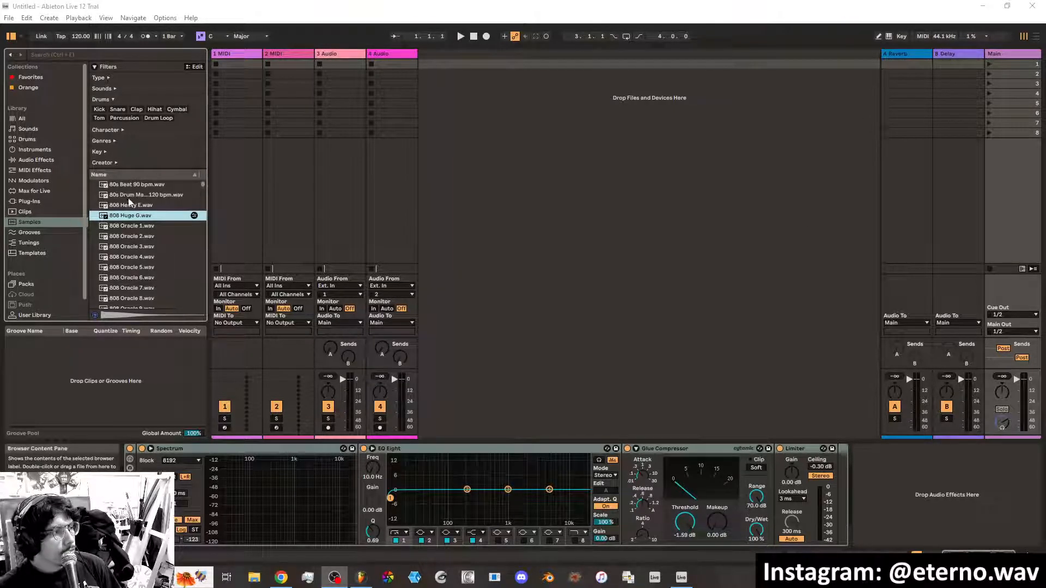
Audition several drum kits in the library, including 707 Core Kit, Akustichord Kit, Alert Kit and Beard Kit
left_click(35, 150)
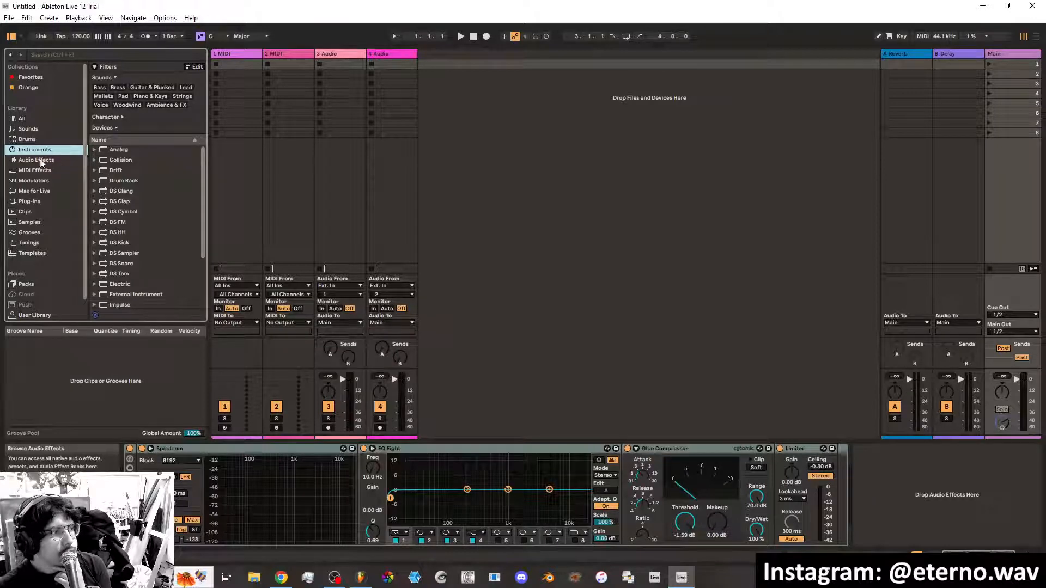
left_click(34, 140)
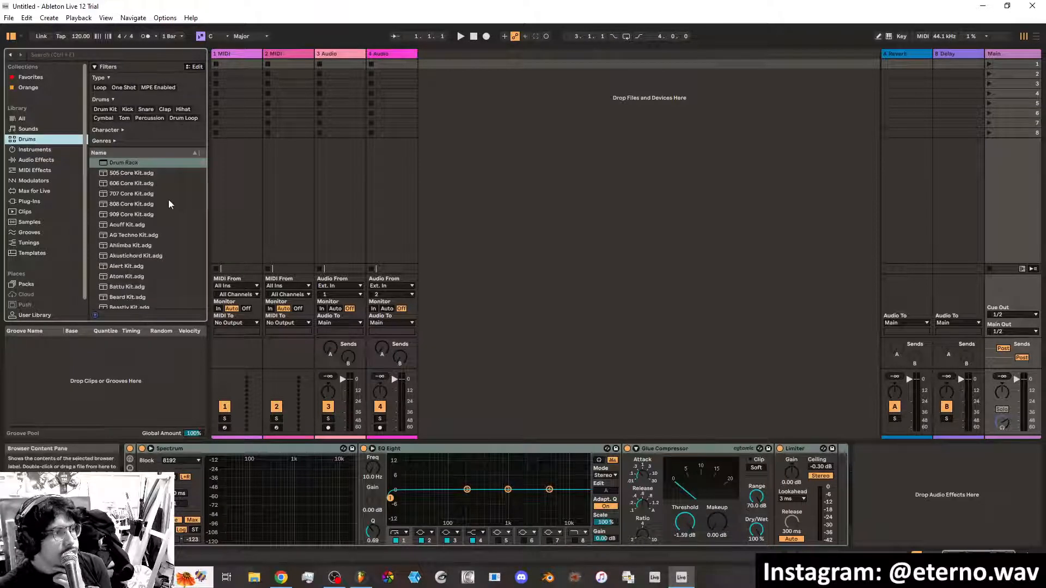
left_click(154, 194)
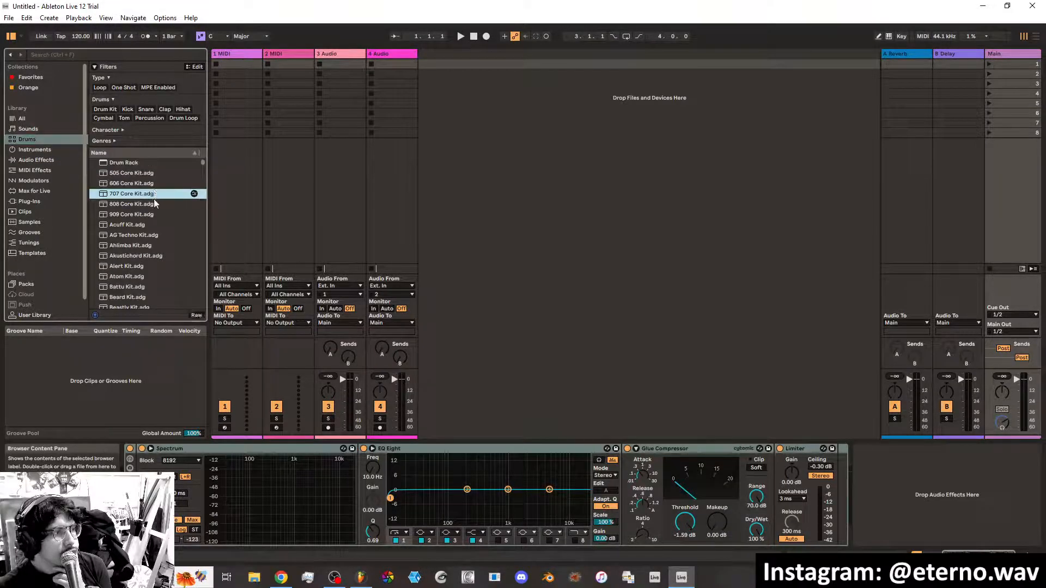
left_click(143, 224)
left_click(139, 256)
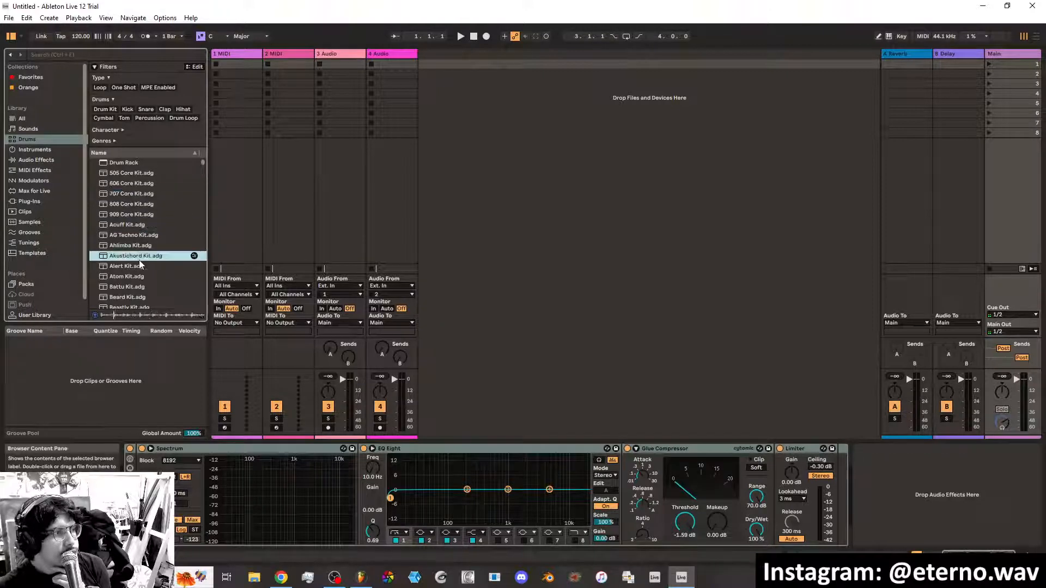
scroll(138, 252, "down", 1)
left_click(135, 244)
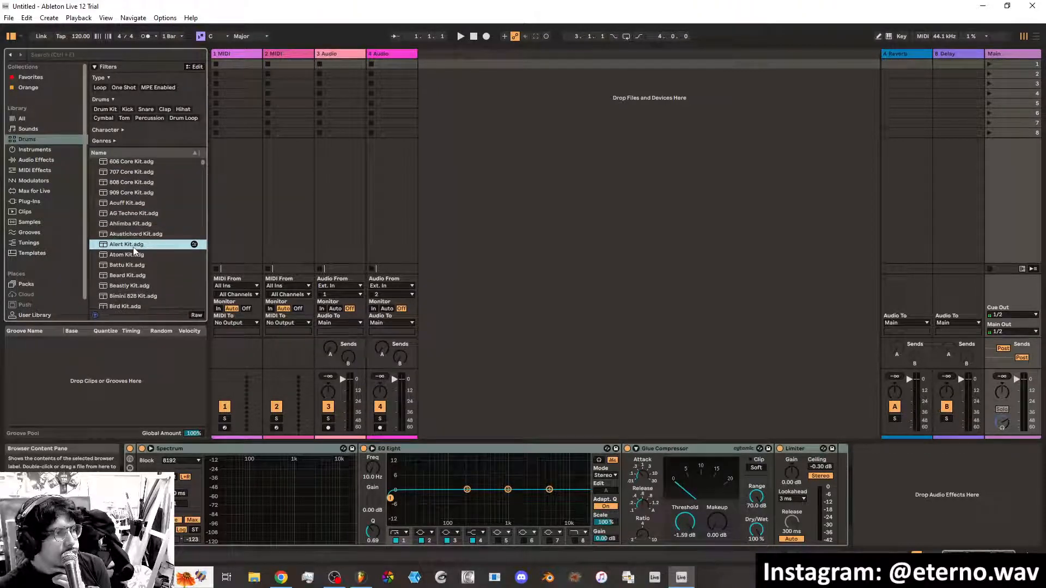
left_click(132, 275)
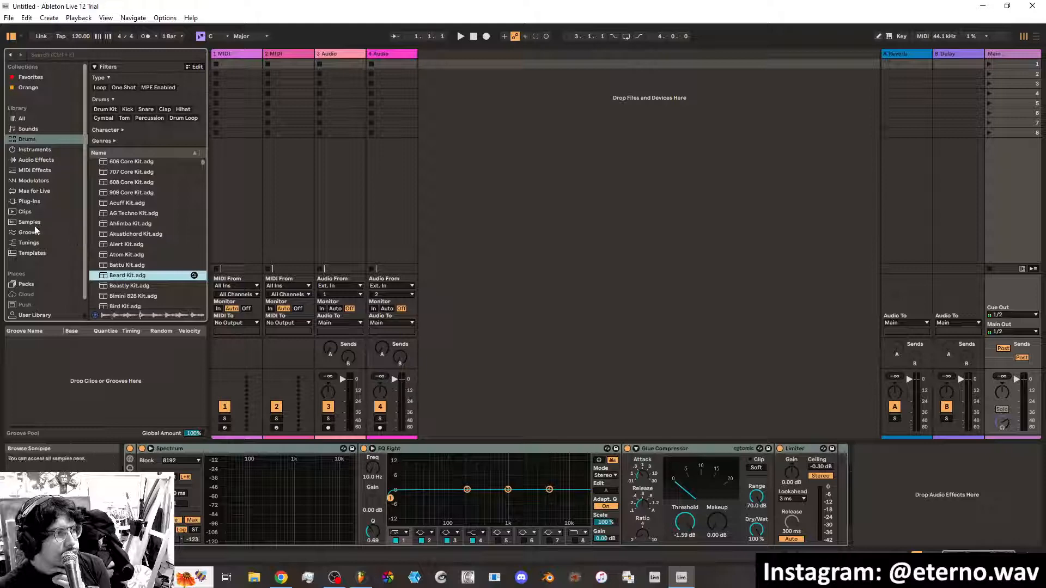
Audition 808 samples in the sample library, from 808 Heavy E through the 808 Oracle series
left_click(31, 221)
left_click(141, 259)
left_click(134, 215)
left_click(138, 206)
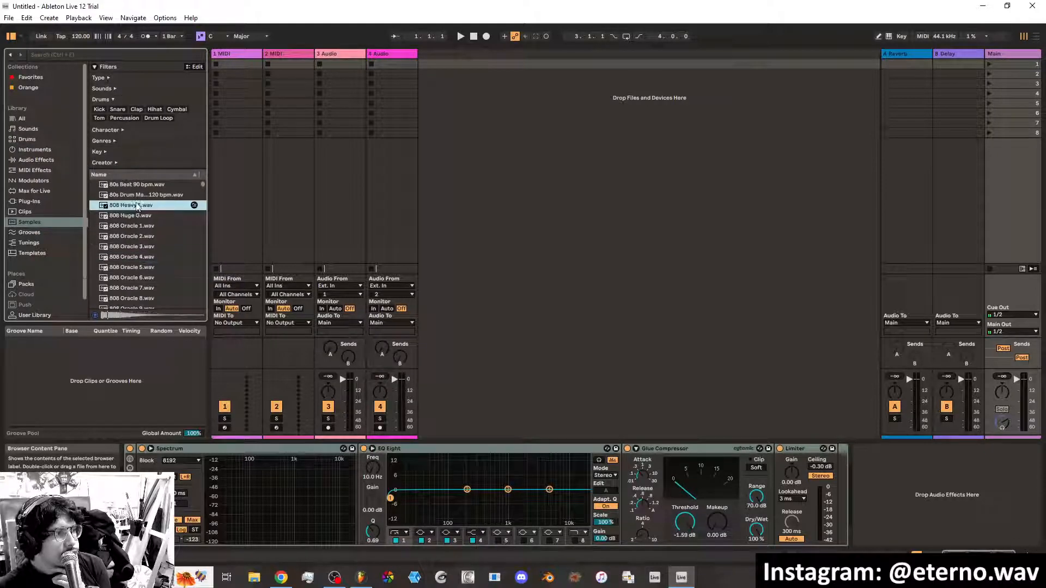
left_click(137, 196)
scroll(138, 213, "down", 1)
left_click(138, 256)
scroll(138, 254, "down", 3)
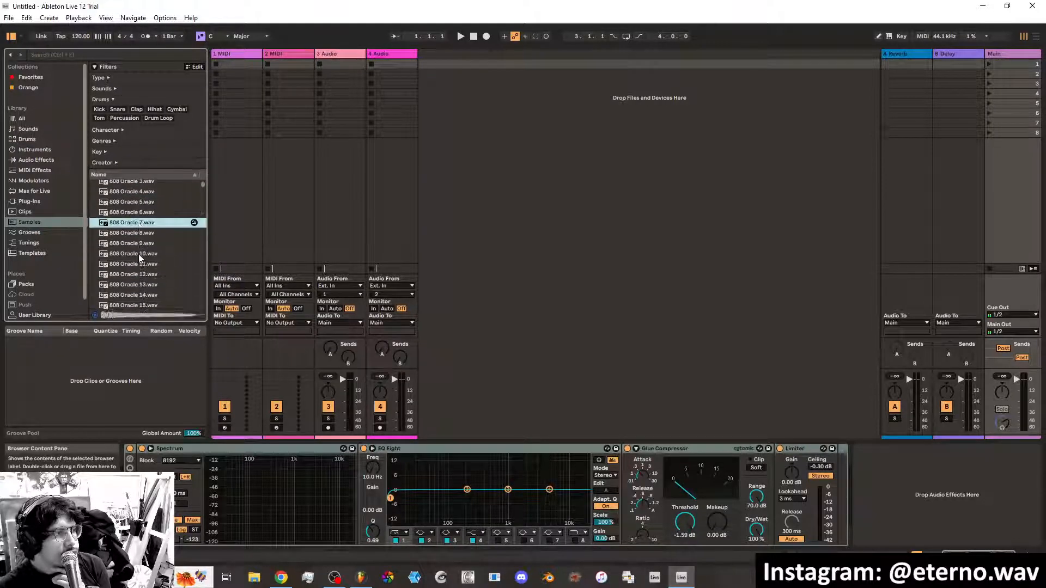
left_click(139, 254)
scroll(139, 254, "down", 4)
left_click(138, 252)
scroll(136, 249, "down", 3)
left_click(134, 260)
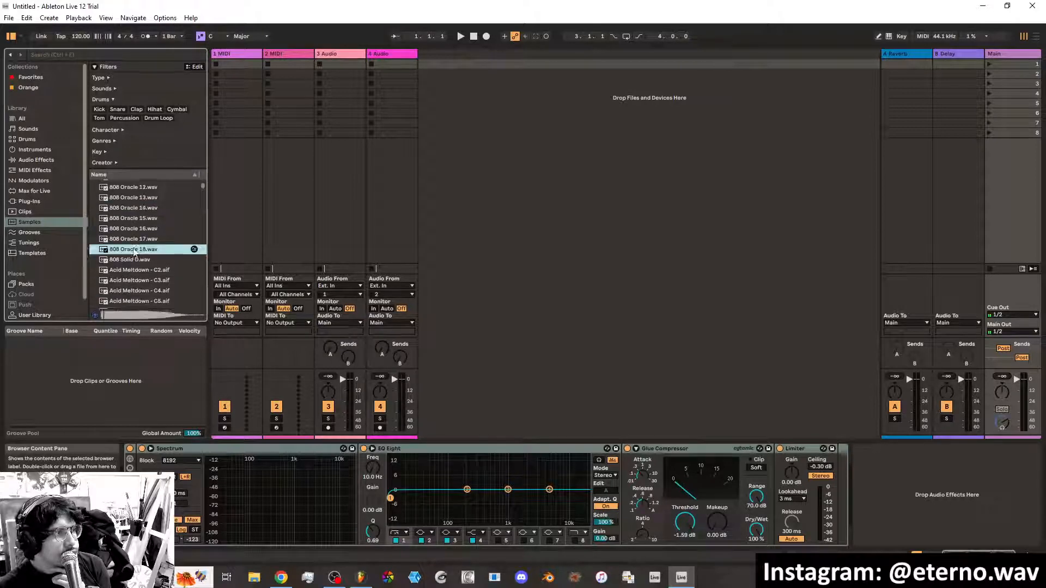
scroll(133, 260, "down", 3)
Filter the samples to drum loops and audition those from 80s Beat 90 bpm to Bell Brush 70 bpm
left_click(165, 119)
left_click(139, 225)
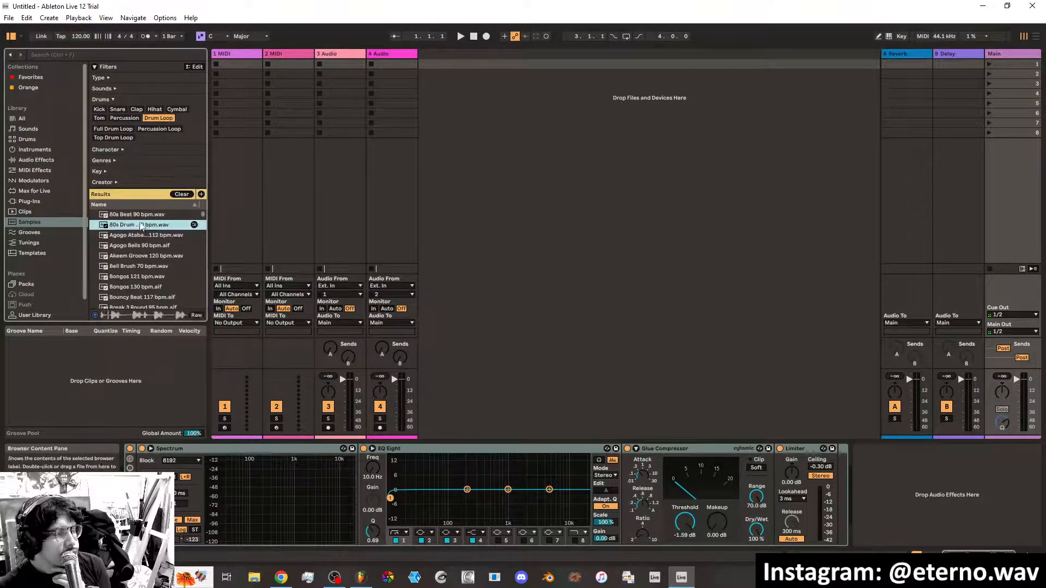
key("Up")
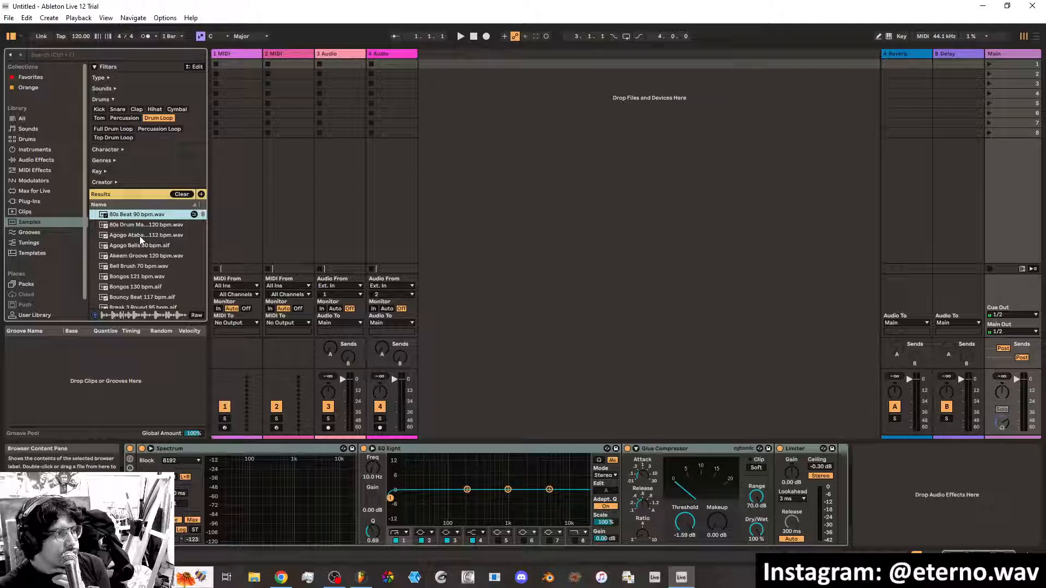
left_click(139, 236)
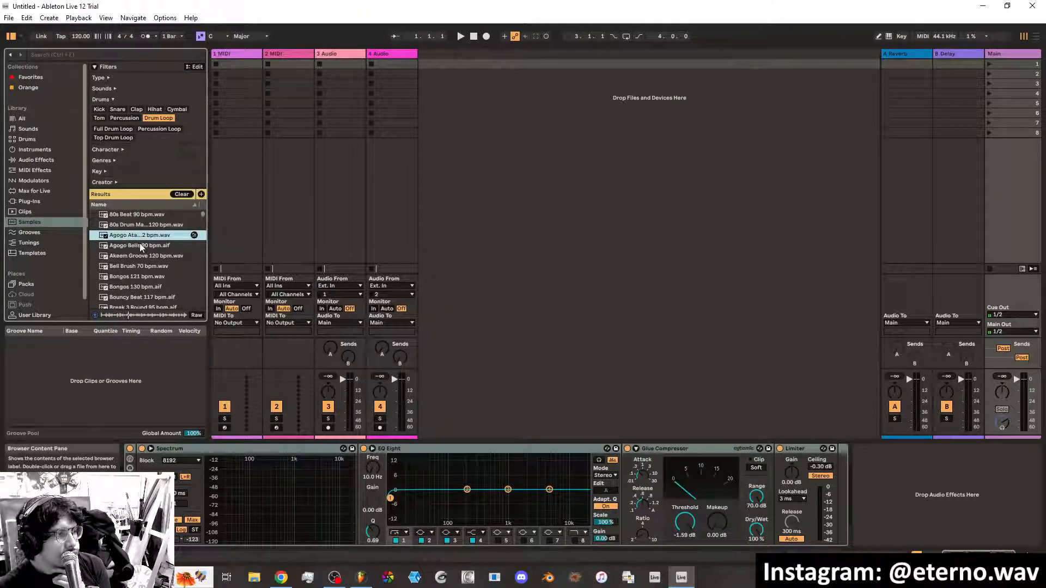
left_click(140, 245)
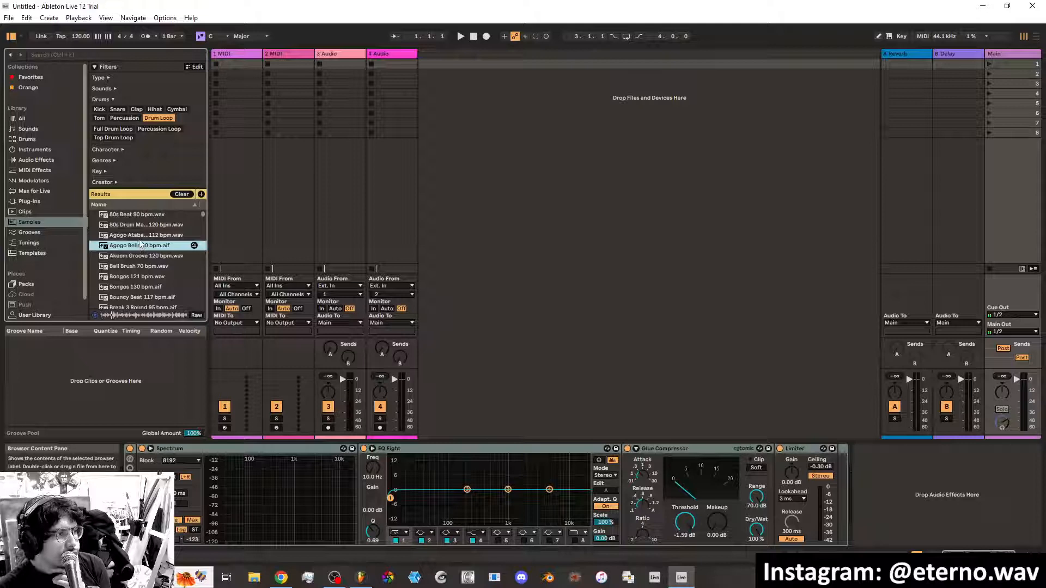
left_click(141, 259)
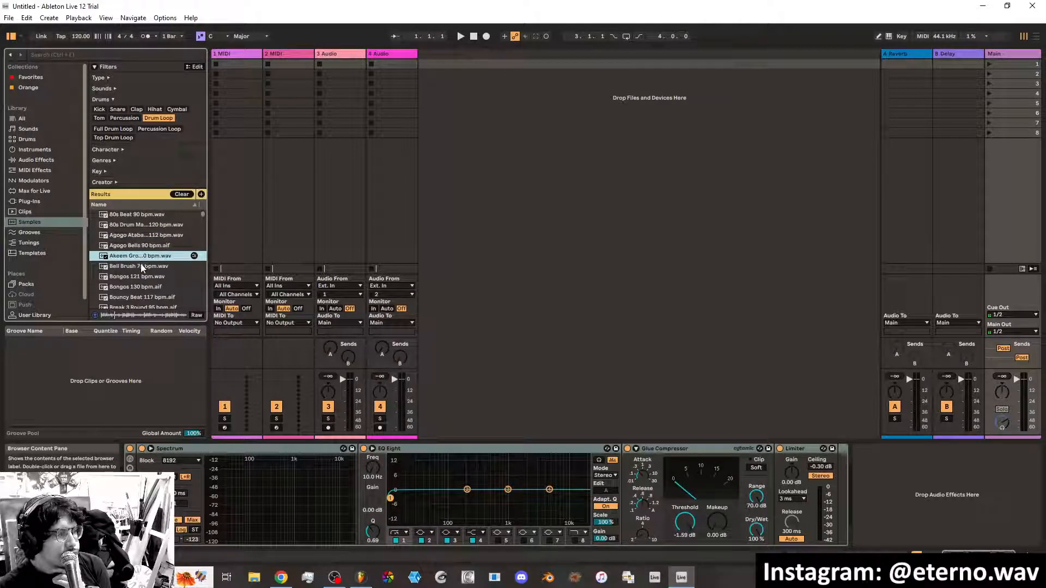
left_click(141, 265)
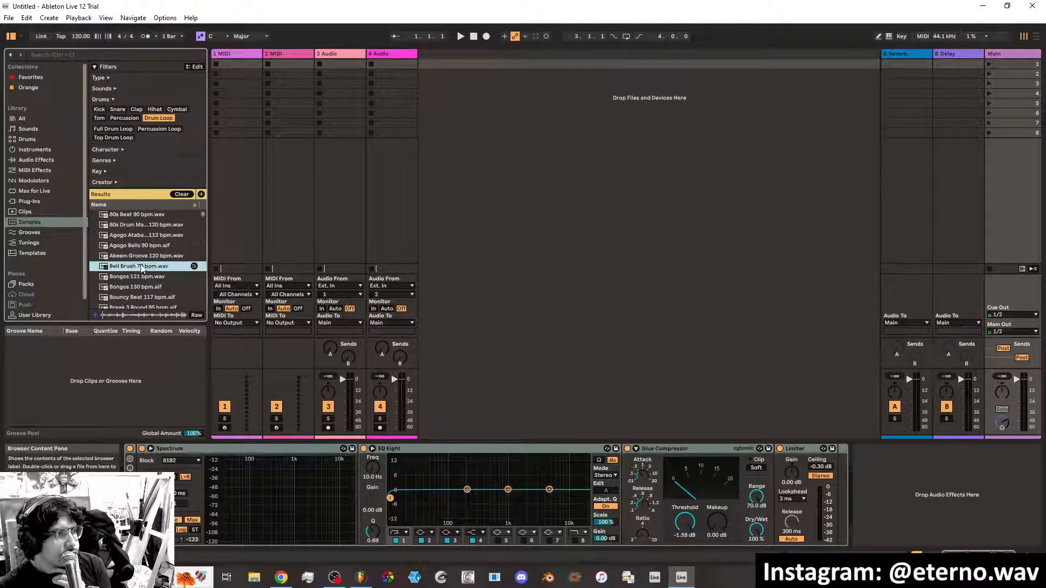
Load Bongos 121 bpm.wav into the first slot of a new audio track and launch the clip
left_click(145, 279)
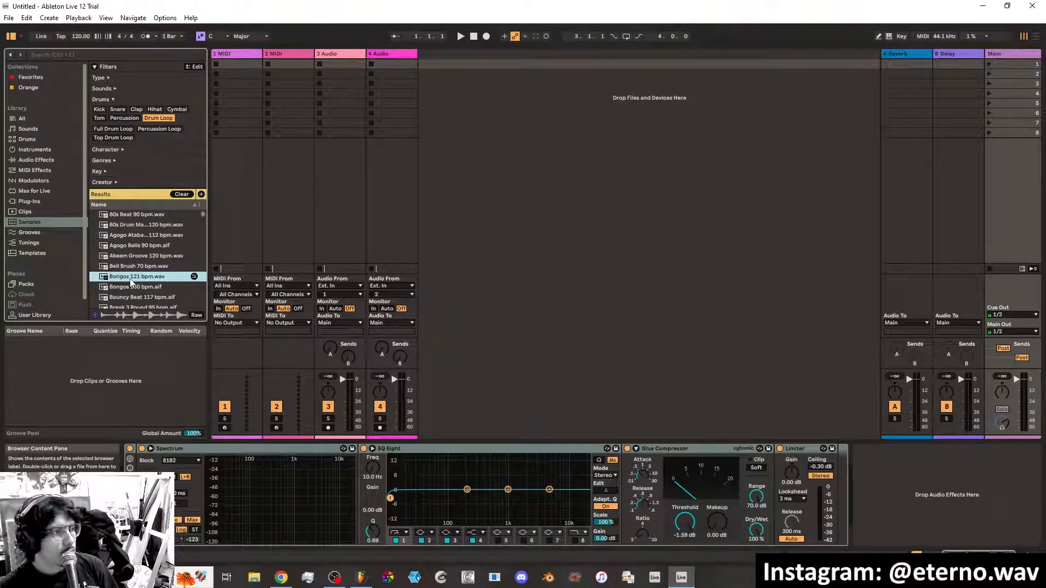
left_click_drag(131, 281, 496, 64)
left_click(423, 64)
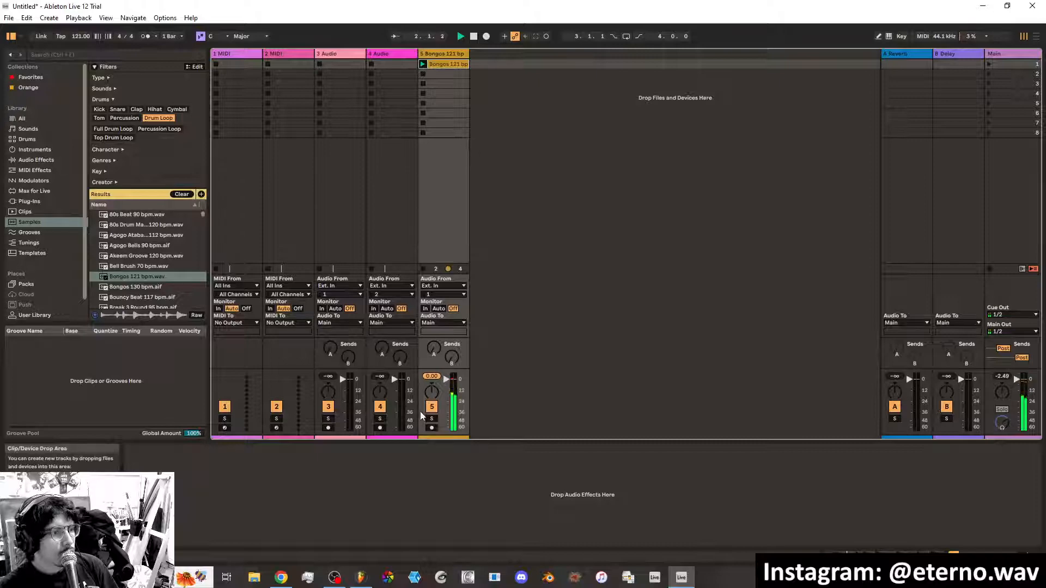
Open the bongos clip for editing and show its loop and groove settings
double_click(445, 64)
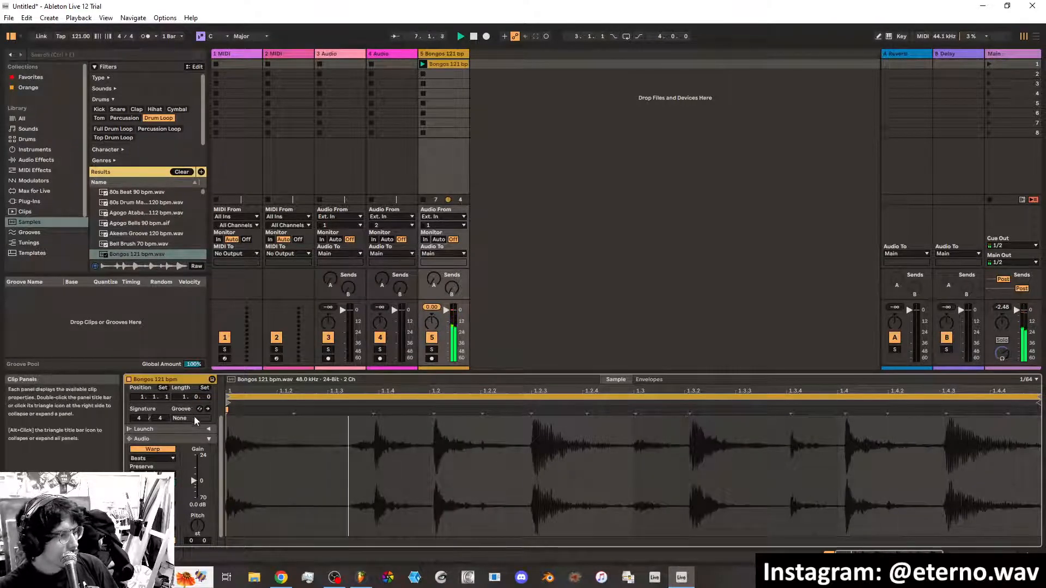
scroll(221, 476, "down", 1)
scroll(222, 482, "up", 4)
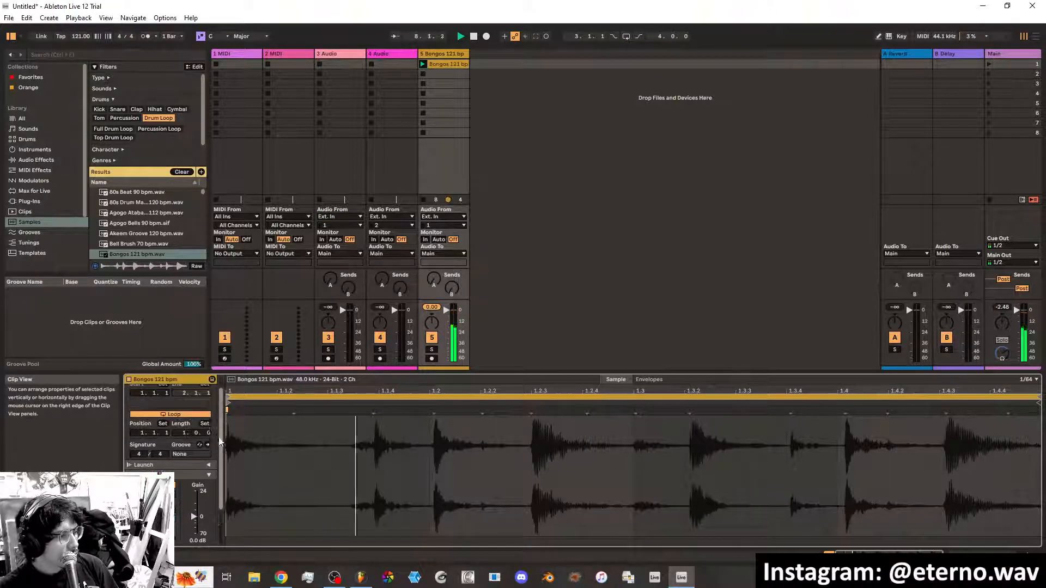
Audition grooves from the library and add Gqom Kick Accent 16ths 125 bpm to the Groove Pool
left_click(34, 233)
left_click(134, 231)
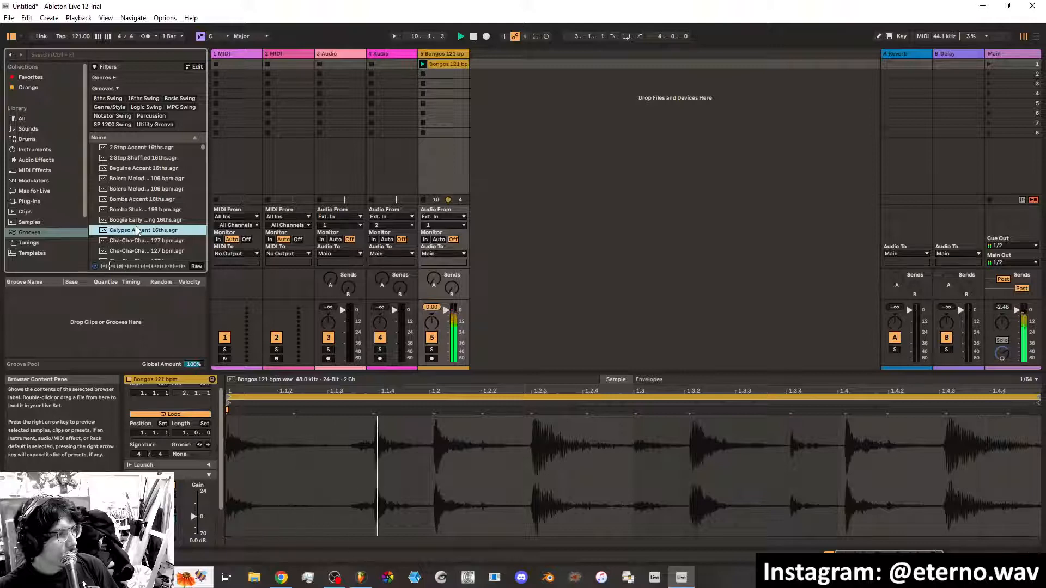
scroll(135, 229, "down", 3)
left_click(138, 218)
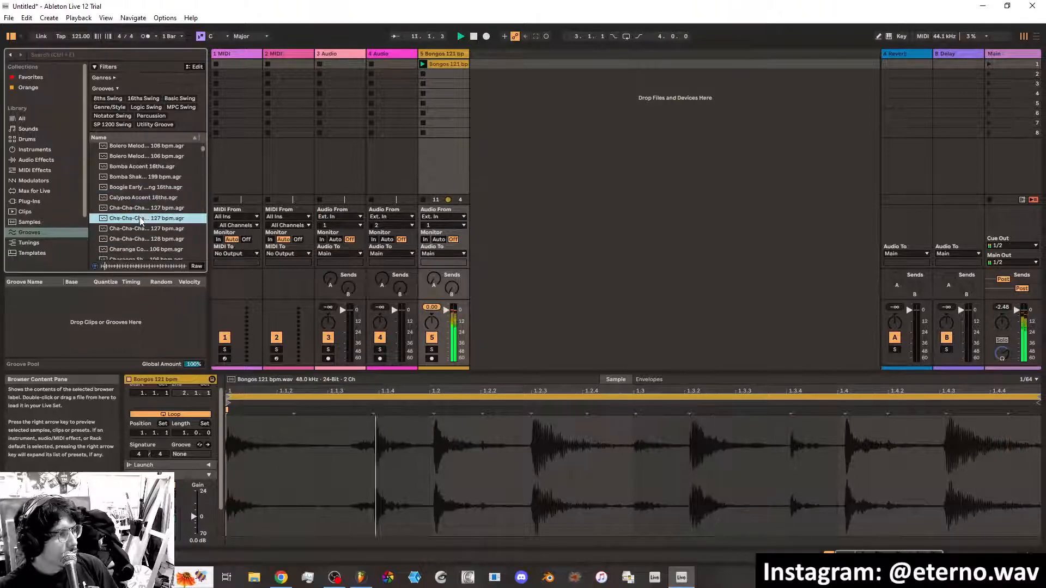
scroll(140, 218, "down", 3)
left_click(143, 237)
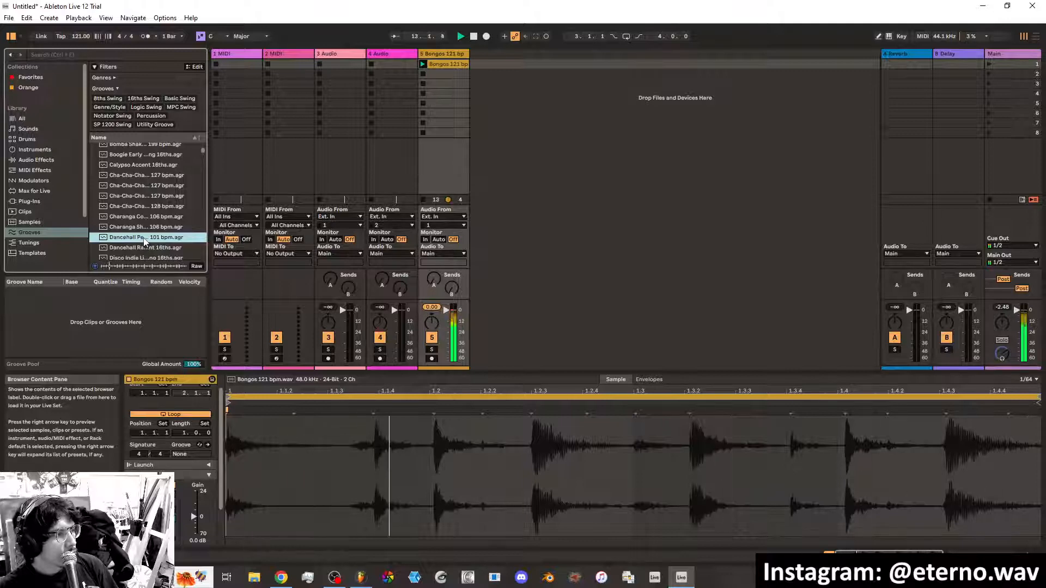
scroll(139, 232, "down", 4)
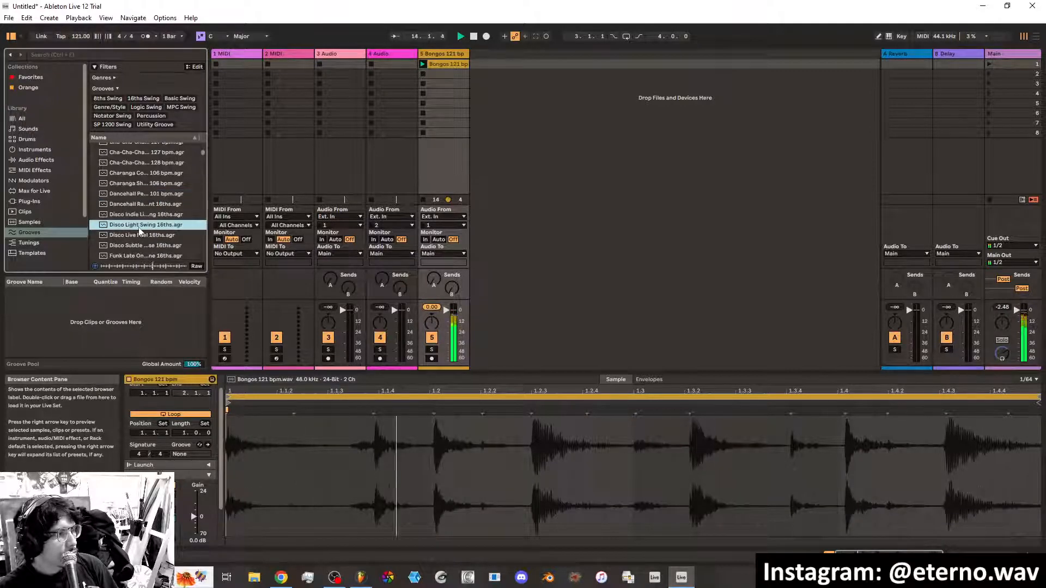
left_click(139, 228)
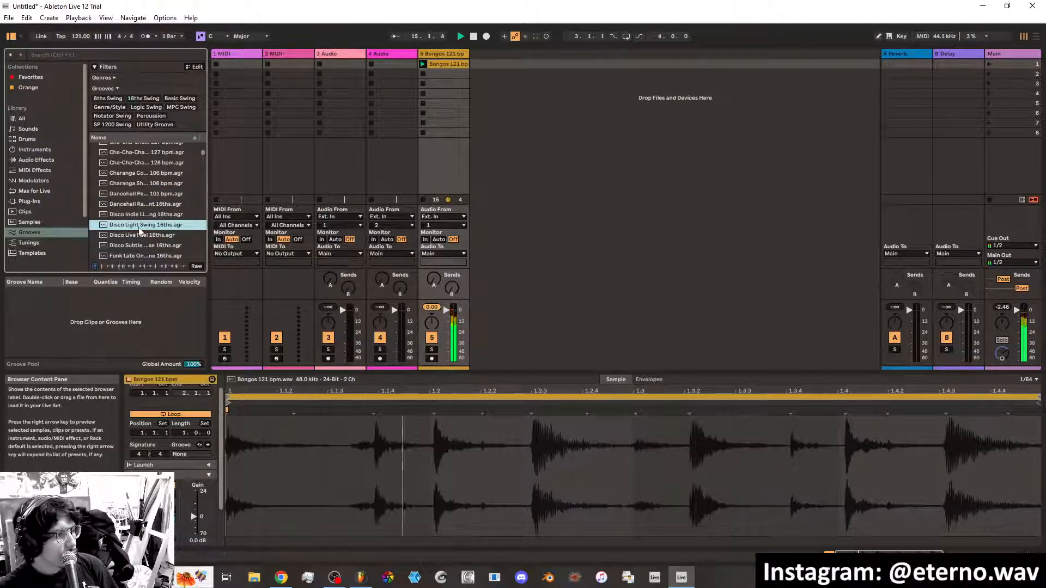
scroll(138, 239, "down", 7)
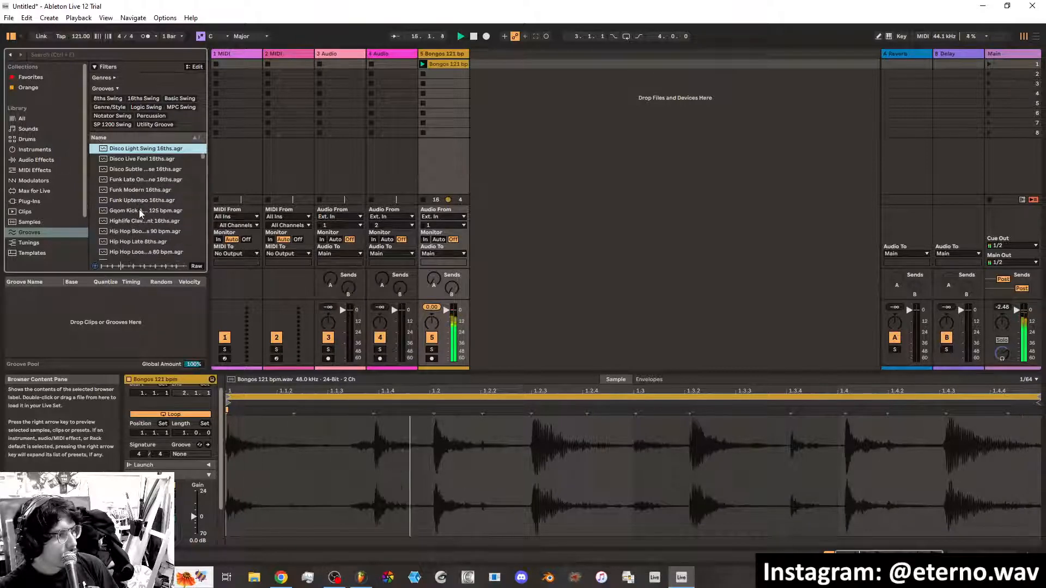
left_click(139, 210)
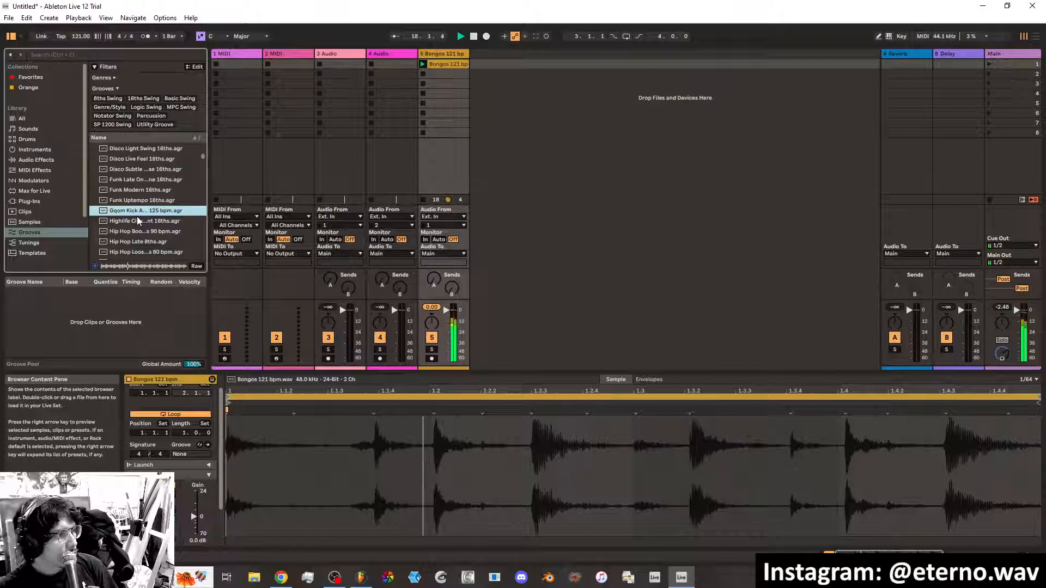
left_click_drag(139, 215, 119, 328)
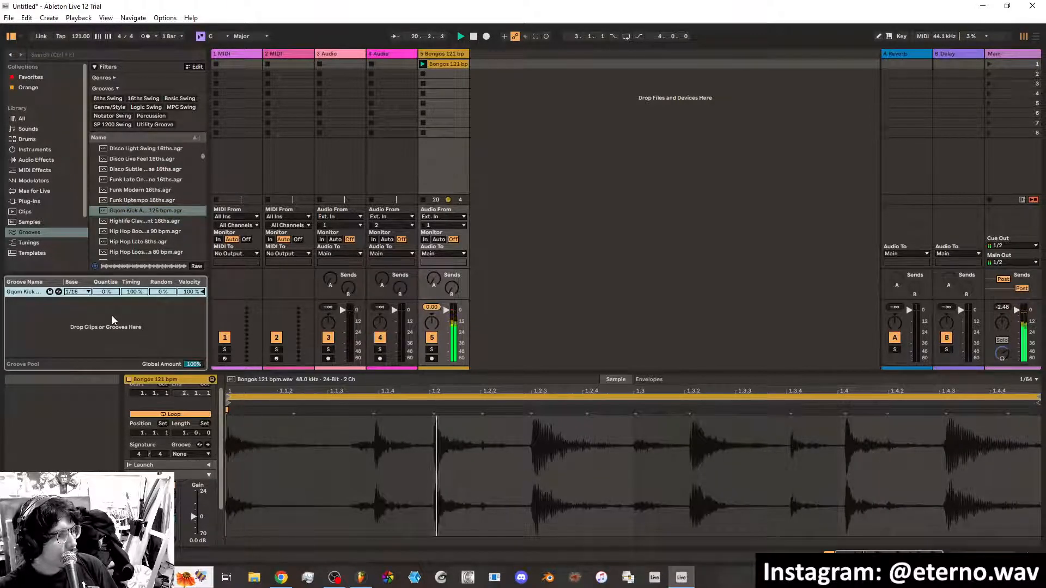
Set the Groove Pool's Global Amount to 82% and the Gqom Kick groove's Random to 100%
left_click(191, 366)
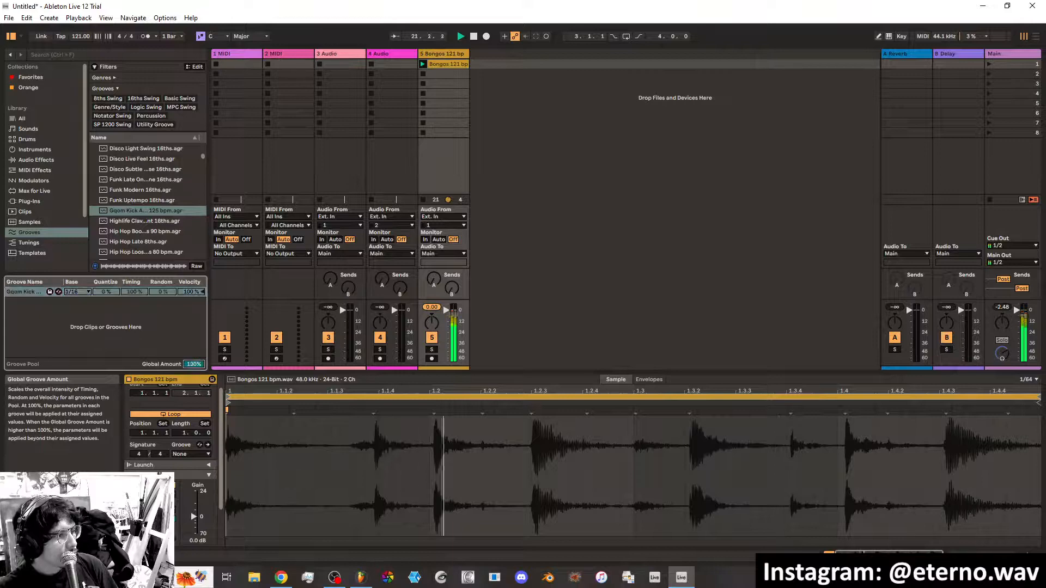
mouse_move(191, 366)
left_mouse_down()
mouse_move(191, 419)
mouse_move(190, 376)
left_mouse_up()
left_click_drag(160, 292, 160, 256)
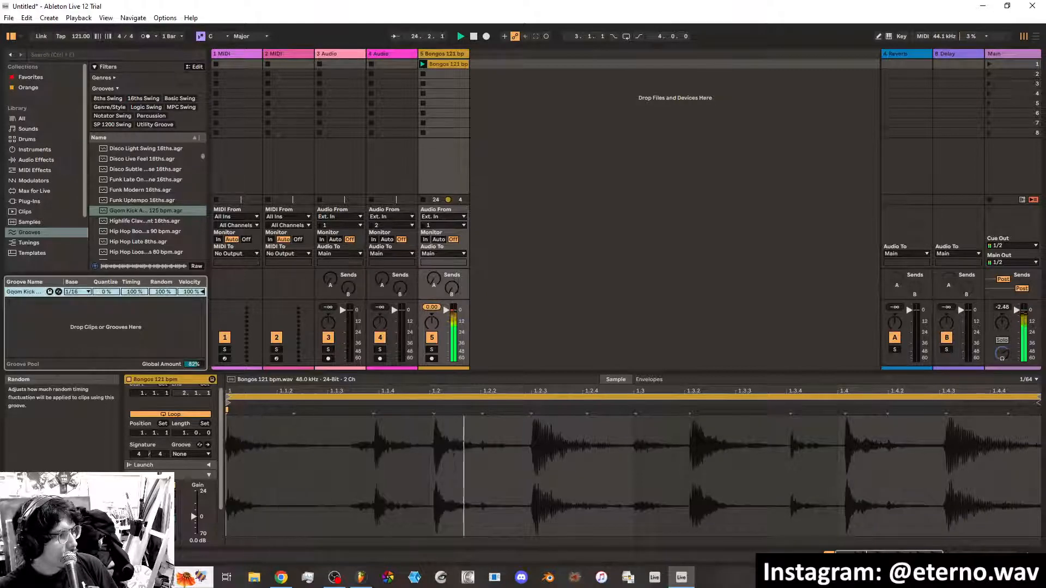
Add the Cha-Cha-Cha Conga & Tumba 16ths 127 bpm groove to the Groove Pool
scroll(141, 187, "up", 5)
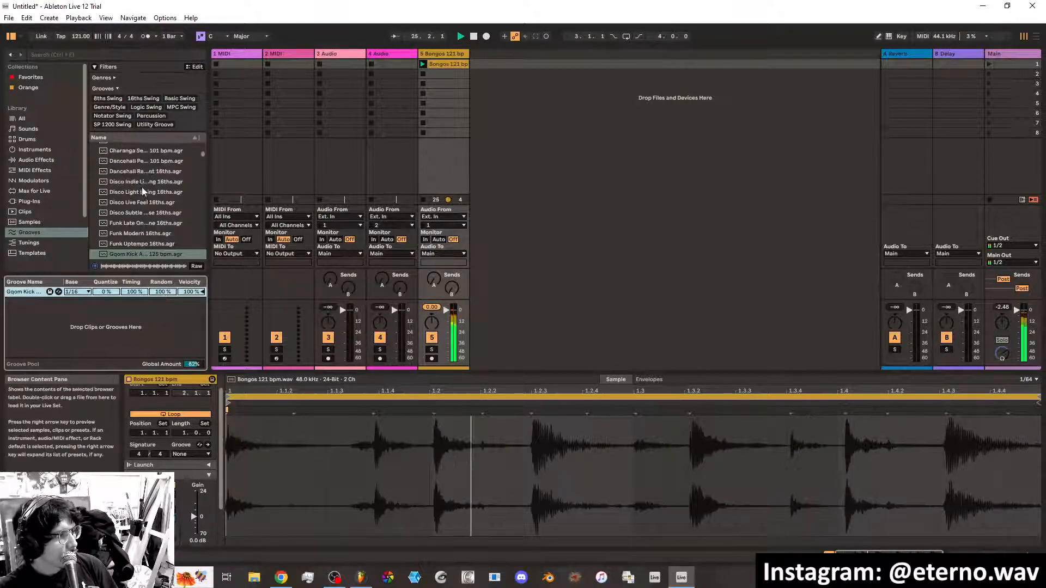
left_click(139, 166)
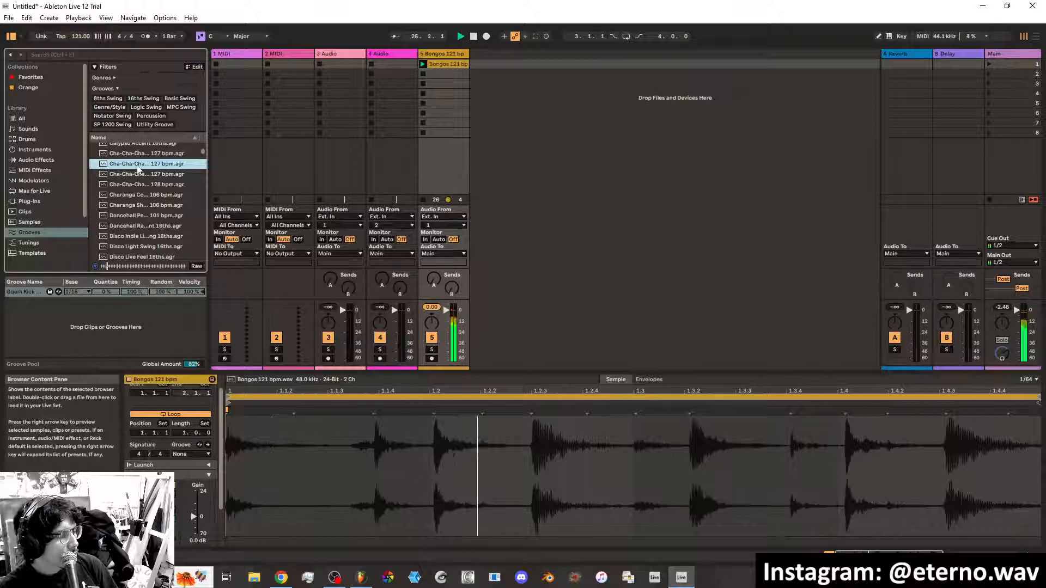
left_click_drag(139, 165, 80, 319)
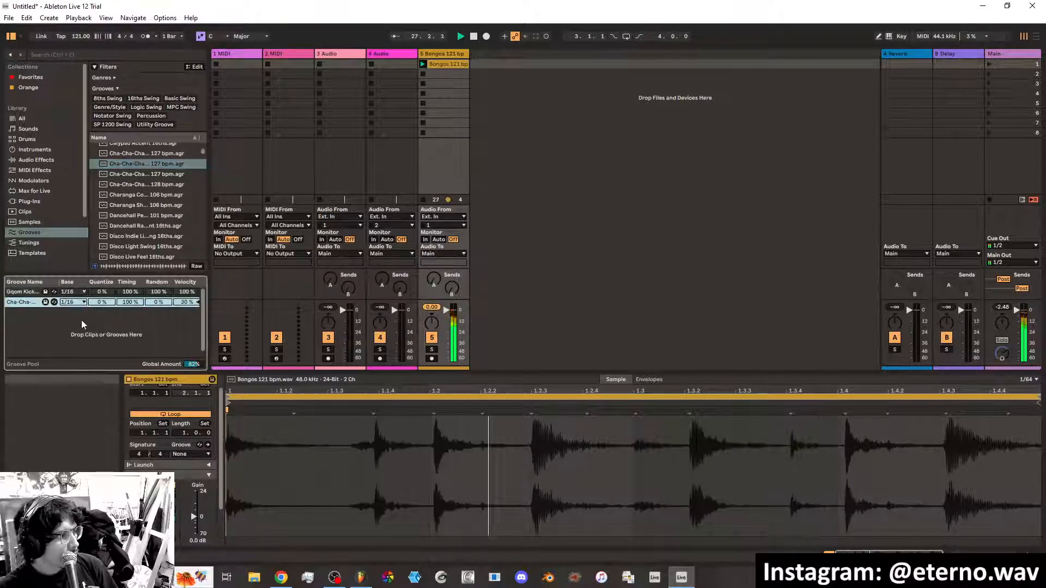
Assign the Gqom Kick Accent 16ths 125 bpm groove to the bongos clip and set its Random to 0%
left_click(188, 454)
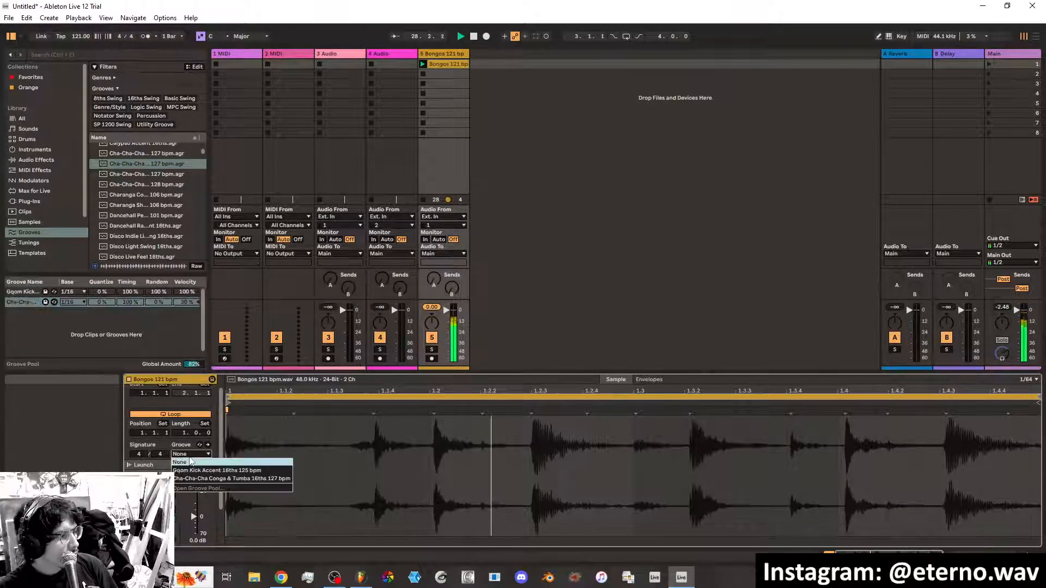
left_click(200, 470)
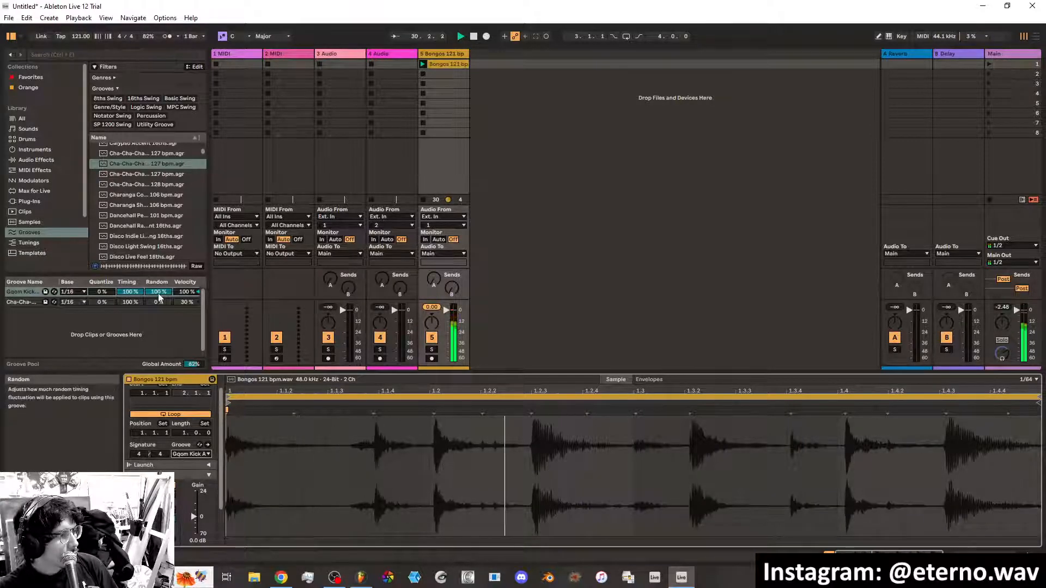
left_click_drag(155, 292, 154, 349)
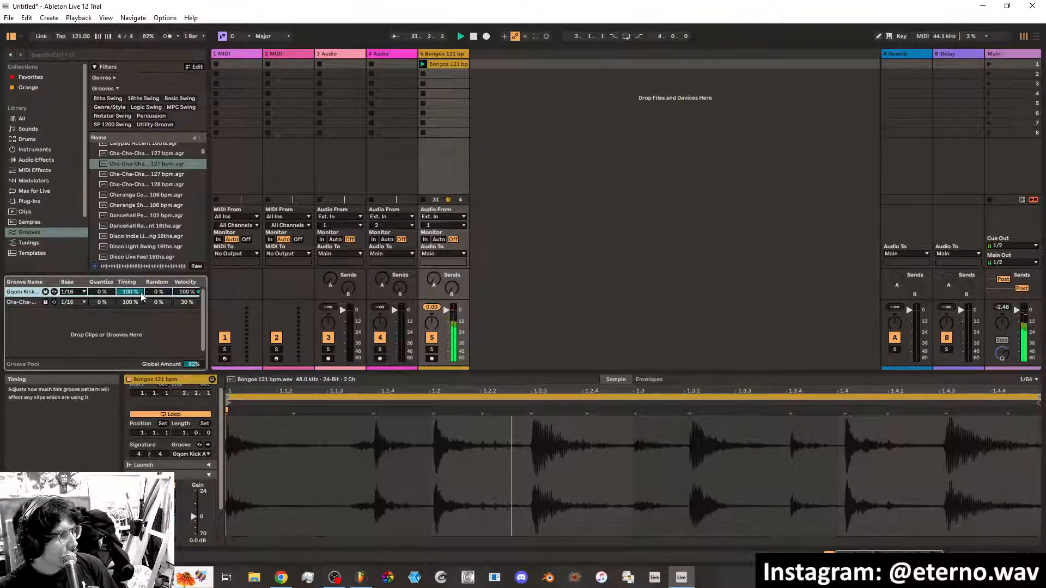
Assign the Cha-Cha-Cha Conga & Tumba 16ths 127 bpm groove to the bongos clip and set the Global Amount to 75%
left_click_drag(142, 294, 142, 262)
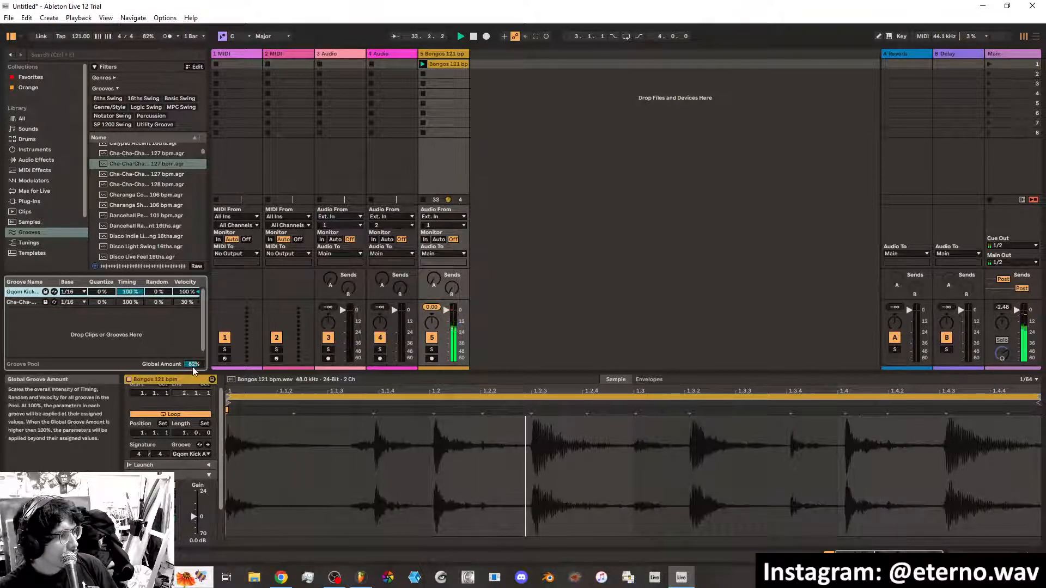
left_click_drag(193, 364, 194, 394)
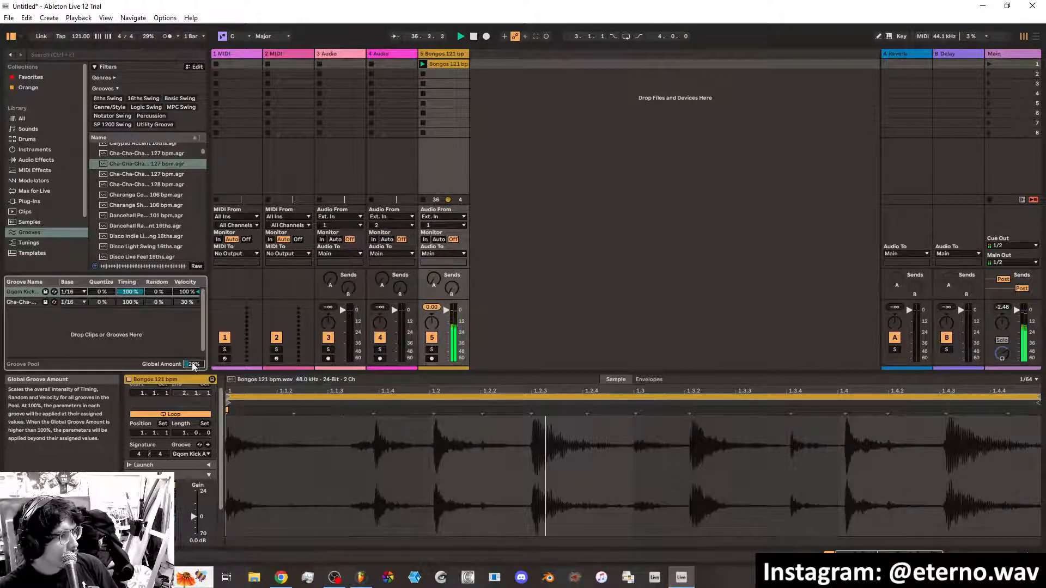
left_click(193, 454)
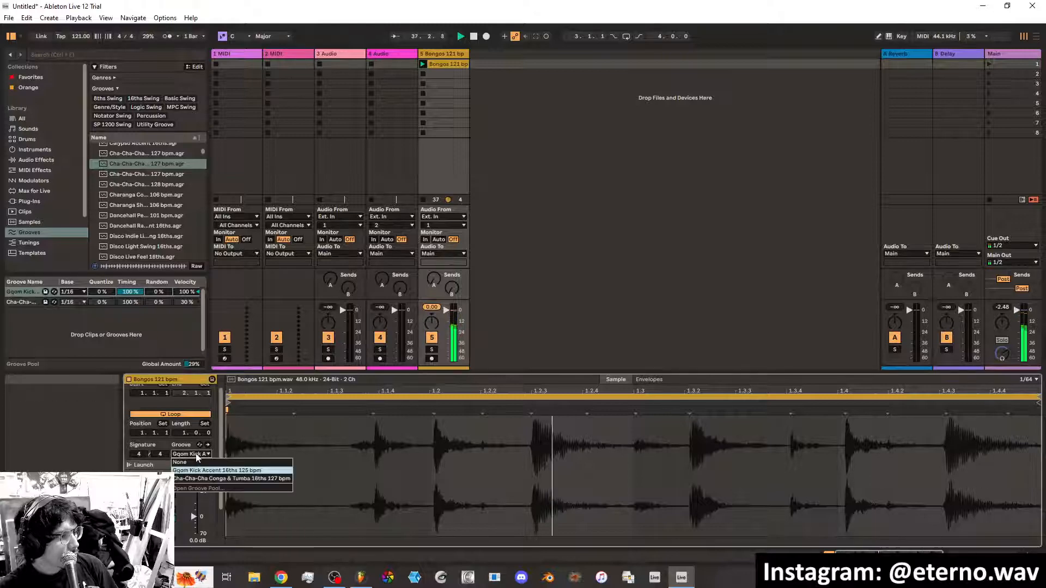
left_click(197, 480)
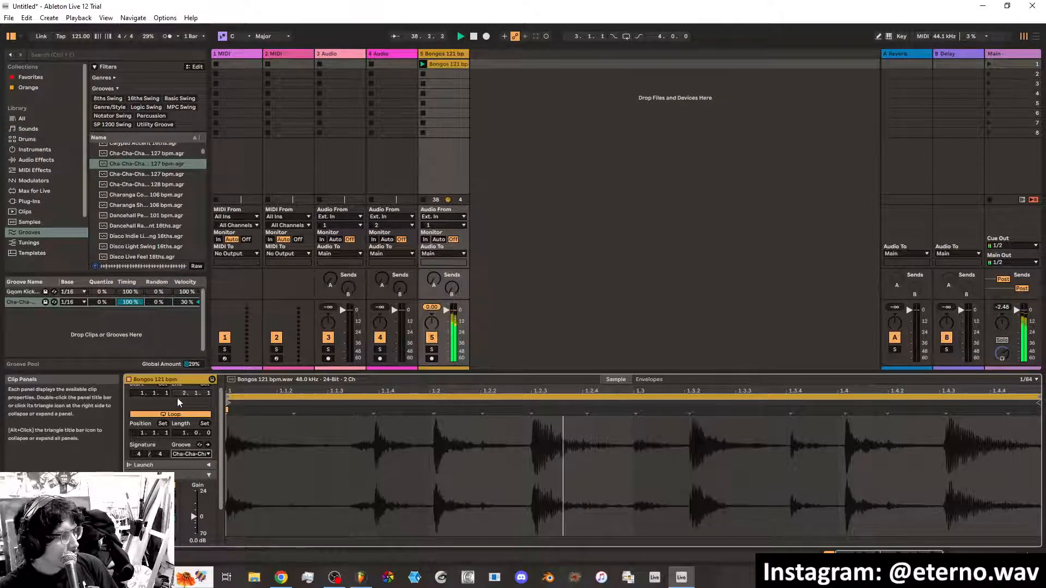
left_click_drag(192, 364, 192, 325)
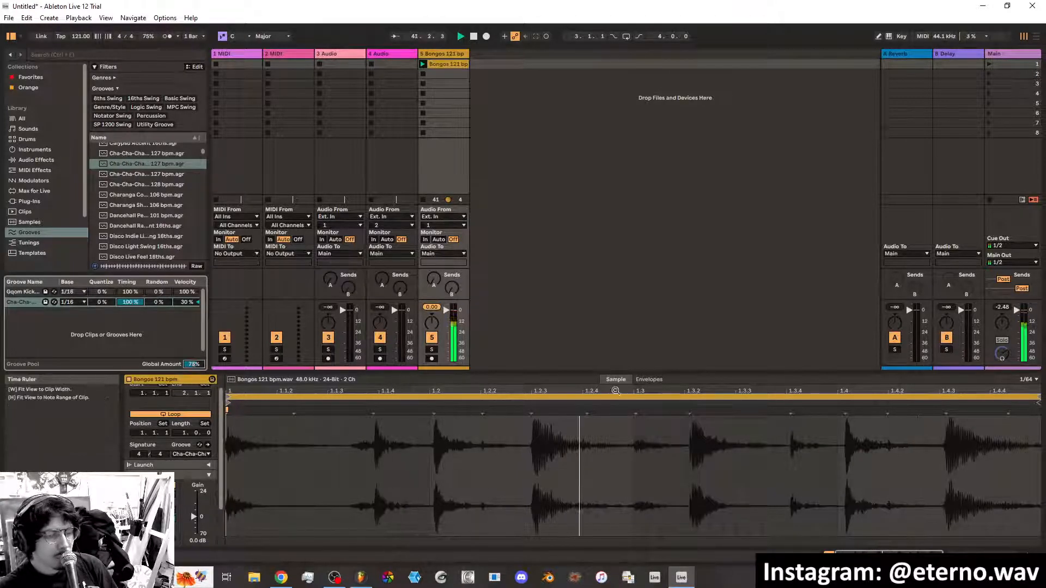
Add EQ Eight from the Favorites collection to the bongos track's device chain
left_click(989, 557)
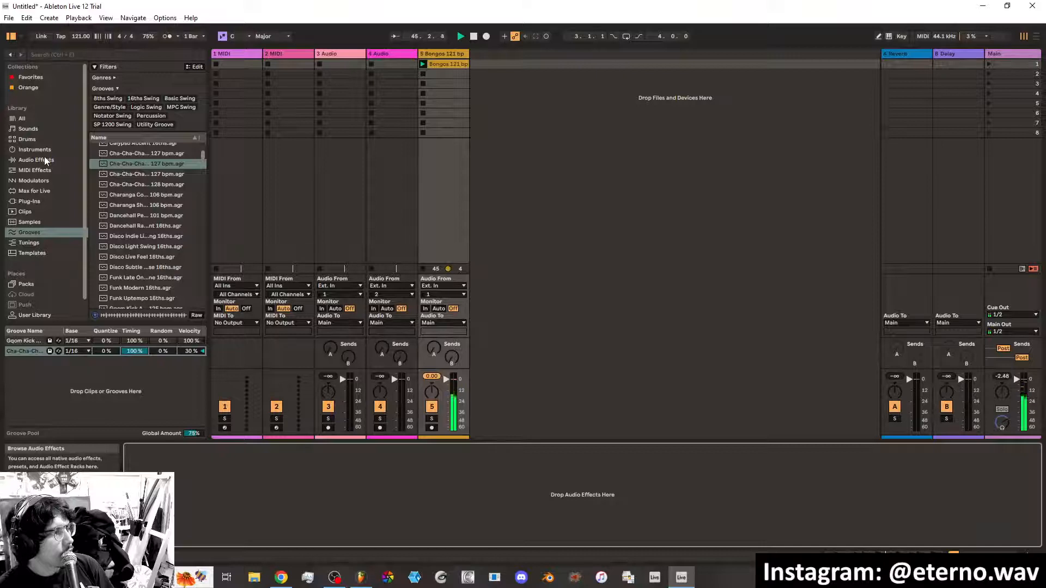
left_click(30, 78)
left_click_drag(128, 109, 205, 468)
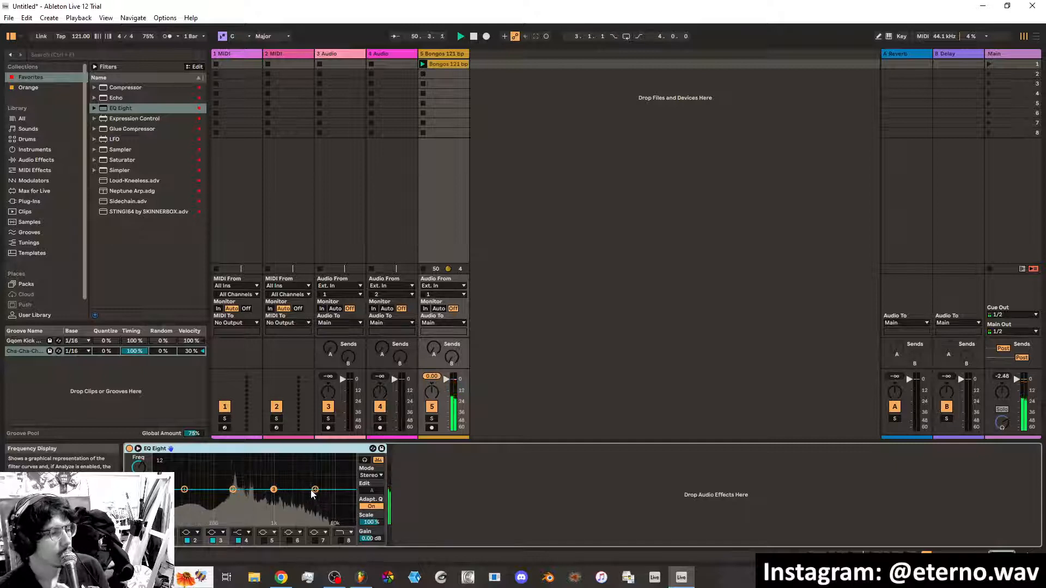
Change EQ Eight's band 4 to a bell filter and boost bands 1 to 4 into narrow, strong peaks across the bongos' spectrum
left_click(243, 532)
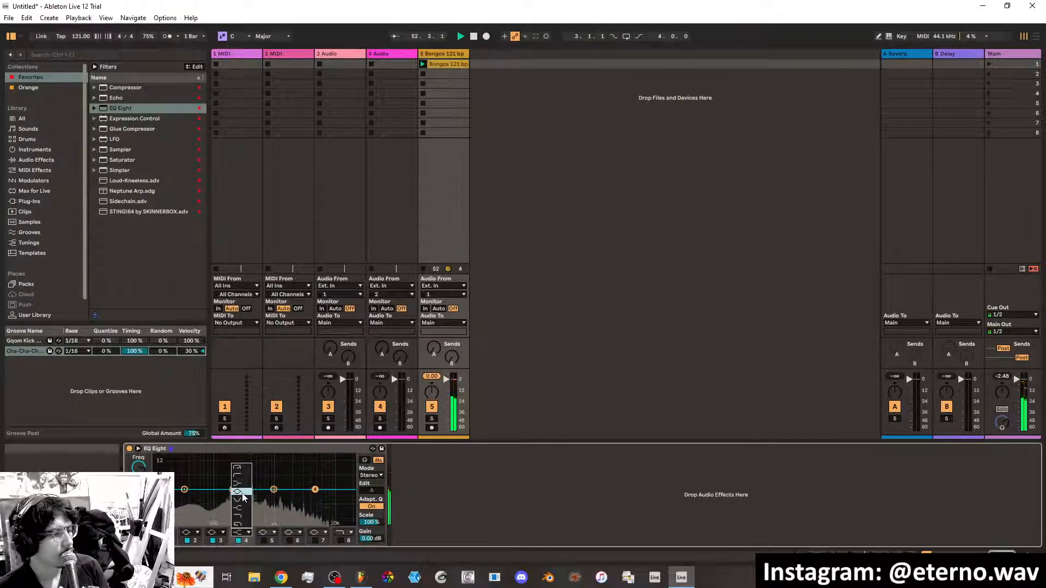
left_click_drag(274, 490, 212, 461)
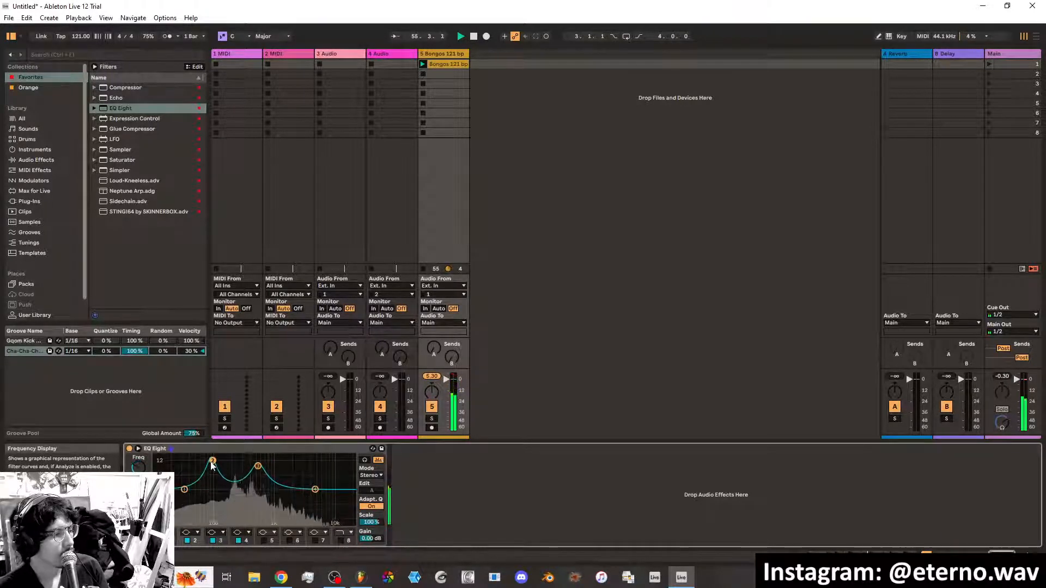
left_click_drag(315, 490, 321, 459)
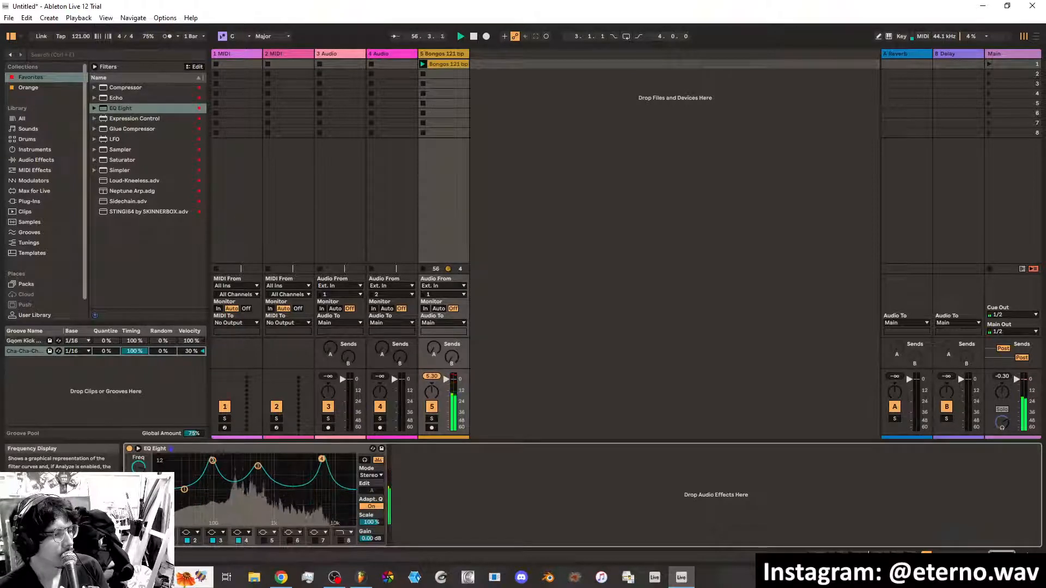
left_click_drag(257, 467, 291, 459)
left_click_drag(212, 461, 250, 461)
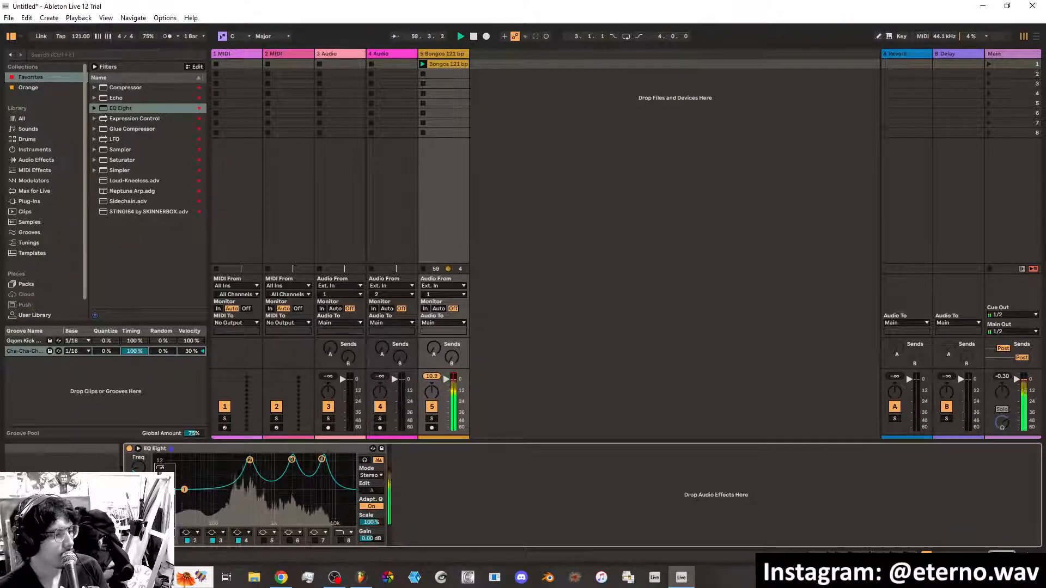
left_click_drag(183, 492, 216, 471)
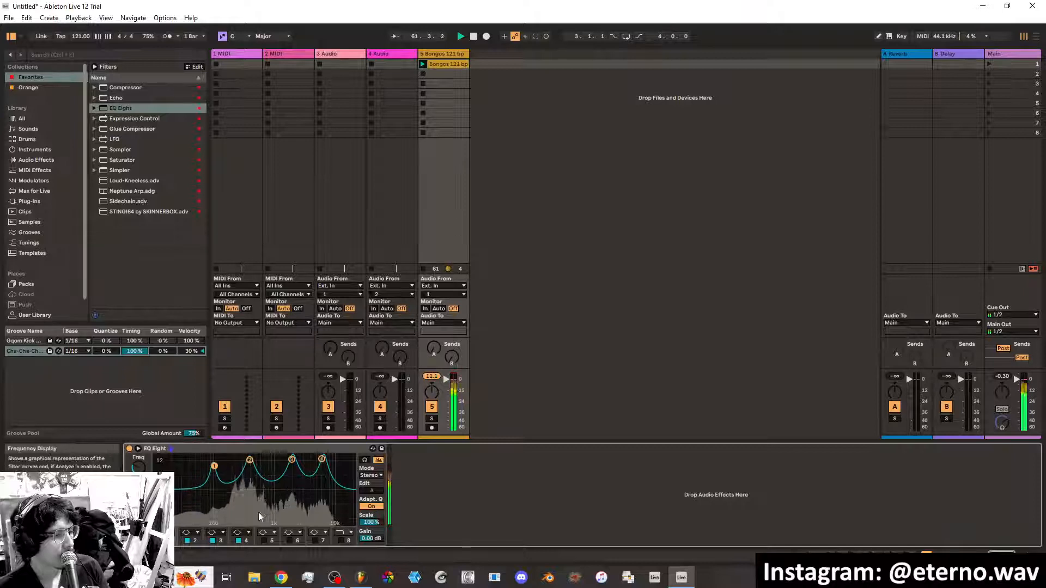
left_click(250, 461)
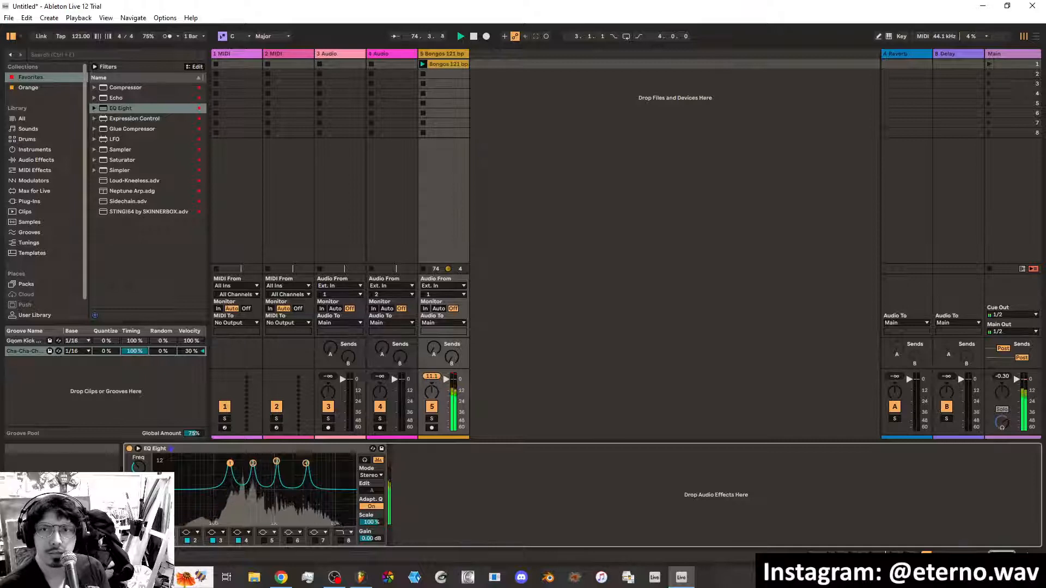
Turn EQ Eight's band 1 into a low cut below the bongos and enable band 5 as a smaller boost in the highs
left_click(281, 578)
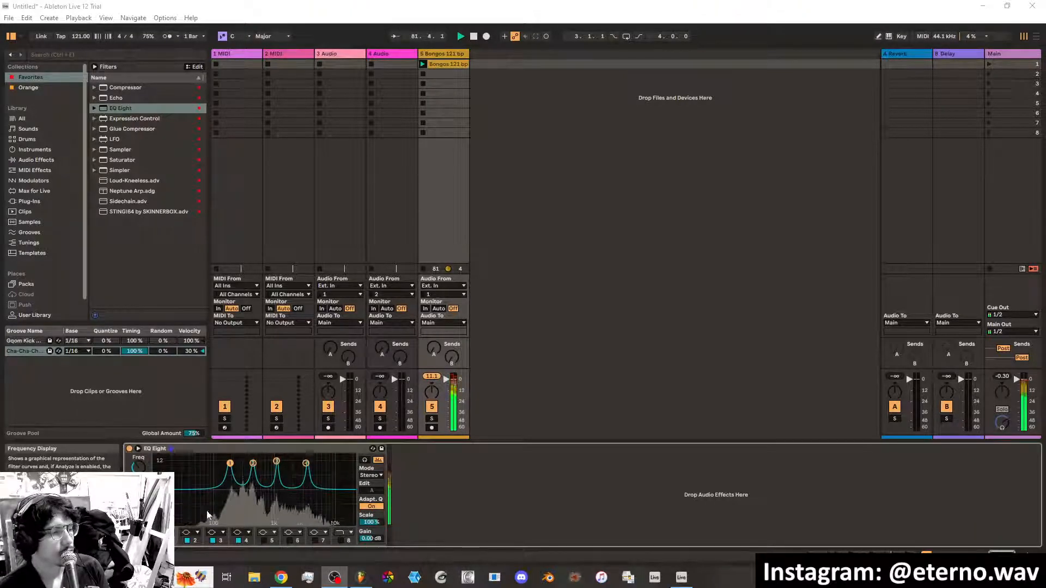
left_click_drag(229, 464, 214, 486)
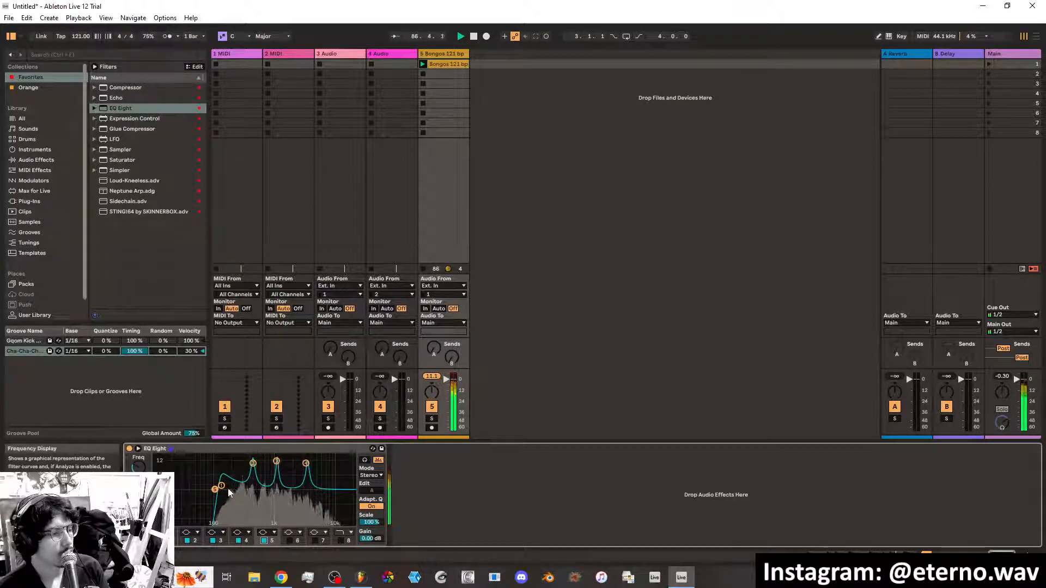
left_click_drag(215, 489, 329, 471)
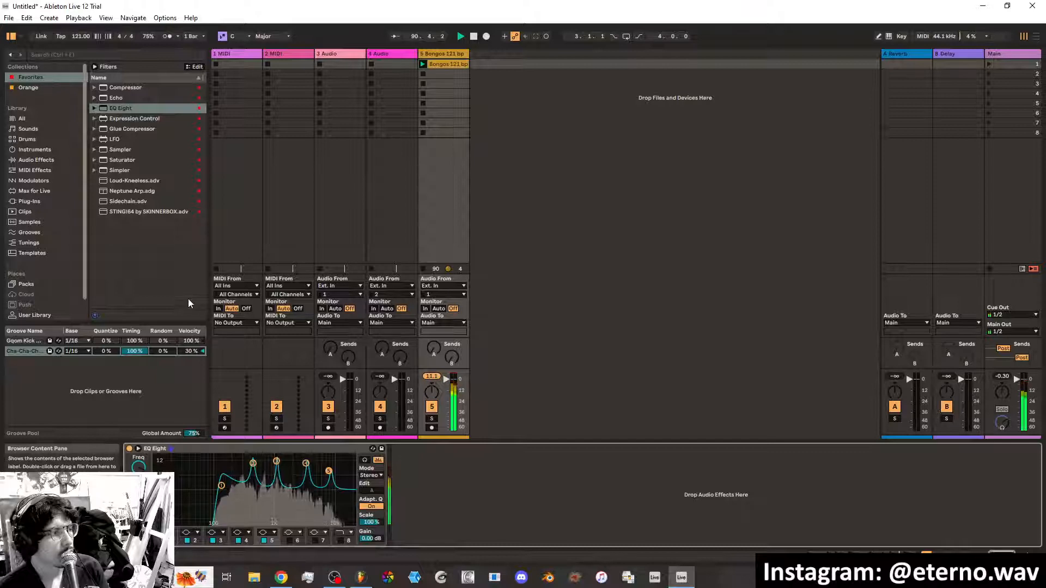
Add an LFO after EQ Eight and map it to band 5's frequency in Remote mode, with a raised minimum and a 91% maximum
left_click(112, 140)
left_click_drag(113, 145, 397, 459)
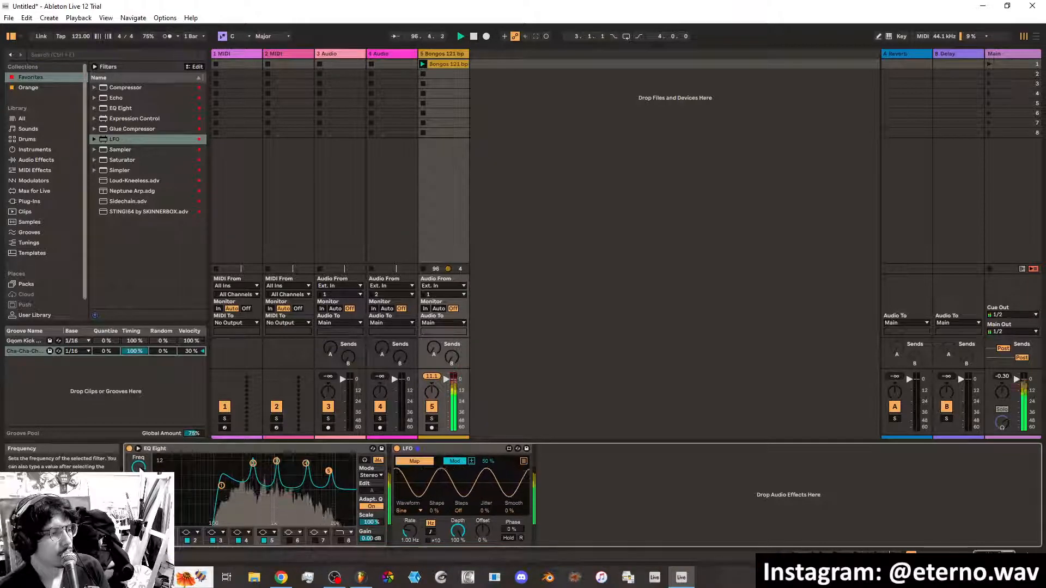
left_click(139, 468)
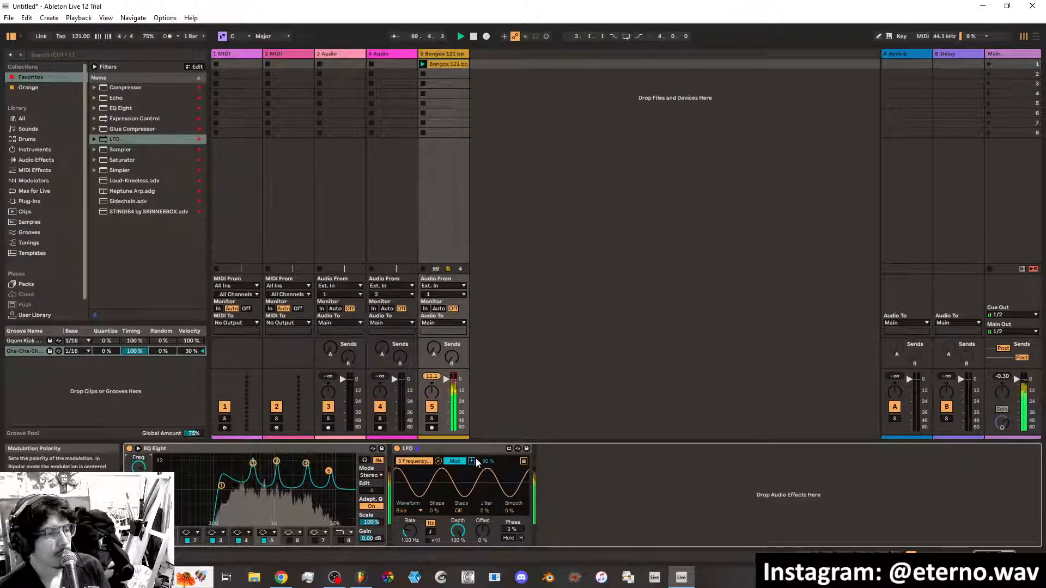
left_click(455, 461)
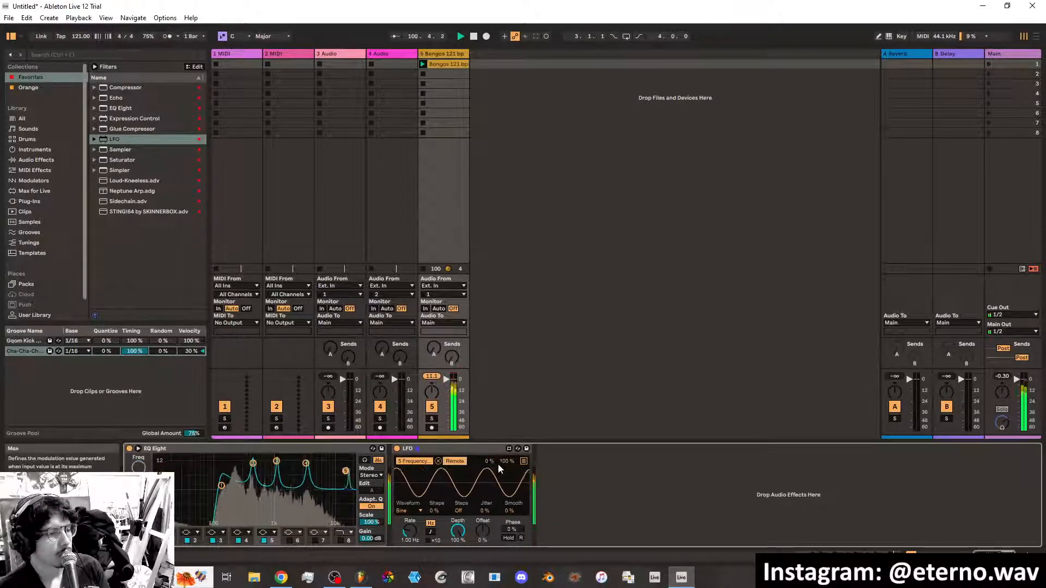
mouse_move(487, 461)
left_mouse_down()
mouse_move(488, 434)
mouse_move(507, 467)
left_mouse_up()
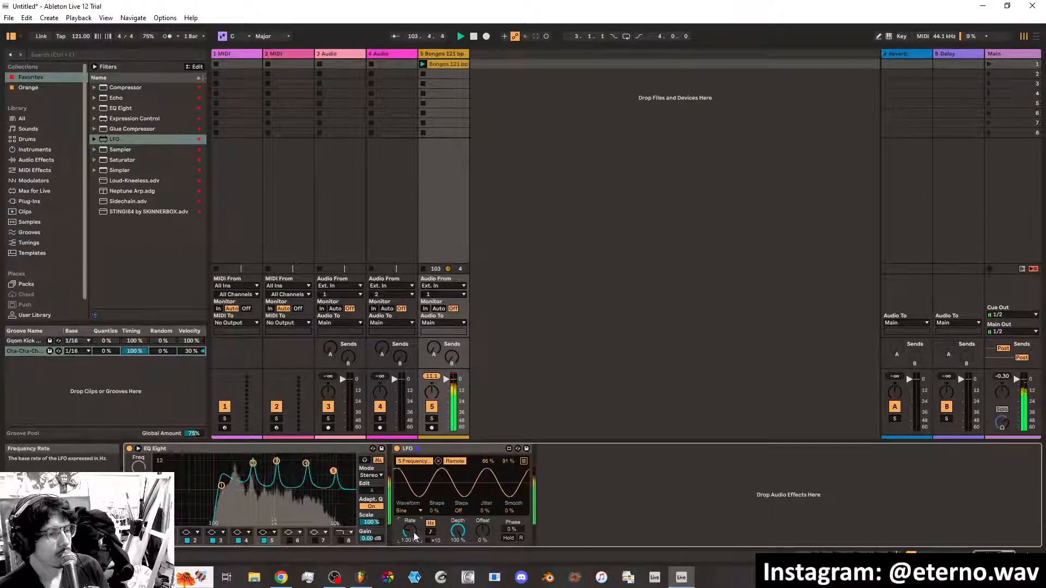
Set the LFO's waveform to Random and its rate to about 3.48 Hz
scroll(410, 533, "down", 5)
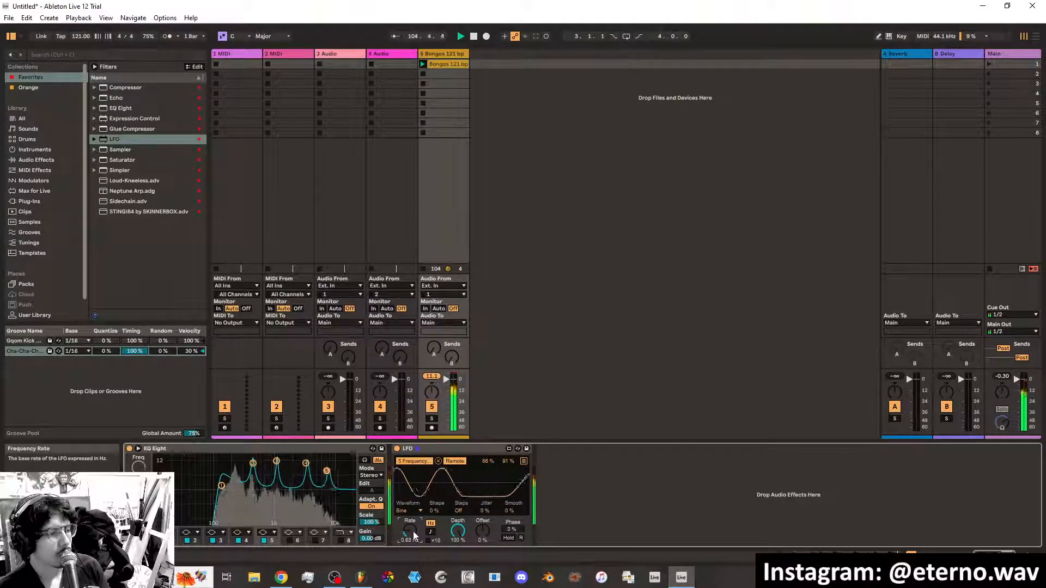
left_click_drag(415, 537, 414, 555)
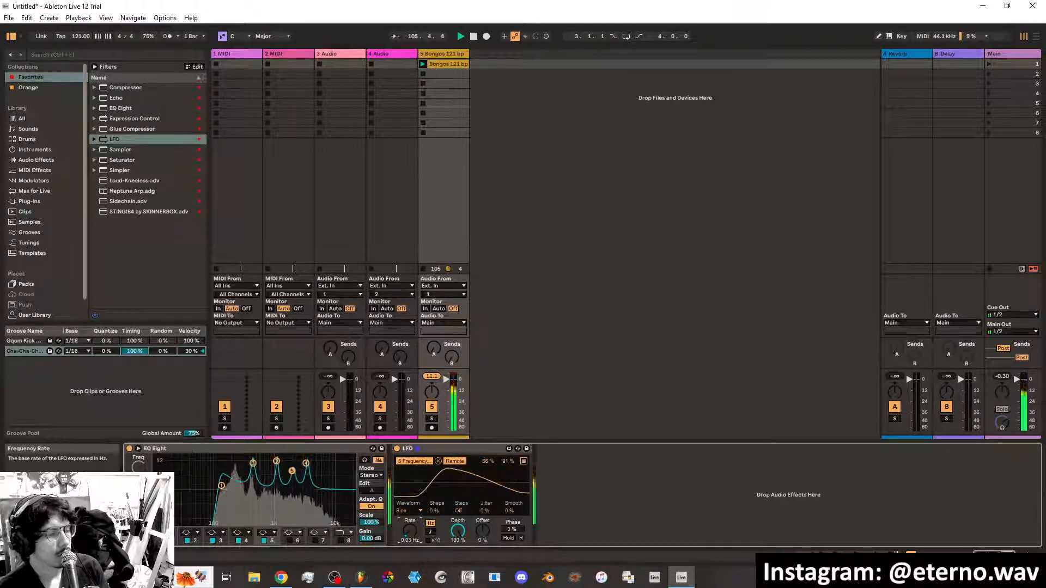
left_click(410, 511)
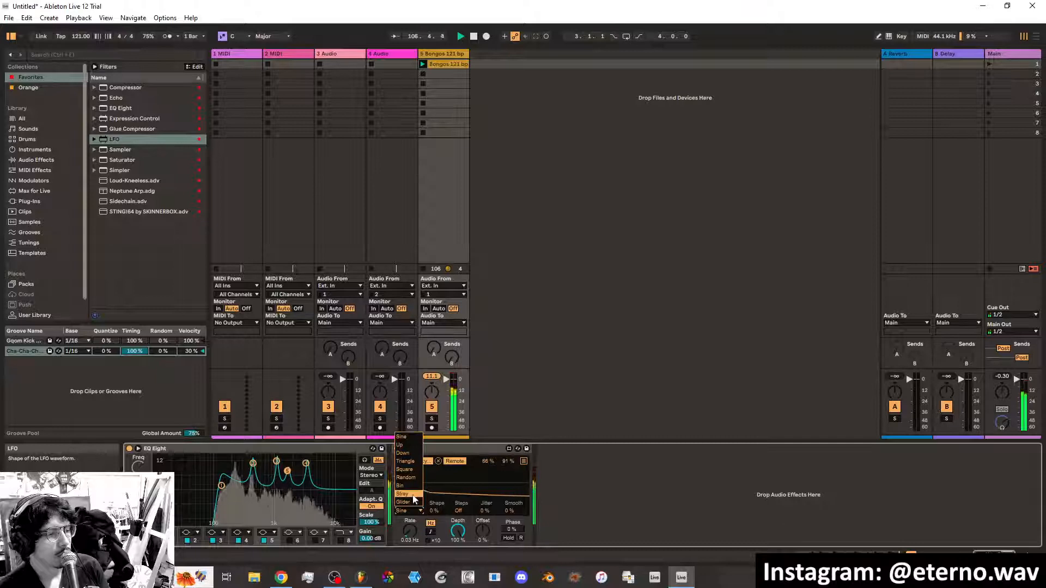
left_click(408, 477)
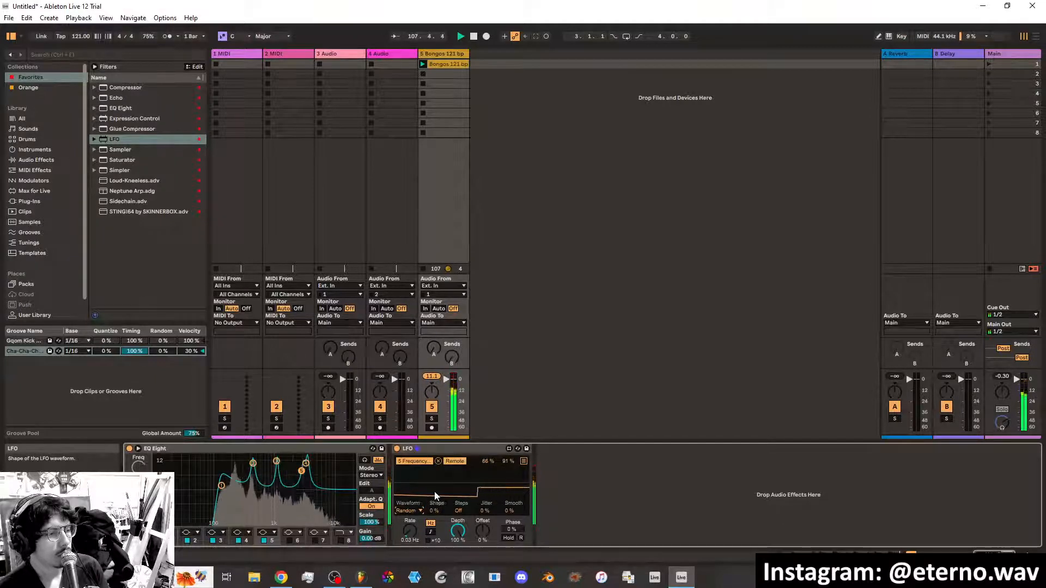
left_click_drag(409, 532, 409, 515)
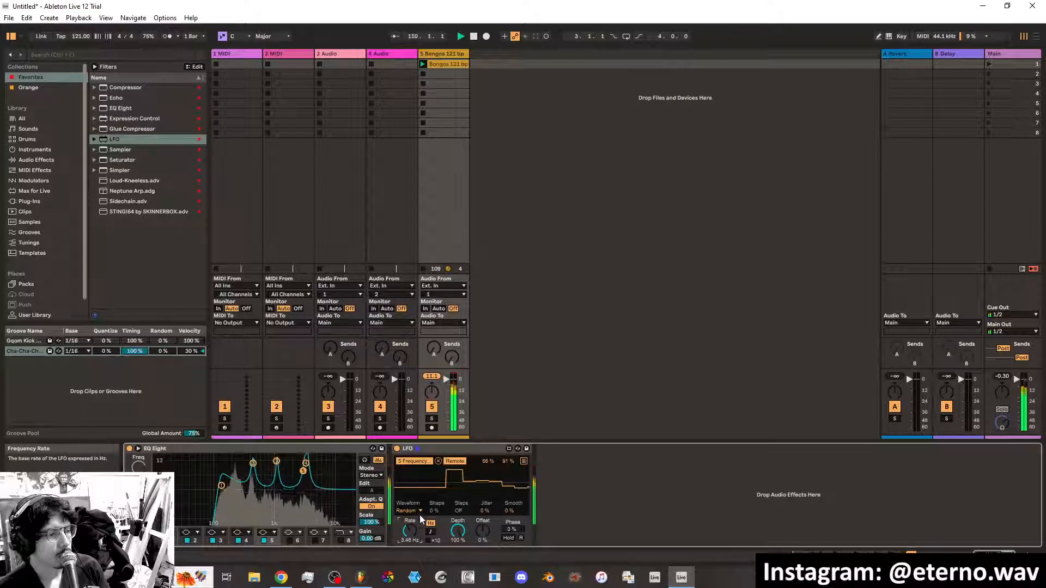
Map the LFO's second slot to EQ Eight band 3's frequency and switch slots two to six to Remote mode
left_click(523, 461)
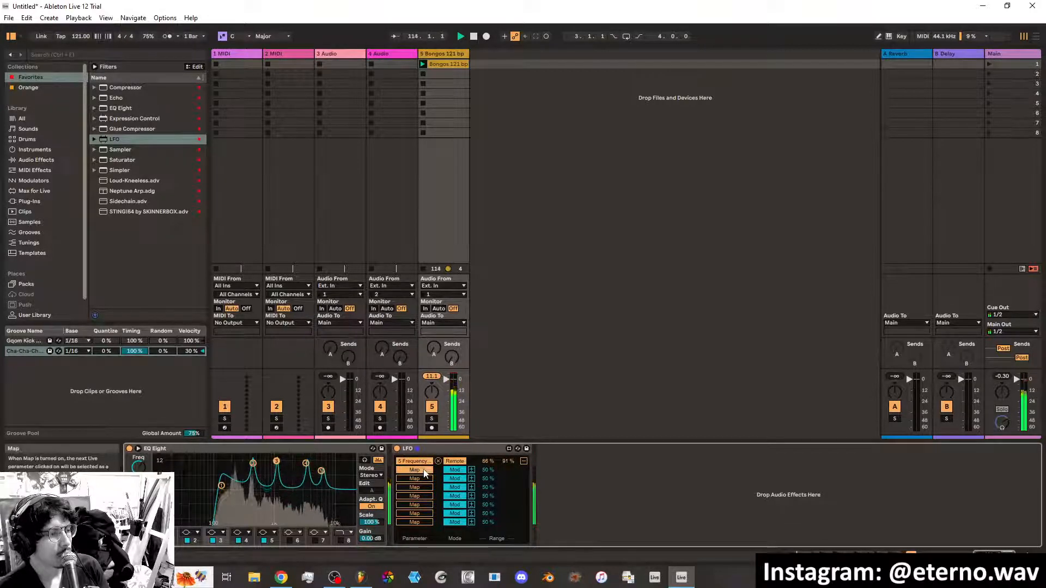
left_click(138, 467)
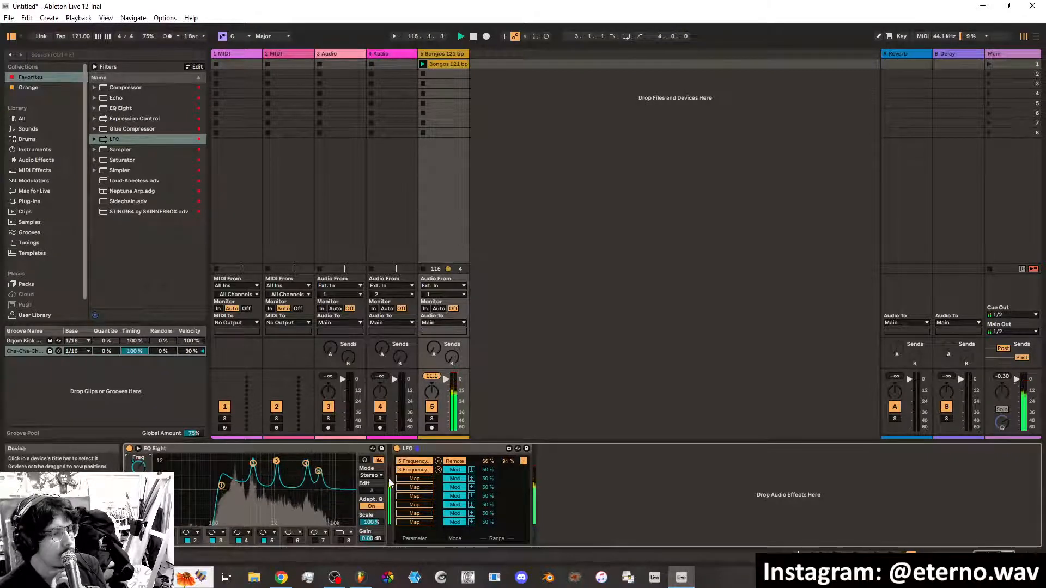
left_click(454, 470)
left_click(454, 478)
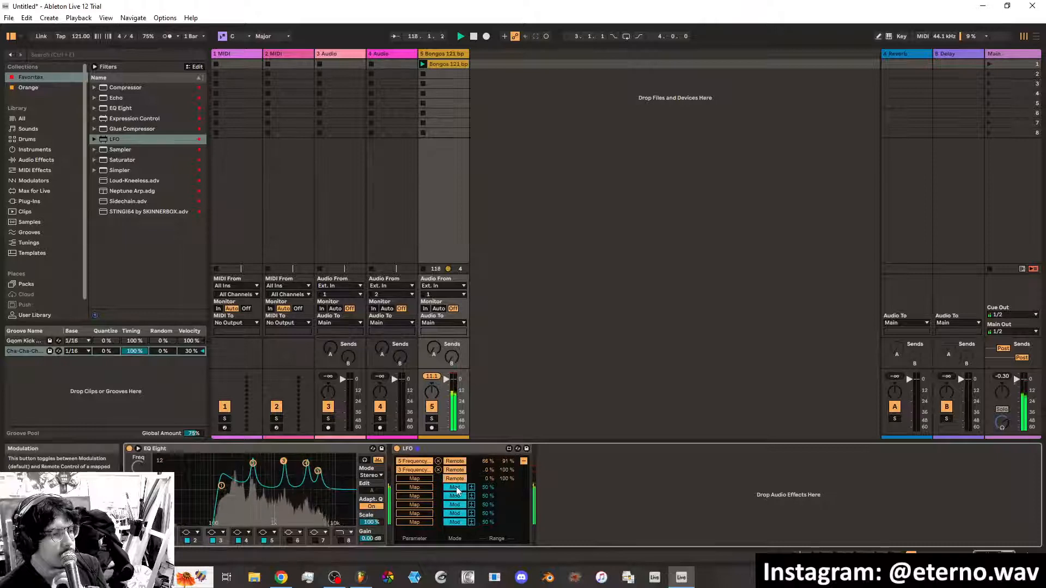
left_click(454, 487)
left_click(454, 496)
left_click(455, 505)
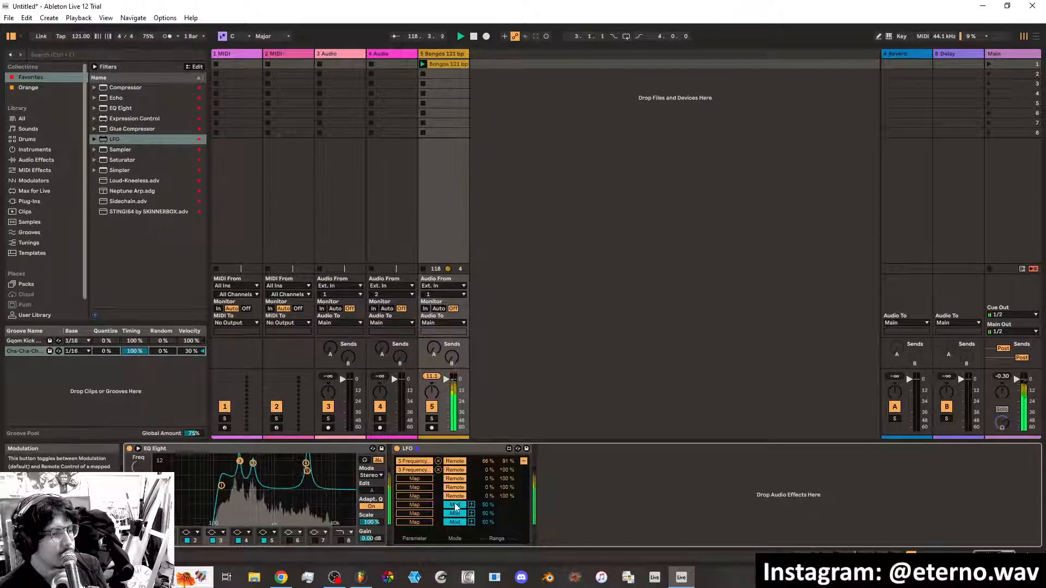
Map the LFO's third slot to band 4's frequency and set the minimum range to 13% for band 3 and 31% for band 4
left_click(403, 479)
left_click(138, 466)
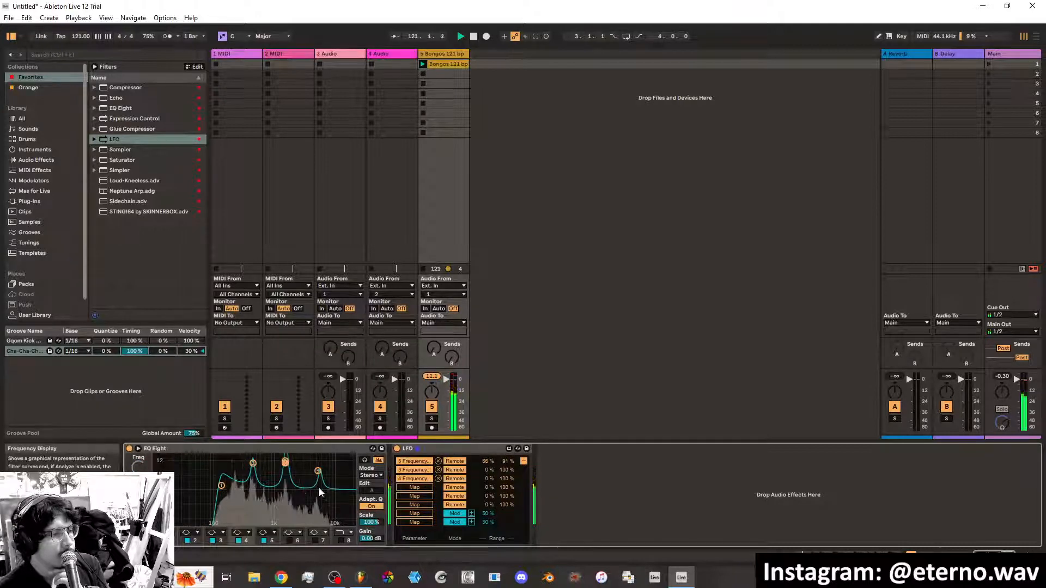
left_click_drag(487, 471, 492, 489)
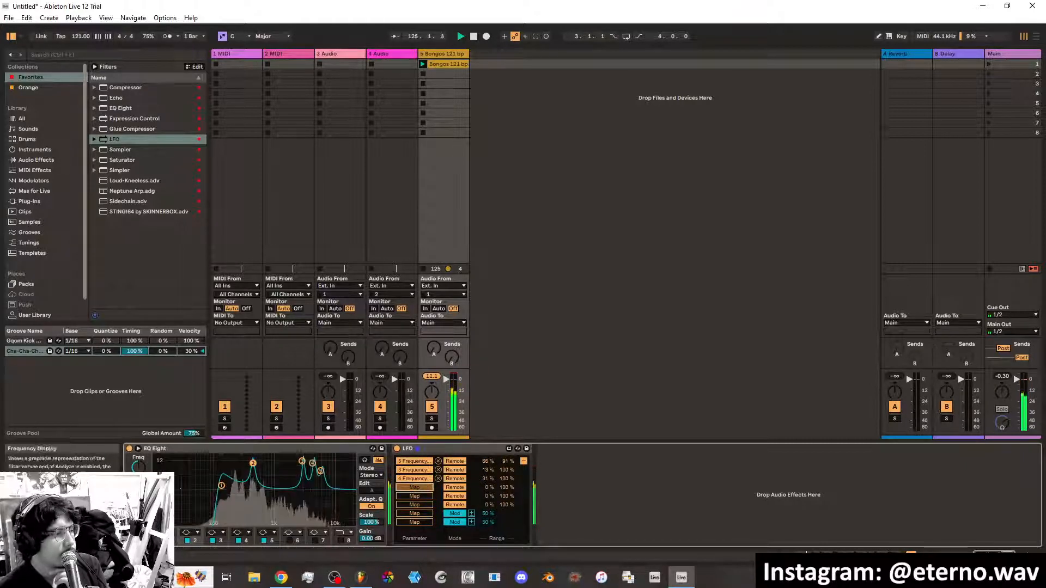
Map the LFO's fourth slot to band 2's frequency with a 25–87% range, and limit the band 3 and 4 maximums to 75% and 95%
left_click(253, 463)
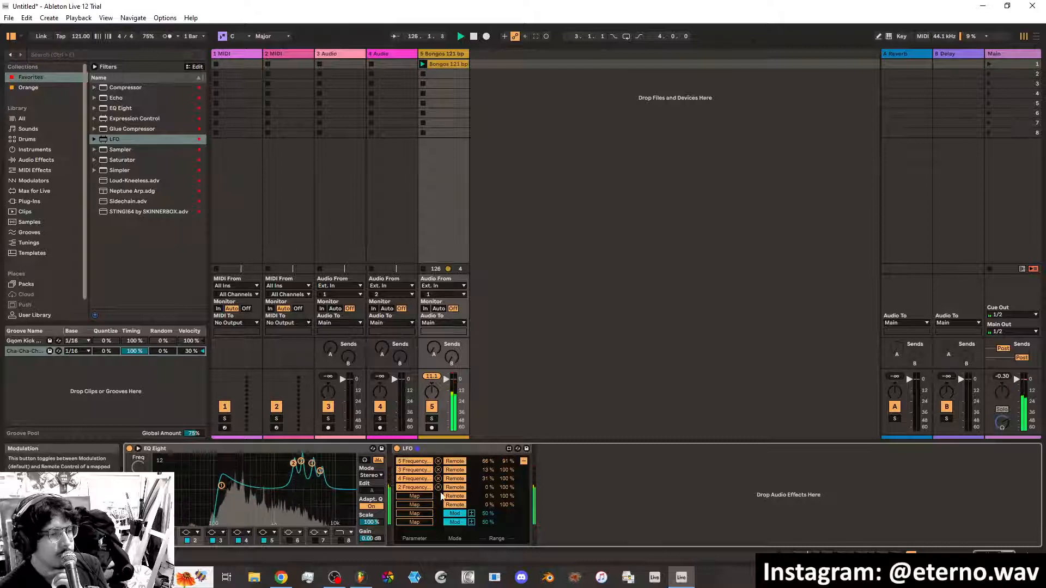
mouse_move(485, 488)
left_mouse_down()
mouse_move(507, 492)
mouse_move(502, 475)
mouse_move(488, 481)
left_mouse_up()
left_click(485, 494)
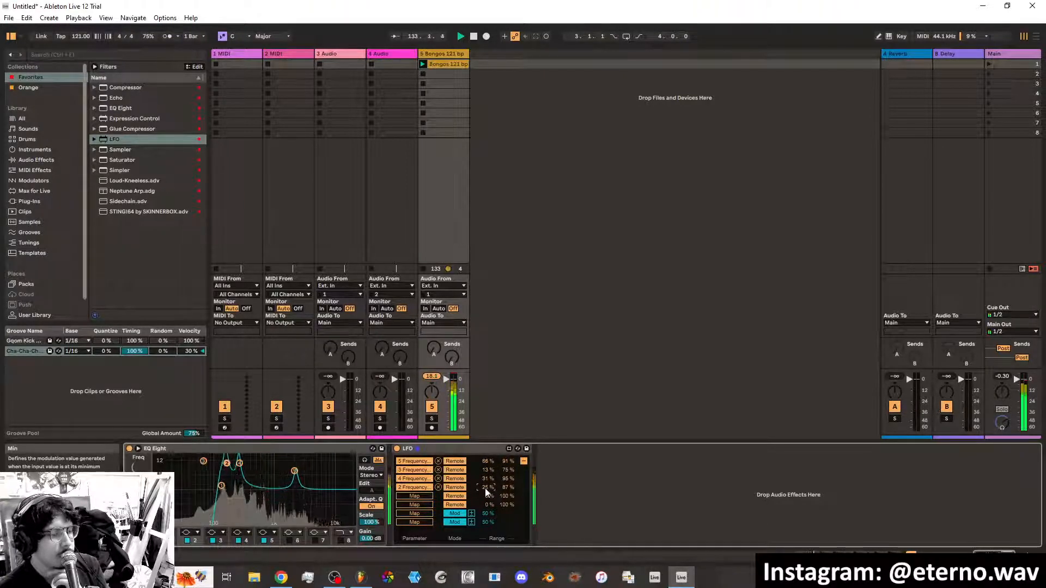
Map the LFO's fifth slot to EQ Eight band 1's frequency with a 2% minimum, and set the LFO's depth to about 7.87%
left_click(238, 492)
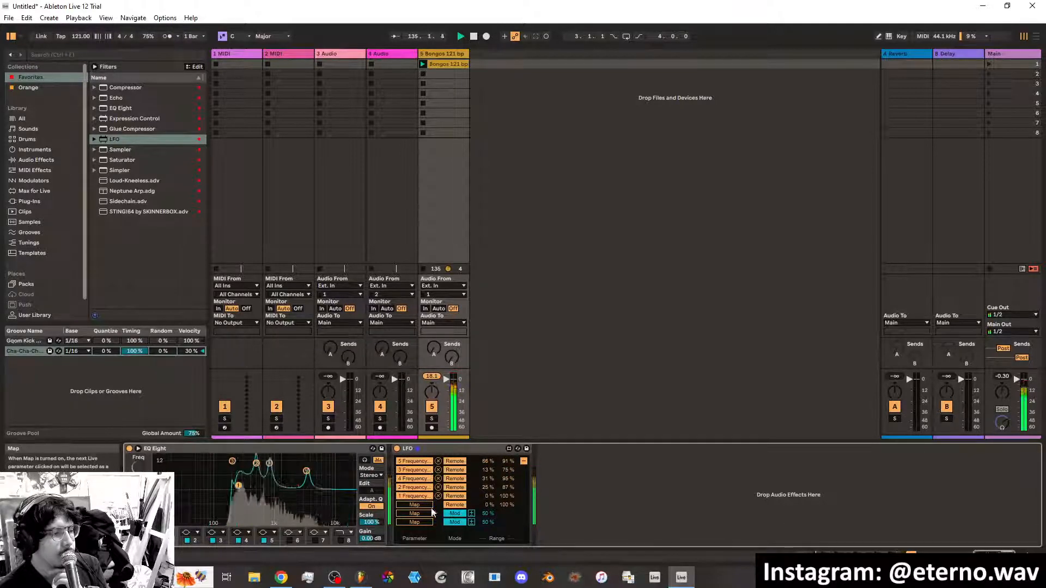
left_click_drag(488, 497, 489, 503)
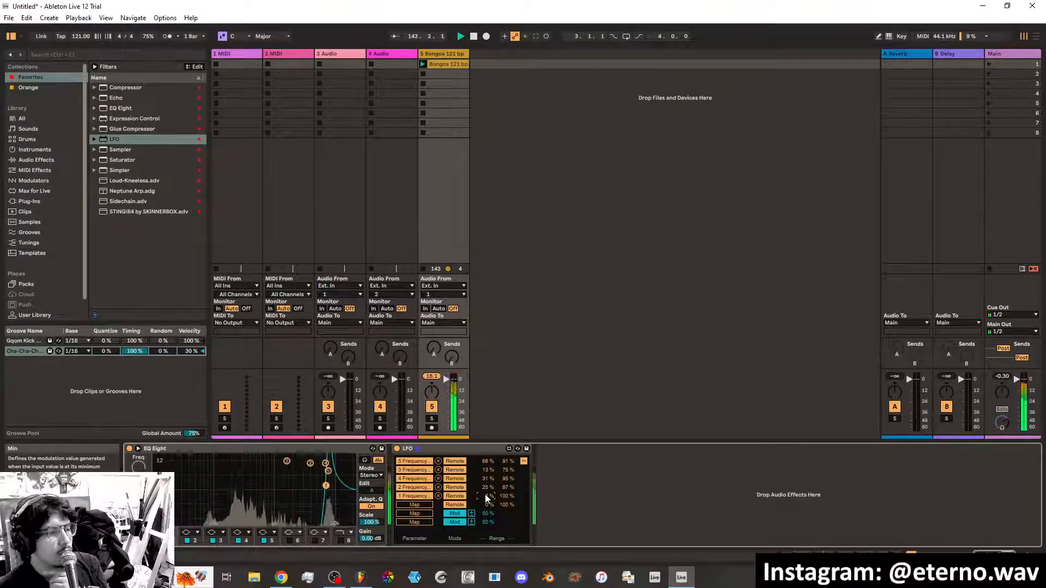
left_click(523, 462)
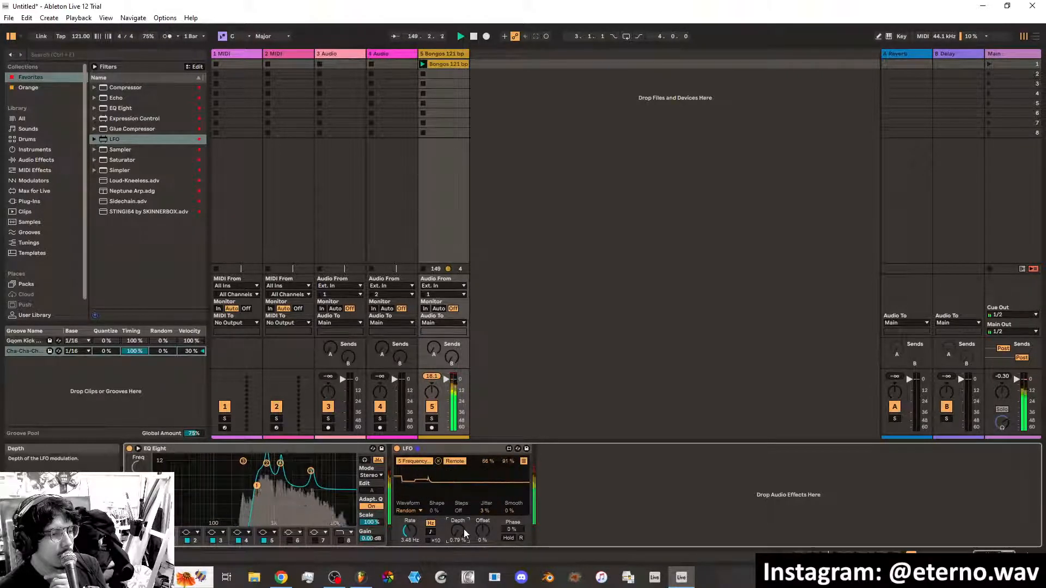
left_click_drag(463, 530, 463, 522)
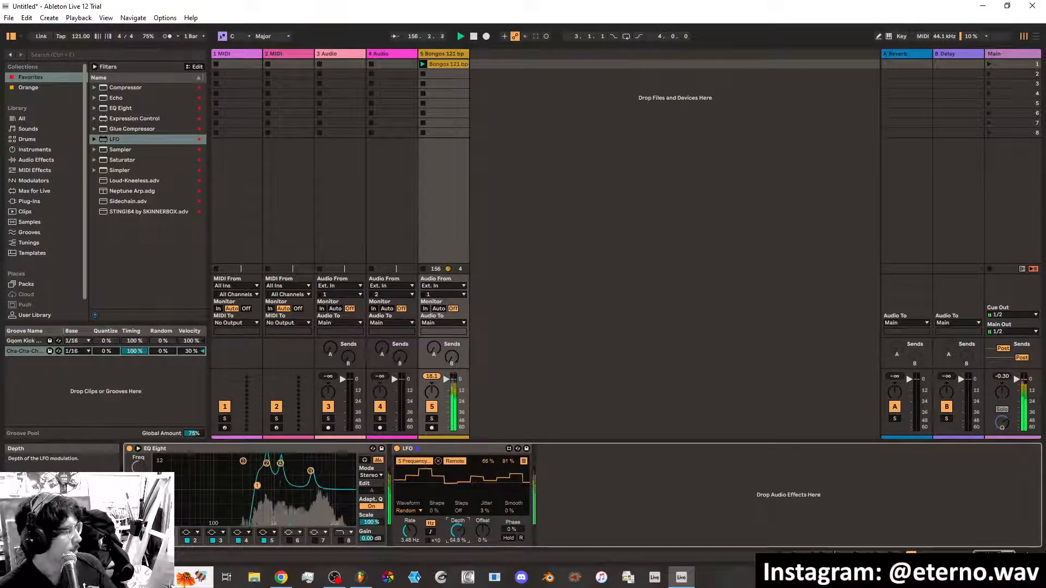
left_click_drag(458, 531, 457, 587)
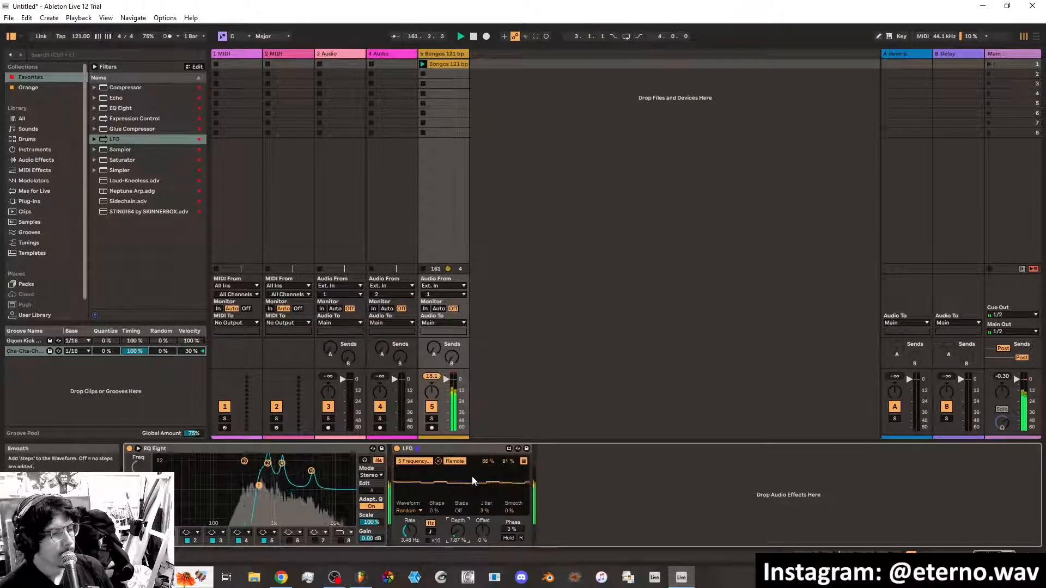
Add a second LFO after the first and unmap the band 4, band 1 and band 3 frequencies from the first LFO
left_click_drag(114, 140, 554, 486)
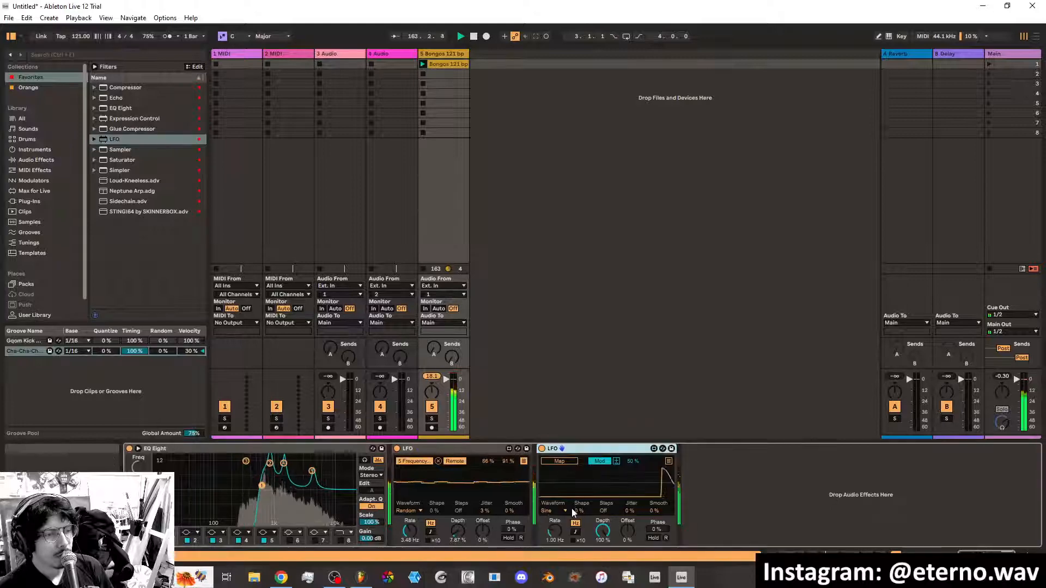
left_click(565, 462)
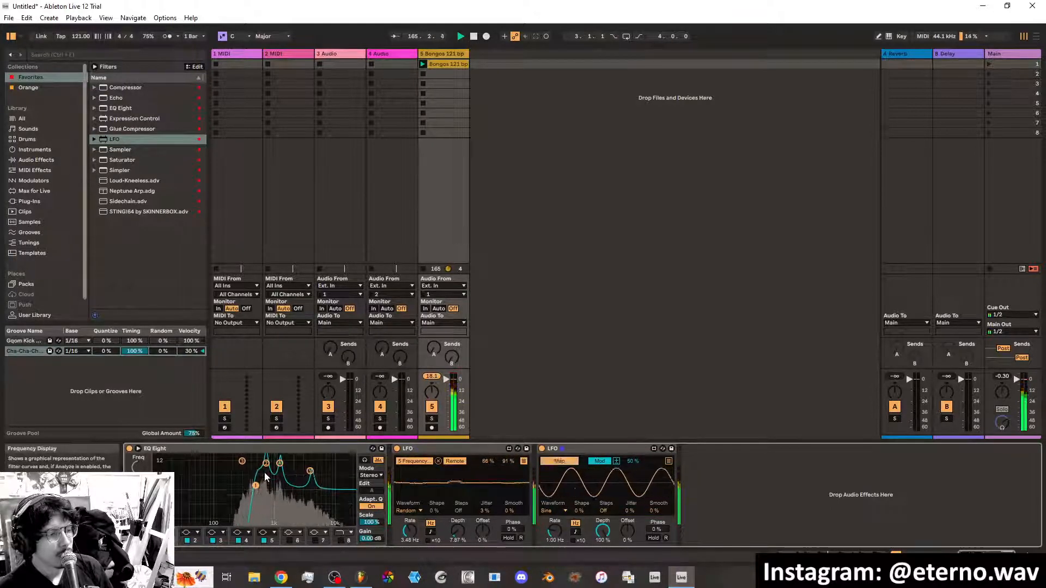
left_click(525, 463)
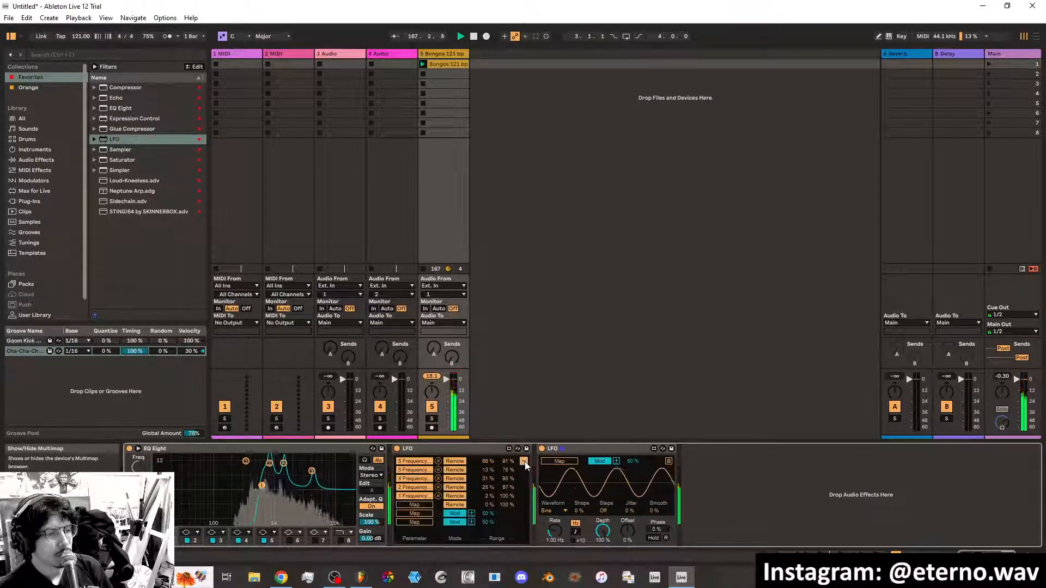
left_click(438, 479)
left_click(438, 496)
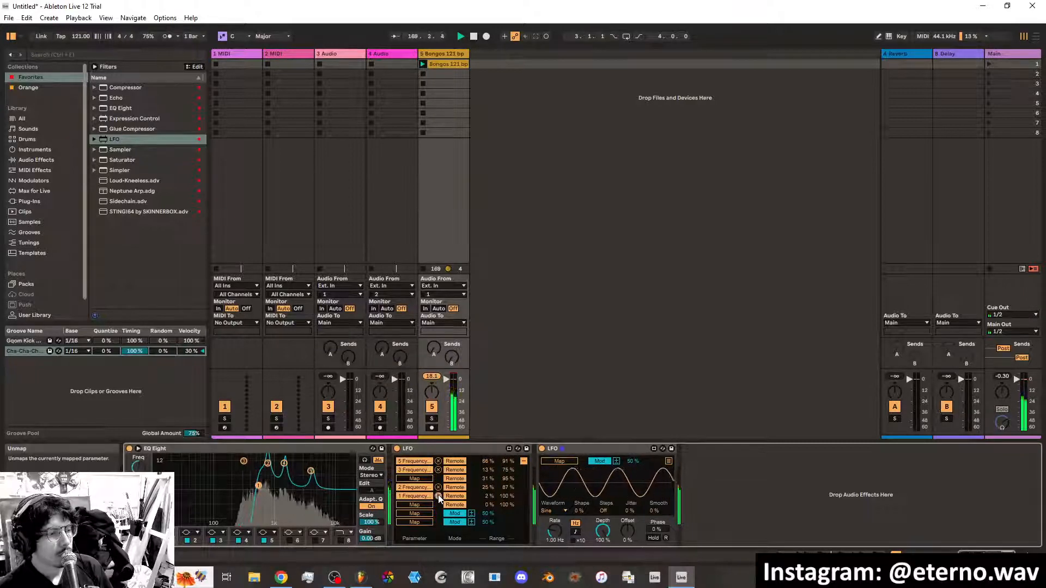
left_click(438, 469)
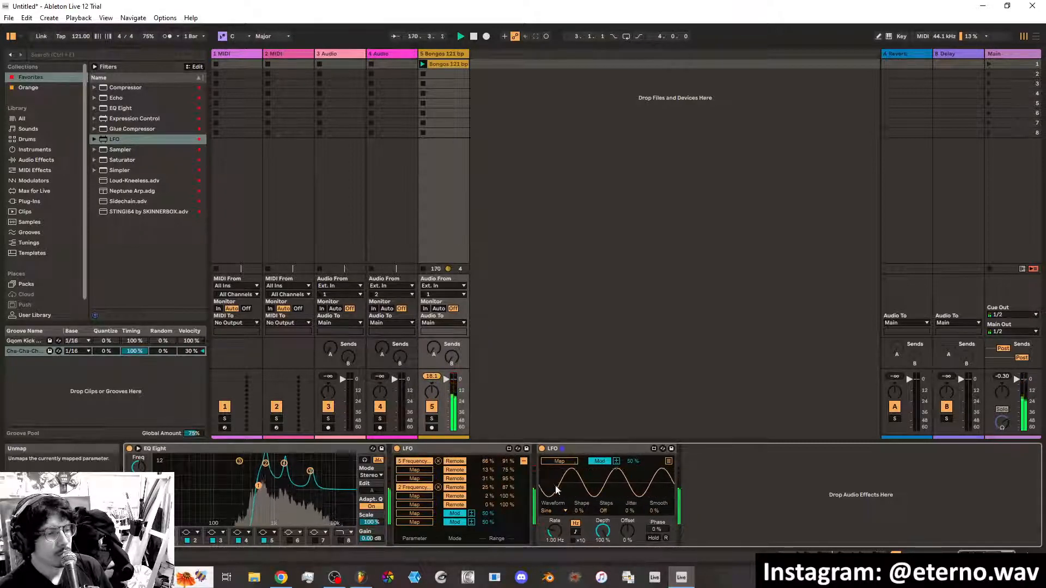
Set the second LFO's waveform to Random and map its first slot to EQ Eight band 4's frequency
left_click(562, 510)
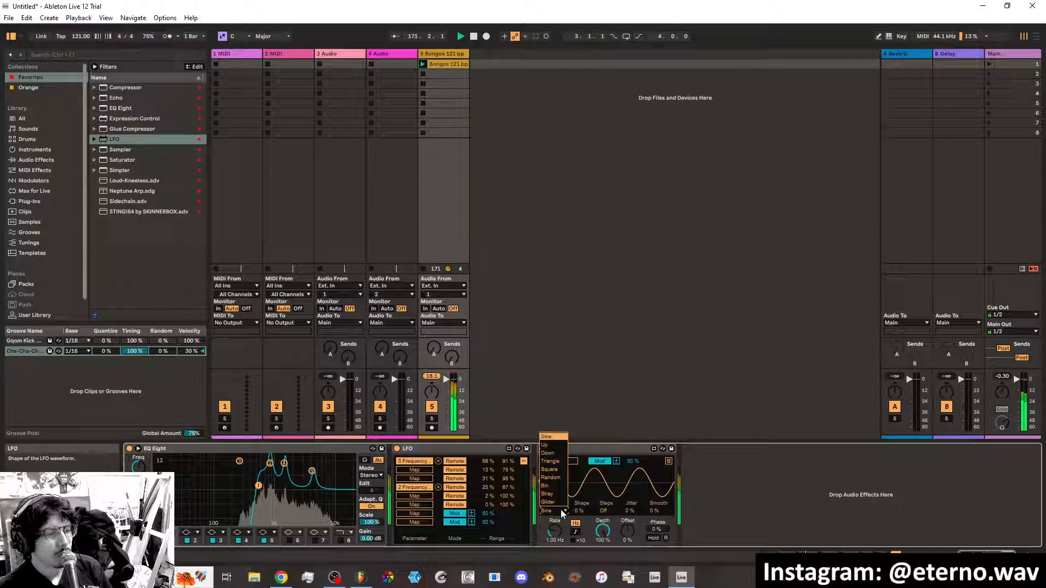
left_click(550, 477)
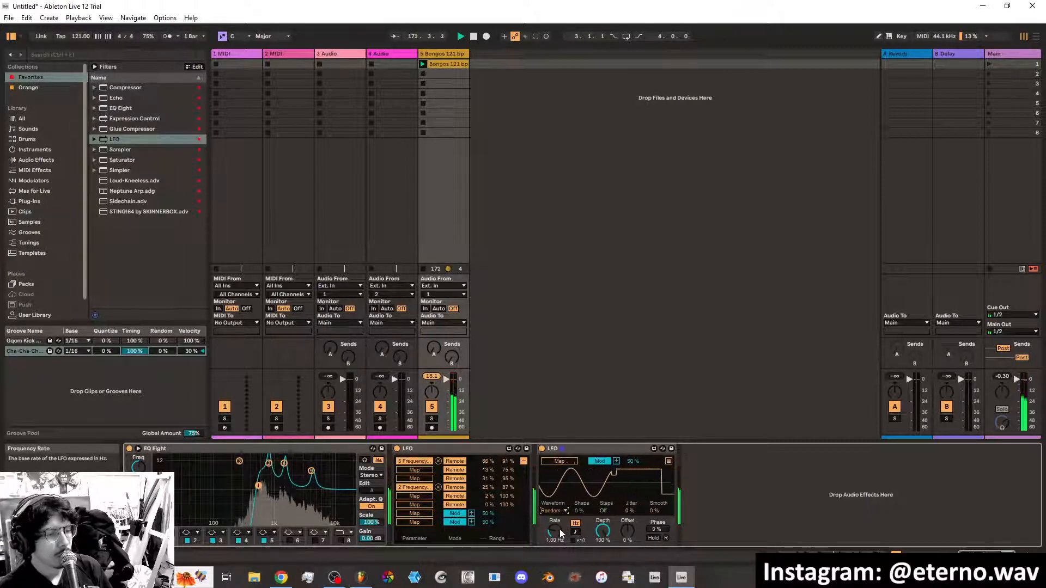
left_click(560, 461)
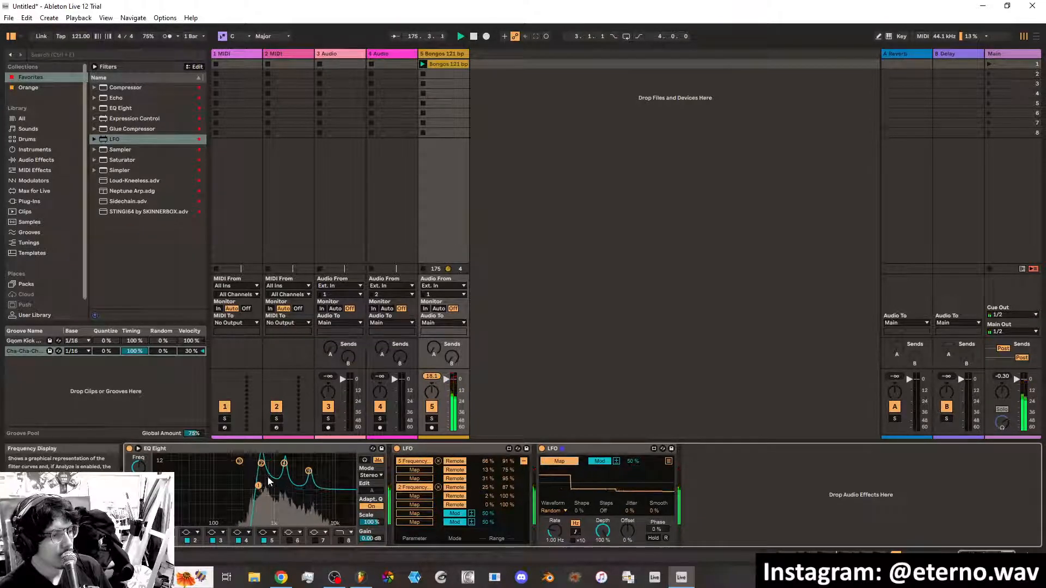
left_click(139, 466)
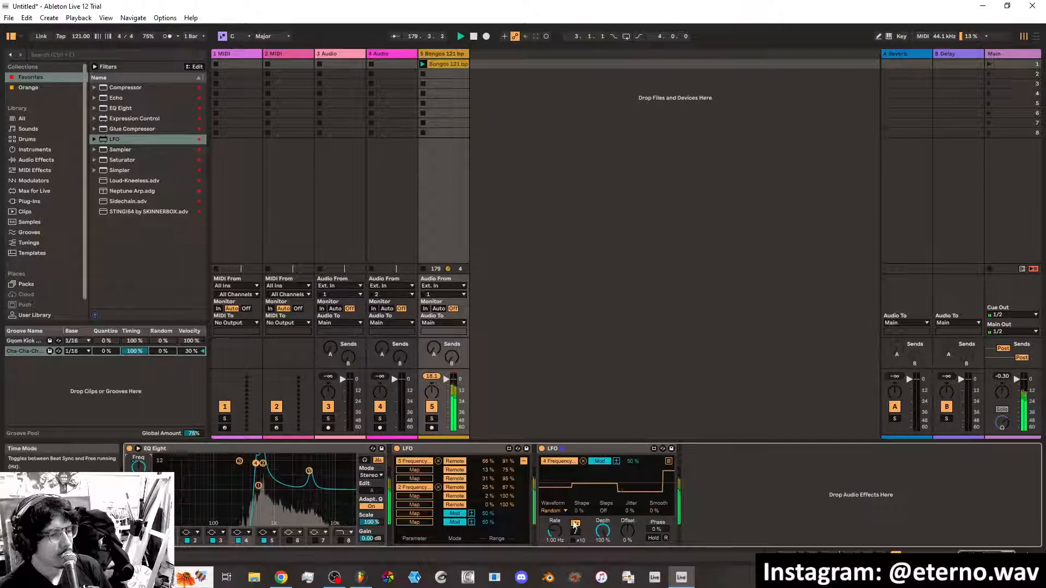
Set the second LFO's rate to 3.48 Hz and use Remote mode for band 4 at 39–100% and an added band 3 mapping at 29–100%
left_click(612, 464)
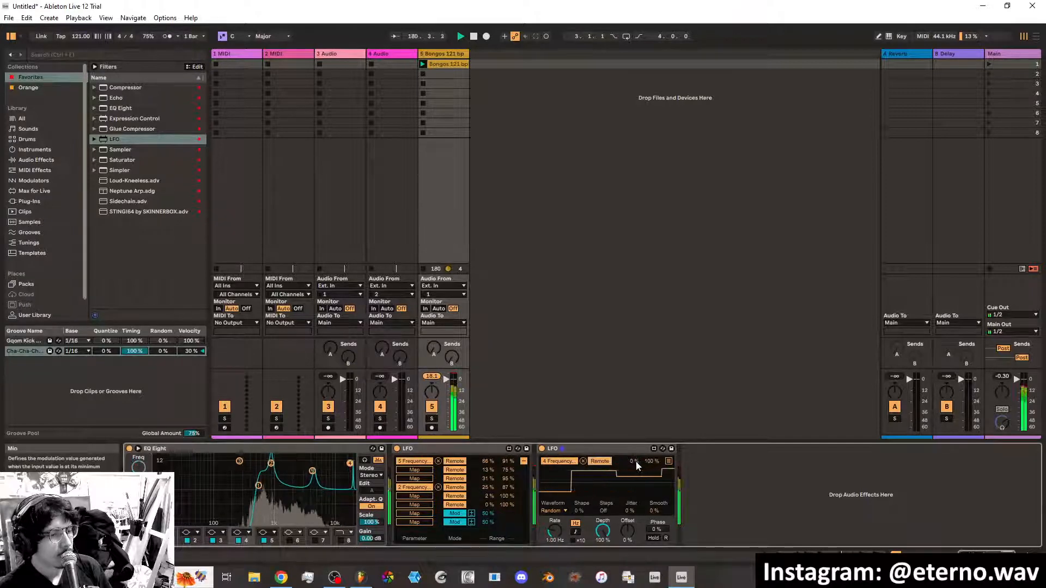
left_click_drag(632, 461, 636, 463)
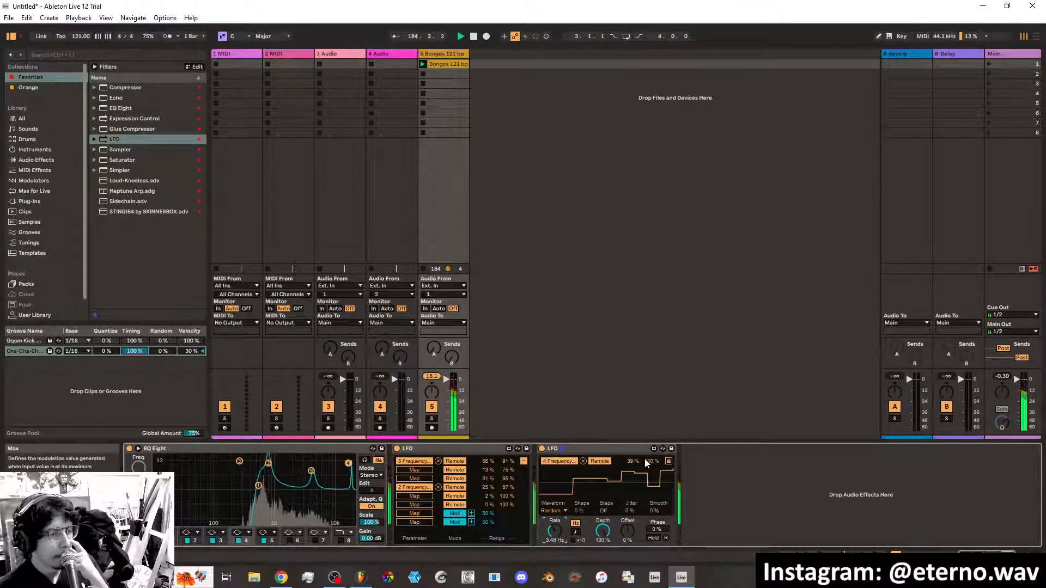
left_click(668, 461)
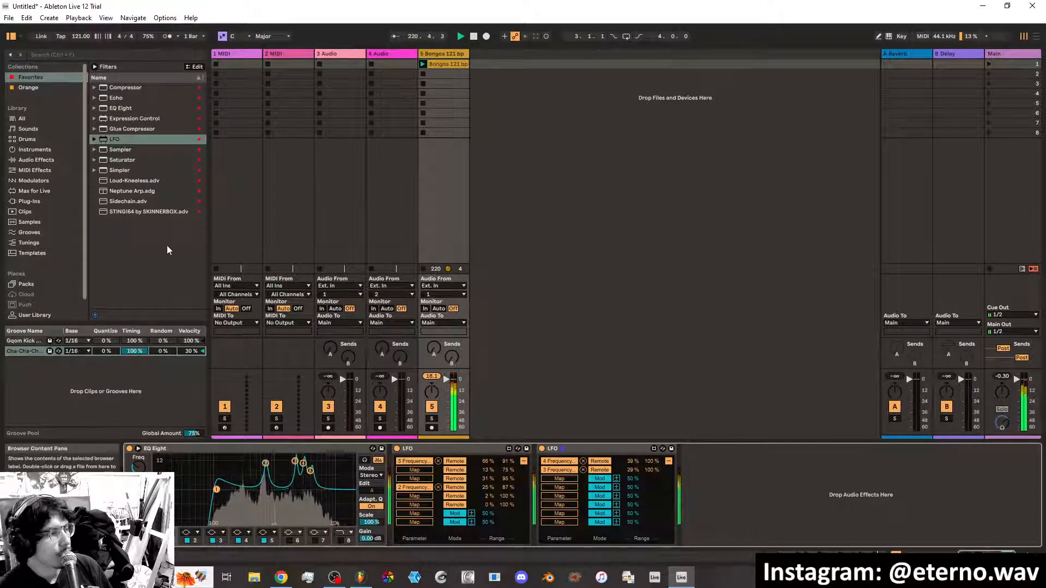
Add the Corpus audio effect to the bongo track after the second LFO
left_click(36, 159)
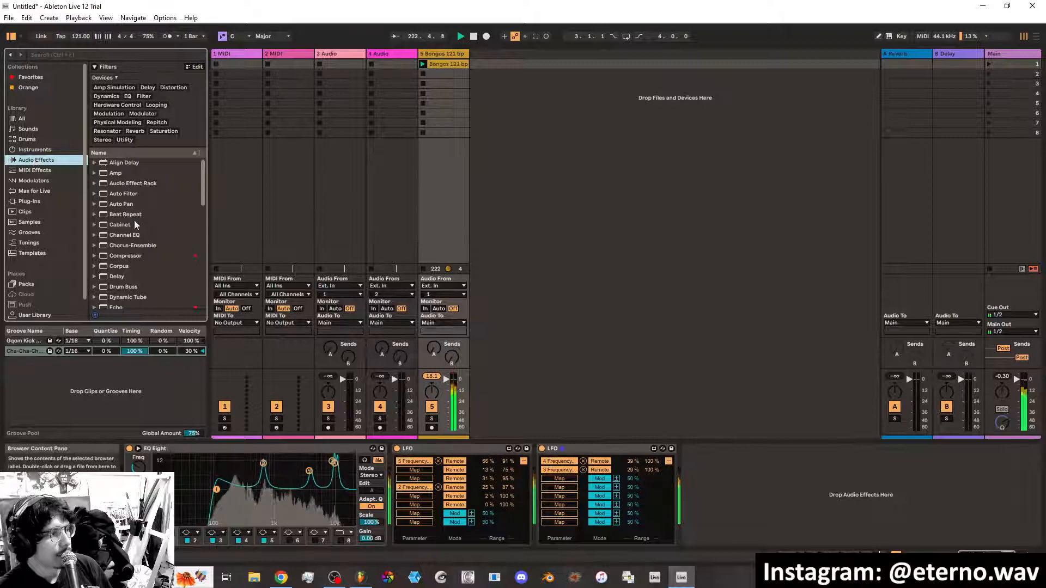
scroll(134, 221, "down", 1)
left_click_drag(125, 255, 724, 481)
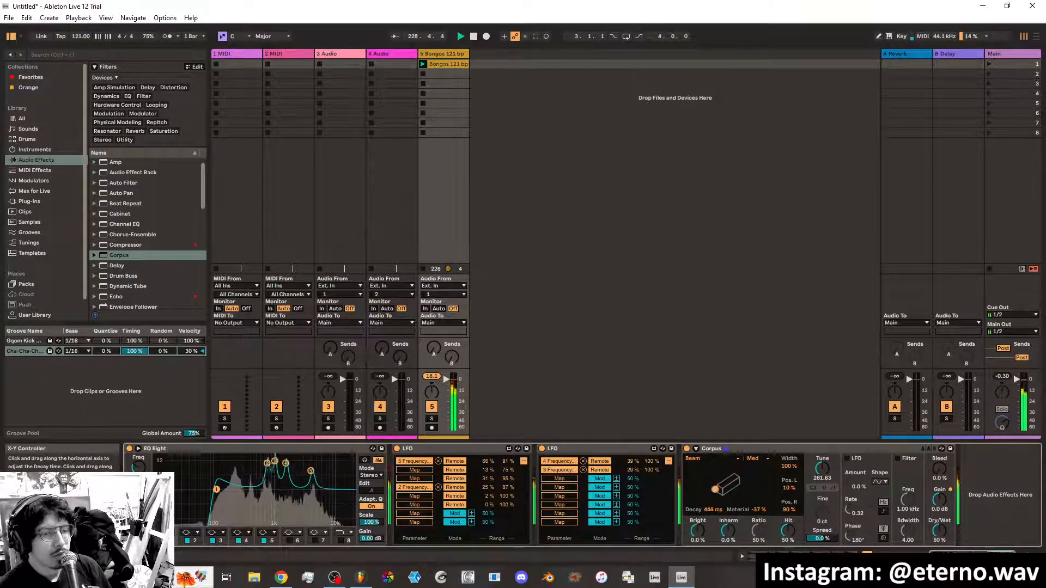
left_click(578, 448)
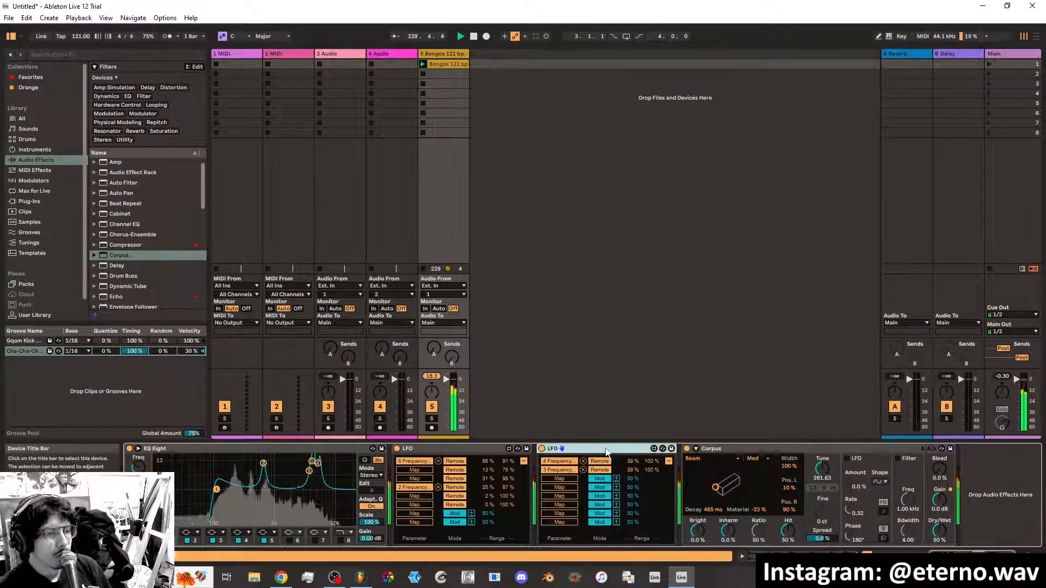
key("Delete")
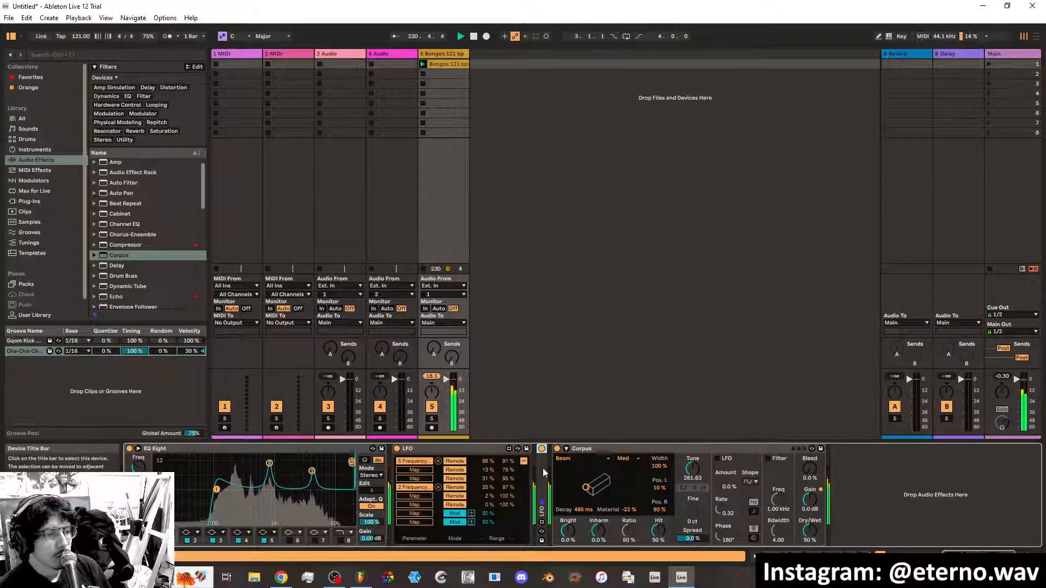
key("ctrl+z")
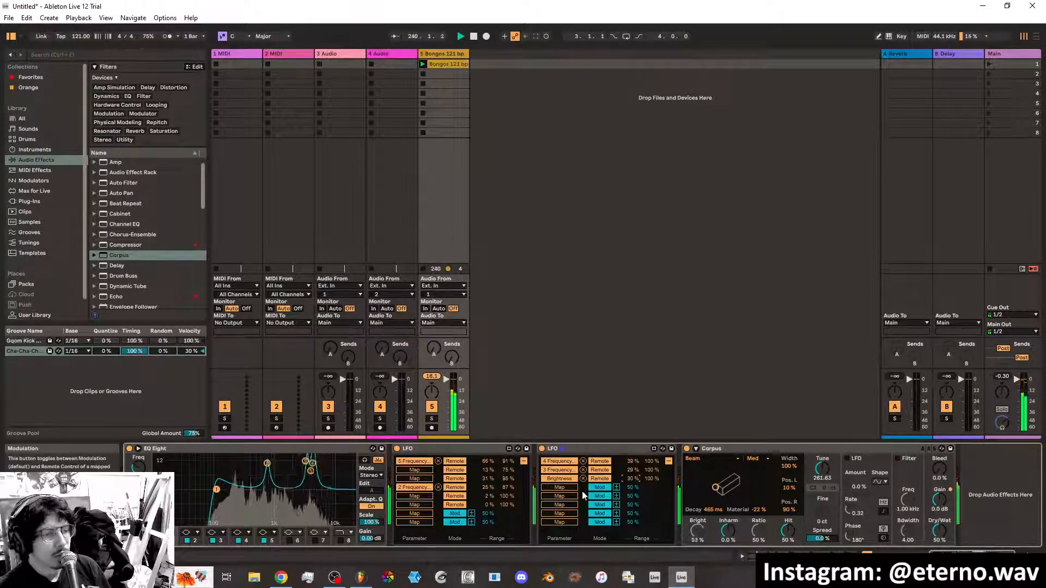
Set Corpus's decay to 509 ms, material to -59% and tune to 192.26 Hz, and enable its LFO with 56% amount, 1.25 Hz rate and 334° phase
mouse_move(716, 488)
left_mouse_down()
mouse_move(714, 470)
mouse_move(731, 472)
mouse_move(716, 493)
left_mouse_up()
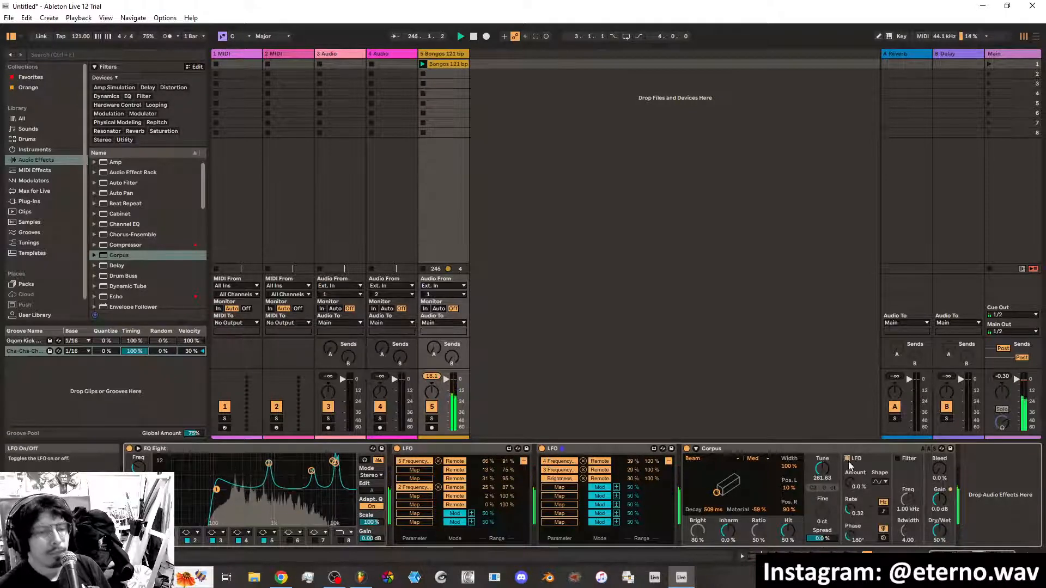
left_click_drag(848, 484, 851, 477)
left_click(879, 482)
left_click(879, 531)
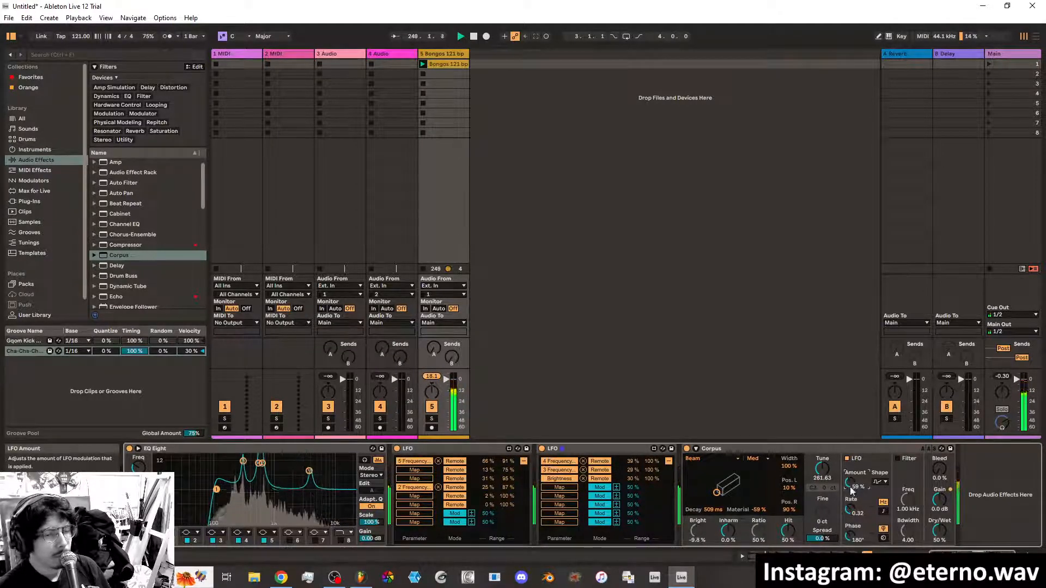
mouse_move(851, 486)
left_mouse_down()
mouse_move(851, 466)
mouse_move(852, 501)
mouse_move(866, 507)
mouse_move(854, 482)
left_mouse_up()
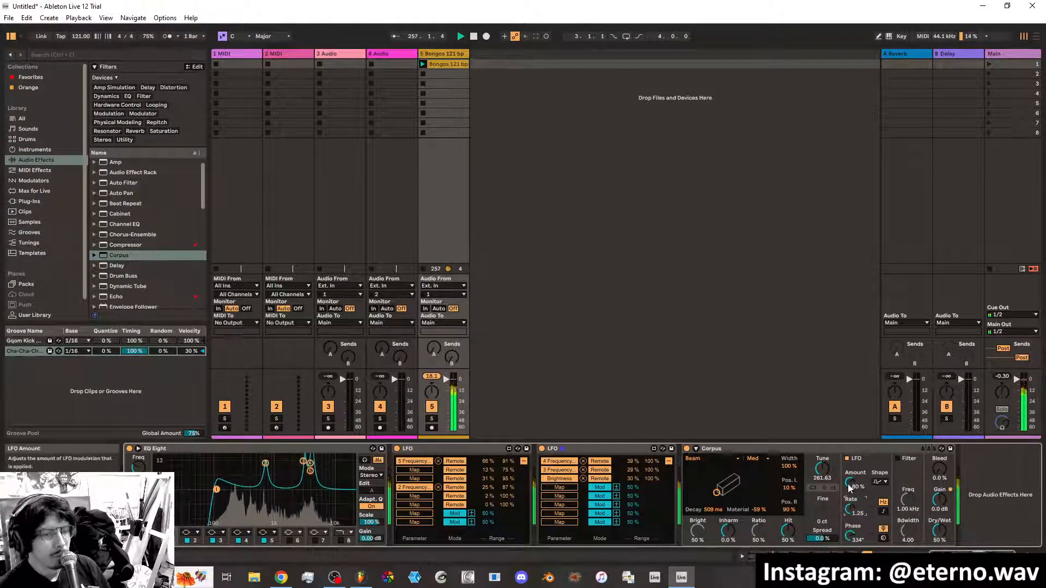
left_click_drag(849, 485, 826, 474)
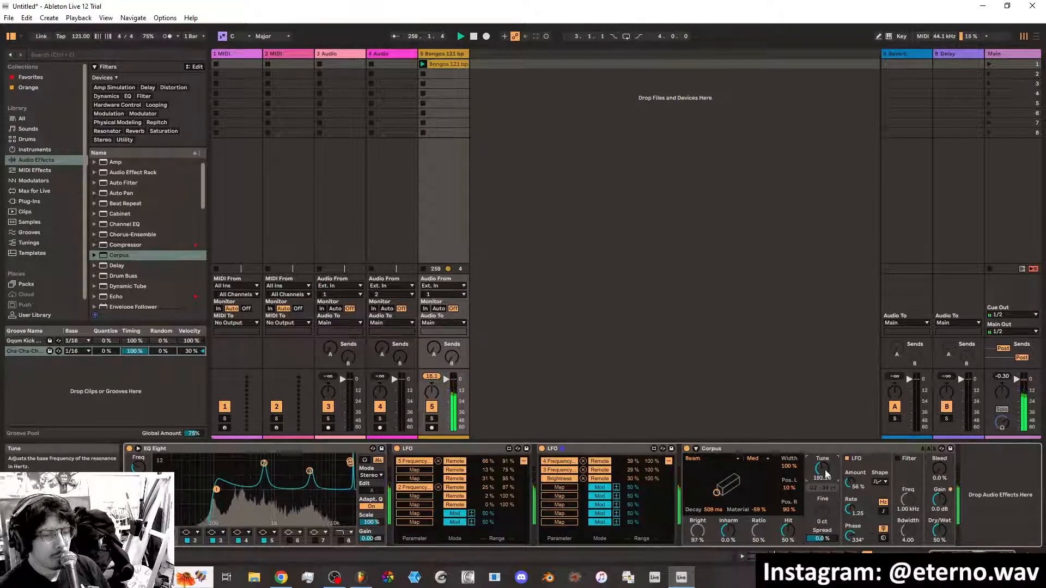
Enable Corpus's filter and set its frequency to 595 Hz and its bandwidth to 6.98
left_click(897, 459)
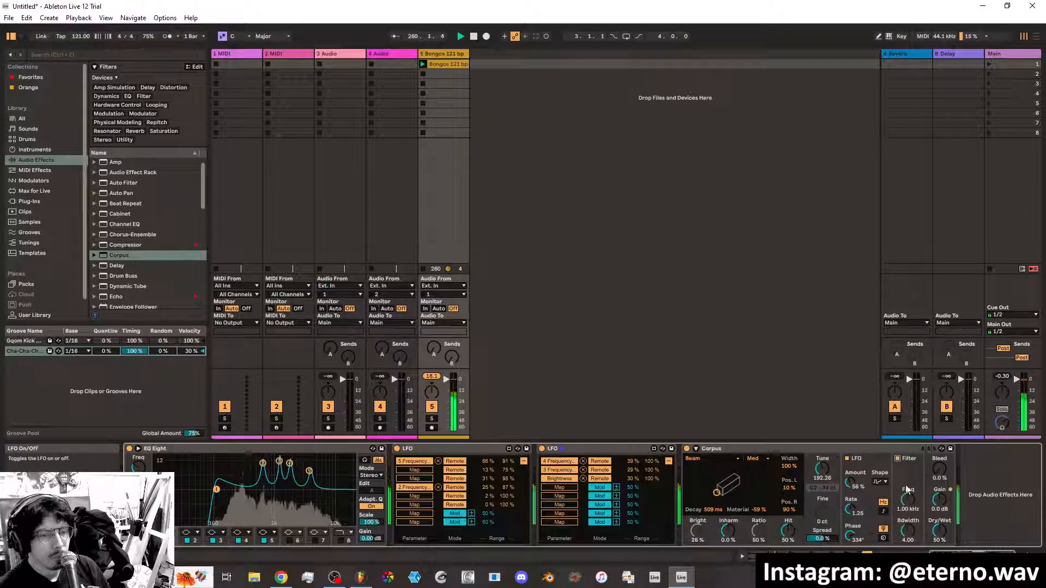
left_click_drag(907, 499, 911, 521)
left_click(908, 529)
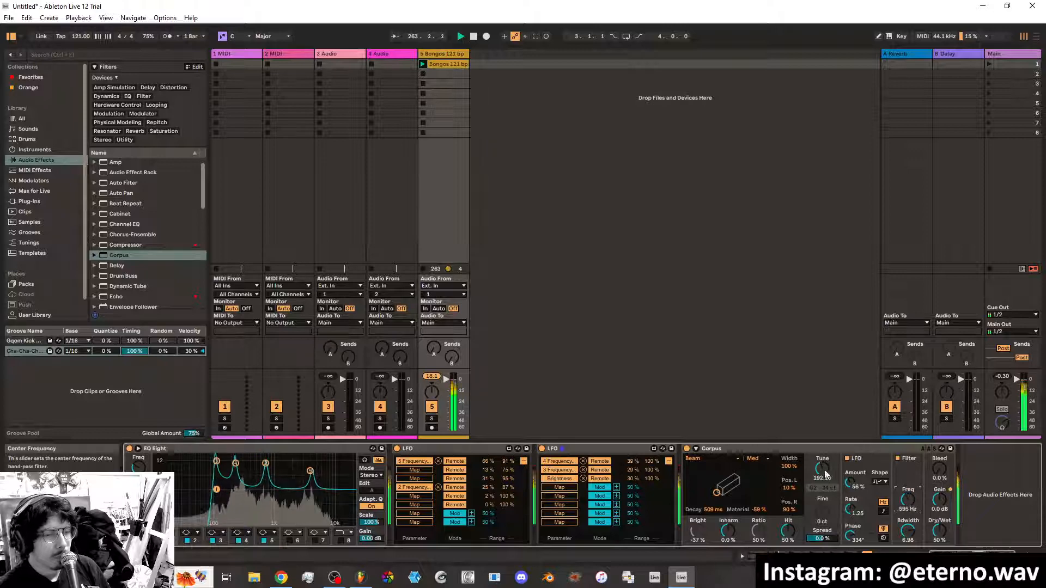
Collapse Corpus, add an Auto Filter after it and restart playback
double_click(770, 450)
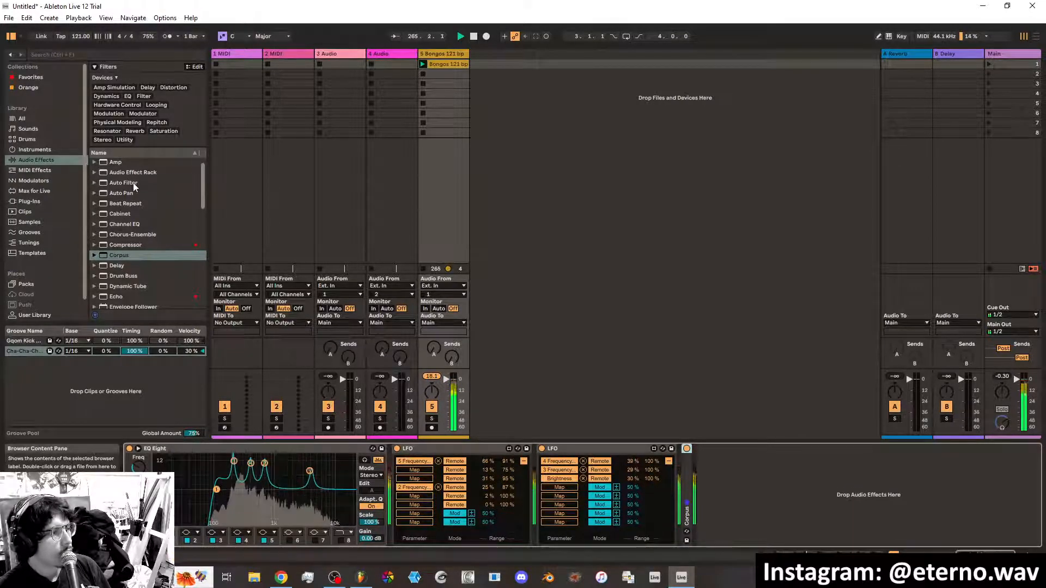
left_click_drag(124, 183, 714, 477)
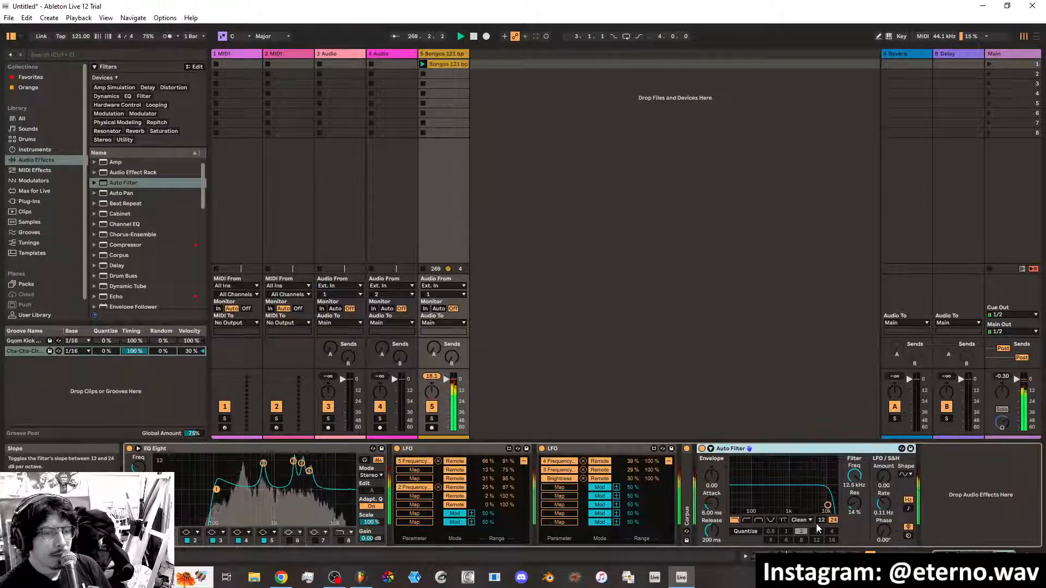
left_click(474, 37)
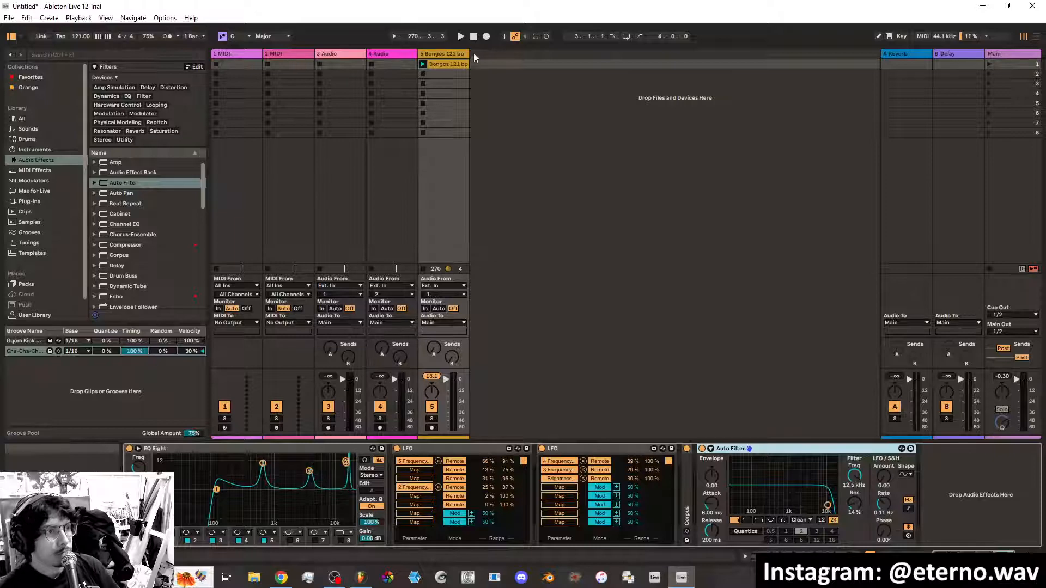
left_click(460, 36)
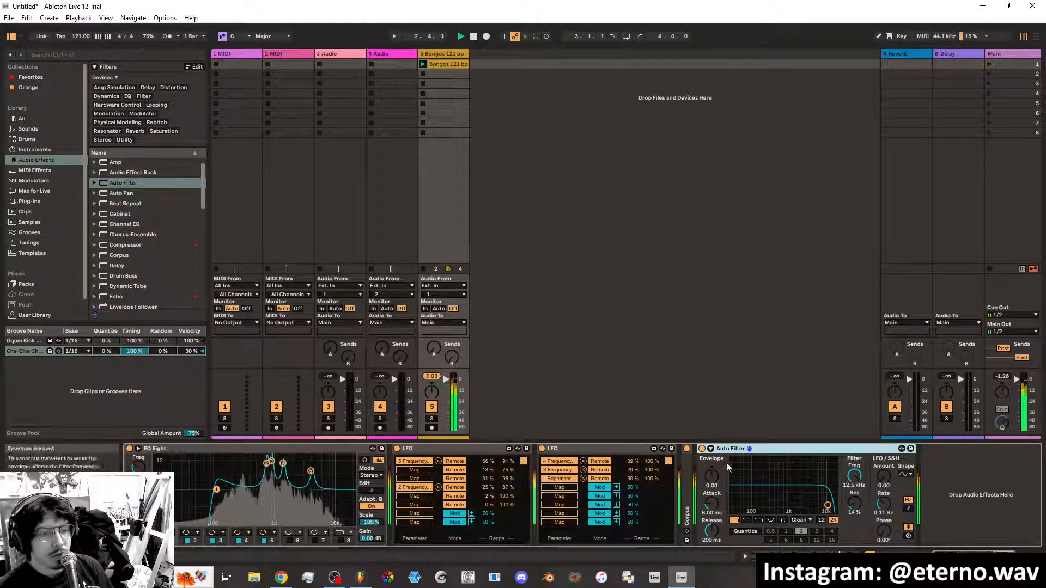
Expand Corpus, set its decay to 387 ms and material to 100%, and switch the resonance type to Marimba
double_click(686, 469)
left_click_drag(717, 493, 709, 472)
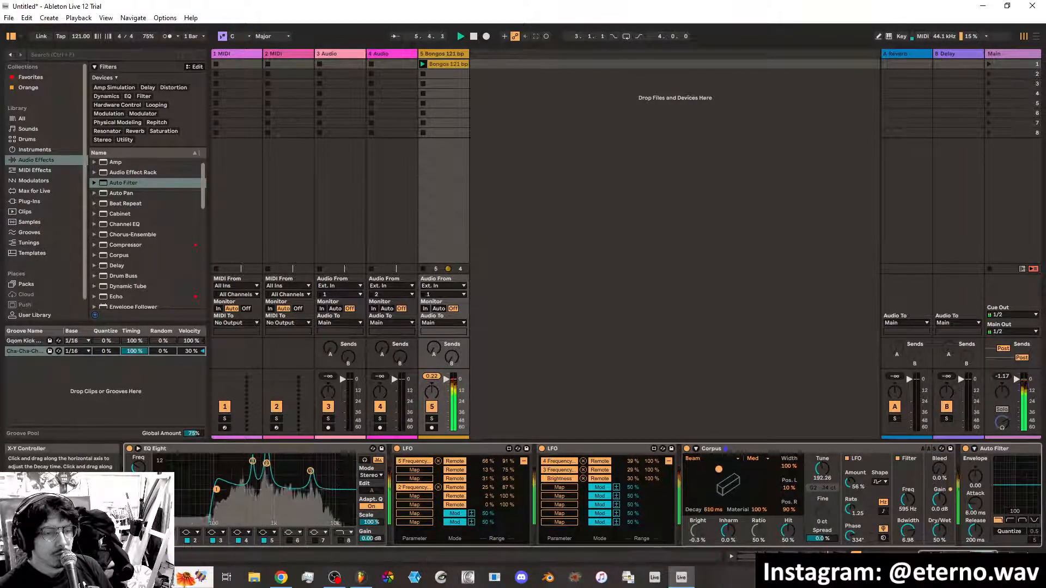
left_click(706, 459)
left_click(702, 468)
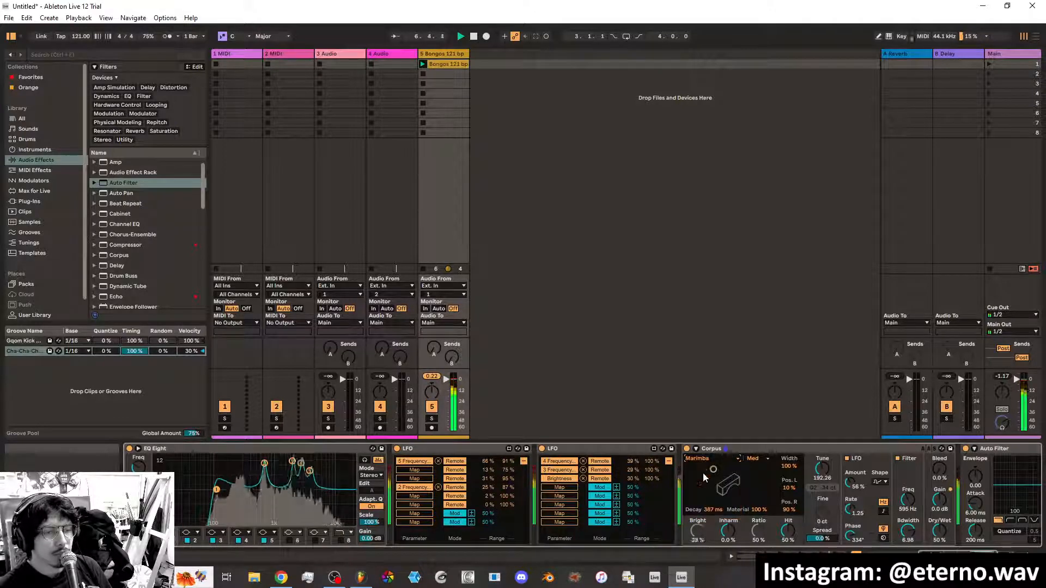
Try the String, Membrane and Plate resonance types in Corpus
left_click(702, 460)
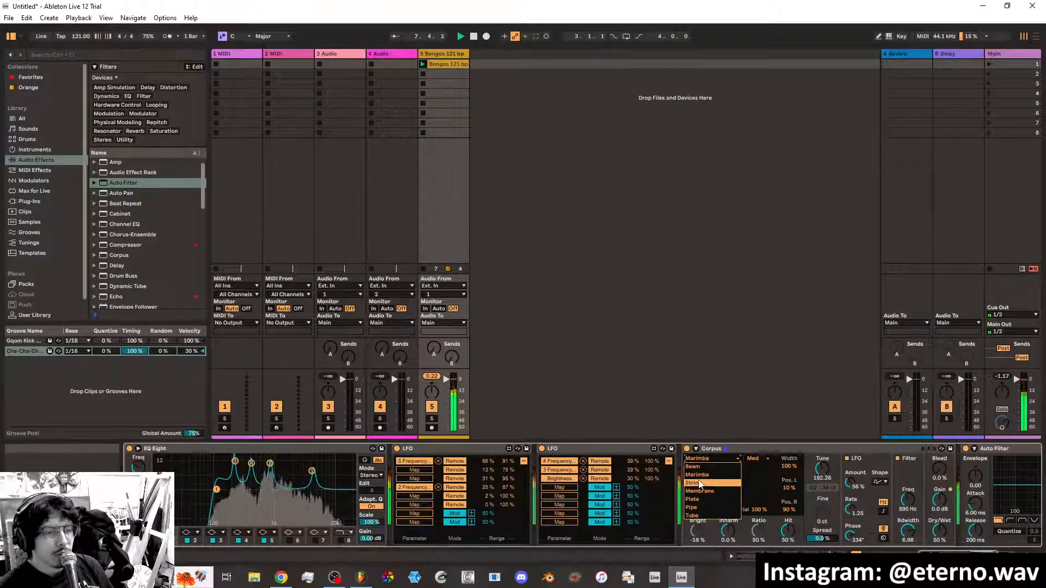
left_click(698, 480)
left_click(702, 459)
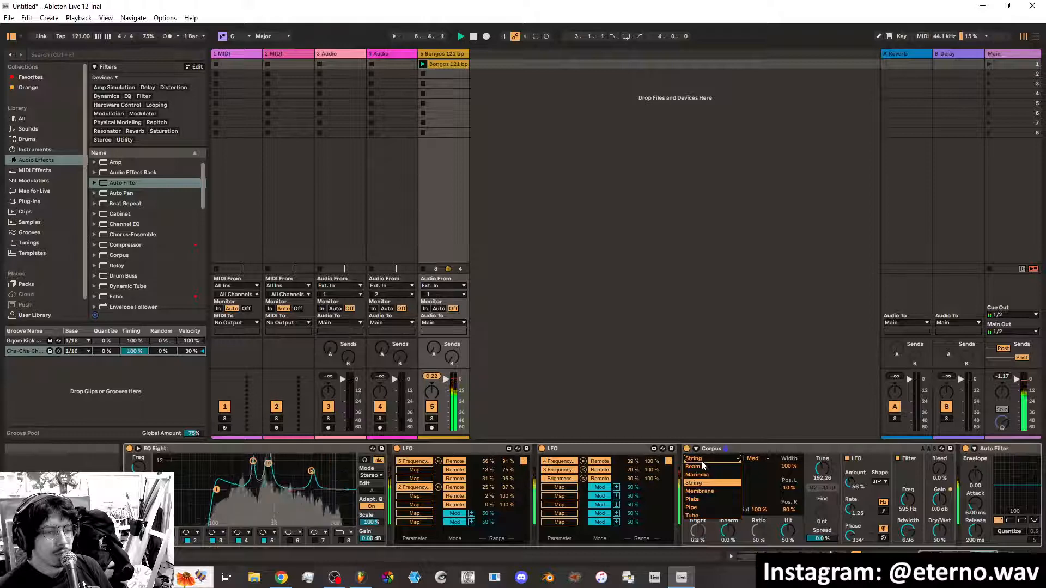
left_click(701, 491)
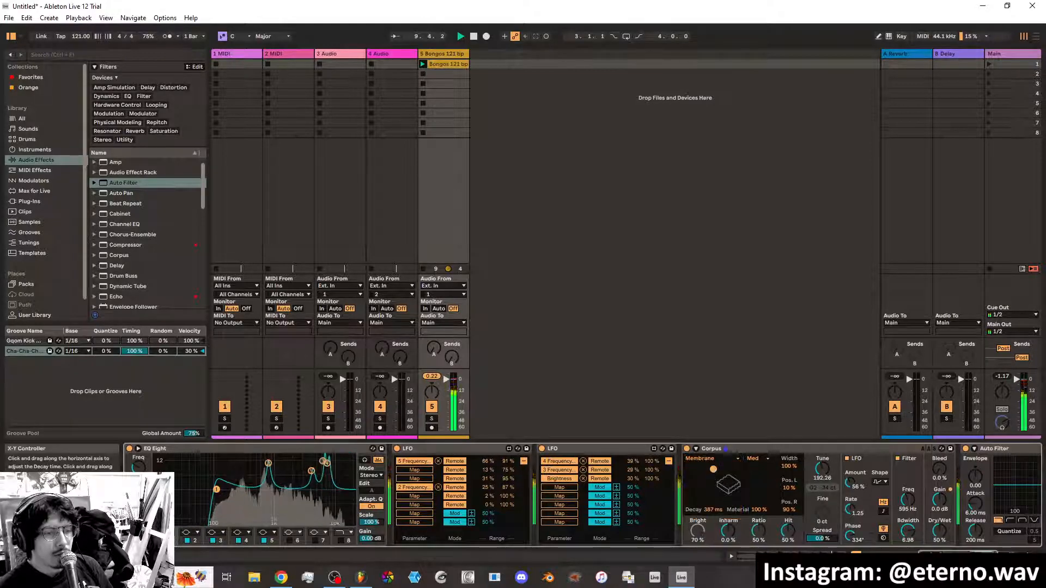
left_click(708, 459)
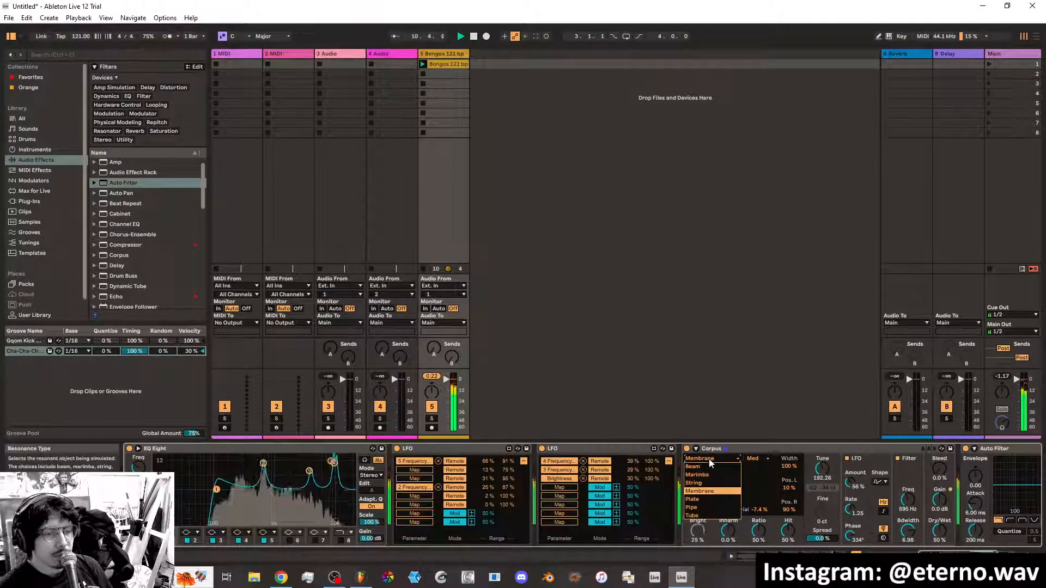
left_click(692, 499)
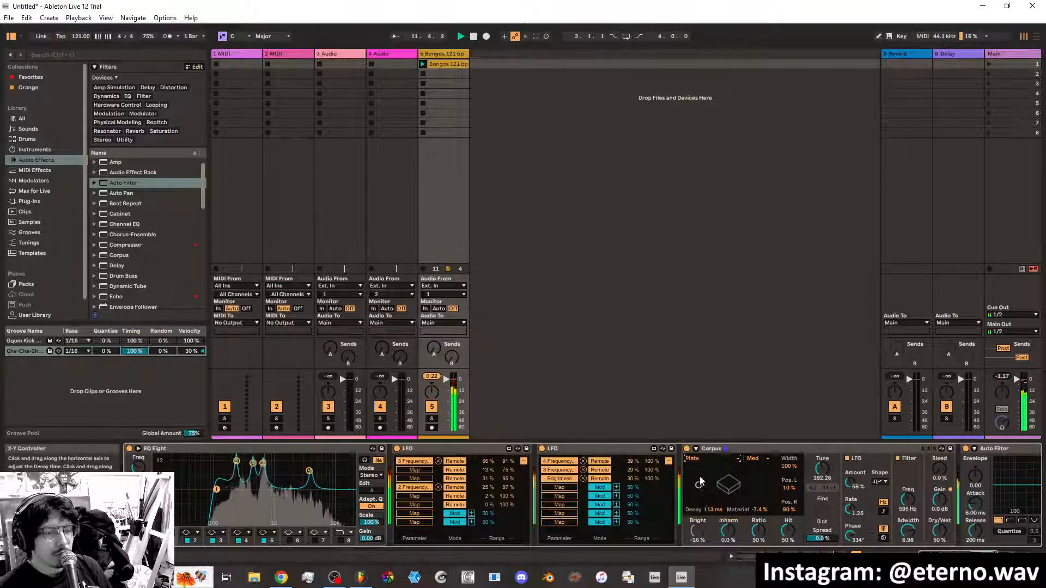
Set Corpus's resonance type to Pipe with a 2.39 s decay and 67% radius
left_click(702, 459)
left_click(693, 508)
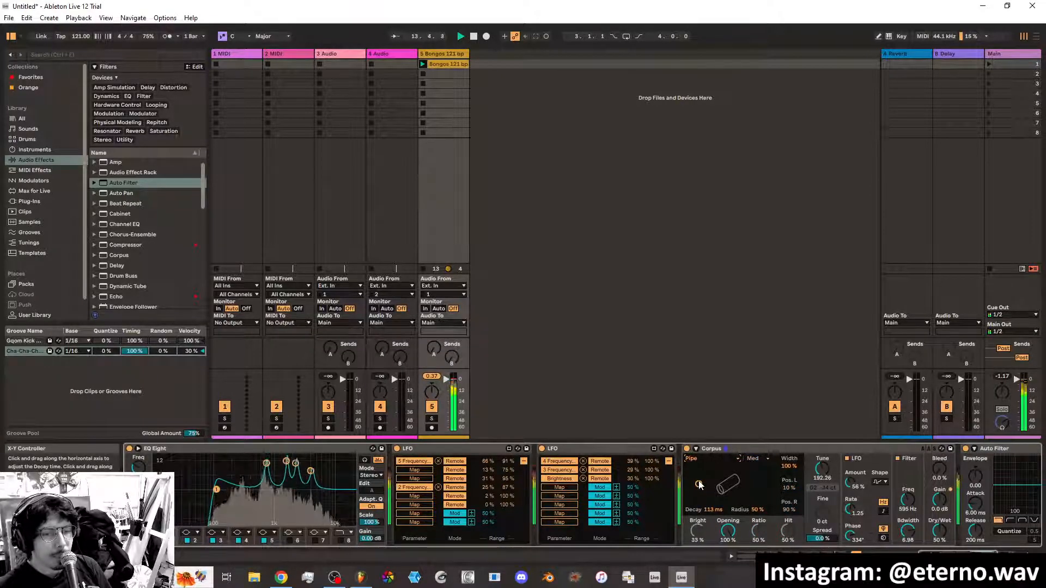
left_click_drag(700, 485, 736, 479)
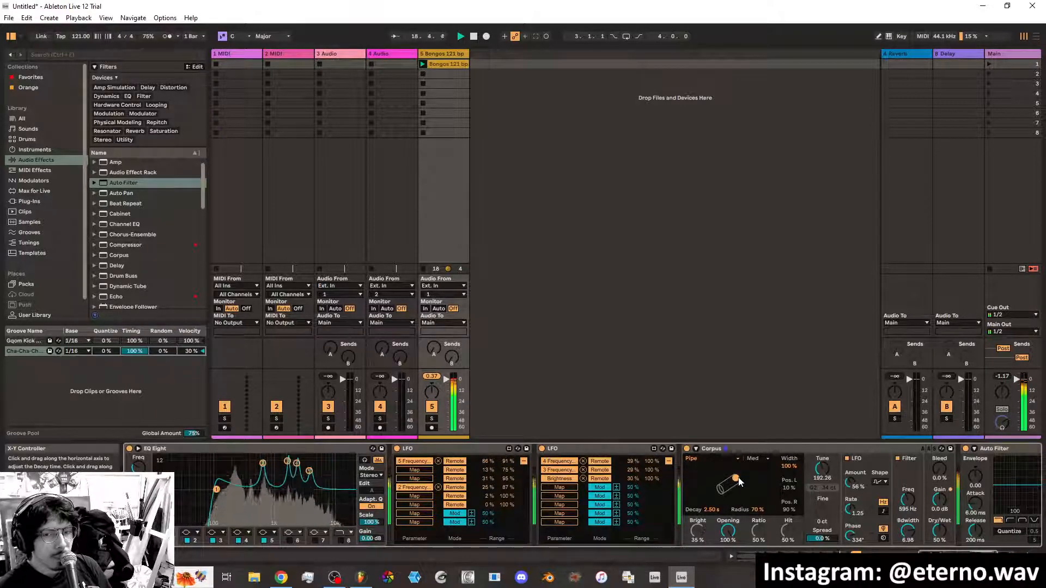
left_click_drag(739, 482, 737, 484)
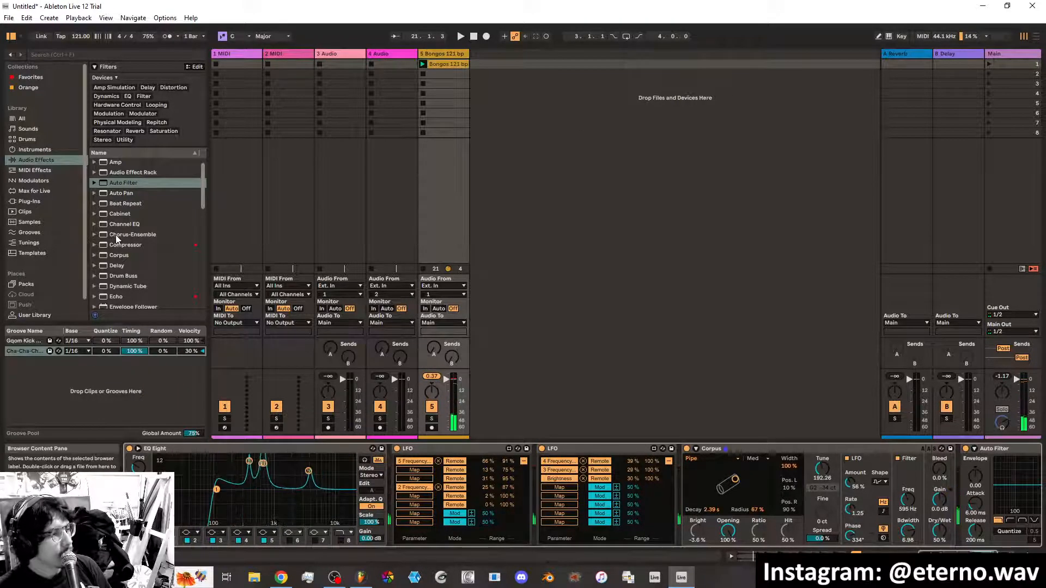
Look through the audio effects, instruments, Max for Live devices and modulators in the library for a pitch device
scroll(118, 236, "down", 2)
scroll(117, 240, "down", 8)
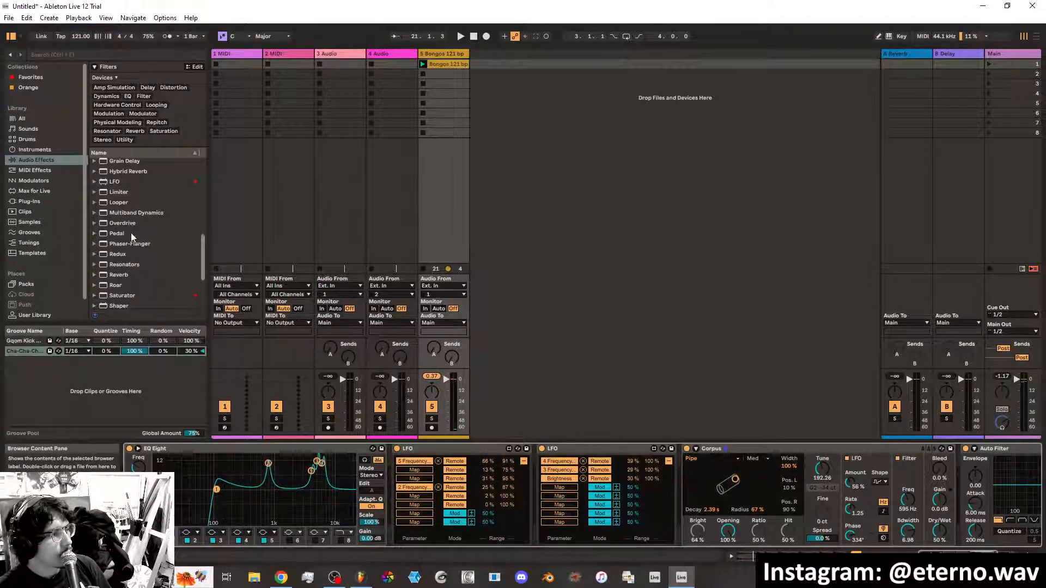
scroll(126, 284, "down", 1)
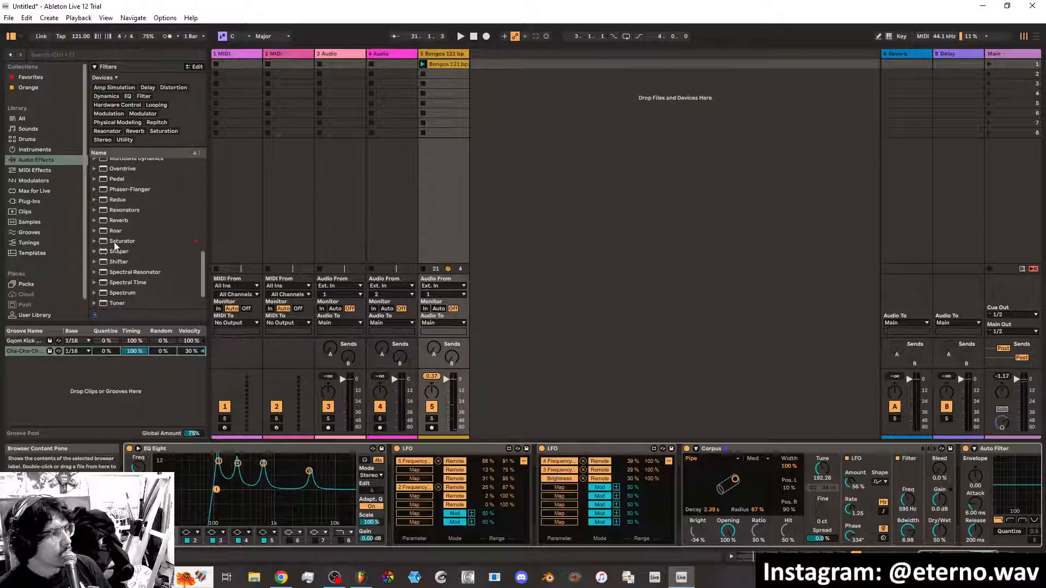
scroll(127, 265, "up", 3)
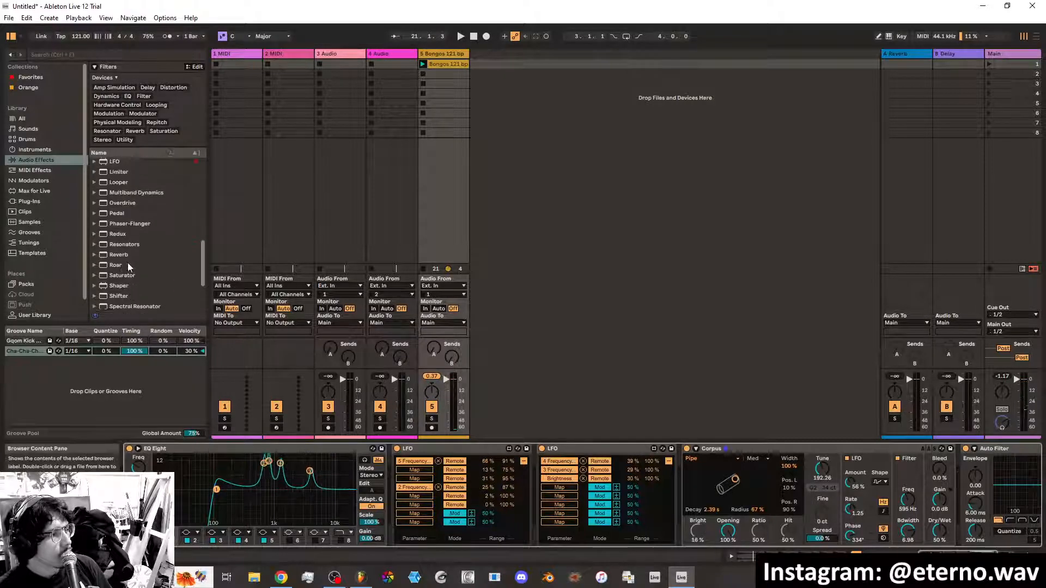
scroll(128, 264, "up", 2)
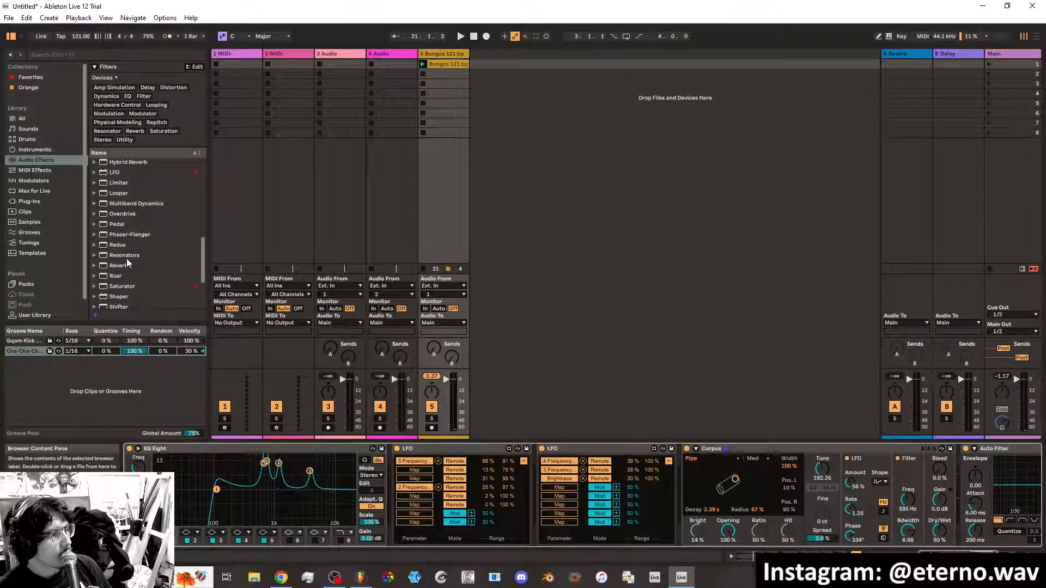
left_click(40, 148)
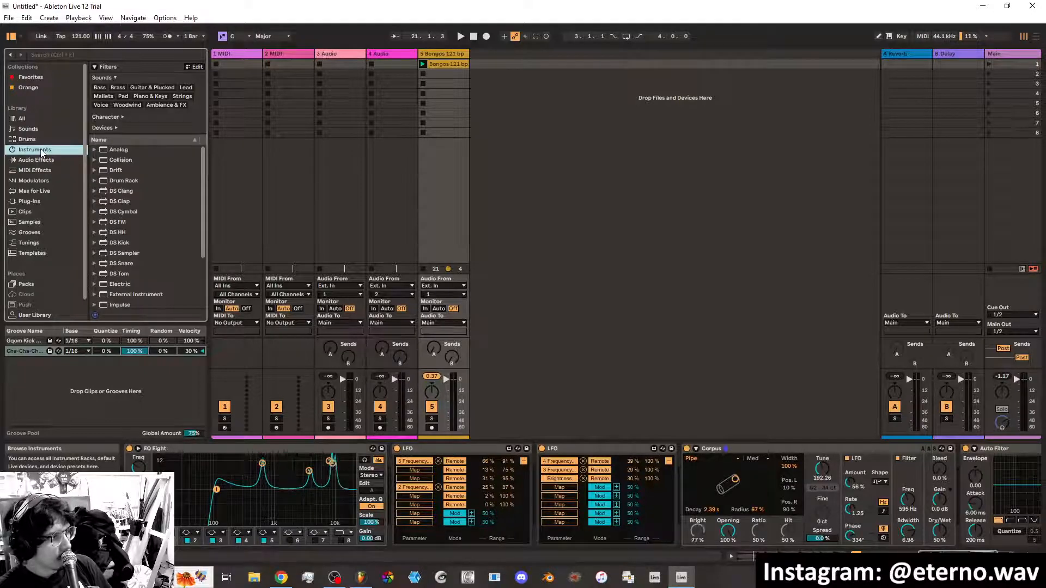
left_click(42, 190)
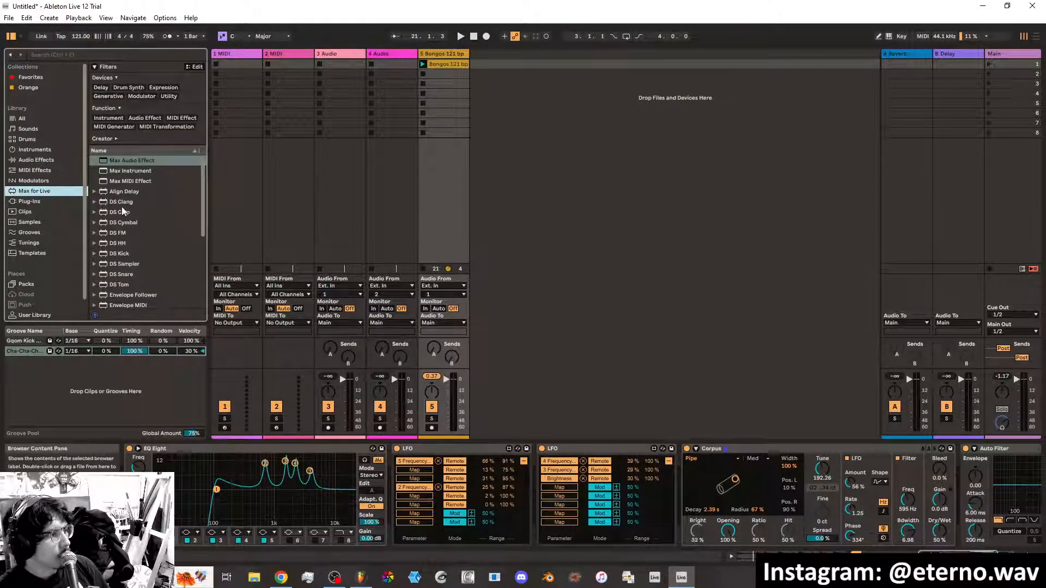
scroll(122, 211, "down", 5)
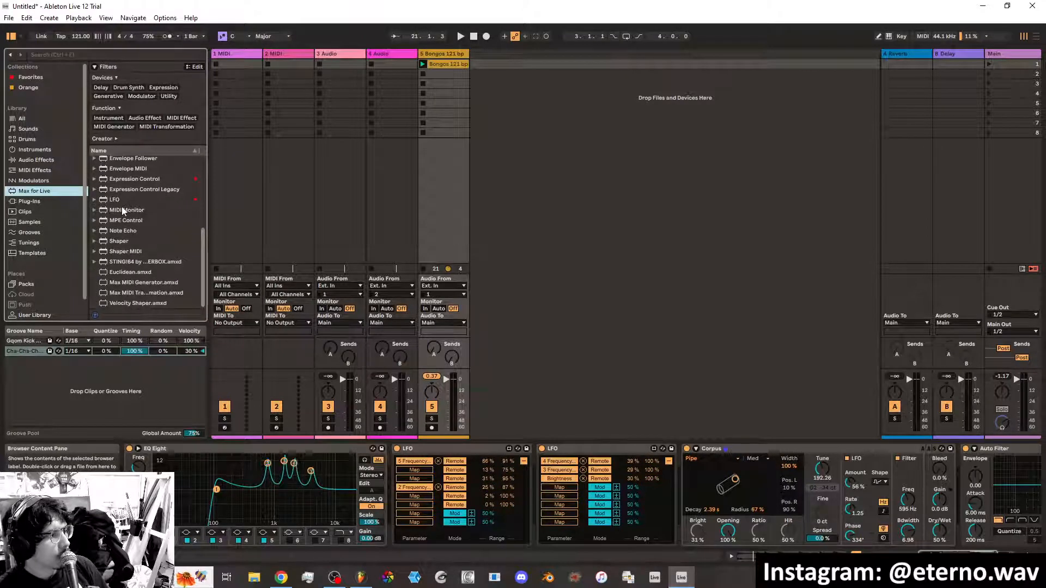
scroll(123, 224, "up", 3)
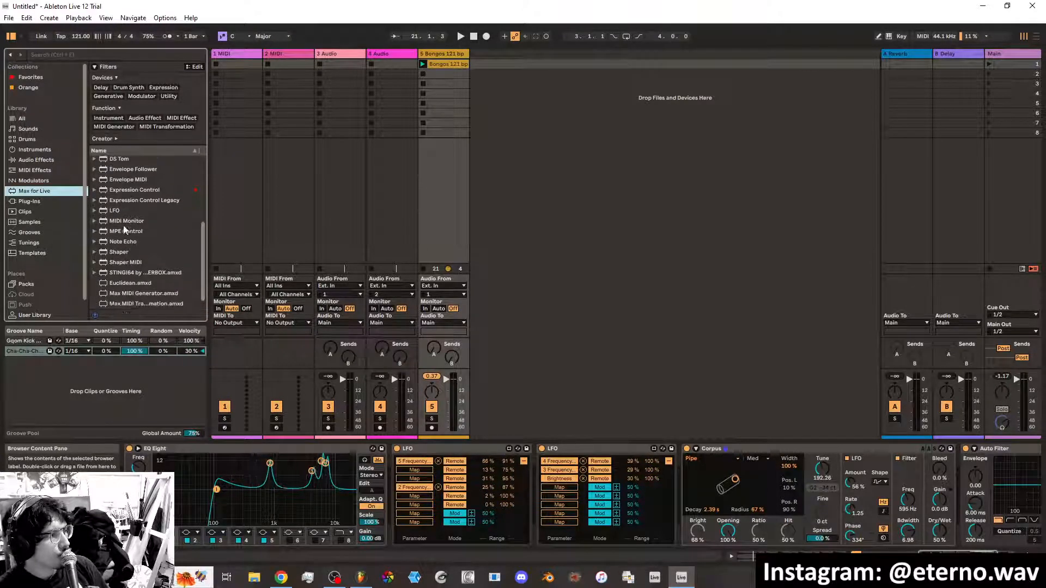
left_click(51, 183)
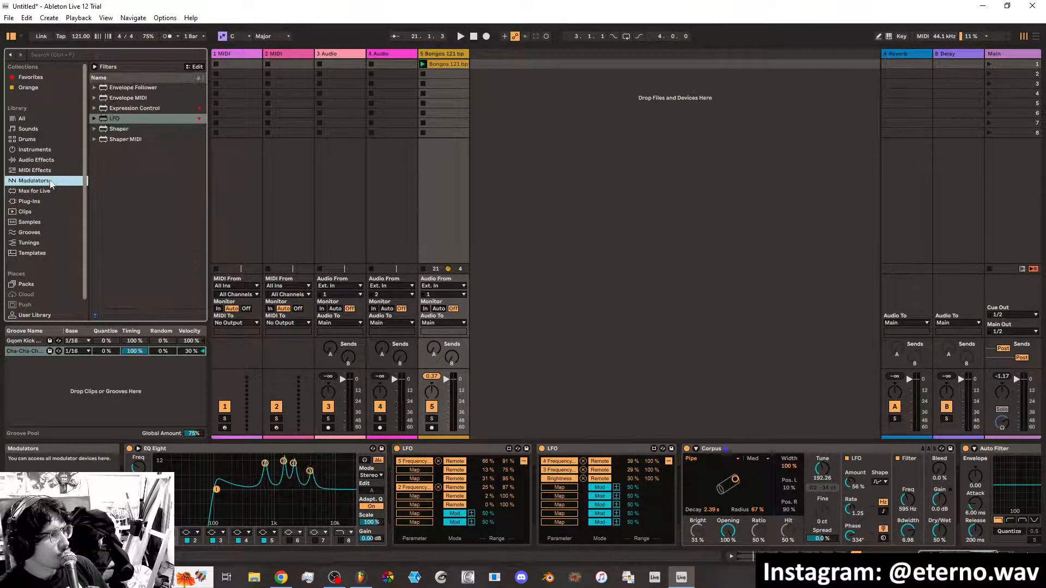
Search the whole library for "pitch" and look through the matching devices and presets
left_click(110, 54)
type("p")
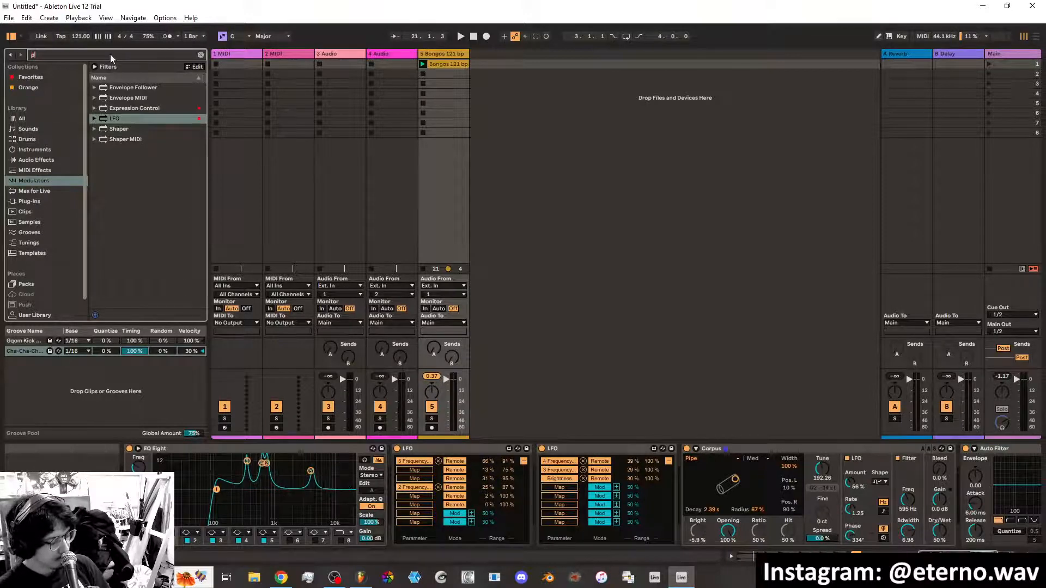
type("itch")
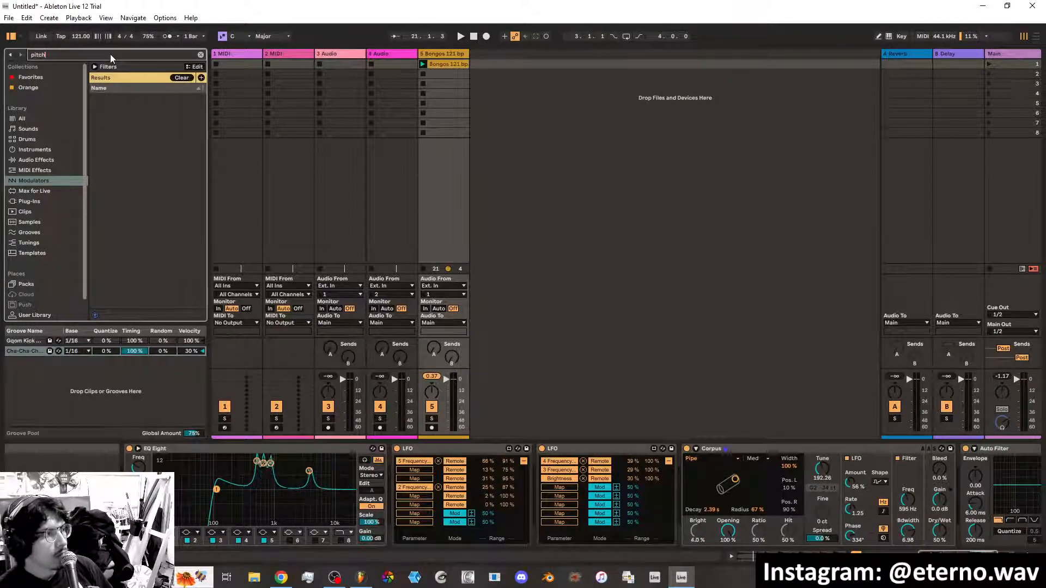
left_click(22, 118)
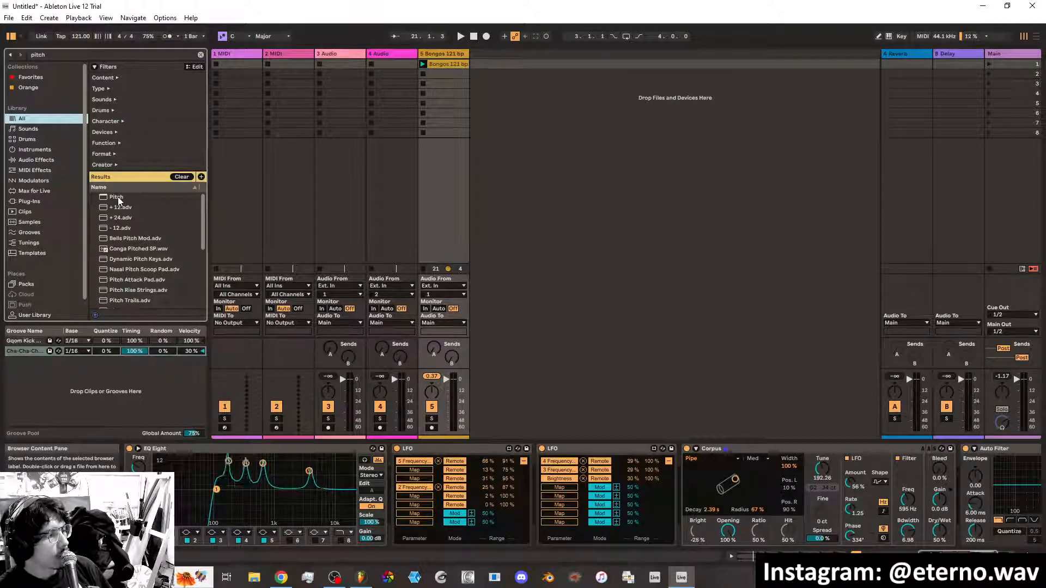
mouse_move(117, 197)
left_mouse_down()
mouse_move(607, 557)
mouse_move(680, 482)
mouse_move(90, 338)
mouse_move(125, 195)
left_mouse_up()
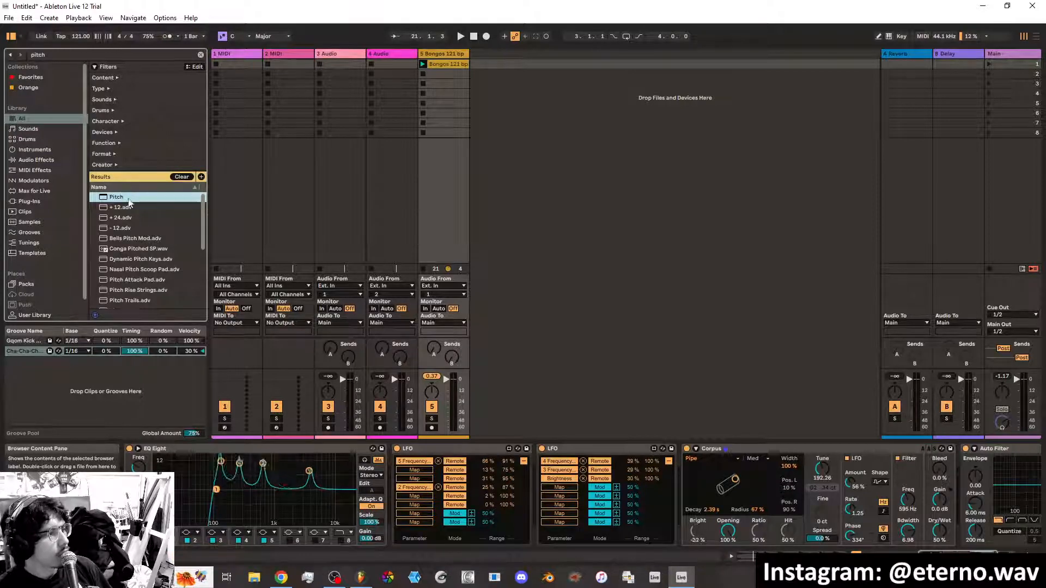
scroll(143, 230, "down", 3)
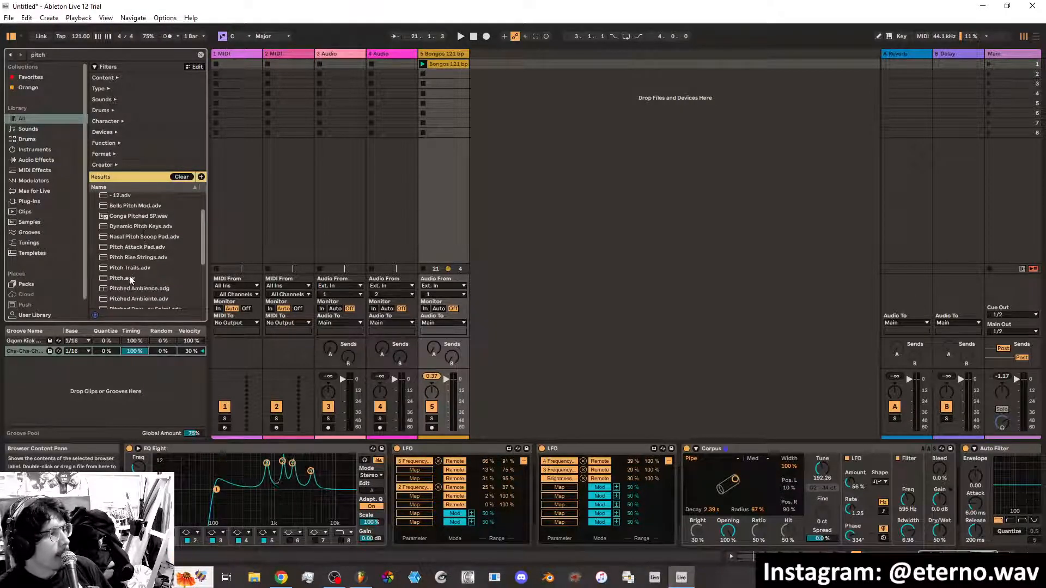
Try the Pitch.adv preset between the two LFOs on the bongo track and delete it
left_click_drag(116, 280, 538, 477)
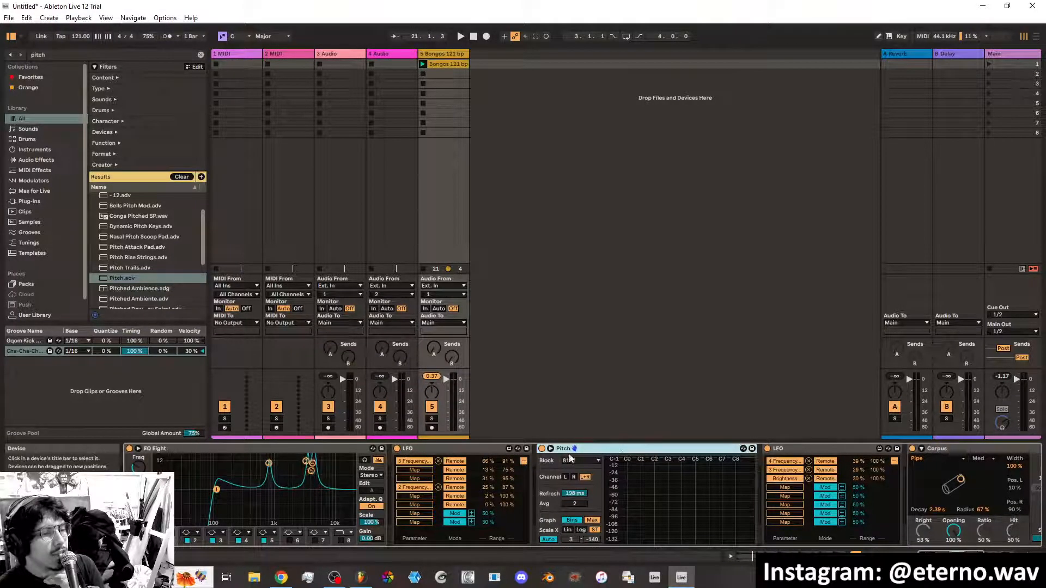
right_click(589, 449)
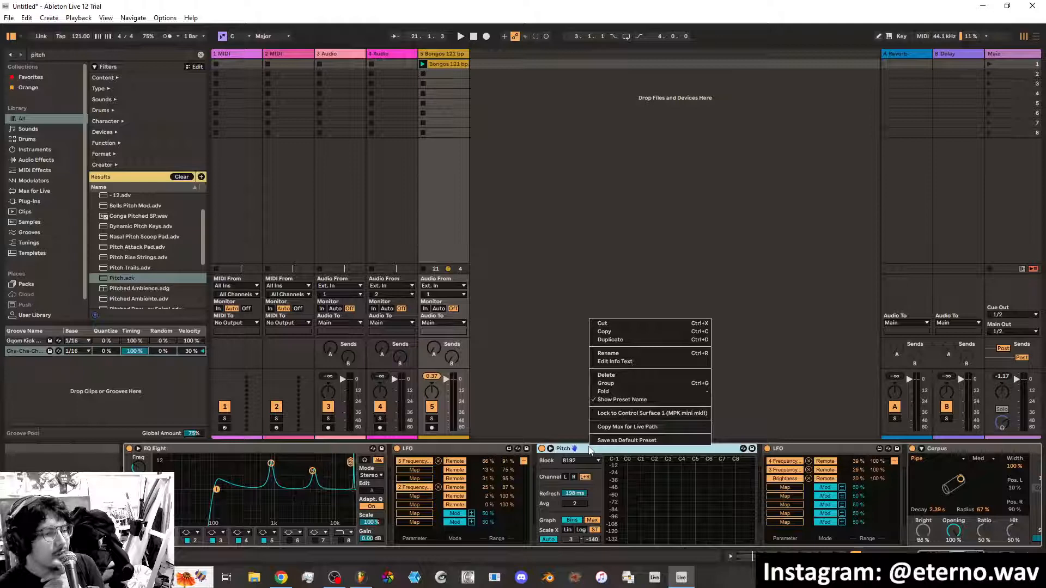
left_click(607, 375)
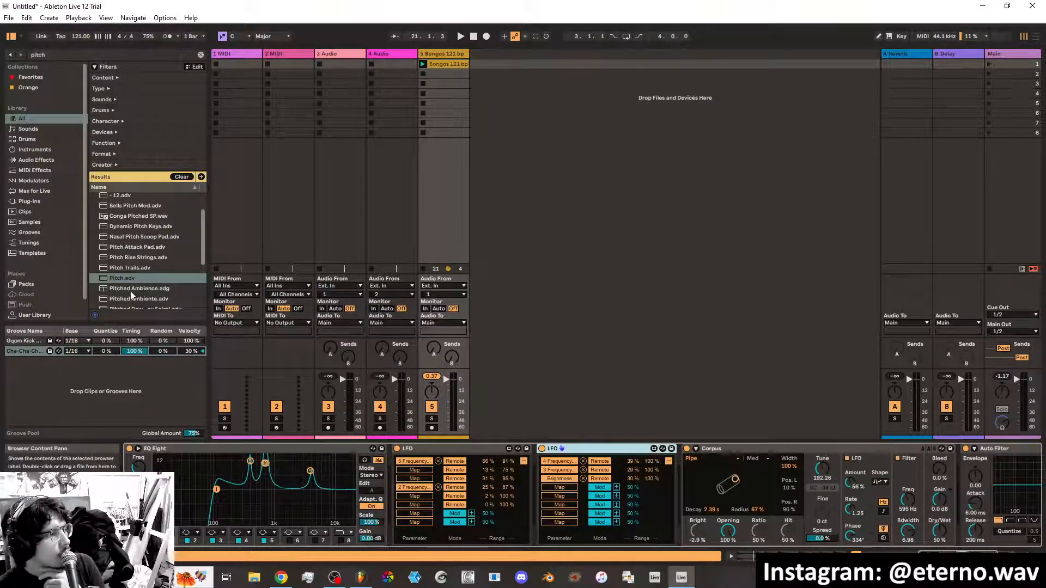
Look through the remaining "pitch" results and clear the library search
scroll(144, 275, "down", 3)
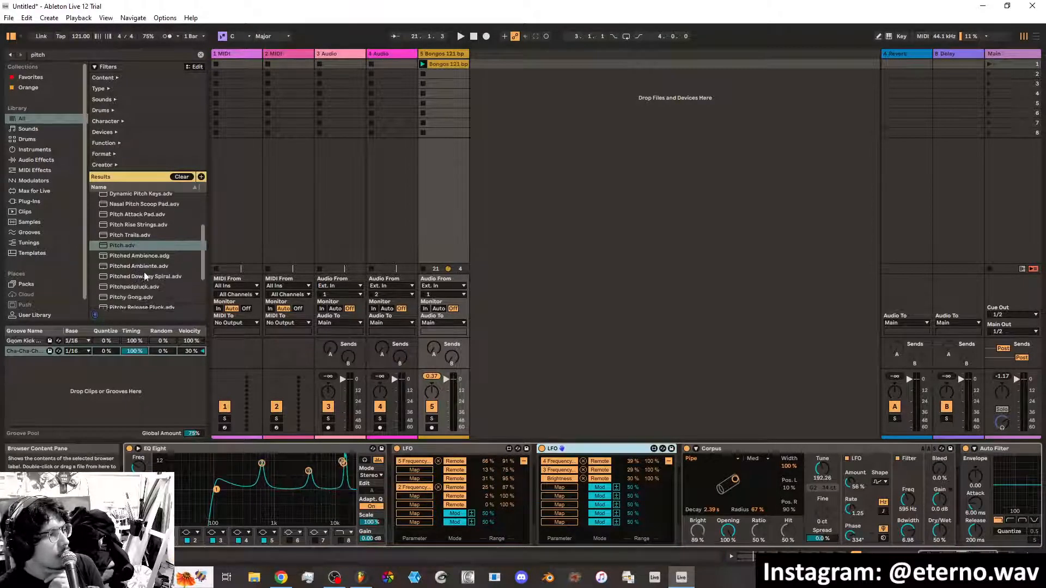
scroll(144, 270, "up", 6)
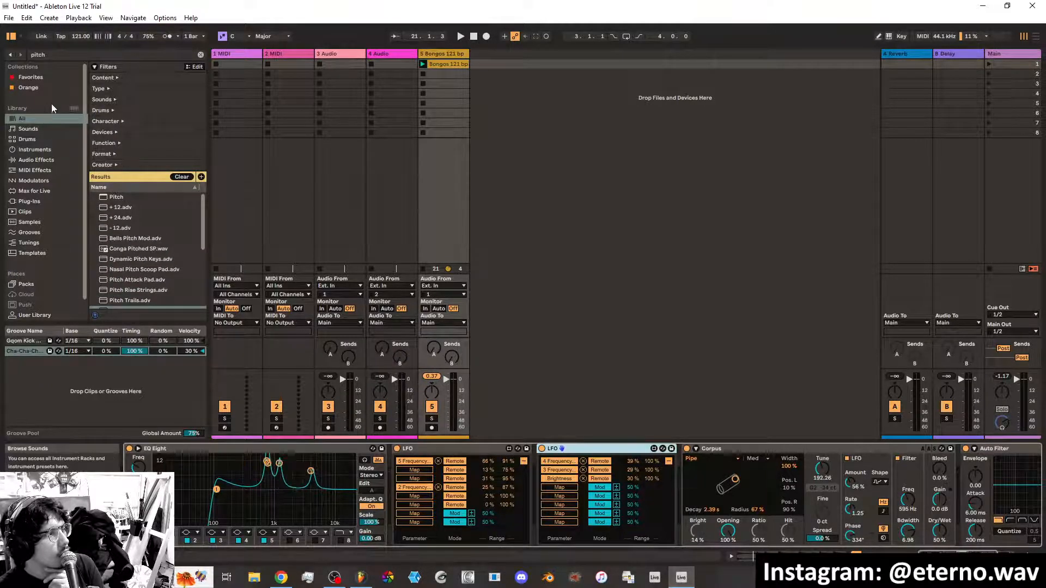
left_click(201, 54)
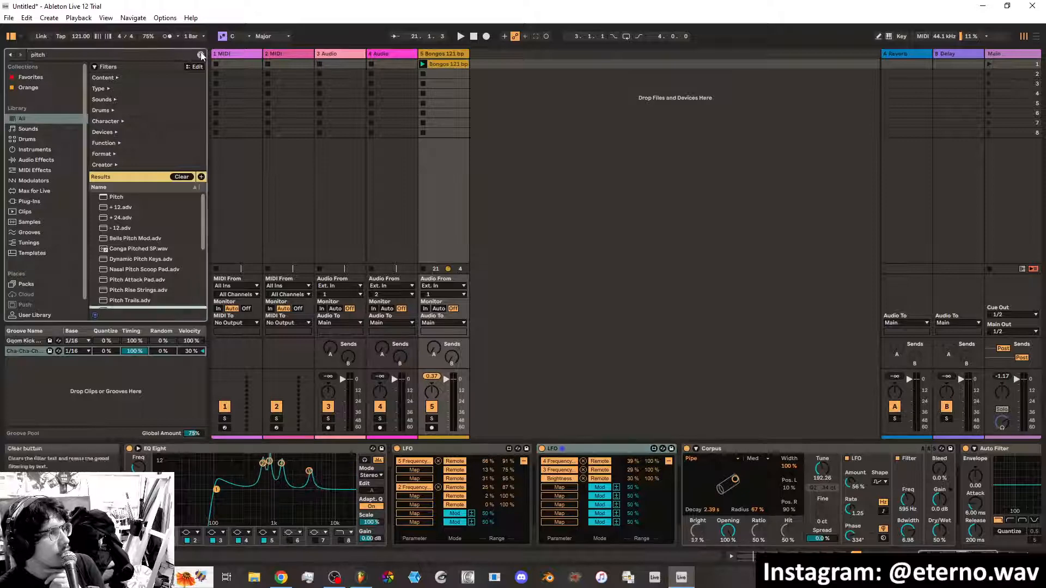
Look through the audio effects and Max for Live devices in the library for another effect to add
left_click(39, 160)
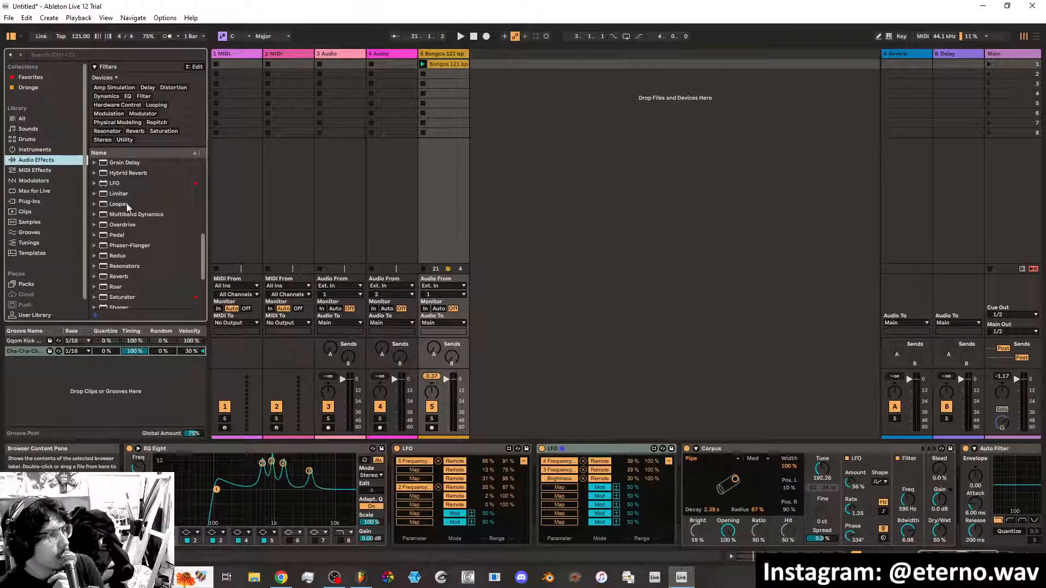
scroll(124, 224, "down", 2)
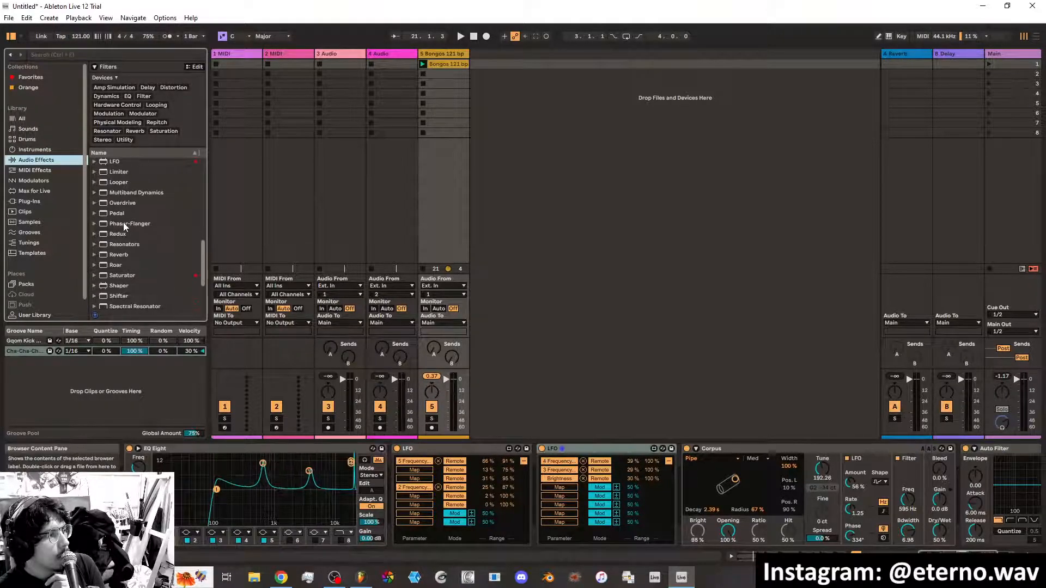
scroll(123, 223, "down", 5)
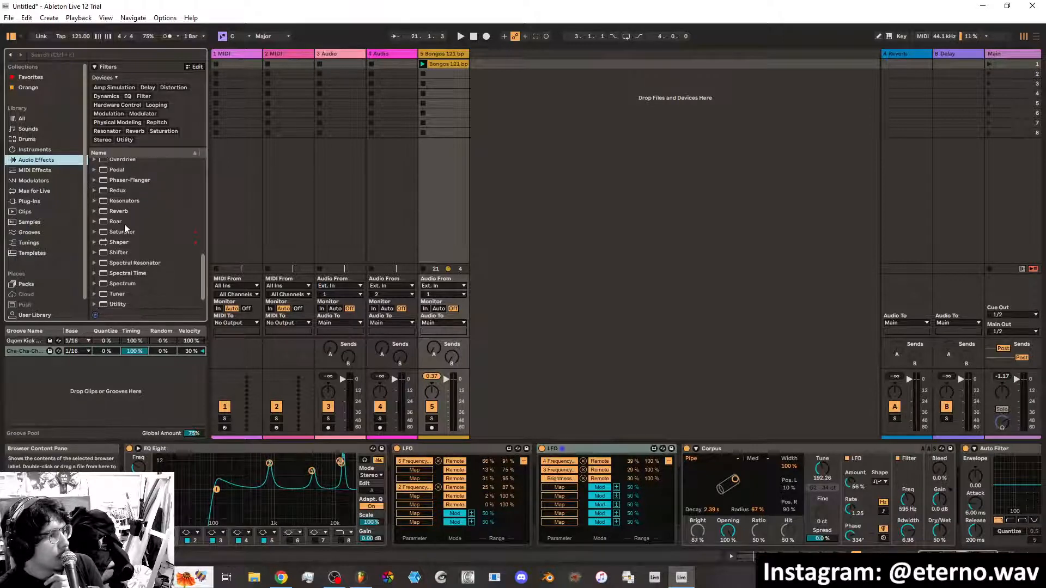
scroll(124, 228, "down", 1)
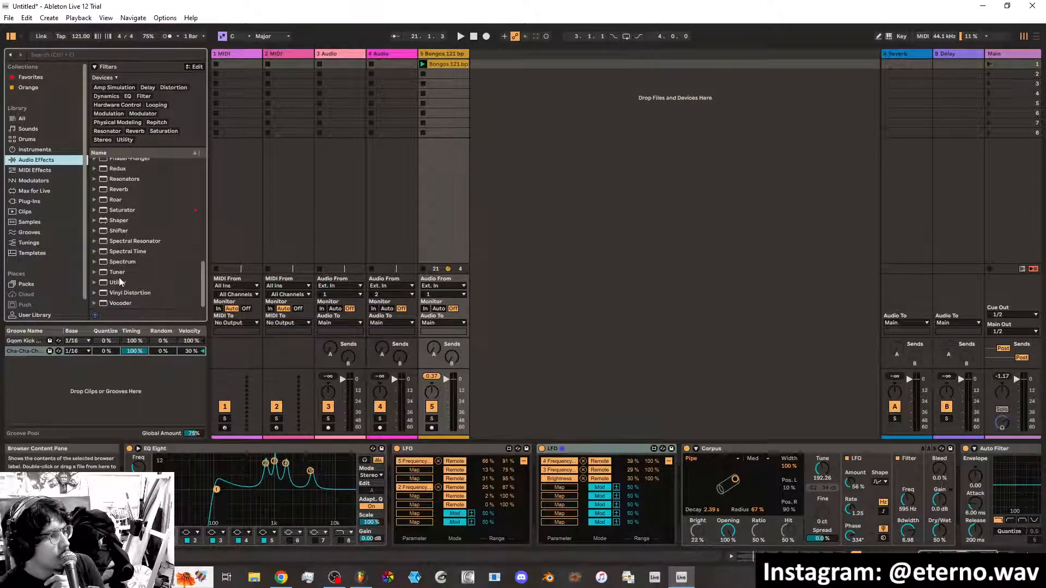
scroll(120, 280, "up", 8)
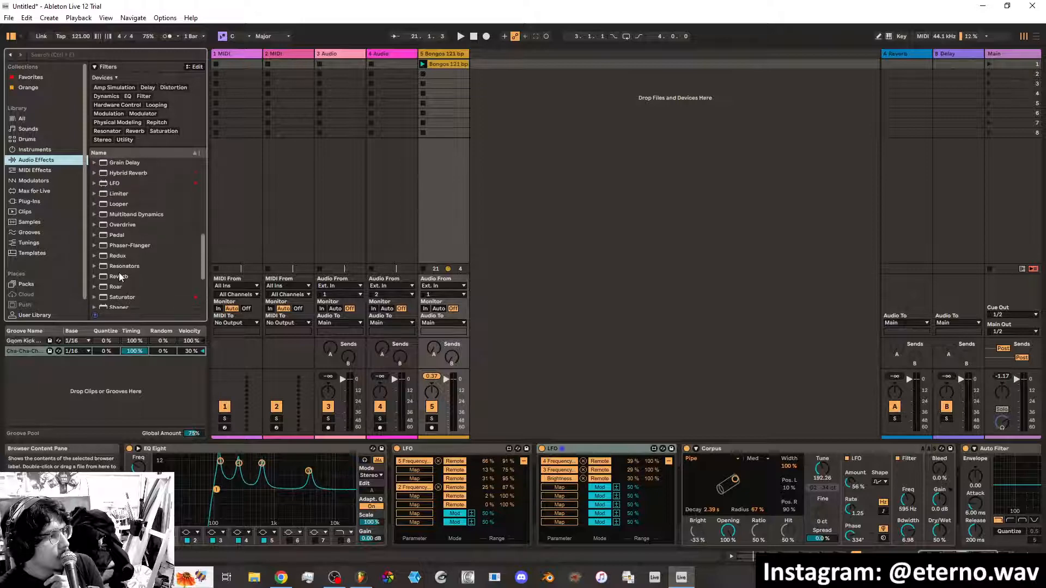
scroll(120, 277, "up", 2)
scroll(143, 264, "up", 5)
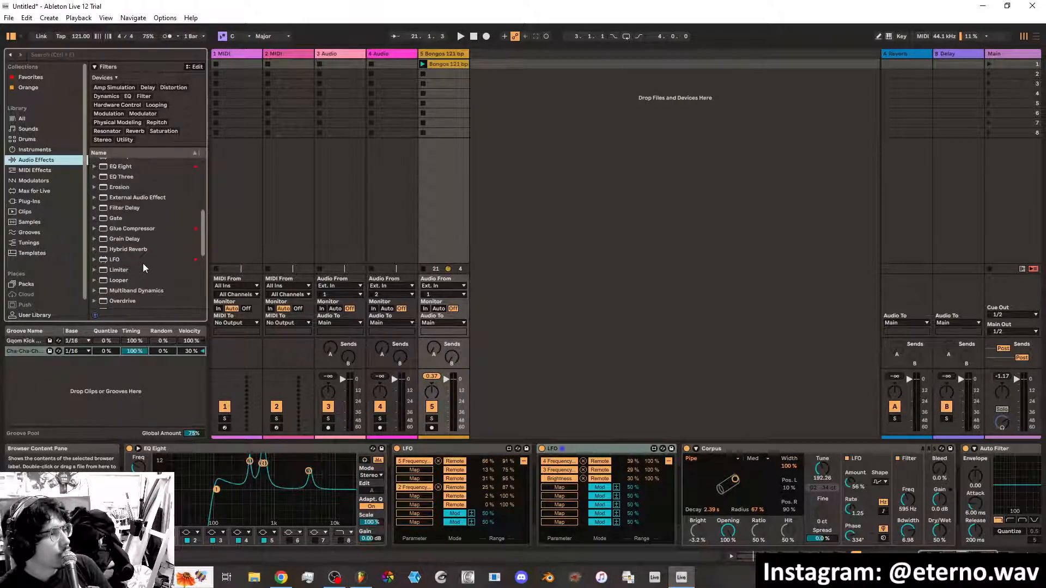
scroll(143, 263, "up", 3)
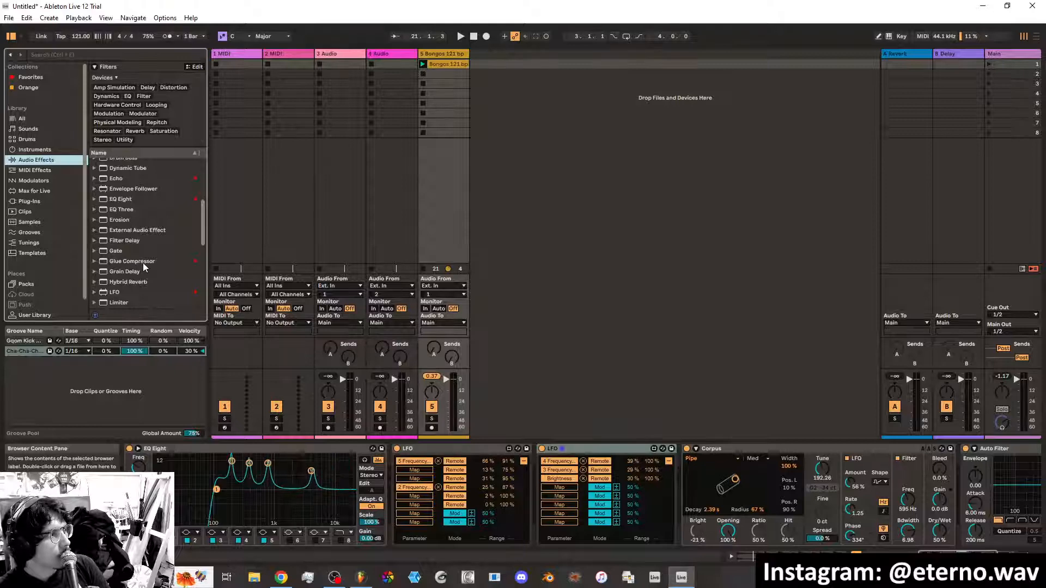
scroll(142, 262, "up", 3)
scroll(143, 263, "up", 6)
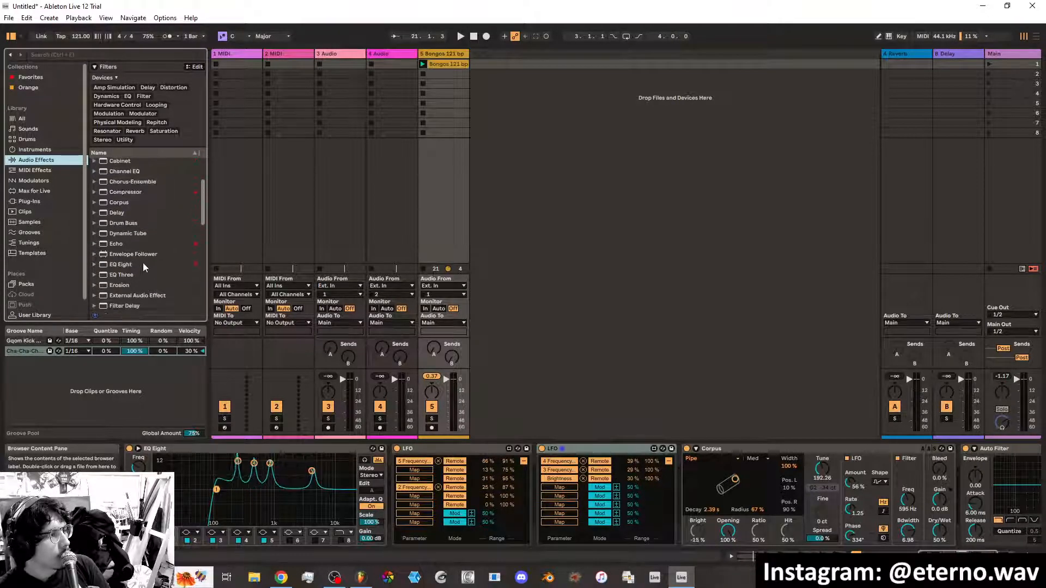
left_click(47, 191)
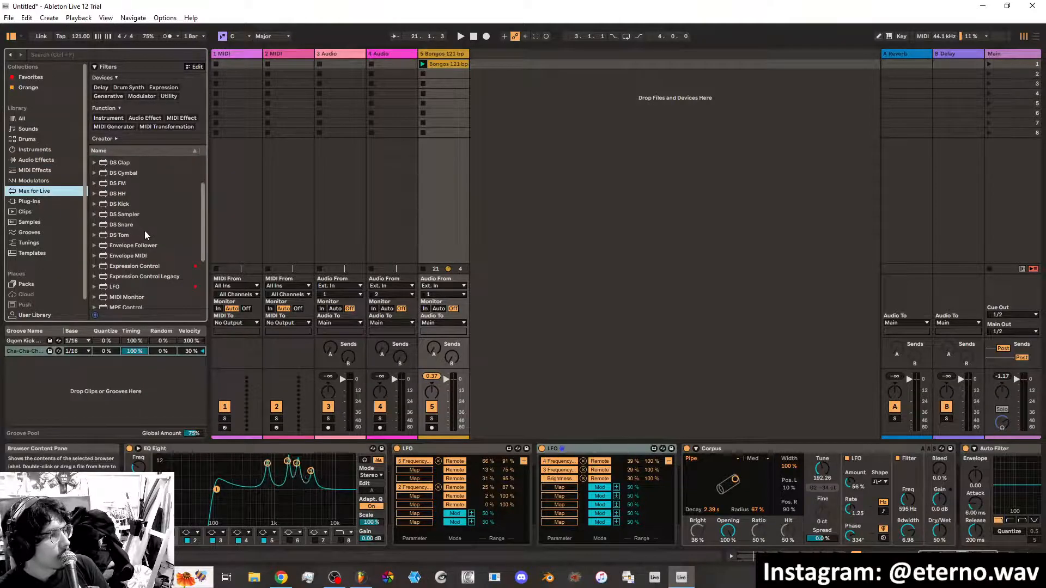
scroll(145, 235, "down", 5)
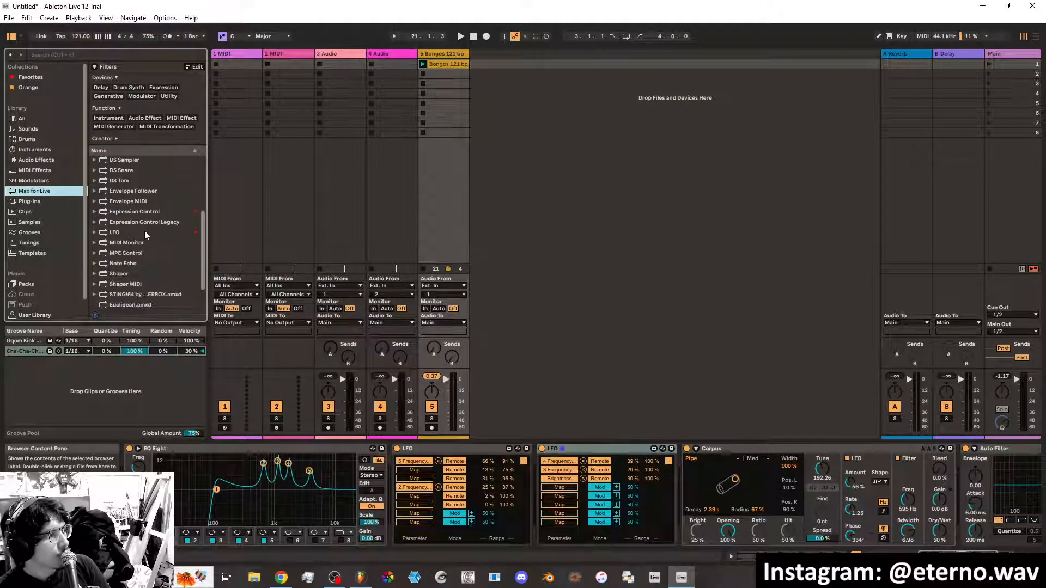
scroll(145, 231, "up", 8)
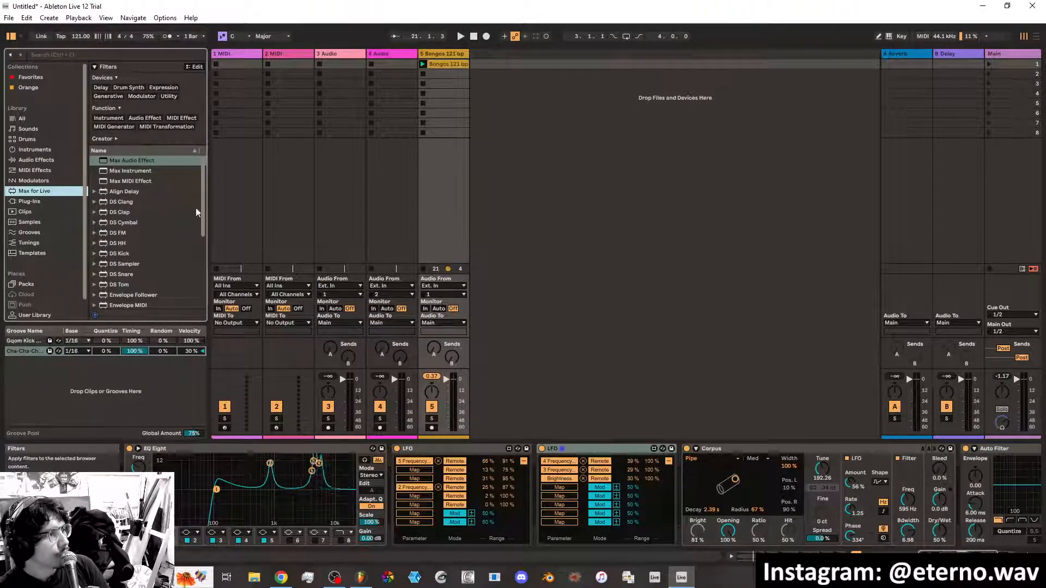
Play the loop and switch Corpus to the String resonator with 1.10 s decay, 26% material, LFO amount 0%, rate 0.32 and phase 180°
key("space")
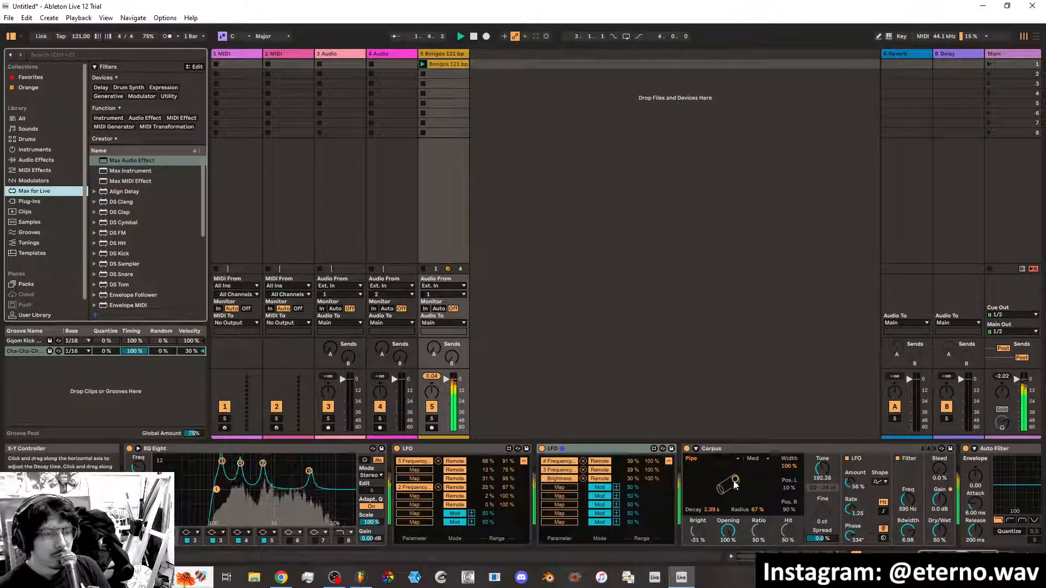
left_click(703, 459)
left_click(702, 482)
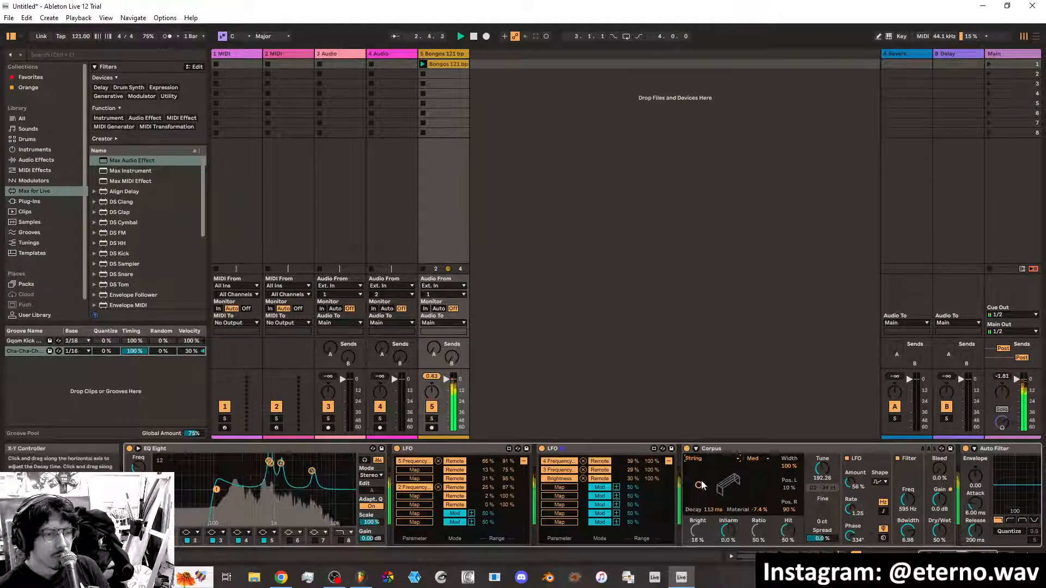
left_click_drag(731, 483, 726, 479)
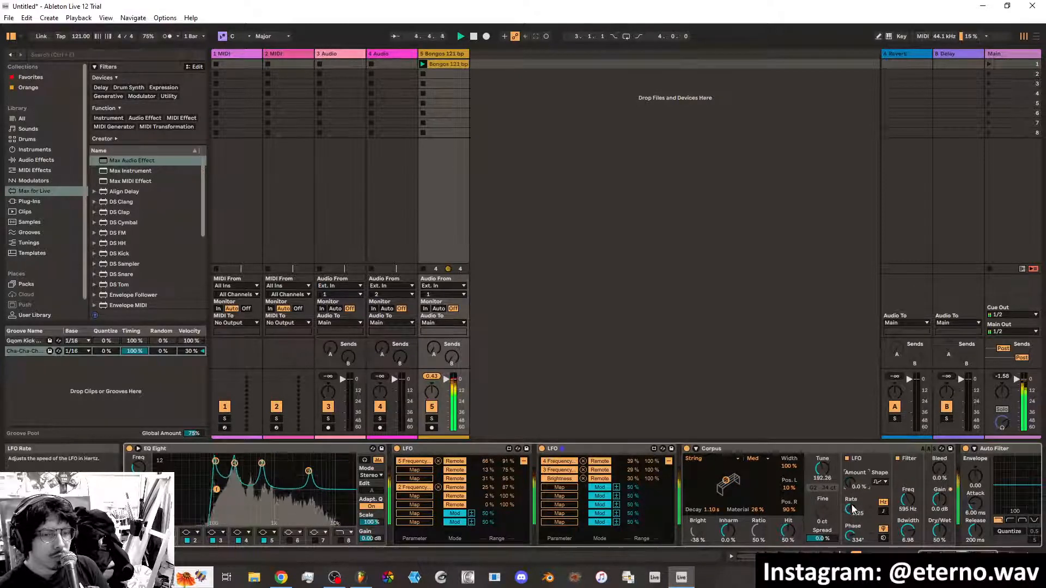
left_click_drag(857, 511, 854, 541)
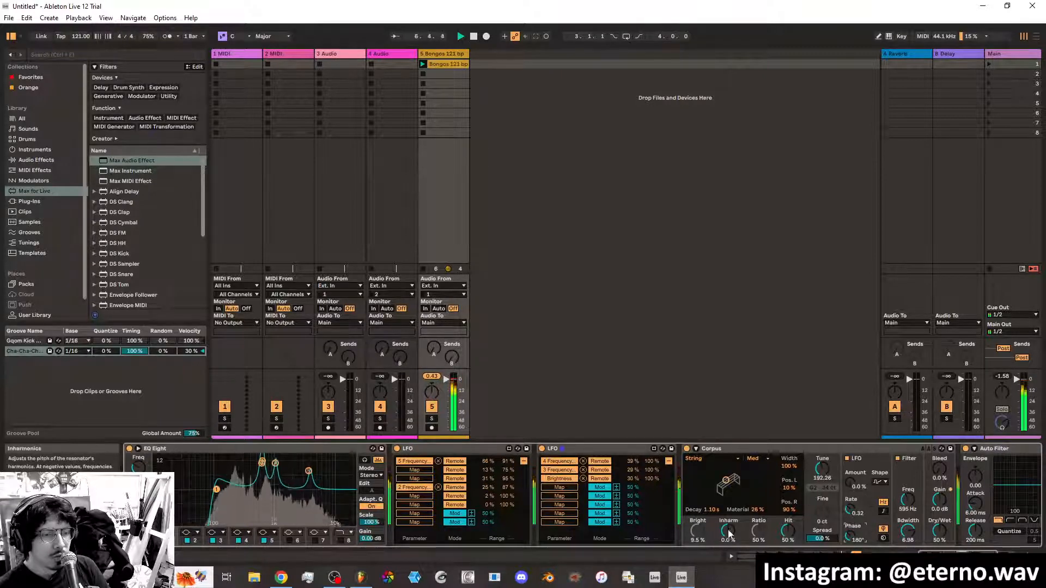
Set Corpus's inharmonics to 0%, tune to 261.63, hit to 65%, spread to -7.8%, decay to 149 ms and material to 96%
left_click_drag(728, 532, 729, 539)
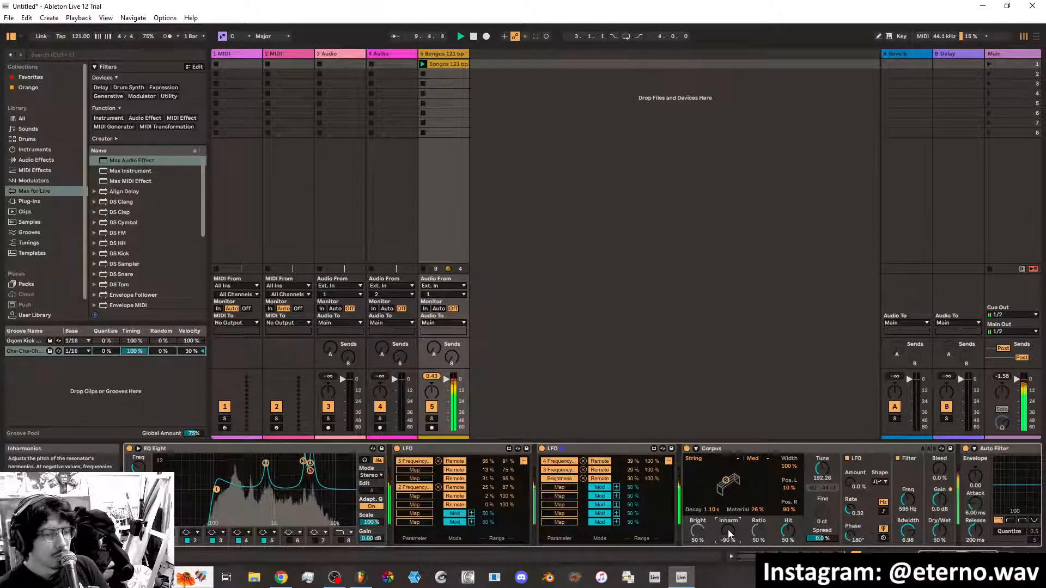
left_click_drag(728, 529, 728, 521)
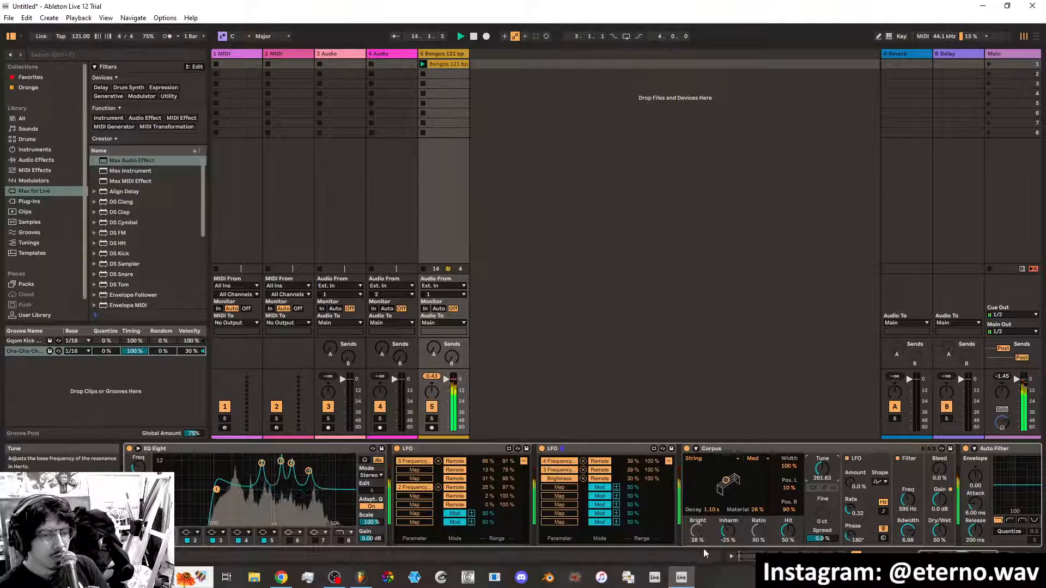
left_click_drag(728, 531, 818, 542)
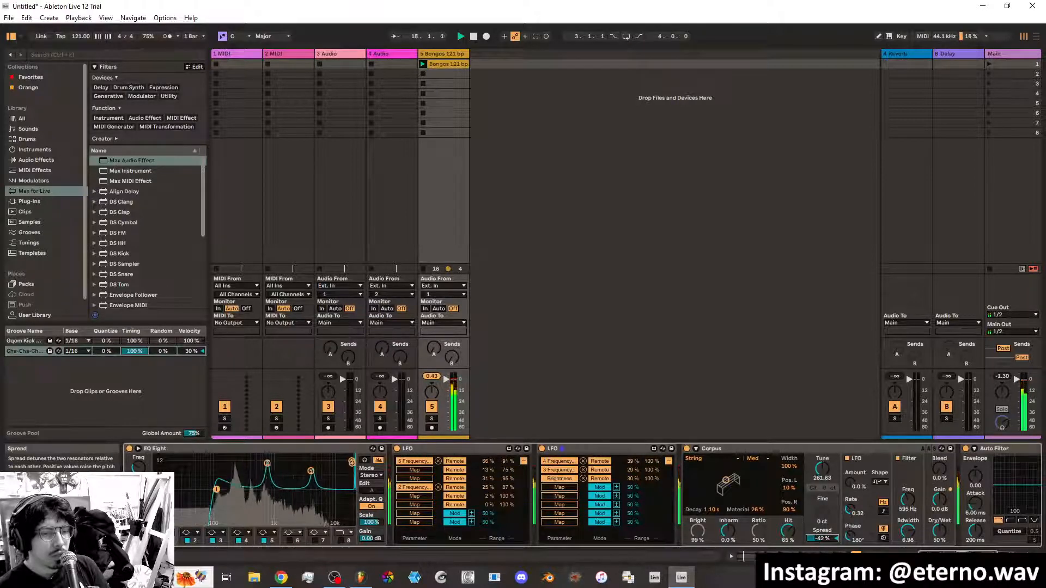
left_click(702, 471)
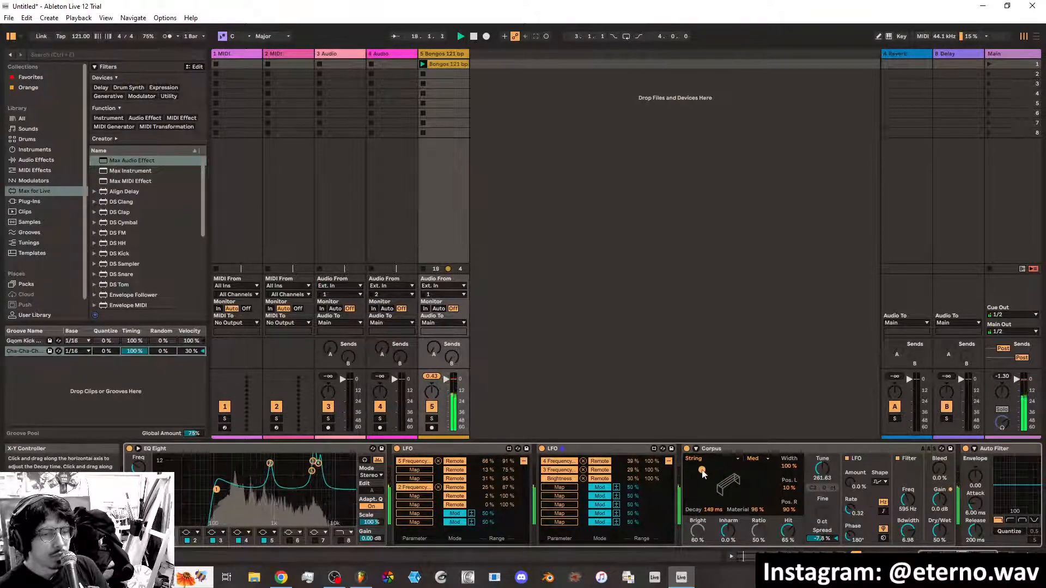
Collapse Corpus and both LFO devices in the bongo track's device chain
double_click(895, 446)
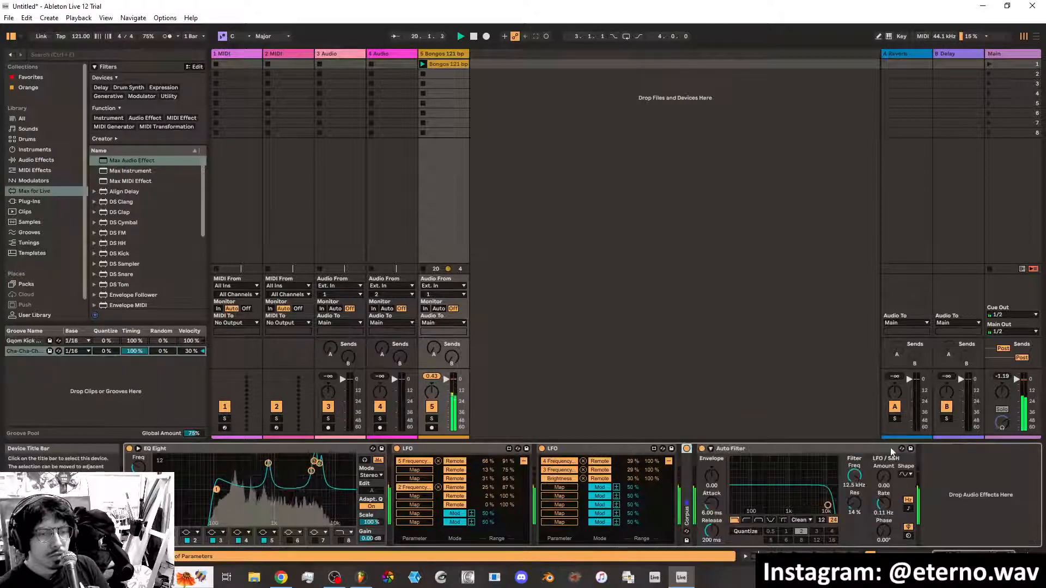
left_click(615, 449)
double_click(614, 449)
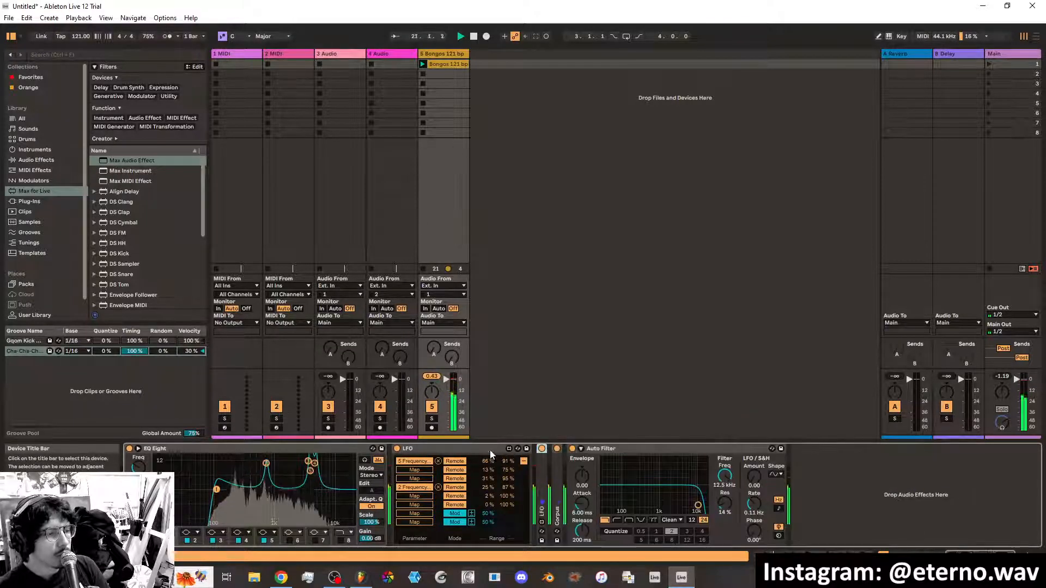
double_click(488, 449)
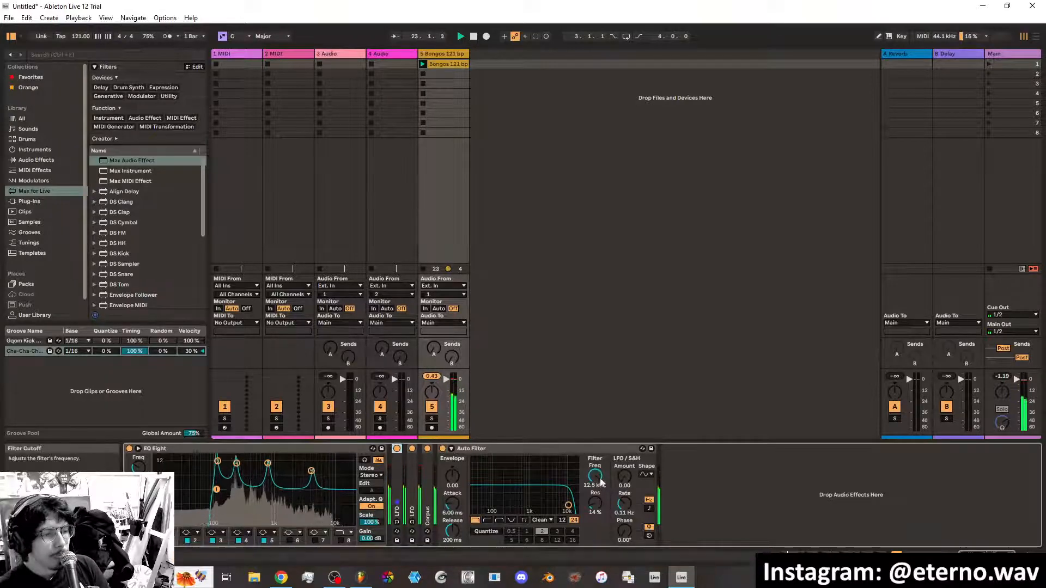
Restart playback, compare Auto Filter's high-pass and band-pass types, return to low-pass and set the cutoff to 344 Hz
left_click_drag(596, 477, 595, 517)
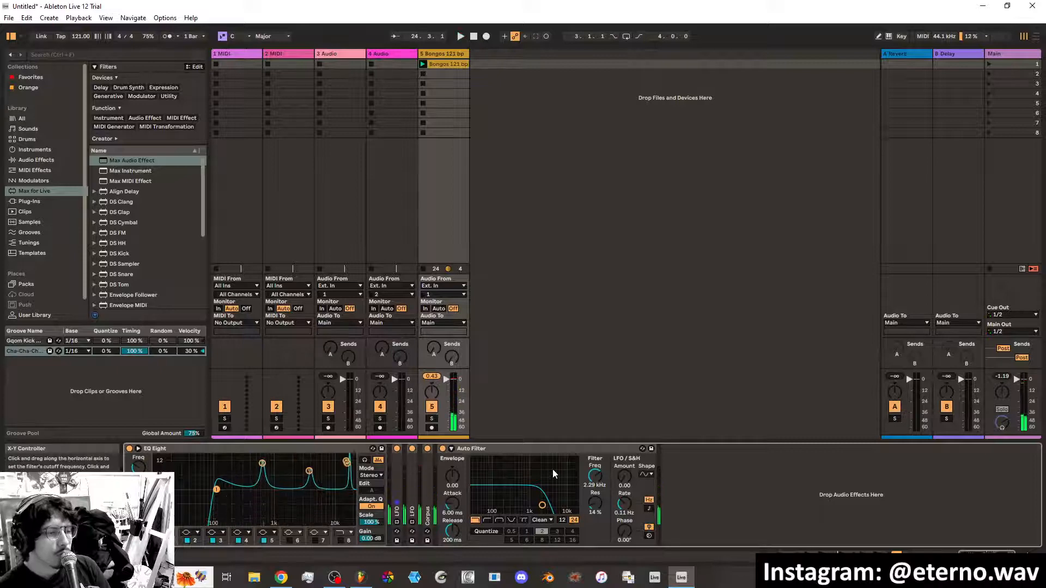
left_click(461, 37)
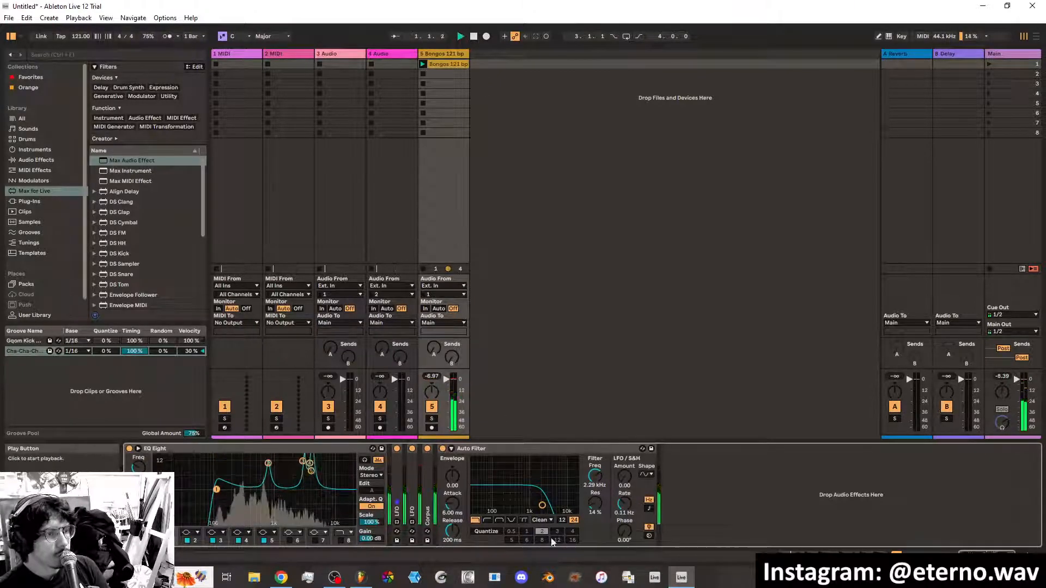
left_click(487, 521)
left_click(502, 520)
left_click(477, 520)
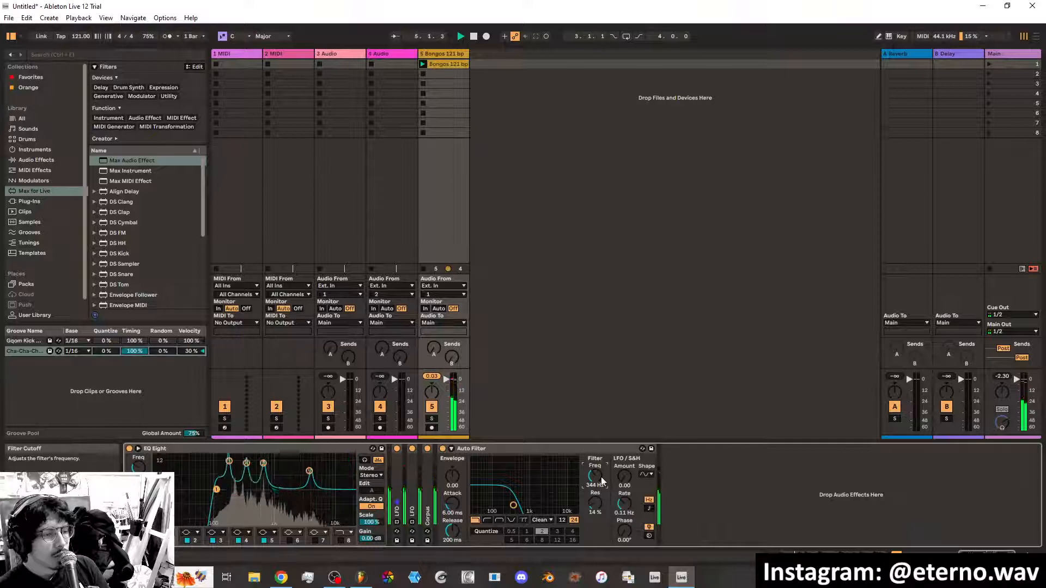
Set Auto Filter's LFO amount to 14.8 and rate to 0.58 Hz, with the cutoff at 400 Hz and resonance at 39%
left_click_drag(624, 480, 624, 464)
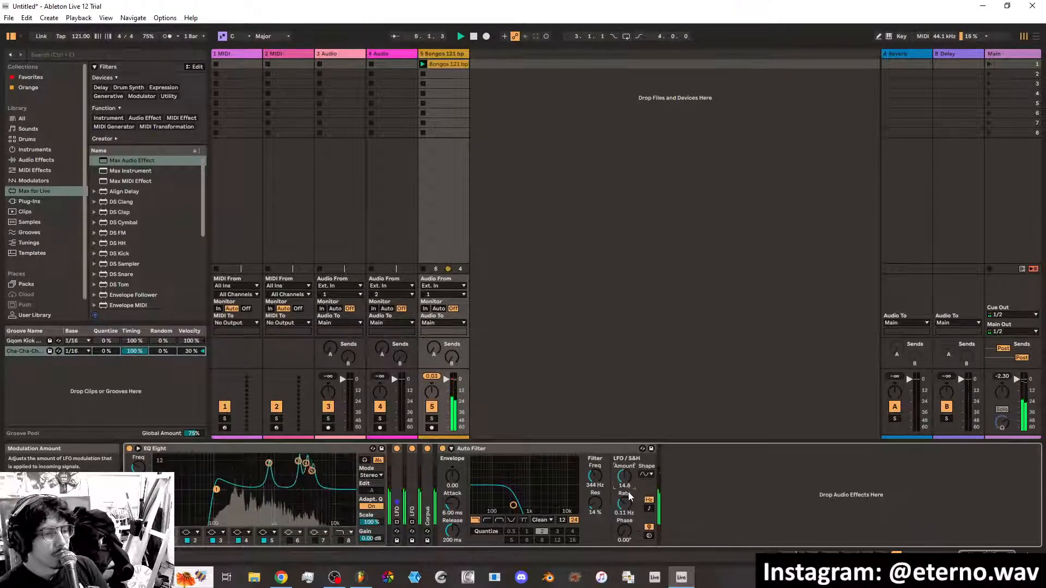
left_click_drag(628, 499, 629, 481)
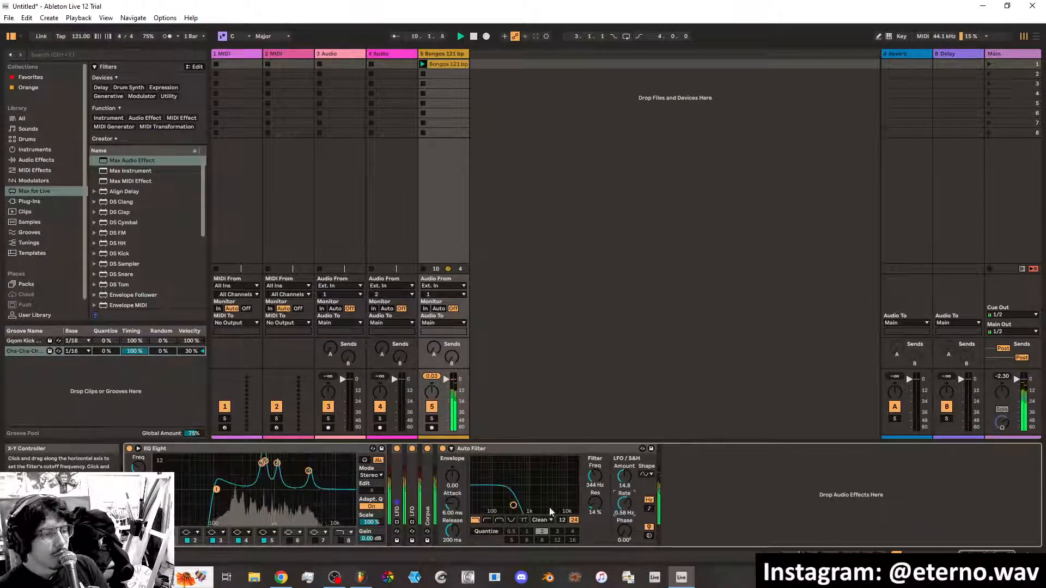
left_click_drag(514, 506, 516, 495)
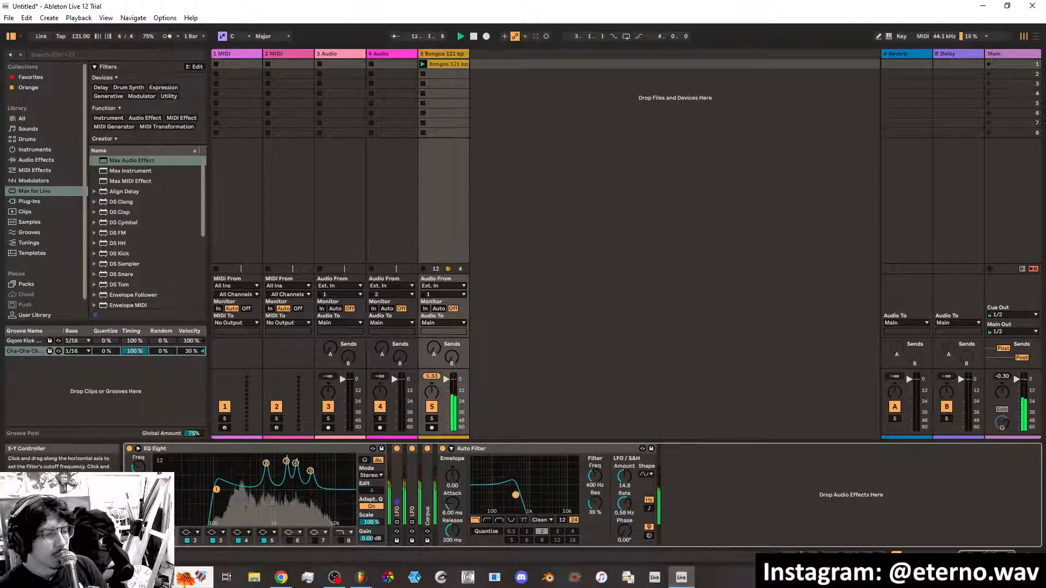
Change Auto Filter to the band-pass type, try the OSR circuit and switch back to Clean
left_click(500, 521)
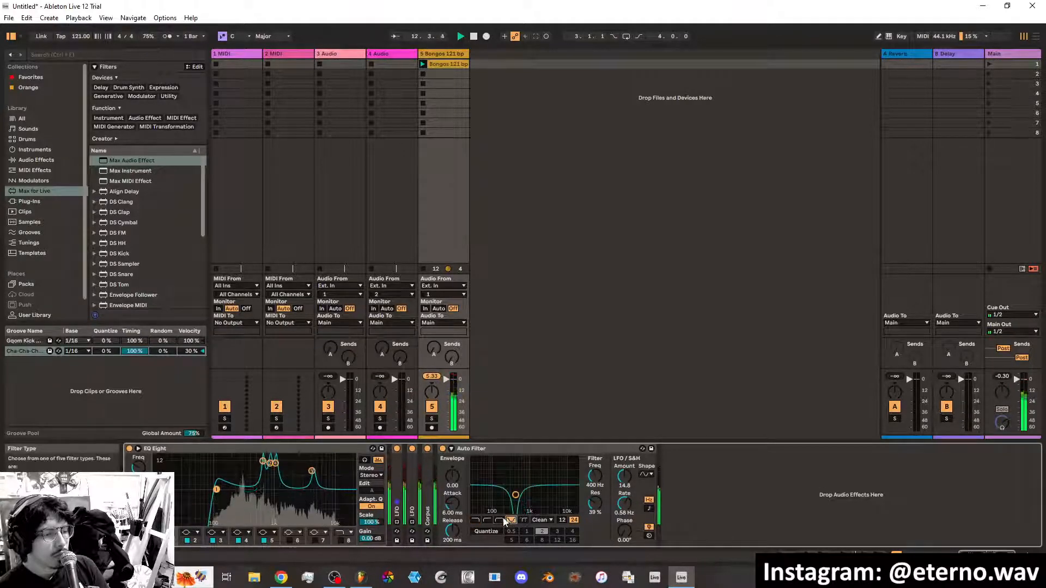
left_click(541, 521)
left_click(540, 536)
left_click(546, 521)
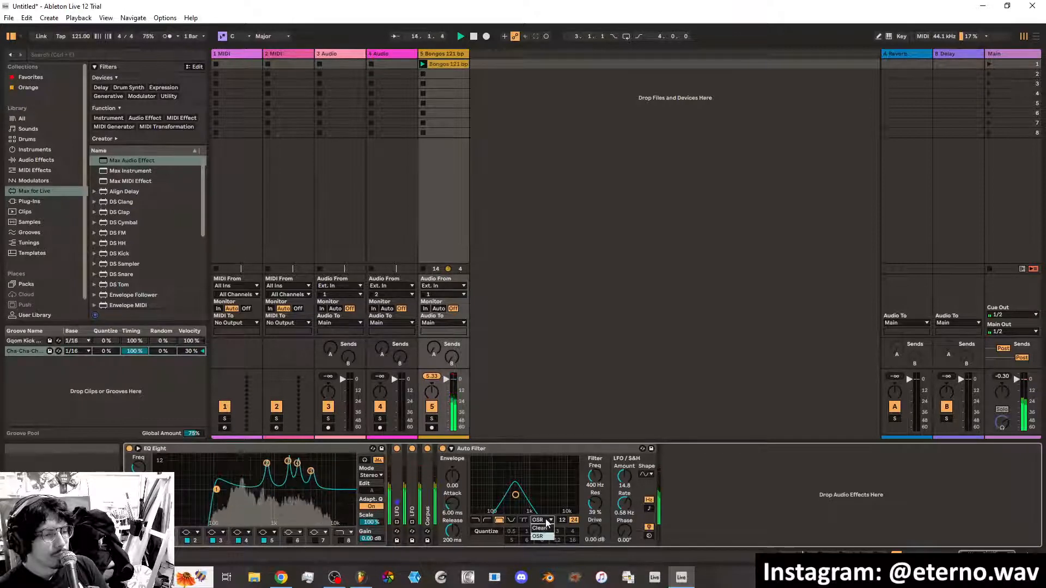
left_click(540, 528)
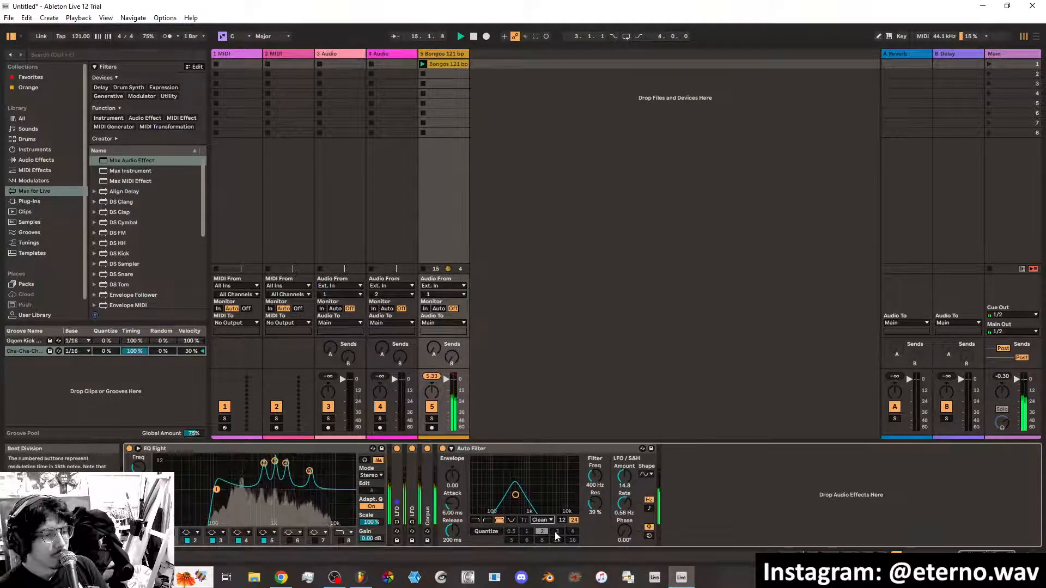
Turn on Auto Filter's Quantize and set the cutoff to about 291 Hz with 76% resonance
left_click(496, 532)
left_click_drag(516, 494, 511, 480)
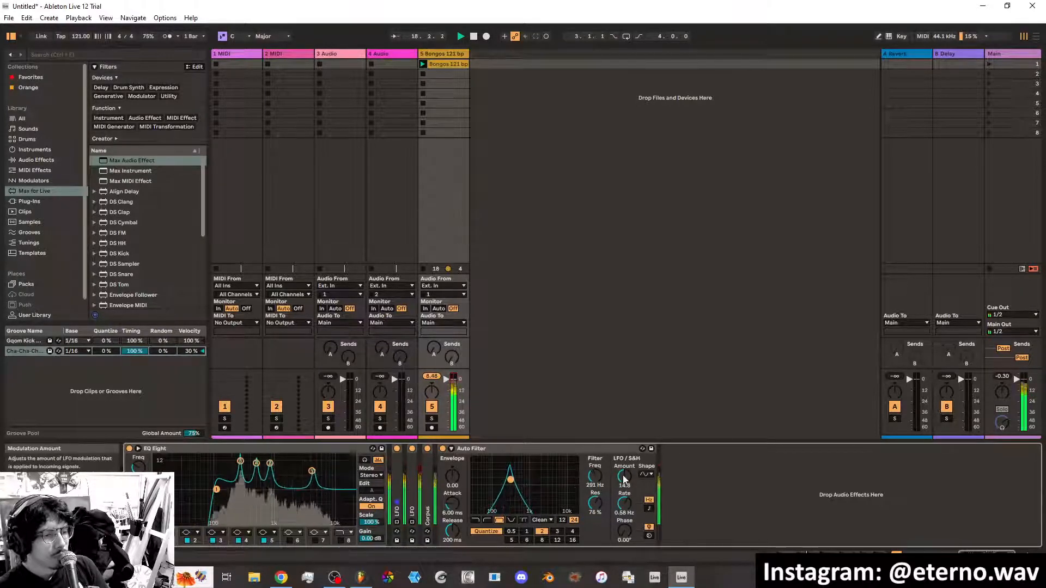
Set Auto Filter's LFO amount to 20.0 and rate to 2.83 Hz, and choose the last sample-and-hold LFO shape
left_click_drag(624, 479, 625, 466)
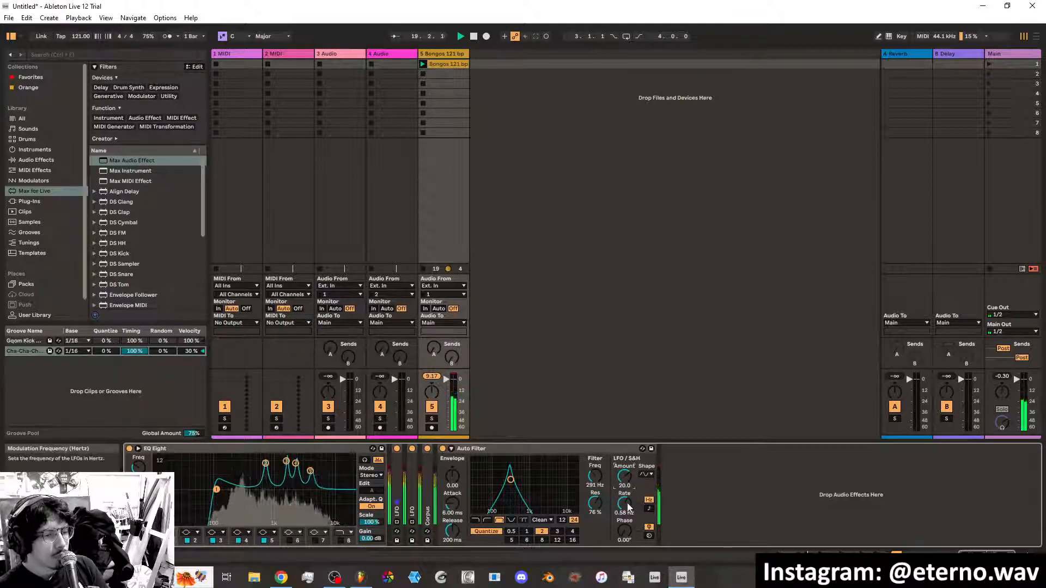
left_click(646, 474)
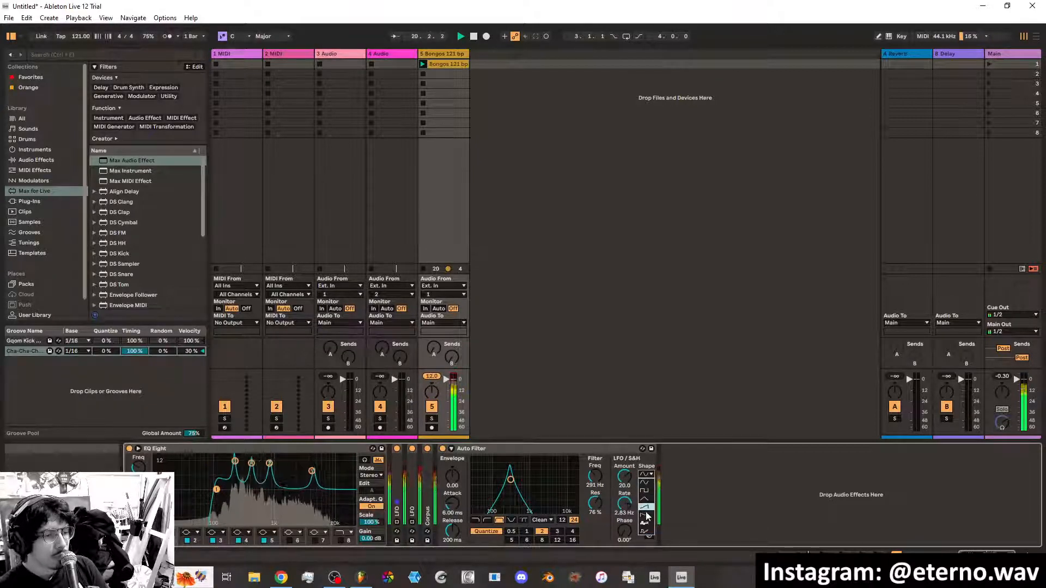
left_click(646, 532)
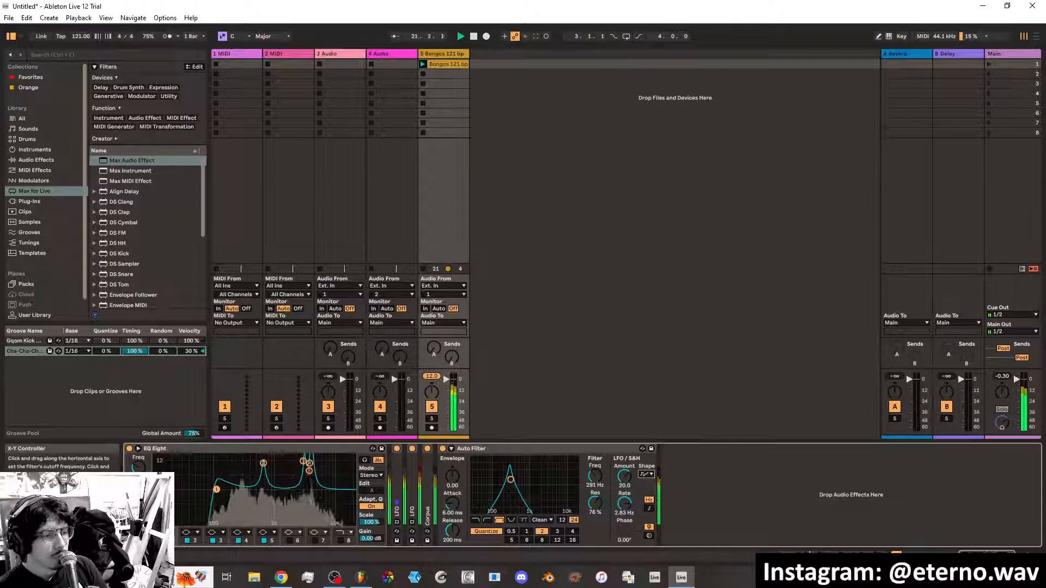
Change Auto Filter to high-pass with a 159 Hz cutoff and 68% resonance, and reduce the LFO amount to 3.57
left_click(487, 521)
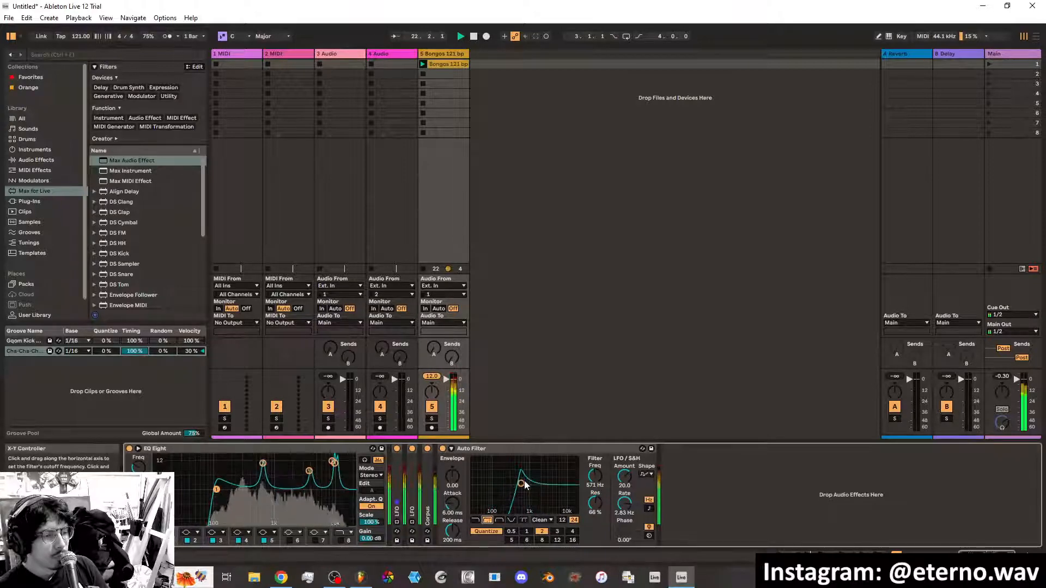
left_click_drag(521, 483, 501, 484)
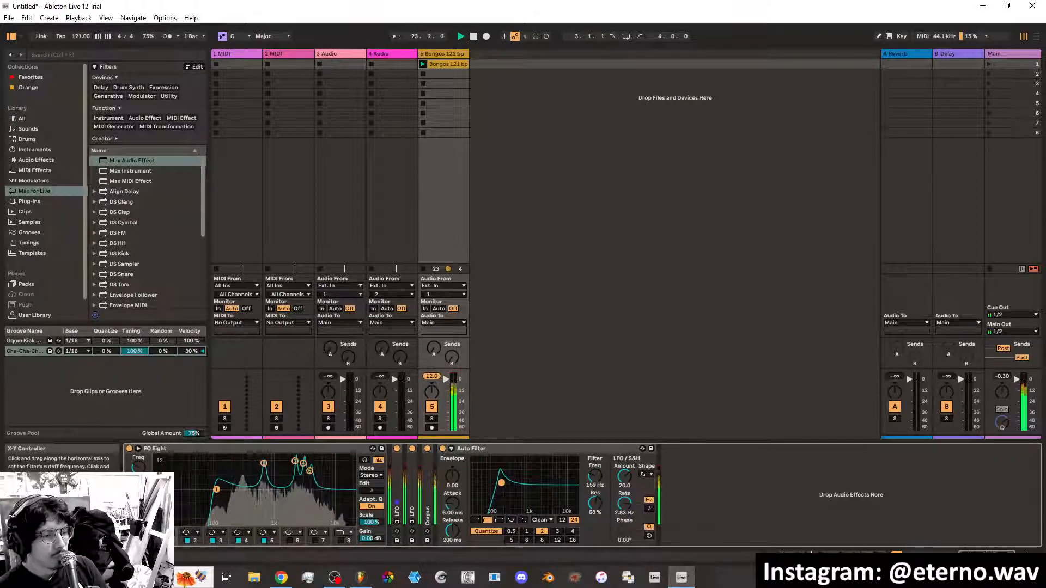
mouse_move(624, 477)
left_mouse_down()
mouse_move(624, 488)
mouse_move(624, 477)
left_mouse_up()
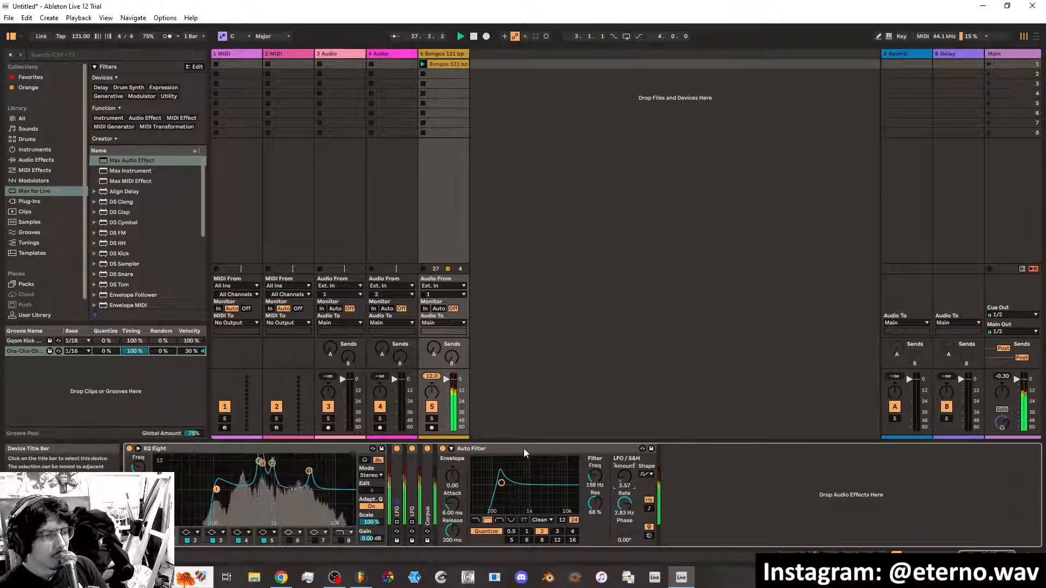
Set Auto Filter's envelope amount to -48.4 and attack to 5.80 ms, try Quantize at 1, return it to 2 and collapse the device
left_click_drag(452, 475, 455, 515)
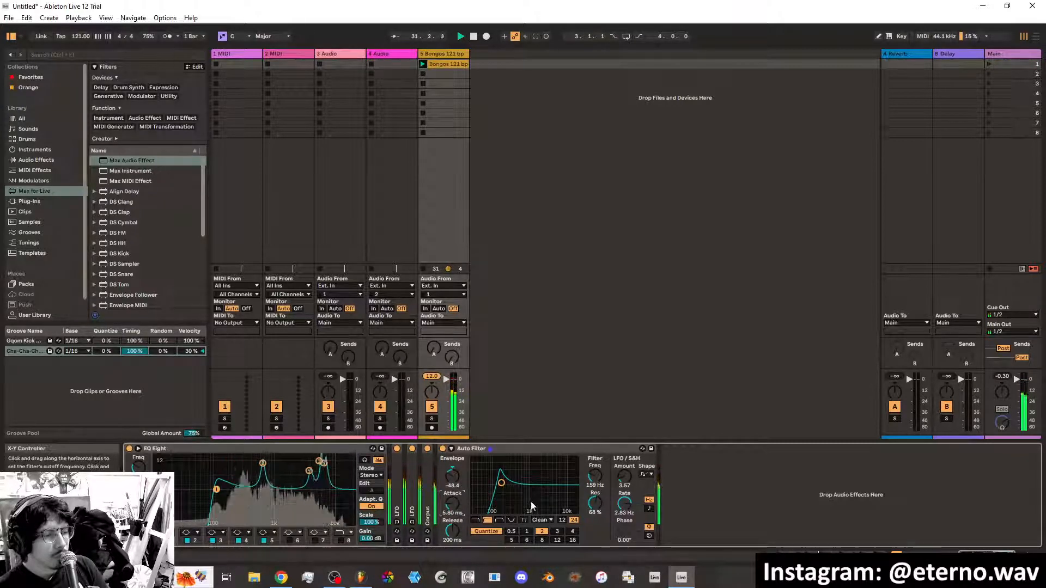
left_click(527, 533)
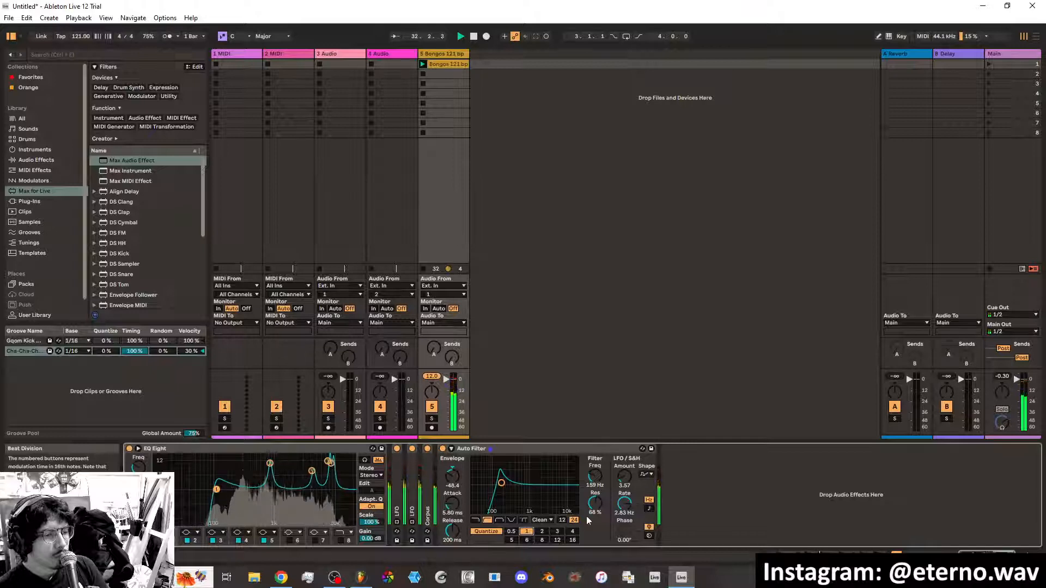
left_click(542, 532)
double_click(575, 451)
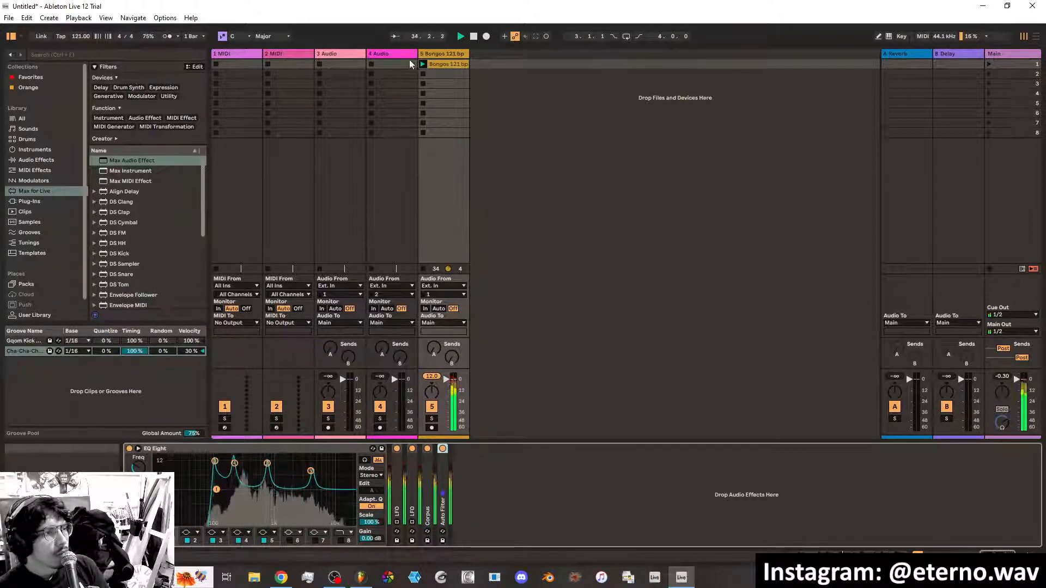
Open the bongo clip and stretch its sample by adjusting the segment BPM, halving it once and fine-tuning it by ear
left_click(443, 64)
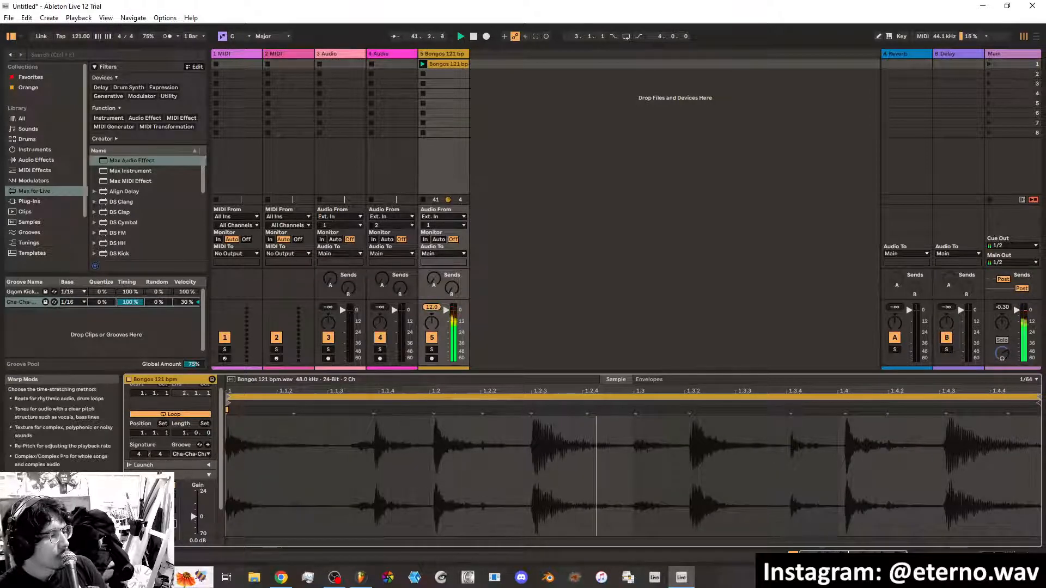
left_click_drag(155, 504, 155, 530)
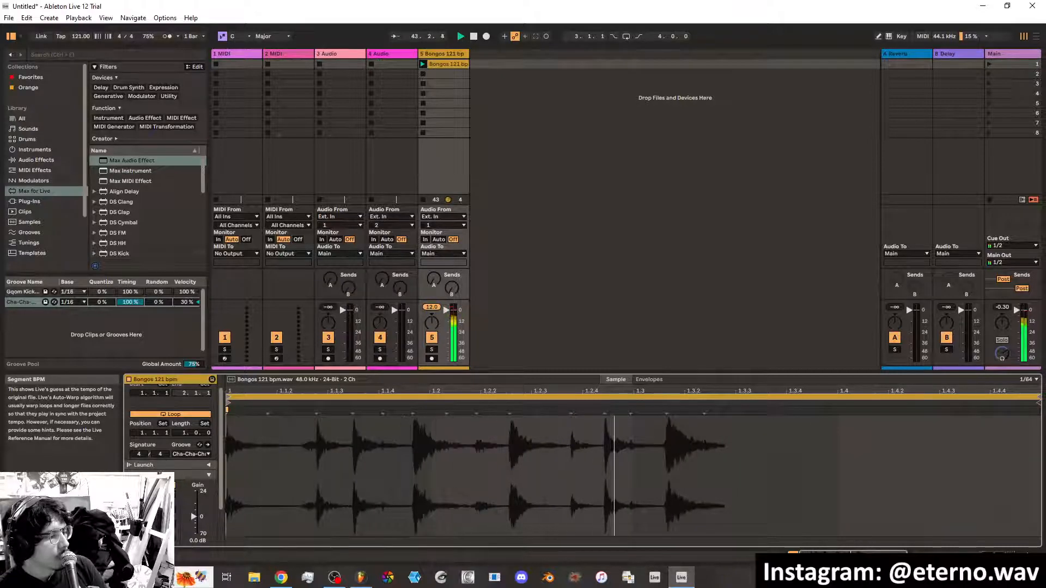
left_click(142, 513)
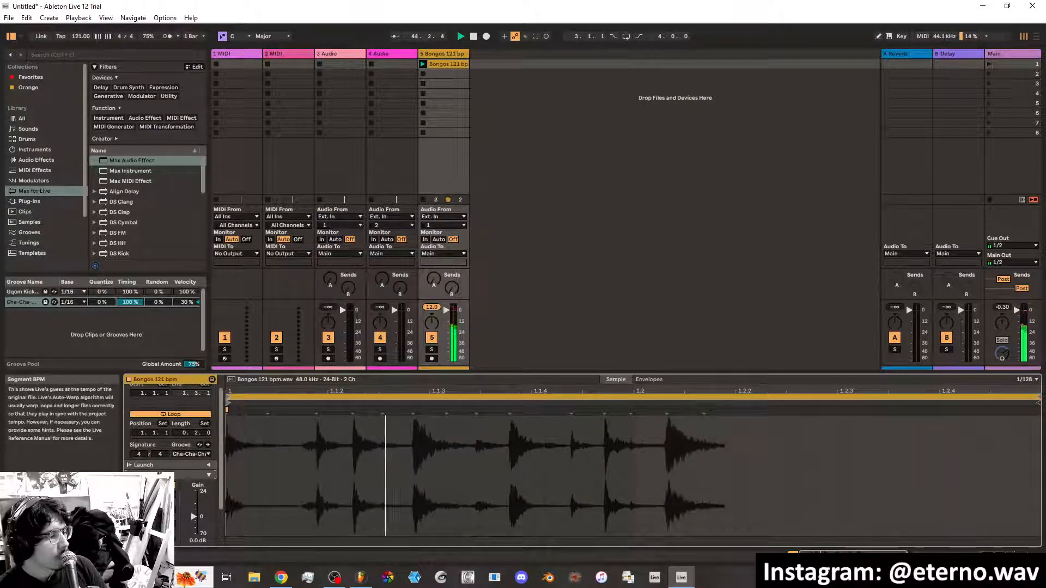
left_click_drag(155, 504, 154, 462)
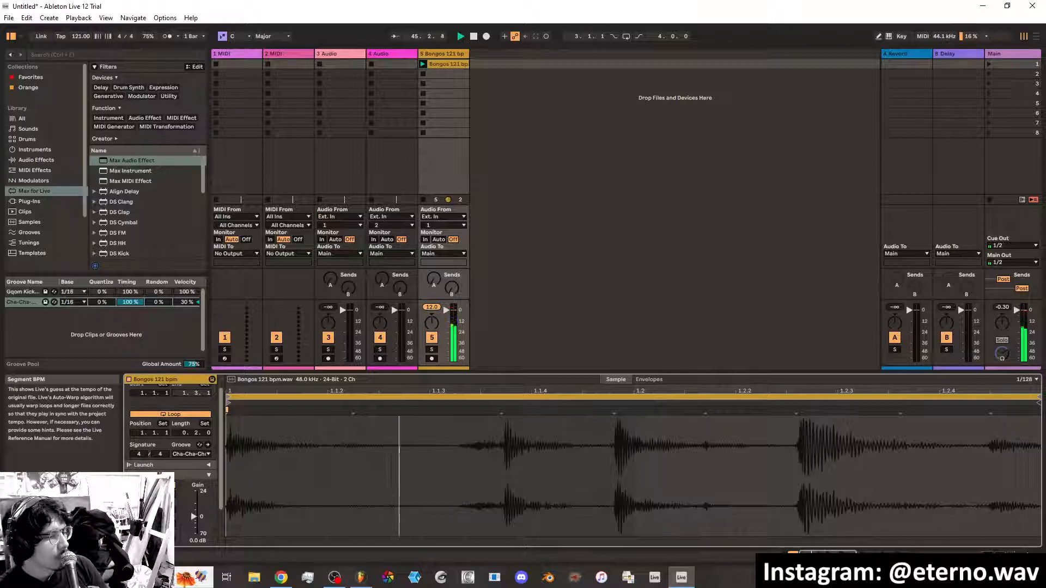
left_click_drag(155, 507, 155, 477)
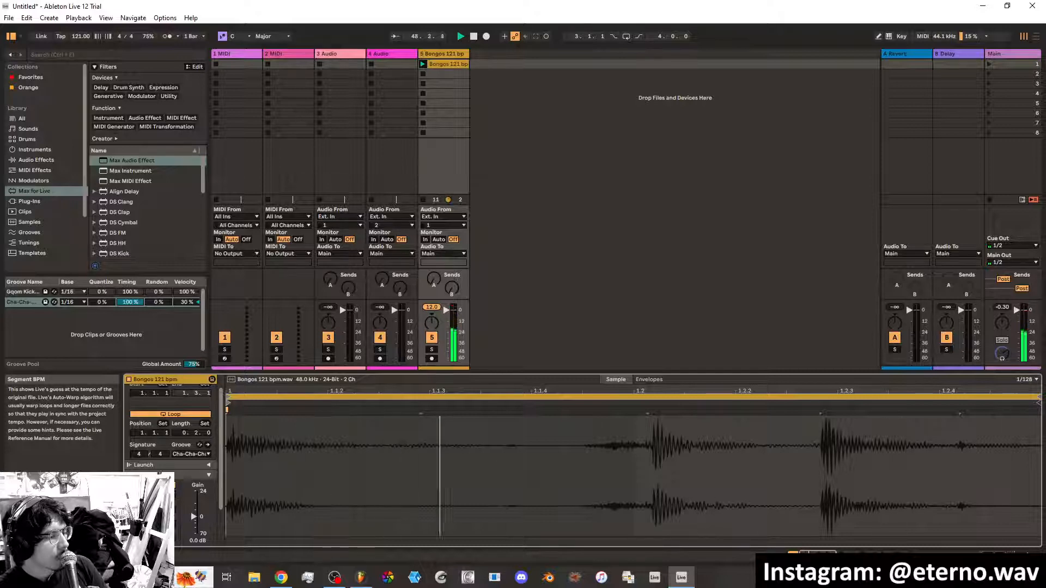
left_click_drag(155, 478, 155, 462)
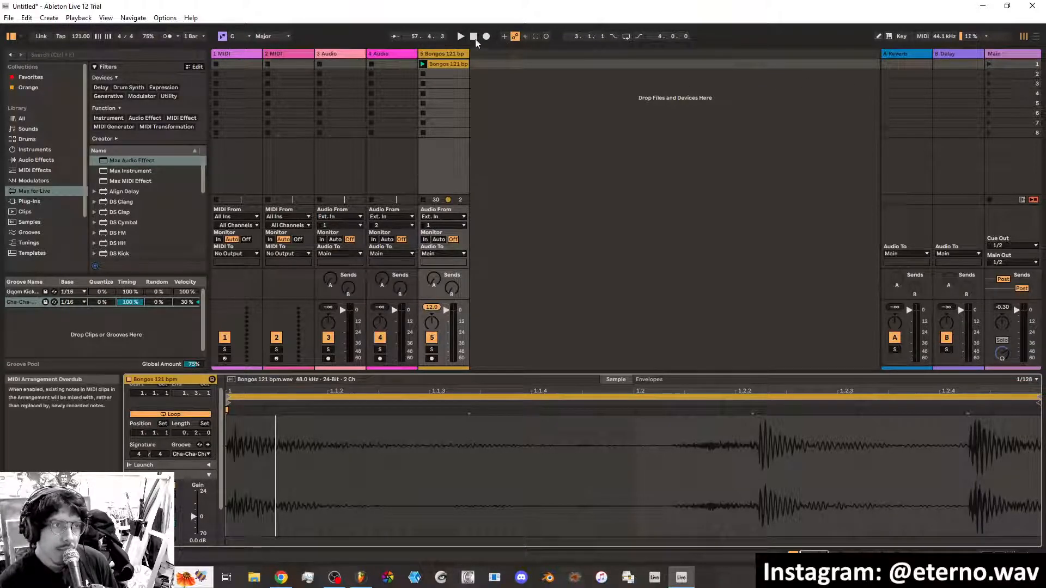
Compare Session View with Arrangement View, examine the arrangement timeline and its tracks, and return to Session View
left_click(1036, 36)
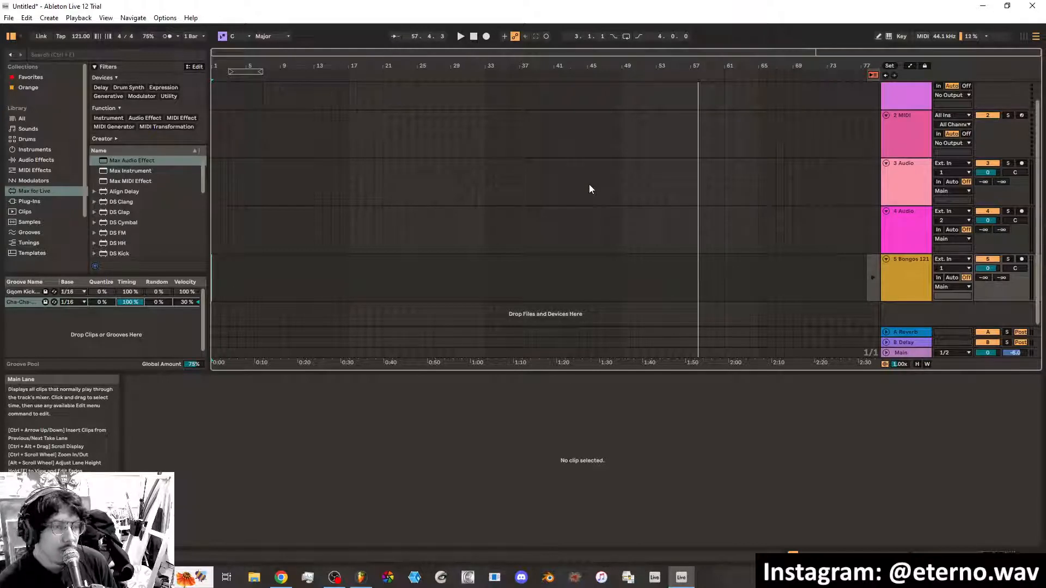
left_click(1024, 36)
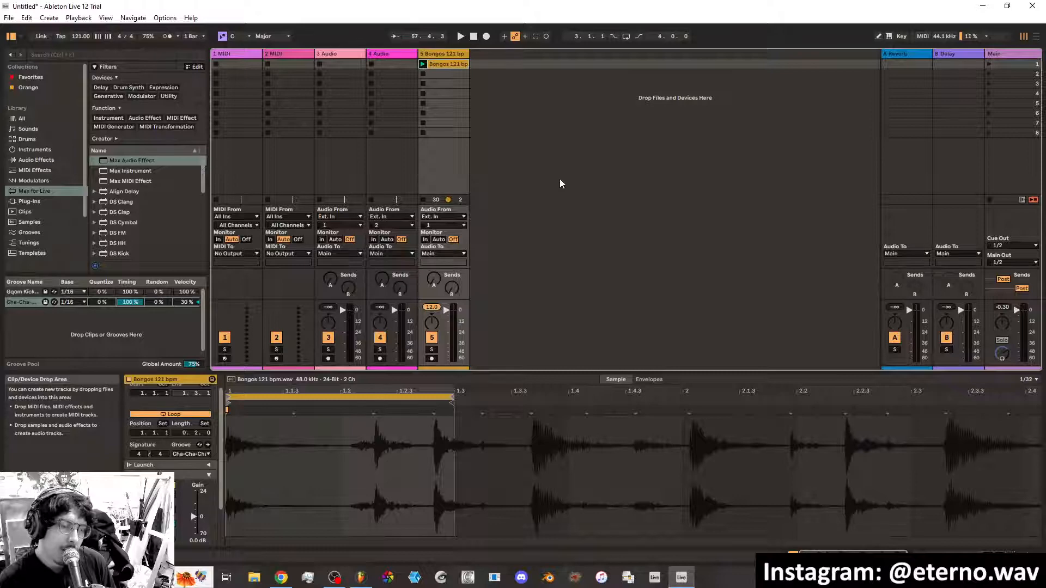
left_click(1023, 37)
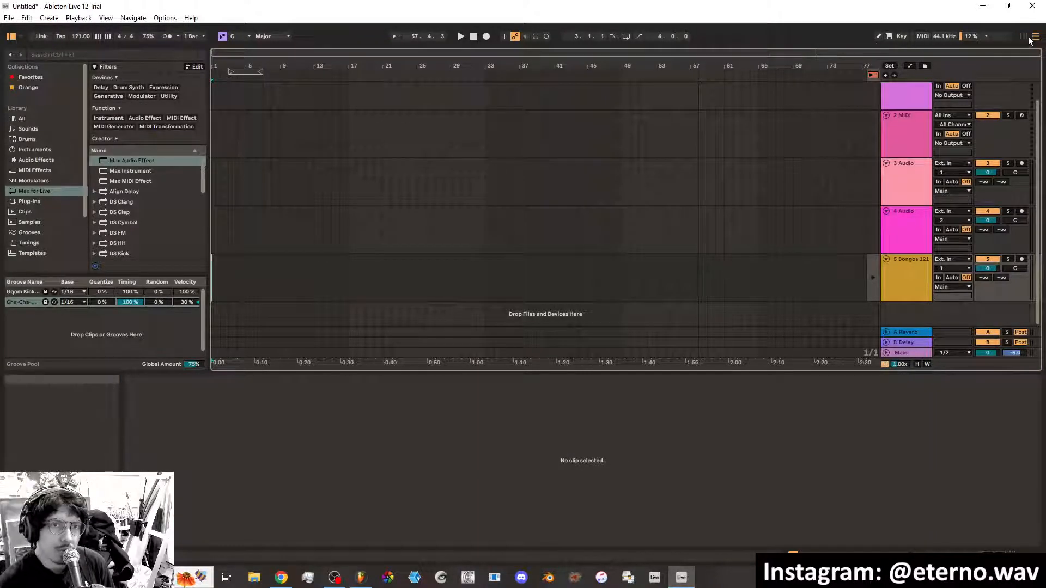
left_click(1027, 37)
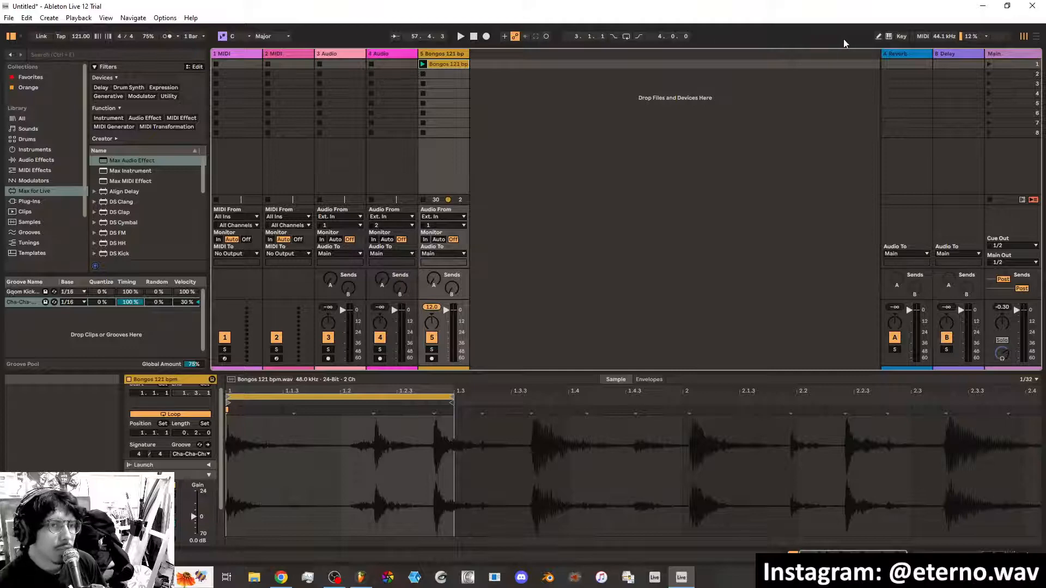
left_click(1035, 37)
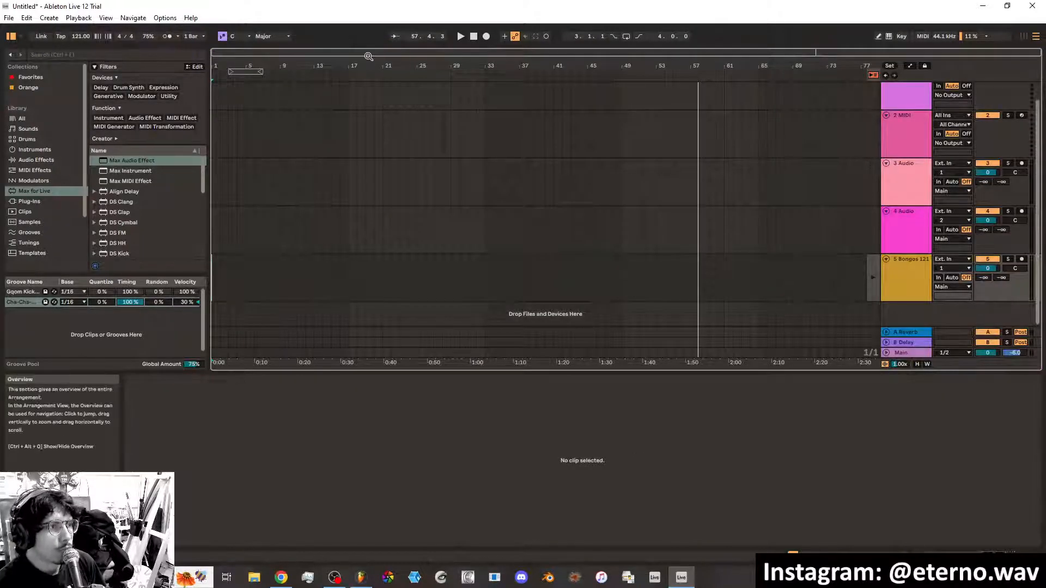
left_click_drag(369, 56, 323, 53)
scroll(423, 174, "up", 1)
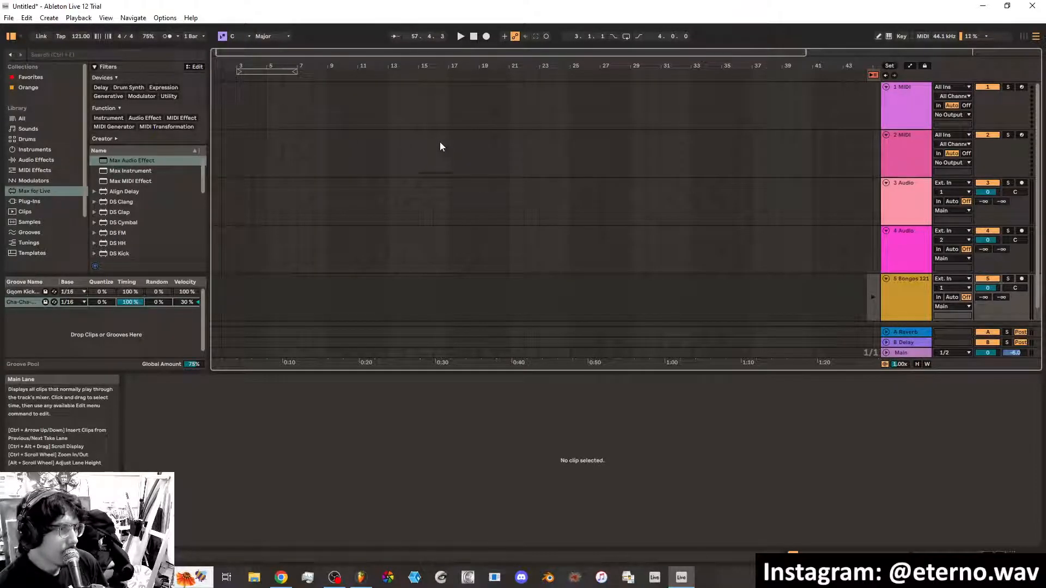
left_click(1024, 37)
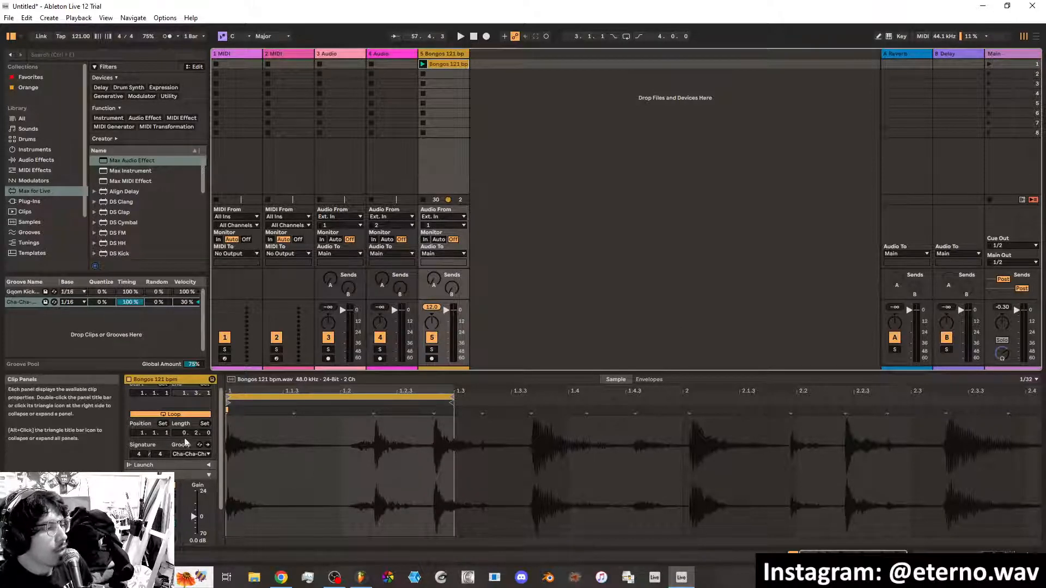
Start playback, move the bongo clip's end marker to 2.2.1, try a 1.2.0 loop and set the loop length to 1.0.0
left_click(462, 38)
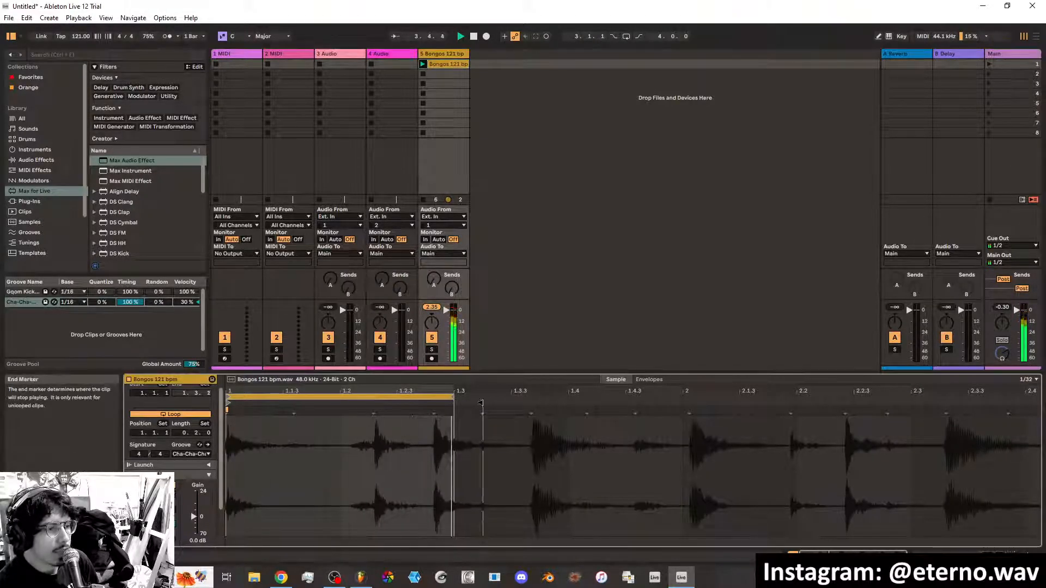
left_click_drag(450, 404, 795, 403)
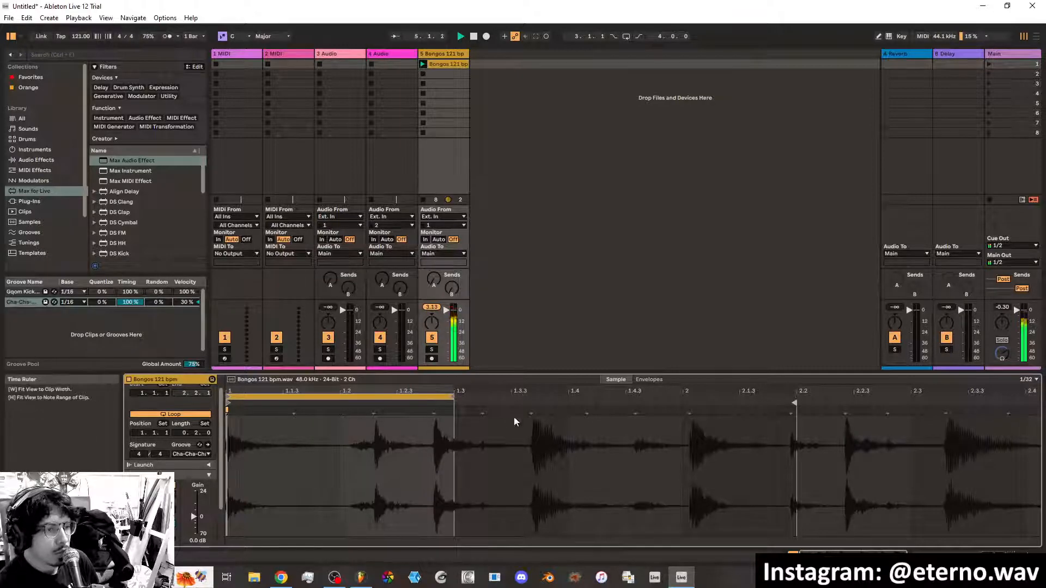
left_click_drag(464, 394, 910, 389)
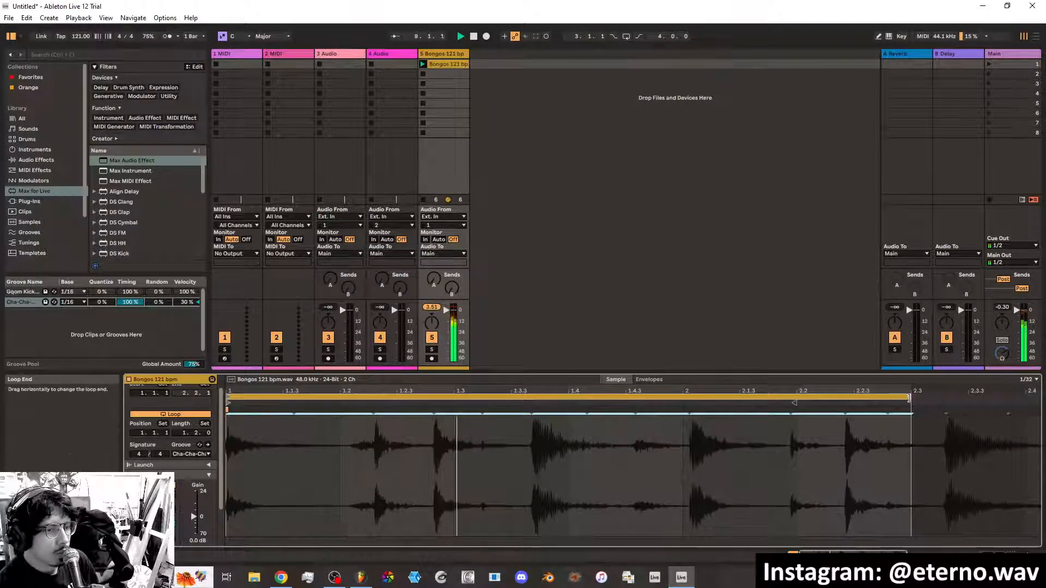
left_click_drag(909, 393, 685, 400)
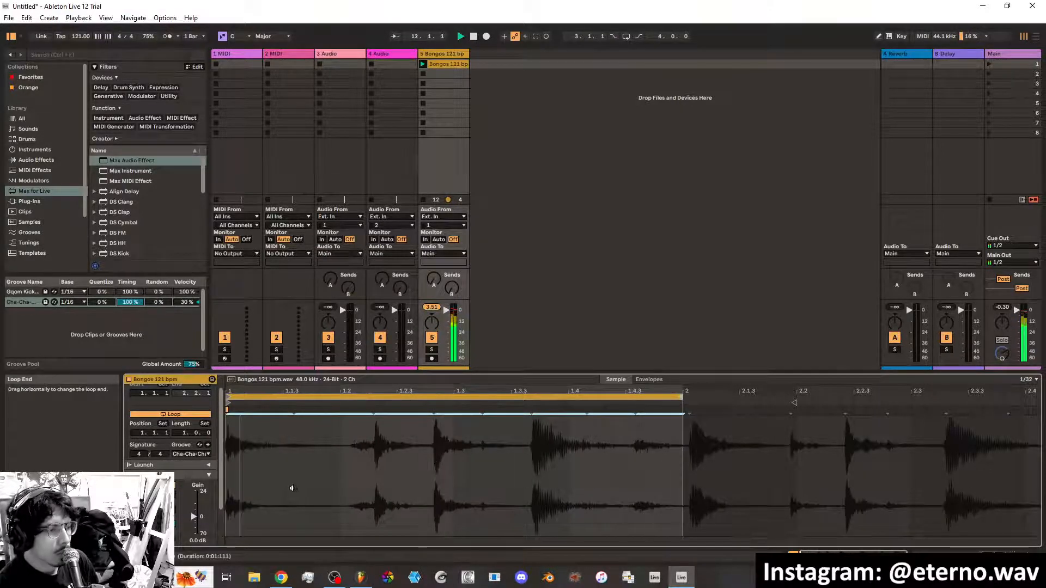
Readjust the bongo clip's segment BPM, check it against the metronome, switch the metronome off and stop playback
left_click_drag(158, 494, 158, 488)
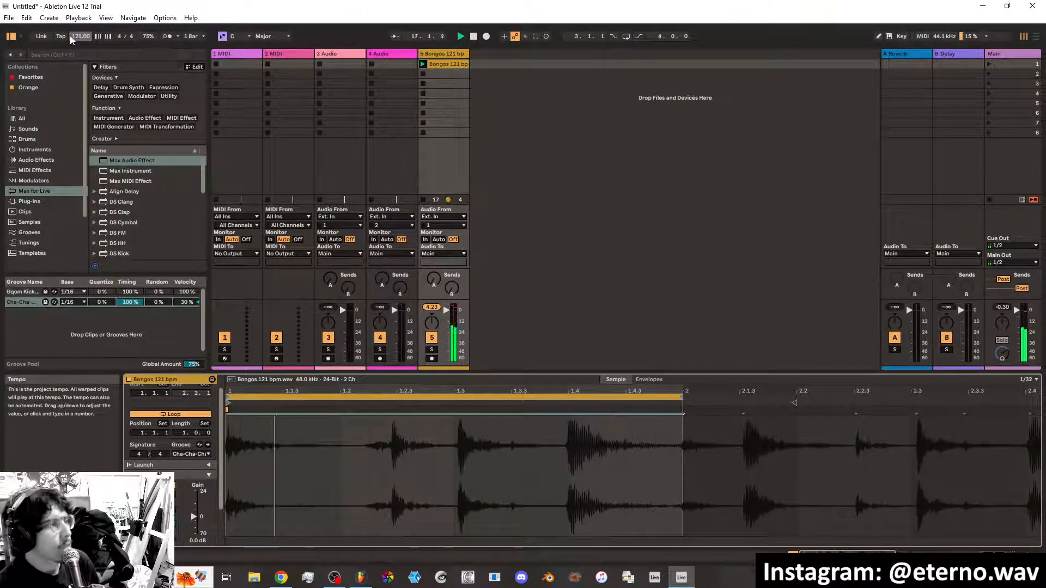
left_click(168, 38)
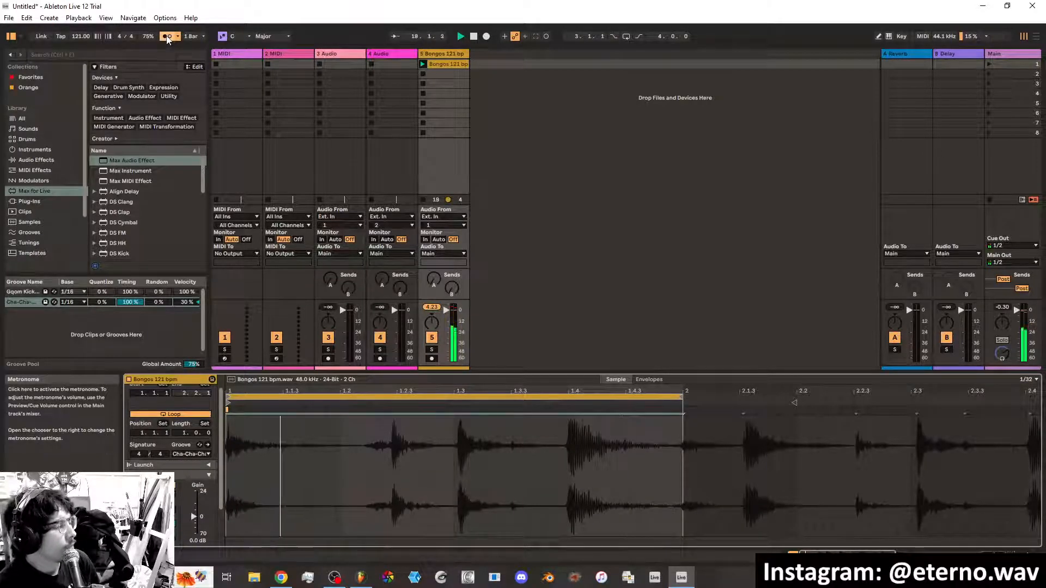
left_click(167, 38)
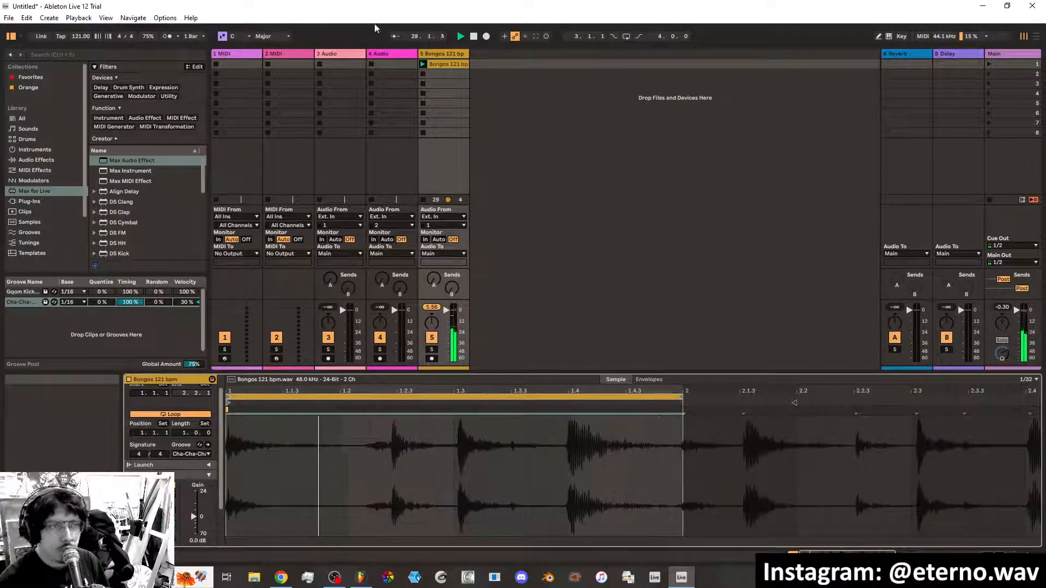
left_click(475, 35)
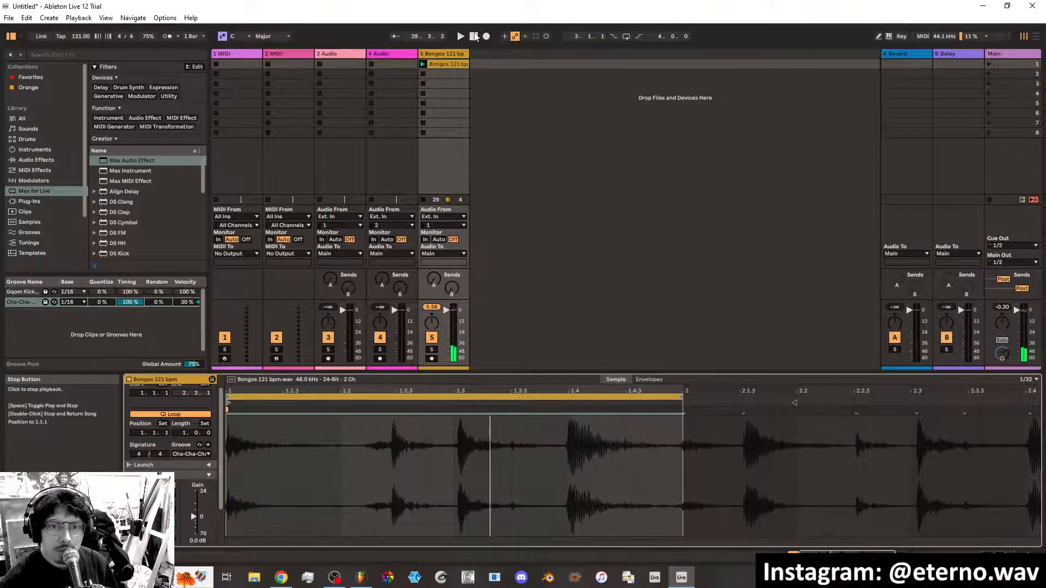
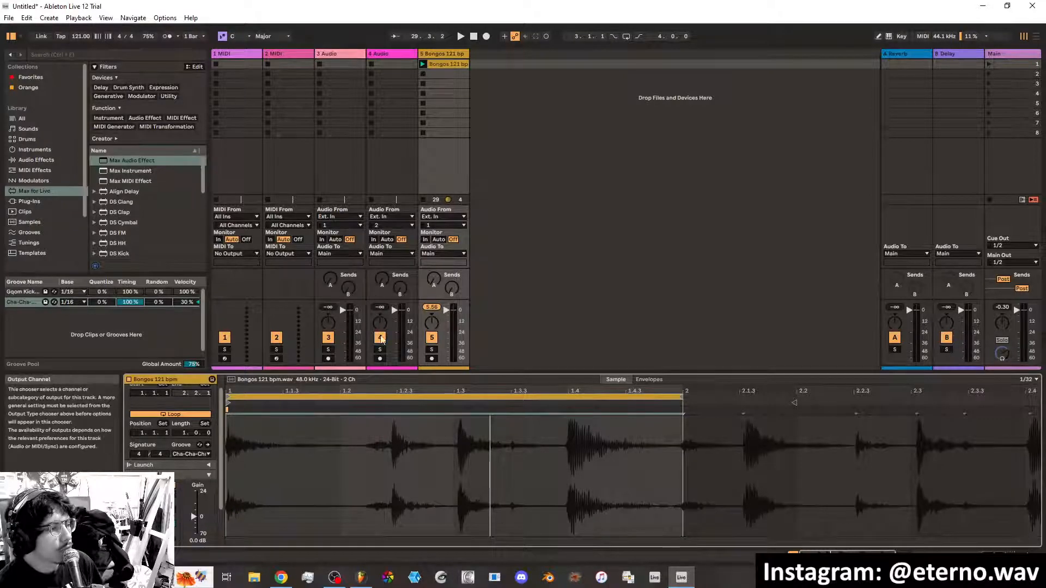
Start playback, filter the drum library to kicks and audition presets and samples from BD 1 Kick through Kick 007 against the bongo loop
left_click(460, 36)
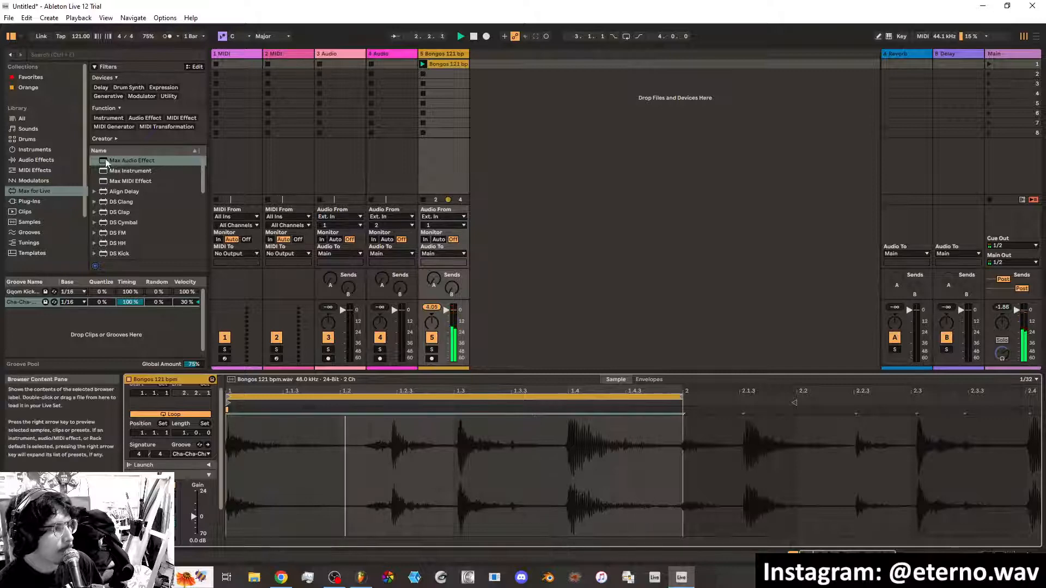
left_click(26, 139)
left_click(128, 109)
left_click(131, 183)
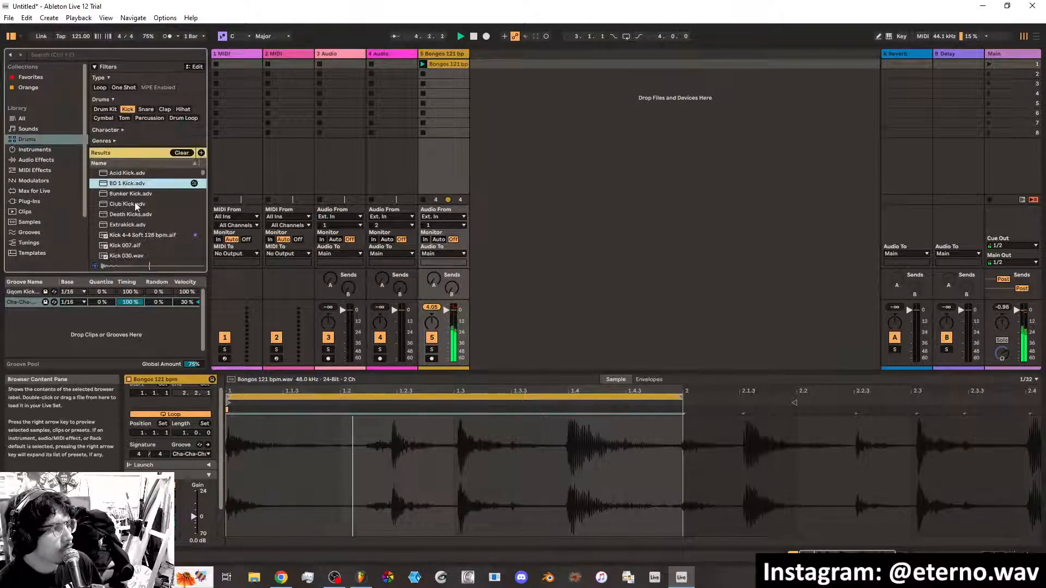
left_click(135, 204)
left_click(136, 225)
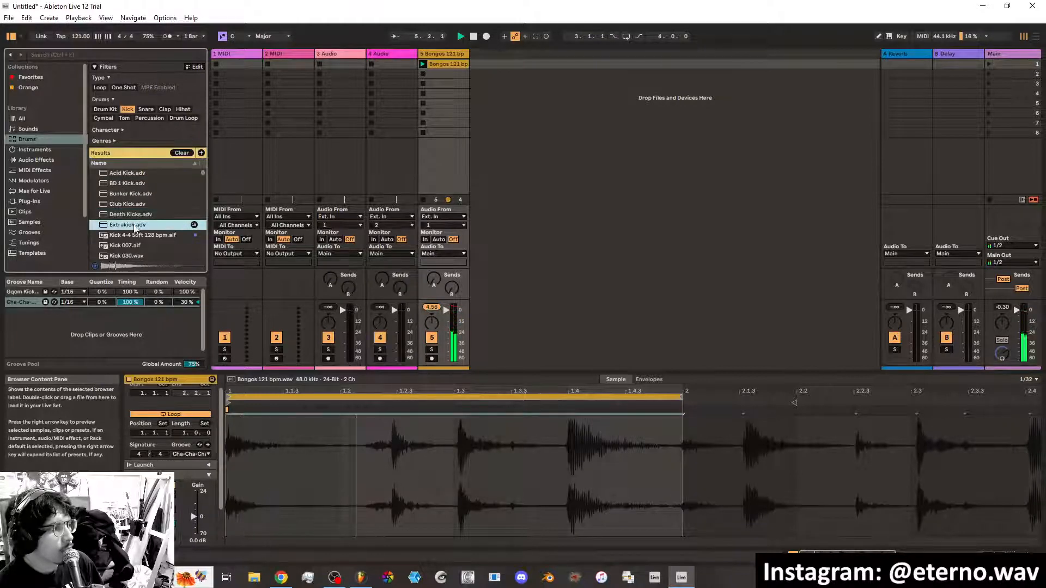
left_click(136, 235)
scroll(136, 240, "down", 2)
left_click(132, 214)
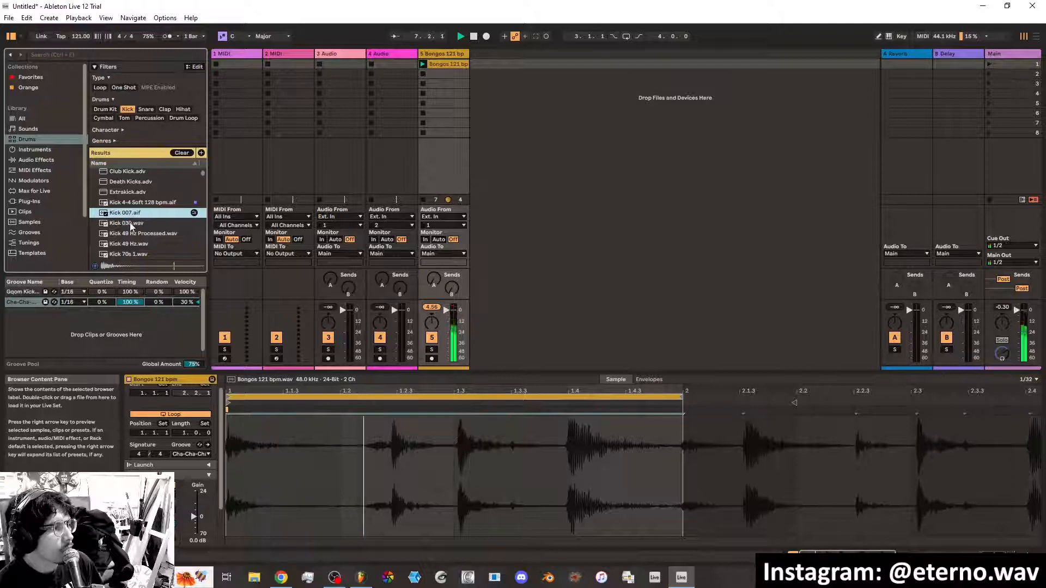
Audition the kick samples from Kick 030 and Kick 49 Hz through Kick 70s 4 over the playing loop
left_click(129, 223)
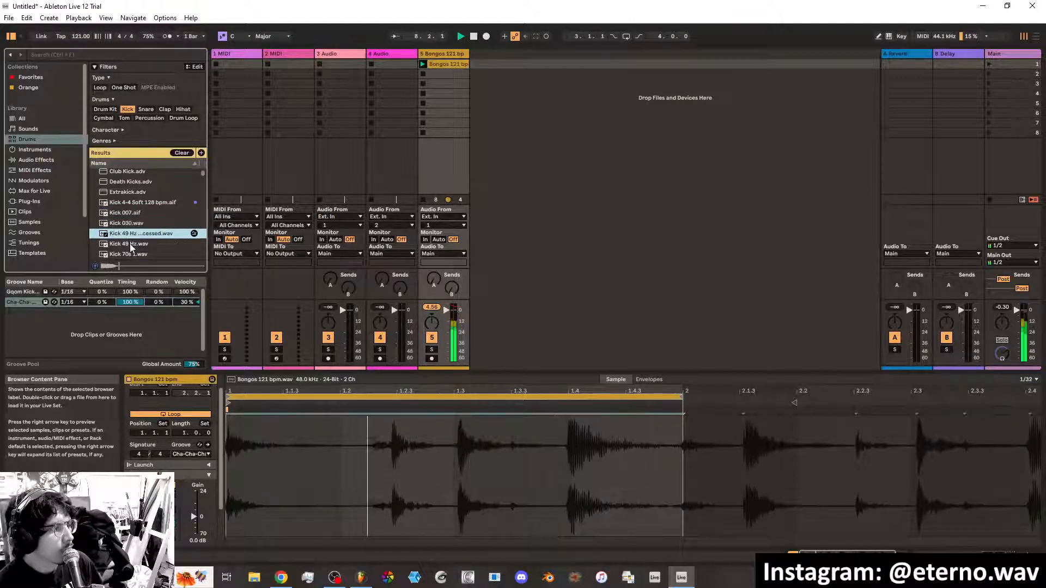
left_click(130, 244)
left_click(129, 253)
scroll(129, 243, "down", 2)
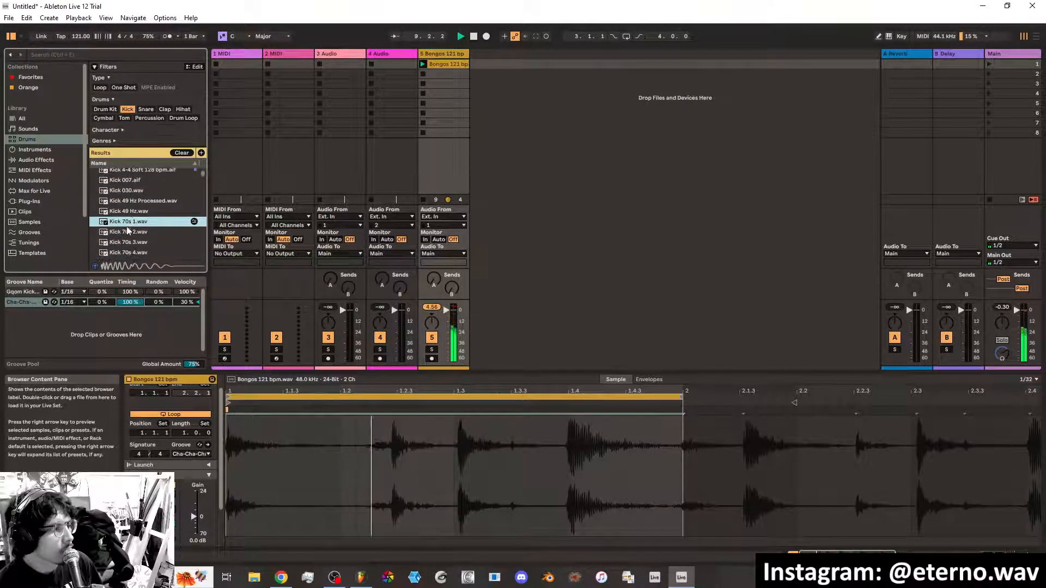
left_click(127, 232)
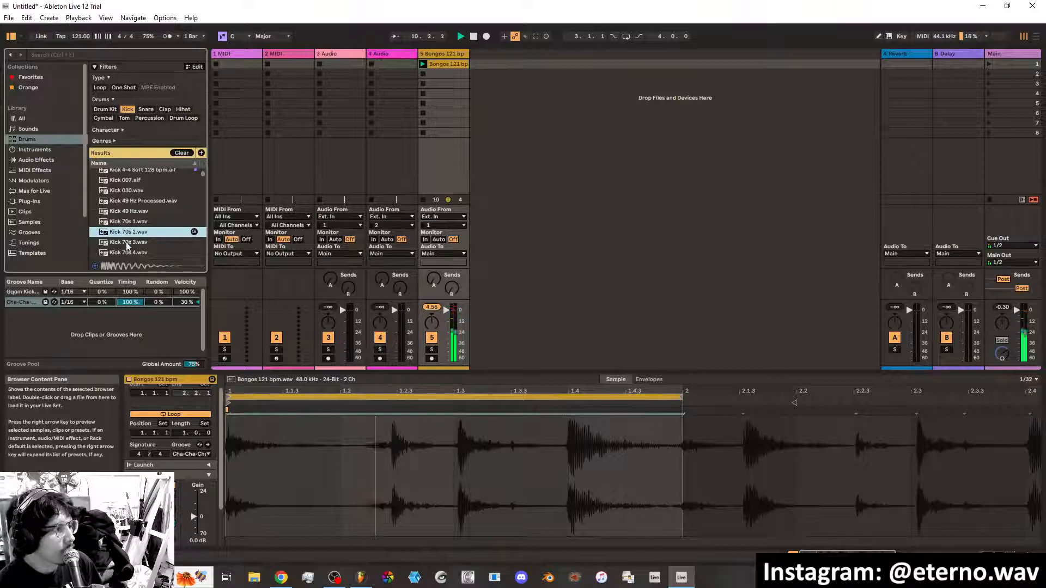
left_click(127, 243)
left_click(126, 252)
scroll(125, 253, "down", 1)
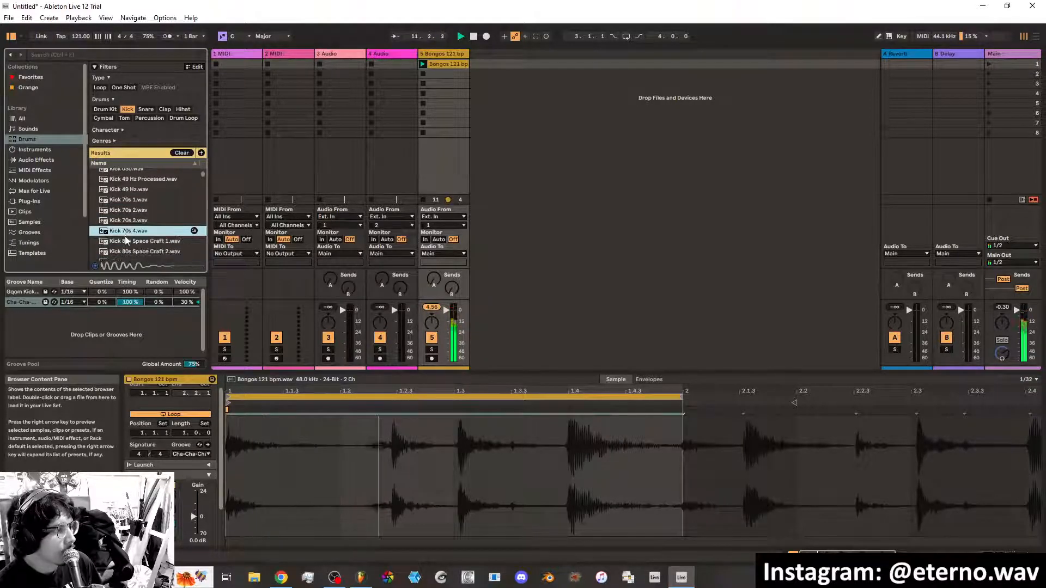
Audition the Kick 80s Space Craft, Kick 90s and Kick 505 ASR samples, returning to Kick 90s 3
left_click(126, 242)
scroll(125, 219, "down", 2)
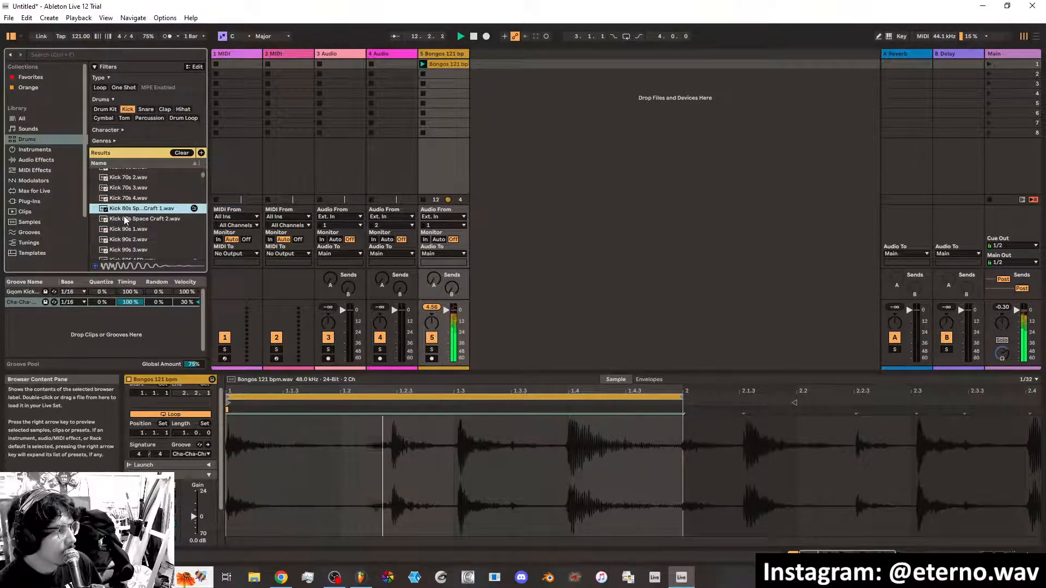
left_click(125, 219)
left_click(125, 231)
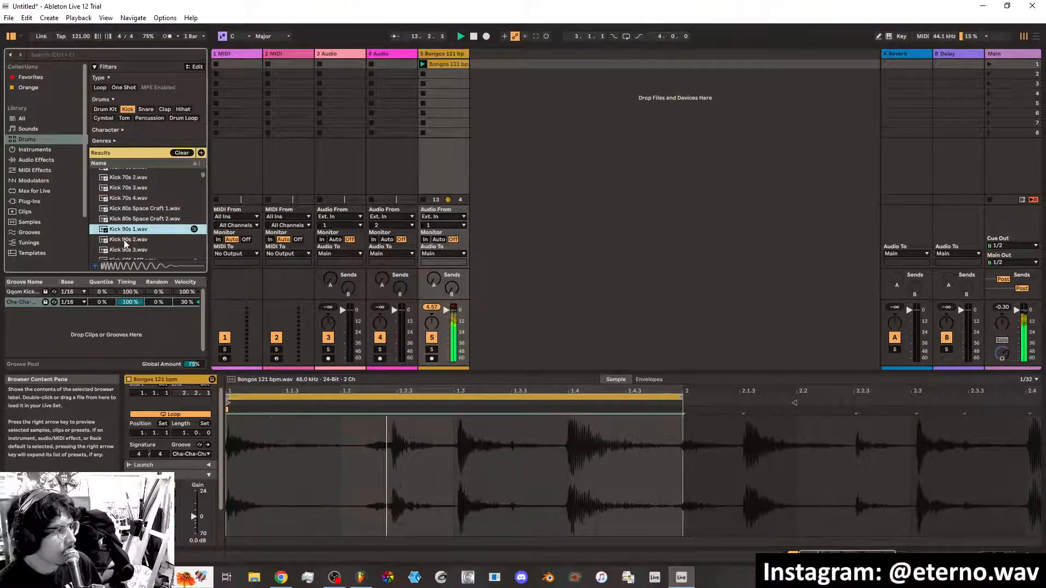
left_click(125, 241)
left_click(125, 249)
scroll(125, 250, "down", 1)
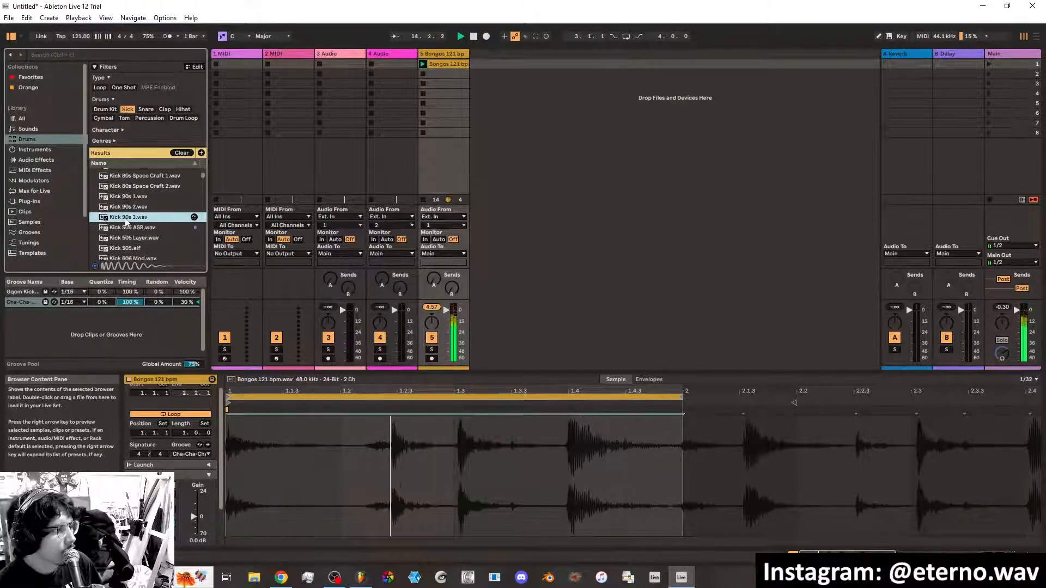
left_click(124, 225)
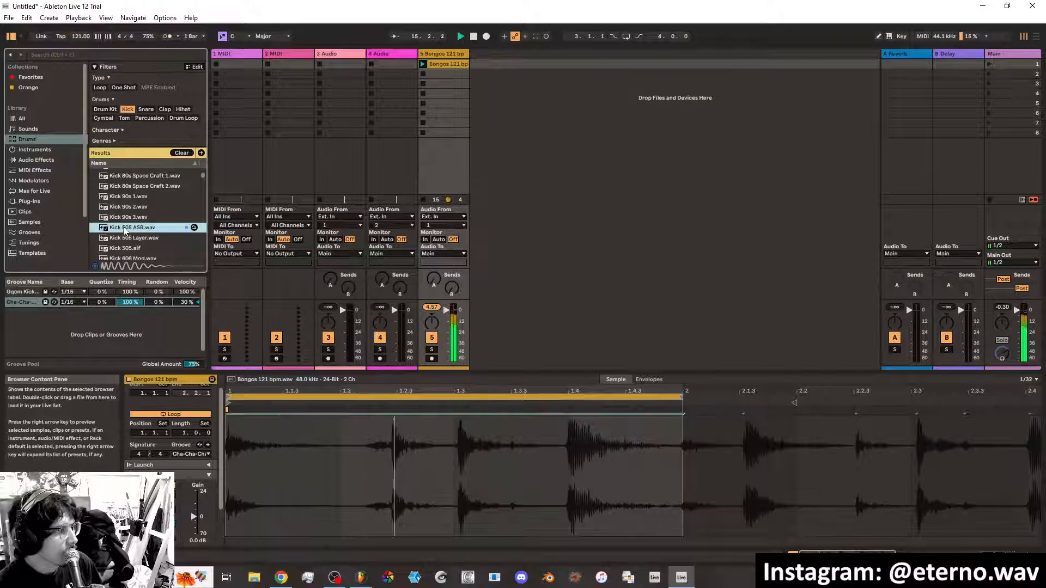
left_click(124, 218)
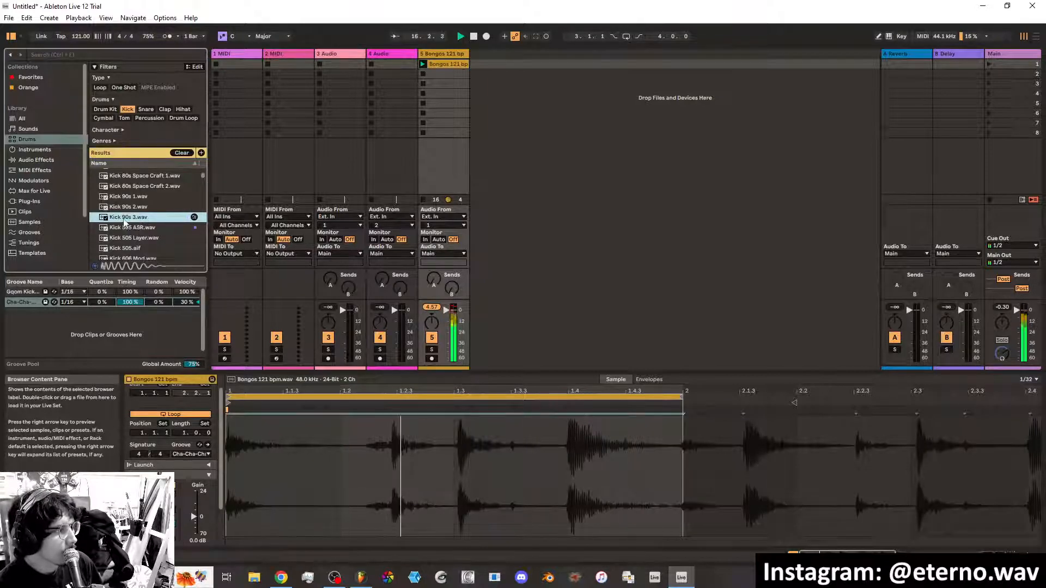
left_click_drag(125, 218, 247, 65)
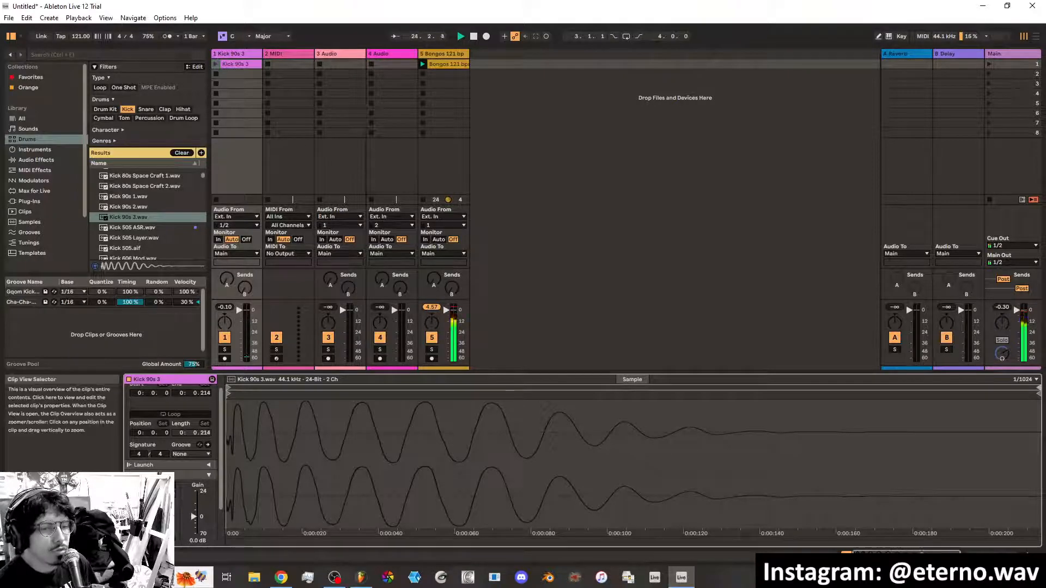
right_click(230, 64)
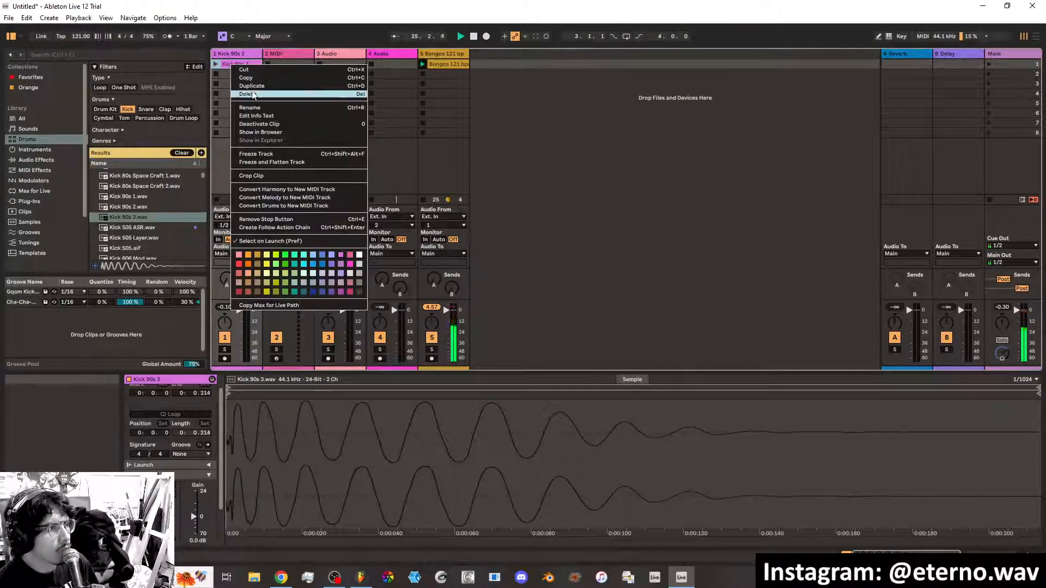
left_click(254, 95)
Delete the emptied first track and the two unused audio tracks, keeping one MIDI track and the bongo track
right_click(247, 55)
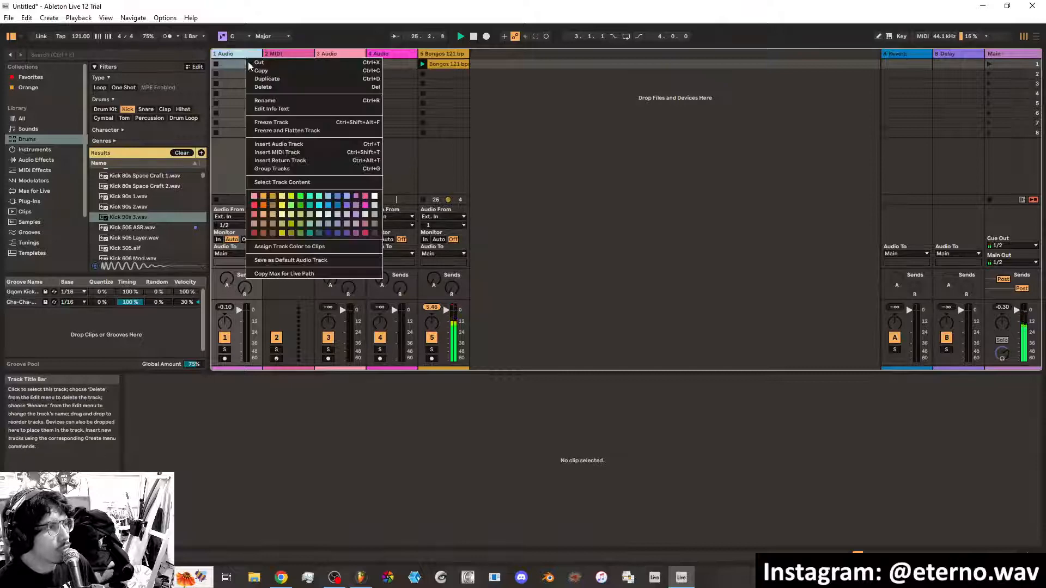
left_click(263, 87)
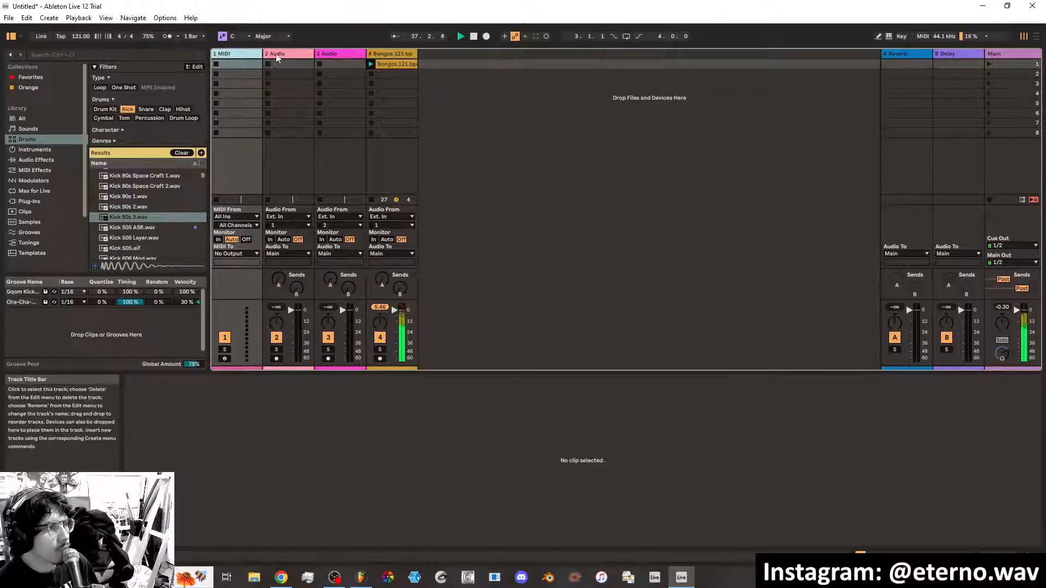
right_click(276, 53)
left_click(305, 83)
right_click(289, 54)
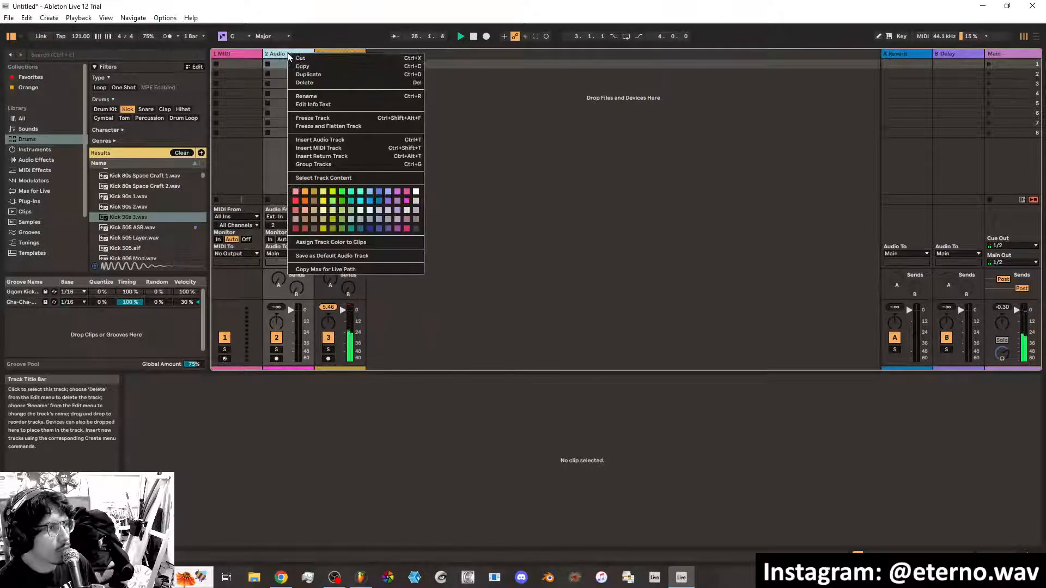
left_click(306, 83)
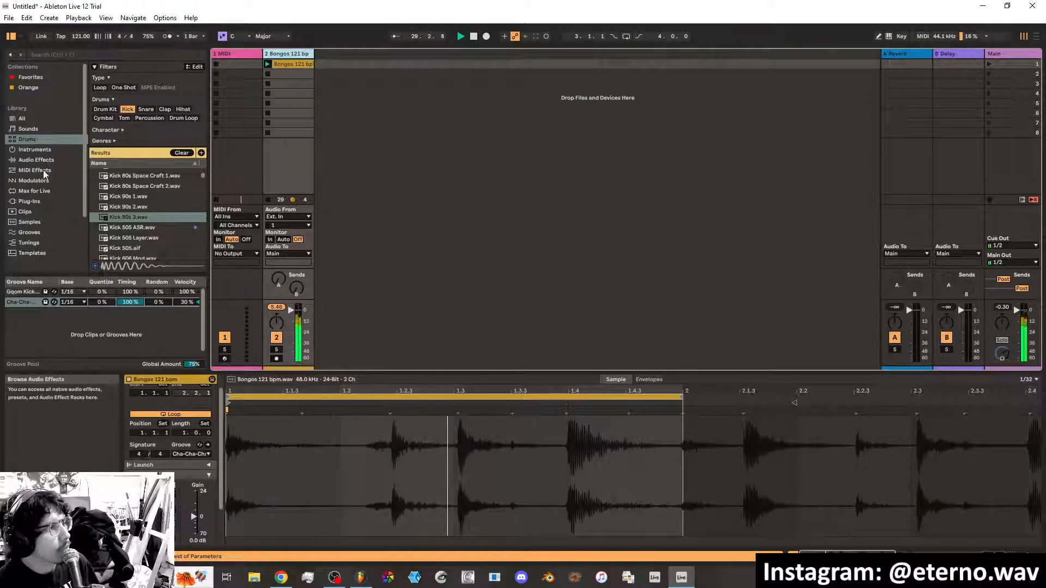
Load Sampler from the Favorites collection onto the empty MIDI track
left_click(30, 77)
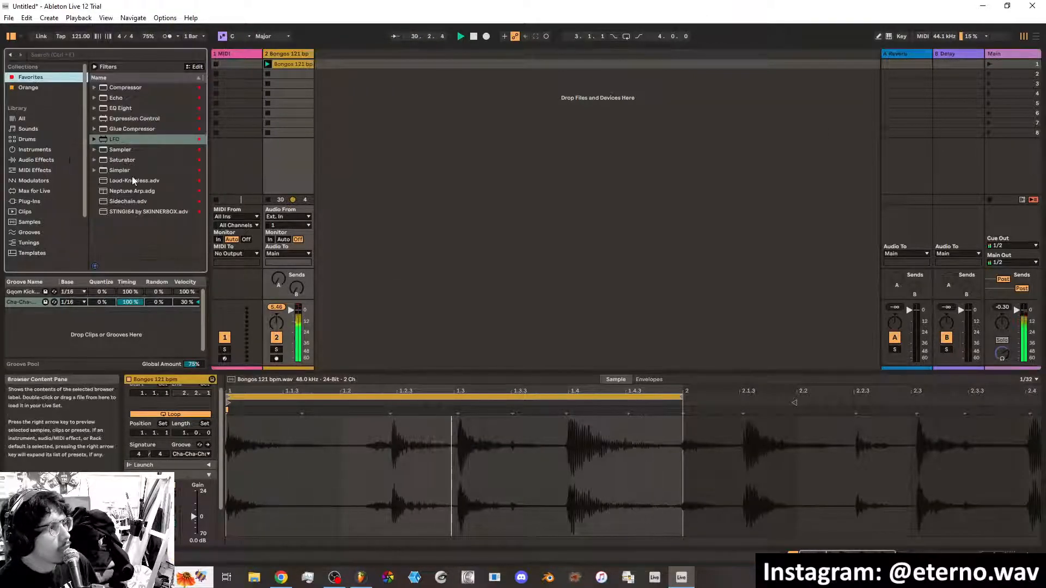
left_click(121, 149)
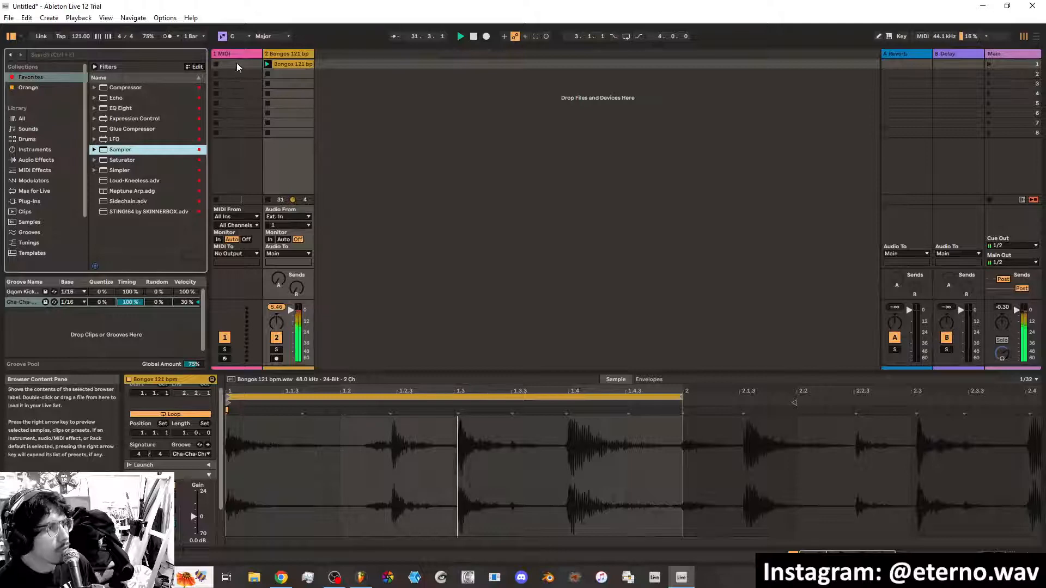
left_click_drag(236, 63, 237, 63)
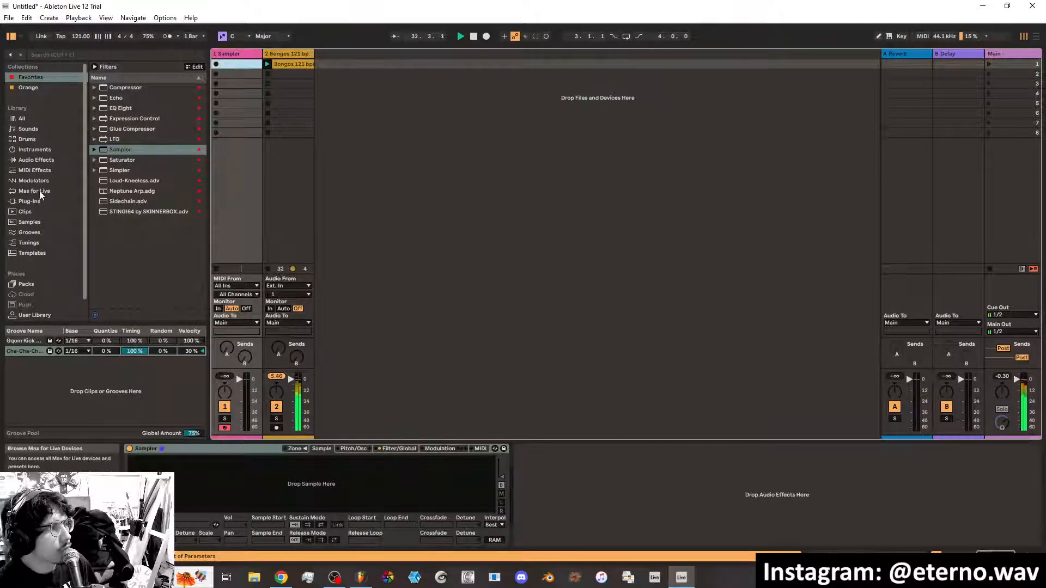
Filter the sample library to kicks and audition Kick 80s Space Craft 1, Kick 70s 3 and Kick 70s 2
left_click(30, 222)
left_click(137, 277)
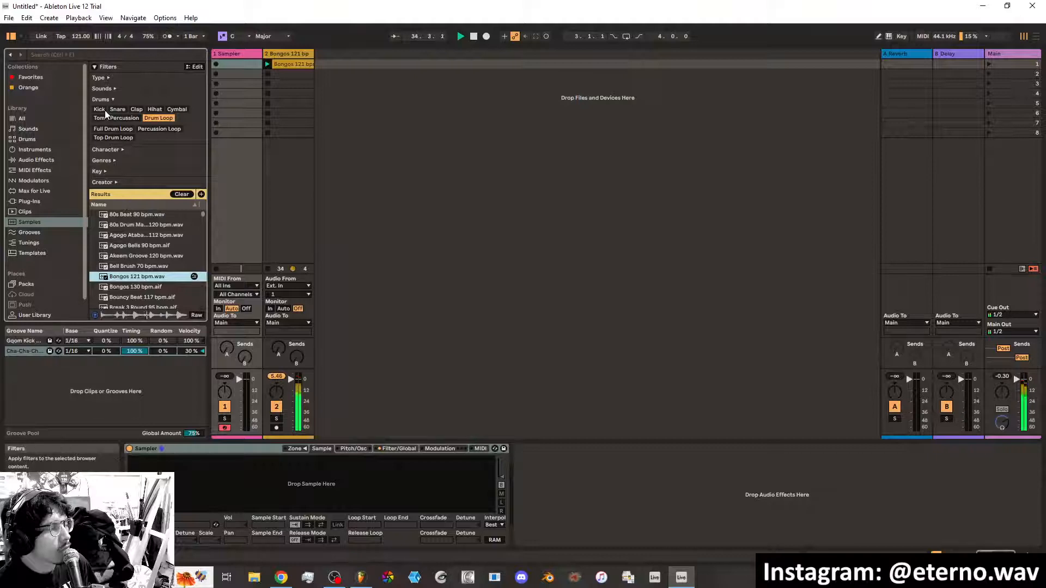
left_click(103, 110)
left_click(138, 288)
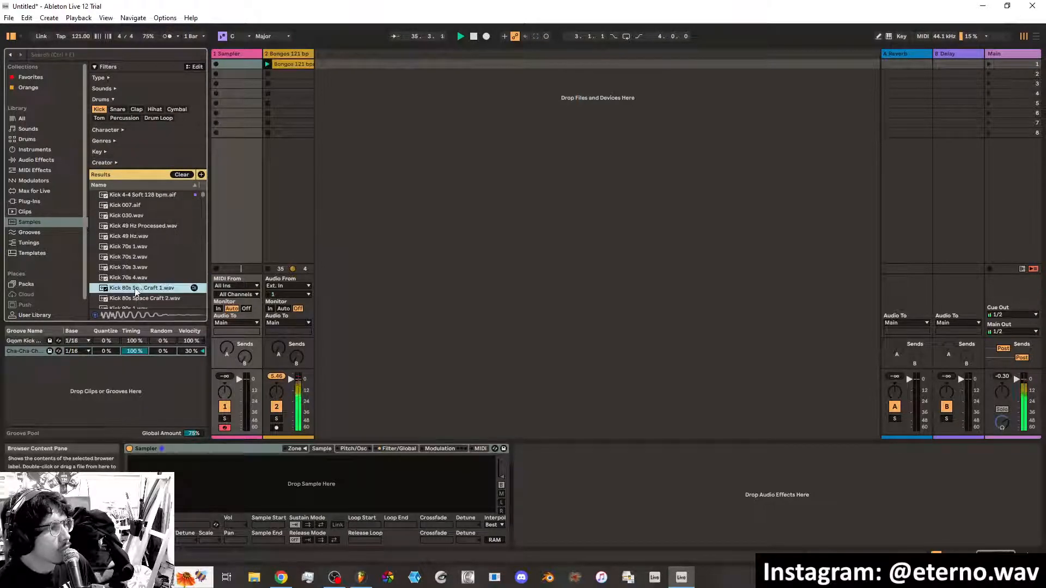
scroll(136, 272, "down", 1)
left_click(134, 248)
left_click(133, 237)
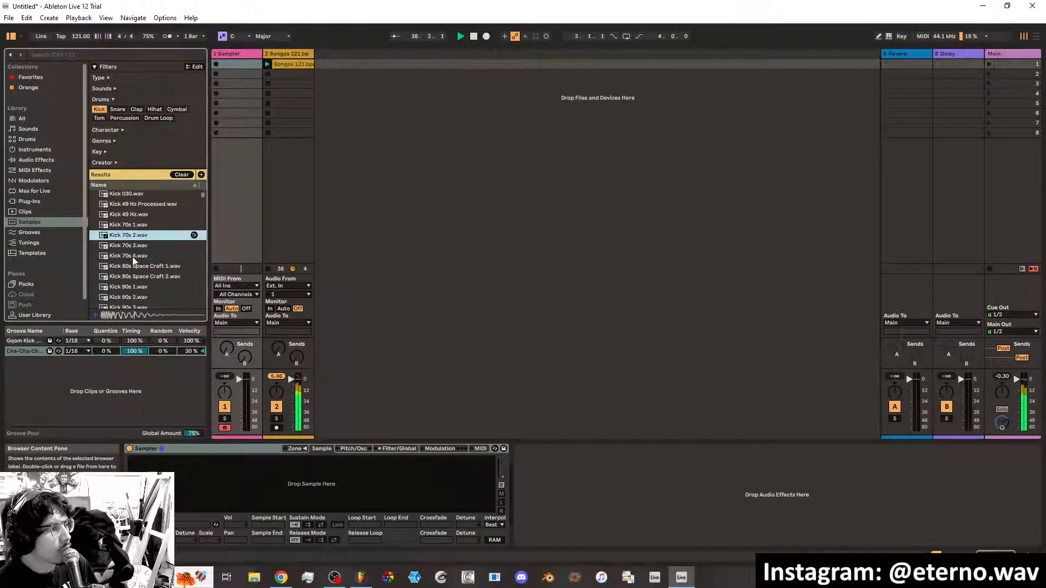
Compare the Kick 90s samples with Kick 505 ASR and load Kick 505 ASR.wav into Sampler
left_click(133, 289)
scroll(136, 260, "down", 3)
left_click(132, 276)
left_click(133, 286)
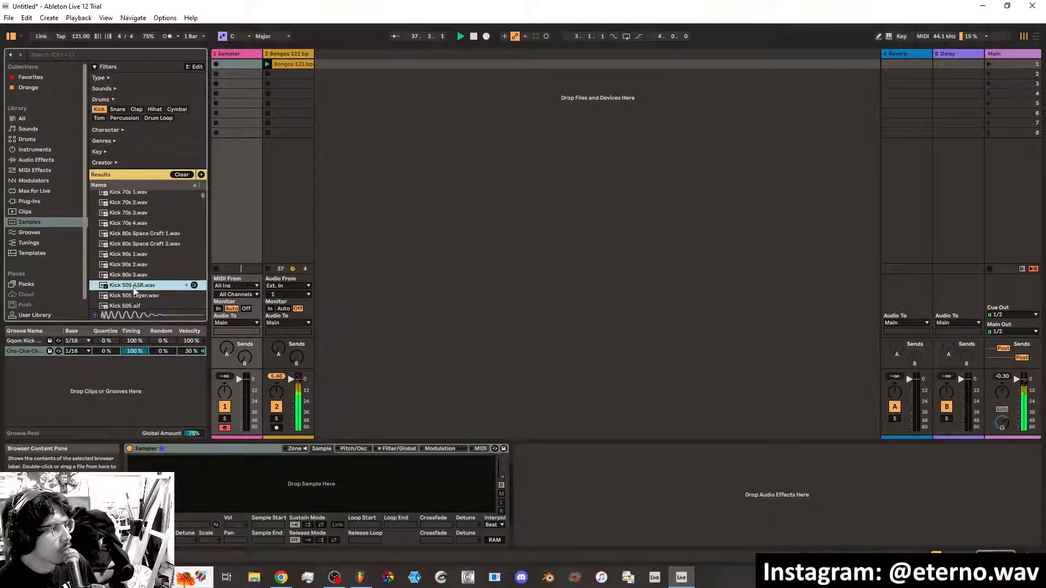
left_click(134, 277)
left_click(135, 287)
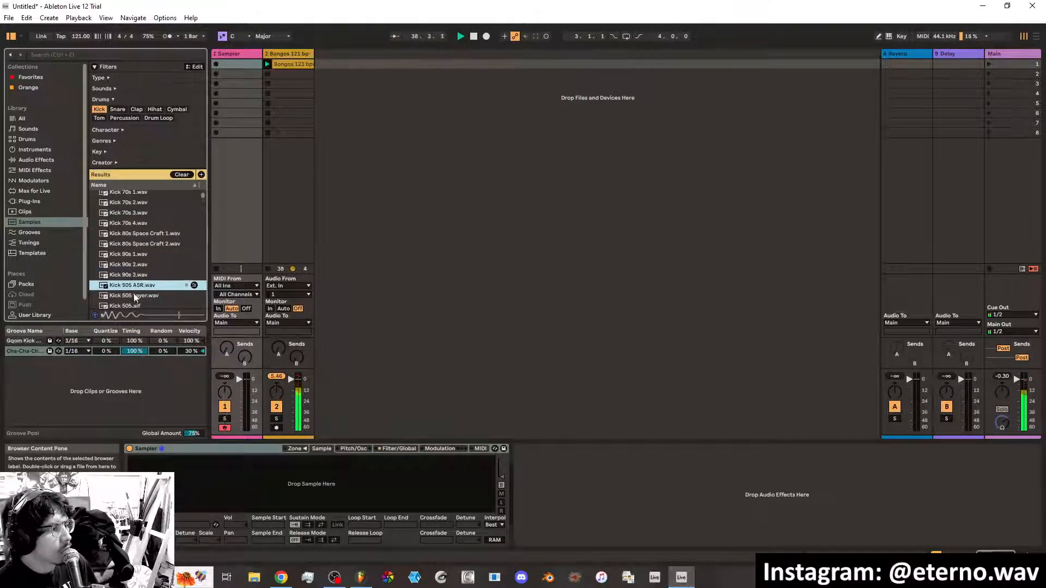
left_click_drag(130, 289, 221, 486)
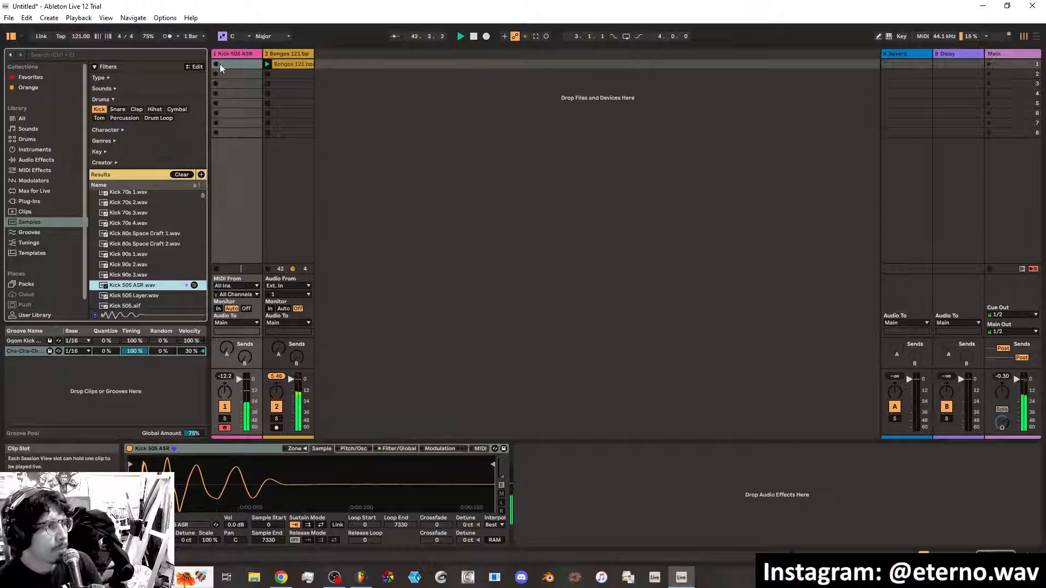
Record a two-bar kick pattern in the kick track's first clip slot to the metronome and let the clip loop
left_click(168, 37)
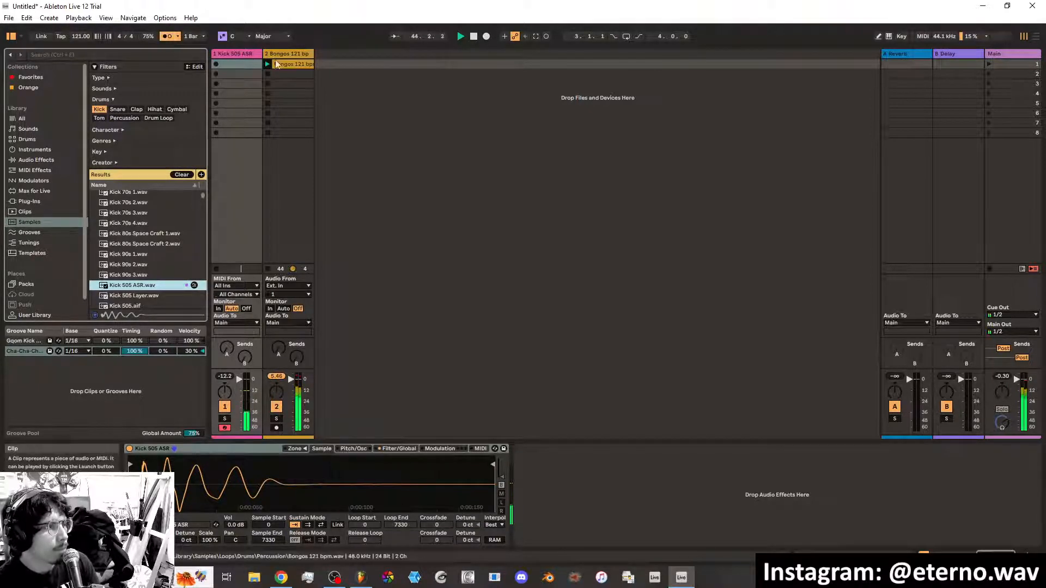
left_click(217, 64)
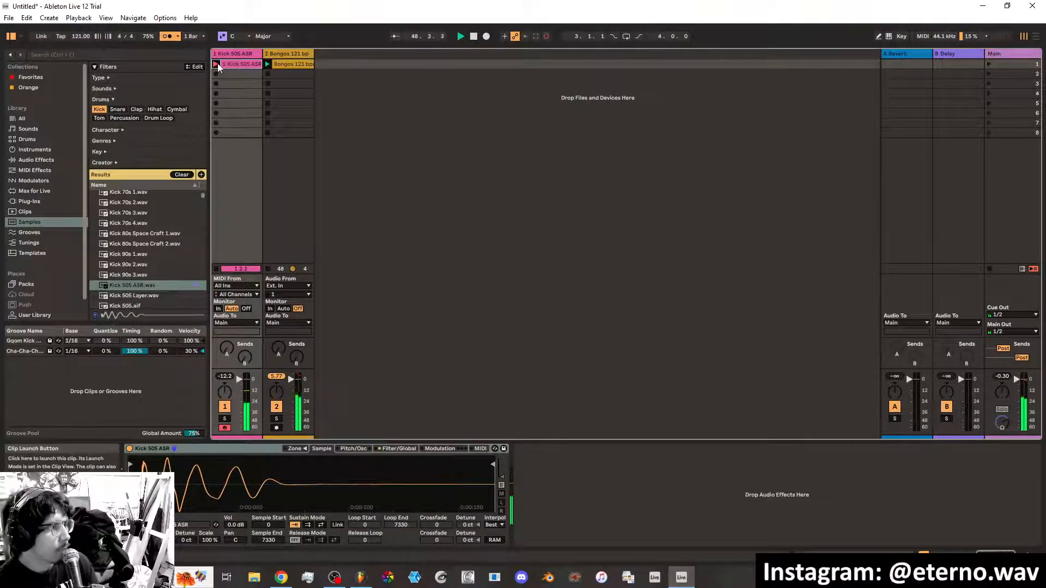
left_click(217, 65)
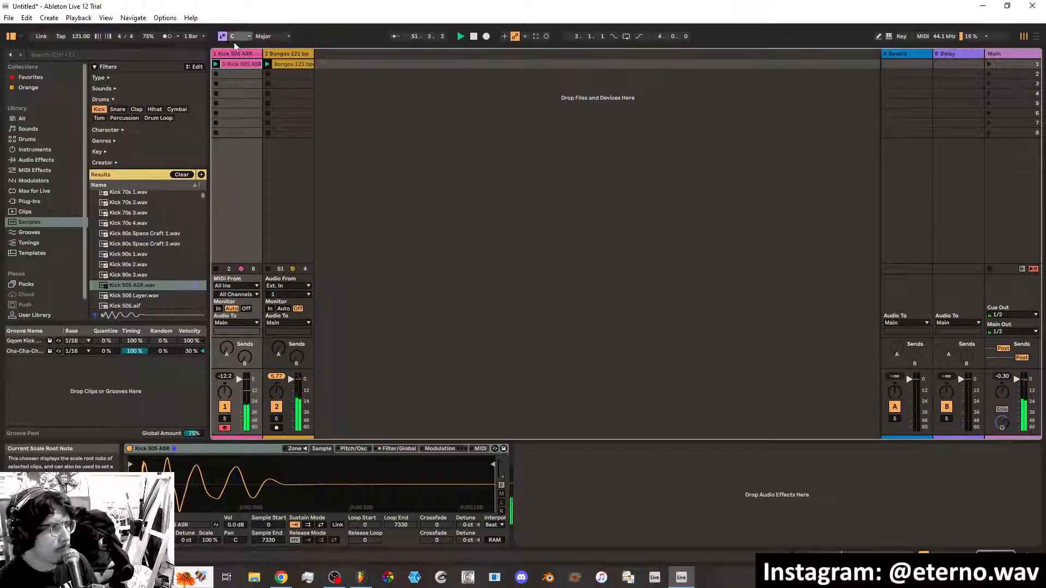
Open the recorded kick clip's notes and quantize them to a 1/4 grid with the Quantize transformation
left_click(851, 555)
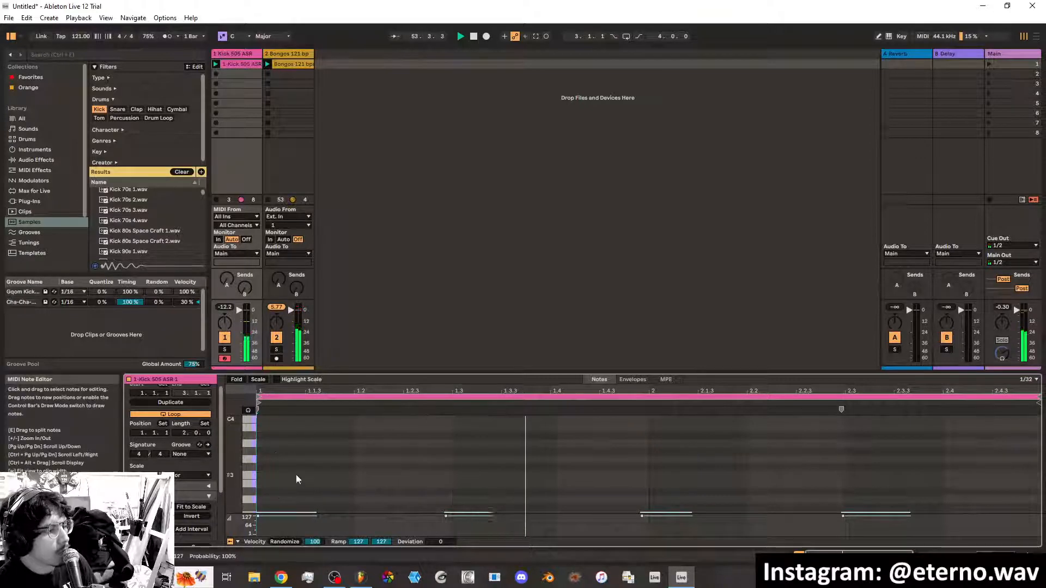
scroll(296, 476, "down", 2)
scroll(188, 492, "down", 3)
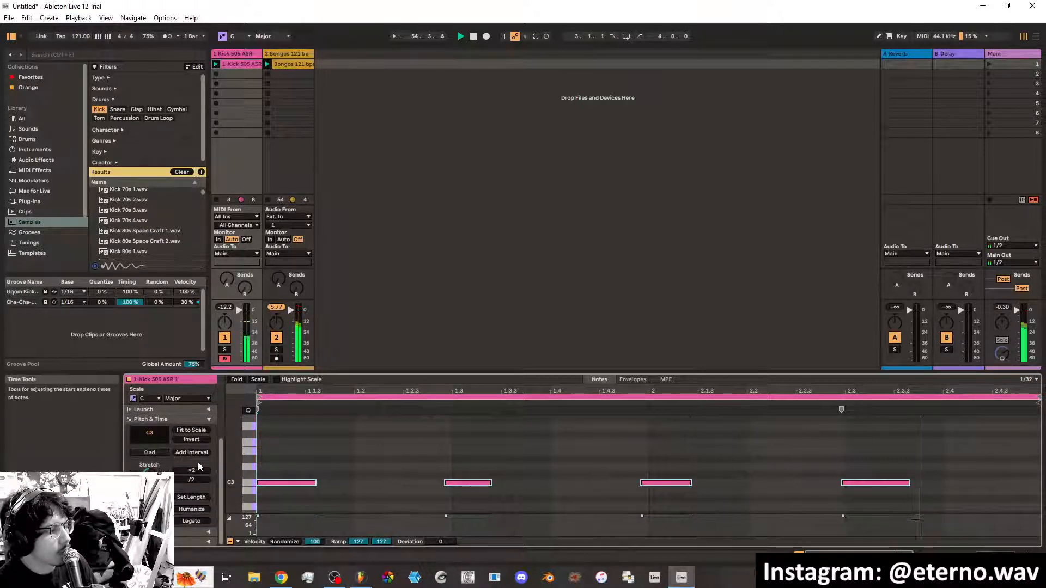
scroll(201, 531, "down", 3)
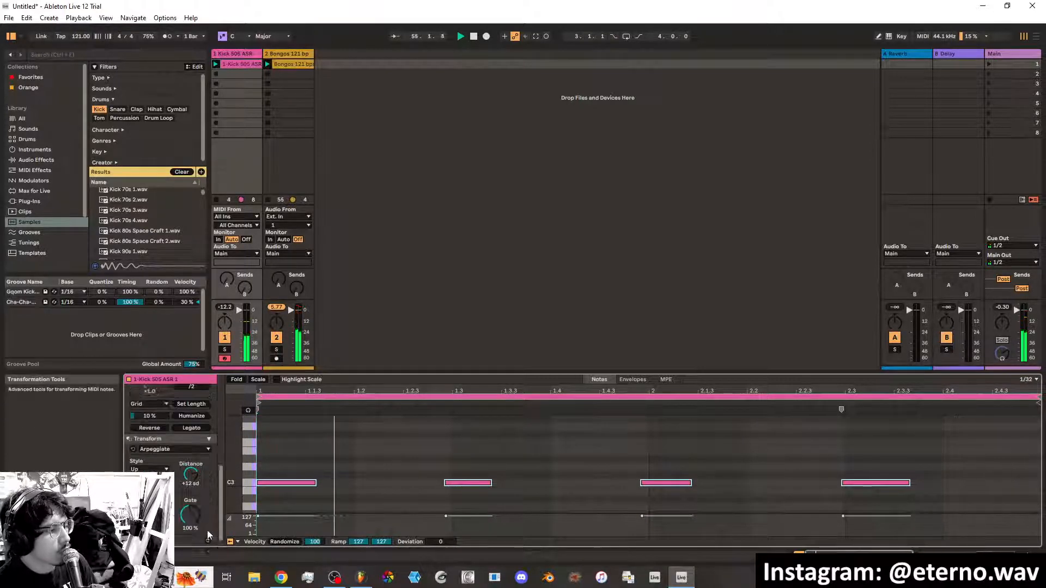
left_click(173, 439)
left_click(190, 488)
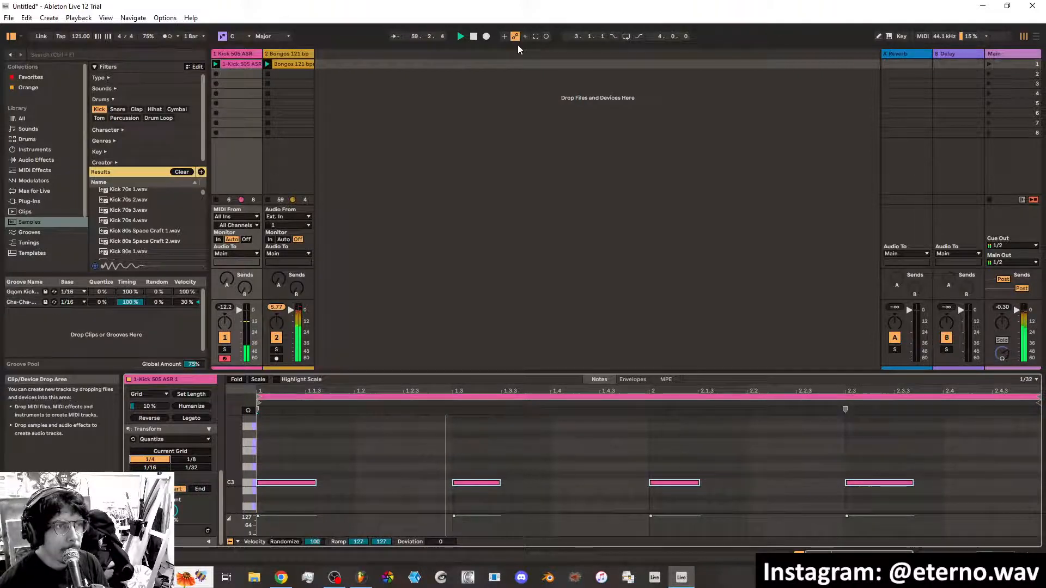
Stop playback and view the File Manager's overview of the Live Set, Project and User Library, closing it again
left_click(473, 37)
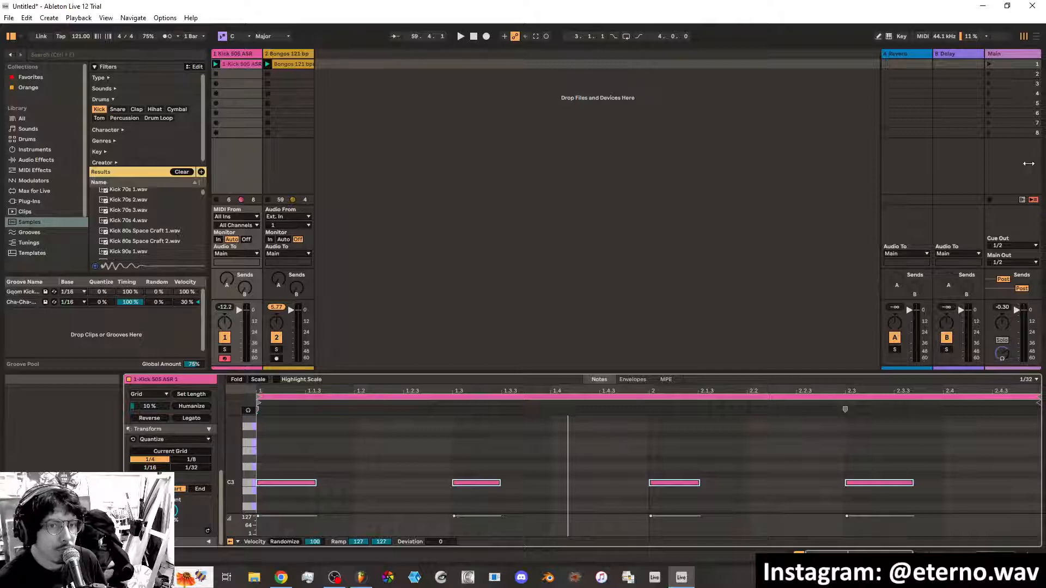
left_click_drag(1028, 164, 897, 167)
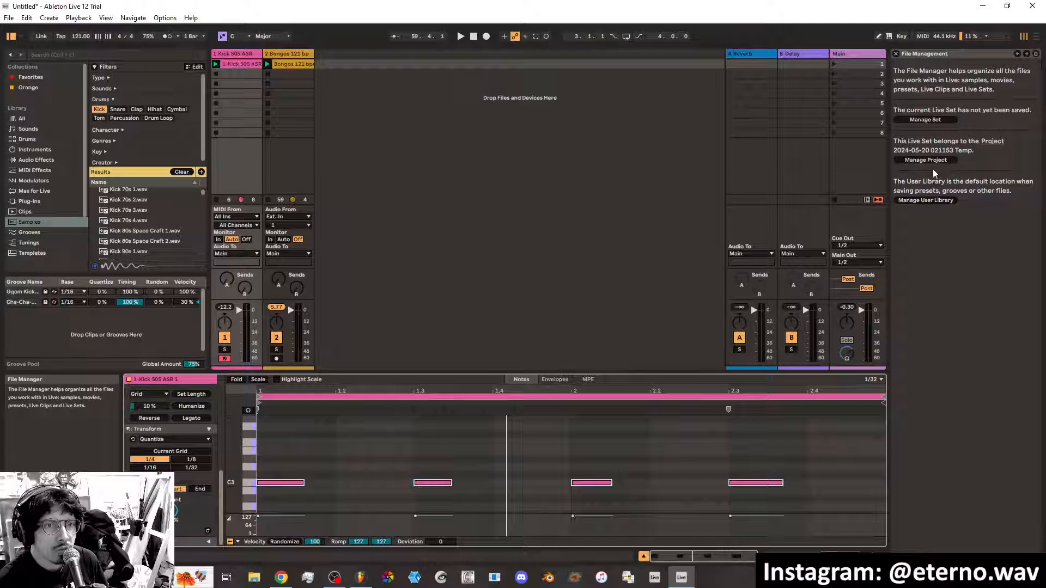
left_click(895, 53)
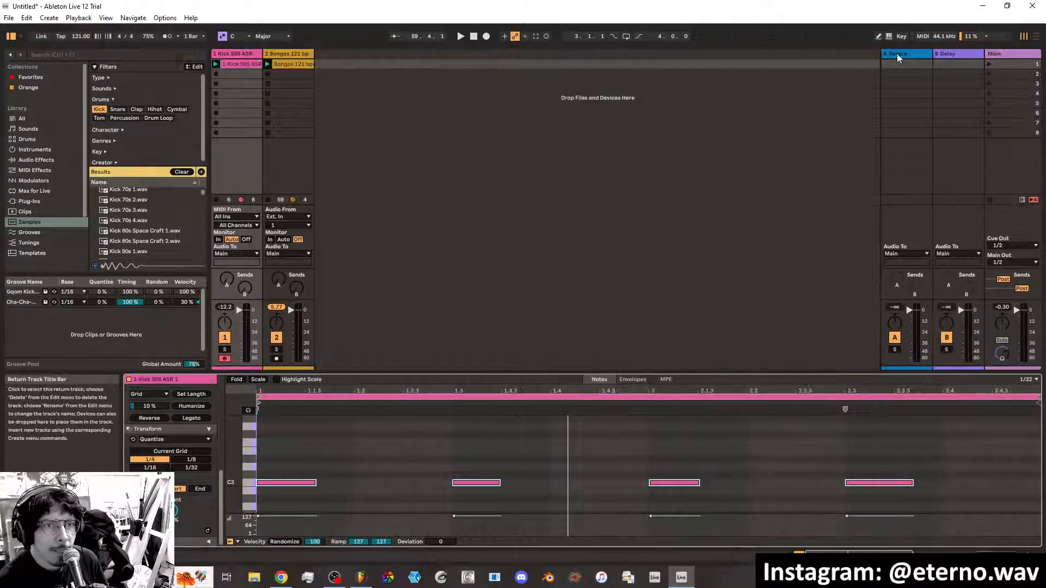
left_click_drag(1042, 99, 867, 97)
left_click(959, 56)
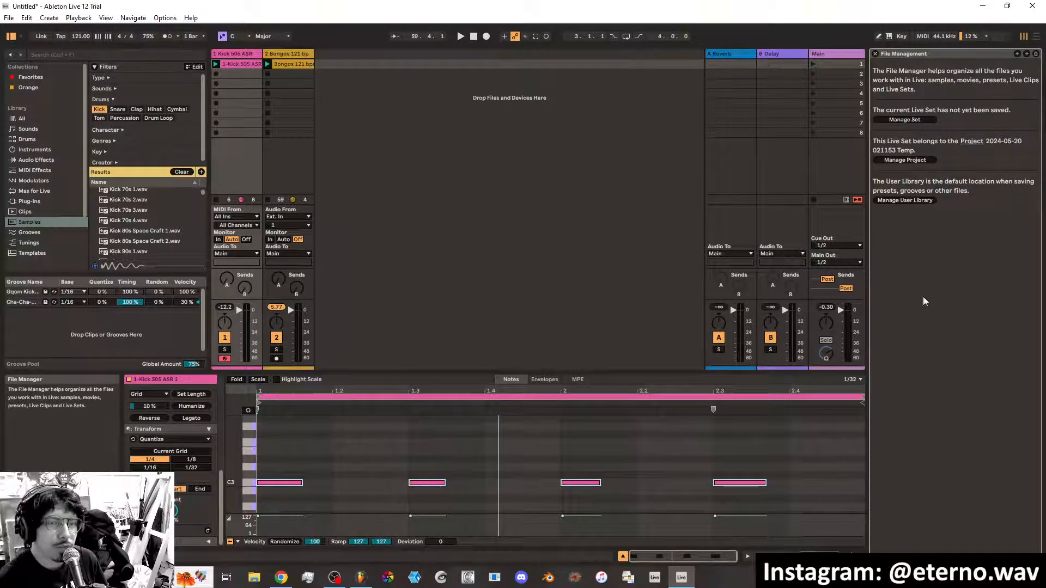
left_click(875, 53)
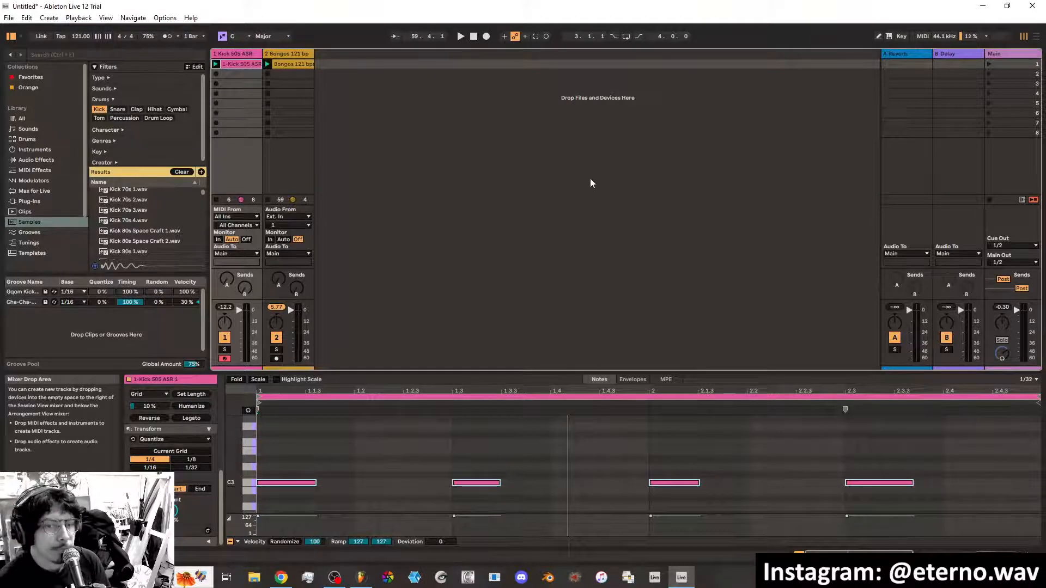
Start playback, show the kick track's Sampler alongside the clip notes and raise the sample volume to 8.6 dB
left_click(458, 37)
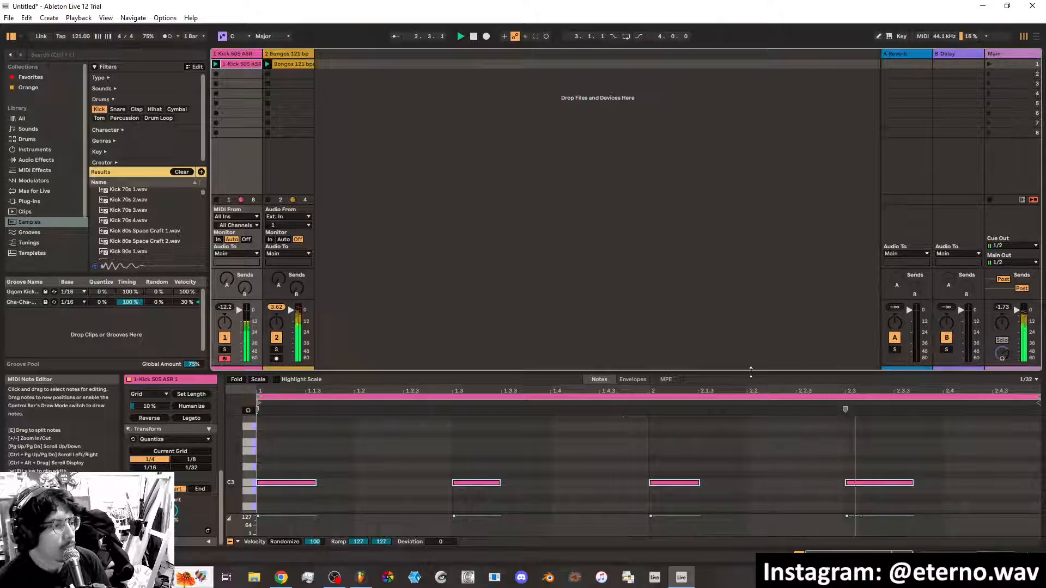
left_click(872, 557)
left_click(924, 556)
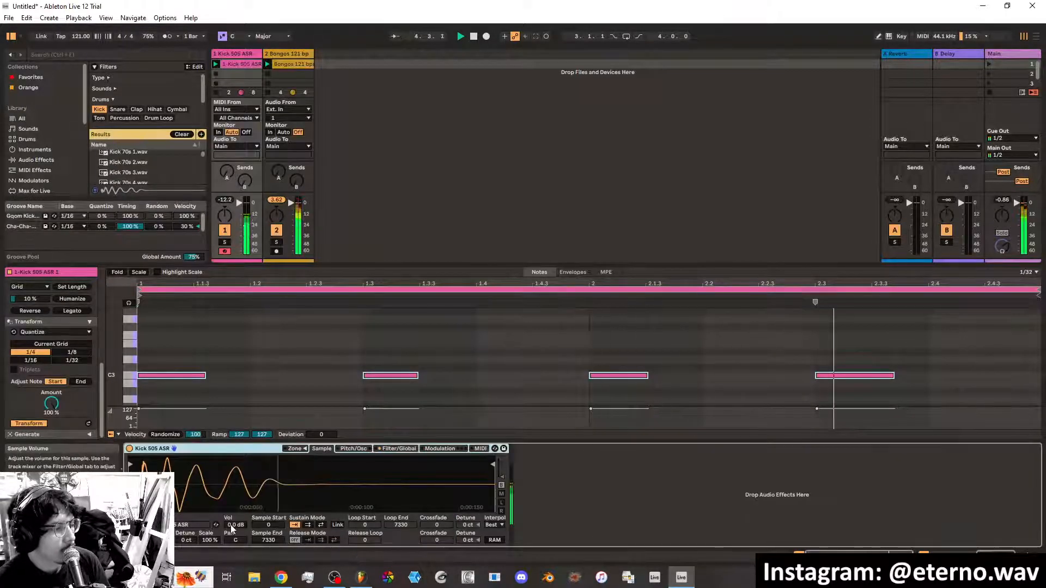
left_click_drag(232, 526, 232, 527)
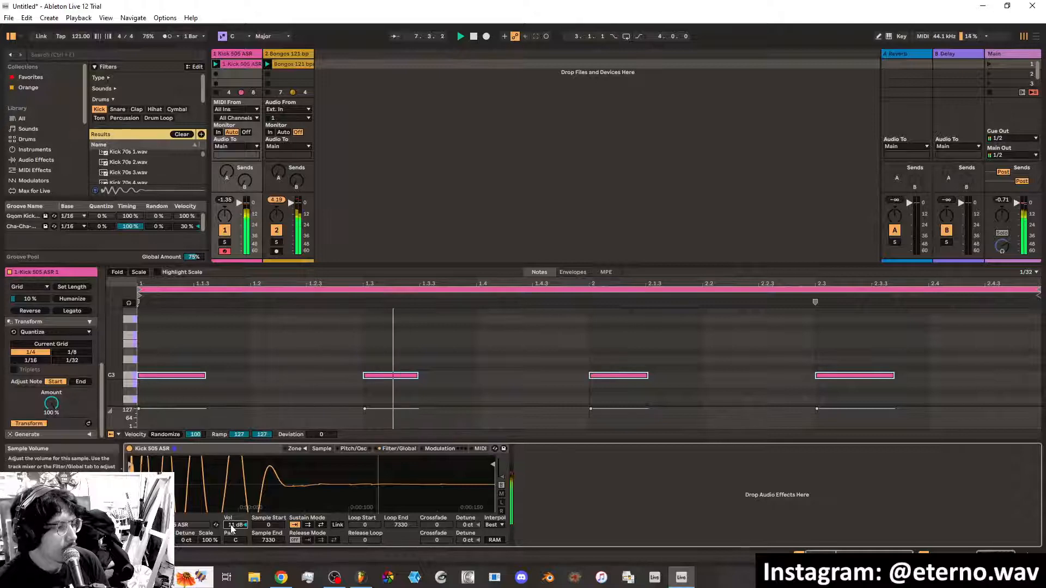
left_click_drag(232, 527, 232, 534)
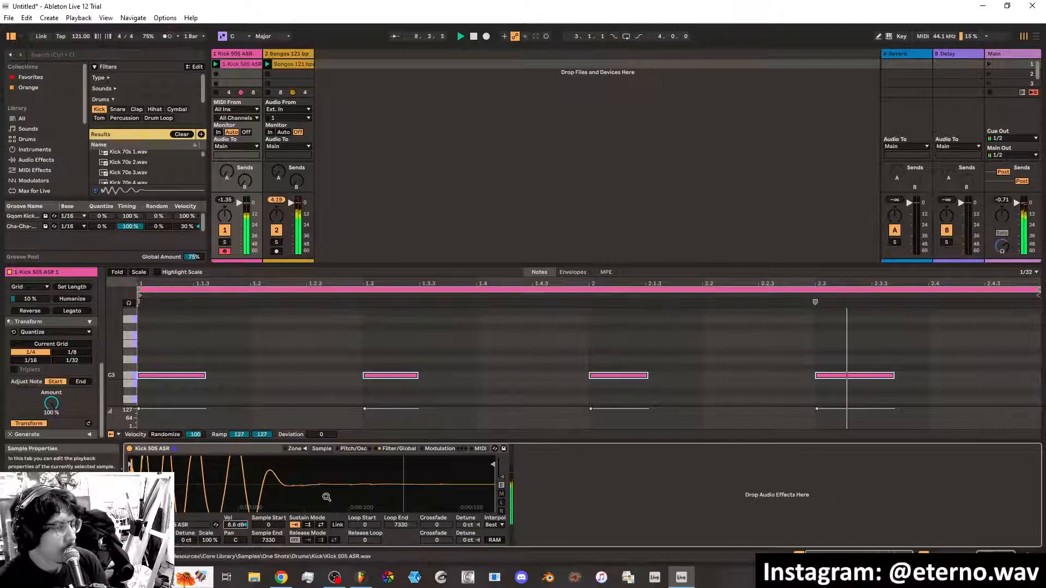
Open the bongo clip's sample settings and set the Groove Pool's global amount to 67%
left_click(292, 65)
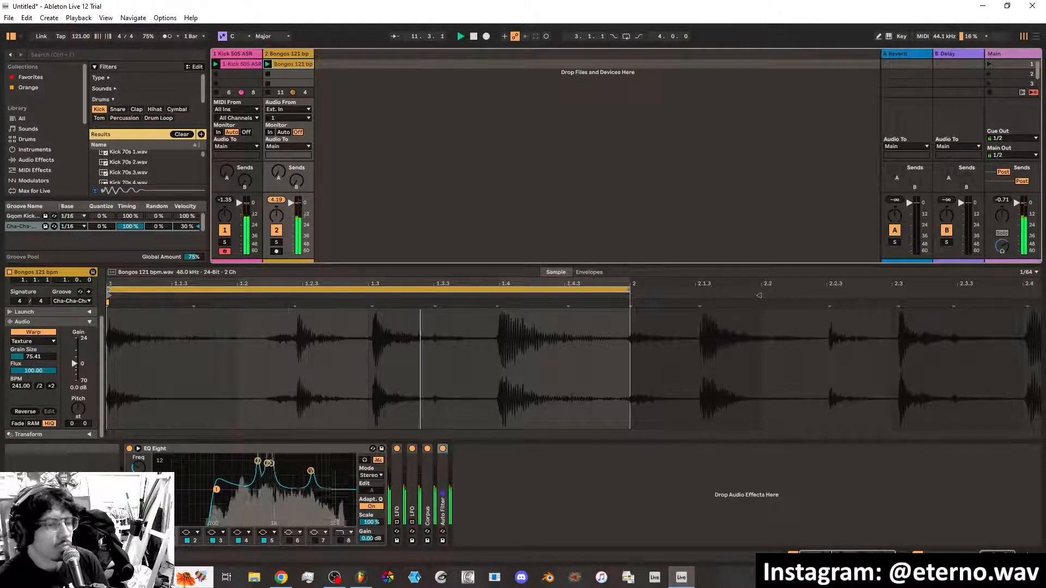
left_click_drag(857, 554, 857, 552)
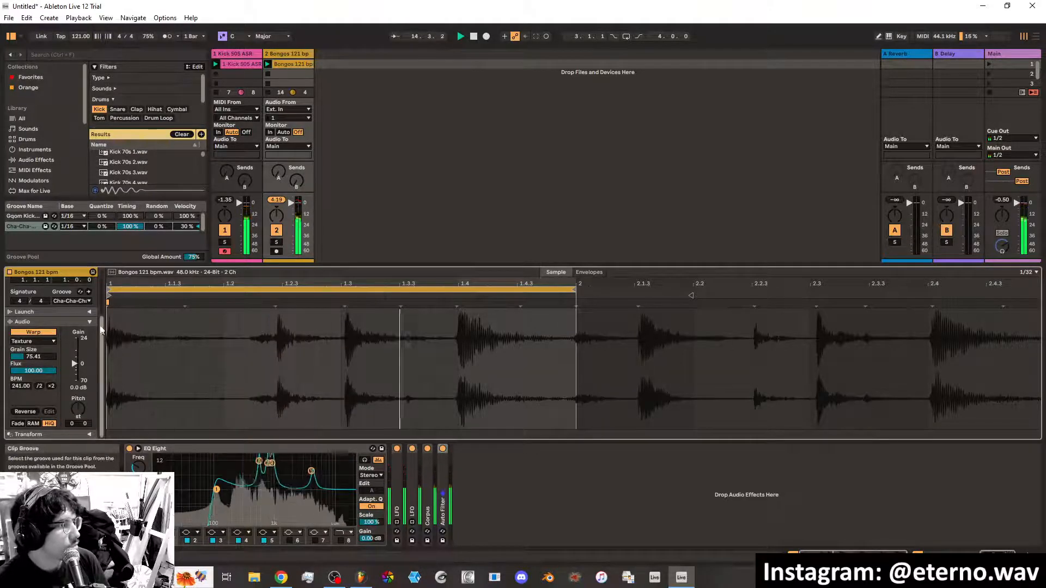
scroll(103, 312, "up", 1)
left_click_drag(102, 312, 103, 299)
left_click_drag(195, 257, 194, 254)
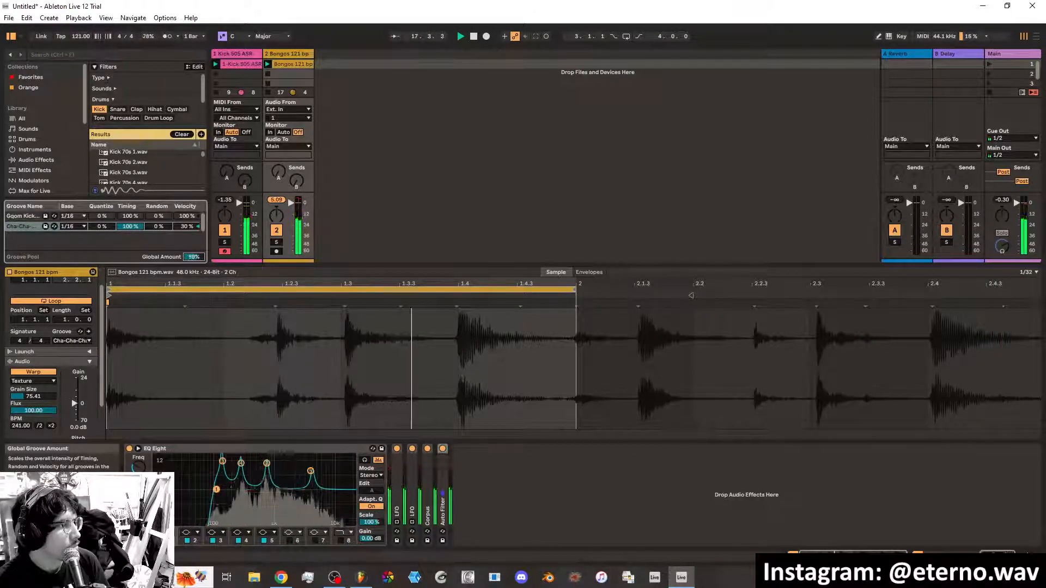
mouse_move(194, 257)
left_mouse_down()
mouse_move(195, 267)
mouse_move(194, 243)
left_mouse_up()
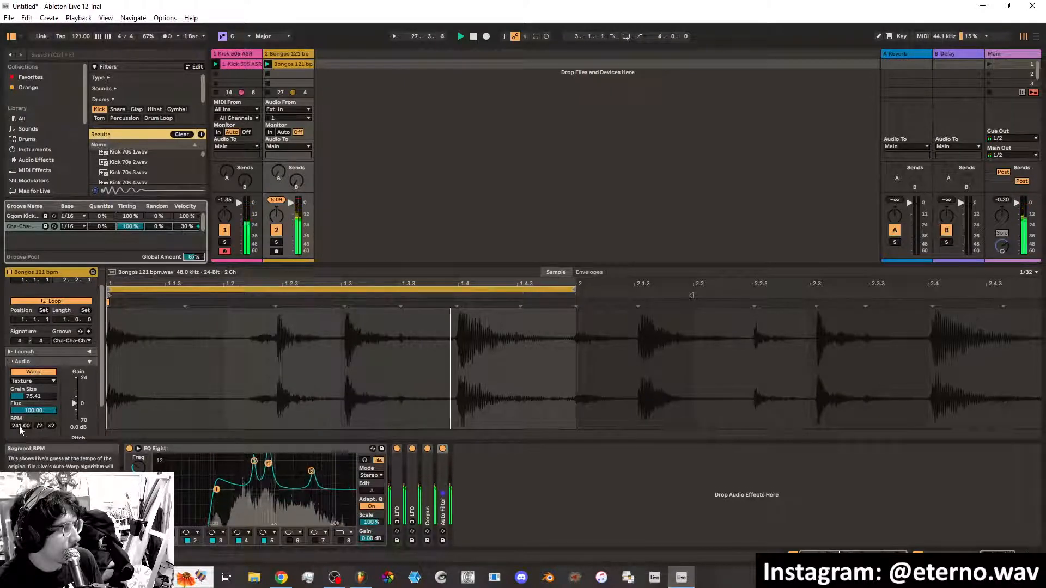
Set the bongo clip's segment BPM to 239 while the loop plays
left_click_drag(19, 427, 18, 428)
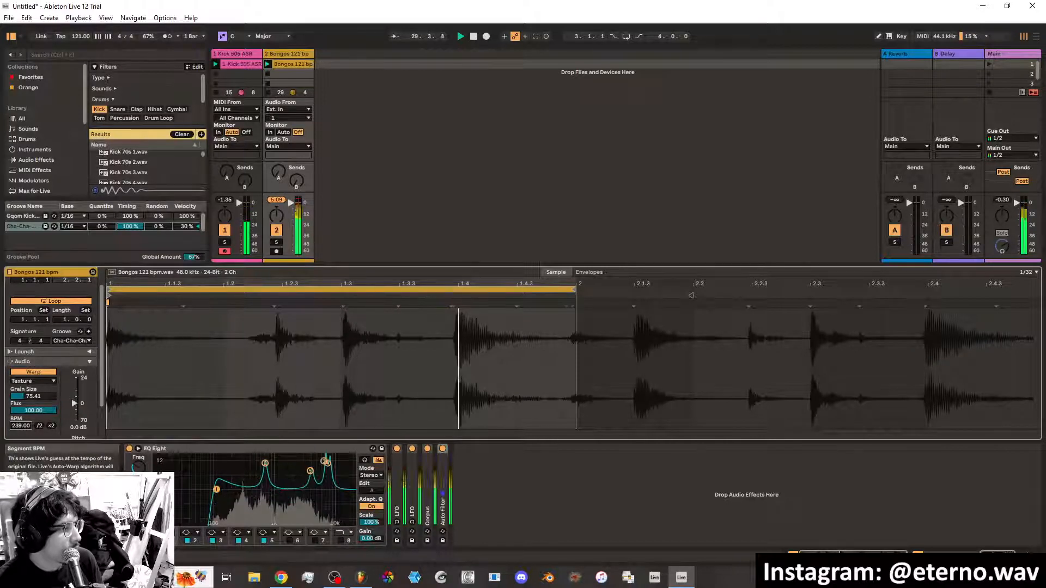
left_click_drag(18, 429, 18, 431)
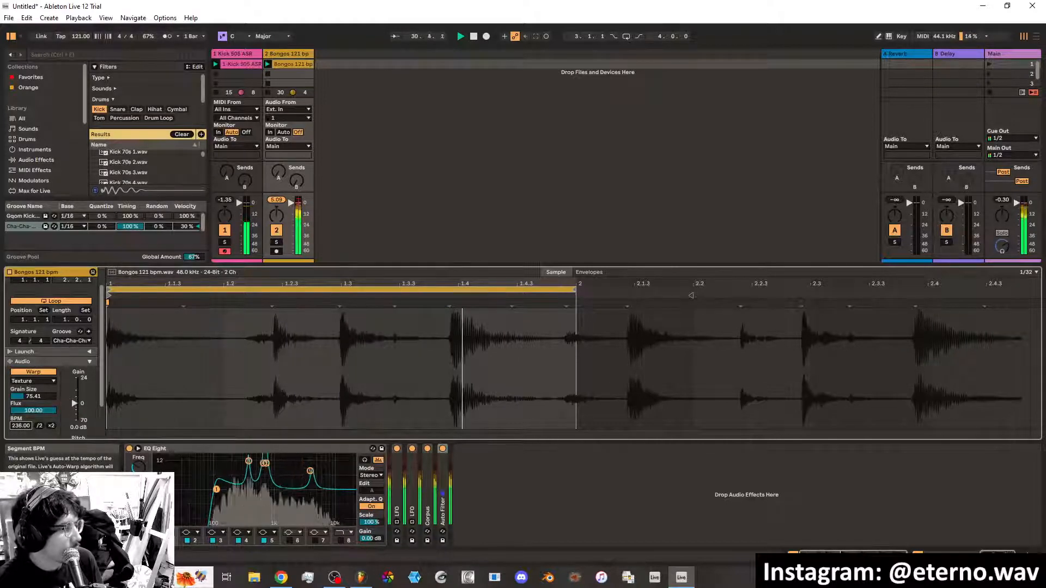
left_click_drag(20, 428, 20, 425)
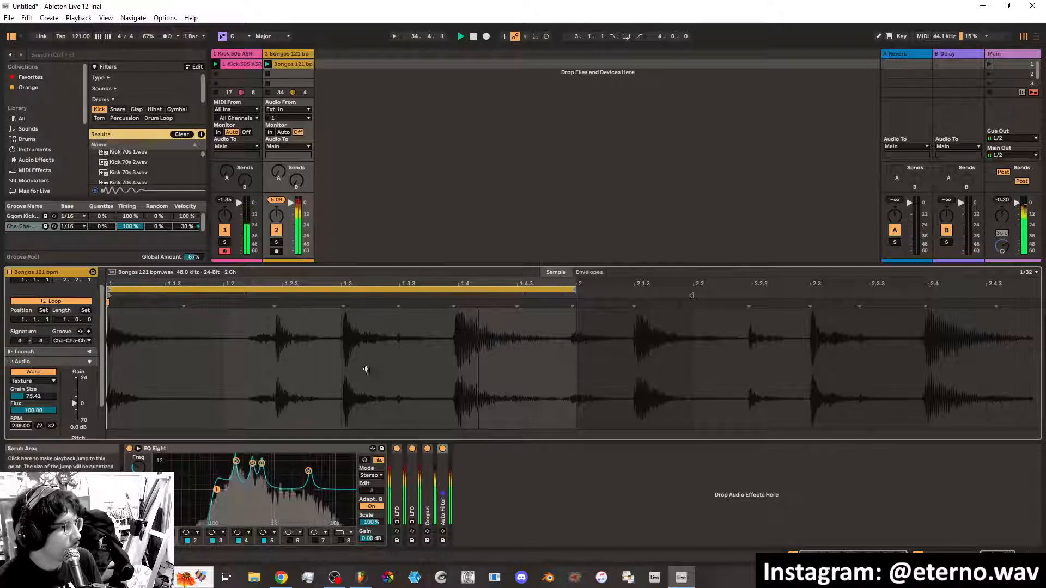
Add a Grain Delay audio effect after Auto Filter at the end of the bongo track's device chain
left_click(464, 490)
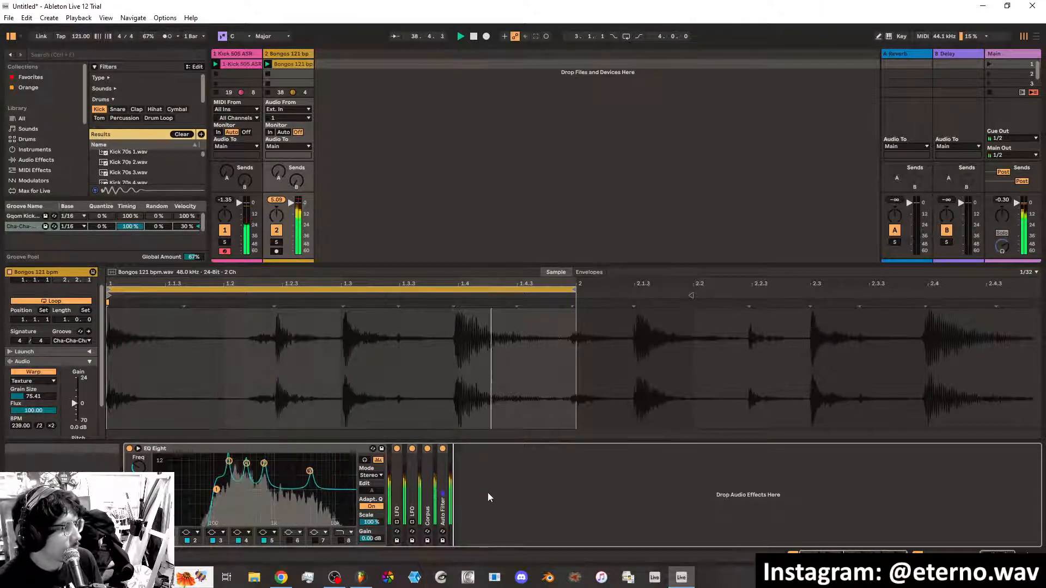
left_click(48, 159)
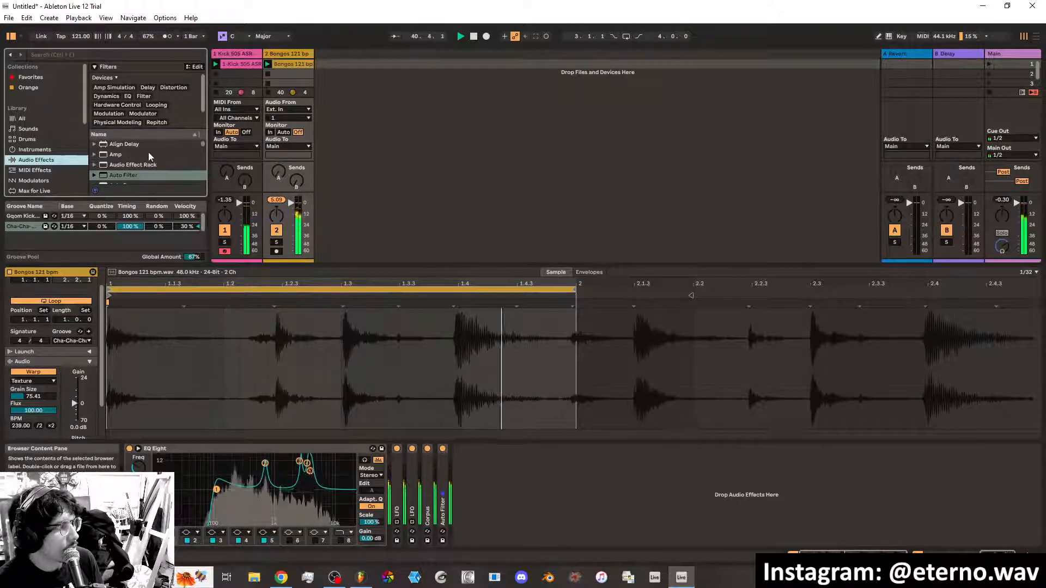
scroll(148, 152, "down", 3)
scroll(148, 152, "down", 5)
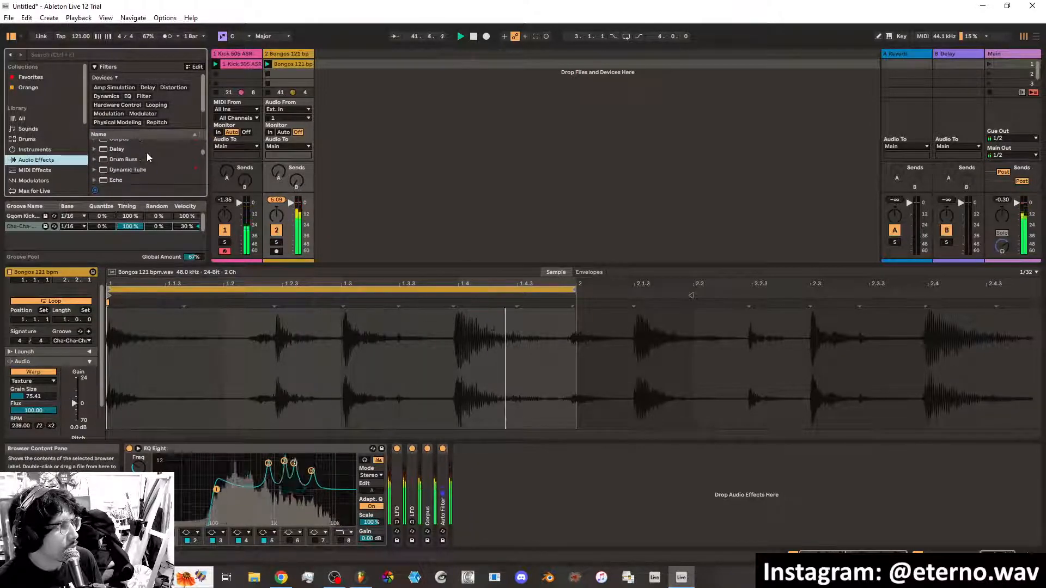
scroll(139, 160, "down", 3)
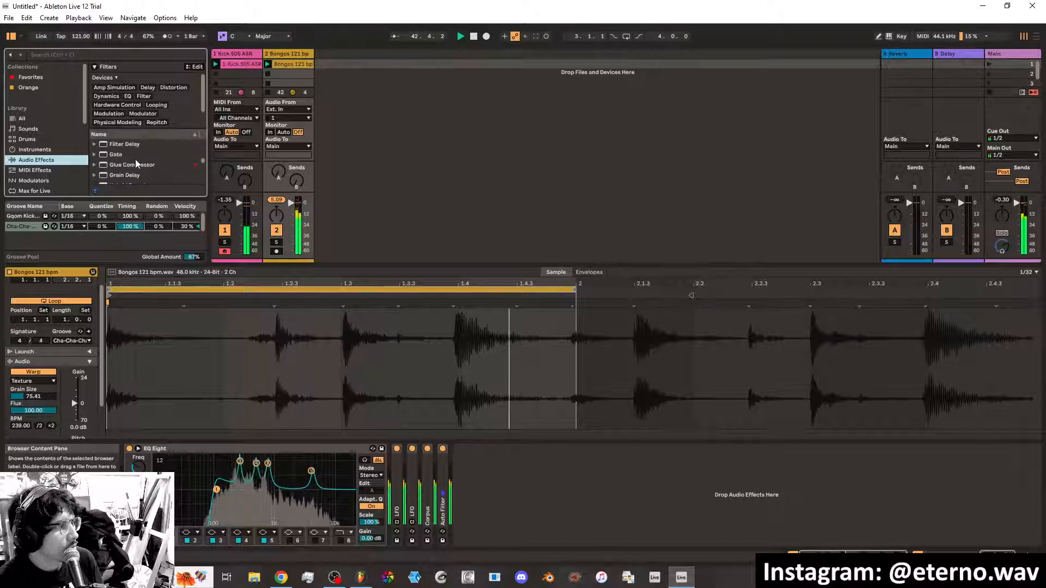
left_click_drag(130, 176, 455, 472)
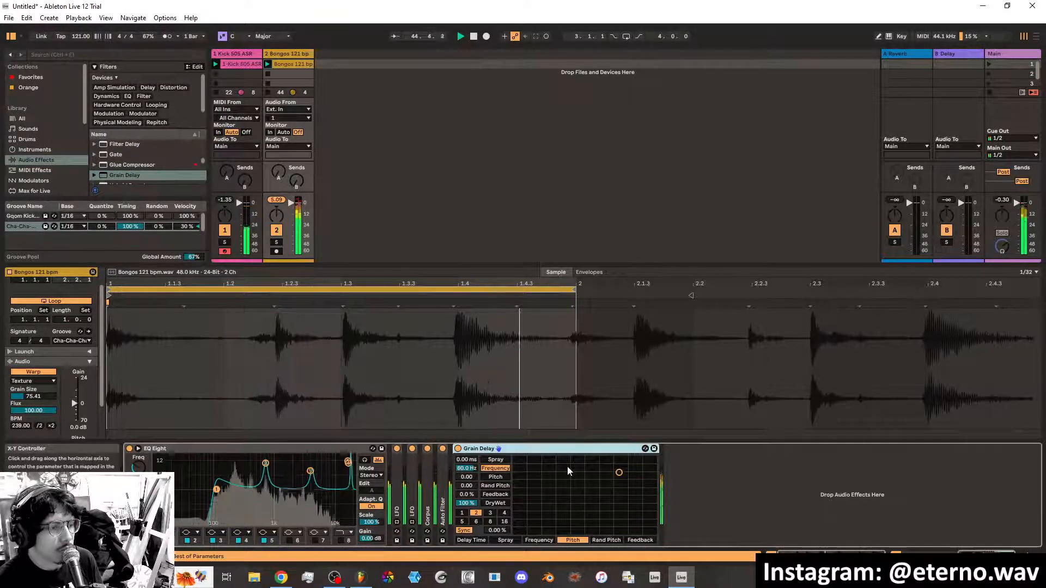
Set Grain Delay's pitch to about -26.3 and its frequency to 150 Hz, trying both parameters on the X-Y controller's horizontal axis
left_click_drag(620, 478, 552, 483)
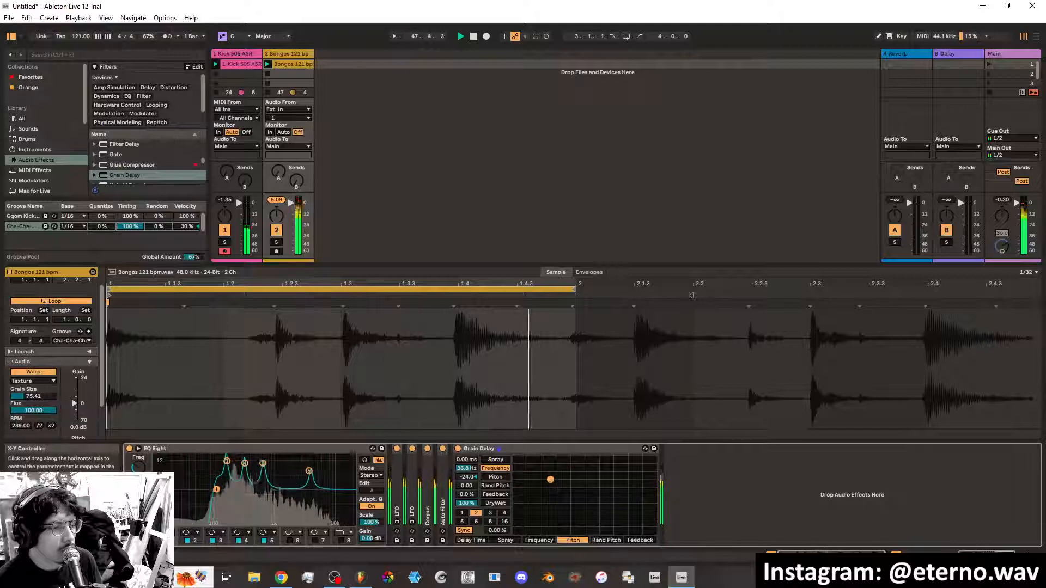
left_click_drag(552, 480, 599, 480)
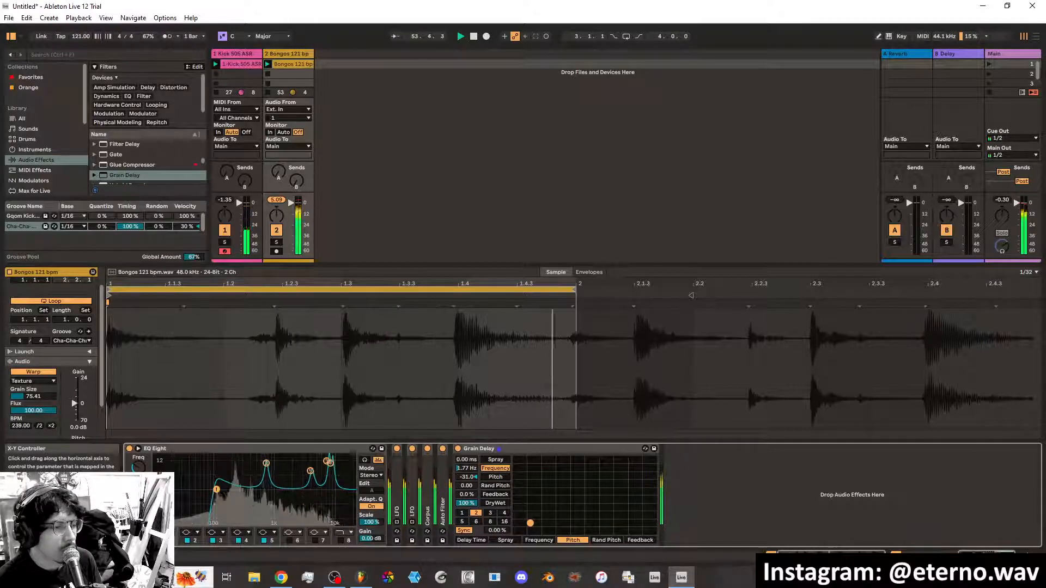
left_click_drag(530, 519, 522, 460)
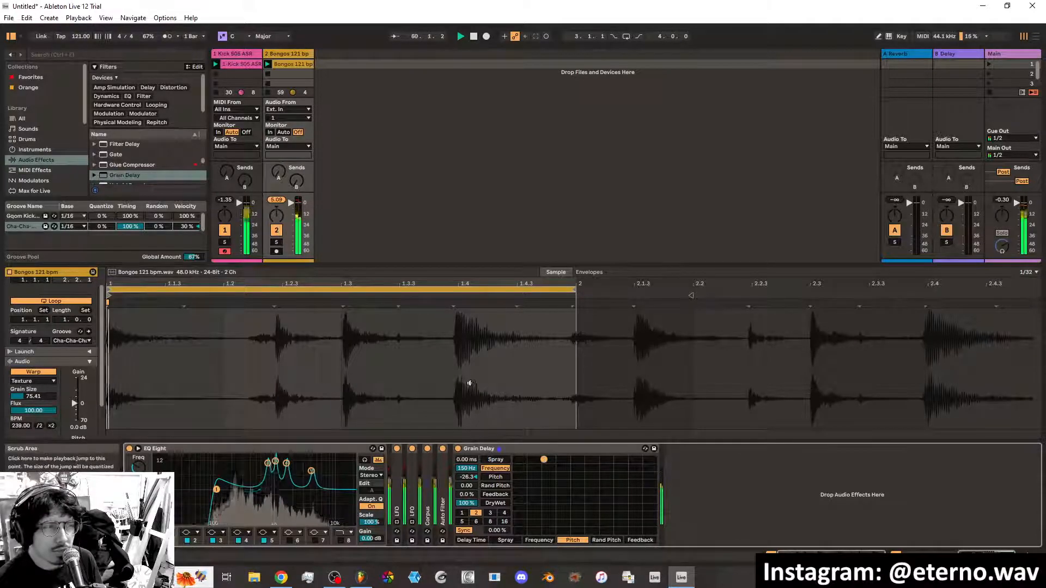
left_click(539, 540)
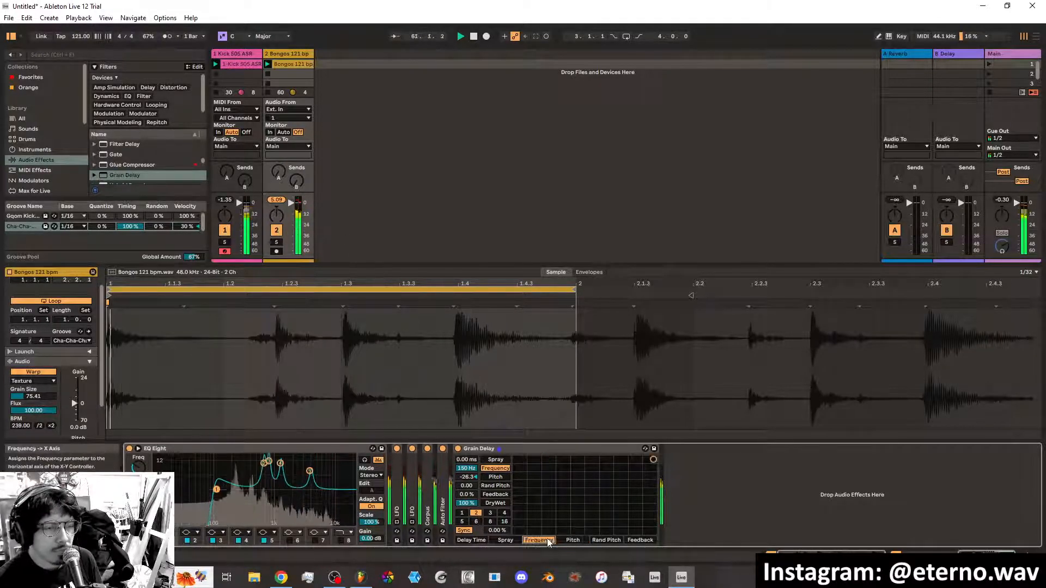
left_click_drag(650, 468, 590, 466)
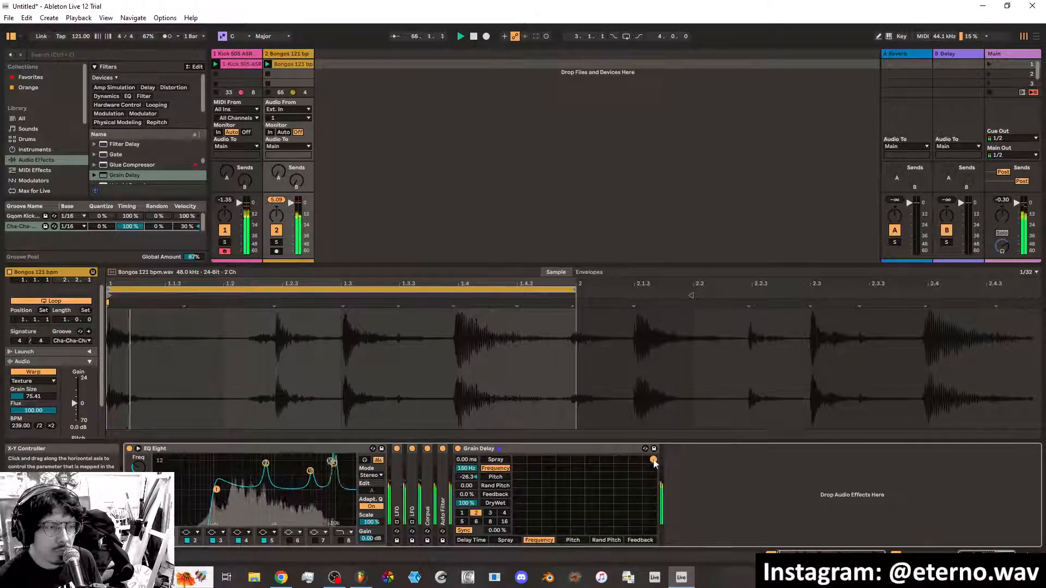
Try random pitch on Grain Delay's X-Y controller, then map feedback horizontally and set feedback to 80% and frequency to 1.84 Hz
left_click(606, 540)
left_click_drag(557, 460, 537, 513)
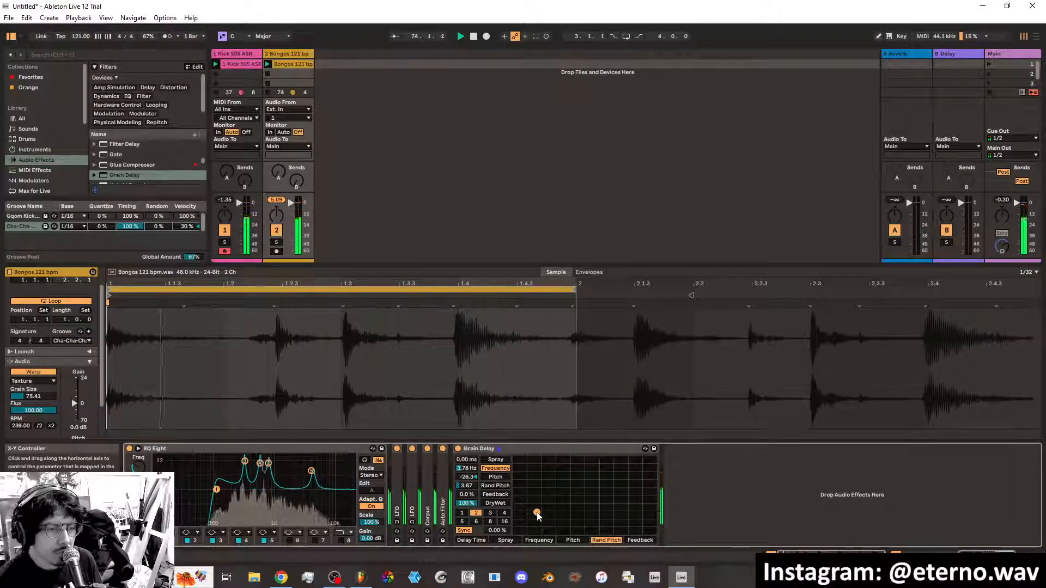
left_click_drag(537, 513, 633, 526)
left_click(638, 542)
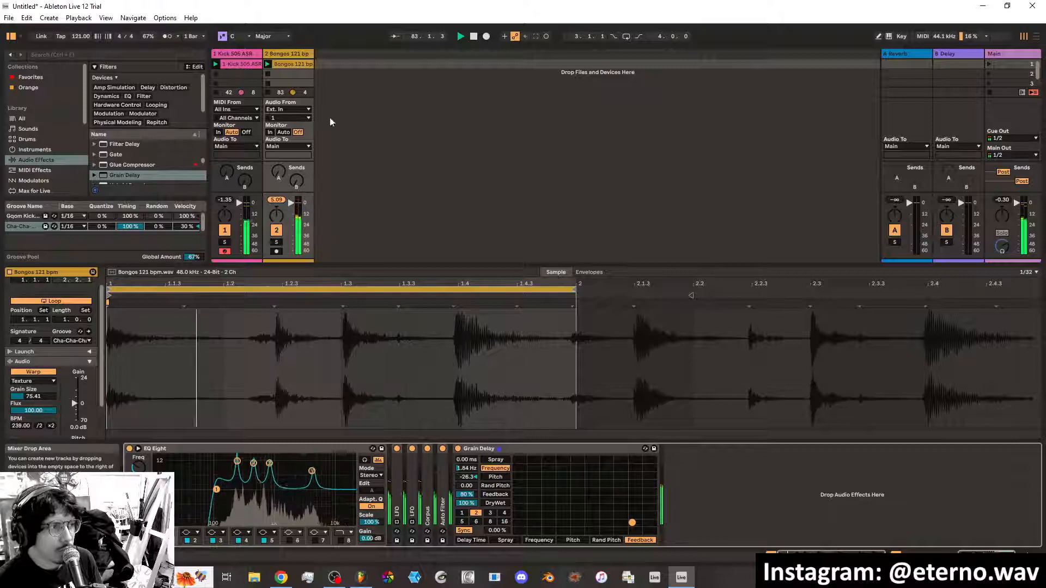
Open the kick clip and copy its four notes one beat later so a kick falls on every beat of both bars
left_click(240, 63)
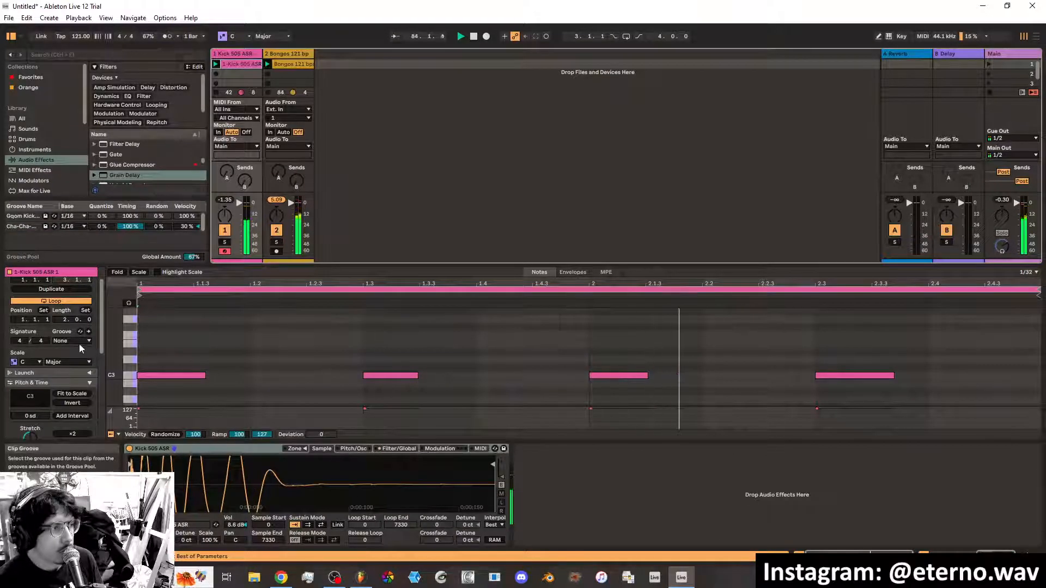
scroll(127, 158, "down", 1)
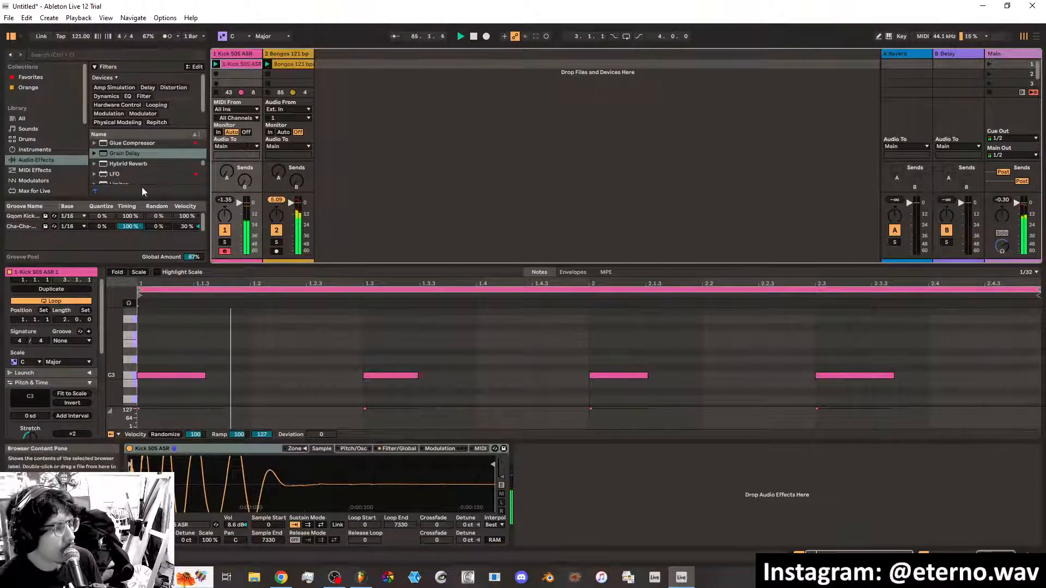
left_click_drag(177, 361, 825, 386)
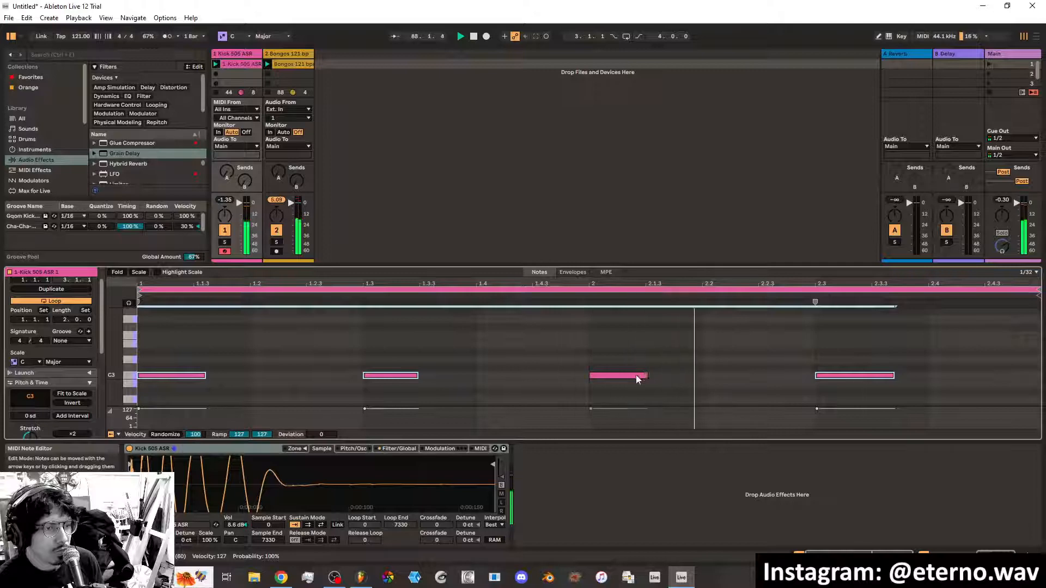
left_click_drag(613, 376, 722, 375)
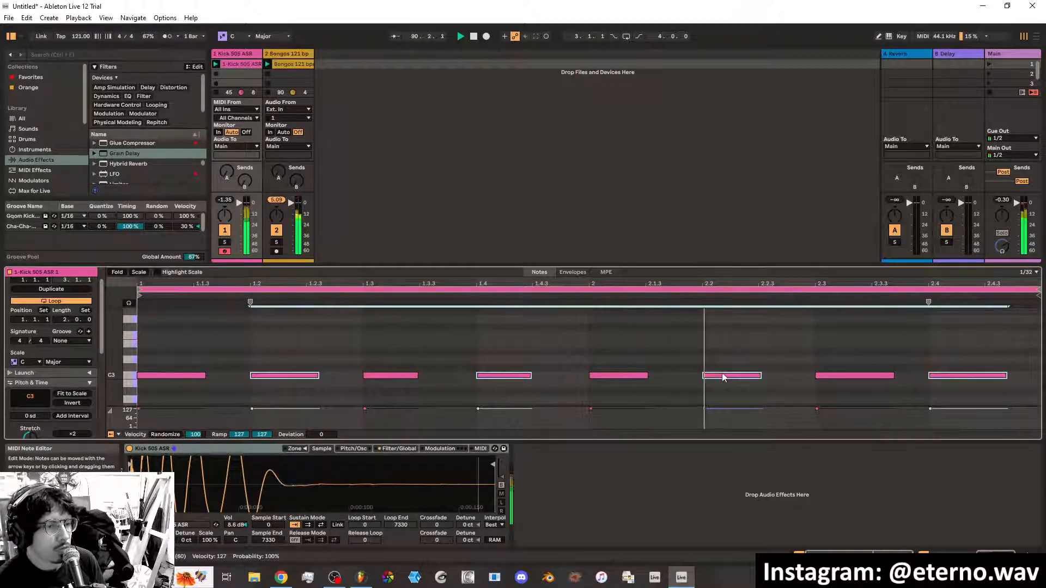
right_click(651, 355)
left_click(611, 347)
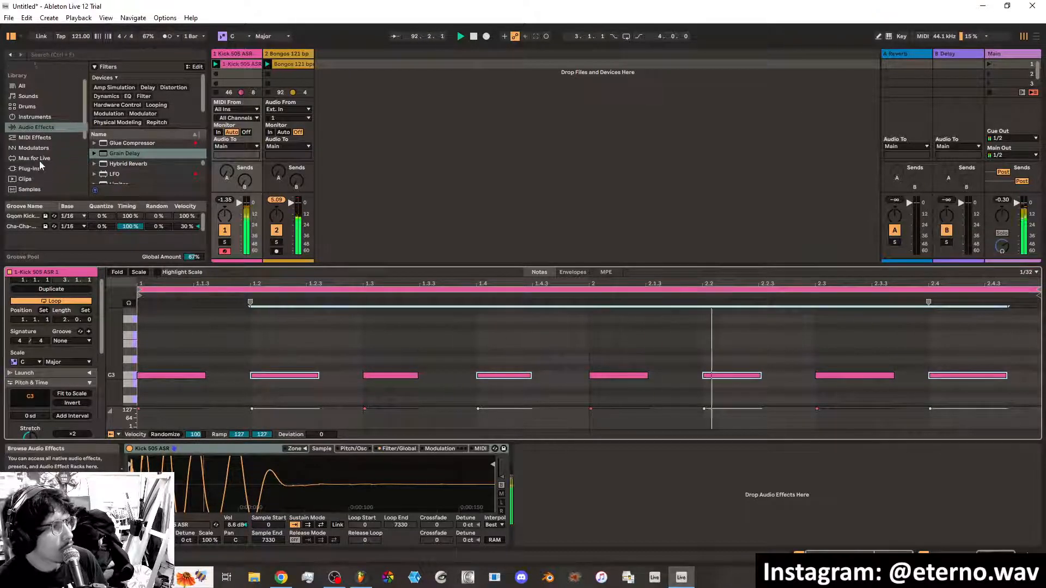
Show the Samples category in the browser and remove the Kick filter so all samples are listed
scroll(40, 161, "down", 3)
scroll(40, 161, "up", 3)
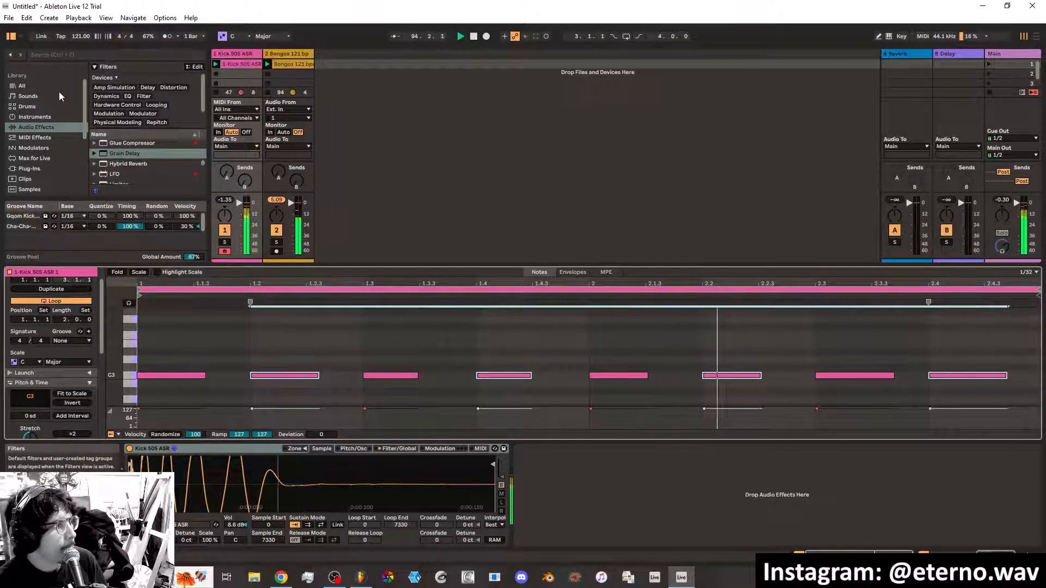
scroll(38, 158, "down", 3)
left_click(30, 156)
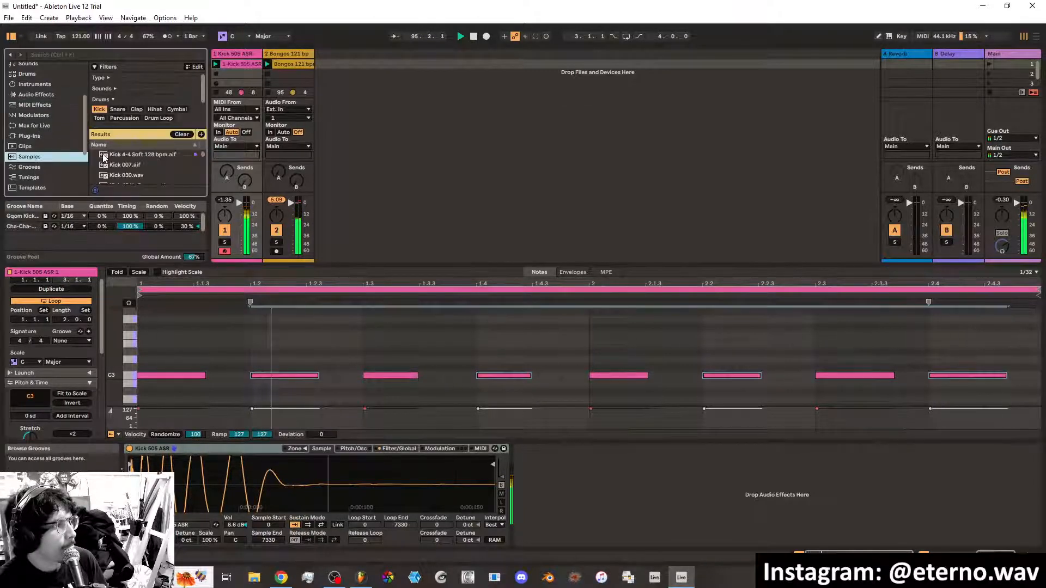
left_click(99, 109)
left_click(110, 100)
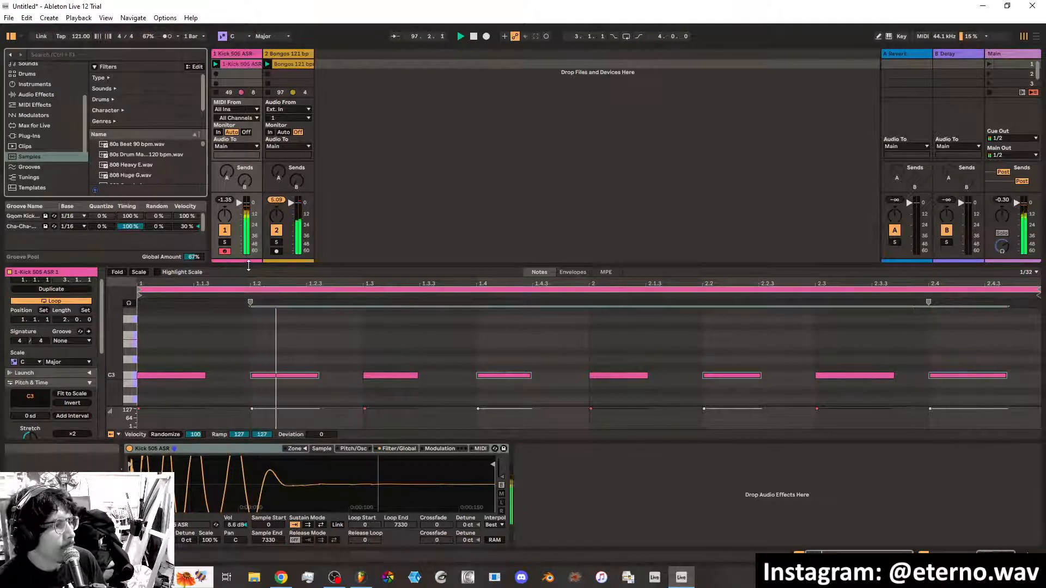
Adjust the height split between the session grid and the clip editor, then hide the mixer and show it again
left_click_drag(248, 266, 249, 322)
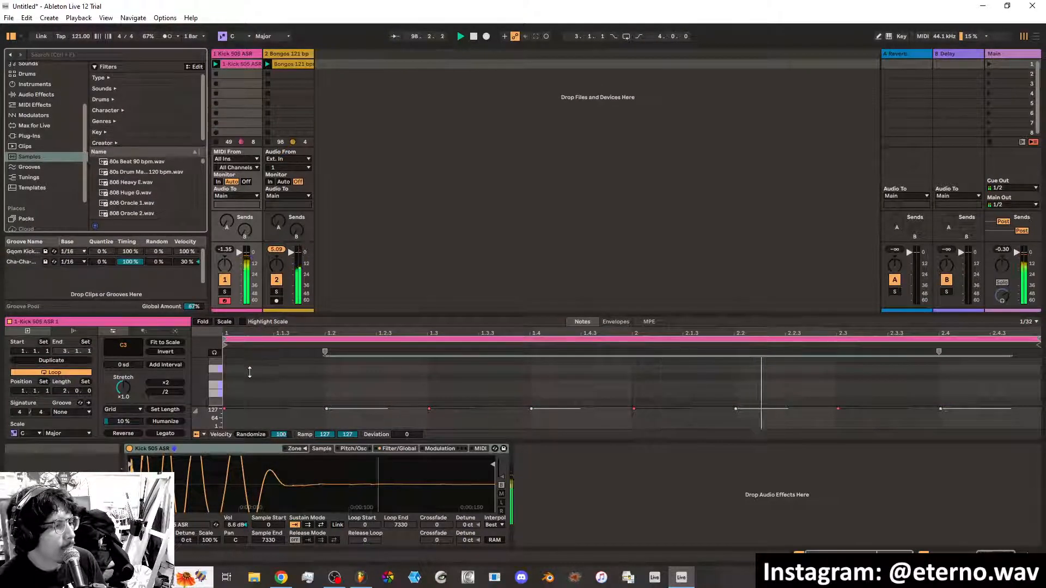
left_click_drag(249, 372, 250, 293)
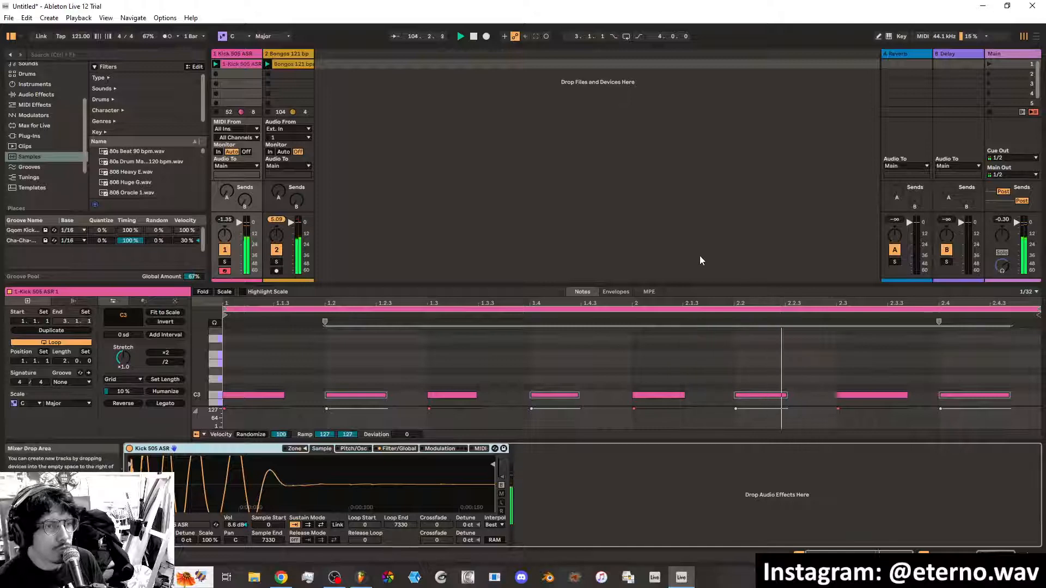
left_click(626, 246)
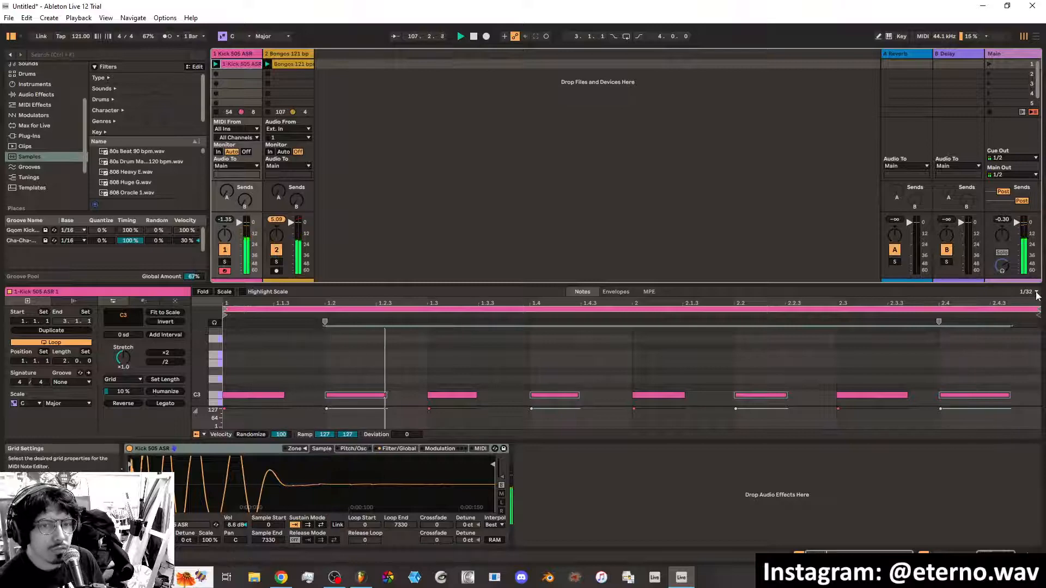
left_click(1027, 557)
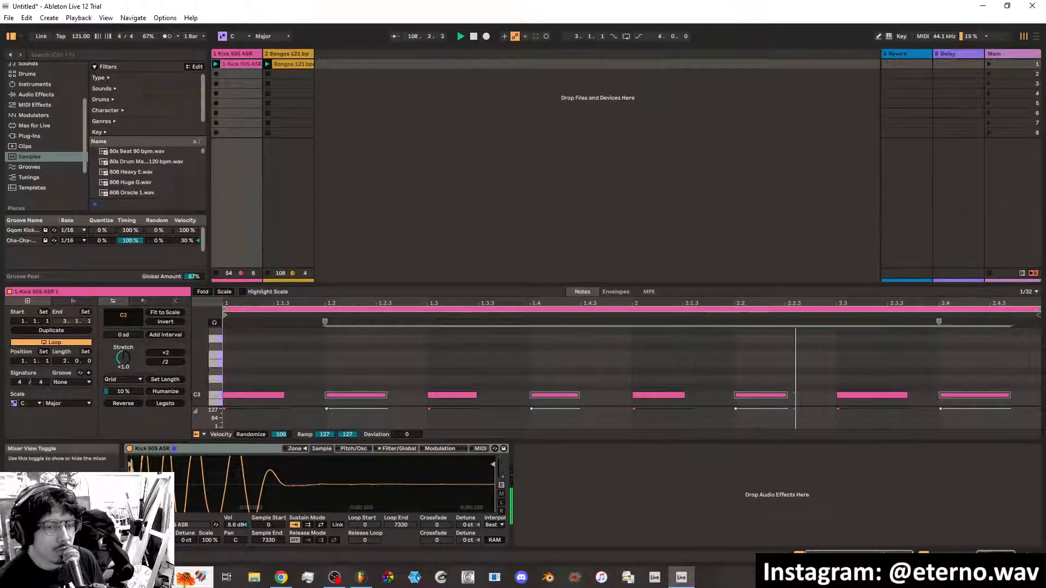
left_click(1027, 558)
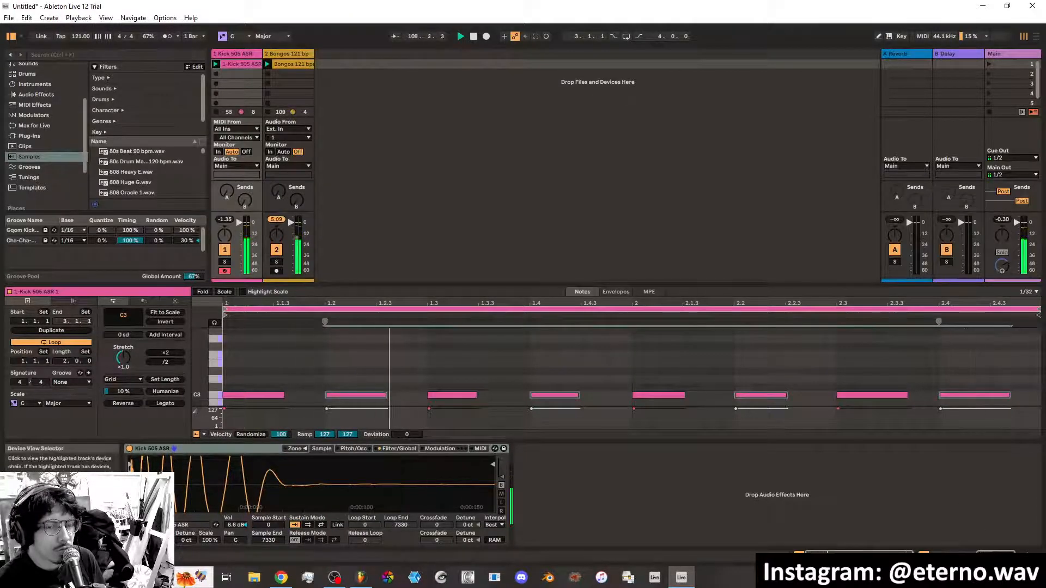
Toggle the device and clip views off and on, leaving the clip editor shown and the device view hidden
left_click(924, 557)
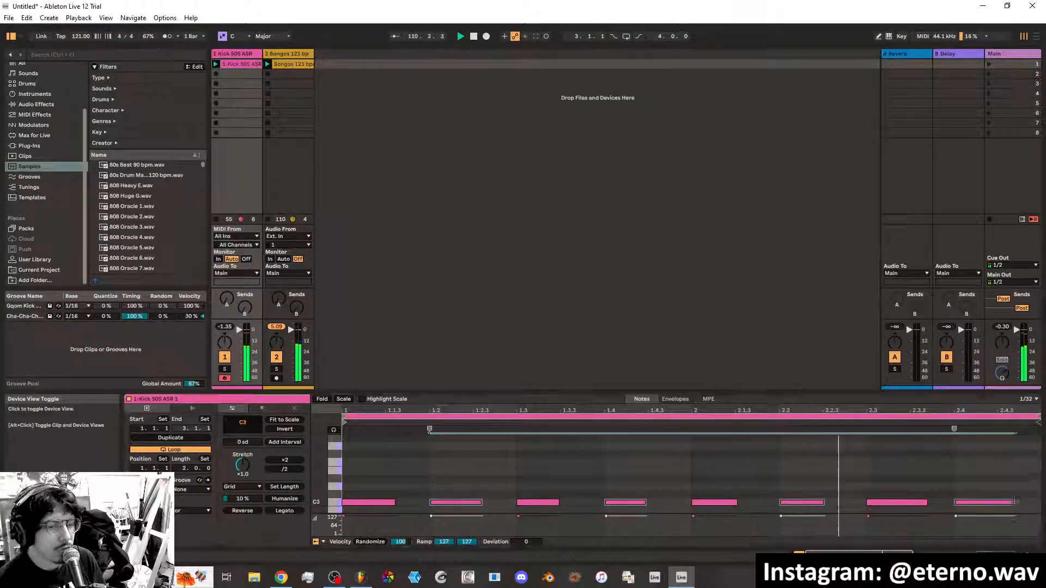
left_click(924, 557)
left_click(799, 554)
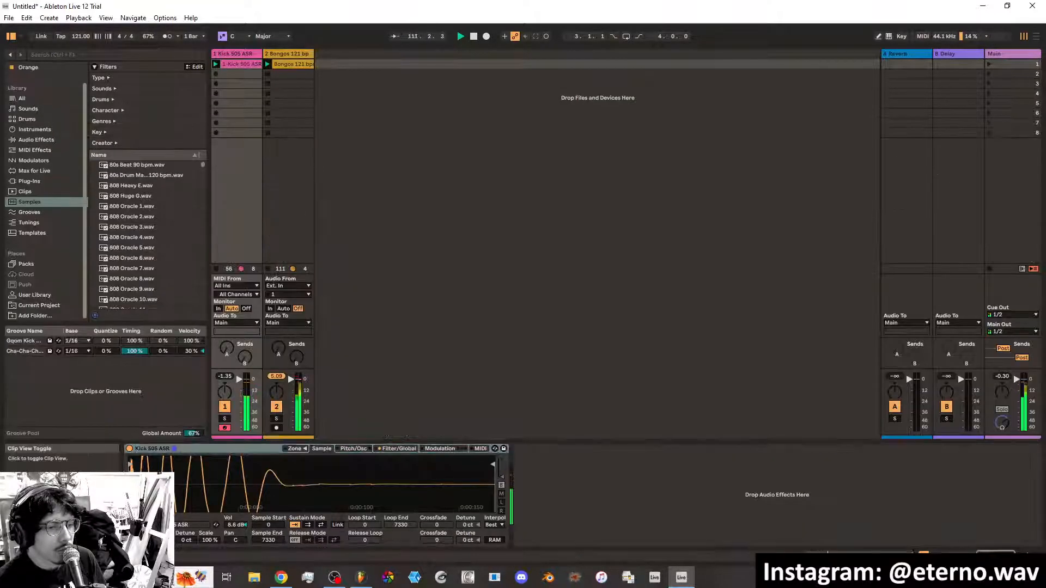
left_click(799, 554)
left_click(924, 557)
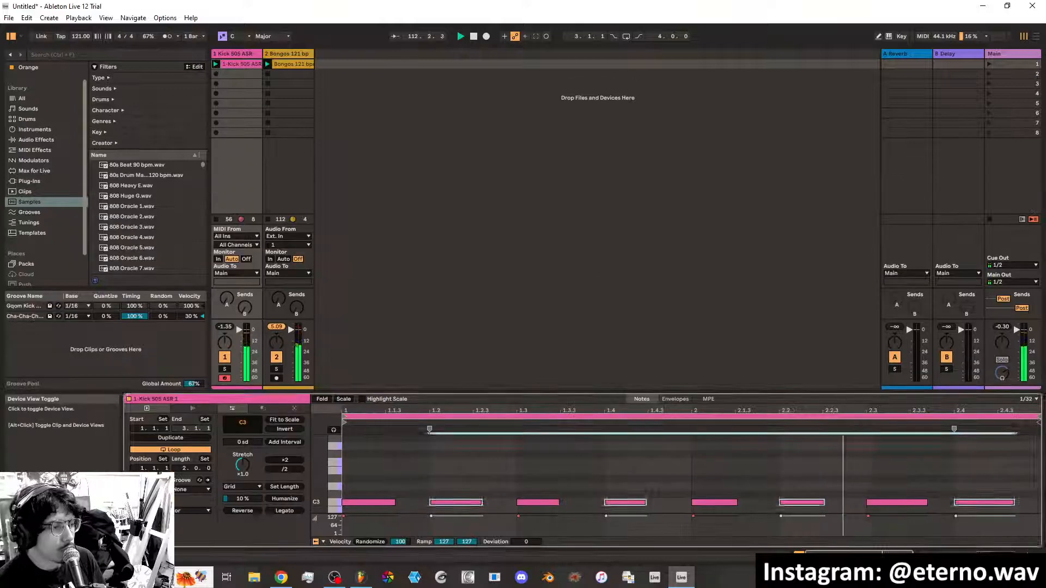
left_click(923, 557)
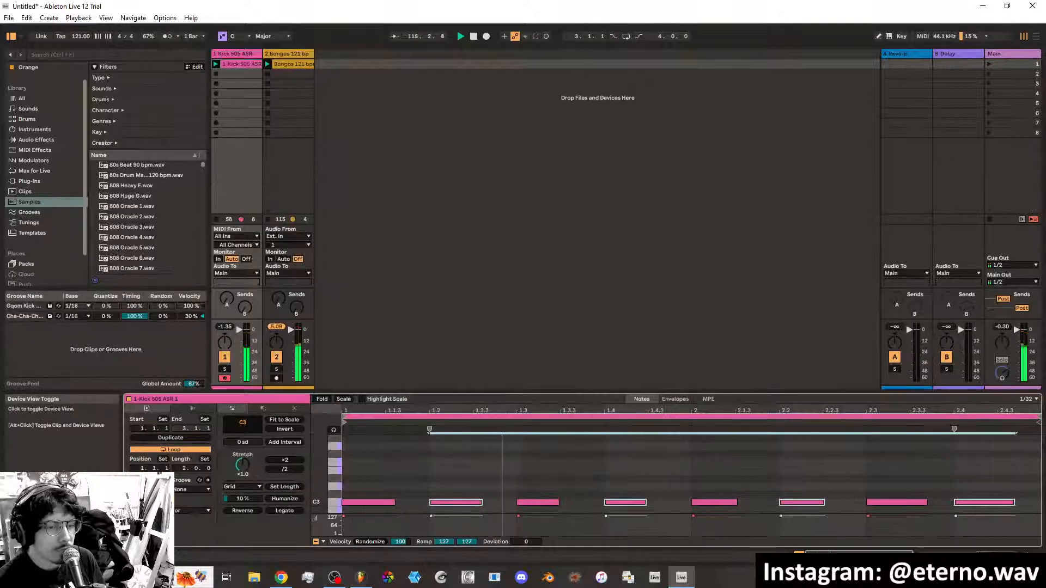
left_click(924, 557)
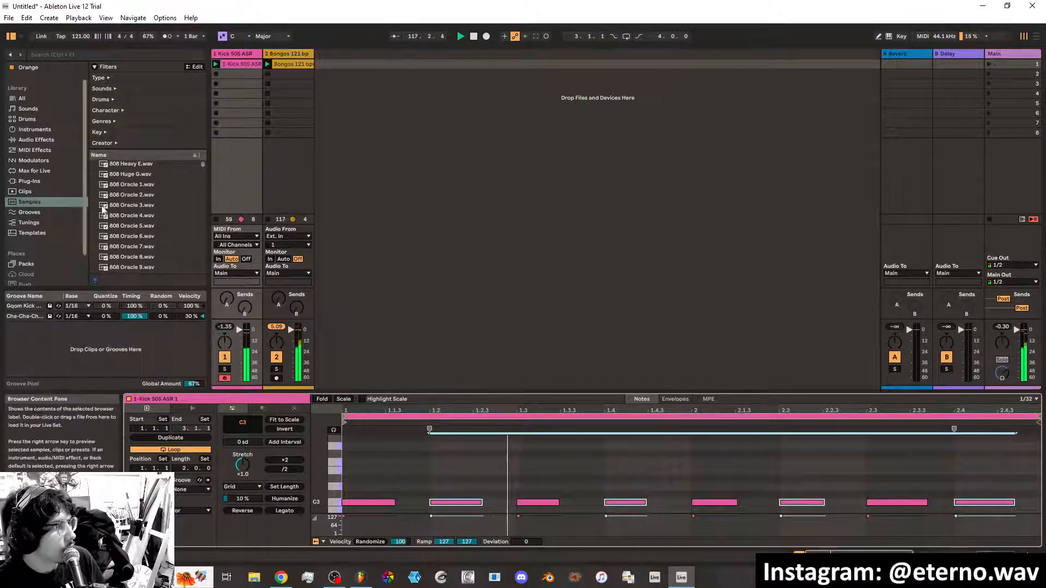
Find Soft Kick.wav in the User Library's Samples > Kicks folder and preview it
scroll(68, 203, "down", 2)
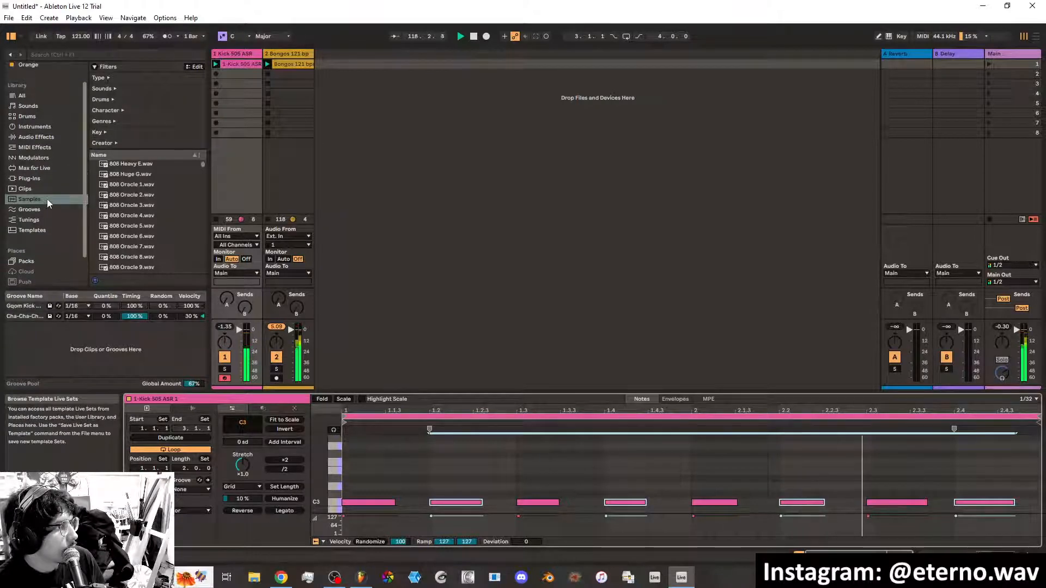
scroll(60, 204, "down", 1)
left_click(54, 262)
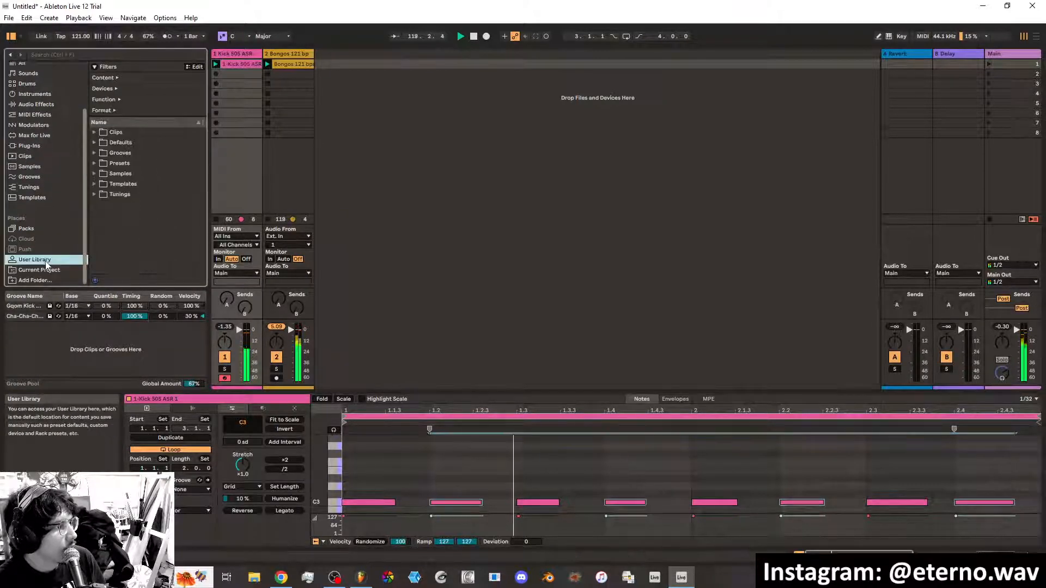
left_click(94, 174)
left_click(123, 185)
key("Right")
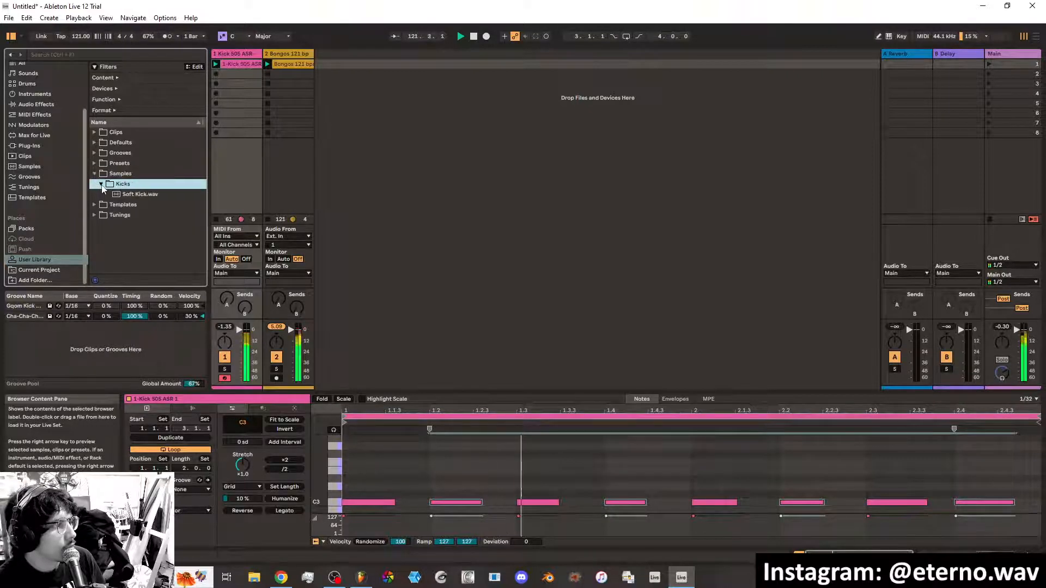
left_click(135, 194)
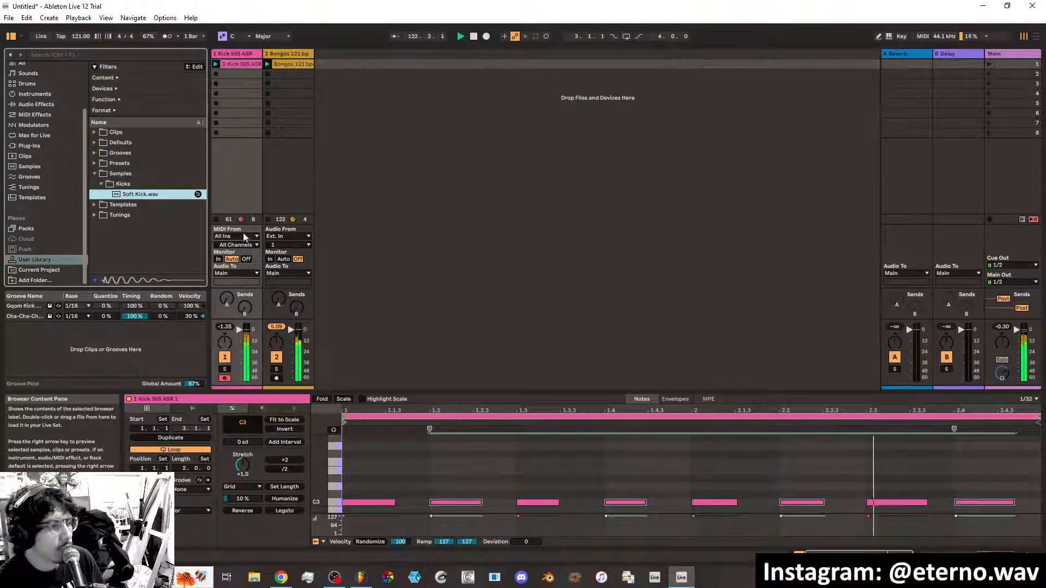
Replace the kick track's Sampler sample with Soft Kick.wav and raise the sample volume to 12 dB
left_click(992, 555)
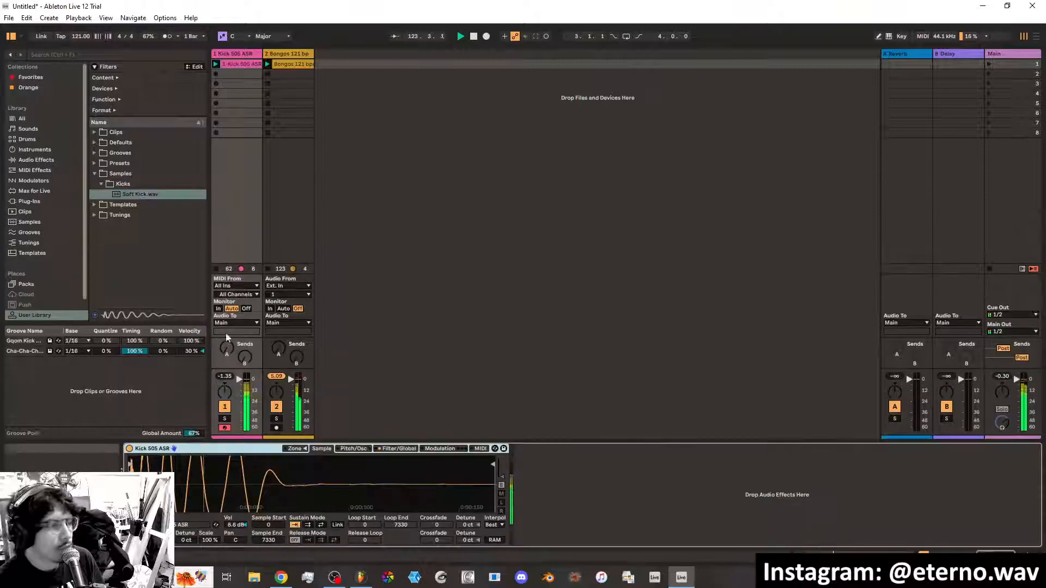
left_click_drag(154, 195, 226, 372)
left_click_drag(260, 497, 260, 493)
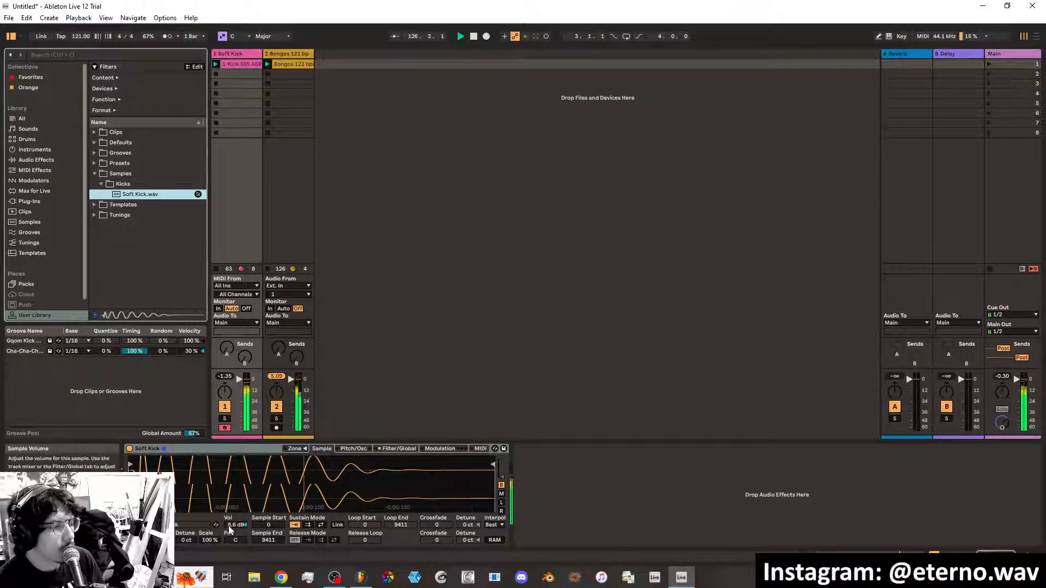
left_click_drag(235, 525, 234, 510)
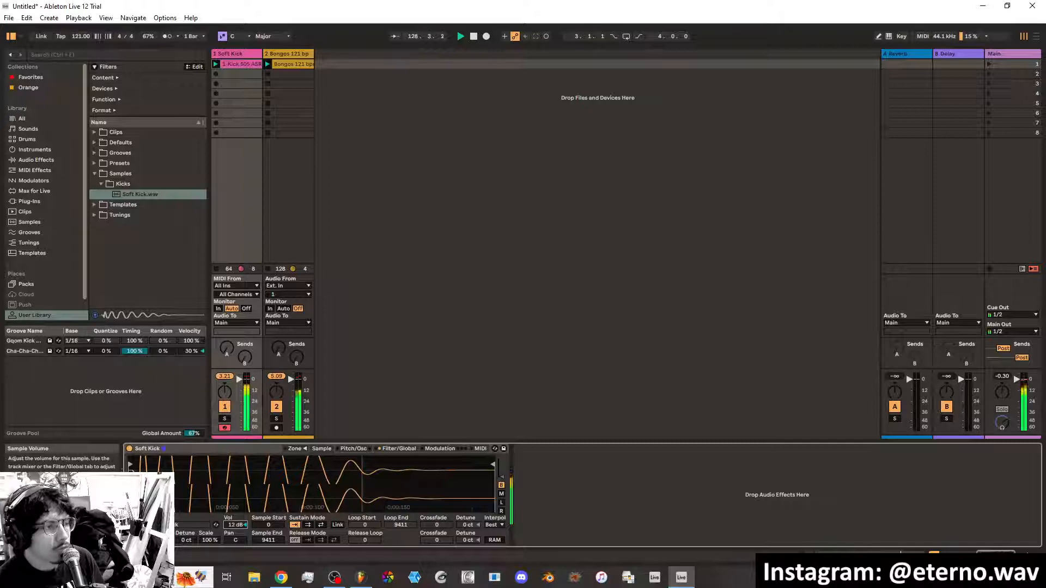
Add the favorite Sidechain.adv preset after the bongo track's Grain Delay, with 1-Soft Kick as its audio source and a -26.2 dB threshold
left_click(301, 83)
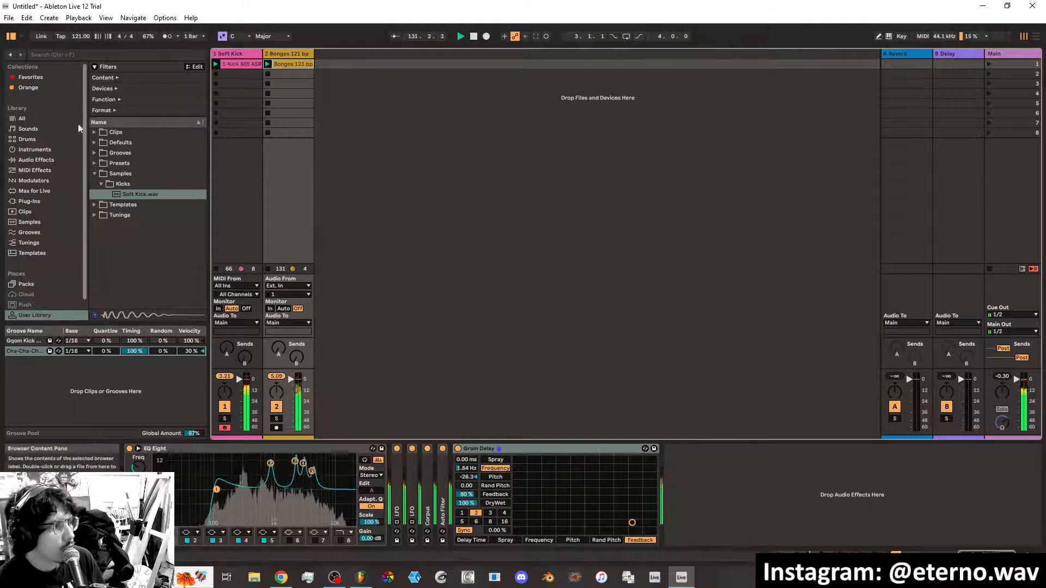
left_click(37, 80)
left_click_drag(128, 202, 670, 482)
left_click(686, 476)
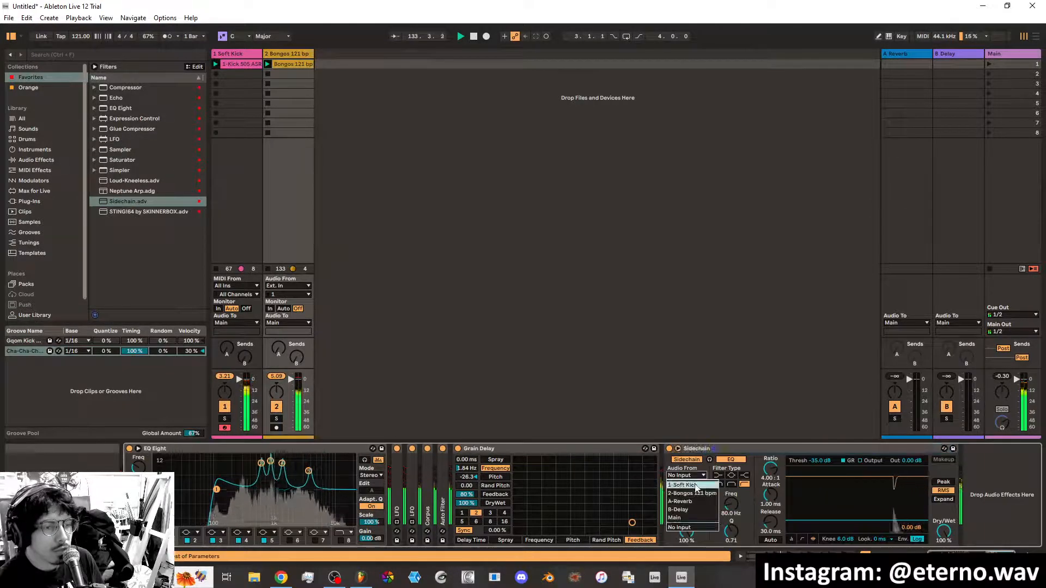
left_click(699, 485)
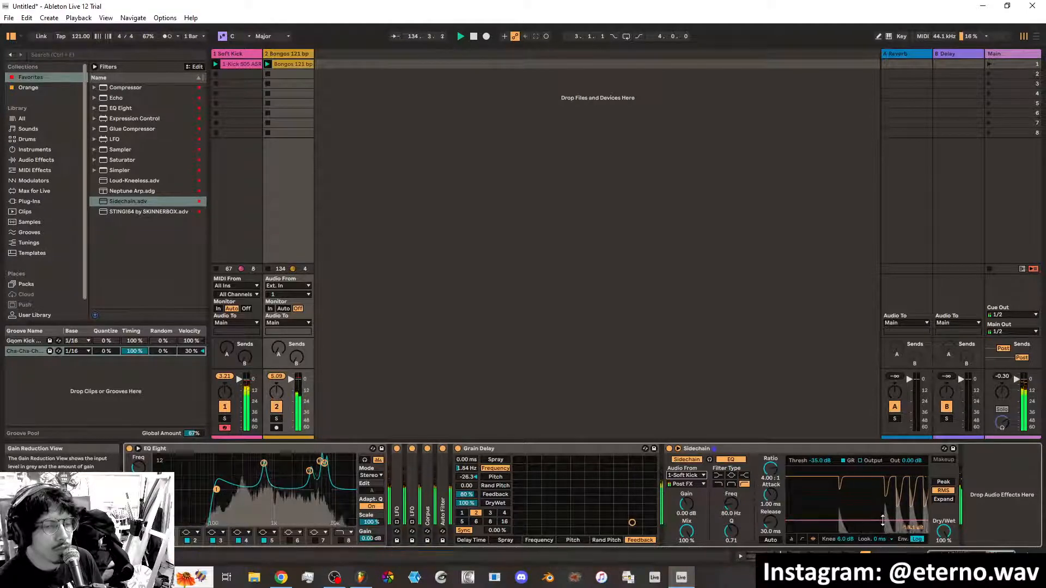
left_click_drag(884, 521, 884, 515)
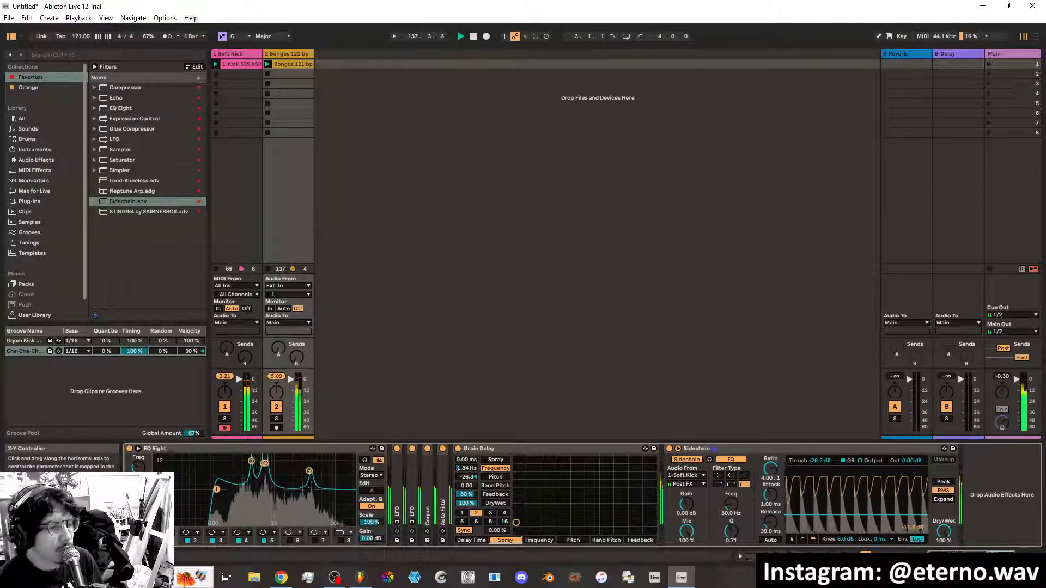
Map spray to the horizontal axis of Grain Delay's X-Y controller, then try a high spray and set frequency to 103 Hz
left_click(505, 541)
left_click(588, 483)
mouse_move(589, 483)
left_mouse_down()
mouse_move(631, 504)
mouse_move(606, 532)
mouse_move(643, 522)
mouse_move(574, 463)
mouse_move(585, 471)
left_mouse_up()
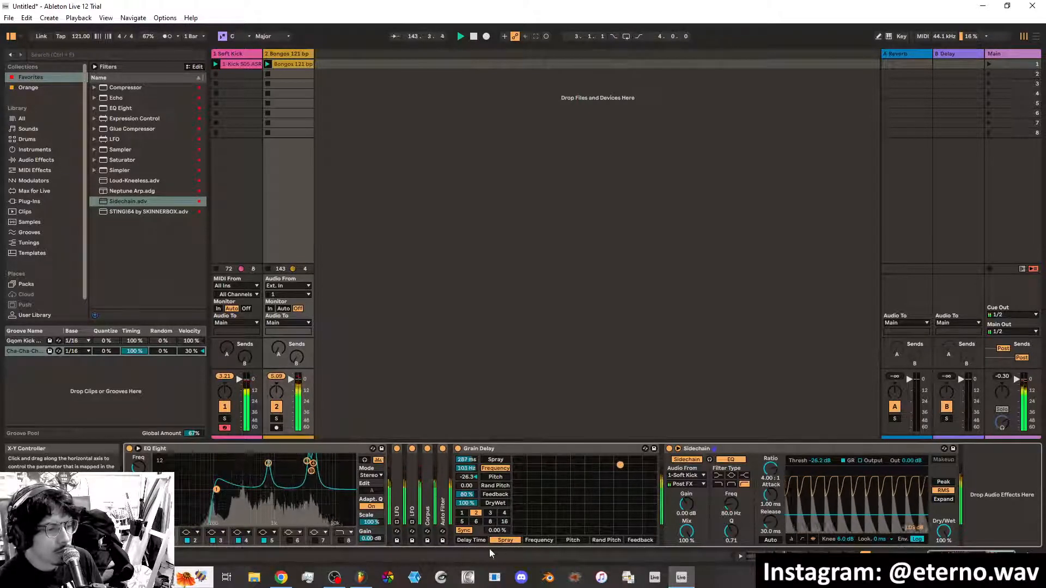
Map Grain Delay's pitch vertically and delay time horizontally, set pitch to about -15.3 with delay time 6, and collapse the Sidechain device
left_click(496, 477)
left_click_drag(562, 491, 604, 485)
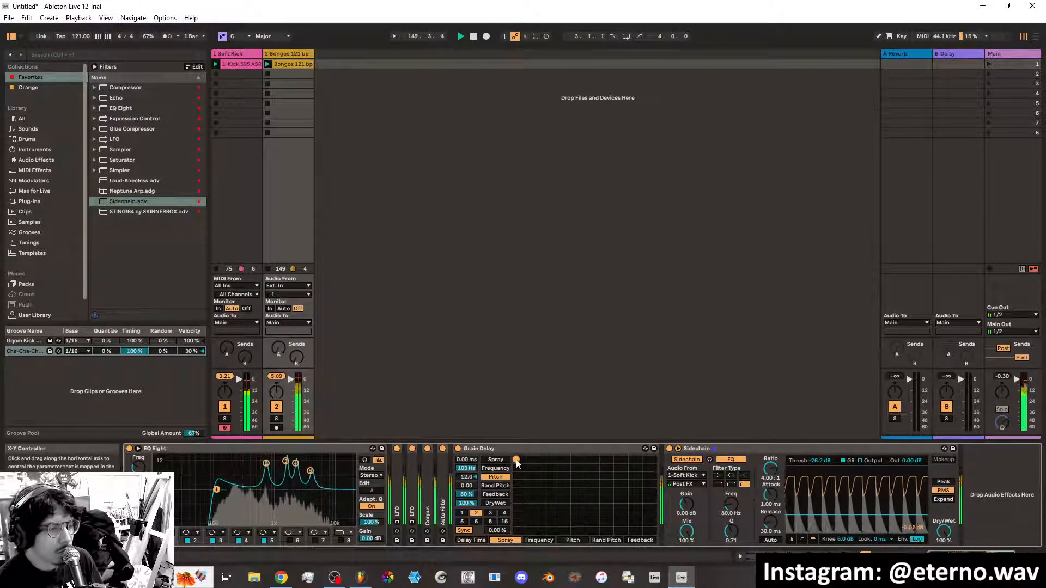
left_click(486, 540)
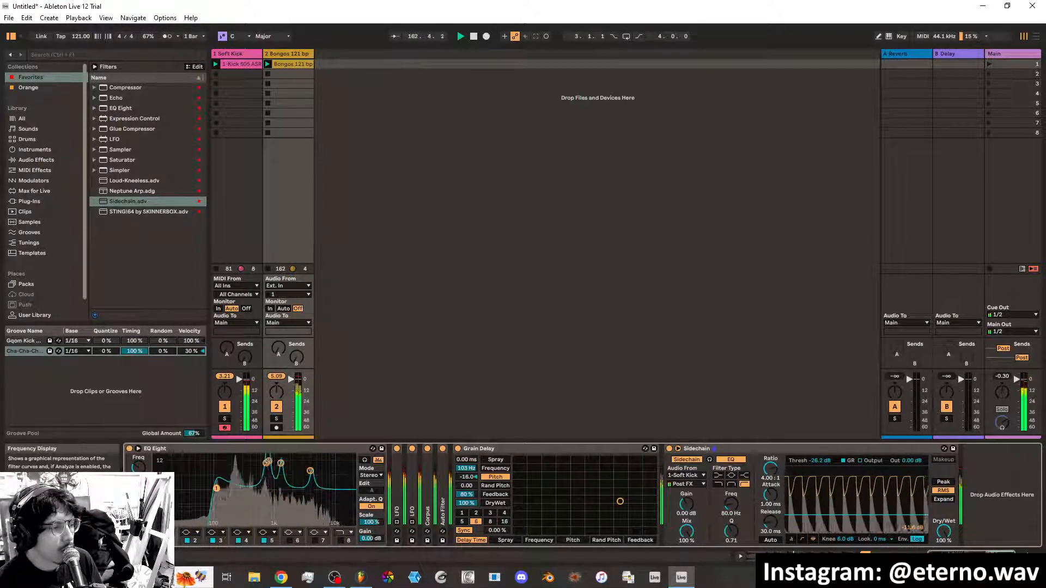
mouse_move(620, 501)
left_mouse_down()
mouse_move(624, 483)
mouse_move(619, 500)
left_mouse_up()
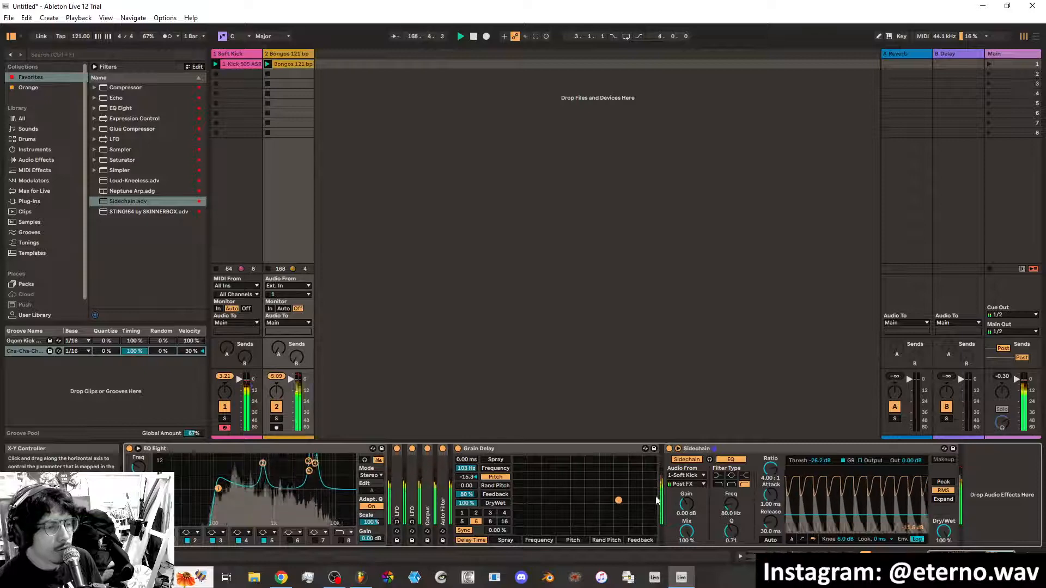
left_click(756, 450)
key("Delete")
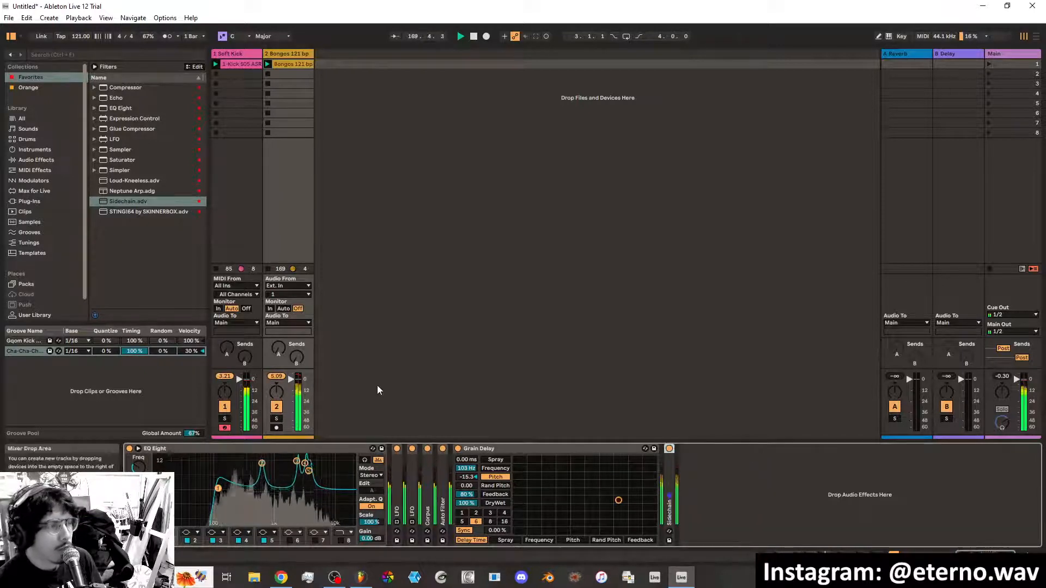
Find the instrument presets in the User Library, collapsing its Samples folder and expanding Instruments under Presets
left_click(36, 150)
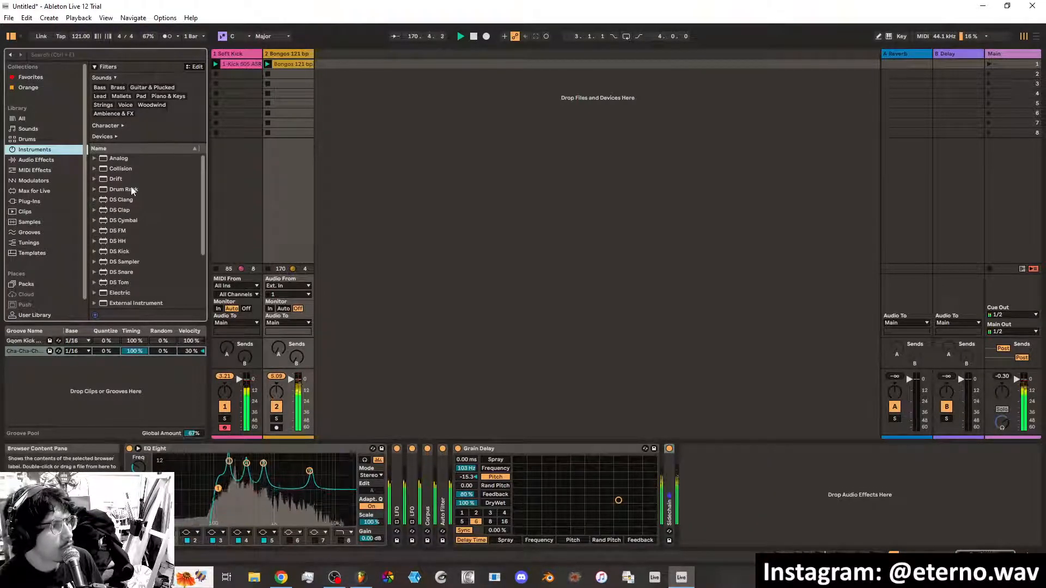
scroll(46, 241, "down", 2)
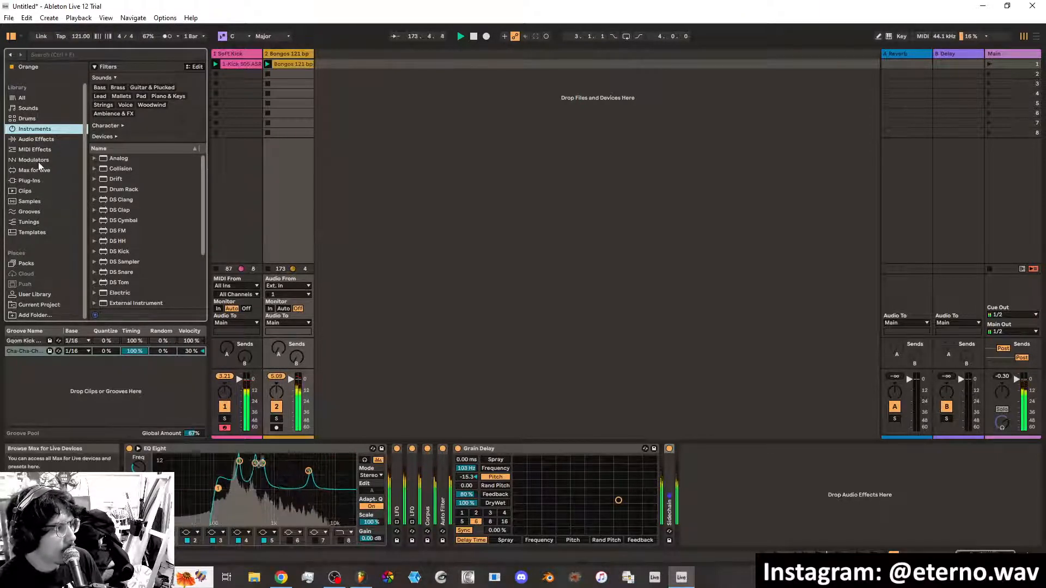
left_click(34, 294)
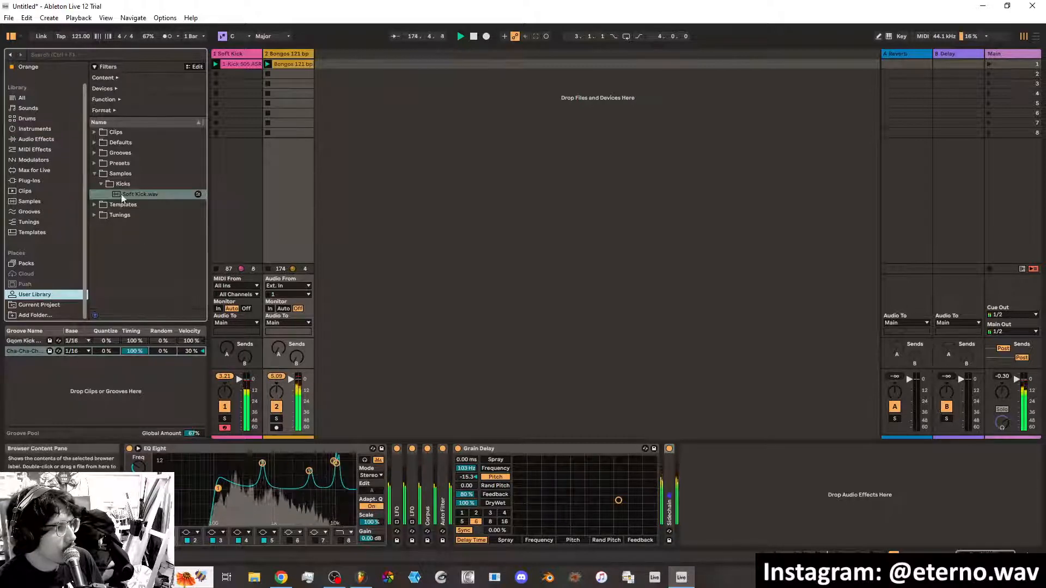
left_click(95, 175)
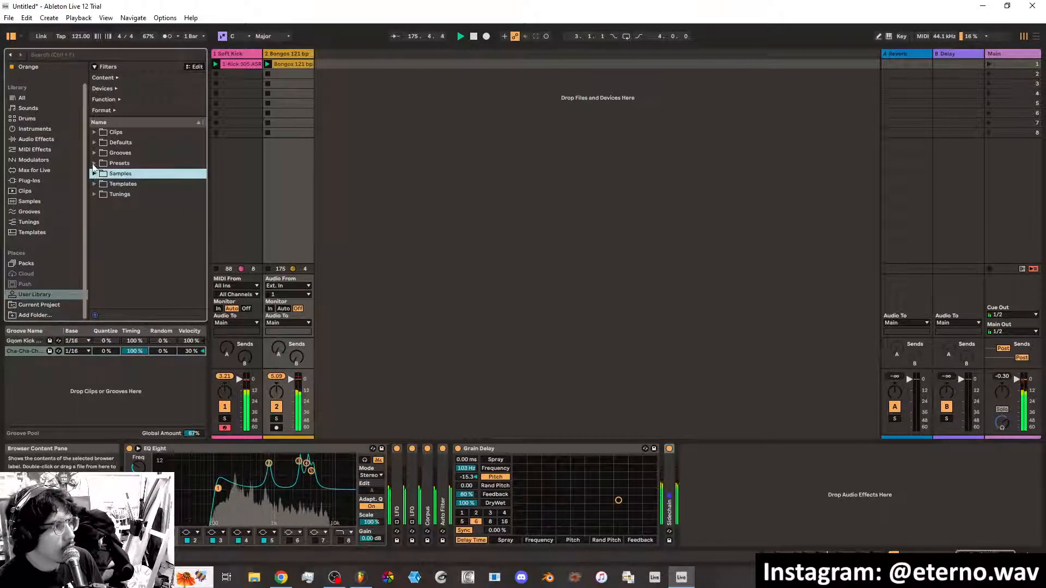
left_click(94, 164)
left_click(101, 184)
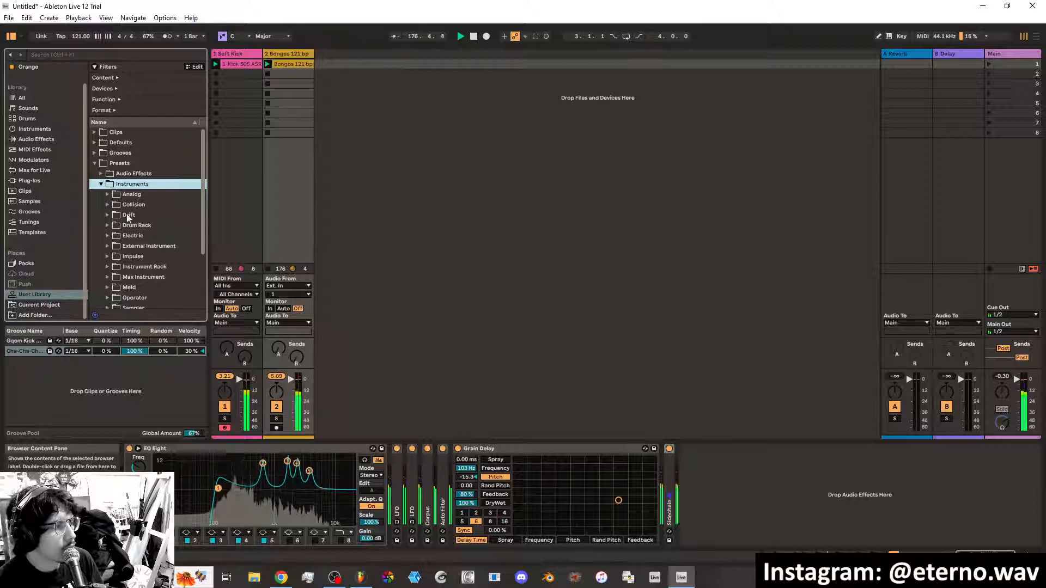
scroll(134, 228, "down", 3)
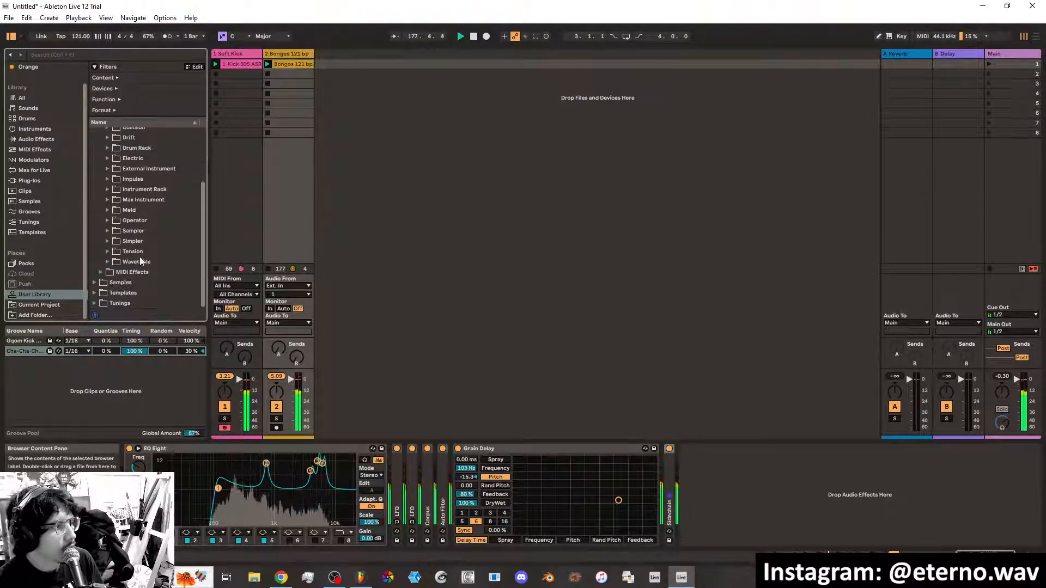
scroll(139, 249, "up", 1)
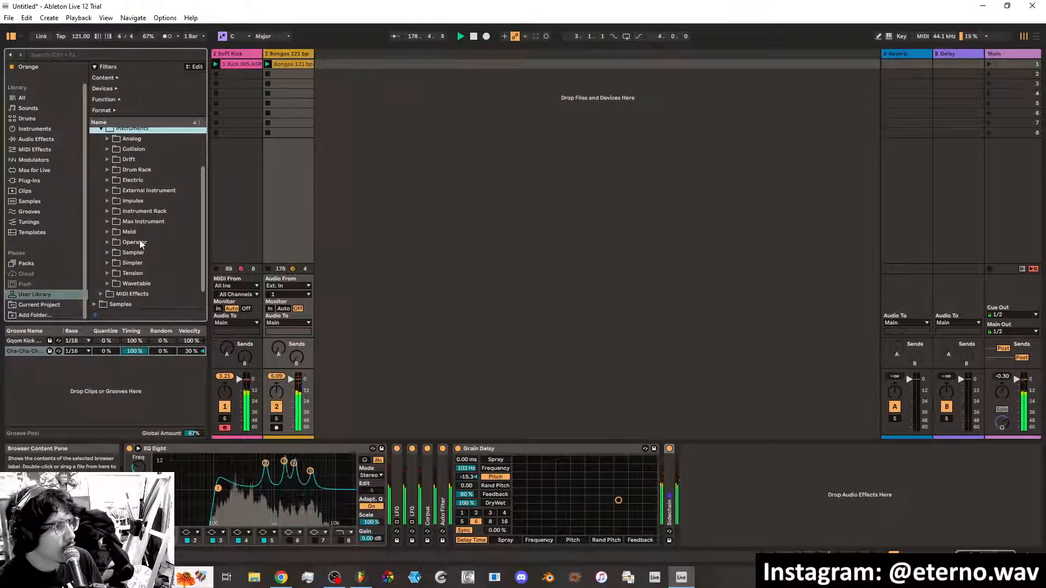
scroll(130, 177, "up", 2)
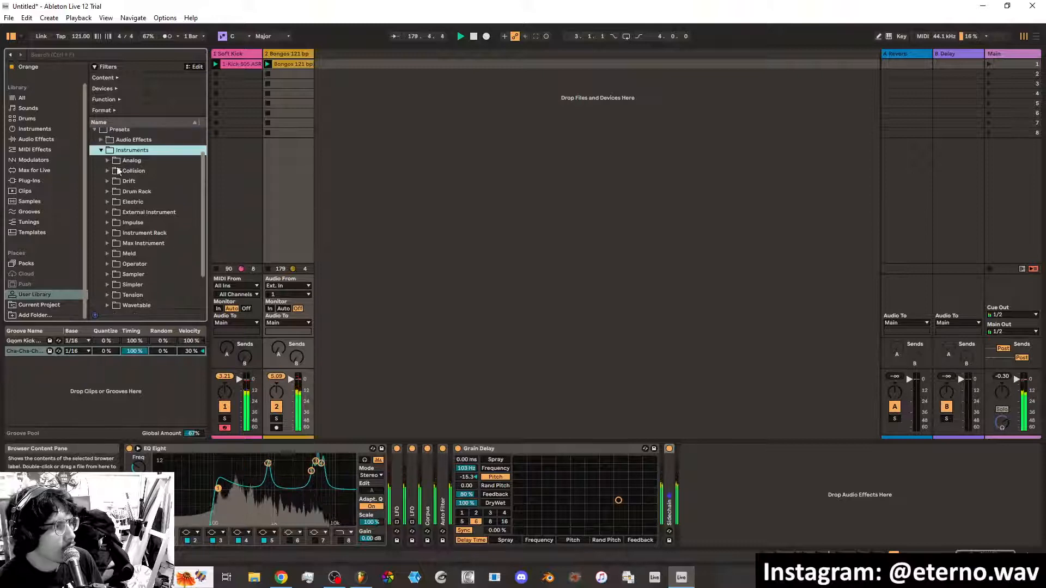
left_click(101, 183)
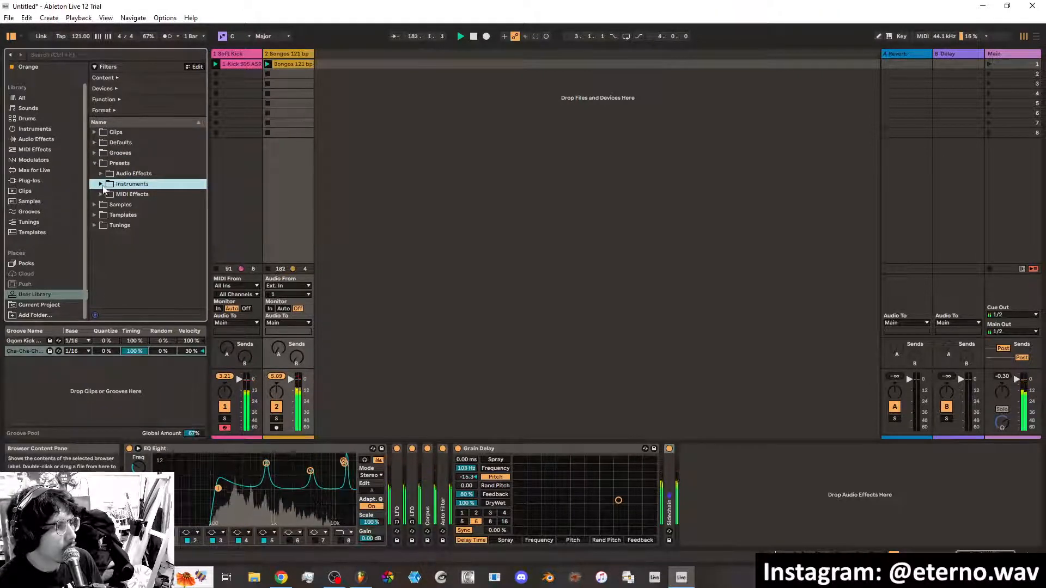
left_click(101, 185)
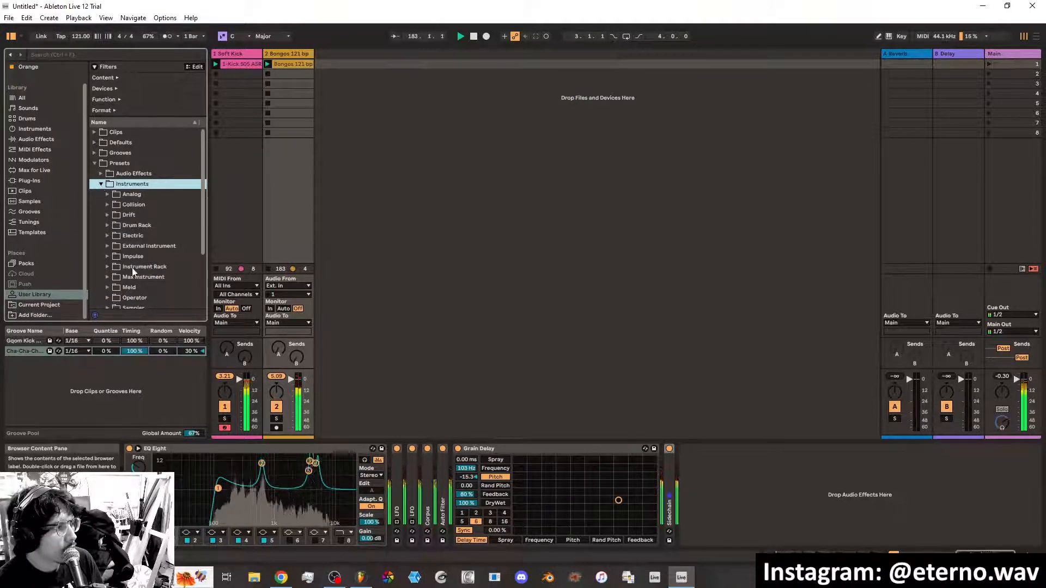
Load Ethereal Pad.adg from the Instrument Rack presets onto a new MIDI track beside the bongos
left_click(108, 267)
scroll(153, 280, "down", 1)
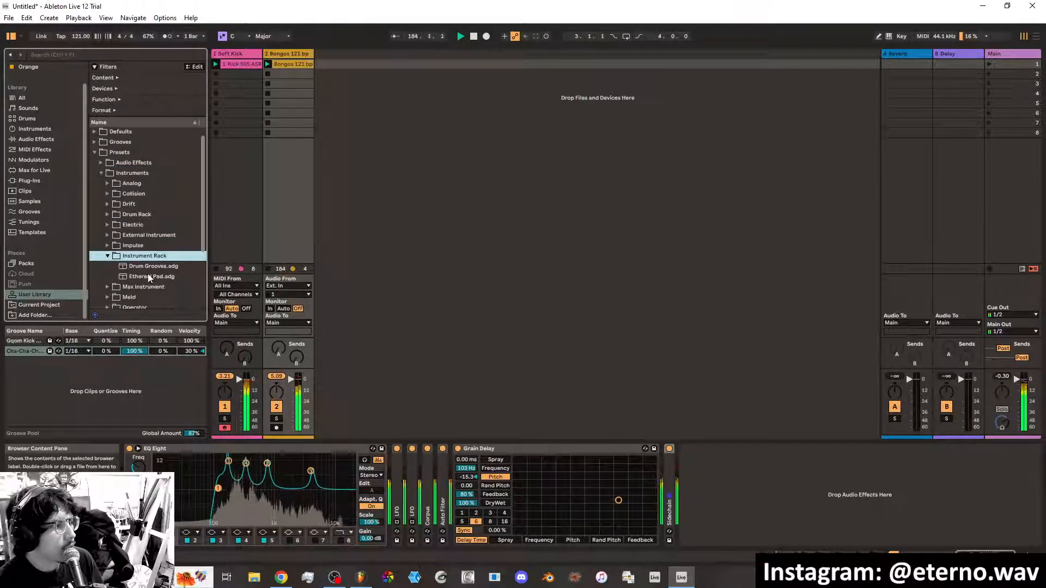
left_click(143, 276)
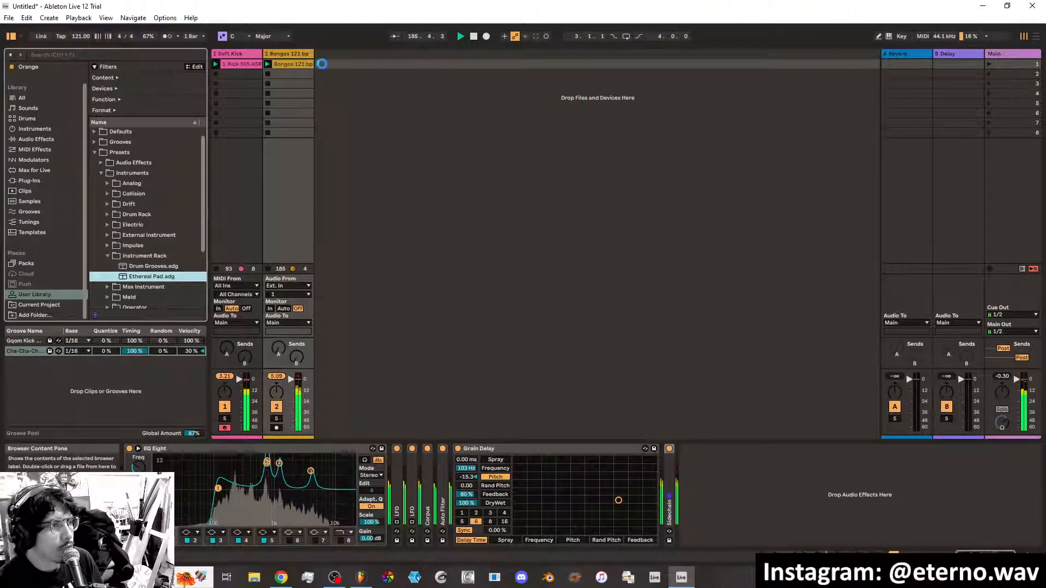
left_click(322, 64)
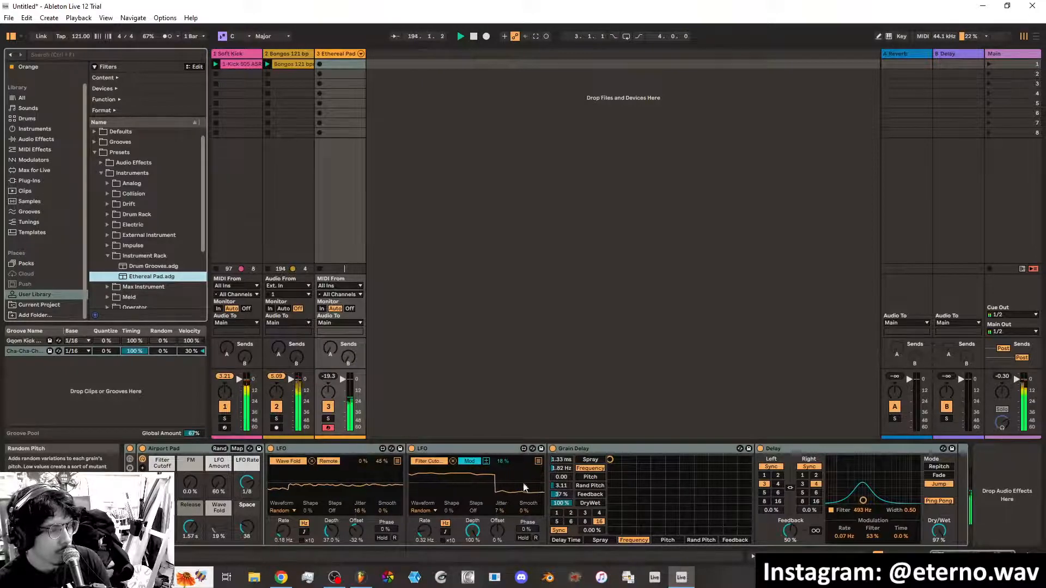
Stop playback, record a 32-beat pad clip into the Ethereal Pad track's first slot, and loop it
left_click(474, 36)
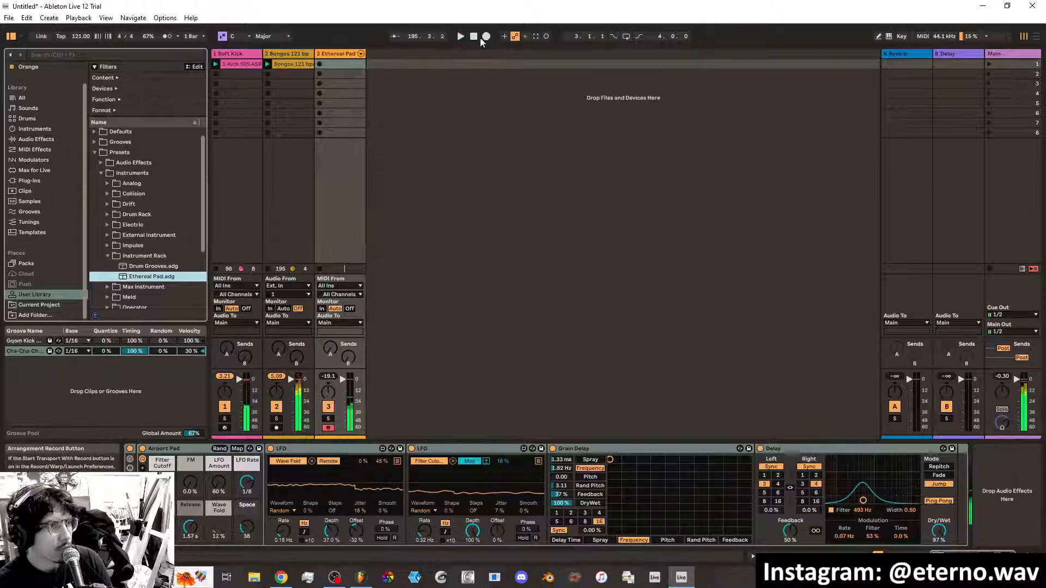
left_click(547, 36)
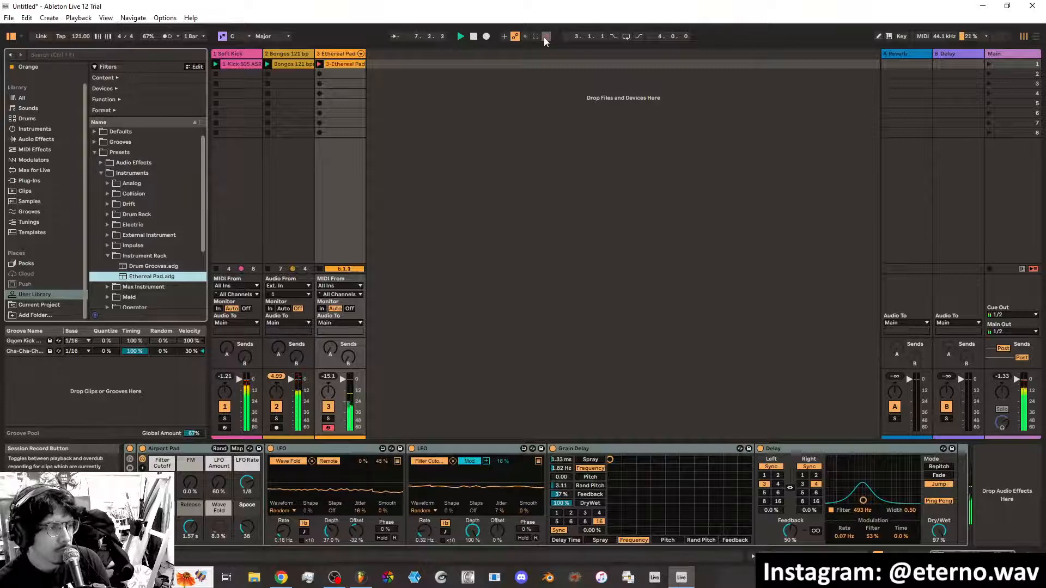
left_click(320, 64)
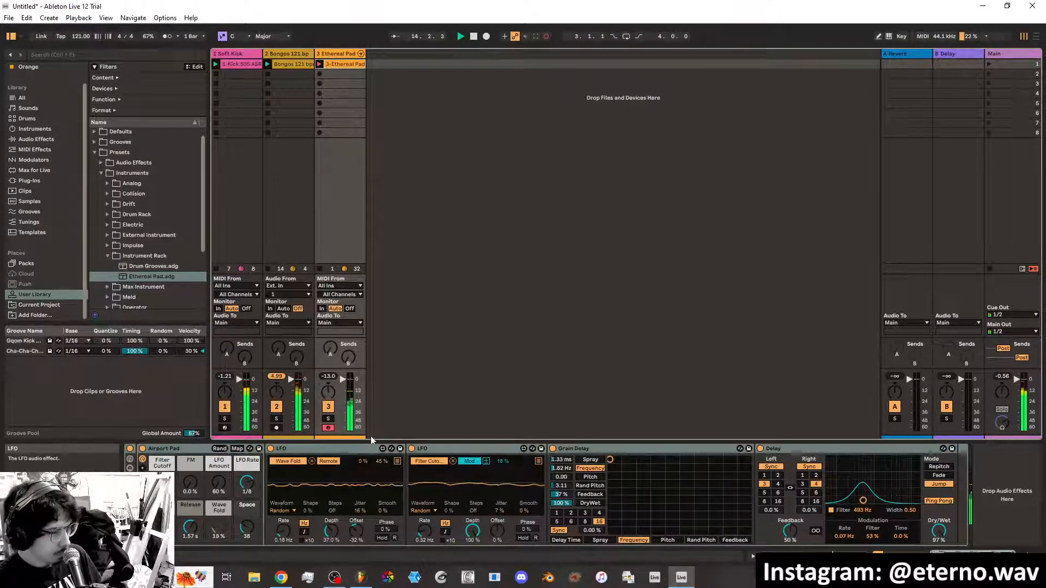
Collapse both LFOs, Grain Delay and Delay in the Ethereal Pad track's device chain
left_click(356, 450)
key("Delete")
key("Delete")
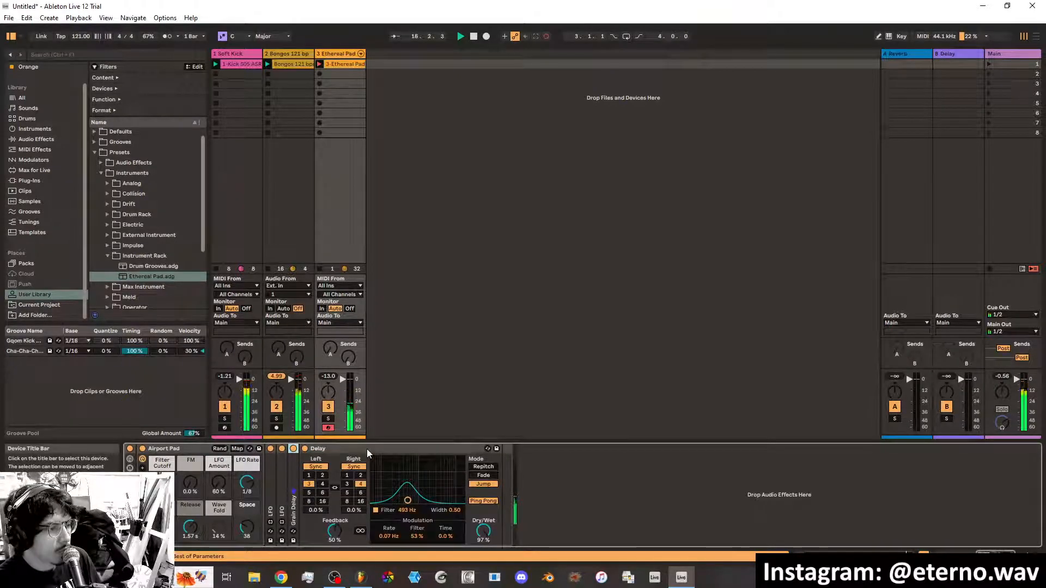
double_click(367, 449)
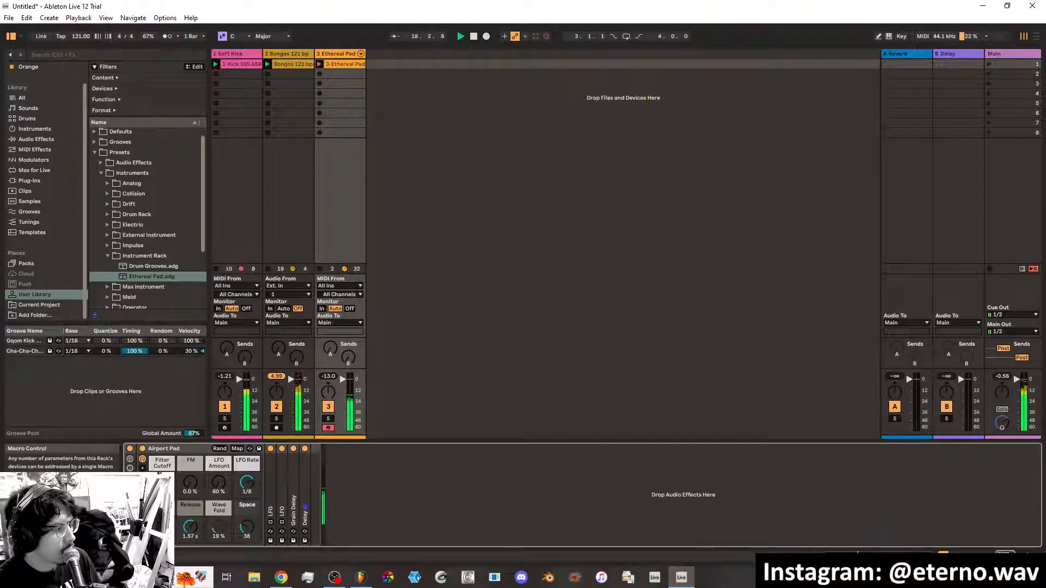
Replay the set from the start and set the Dry/Wet of the pad's Delay to 40%
left_click(473, 37)
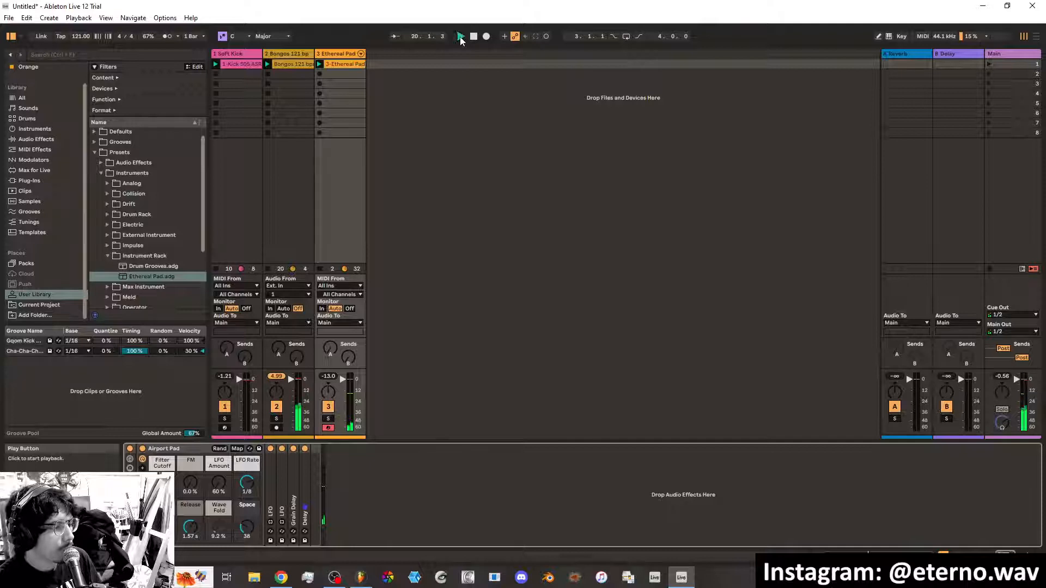
left_click(461, 37)
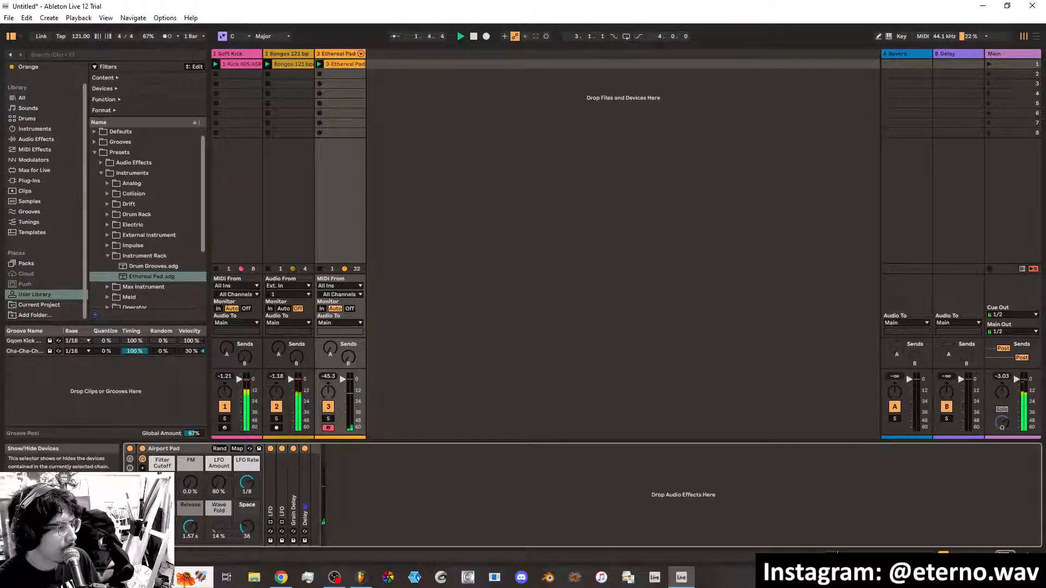
left_click(130, 468)
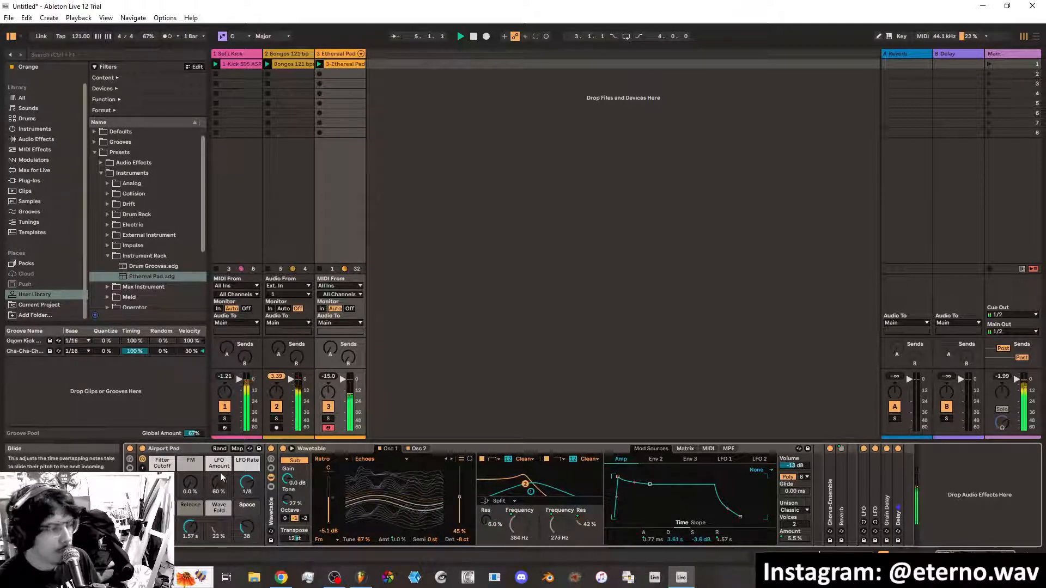
left_click(129, 468)
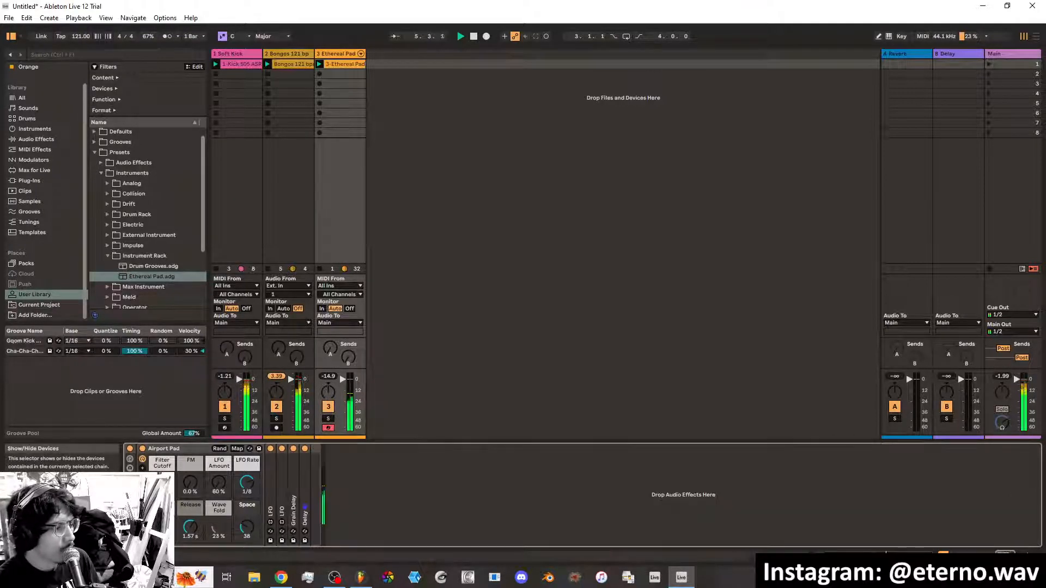
double_click(304, 487)
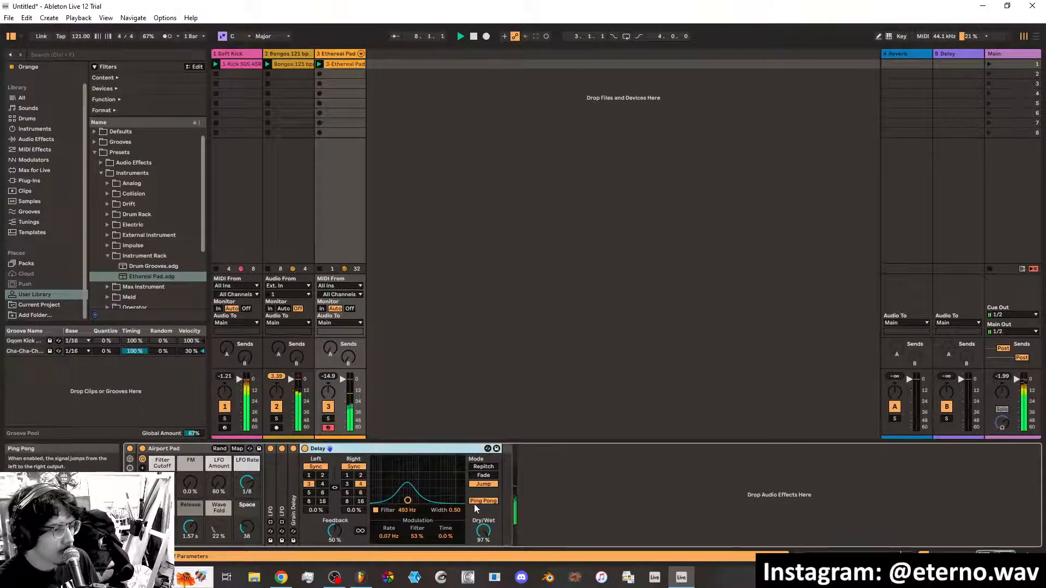
left_click_drag(483, 531, 484, 554)
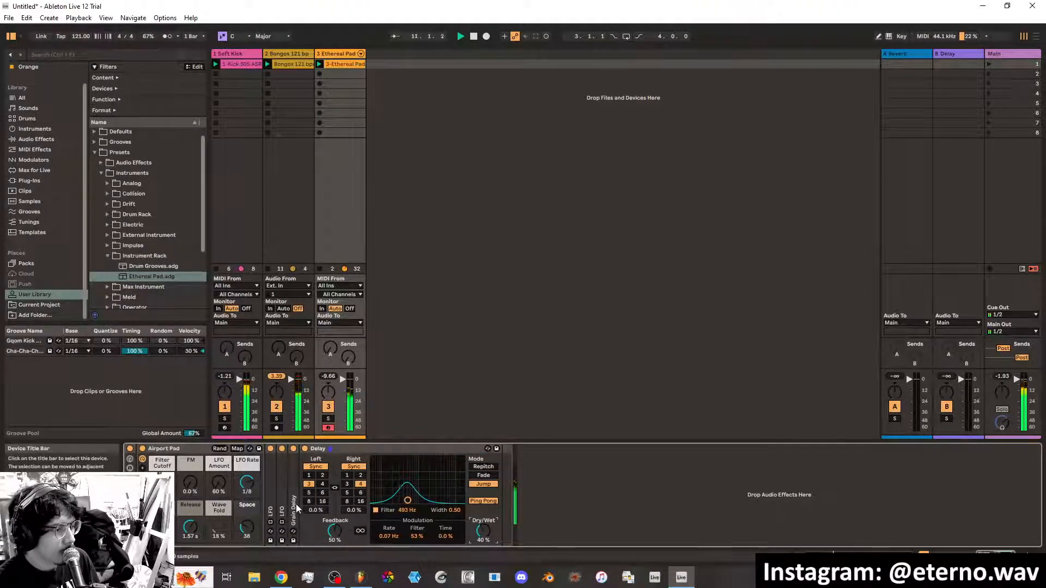
Assign Feedback to the horizontal axis of the pad's Grain Delay, then check the second LFO and collapse both devices
double_click(291, 484)
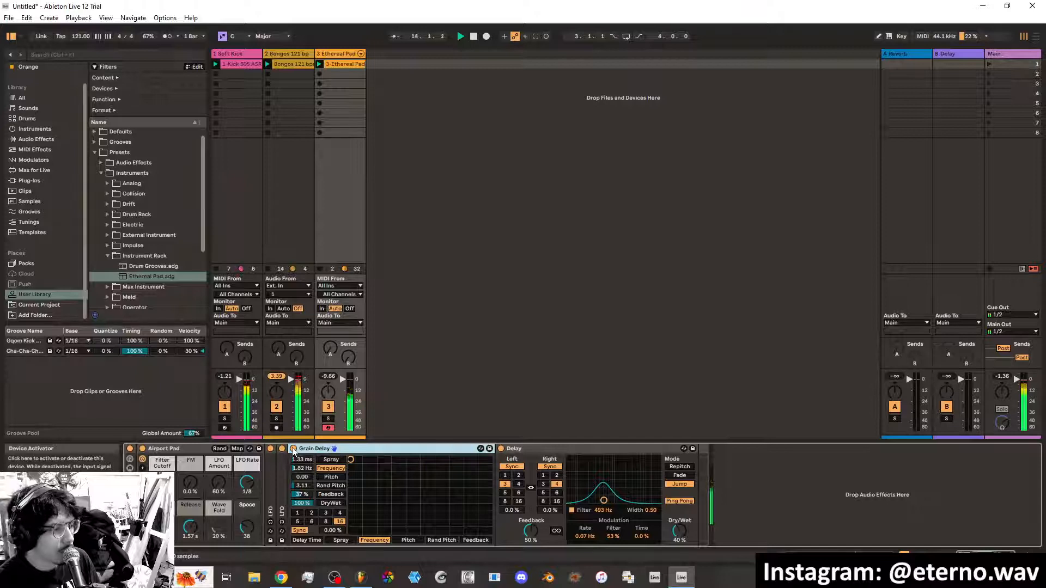
left_click(399, 541)
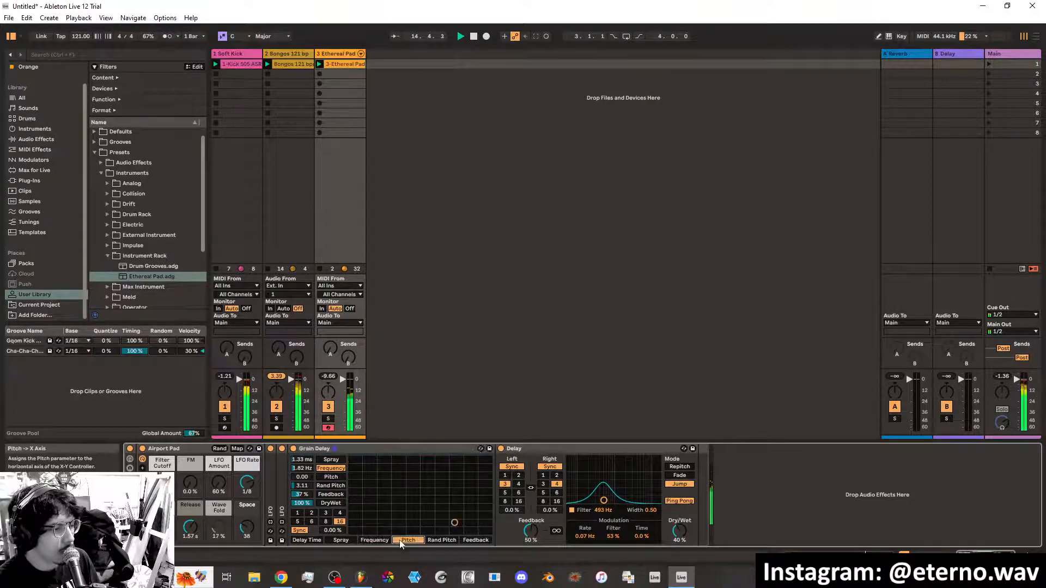
left_click(442, 541)
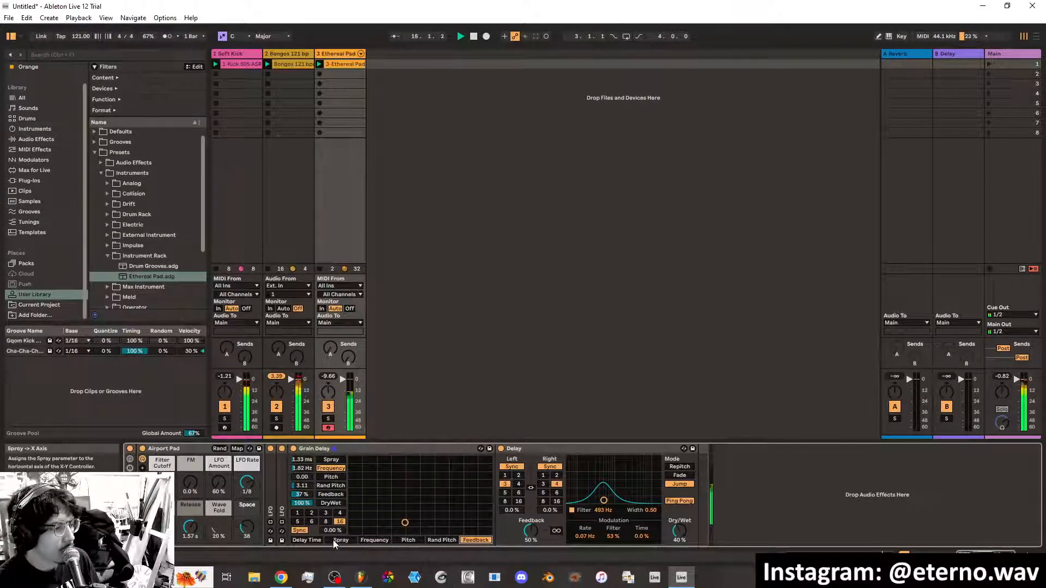
double_click(316, 448)
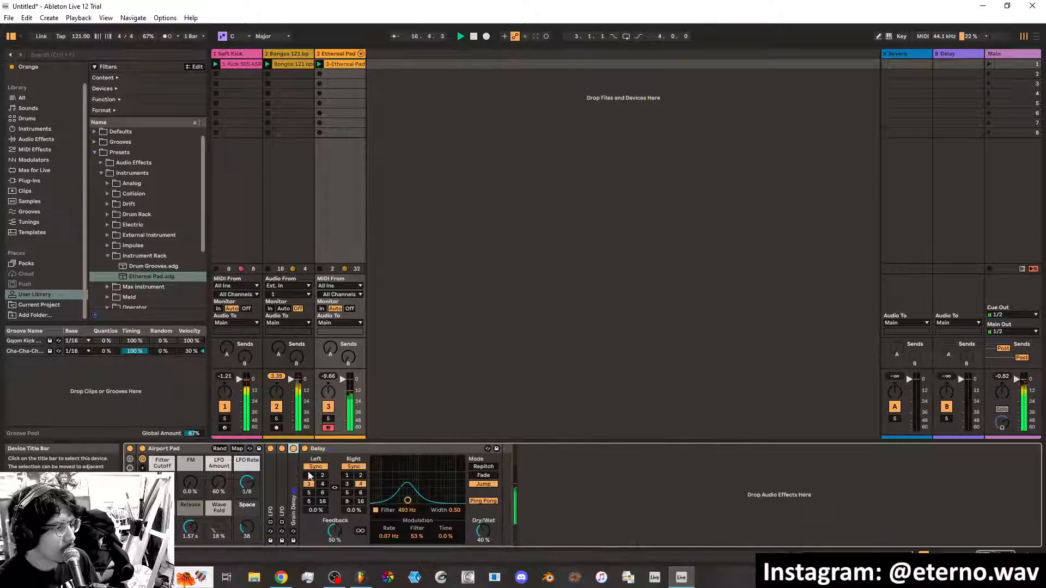
double_click(282, 485)
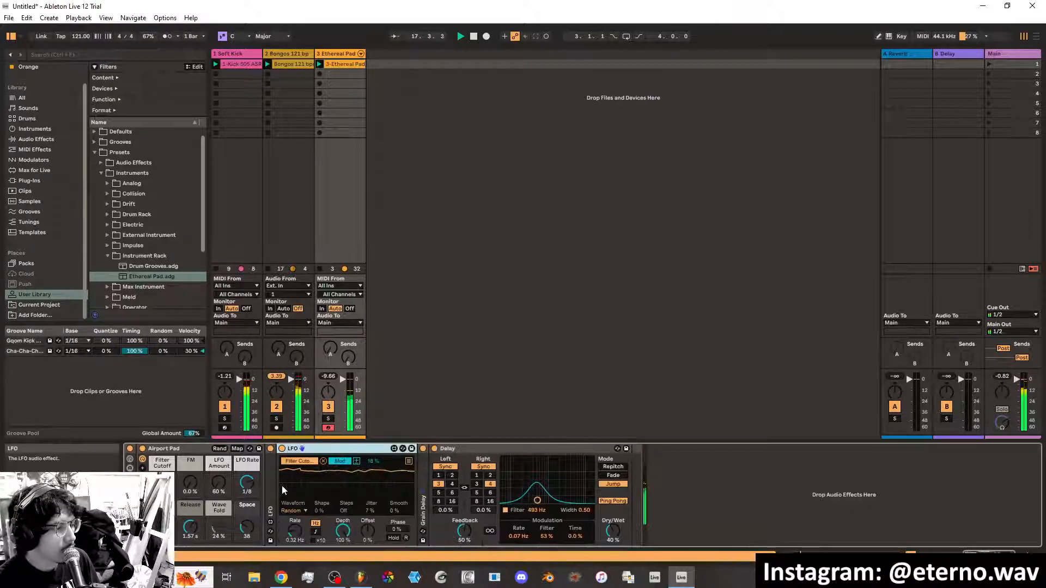
double_click(338, 448)
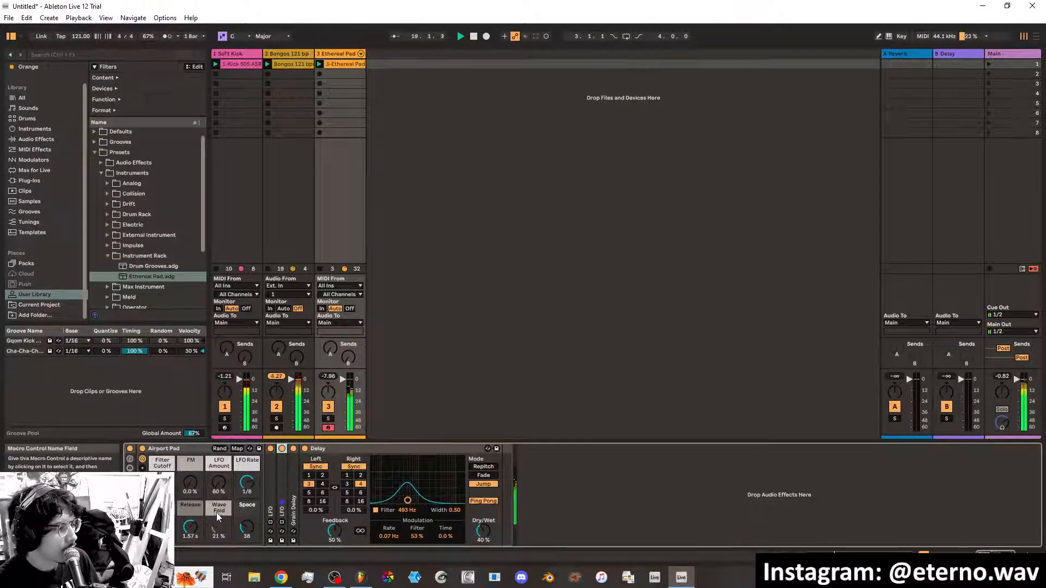
Raise the Ethereal Pad track's volume slightly, then hide the devices inside the rack and collapse Delay
left_click(142, 502)
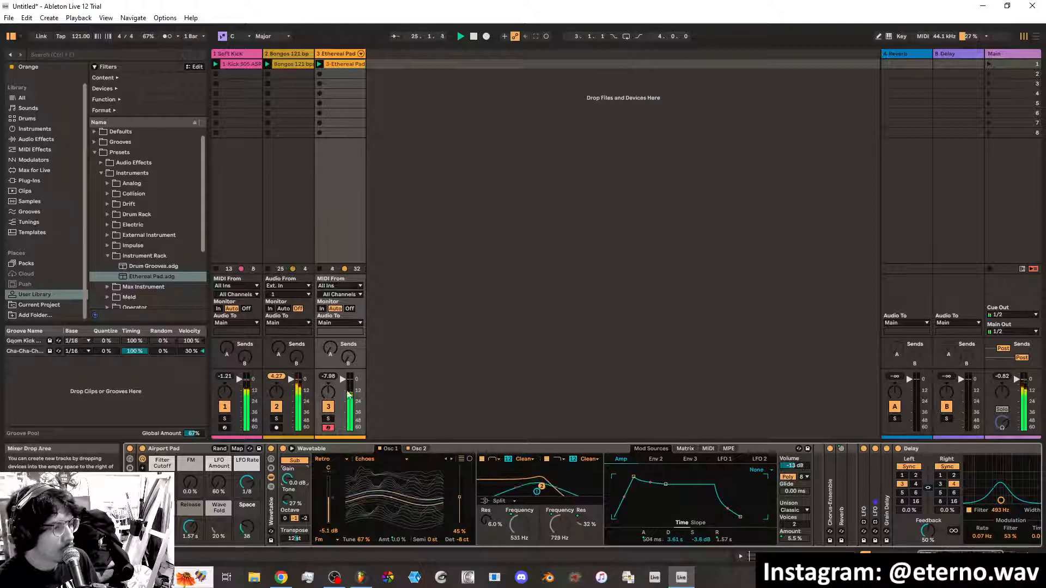
left_click_drag(343, 380, 343, 374)
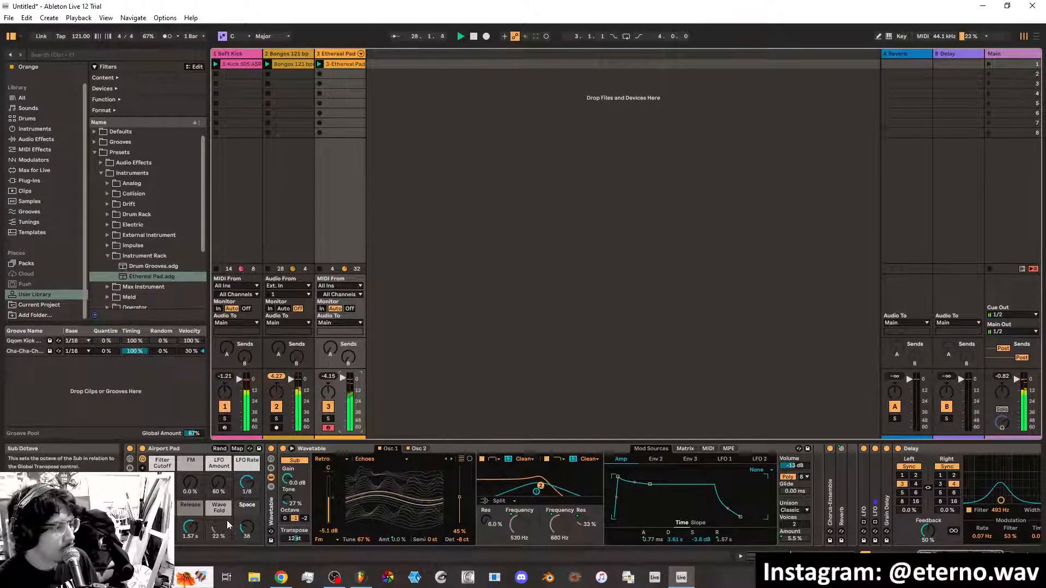
left_click(129, 477)
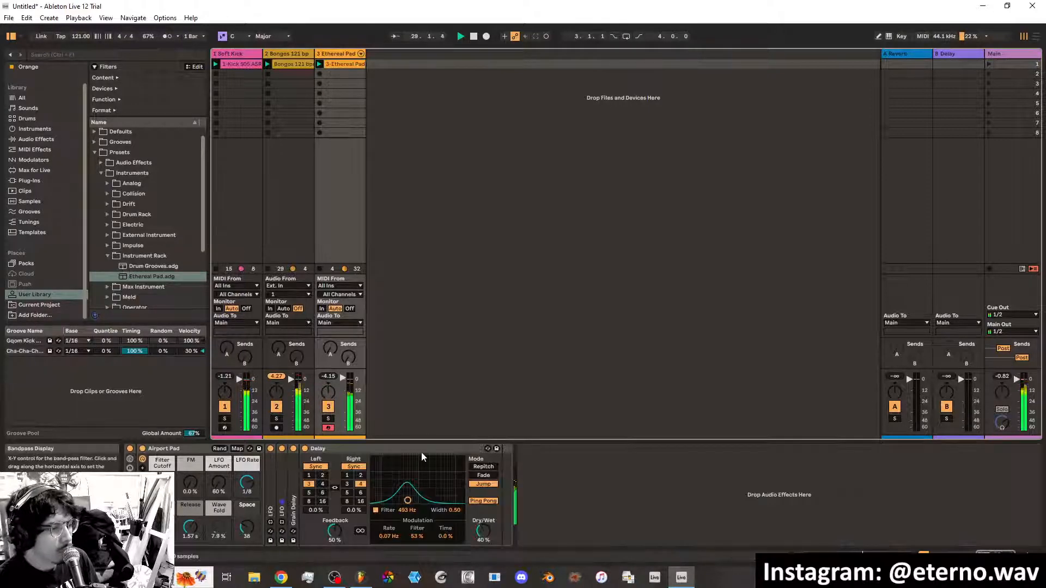
double_click(429, 447)
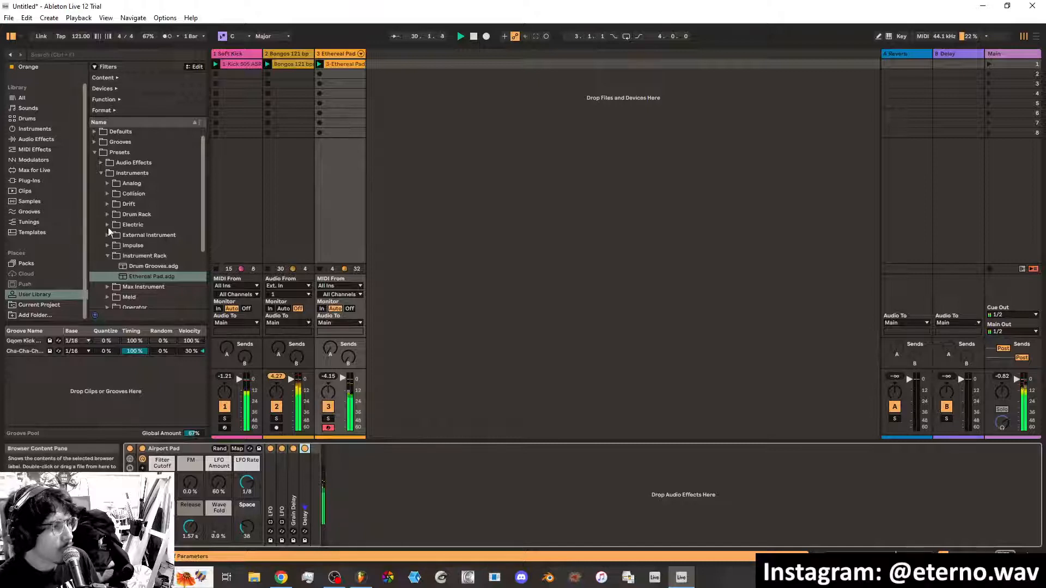
Add the Sidechain preset after the Ethereal Pad's Delay, fed from 1-Soft Kick, with the threshold at -17.4 dB
scroll(30, 68, "up", 1)
left_click(33, 77)
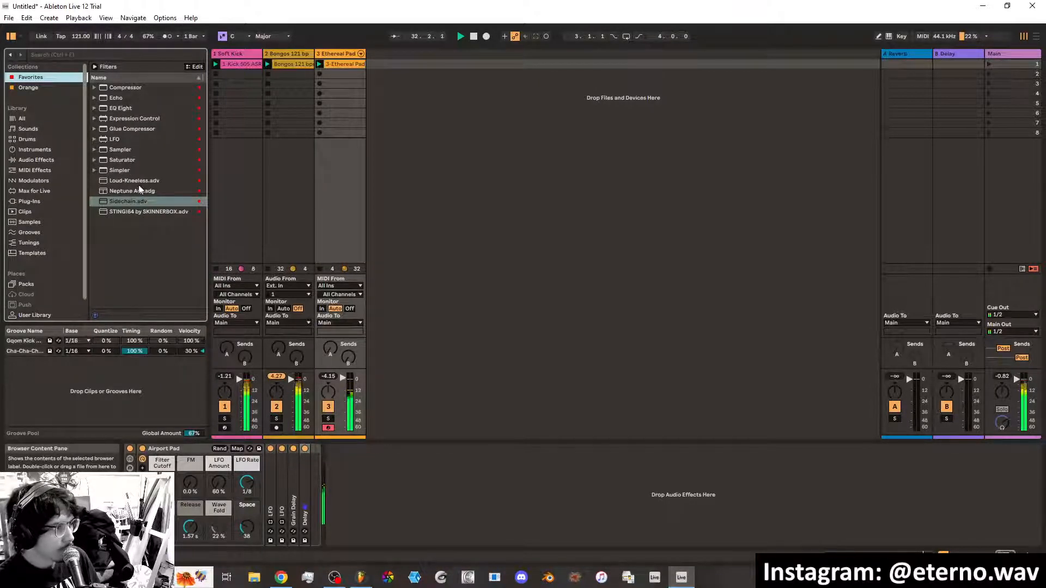
left_click(136, 202)
left_click_drag(374, 490, 374, 488)
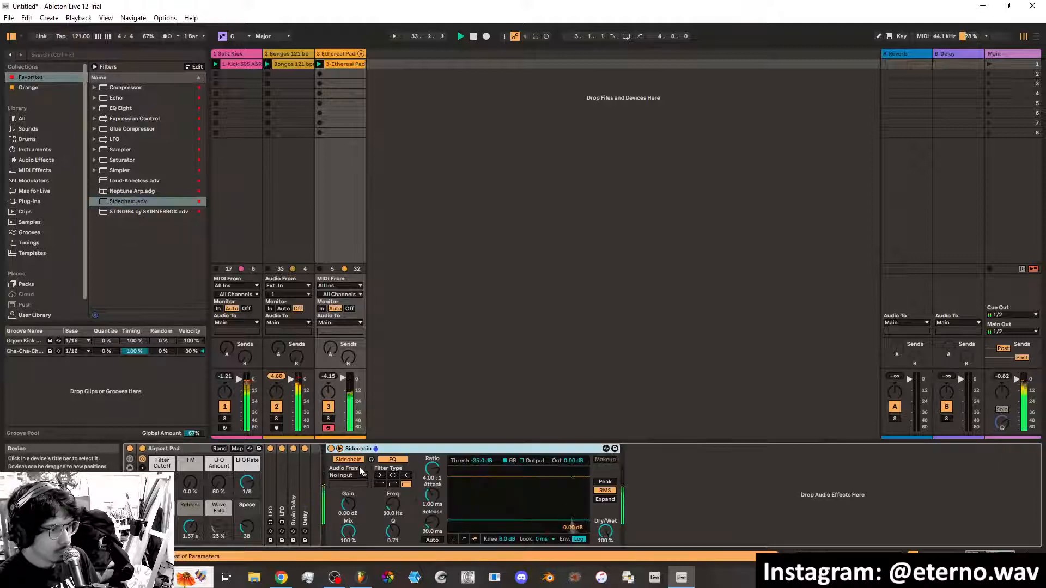
left_click(360, 473)
left_click(352, 489)
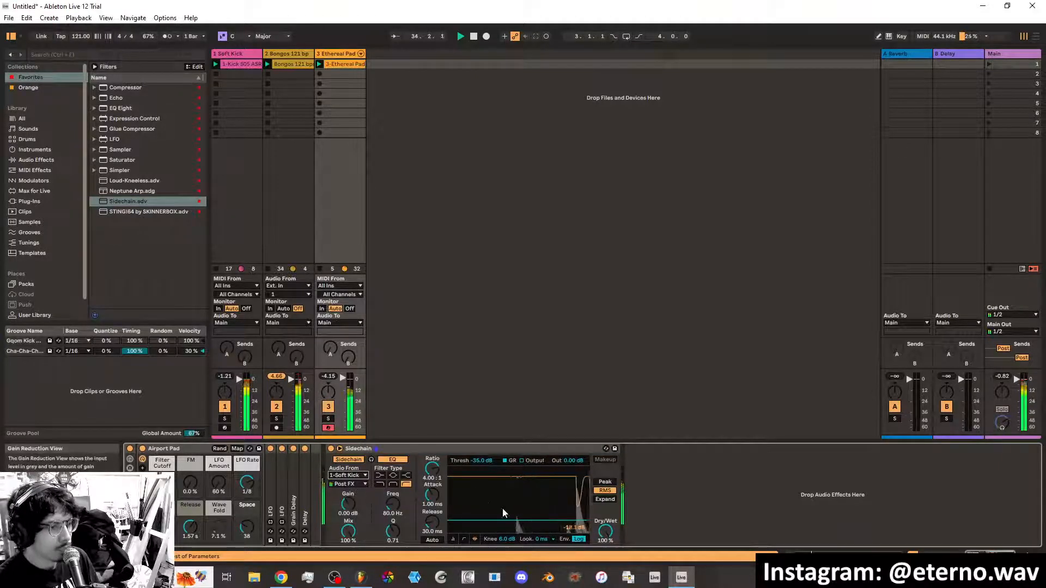
left_click_drag(503, 513, 503, 498)
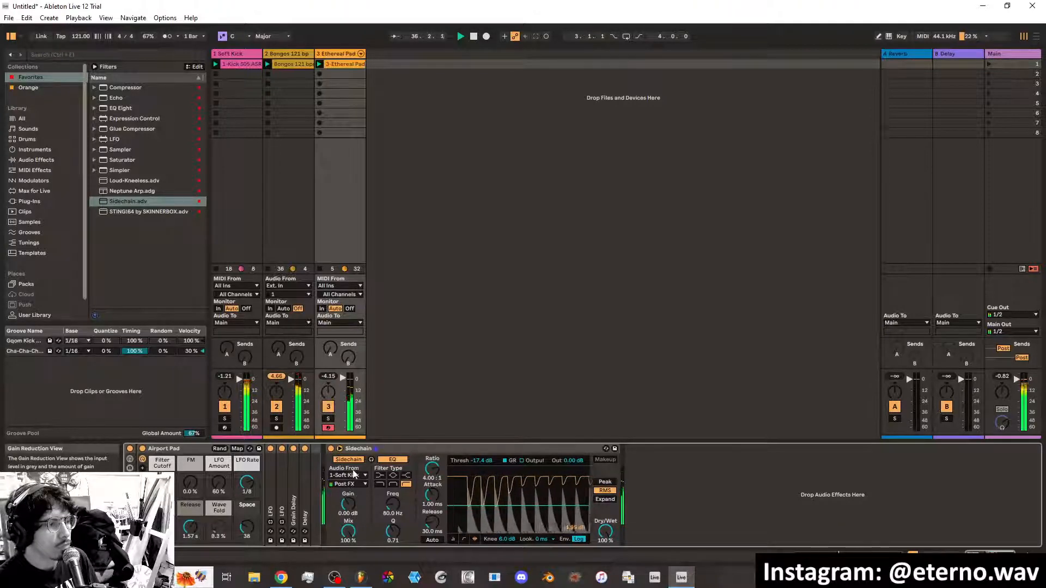
Expand Corpus on the Bongos track and set its Decay to 878 ms and Material to 78%
left_click(290, 64)
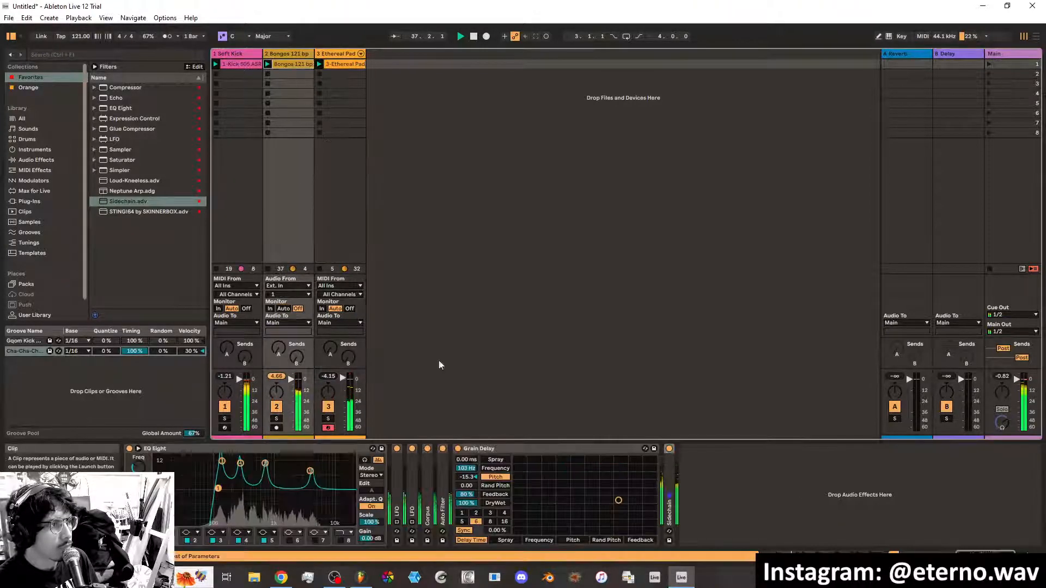
double_click(427, 494)
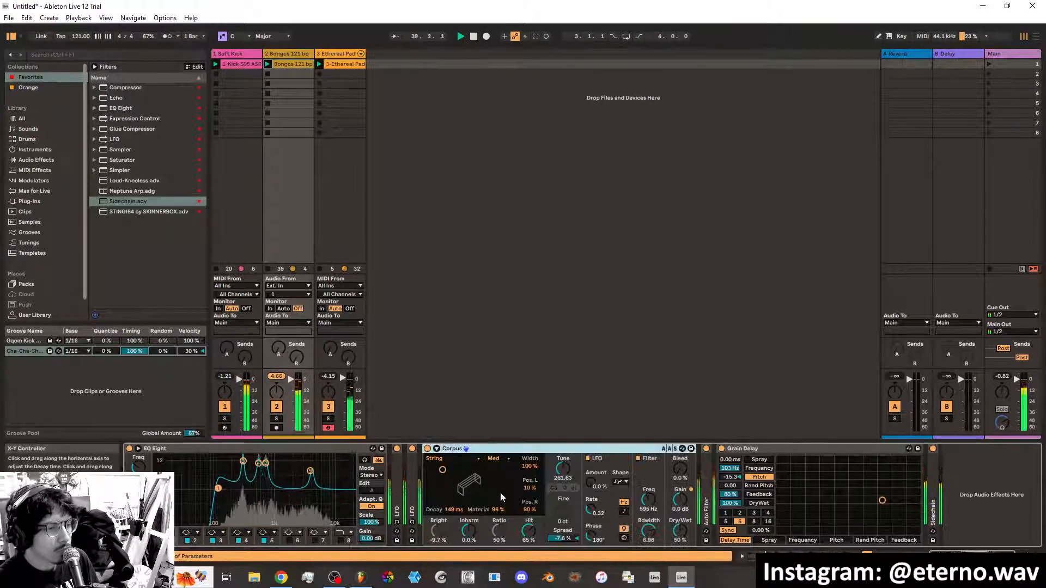
mouse_move(449, 473)
left_mouse_down()
mouse_move(476, 494)
mouse_move(455, 474)
mouse_move(465, 476)
left_mouse_up()
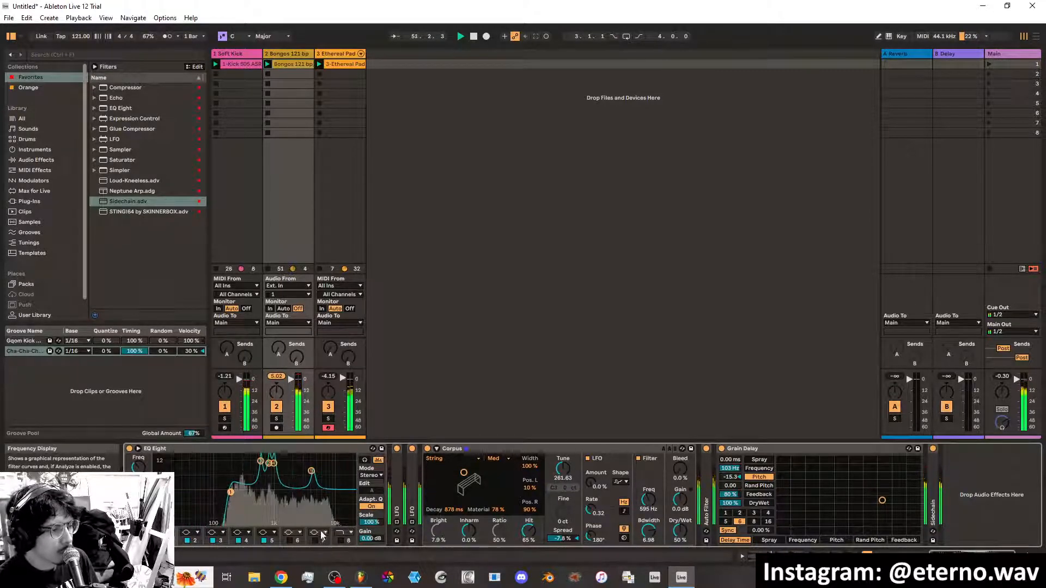
Enable band 6 in the Bongos track's EQ Eight and shape it to roll off the high frequencies
left_click(299, 532)
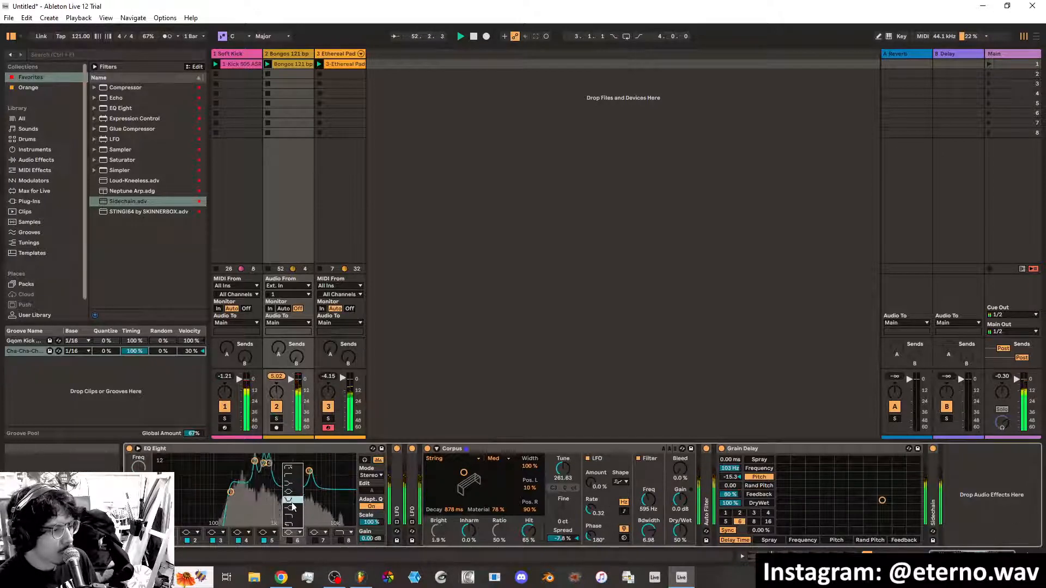
left_click(292, 507)
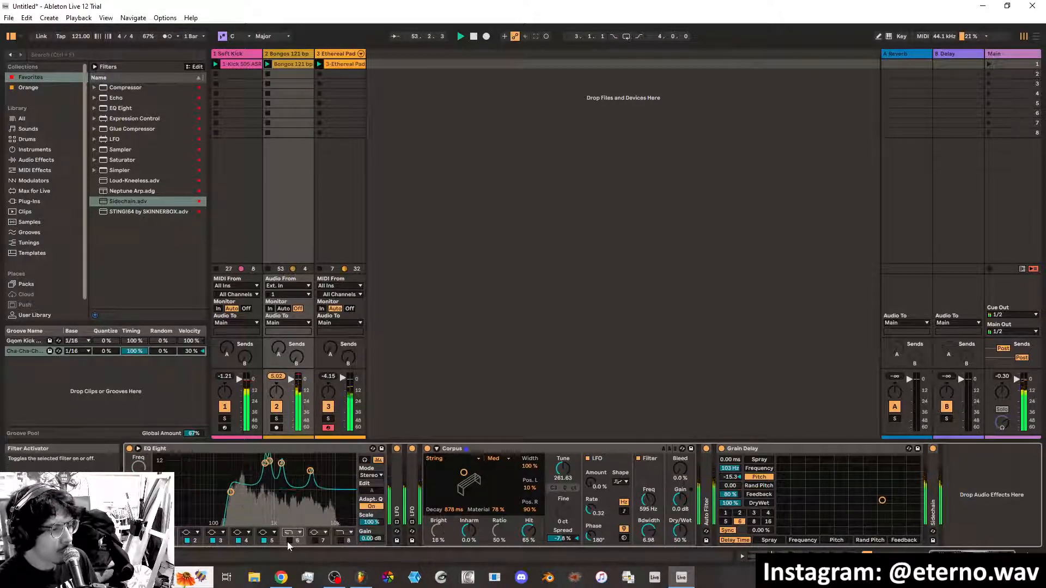
left_click(288, 541)
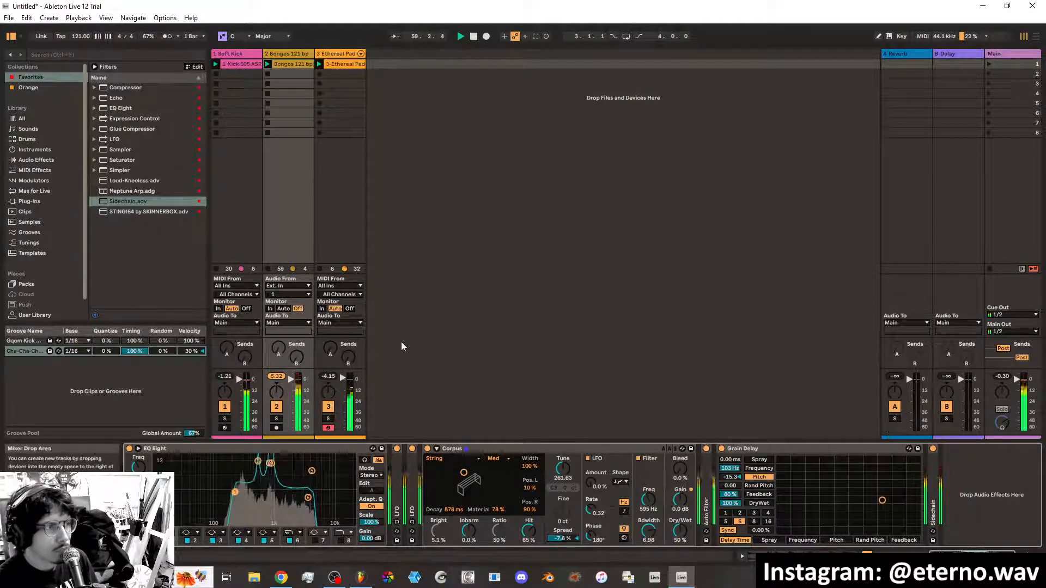
Filter the instrument library to show only Bass sounds
left_click(40, 150)
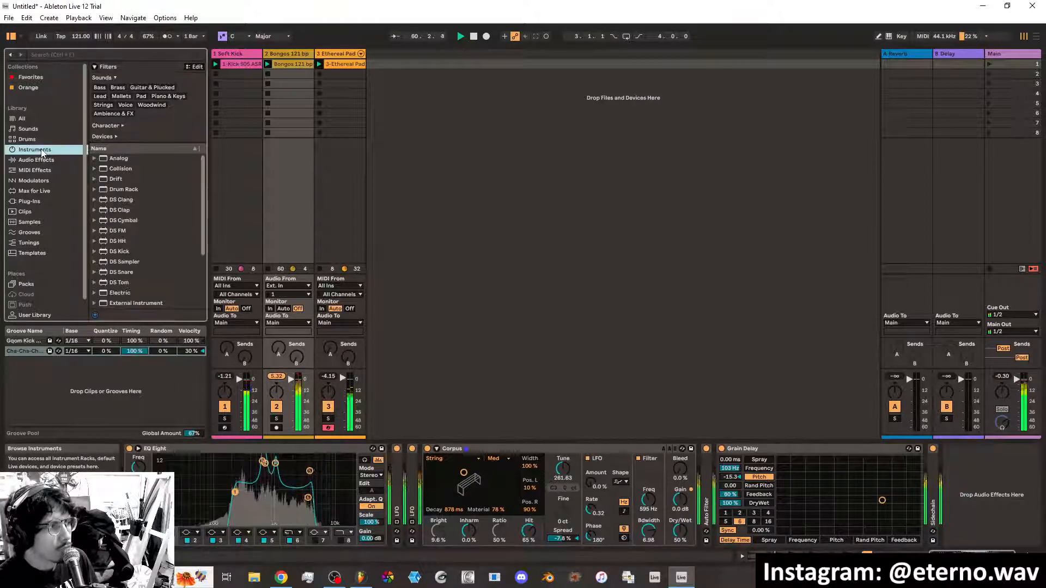
scroll(132, 216, "down", 2)
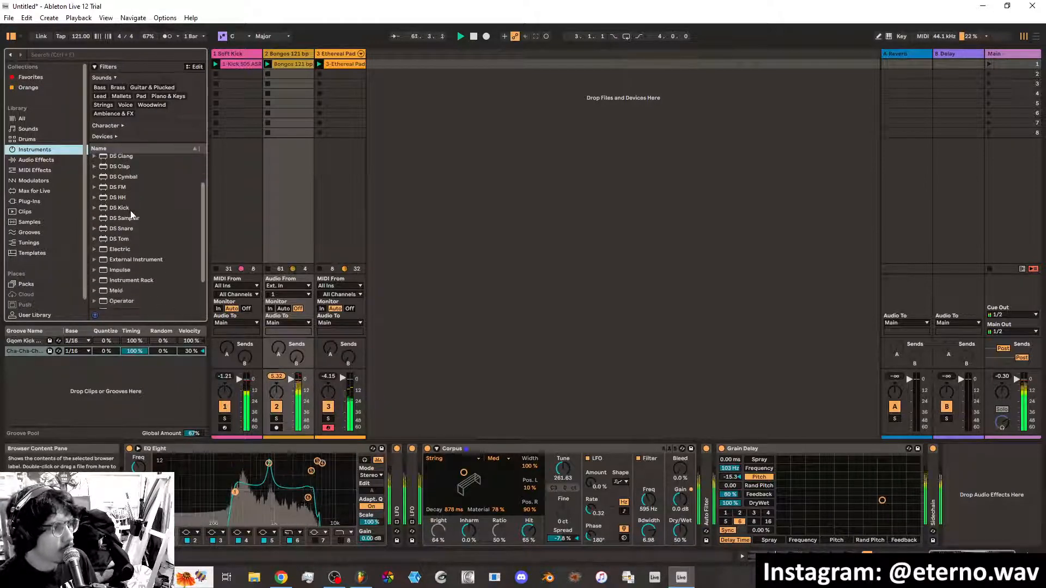
scroll(130, 210, "down", 1)
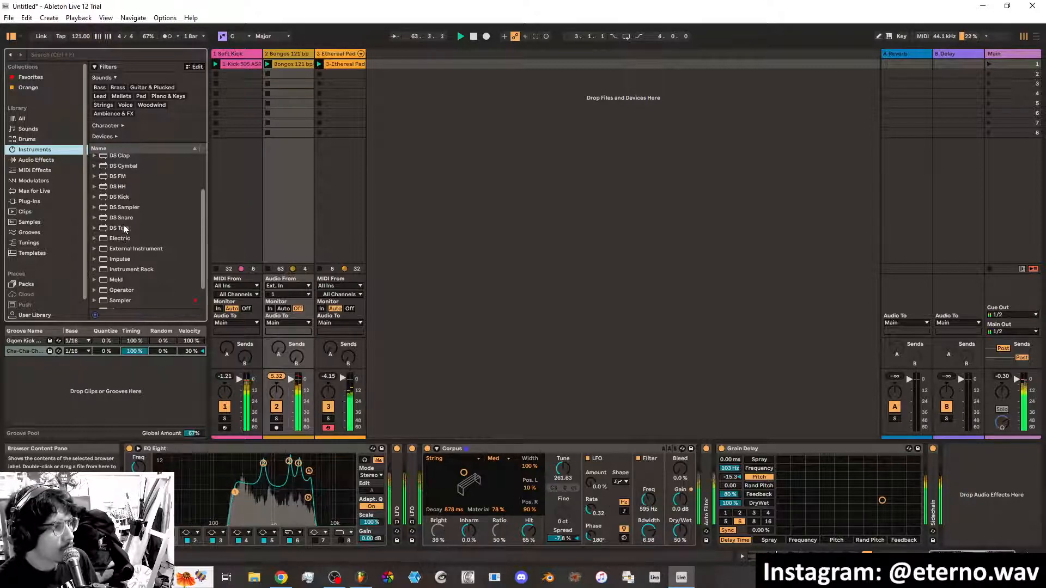
left_click(99, 87)
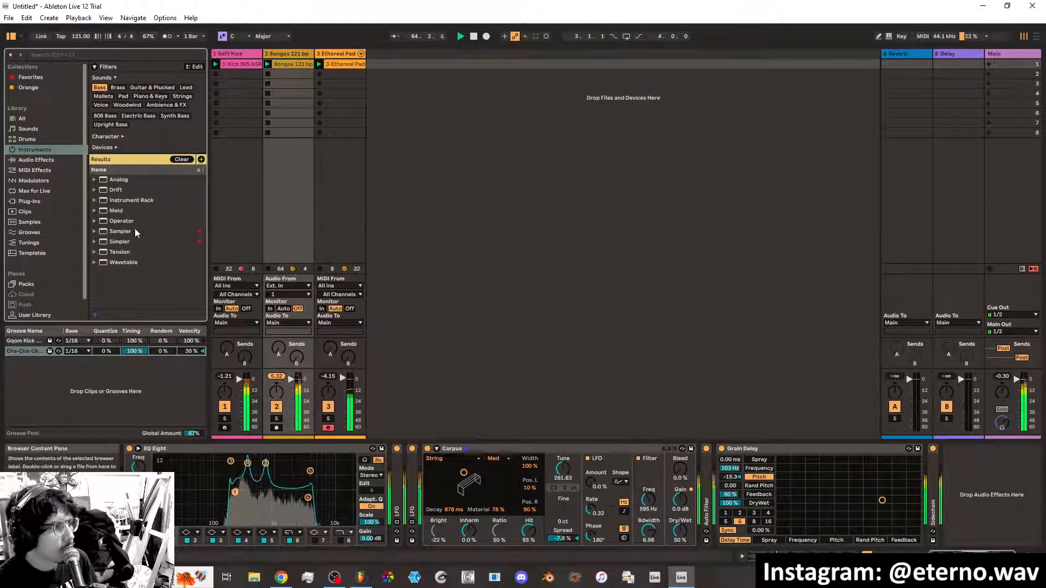
Browse Analog's bass presets and preview Muted Dark Bass, then collapse the Analog folder
left_click(117, 180)
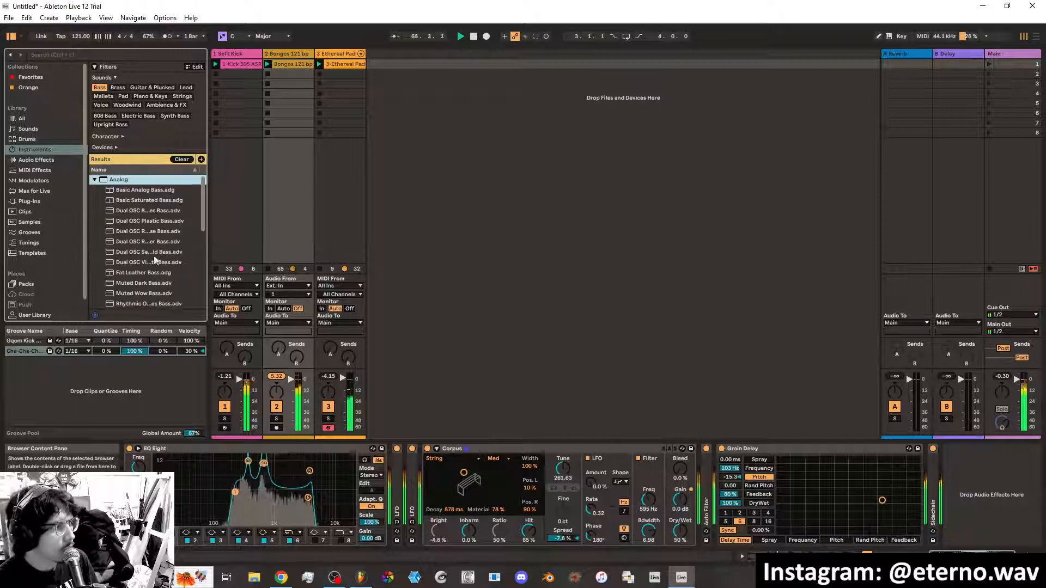
scroll(158, 269, "down", 1)
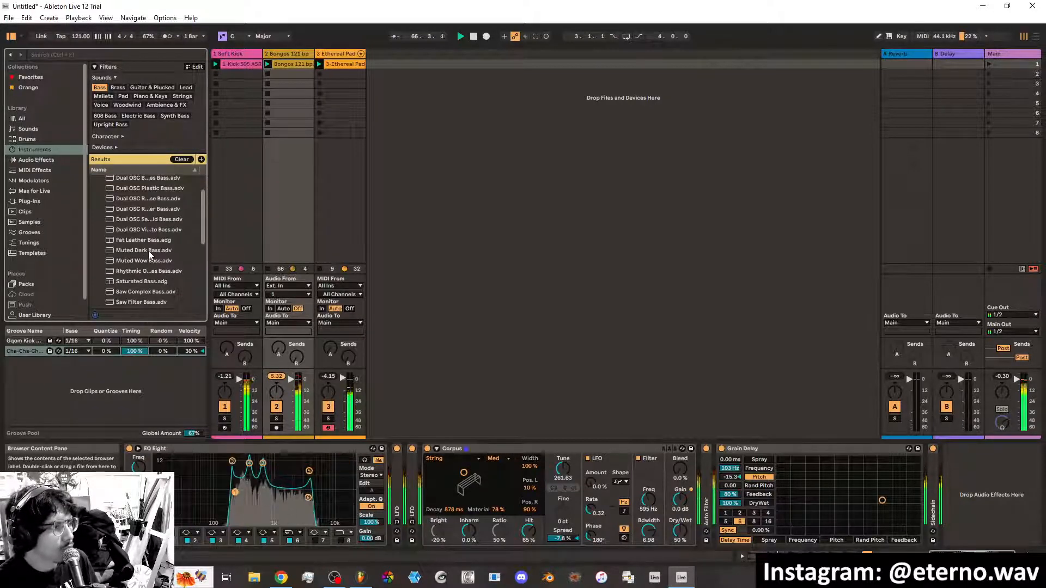
left_click(148, 251)
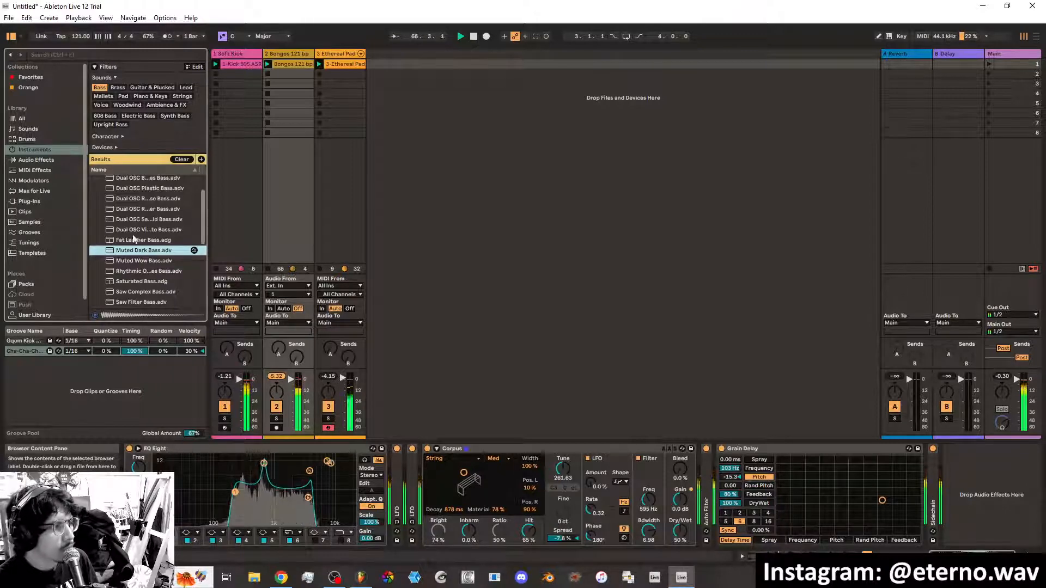
scroll(159, 218, "up", 1)
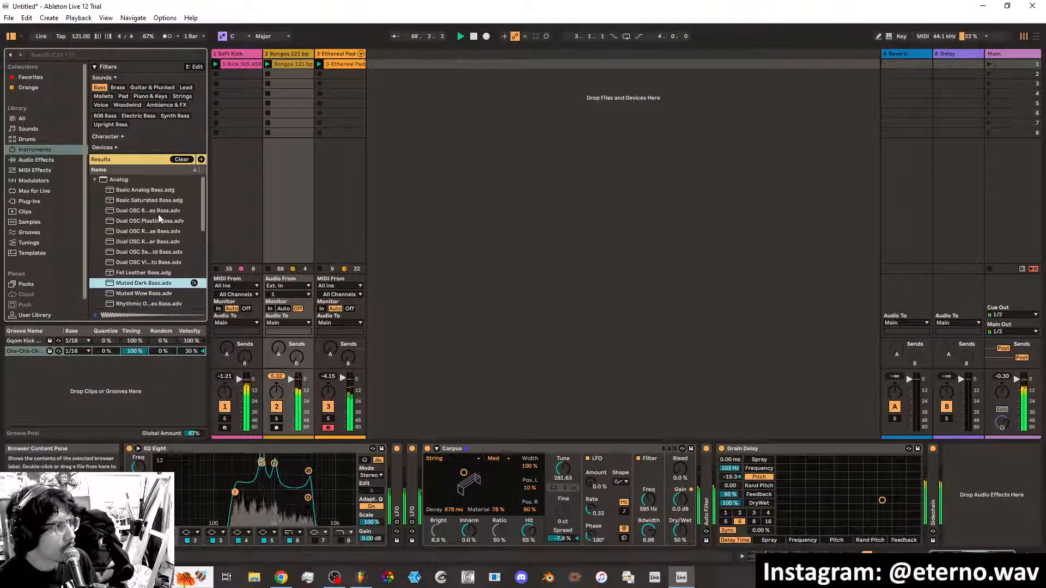
left_click(95, 180)
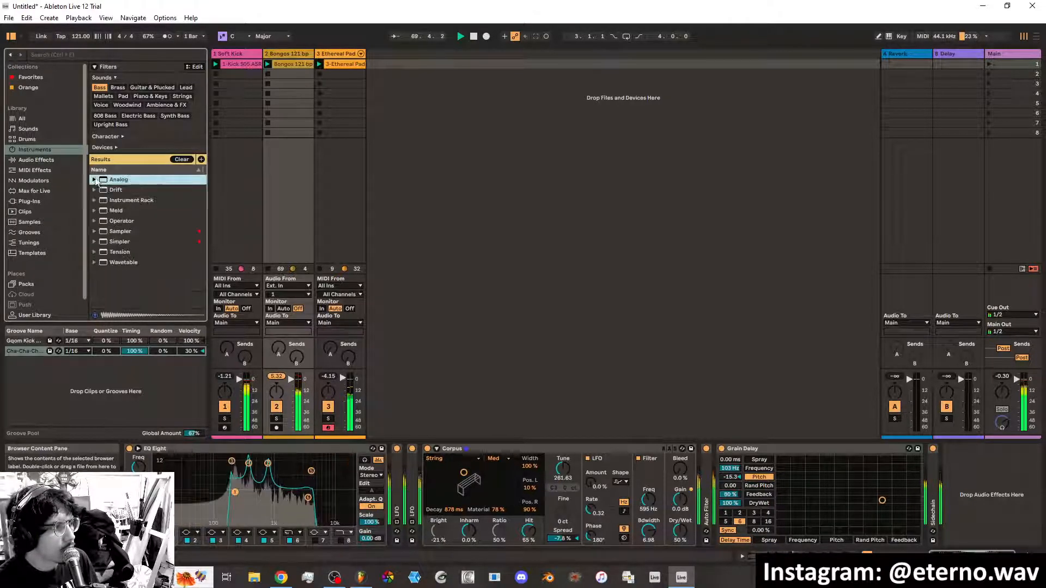
Preview Operator's bass presets and load Basic Fine Line Bass onto a new track beside Ethereal Pad
left_click(94, 220)
left_click(133, 232)
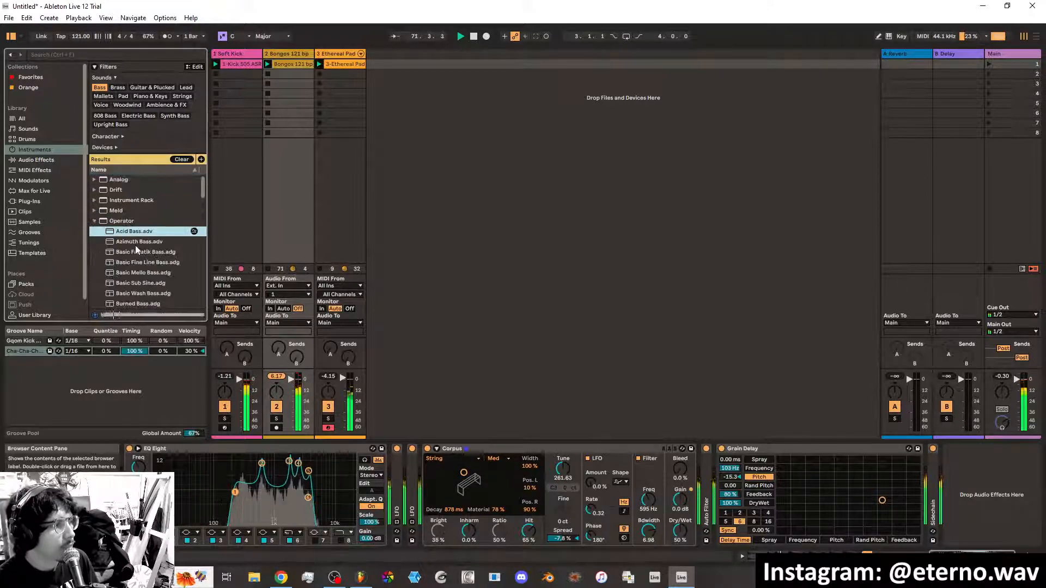
left_click(137, 245)
left_click(140, 262)
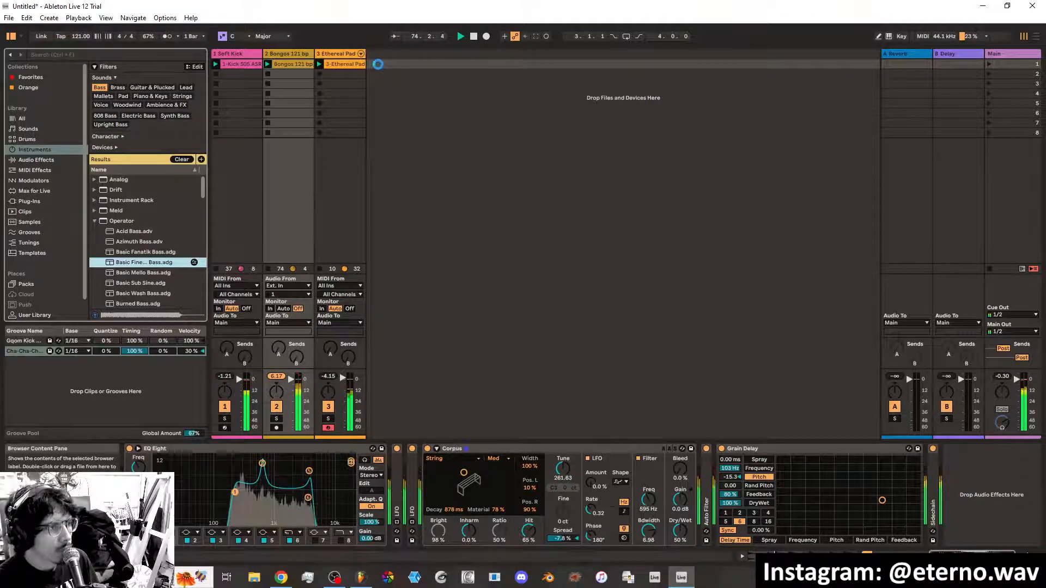
left_click_drag(378, 64, 378, 64)
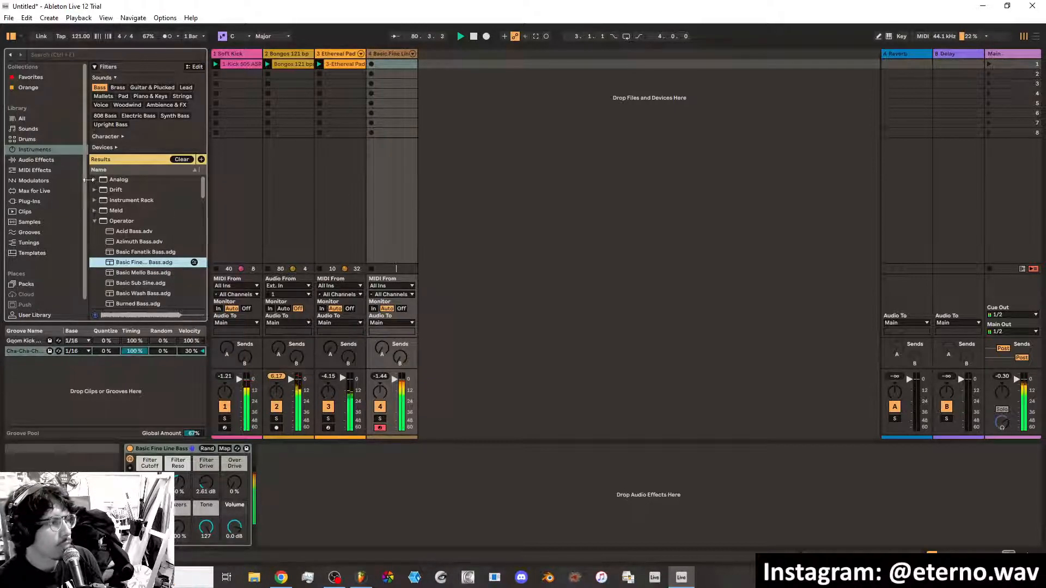
Add the favorite Sidechain preset after Basic Fine Line Bass, fed from 1-Soft Kick, with the threshold at -25.5 dB
left_click(38, 78)
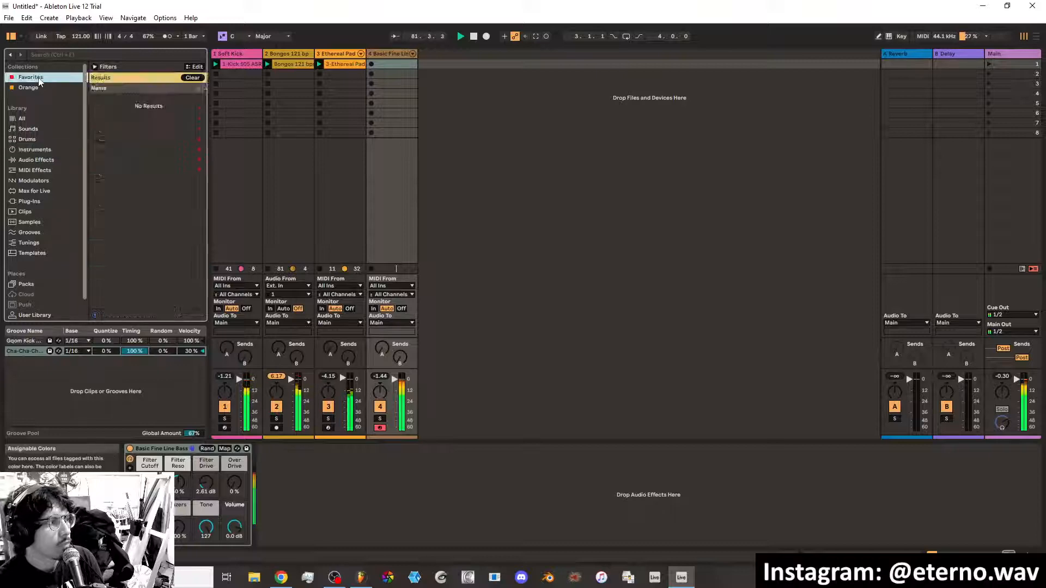
left_click_drag(132, 206, 260, 500)
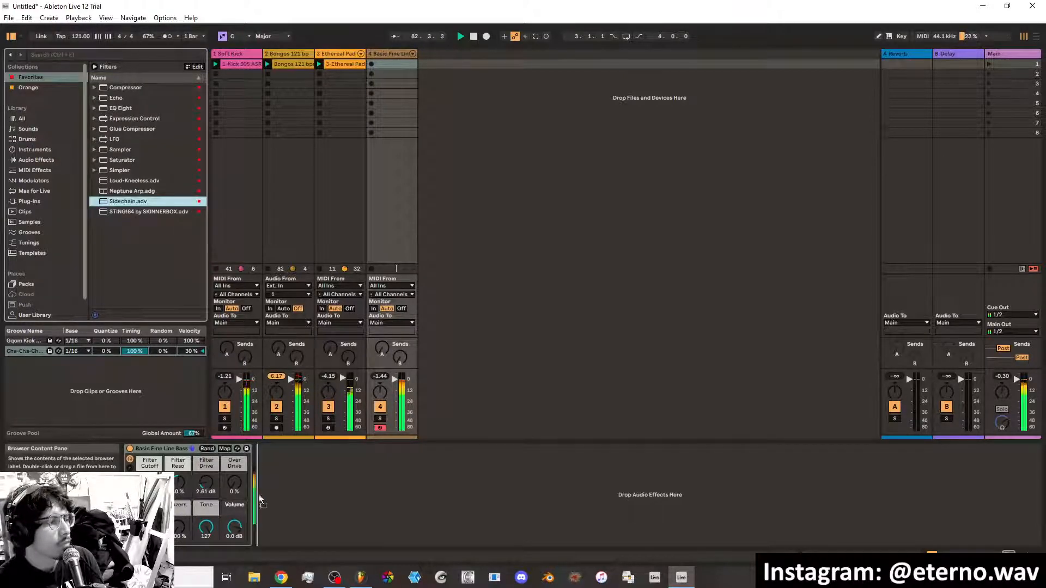
left_click(286, 475)
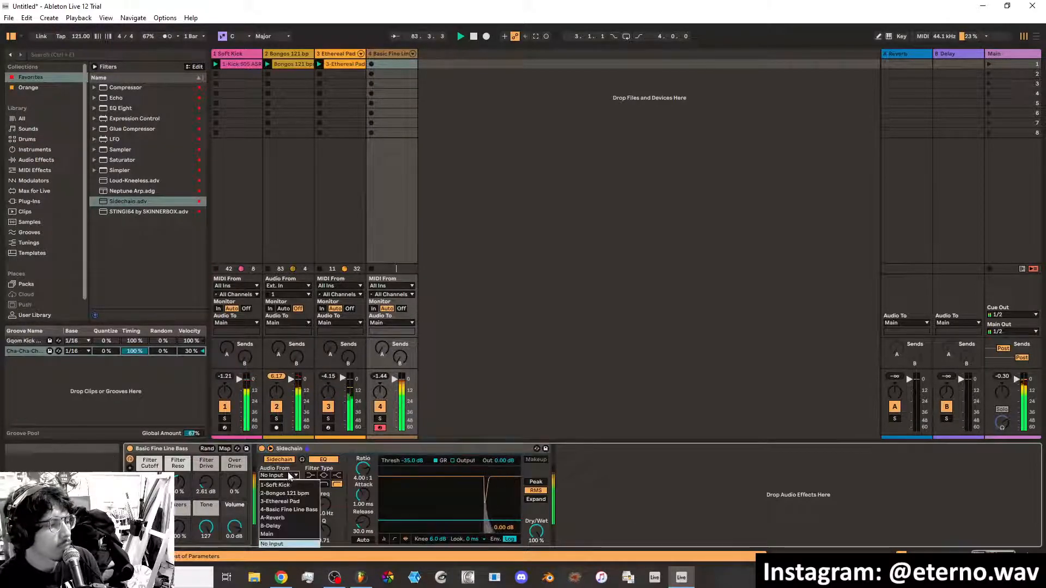
left_click(282, 486)
left_click_drag(444, 485, 445, 478)
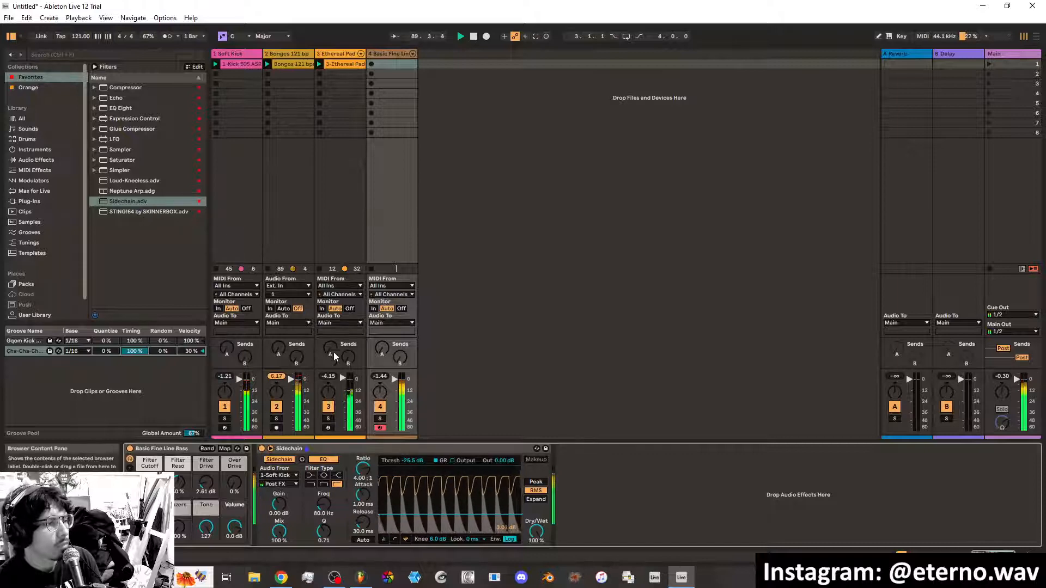
Preview further Operator bass presets, from Basic Mello Bass and Basic Sub Sine to Basic Wash Bass and Burned Bass
left_click(35, 149)
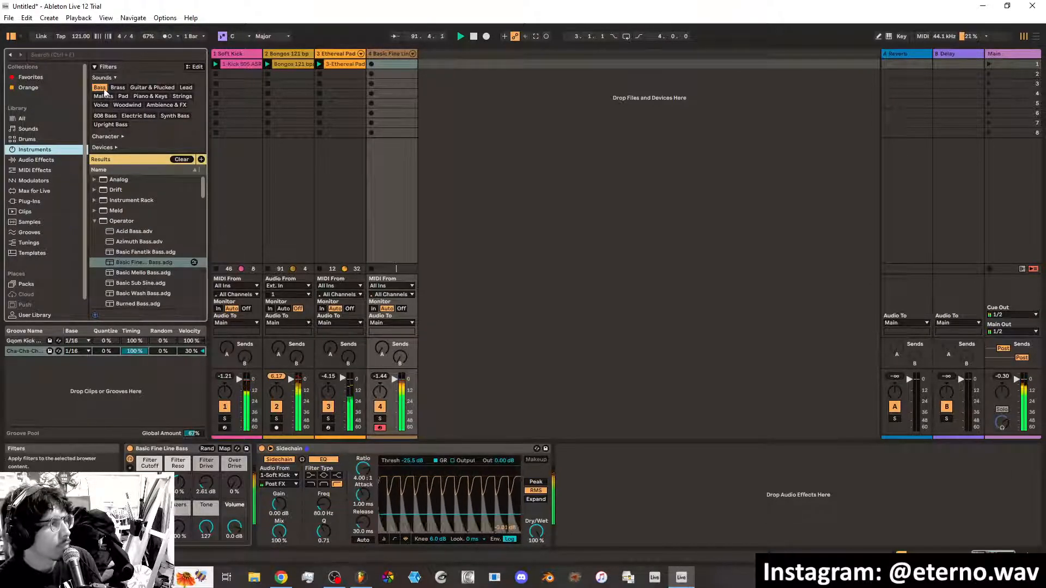
left_click(141, 274)
left_click(142, 284)
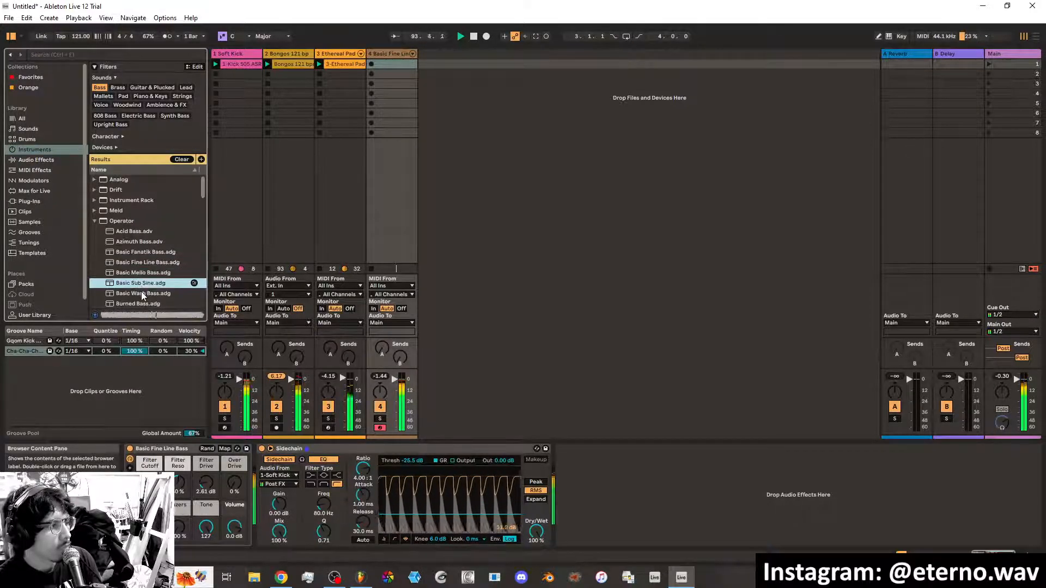
left_click(142, 294)
scroll(142, 292, "down", 1)
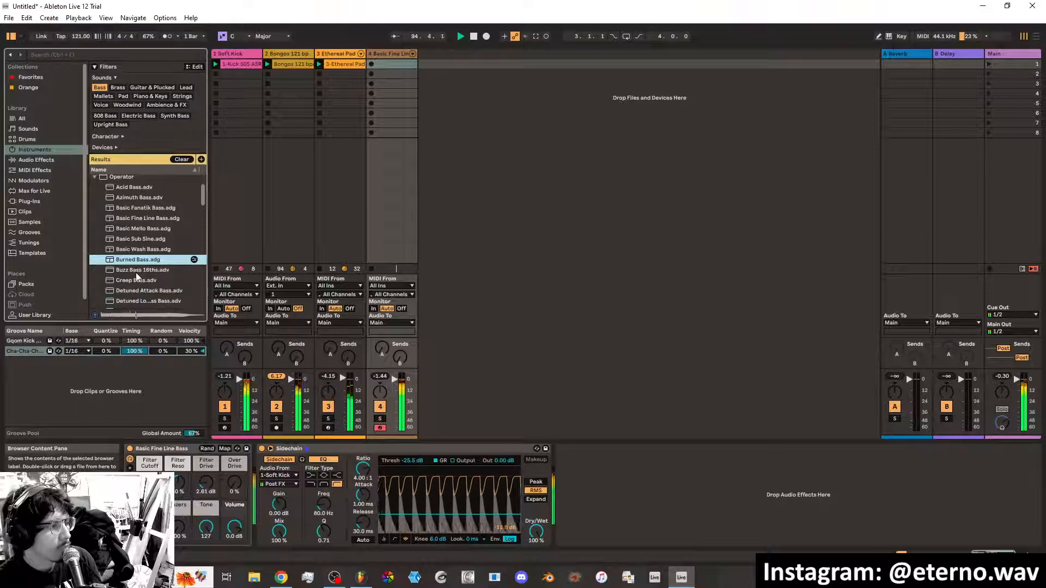
Shape Basic Fine Line Bass with its rack macros, setting Filter Drive to 3.43 dB and Over Drive to 26%
left_click(150, 483)
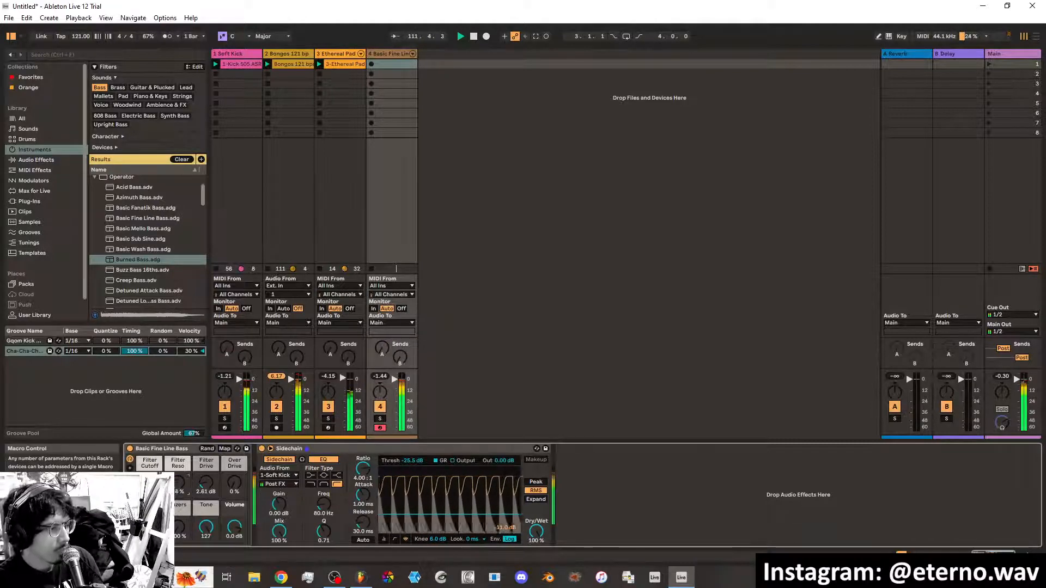
left_click_drag(178, 485, 234, 472)
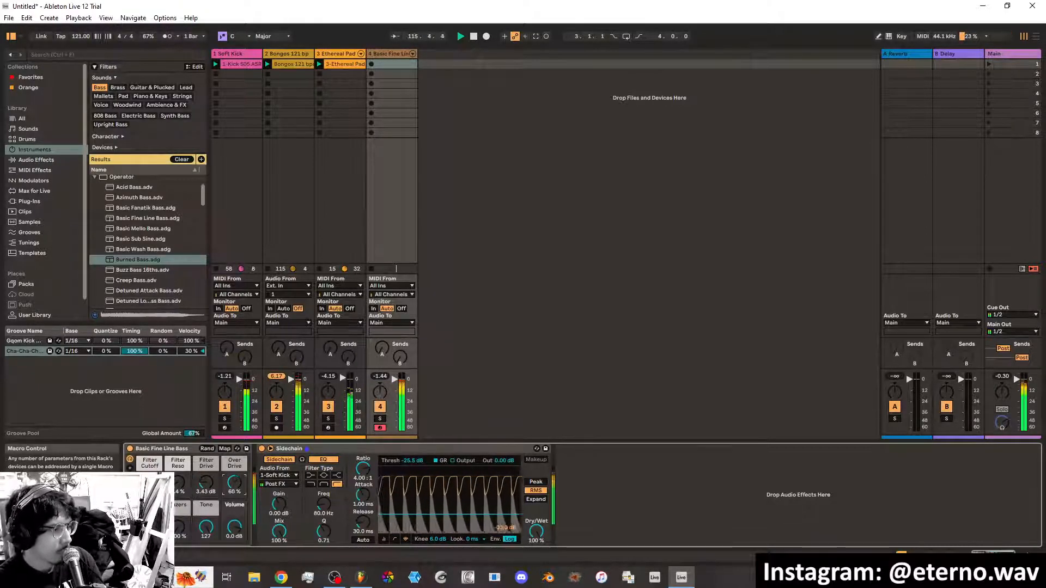
left_click_drag(234, 483, 234, 498)
left_click(206, 528)
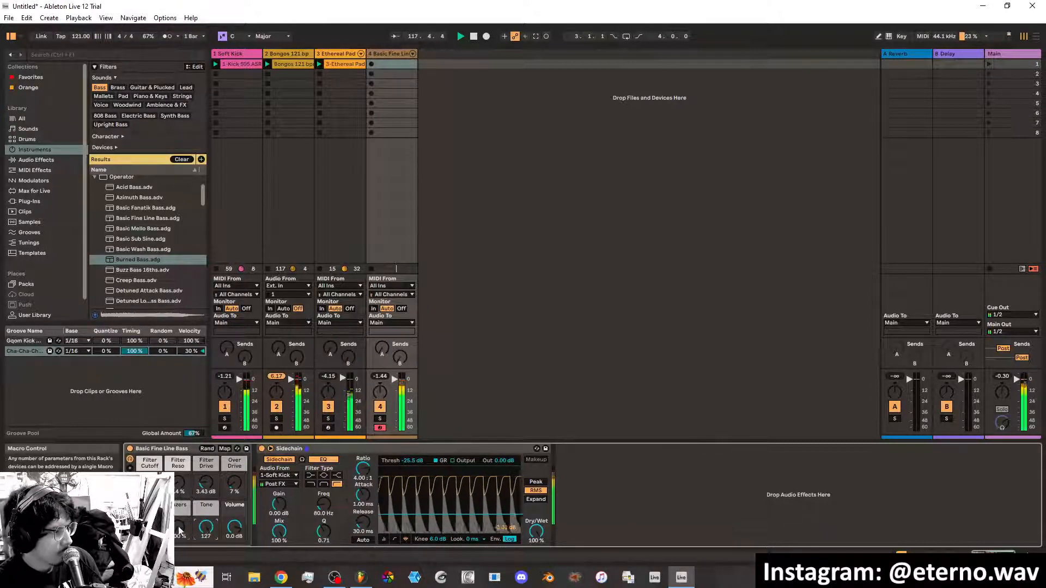
left_click_drag(180, 530, 180, 545)
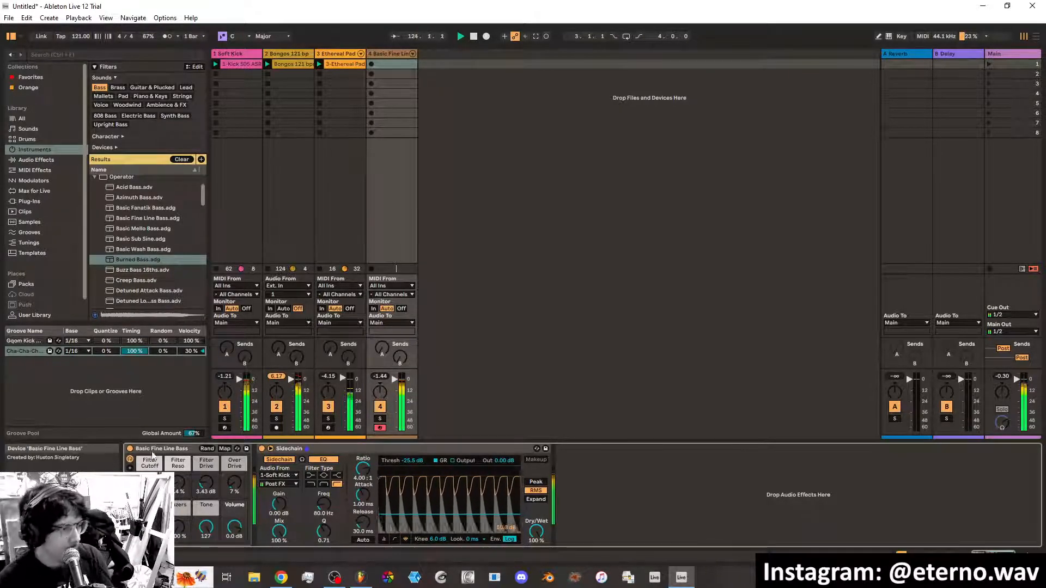
left_click_drag(235, 492, 235, 486)
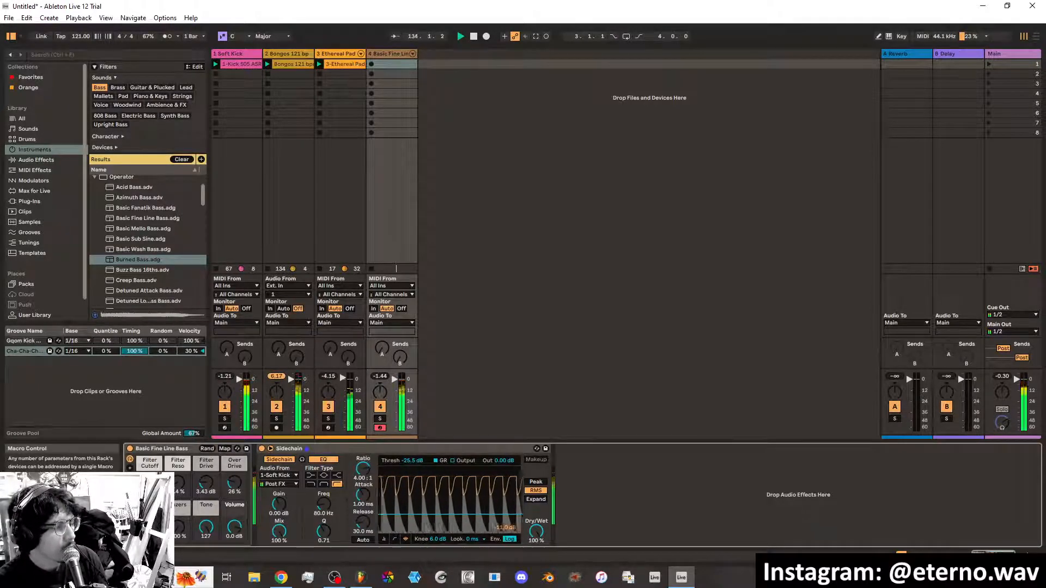
Preview more Operator bass presets, from Creep Bass down through the Detuned basses, and compare with Burned Bass
left_click(140, 280)
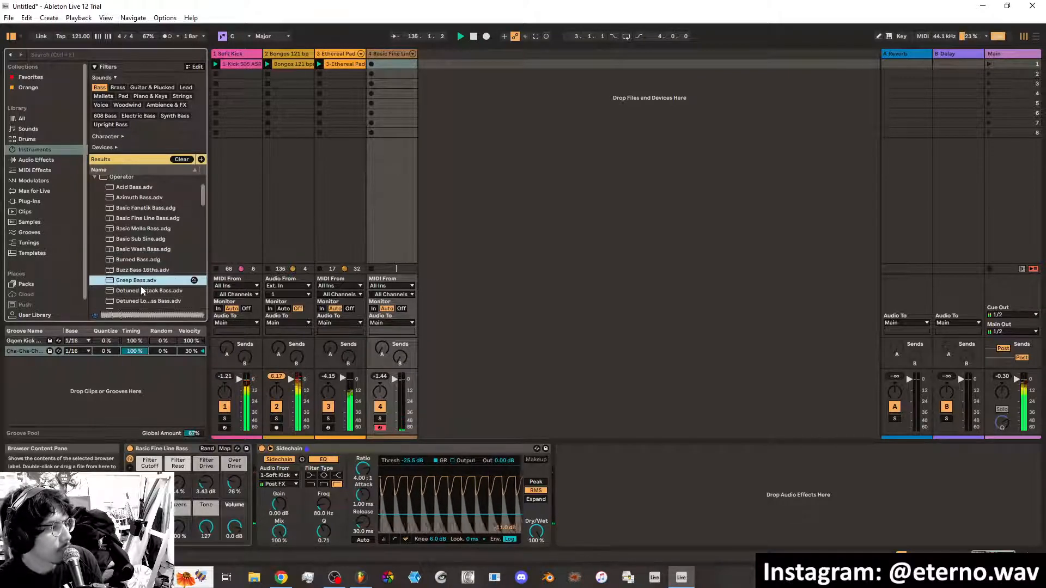
key("Down")
key("Down")
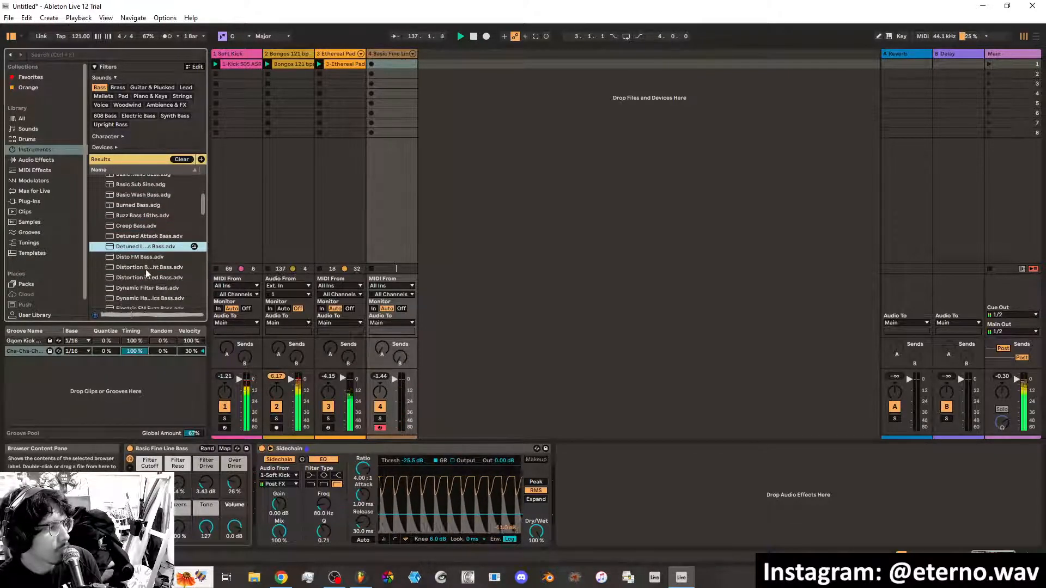
key("Down")
left_click(139, 206)
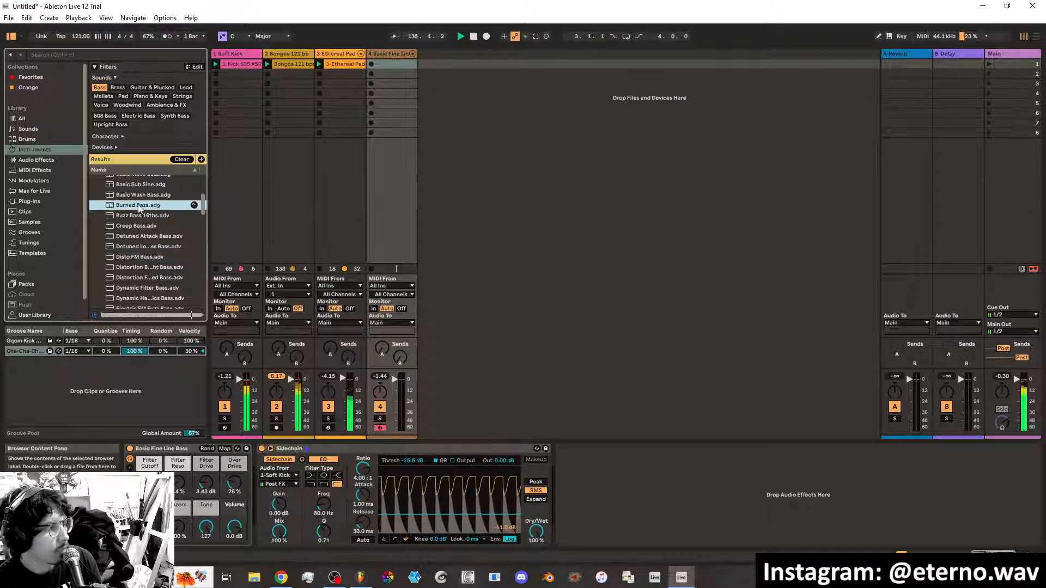
Assign the Basic Fine Line Bass preset to the Orange collection
scroll(145, 202, "up", 3)
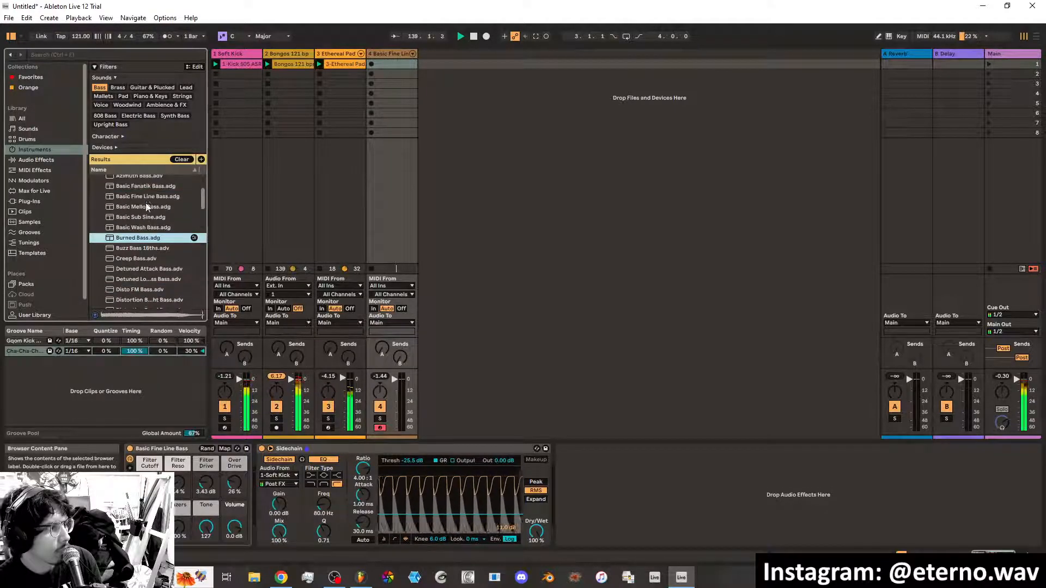
right_click(152, 198)
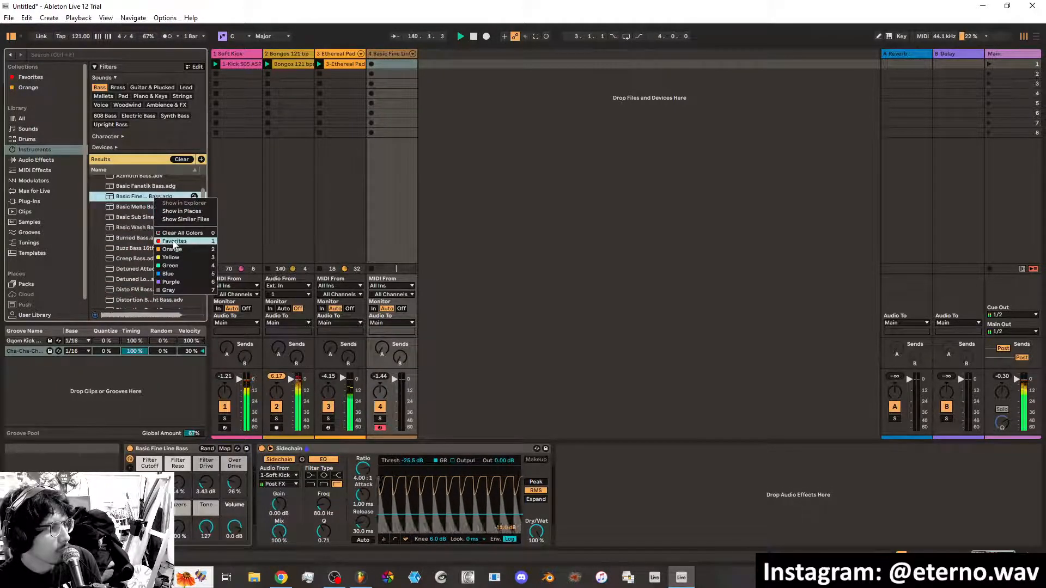
left_click(173, 249)
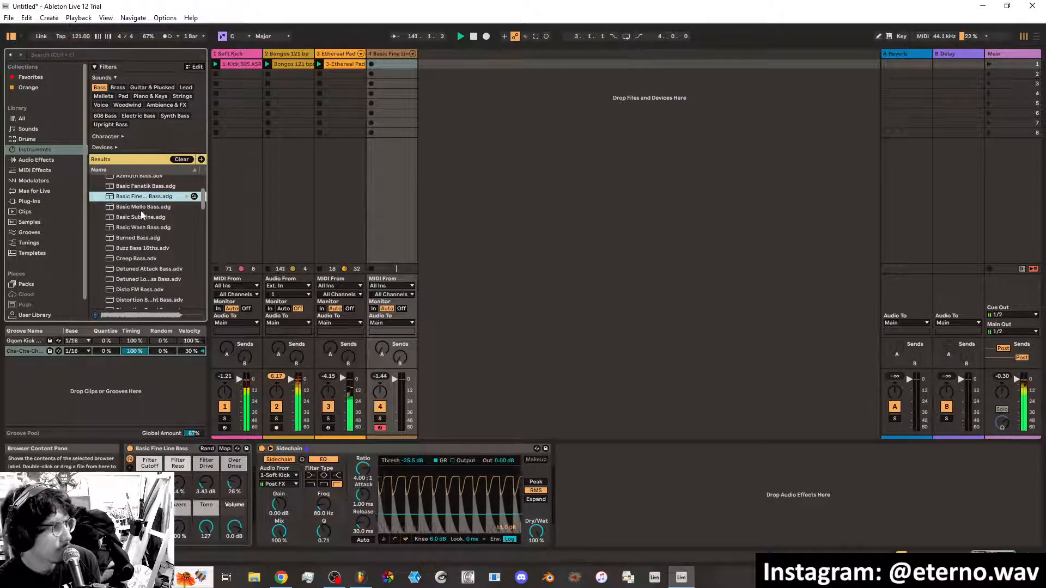
Preview the following bass presets and load Dynamic Filter Bass in place of Basic Fine Line Bass on track 4
scroll(141, 229, "down", 5)
left_click(135, 255)
left_click(144, 266)
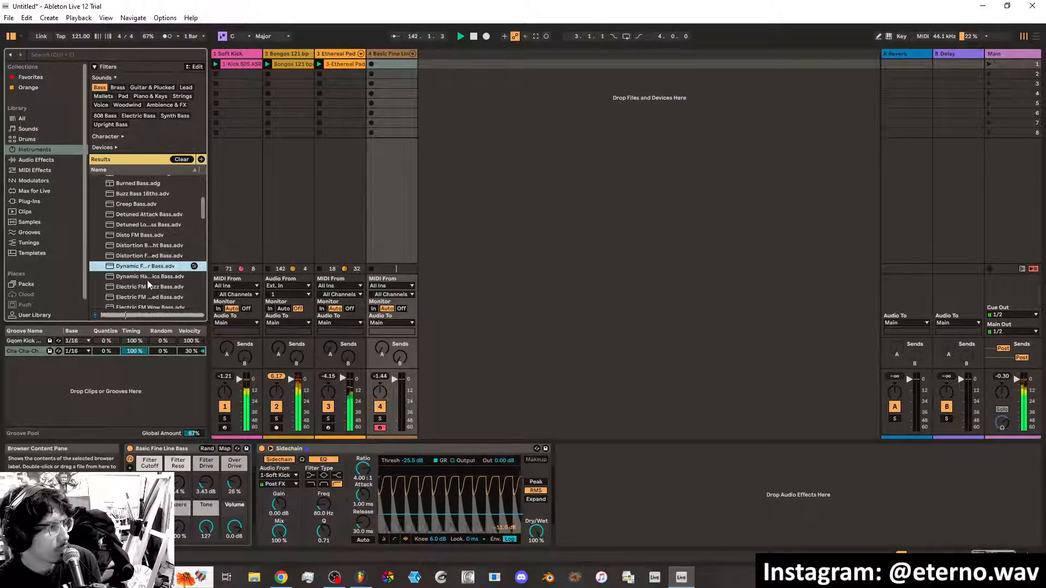
double_click(147, 268)
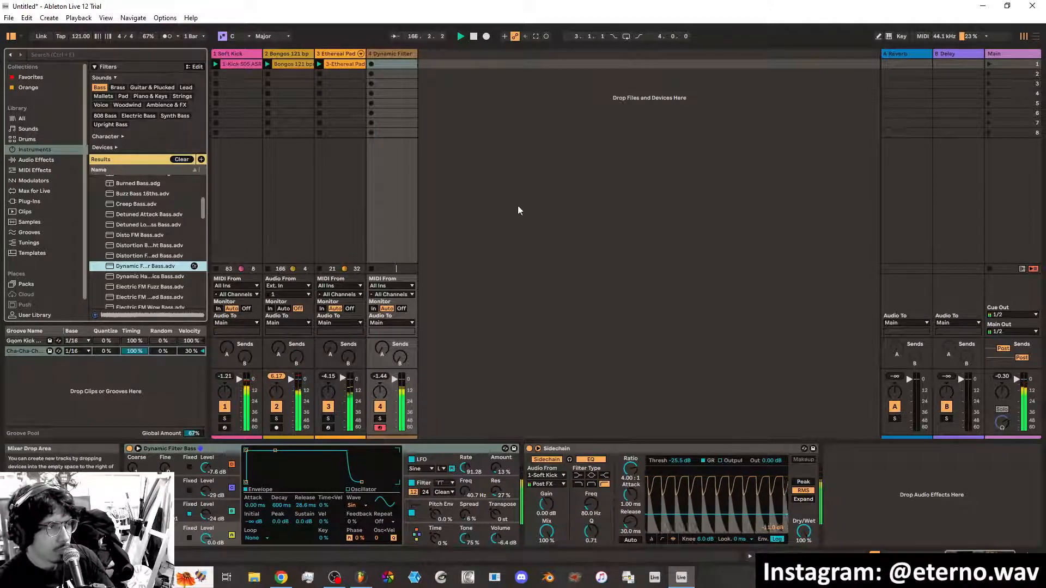
Try a Dynamic Filter Bass take in the track's first clip slot, play it back from the start and delete it
left_click(372, 64)
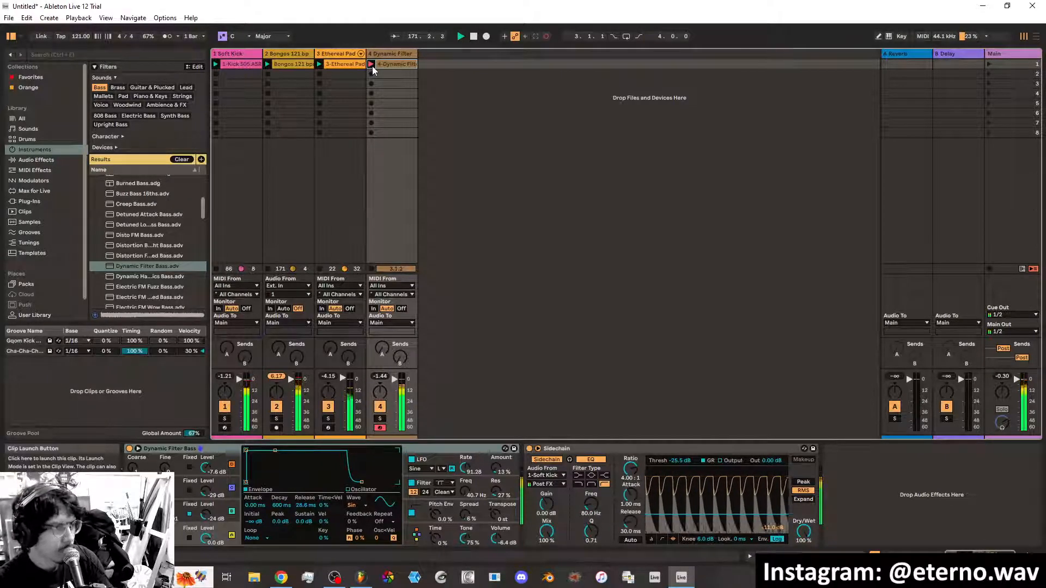
left_click(372, 64)
left_click(474, 36)
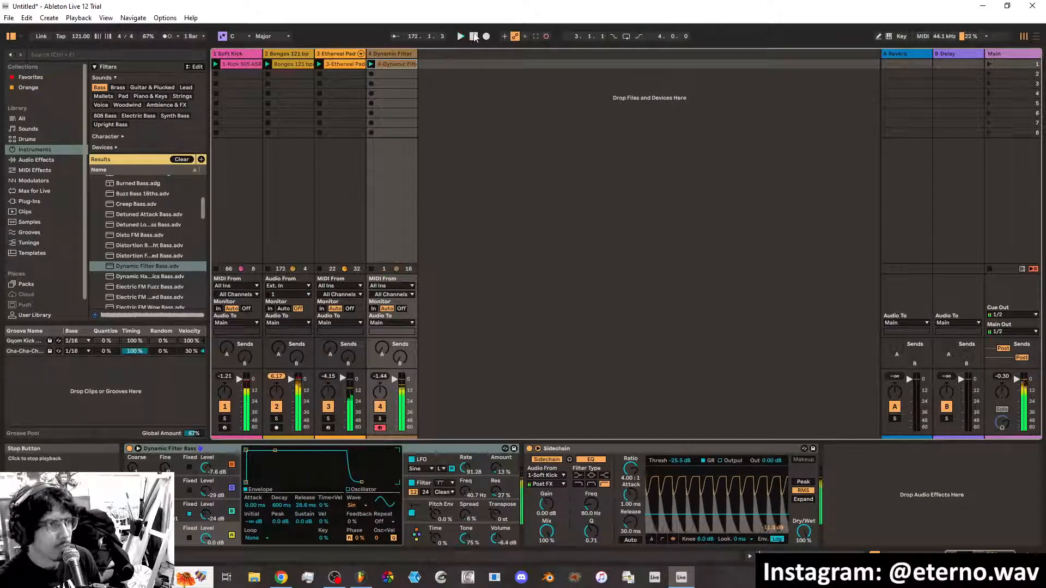
left_click(371, 64)
double_click(388, 63)
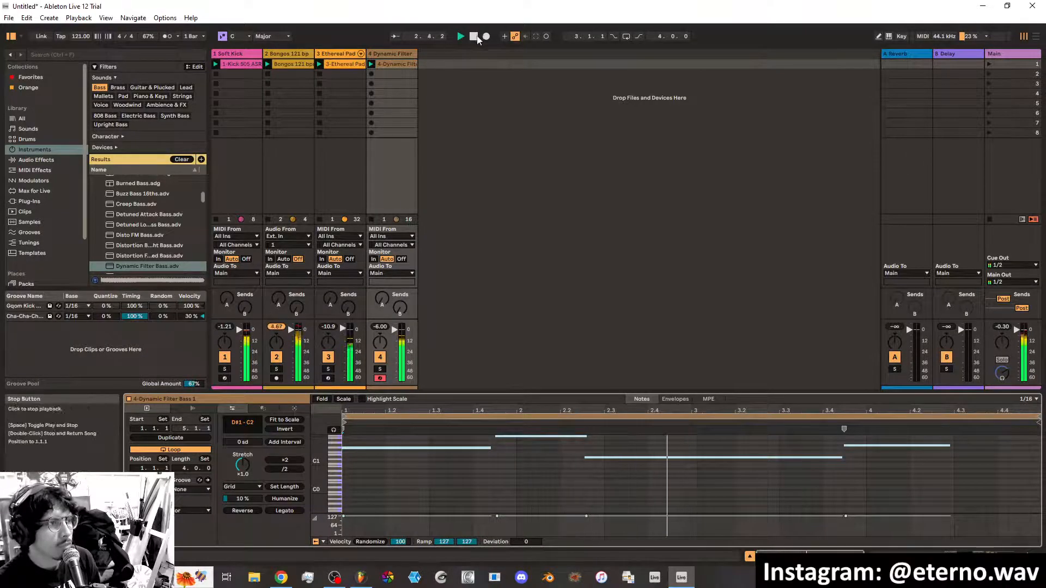
left_click(390, 67)
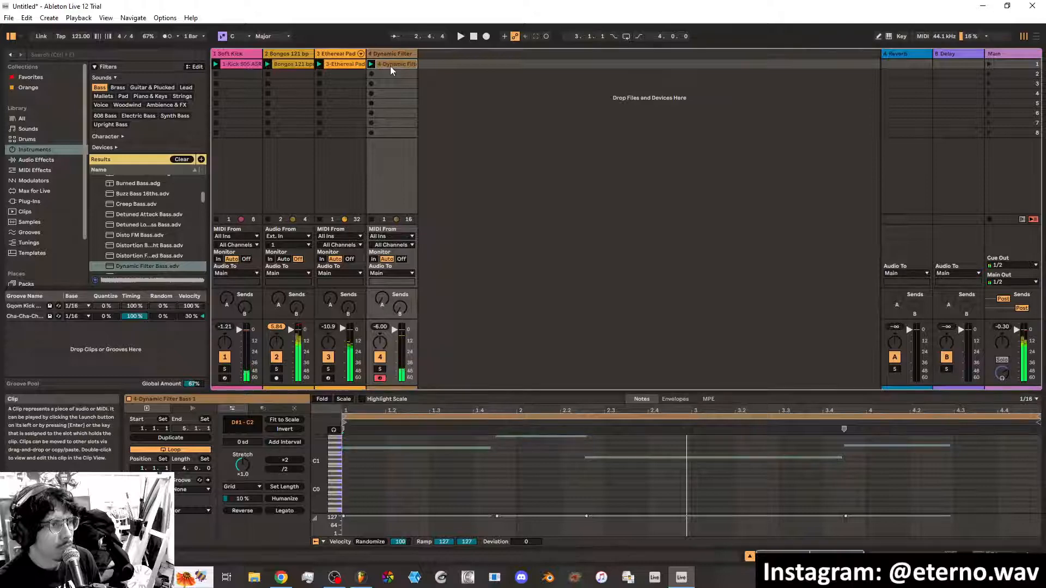
key("Delete")
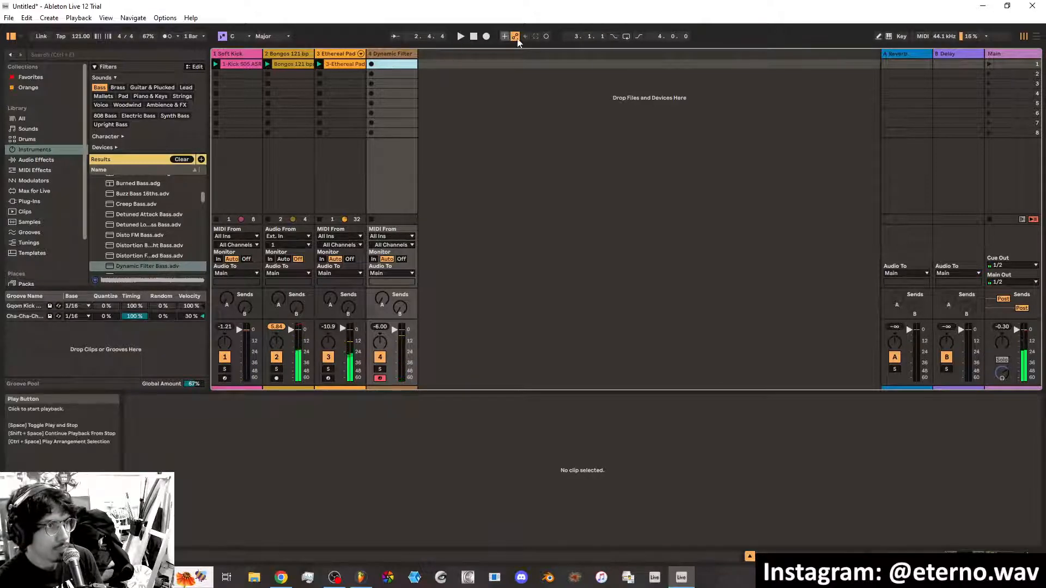
Record a new Dynamic Filter Bass take into the first clip slot and restart playback from the beginning
left_click(546, 37)
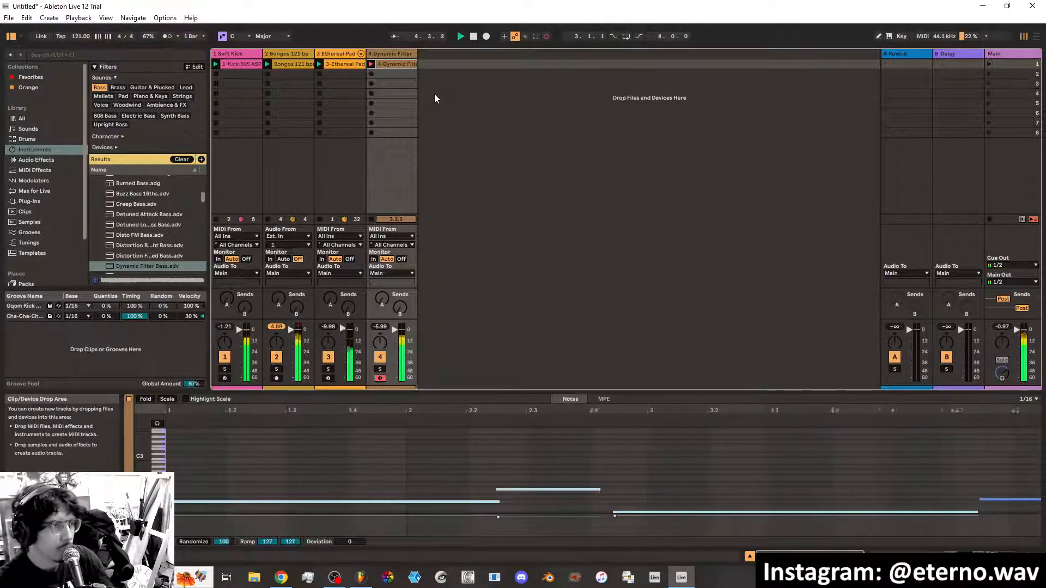
left_click(472, 37)
left_click(460, 37)
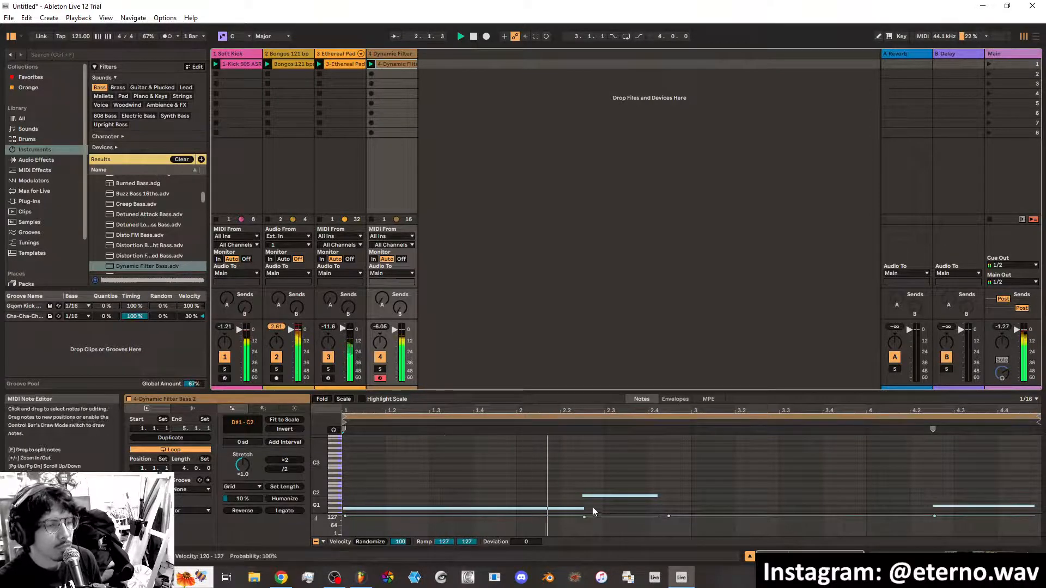
Fine-tune the ends of all notes in the new bass clip so the G1 note meets the C2 note near 2.2.3
left_click_drag(585, 509, 582, 509)
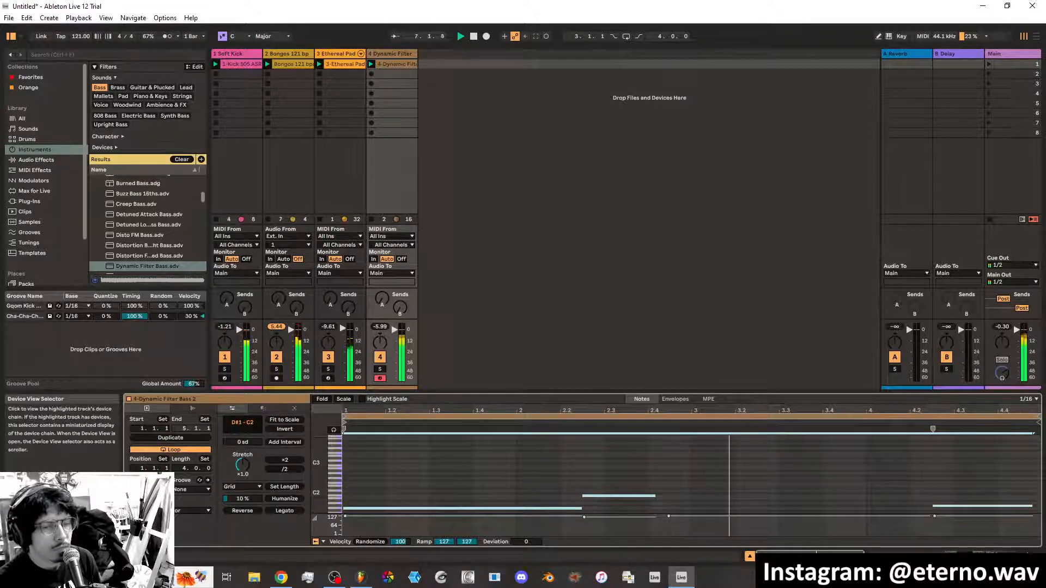
scroll(609, 464, "up", 3)
scroll(606, 460, "down", 3)
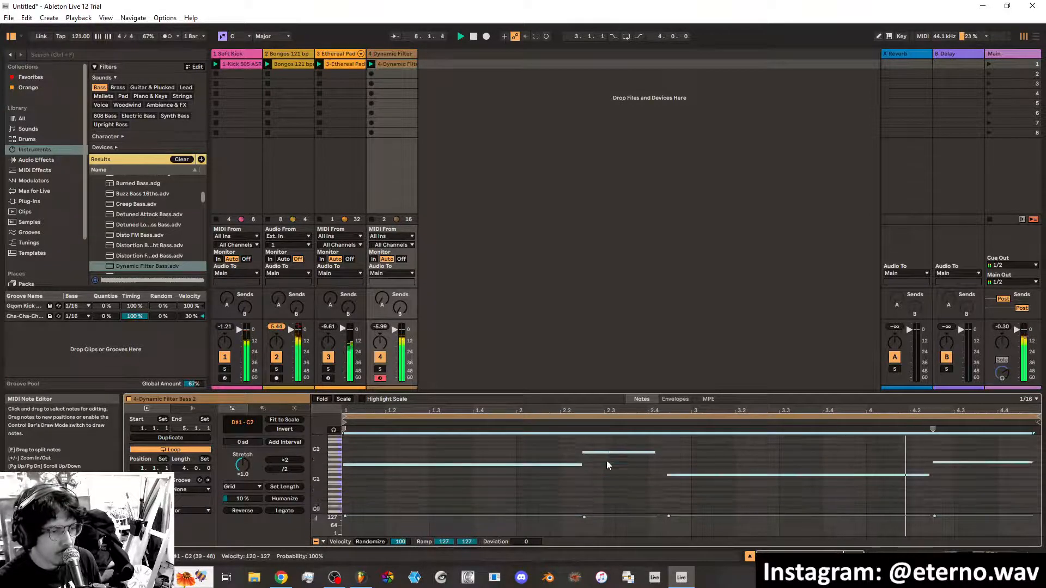
left_click(581, 454)
left_click(599, 496)
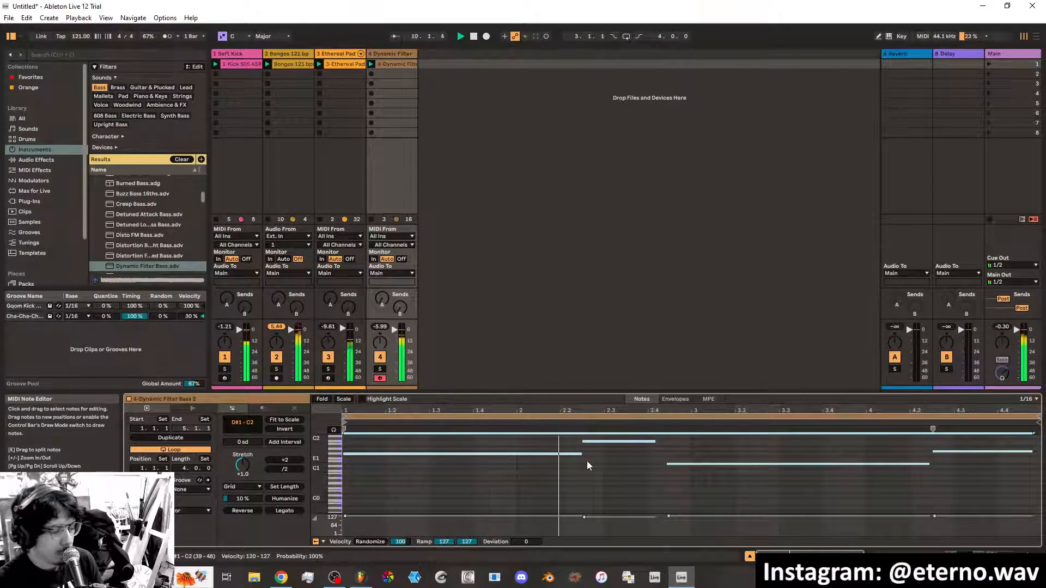
scroll(587, 461, "up", 2)
scroll(587, 461, "up", 4)
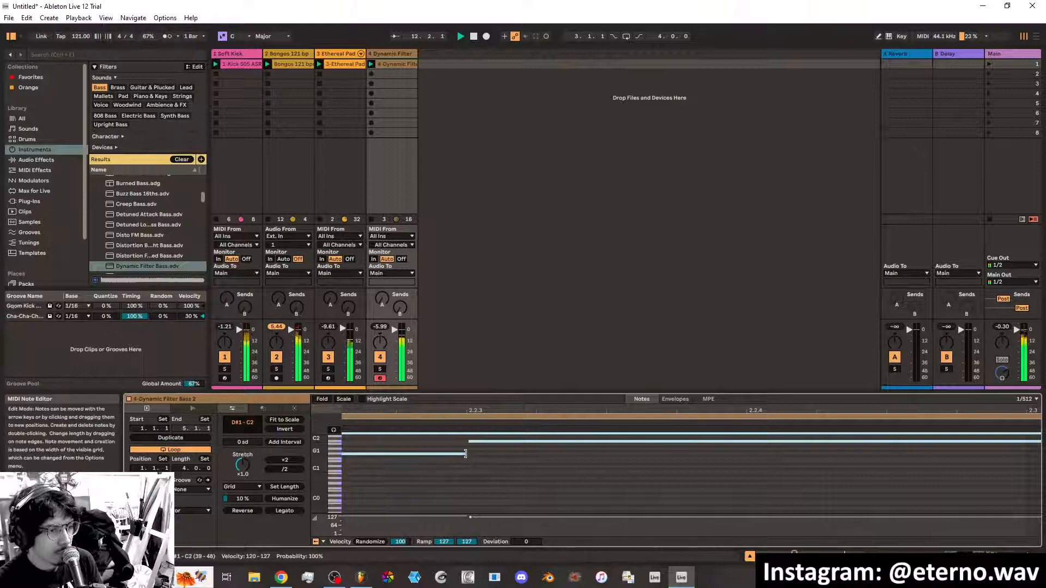
left_click_drag(466, 454, 468, 454)
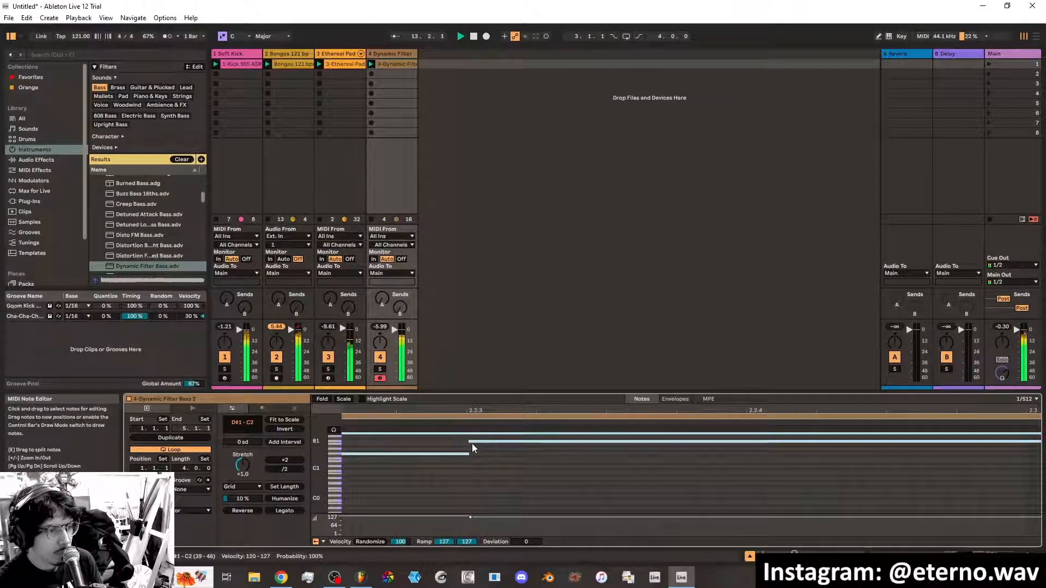
Shorten only the G1 note slightly so it ends just before the C2 note at 2.2.3
left_click(473, 443)
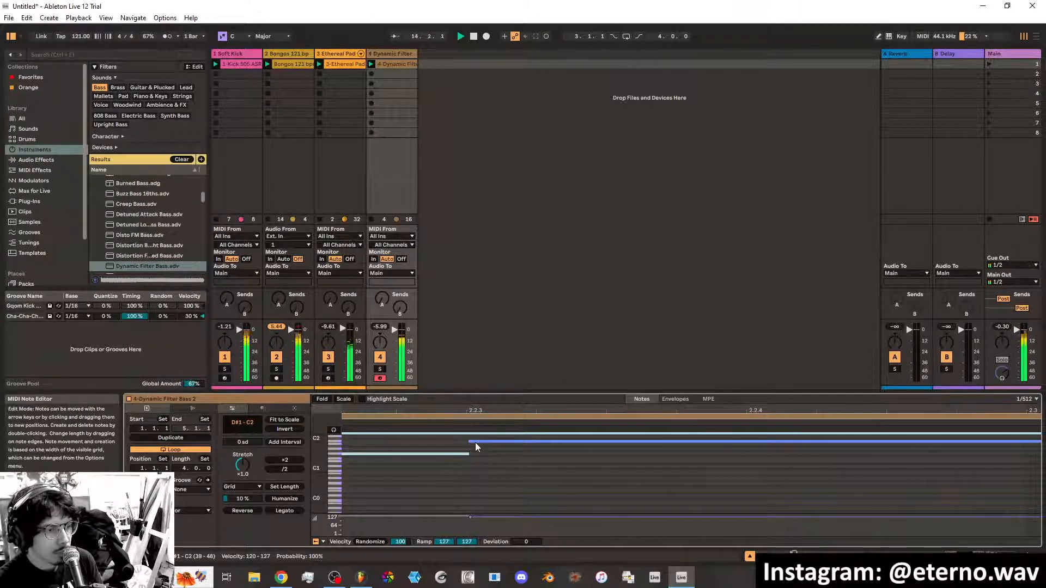
left_click(468, 453)
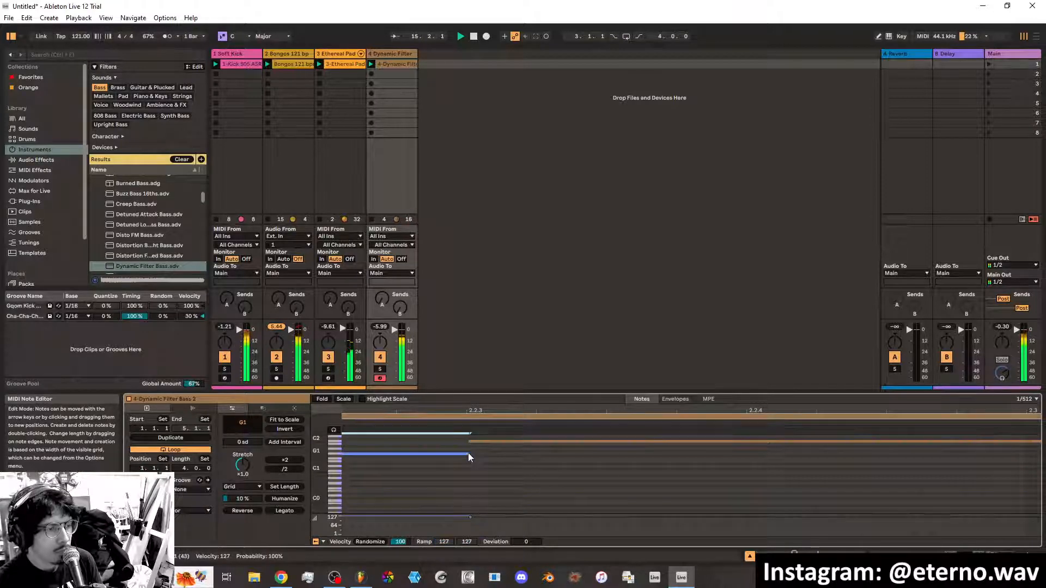
left_click_drag(468, 453, 465, 455)
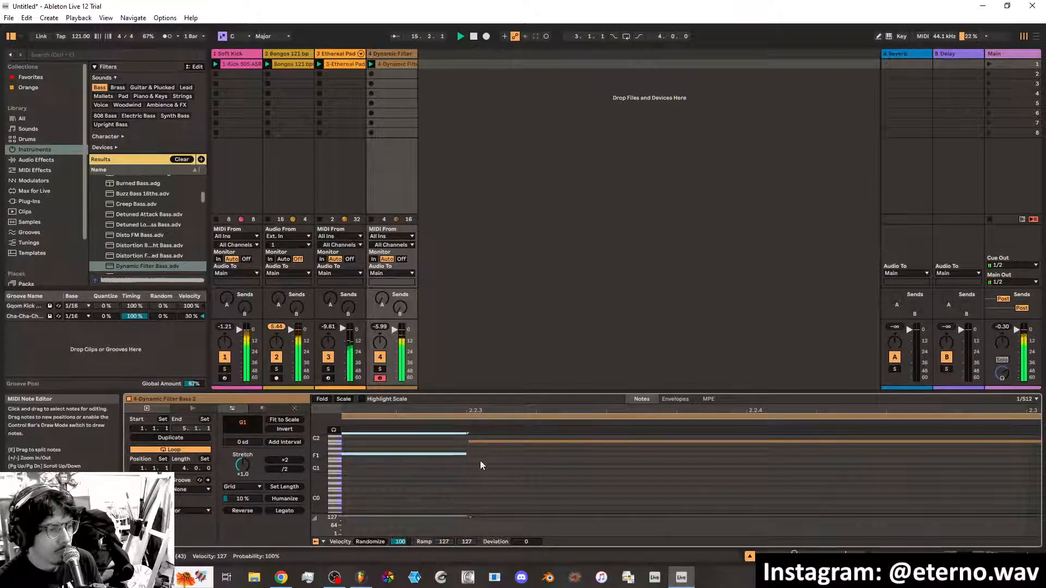
right_click(479, 461)
left_click(472, 469)
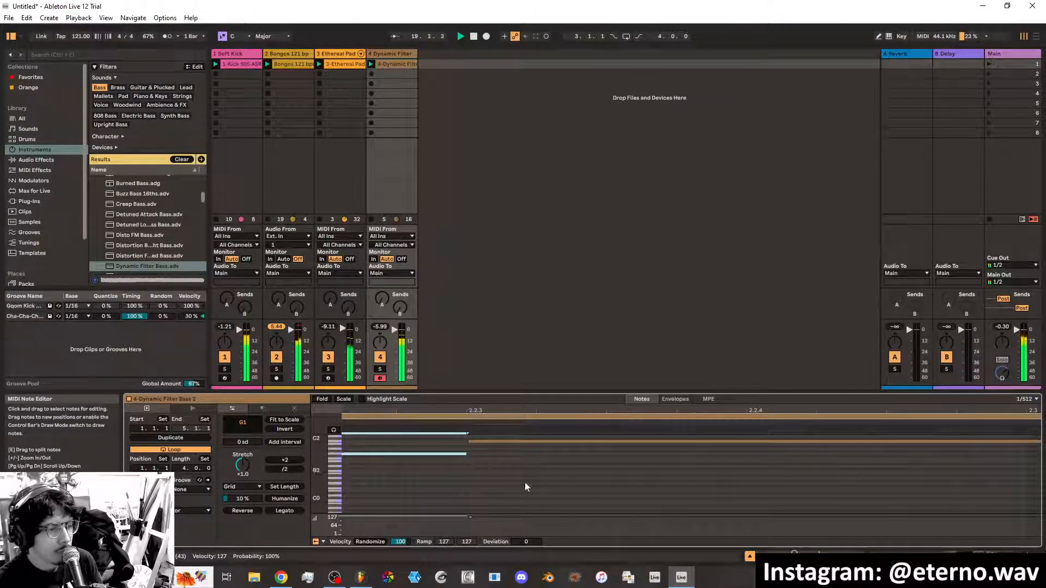
Extend the end of the C2 note in the Dynamic Filter Bass clip so it meets the following D#1 note
scroll(538, 481, "down", 3)
scroll(545, 482, "up", 5)
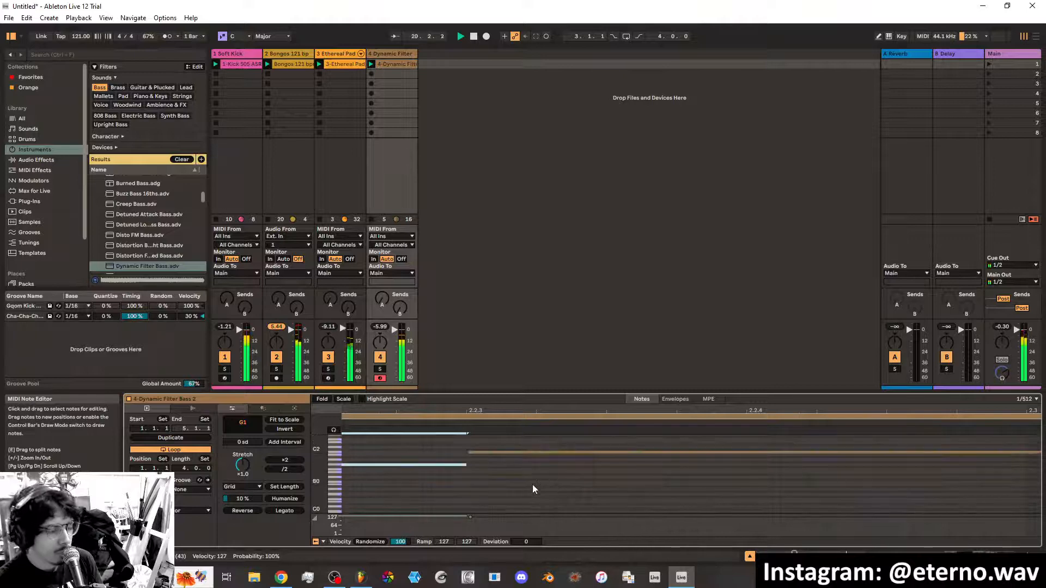
scroll(536, 485, "right", 3)
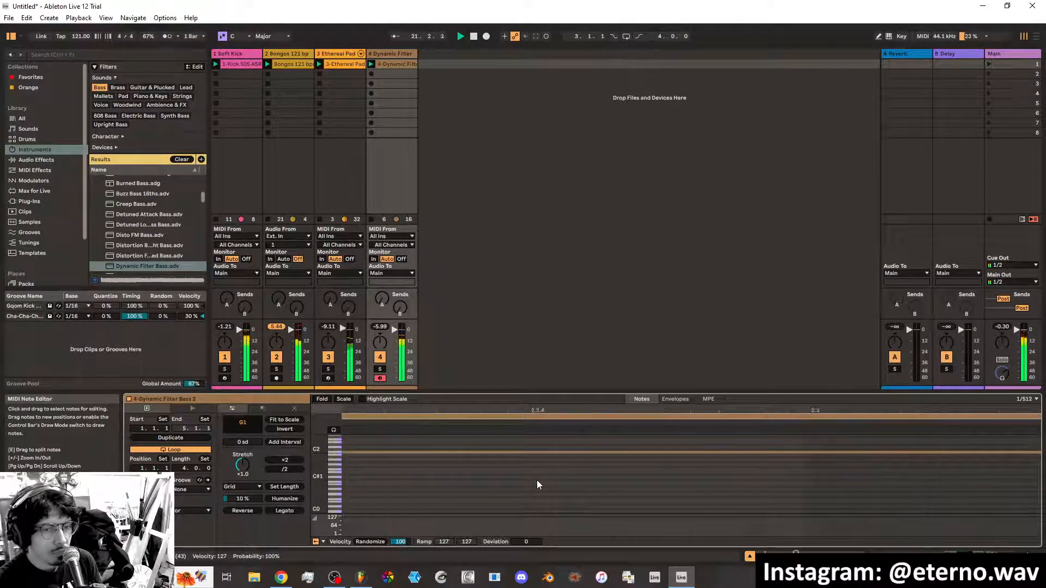
scroll(537, 480, "right", 5)
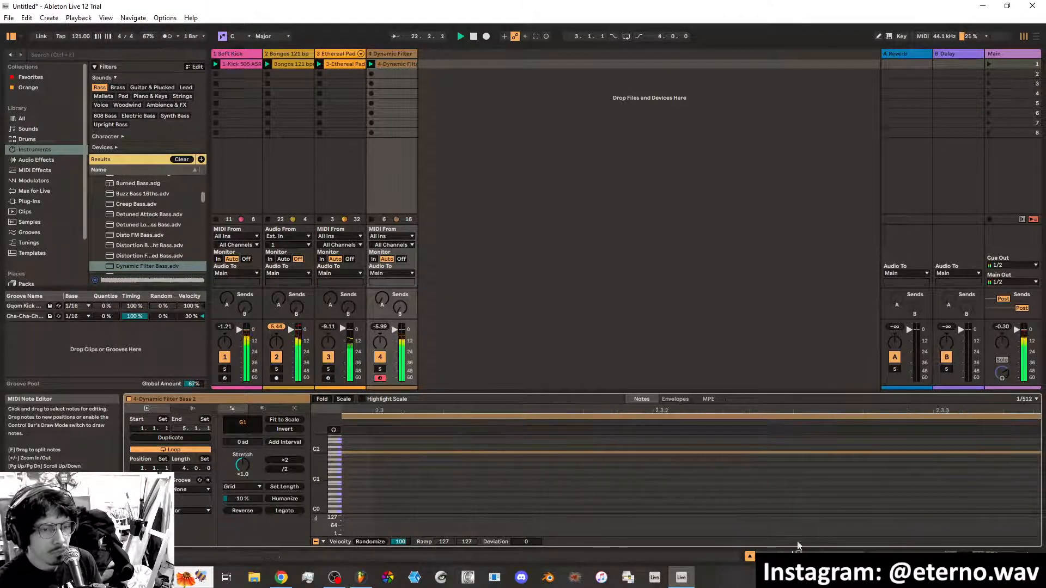
left_click_drag(798, 553, 807, 554)
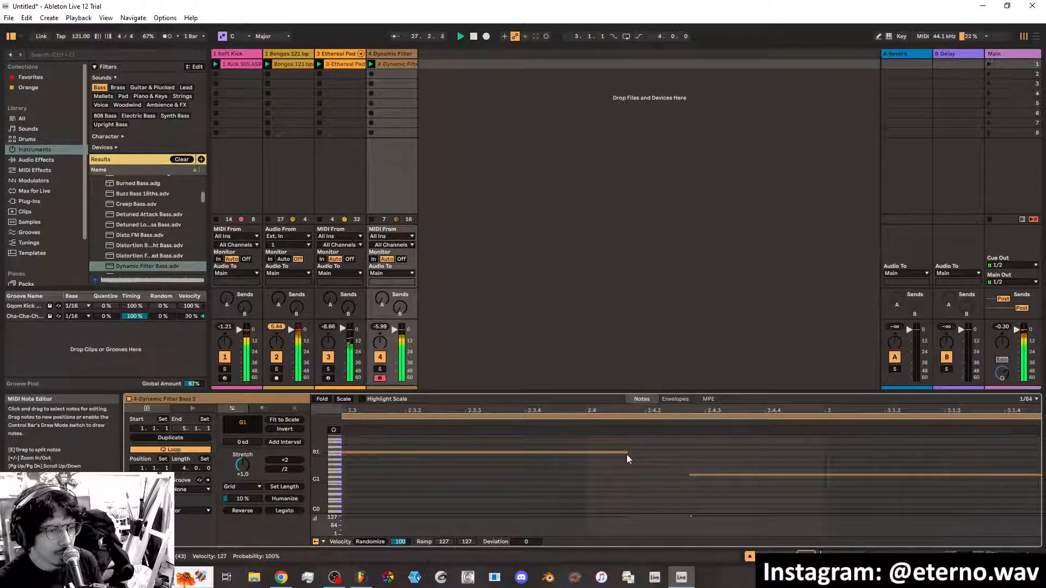
left_click_drag(628, 451, 685, 452)
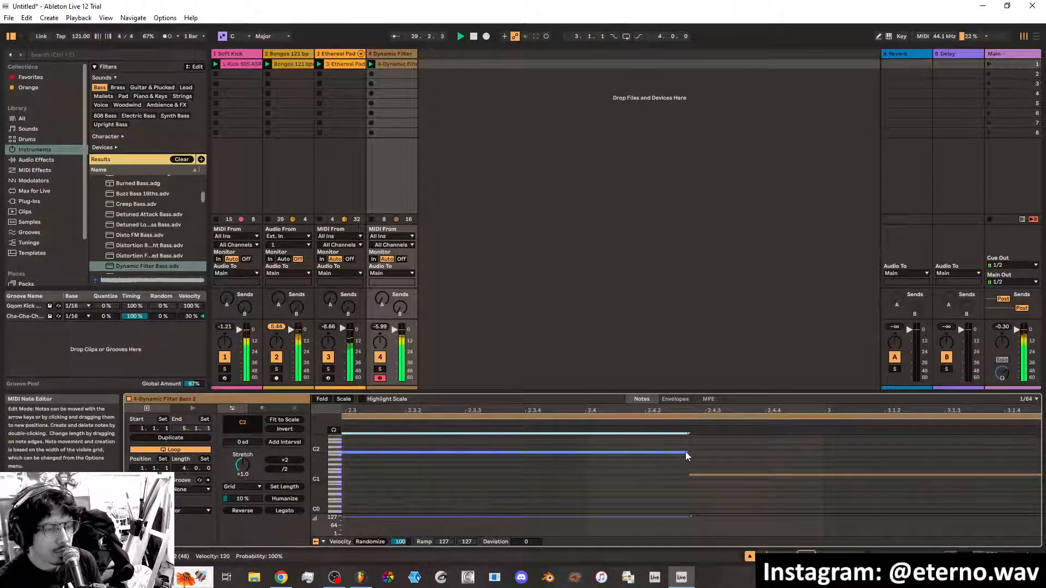
left_click(682, 439)
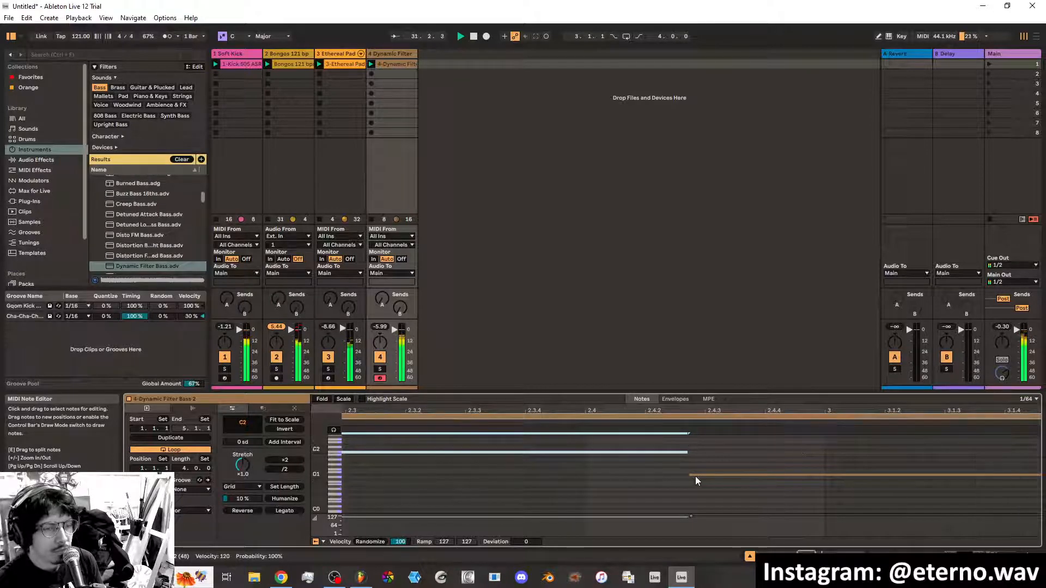
Shift the start of the D#1 note slightly later, to just before 2.4.3, and replay the clip to check it
left_click_drag(695, 476, 707, 477)
key("space")
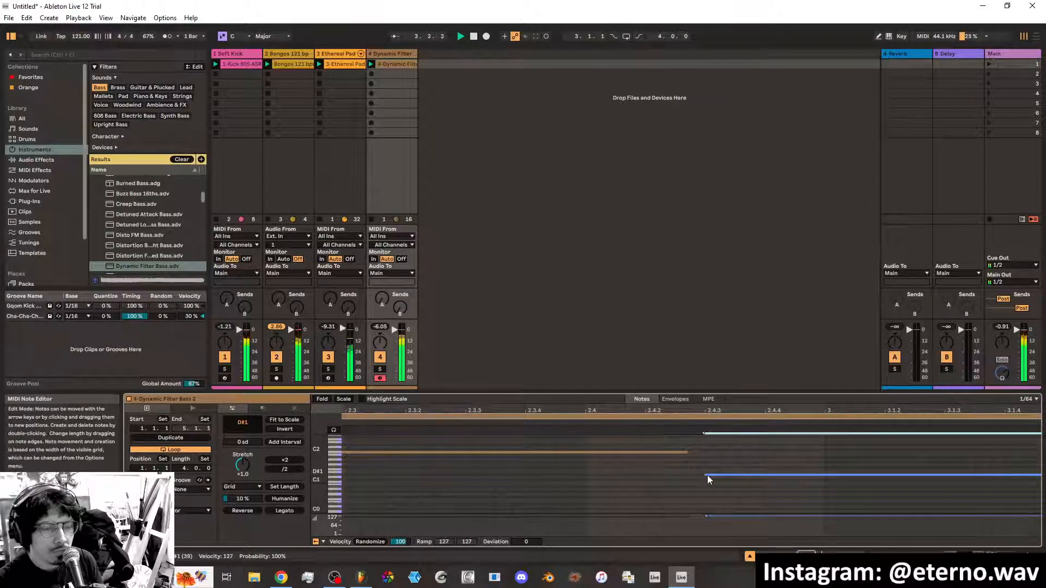
scroll(663, 476, "down", 5)
scroll(664, 476, "up", 5)
scroll(663, 477, "down", 6)
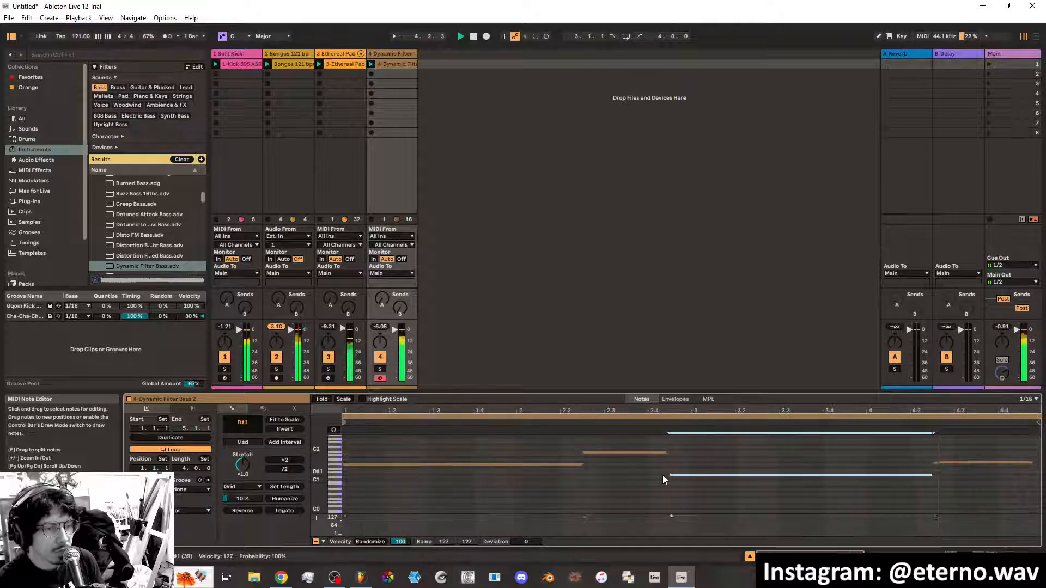
scroll(663, 476, "up", 5)
scroll(663, 476, "down", 5)
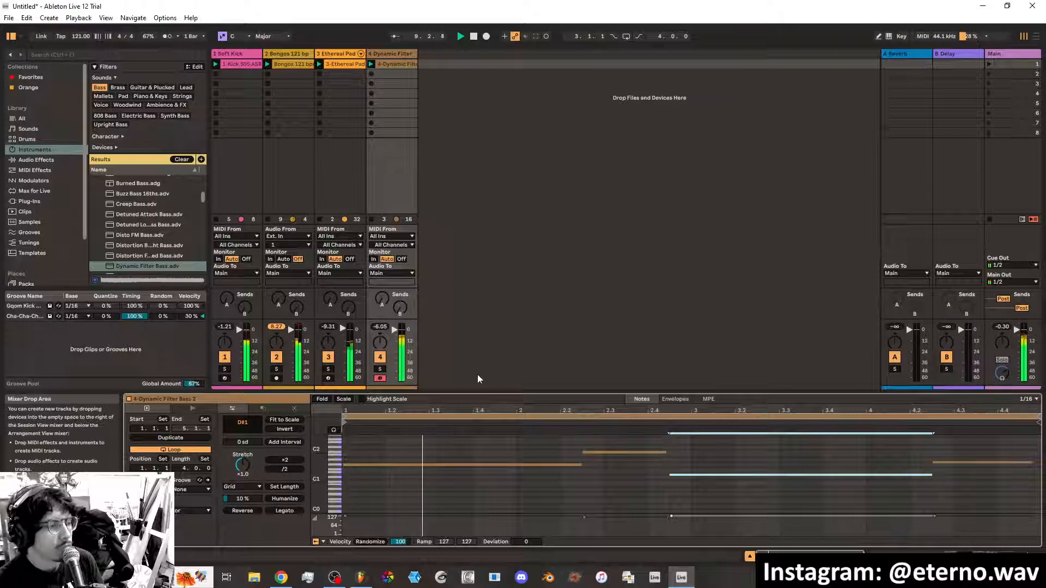
Set the Dynamic Filter Bass filter envelope to about 502 ms decay and 53% peak, and the filter slope to 24 dB
key("shift+Tab")
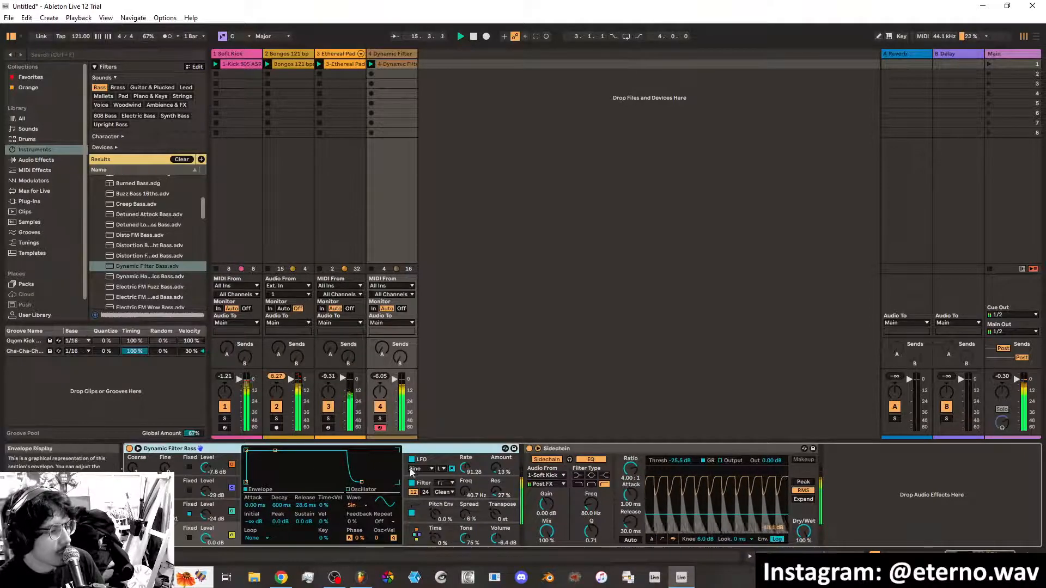
left_click(425, 484)
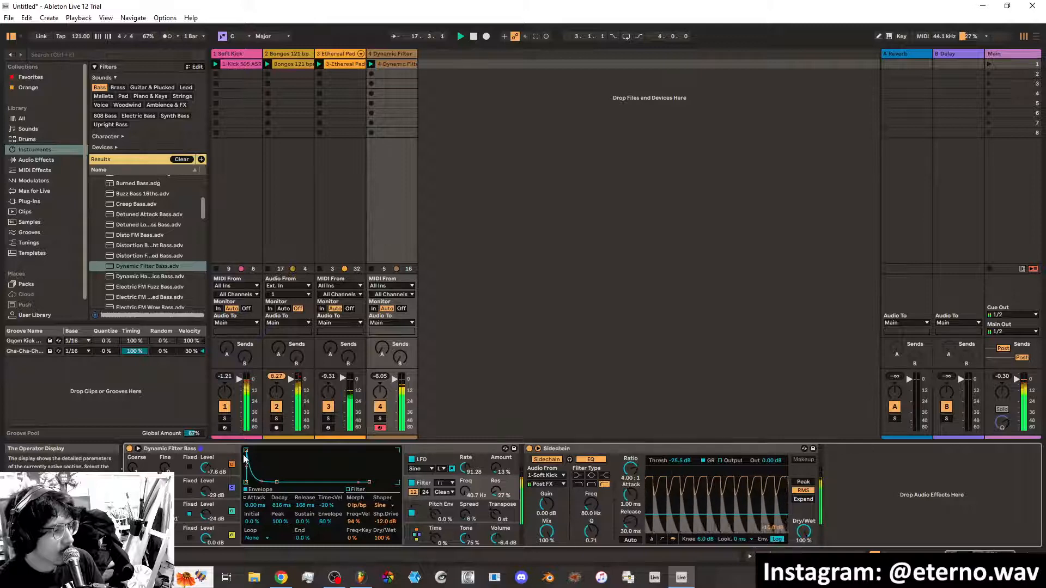
left_click_drag(247, 451, 294, 483)
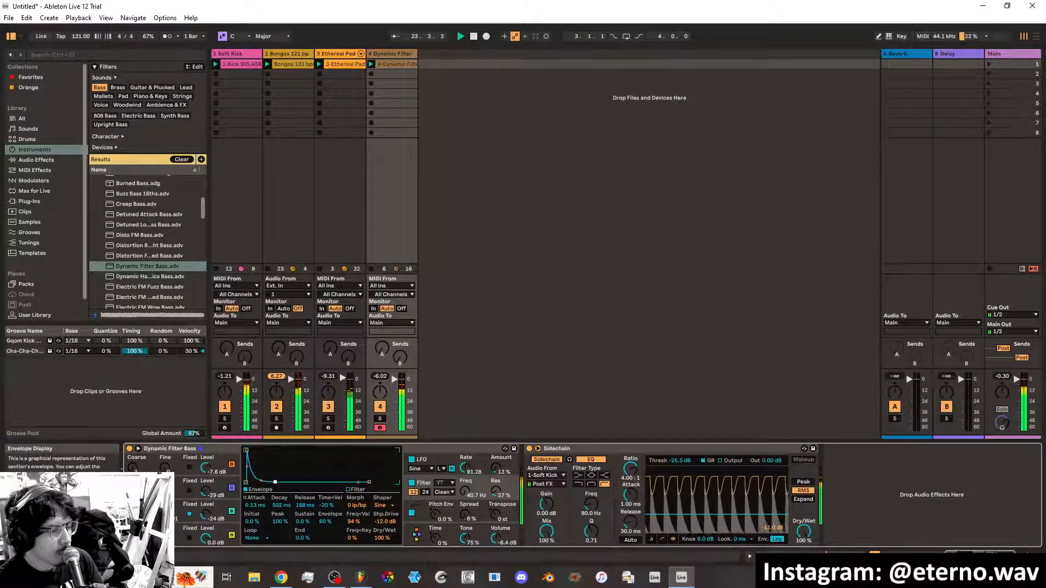
left_click_drag(249, 457, 248, 470)
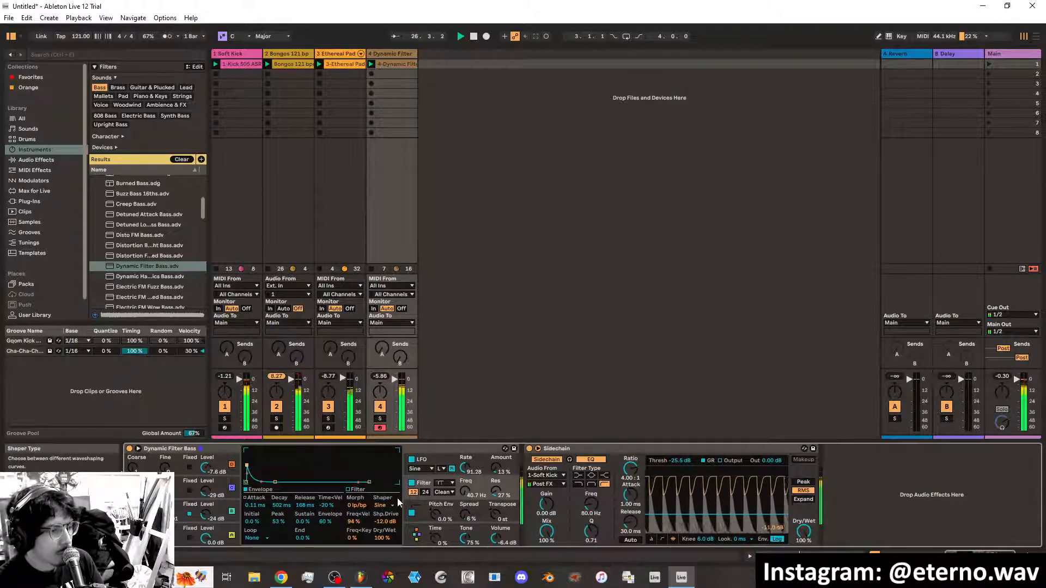
left_click(425, 492)
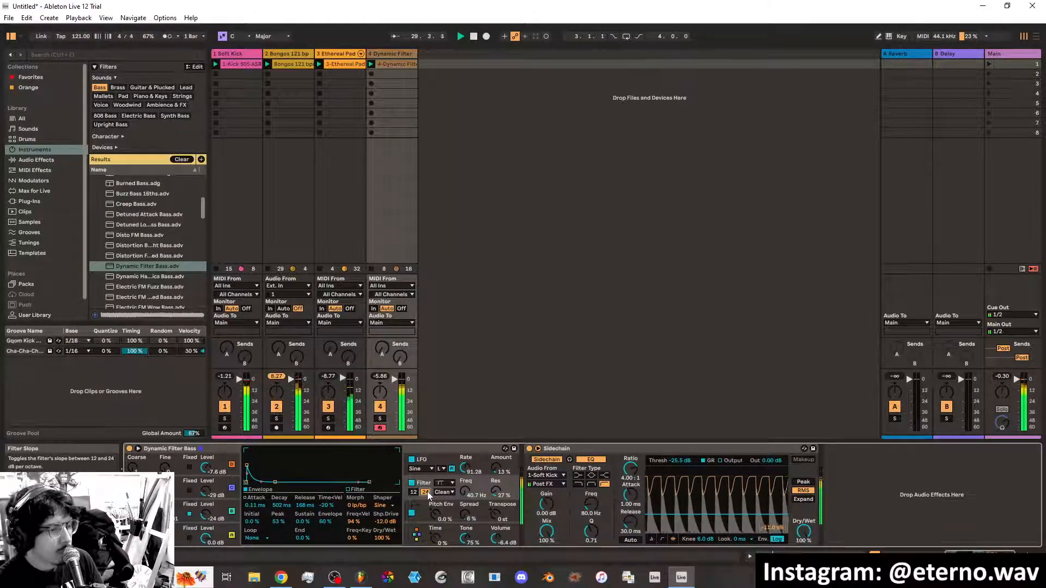
Collapse Grain Delay on the Bongos track and insert an EQ Eight from Favorites between it and Sidechain
left_click(296, 63)
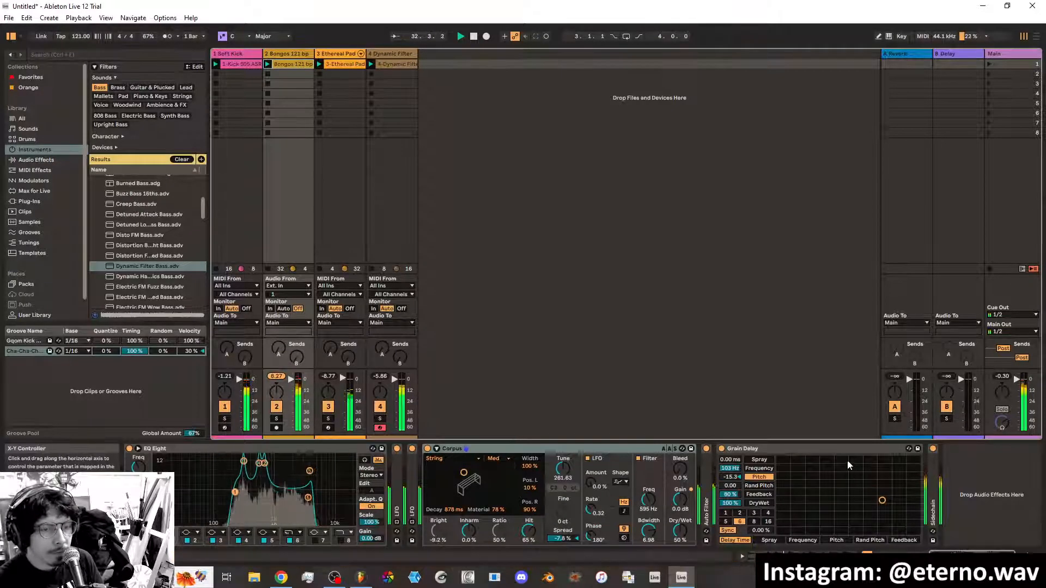
double_click(818, 448)
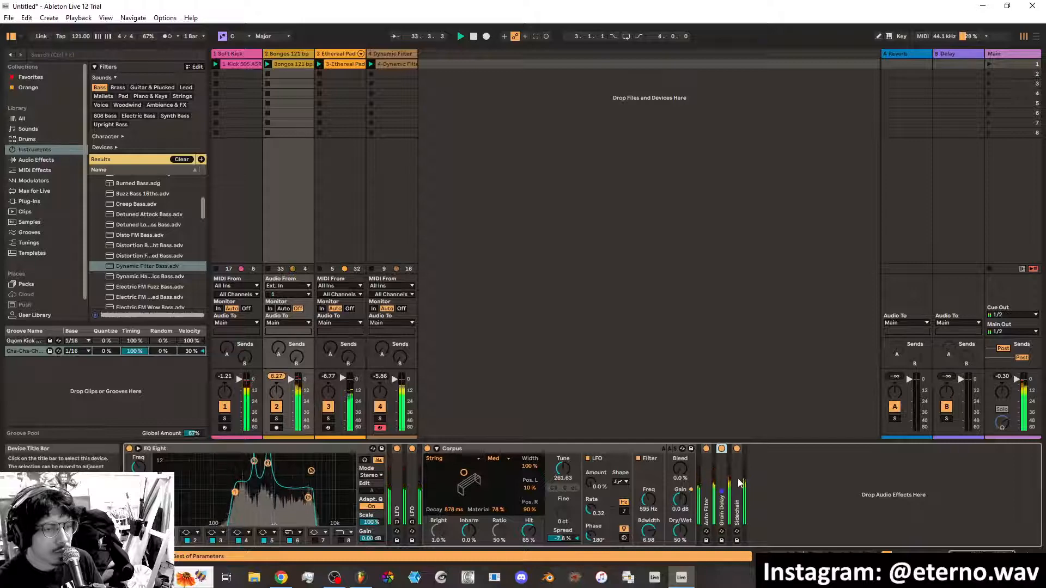
left_click(31, 77)
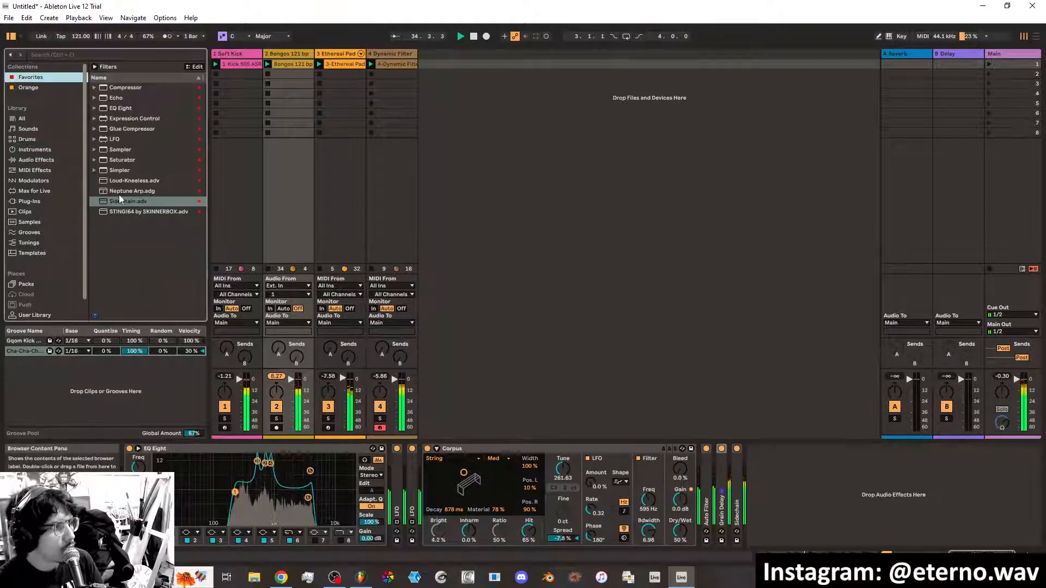
mouse_move(121, 108)
left_mouse_down()
mouse_move(381, 327)
mouse_move(708, 479)
mouse_move(737, 480)
left_mouse_up()
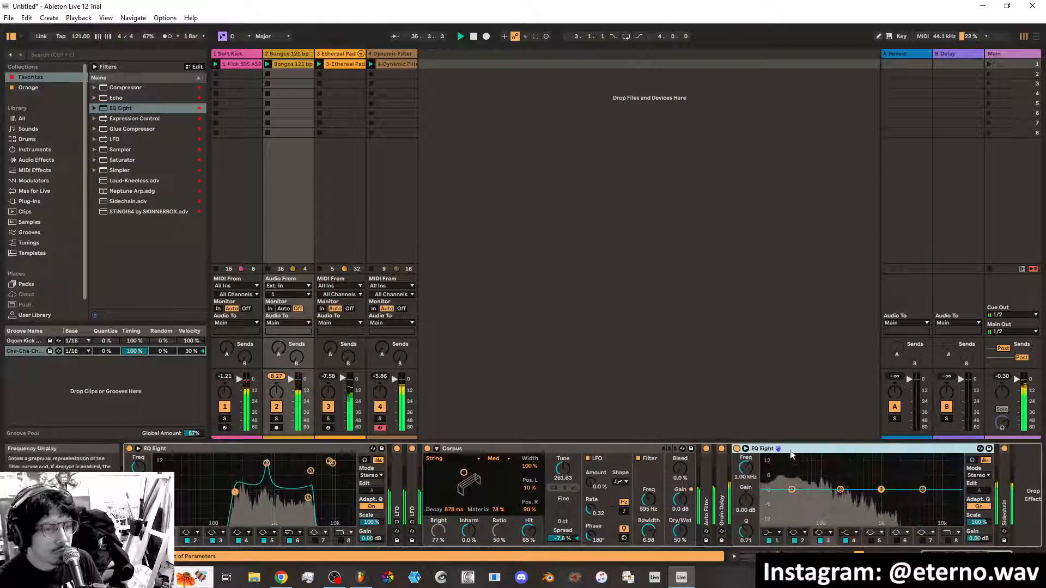
Shape the new EQ Eight with a low cut on band 1, band 2 at 375 Hz, and a deep dip near 1 kHz
left_click(771, 532)
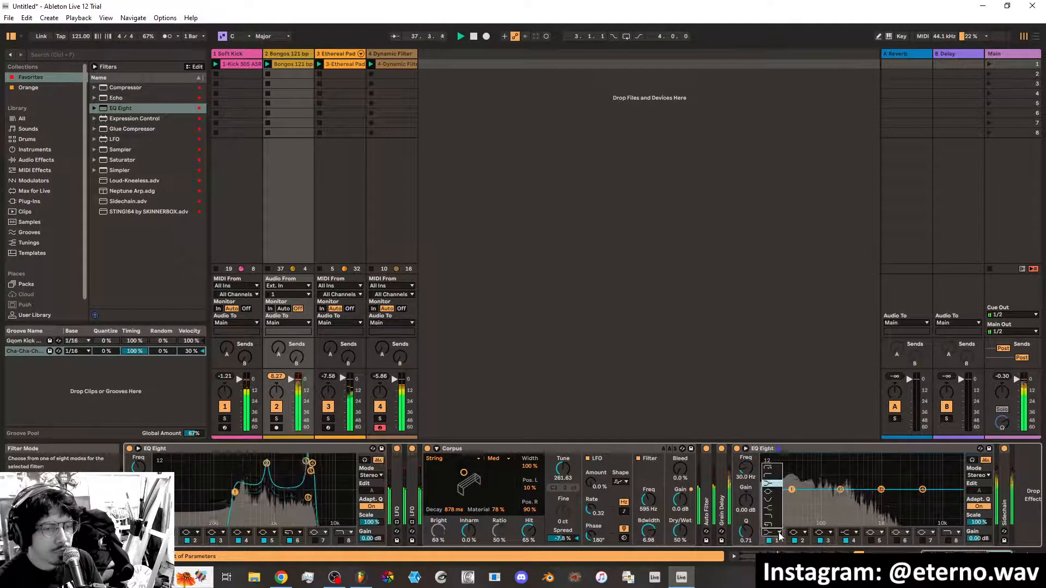
left_click(771, 470)
left_click_drag(792, 490, 890, 523)
left_click_drag(829, 498, 857, 493)
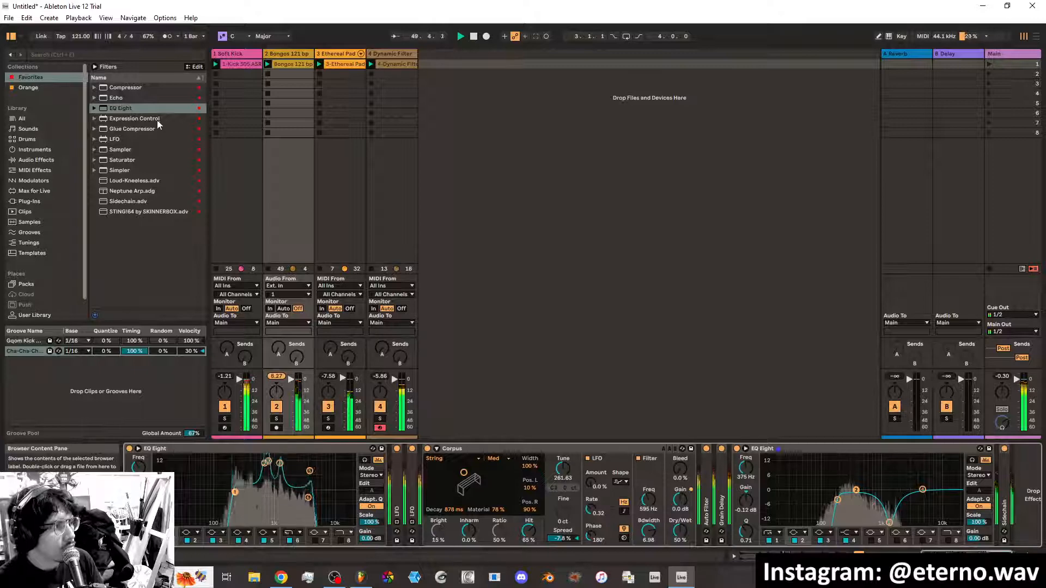
Filter the instruments by Guitar & Plucked, audition the first Operator presets, and load Delay Bleep Pluck on a new track
left_click(40, 88)
left_click(31, 76)
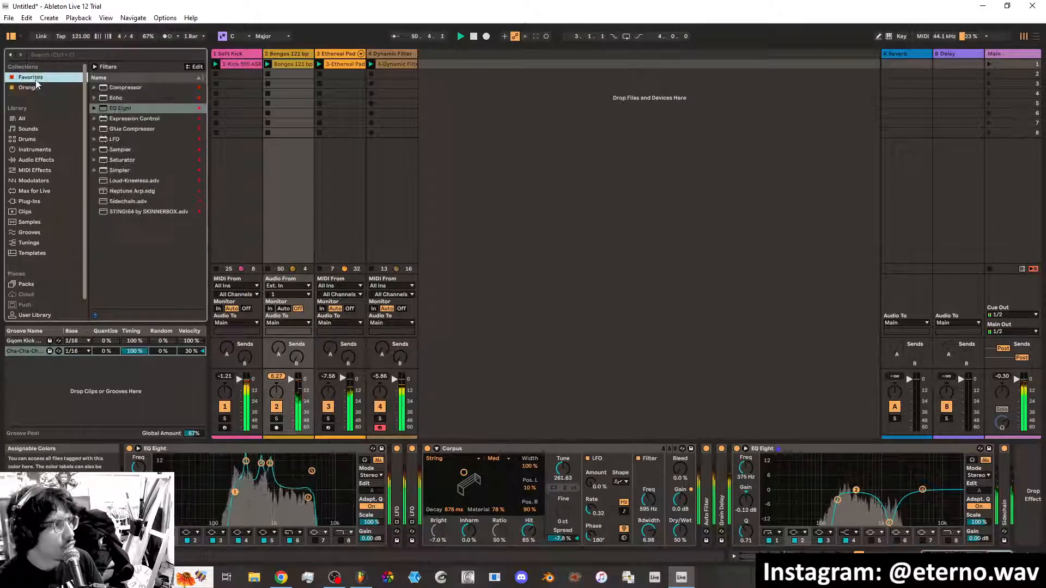
left_click(34, 149)
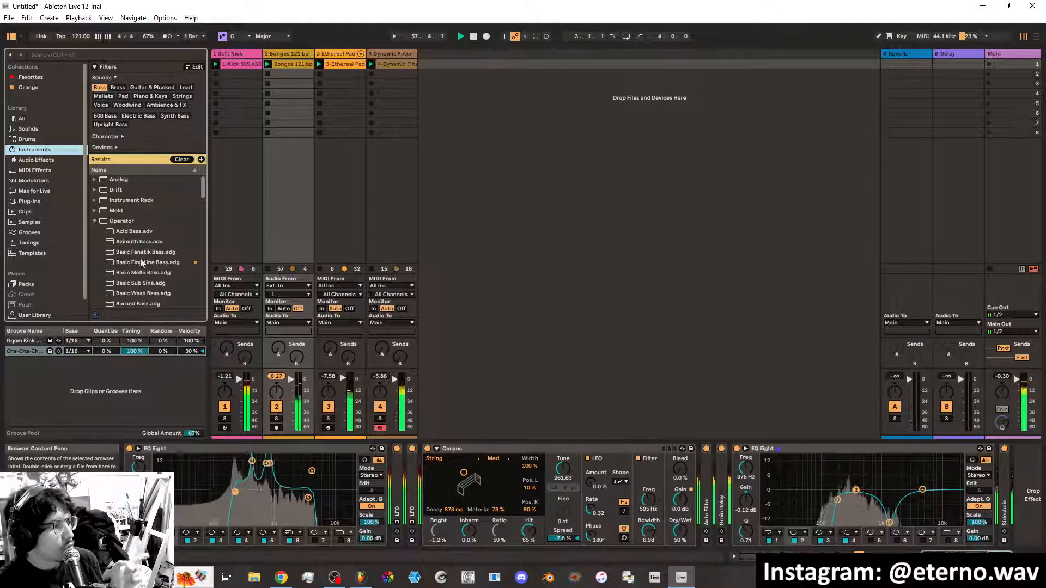
left_click(141, 89)
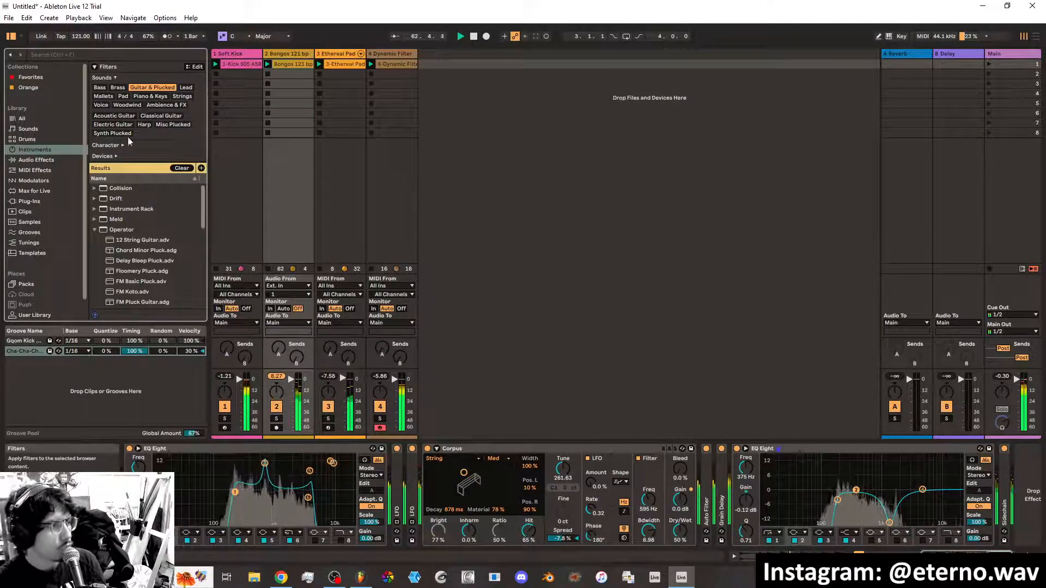
left_click(144, 241)
left_click(146, 251)
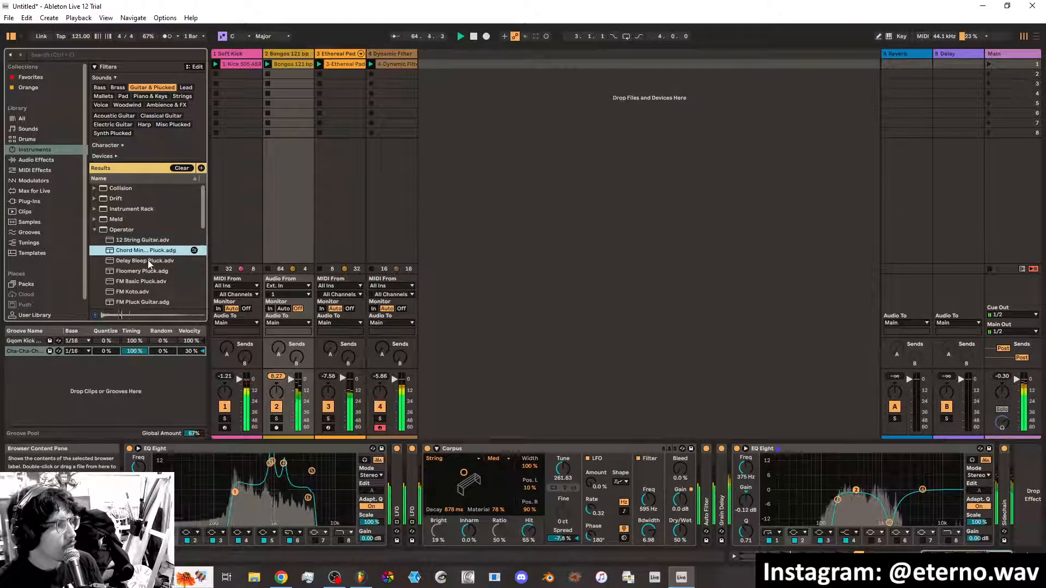
left_click(150, 261)
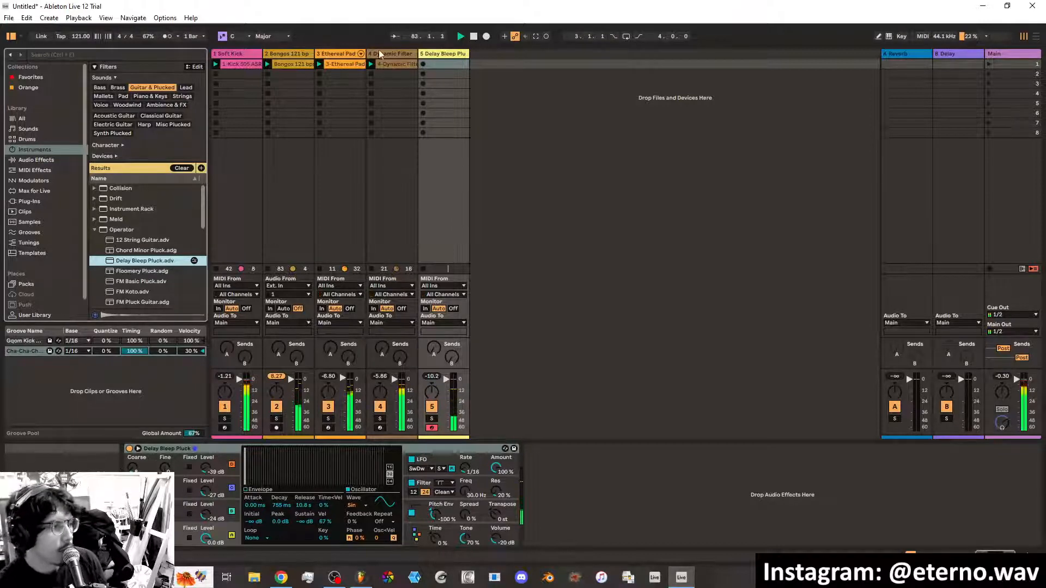
Audition more plucked Operator presets, from Floomery Pluck to Kototar, and replace track 5's instrument with Kototar
left_click(148, 273)
left_click(149, 281)
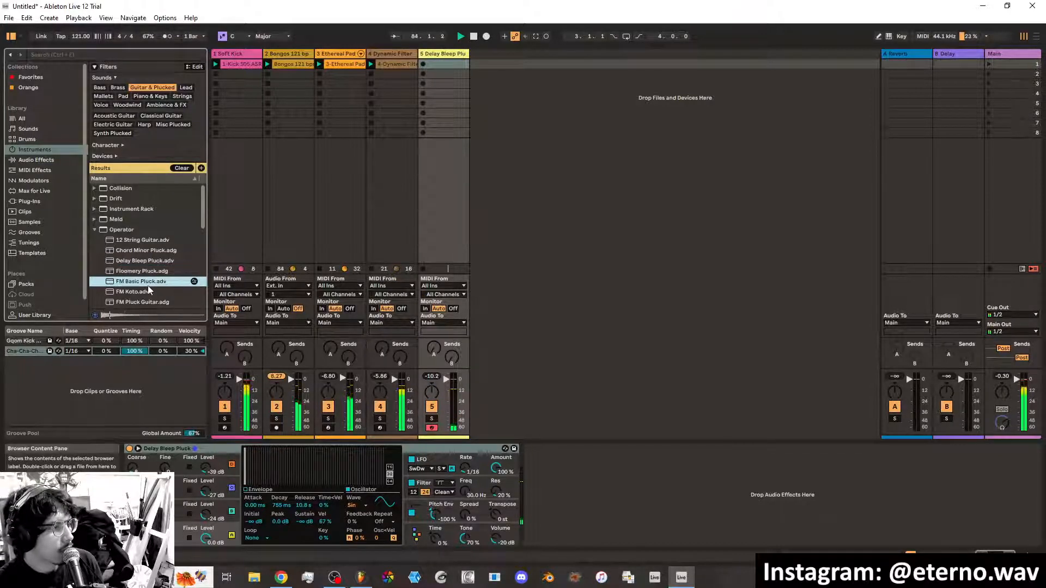
scroll(149, 281, "down", 2)
left_click(144, 226)
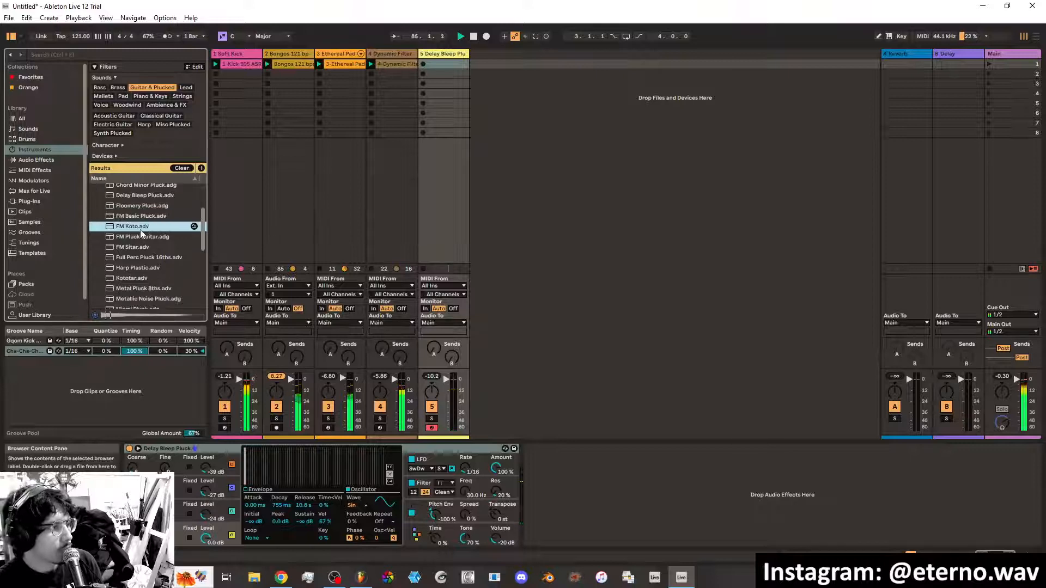
left_click(146, 238)
left_click(146, 257)
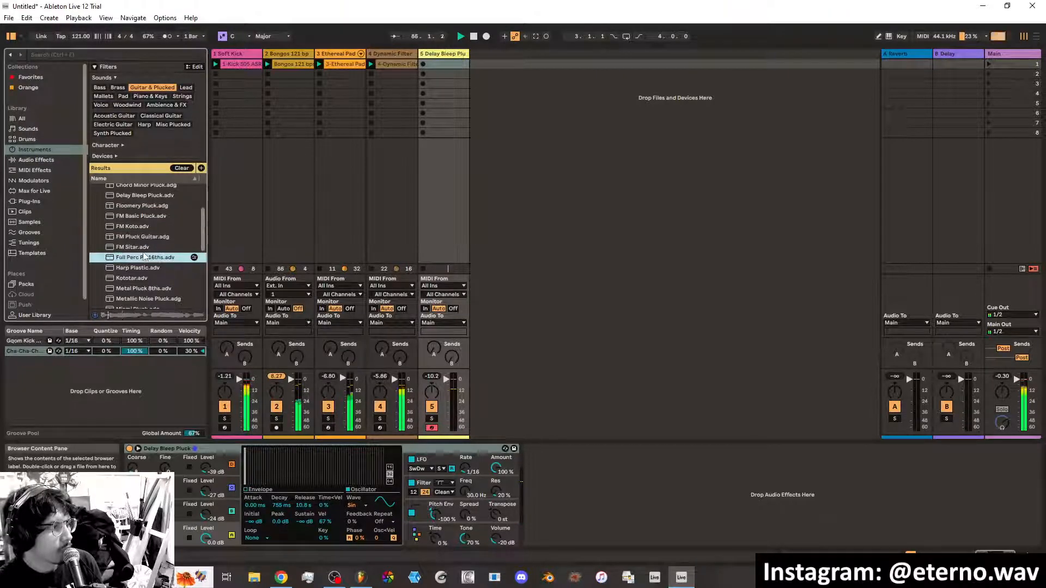
left_click(144, 249)
left_click(146, 260)
left_click(146, 271)
left_click(147, 278)
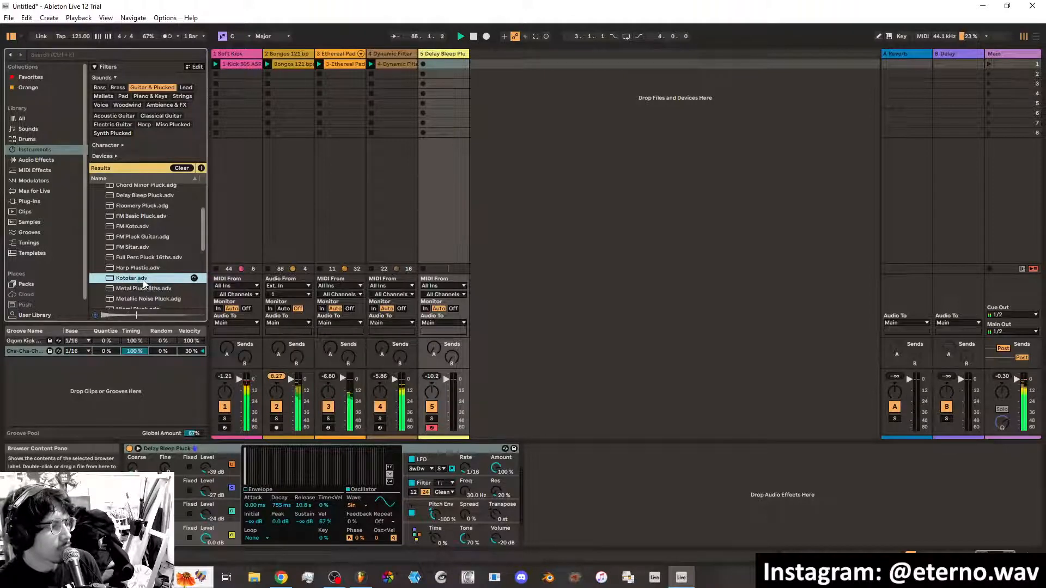
double_click(144, 279)
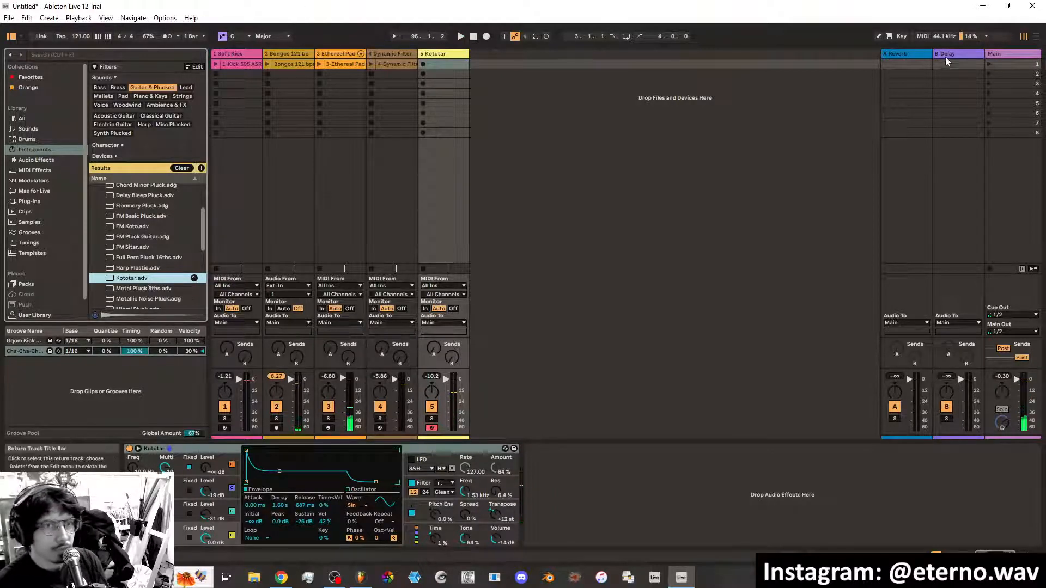
Launch scene 1 and record a MIDI pluck part into the first clip slot of the Kototar track
left_click(989, 64)
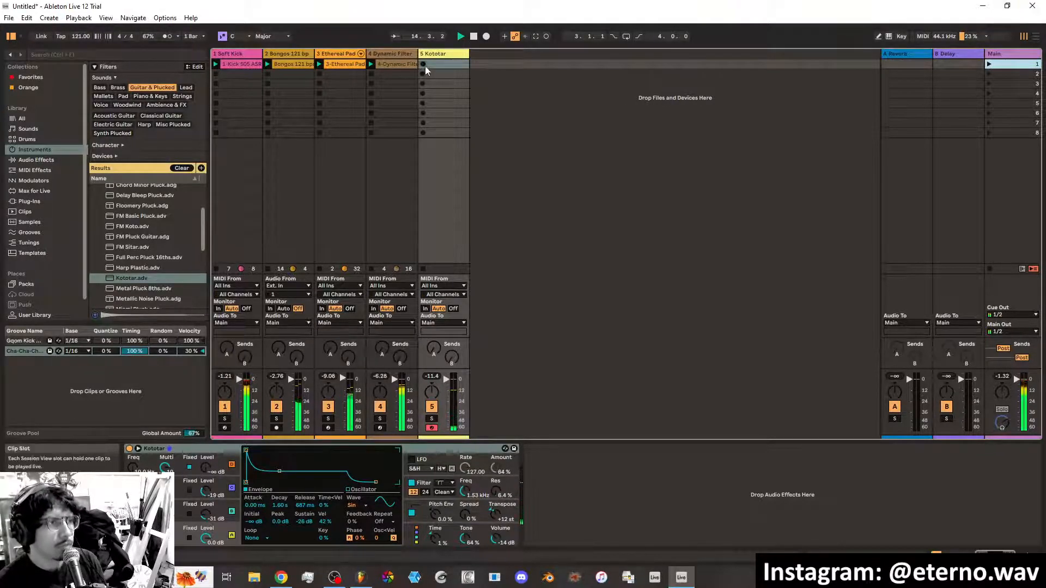
left_click(548, 37)
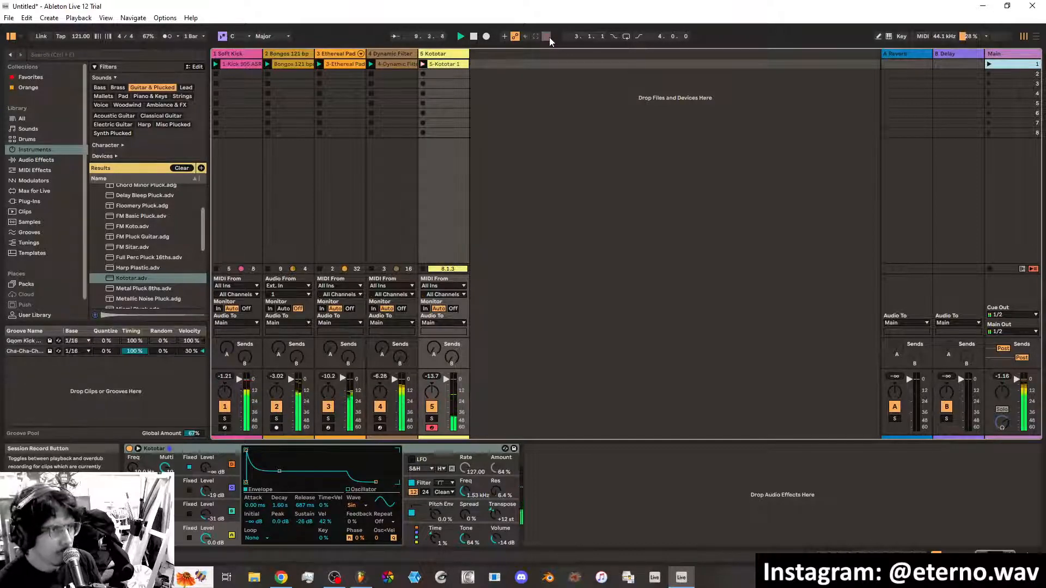
Open the recorded Kototar clip and set its loop length to 7 bars
left_click(461, 63)
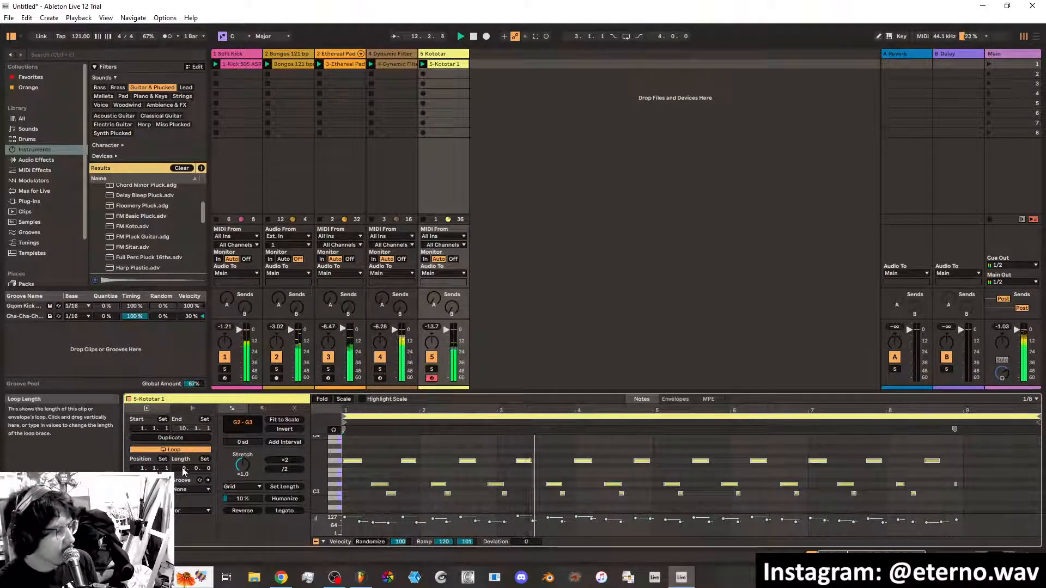
scroll(183, 470, "down", 1)
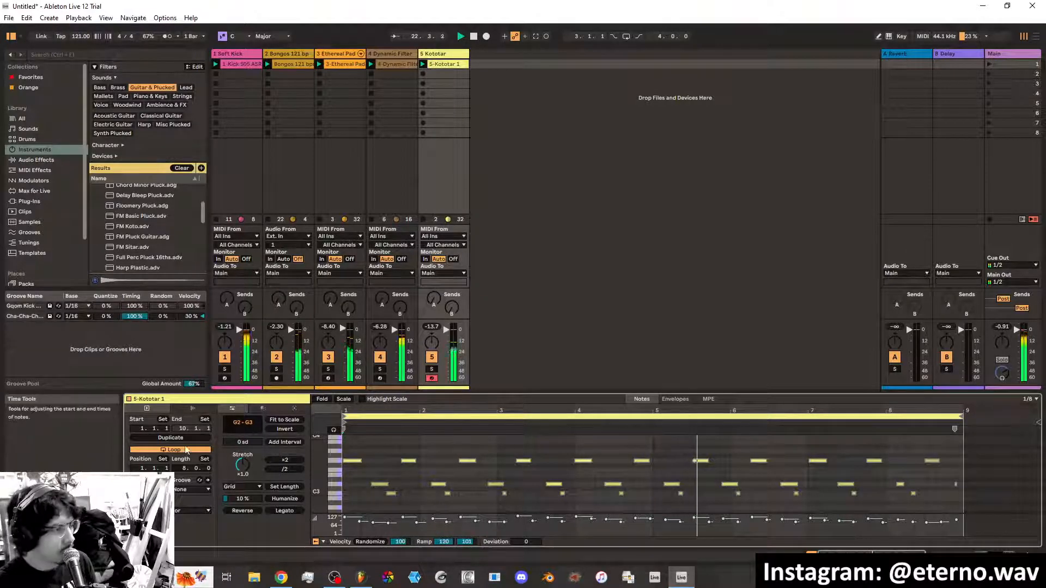
left_click_drag(185, 468, 186, 475)
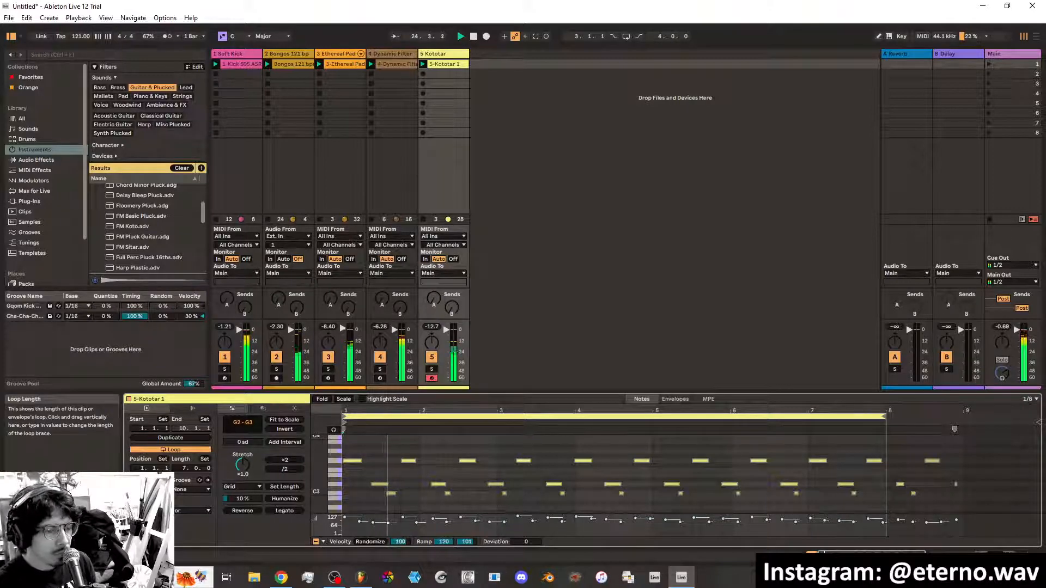
Restart playback and set the Kototar clip's loop length to 3 bars
key("space")
key("space")
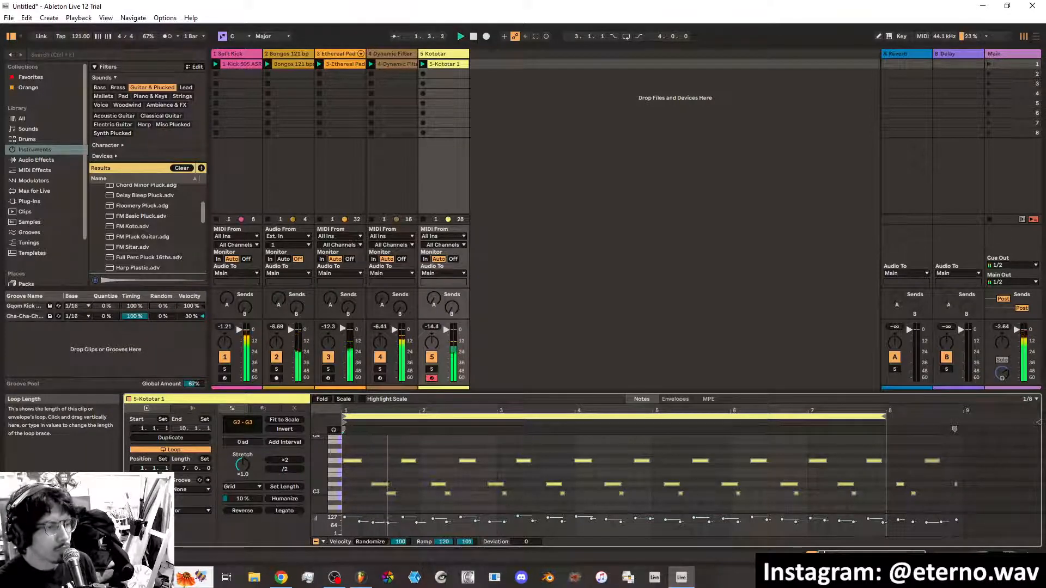
left_click_drag(185, 468, 185, 496)
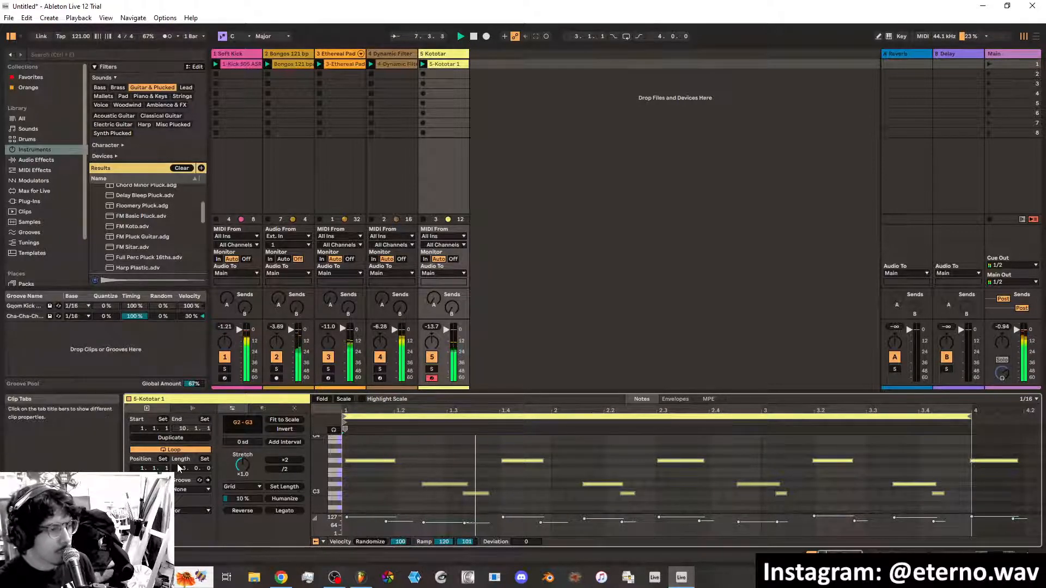
Quantize the Kototar clip's note starts to 1/16 with an amount of 80%
left_click(353, 524)
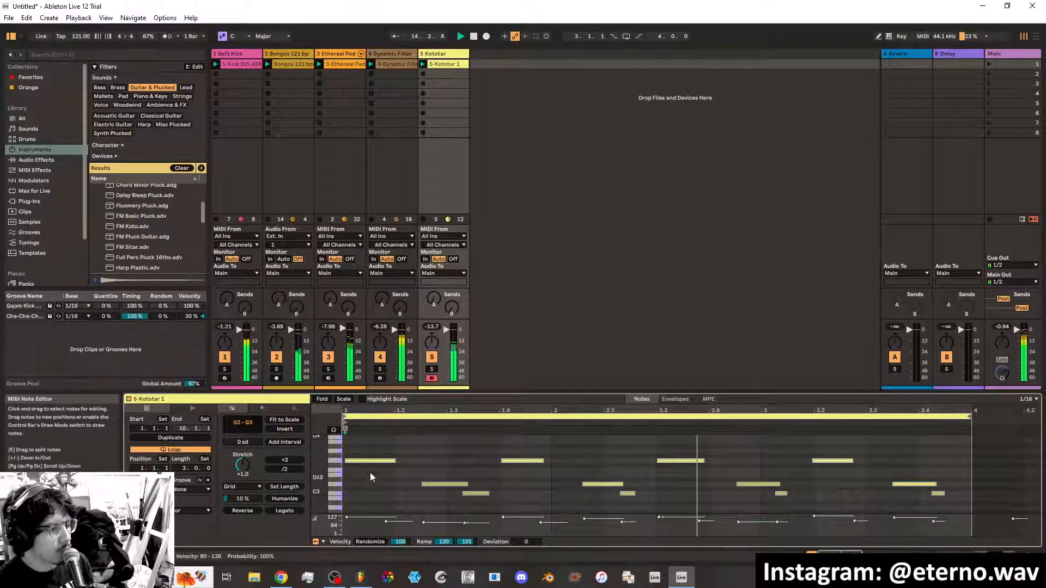
left_click(182, 407)
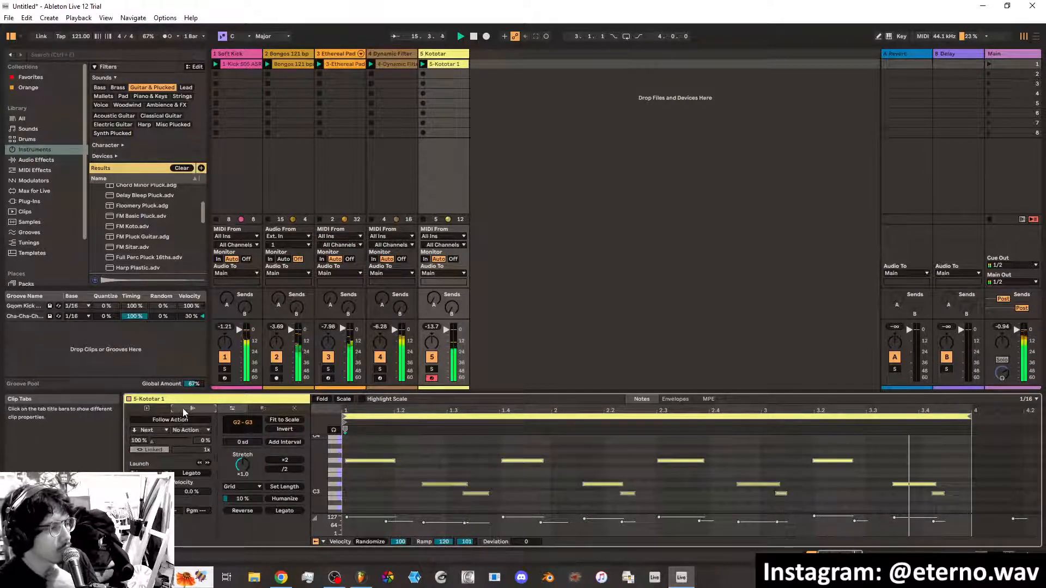
left_click_drag(438, 392, 439, 347)
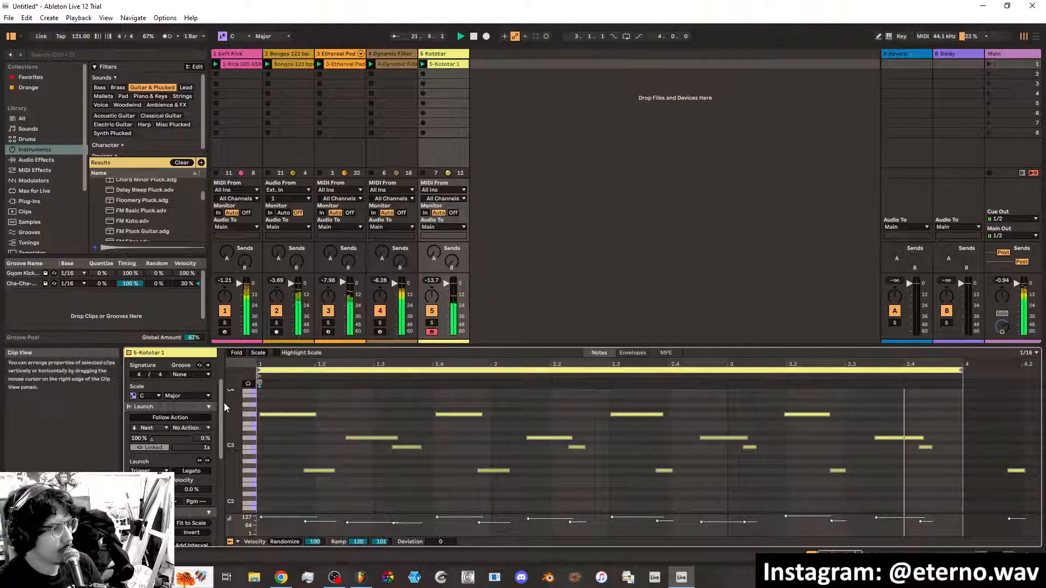
left_click_drag(224, 403, 322, 409)
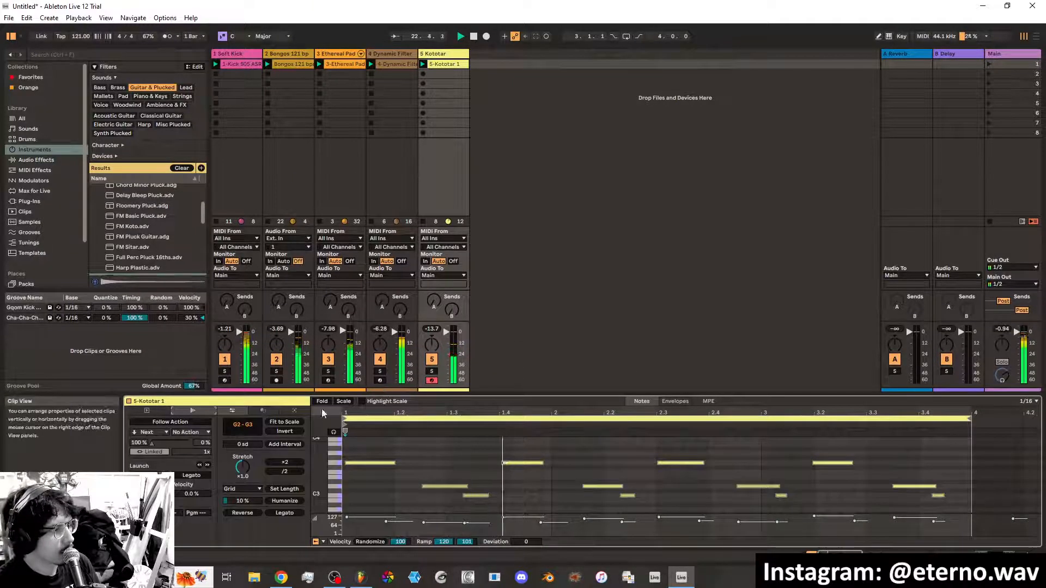
left_click(263, 410)
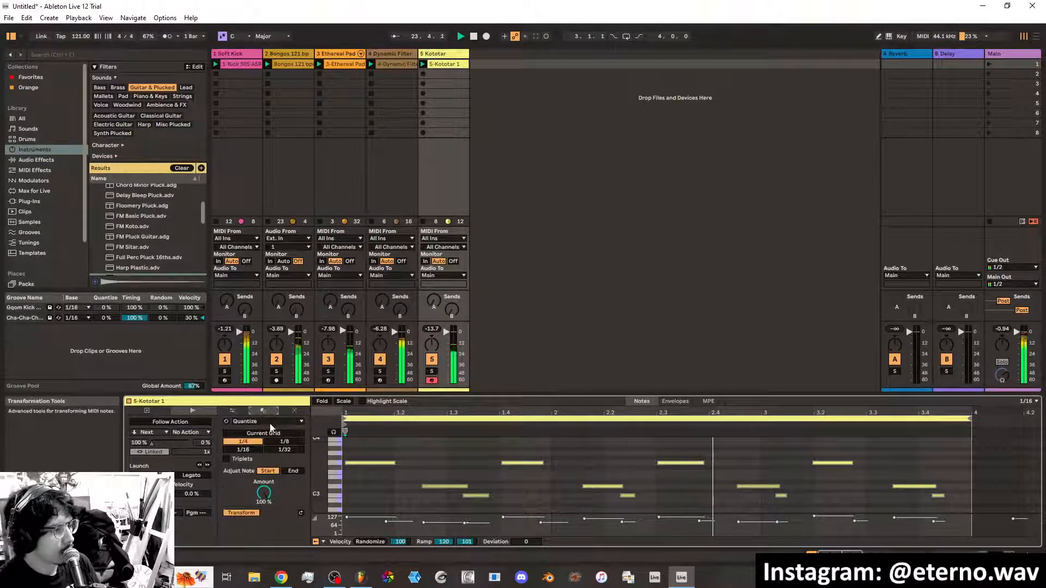
left_click(249, 450)
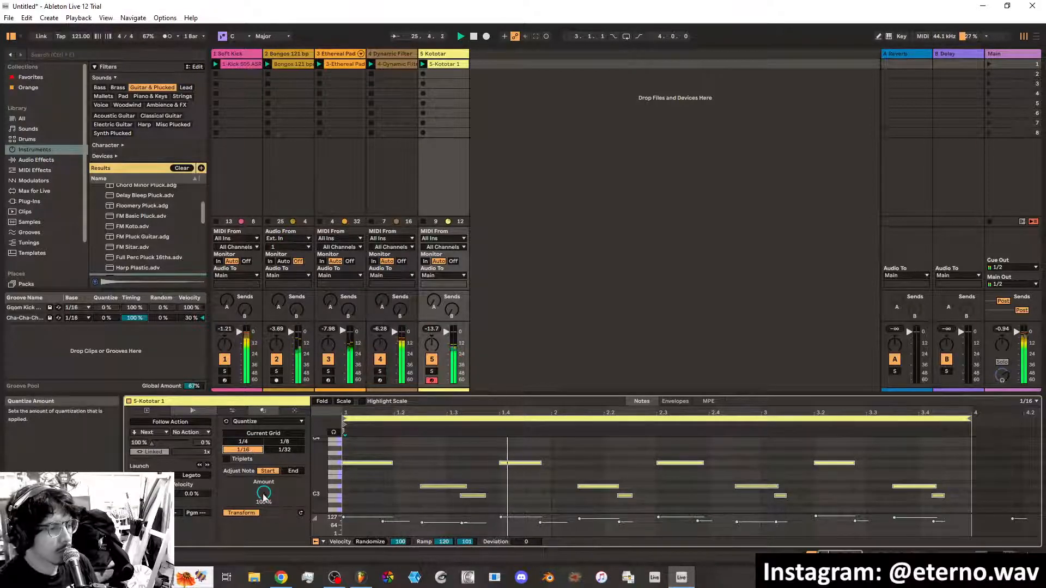
left_click_drag(264, 497, 264, 519)
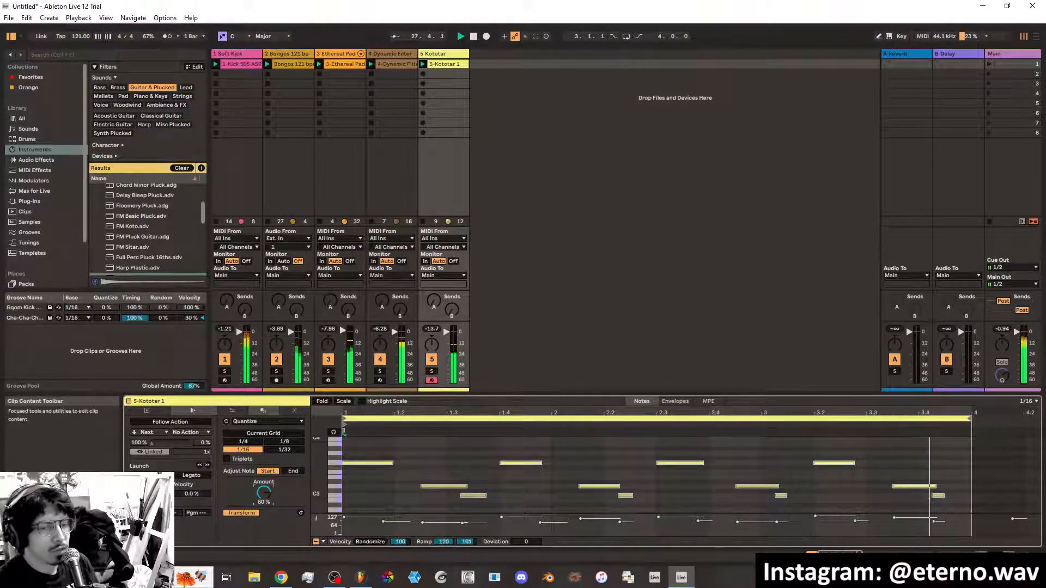
Relaunch the Dynamic Filter Bass clip, set its filter frequency to 45.1 Hz, and try a stronger LFO amount before returning it to 13%
left_click(995, 554)
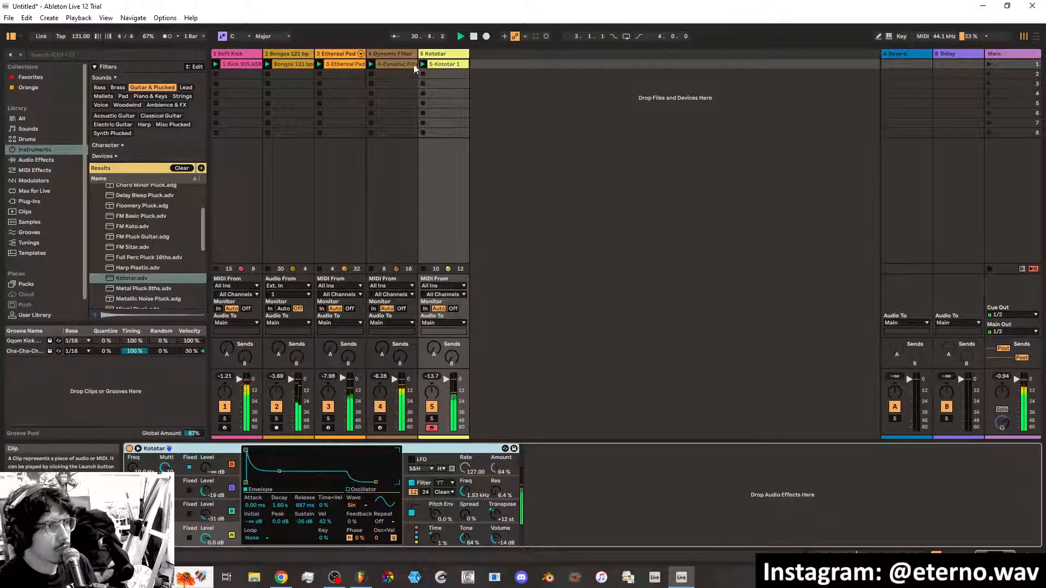
left_click(371, 64)
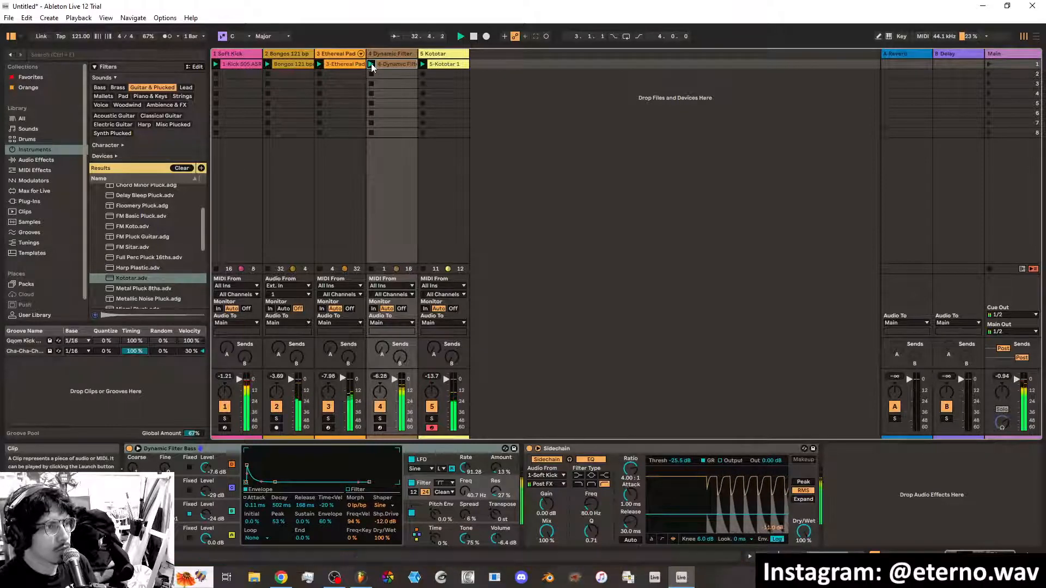
left_click(372, 269)
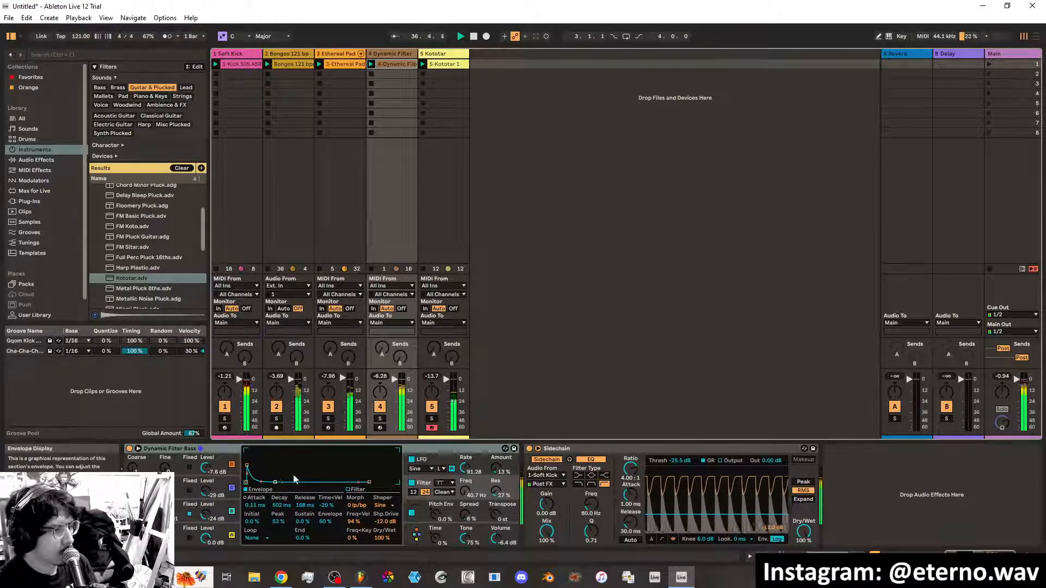
left_click_drag(468, 494, 468, 491)
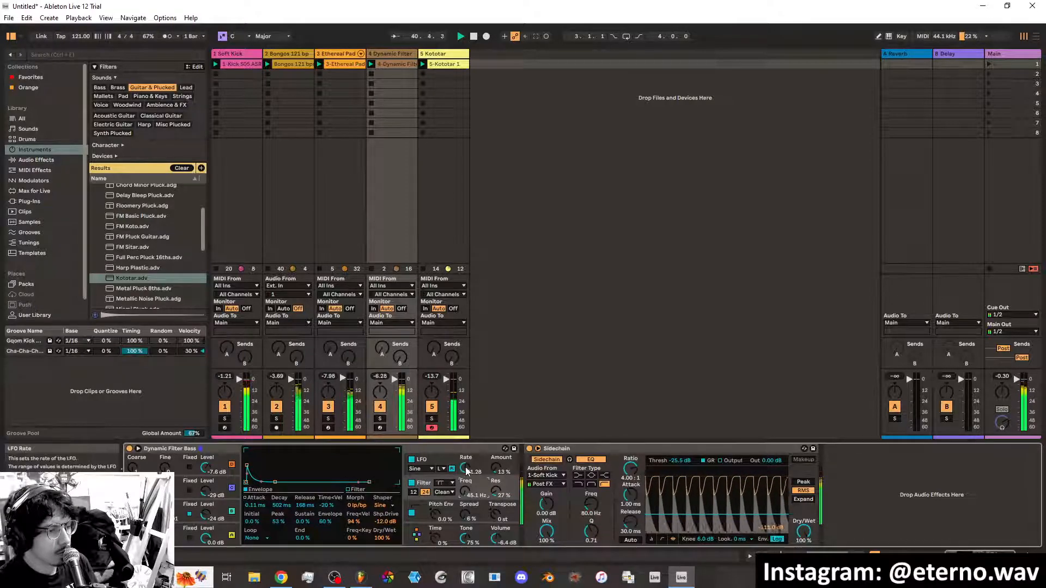
left_click(491, 471)
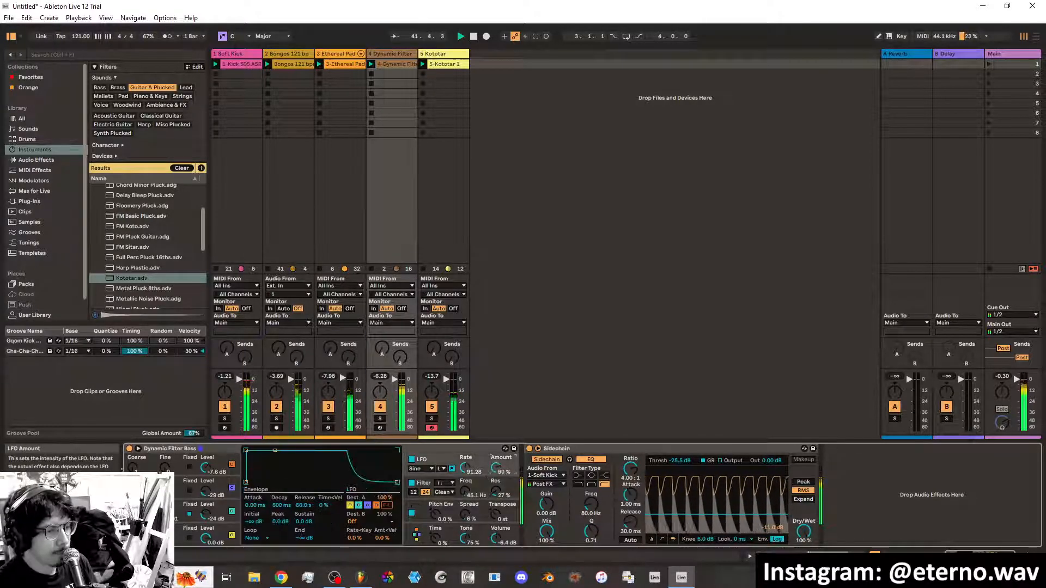
left_click_drag(496, 468, 496, 507)
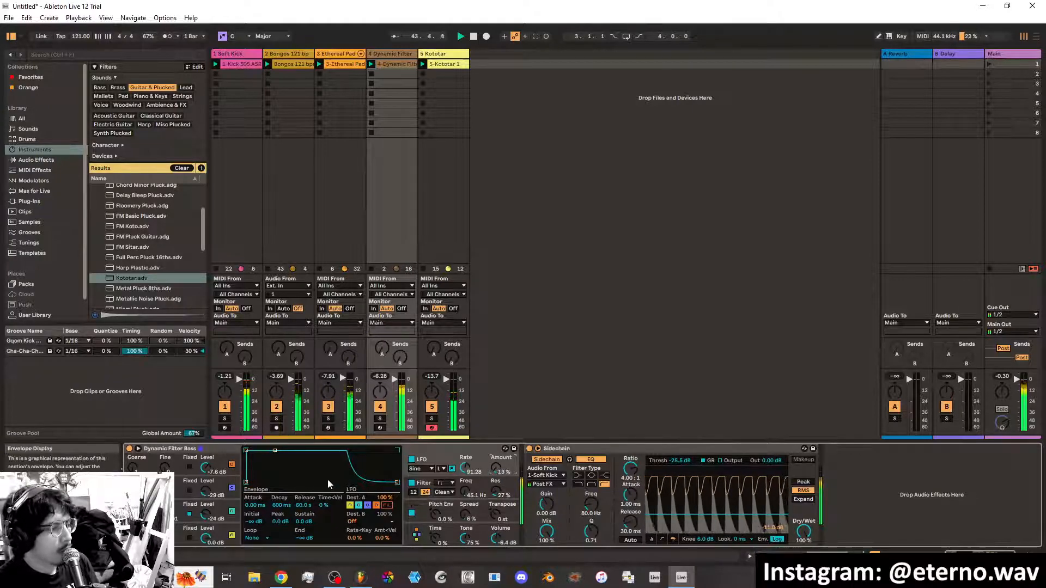
Reshape the bass filter envelope to an attack of 0.49 ms and a peak of 26%
left_click(427, 484)
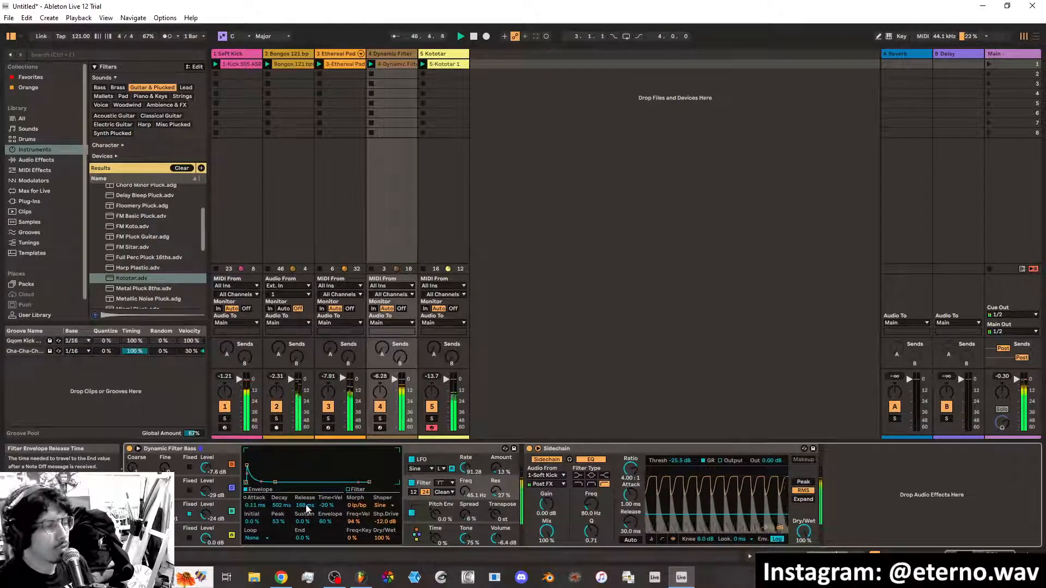
left_click_drag(260, 508, 260, 515)
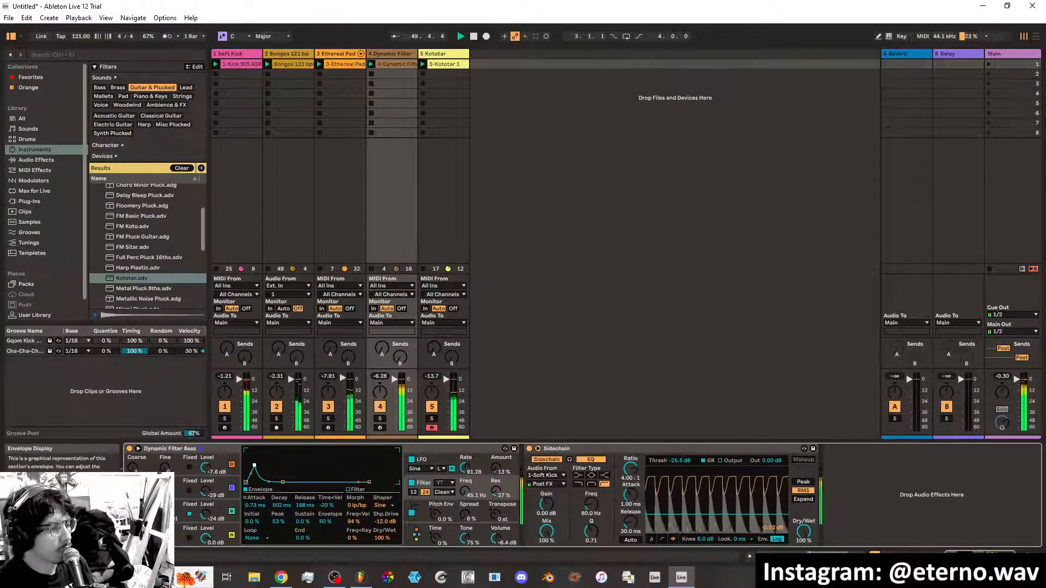
left_click_drag(254, 466, 253, 473)
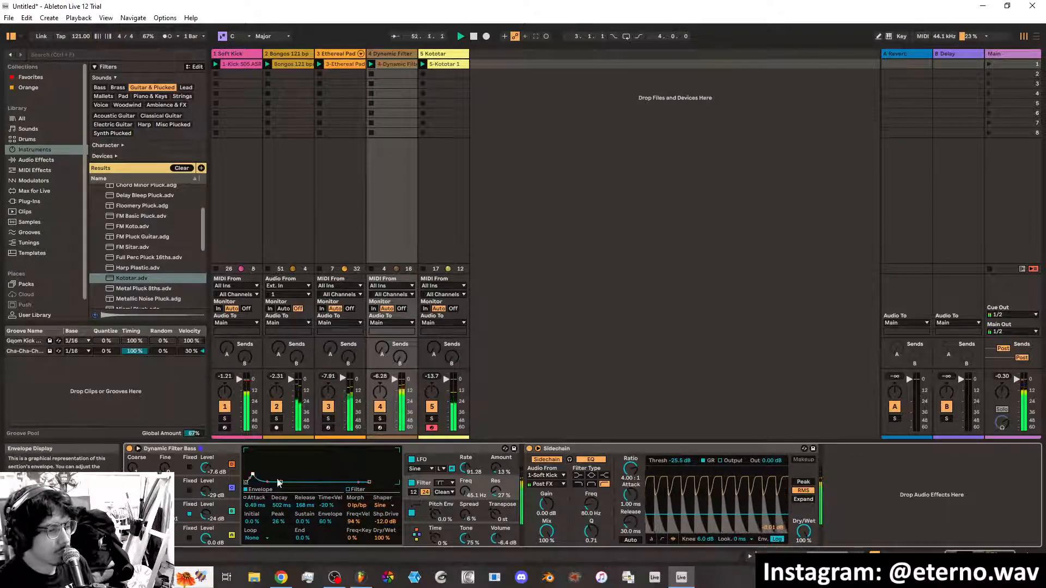
Try other filter types and the 12 dB slope on the bass, then restore the original type and 24 dB slope
left_click(445, 484)
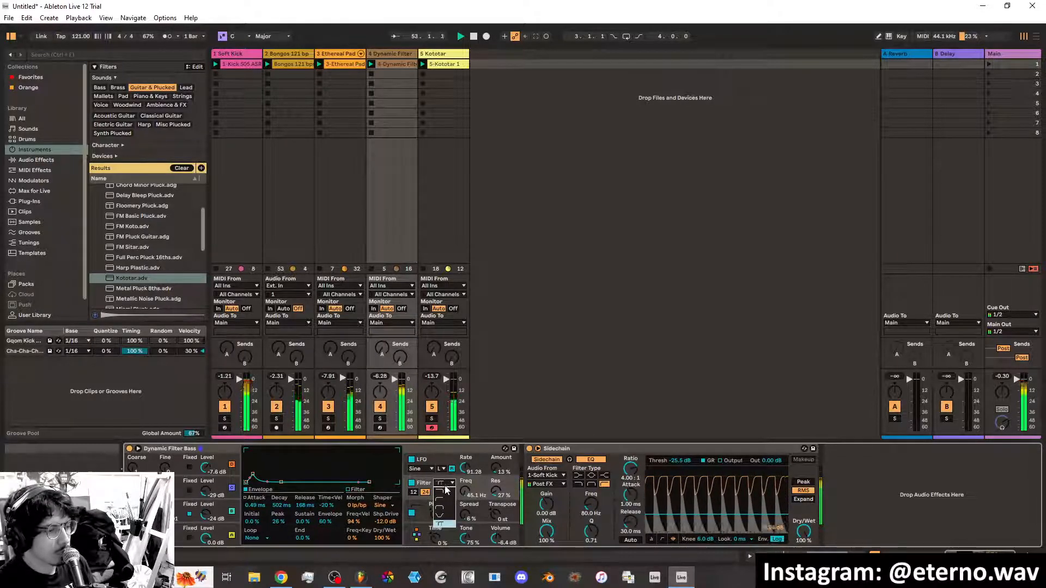
left_click(445, 490)
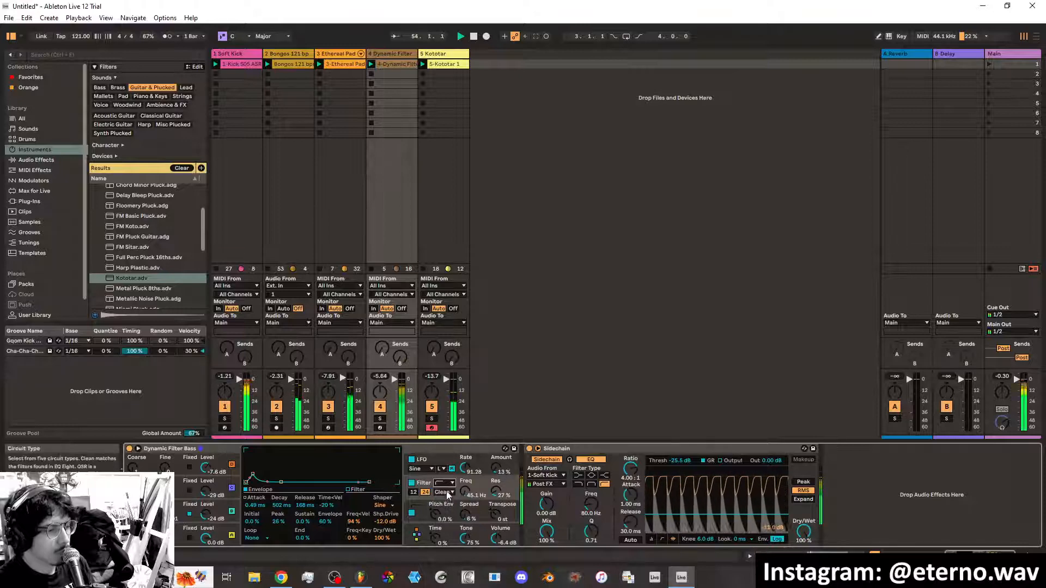
left_click(449, 484)
left_click(449, 491)
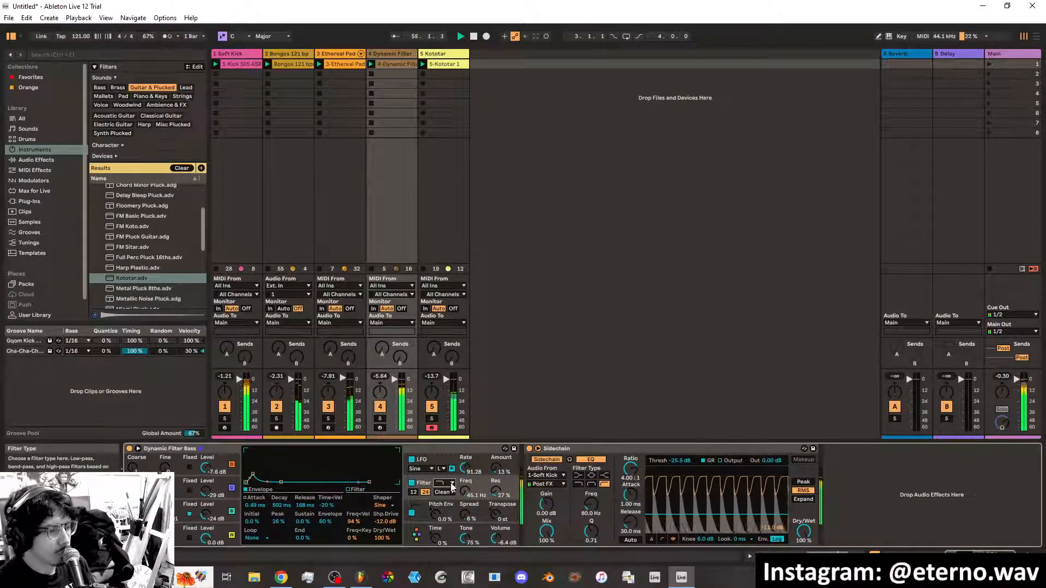
left_click(450, 483)
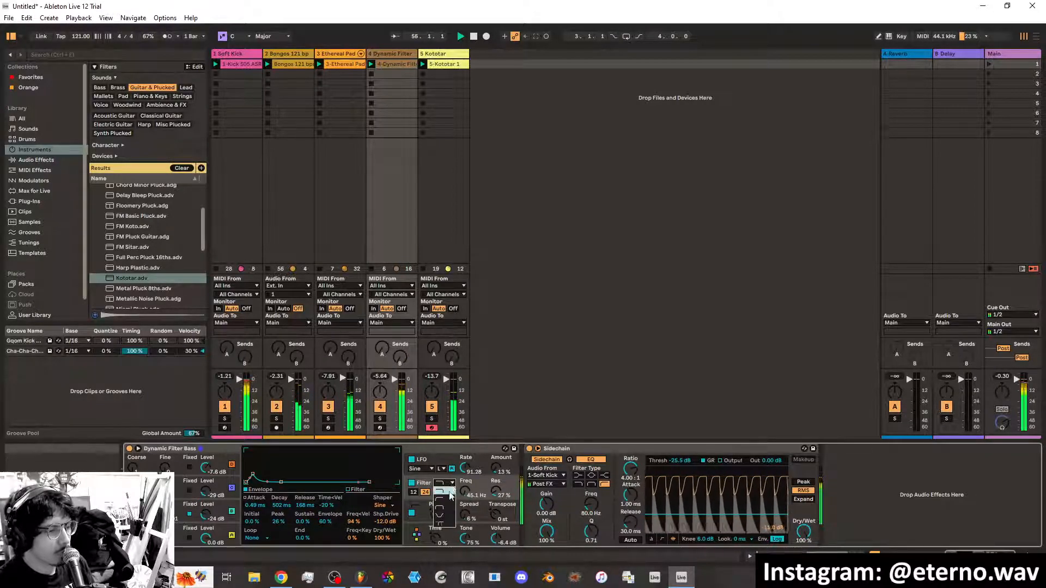
left_click(442, 524)
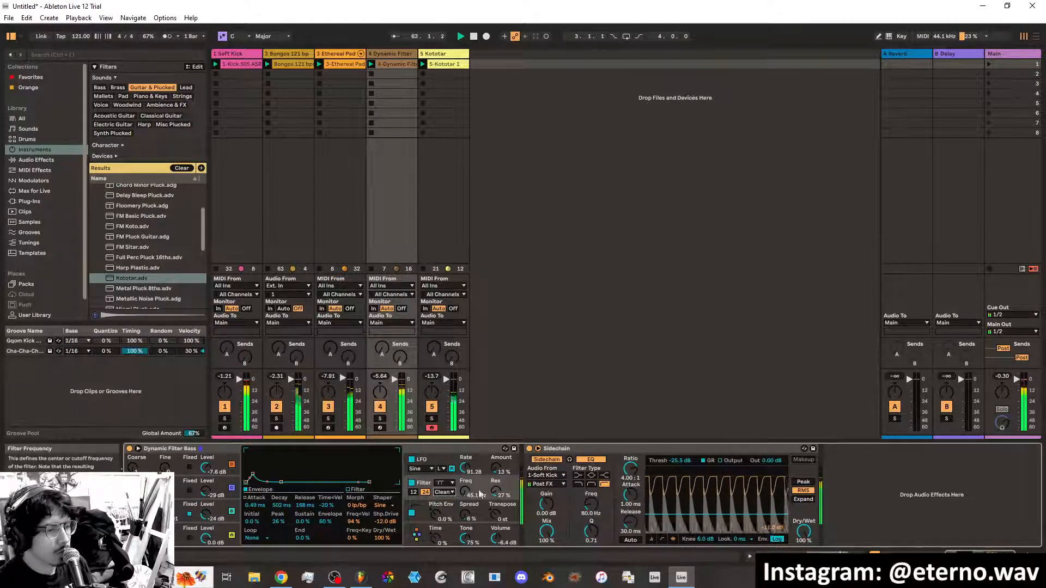
left_click(425, 492)
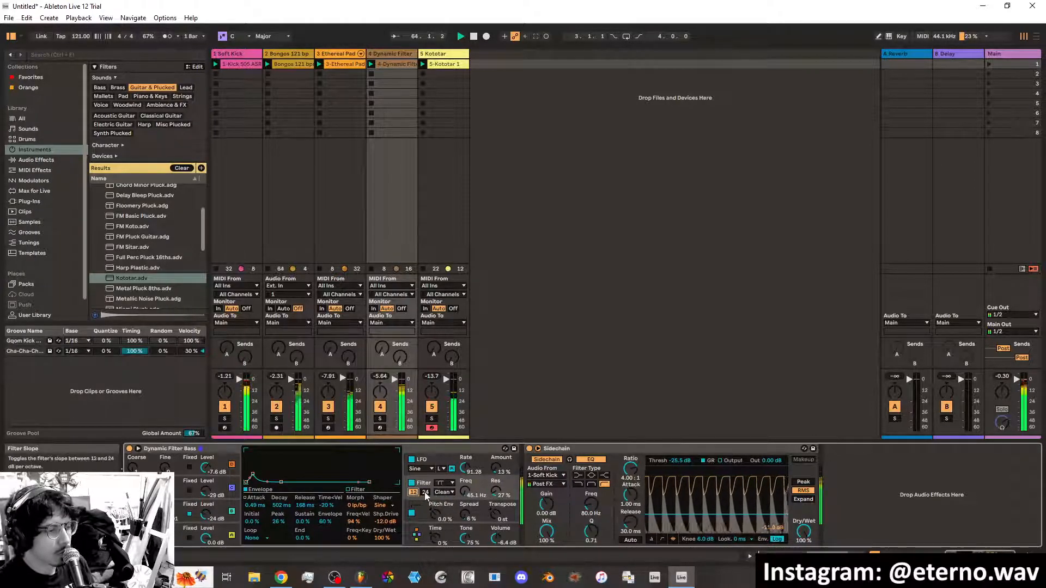
left_click(424, 492)
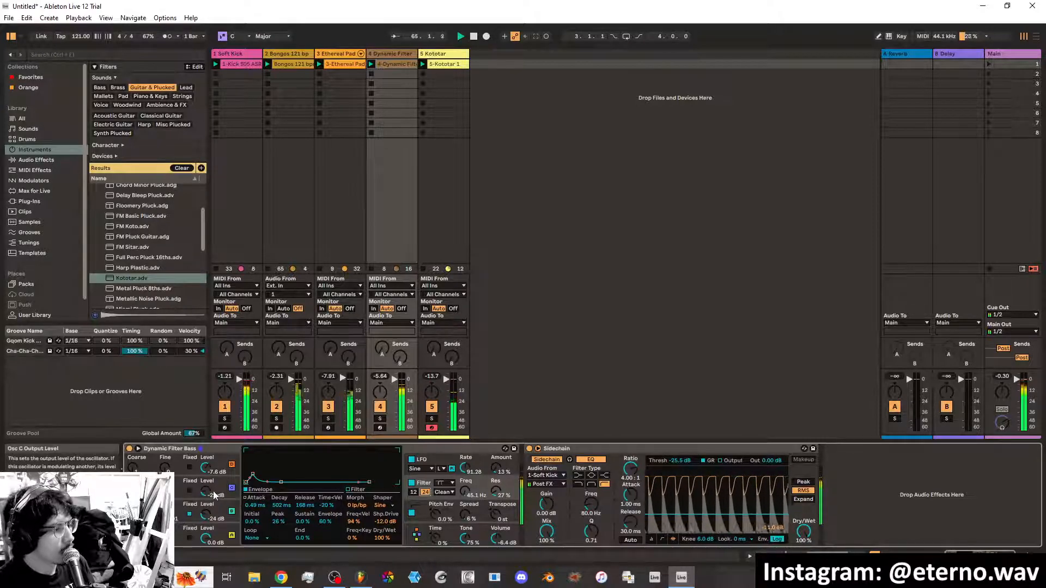
Set the bass's oscillator D level to -11 dB and rebalance the bass track's volume
mouse_move(214, 491)
left_mouse_down()
mouse_move(220, 500)
mouse_move(211, 493)
left_mouse_up()
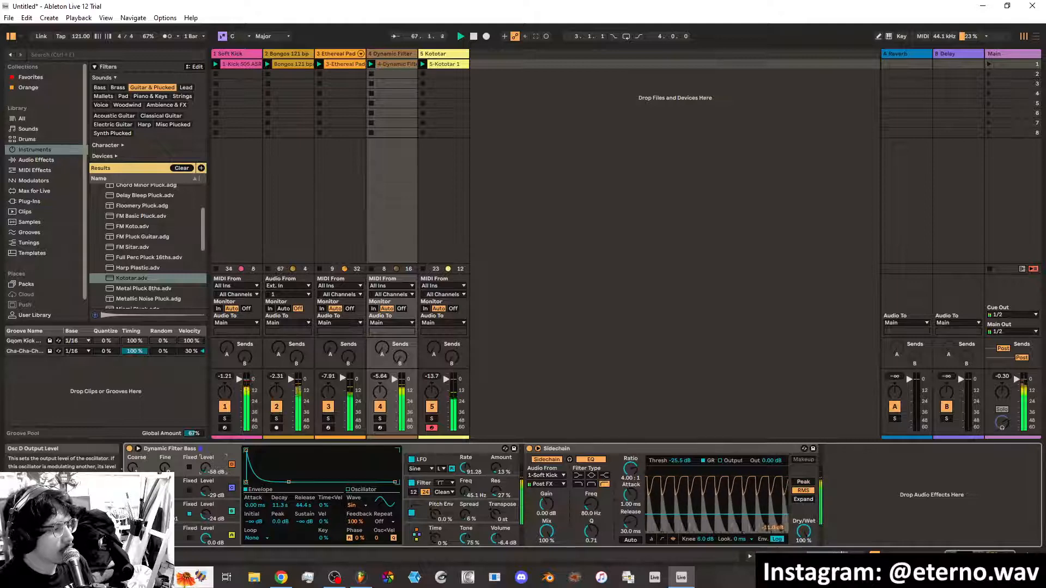
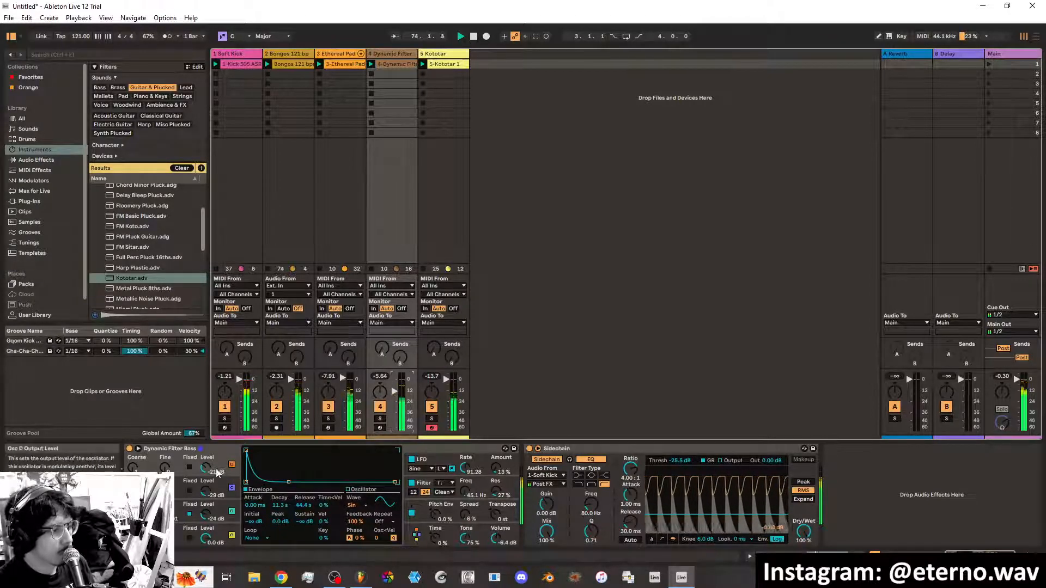
mouse_move(206, 469)
left_mouse_down()
mouse_move(206, 446)
mouse_move(206, 457)
left_mouse_up()
left_click(391, 392)
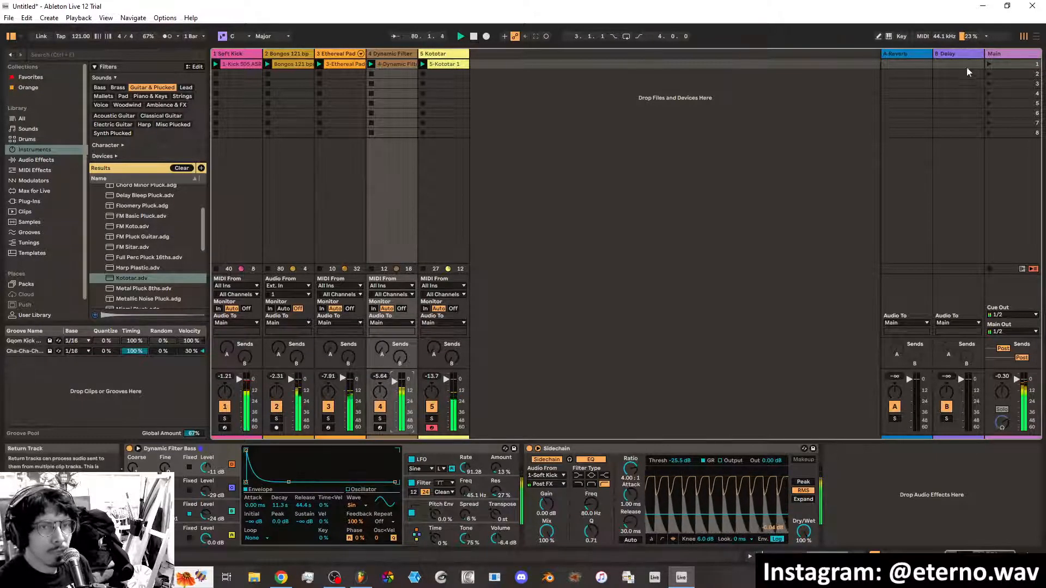
Delete the Reverb device from return track A
left_click(907, 54)
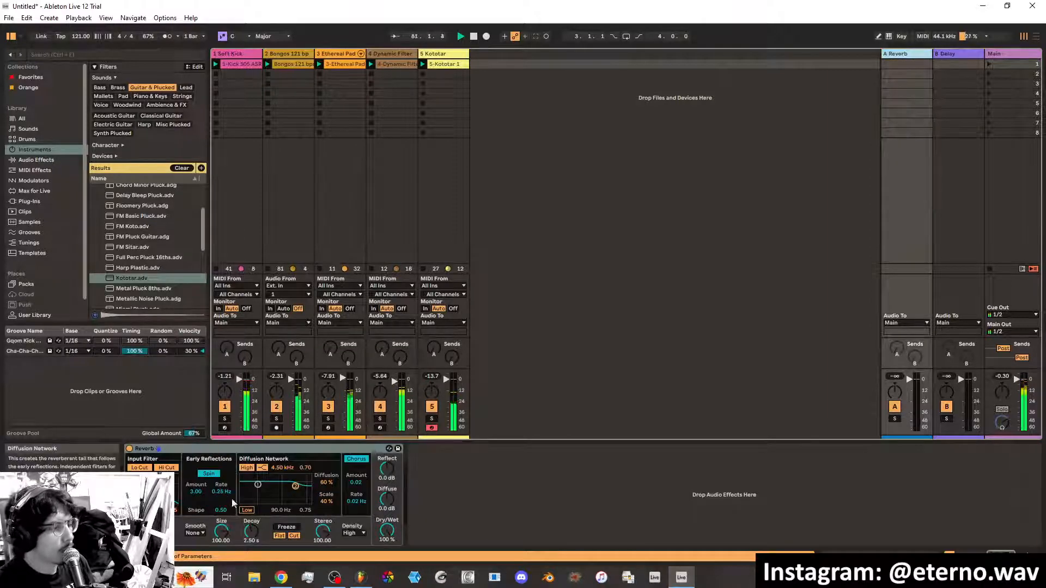
left_click(183, 452)
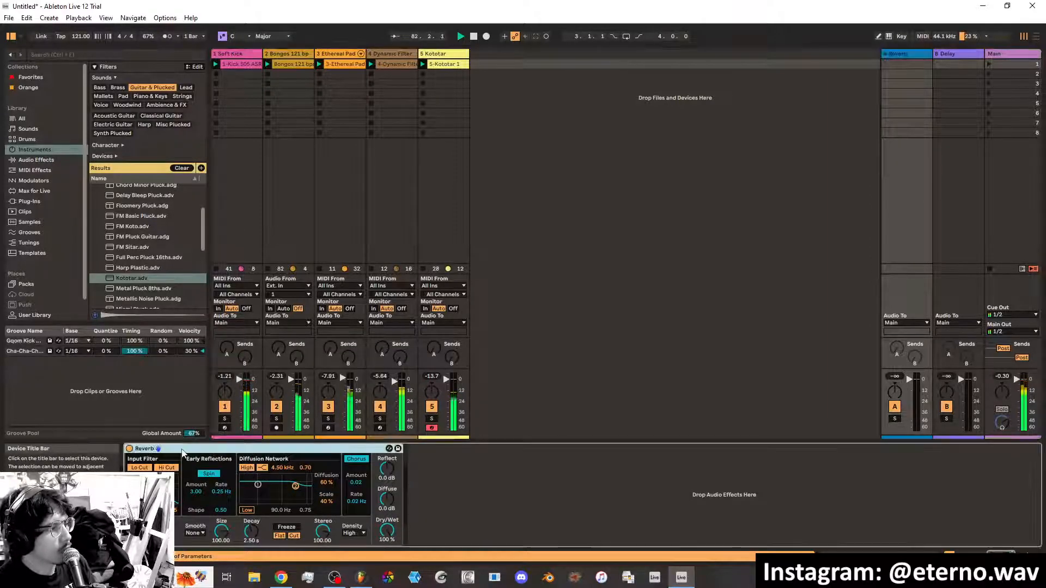
key("Delete")
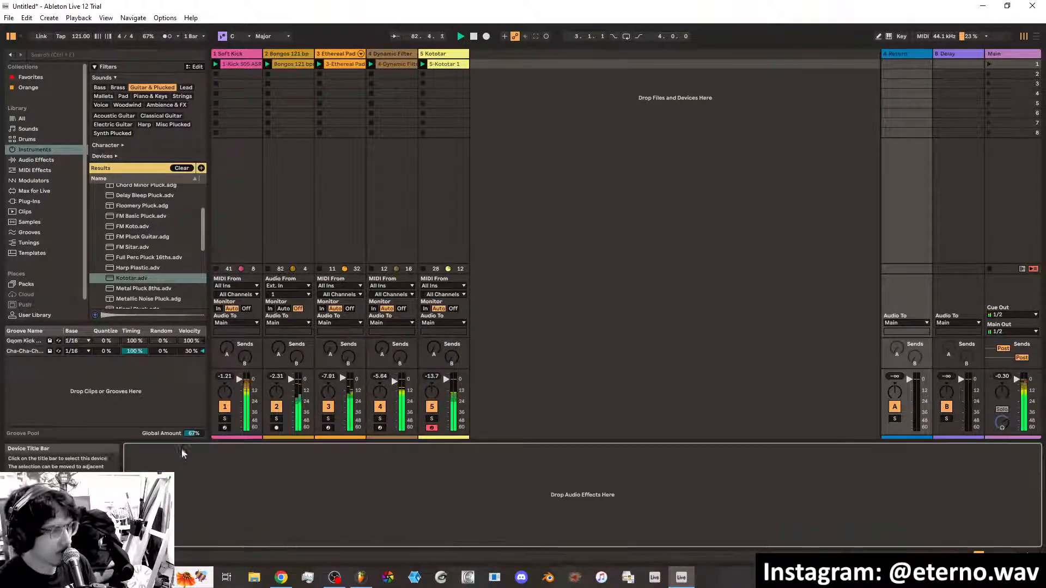
Filter the audio effects by Reverb, load Hybrid Reverb on return track A, and set its decay to 9.66 s and size to 85%
left_click(31, 77)
left_click(39, 159)
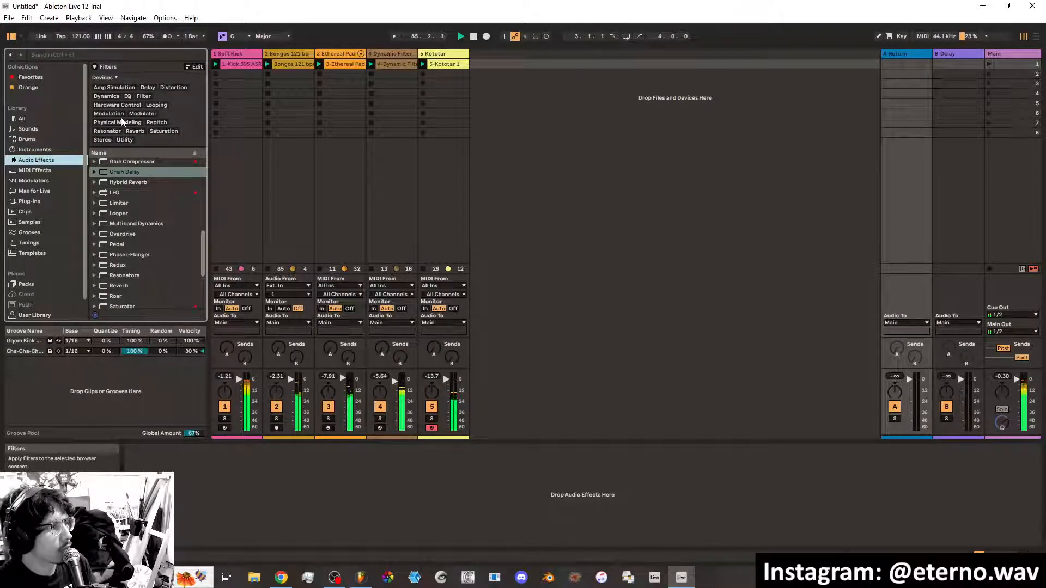
left_click(136, 131)
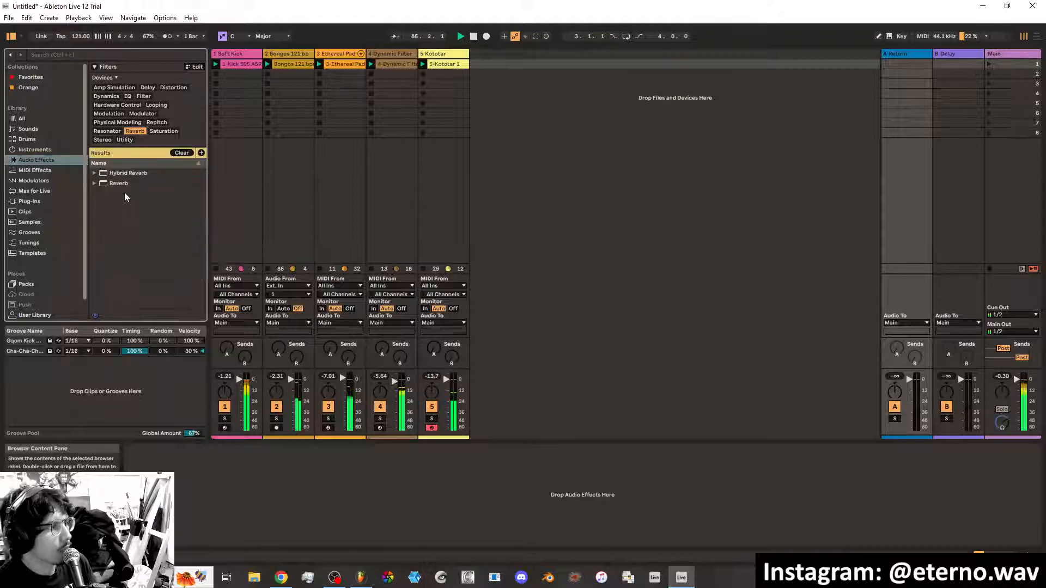
left_click_drag(127, 173, 230, 480)
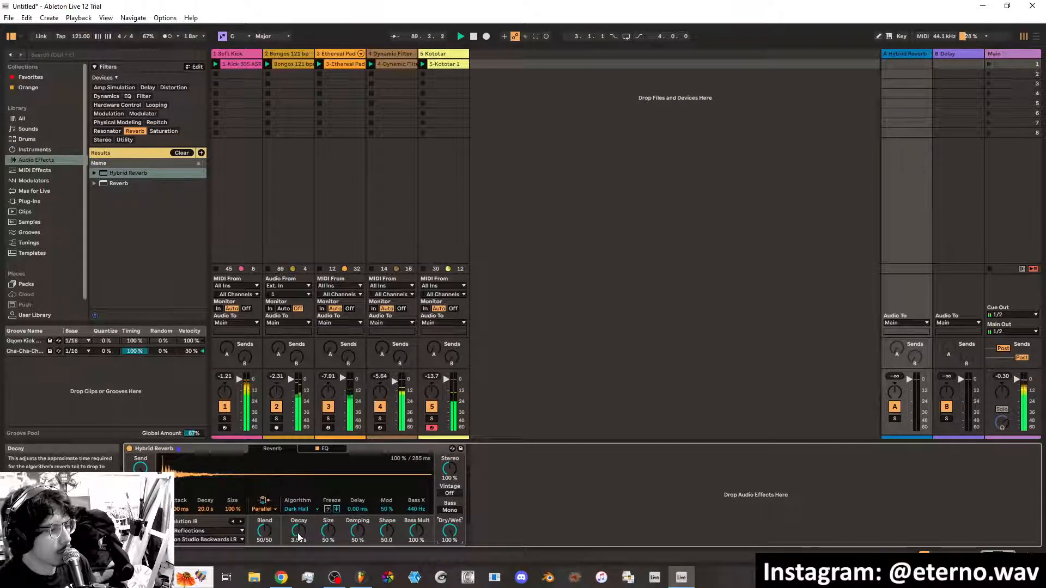
left_click_drag(298, 531, 328, 510)
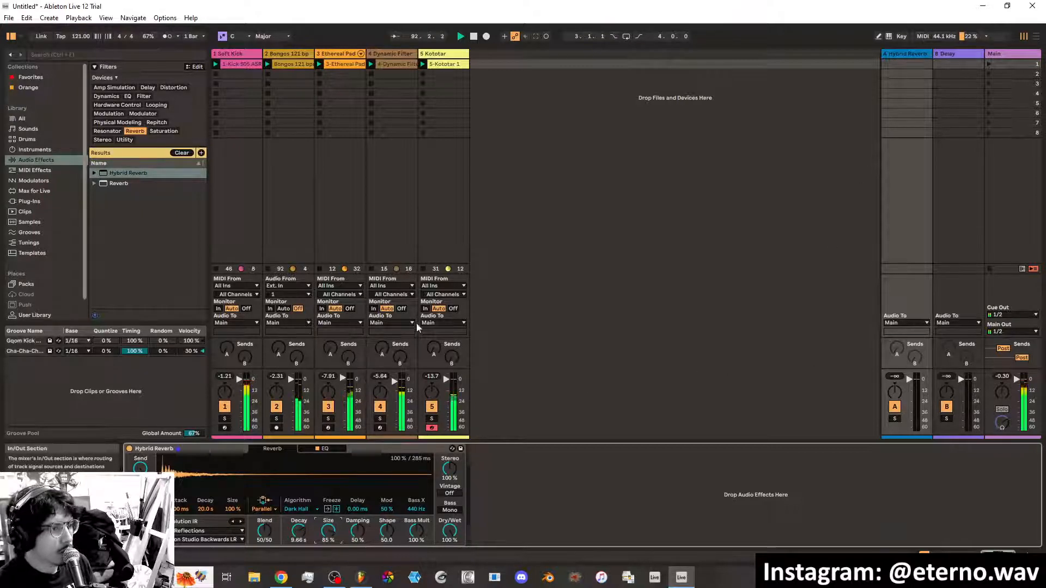
Raise the Dynamic Filter track's send to return A, then set Hybrid Reverb's size to 40% and decay to 3.10 s
left_click_drag(382, 349, 382, 327)
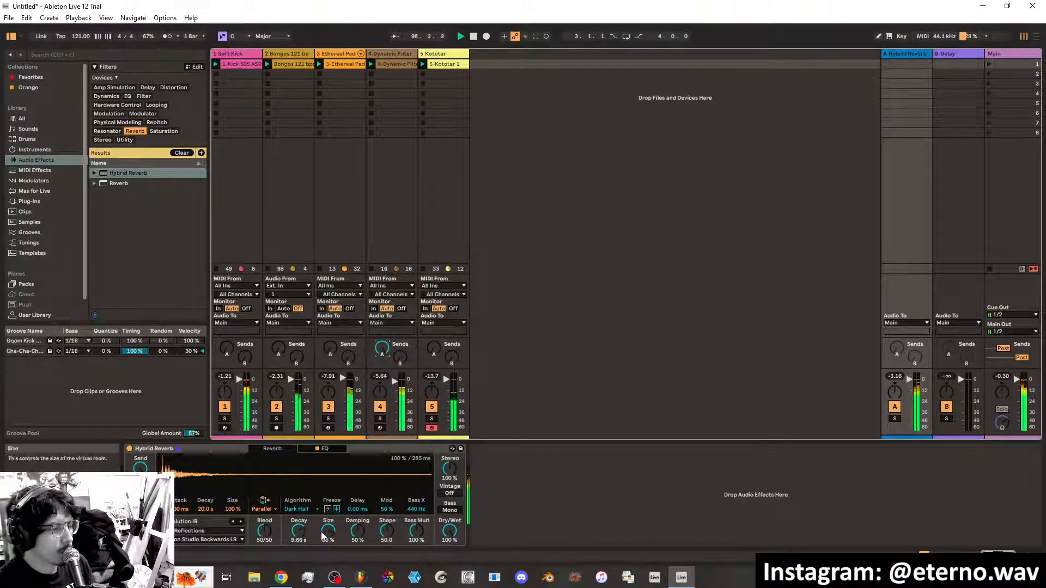
left_click_drag(322, 534, 329, 532)
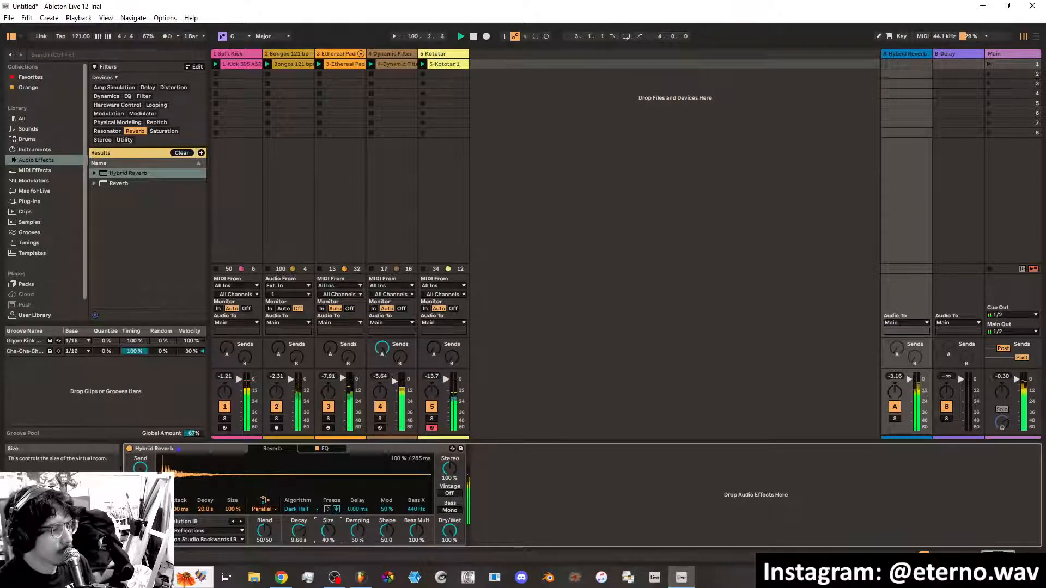
left_click_drag(299, 531, 299, 542)
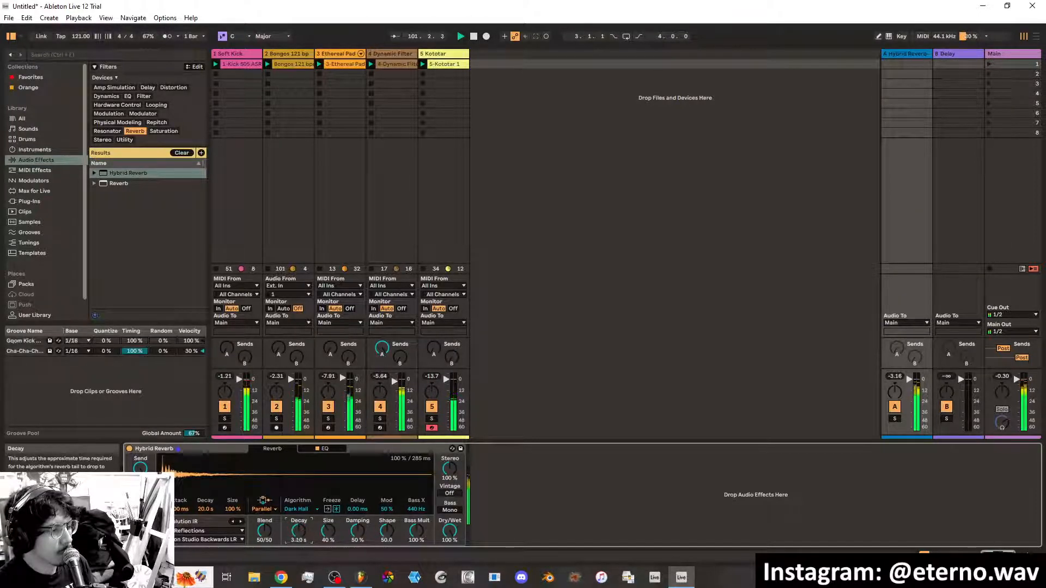
Switch Hybrid Reverb's algorithm to Quartz with 69% damping and lower the Dynamic Filter track's send A
left_click(302, 511)
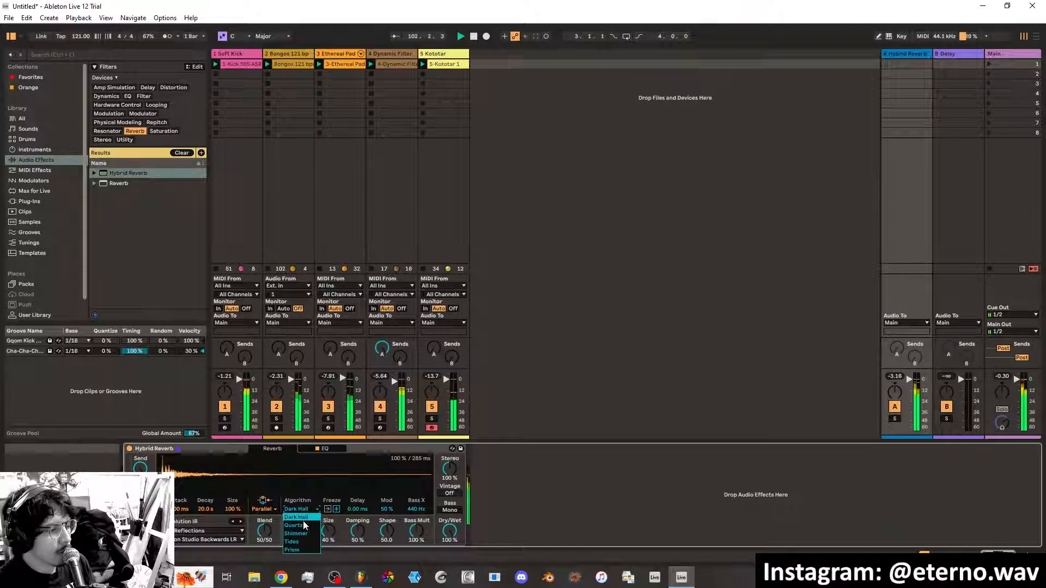
left_click(303, 526)
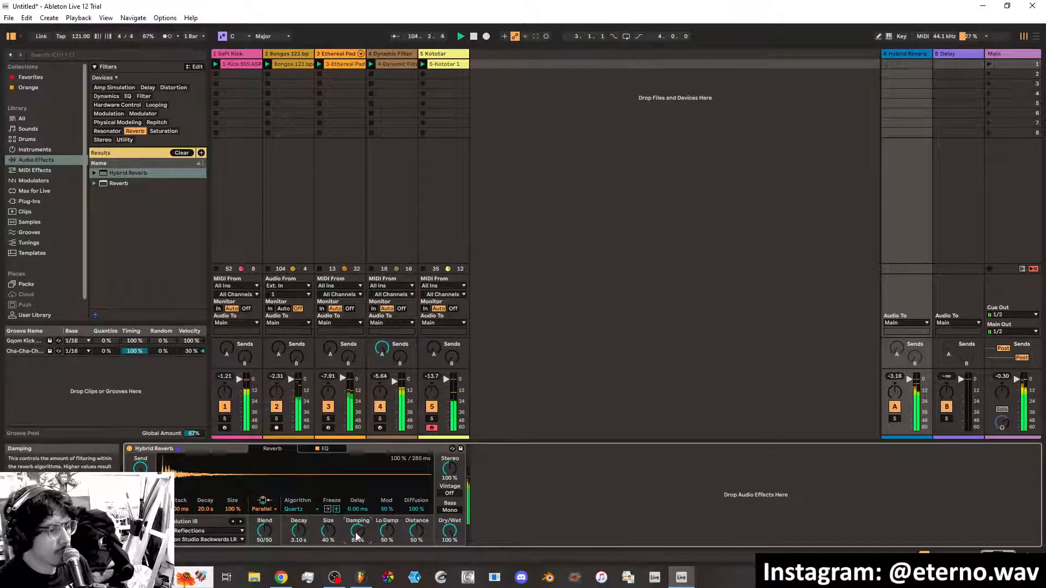
left_click_drag(356, 534, 357, 545)
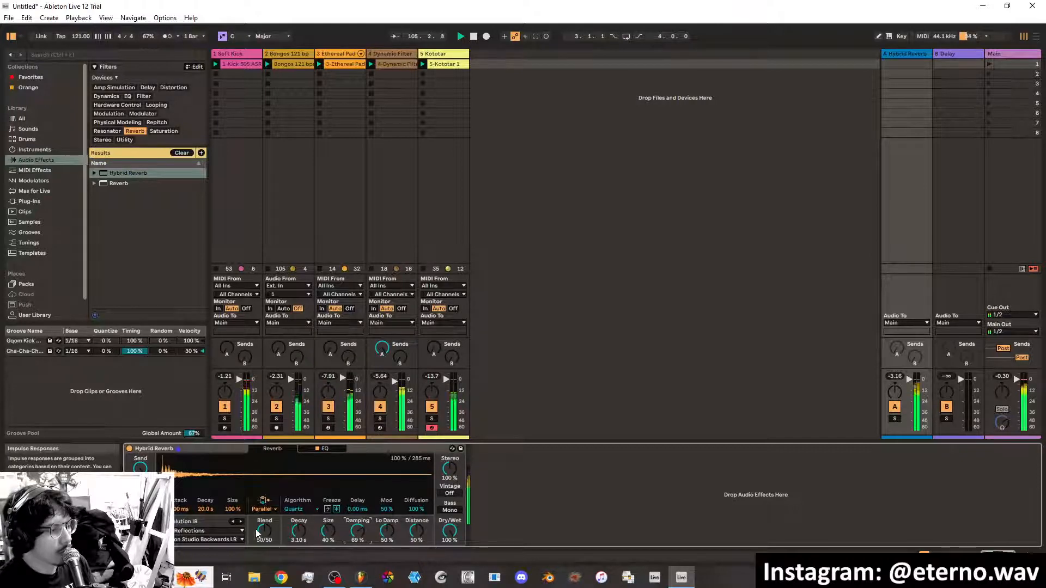
left_click(382, 349)
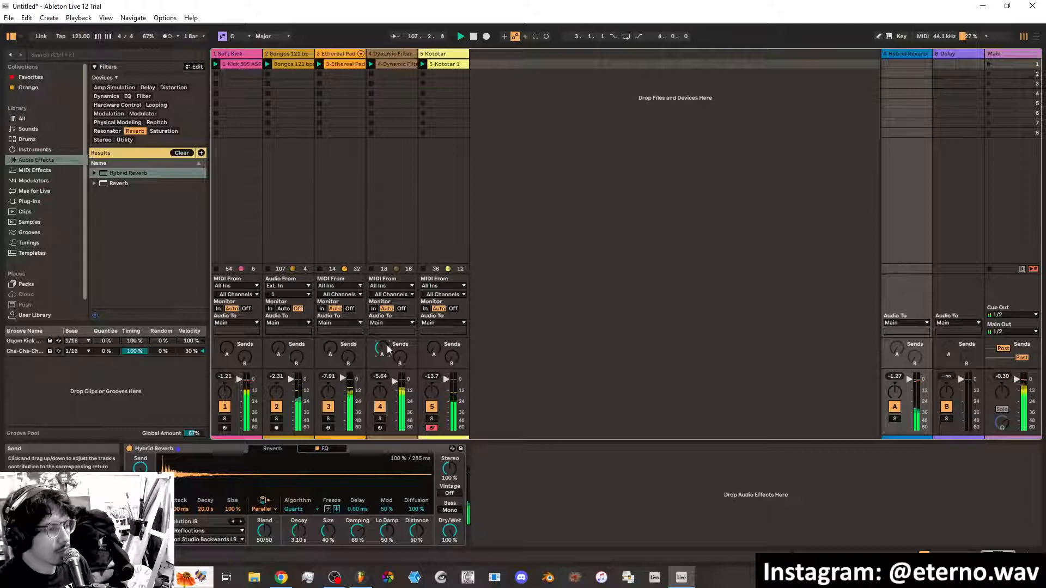
Add the favorite Sidechain preset to the Kototar track, fed by 1-Soft Kick, with its threshold at -18.4 dB
left_click(460, 76)
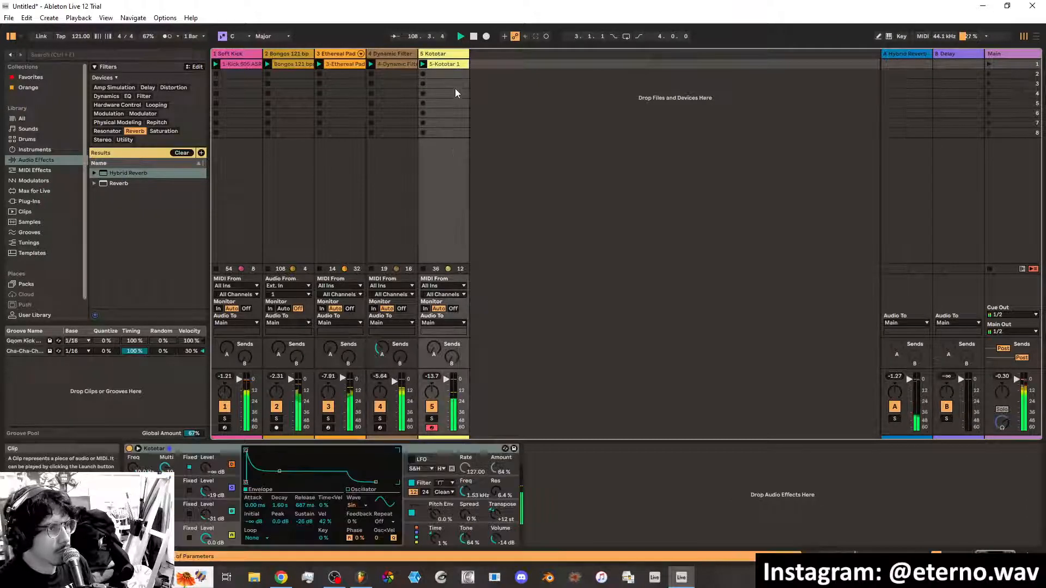
left_click(31, 76)
left_click_drag(127, 201, 565, 505)
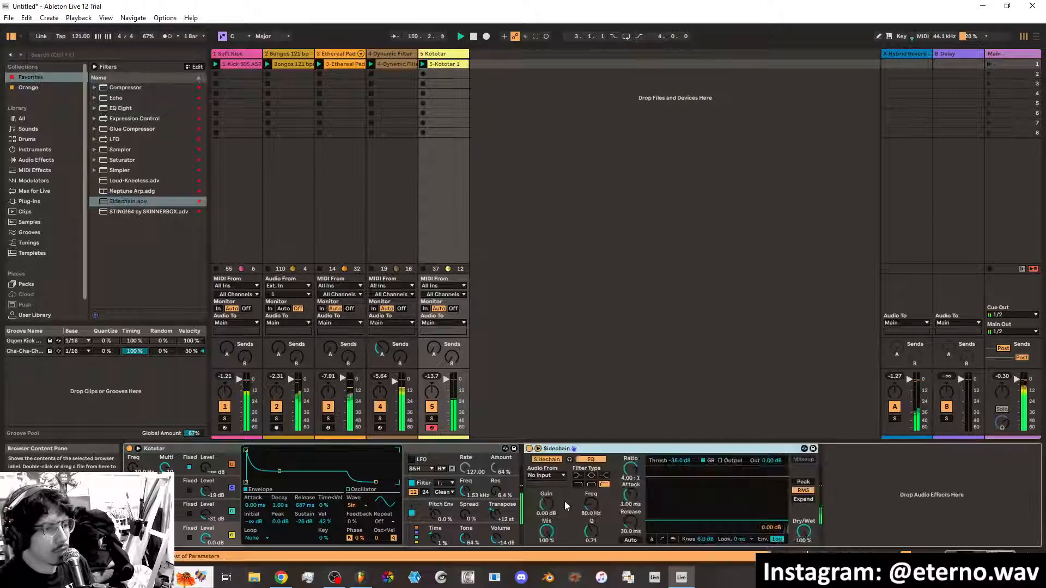
left_click(547, 475)
left_click(555, 489)
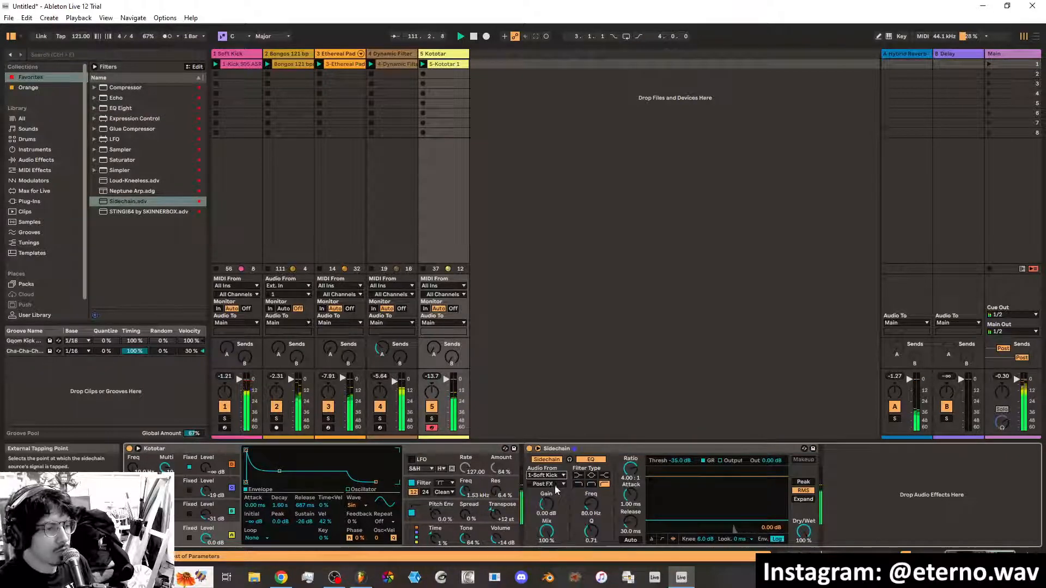
left_click_drag(719, 520, 719, 507)
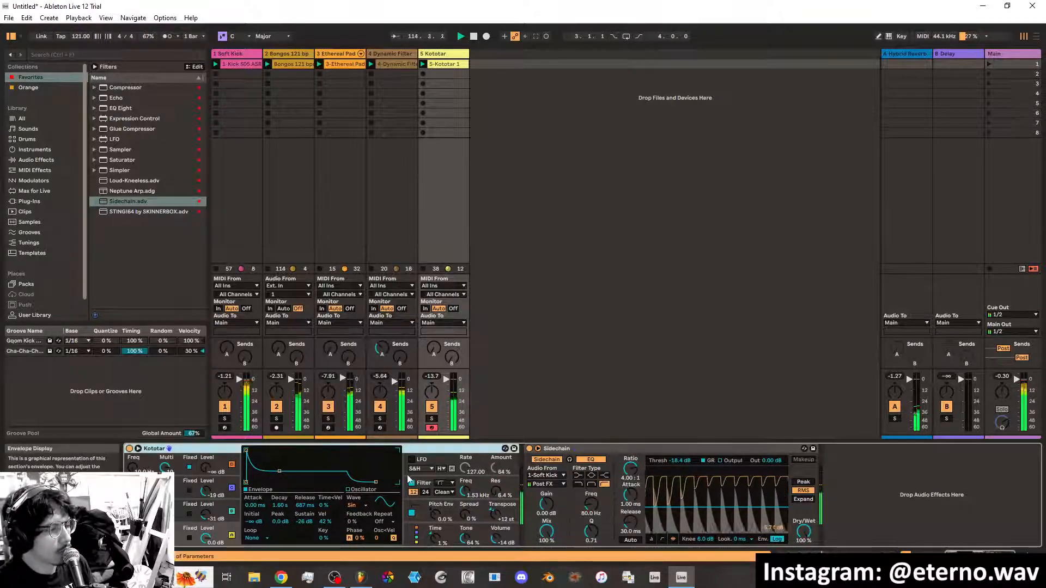
Lower the Kototar filter frequency to 365 Hz and reshape its filter envelope decay with a 76% decay slope
mouse_move(464, 491)
left_mouse_down()
mouse_move(465, 459)
mouse_move(465, 506)
left_mouse_up()
mouse_move(258, 482)
left_mouse_down()
mouse_move(283, 482)
mouse_move(269, 482)
left_mouse_up()
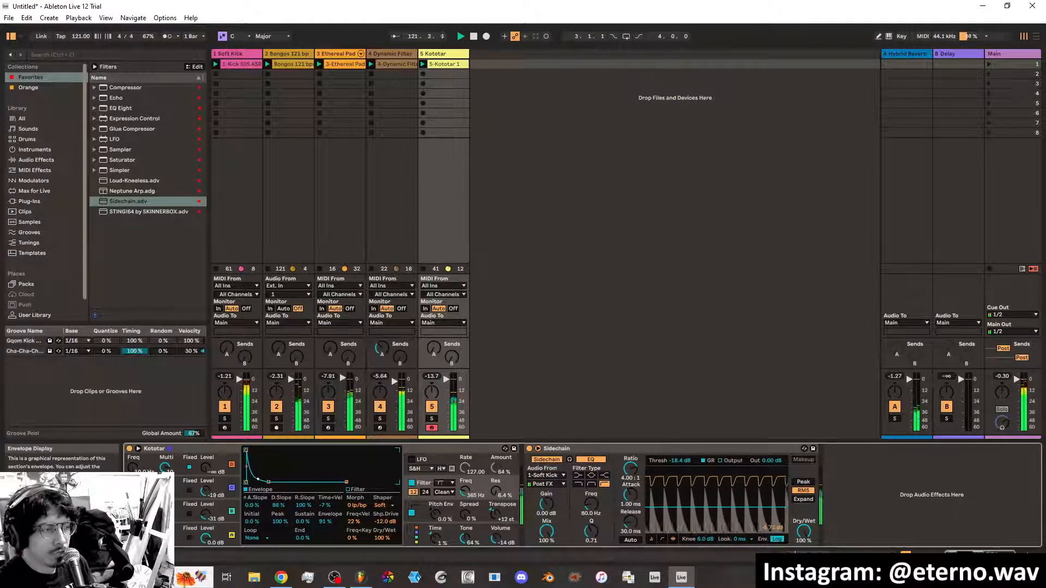
left_click_drag(258, 480, 258, 478)
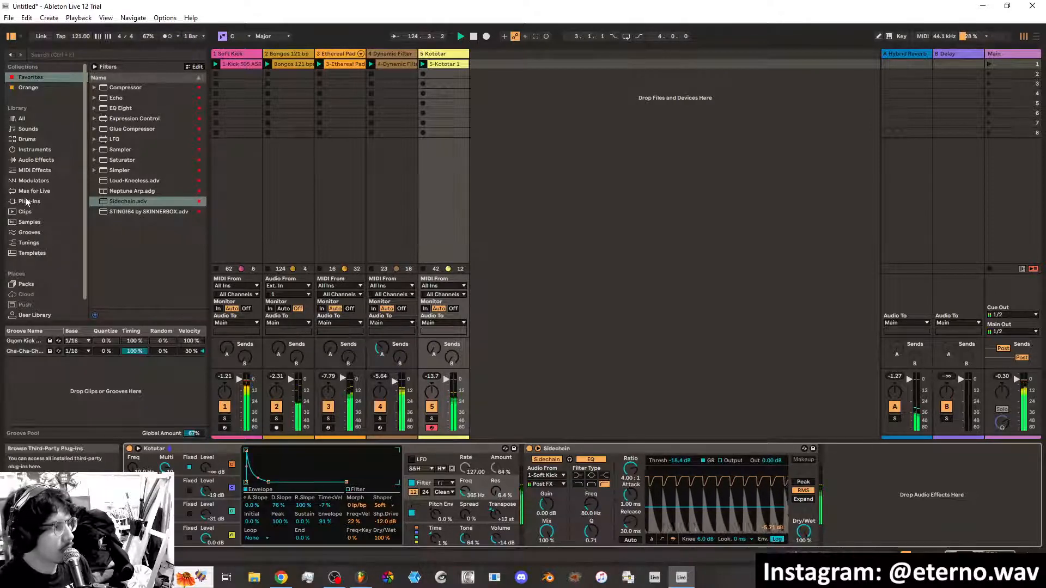
Insert Saturator with 5.14 dB drive, followed by Echo, ahead of Sidechain in the Kototar chain
left_click(125, 160)
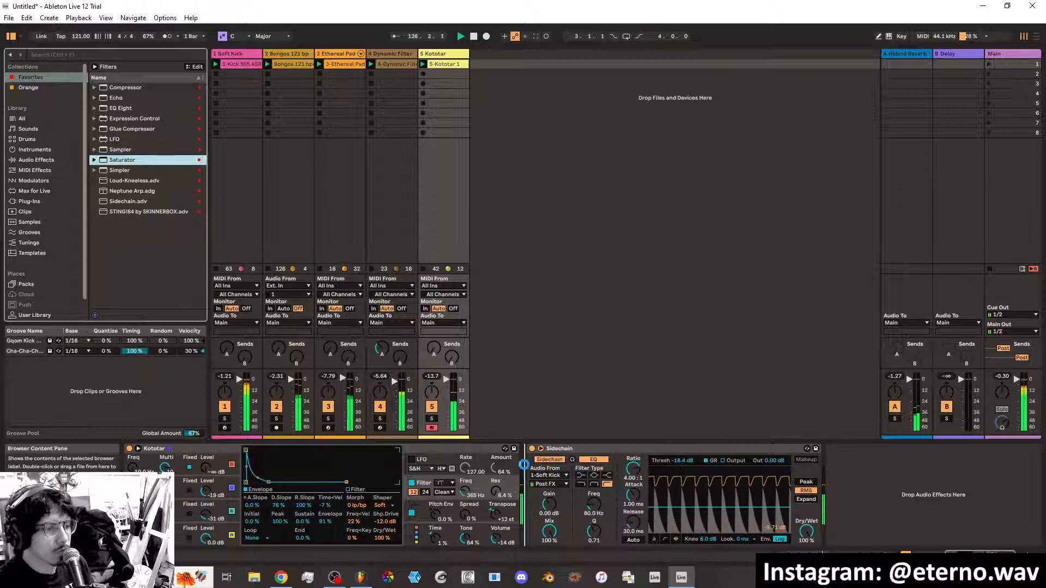
left_click_drag(524, 465, 537, 477)
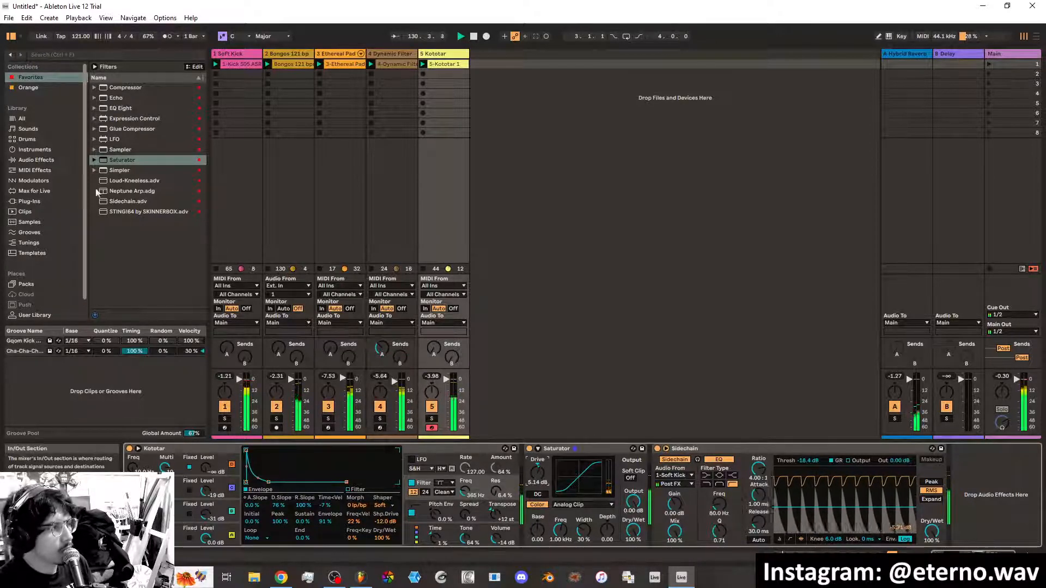
left_click_drag(119, 98, 646, 453)
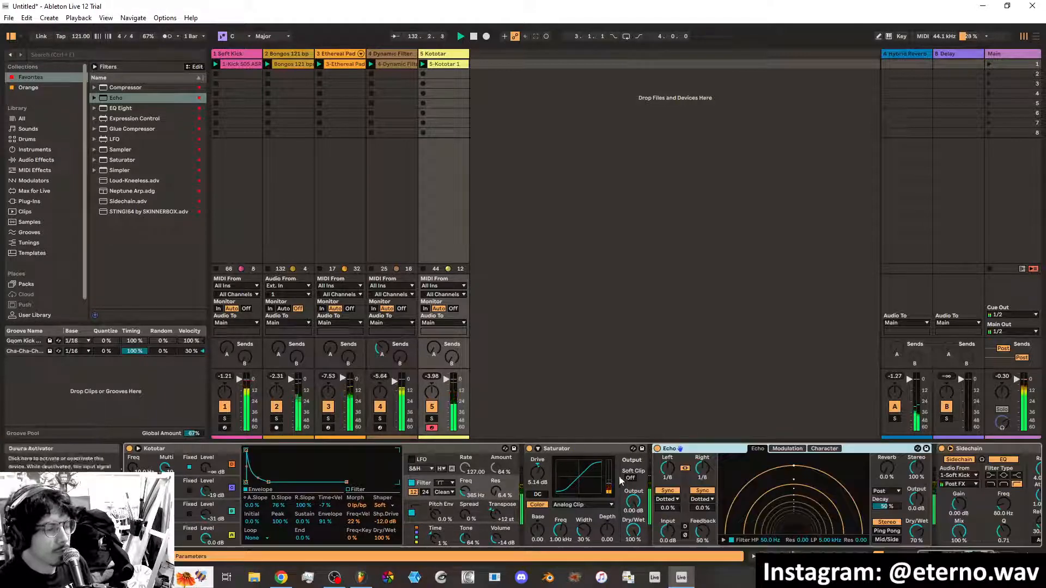
Unlink Echo's left and right delay times, switch it to Ping Pong, and try a 1/16 left delay before returning to 1/8
left_click(685, 470)
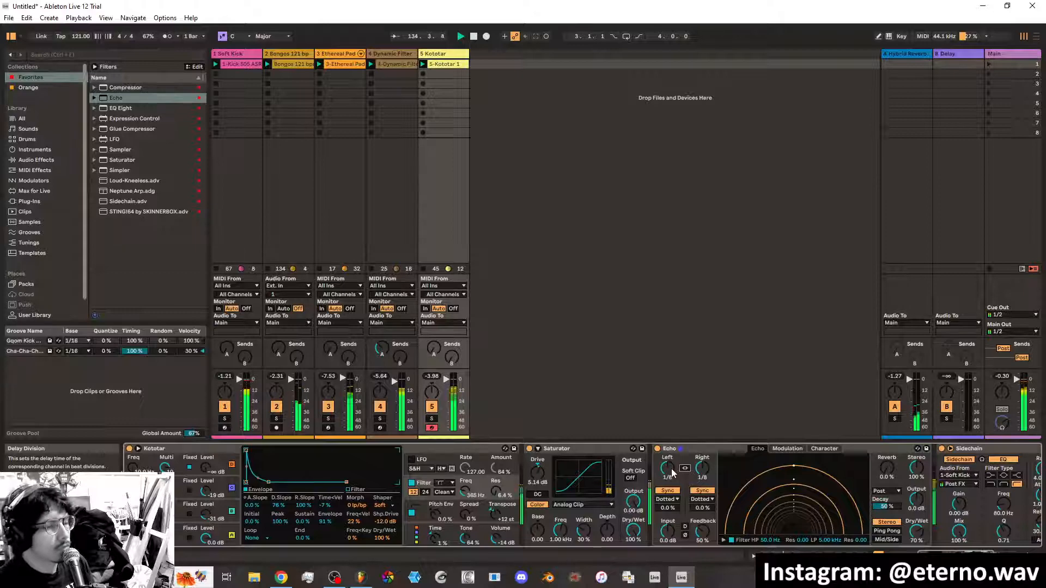
left_click(889, 531)
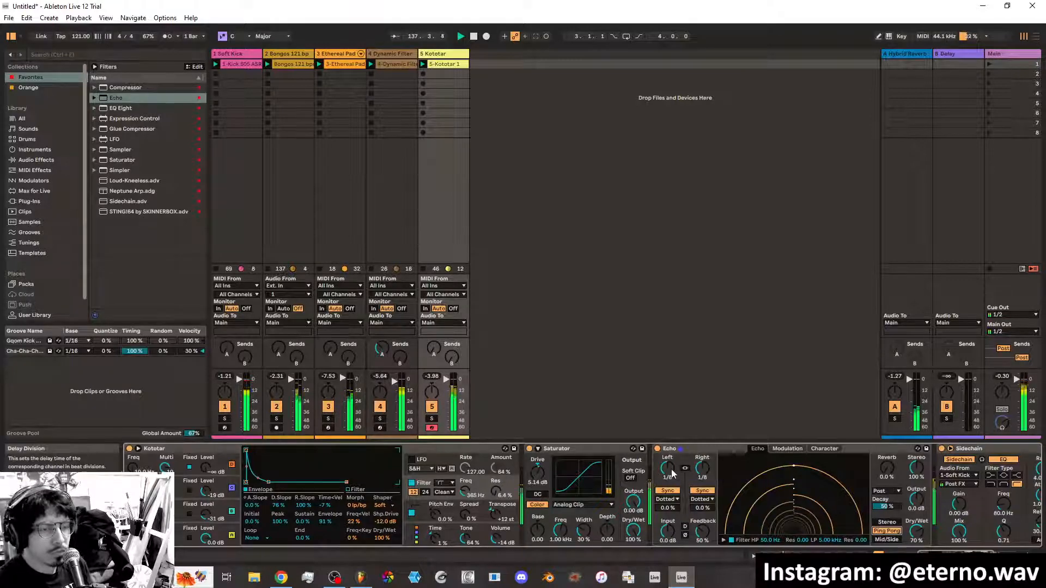
left_click_drag(672, 470, 672, 483)
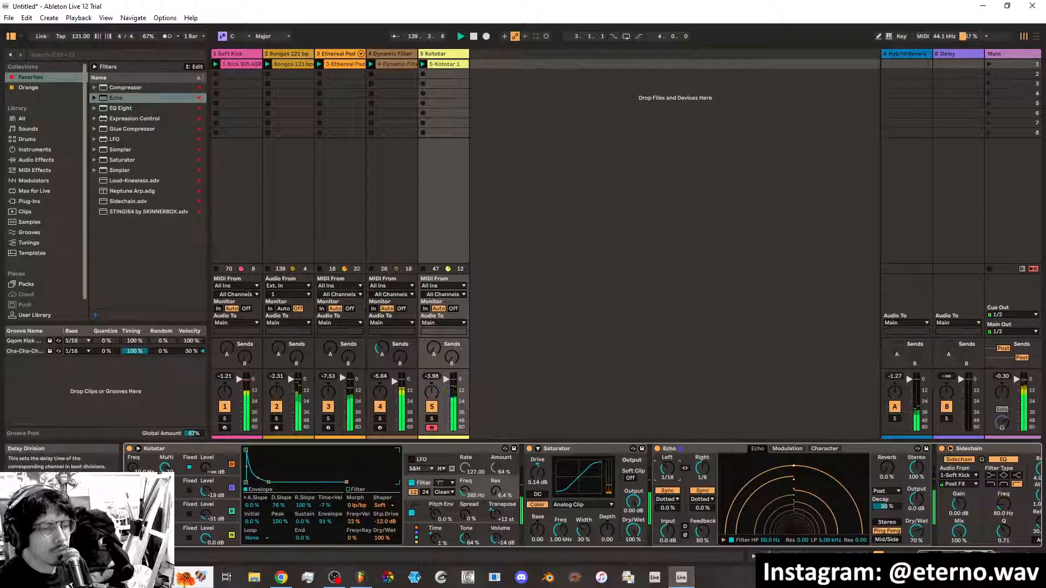
mouse_move(671, 470)
left_mouse_down()
mouse_move(671, 458)
mouse_move(672, 475)
left_mouse_up()
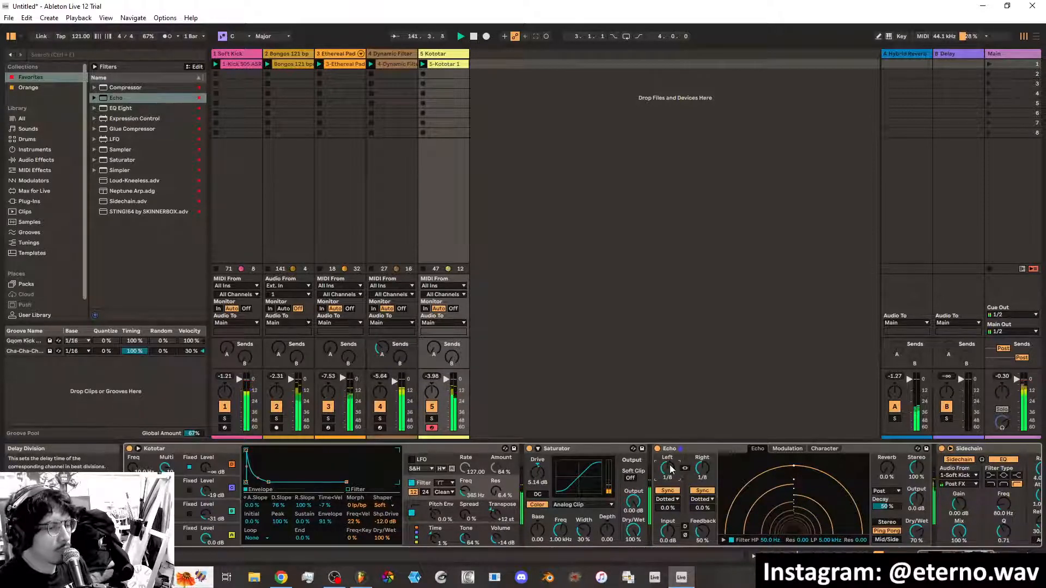
Set Saturator's drive on the Kototar track to 8.00 dB
left_click_drag(538, 472, 537, 463)
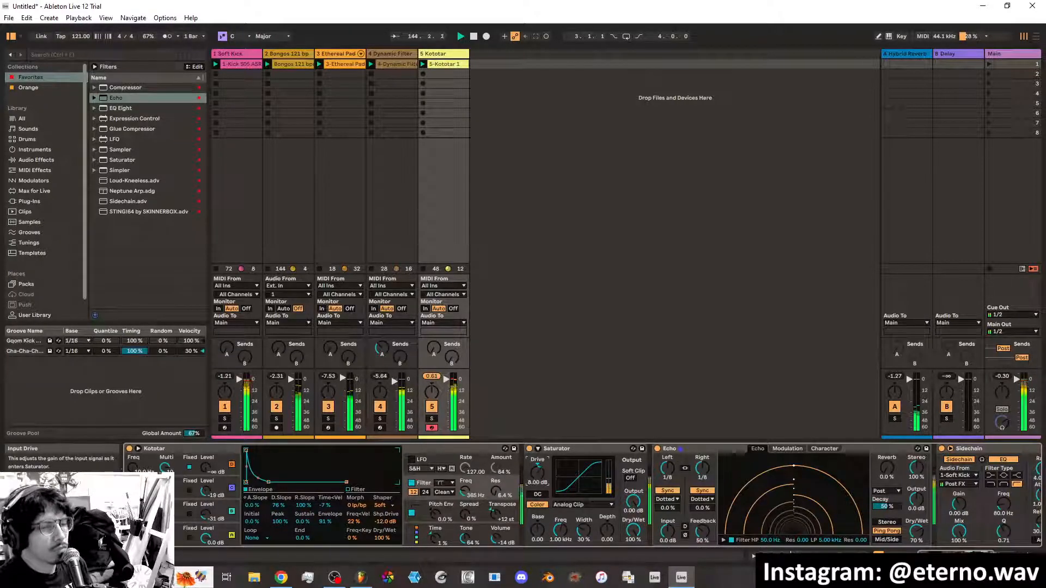
double_click(866, 450)
double_click(656, 466)
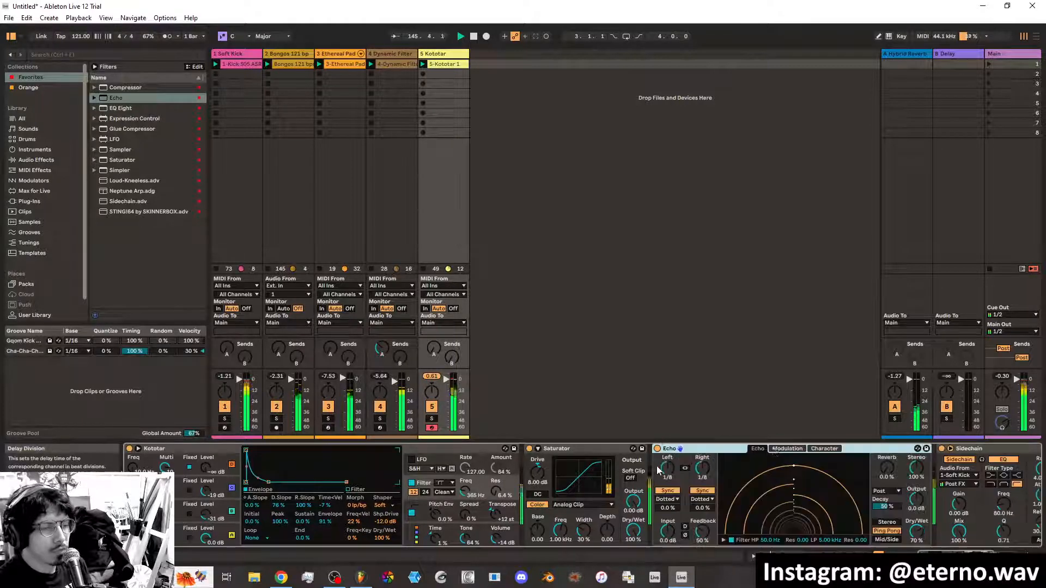
Enable Echo's Wobble at 16% amount and 30% morph, and its Noise at 48% amount
left_click(798, 449)
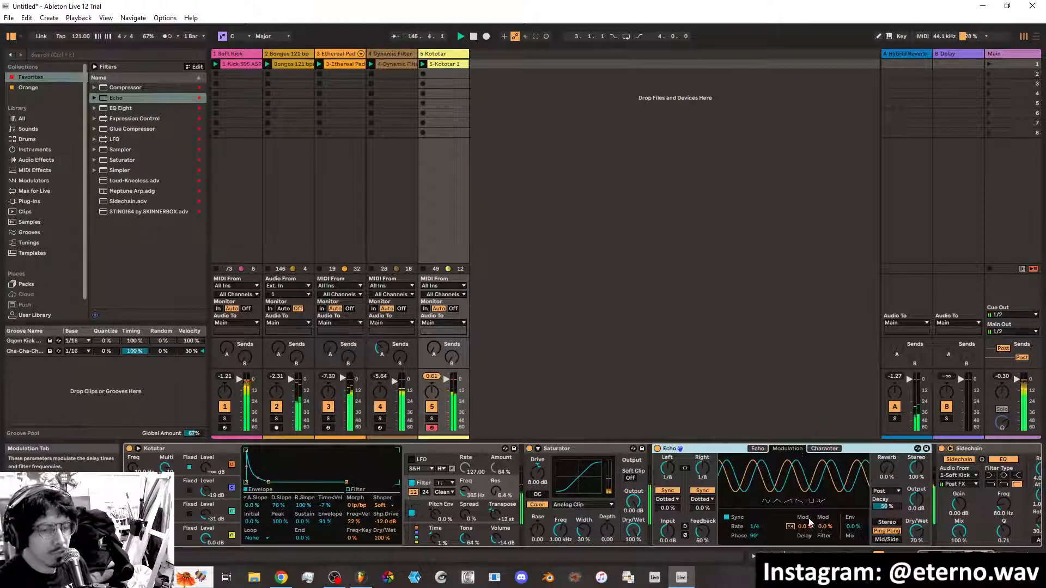
left_click(820, 450)
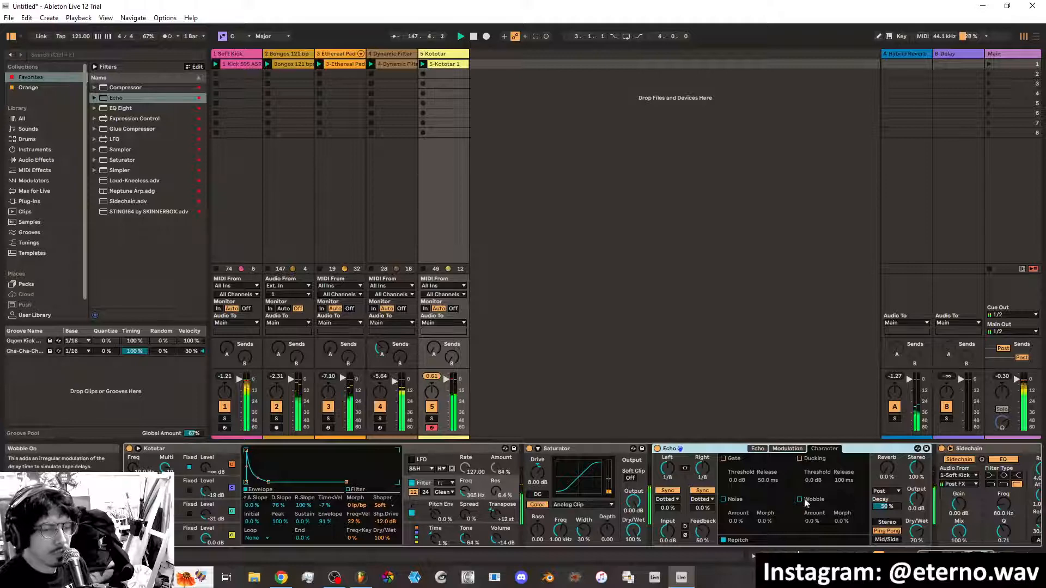
left_click(799, 500)
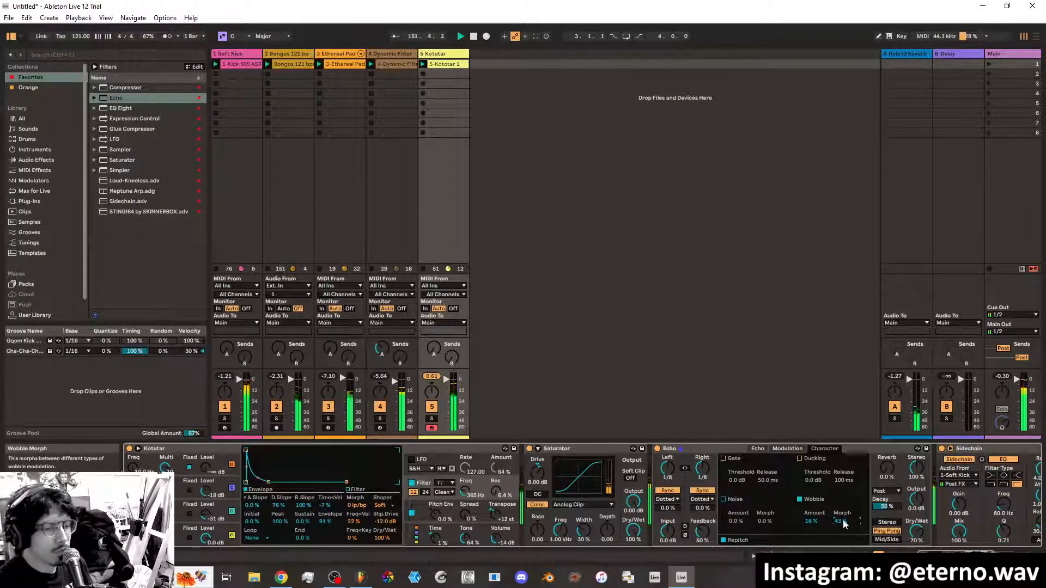
left_click(723, 500)
left_click_drag(737, 521, 737, 502)
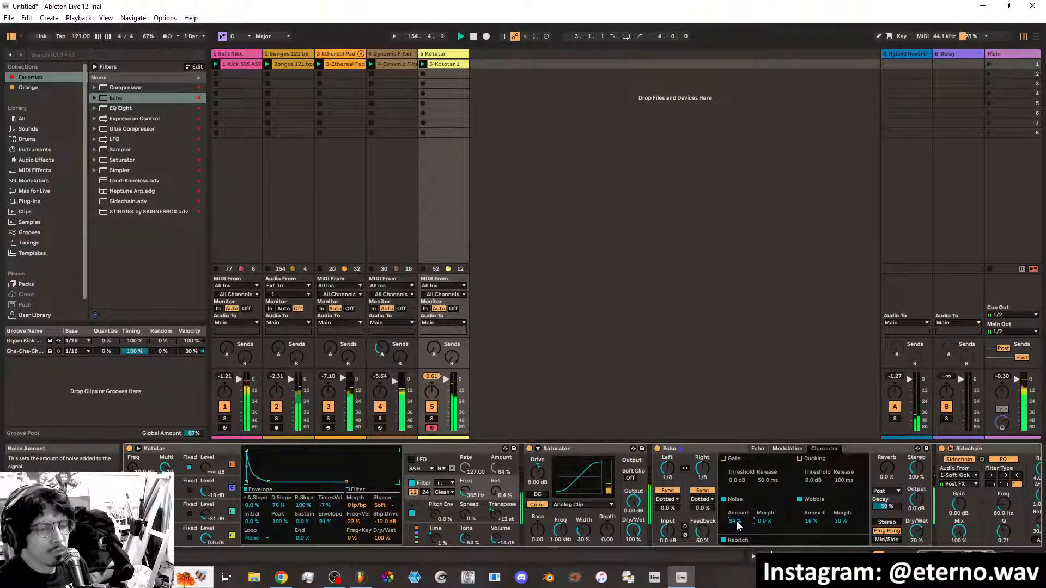
mouse_move(736, 521)
left_mouse_down()
mouse_move(737, 549)
mouse_move(736, 514)
left_mouse_up()
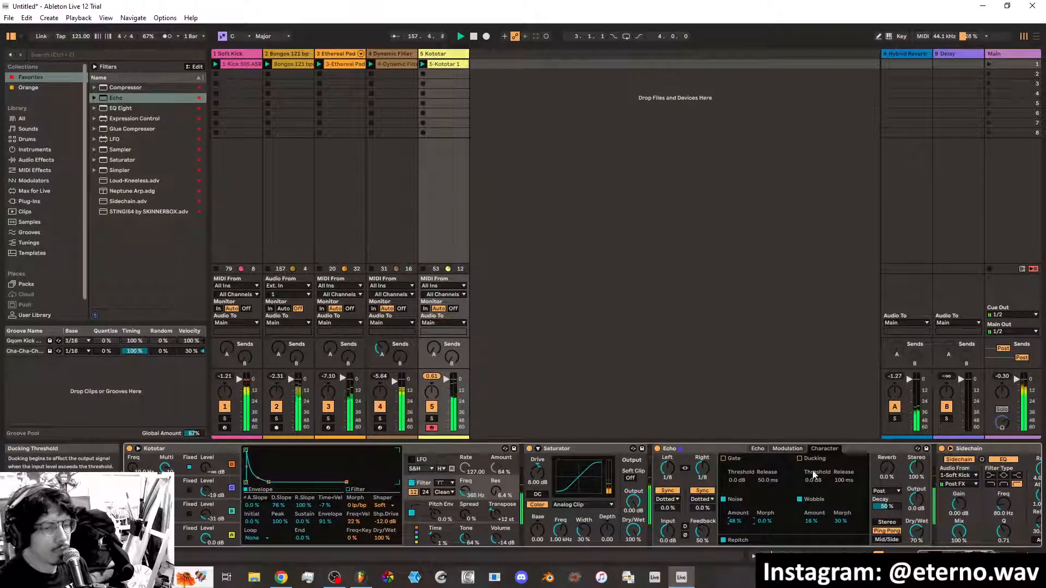
left_click(756, 450)
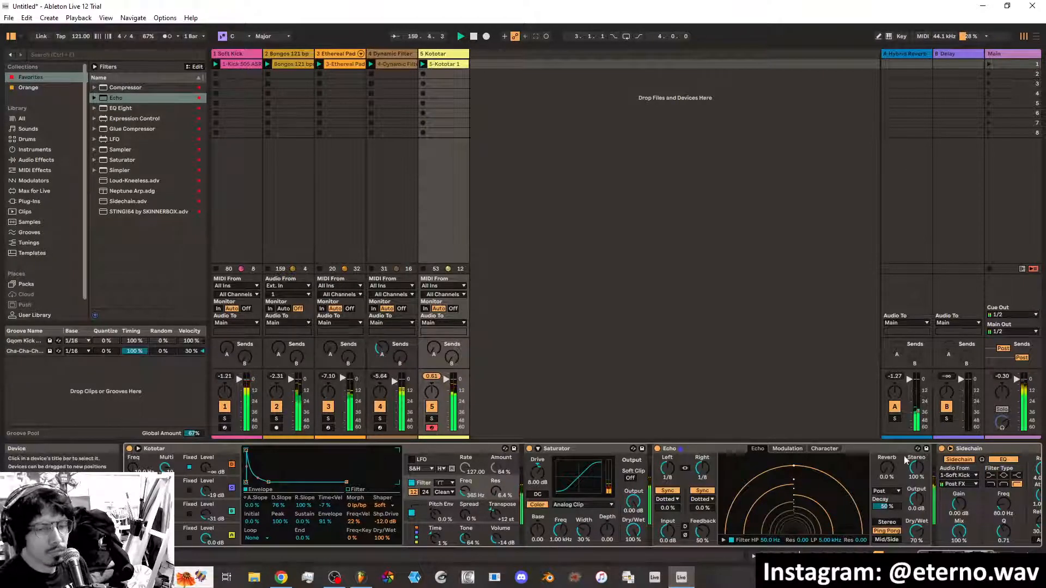
Collapse Echo and try Saturator after it in the Kototar chain, then move Saturator back in front
double_click(676, 449)
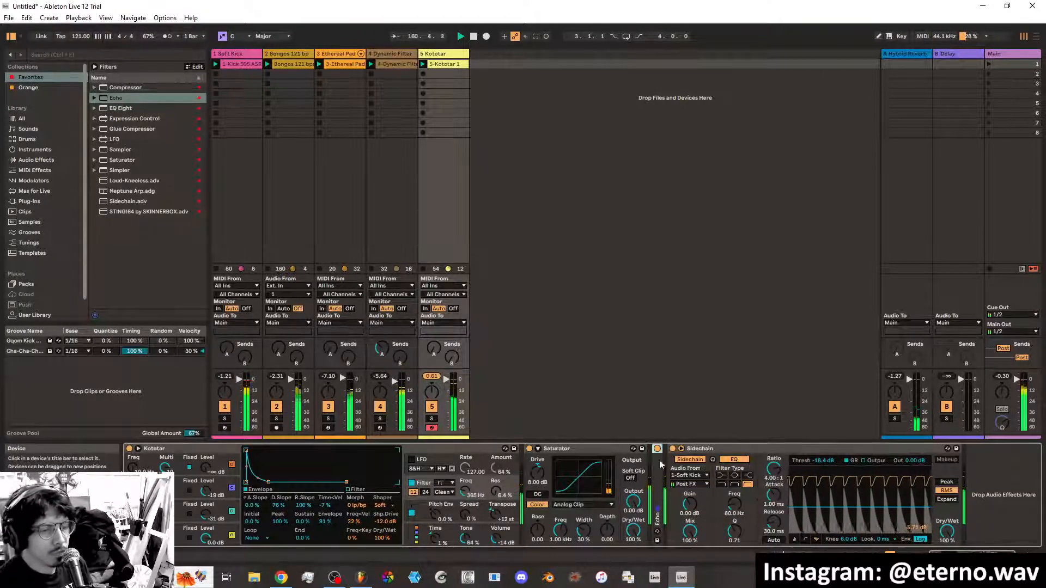
left_click_drag(584, 449, 662, 465)
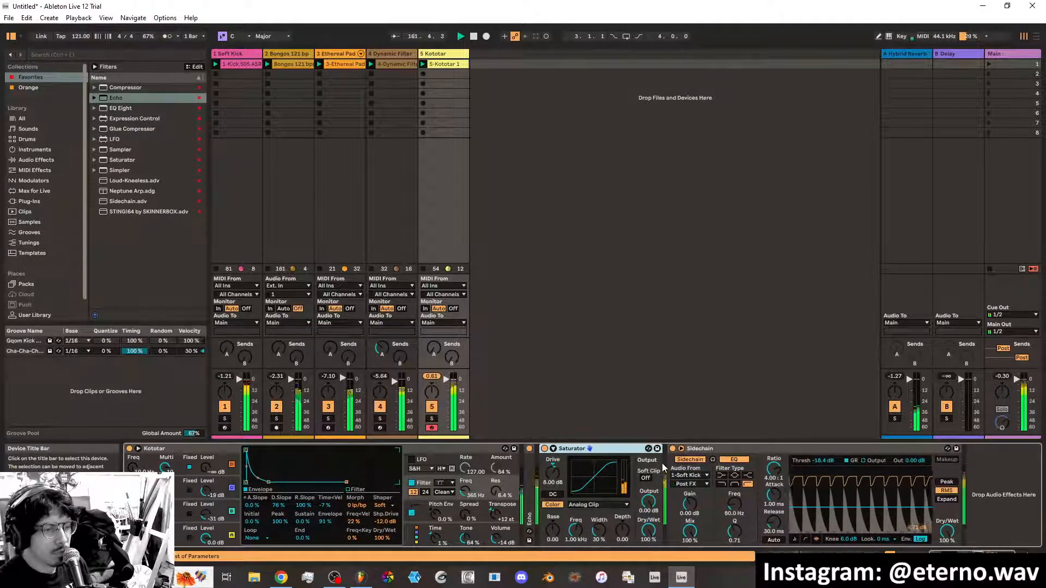
left_click_drag(596, 449, 537, 468)
Try the Soft Sine, Hard Curve and Sinoid Fold curves on Saturator with different drive amounts
left_click(578, 505)
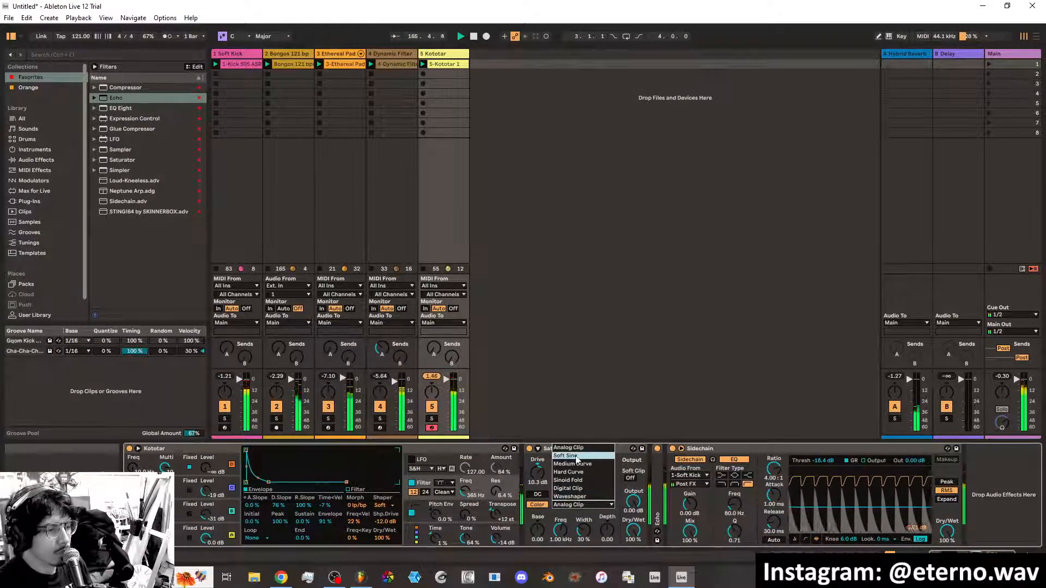
left_click(577, 458)
left_click(582, 505)
left_click(572, 472)
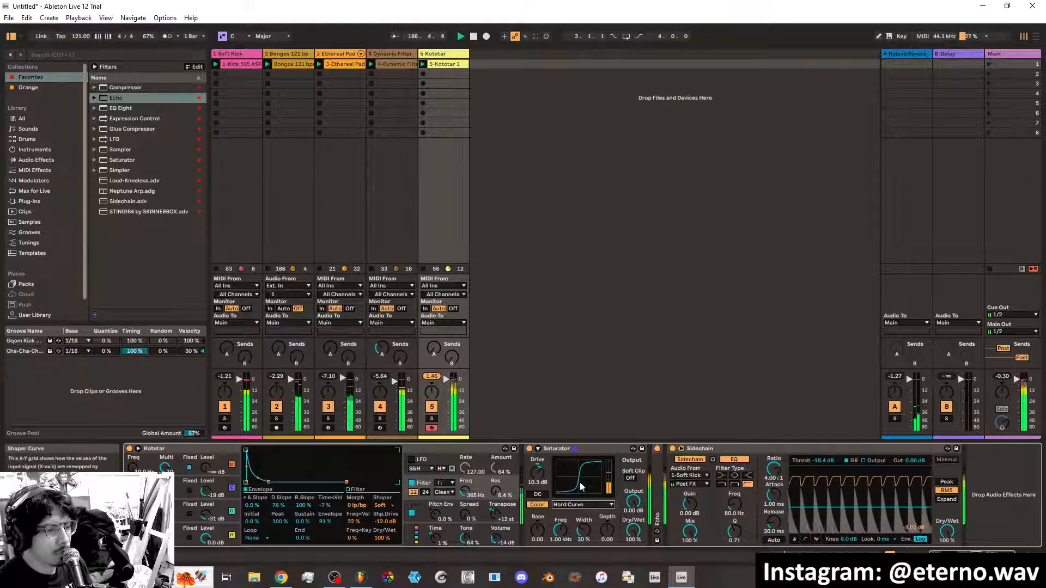
left_click_drag(539, 470, 539, 454)
left_click(582, 505)
left_click(578, 483)
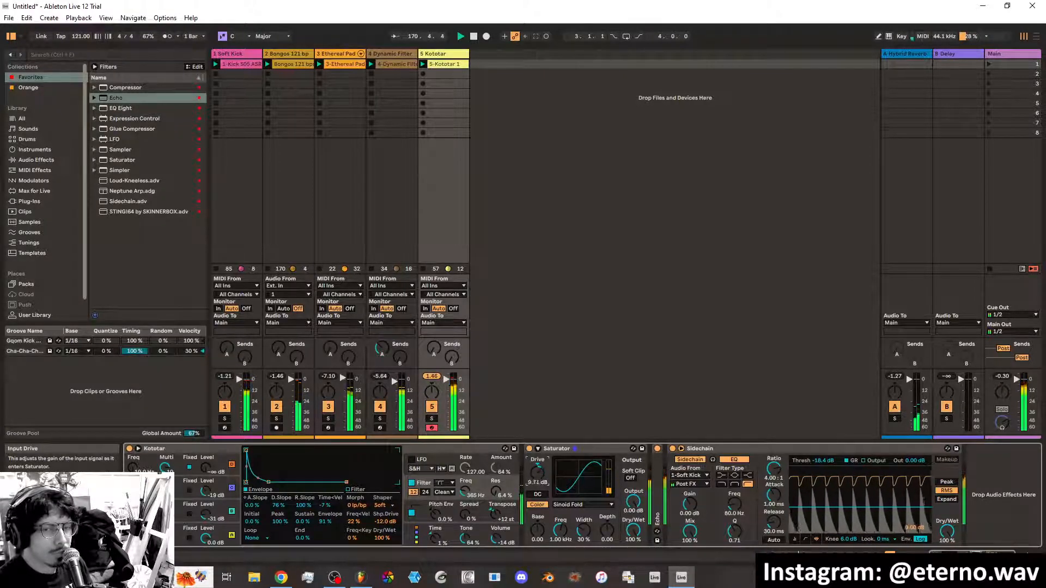
Set Saturator's curve to Analog Clip and its drive to 8.57 dB
left_click(584, 506)
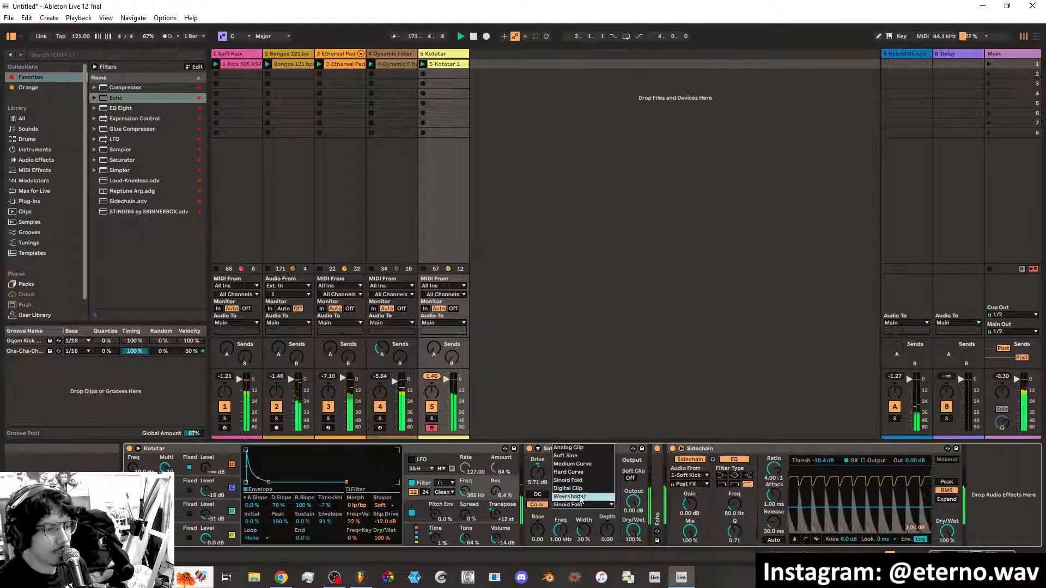
left_click(568, 454)
left_click_drag(541, 478, 541, 466)
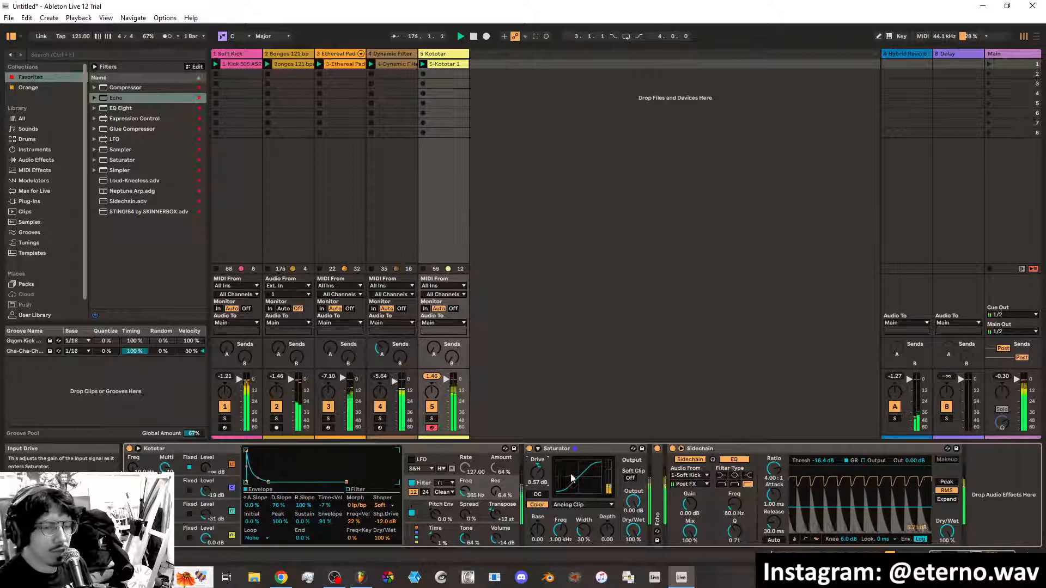
Set Kototar's oscillator C level to -26 dB, oscillator B level to -34 dB and filter frequency to 2.07 kHz
left_click_drag(206, 492, 206, 489)
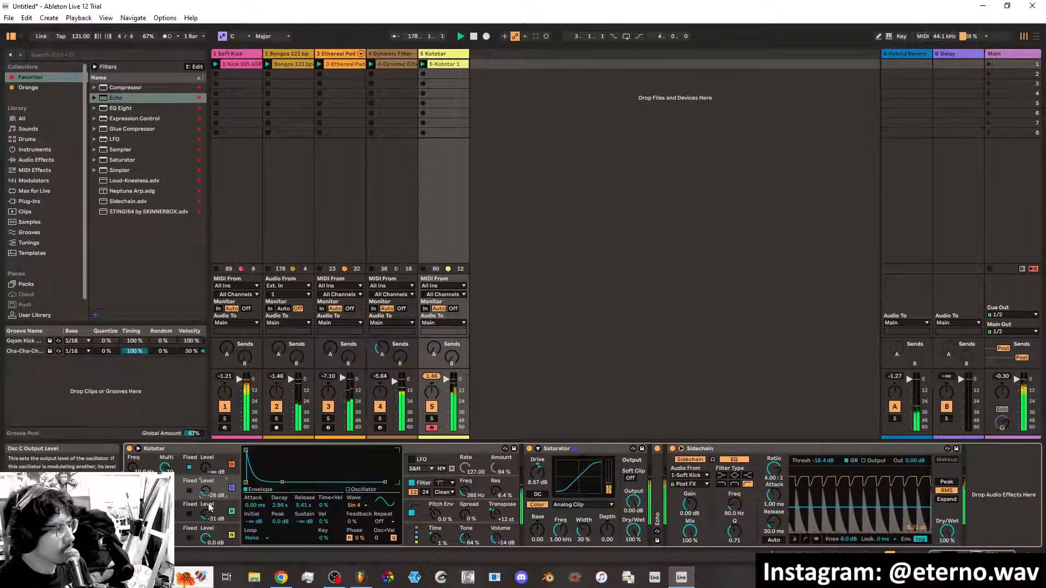
left_click_drag(207, 514, 207, 510)
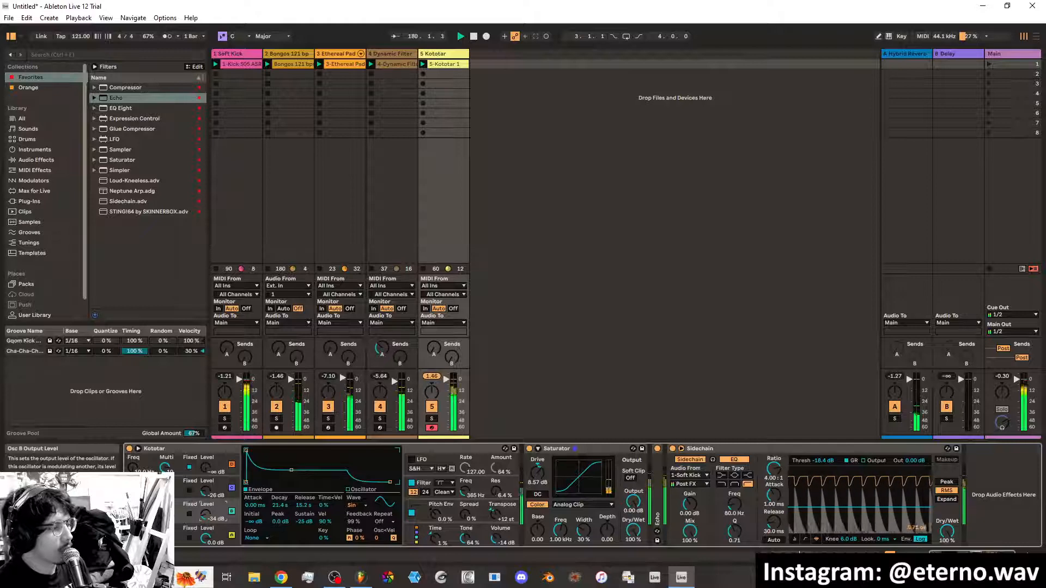
left_click(463, 491)
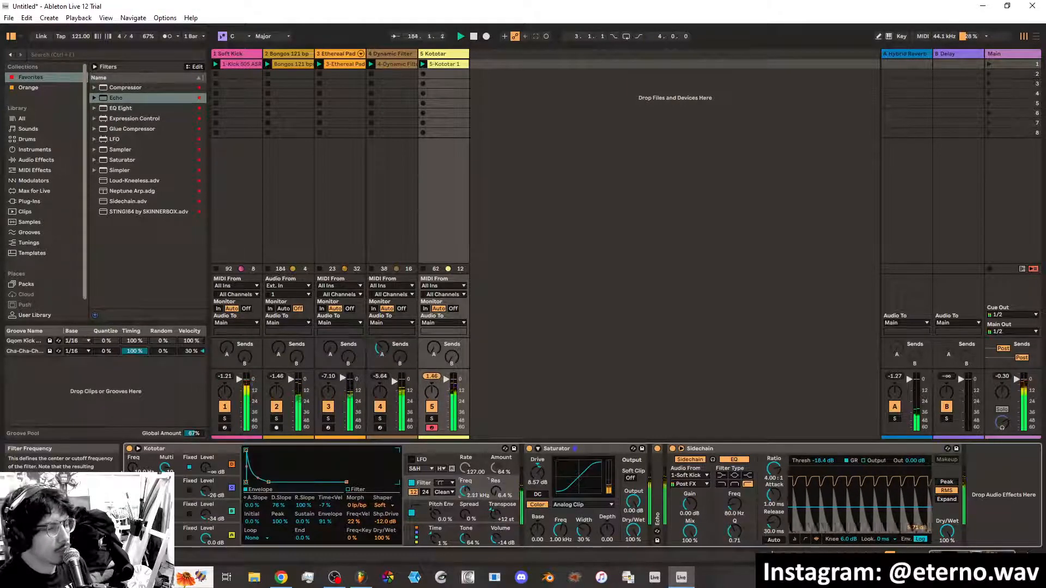
Expand Echo in the Kototar chain and set its dry/wet to 57%
double_click(658, 494)
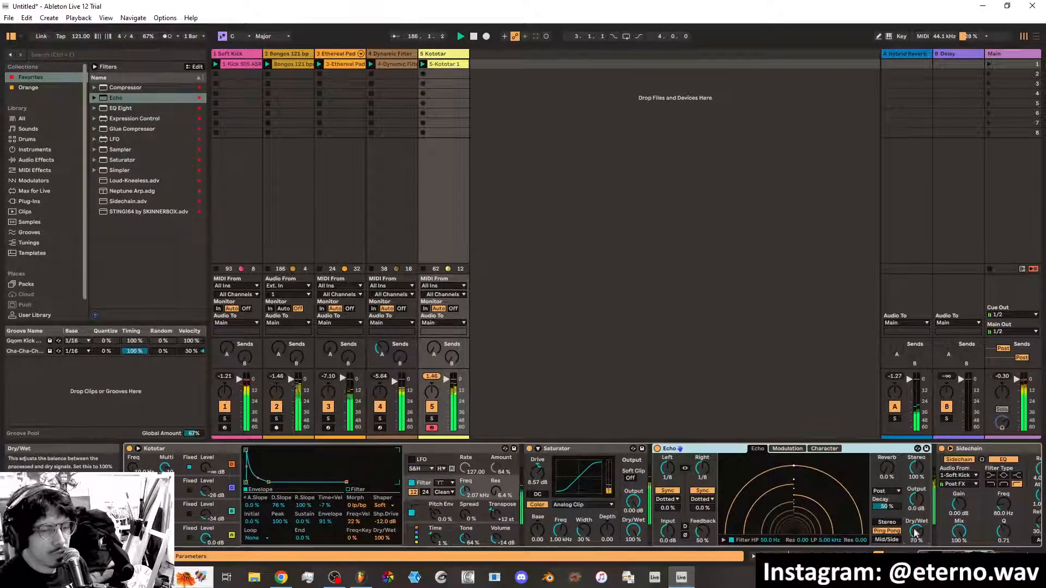
mouse_move(916, 532)
left_mouse_down()
mouse_move(916, 552)
mouse_move(916, 532)
left_mouse_up()
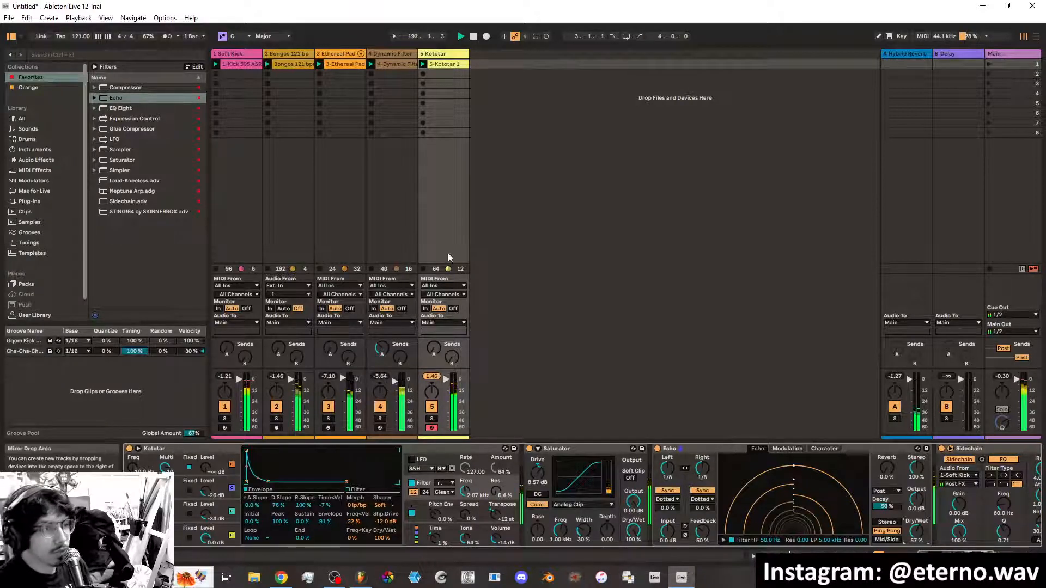
Delete the Dynamic Filter bass track together with its clip
left_click(394, 54)
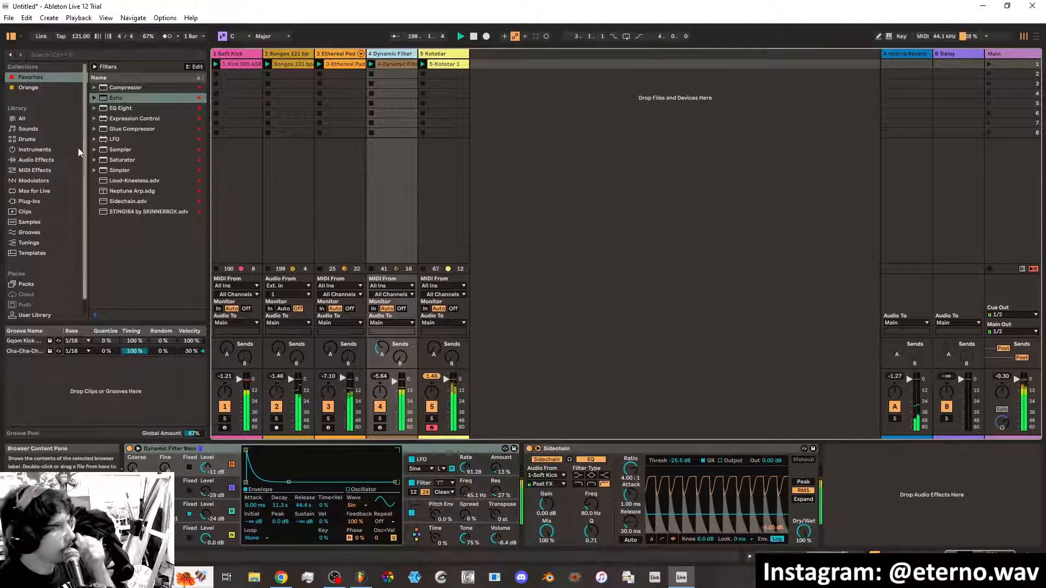
left_click(390, 55)
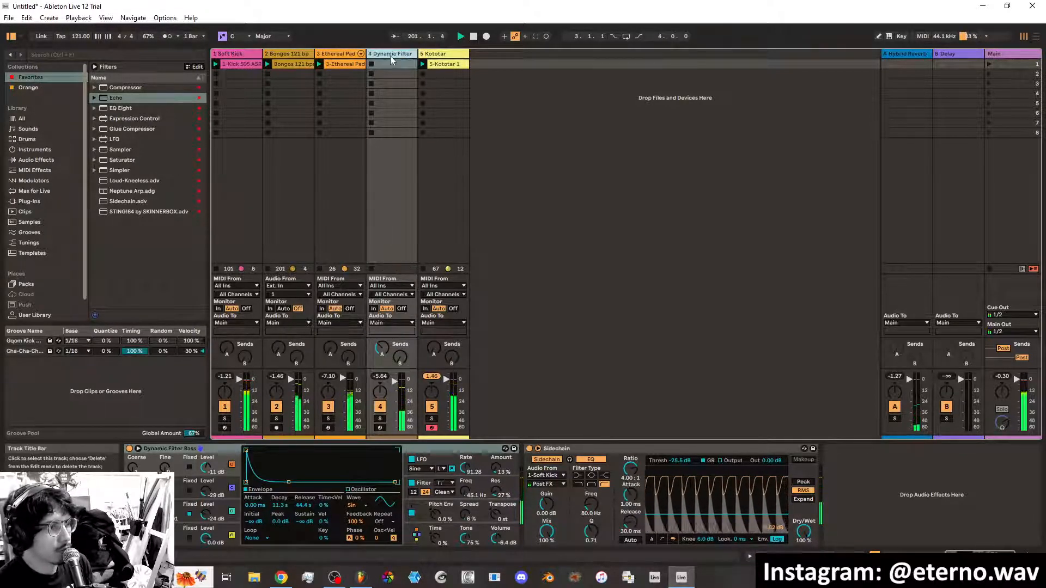
key("Delete")
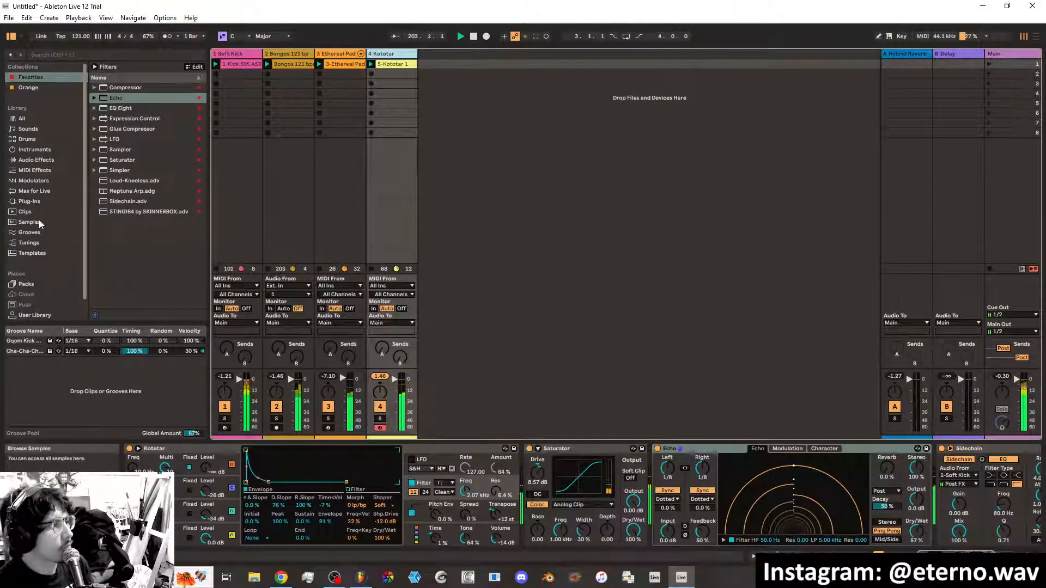
Try Corpus on the Bongos track at 1.59 s decay and -3.7% material, and collapse the EQ Eight before Sidechain
left_click(340, 54)
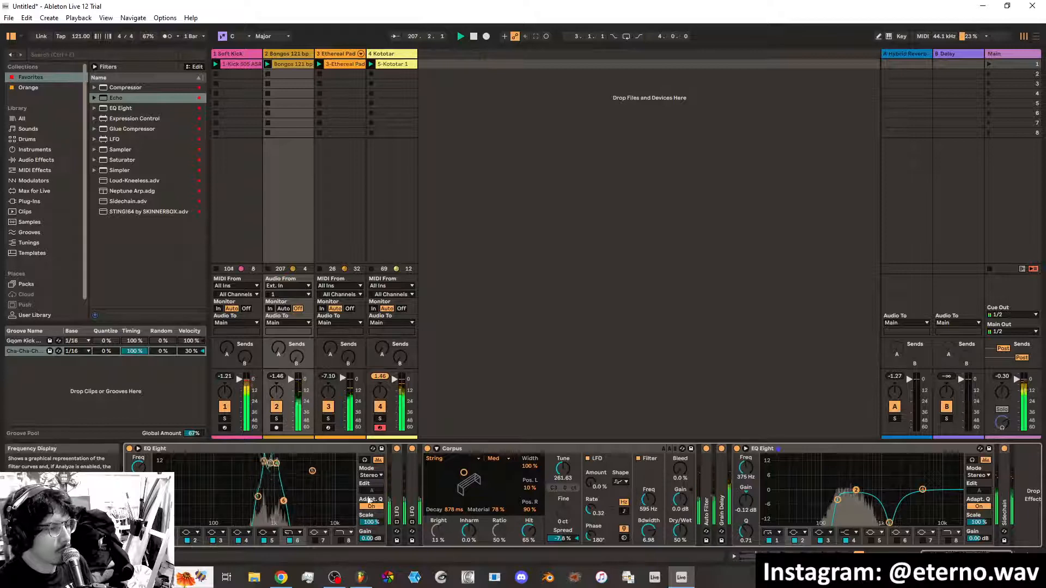
left_click_drag(464, 472, 472, 485)
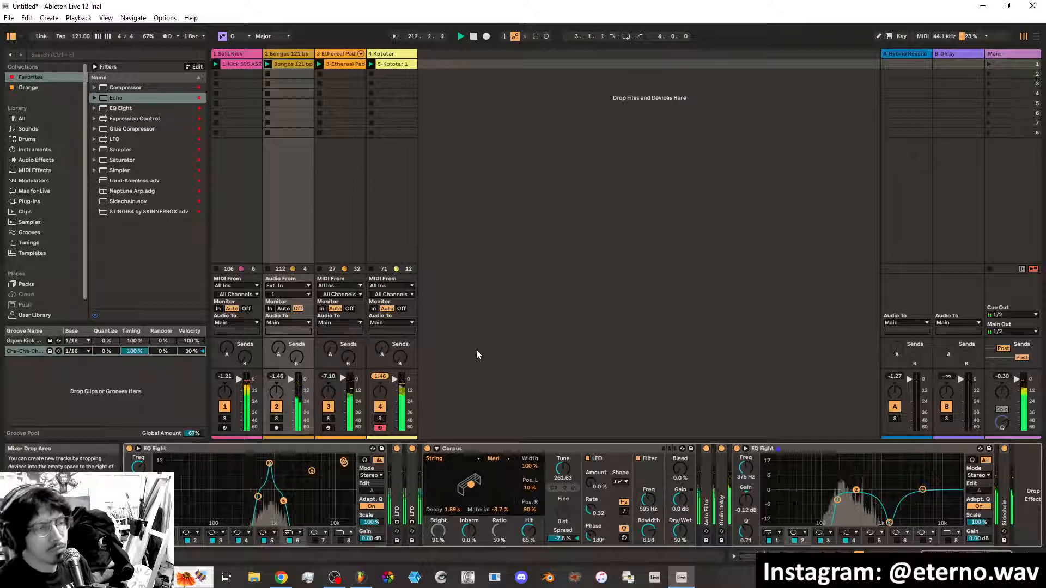
double_click(952, 449)
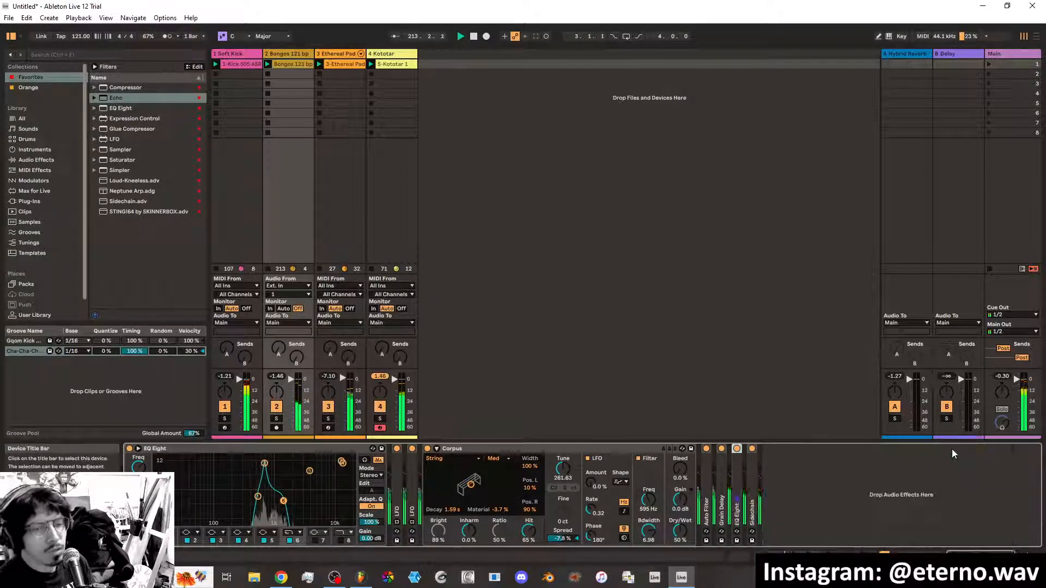
left_click(751, 493)
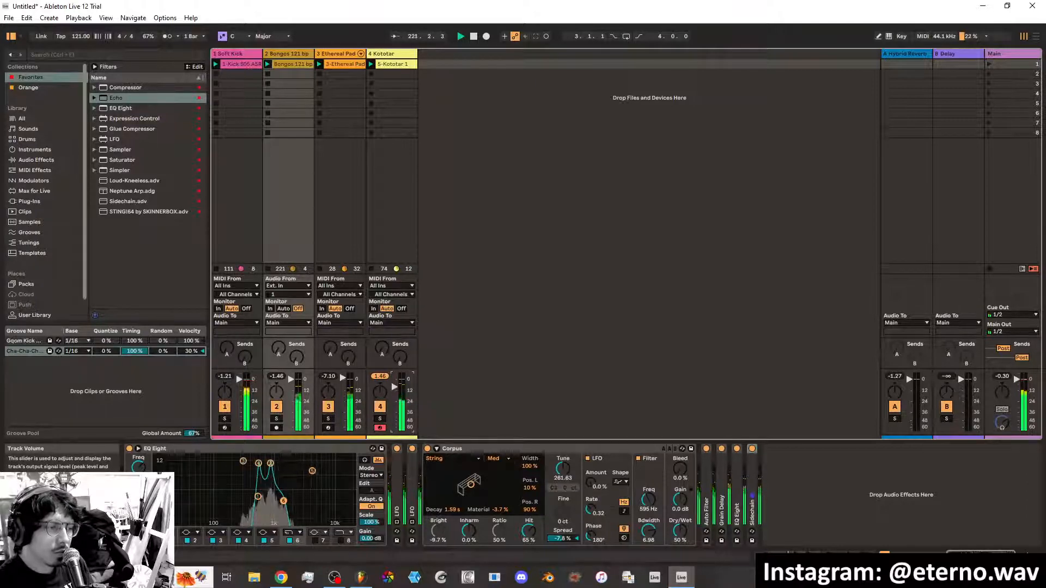
Try several Corpus settings on the bongos, ending at 533 ms decay and 52% material, and raise their send to Hybrid Reverb
left_click_drag(471, 484, 461, 479)
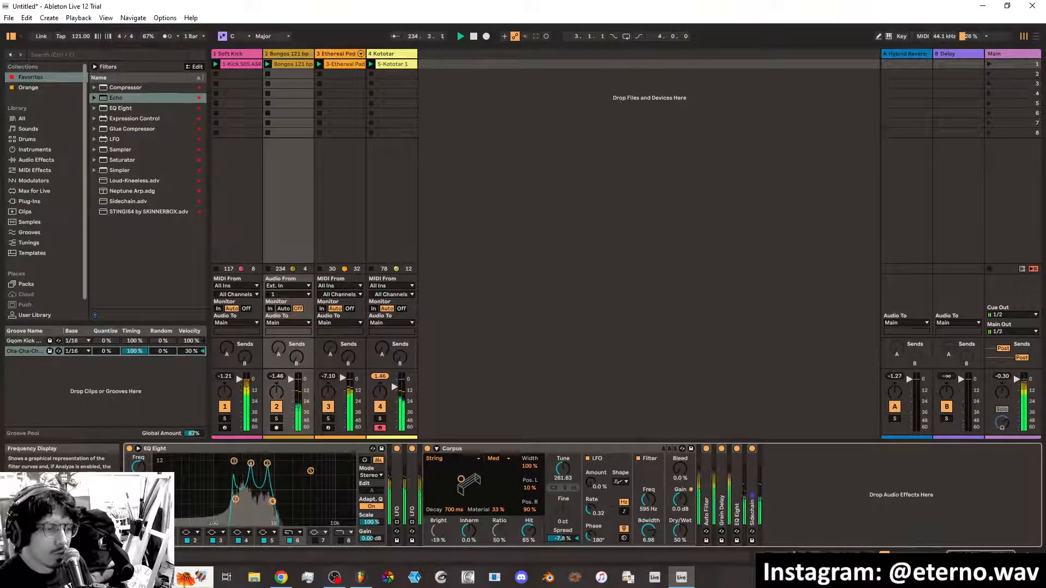
left_click_drag(460, 480, 468, 487)
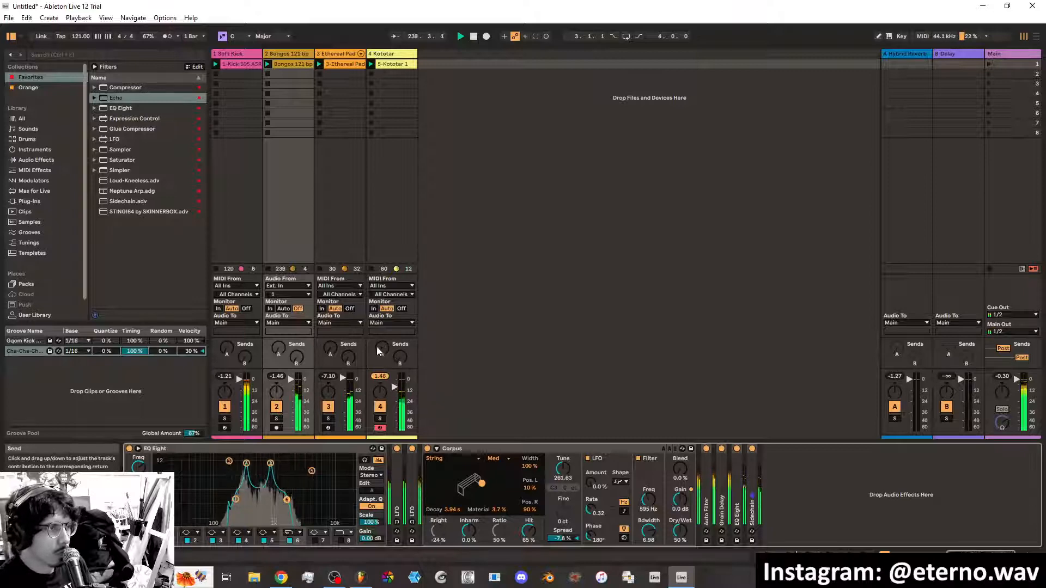
left_click_drag(278, 349, 279, 326)
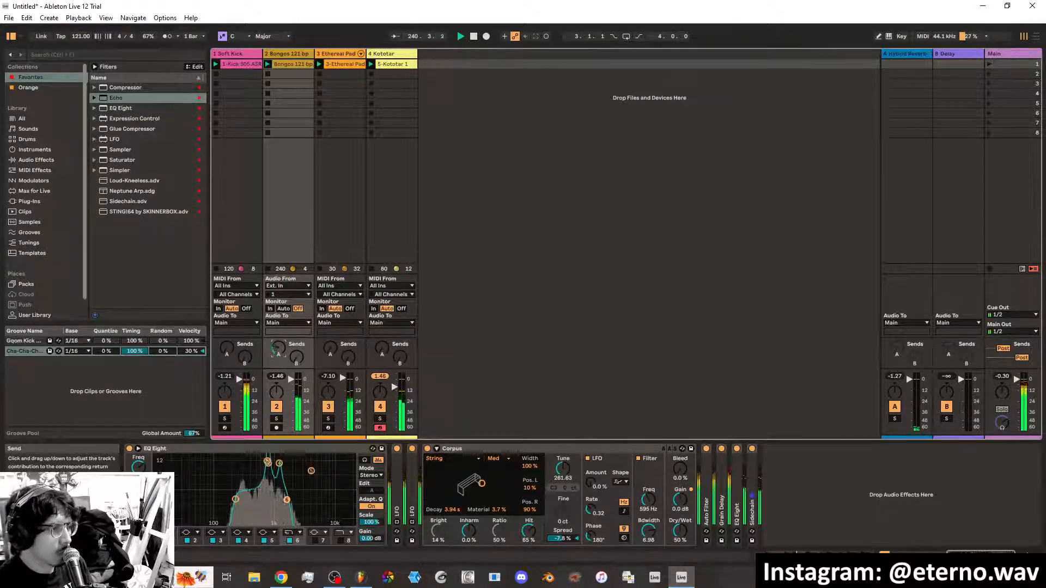
left_click_drag(481, 483, 466, 479)
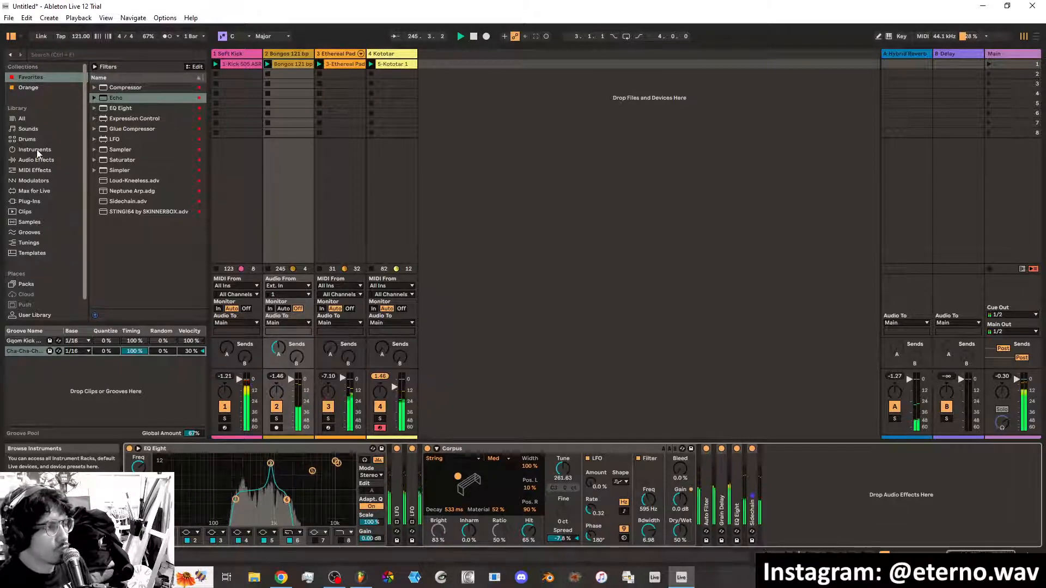
Add a new track after Kototar with an empty Sampler from the Favorites collection
left_click(39, 221)
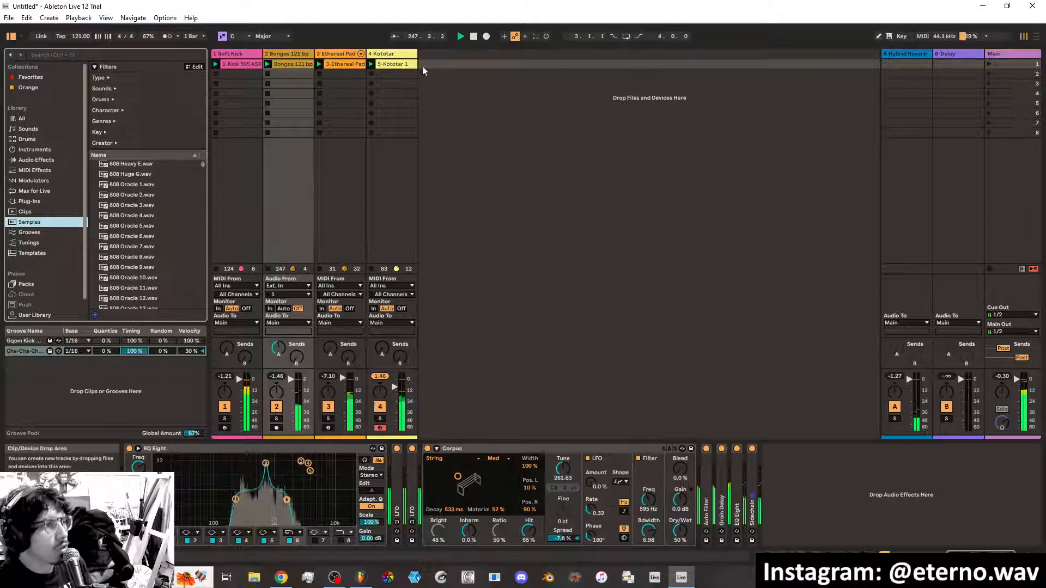
left_click(31, 78)
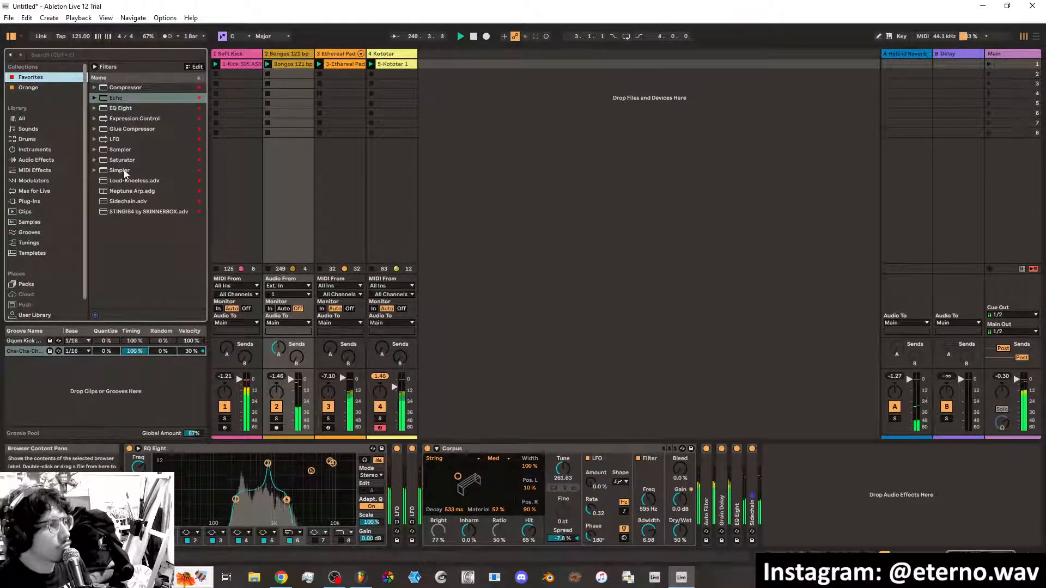
left_click(122, 150)
left_click_drag(427, 84, 426, 71)
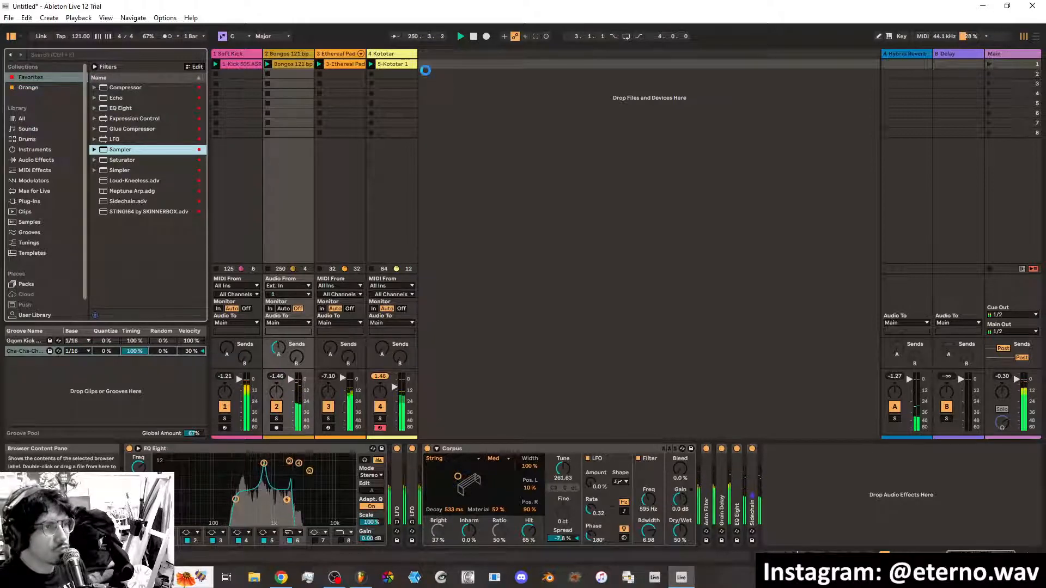
Duplicate the Sampler track until there are four, and select the first one
right_click(434, 54)
left_click(473, 75)
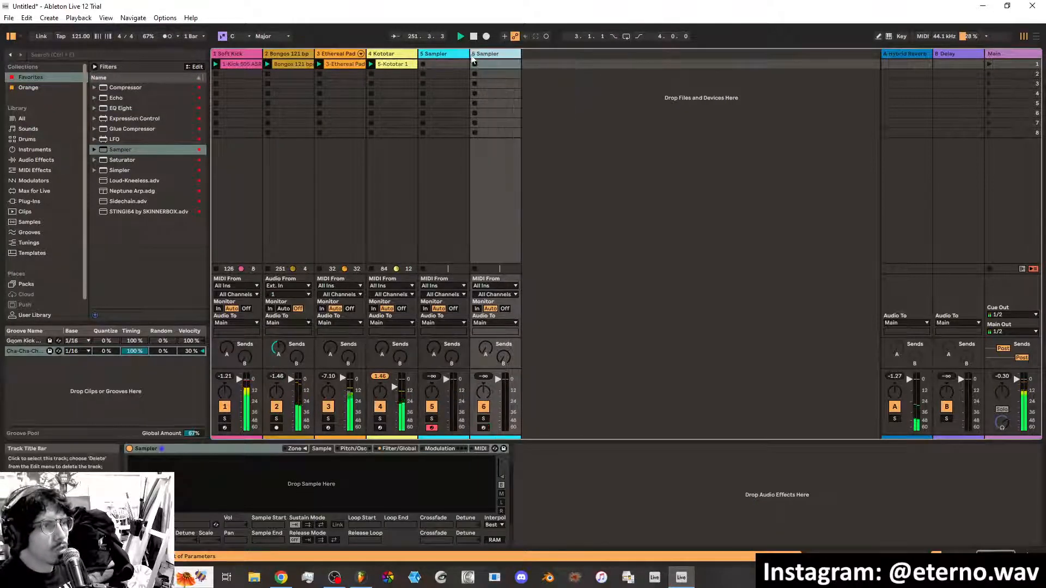
right_click(498, 55)
left_click(508, 76)
right_click(527, 55)
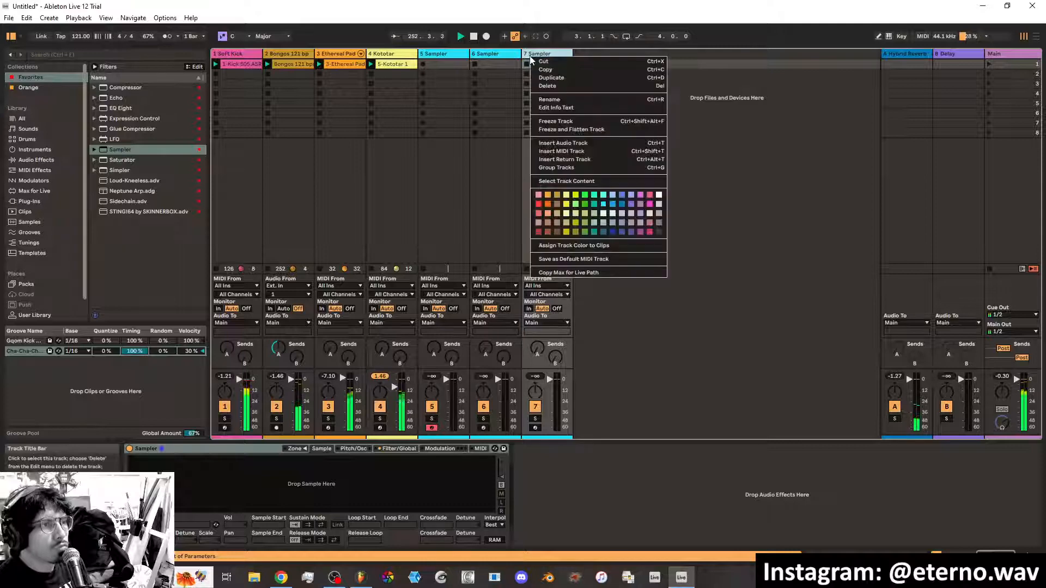
left_click(543, 76)
left_click(454, 55)
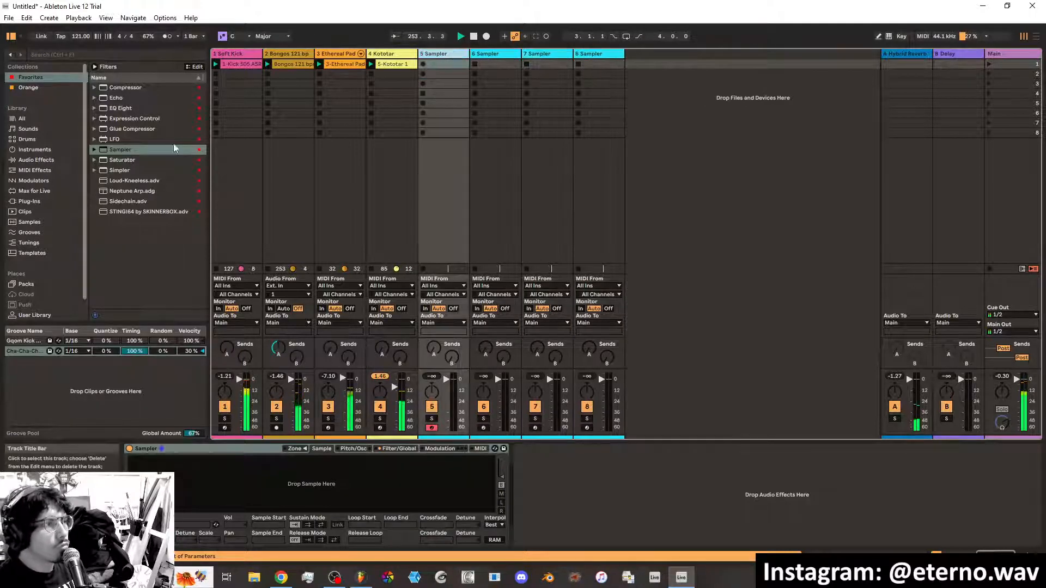
Filter the sample library to clap samples of the One Shot type
left_click(30, 221)
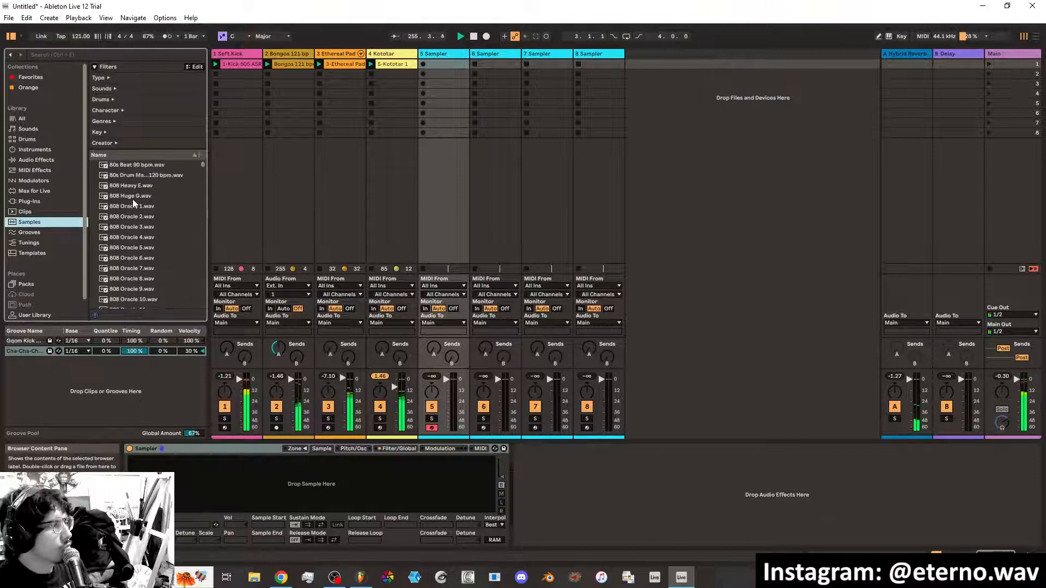
scroll(132, 201, "down", 5)
scroll(133, 202, "down", 15)
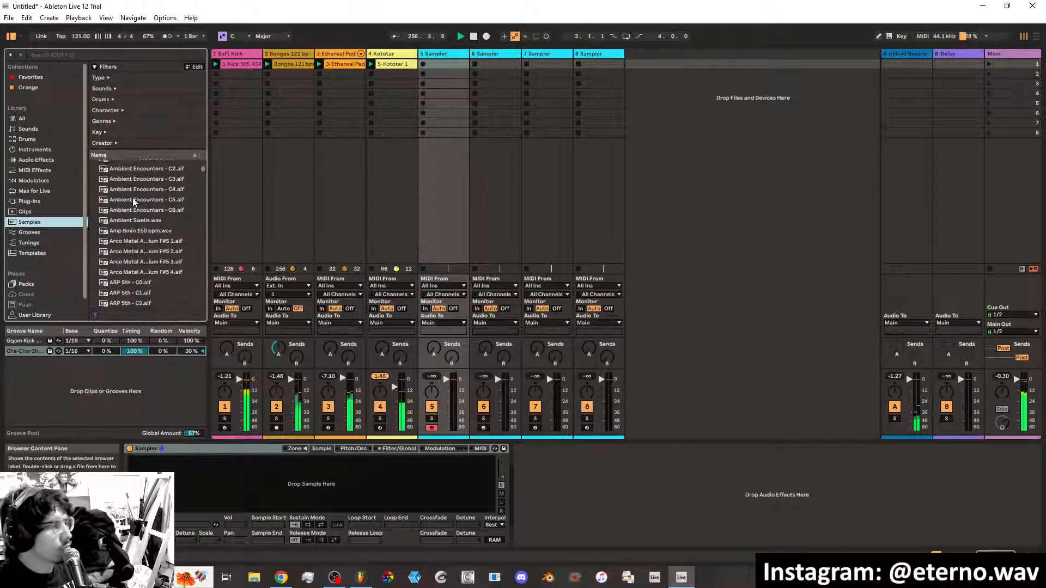
scroll(133, 202, "up", 5)
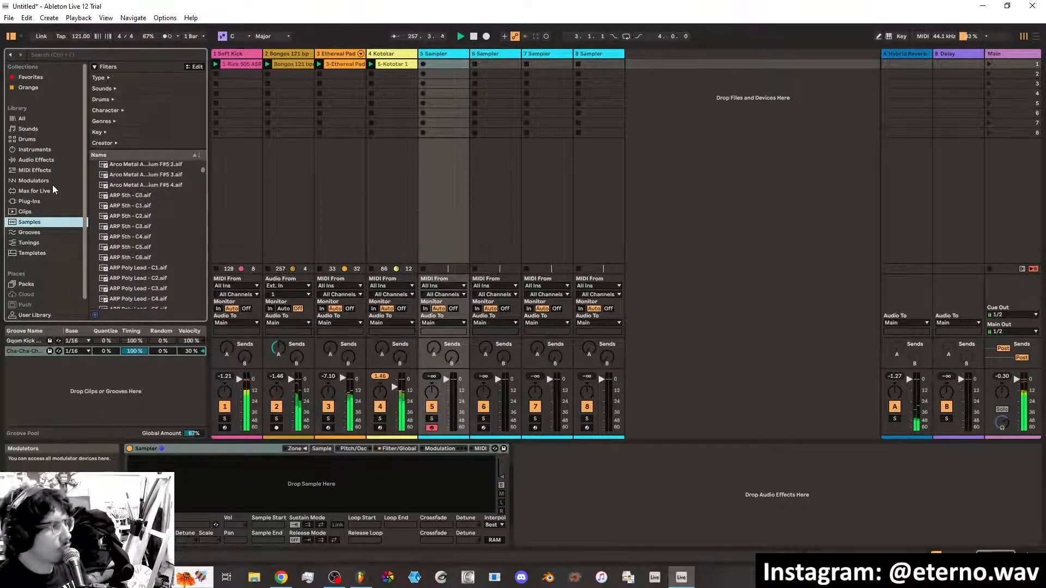
left_click(108, 78)
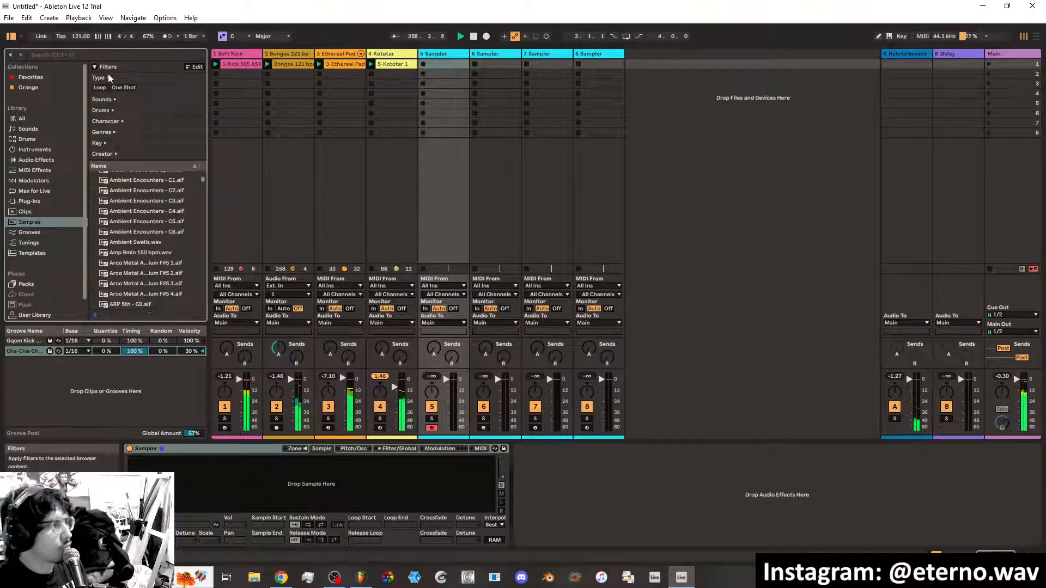
left_click(108, 77)
left_click(112, 89)
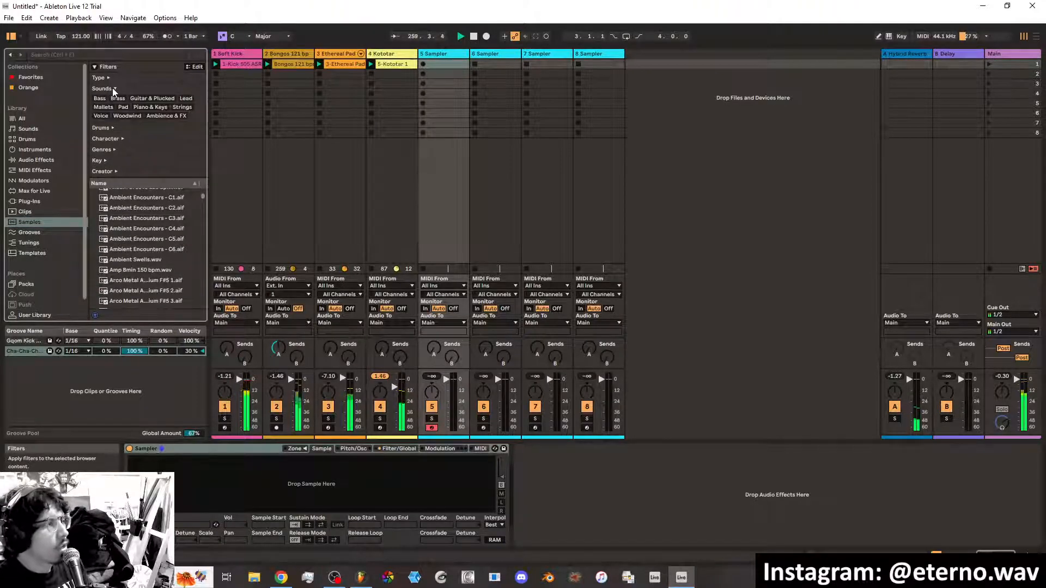
left_click(111, 79)
left_click(116, 88)
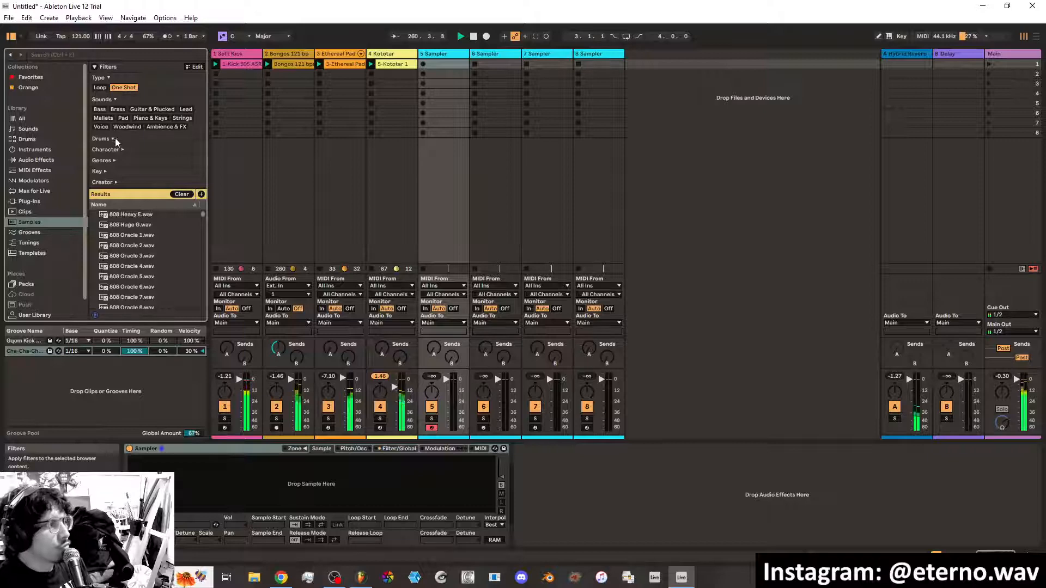
left_click(114, 139)
left_click(112, 97)
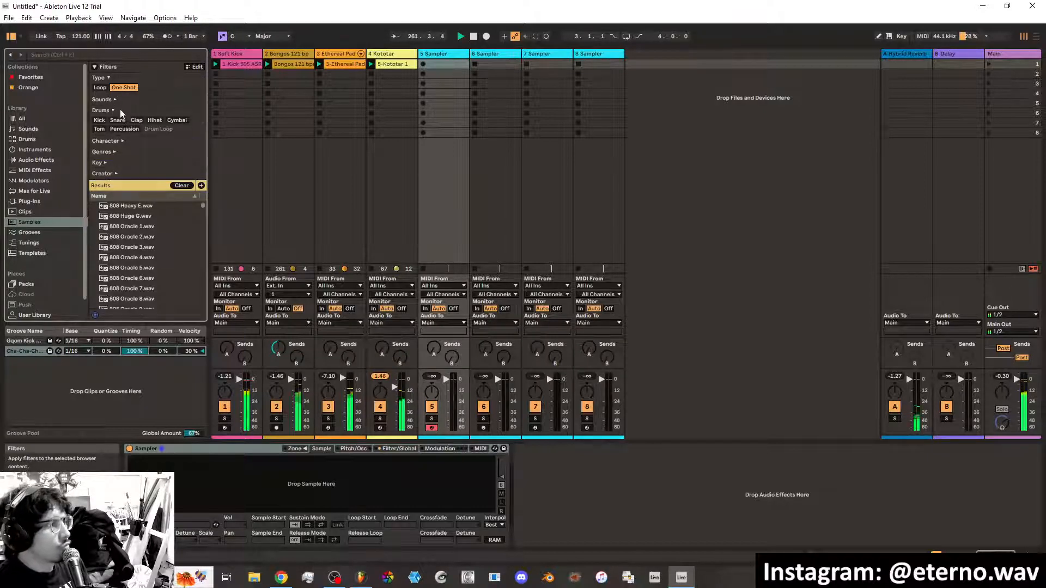
left_click(136, 120)
Audition the clap one-shots one after another, from Clap 707 through Clap Feel
left_click(132, 217)
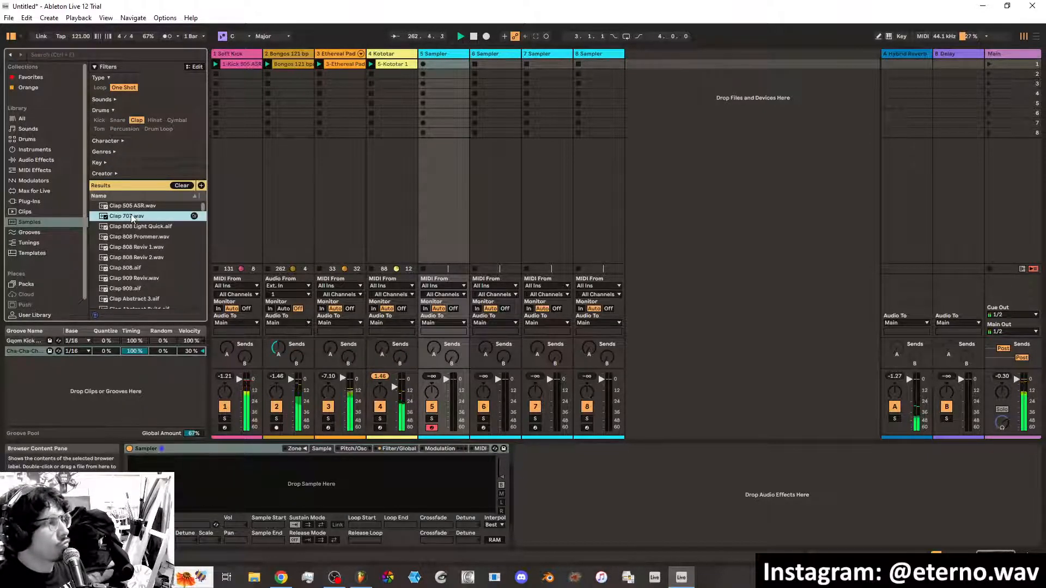
scroll(132, 218, "down", 1)
left_click(134, 208)
key("Down")
key("Down")
key("Down")
key("Down")
key("Down")
key("Down")
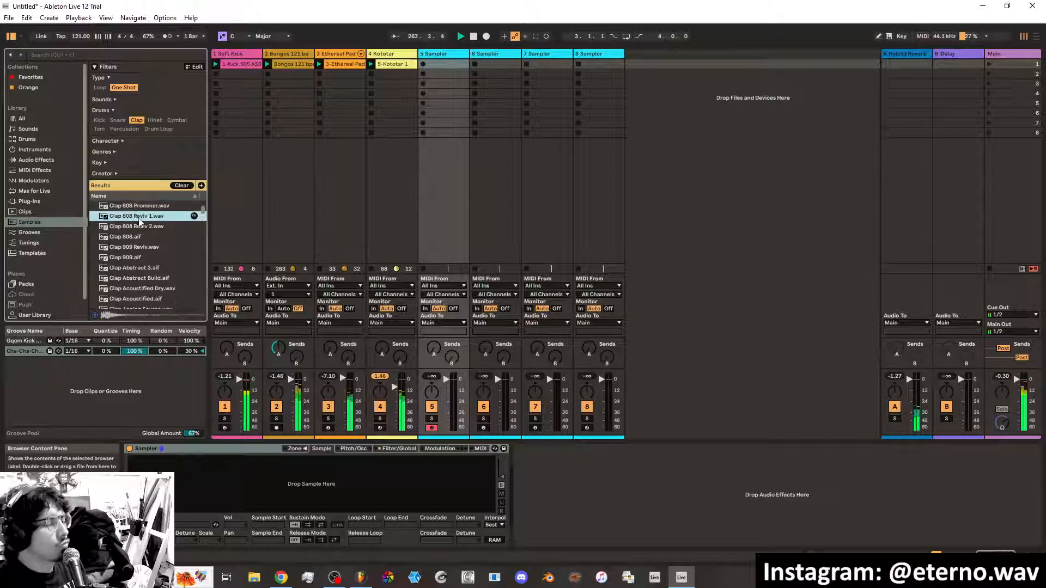
key("Down")
key("Down")
key("Down")
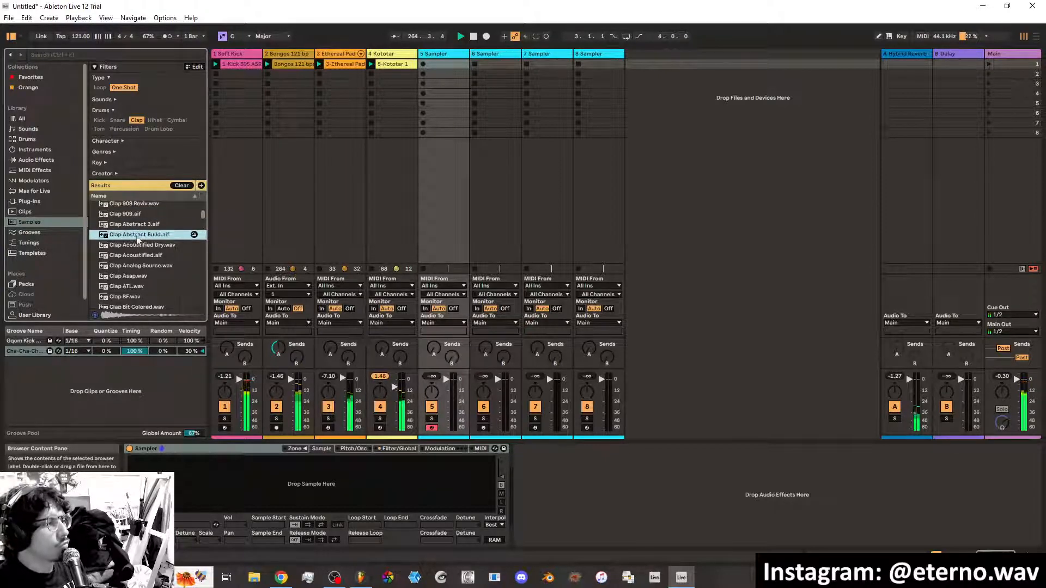
key("Down")
key("Down")
key("Down")
key("Down")
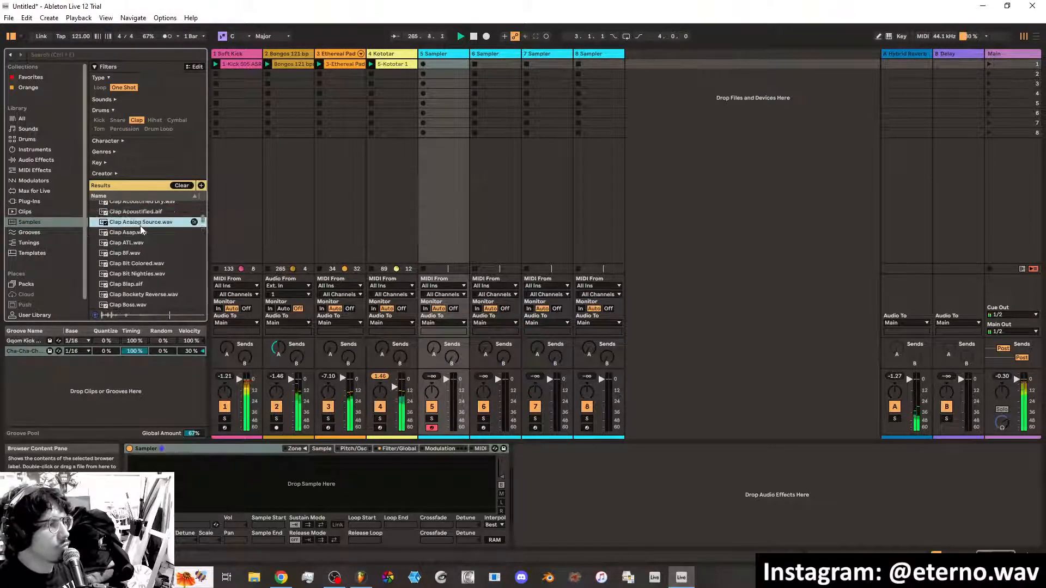
key("Down")
key("Down")
key("Down")
key("Down")
key("Down")
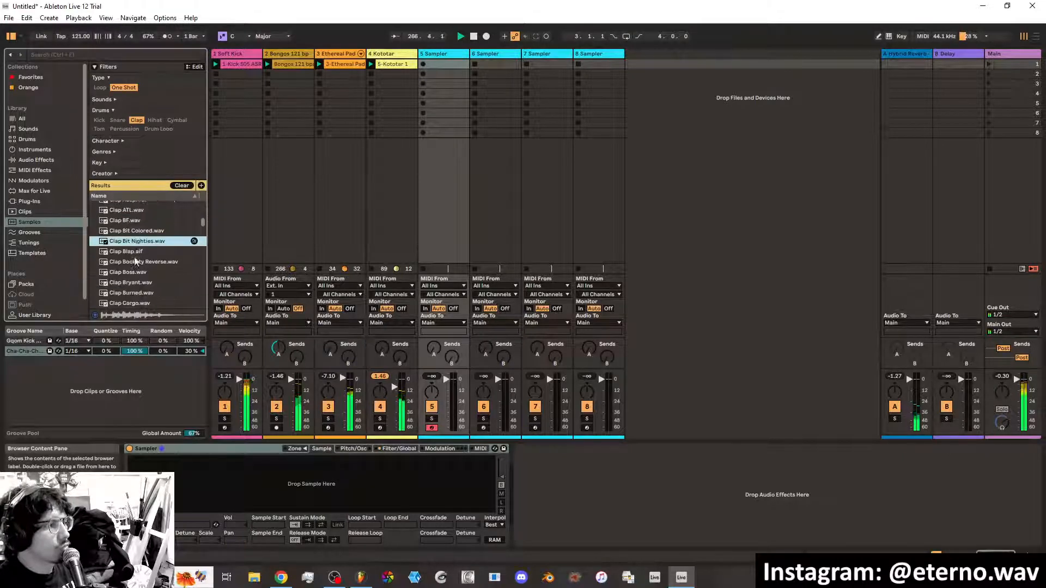
key("Down")
key("Down")
key("Down")
key("Down")
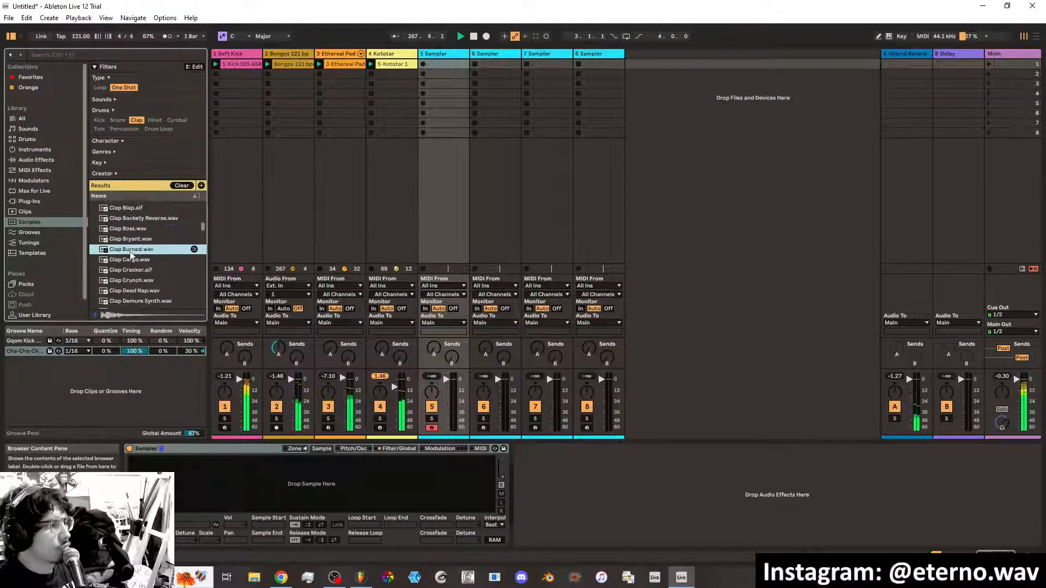
key("Down")
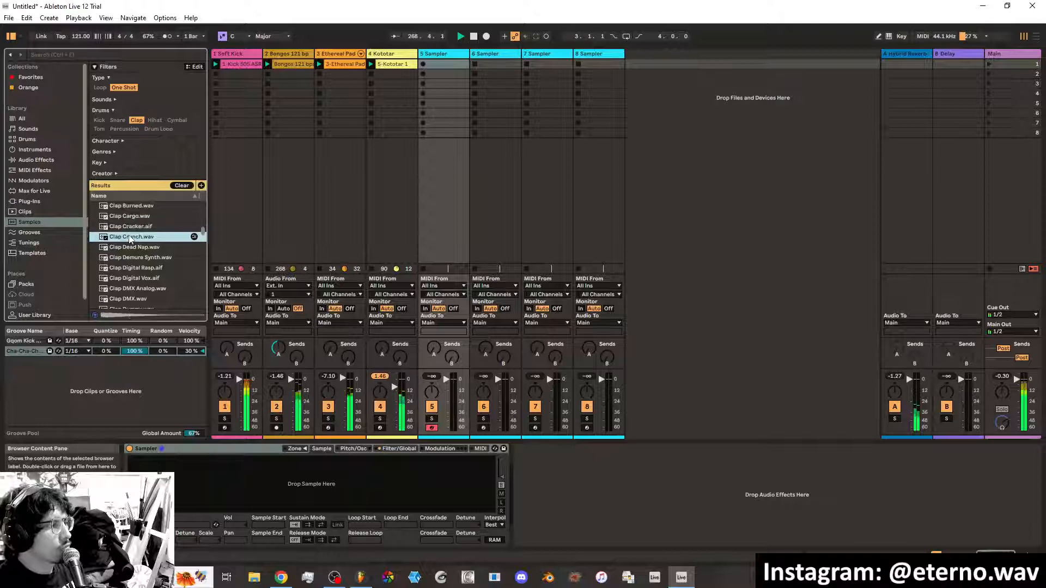
key("Up")
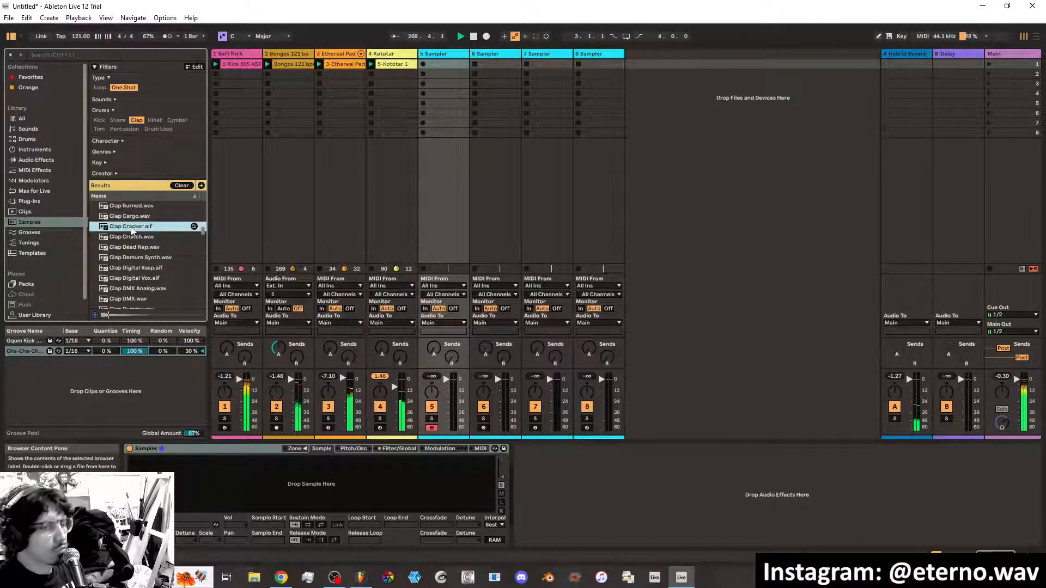
key("Down")
key("Down")
key("Down")
key("Down")
key("Down")
key("Down")
key("Down")
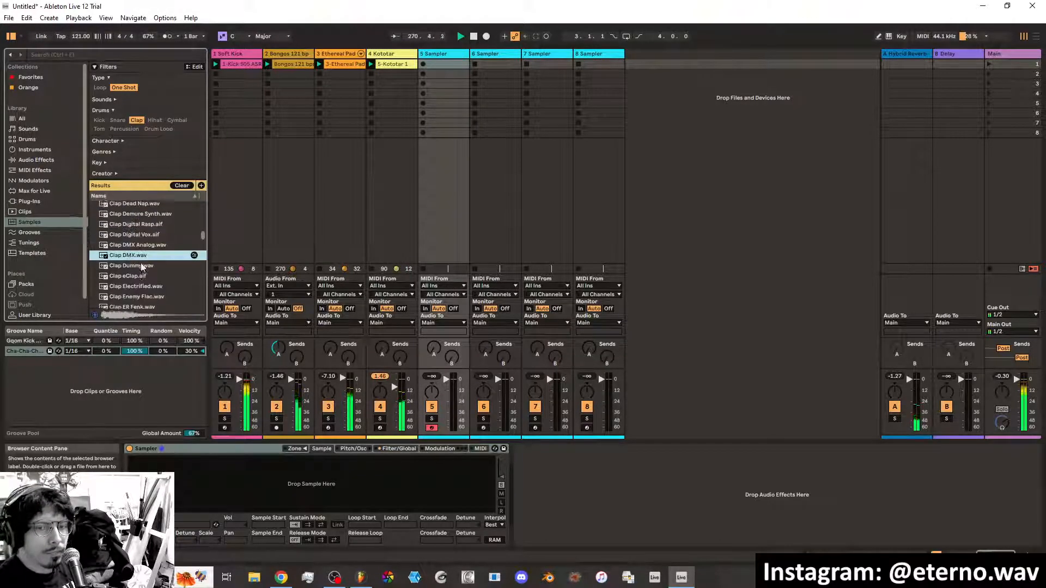
key("Down")
key("Down")
key("Down")
key("Down")
key("Down")
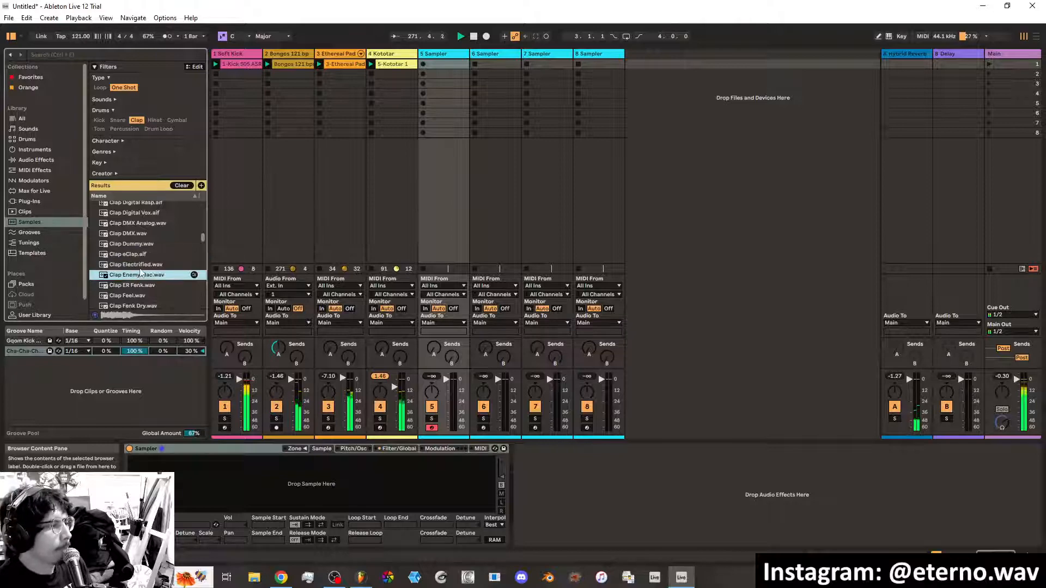
key("Down")
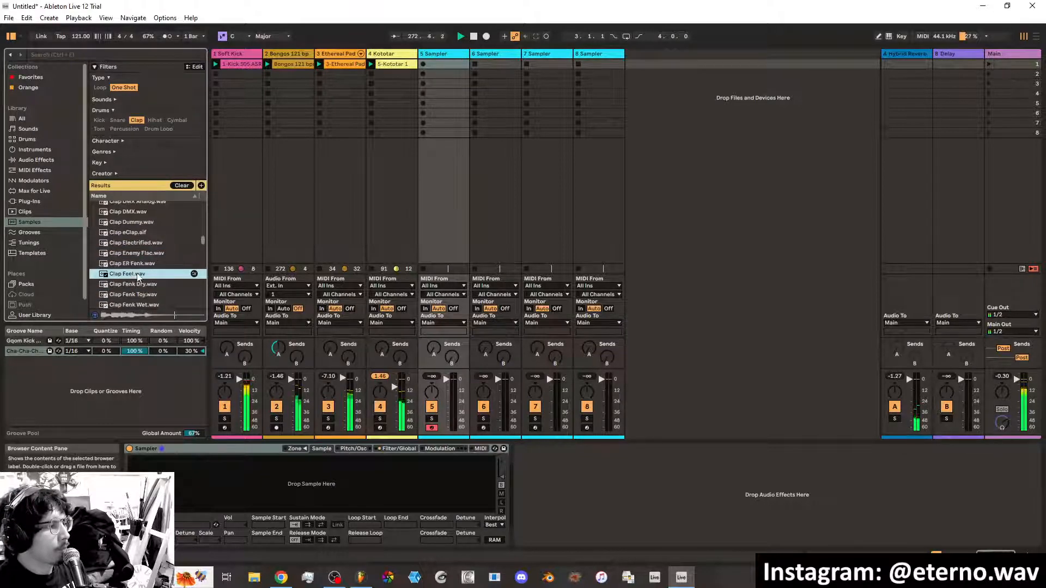
Load Clap Feel.wav into the first Sampler and record a clap pattern as a clip in that track's first slot
left_click_drag(143, 273, 303, 466)
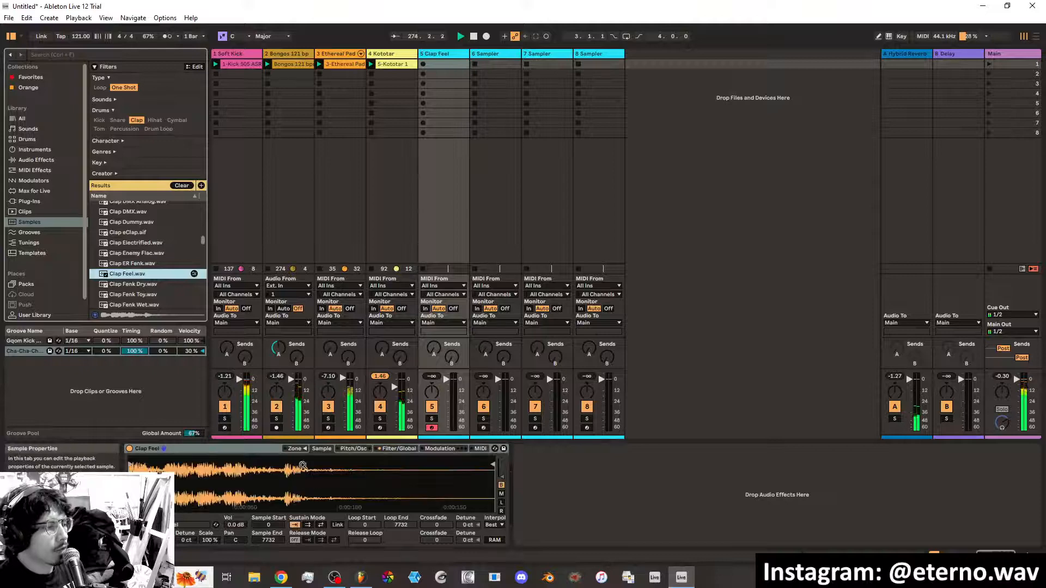
left_click(447, 55)
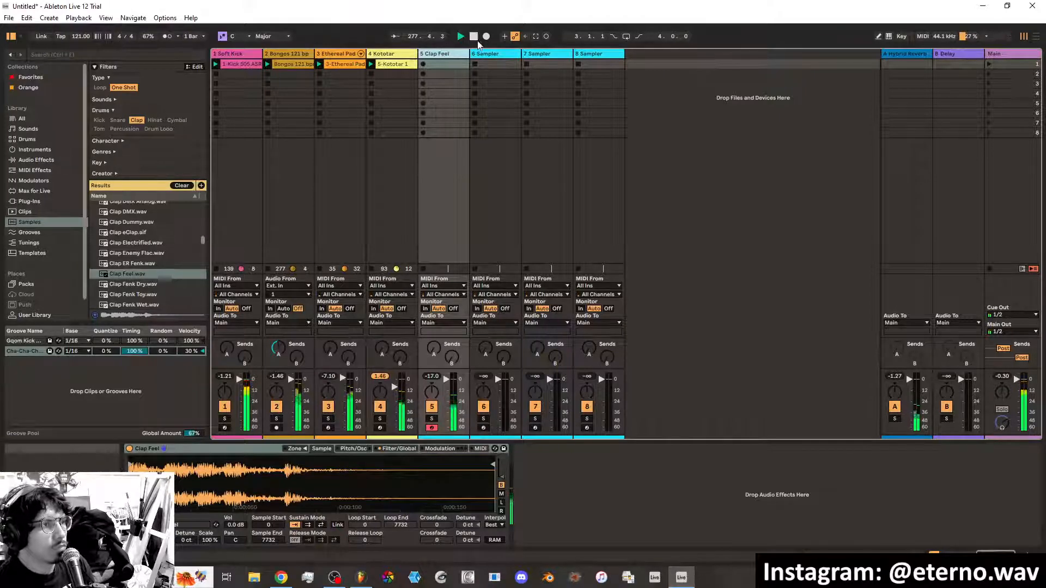
left_click(545, 37)
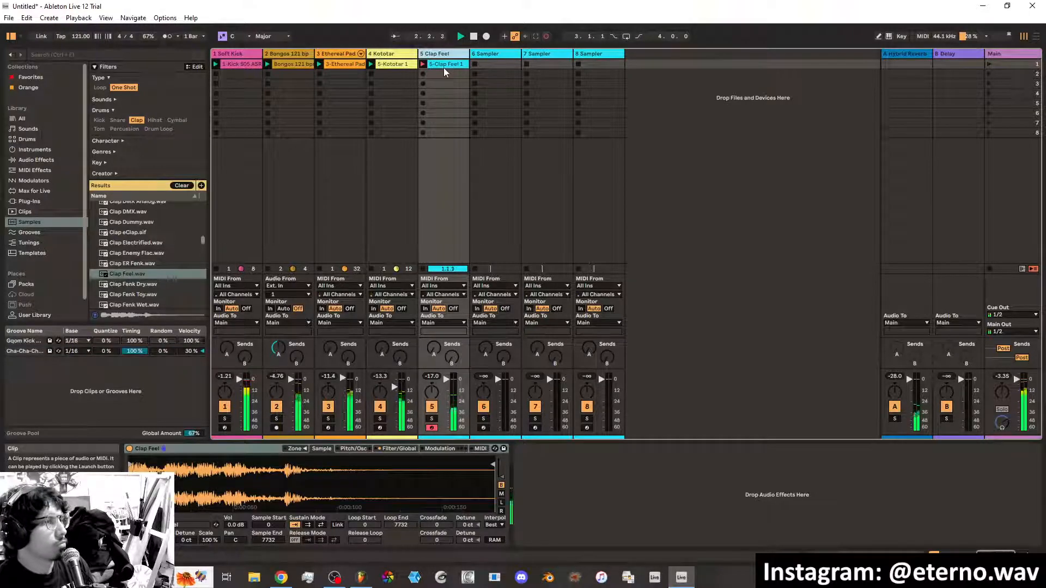
left_click(423, 64)
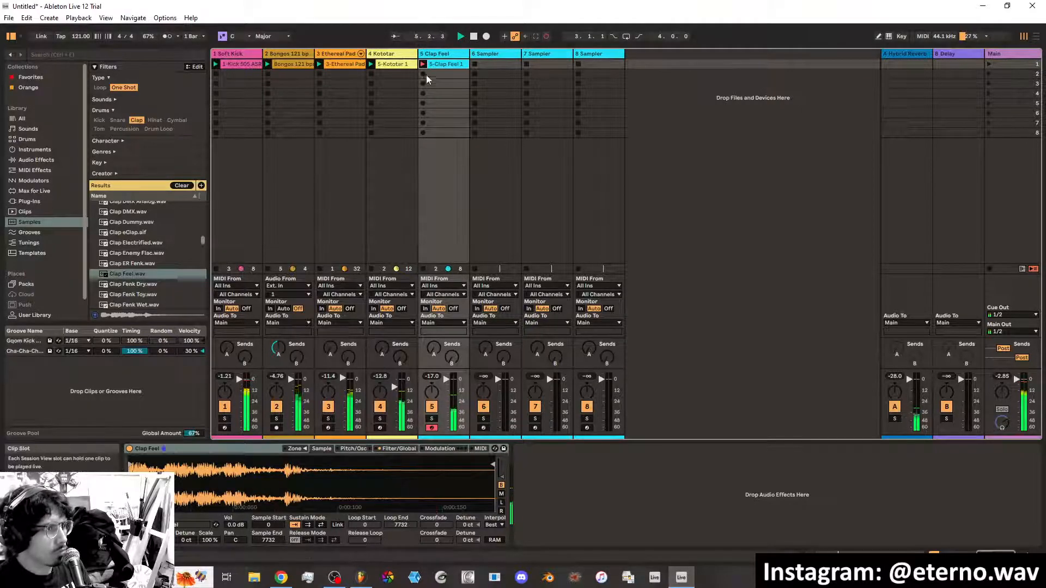
Quantize the clap clip to 1/4 at 80%, and try a 270 ms volume envelope decay with sustain at -inf dB on its Sampler
double_click(445, 64)
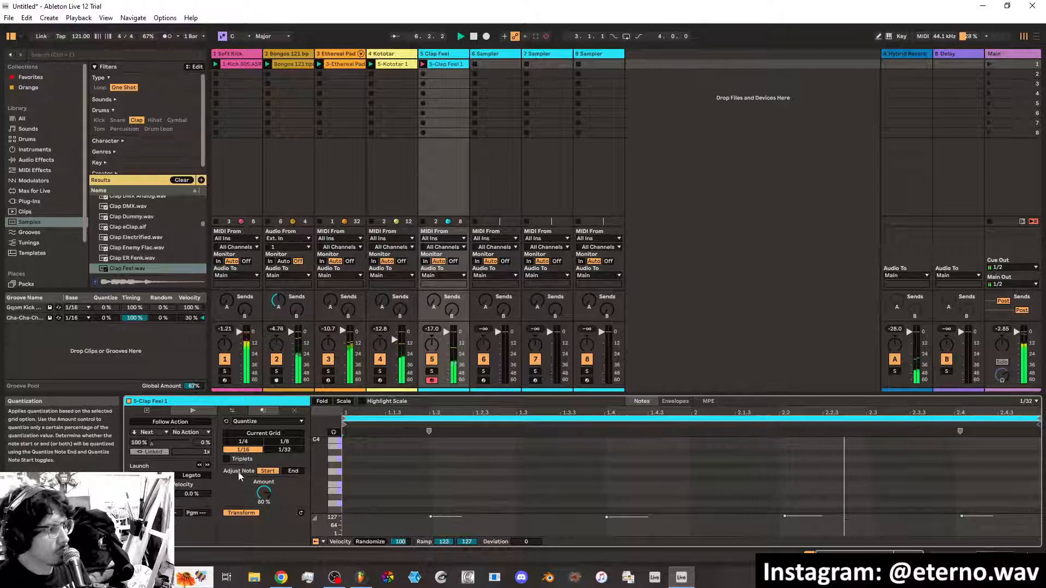
left_click(259, 443)
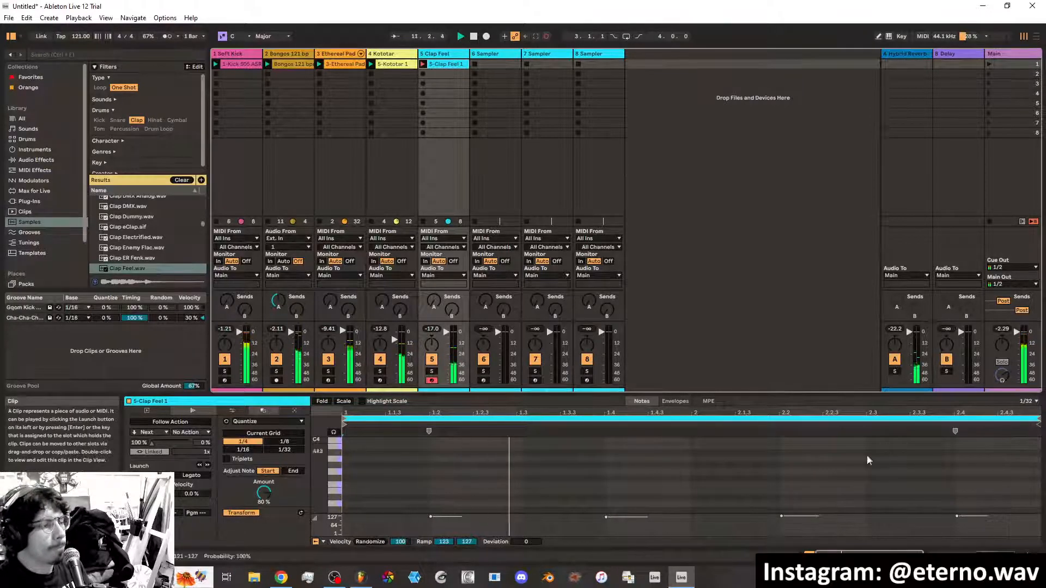
key("shift+Tab")
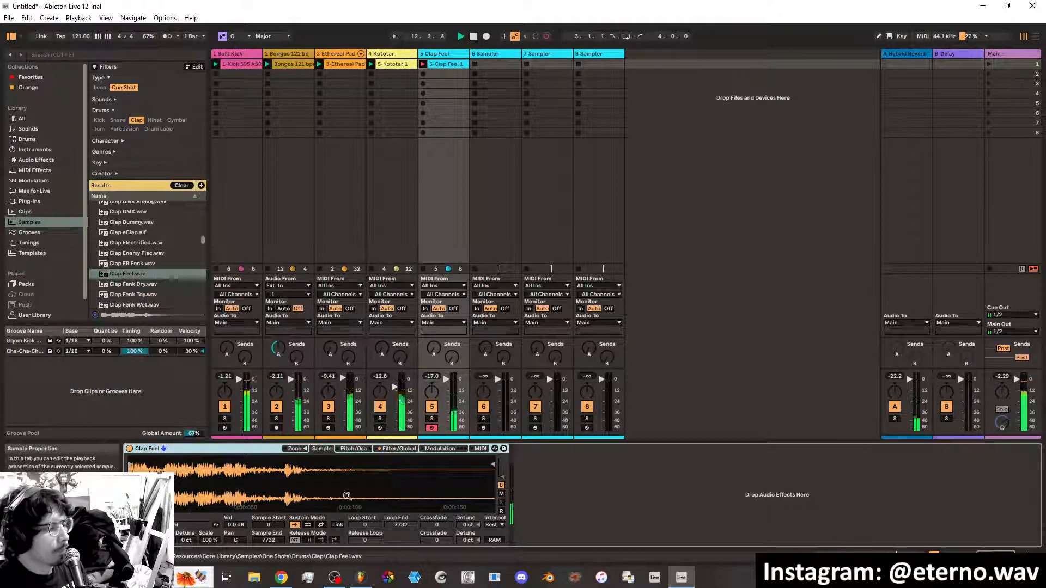
left_click(394, 449)
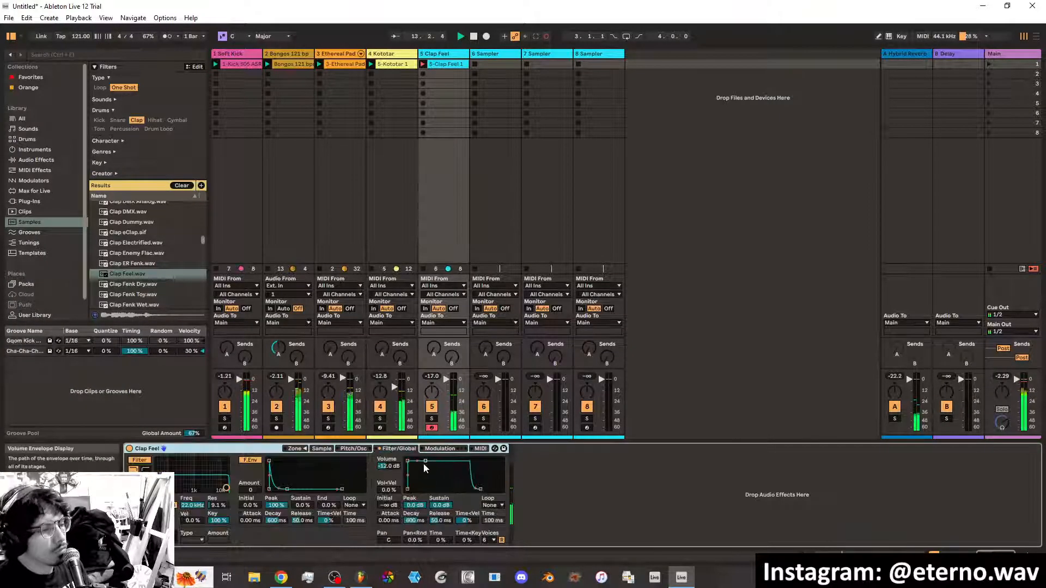
left_click_drag(426, 462, 429, 489)
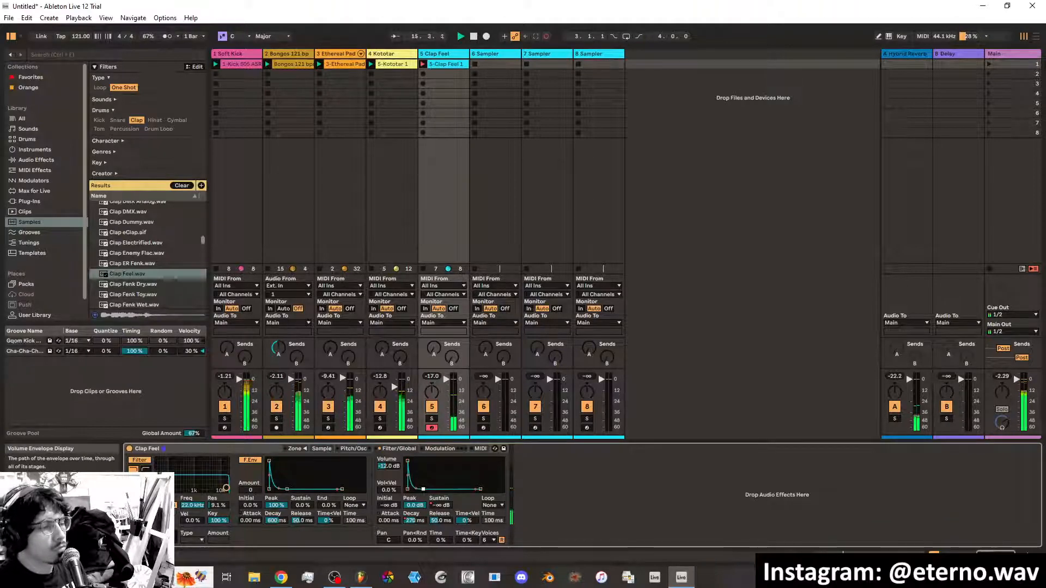
left_click_drag(423, 490, 423, 489)
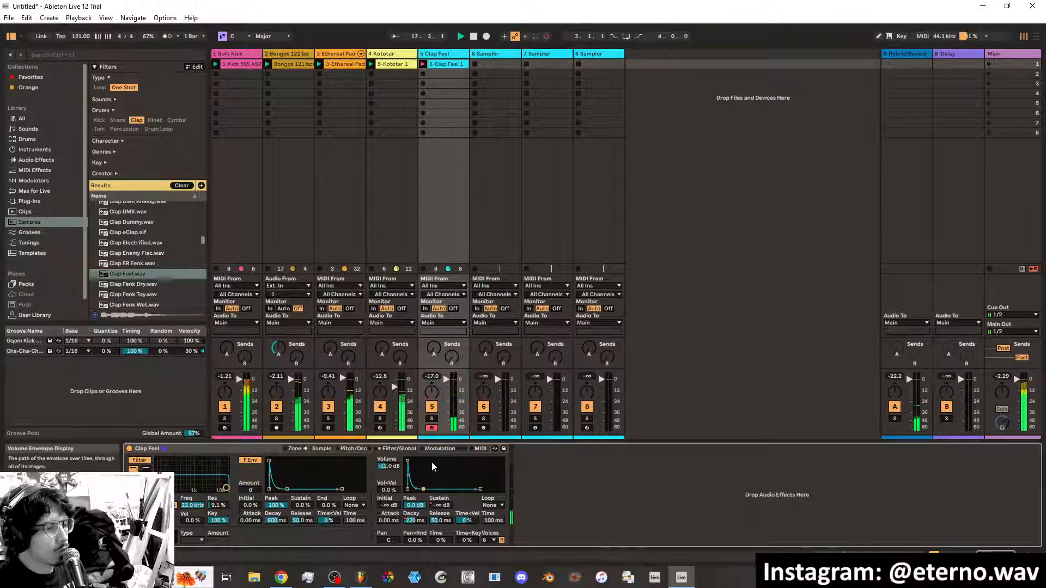
Undo the overdub recordings and the quantization on the clap track
key("ctrl+z")
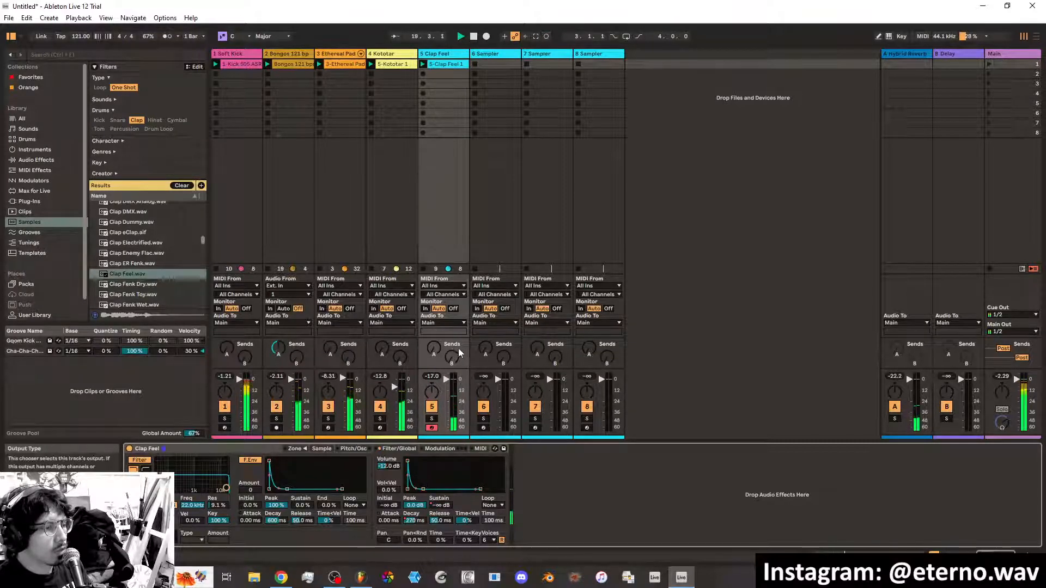
left_click(26, 17)
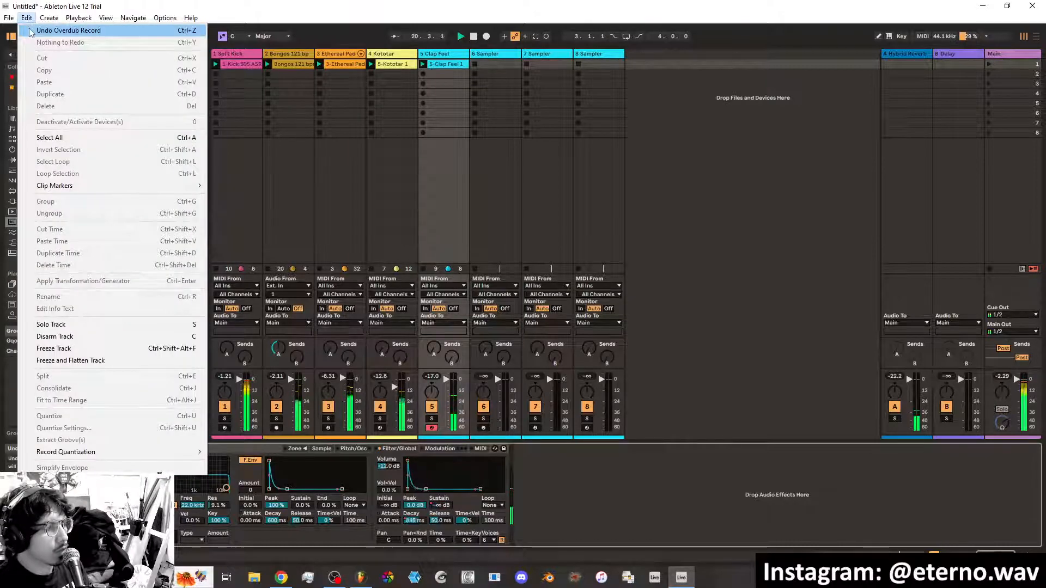
left_click(29, 31)
left_click(26, 18)
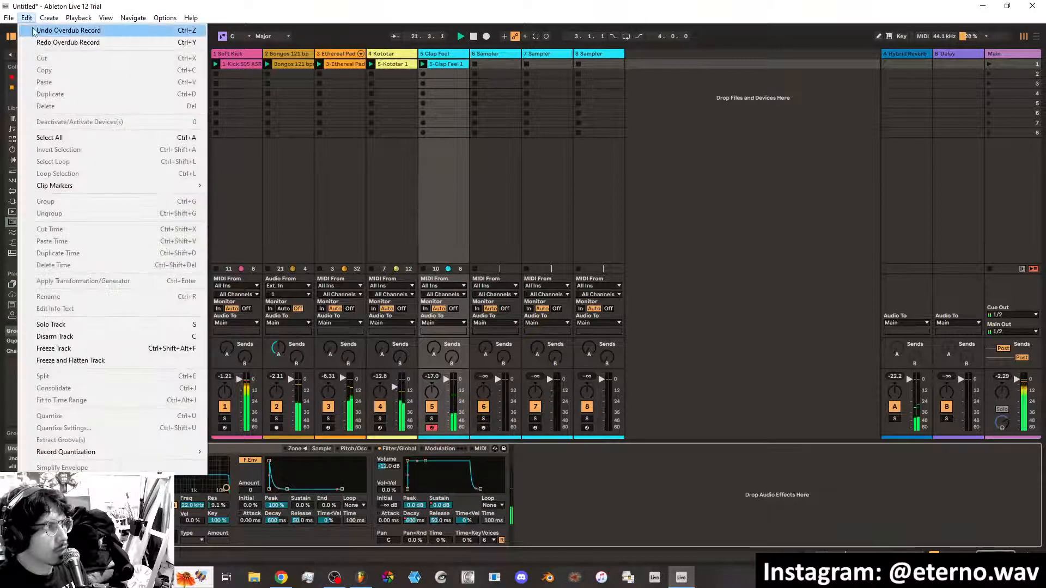
left_click(33, 30)
left_click(31, 22)
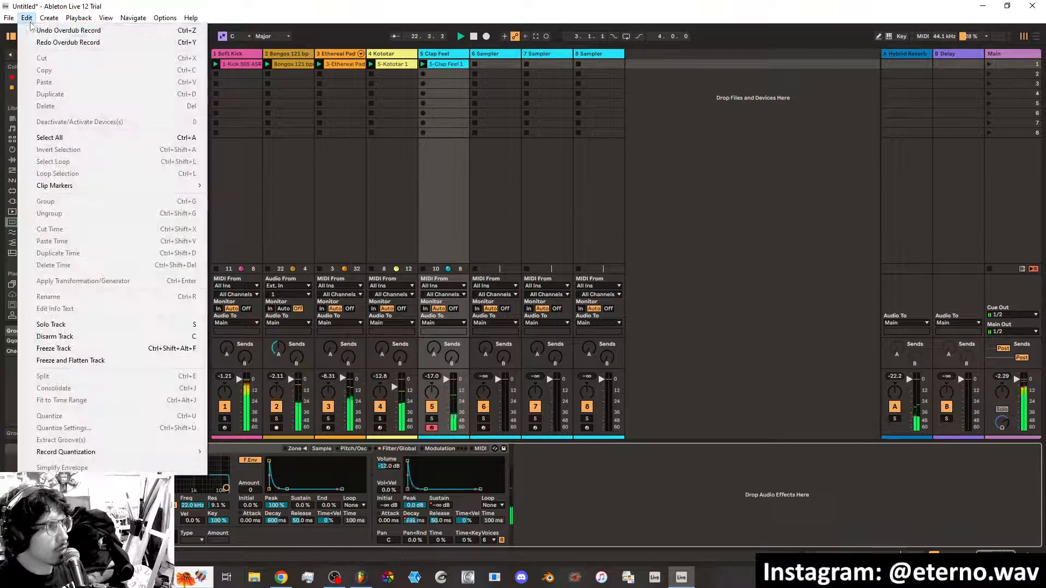
left_click(33, 30)
left_click(26, 18)
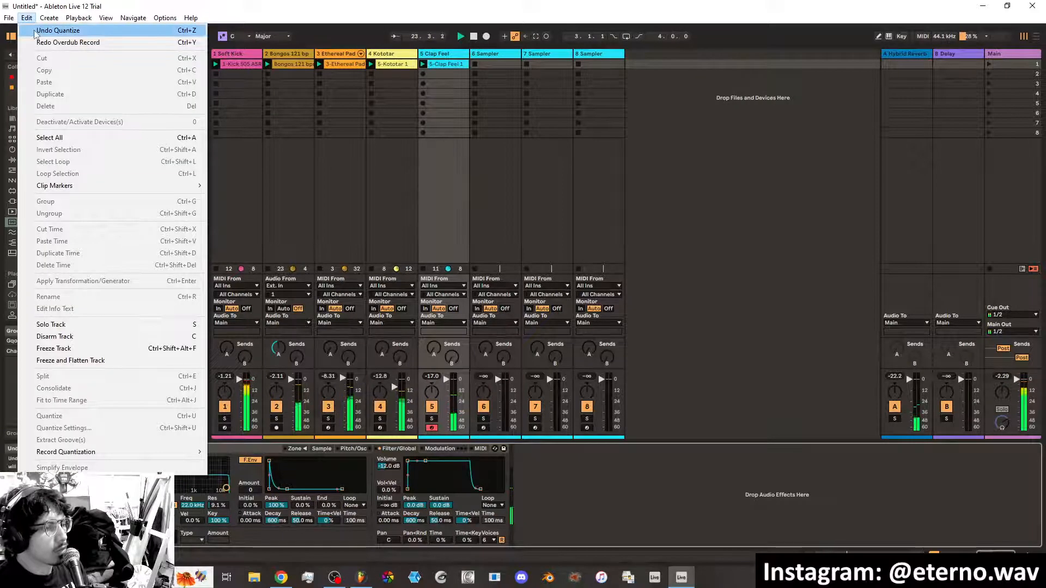
left_click(34, 30)
left_click(27, 18)
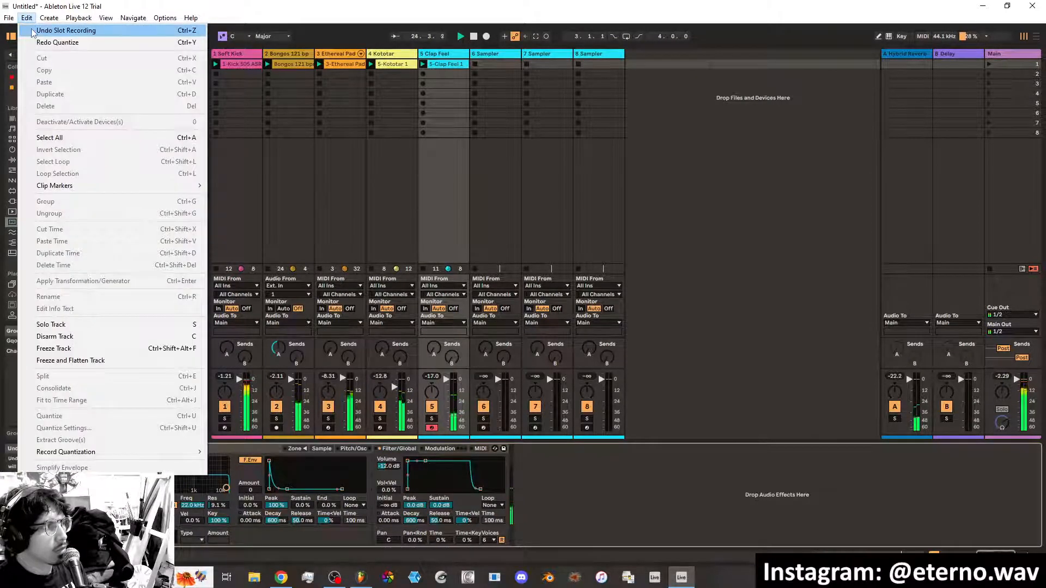
left_click(58, 31)
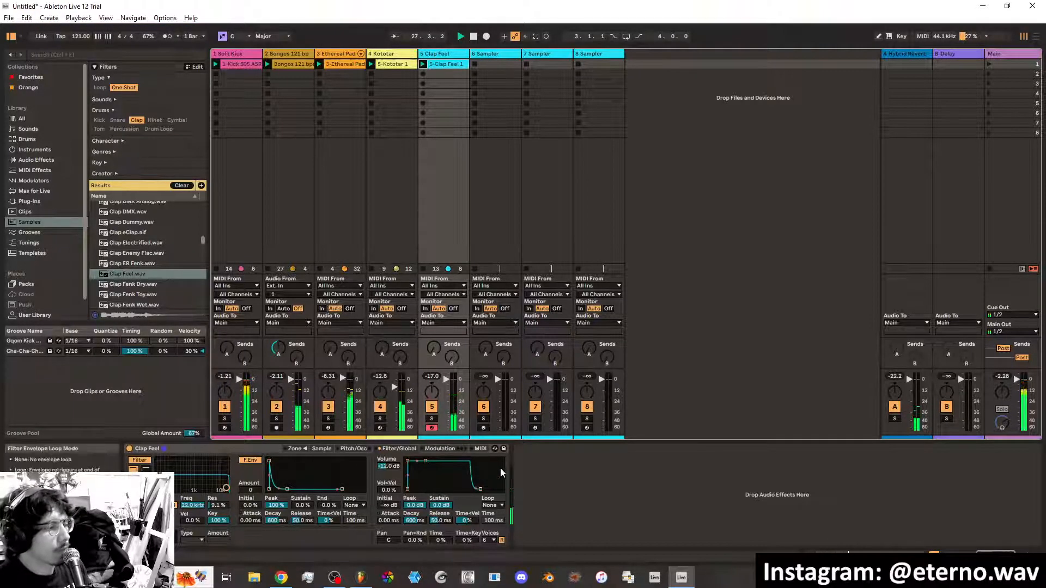
Set the clap Sampler's volume envelope to 397 ms decay and -inf dB sustain, and quantize the clap clip to 1/4 at 82%
left_click_drag(425, 461, 422, 489)
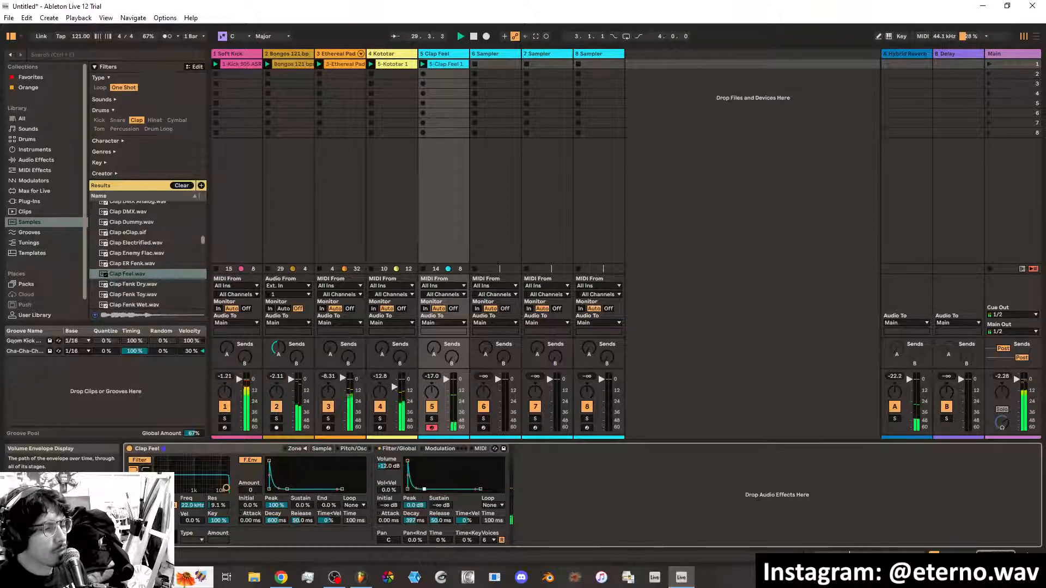
left_click(428, 74)
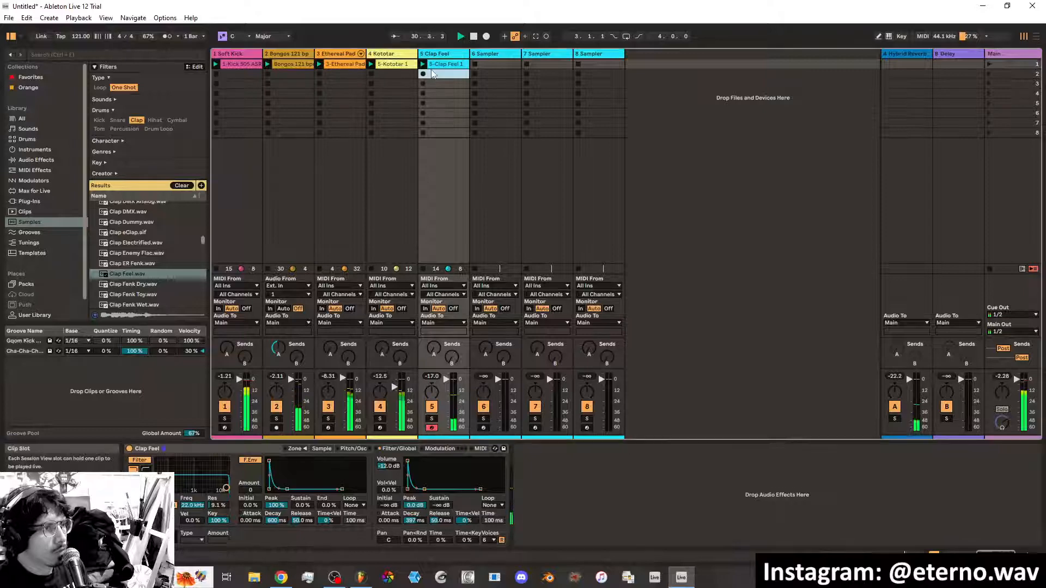
double_click(442, 64)
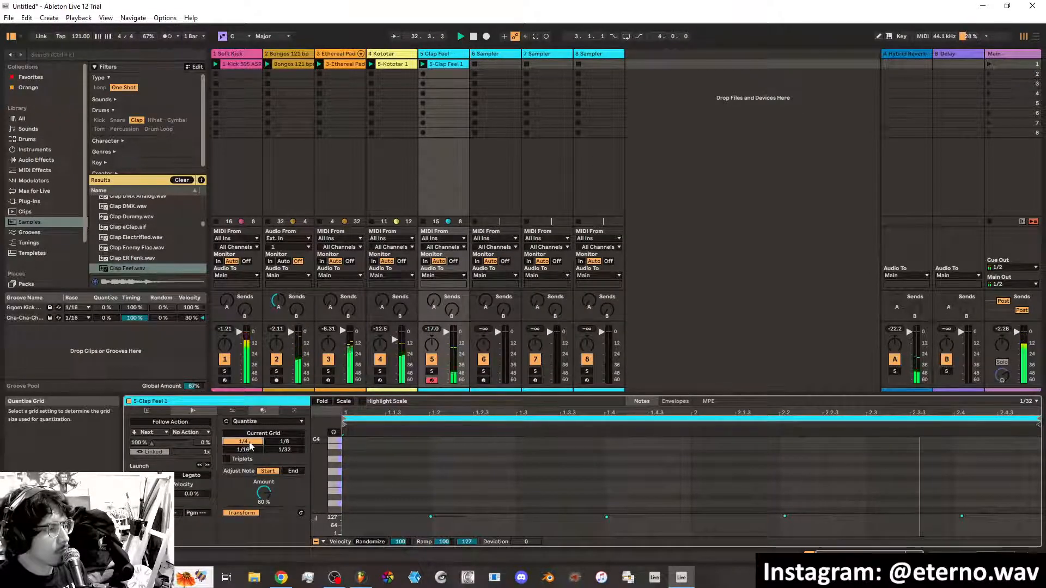
left_click_drag(265, 500, 265, 503)
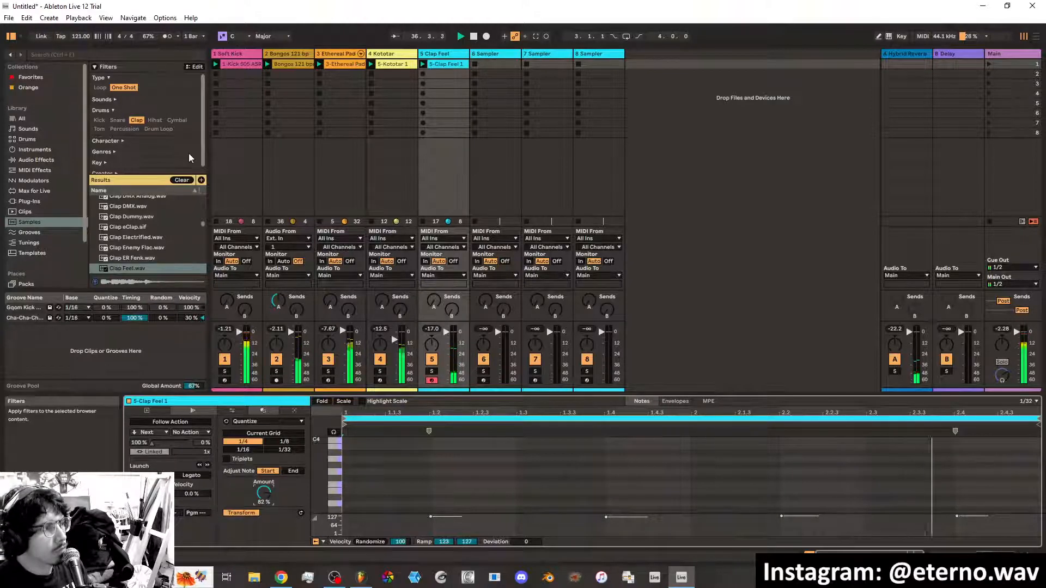
Audition further clap one-shots and load Clap Finger.wav into the Sampler on track 6
scroll(132, 240, "down", 2)
scroll(132, 240, "up", 1)
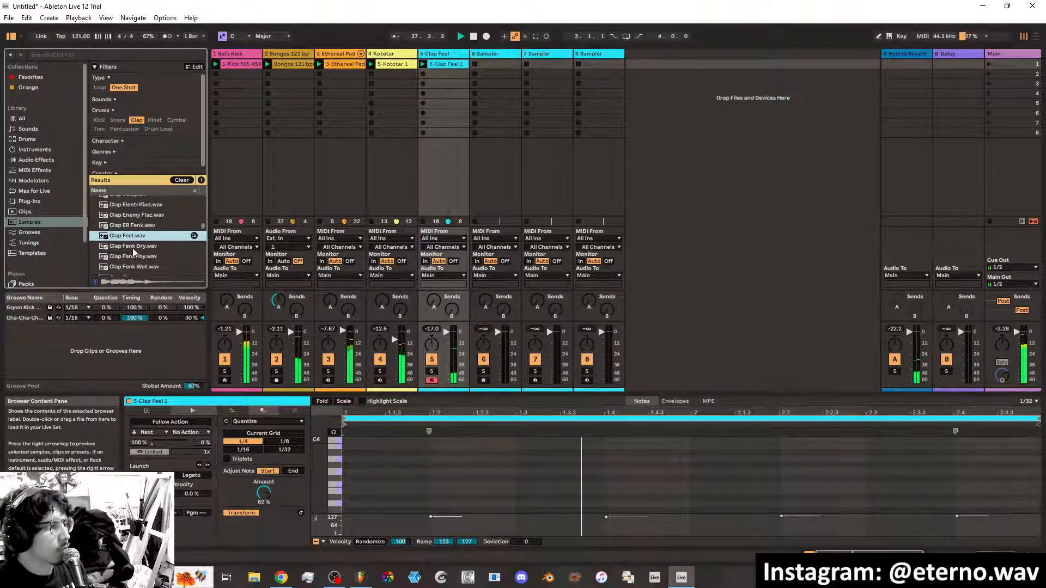
key("Down")
key("Down")
key("Down")
key("Down")
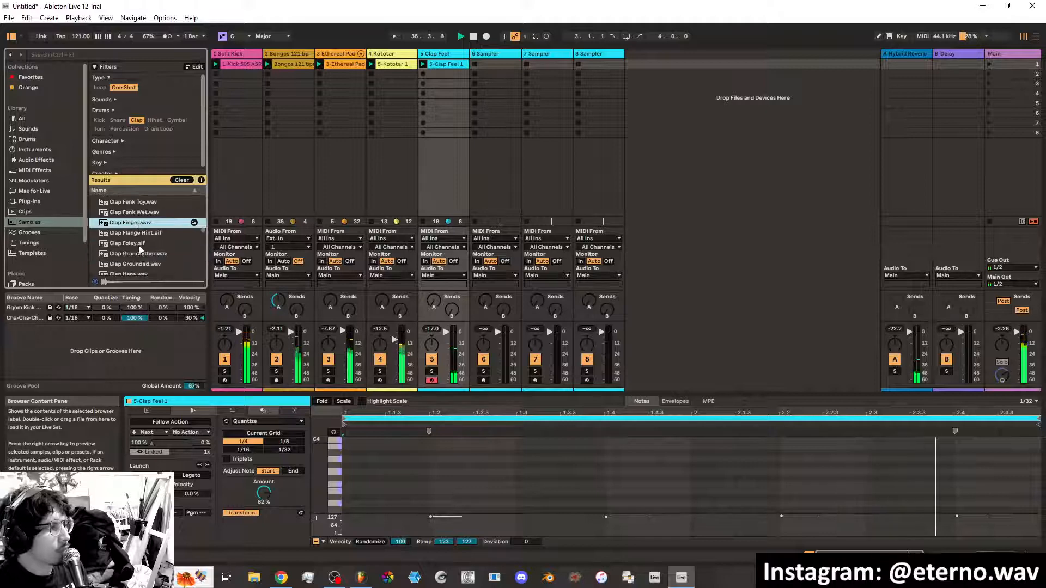
mouse_move(139, 223)
left_mouse_down()
mouse_move(490, 95)
mouse_move(502, 57)
mouse_move(430, 117)
mouse_move(118, 227)
left_mouse_up()
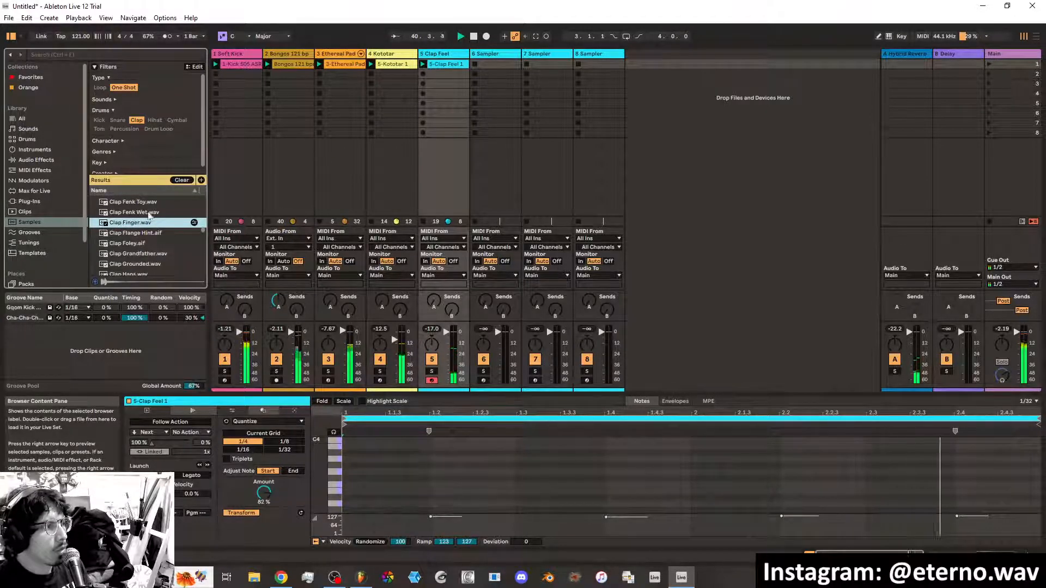
left_click(493, 54)
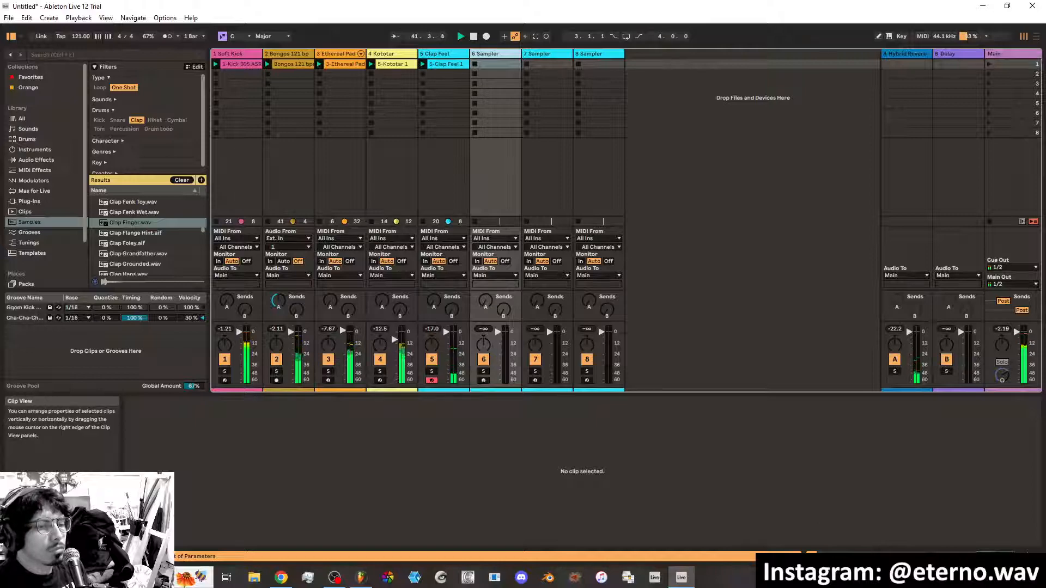
left_click(996, 557)
left_click_drag(143, 230, 296, 480)
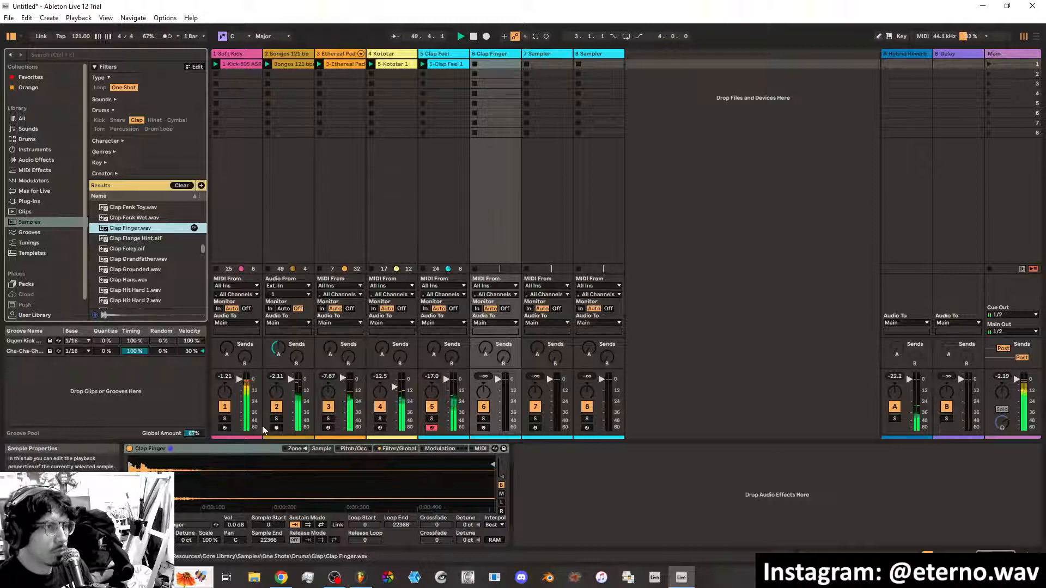
Arm the Clap Finger track and record a two-bar clap pattern into its first clip slot
left_click(483, 428)
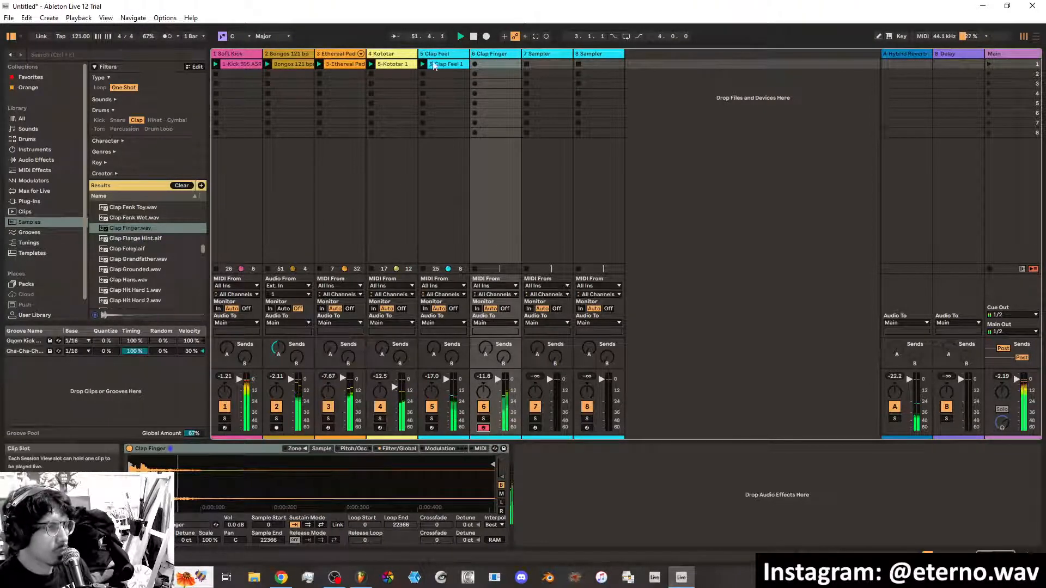
left_click(545, 38)
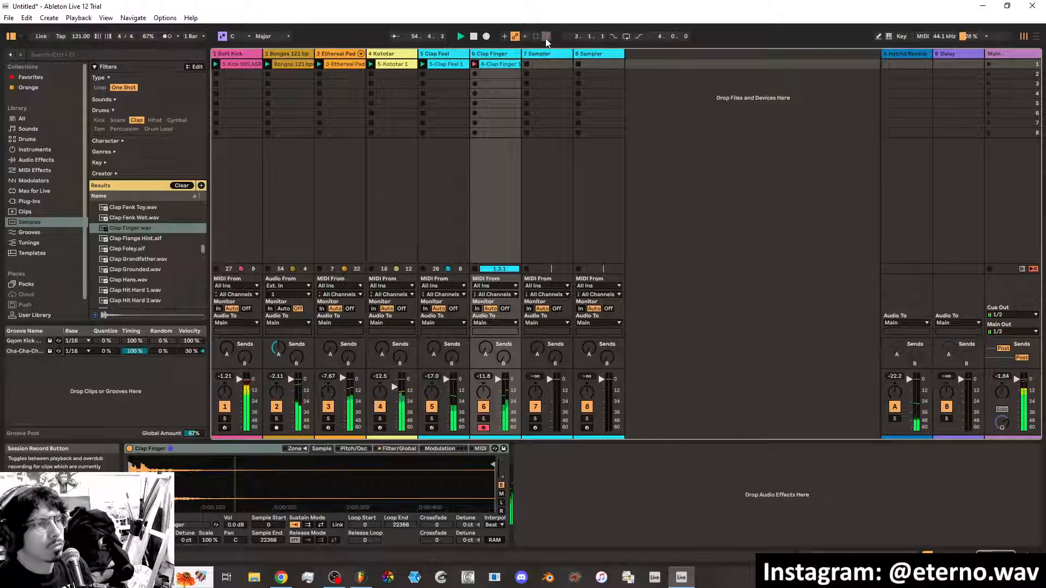
left_click(545, 37)
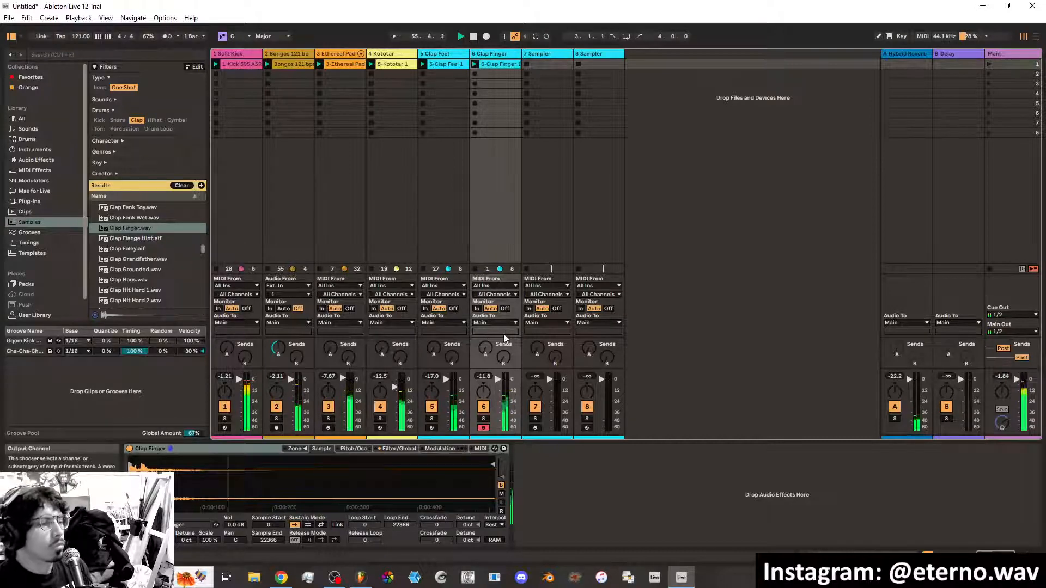
Quantize the Clap Finger clip to 1/4 at 38% and lower that track's volume
left_click(497, 64)
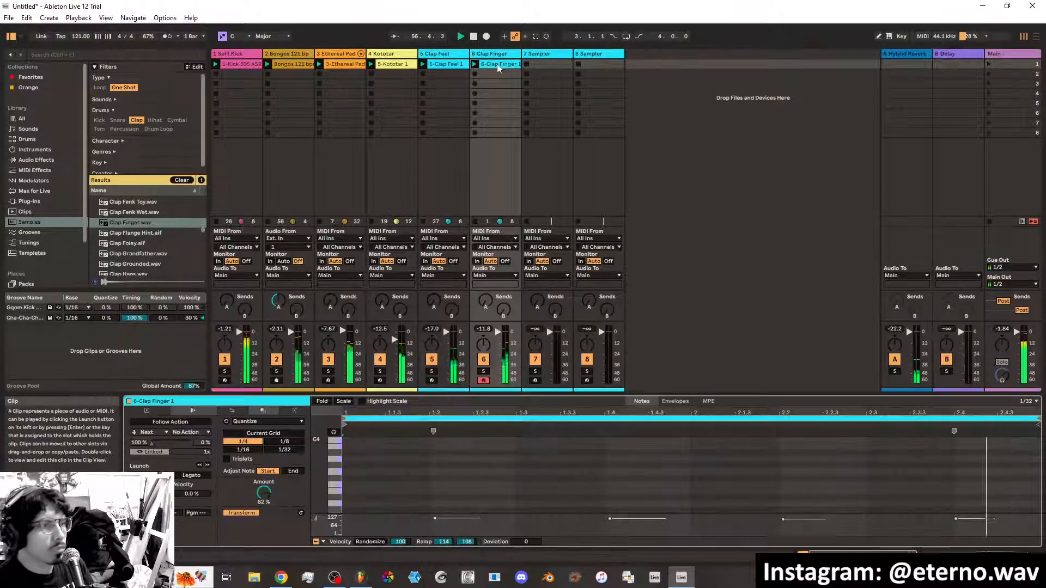
left_click_drag(264, 493, 267, 495)
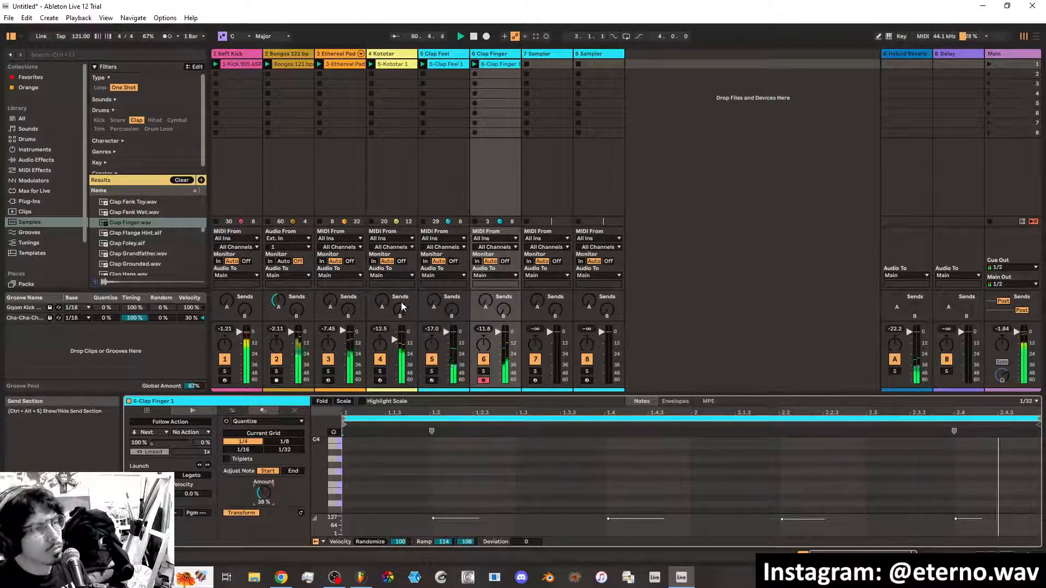
left_click_drag(498, 332, 498, 338)
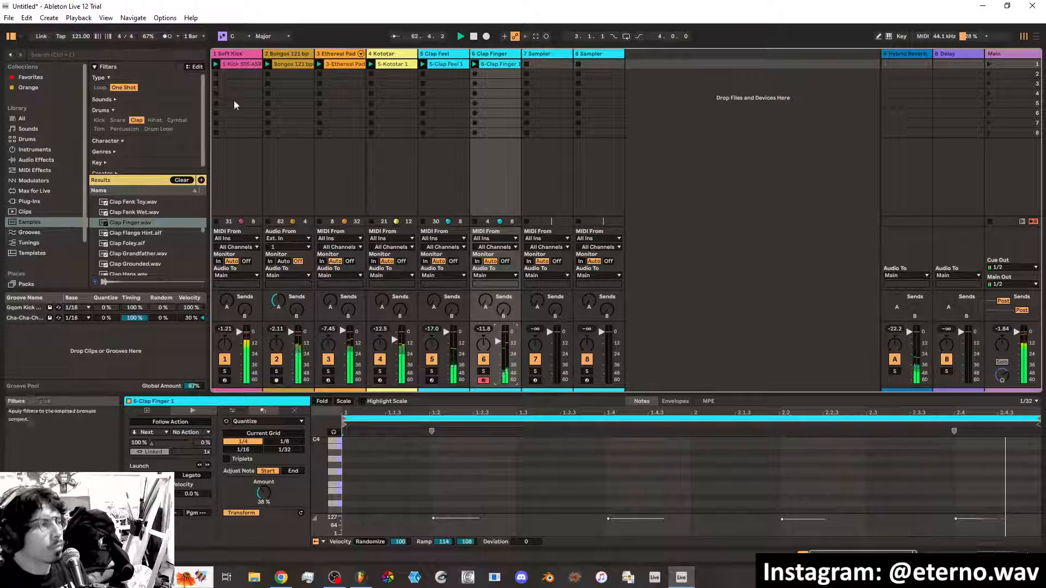
Filter the one-shot samples to hi-hats and load Hihat Closed Chirp Hat.wav into the Sampler on track 7
left_click(547, 57)
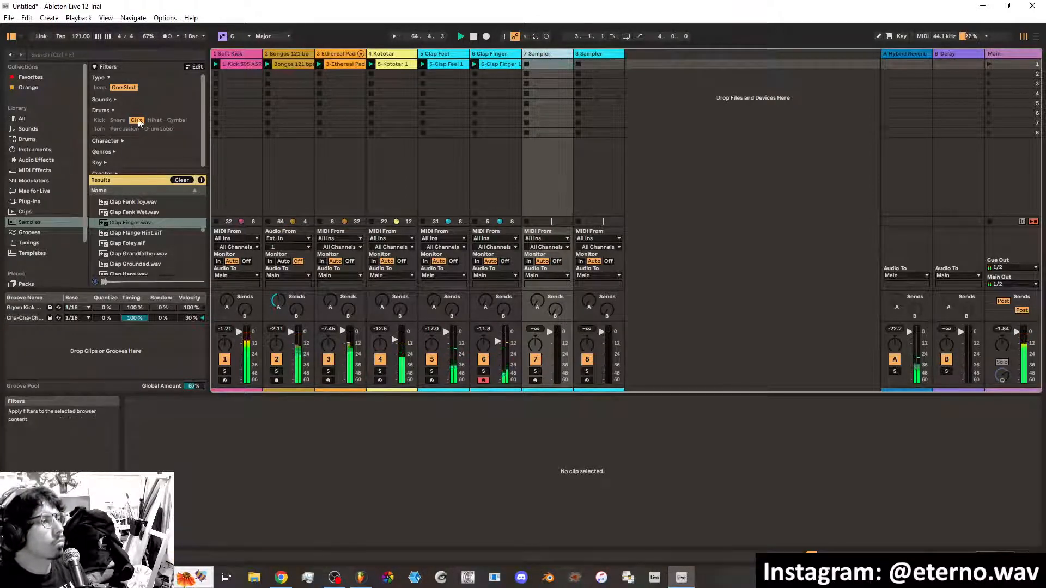
left_click(155, 120)
left_click(151, 234)
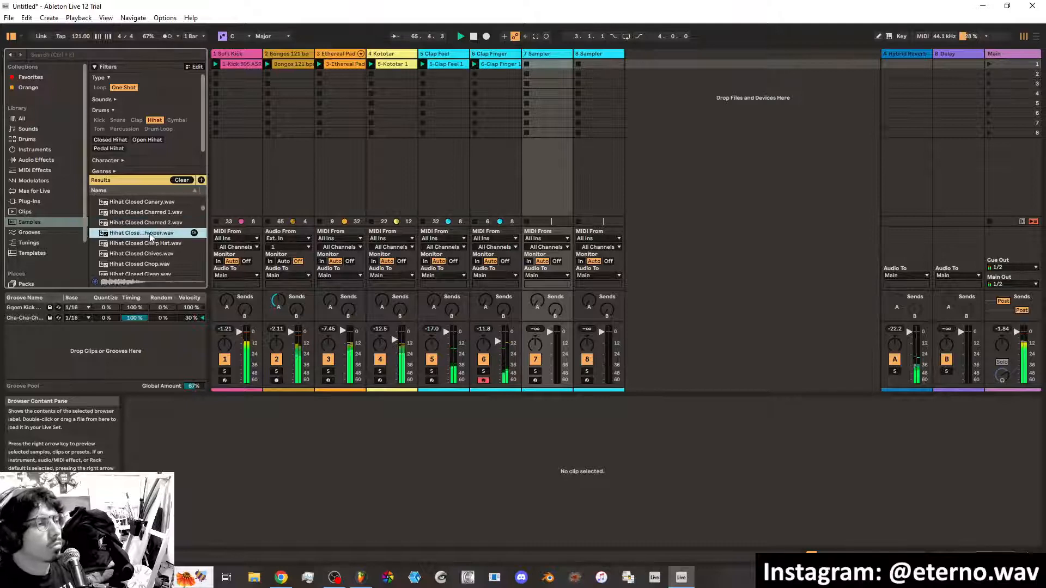
left_click(143, 245)
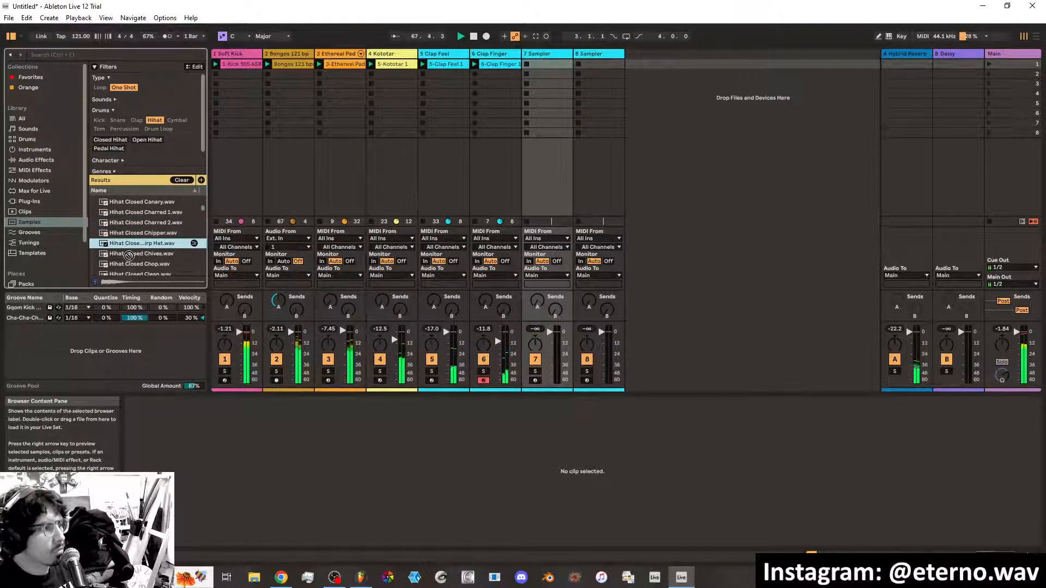
left_click(540, 54)
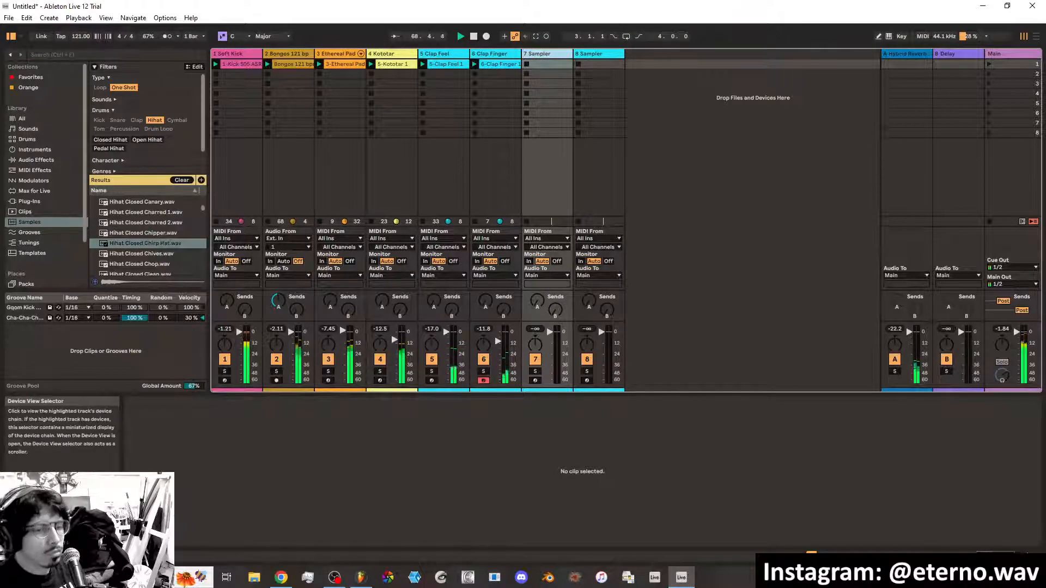
left_click(981, 558)
left_click_drag(150, 260, 282, 471)
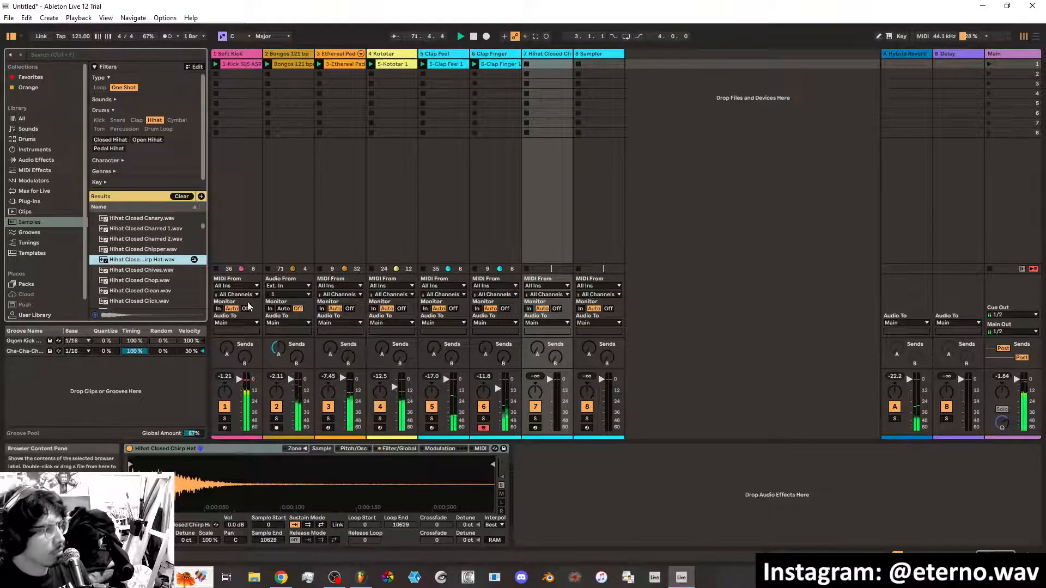
Arm the hi-hat track and record a closed hi-hat pattern into its first clip slot
left_click(536, 428)
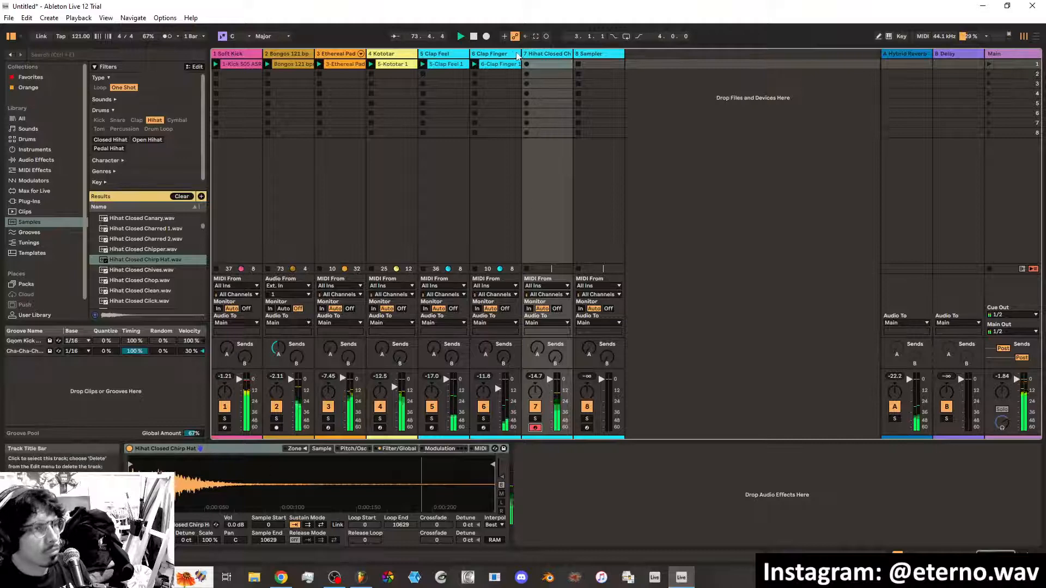
left_click(546, 37)
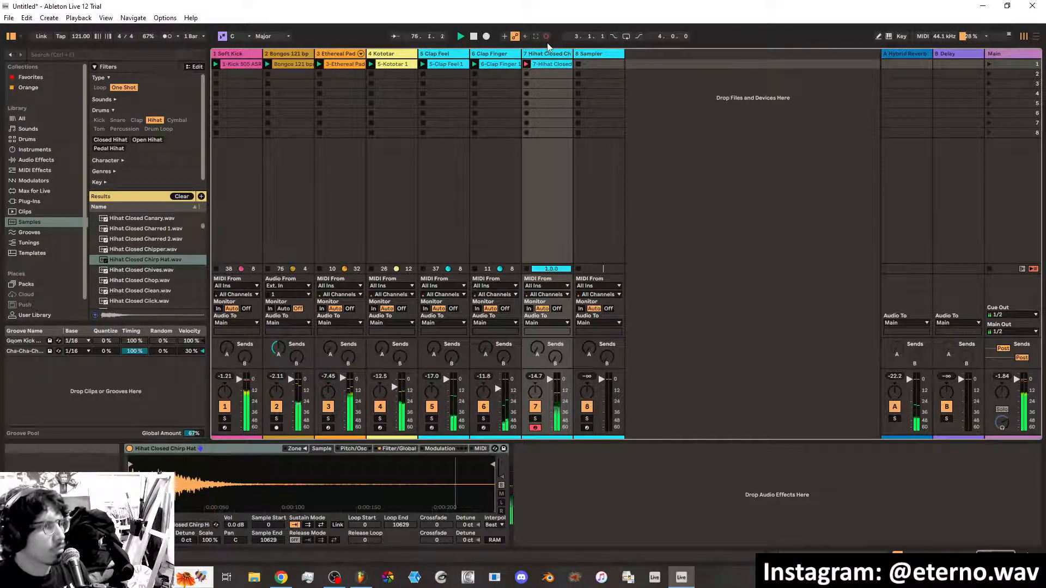
left_click(547, 38)
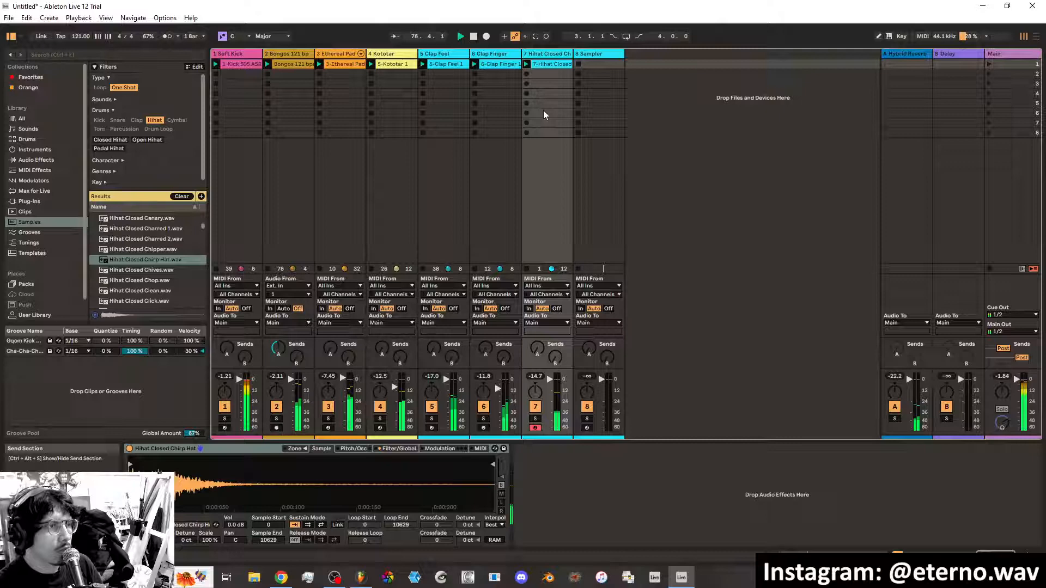
Set the loop length of the recorded hi-hat clip to 2 bars
left_click(550, 64)
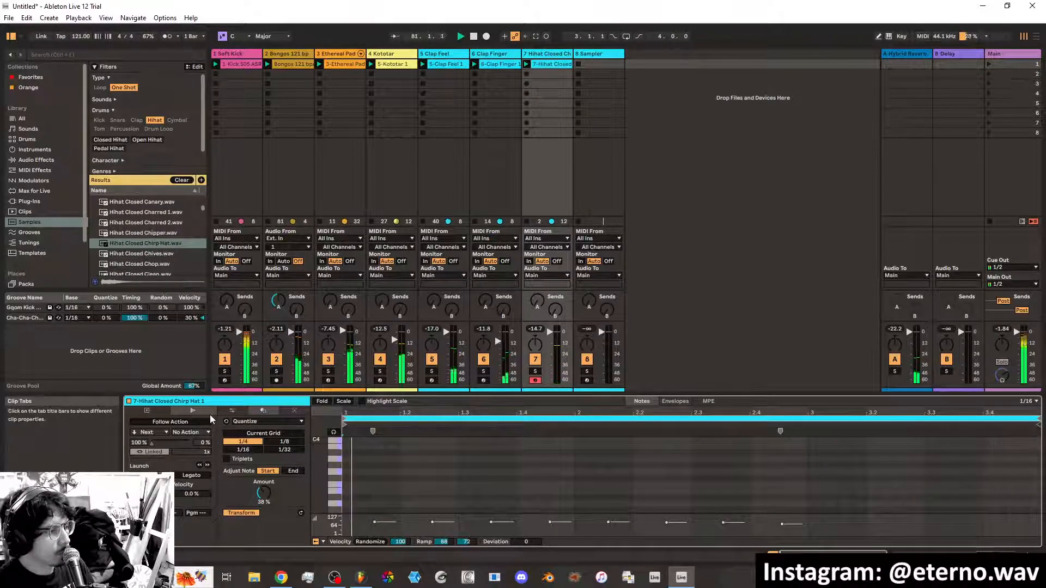
left_click(147, 410)
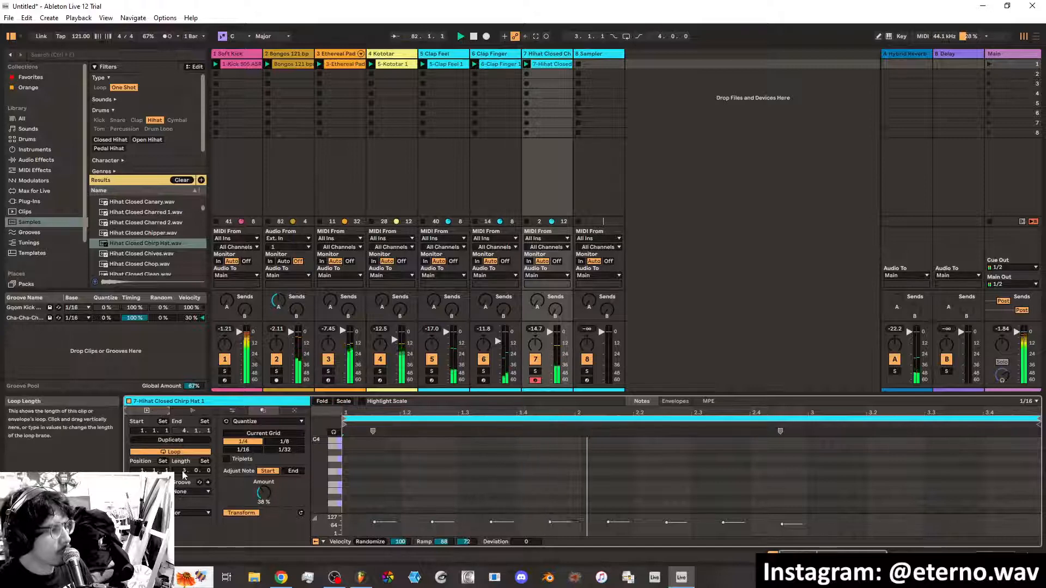
left_click_drag(184, 470, 185, 479)
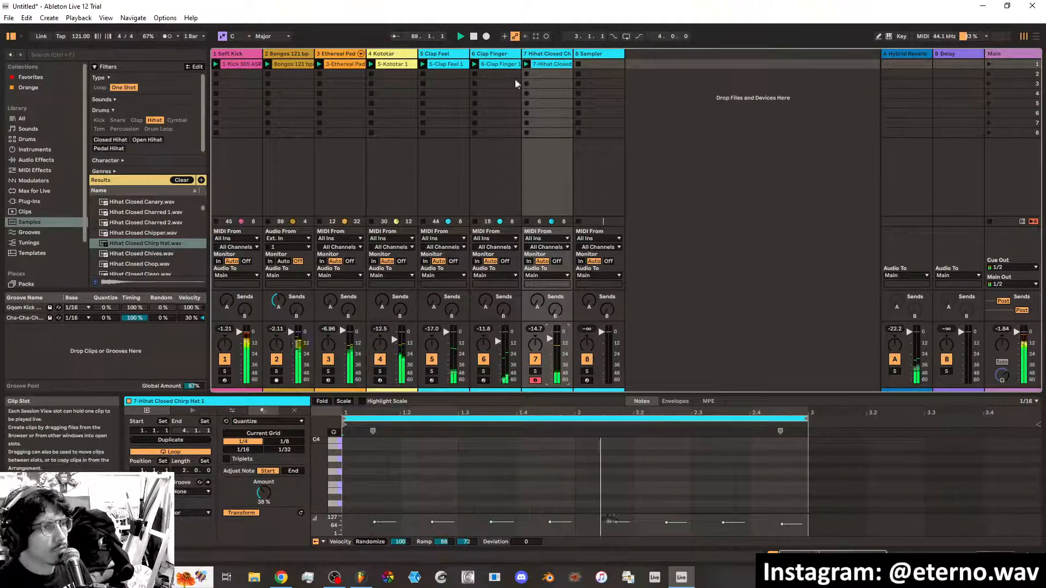
Set the Kototar's filter slope to 24 and its cutoff to 384 Hz, and stop the Kototar clip
left_click(384, 55)
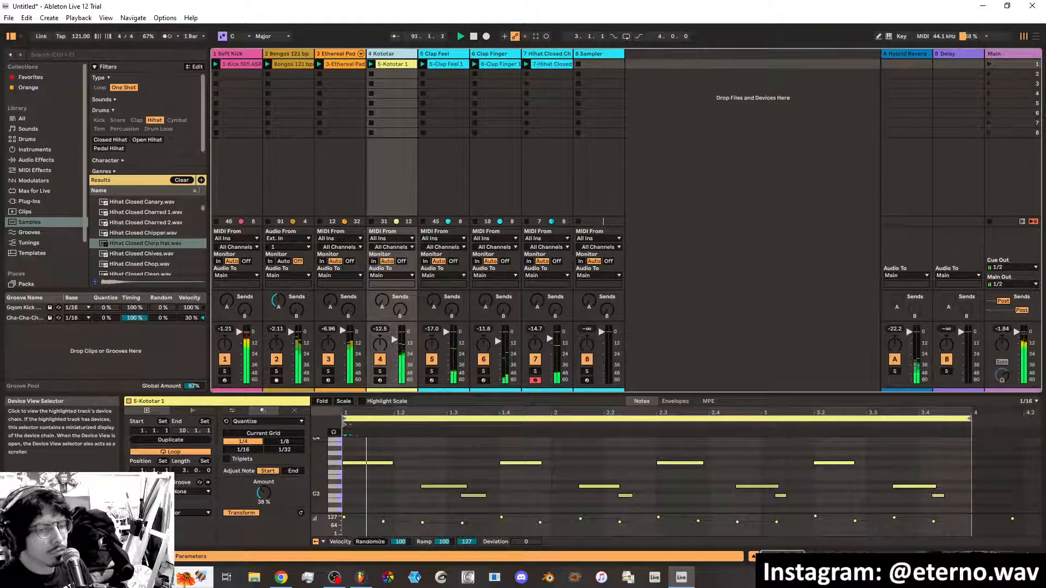
key("shift+Tab")
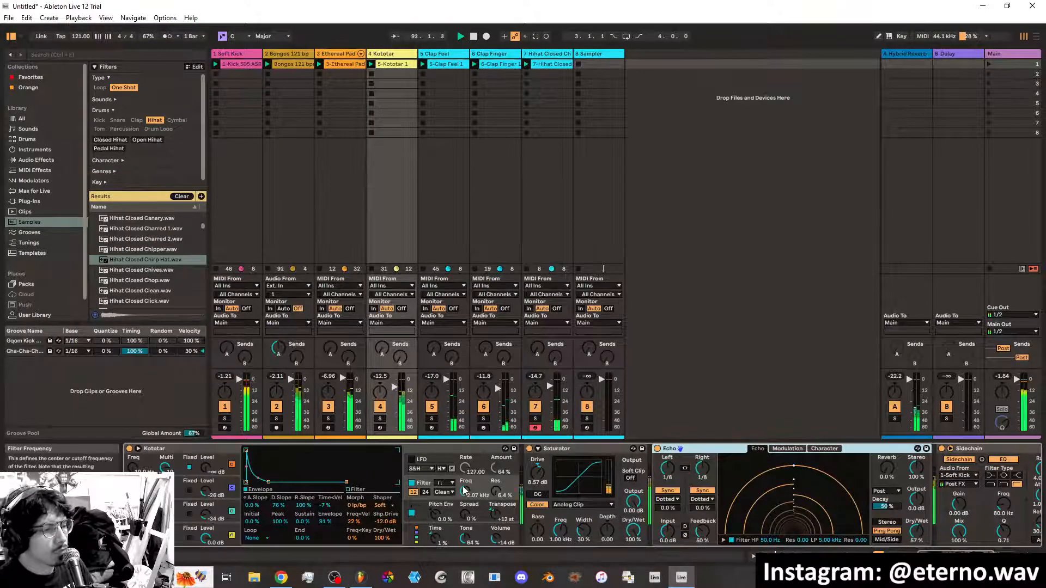
left_click_drag(465, 491, 464, 508)
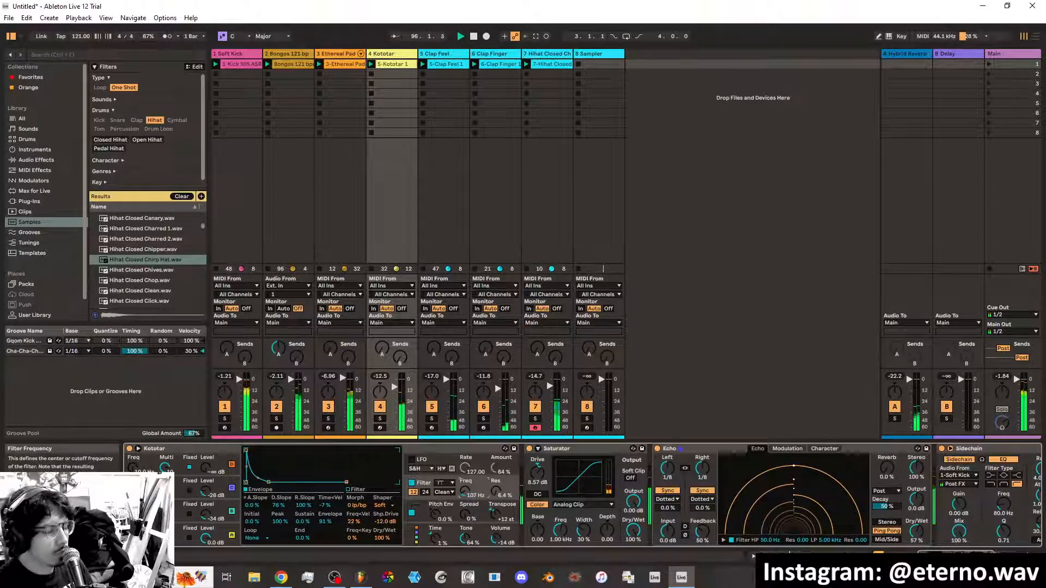
left_click_drag(464, 493, 464, 490)
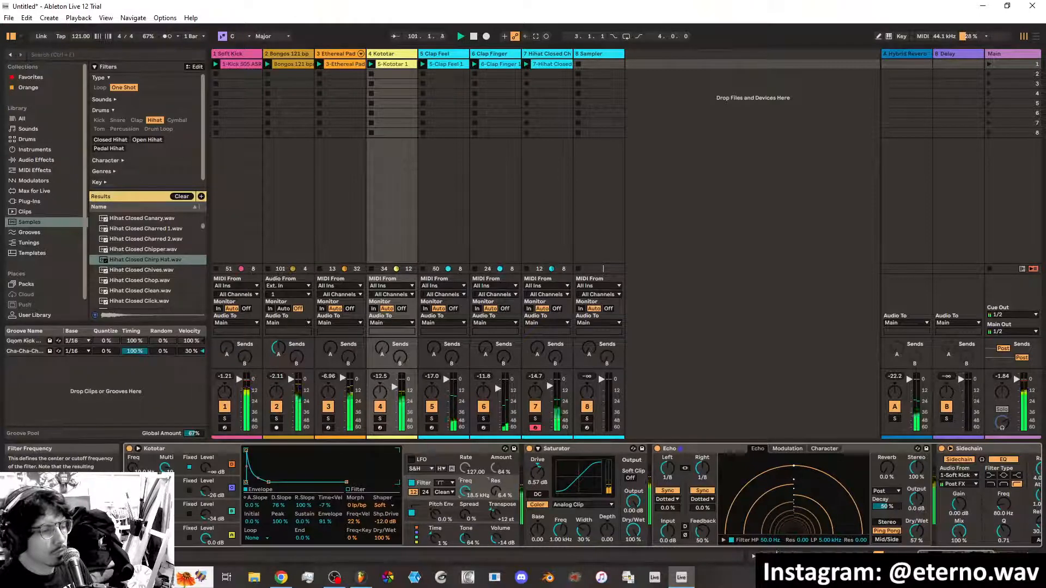
left_click_drag(465, 491, 465, 550)
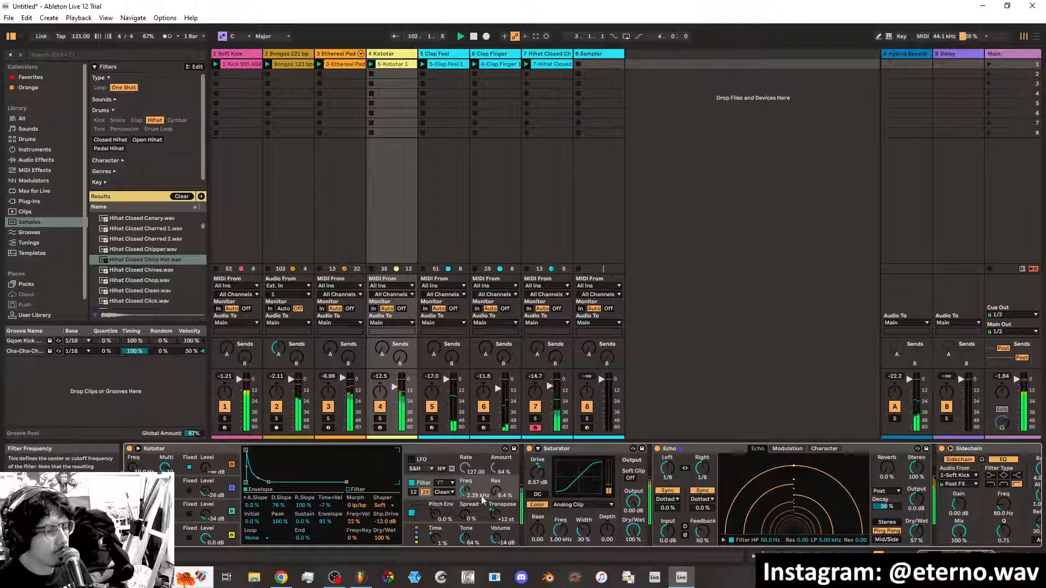
left_click_drag(467, 492, 467, 502)
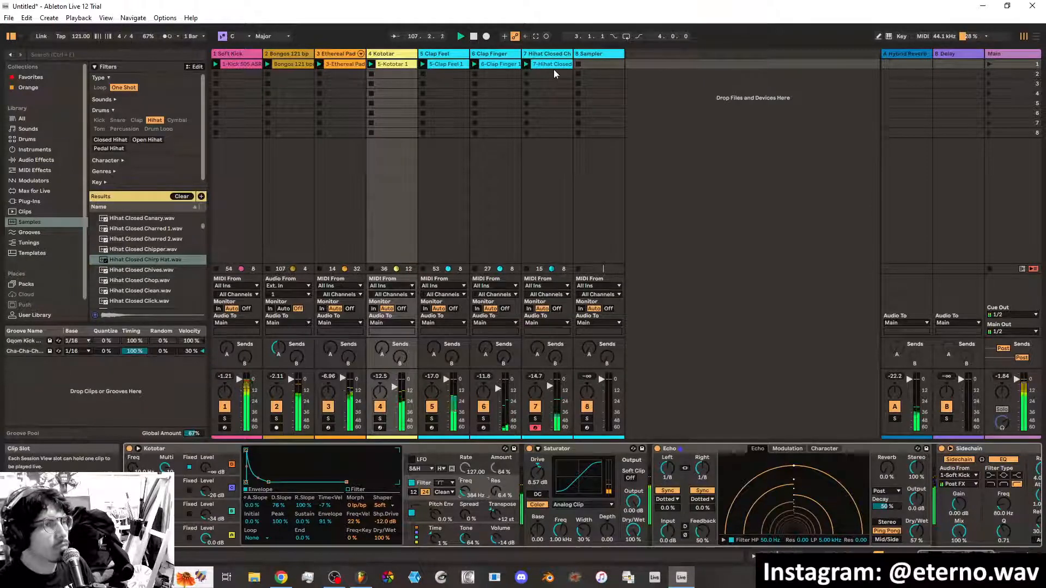
left_click(371, 269)
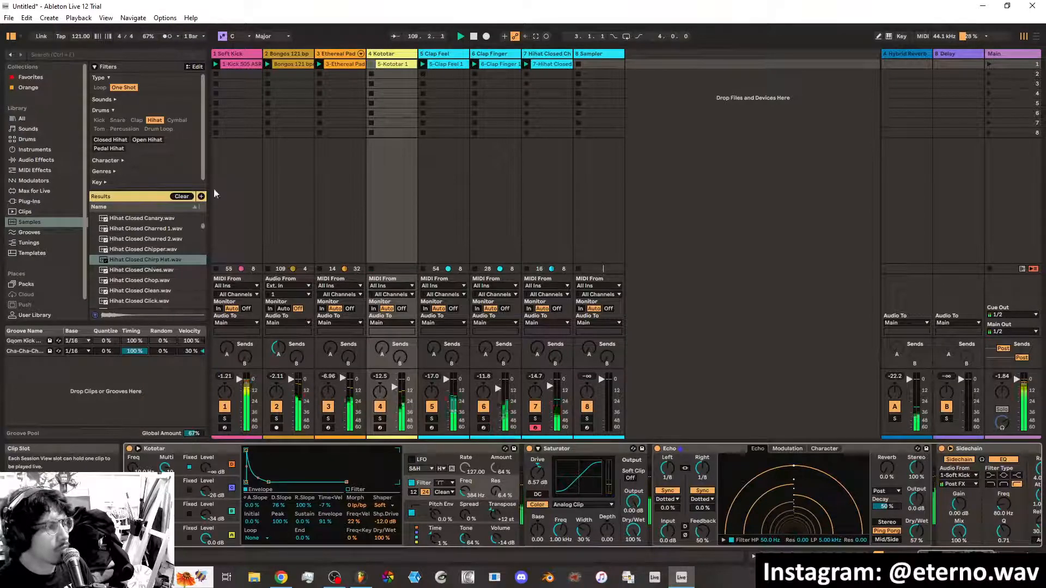
Filter the instrument library to Bass and audition the Operator bass presets, including Basic Fanatik Bass.adg and Basic Wash Bass.adg
left_click(36, 152)
left_click(99, 87)
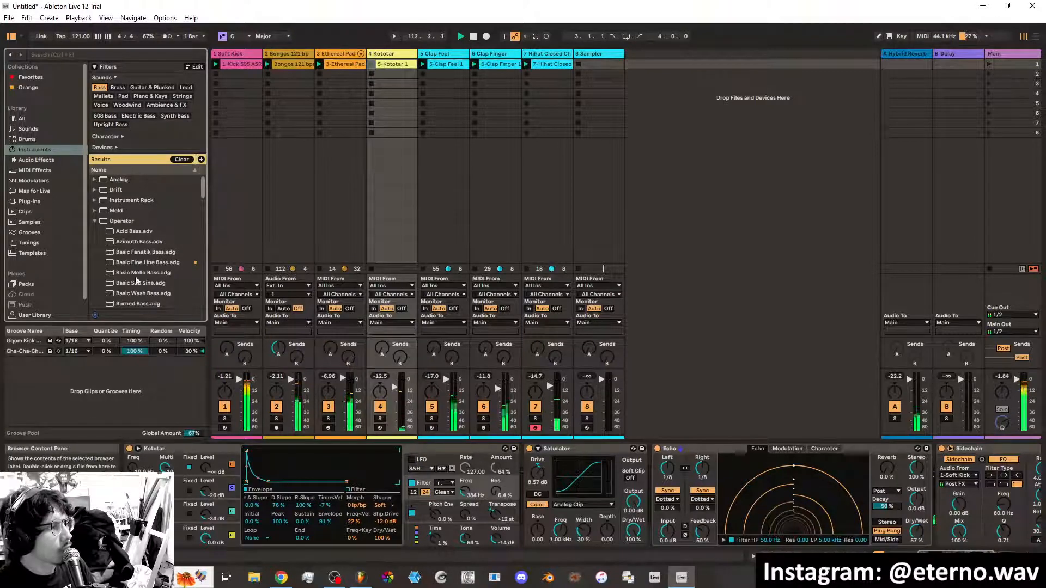
left_click(141, 264)
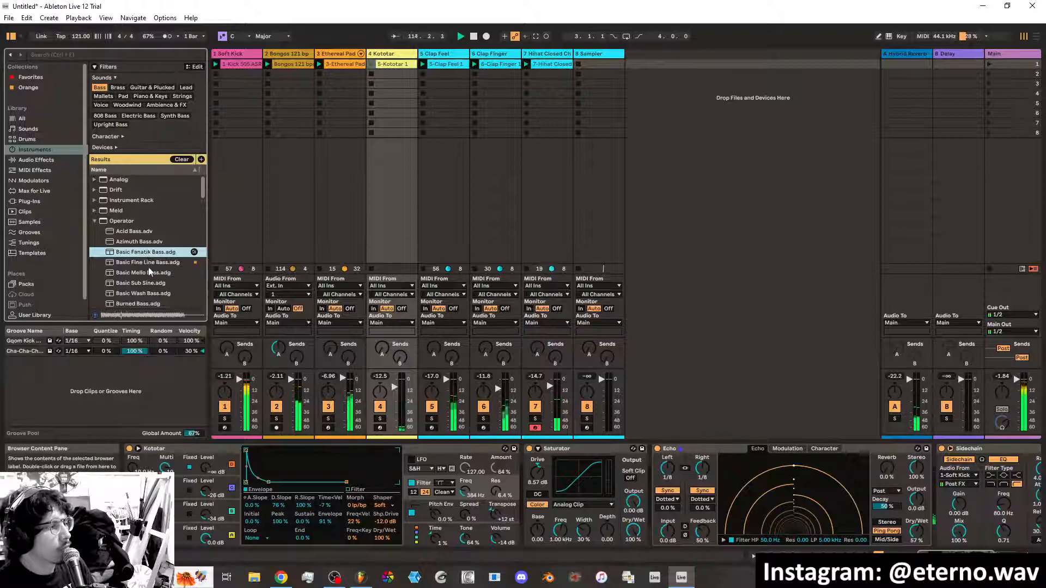
left_click(148, 273)
scroll(148, 263, "down", 3)
left_click(148, 262)
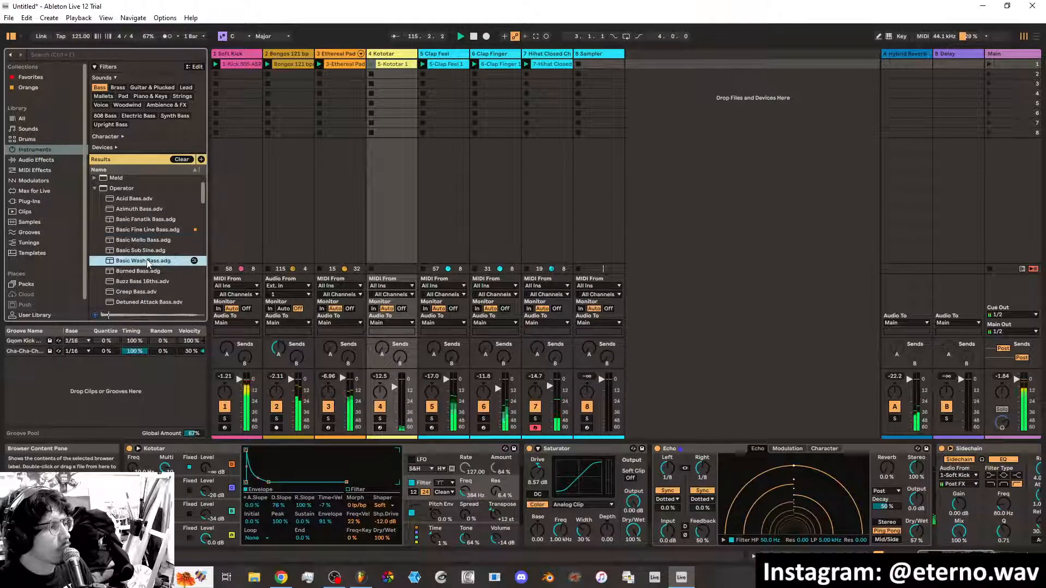
scroll(147, 253, "down", 4)
left_click(144, 219)
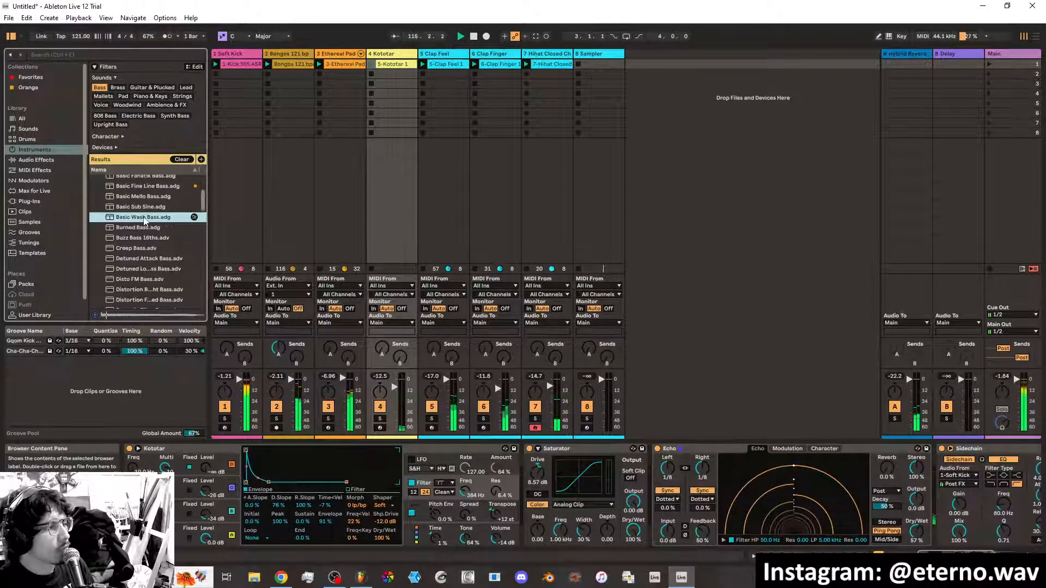
left_click(150, 252)
scroll(149, 248, "down", 3)
left_click(145, 227)
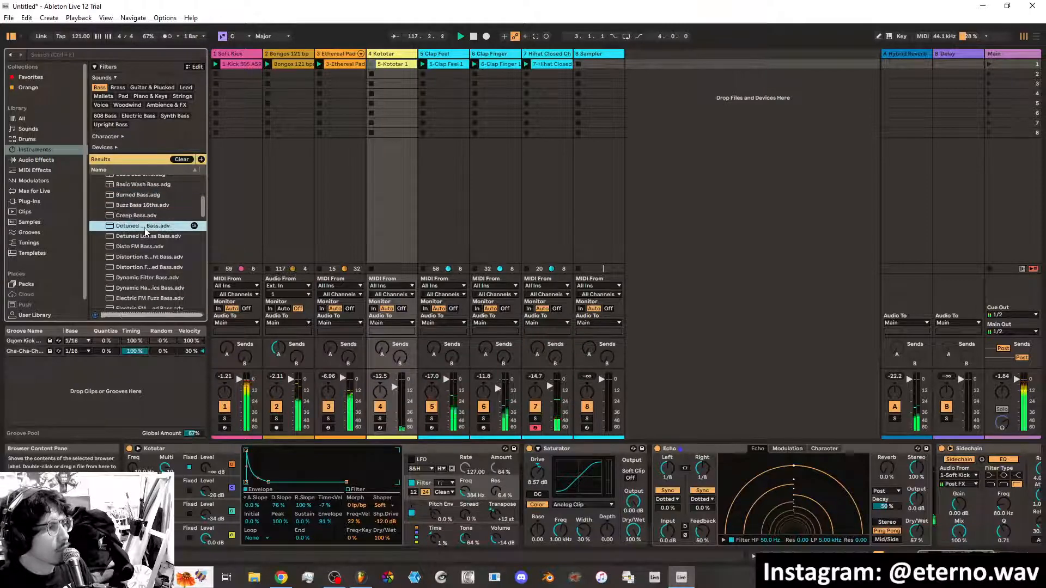
scroll(145, 231, "down", 3)
left_click(146, 236)
scroll(145, 235, "up", 6)
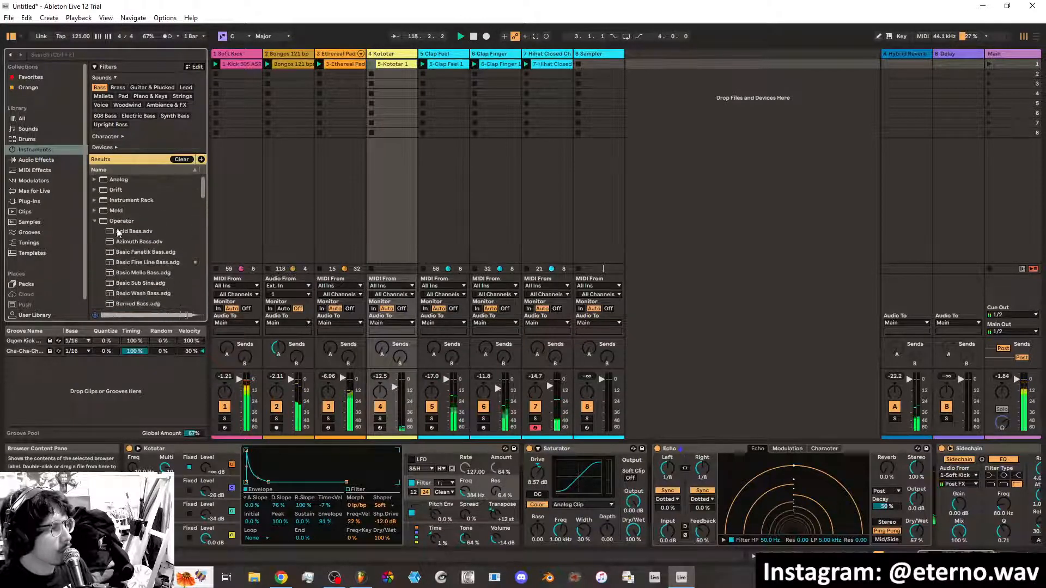
Audition the Wavetable bass presets and load Abel Bass.adg onto a new track after the empty Sampler track
left_click(95, 221)
left_click(97, 260)
left_click(140, 272)
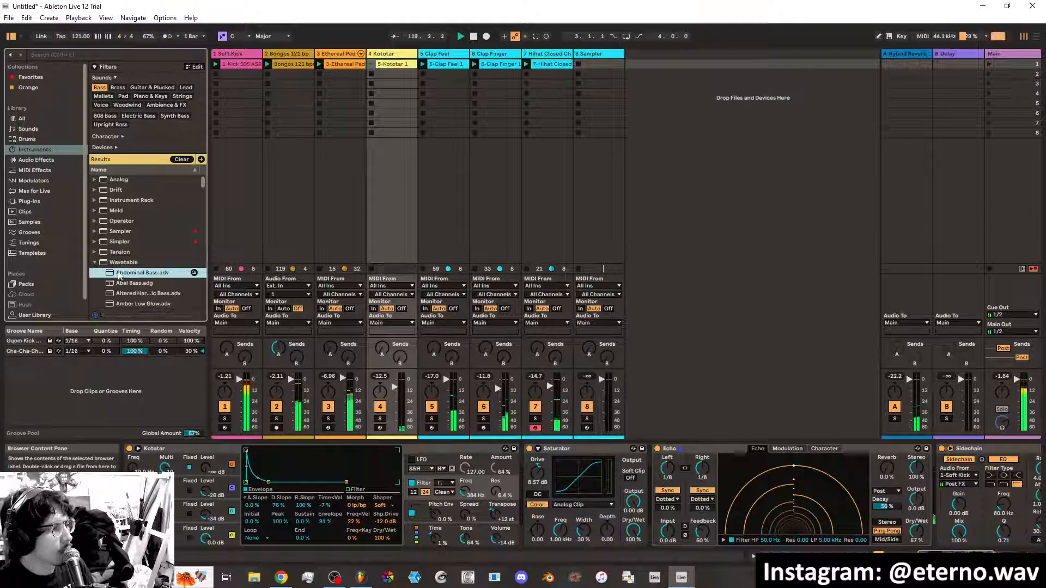
scroll(141, 270, "down", 1)
left_click(141, 261)
left_click(141, 273)
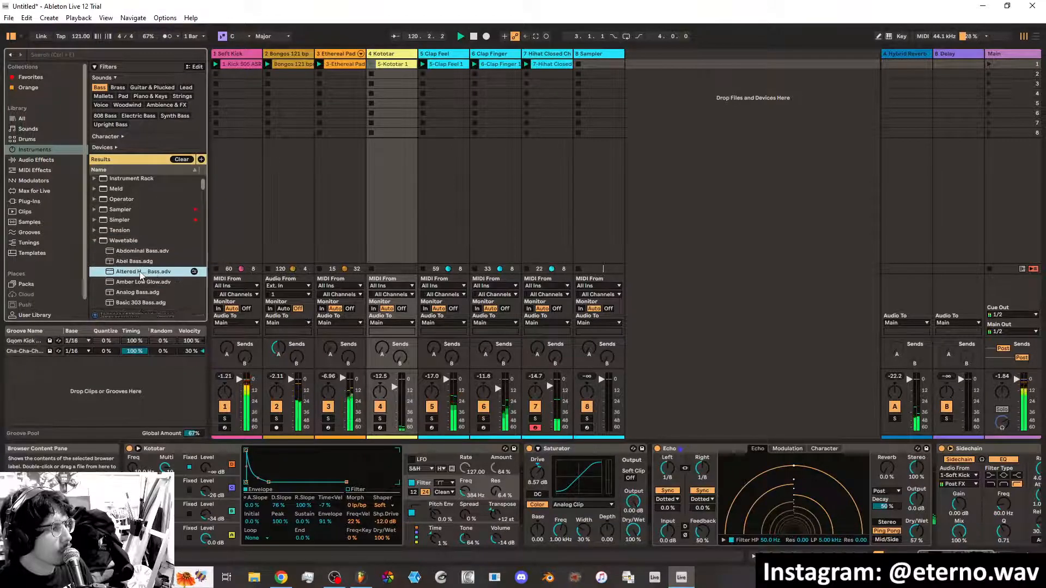
left_click(139, 263)
left_click(138, 281)
scroll(136, 278, "down", 1)
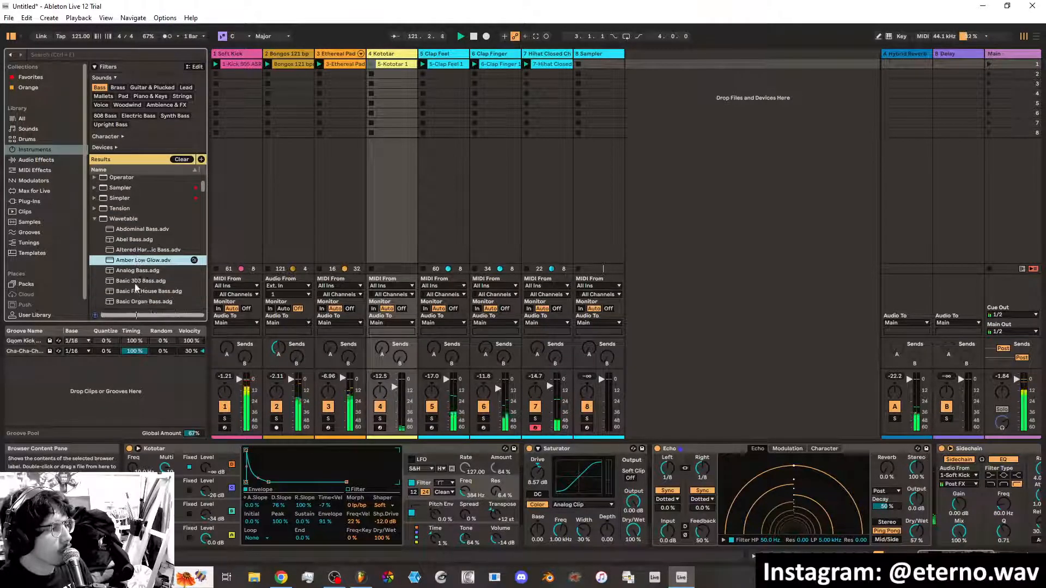
key("Down")
left_click(132, 244)
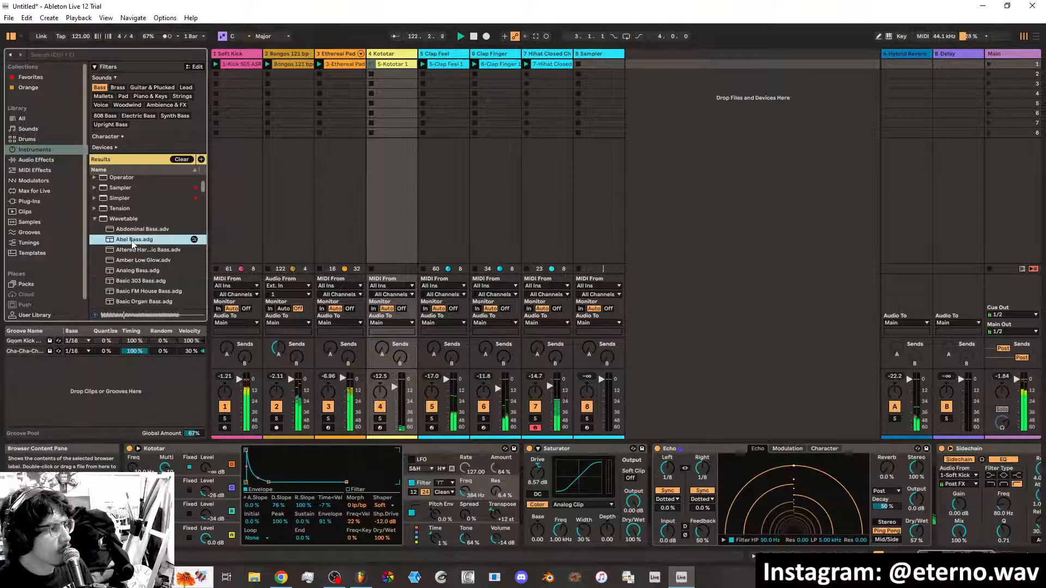
left_click_drag(636, 64, 635, 64)
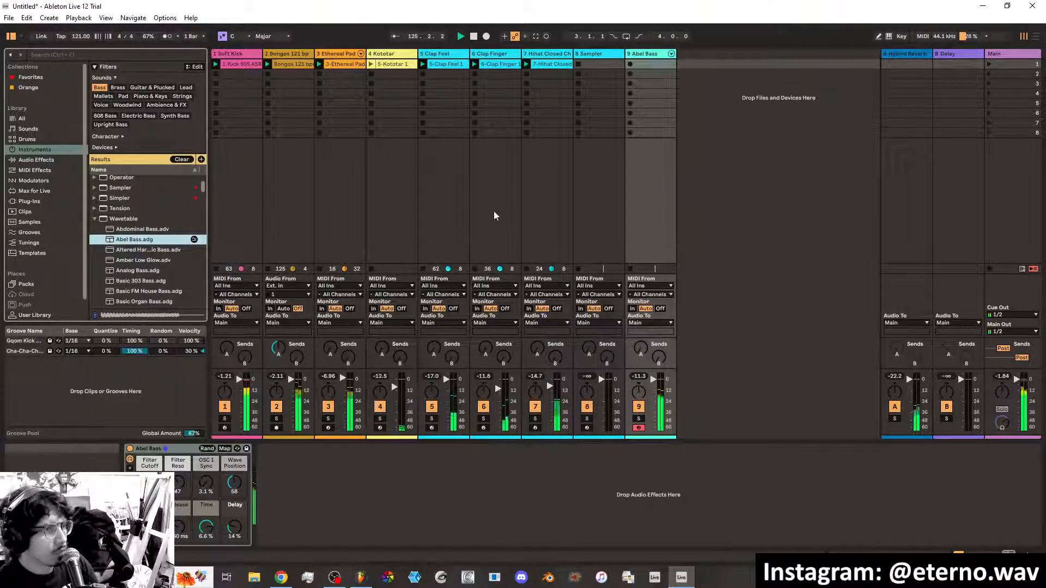
Preview the Wavetable bass presets after Abel Bass down to Basic 303 Bass.adg, and select the Abel Bass rack's Filter Cutoff macro
key("Down")
key("Down")
key("Down")
key("Down")
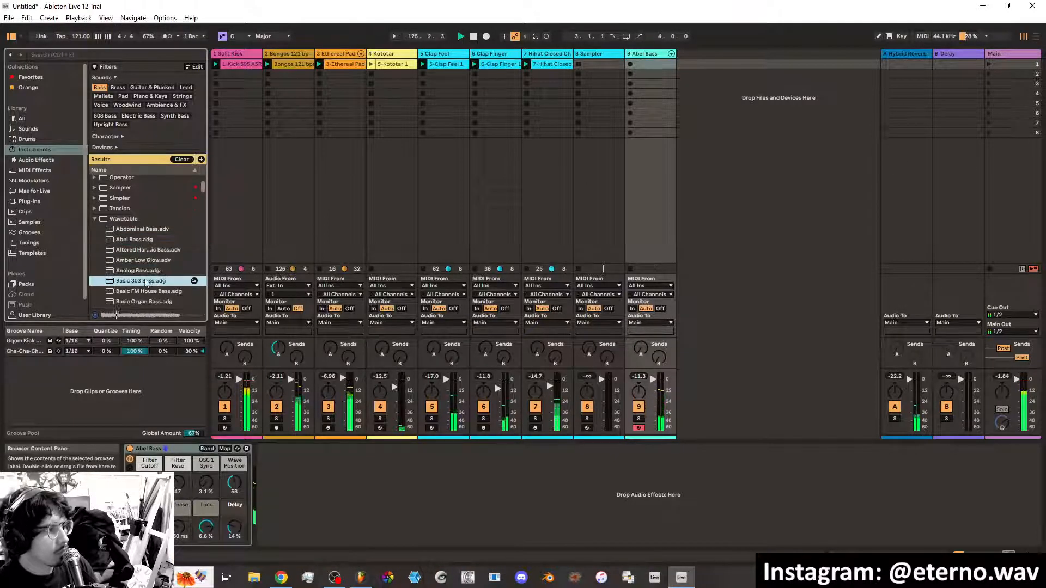
left_click(149, 483)
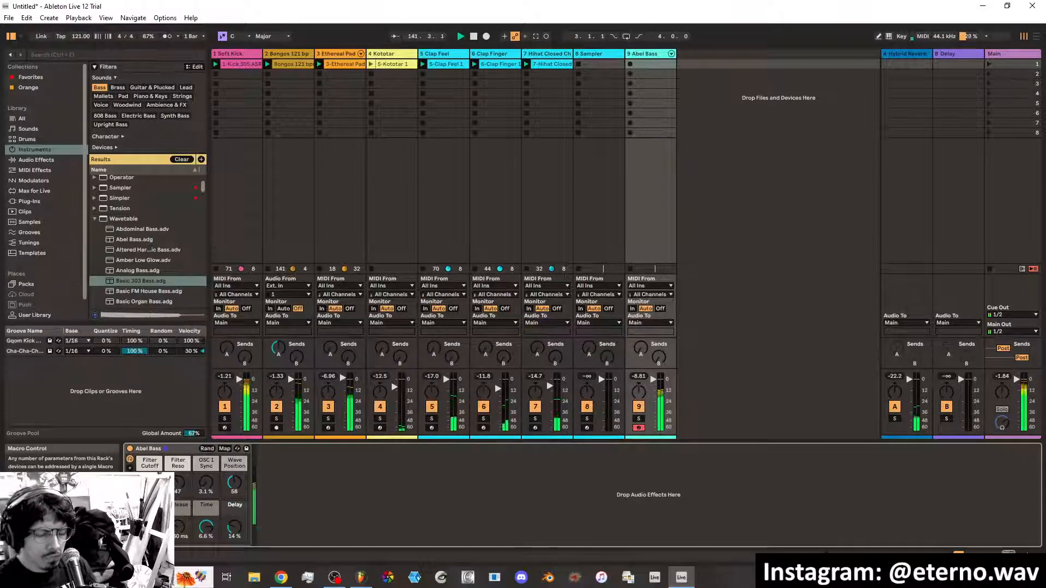
Mute the hi-hat track, relaunch its clip, and unmute the track
key("F7")
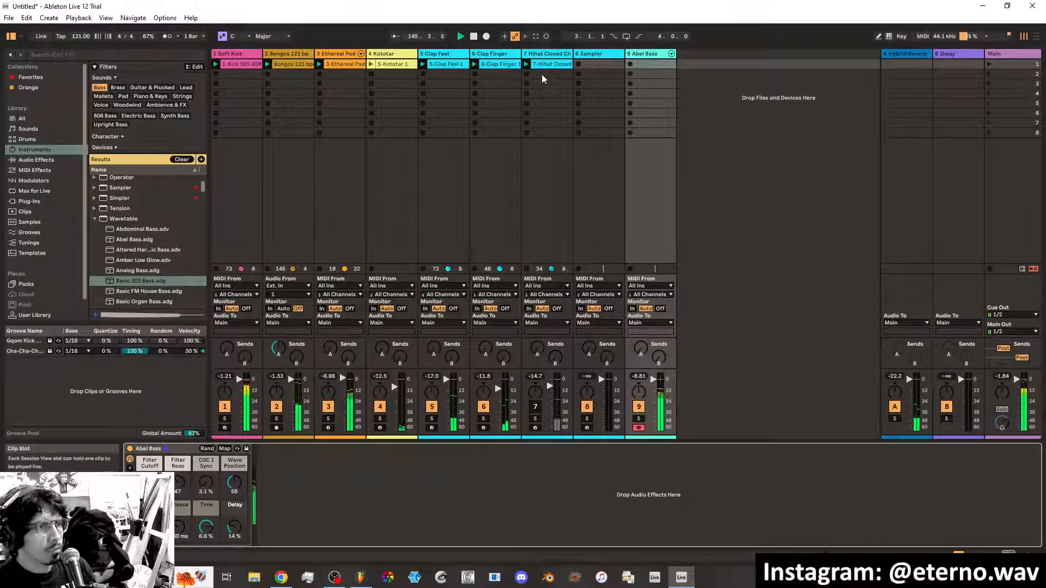
left_click(528, 64)
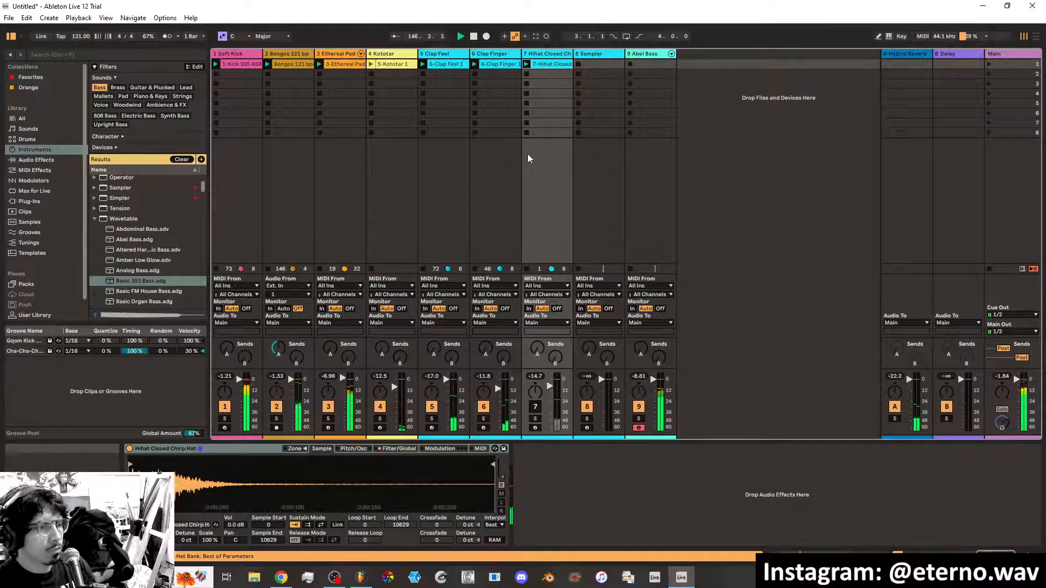
left_click(535, 407)
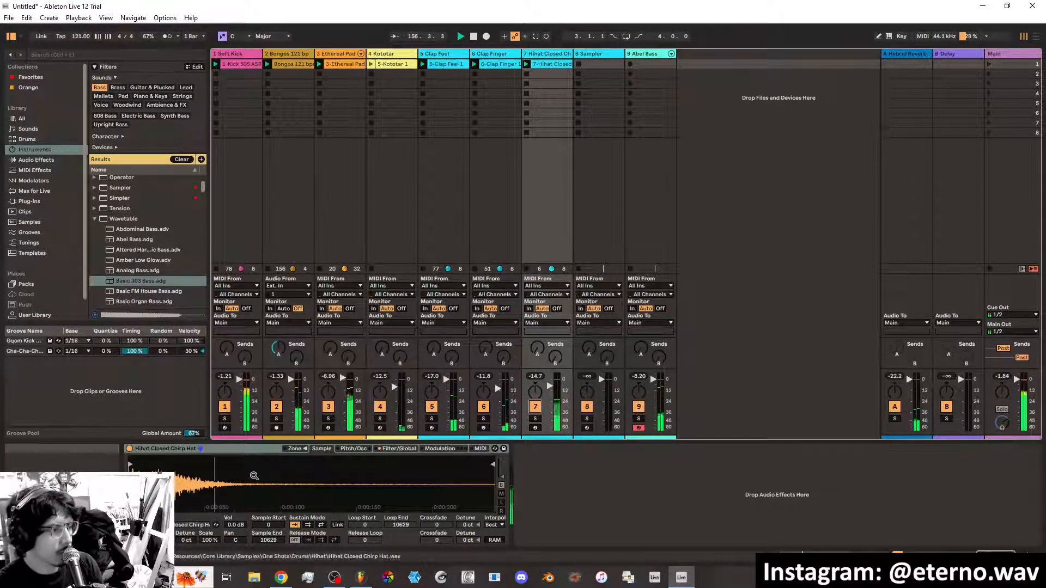
Launch the Kototar clip alongside the other loops and select the Abel Bass track for playing
left_click(648, 55)
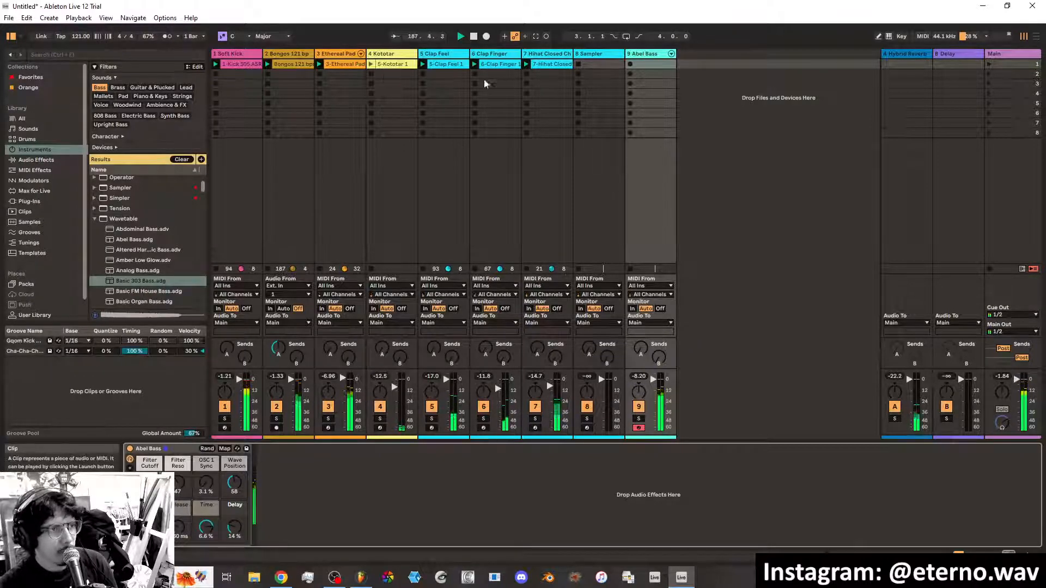
left_click(371, 65)
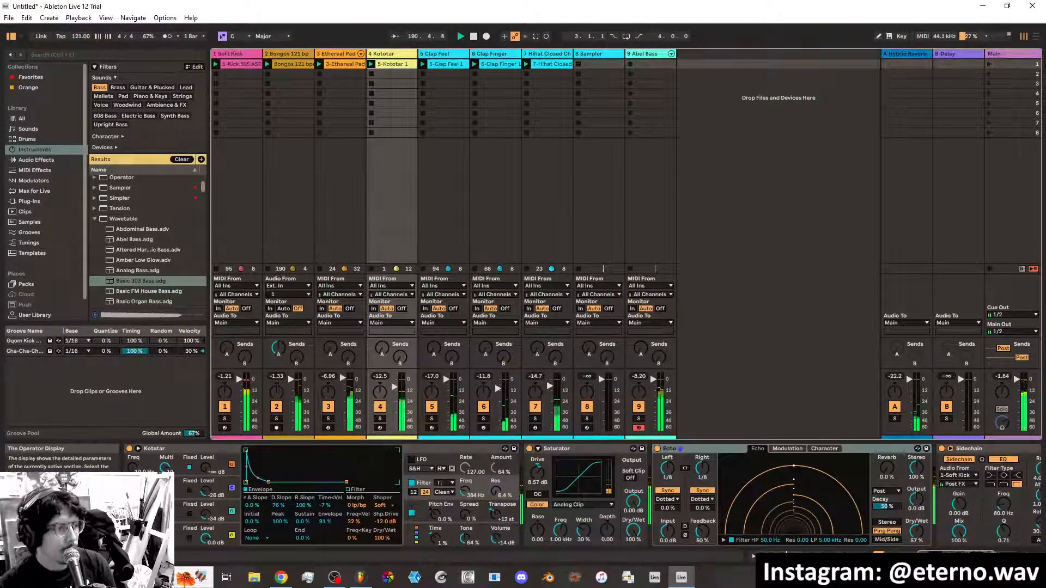
left_click(641, 56)
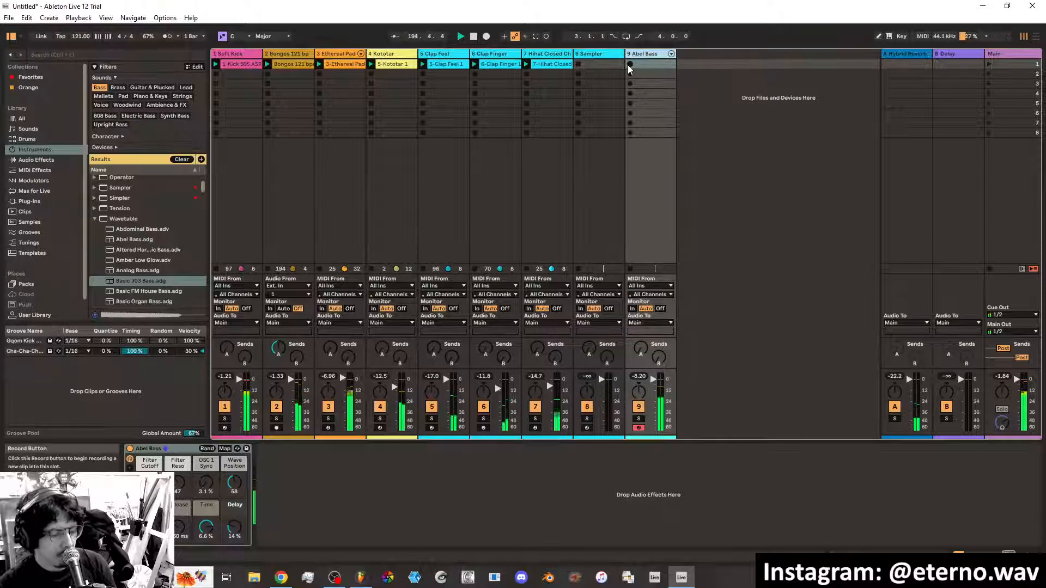
Record a trial bass take into the Abel Bass track's first clip slot, check its notes and delete the clip
left_click(628, 65)
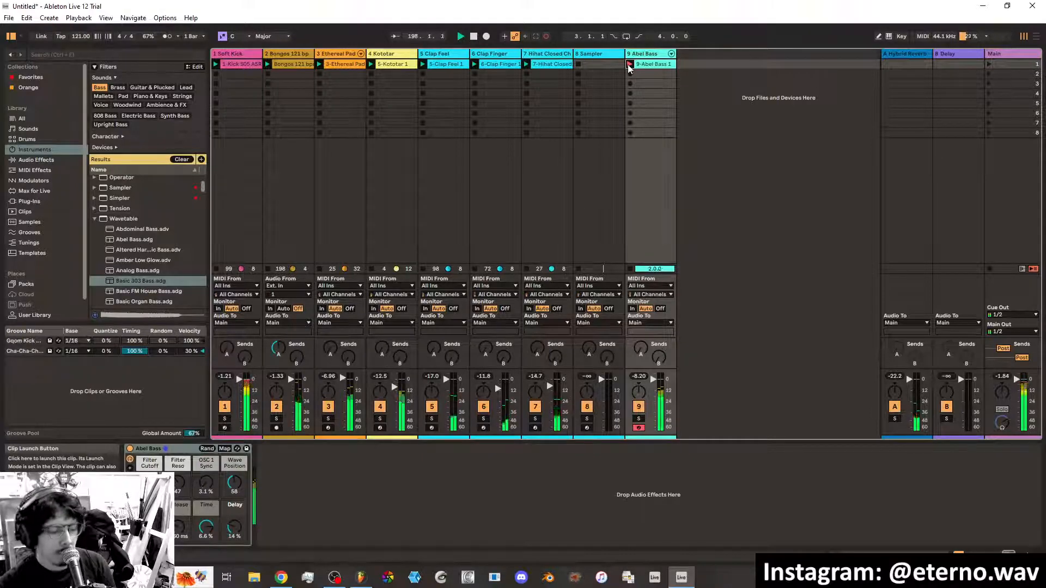
left_click(629, 69)
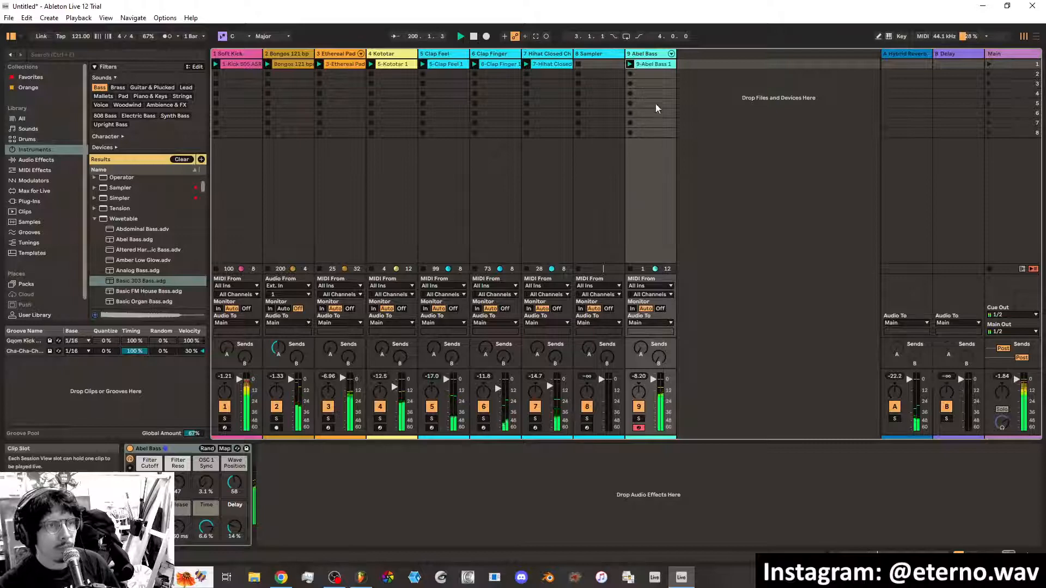
double_click(655, 66)
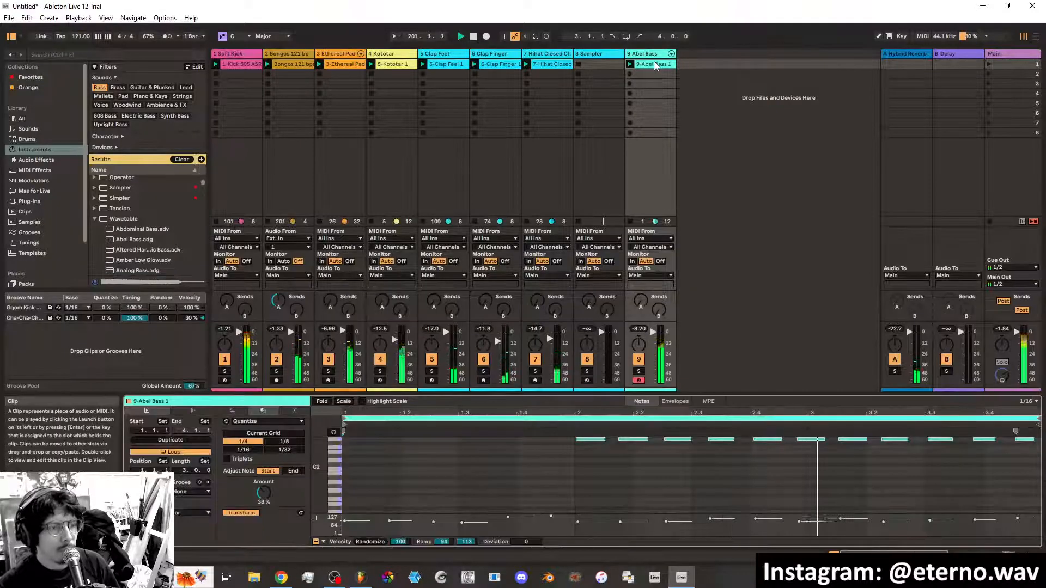
scroll(556, 470, "up", 5)
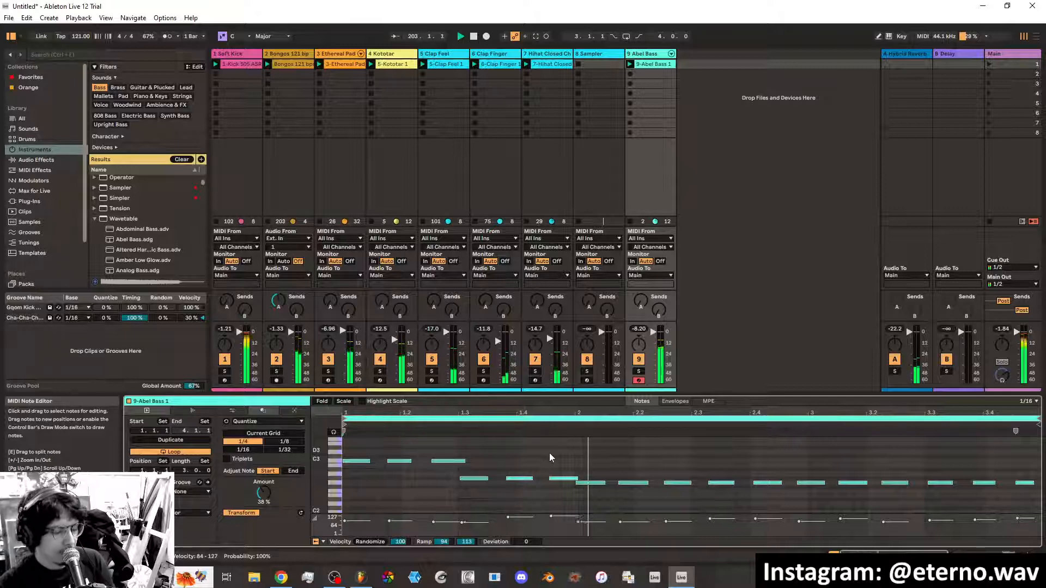
right_click(642, 67)
left_click(664, 94)
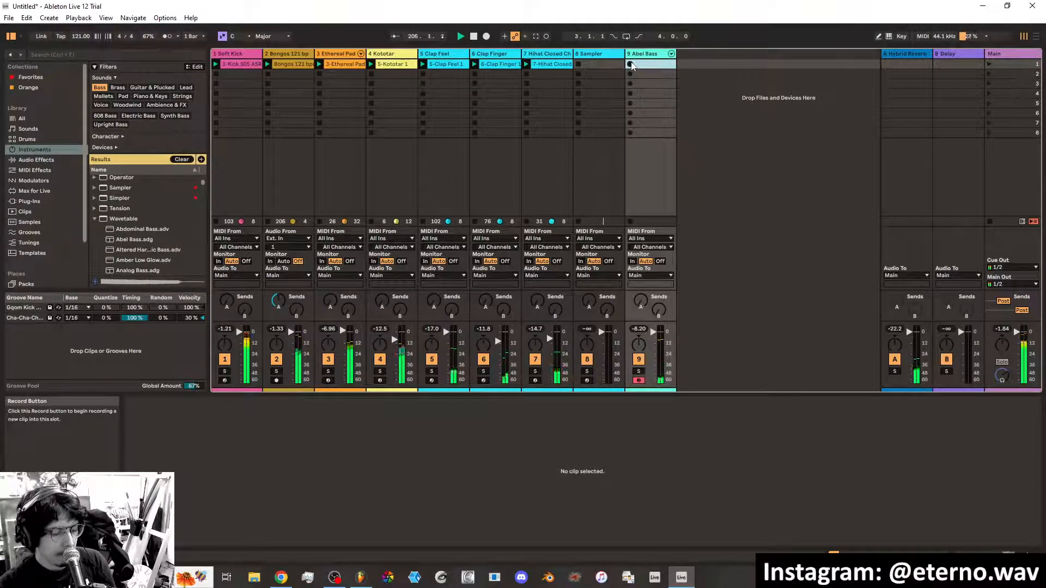
Record a new bass line into the Abel Bass track's first clip slot and set its loop length to 3 bars
left_click(487, 36)
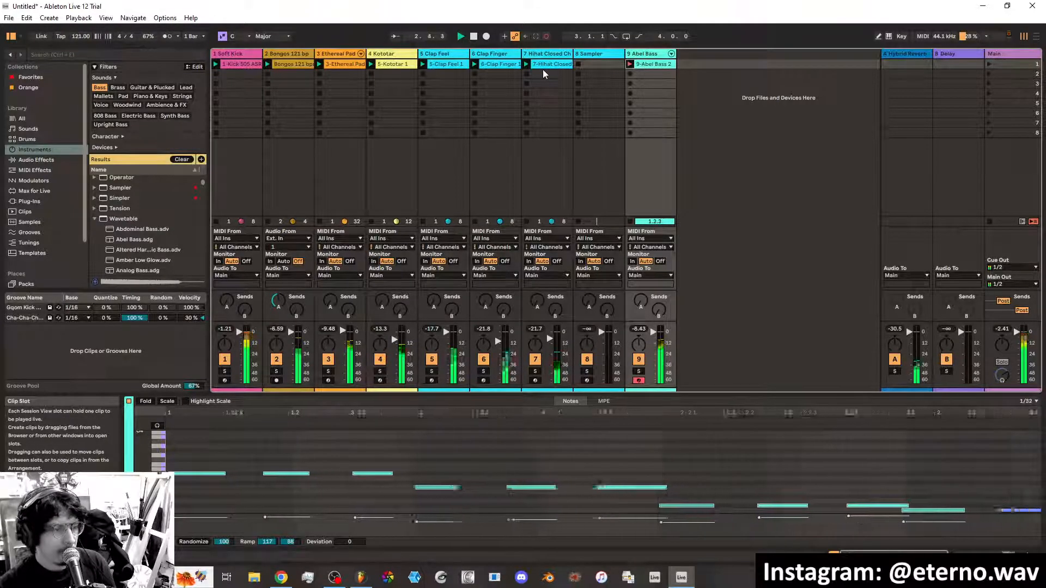
left_click(630, 65)
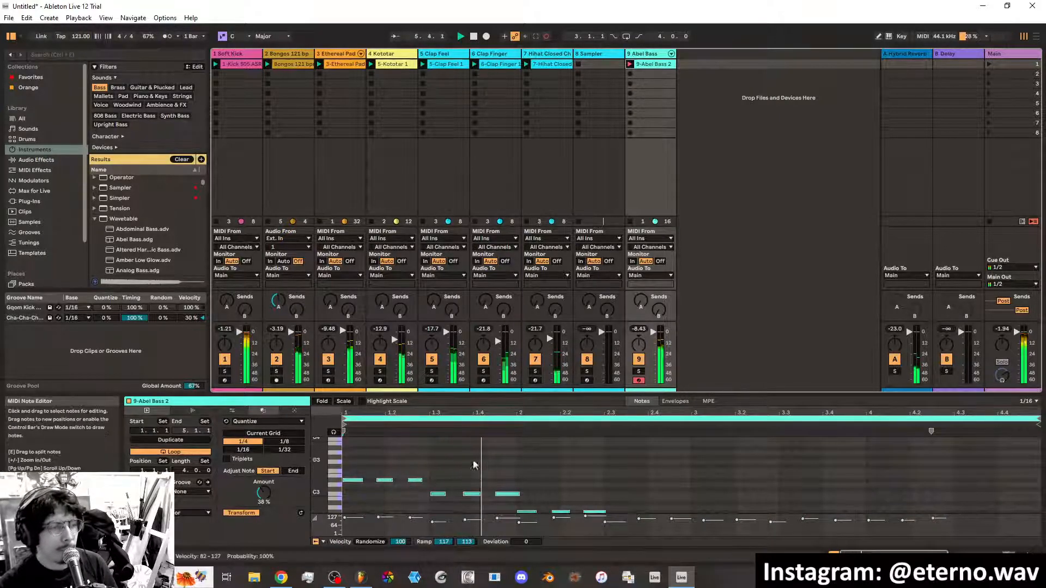
scroll(404, 455, "down", 1)
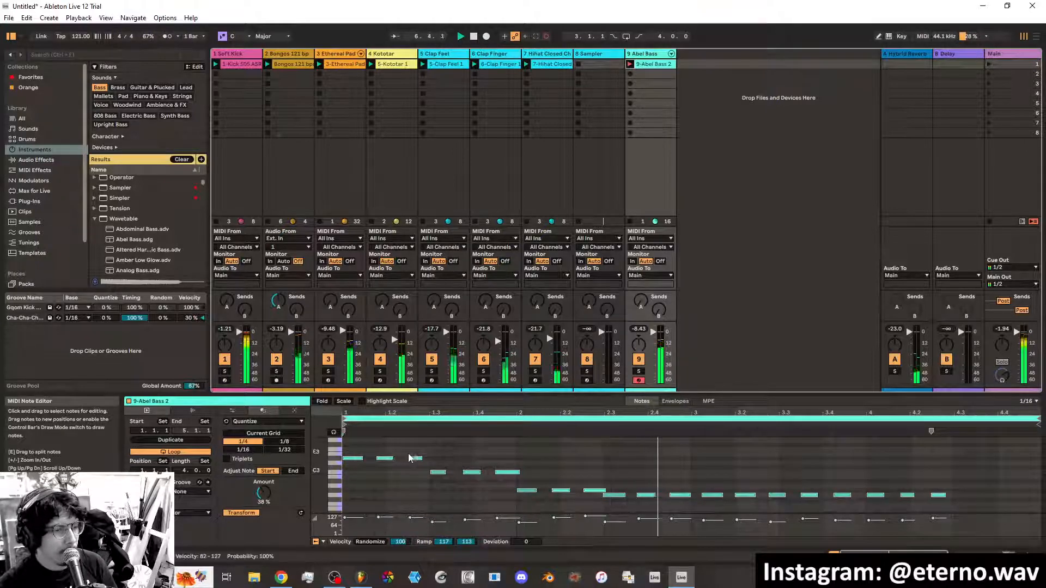
scroll(407, 454, "down", 1)
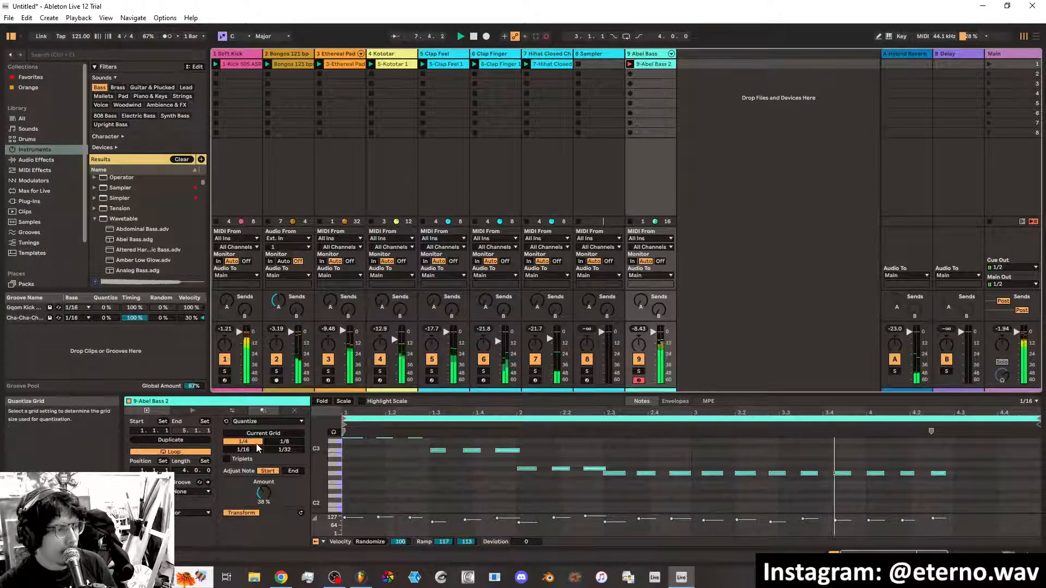
left_click_drag(185, 475, 185, 485)
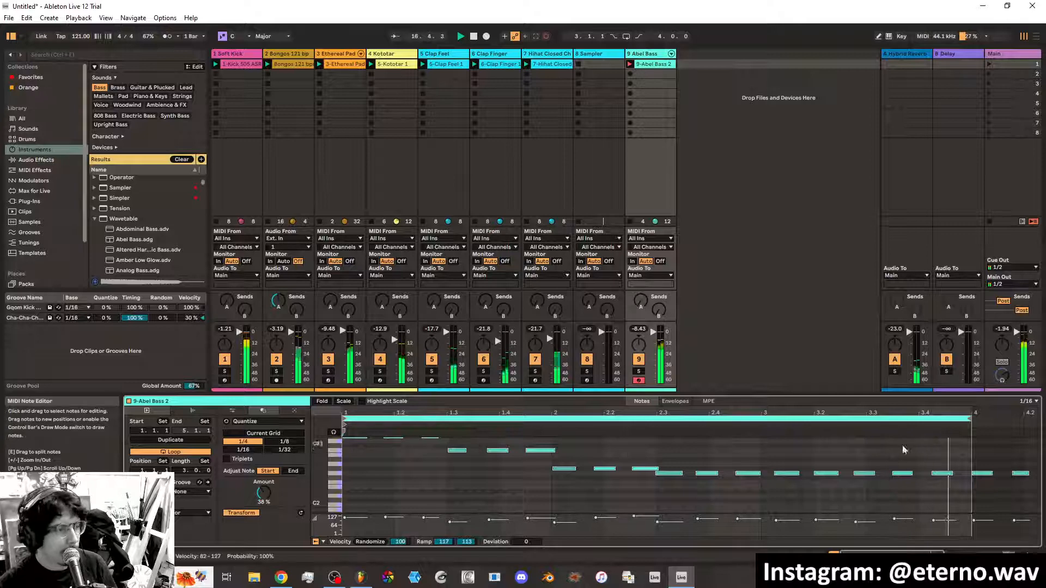
left_click(1024, 556)
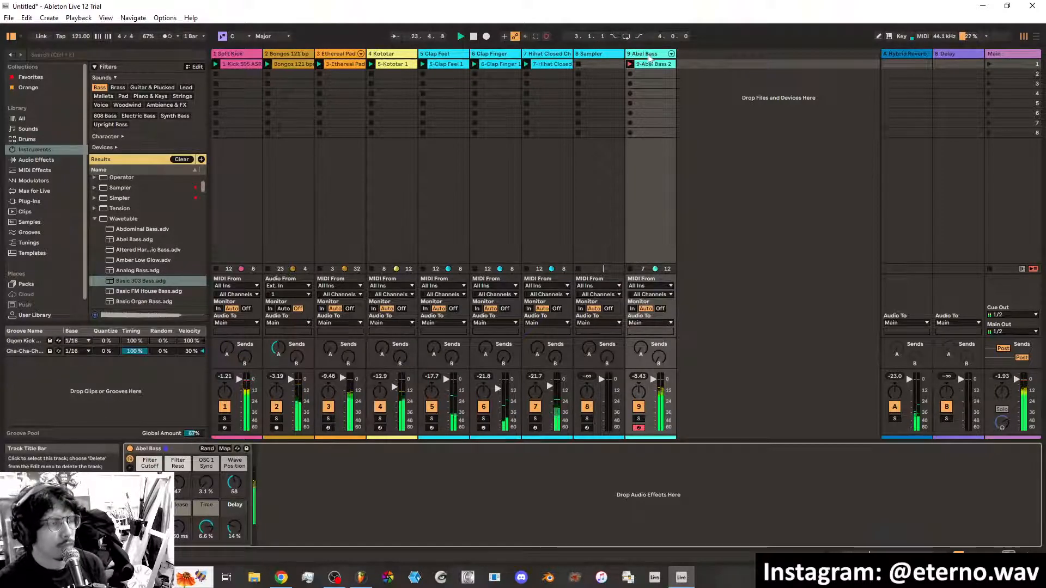
Raise the Kototar's filter frequency to 4.01 kHz and set its Echo's Dry/Wet to 70%
left_click(389, 65)
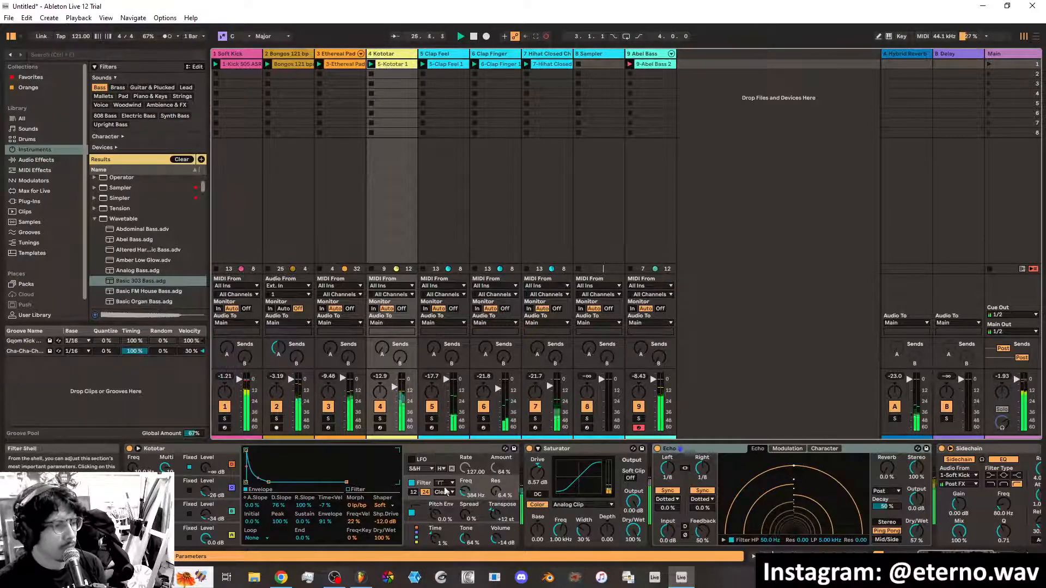
left_click_drag(465, 492, 465, 479)
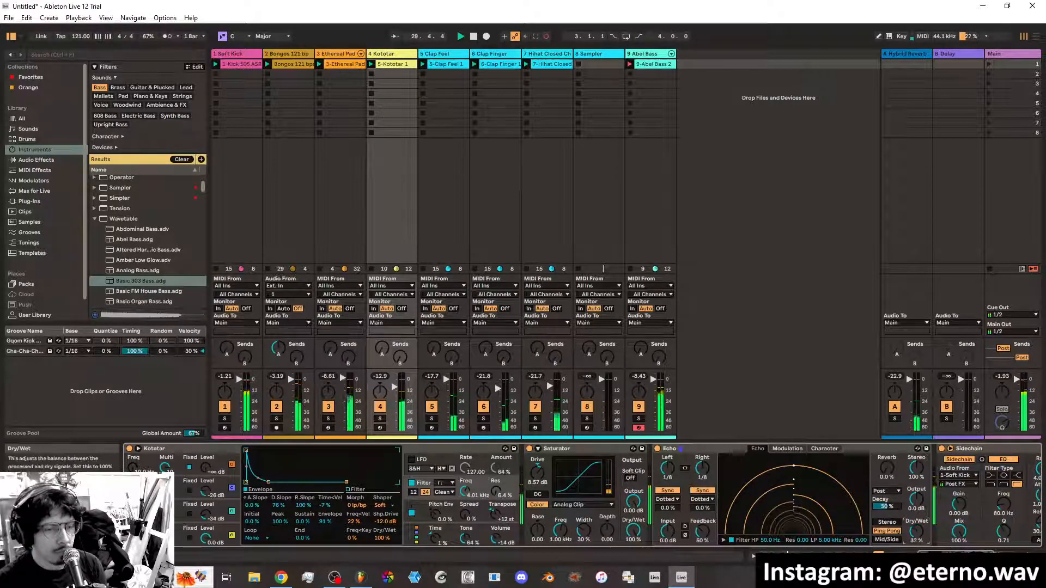
left_click_drag(917, 530, 917, 534)
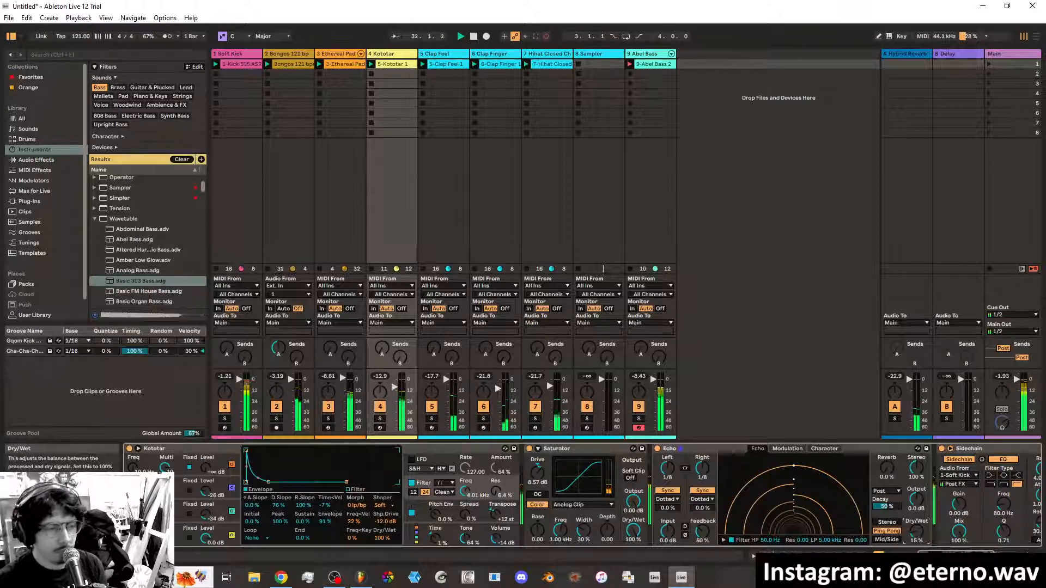
left_click_drag(917, 530, 917, 519)
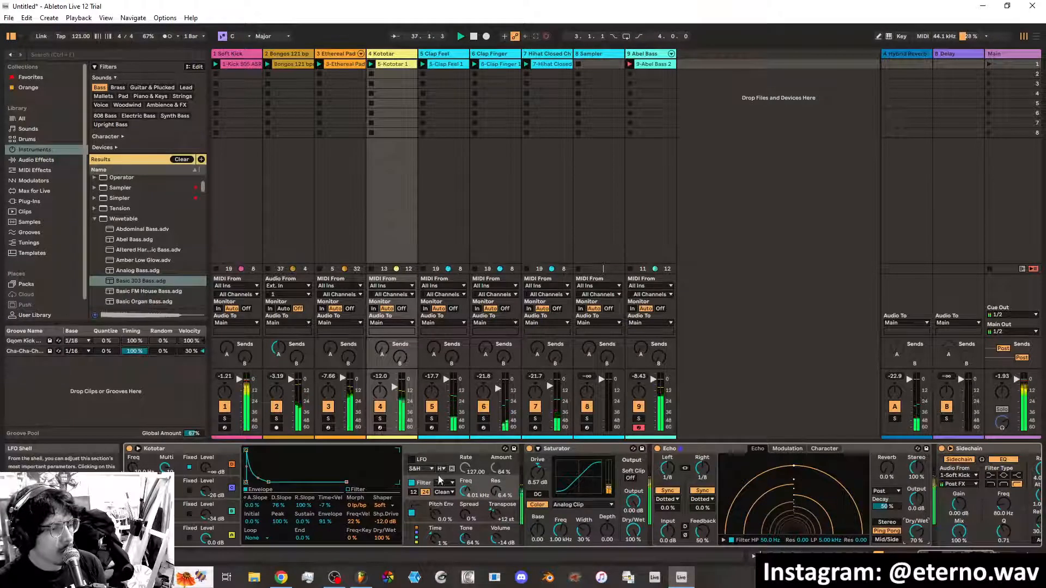
Raise the output level of the Kototar's oscillator B to -27 dB
left_click(147, 462)
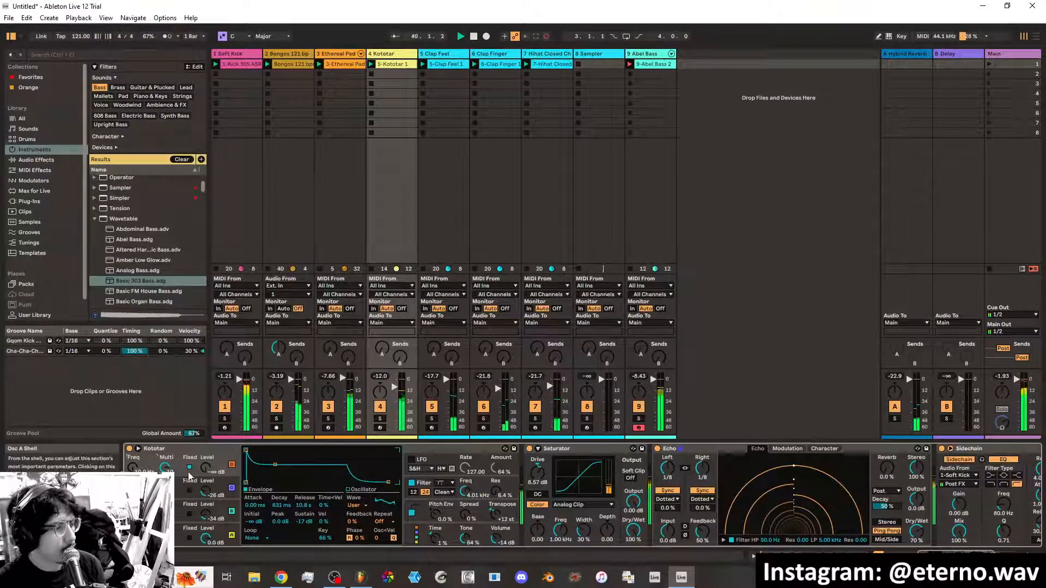
left_click(222, 507)
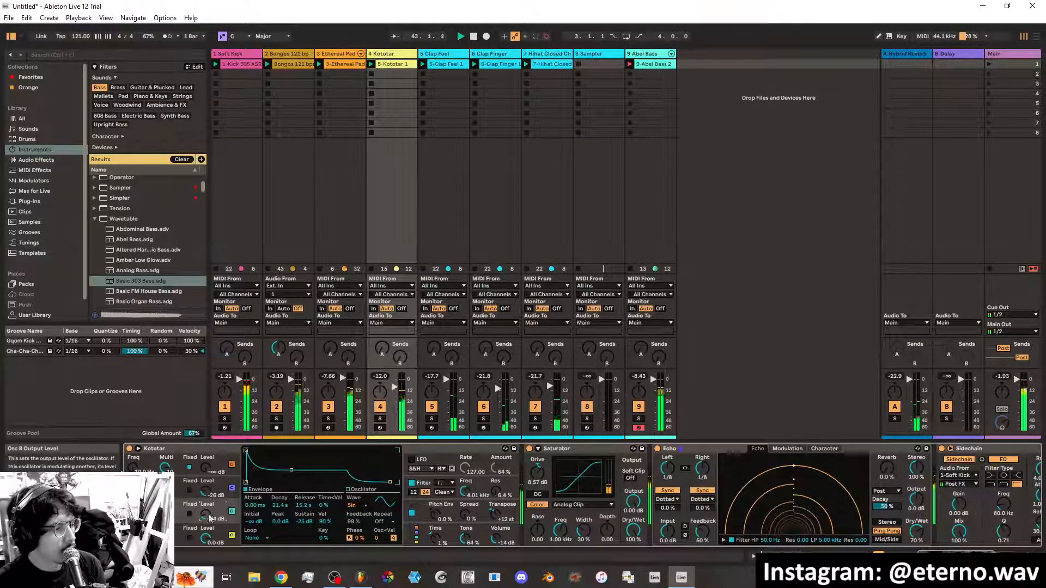
mouse_move(205, 514)
left_mouse_down()
mouse_move(205, 480)
mouse_move(206, 497)
left_mouse_up()
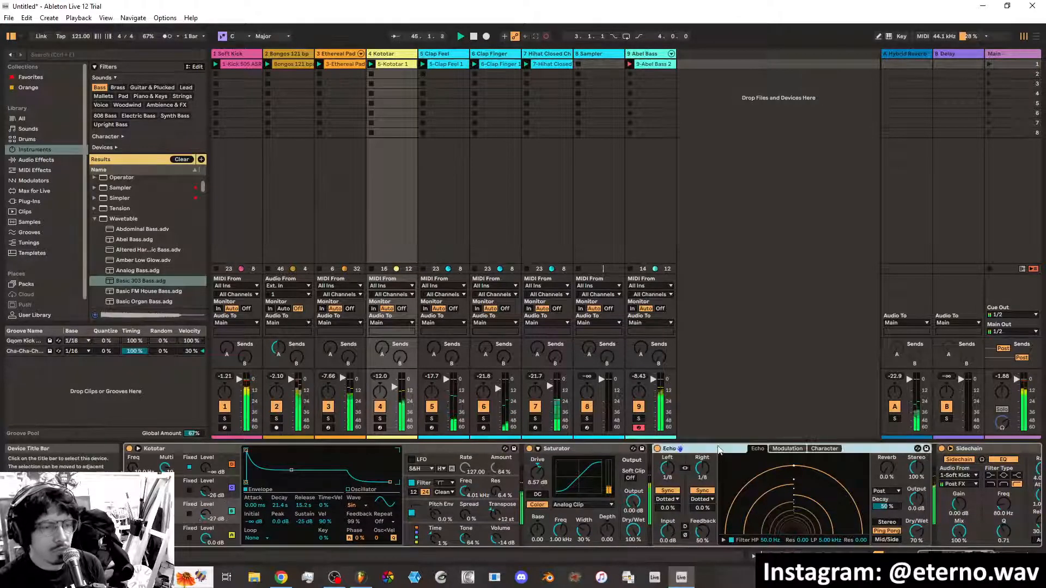
Collapse the Kototar track's Echo and Saturator and insert an LFO from the Favorites right after the instrument
double_click(697, 449)
double_click(586, 449)
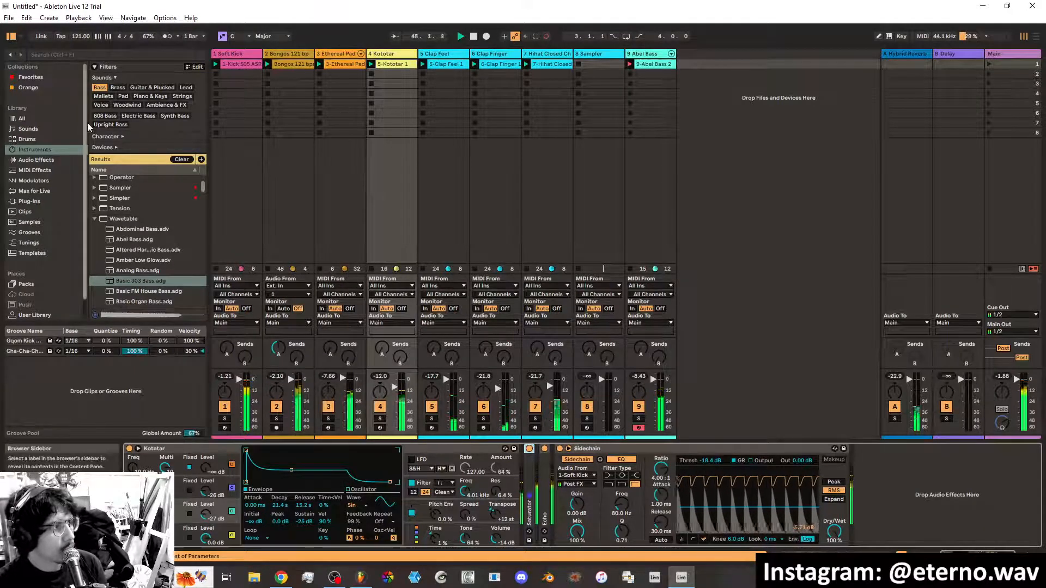
left_click(32, 78)
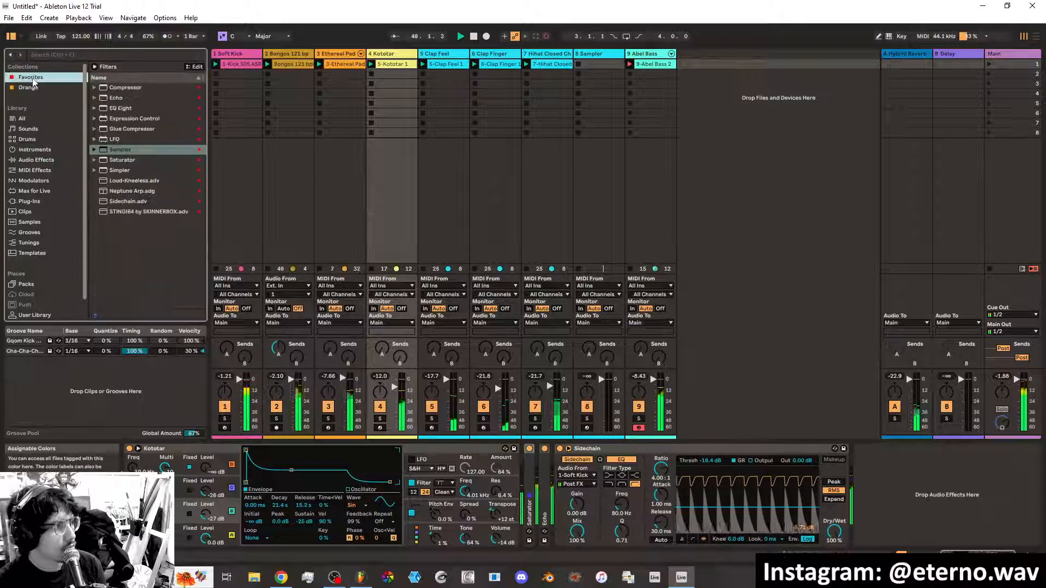
left_click(114, 139)
left_click_drag(455, 454, 521, 467)
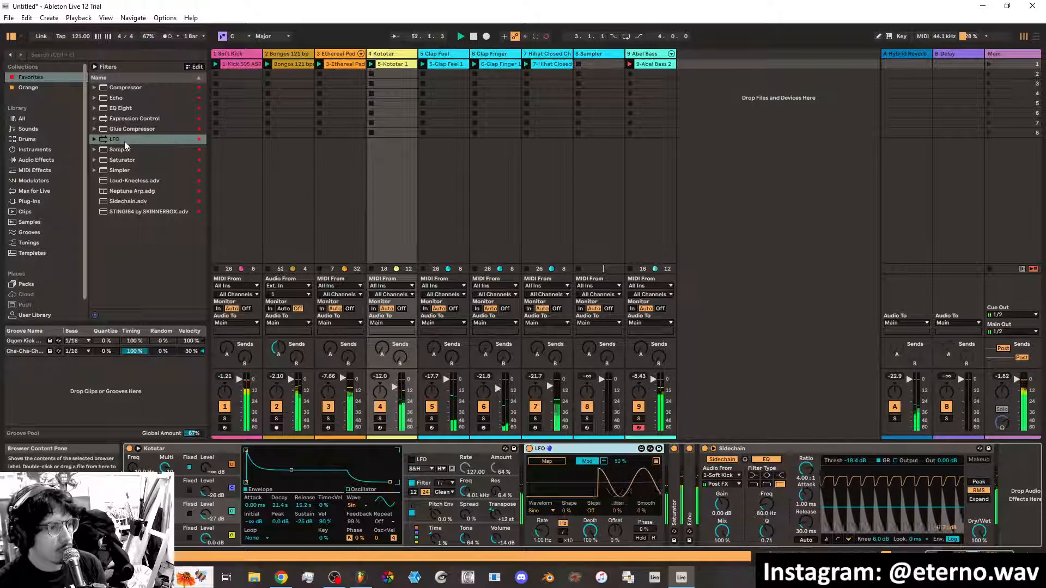
Duplicate the LFO twice so three of them sit in a row before the Saturator
right_click(569, 449)
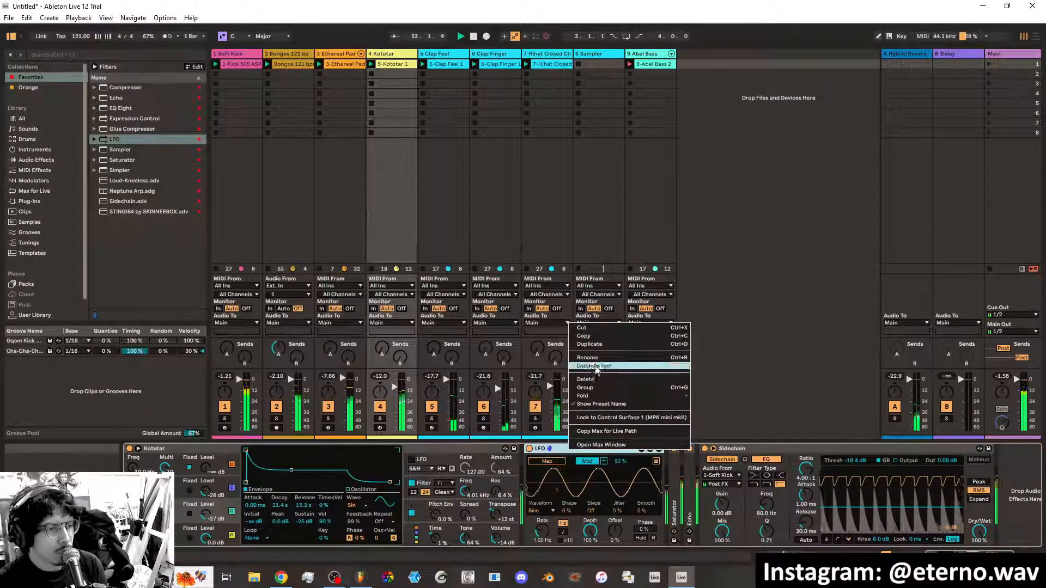
left_click(591, 344)
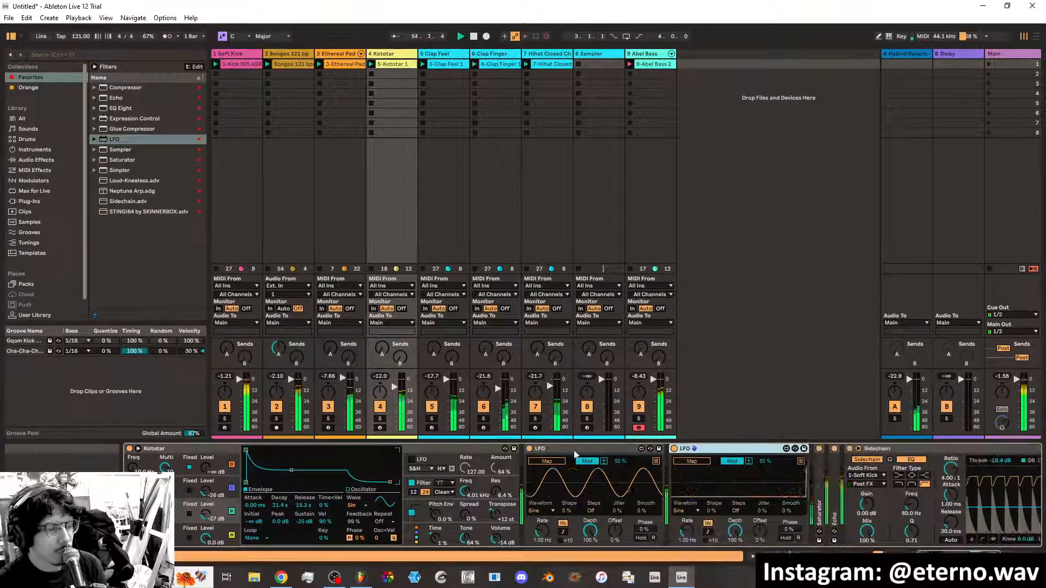
right_click(576, 449)
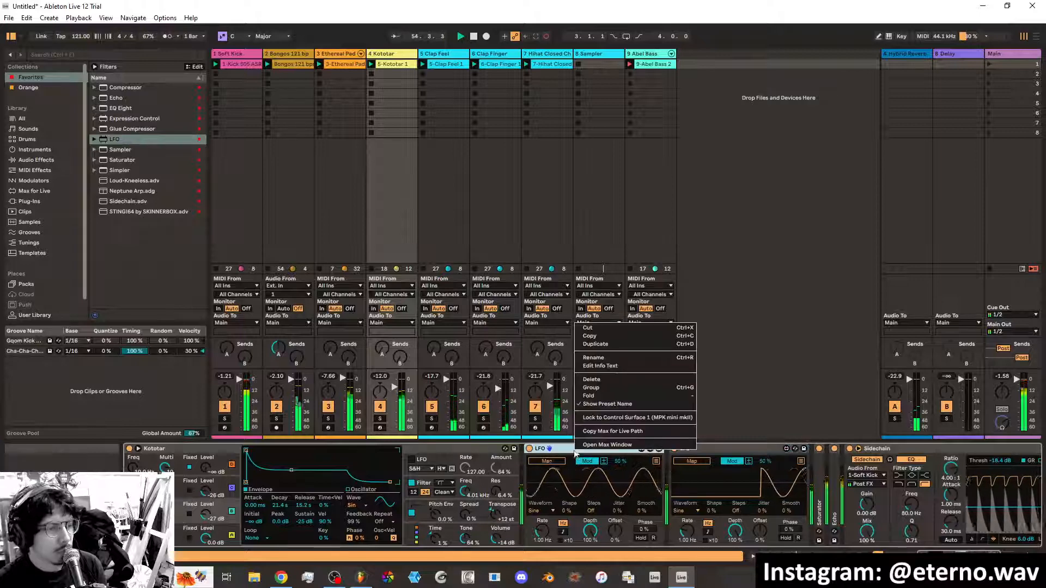
left_click(591, 345)
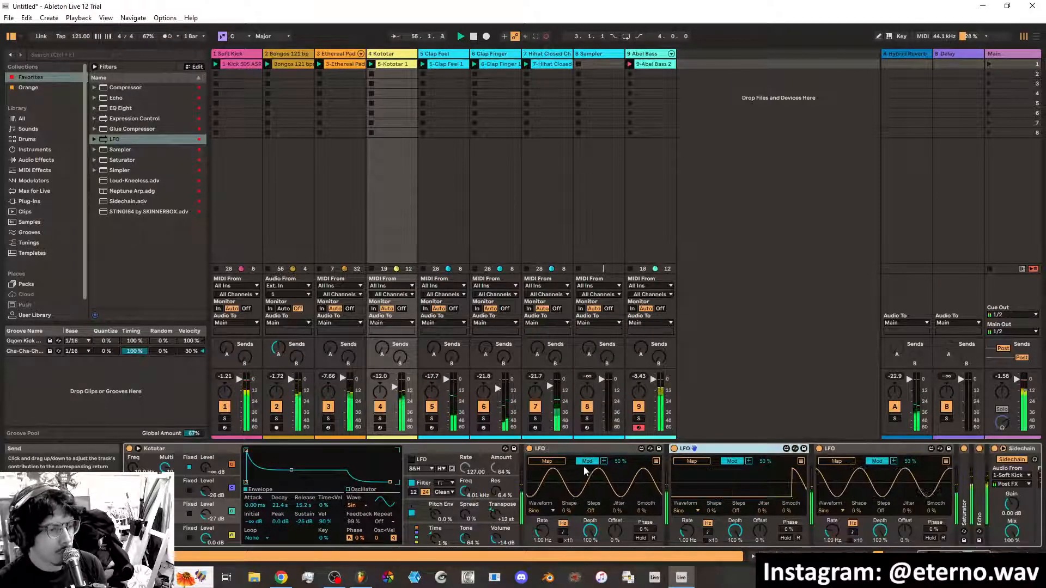
Map the first LFO to the Kototar's Osc-B Level in Remote mode with a 75% maximum and a Random waveform
left_click(547, 461)
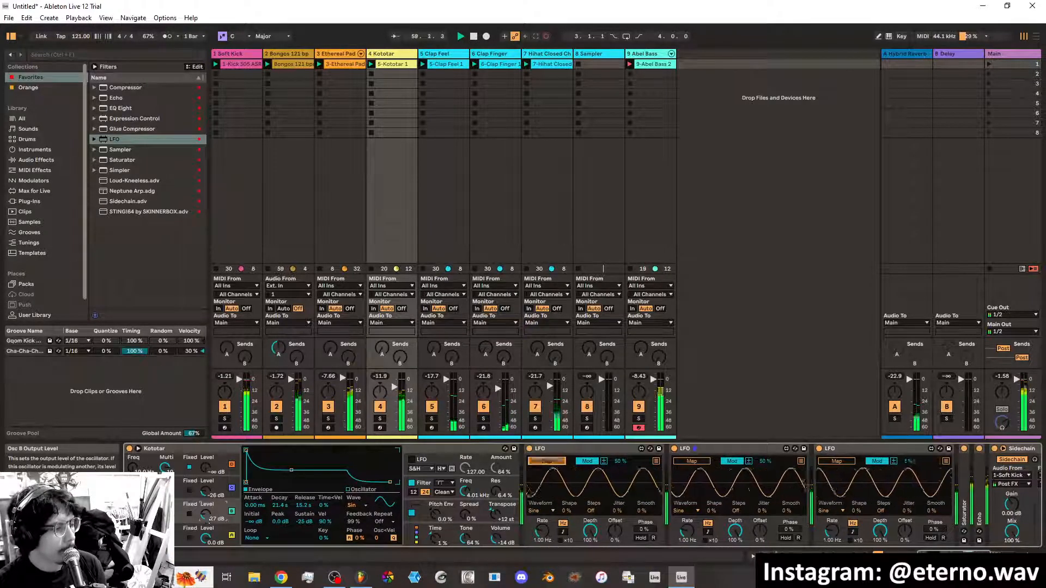
left_click(206, 516)
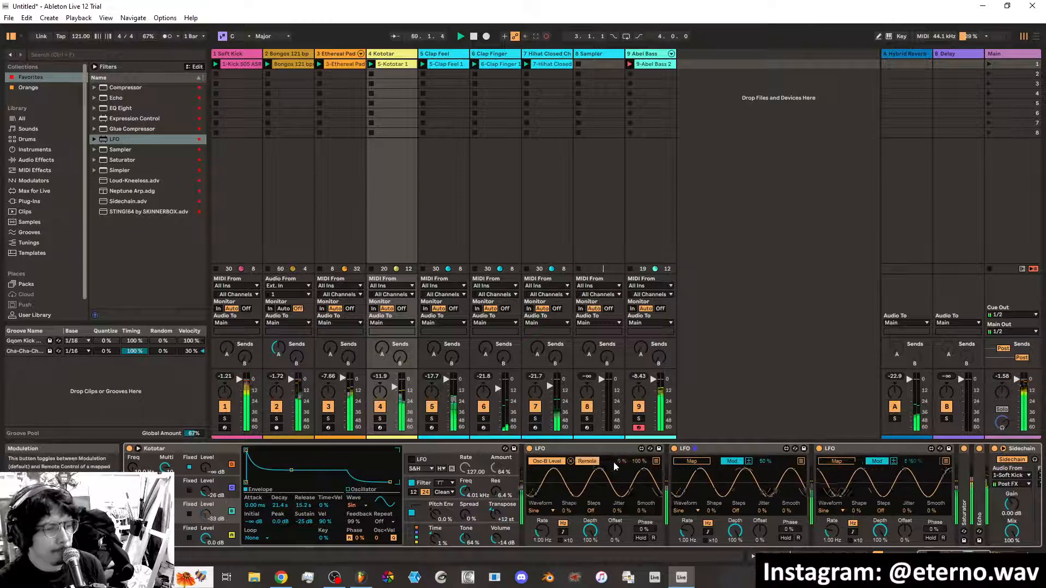
left_click(587, 461)
left_click_drag(642, 461, 641, 473)
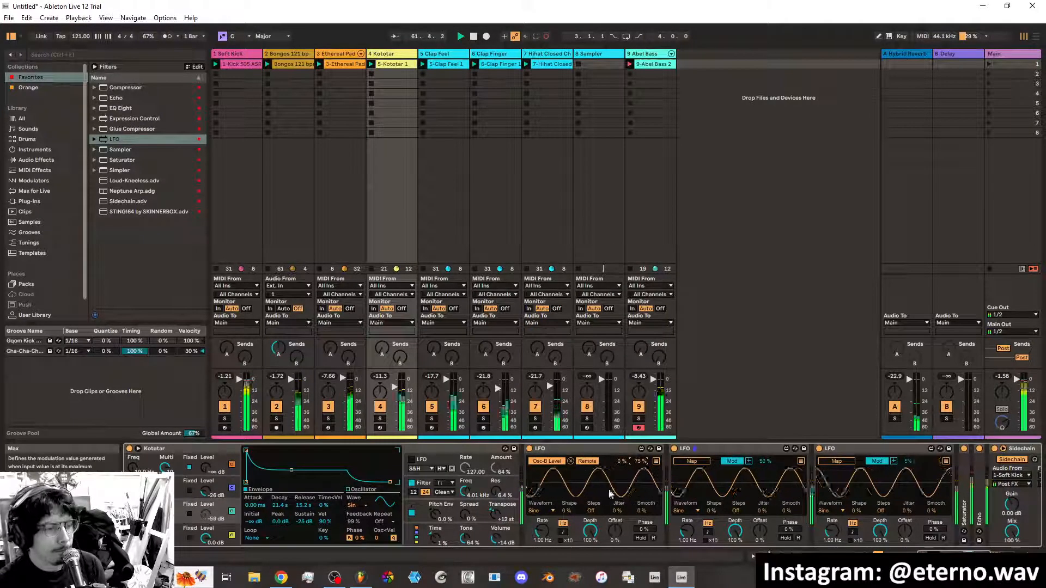
left_click(542, 510)
left_click(542, 480)
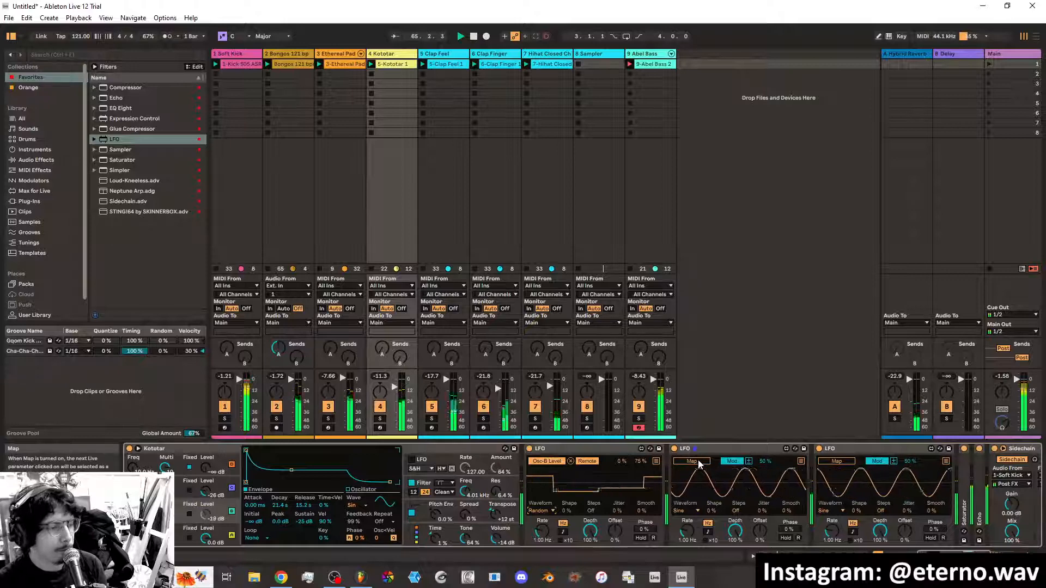
Lower the Kototar's filter frequency to 825 Hz and map the second LFO to it in Remote mode with a Random waveform
left_click_drag(464, 491, 465, 518)
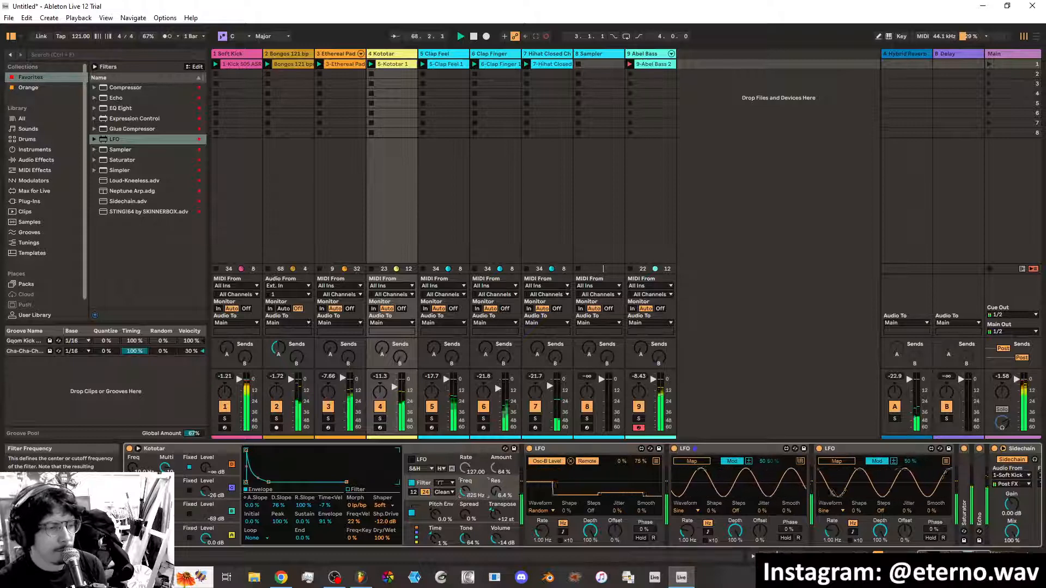
left_click(692, 462)
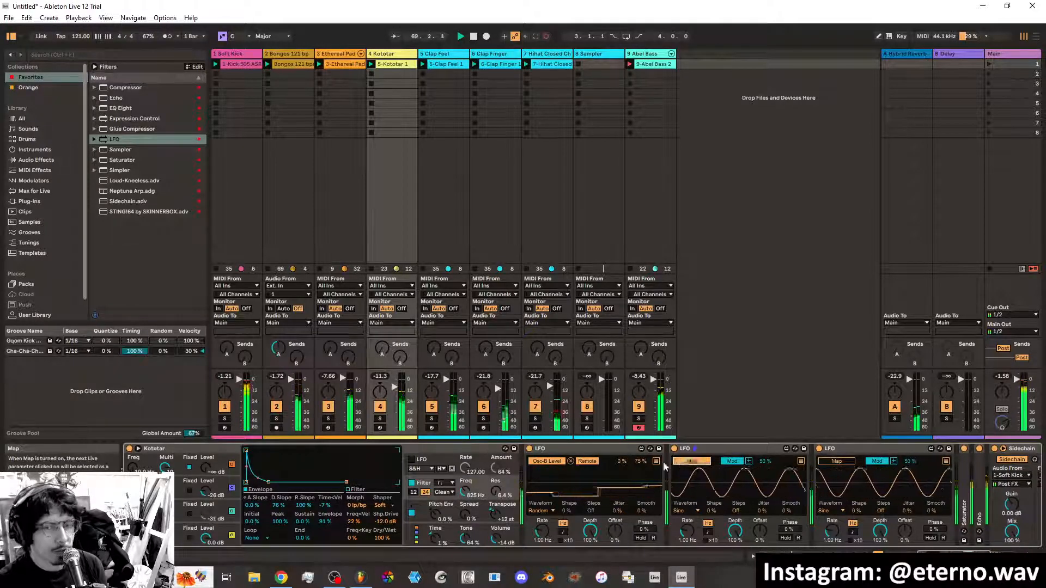
left_click(470, 494)
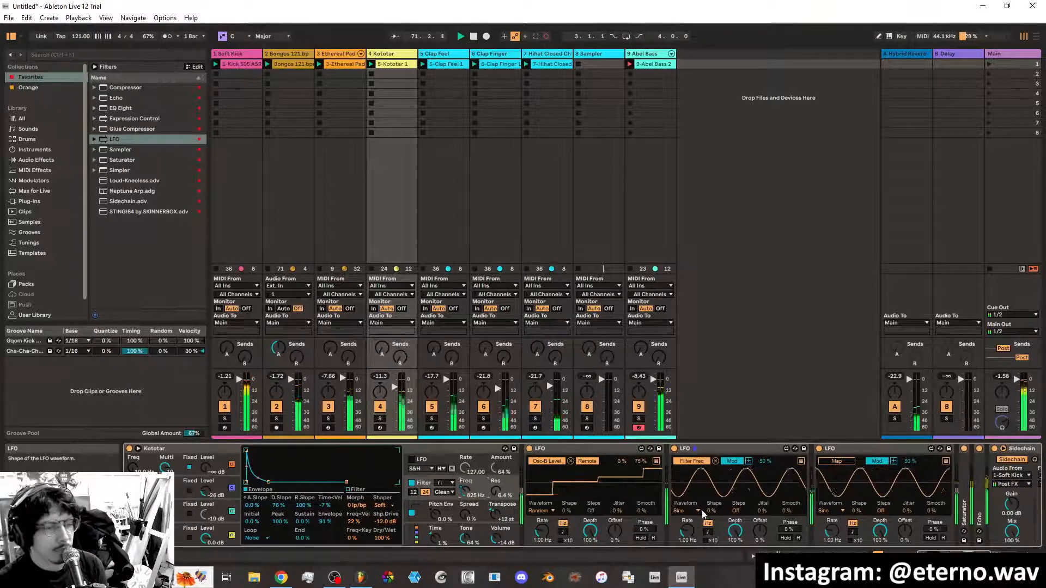
left_click(732, 461)
left_click(688, 511)
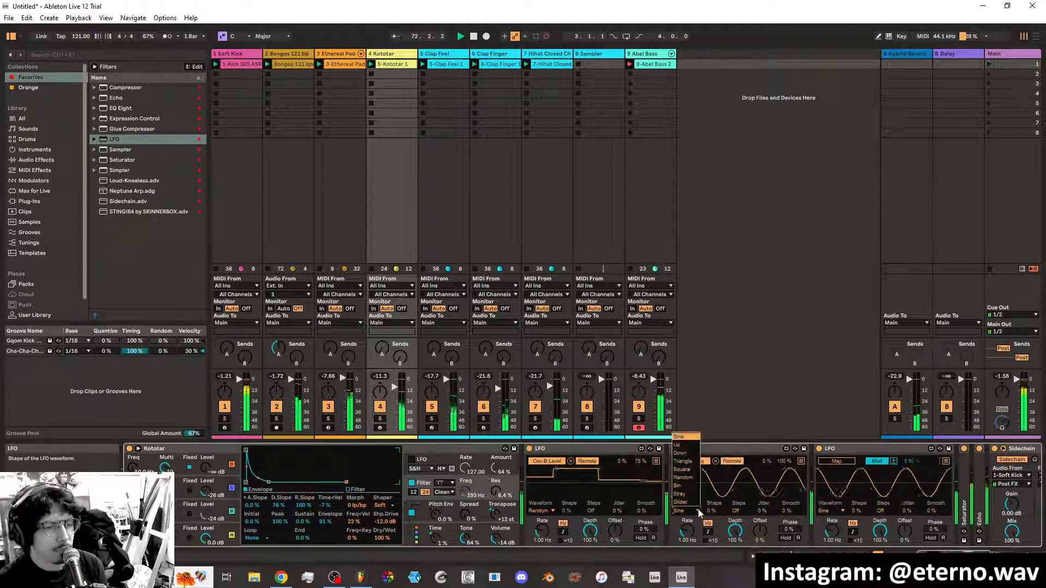
left_click(683, 478)
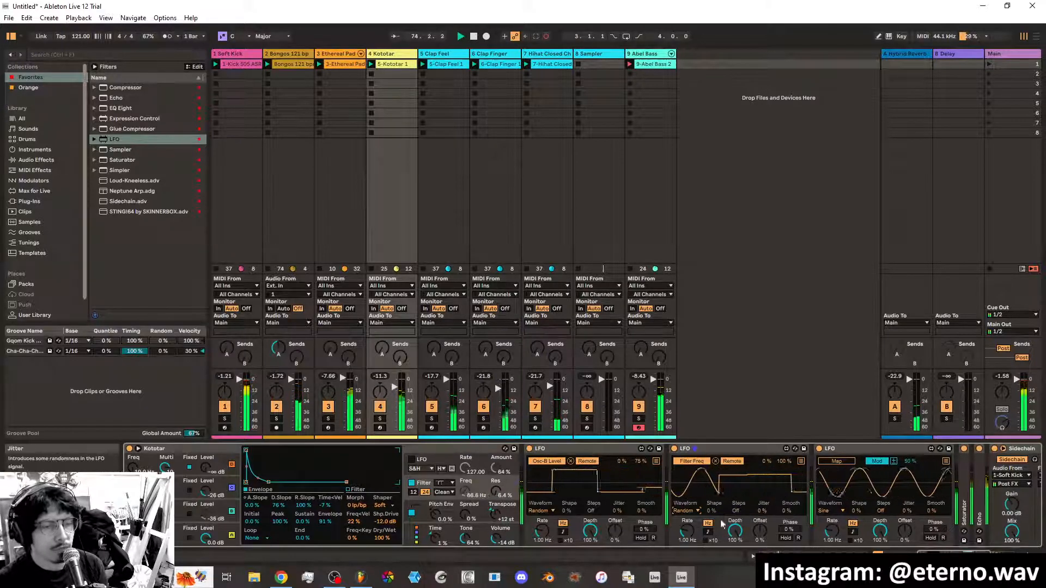
Set the filter frequency LFO's rate to 1.48 Hz and its jitter to 17%
left_click_drag(688, 531, 688, 507)
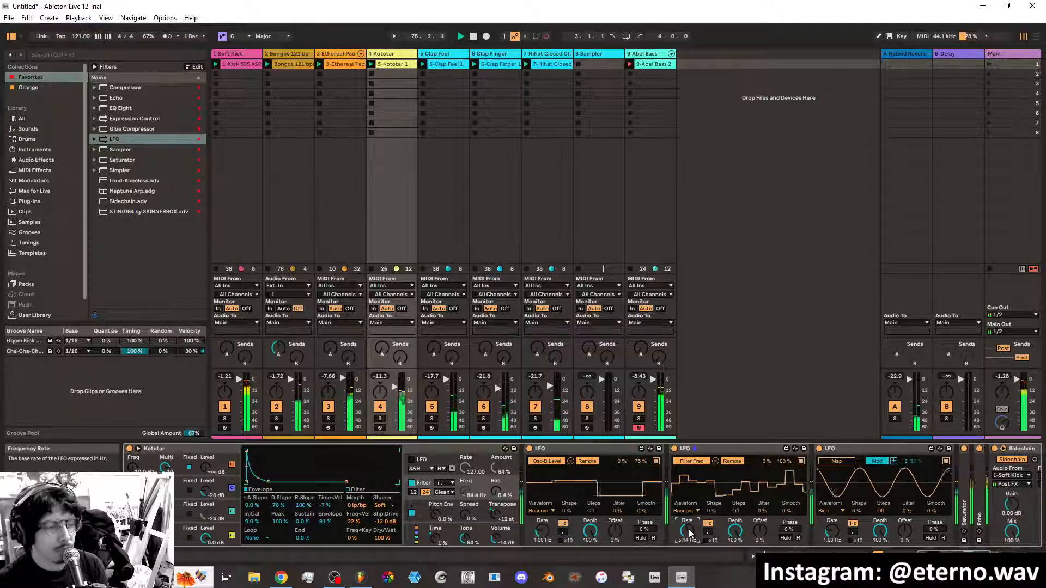
left_click_drag(688, 531, 688, 547)
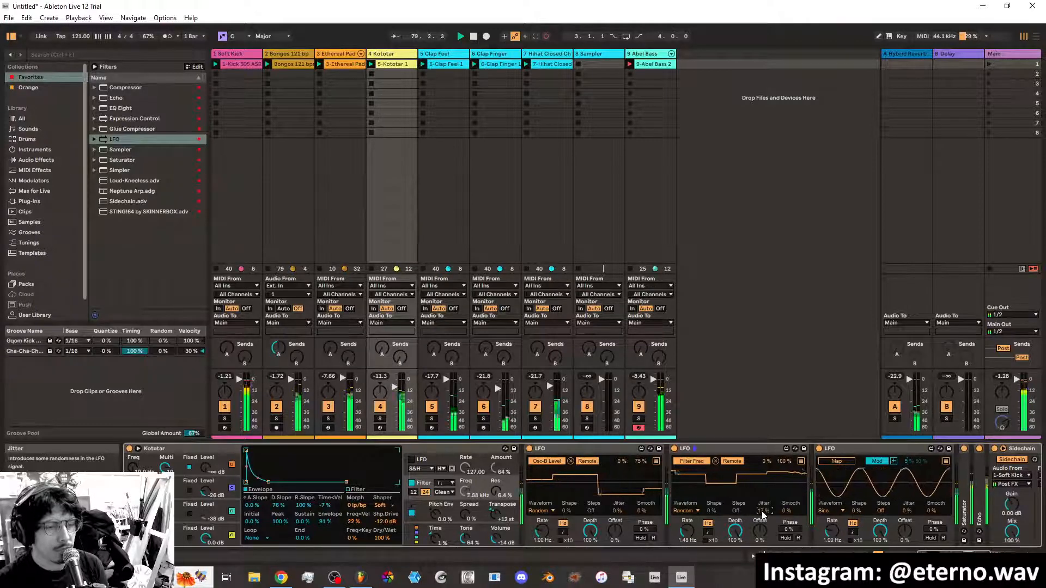
left_click_drag(765, 511, 765, 502)
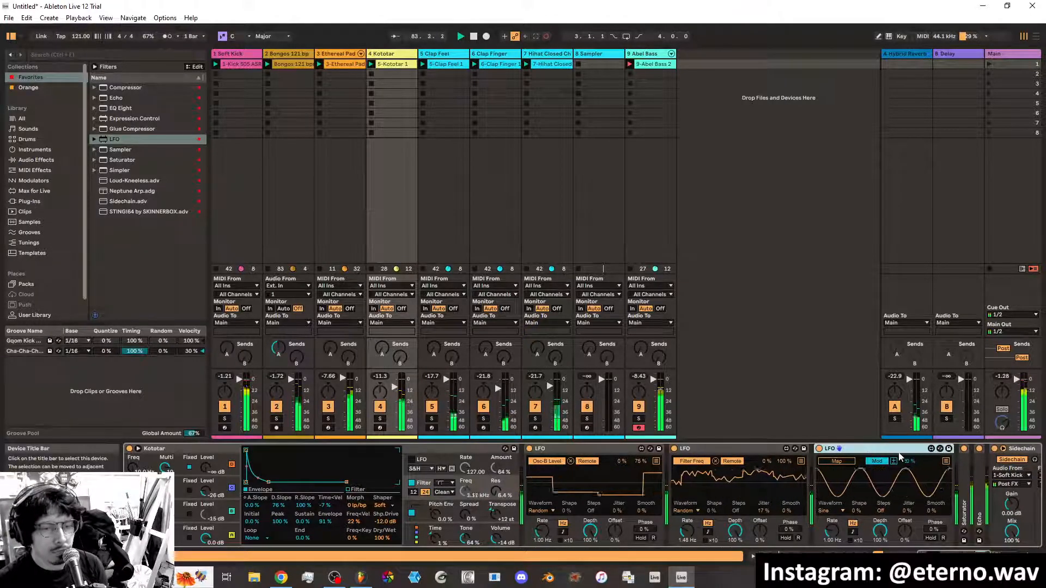
Delete the unmapped third LFO and collapse the two mapped ones
double_click(868, 455)
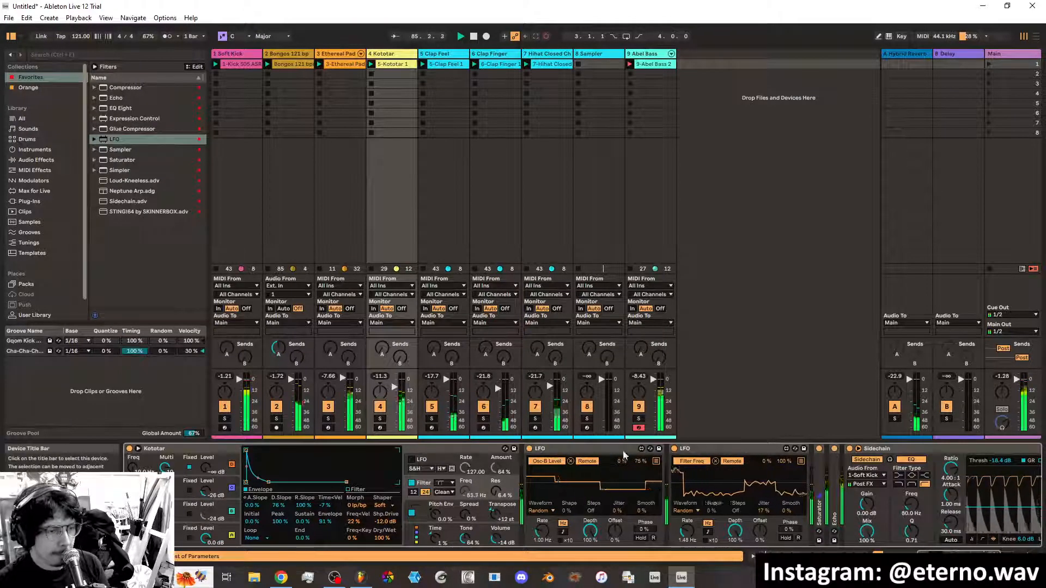
double_click(745, 453)
double_click(589, 448)
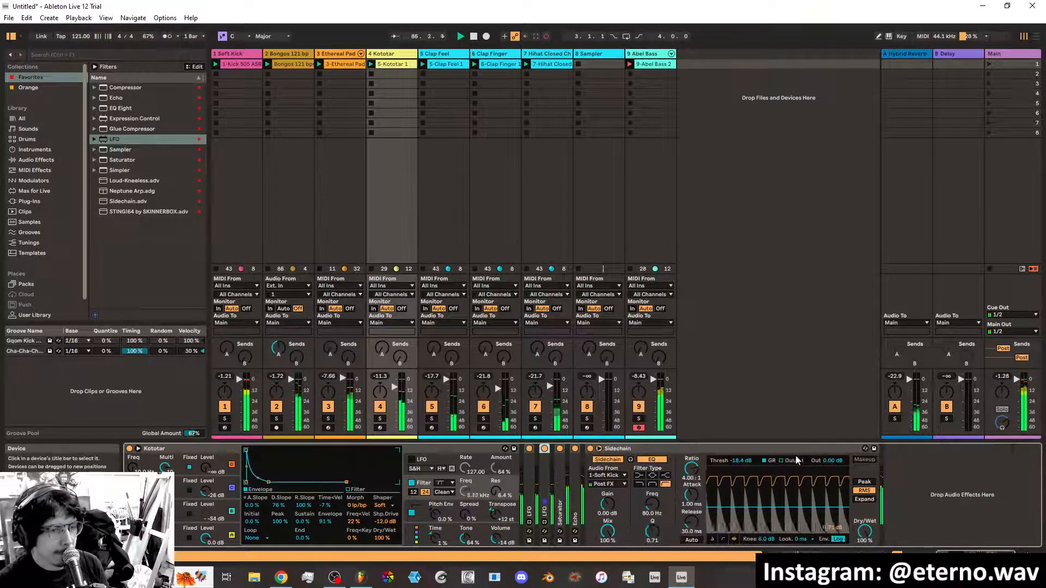
Expand the Kototar track's Echo and lower its Dry/Wet to 41%
double_click(577, 475)
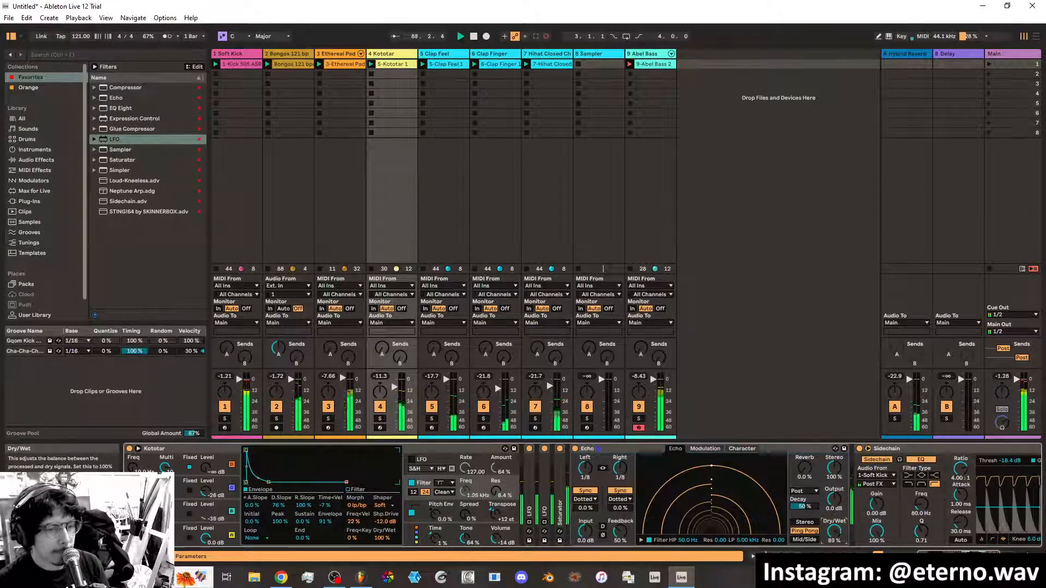
left_click_drag(834, 531, 835, 547)
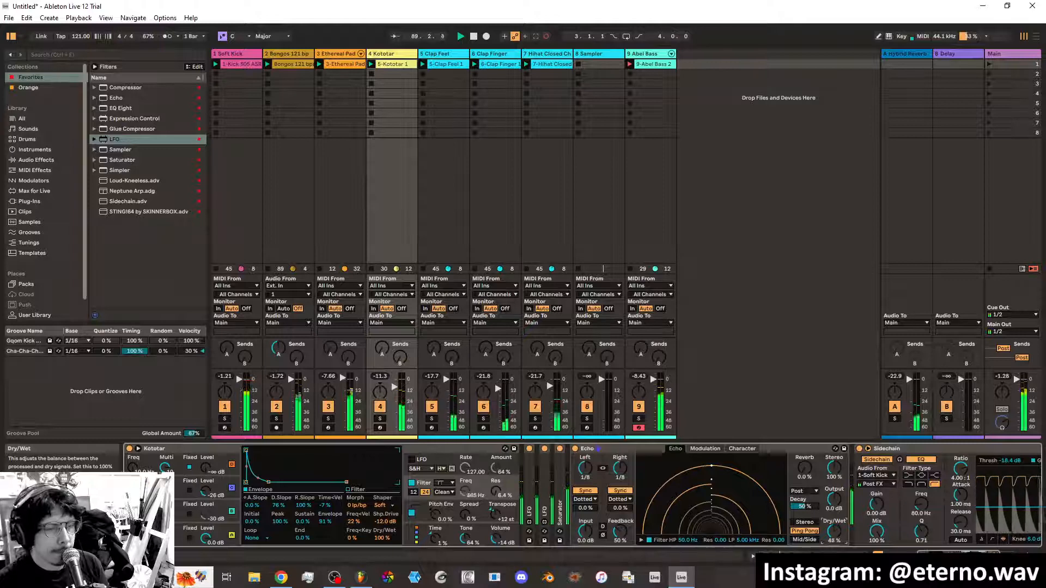
left_click_drag(811, 509, 805, 478)
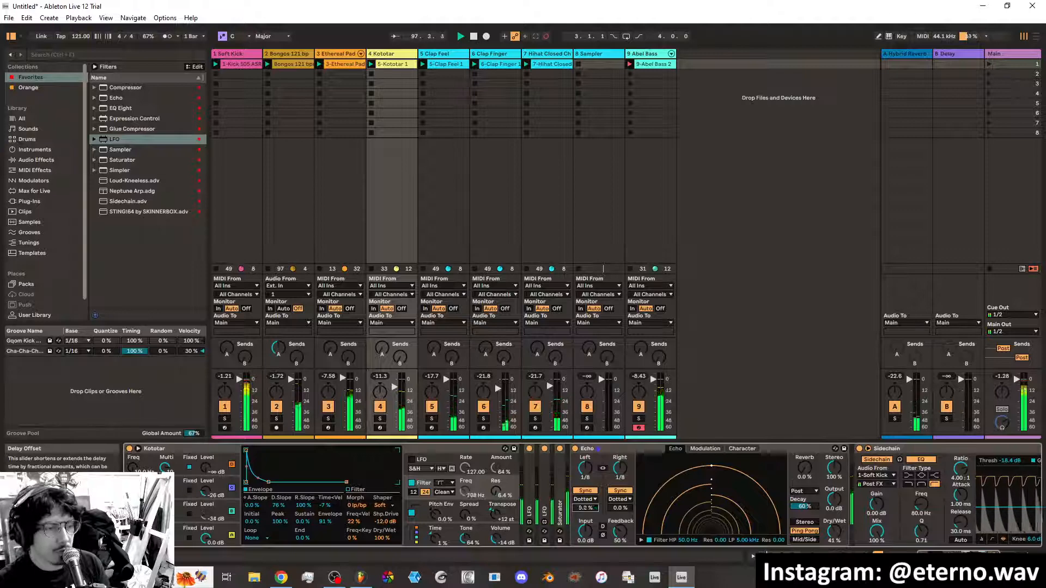
Set the Echo's delay offsets to 9.3% for the left channel and -13% for the right, and raise its feedback
left_click_drag(586, 508, 586, 506)
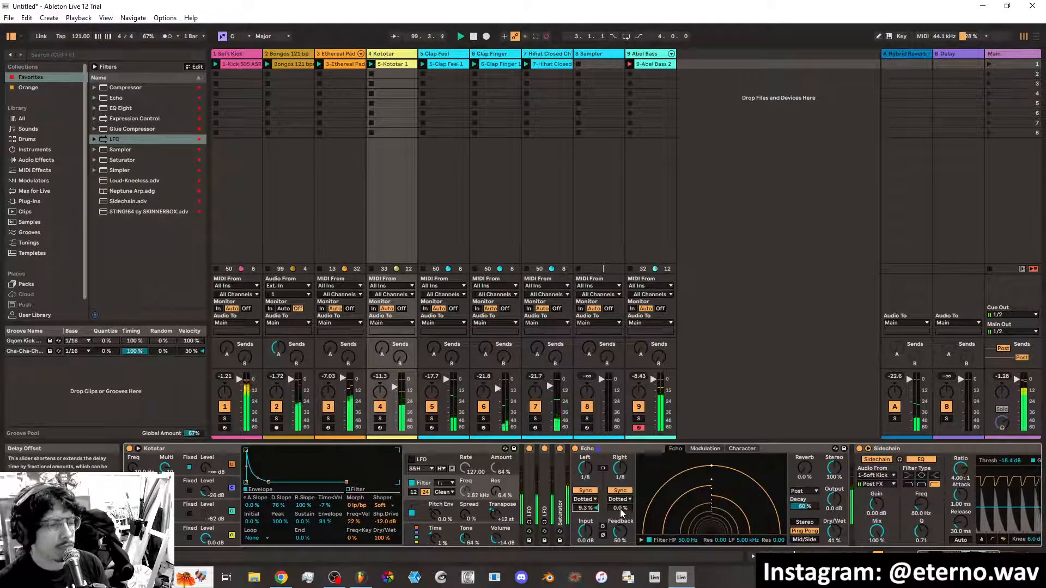
left_click_drag(620, 509, 621, 512)
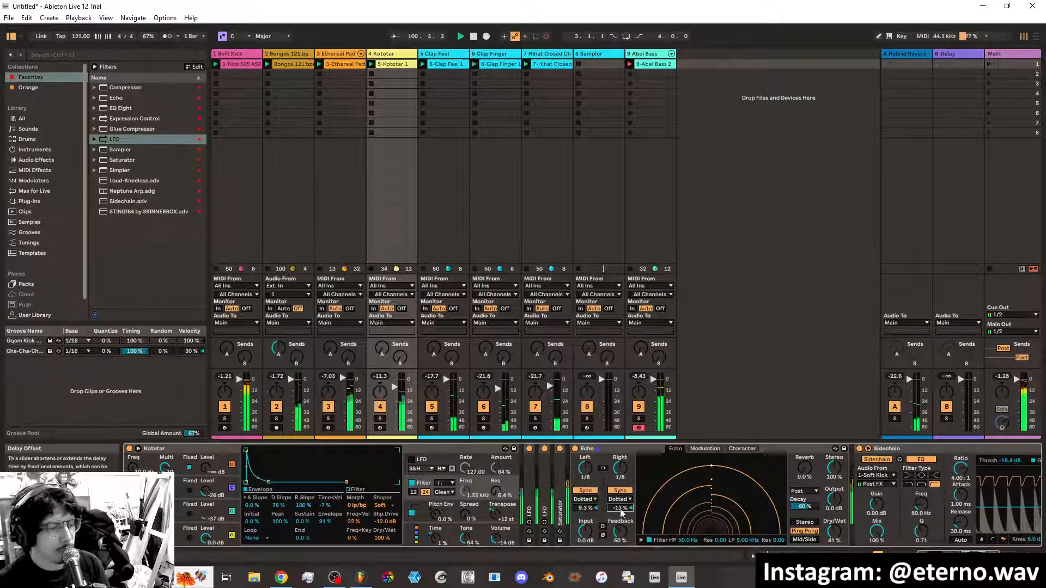
left_click_drag(623, 531, 623, 517)
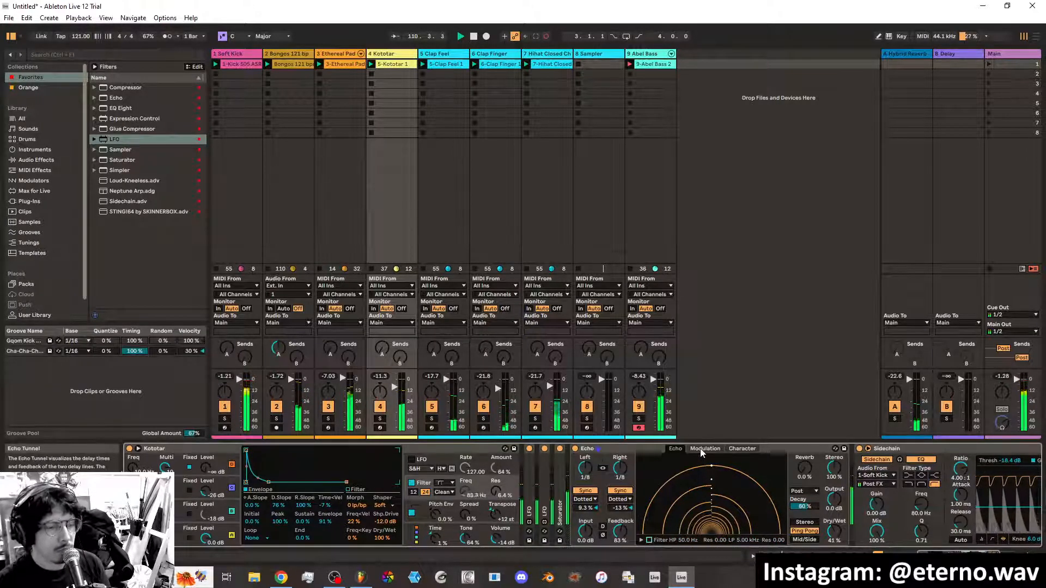
Check the Echo's character and modulation settings, and set its delay offsets to 3.1% left and -3.6% right
left_click(744, 450)
left_click(716, 449)
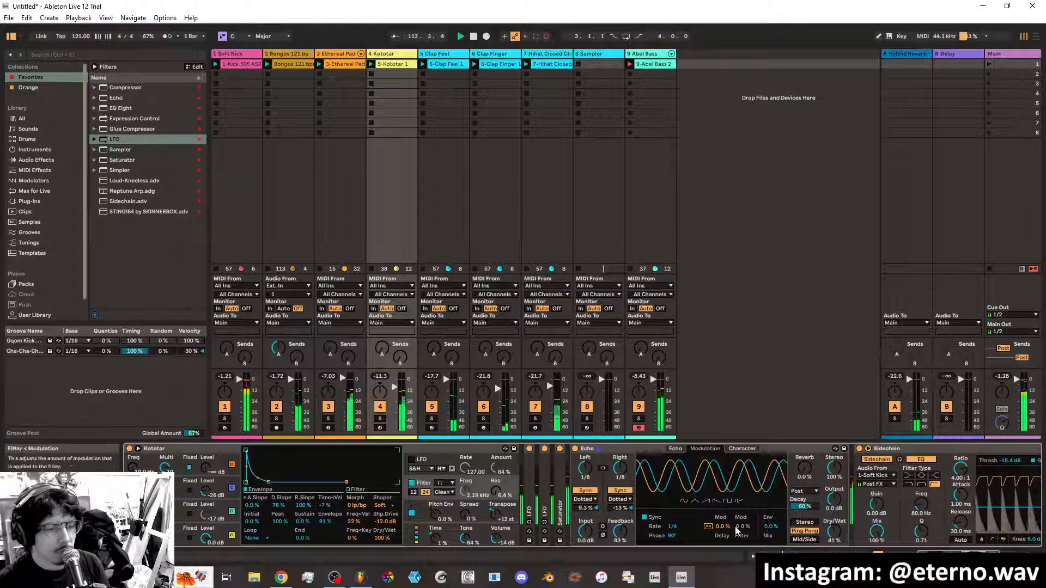
left_click(674, 449)
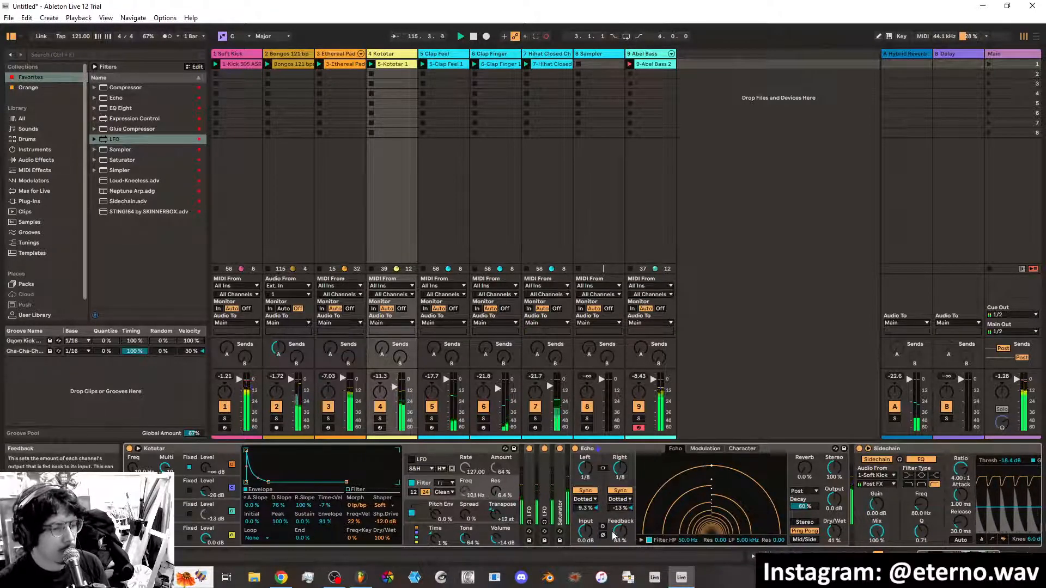
left_click_drag(619, 513, 585, 518)
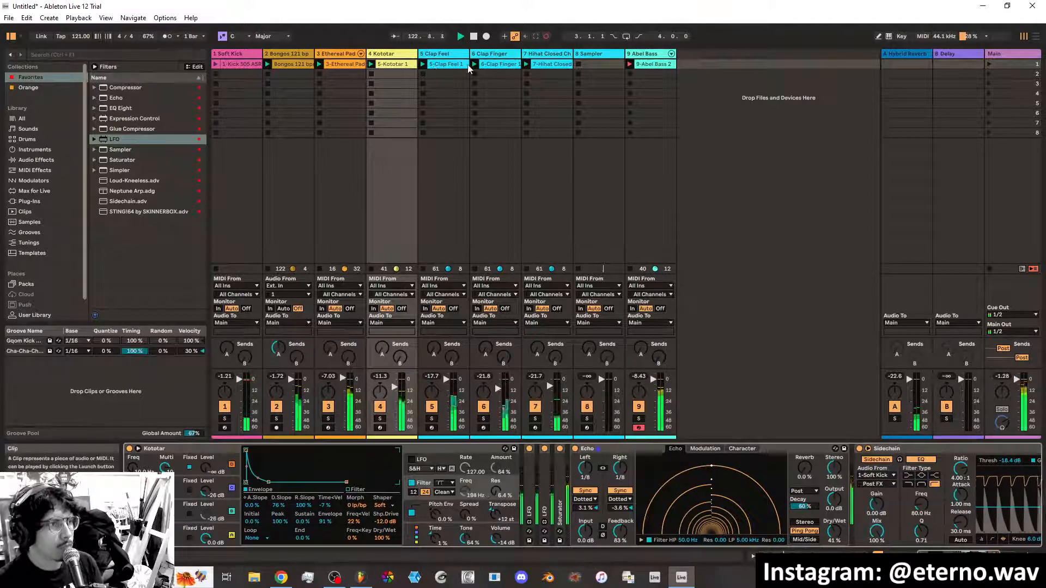
Open the Abel Bass clip and quantize its note starts to a 1/16 grid with a 90% amount
left_click(654, 65)
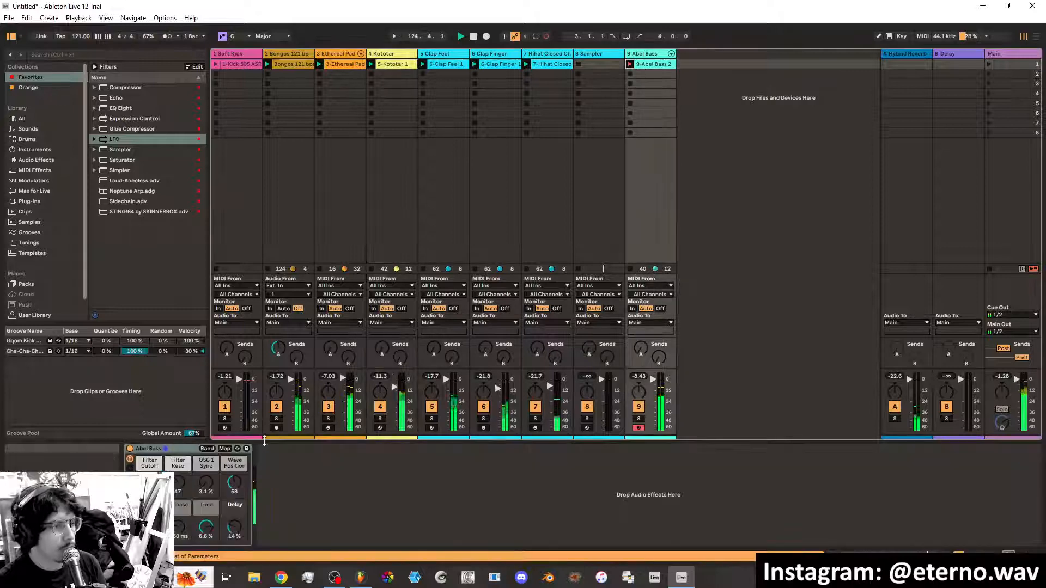
double_click(652, 64)
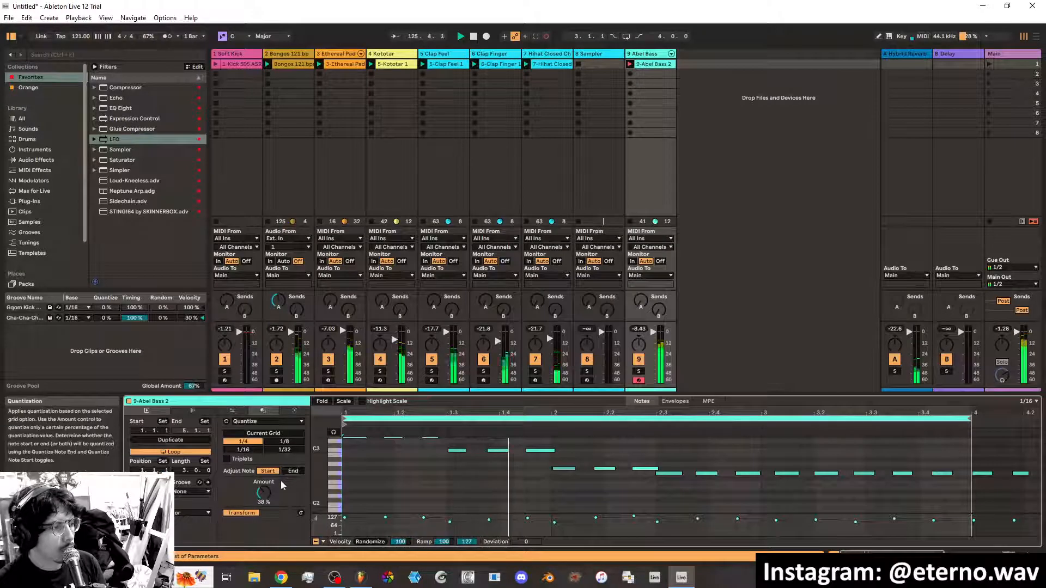
mouse_move(264, 492)
left_mouse_down()
mouse_move(264, 481)
mouse_move(264, 491)
left_mouse_up()
left_click(257, 450)
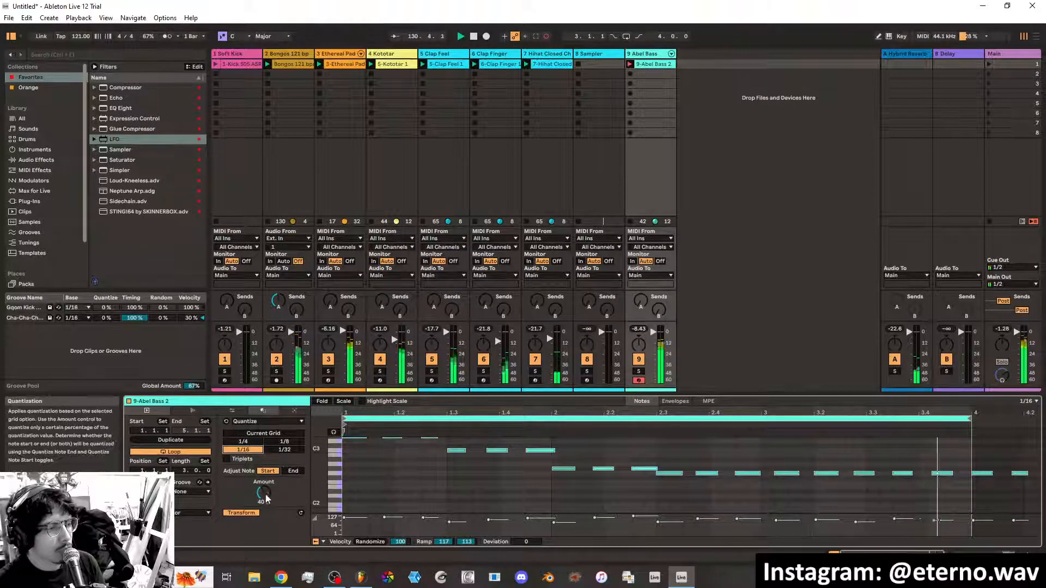
left_click_drag(264, 493, 264, 482)
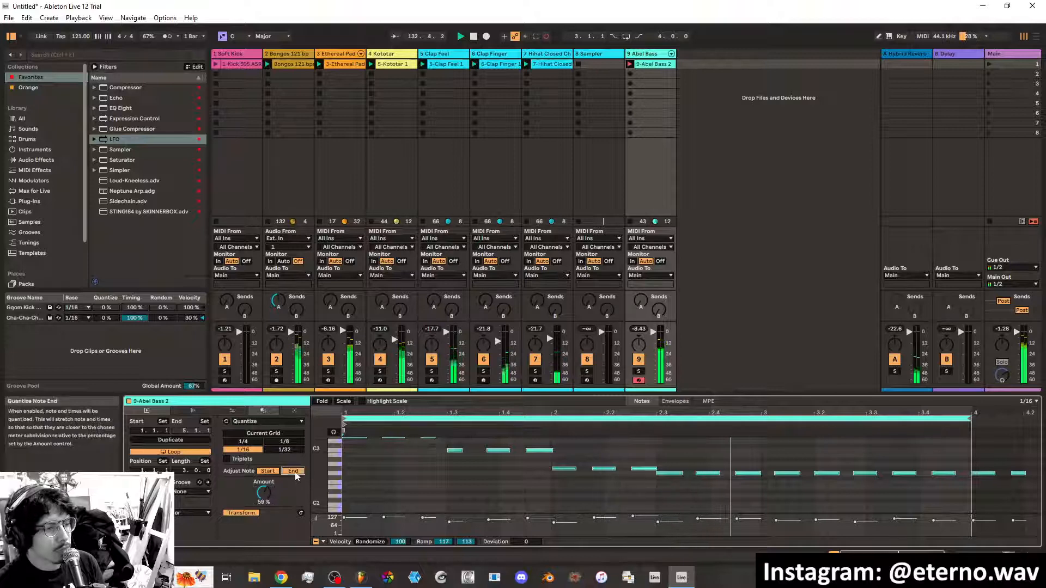
left_click_drag(263, 491, 263, 511)
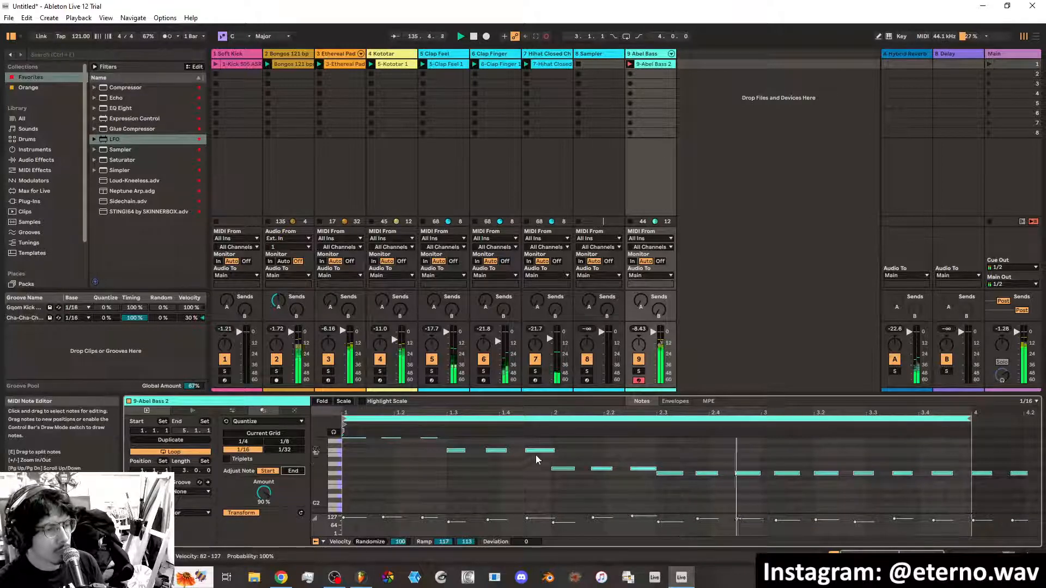
Shorten the long bass notes before bar 2 and before beat 2.3 to end on the grid, undoing a trim that affects all notes
left_click_drag(554, 451, 550, 451)
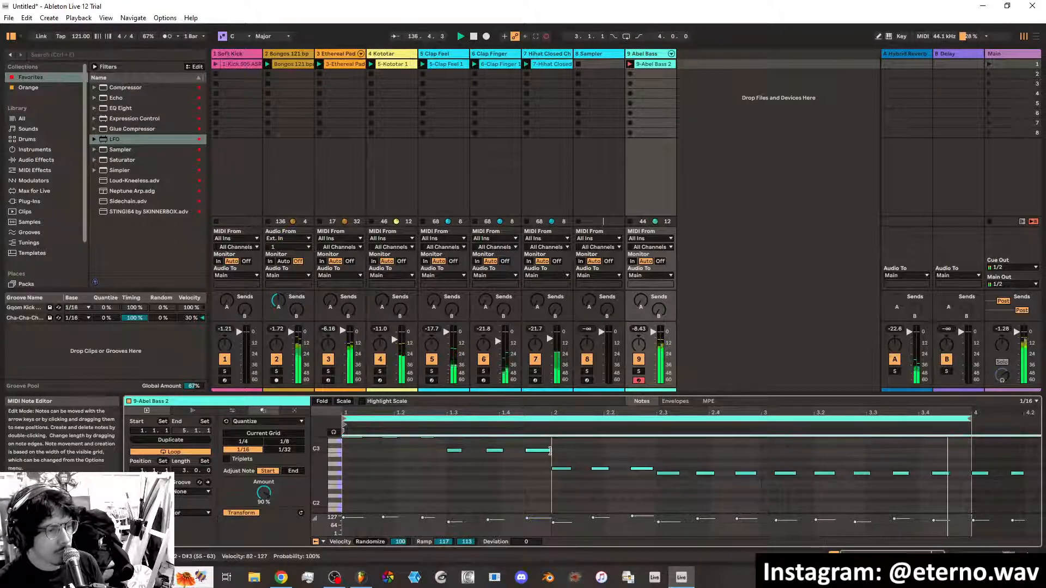
key("ctrl+z")
right_click(525, 469)
left_click(509, 472)
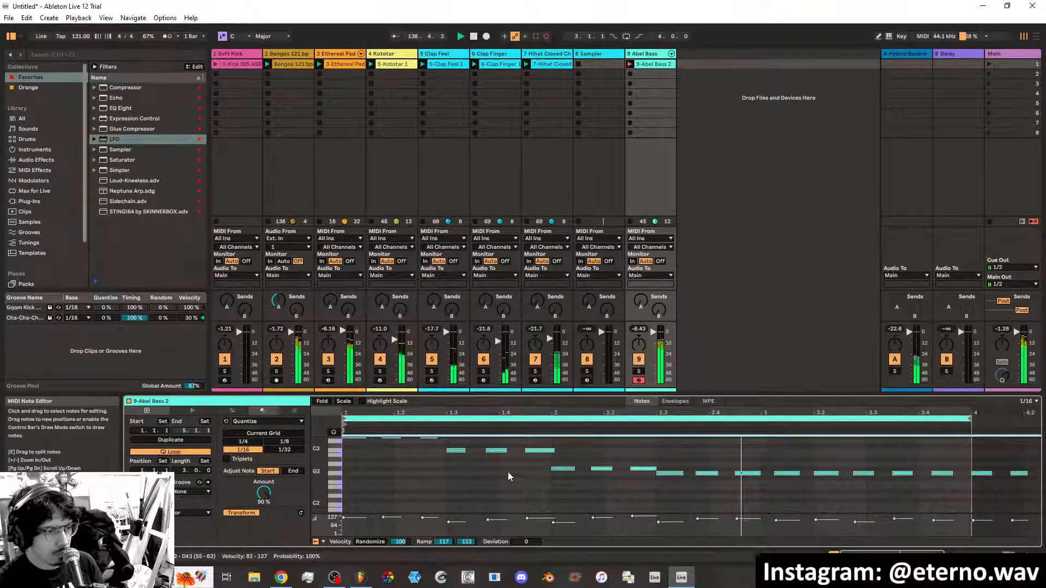
left_click_drag(554, 451, 550, 451)
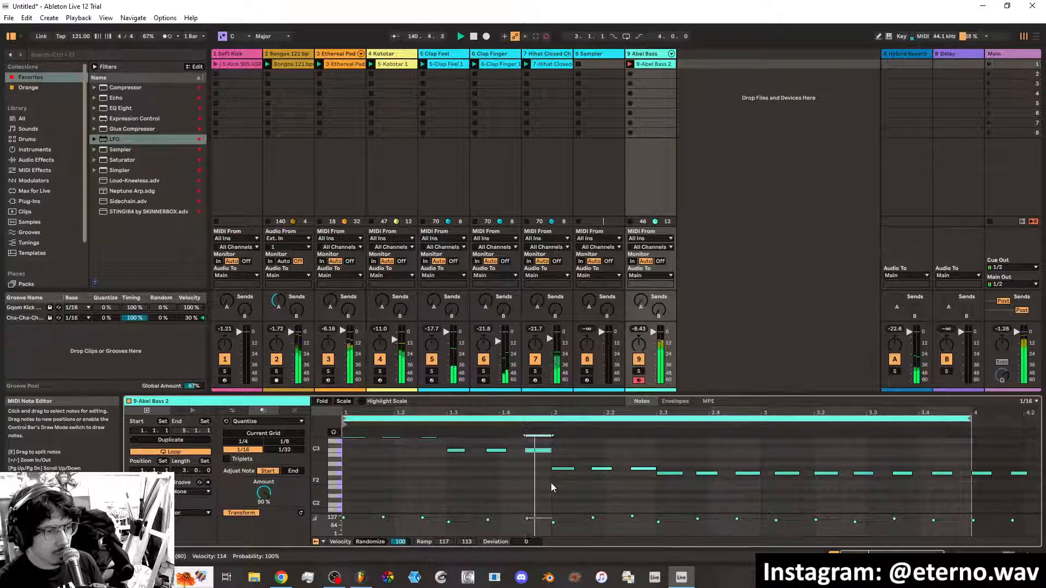
left_click(655, 469)
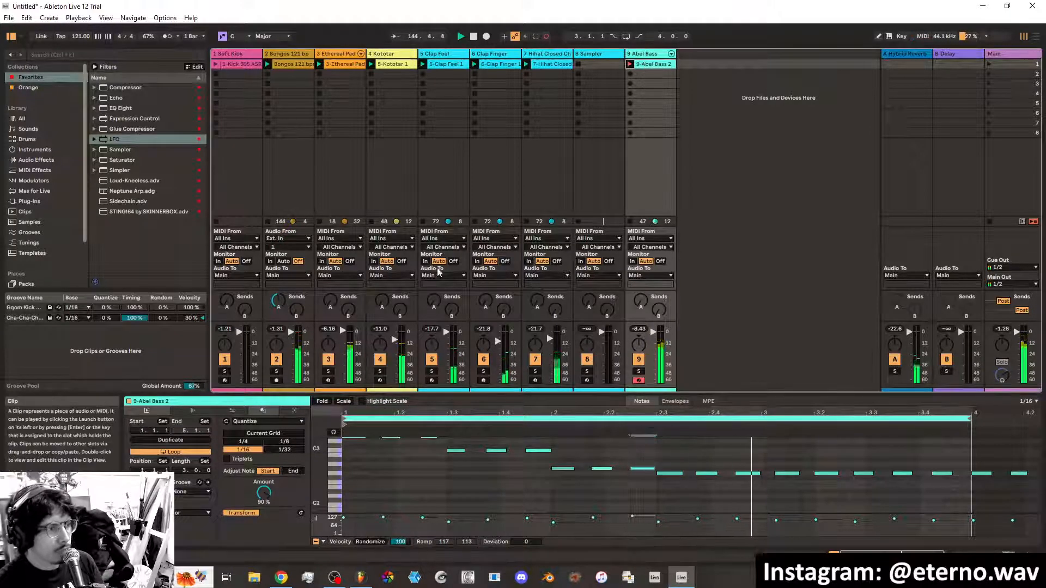
Show the Abel Bass rack and delete the automation of its Filter Cutoff macro
key("shift+Tab")
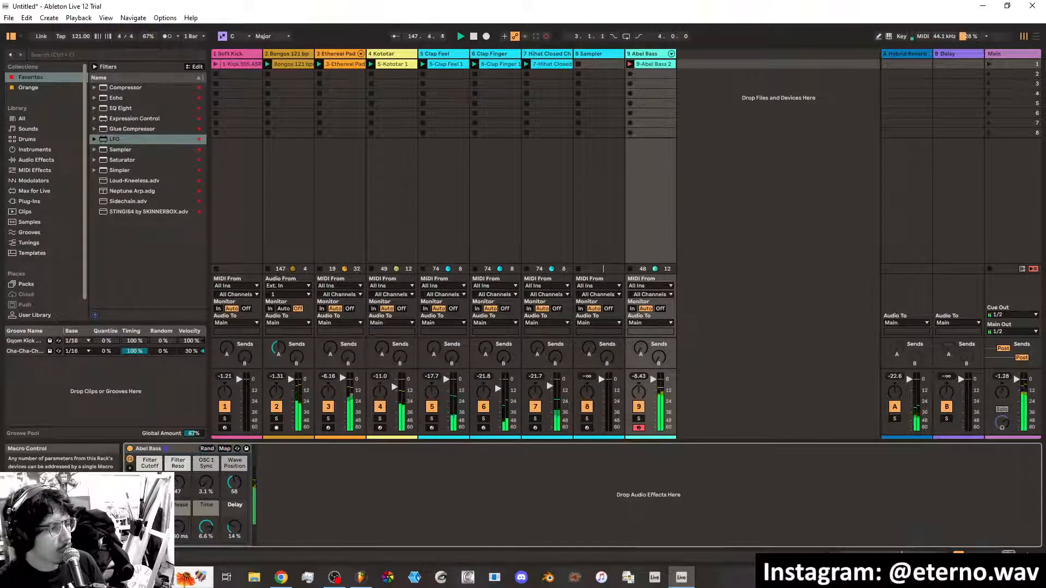
right_click(149, 476)
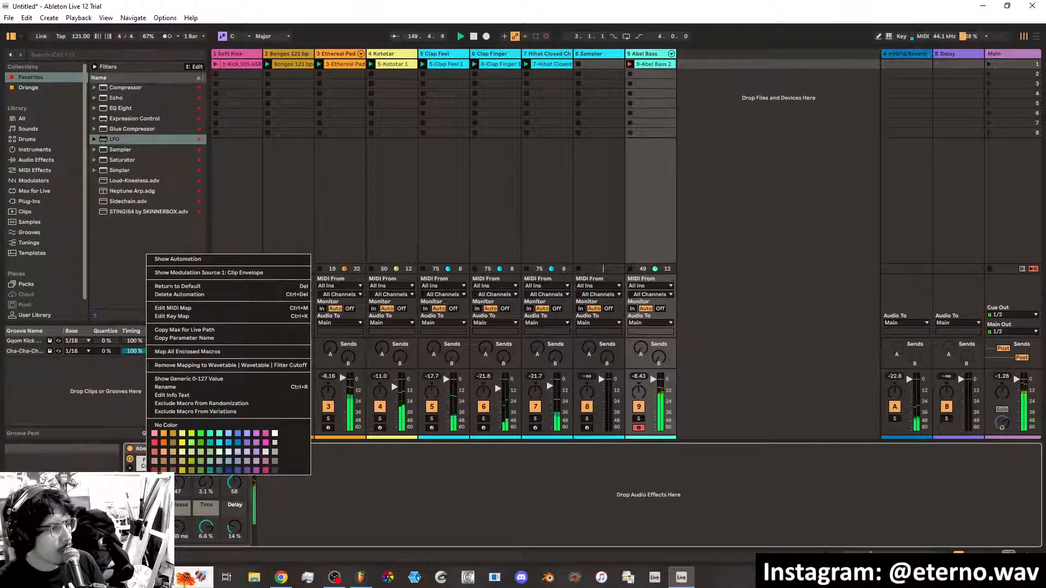
left_click(189, 295)
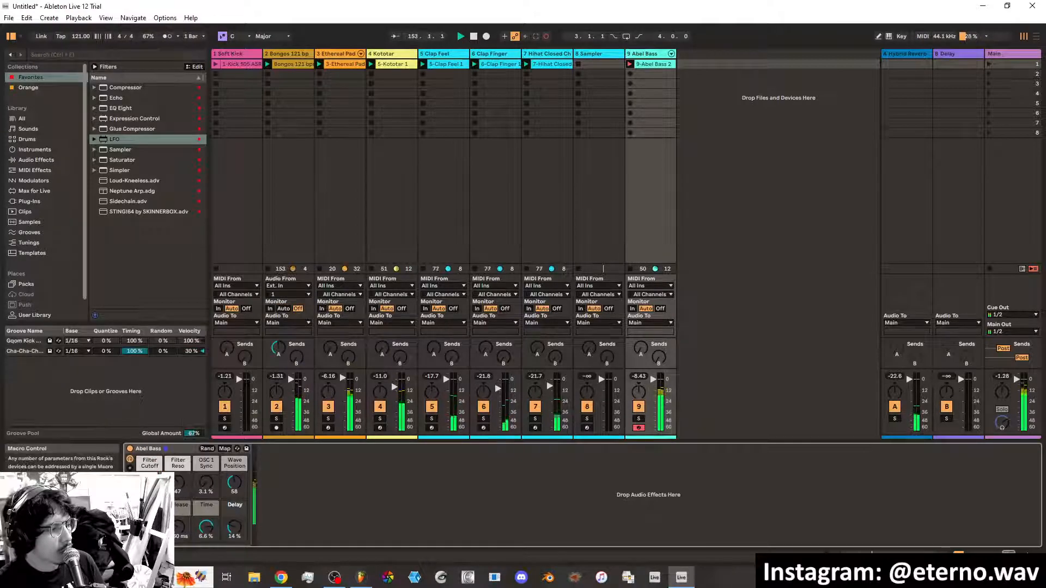
left_click(547, 37)
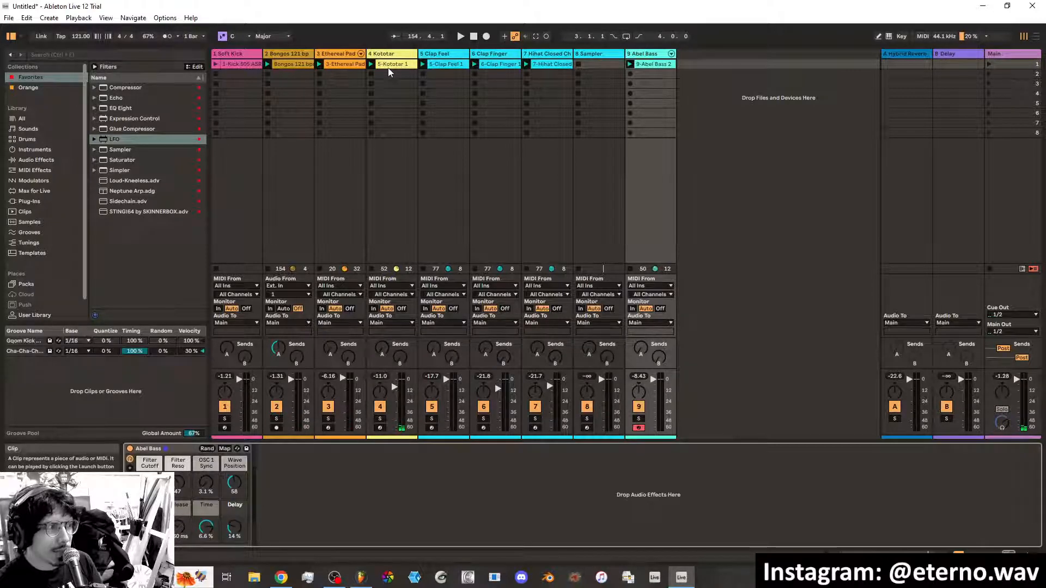
left_click(26, 18)
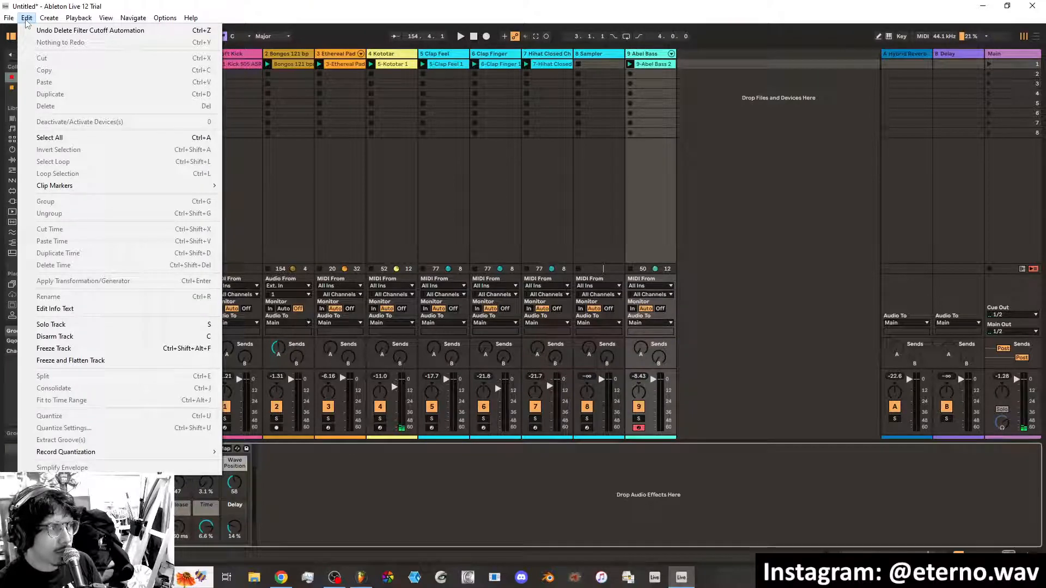
left_click(26, 20)
left_click(26, 21)
left_click(25, 20)
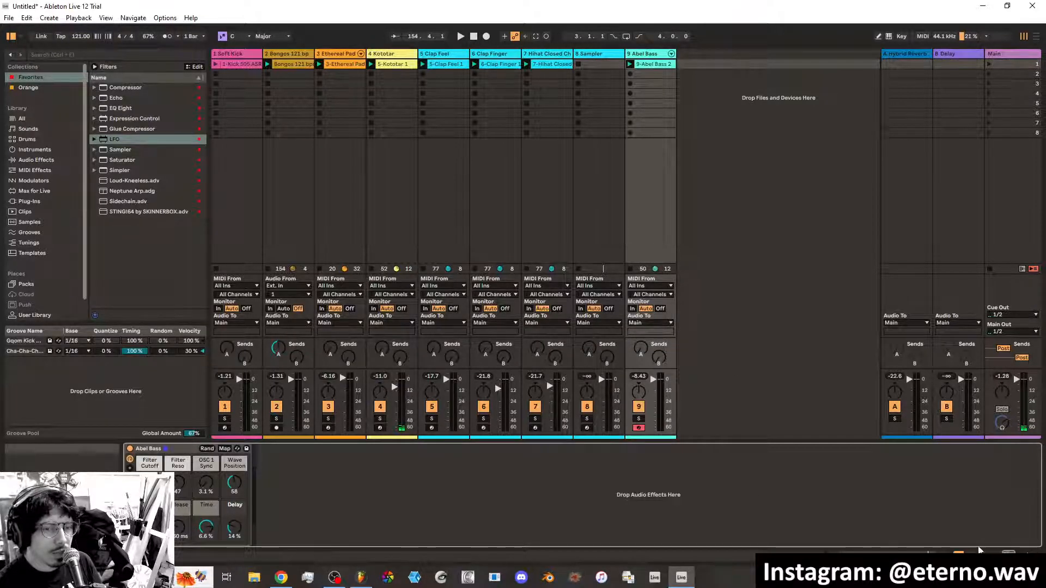
Select the Kototar track, inspect the Arrangement view with automation lanes shown and hidden, and return to Session view
left_click(390, 55)
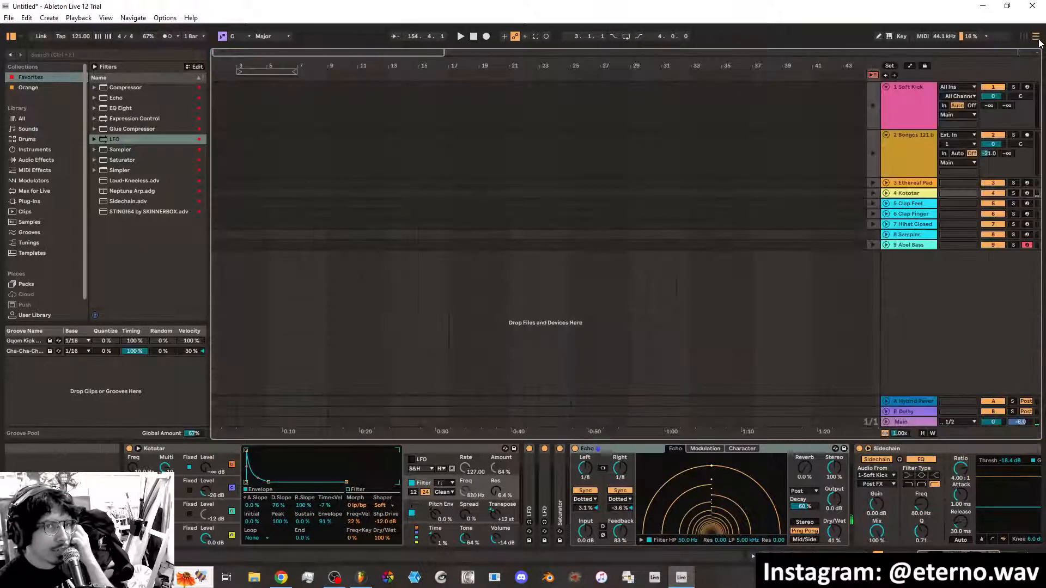
left_click(1037, 38)
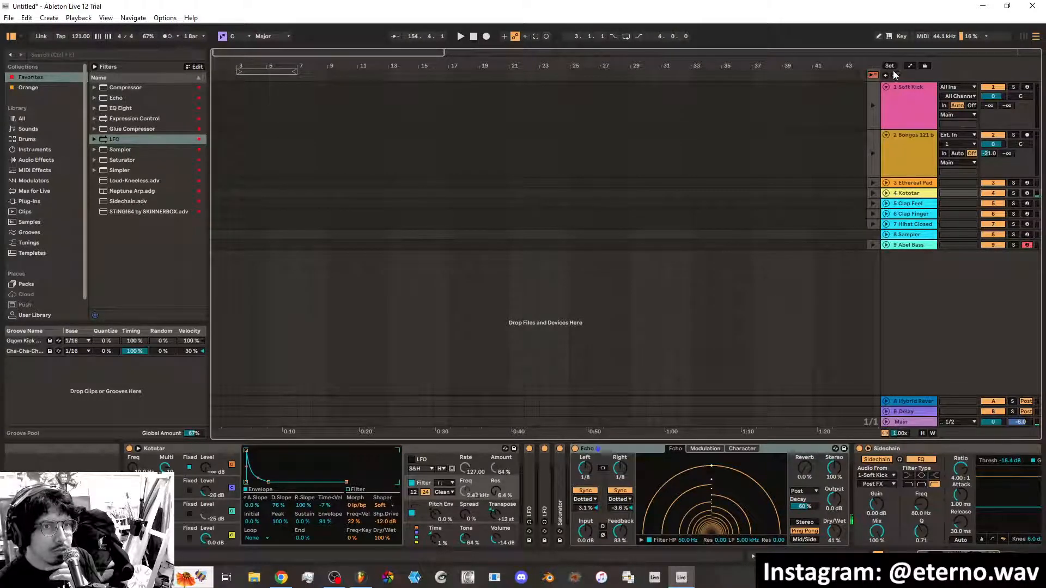
left_click(910, 66)
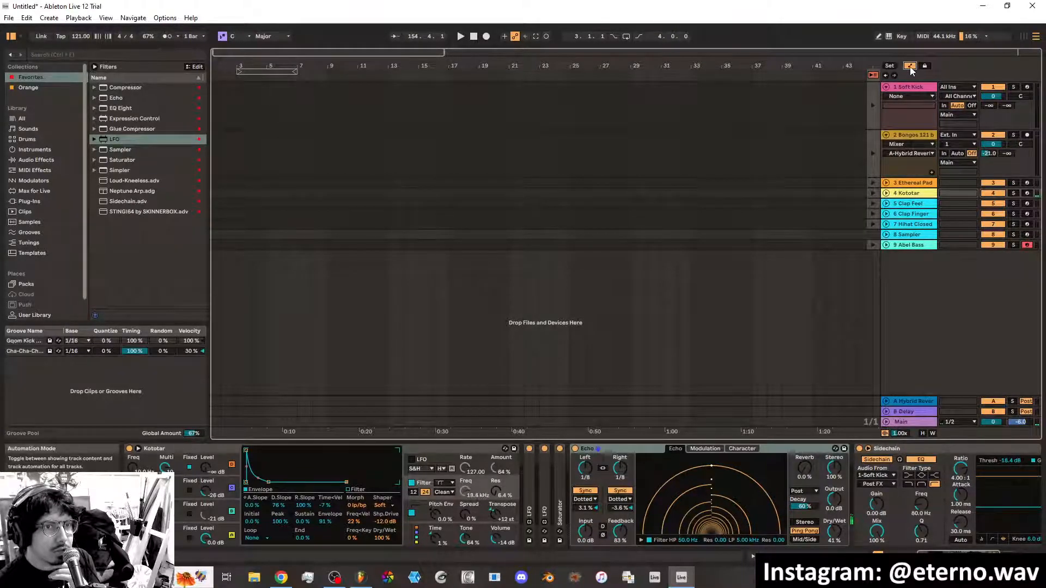
left_click(910, 66)
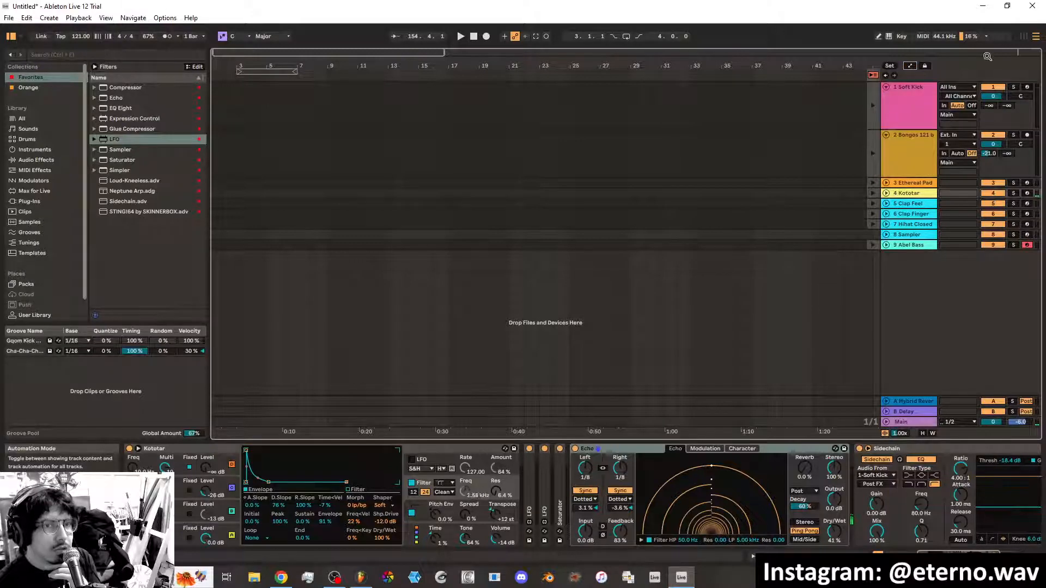
left_click(1024, 36)
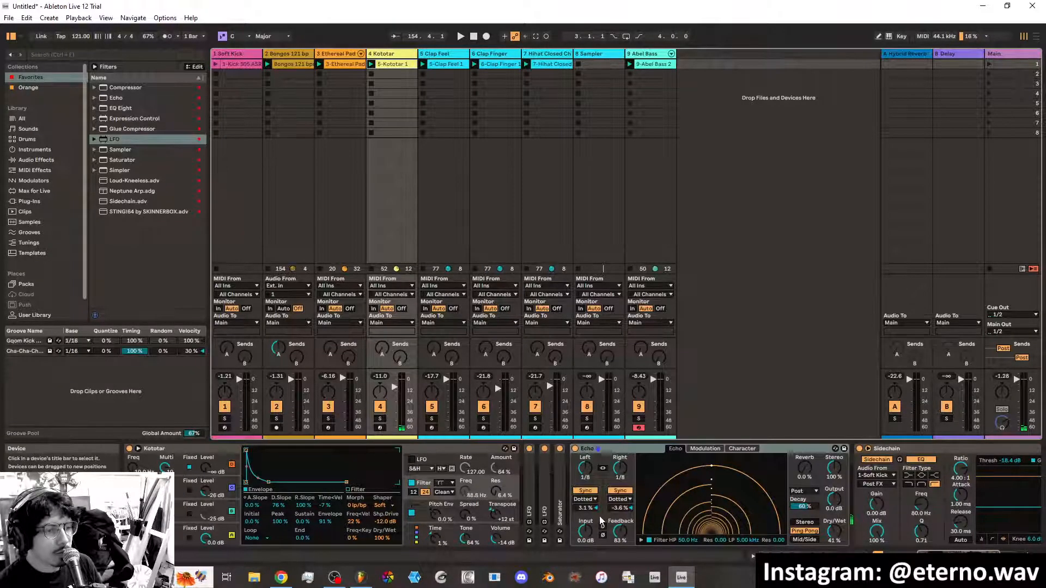
Play the loop, lower the Kototar Echo's Dry/Wet to 34%, and stop playback
left_click(460, 37)
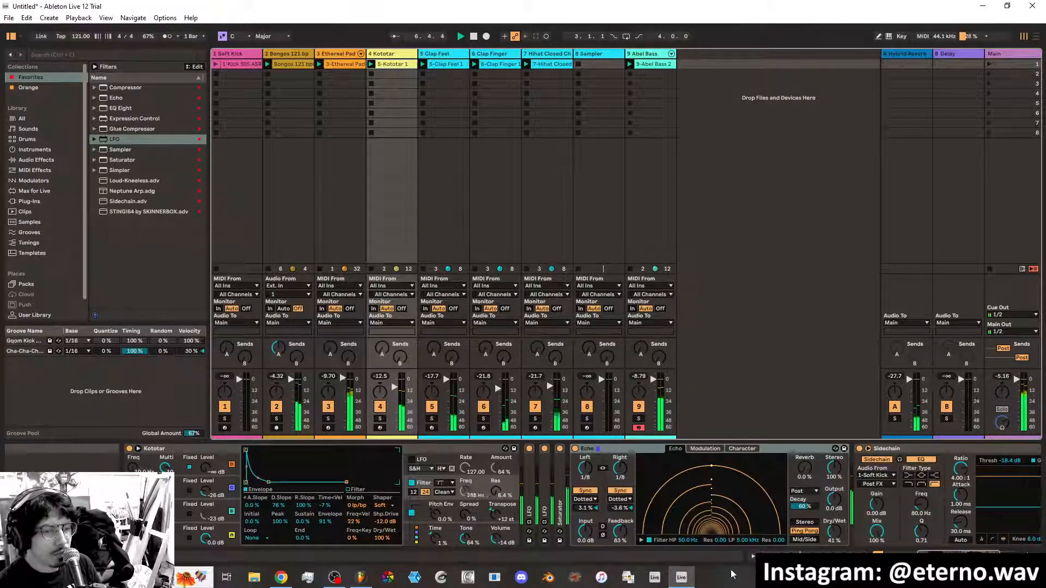
mouse_move(962, 556)
left_mouse_down()
mouse_move(979, 555)
mouse_move(969, 556)
left_mouse_up()
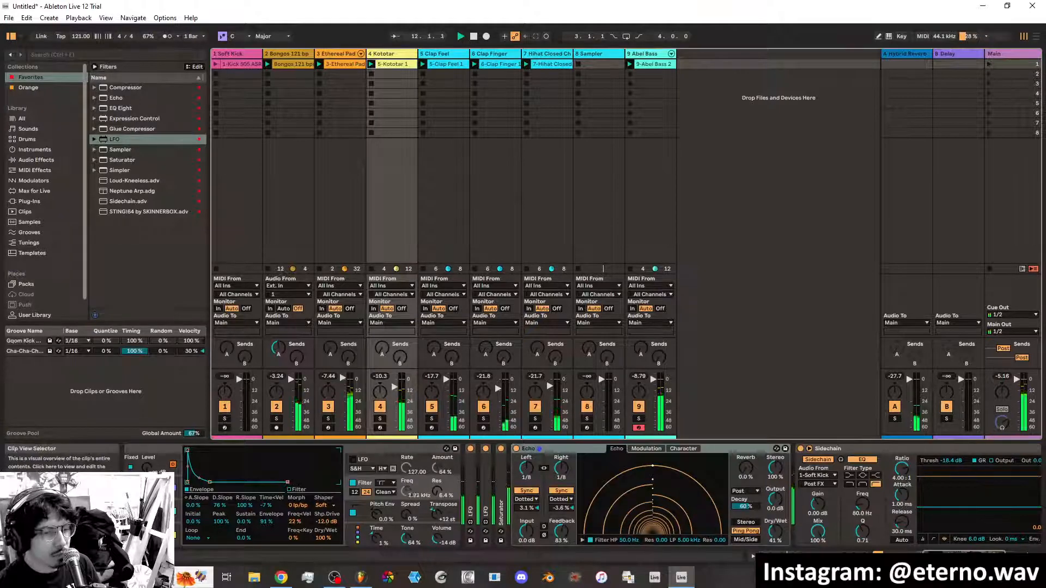
left_click(790, 556)
left_click(962, 556)
left_click_drag(962, 556, 959, 556)
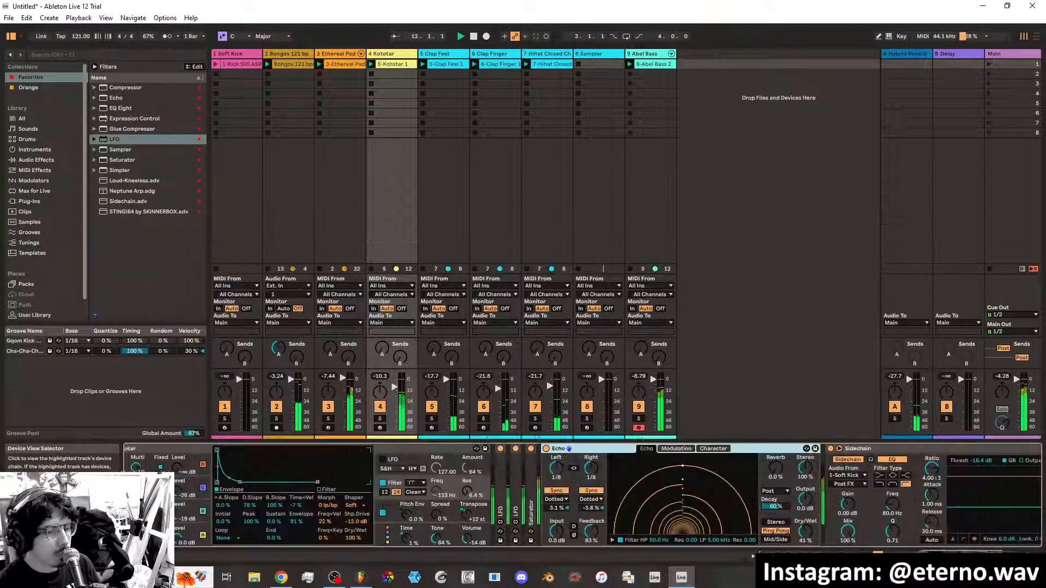
scroll(208, 526, "up", 1)
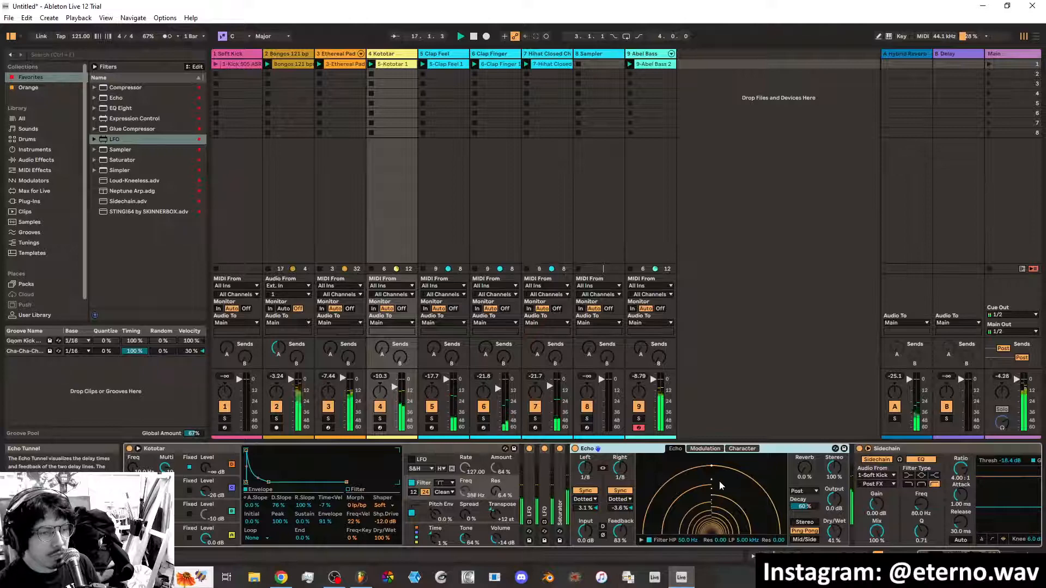
right_click(622, 508)
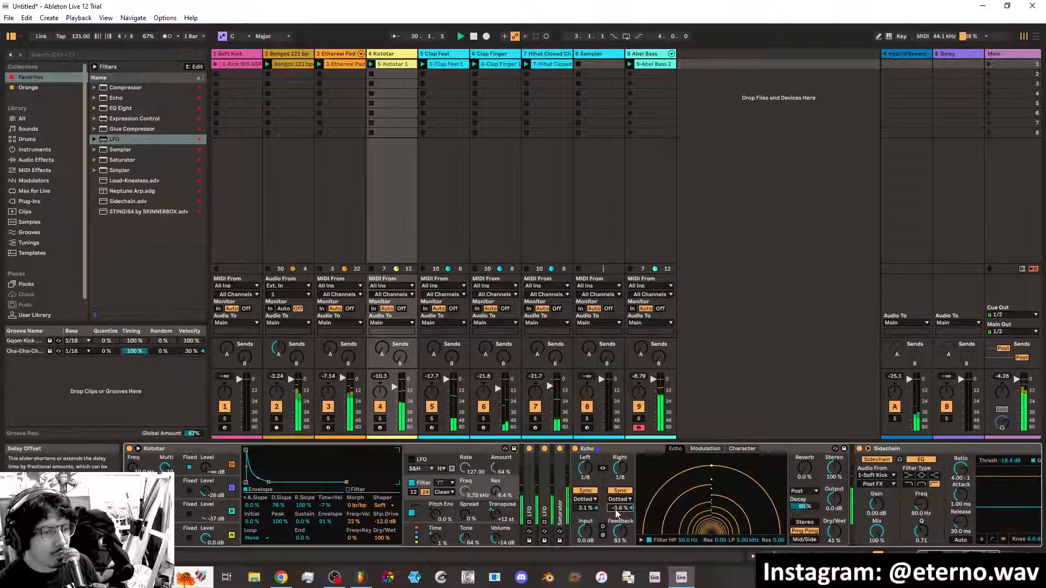
left_click(612, 513)
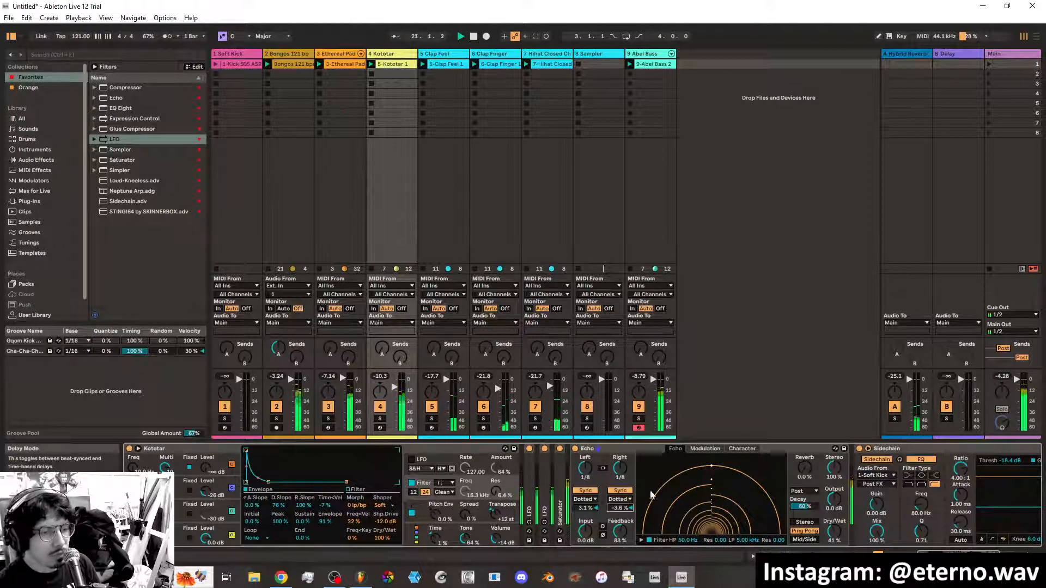
left_click_drag(837, 537, 838, 537)
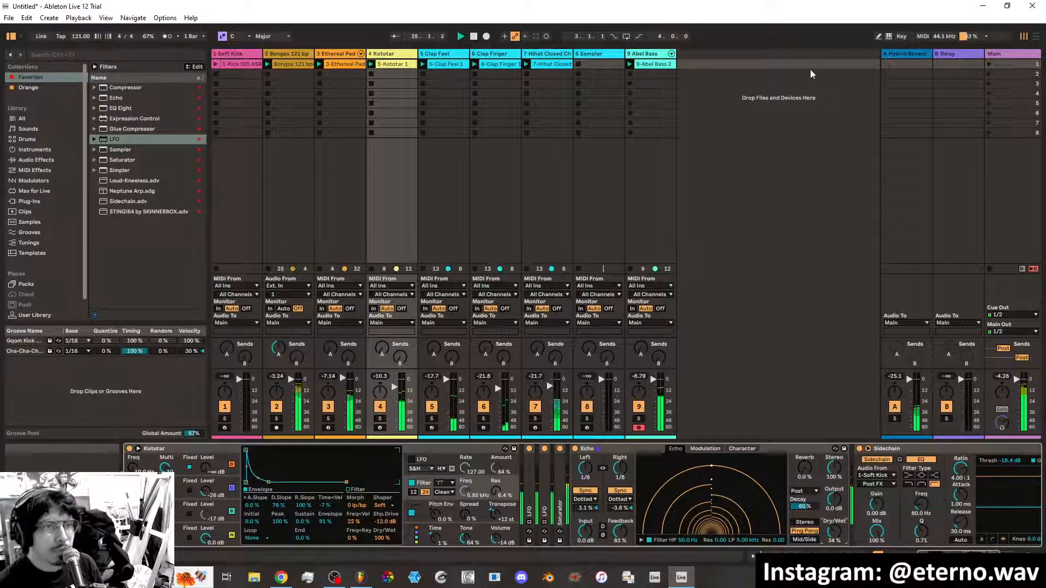
left_click(473, 36)
Restart playback in Session view, launch the Soft Kick clip alongside the other clips, and stop
key("Tab")
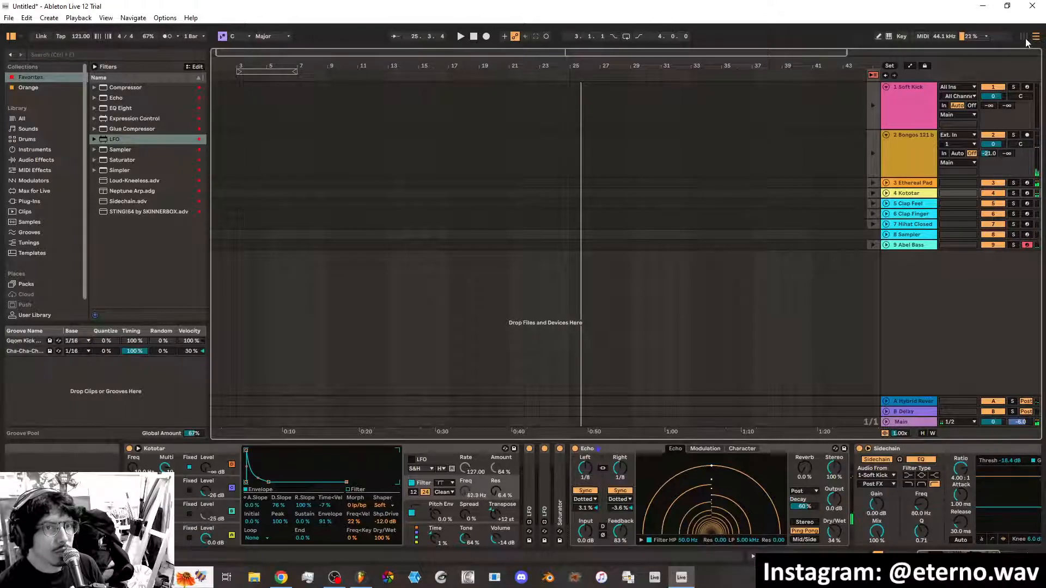
key("Tab")
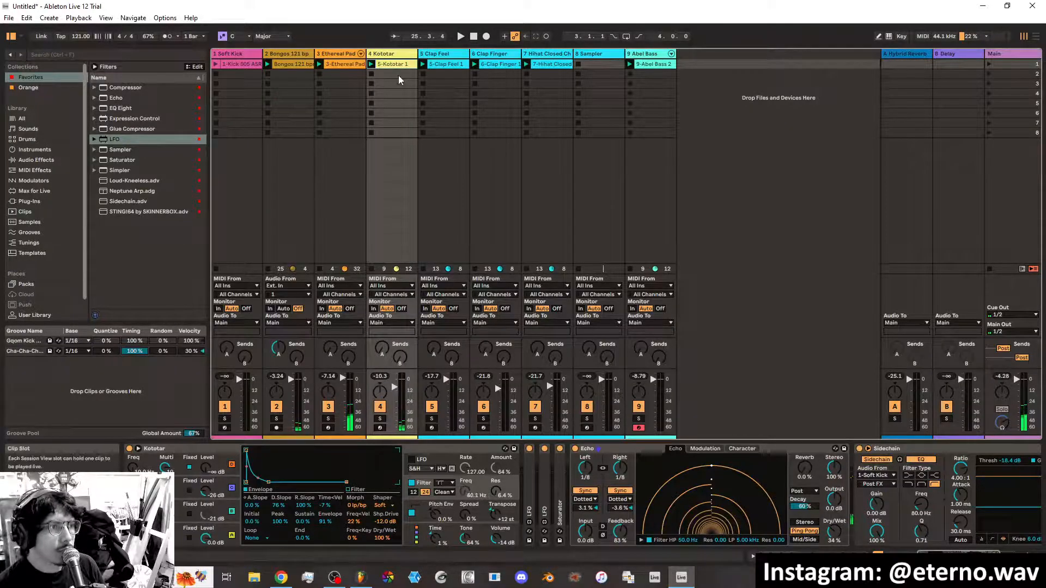
left_click(461, 37)
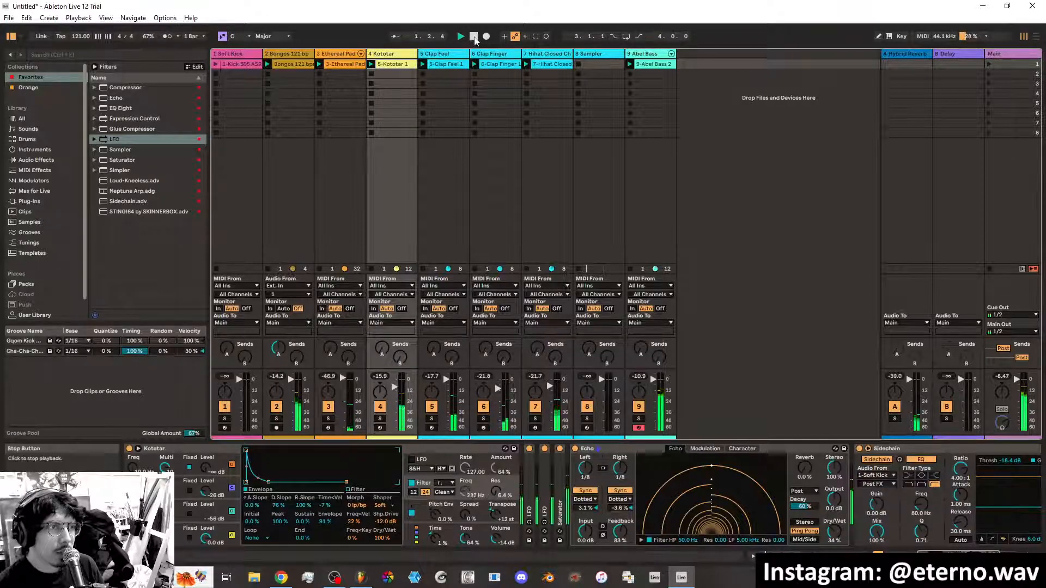
left_click(217, 70)
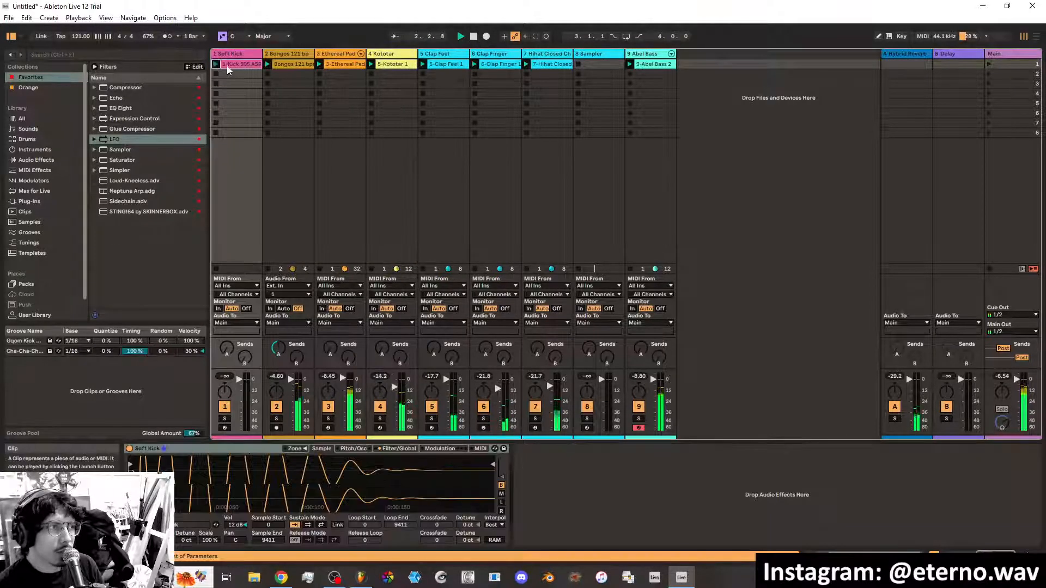
left_click(474, 37)
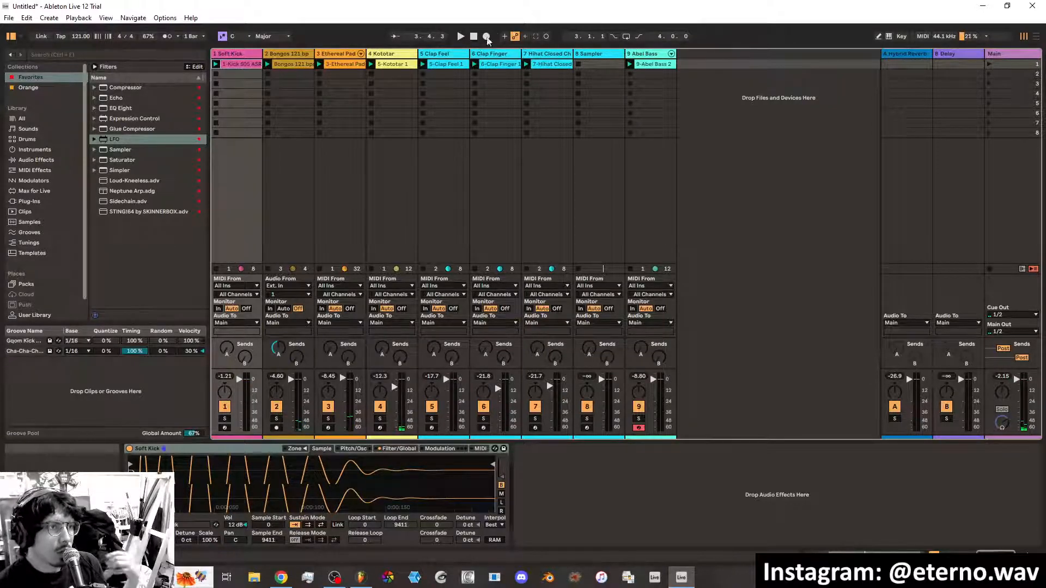
Check the Arrangement view, return to Session view, and play all the clips from the start
left_click(1033, 37)
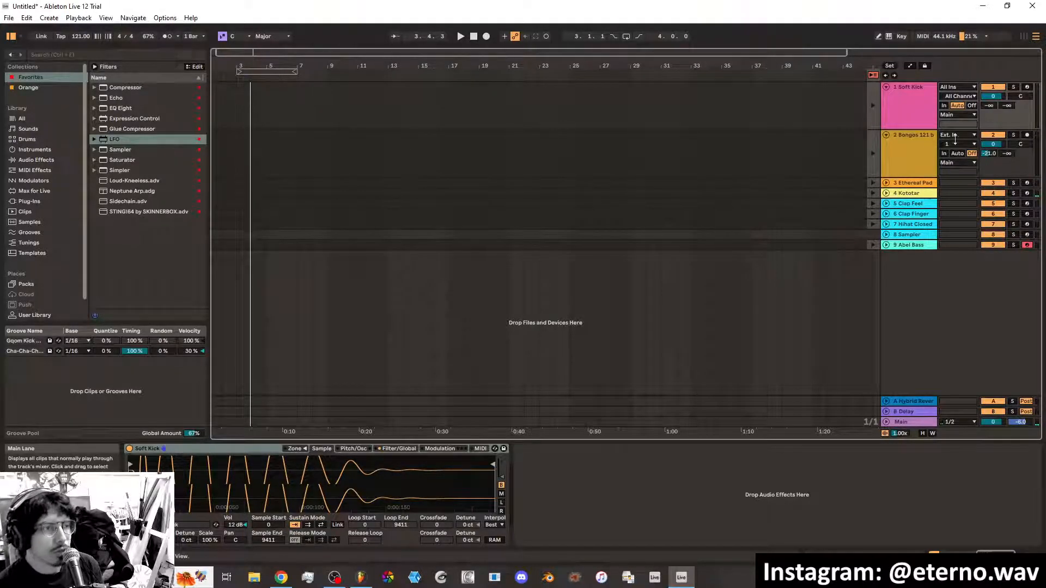
left_click(1027, 37)
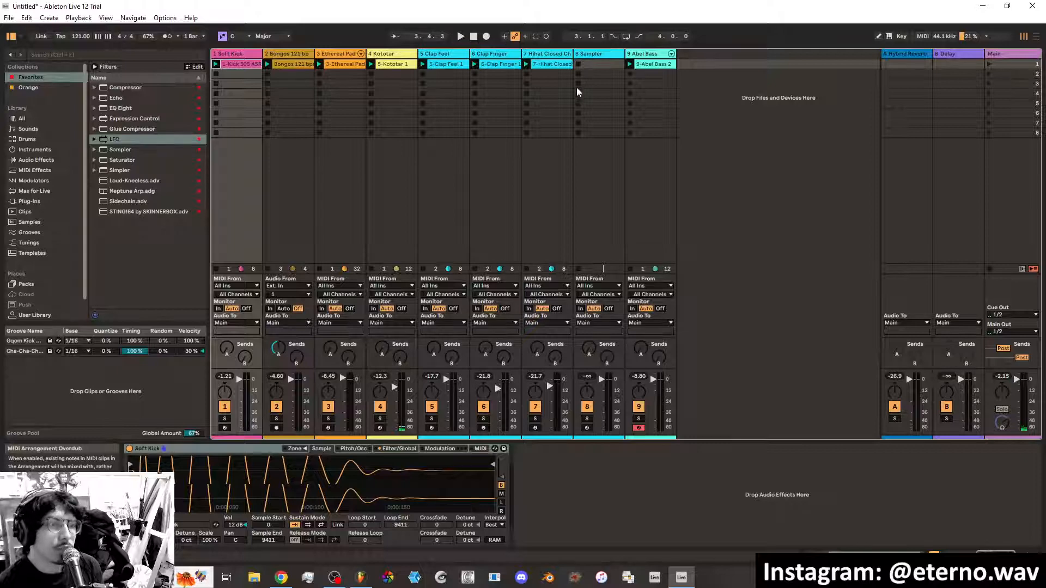
left_click(461, 40)
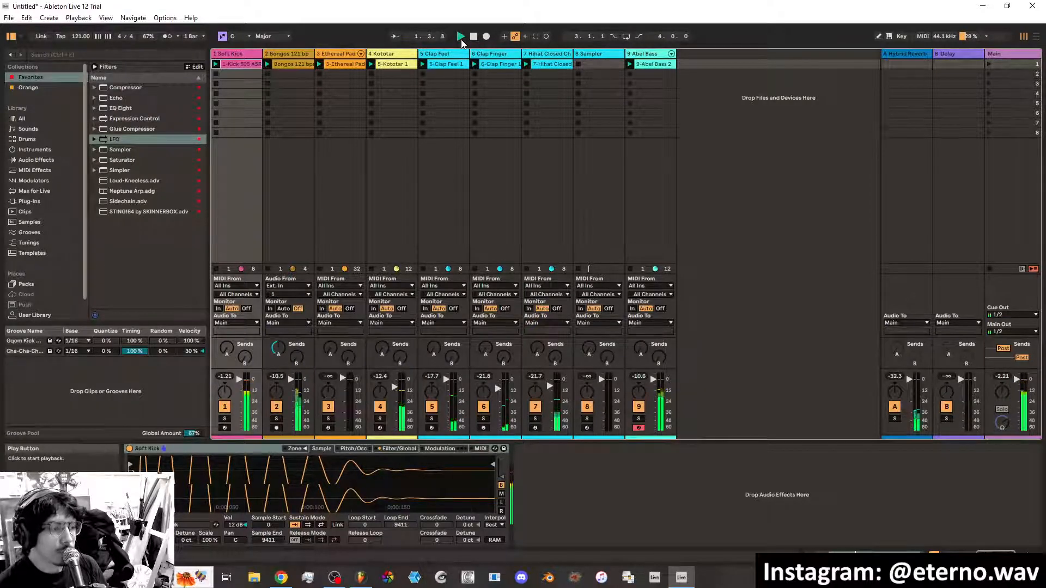
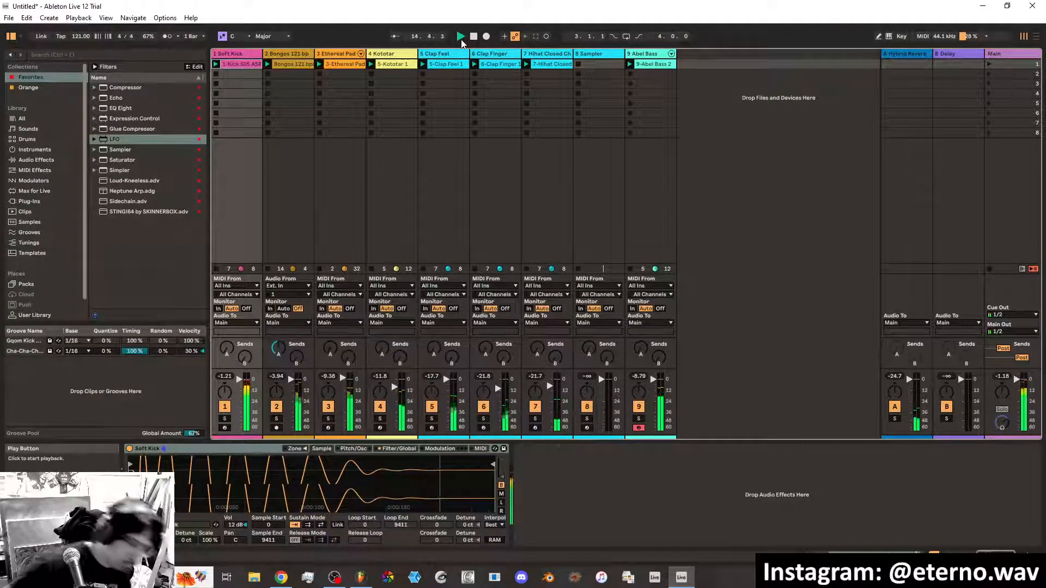
Search the whole browser library for "shaker", preview Shaker 007.aif, and filter the results to the Loop type
left_click(654, 153)
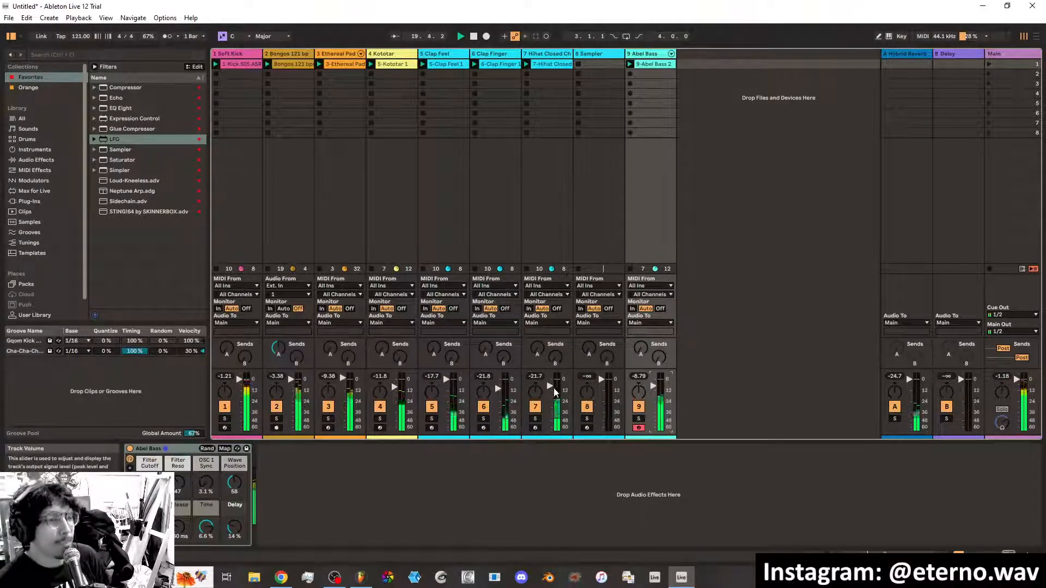
left_click_drag(554, 389, 554, 392)
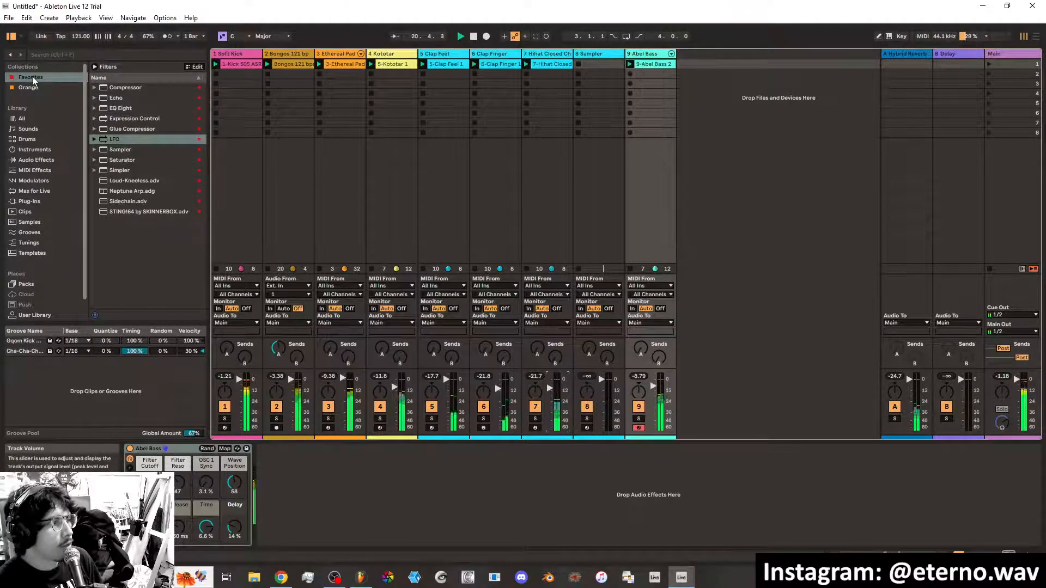
left_click(94, 54)
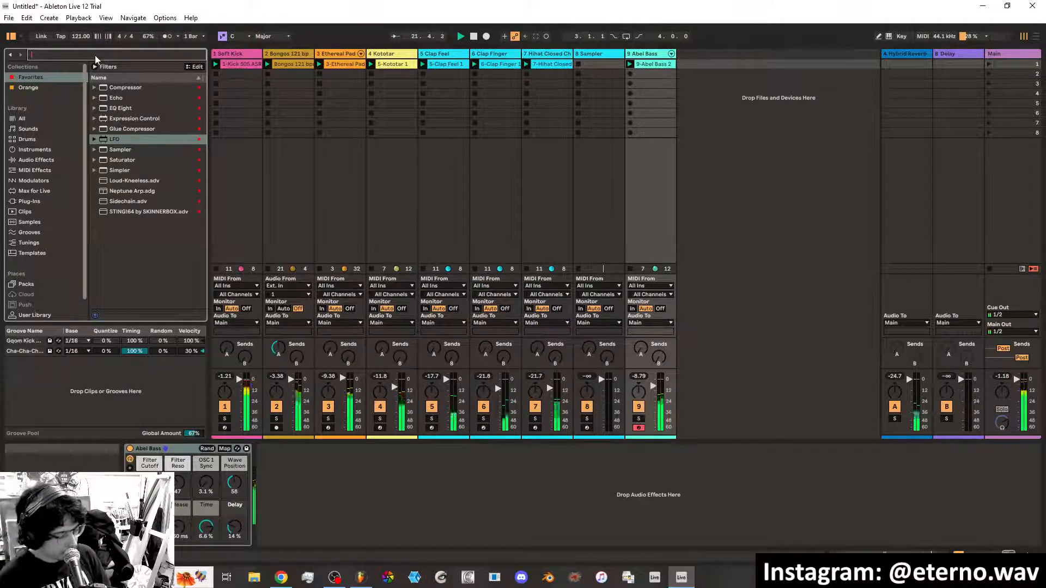
type("shaker")
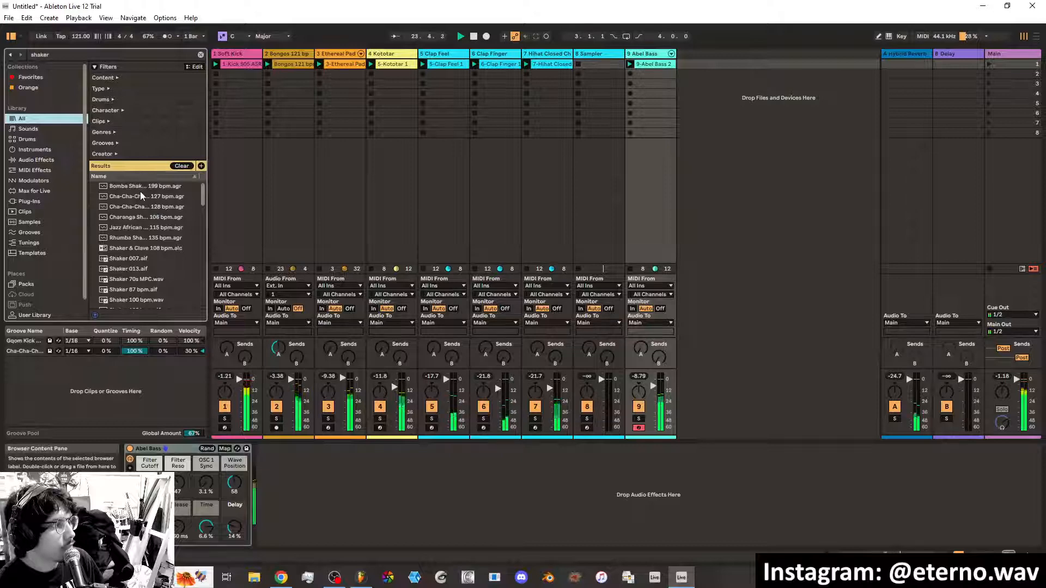
left_click(140, 191)
left_click(139, 239)
left_click(138, 249)
left_click(139, 258)
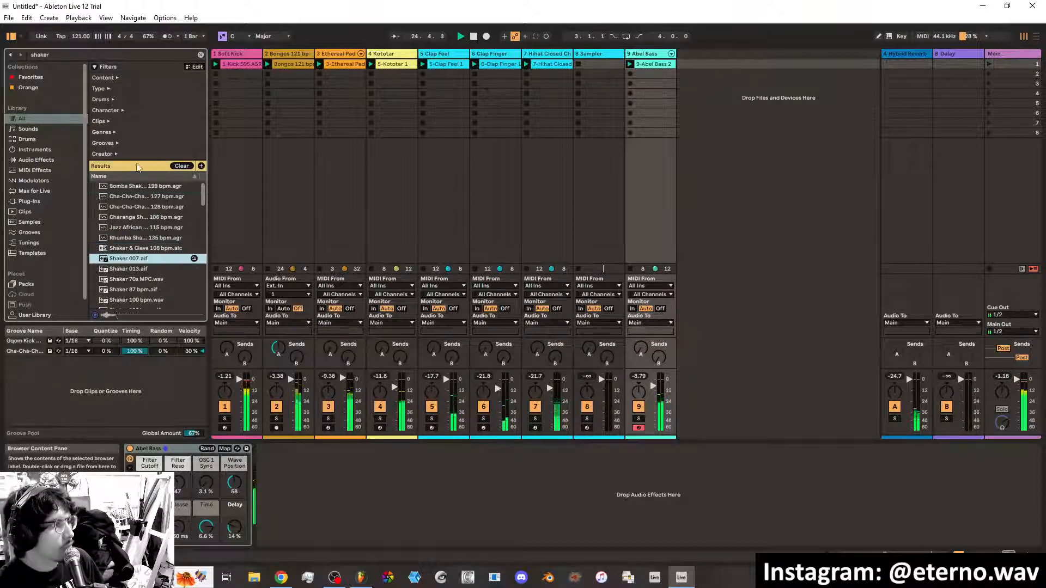
left_click(110, 91)
left_click(99, 98)
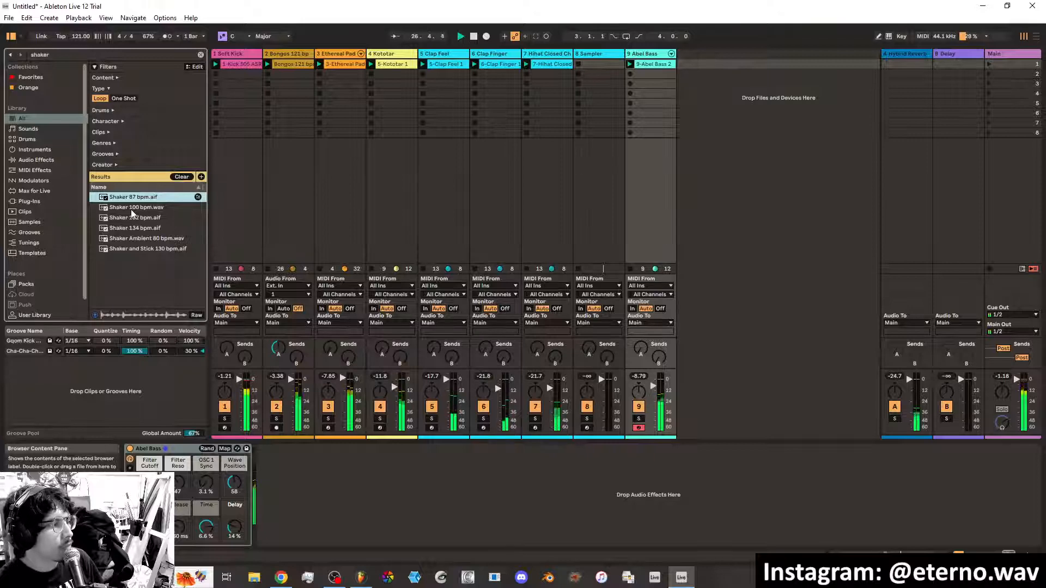
Audition the shaker loops against the playing track, from Shaker 100 bpm to Shaker and Stick 130 bpm, returning to Shaker Ambient 80 bpm
left_click(131, 209)
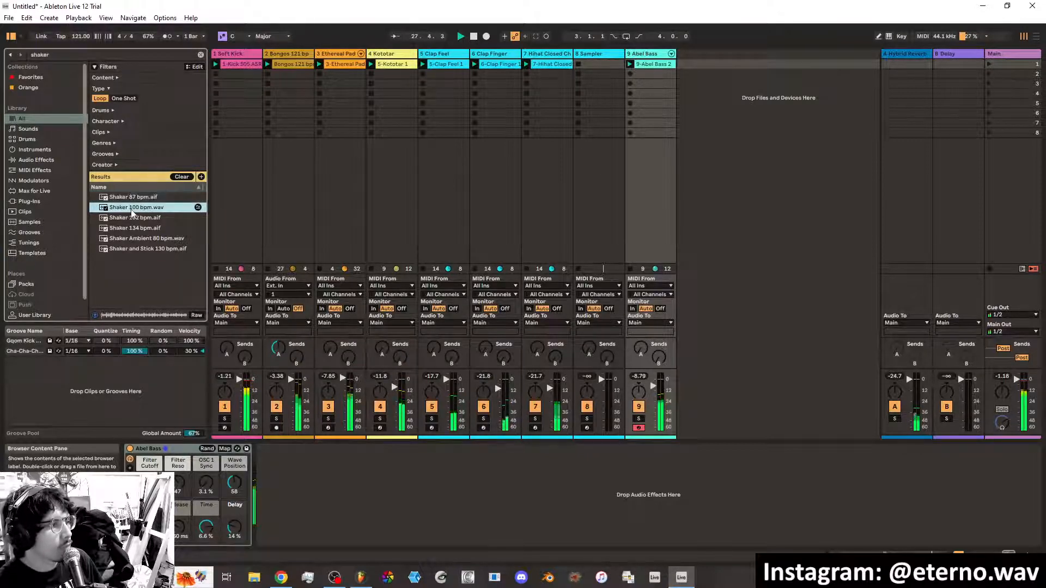
left_click(132, 221)
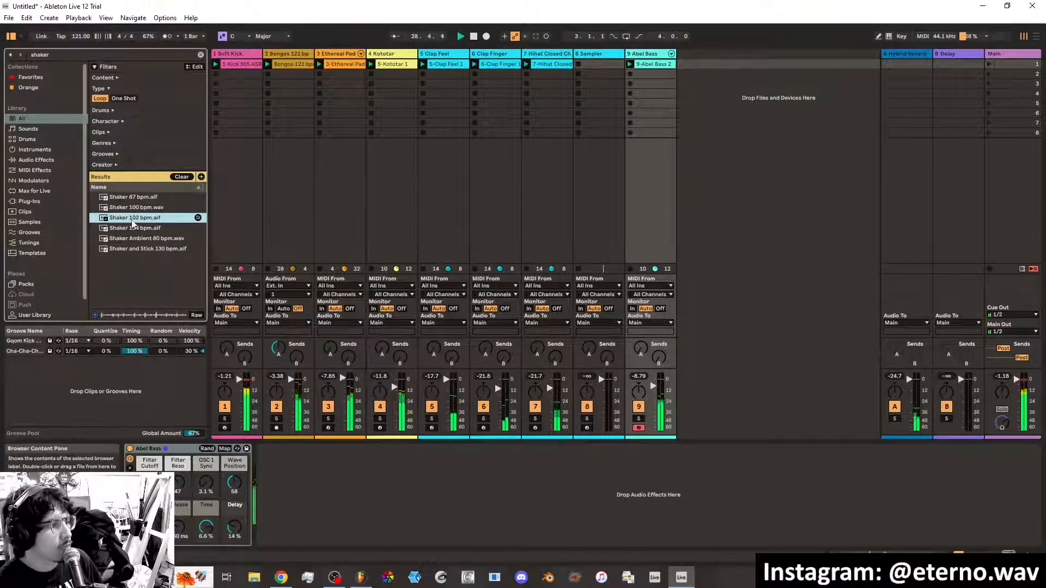
left_click(133, 229)
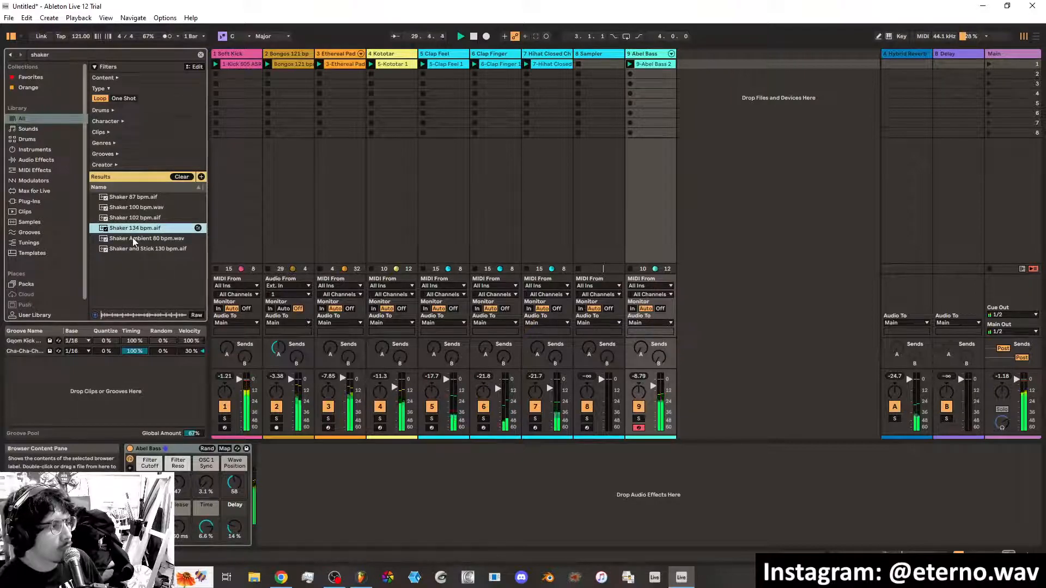
left_click(133, 239)
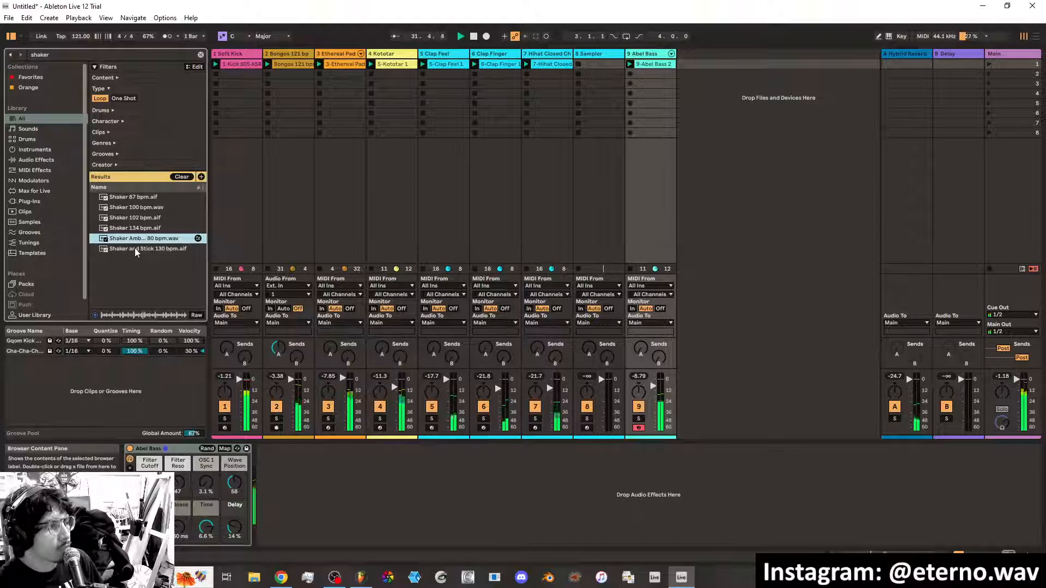
left_click(135, 249)
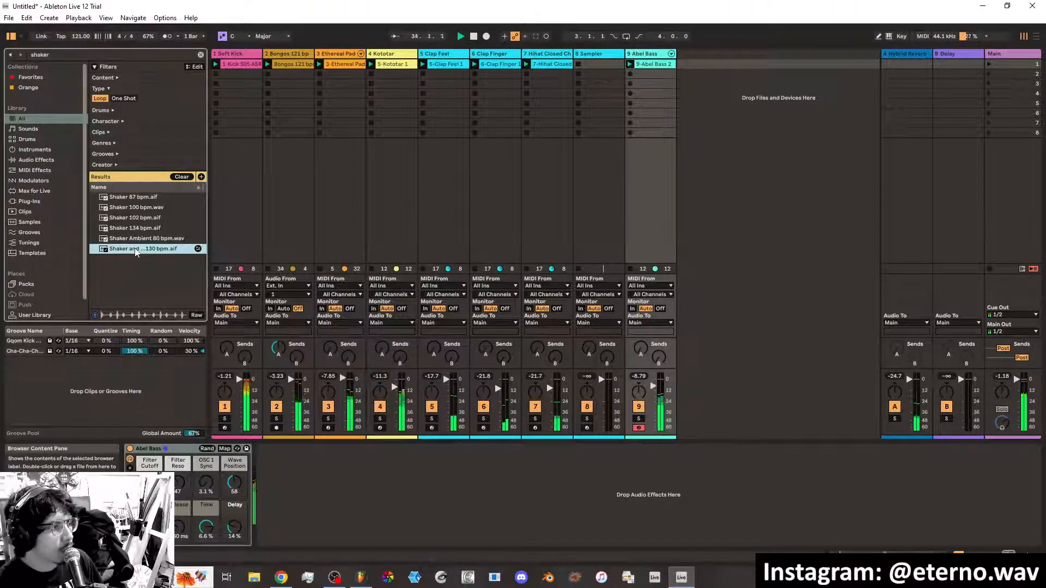
left_click(137, 240)
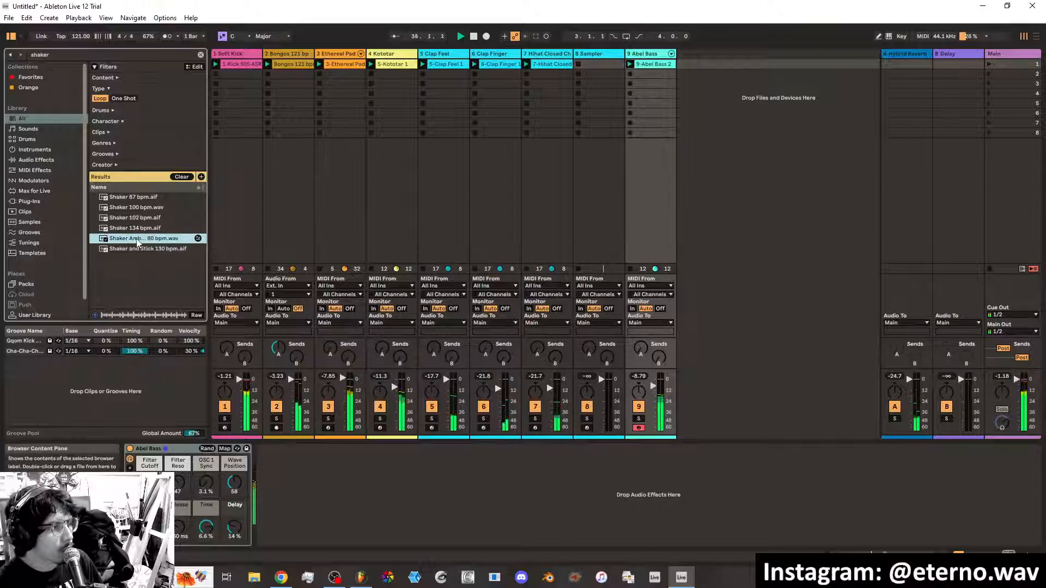
Add Shaker Ambient 80 bpm.wav as a clip on a new audio track after Abel Bass and open the clip for editing
left_click(587, 54)
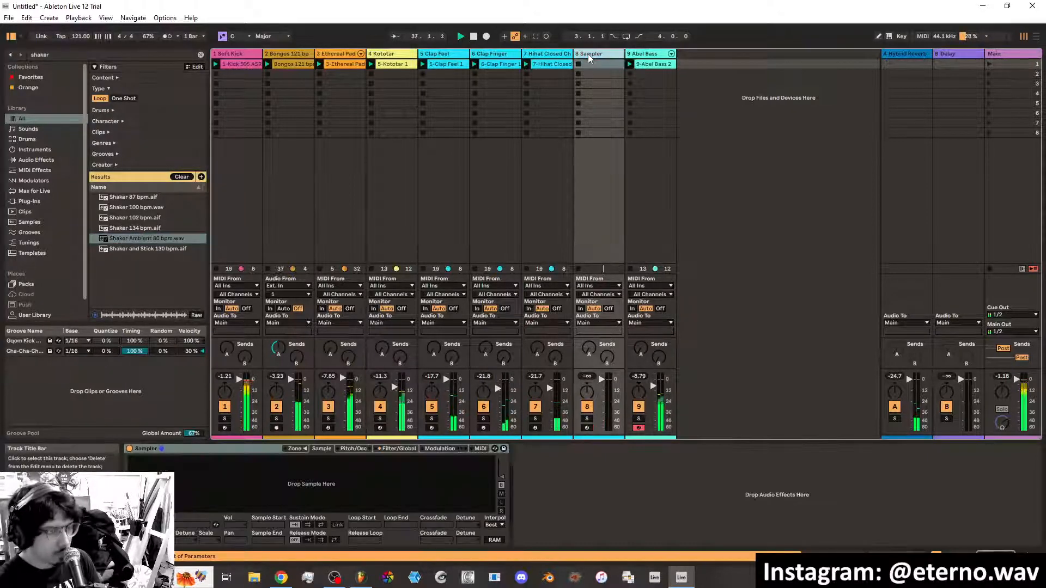
left_click(163, 240)
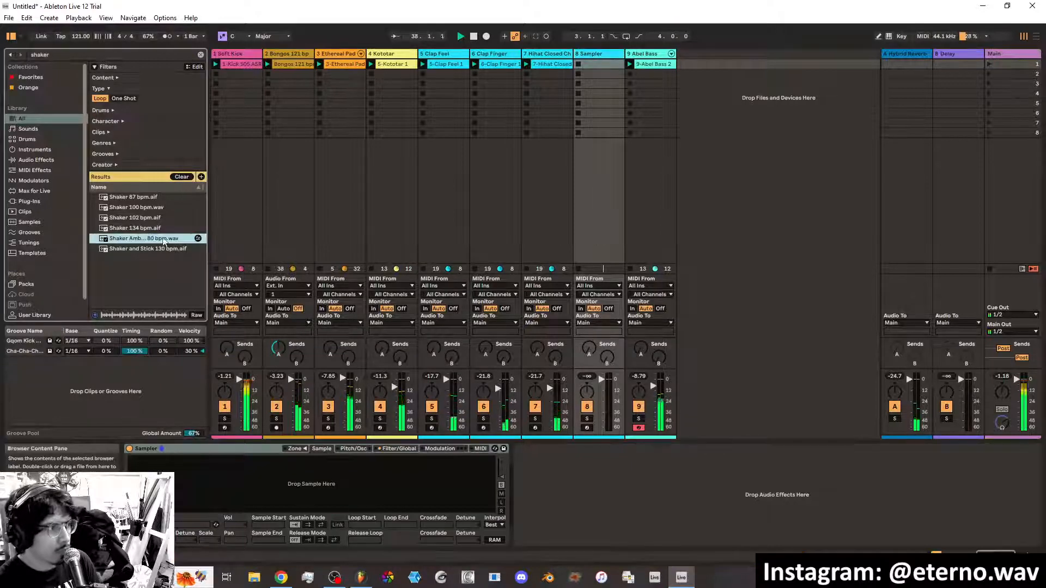
left_click_drag(704, 67, 704, 67)
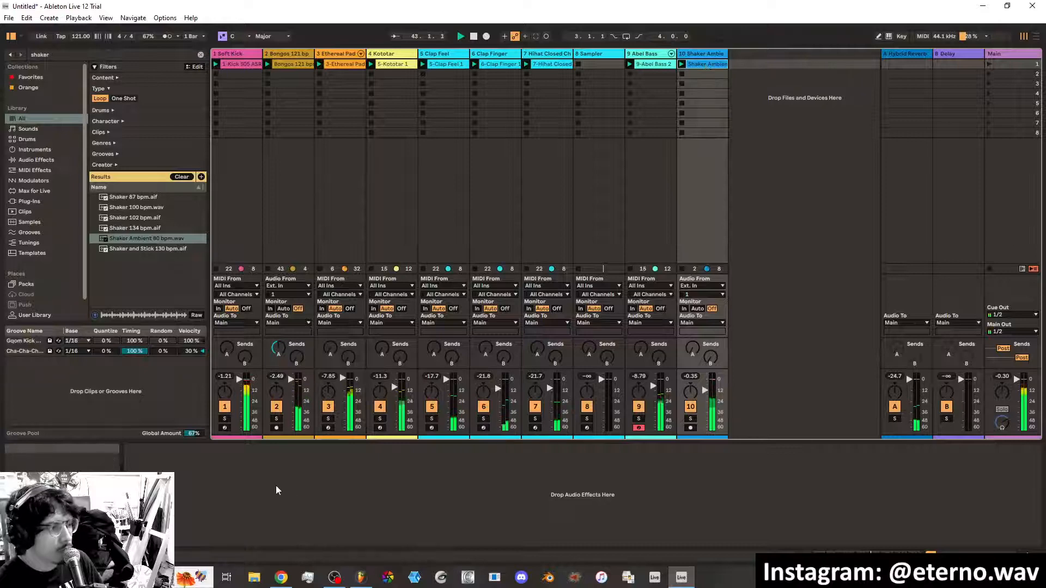
double_click(711, 64)
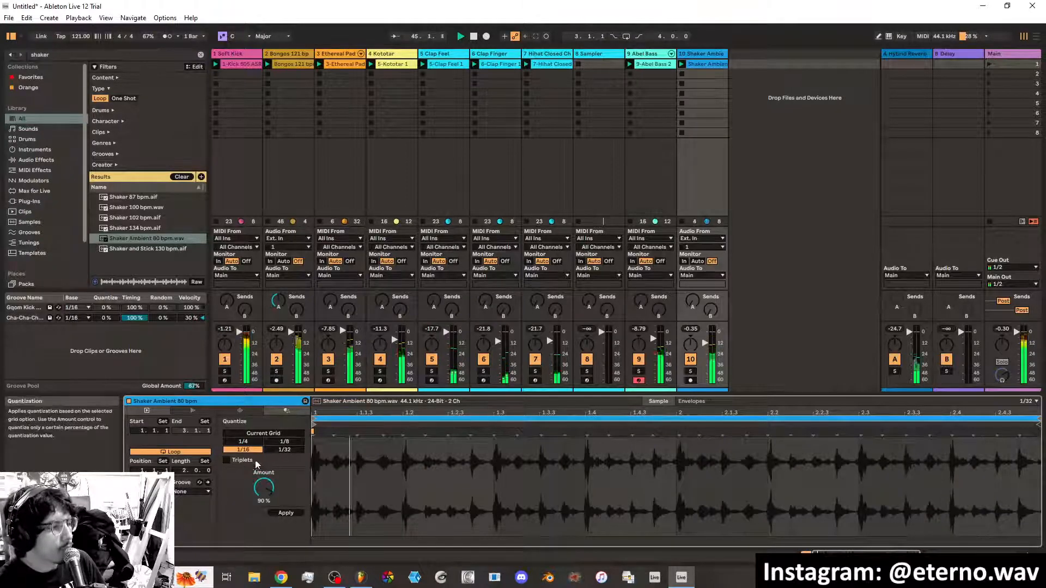
Set the shaker clip's warp mode to Texture, with a grain size of 12.20 and a flux of 19.53
left_click(183, 412)
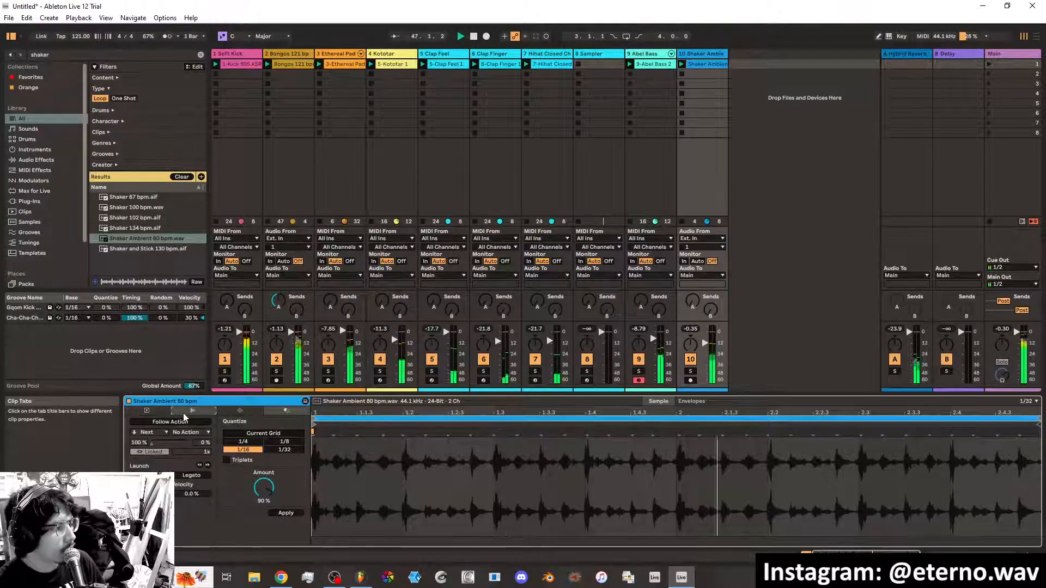
left_click(236, 412)
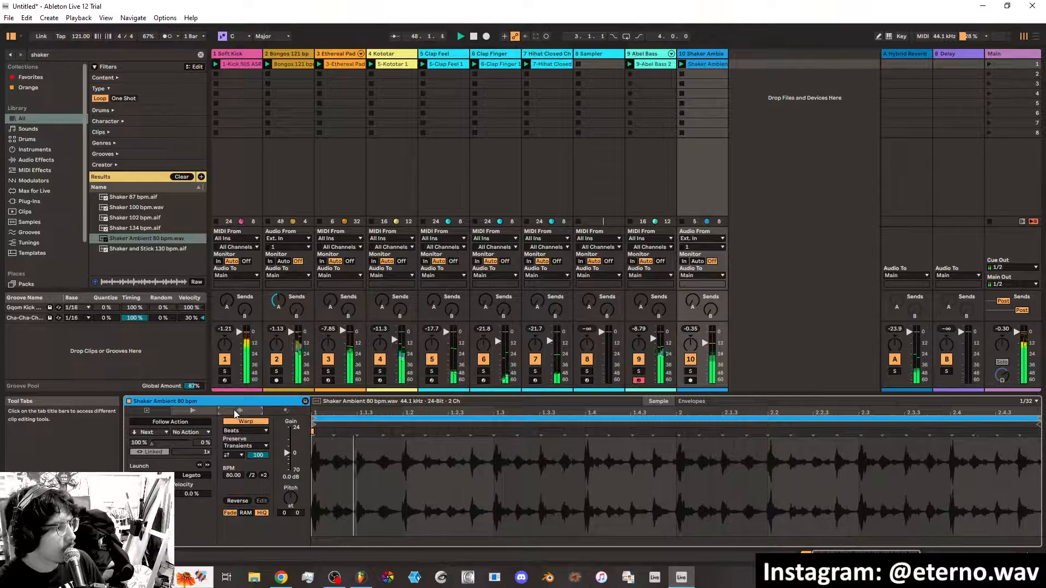
left_click(245, 431)
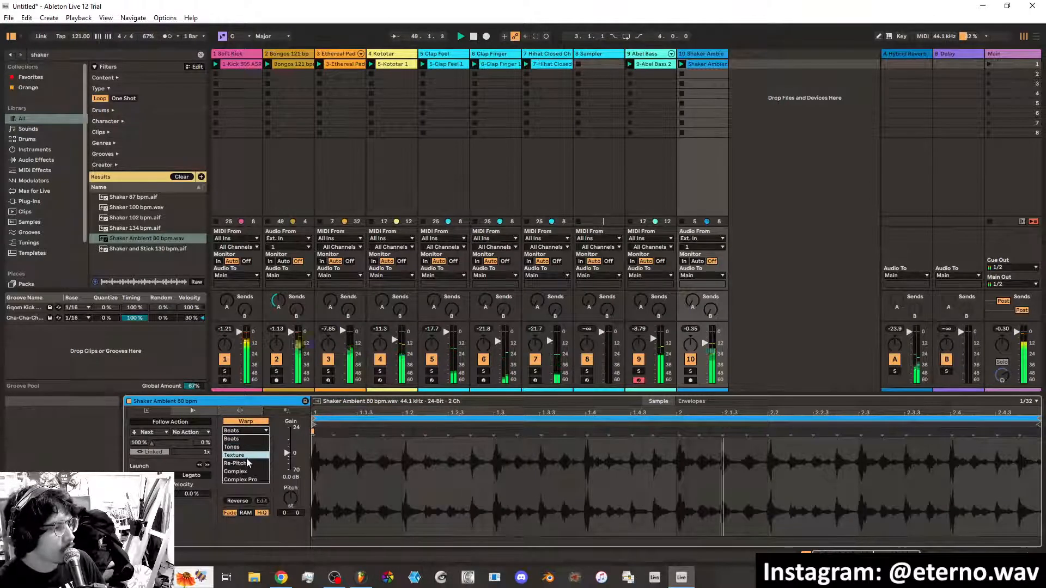
left_click(248, 459)
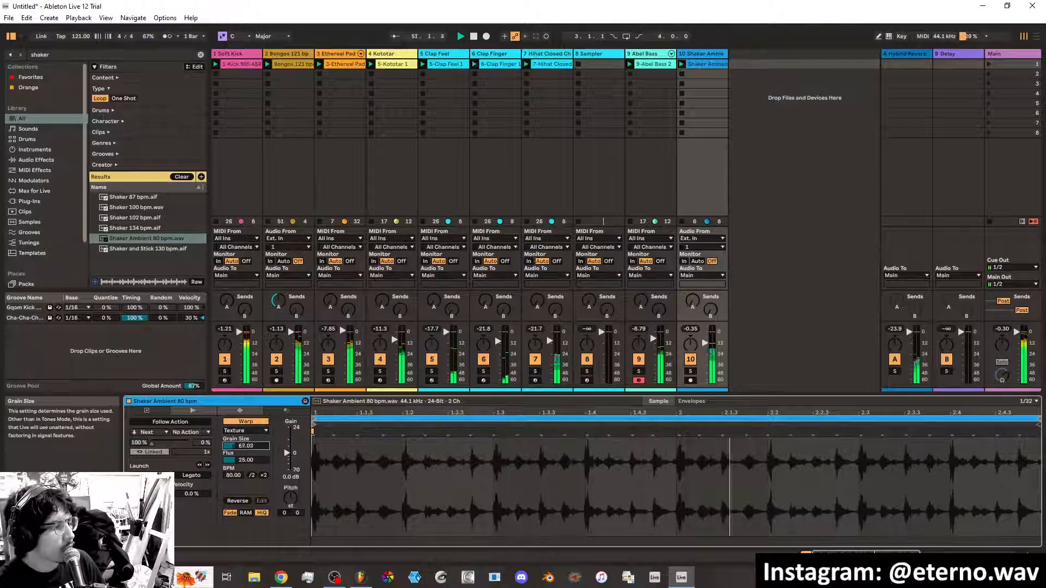
mouse_move(246, 446)
left_mouse_down()
mouse_move(246, 414)
mouse_move(246, 452)
mouse_move(235, 452)
mouse_move(234, 436)
mouse_move(234, 460)
mouse_move(235, 417)
mouse_move(235, 449)
left_mouse_up()
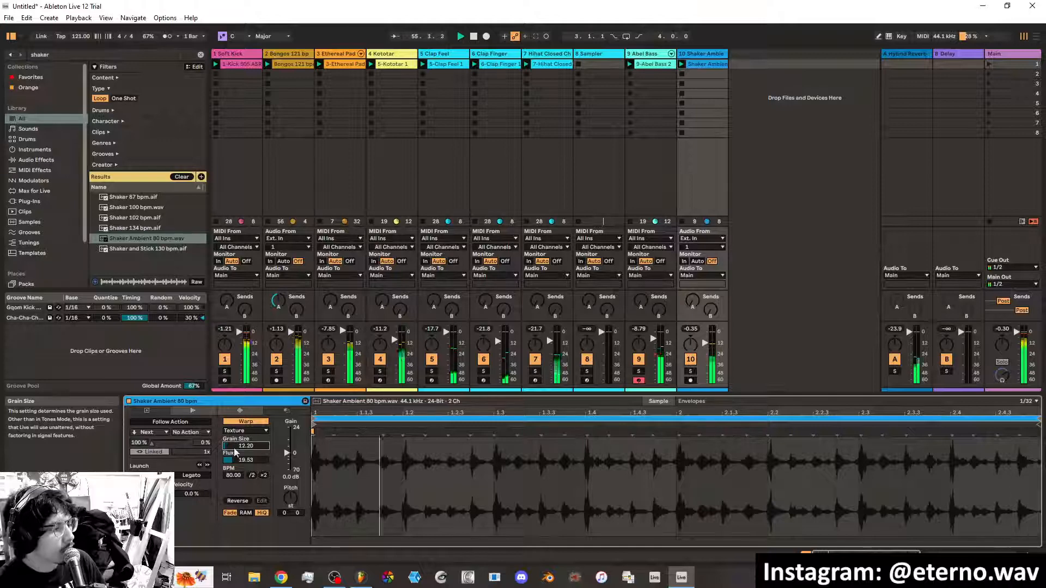
Try transposing the shaker clip down to -32 semitones, and reset its pitch to 0
mouse_move(291, 498)
left_mouse_down()
mouse_move(290, 512)
mouse_move(291, 503)
left_mouse_up()
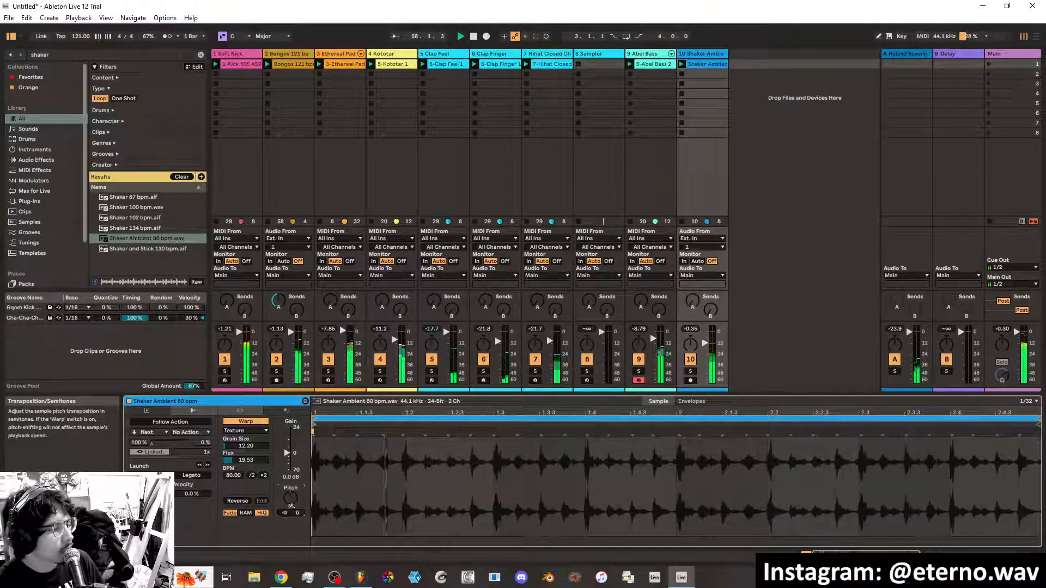
scroll(292, 502, "down", 1)
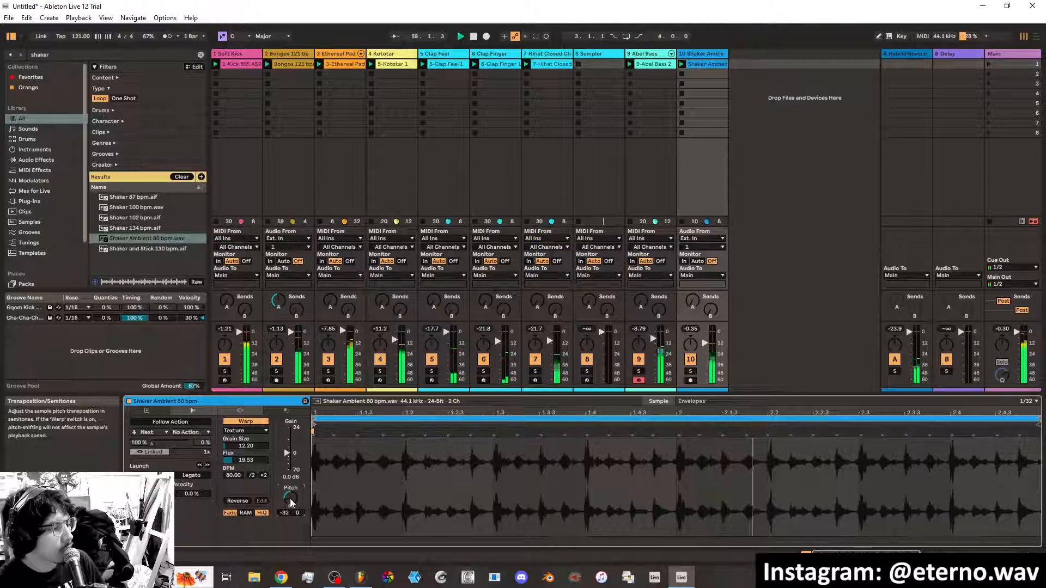
left_click_drag(292, 503, 292, 501)
key("Delete")
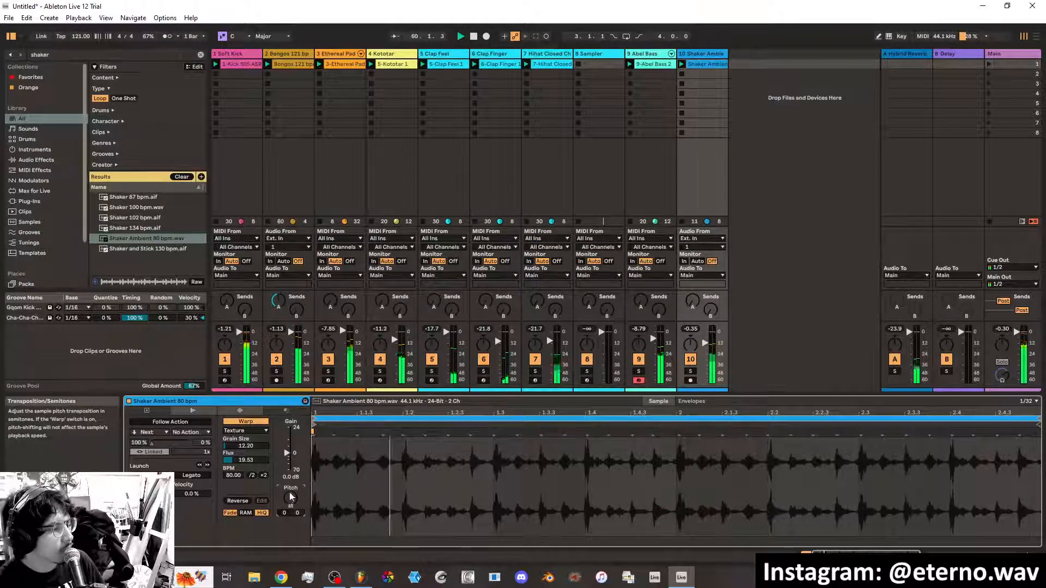
Preview the original Shaker Ambient 80 bpm loop for comparison, and restart playback of all the clips from the beginning
left_click(145, 240)
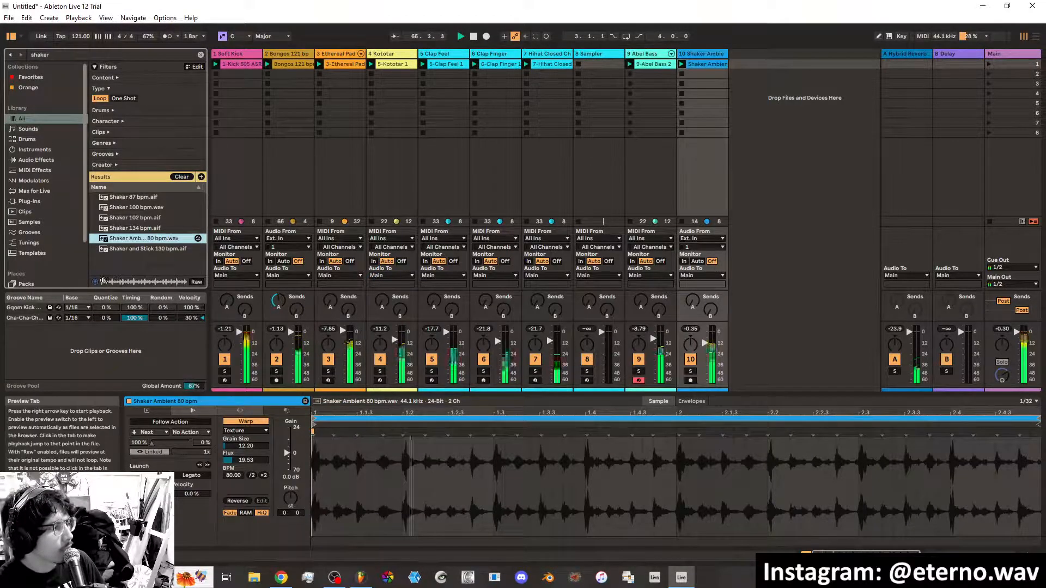
left_click(474, 37)
left_click(460, 36)
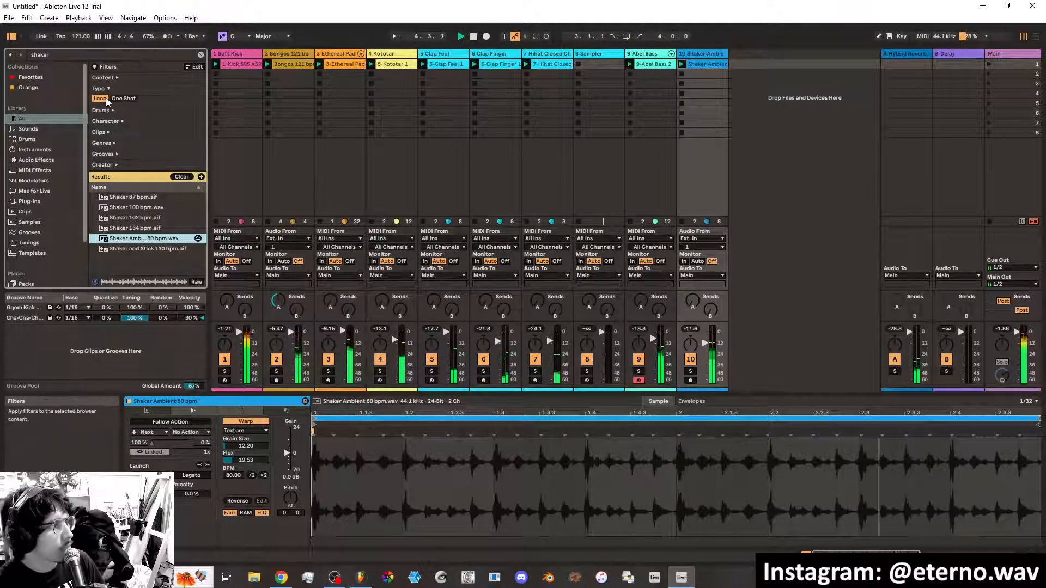
Search the Grooves library for "shaker"
left_click(29, 232)
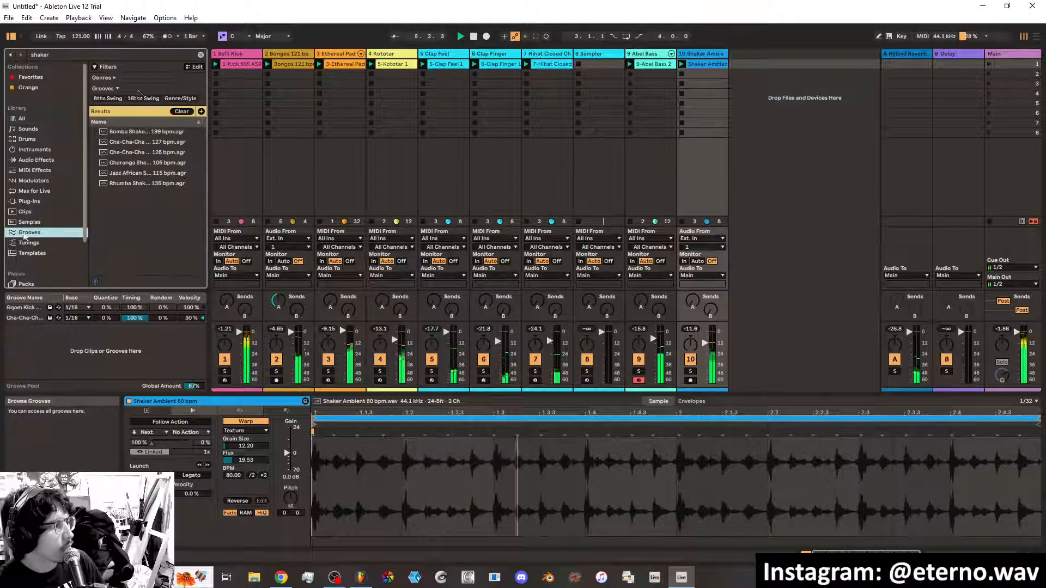
left_click(201, 54)
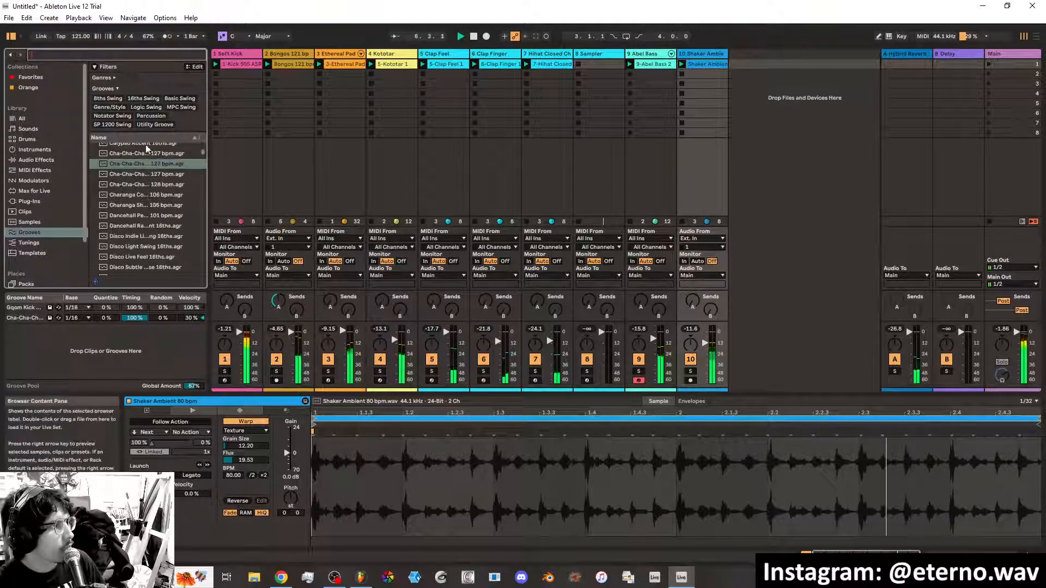
type("s")
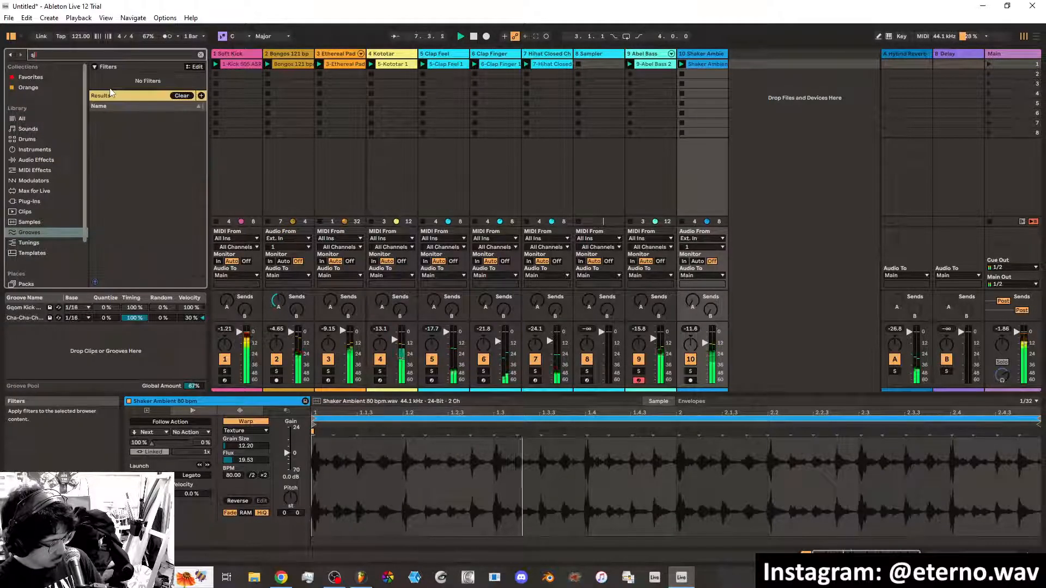
type("haker")
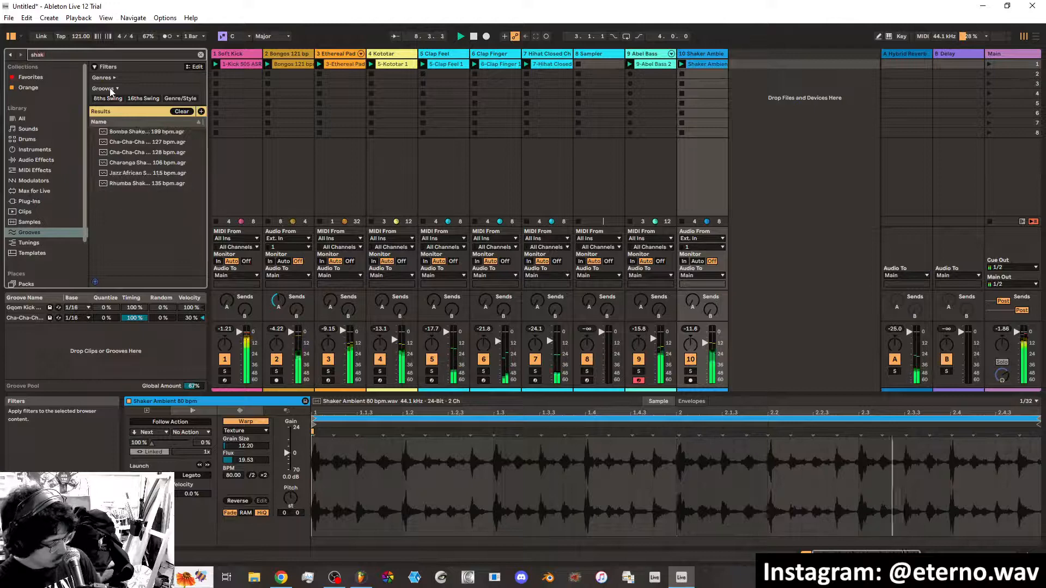
Preview the shaker grooves found in the library and add Jazz African Shakers 16ths 115 bpm to the Groove Pool
left_click(128, 145)
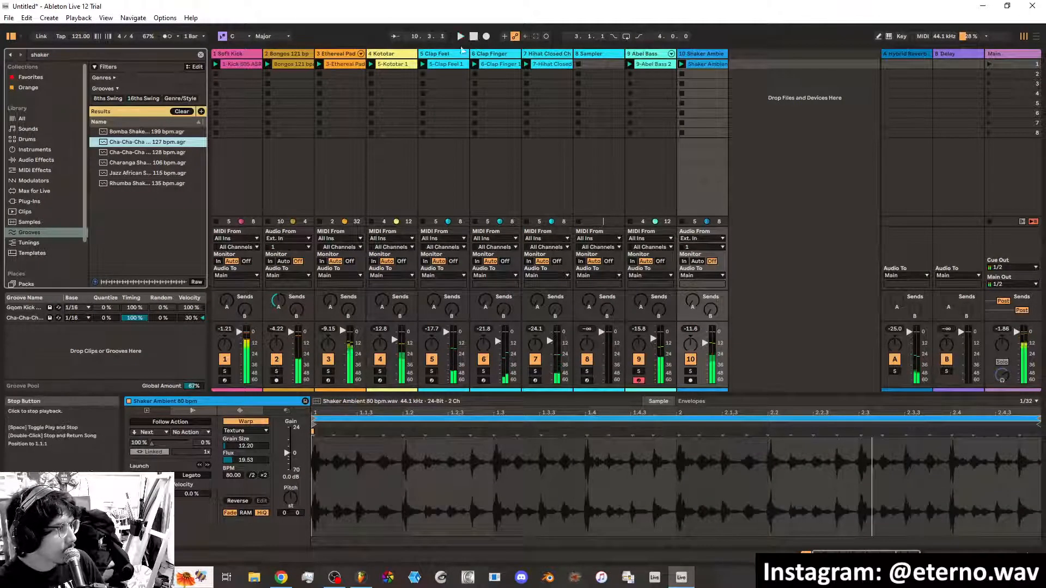
left_click(146, 152)
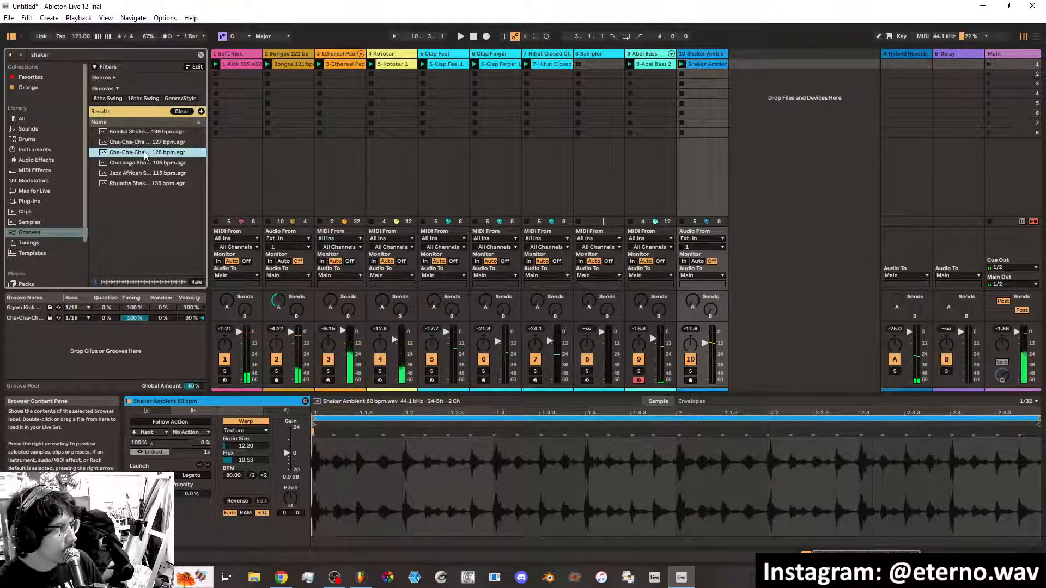
left_click(139, 134)
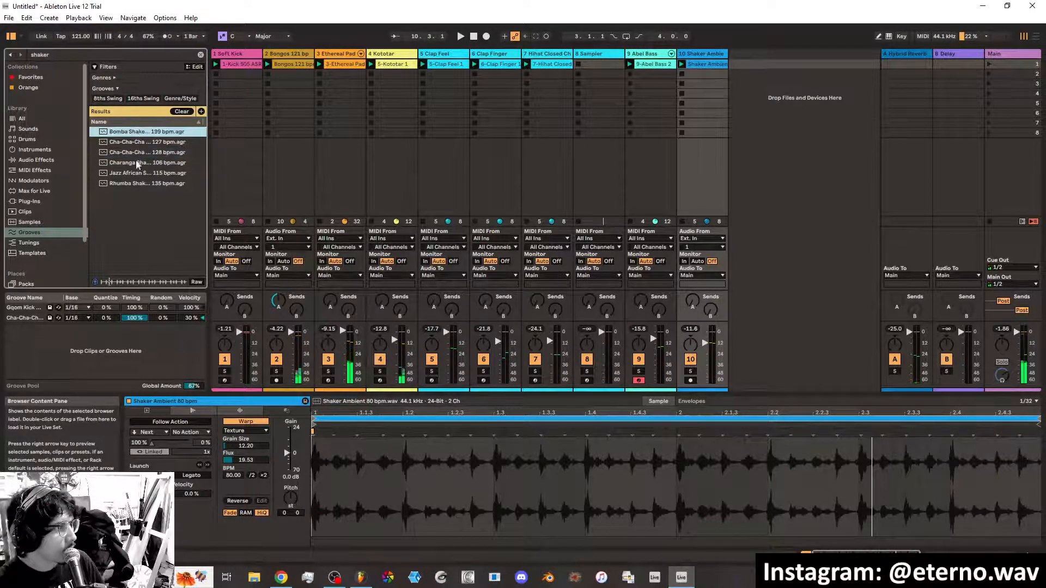
left_click(137, 162)
left_click(134, 173)
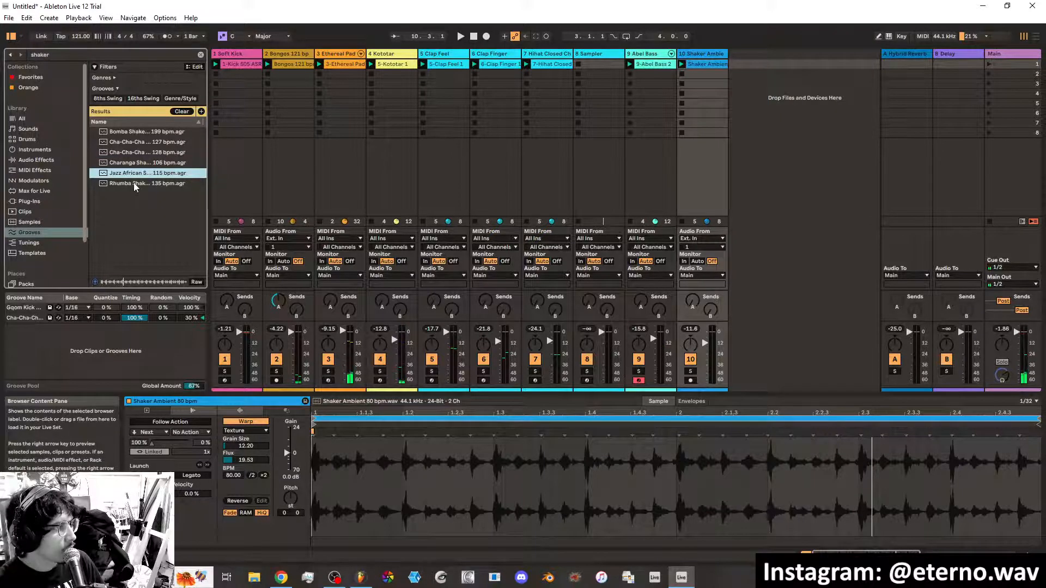
left_click(134, 185)
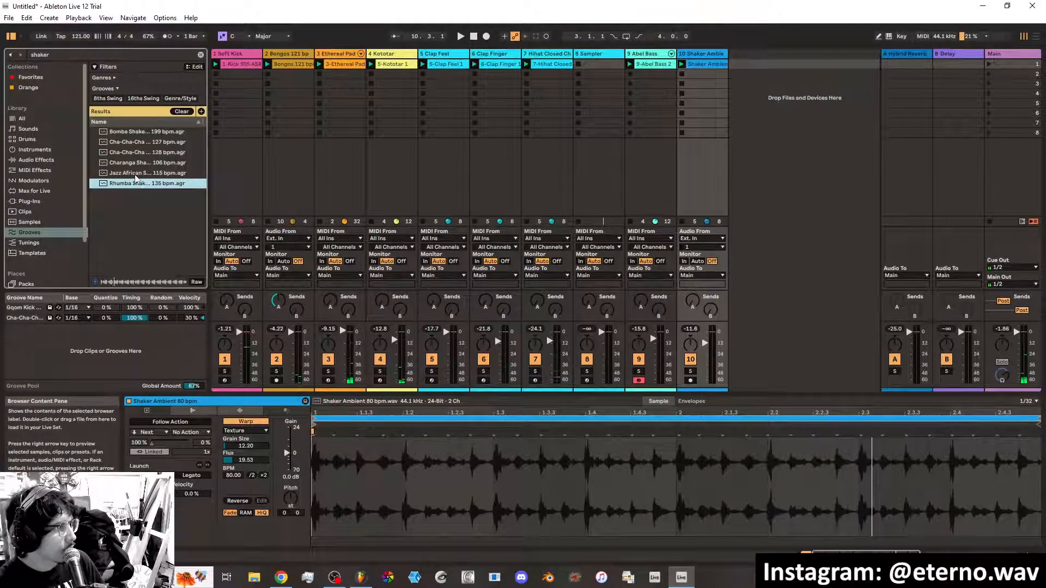
left_click(137, 173)
left_click_drag(137, 181, 97, 326)
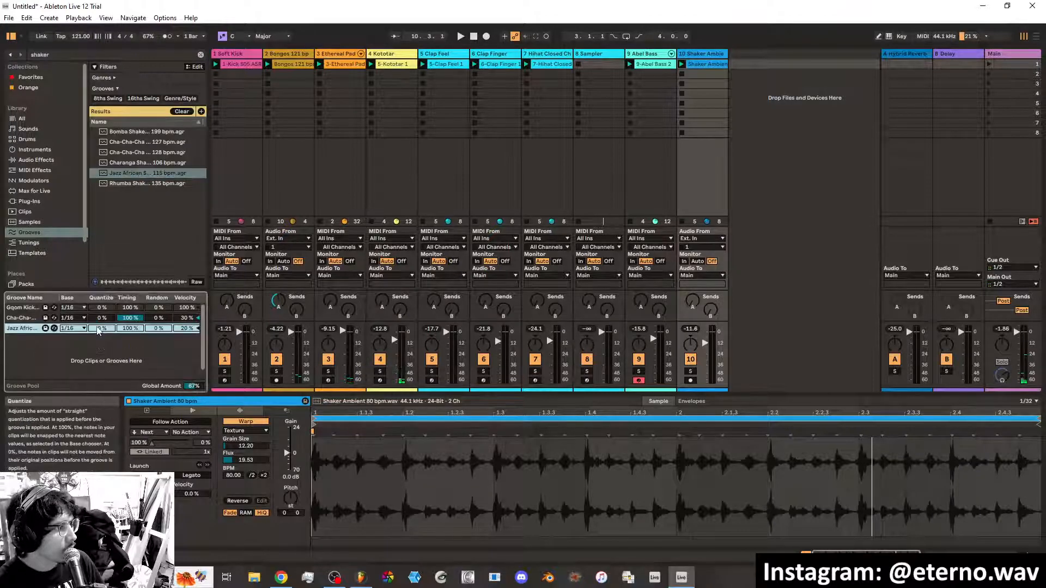
Restart playback and assign the Jazz African Shakers 16ths 115 bpm groove to the Shaker Ambient 80 bpm clip
left_click(459, 37)
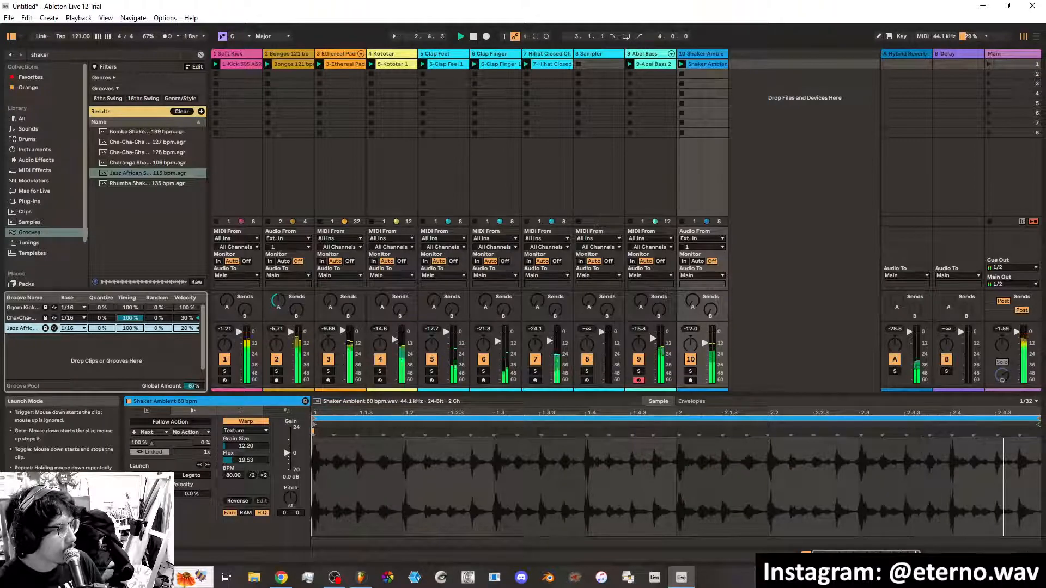
left_click(181, 410)
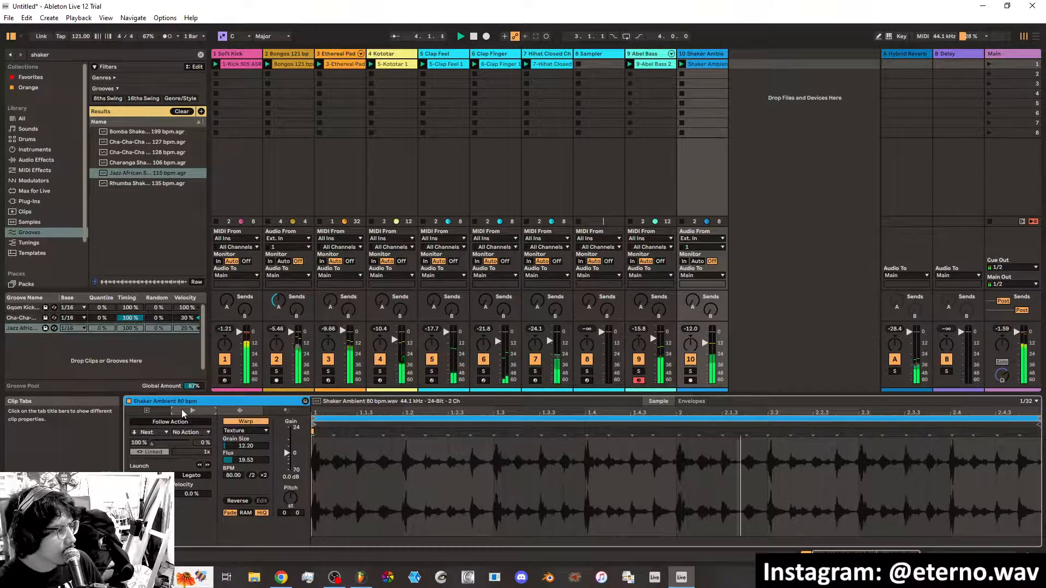
left_click(281, 409)
left_click(146, 409)
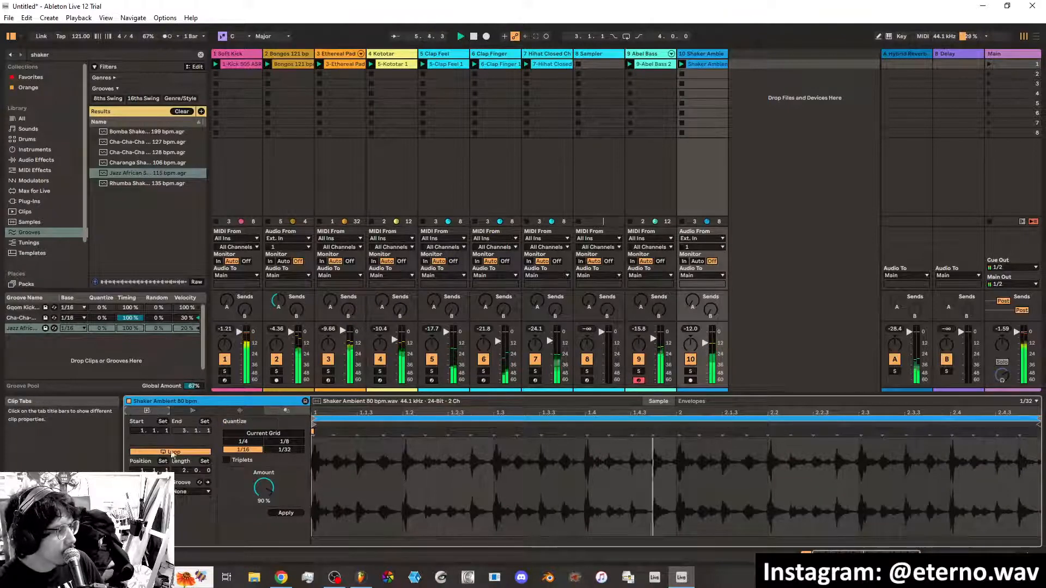
left_click(188, 492)
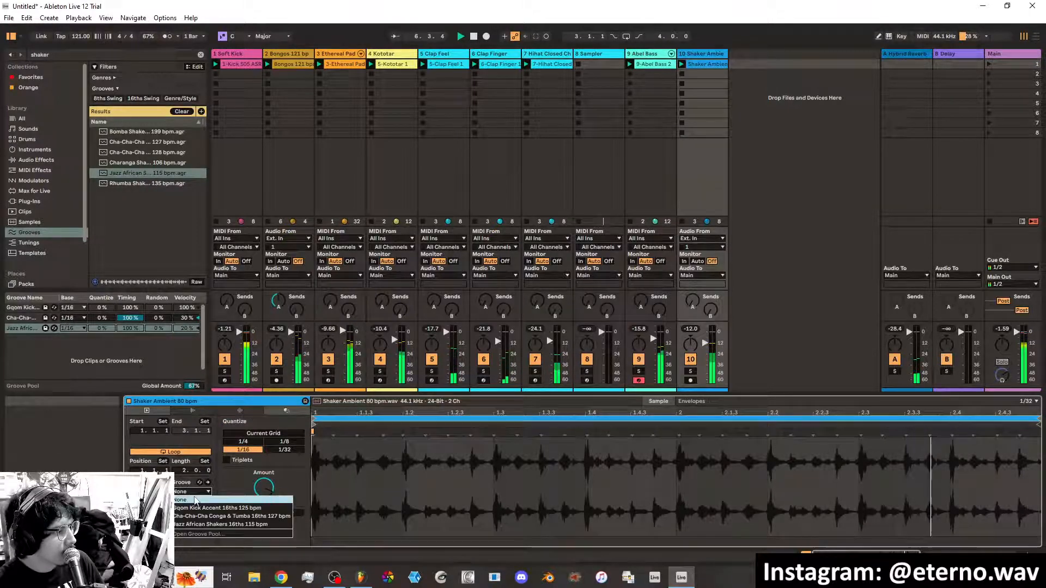
left_click(200, 525)
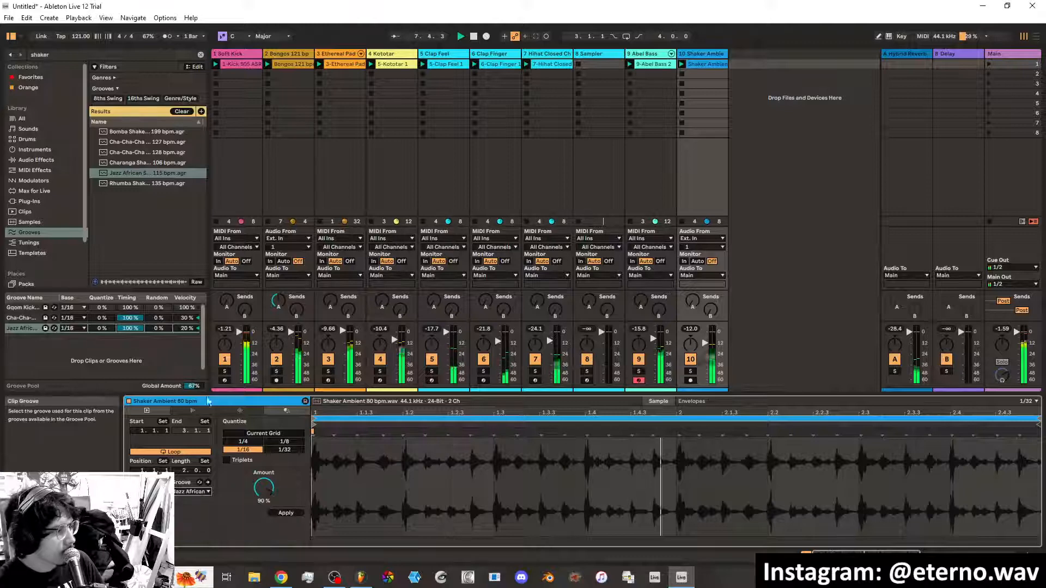
Try different global groove amounts, including 76%, 44% and 54%, while the clips play
left_click_drag(194, 386, 193, 365)
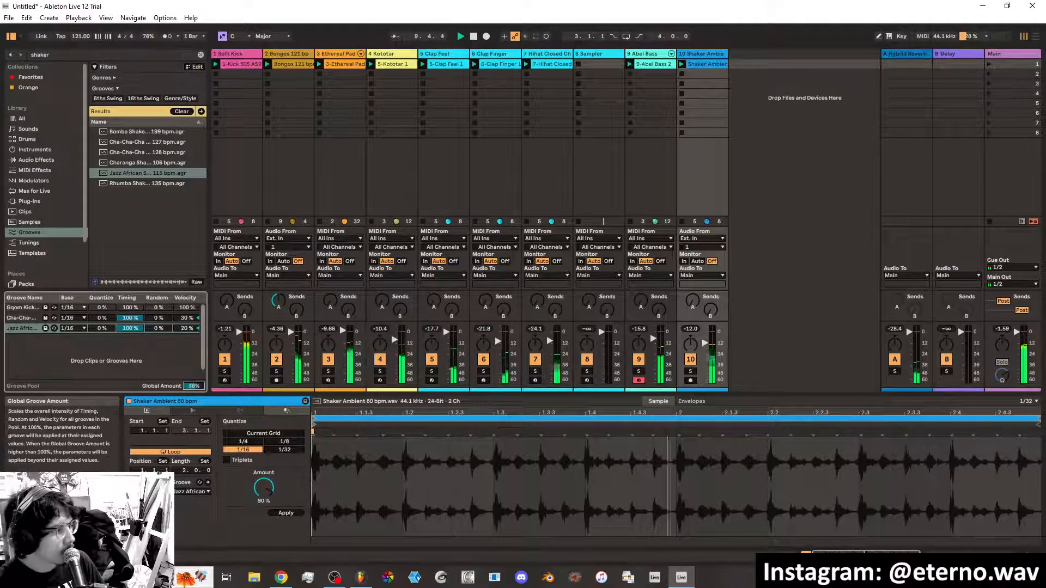
mouse_move(195, 388)
left_mouse_down()
mouse_move(195, 423)
mouse_move(196, 385)
left_mouse_up()
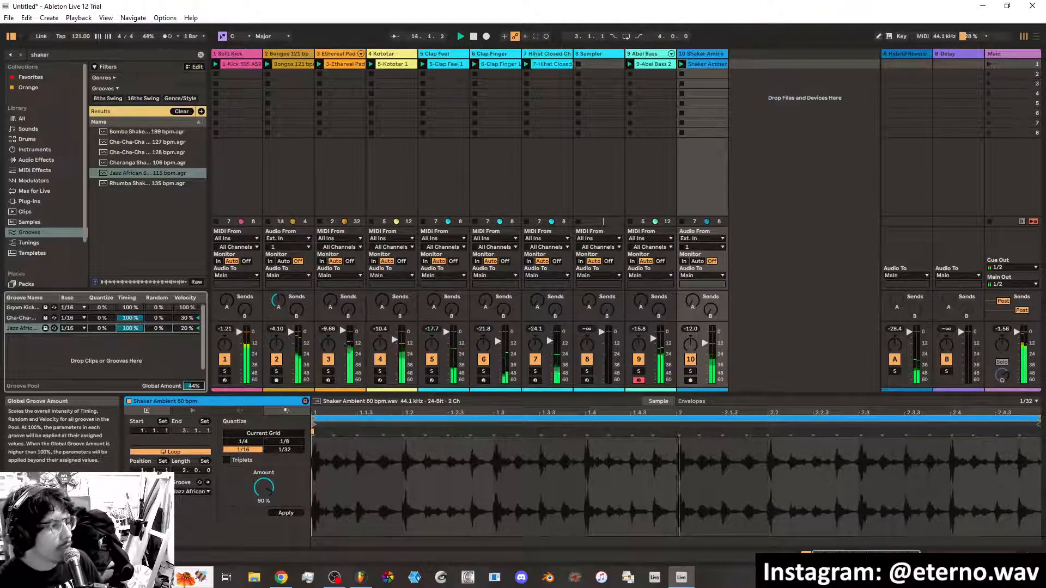
mouse_move(194, 385)
left_mouse_down()
mouse_move(194, 403)
mouse_move(192, 389)
left_mouse_up()
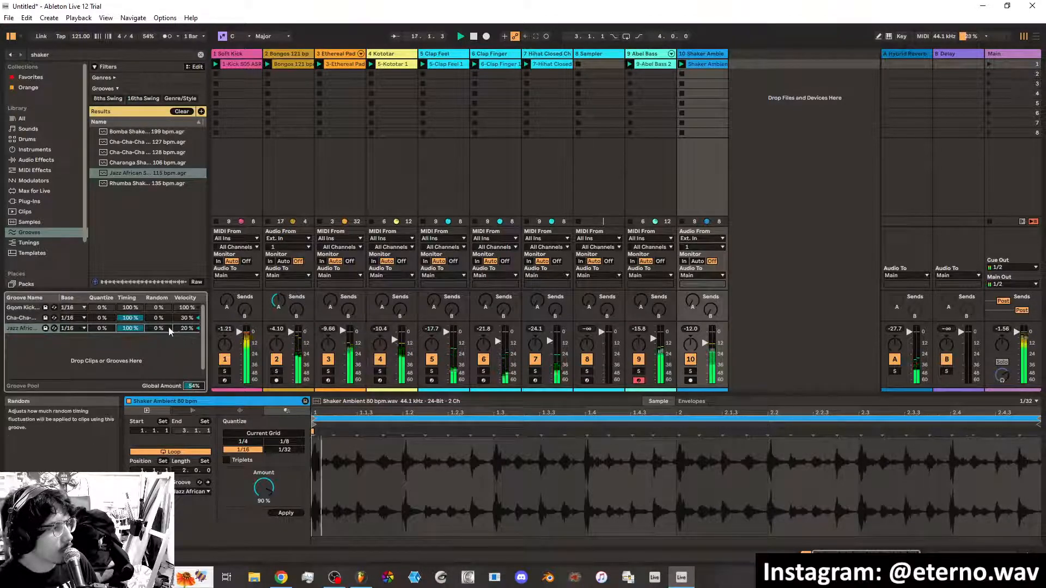
Set the Jazz African Shakers groove's velocity to 16% and random to 13%, and the global groove amount to 23%
left_click_drag(186, 329, 187, 285)
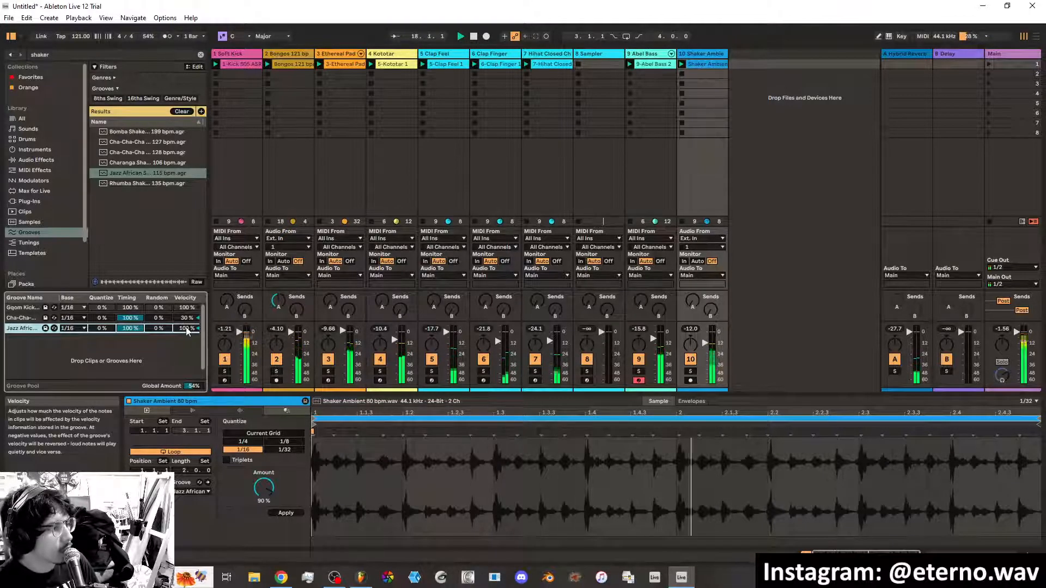
left_click_drag(186, 328, 186, 373)
left_click_drag(186, 330, 155, 311)
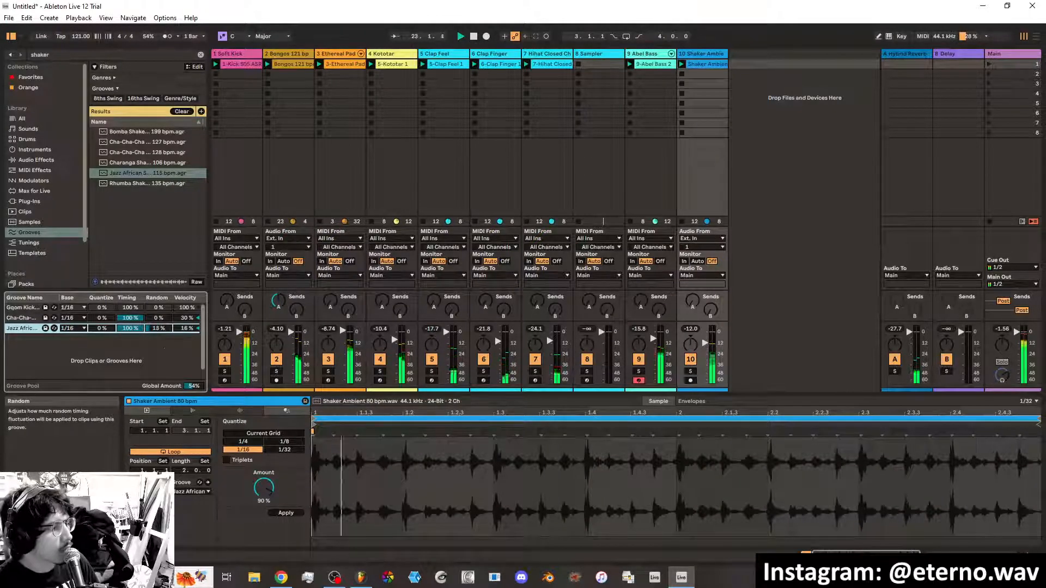
mouse_move(194, 386)
left_mouse_down()
mouse_move(194, 344)
mouse_move(194, 402)
left_mouse_up()
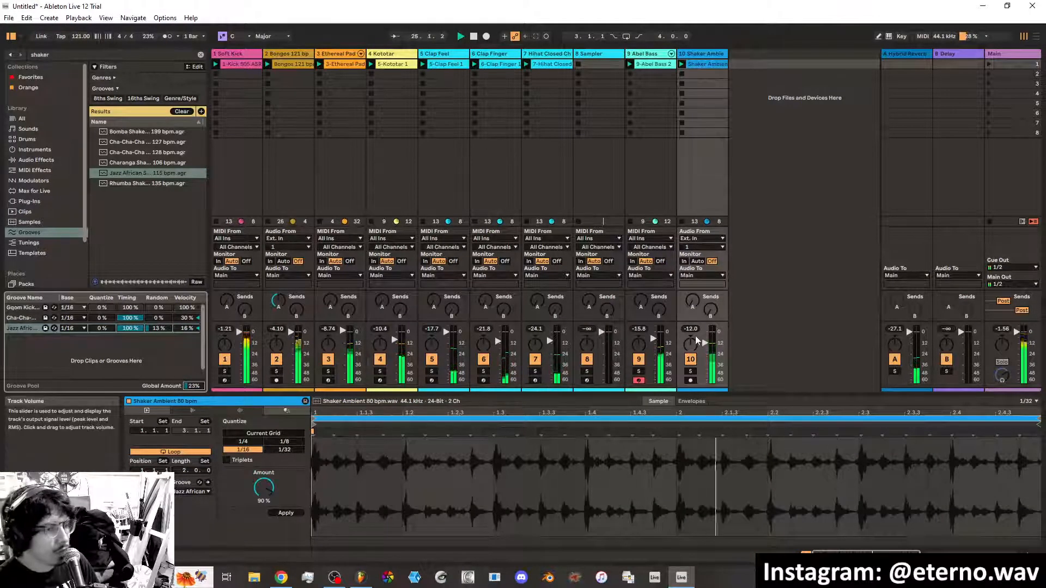
Rebalance the drums by lowering the Shaker Ambient track's volume slightly and raising the Hihat Closed track's volume
left_click_drag(710, 350, 710, 338)
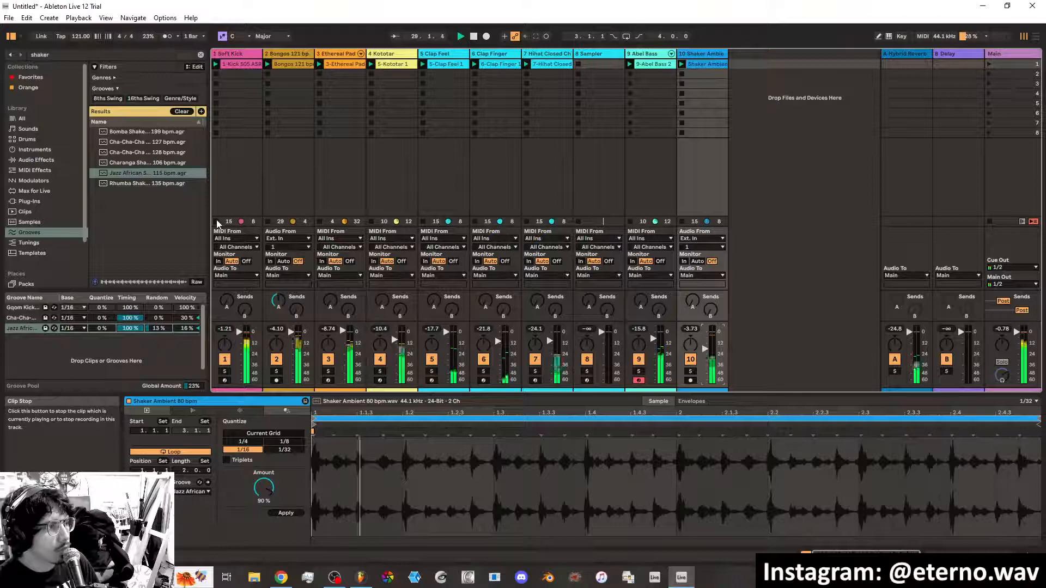
left_click_drag(549, 340, 552, 337)
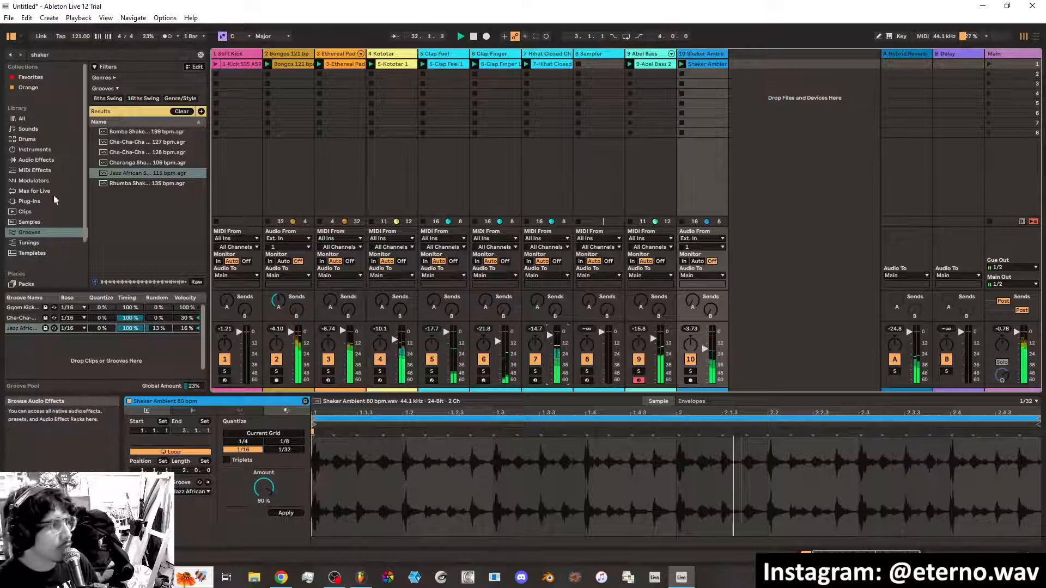
Audition several closed hi-hat one-shots from the Samples library over the playing loop
left_click(29, 221)
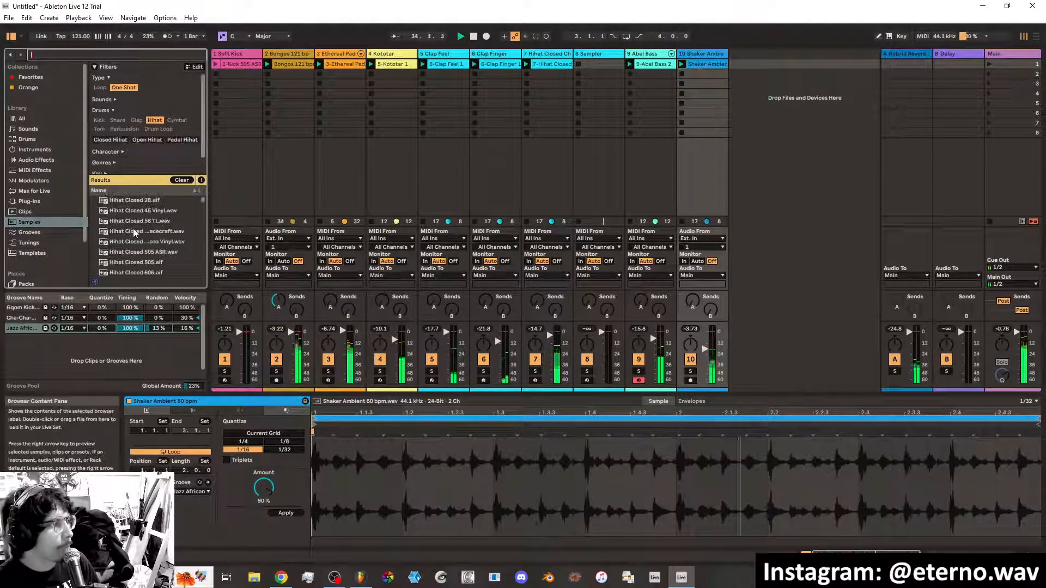
left_click(135, 232)
key("Up")
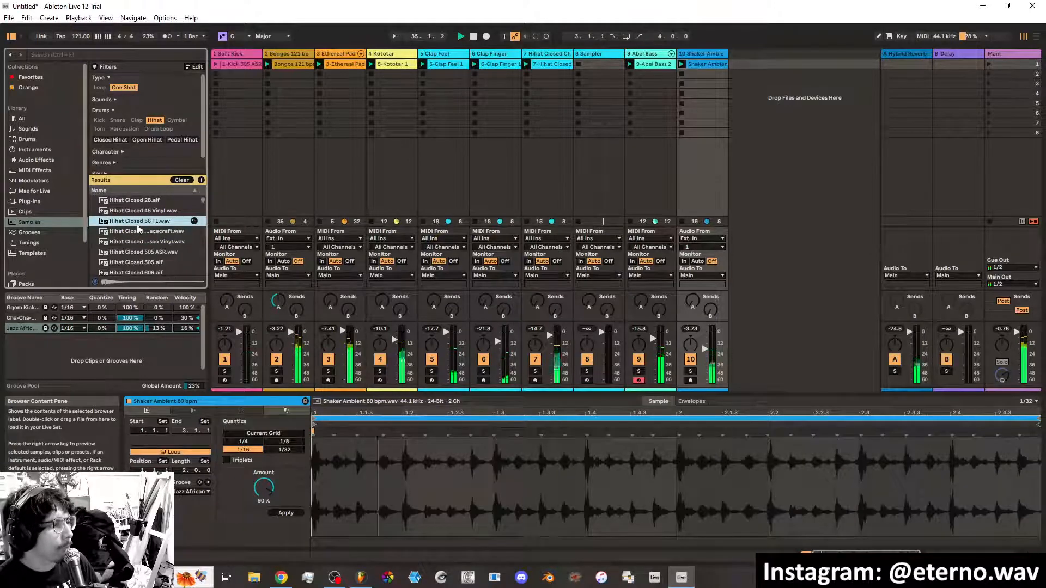
key("Down")
key("Down")
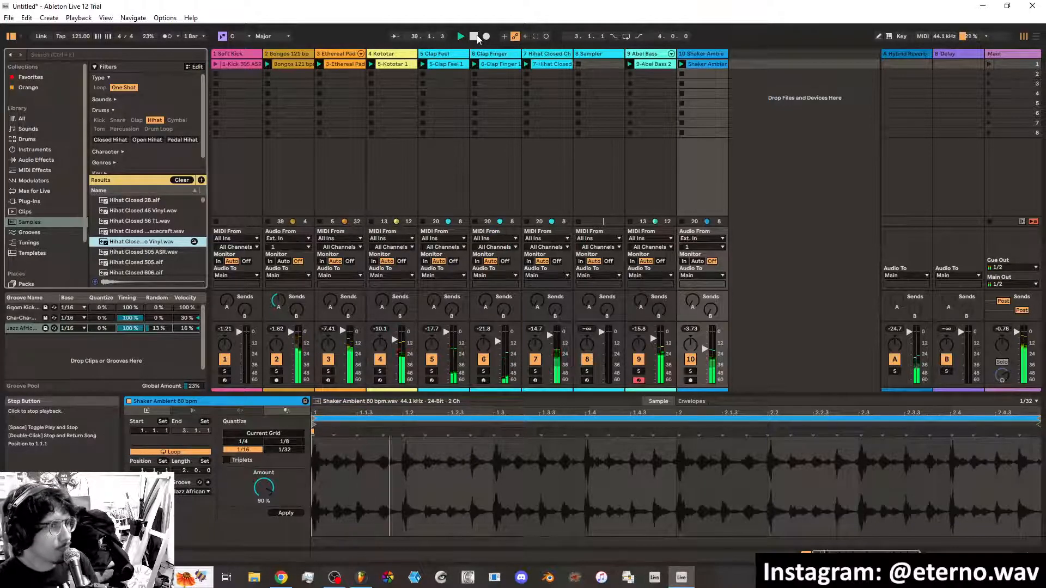
Filter the samples to percussion one-shots and audition the bell sounds over the playing loop
left_click(38, 223)
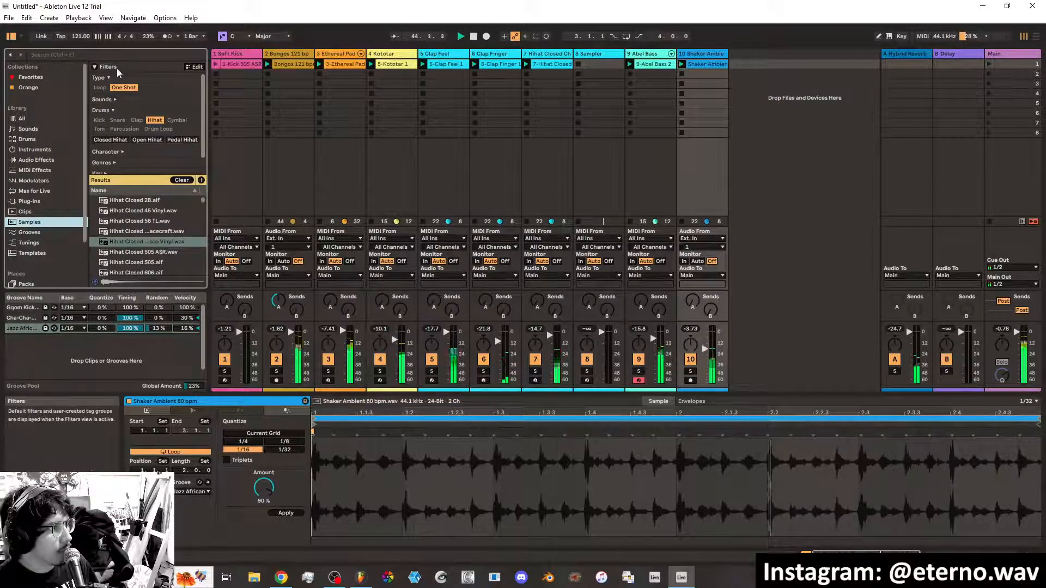
left_click(135, 129)
left_click(127, 211)
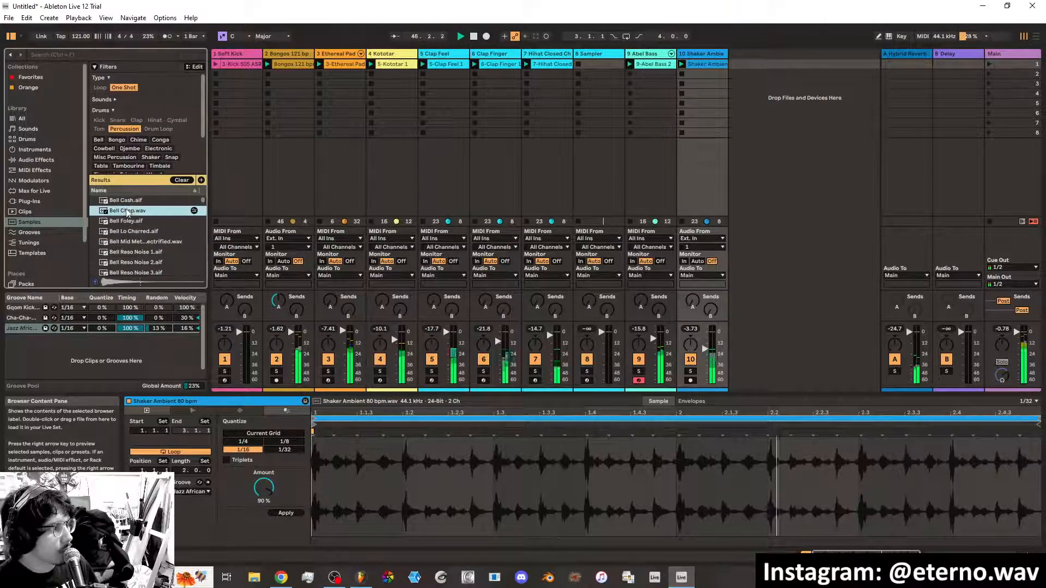
left_click(127, 222)
left_click(126, 231)
left_click(126, 242)
left_click(125, 252)
left_click(126, 261)
scroll(126, 262, "down", 2)
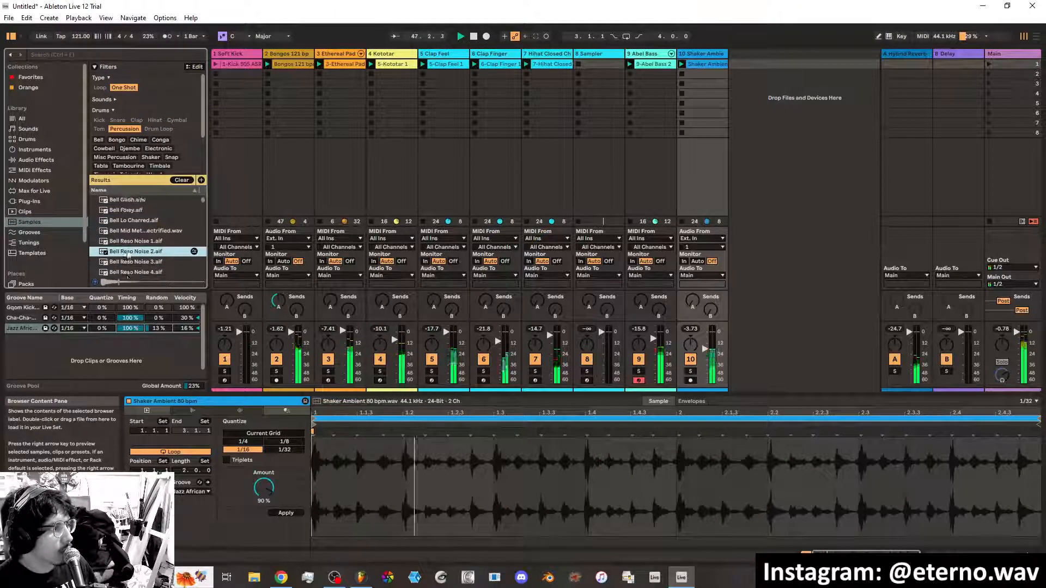
left_click(127, 242)
left_click(127, 251)
scroll(128, 251, "down", 2)
left_click(128, 238)
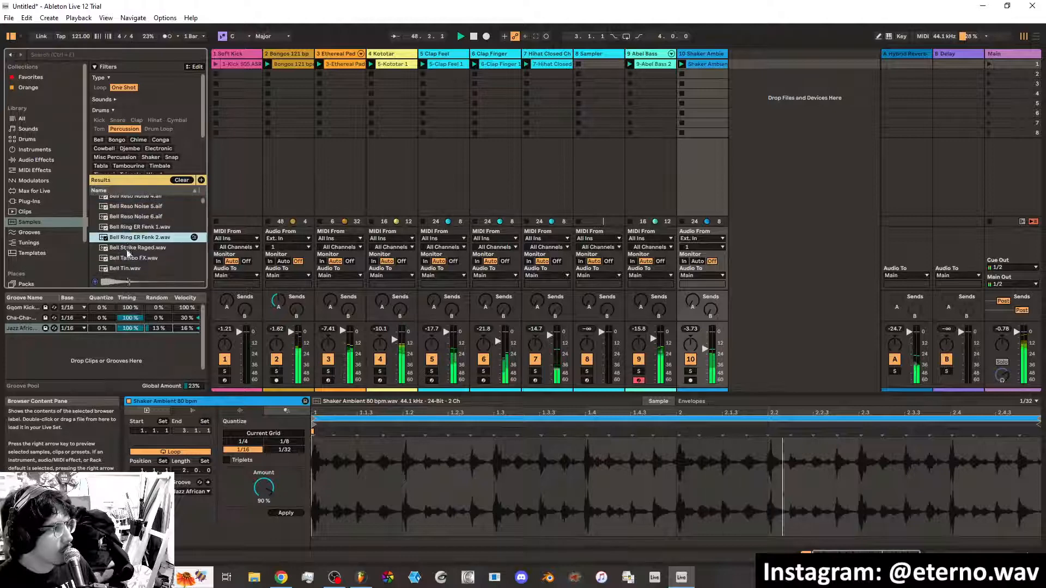
left_click(127, 249)
scroll(127, 249, "up", 2)
left_click(127, 240)
left_click(120, 218)
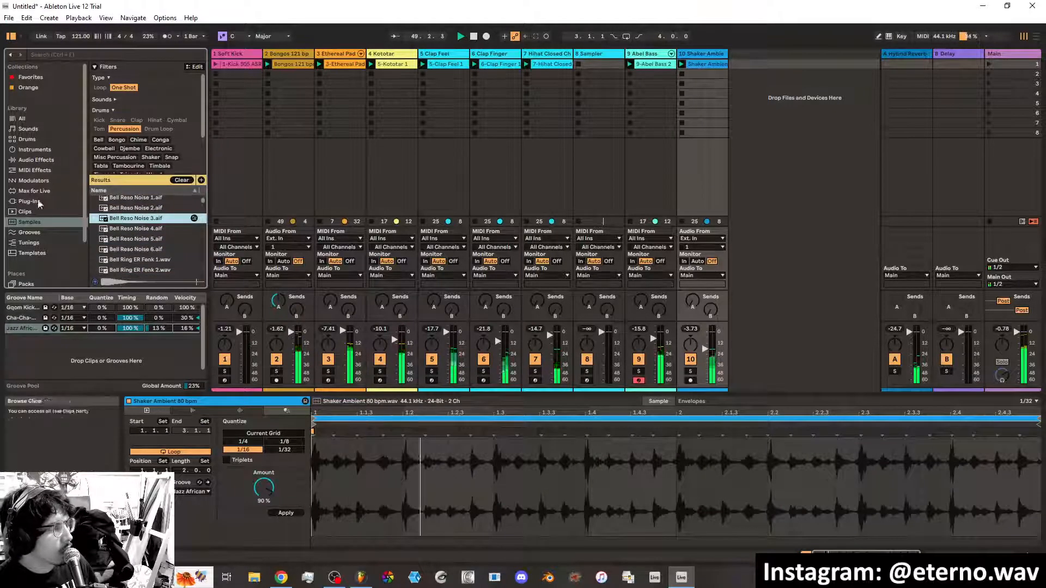
Look through the Max for Live devices and check the presets under STING!64 by SKINNERBOX
scroll(33, 185, "down", 3)
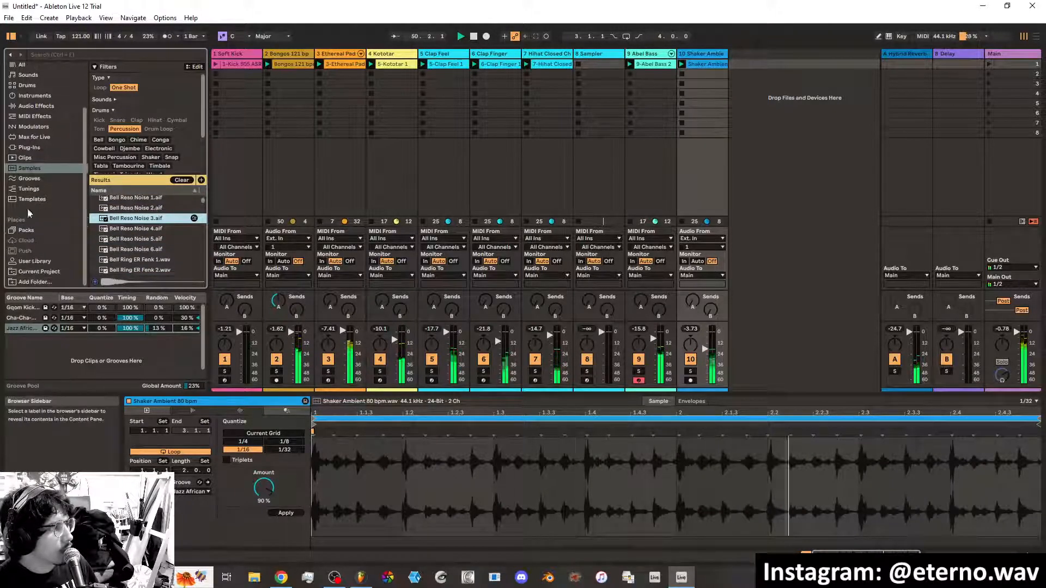
scroll(27, 208, "up", 2)
left_click(33, 169)
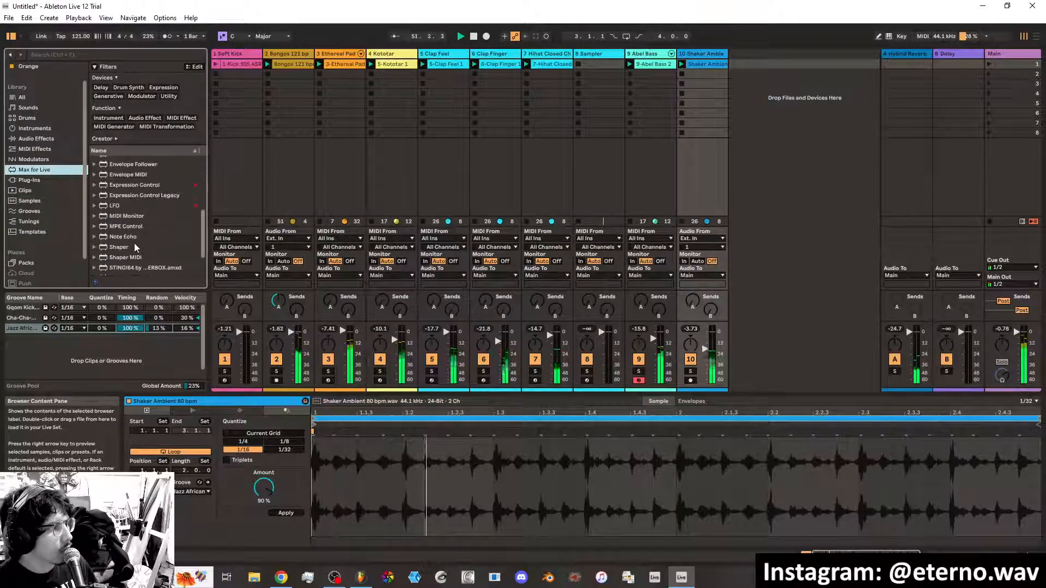
scroll(134, 243, "down", 5)
left_click(95, 229)
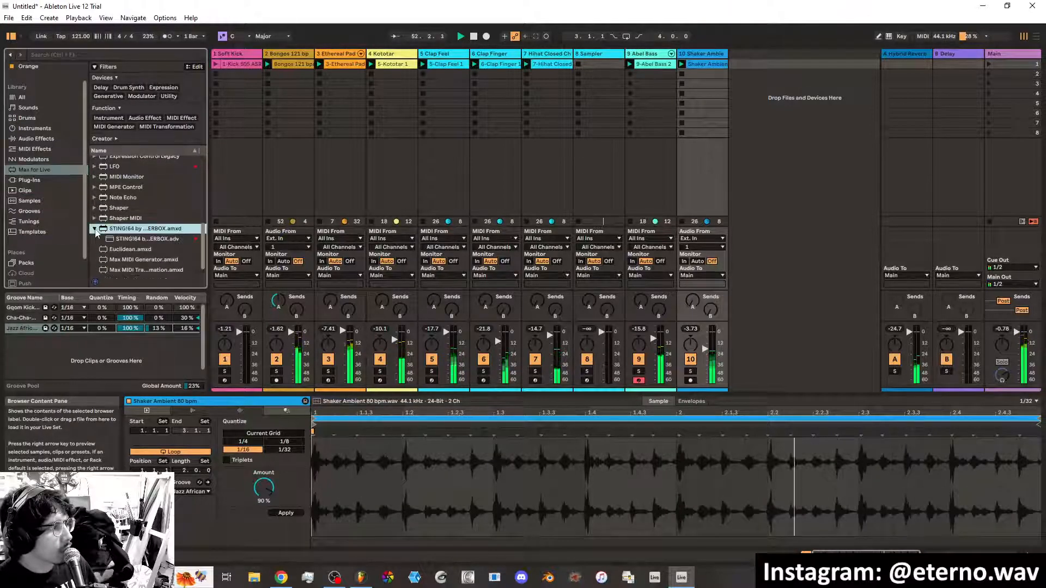
left_click(95, 229)
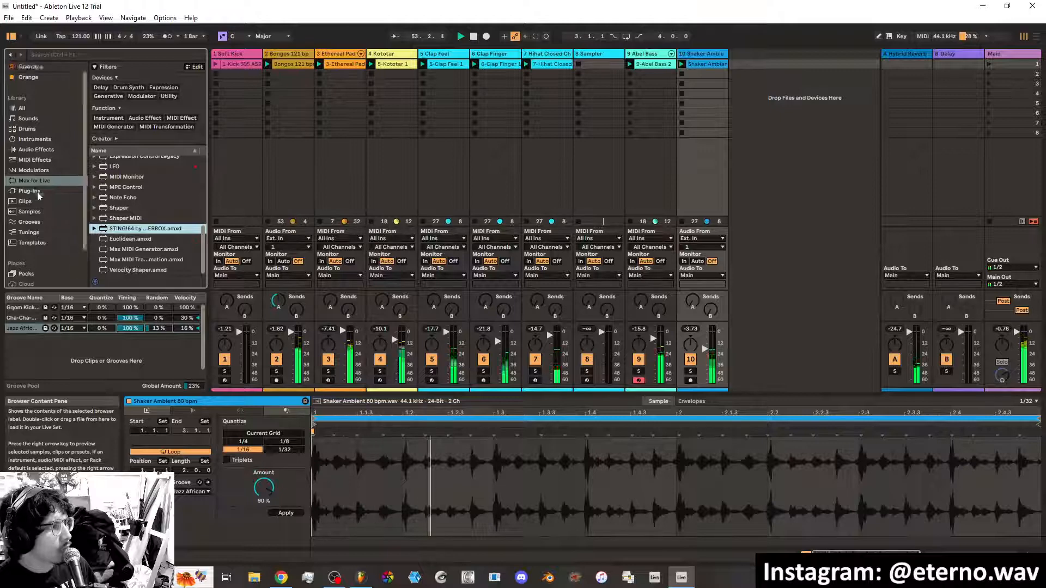
Load the saved Drum Grooves instrument rack from the User Library onto a new MIDI track
scroll(39, 221, "down", 1)
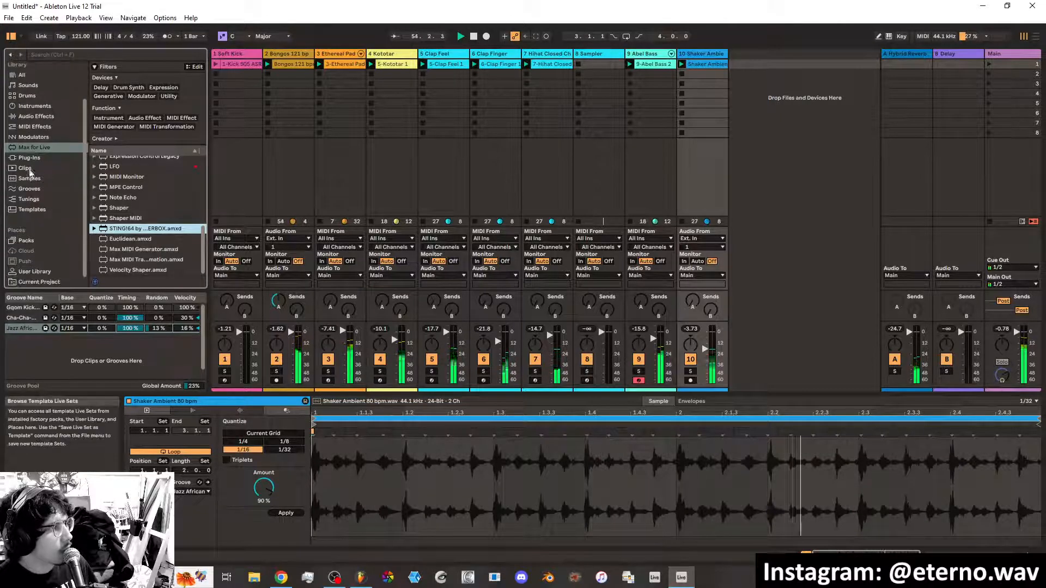
left_click(34, 272)
scroll(159, 217, "down", 2)
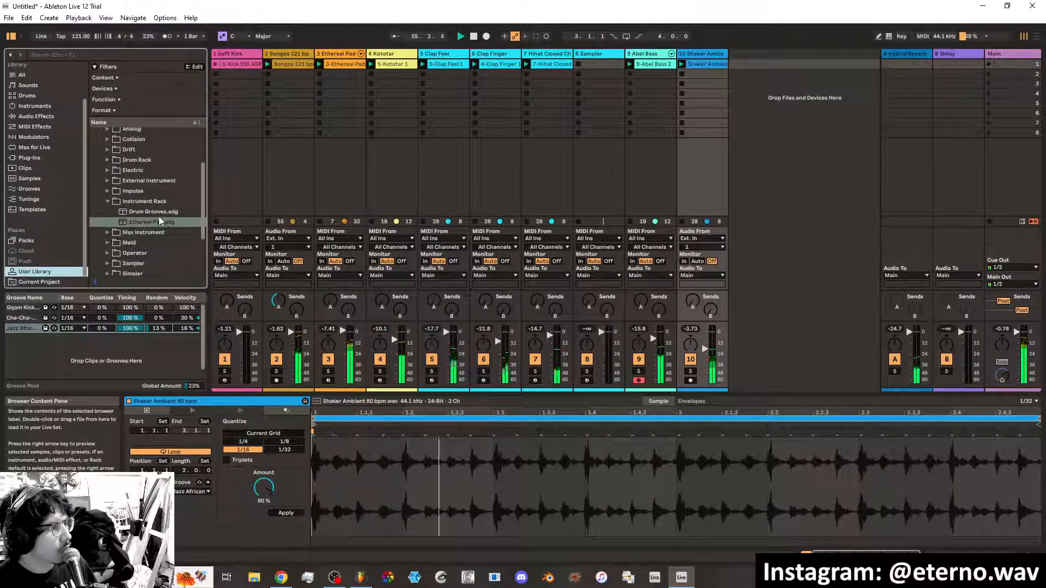
left_click(170, 212)
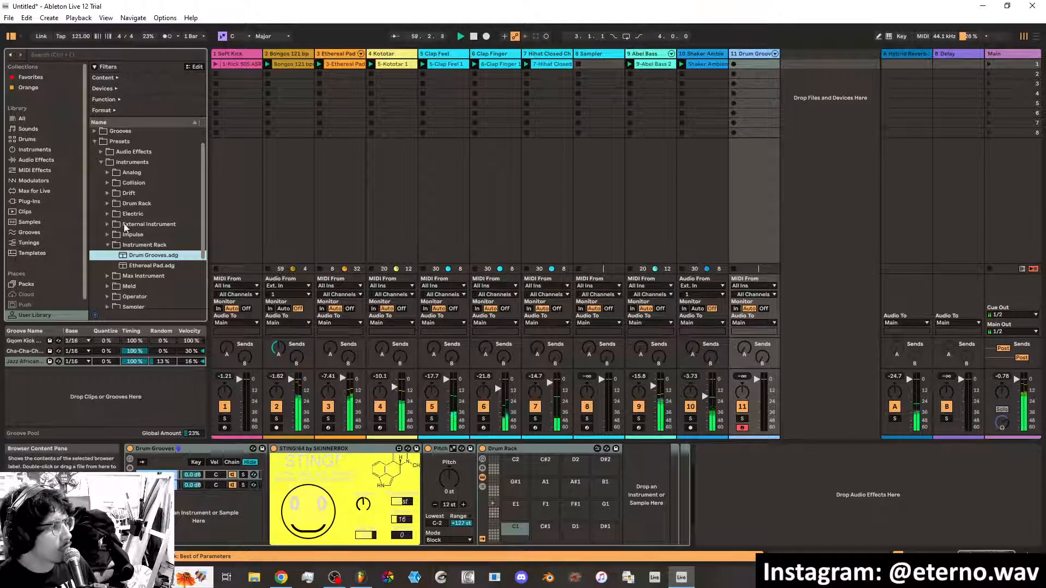
Return to the percussion one-shots in the Samples library and try to select a range of bell samples
left_click(30, 223)
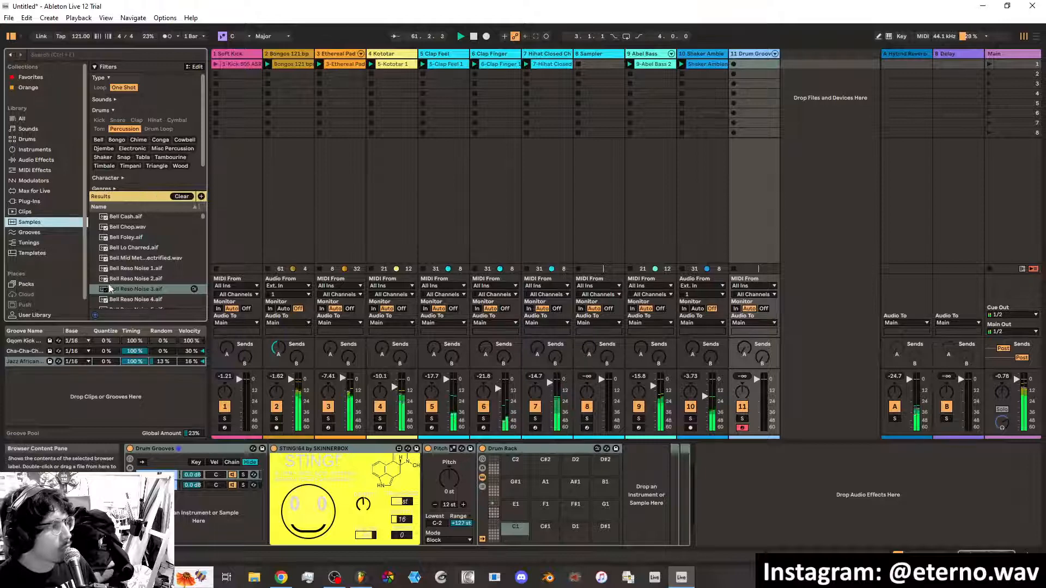
left_click_drag(97, 293, 97, 275)
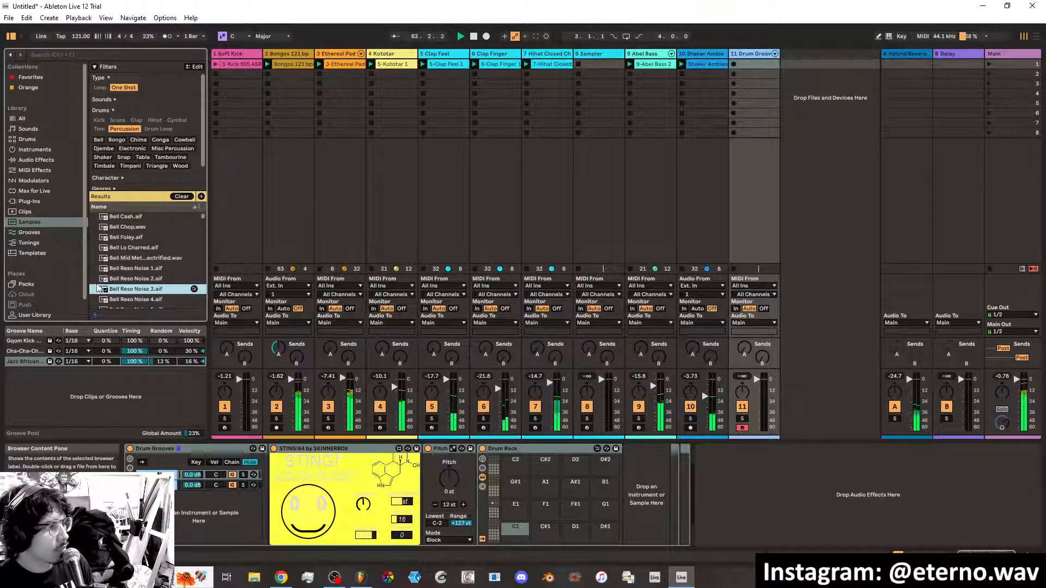
left_click_drag(99, 289, 102, 208)
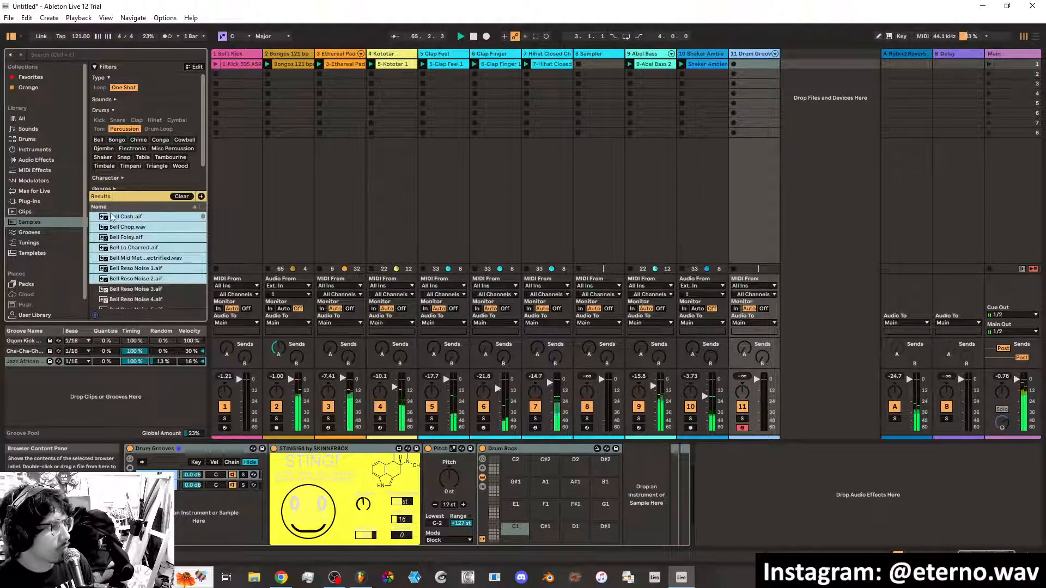
scroll(130, 248, "down", 4)
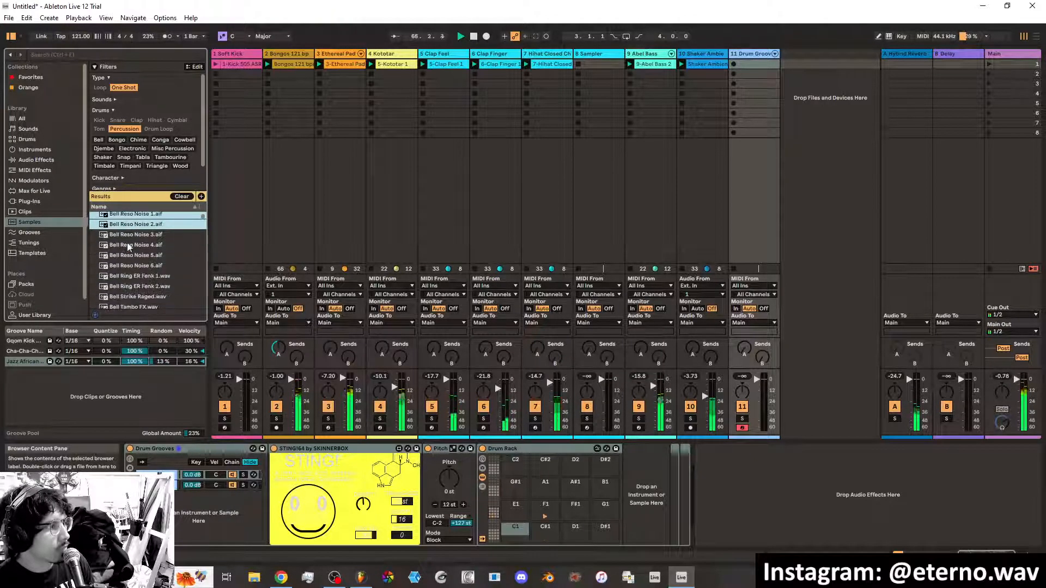
left_click_drag(93, 244, 95, 259)
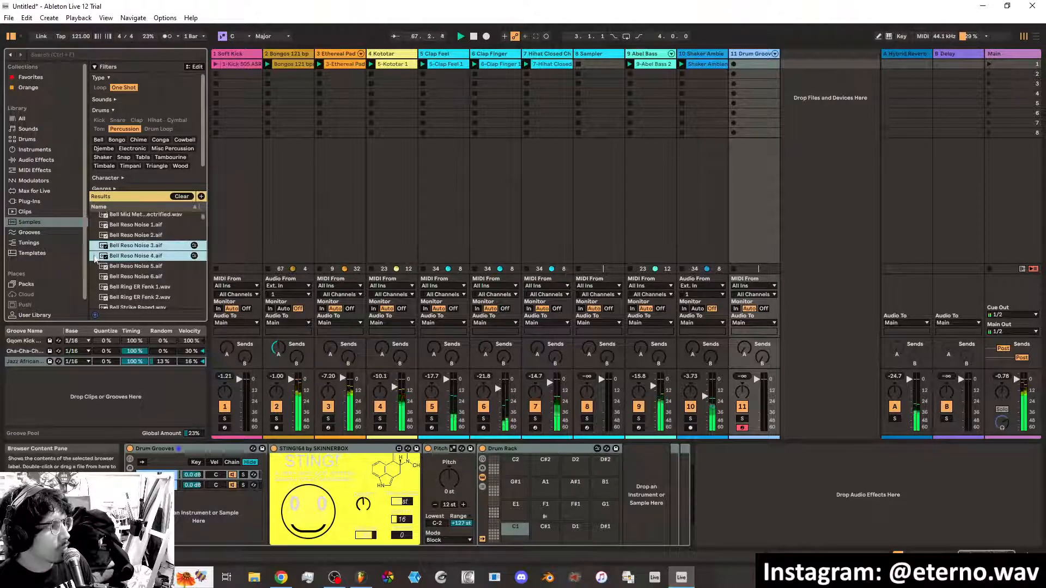
scroll(97, 244, "up", 4)
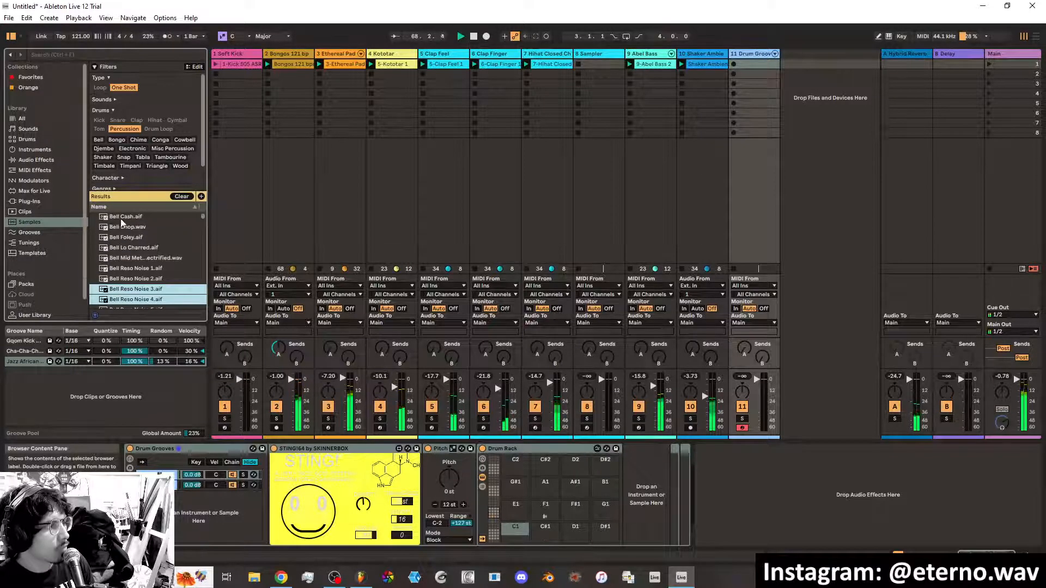
Select the bell samples from Bell Chop.wav through Bells Agogo Hi.aif and load them onto the Drum Rack pads starting at C1
left_click(121, 223)
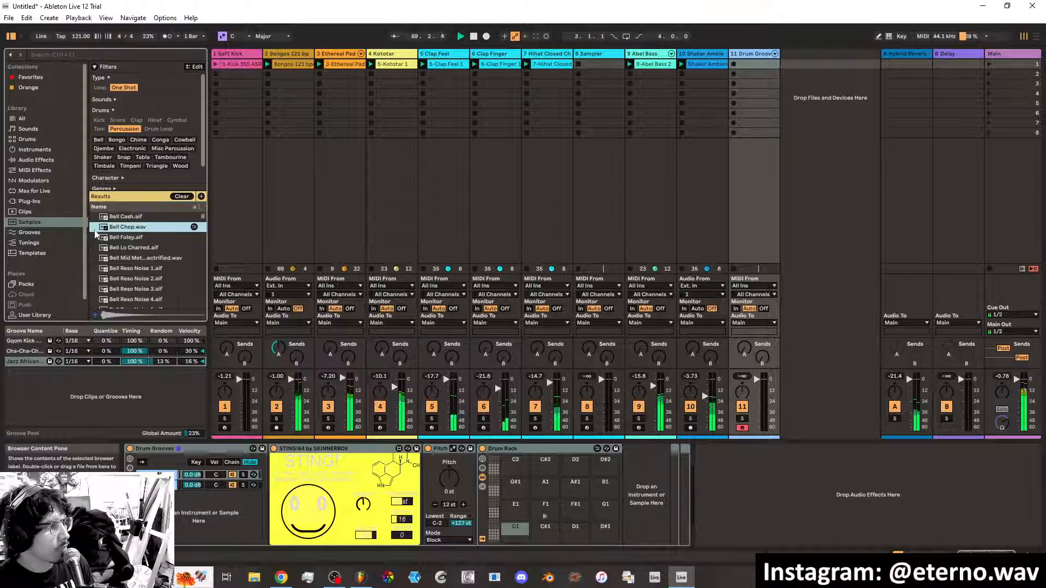
mouse_move(96, 234)
left_mouse_down()
mouse_move(96, 318)
mouse_move(97, 205)
mouse_move(91, 236)
left_mouse_up()
scroll(94, 277, "down", 3)
scroll(95, 280, "down", 1)
left_click(94, 246, "shift")
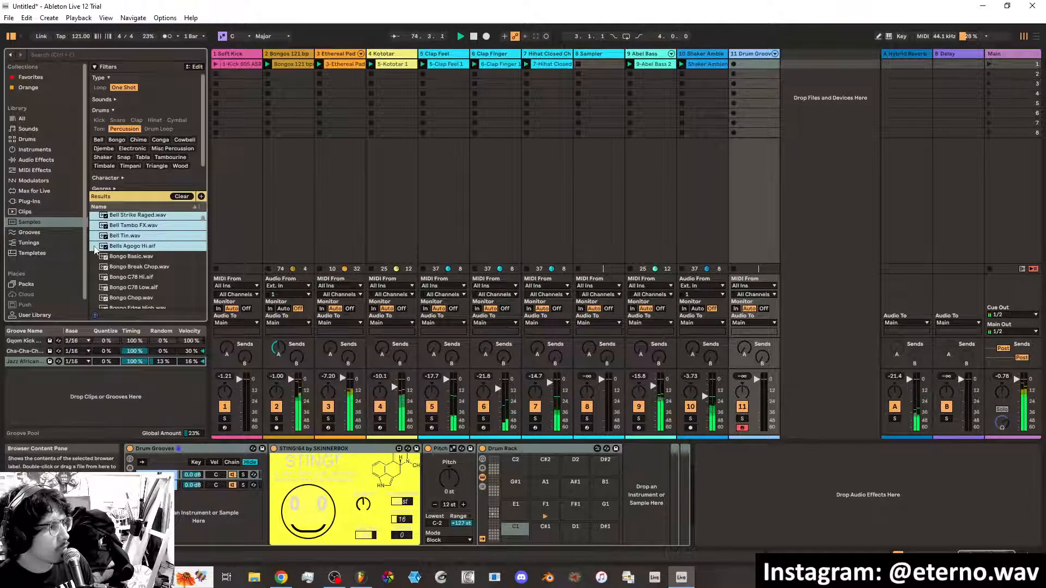
scroll(136, 240, "up", 1)
scroll(137, 242, "up", 3)
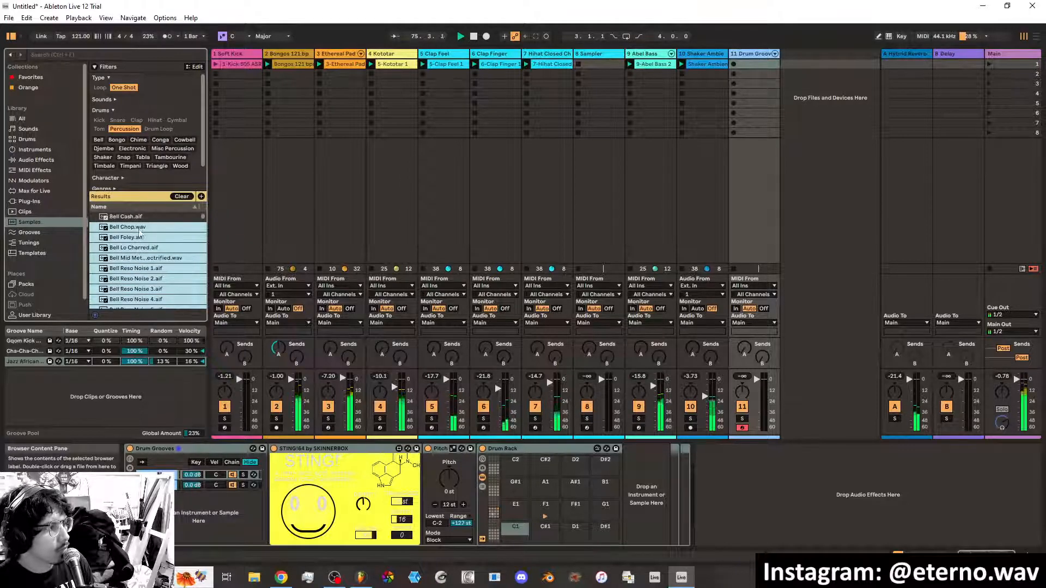
left_click_drag(136, 228, 518, 523)
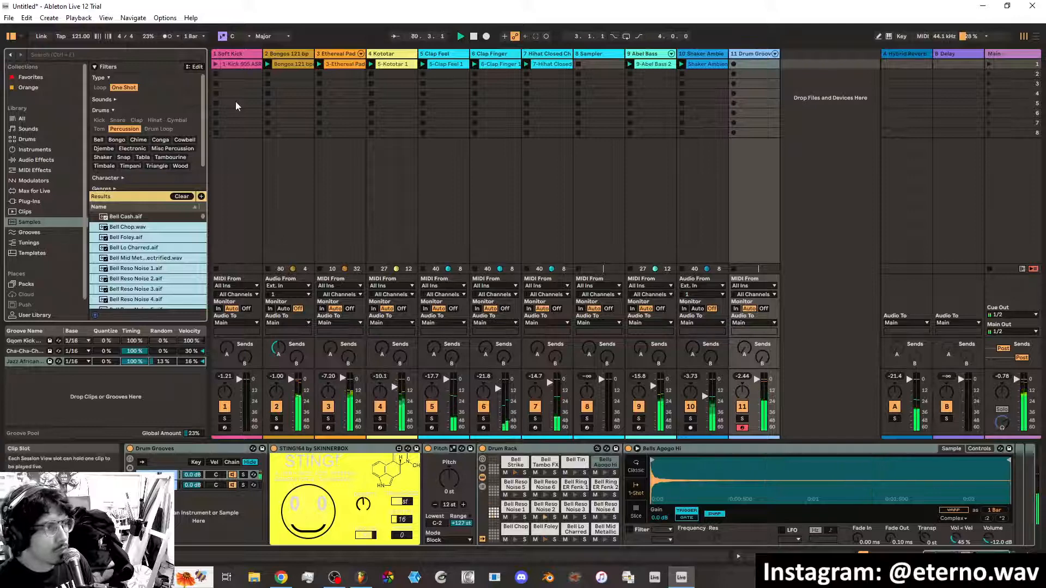
Launch the Soft Kick clip and randomize the STING!64 pattern on the Drum Grooves track
left_click(216, 64)
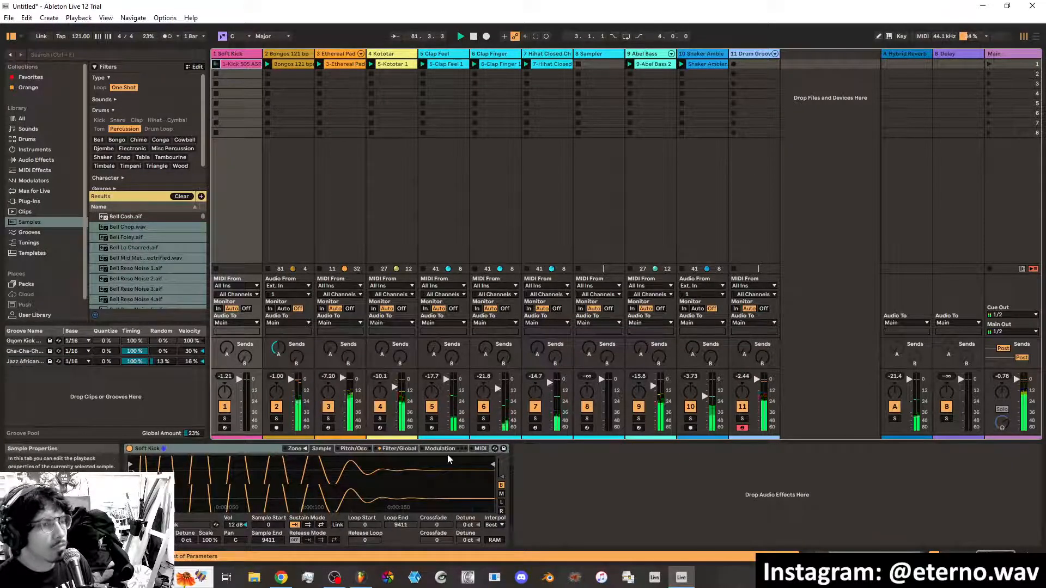
left_click(745, 54)
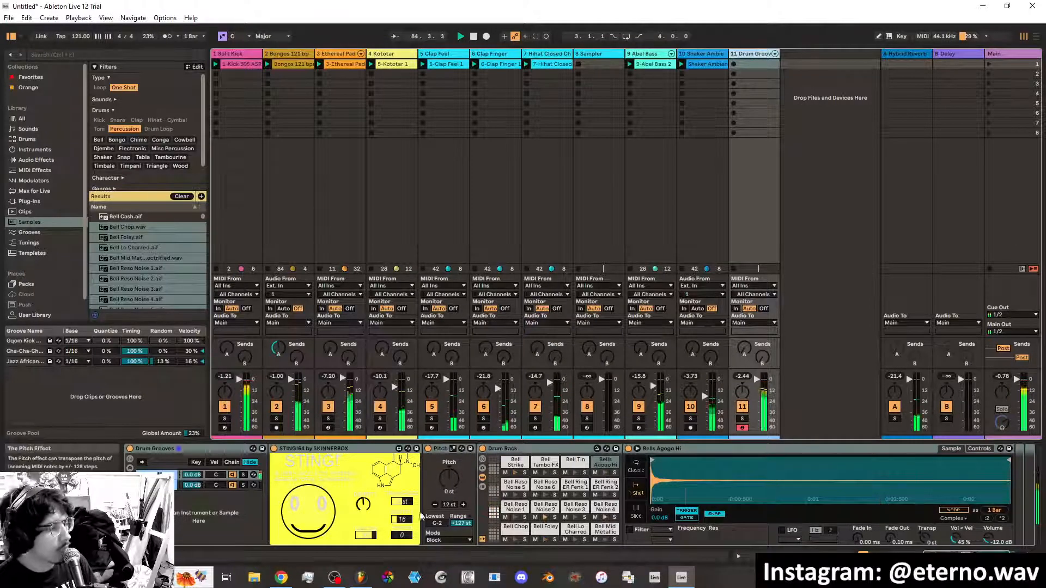
left_click(301, 514)
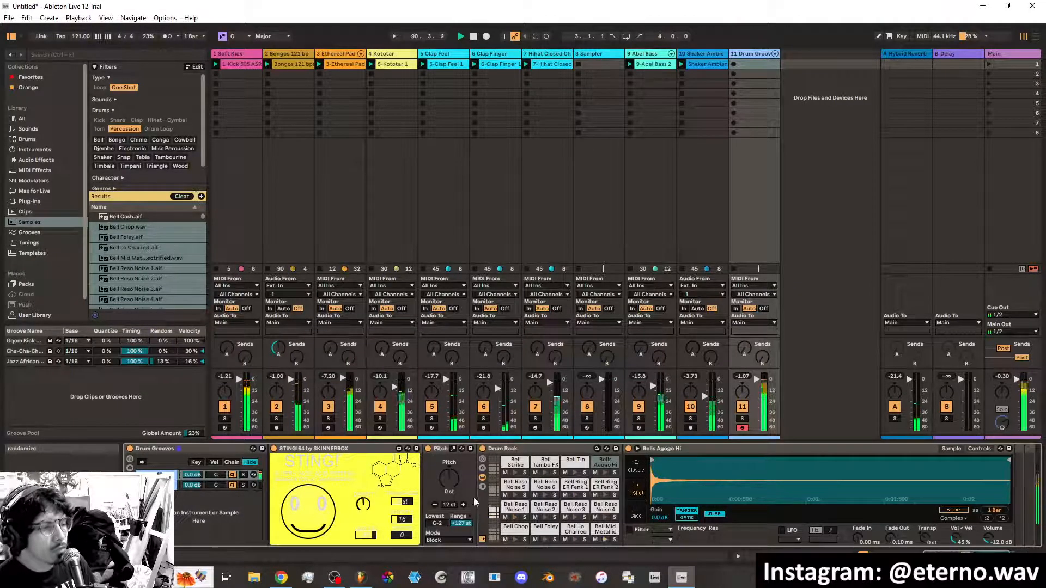
Adjust the STING!64 pattern by ear: swing 15, the value above swing 11, accent 26, plus a new density, trying a -10 st pitch shift
mouse_move(460, 488)
left_mouse_down()
mouse_move(460, 504)
mouse_move(446, 480)
left_mouse_up()
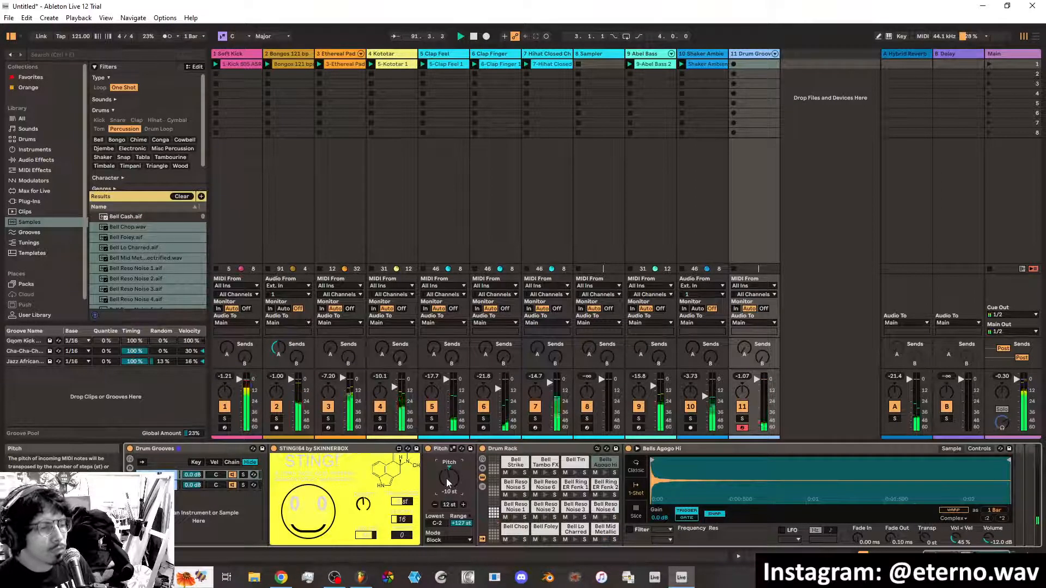
scroll(447, 479, "up", 20)
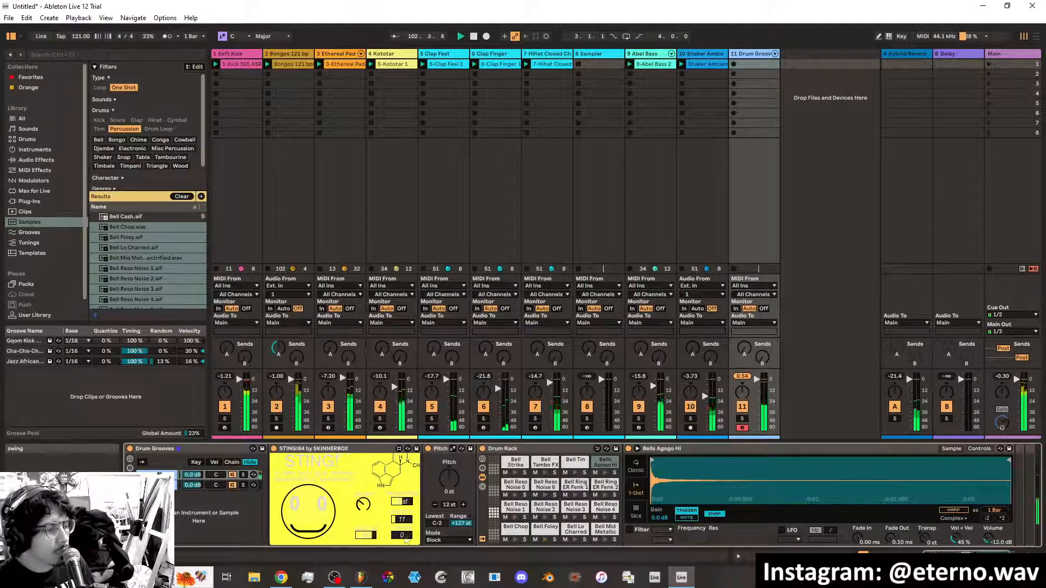
scroll(406, 539, "up", 5)
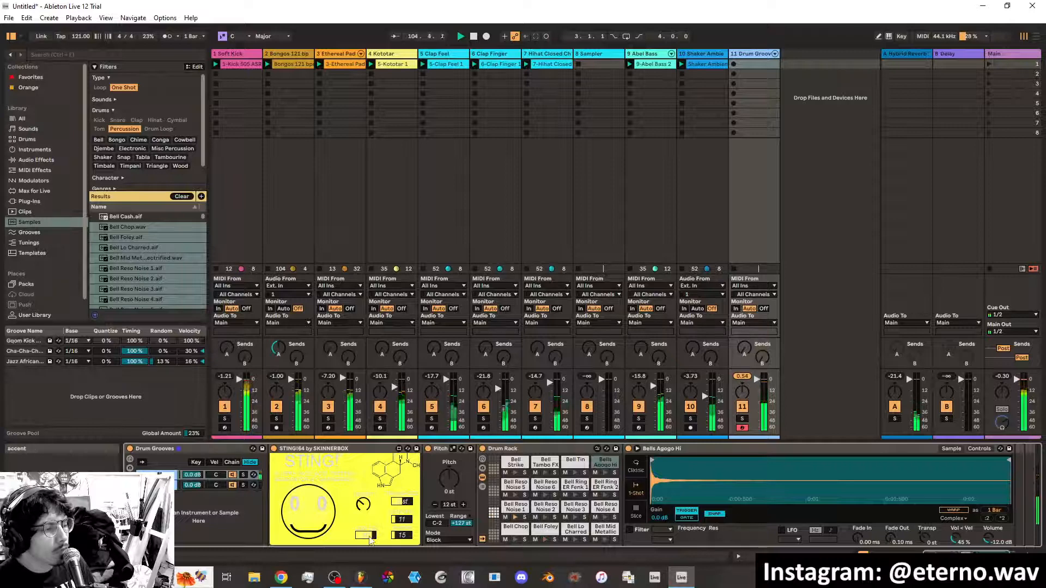
left_click_drag(370, 539, 370, 531)
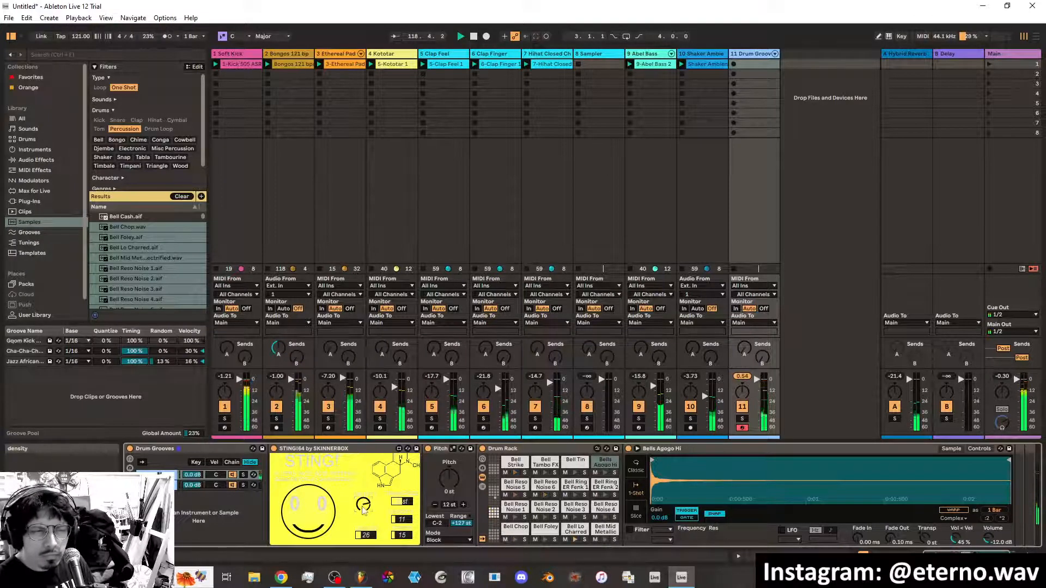
left_click_drag(364, 511, 364, 542)
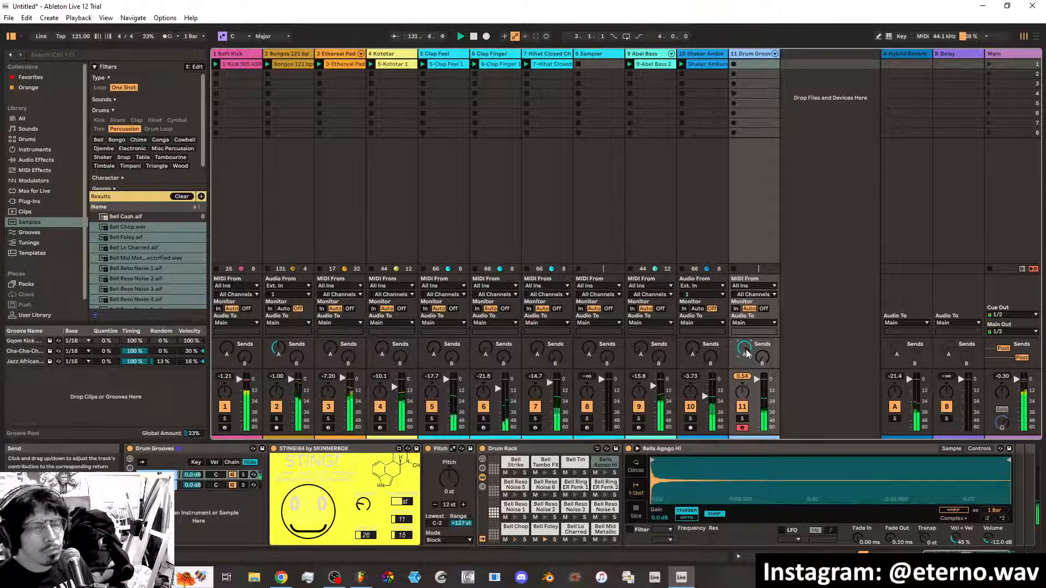
Send a moderate amount of the Drum Grooves track to the Hybrid Reverb return and collapse the Bells Agogo Hi device
left_click_drag(747, 354, 747, 360)
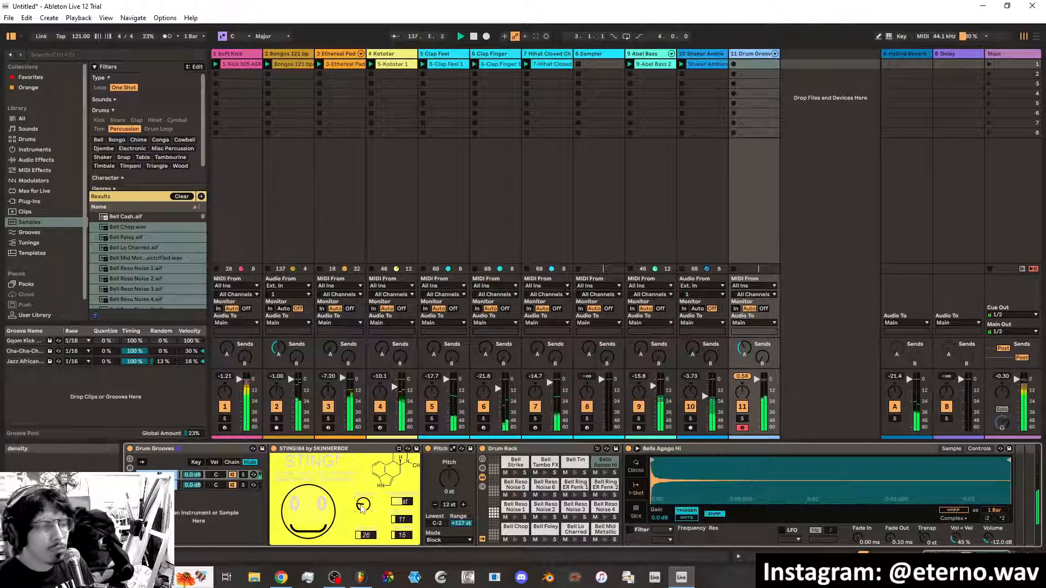
double_click(718, 451)
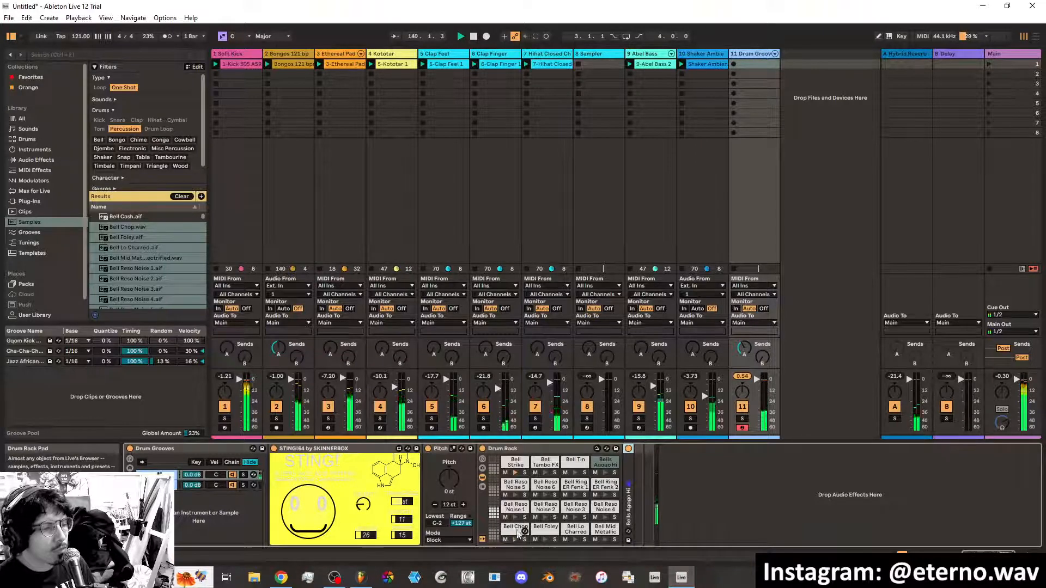
Add the Echo delay effect after the Drum Rack on the Drum Grooves track
left_click(515, 529)
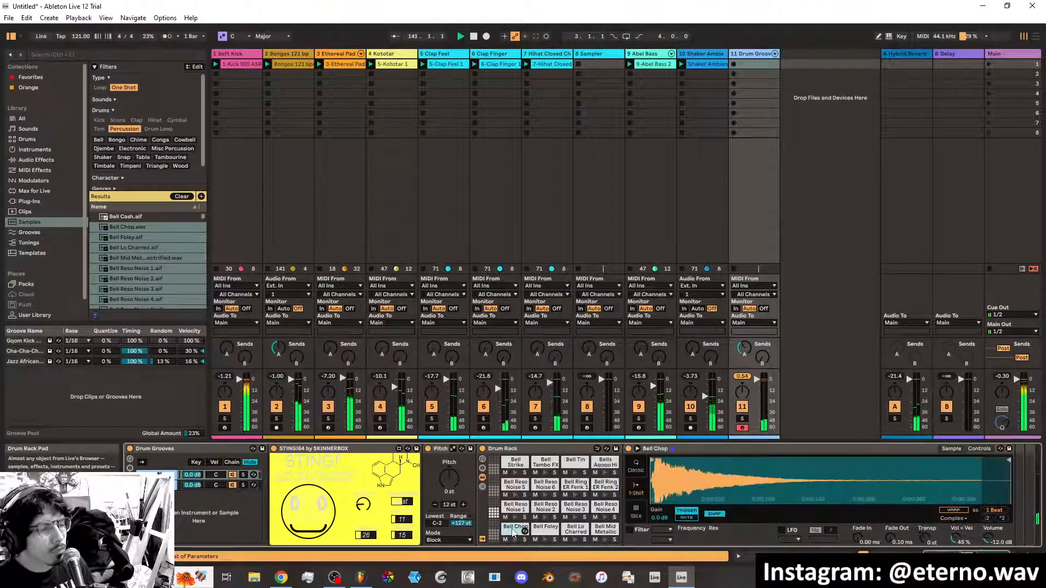
double_click(891, 450)
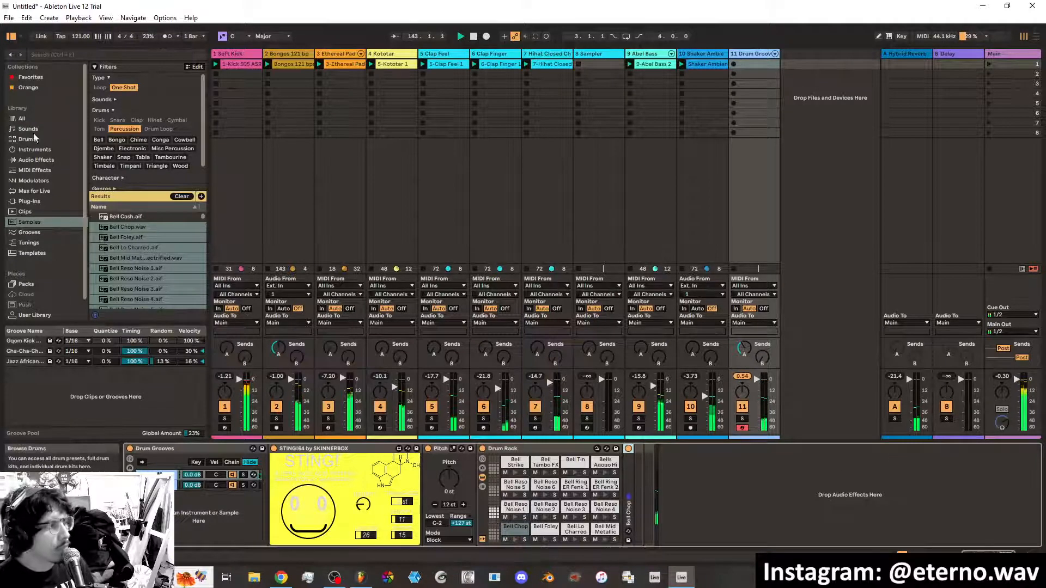
left_click(52, 159)
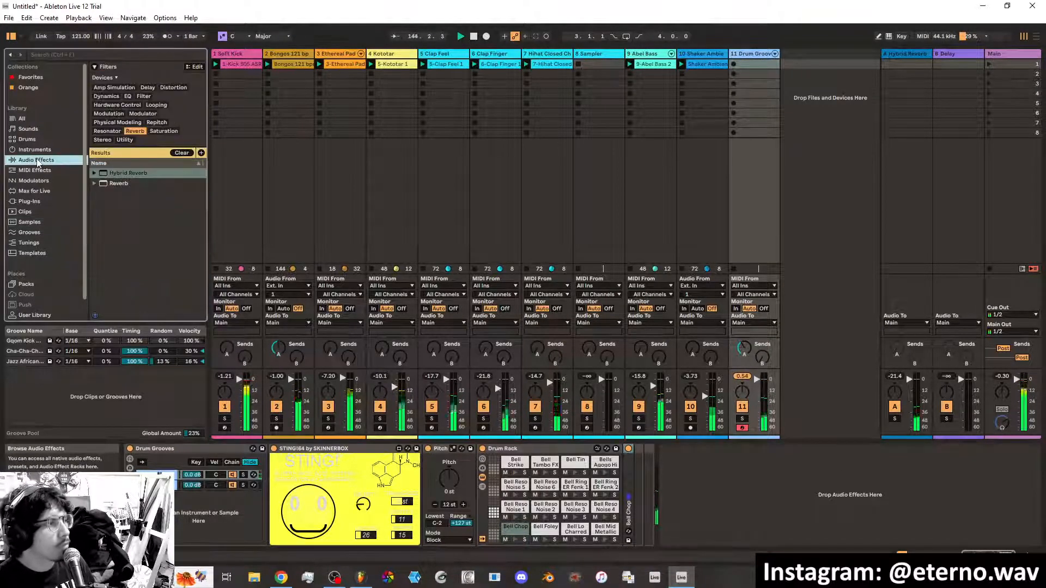
left_click(148, 87)
left_click_drag(129, 192, 676, 474)
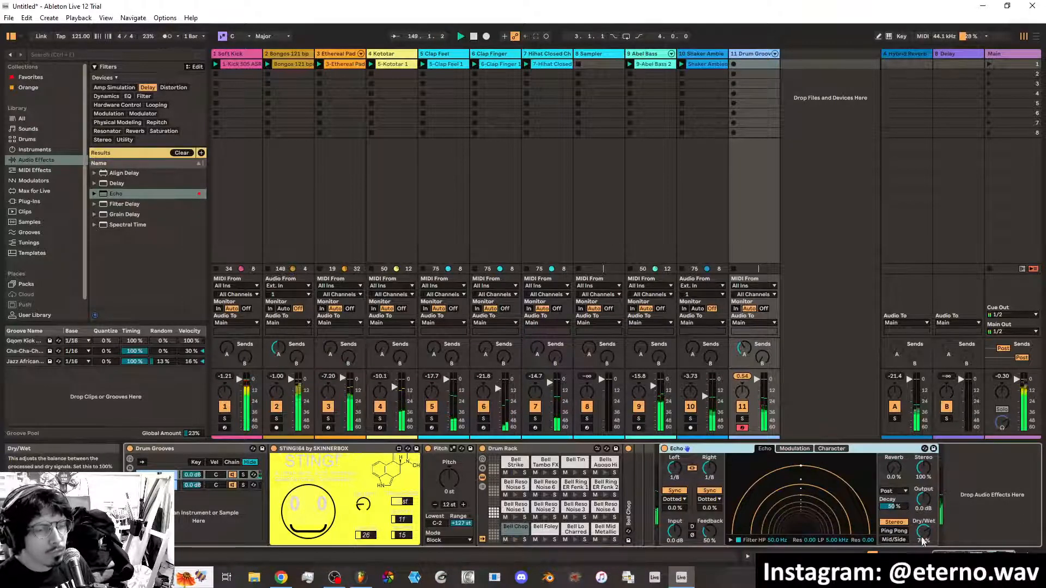
Set Echo to Ping Pong with linked left and right delay times of 1/8 and an offset of -3.1 %
left_click(894, 531)
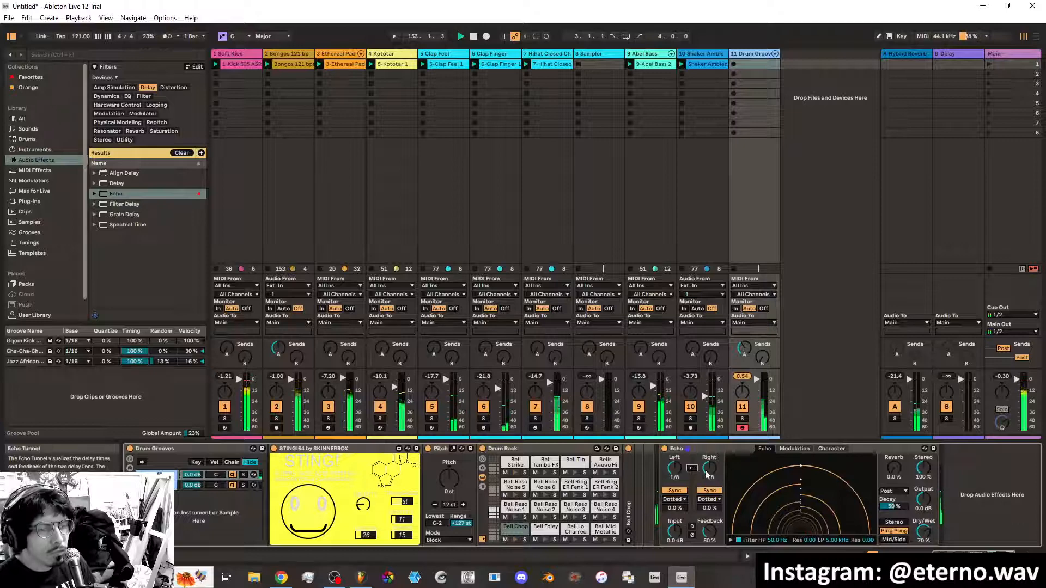
left_click_drag(675, 469, 675, 477)
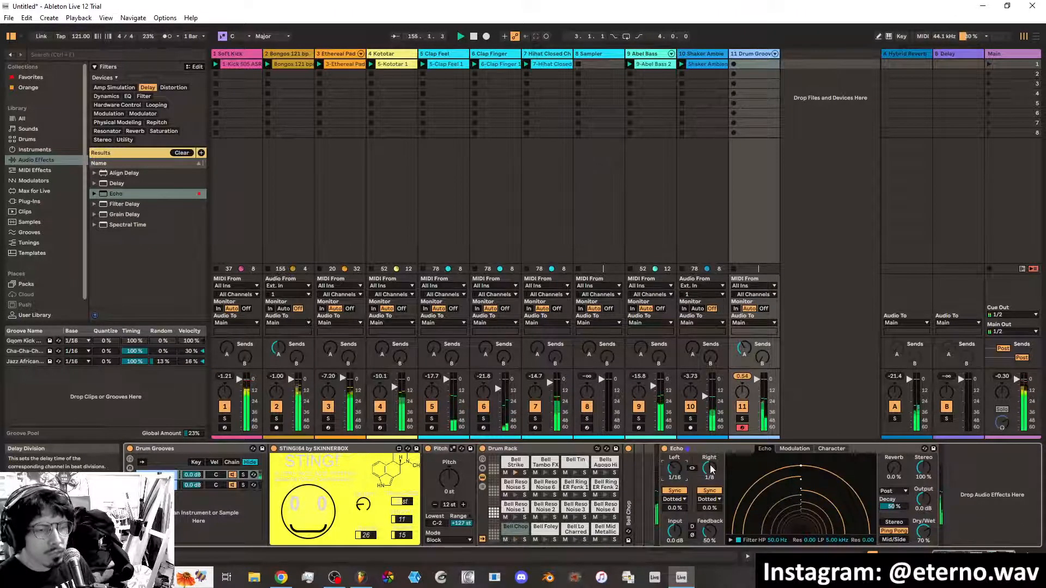
left_click_drag(710, 468, 709, 477)
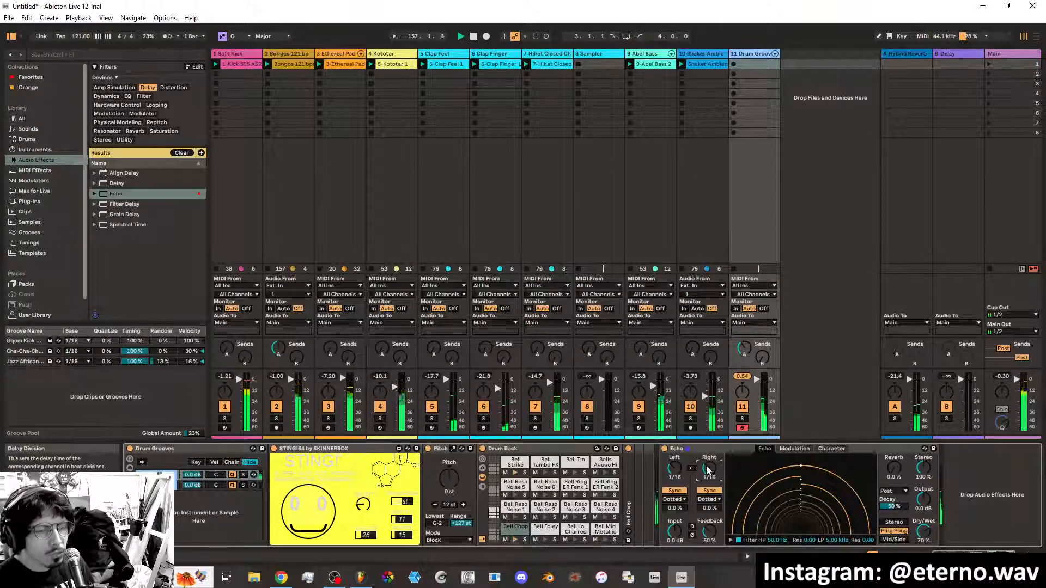
left_click_drag(709, 477, 675, 462)
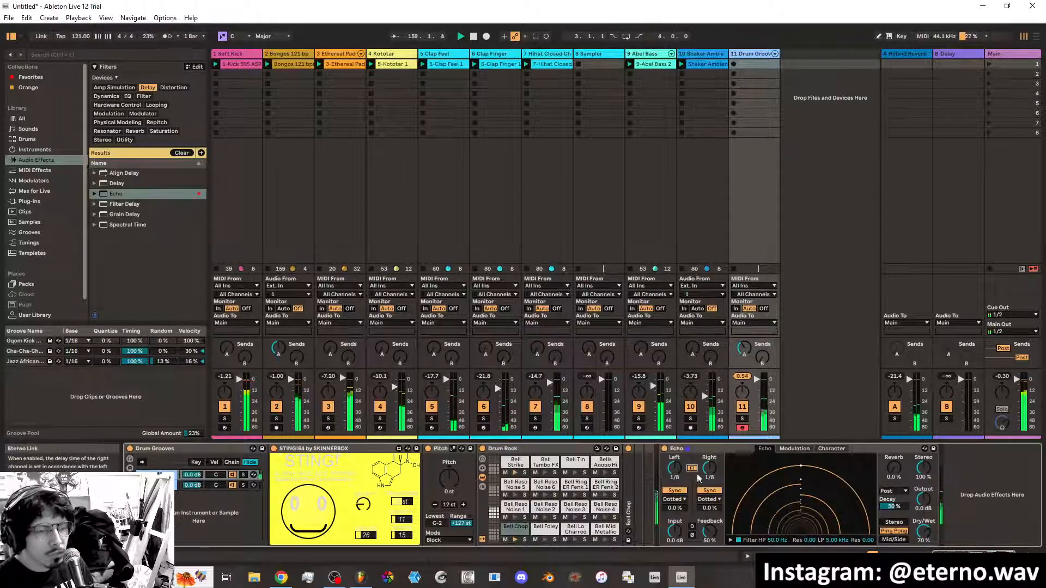
left_click_drag(709, 508, 680, 513)
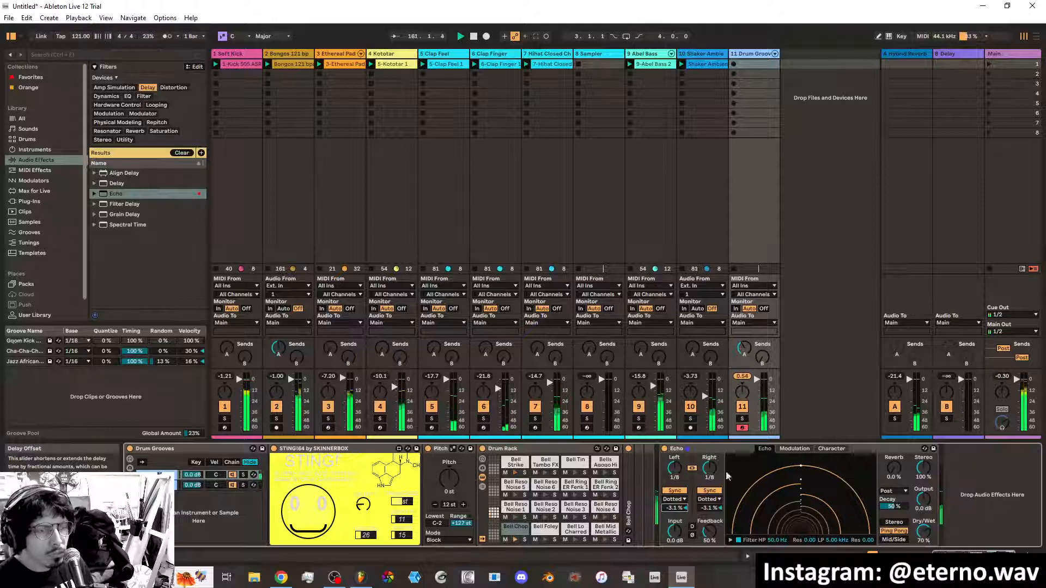
Insert an audio track after Drum Grooves and set its audio input to 11-Drum Grooves
right_click(786, 56)
left_click(797, 61)
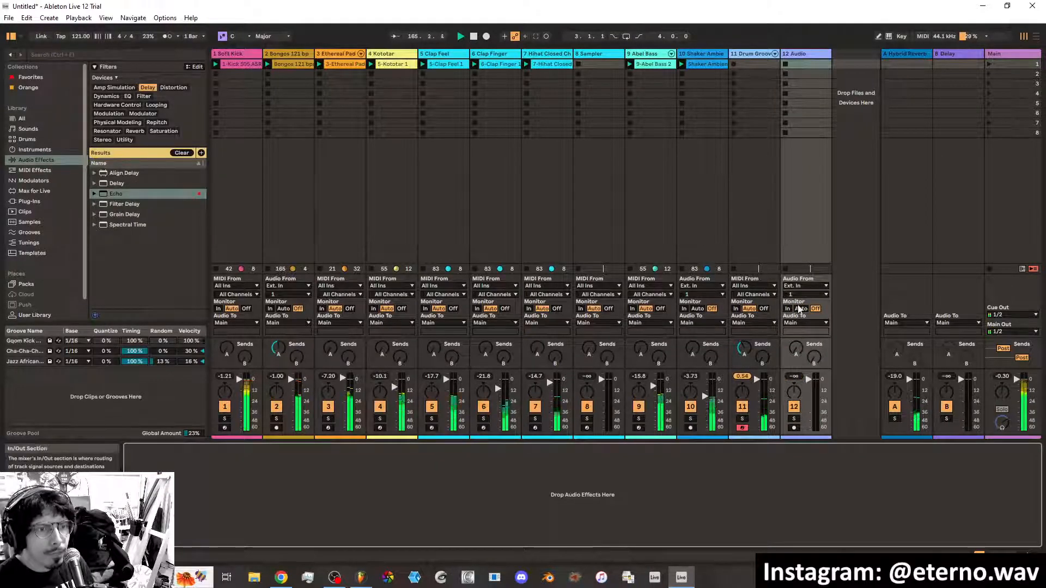
left_click(807, 286)
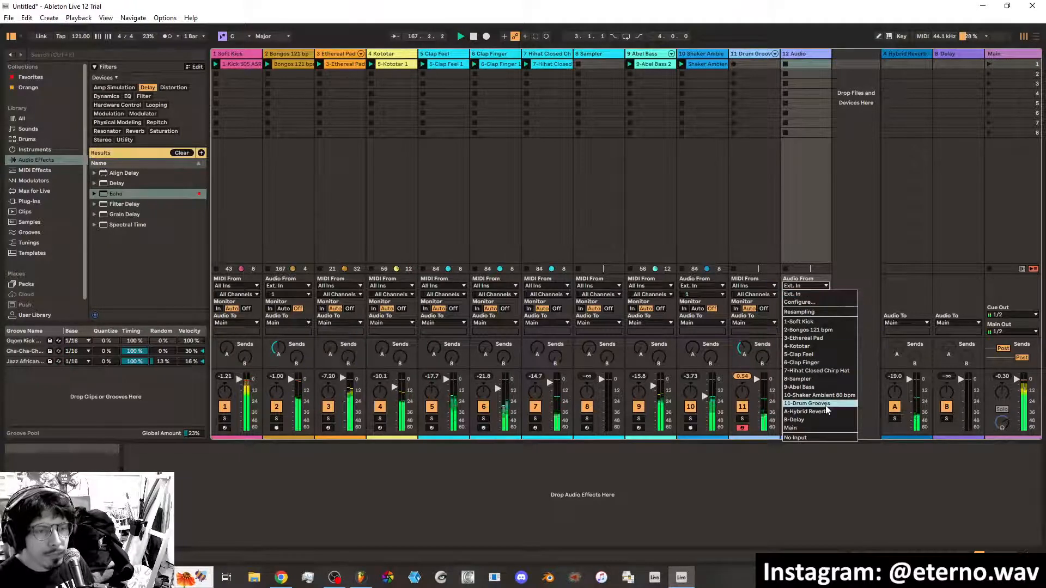
left_click(807, 403)
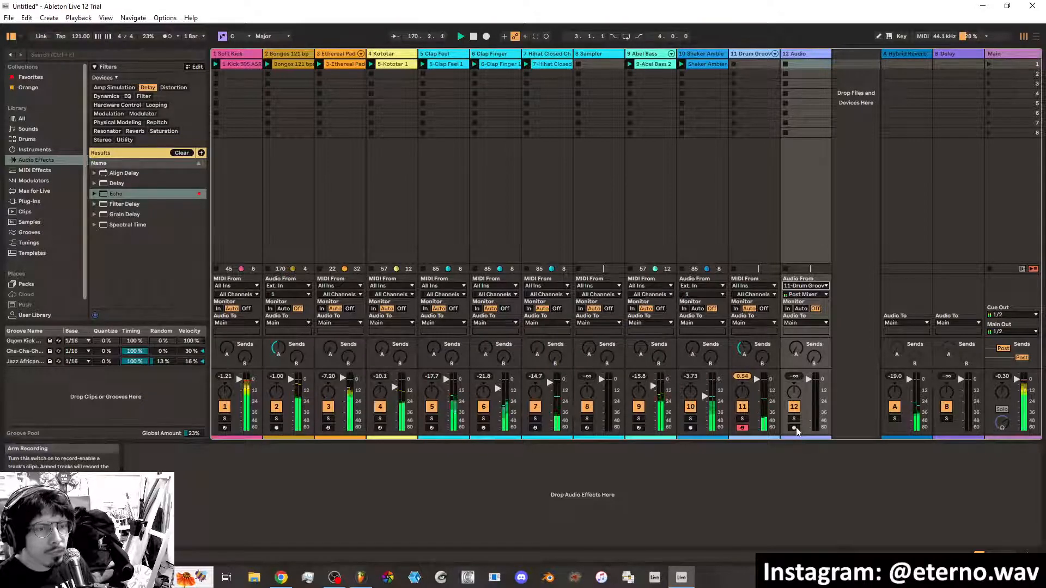
Stop playback, arm the new audio track and record the Drum Grooves output with Echo into its first clip slot
left_click(473, 37)
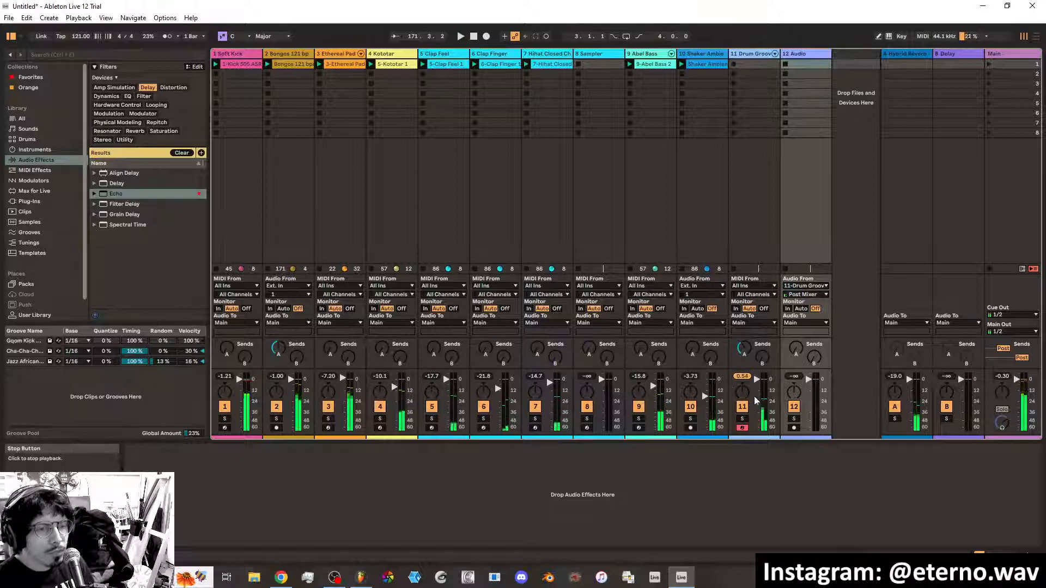
left_click(794, 428)
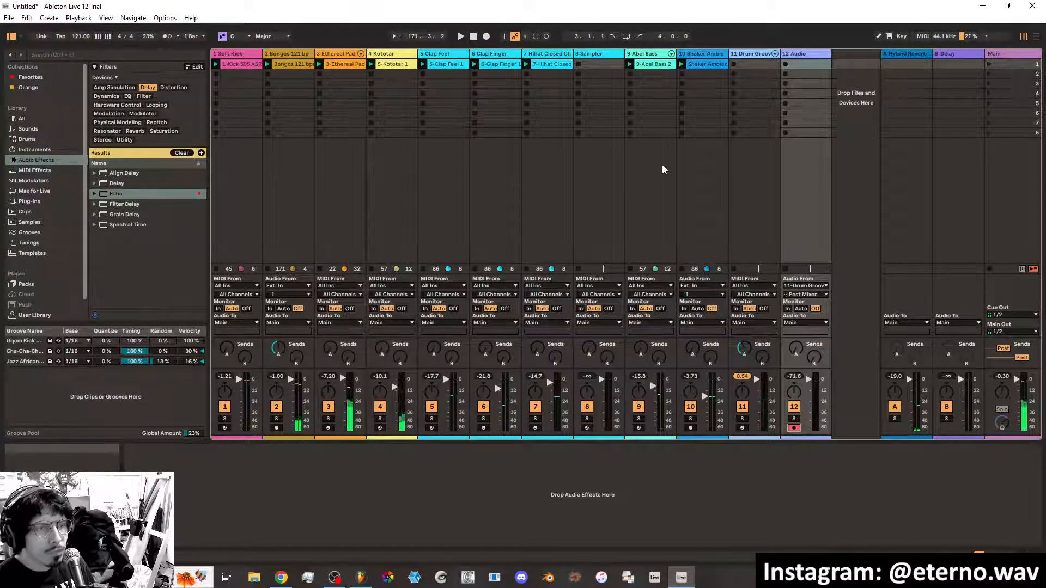
left_click(548, 37)
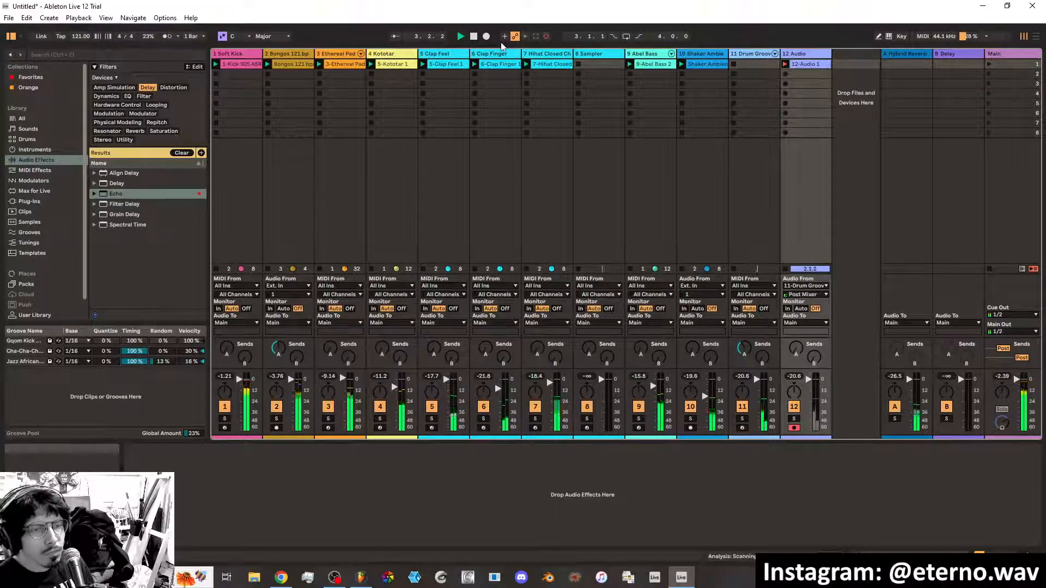
left_click(547, 36)
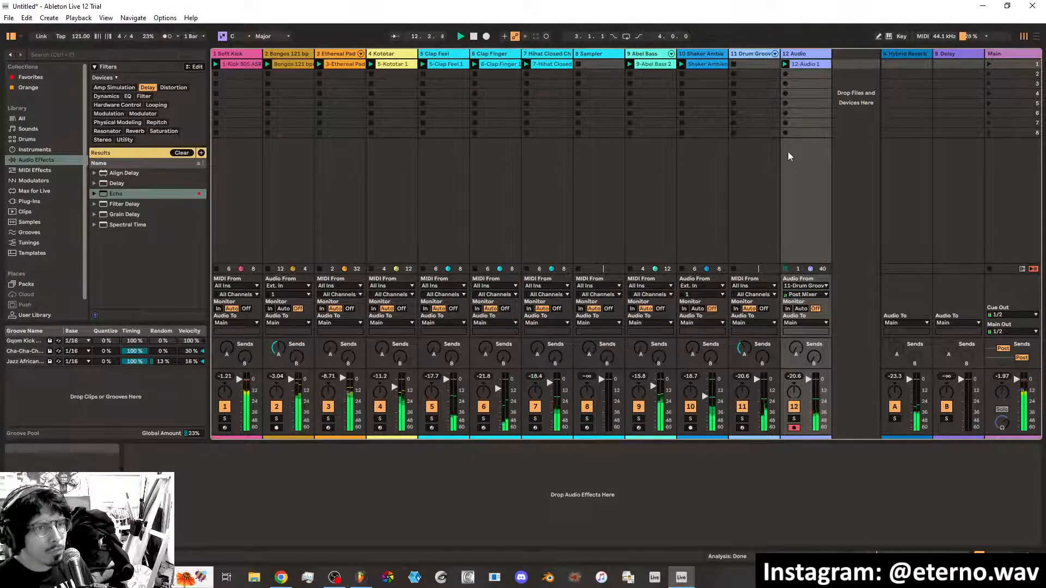
Insert a second audio track that takes its audio input from 11-Drum Grooves
right_click(837, 68)
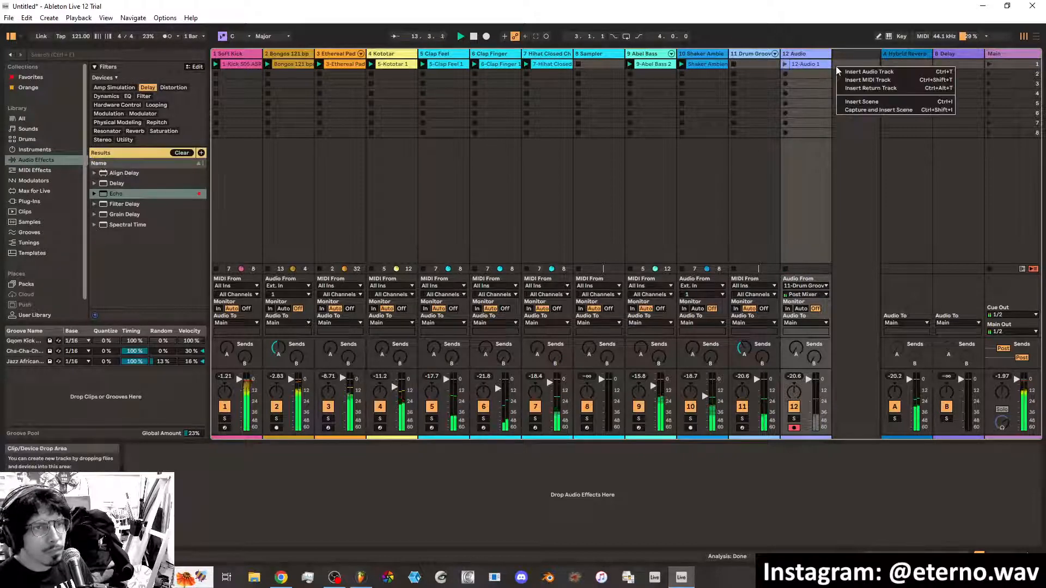
left_click(866, 71)
left_click(852, 279)
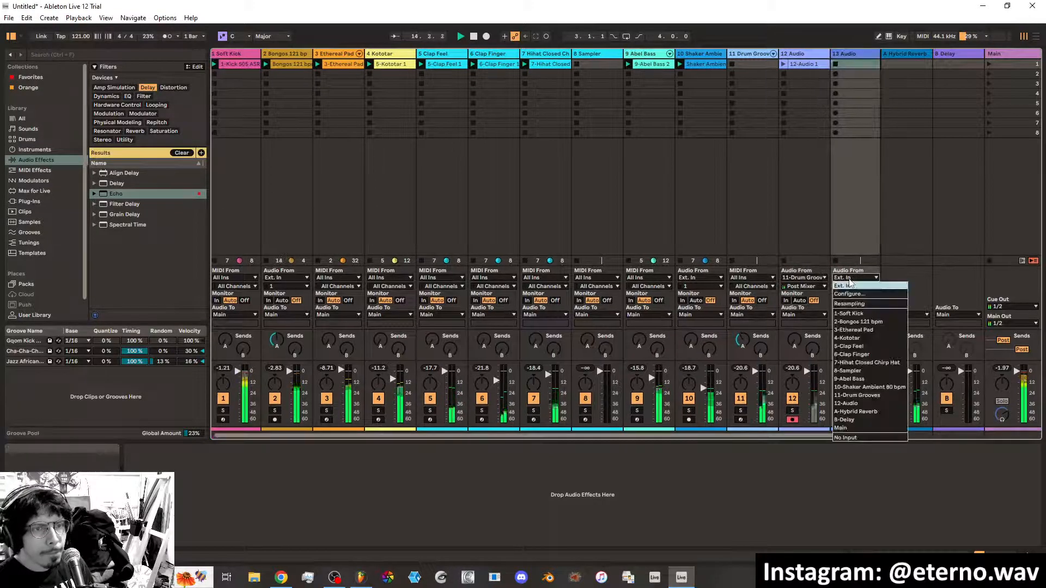
left_click(859, 396)
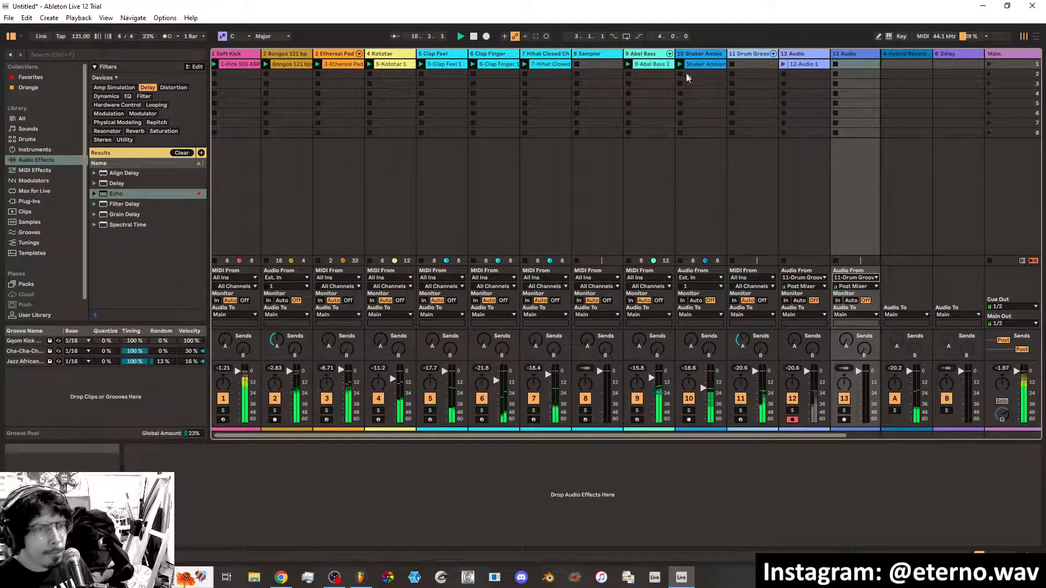
Bypass Echo on the Drum Grooves track and record its output into the first clip slot of the second audio track
left_click(752, 56)
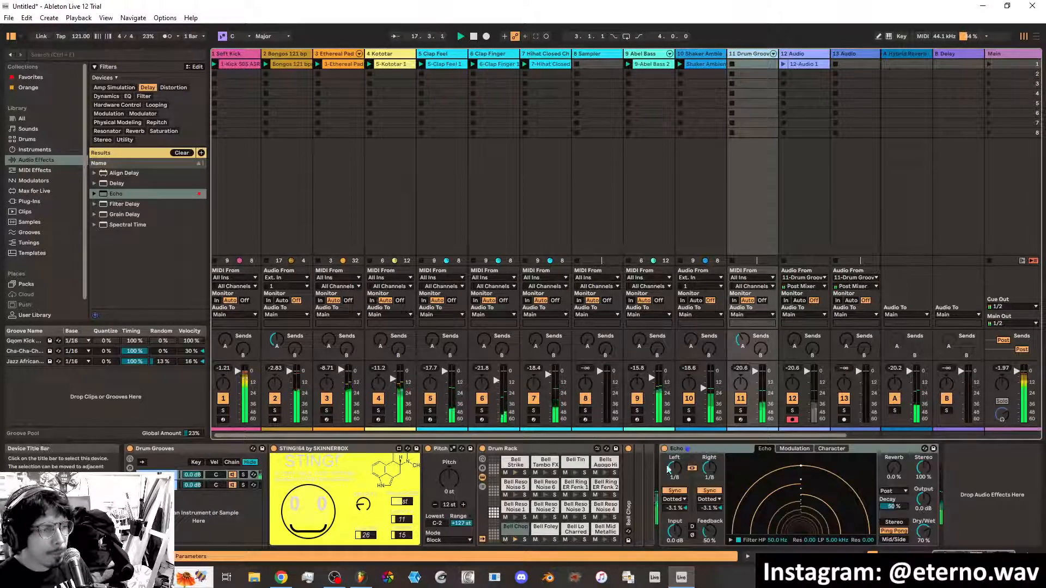
left_click(664, 449)
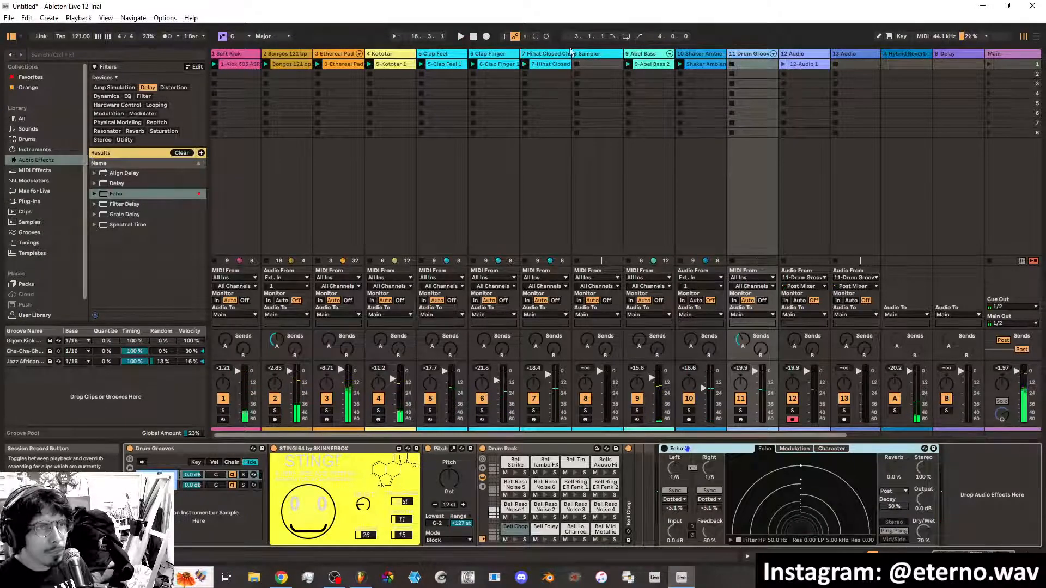
left_click(845, 54)
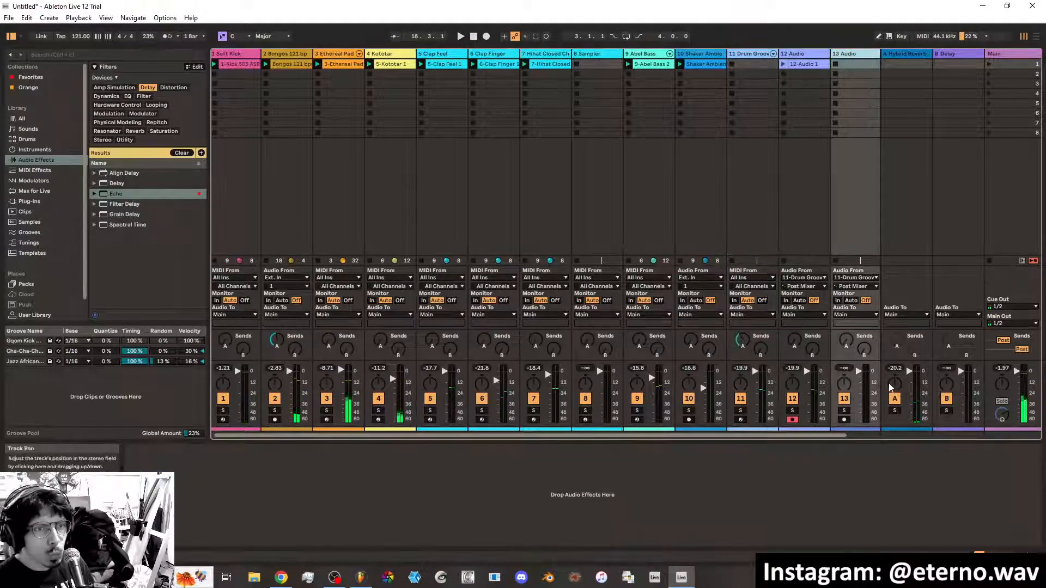
left_click(845, 419)
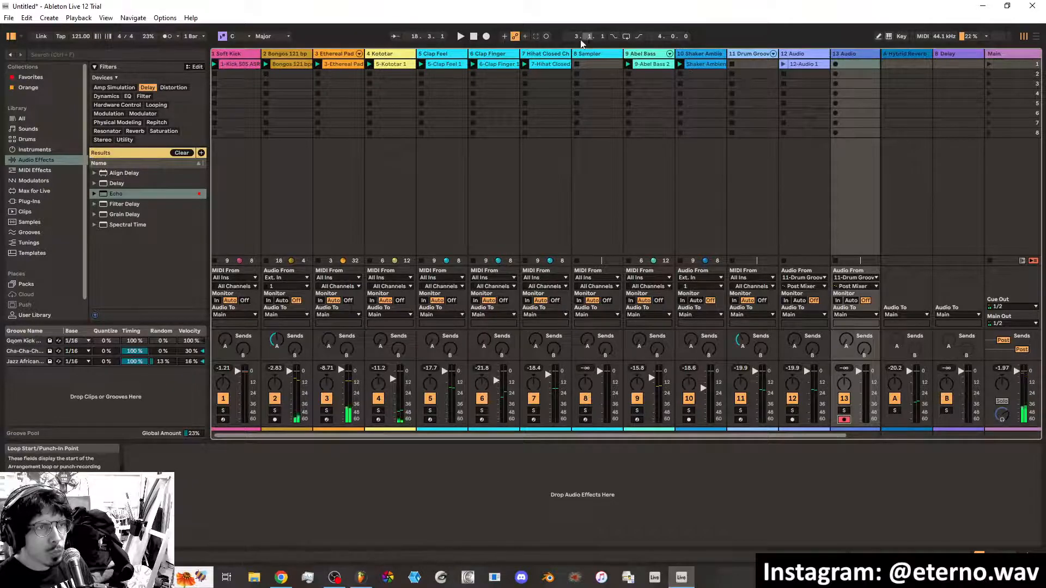
left_click(546, 36)
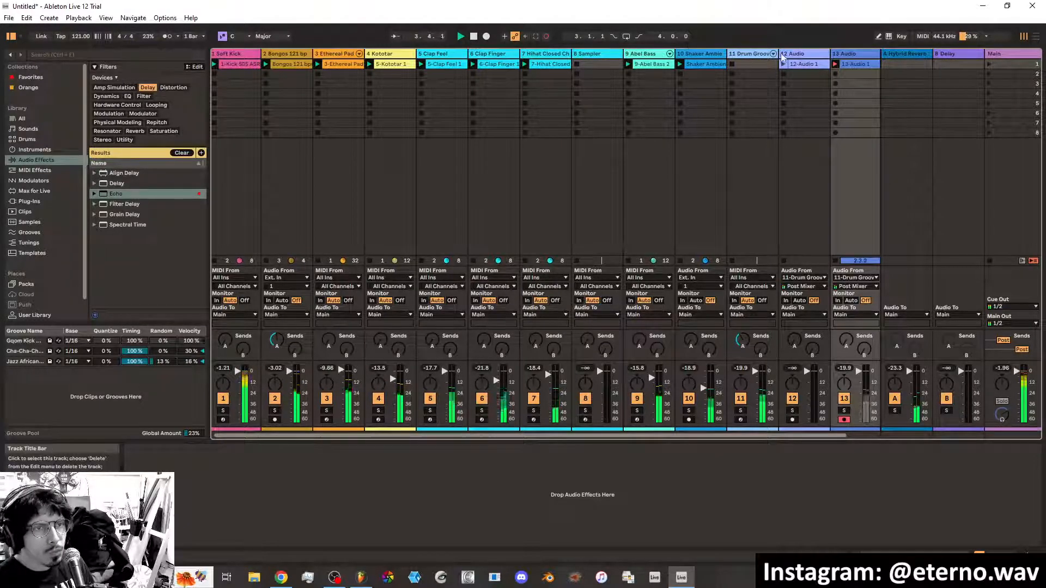
left_click(545, 36)
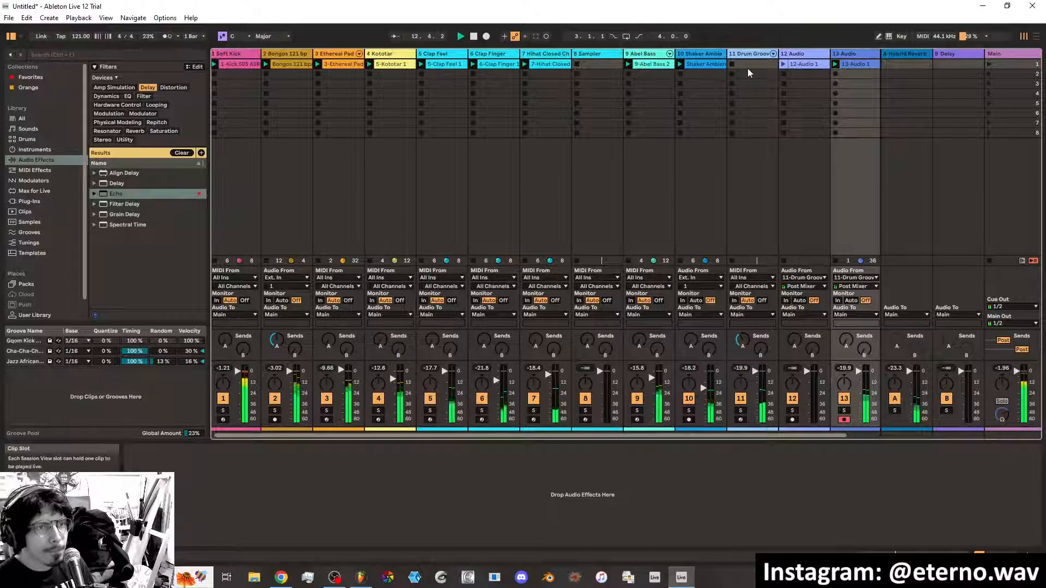
Delete the first audio track that holds the take recorded with Echo
right_click(797, 54)
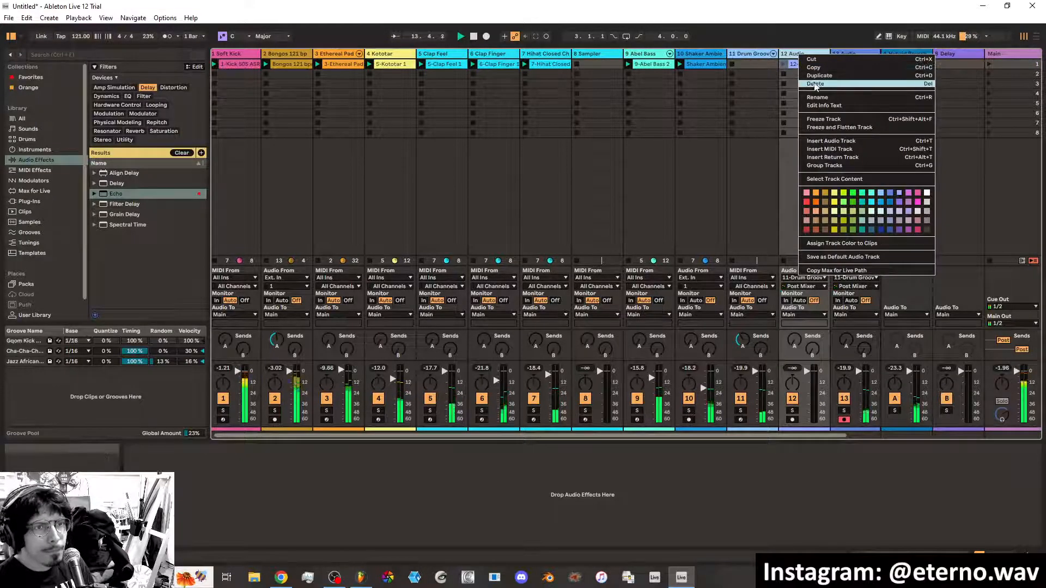
left_click(815, 83)
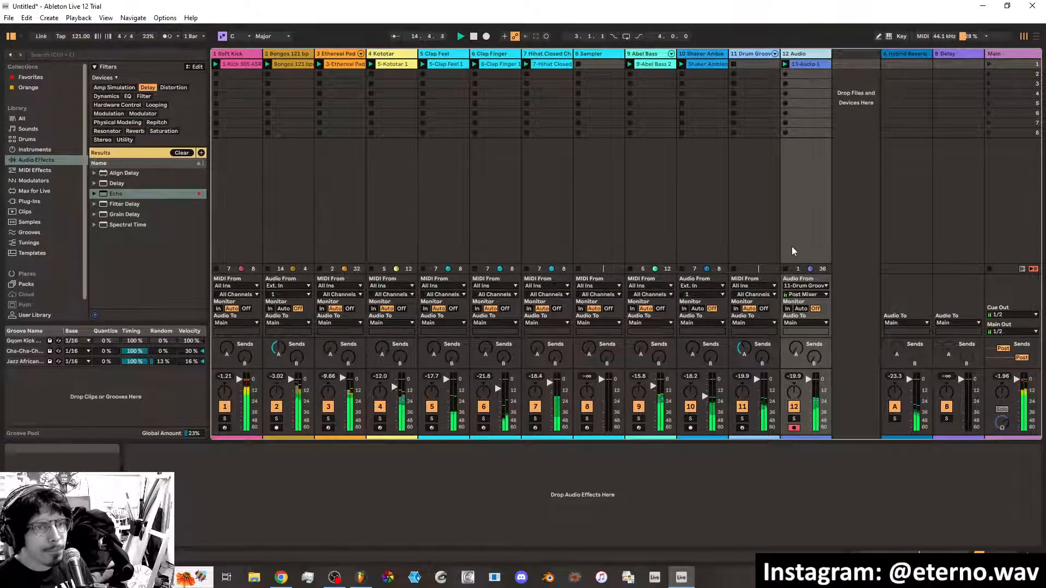
Audition the recorded clip with the Drum Grooves track muted, and open the clip in the sample editor
left_click(786, 269)
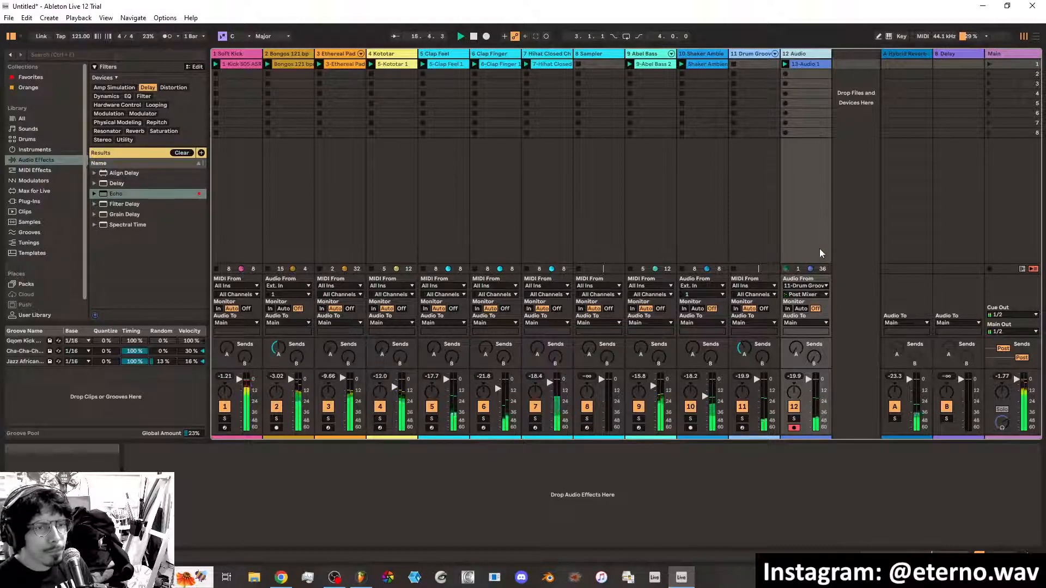
left_click(734, 64)
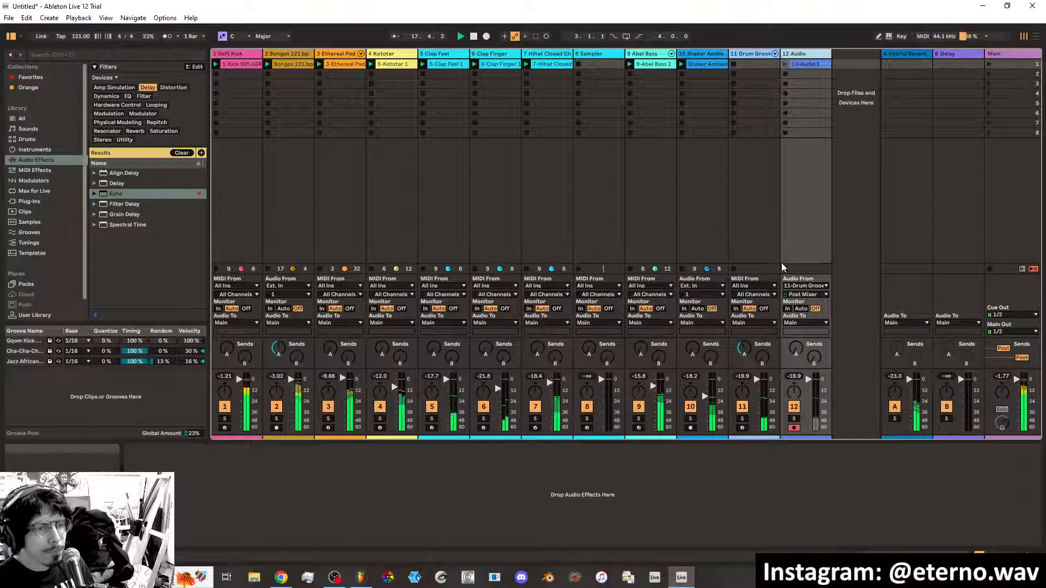
left_click(742, 407)
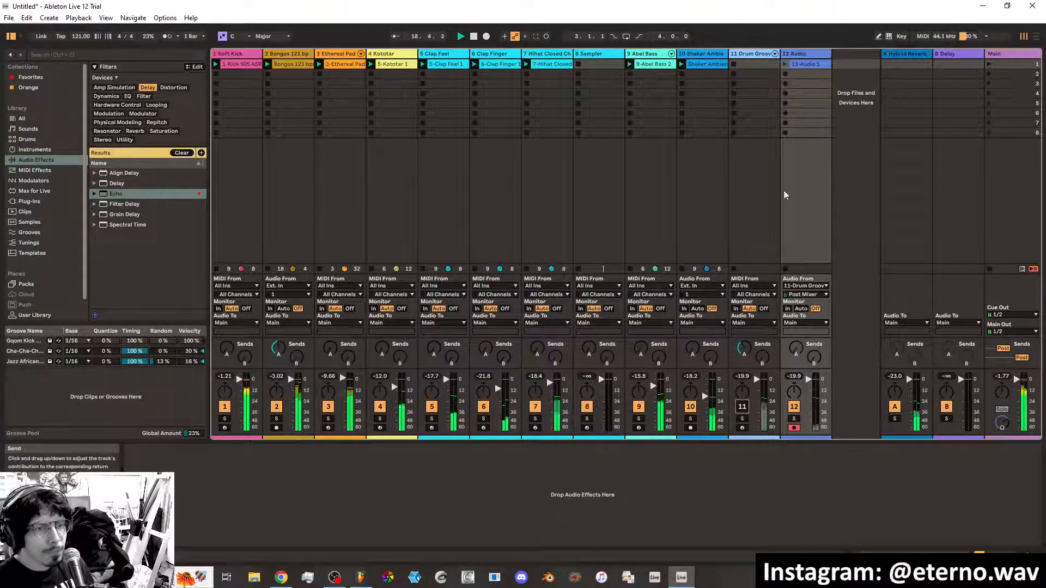
left_click(785, 65)
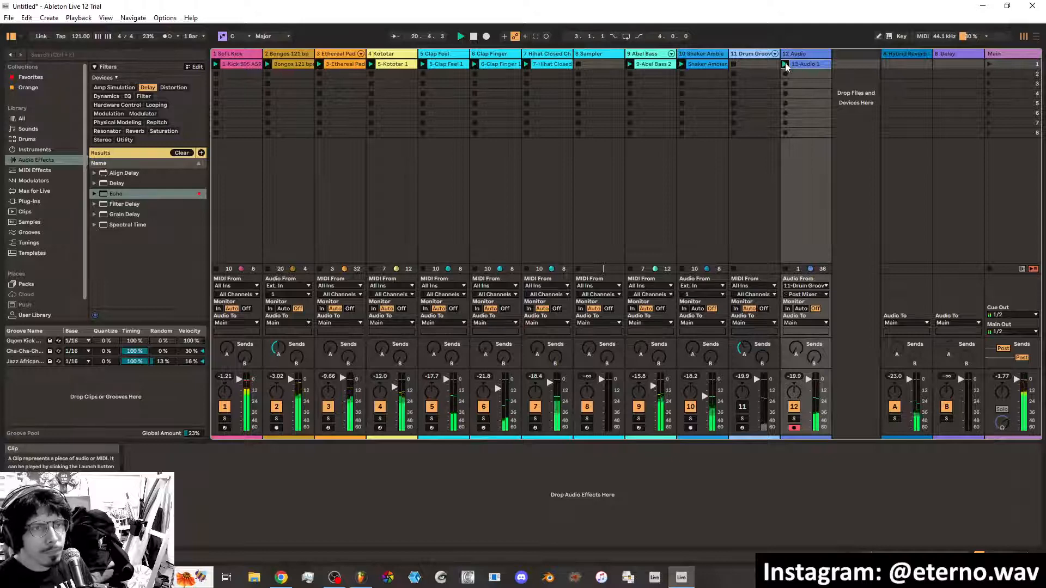
double_click(808, 64)
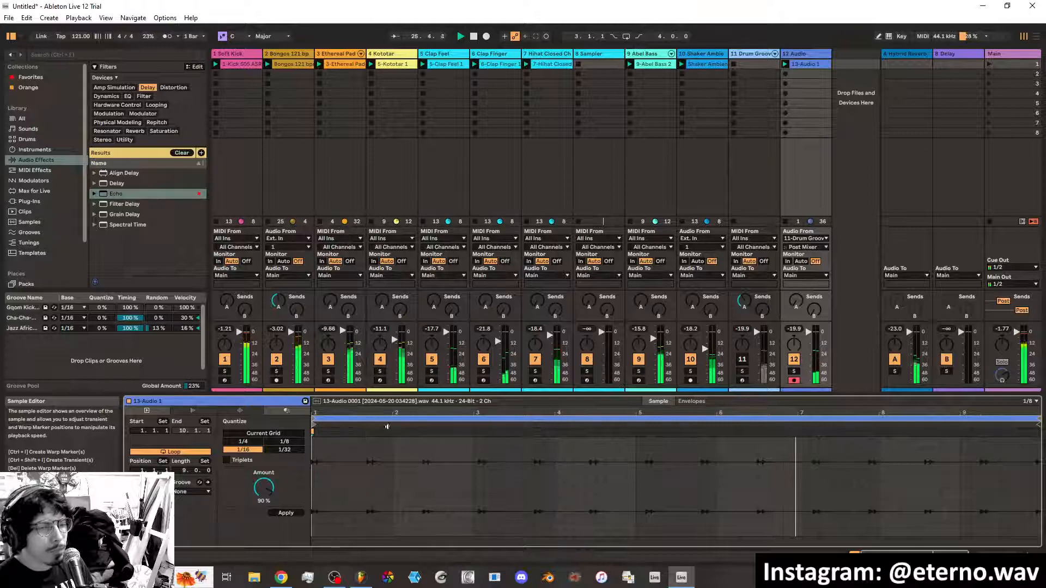
Unmute the Drum Grooves track and show its device chain
right_click(759, 56)
left_click(755, 55)
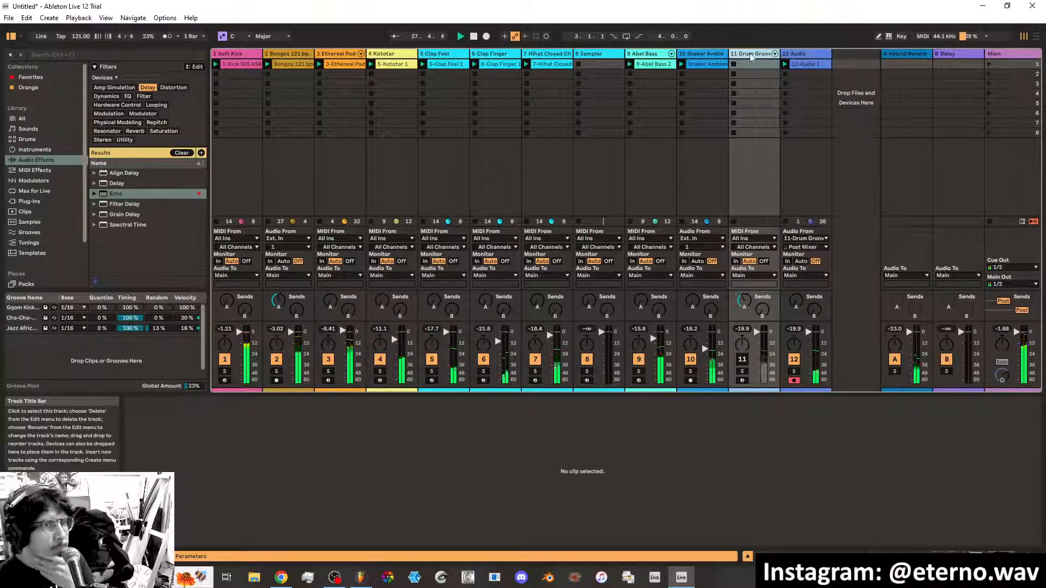
left_click(752, 55)
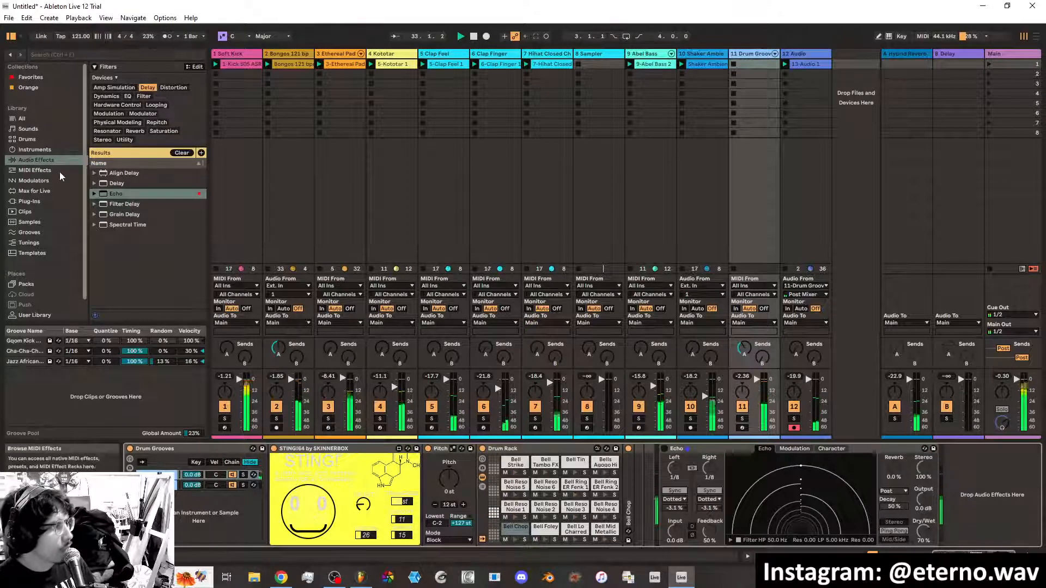
Load the bongo one-shots from Bongo Basic through Bongo Low Open Soft onto empty pads of the Drum Grooves Drum Rack
left_click(38, 222)
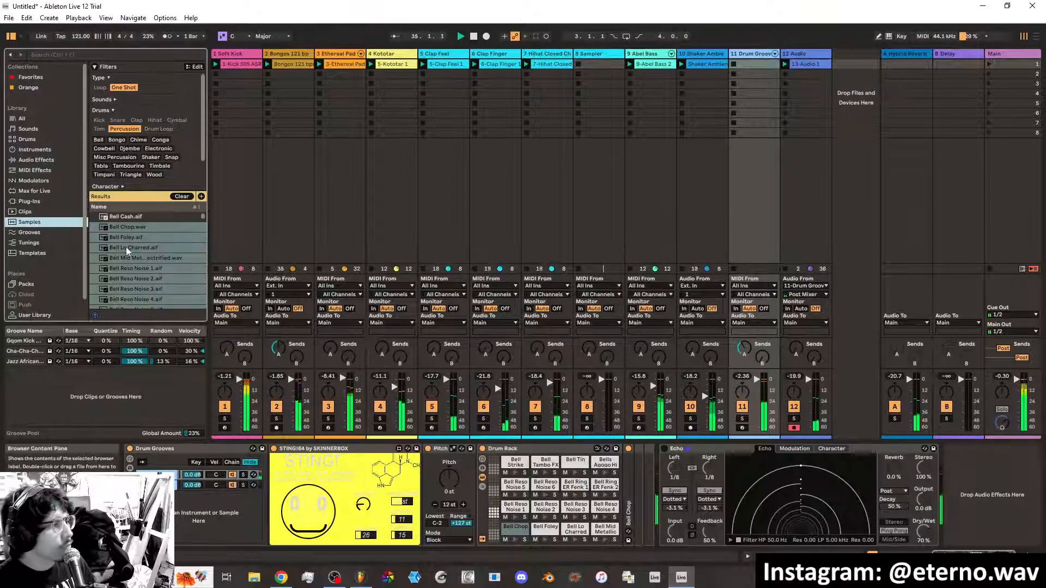
scroll(126, 245, "down", 4)
left_click(114, 240)
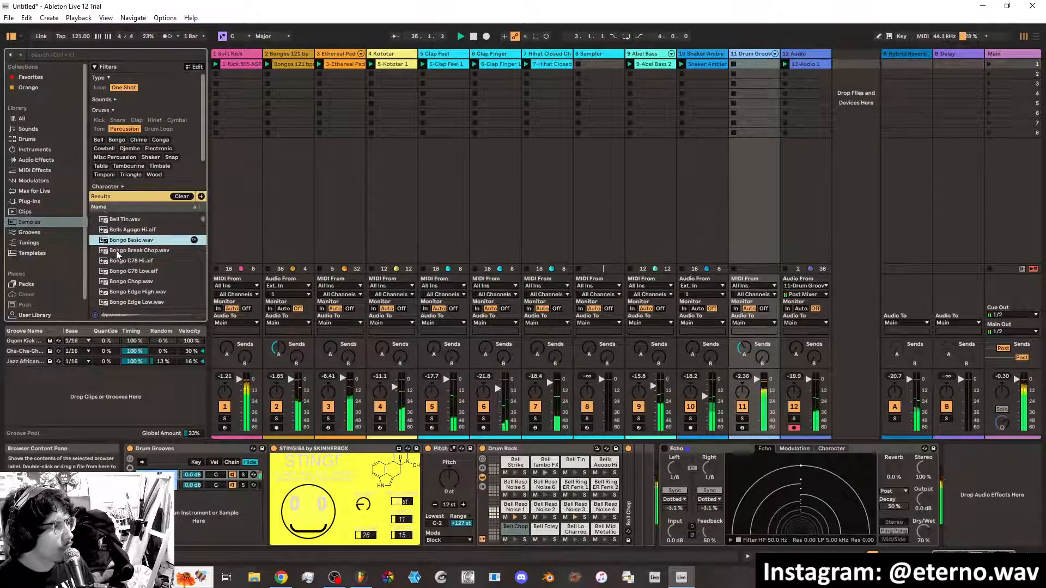
scroll(125, 257, "down", 5)
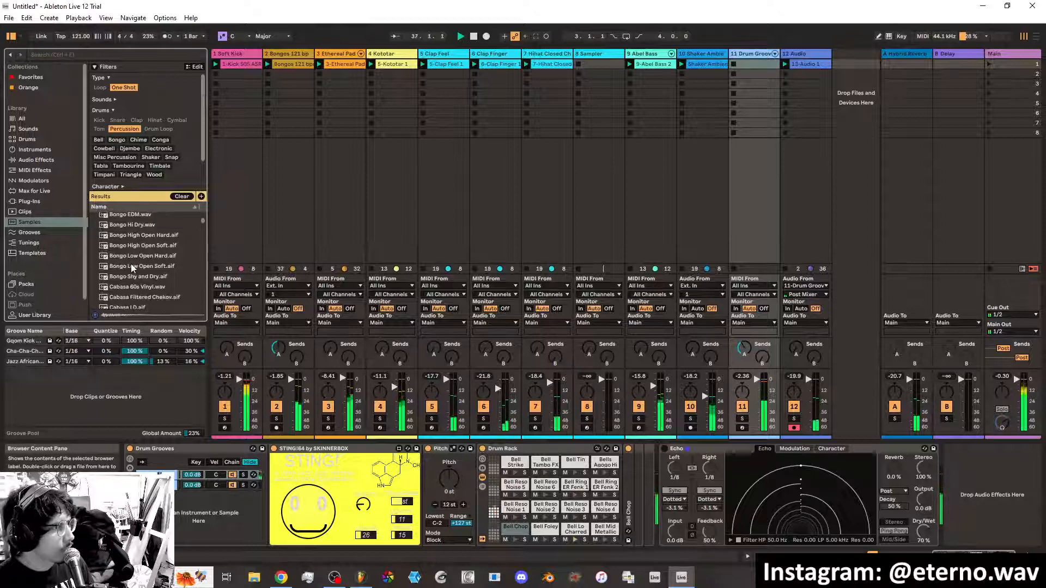
left_click(124, 266, "shift")
left_click_drag(124, 266, 520, 534)
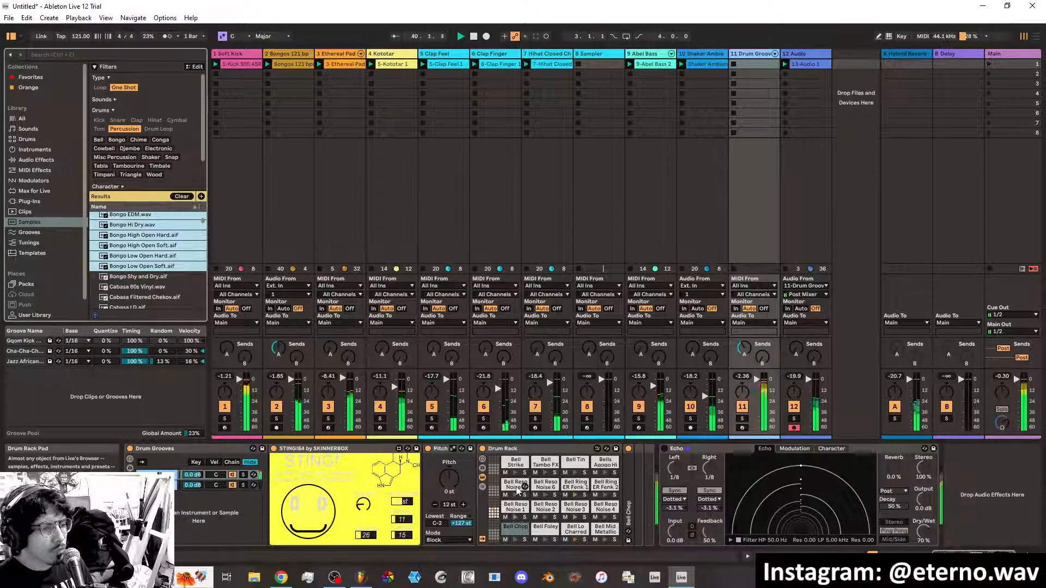
left_click(494, 504)
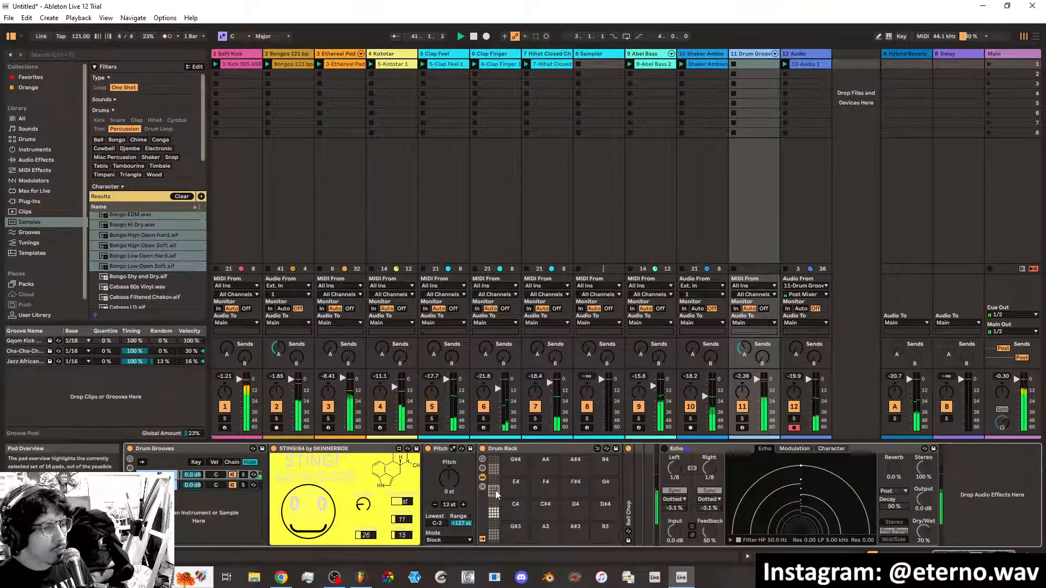
left_click_drag(133, 254, 475, 493)
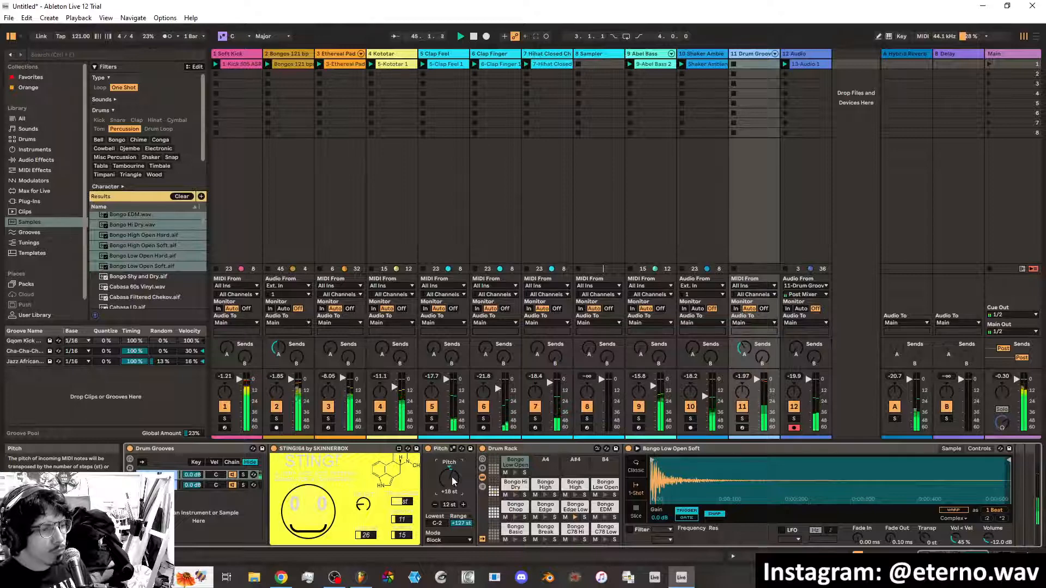
Raise the Pitch device to +26 st and delete Echo from the Drum Grooves track
scroll(452, 479, "up", 8)
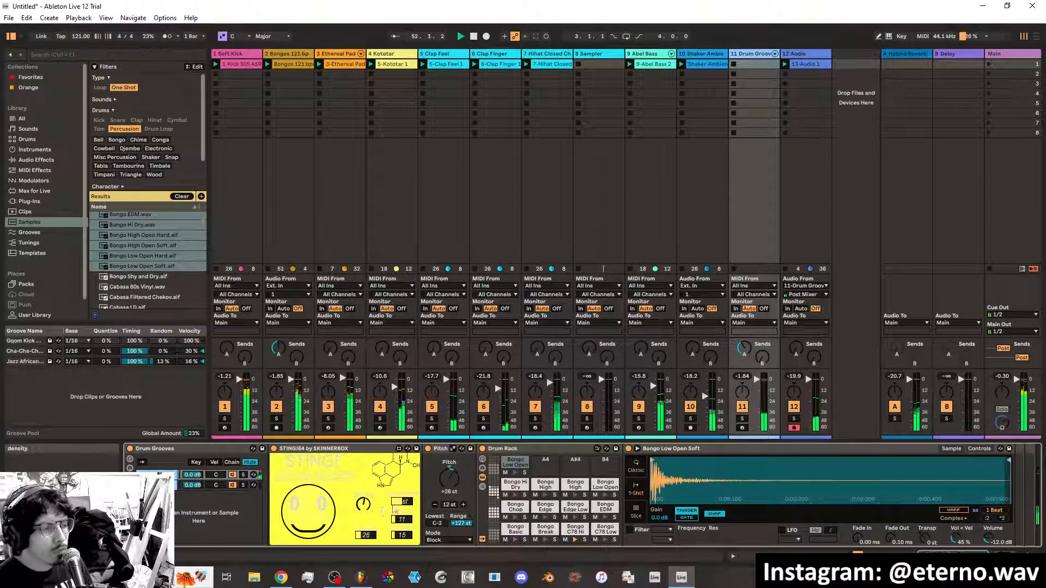
double_click(830, 448)
right_click(702, 449)
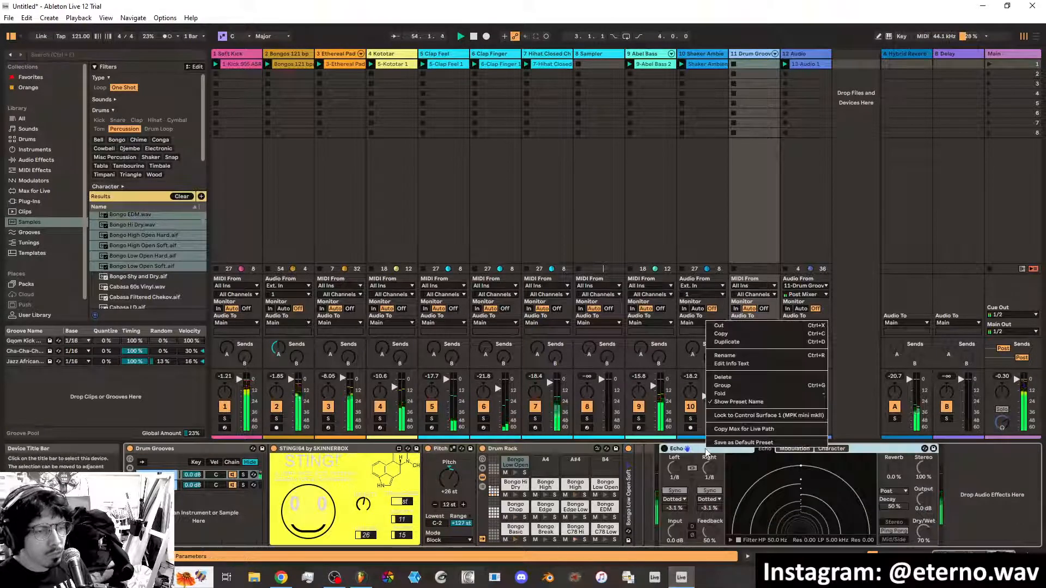
left_click(728, 377)
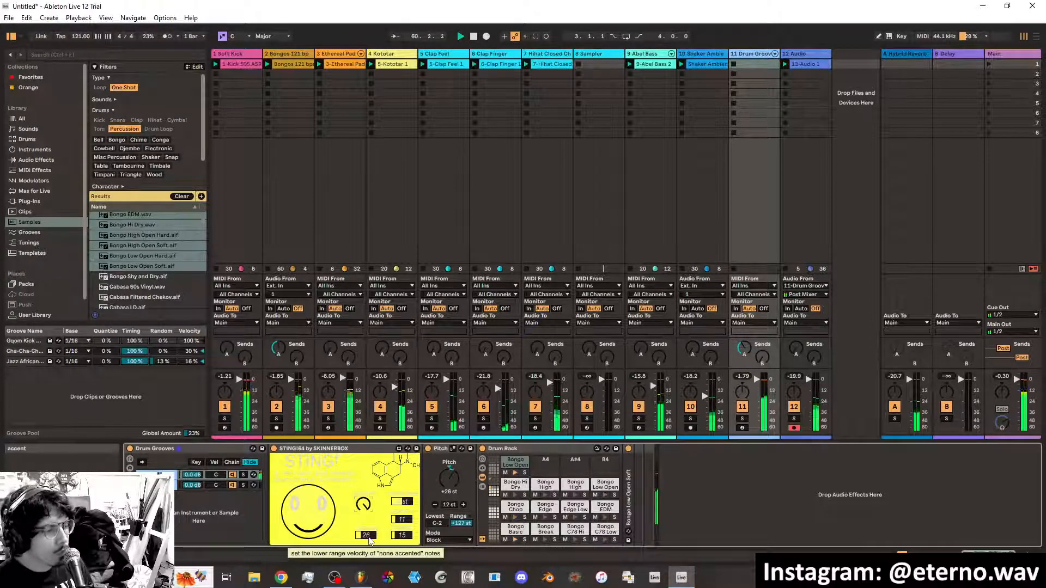
Randomize the STING! pattern, set its accent to 38 and its other two values to 9 and 10, and raise Pitch to +30 st
left_click_drag(368, 540, 369, 541)
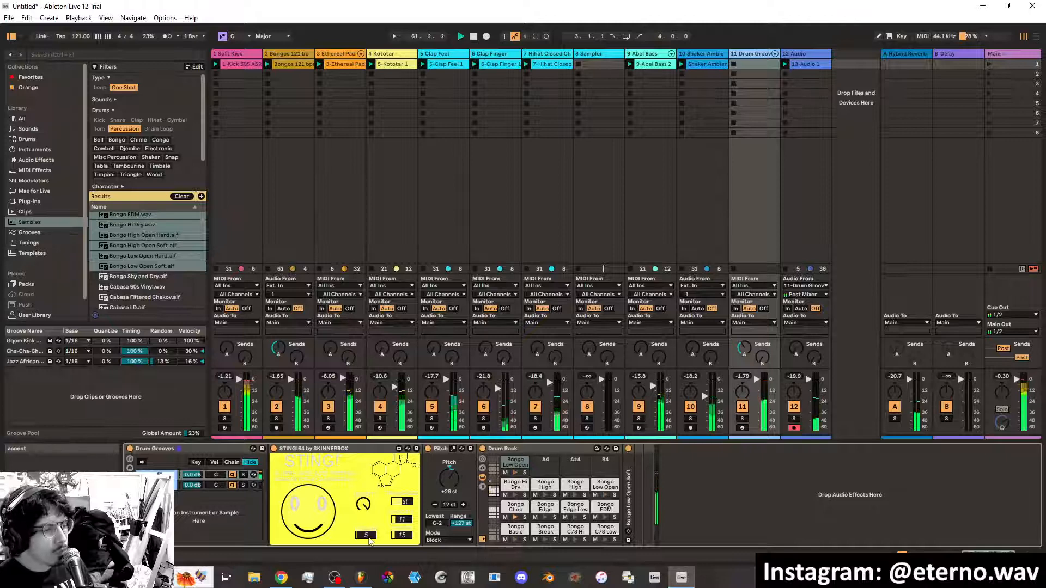
left_click_drag(402, 536, 402, 539)
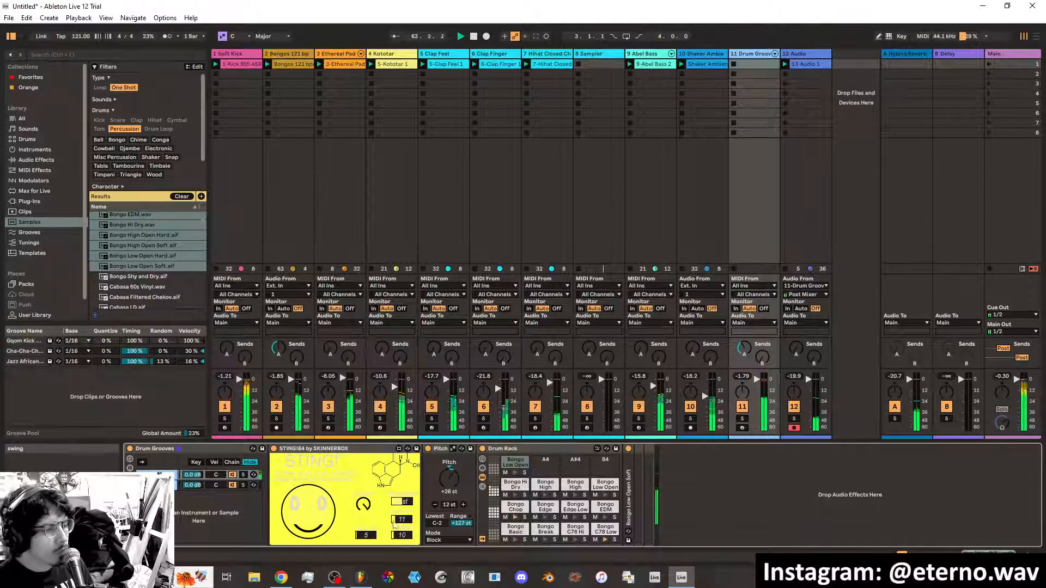
left_click_drag(451, 485, 450, 478)
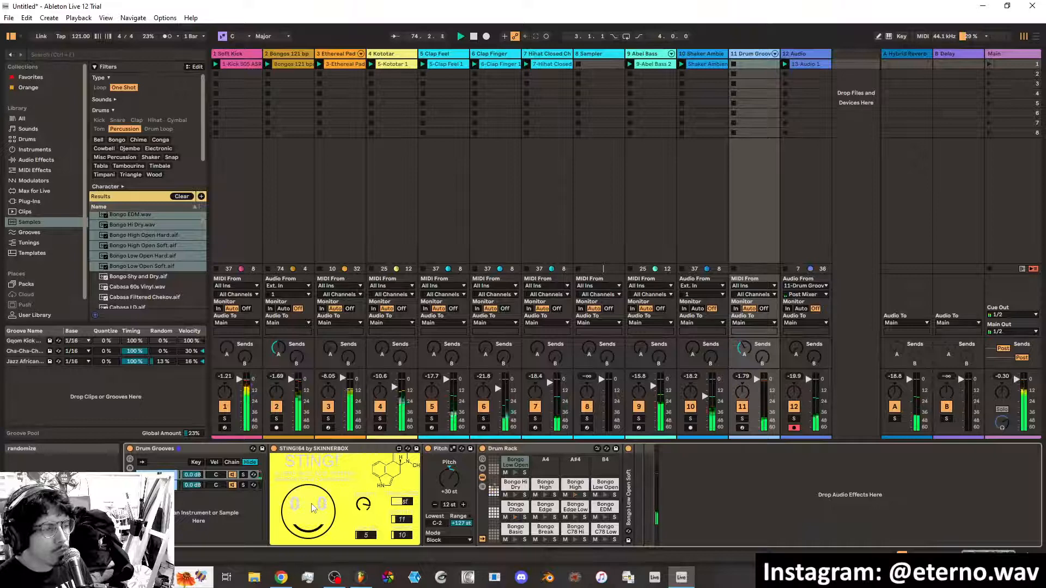
left_click(330, 516)
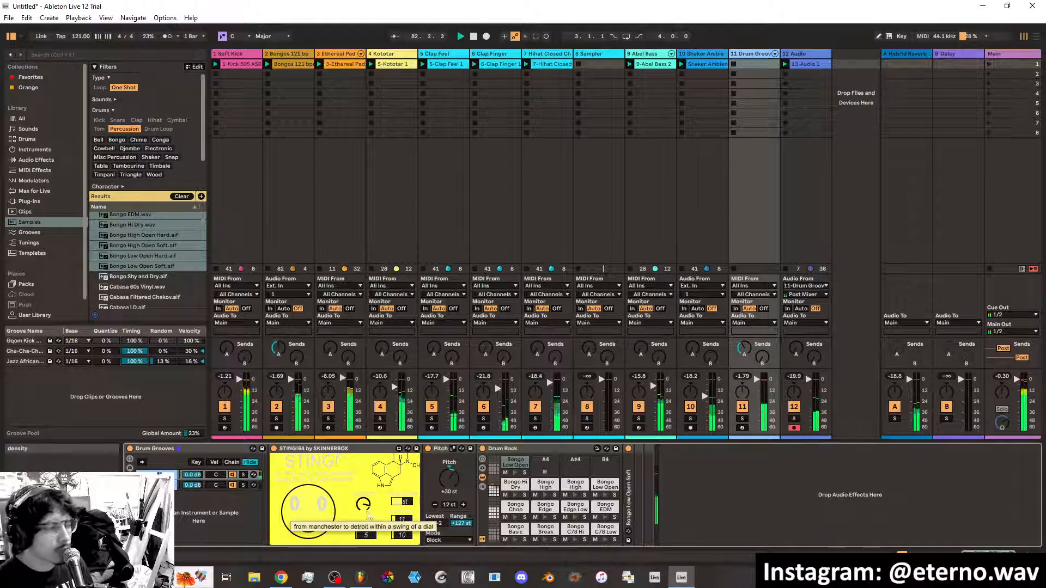
left_click_drag(403, 524, 404, 532)
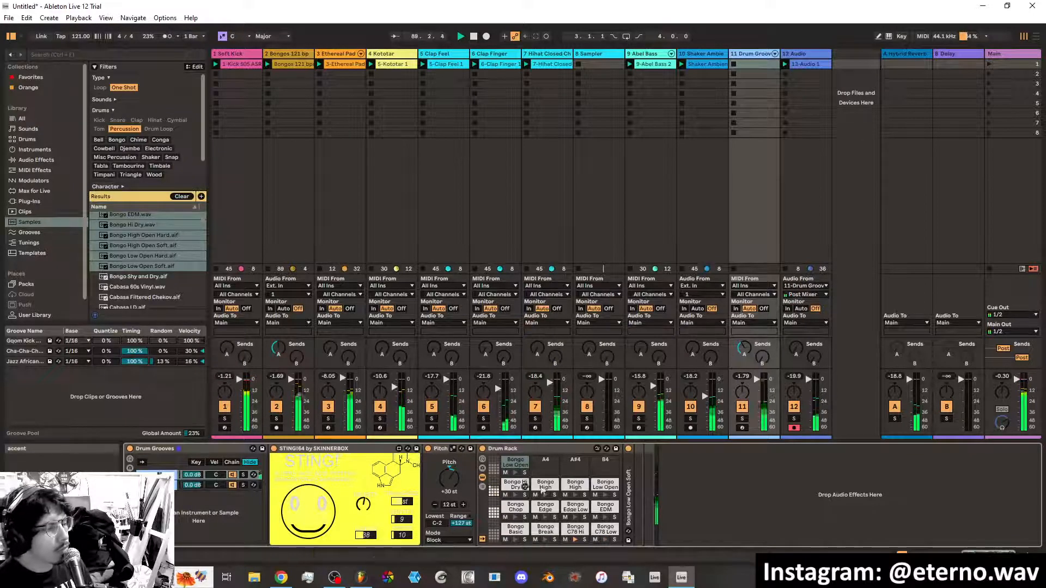
Audition the bongo groove by soloing Drum Grooves with audio track 12 muted, and restore both tracks
left_click(794, 407)
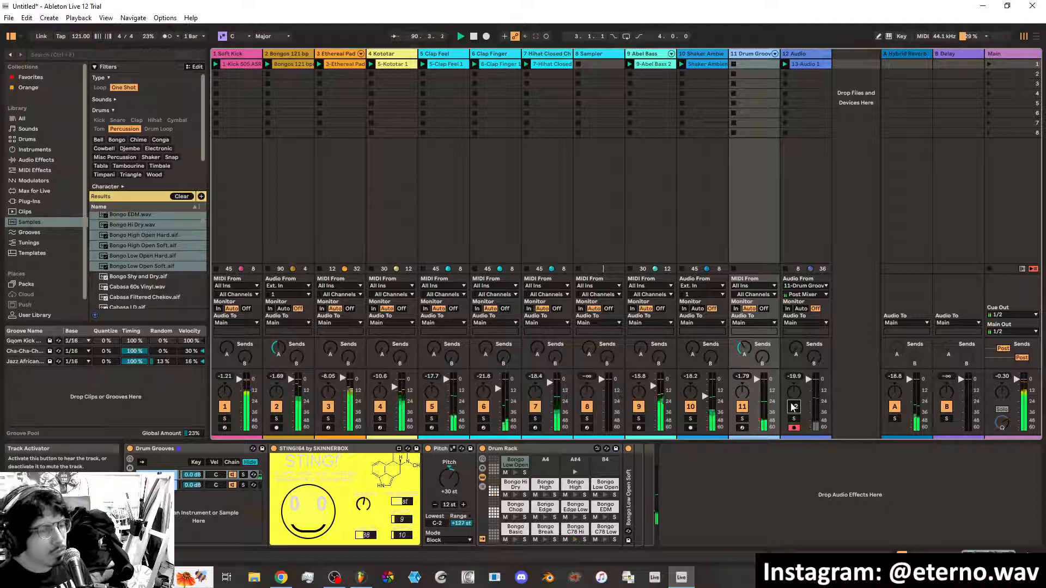
left_click(742, 418)
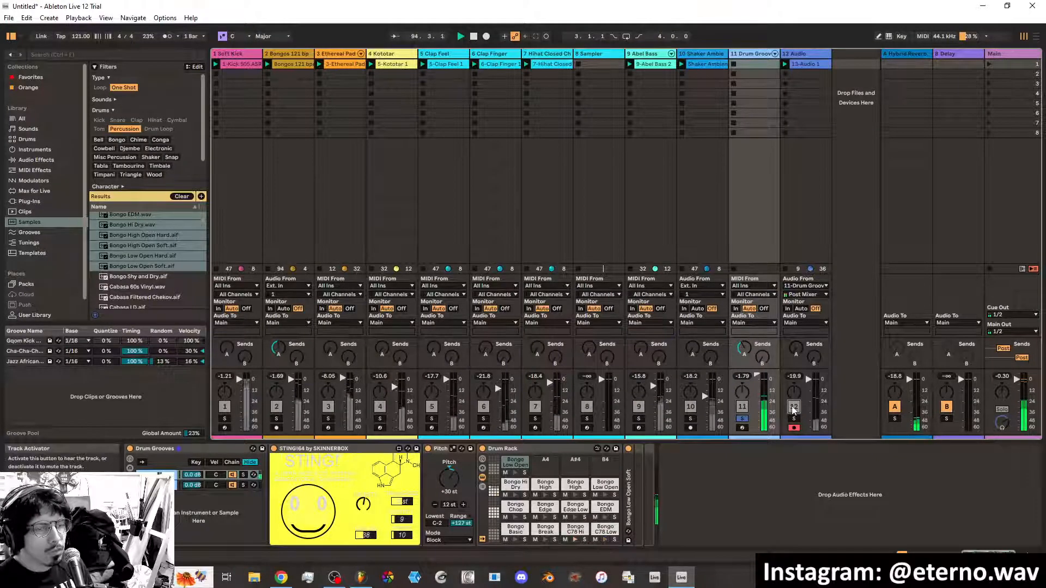
left_click(743, 419)
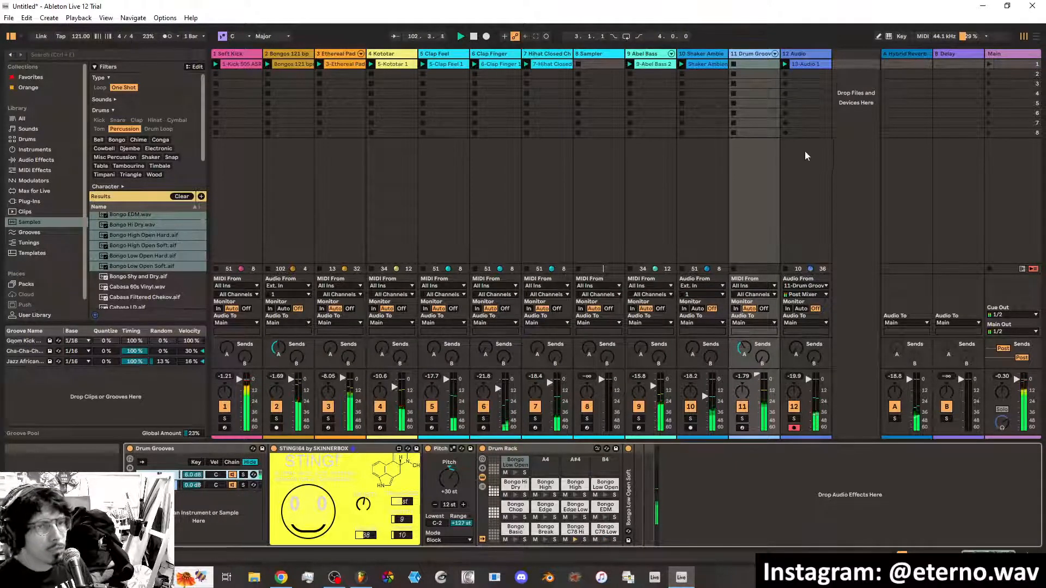
Insert a new audio track after track 12 and set its audio input to 11-Drum Grooves
right_click(853, 57)
left_click(864, 75)
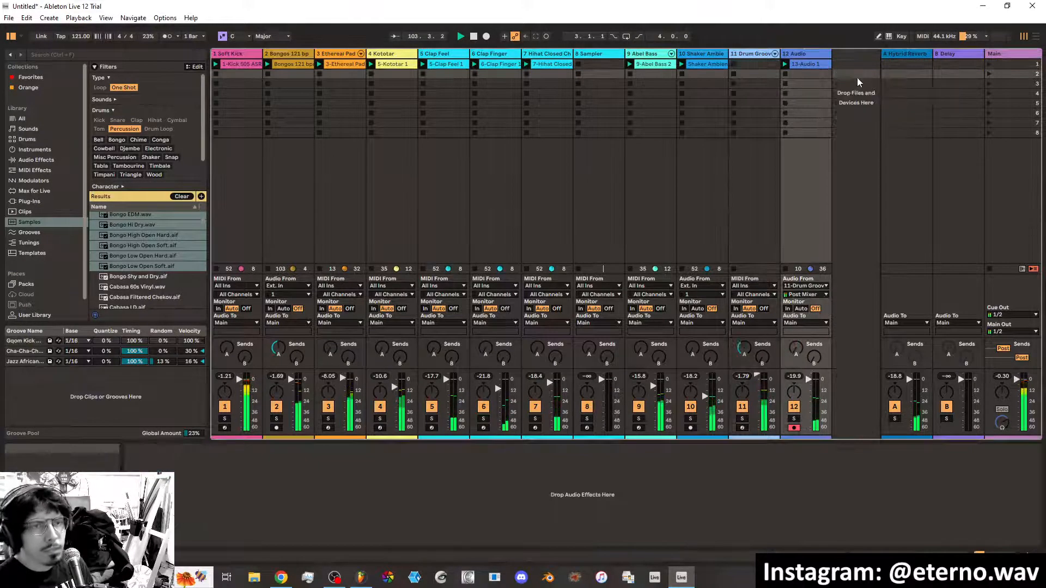
left_click(871, 278)
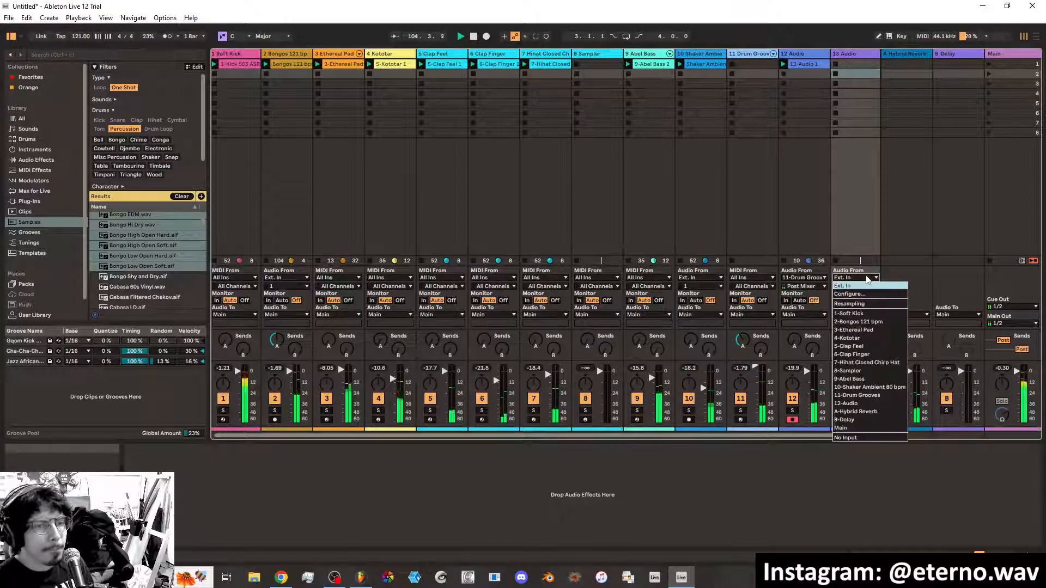
left_click(861, 396)
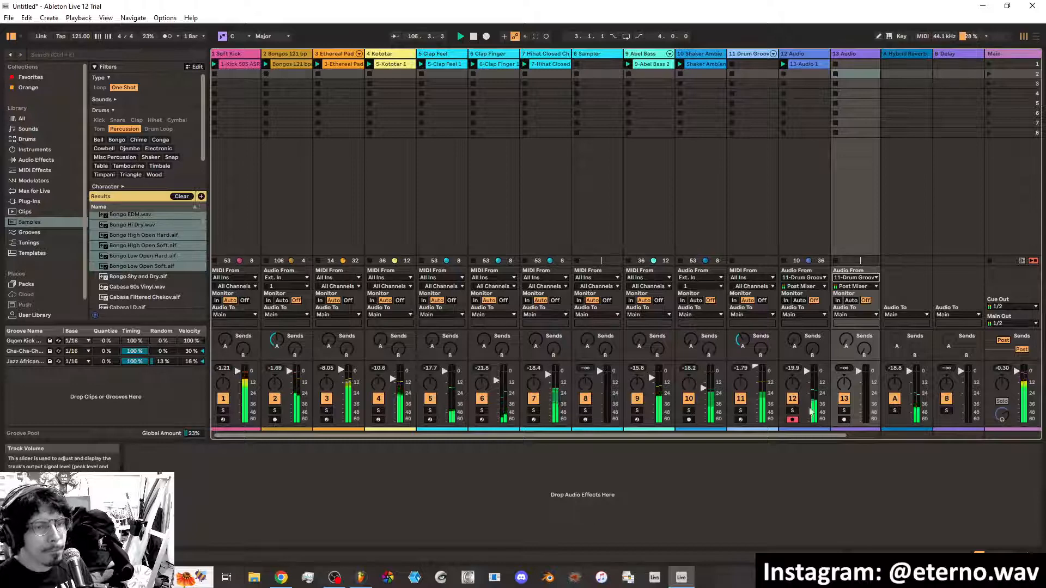
Disarm track 12, arm track 13 and record the Drum Grooves output into track 13's first clip slot
left_click(793, 420)
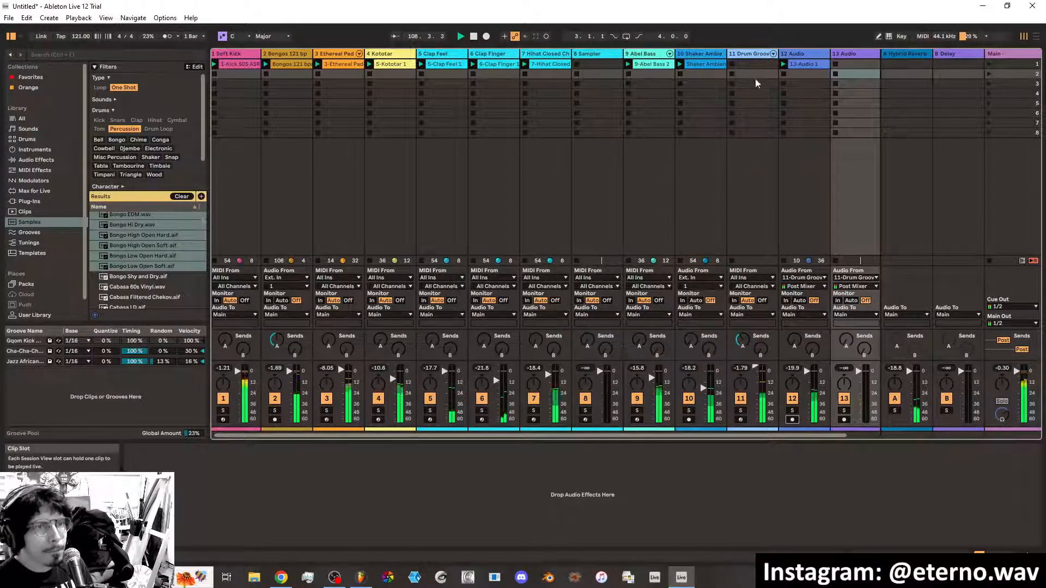
left_click(741, 399)
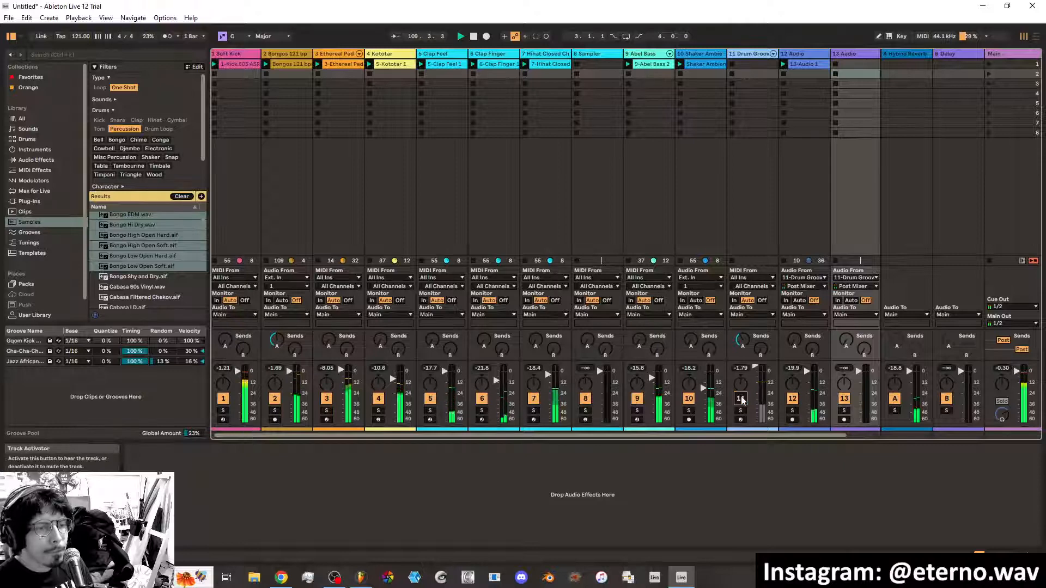
left_click(741, 399)
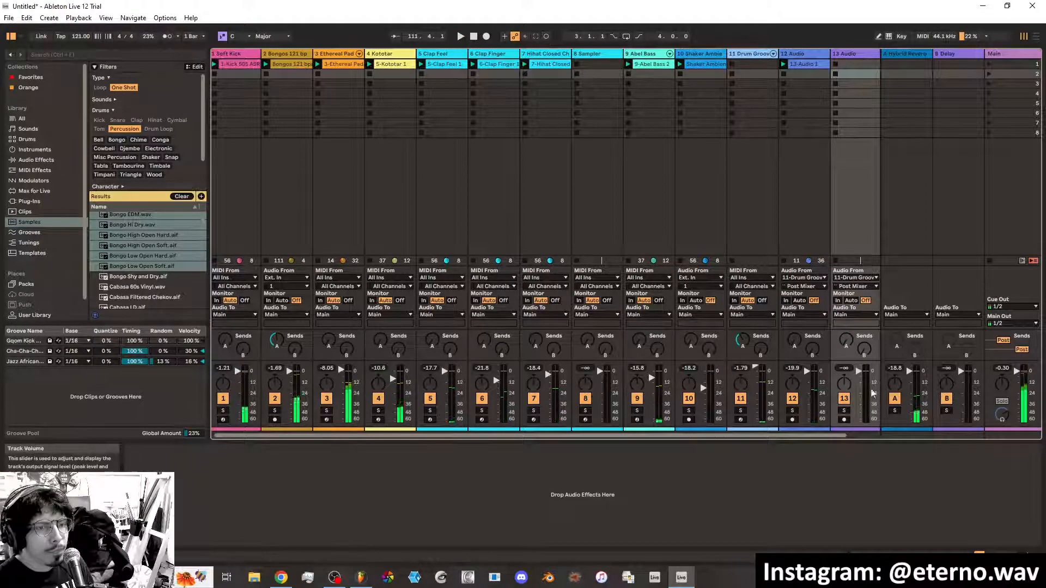
left_click(844, 420)
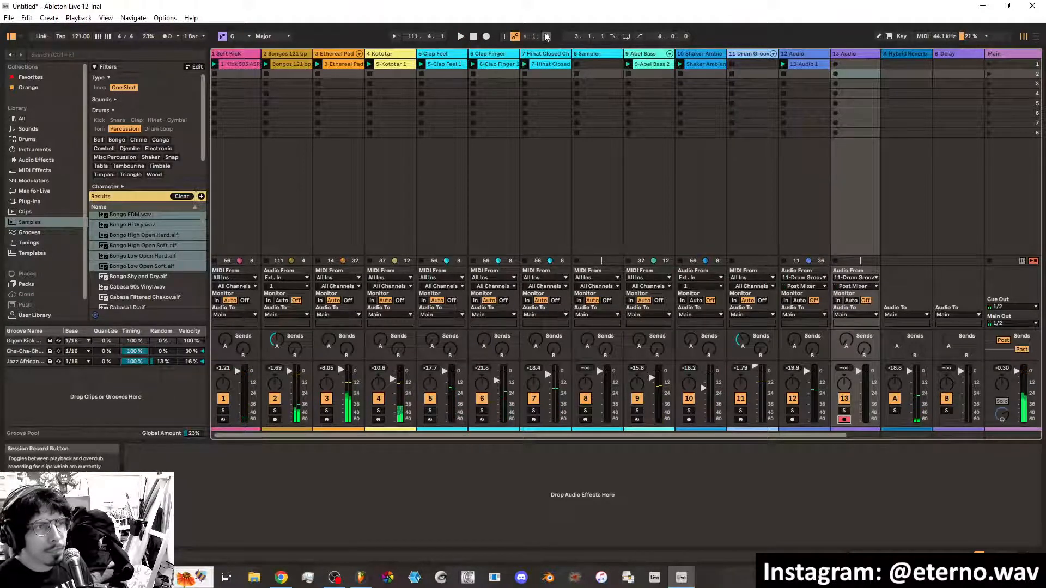
left_click(835, 64)
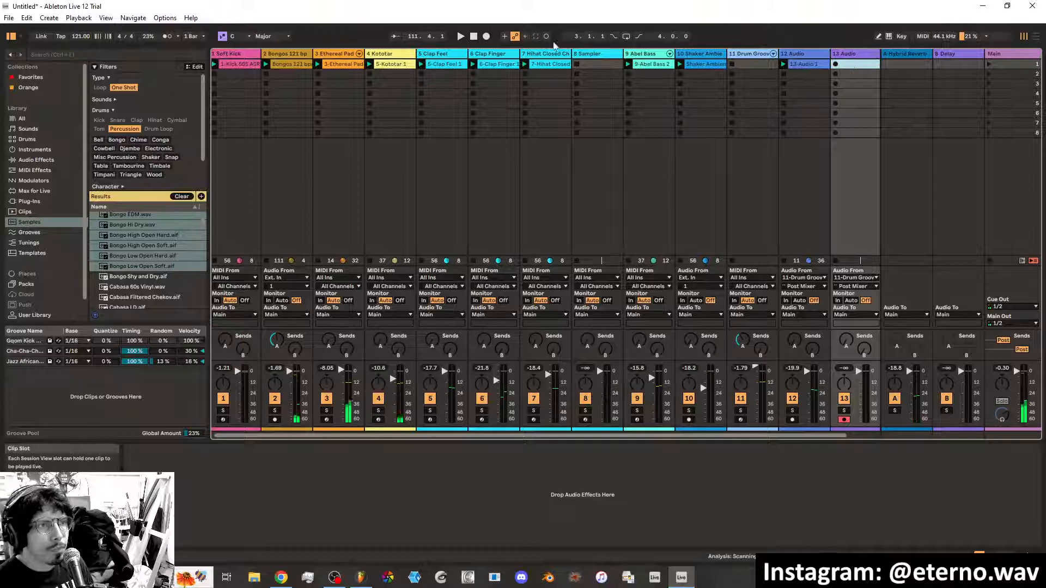
left_click(546, 37)
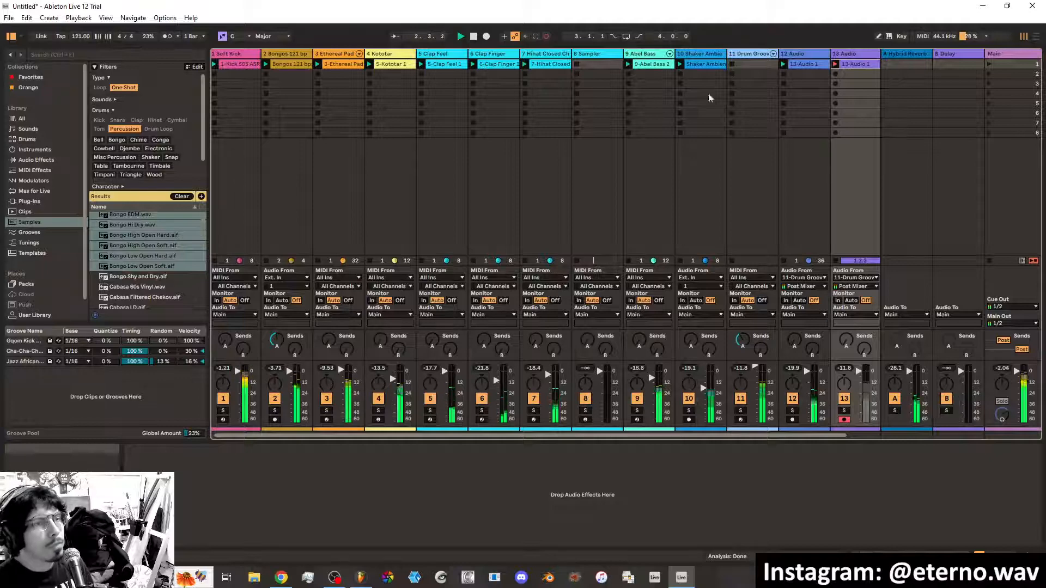
left_click(547, 39)
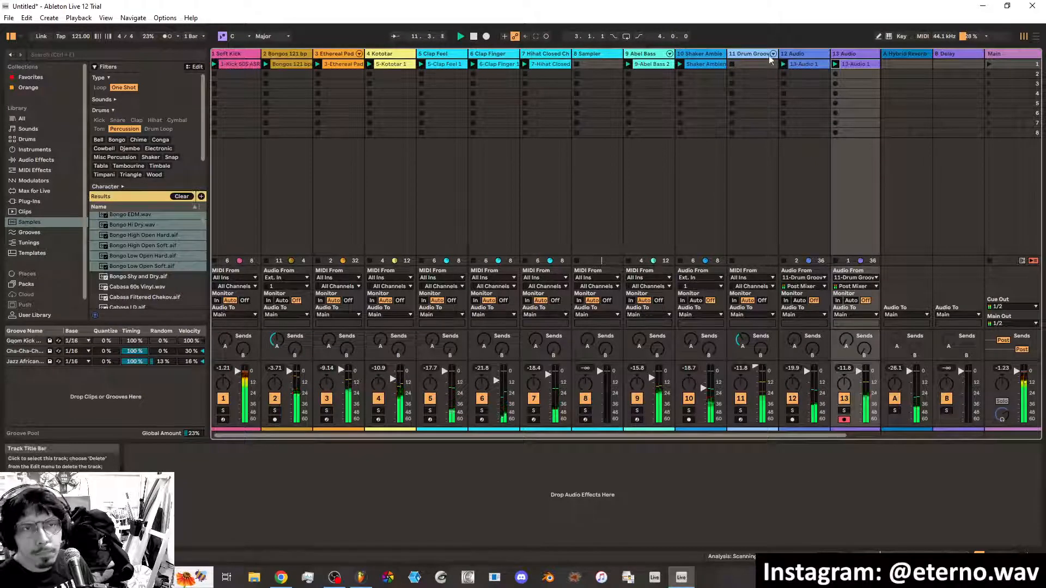
Mute the Drum Grooves track so the recorded bongo clip plays alone, and select audio track 13
left_click(753, 53)
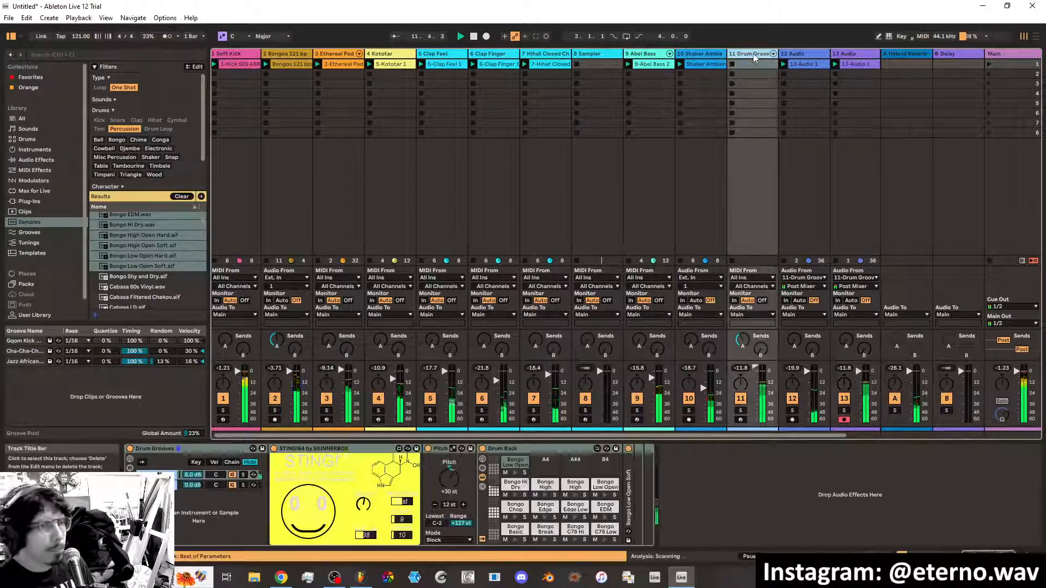
left_click(744, 399)
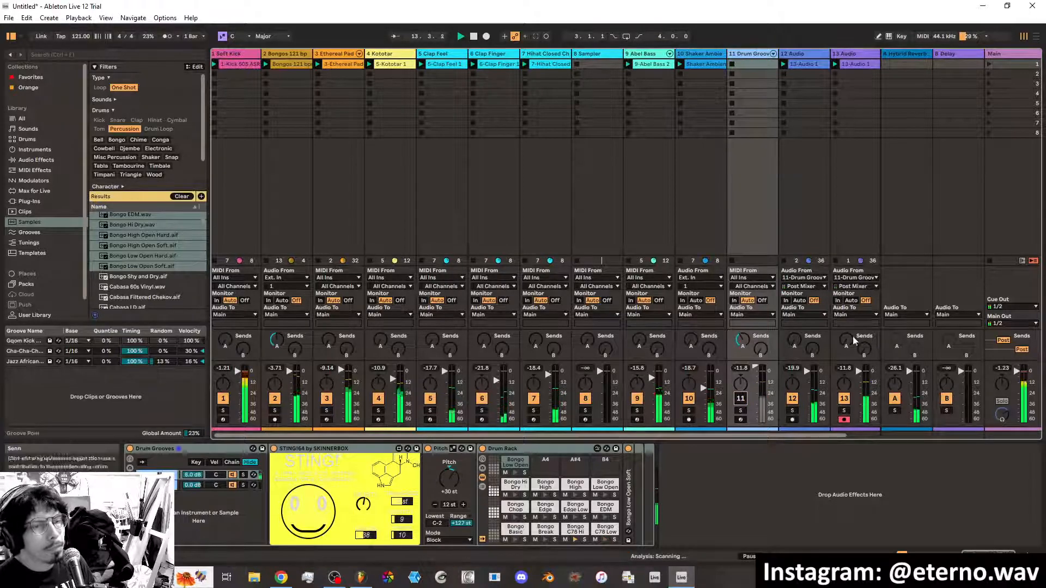
left_click(848, 54)
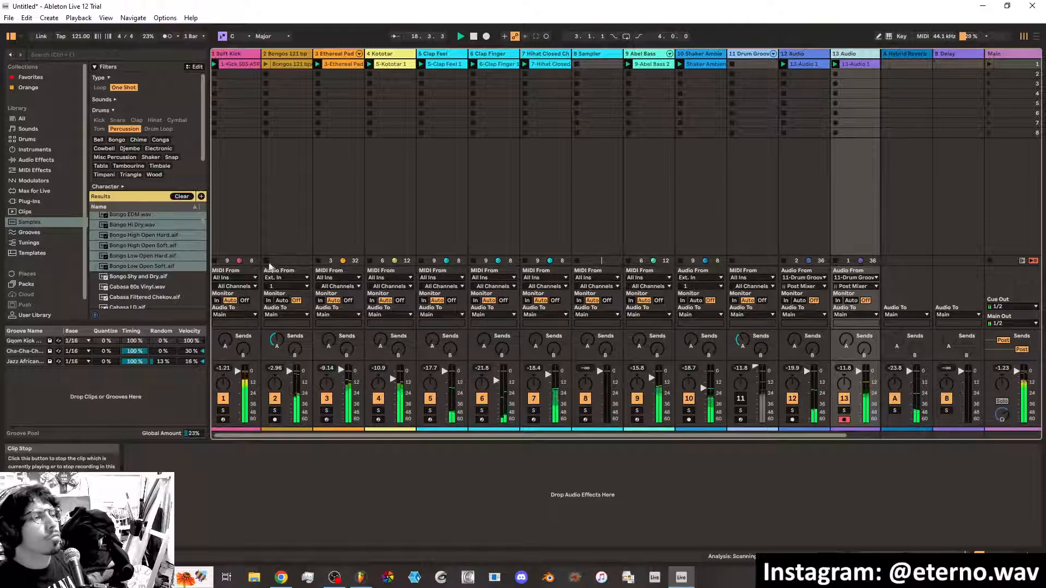
Stop the Soft Kick, Bongos and Kototar clips to hear the percussion, and relaunch the Soft Kick clip
left_click(215, 260)
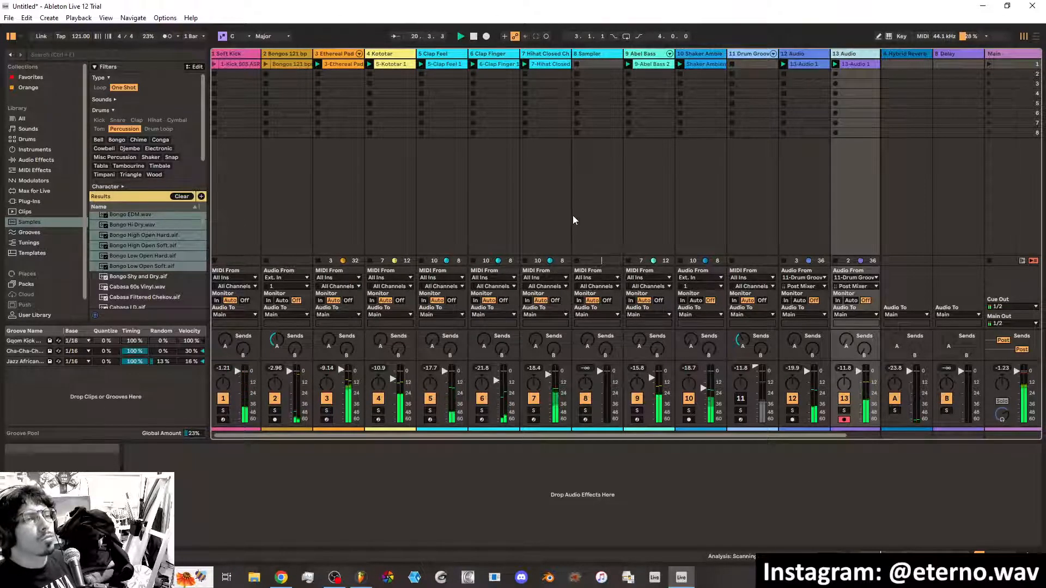
left_click(370, 261)
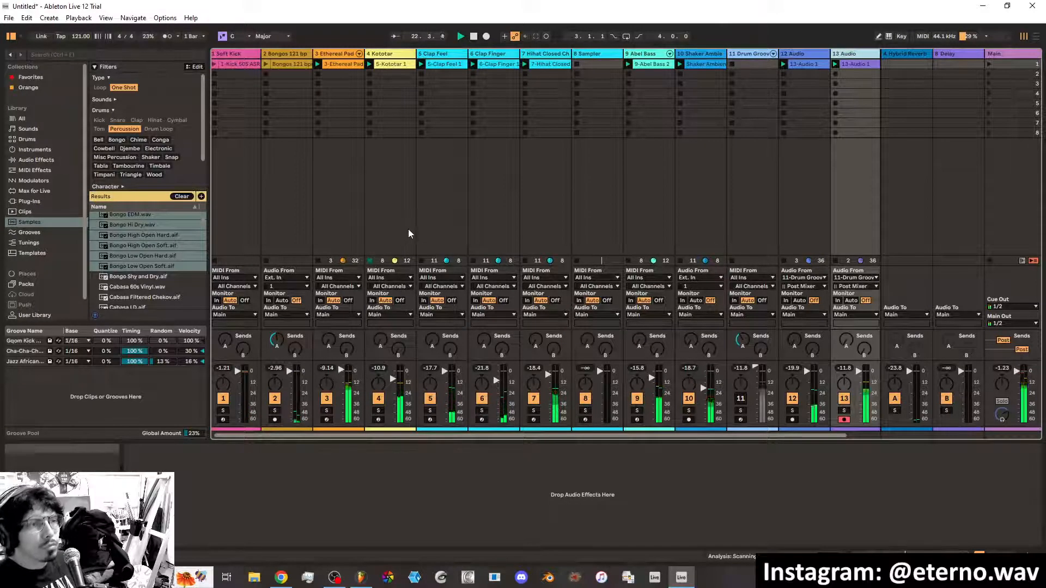
left_click(217, 64)
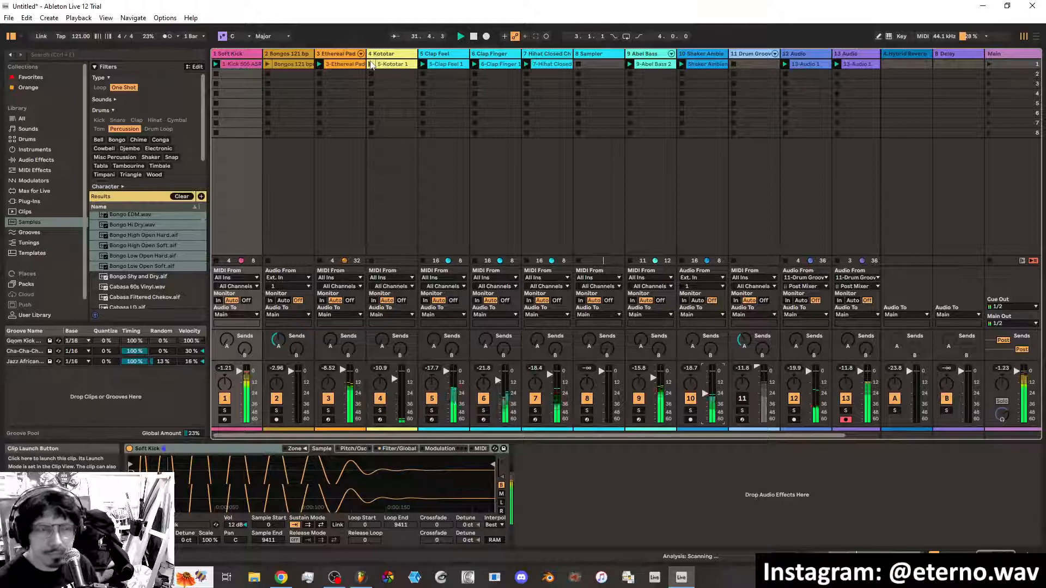
Delete the Drum Grooves track and set the audio input of both recorded percussion tracks to Ext. In
right_click(755, 55)
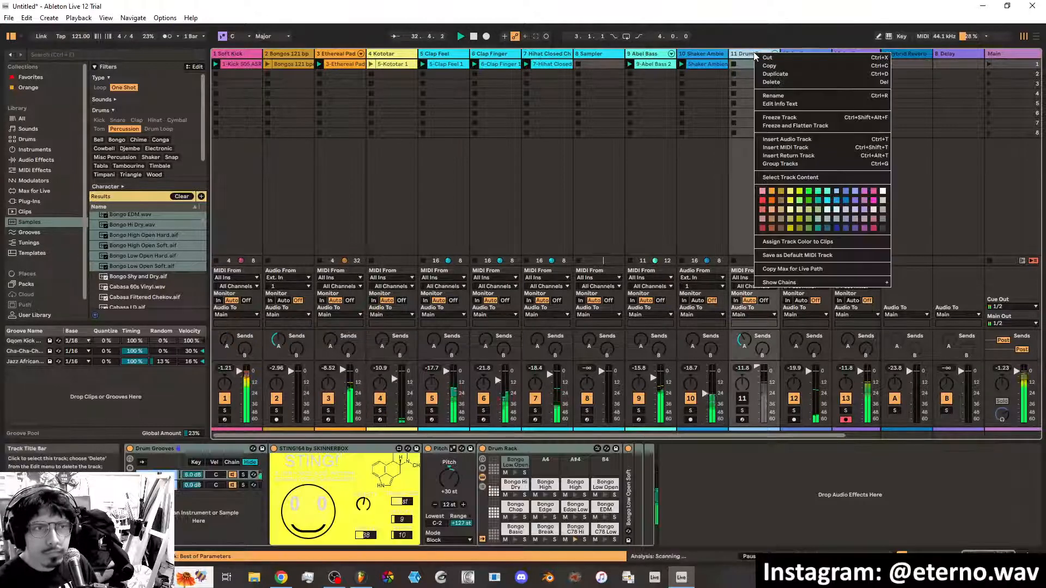
left_click(783, 83)
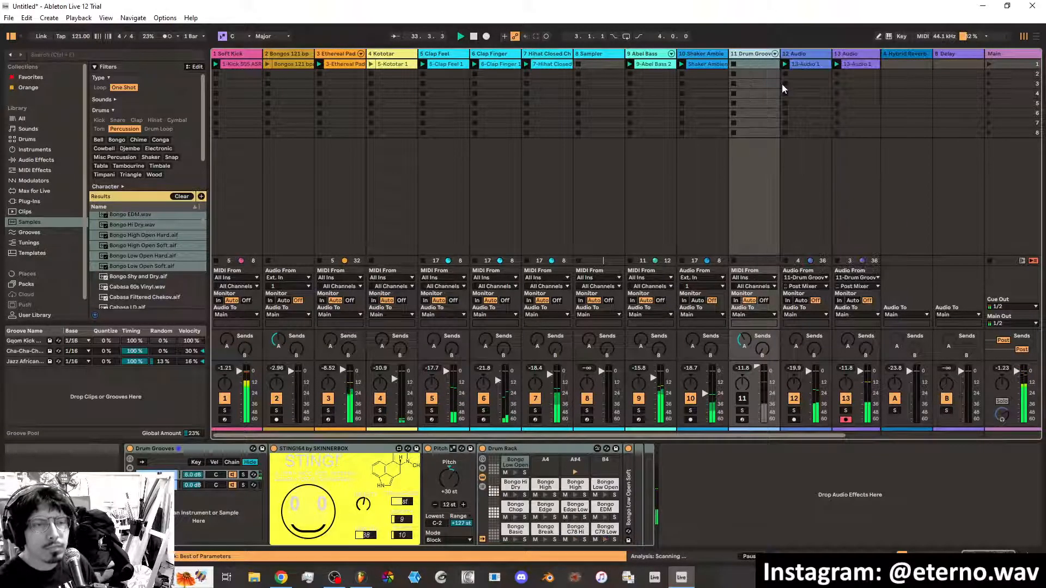
left_click(759, 286)
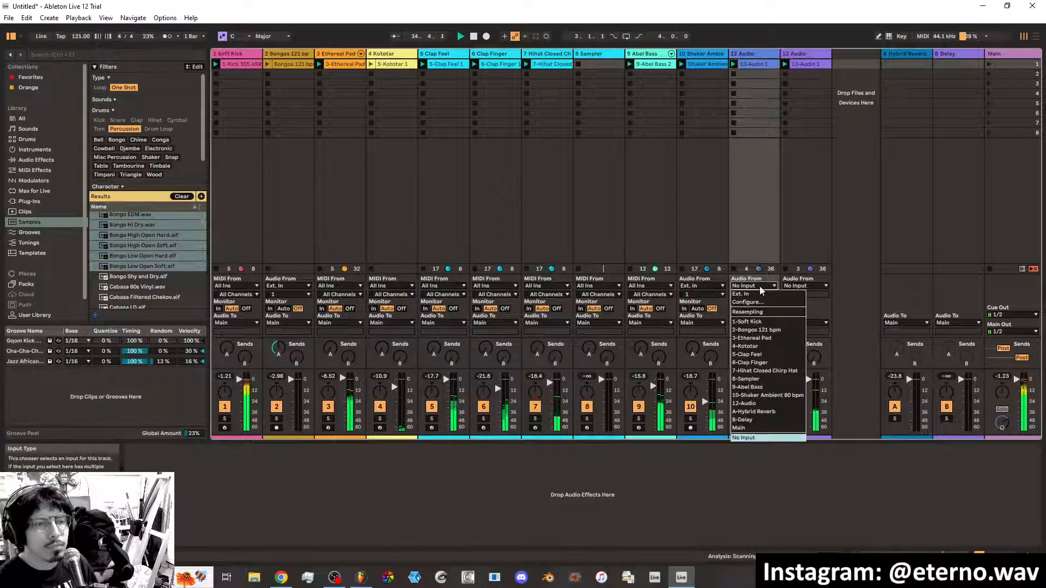
left_click(752, 295)
left_click(804, 287)
left_click(799, 295)
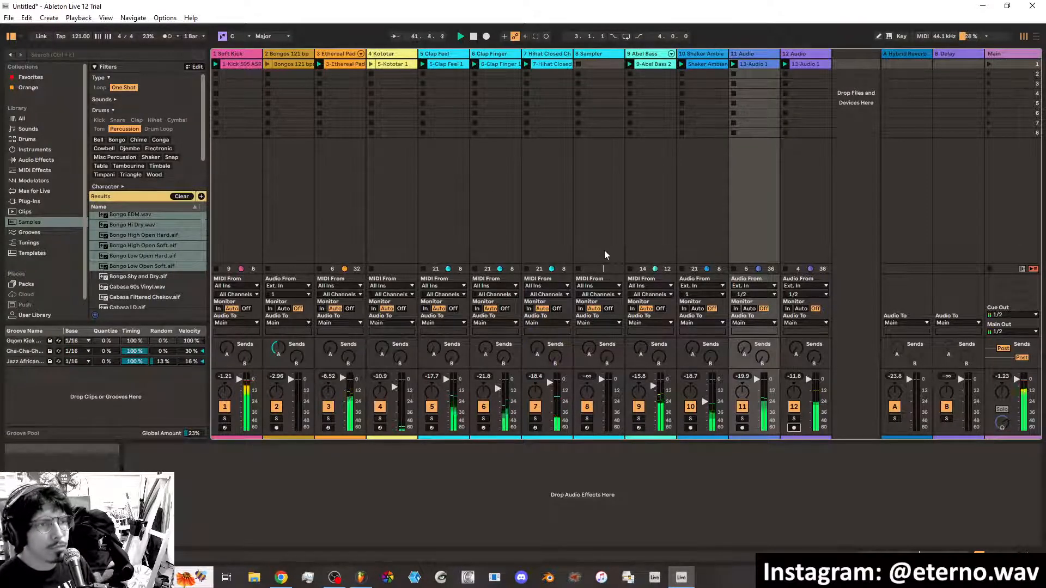
Add a Saturator from the favourites after the Abel Bass instrument, with its Drive at 9.71 dB
left_click(635, 104)
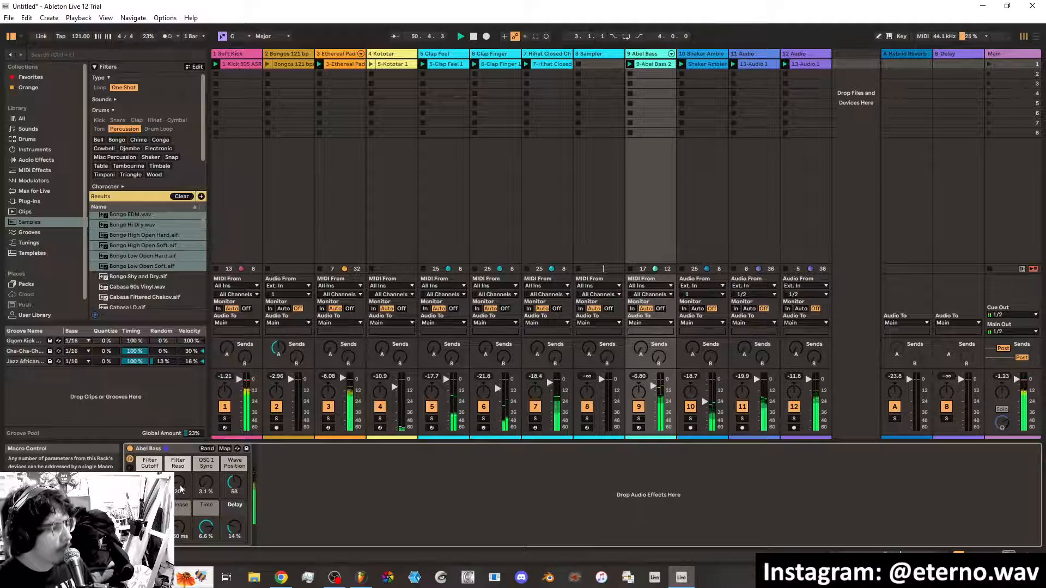
left_click(130, 467)
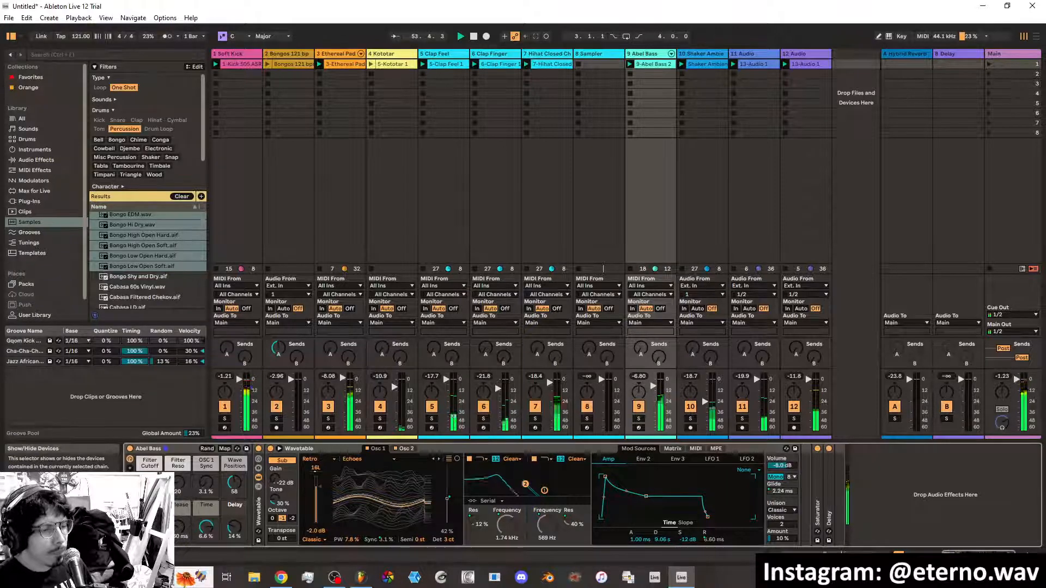
left_click(130, 467)
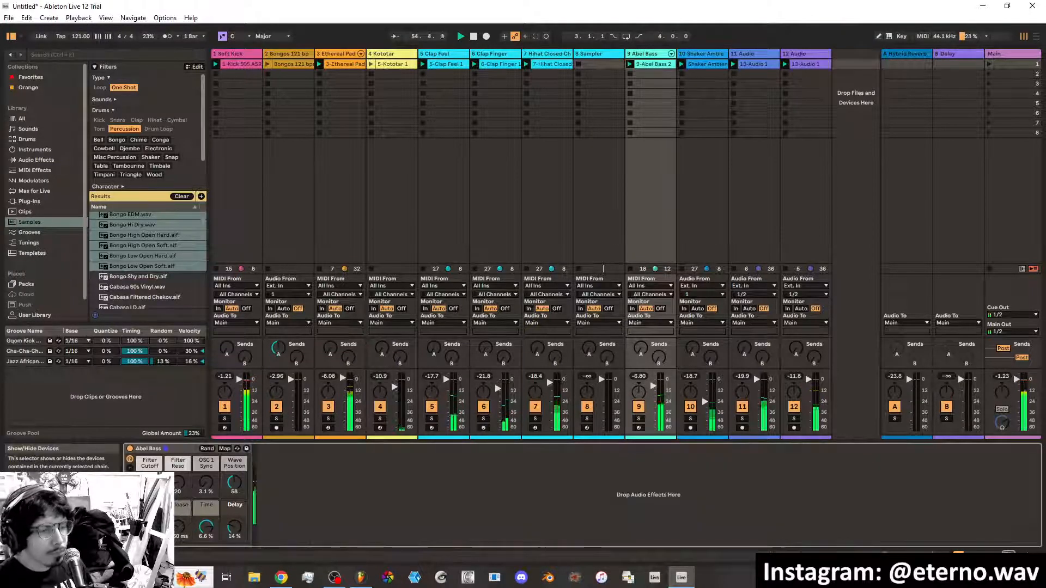
left_click(24, 79)
left_click_drag(119, 161, 275, 474)
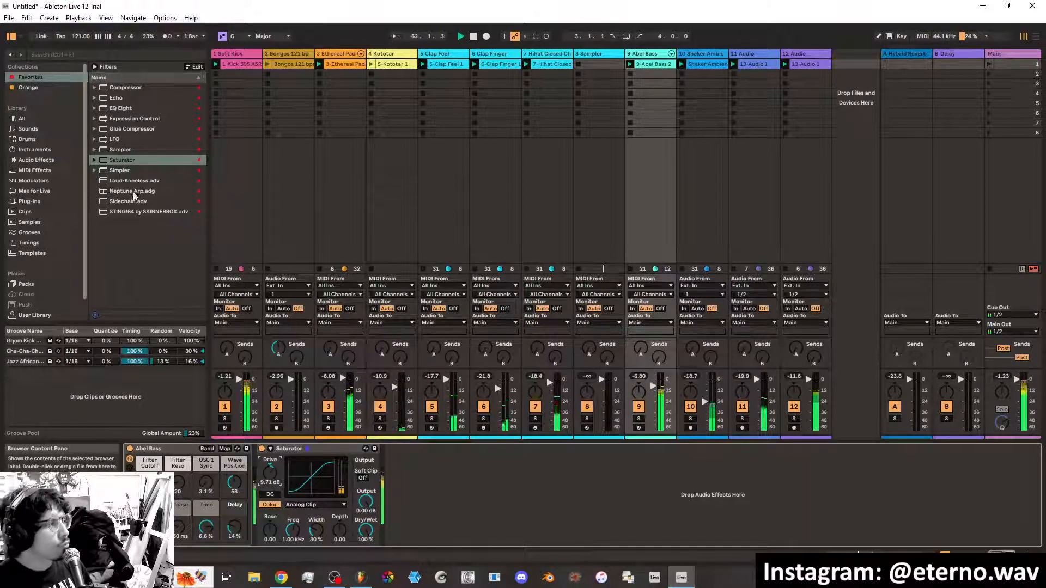
Add the Sidechain preset after the bass Saturator, fed from 1-Soft Kick, and set its threshold to about -27.8 dB
left_click_drag(135, 201, 393, 466)
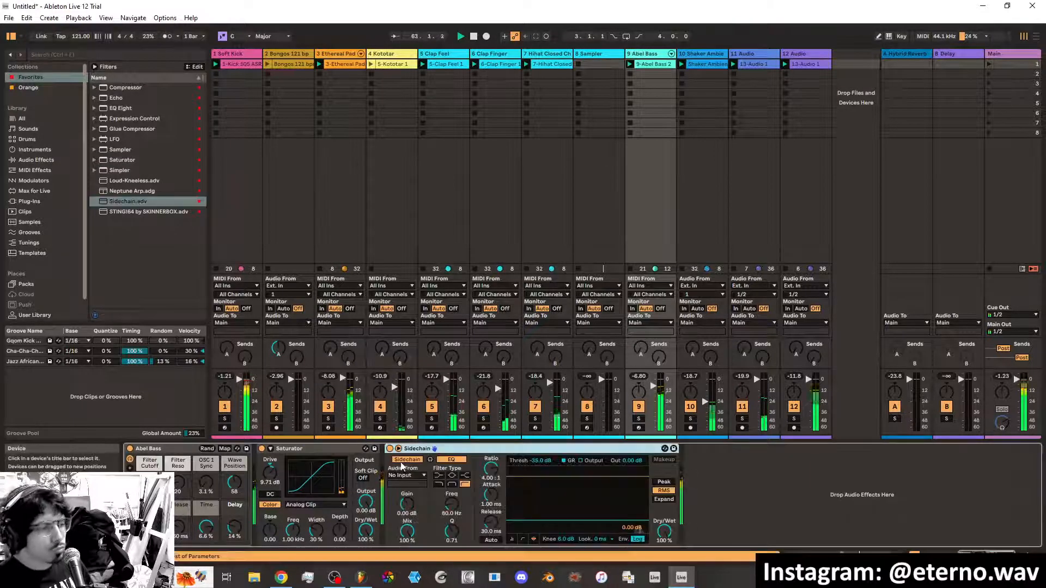
left_click(408, 475)
left_click(408, 343)
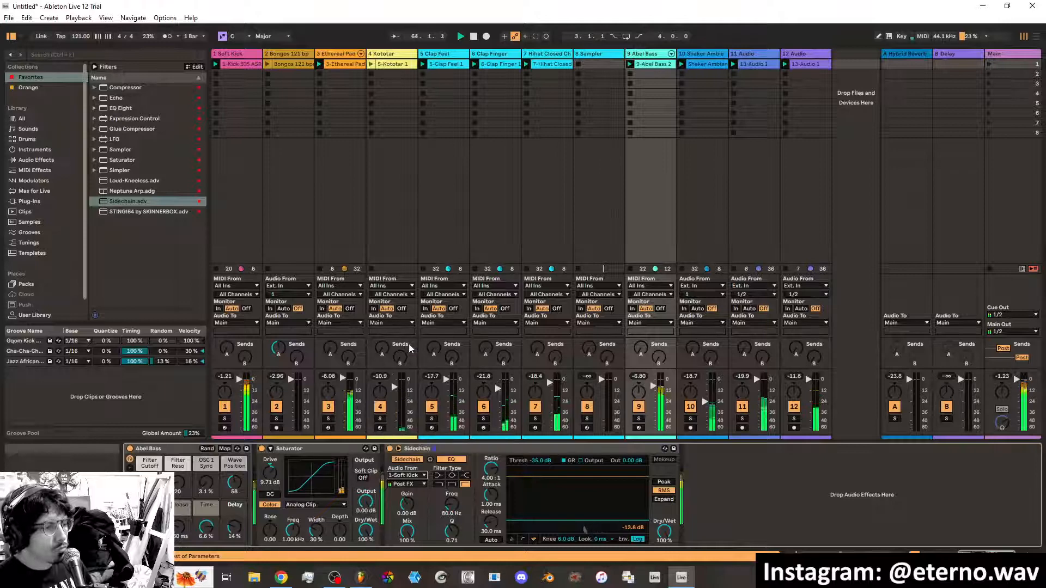
left_click_drag(576, 519, 577, 517)
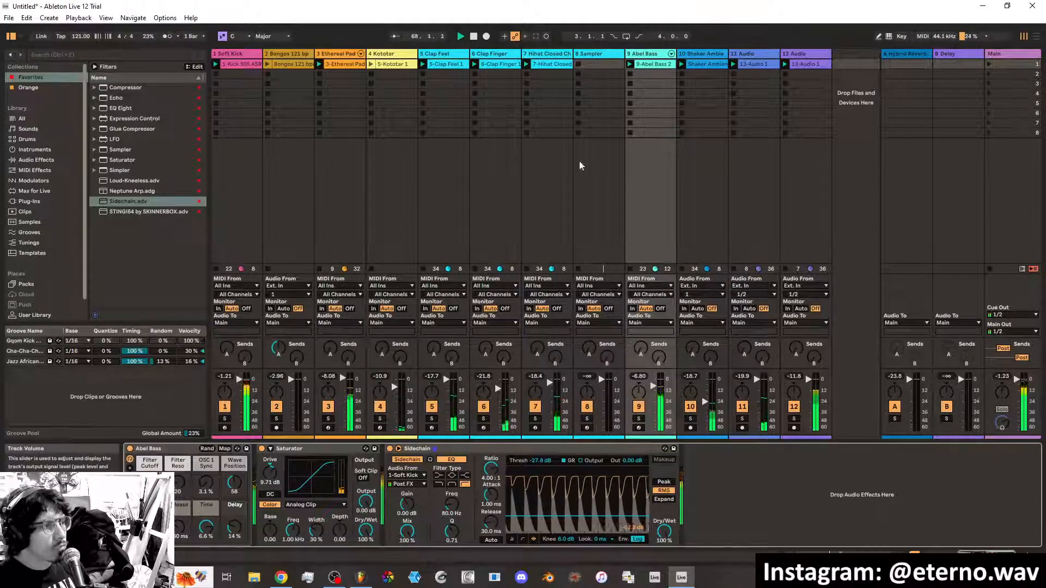
Raise the recorded percussion clips' gain to about 2.8 dB on track 11 and 6.0 dB on track 12
left_click(750, 60)
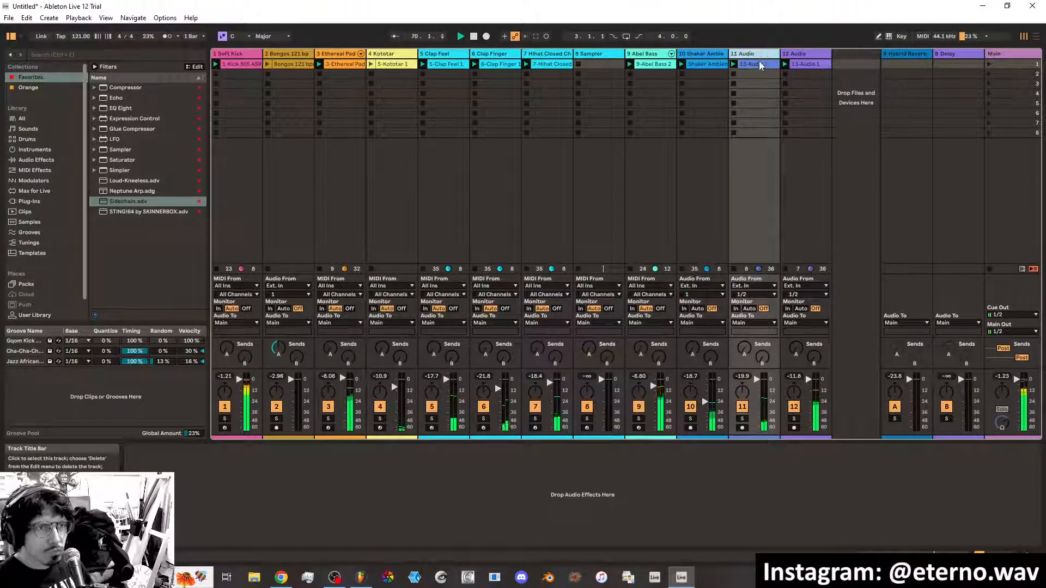
left_click(759, 63)
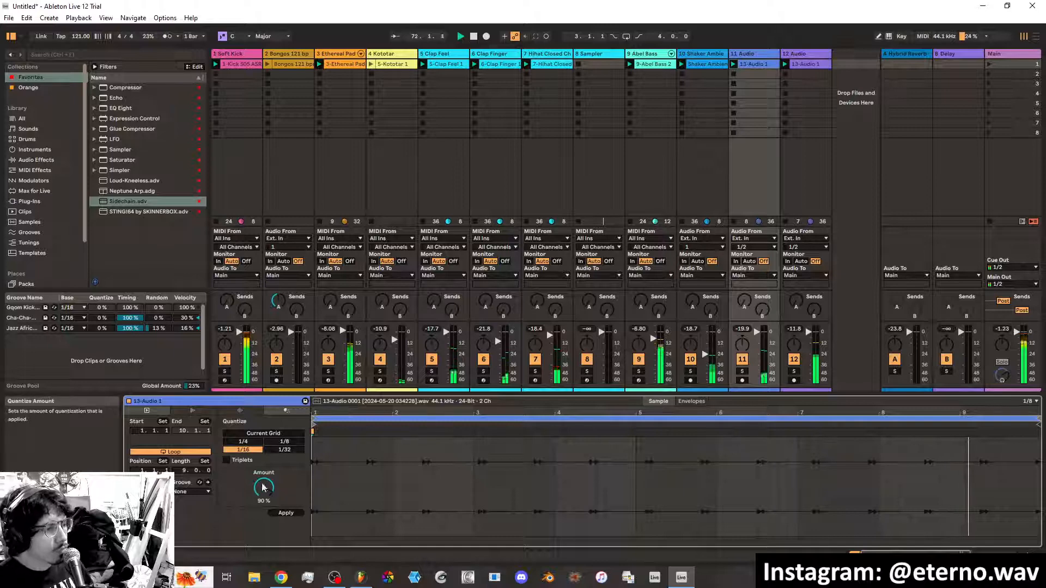
left_click(193, 411)
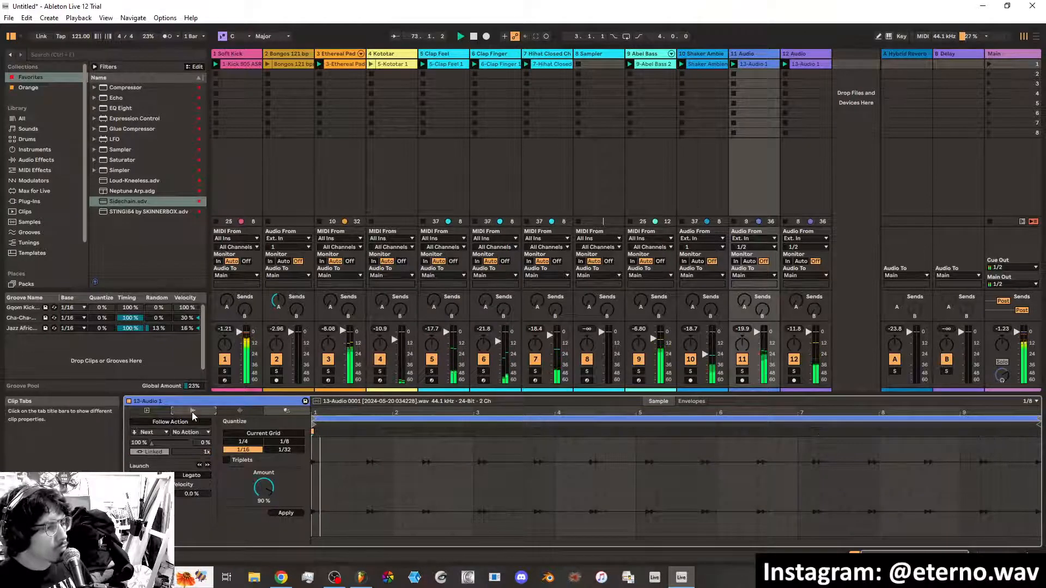
left_click(246, 411)
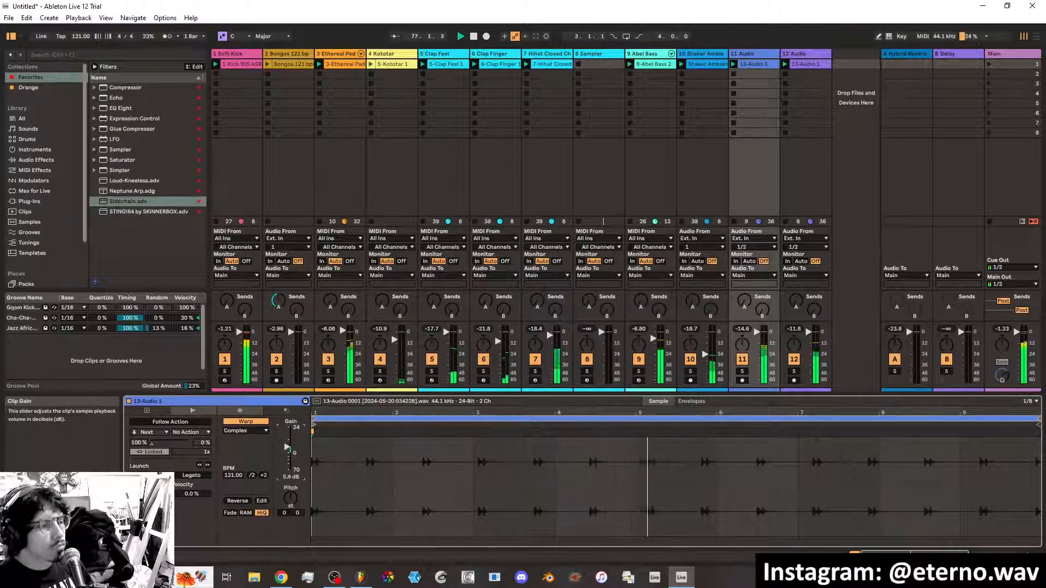
left_click_drag(287, 447, 288, 450)
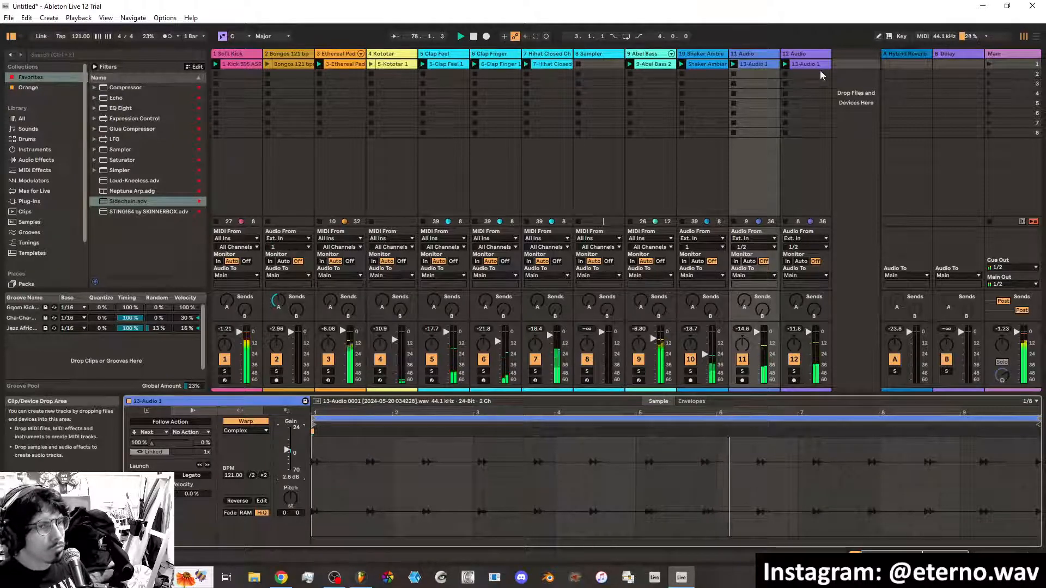
key("Right")
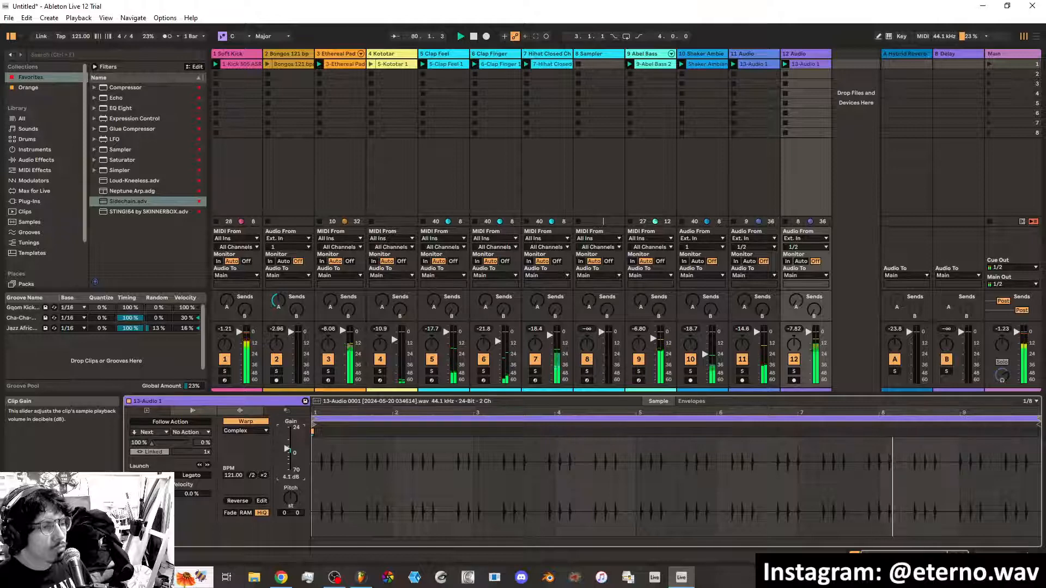
left_click_drag(287, 448, 287, 444)
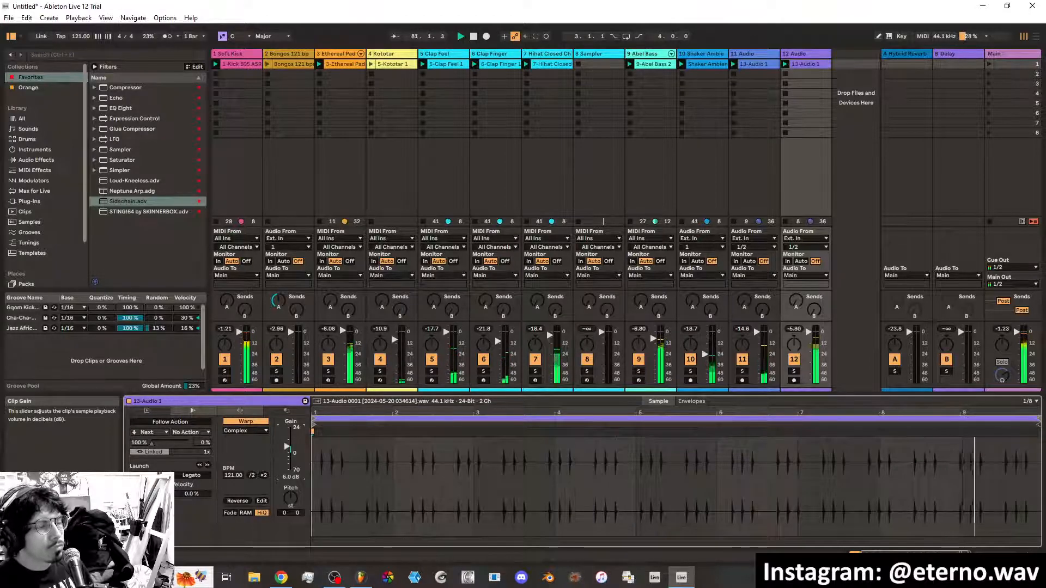
Look through the Soft Kick clip's settings and tools, and try a higher volume on the Soft Kick track
left_click(243, 64)
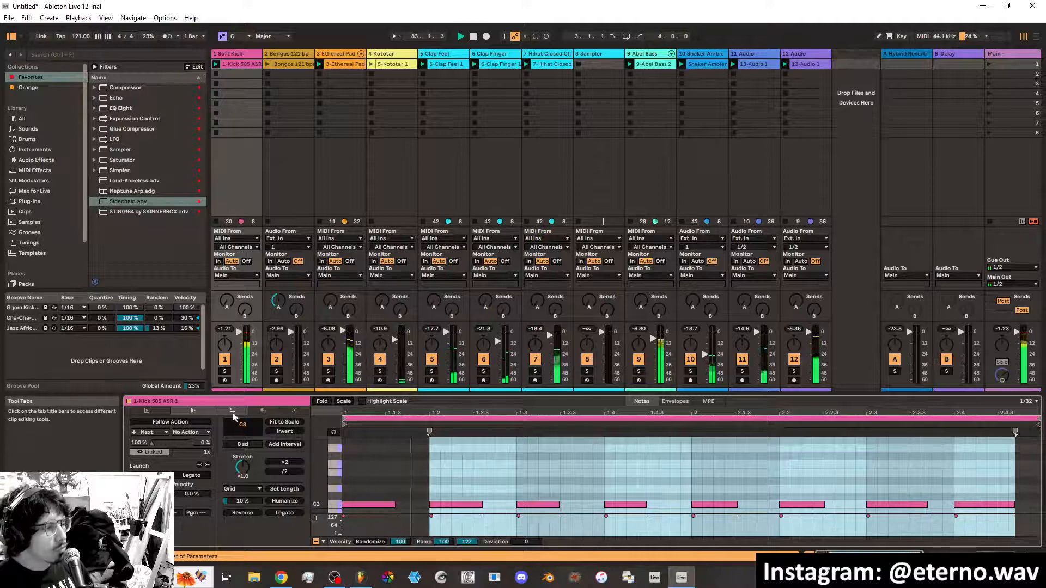
left_click(158, 413)
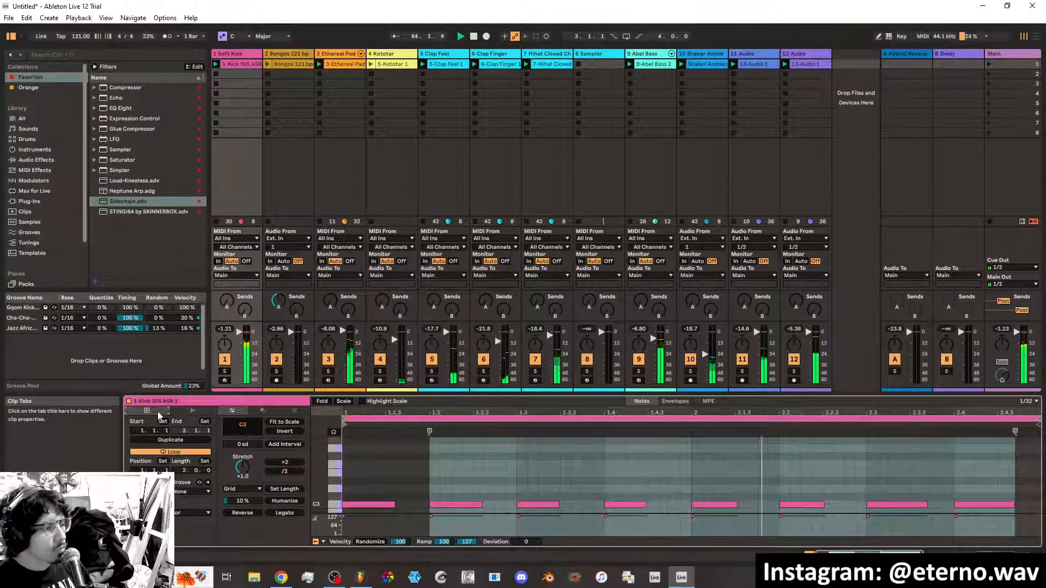
left_click(184, 411)
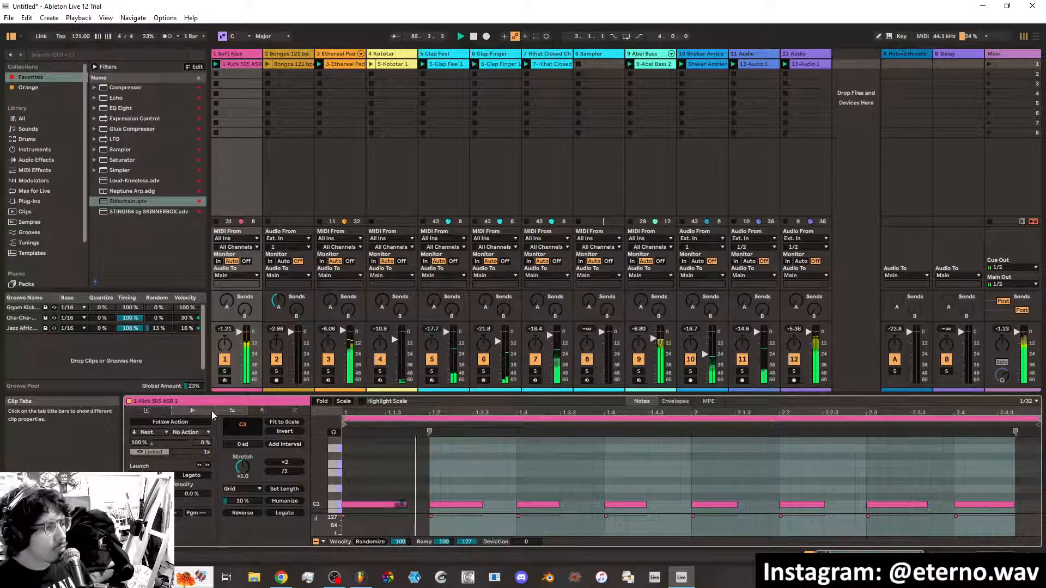
left_click(259, 410)
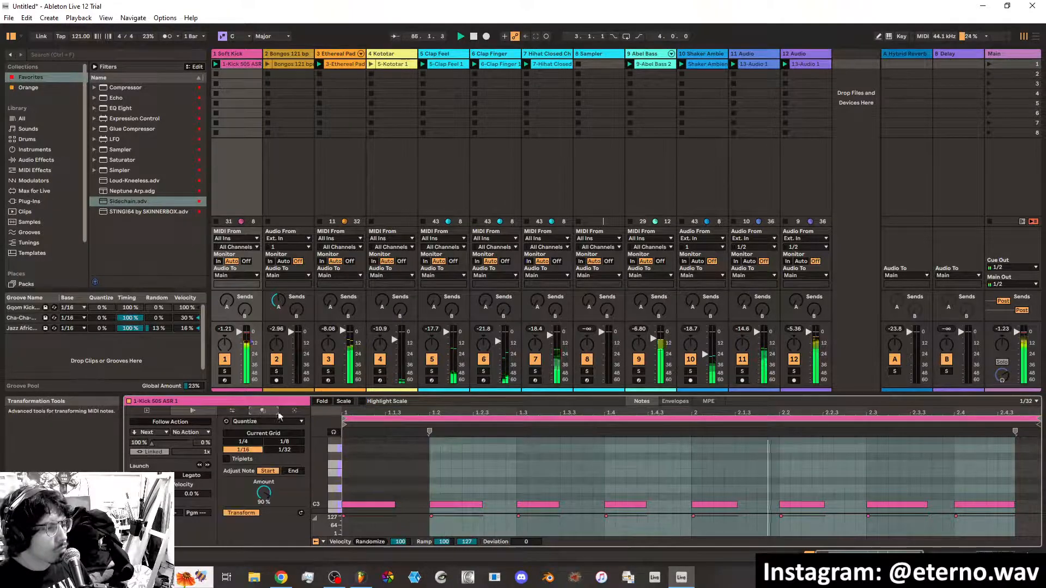
left_click(289, 411)
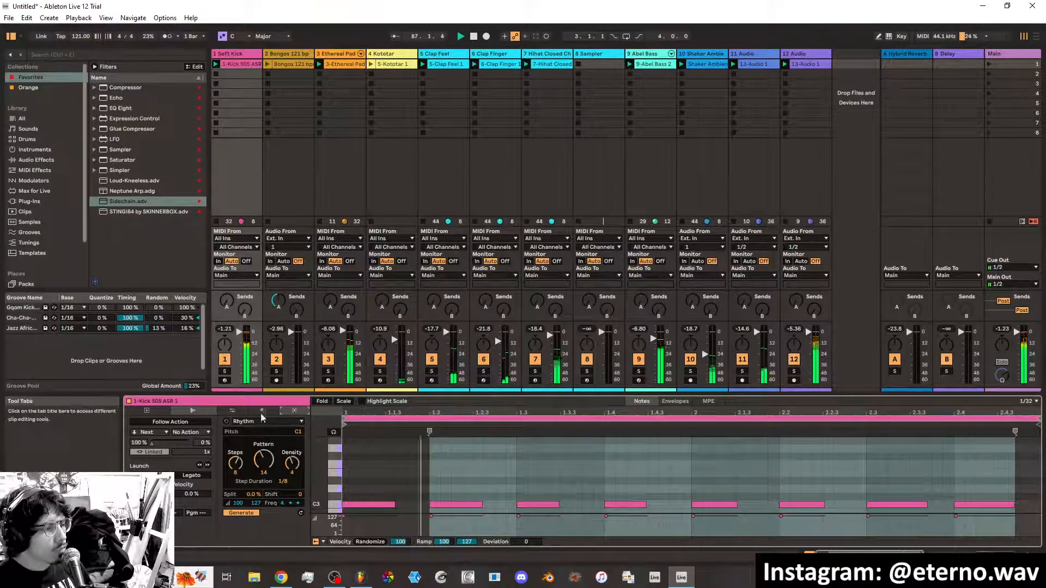
left_click(161, 415)
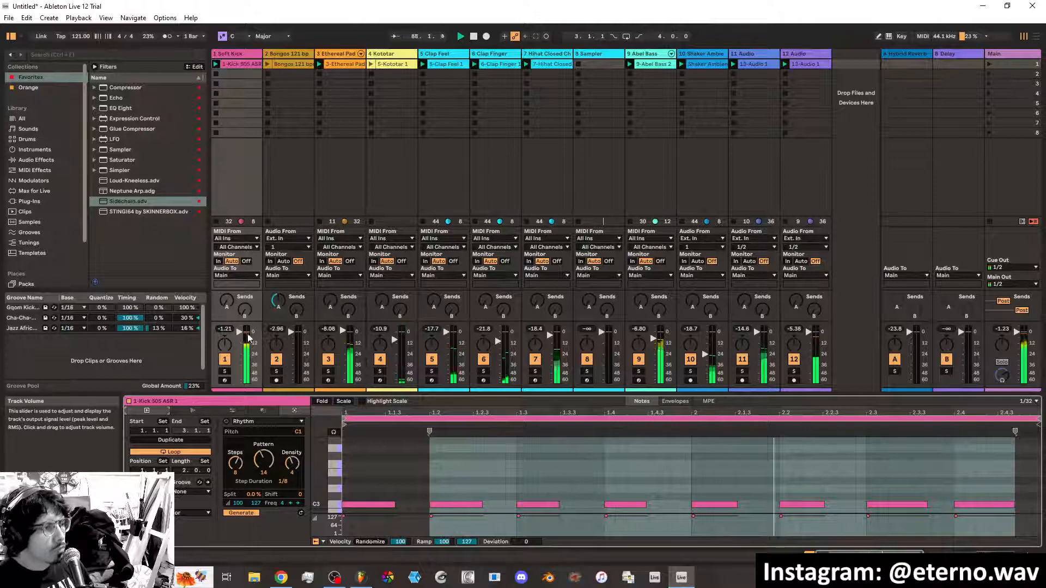
left_click_drag(239, 328, 238, 326)
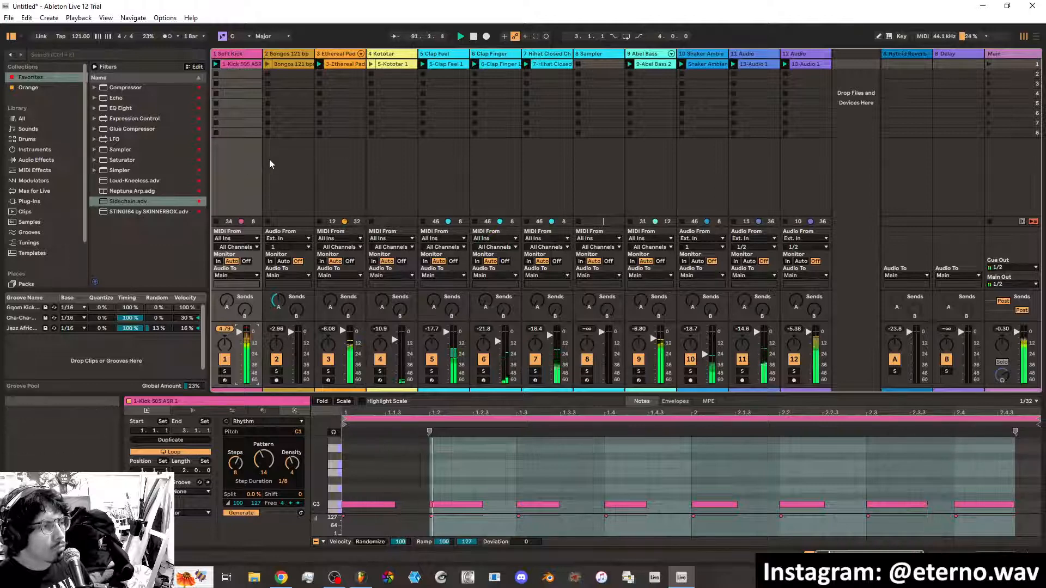
Lower the recorded percussion clips' gain to about 2.9 dB on track 12 and 1.6 dB on track 11
left_click(807, 64)
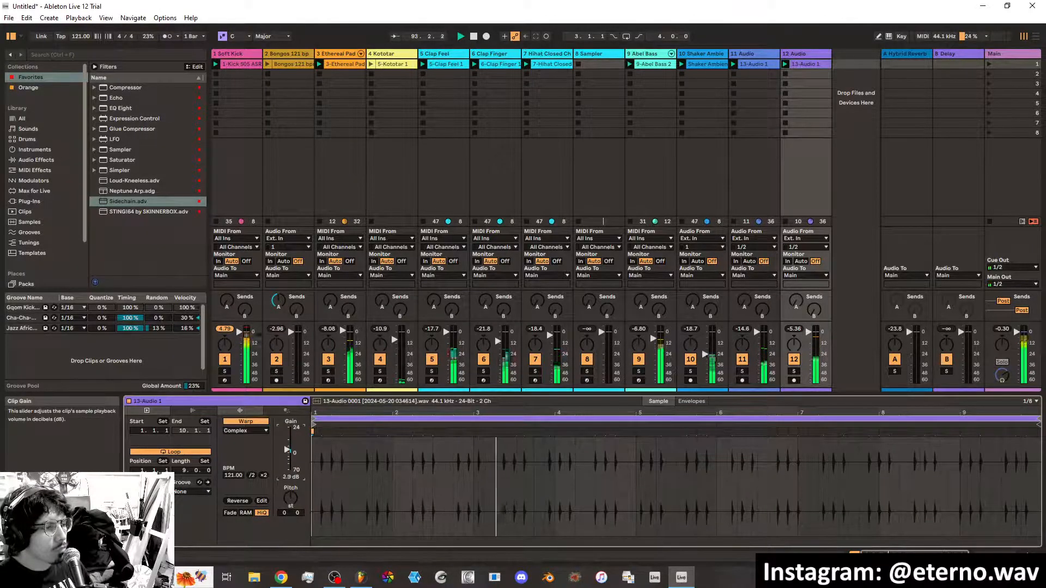
left_click(755, 64)
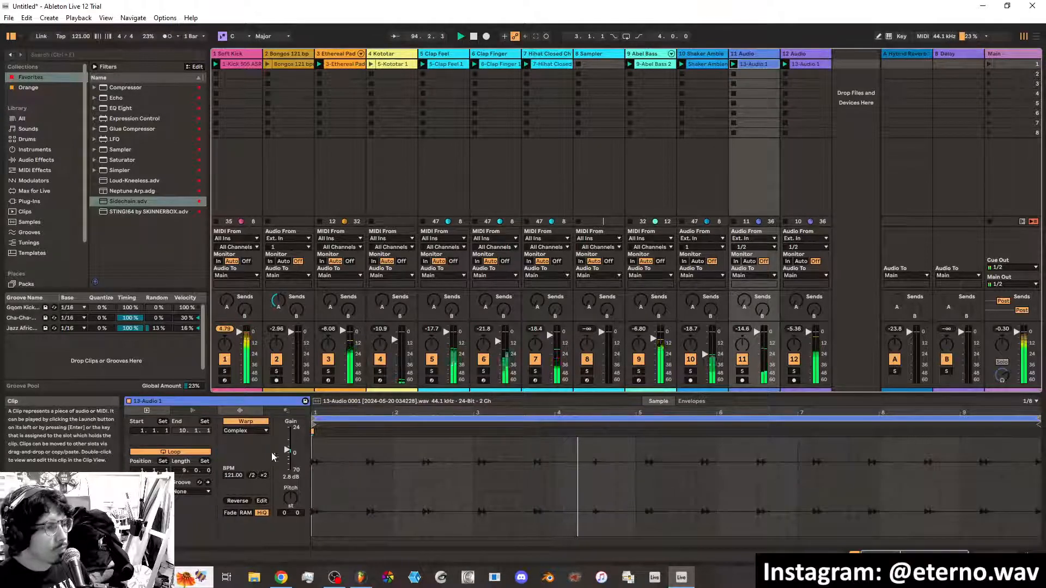
left_click_drag(287, 450, 287, 453)
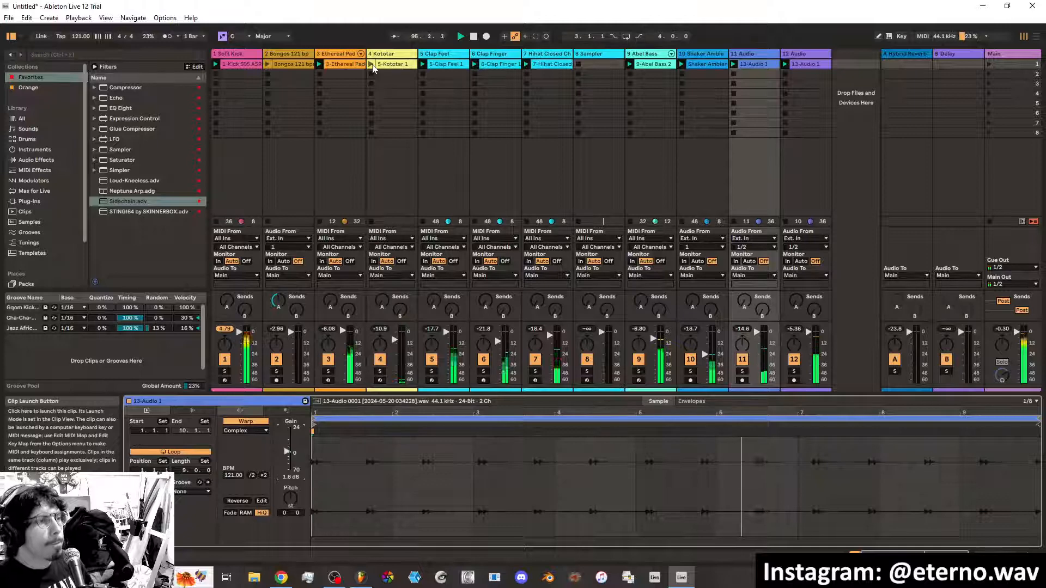
Launch the Bongos 121 bpm clip and set its track's Corpus to about 839 ms decay and -48% material
left_click(282, 64)
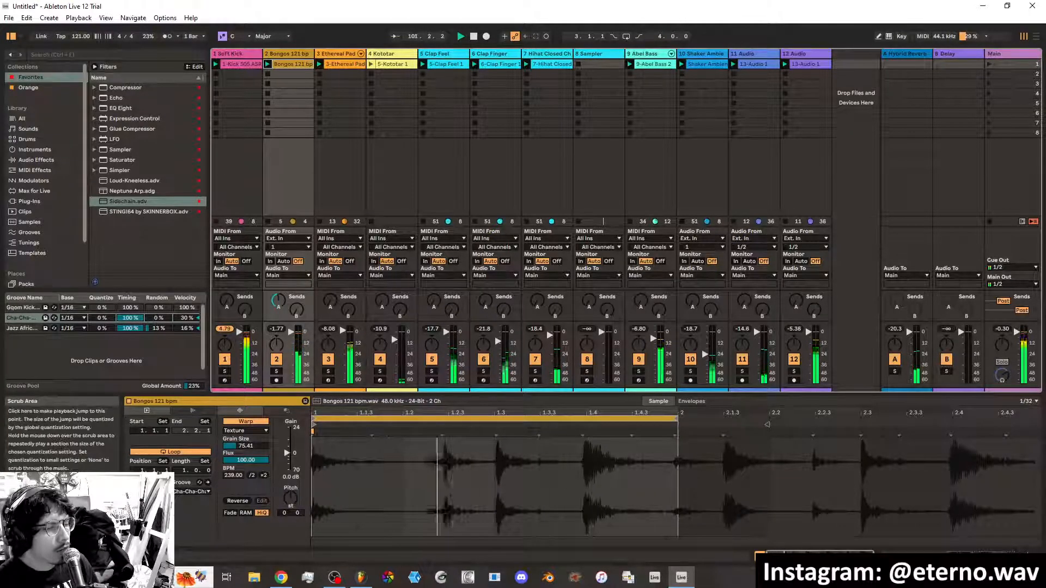
key("shift+Tab")
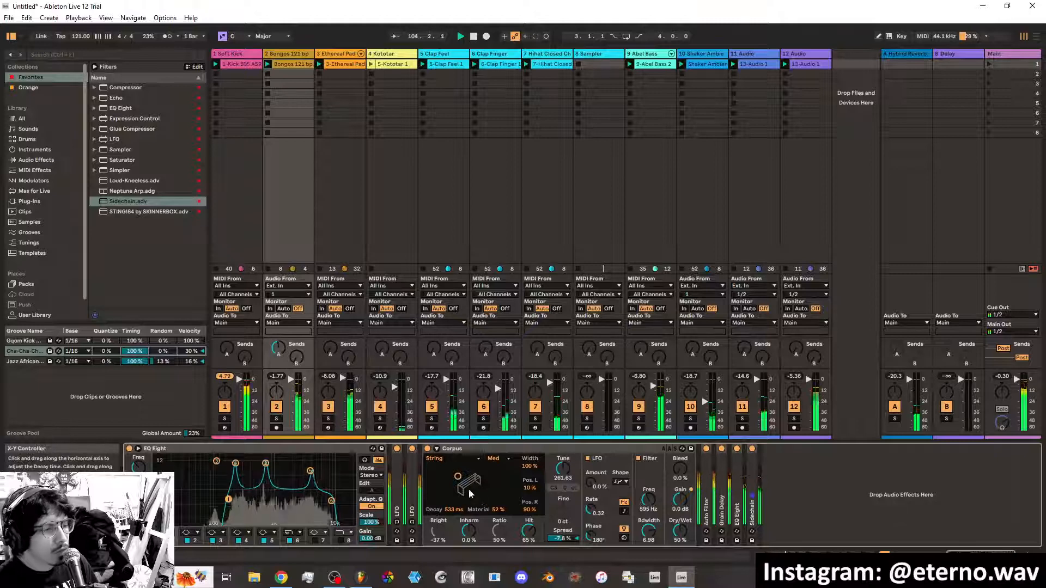
mouse_move(458, 476)
left_mouse_down()
mouse_move(474, 486)
mouse_move(462, 492)
left_mouse_up()
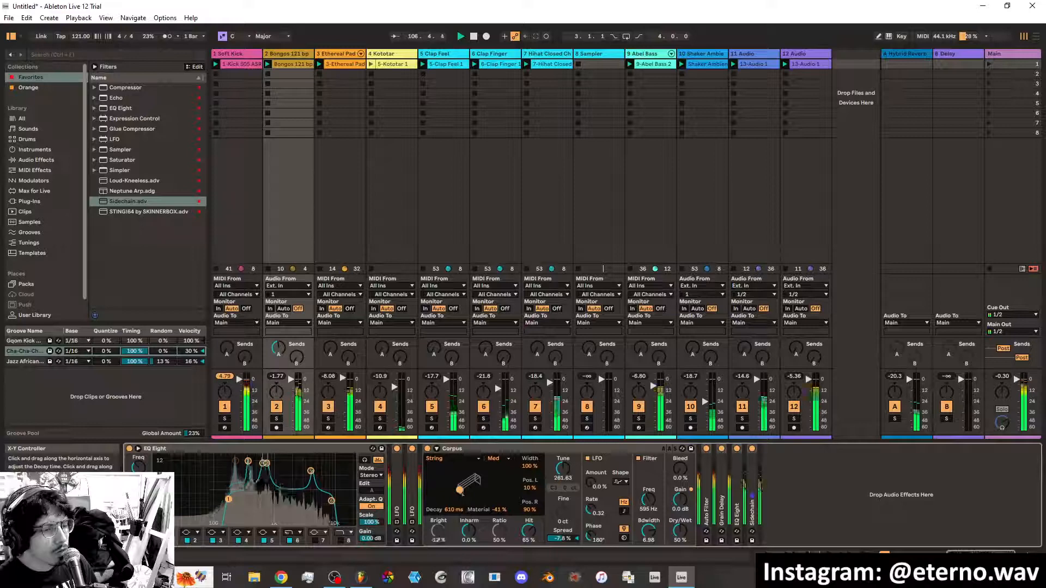
Expand the EQ Eight after Corpus and compare the bongo loop with Grain Delay and Auto Filter each bypassed and re-enabled
left_click(737, 508)
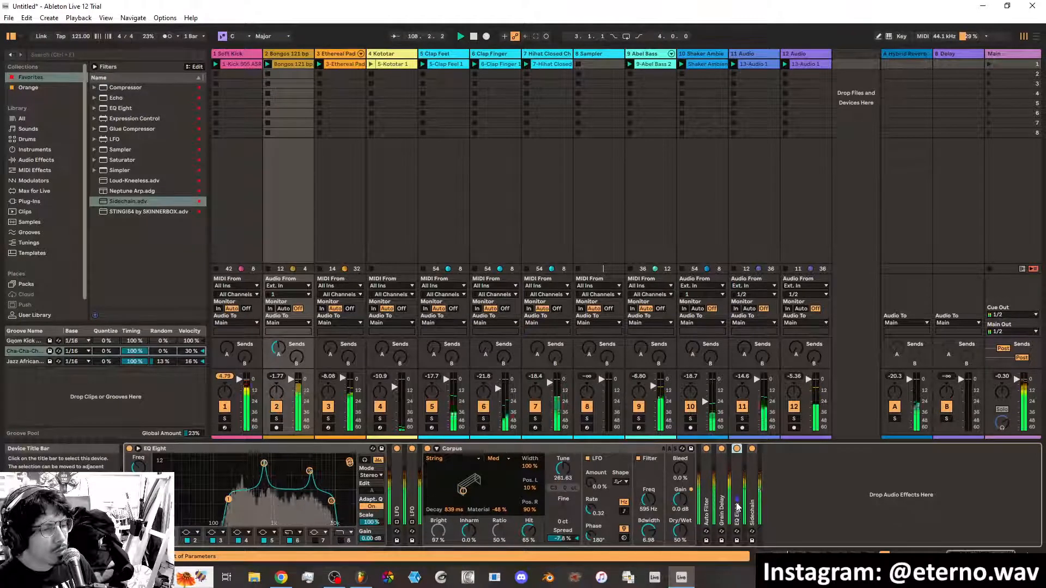
double_click(737, 508)
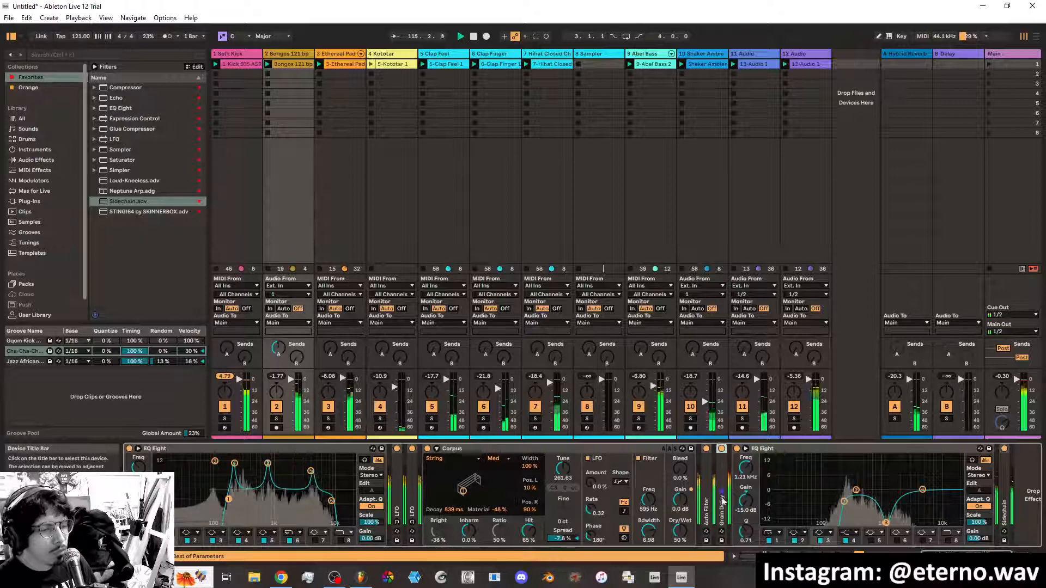
left_click(721, 448)
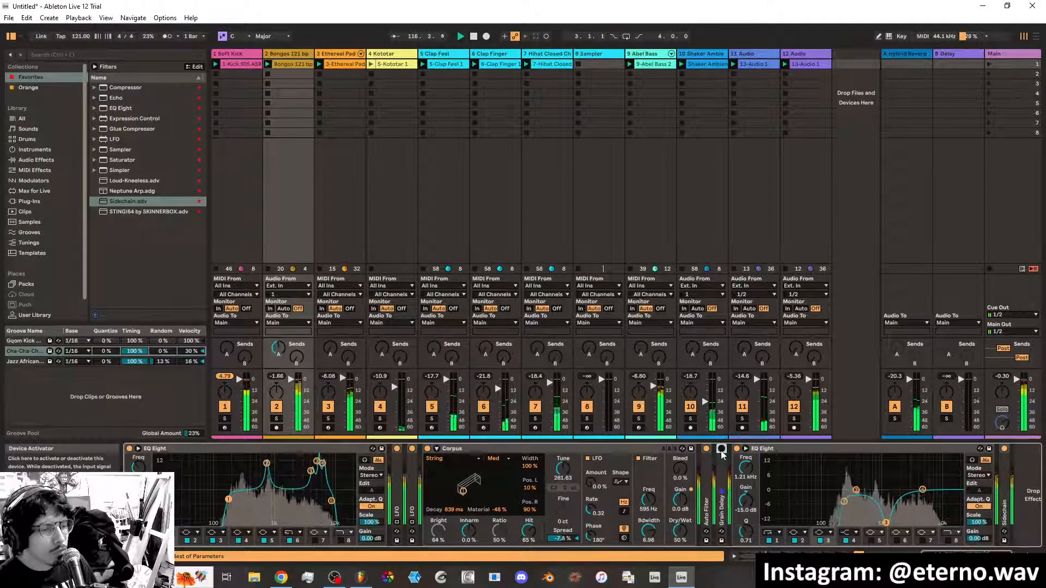
left_click(721, 448)
left_click(707, 449)
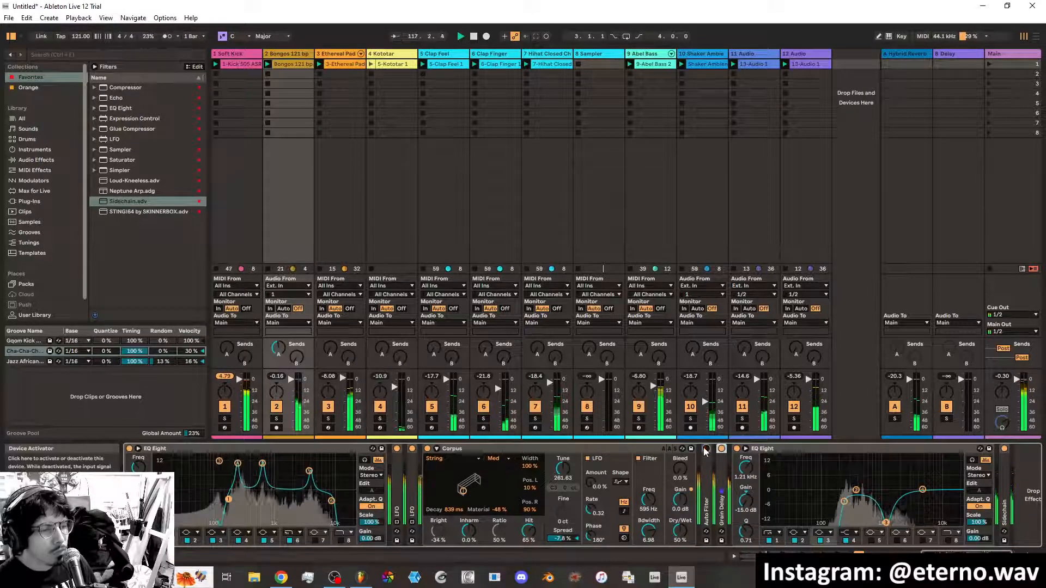
left_click(706, 448)
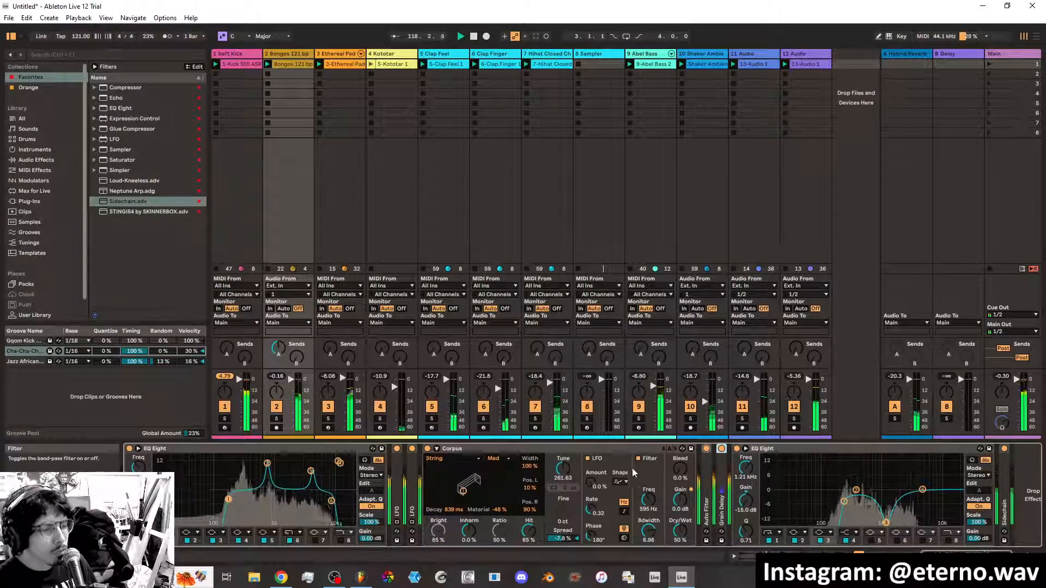
Try Corpus on the bongo loop at High and Med quality, with about 179 ms decay and 22% material
mouse_move(473, 488)
left_mouse_down()
mouse_move(453, 474)
mouse_move(471, 484)
left_mouse_up()
left_click(494, 458)
left_click(494, 491)
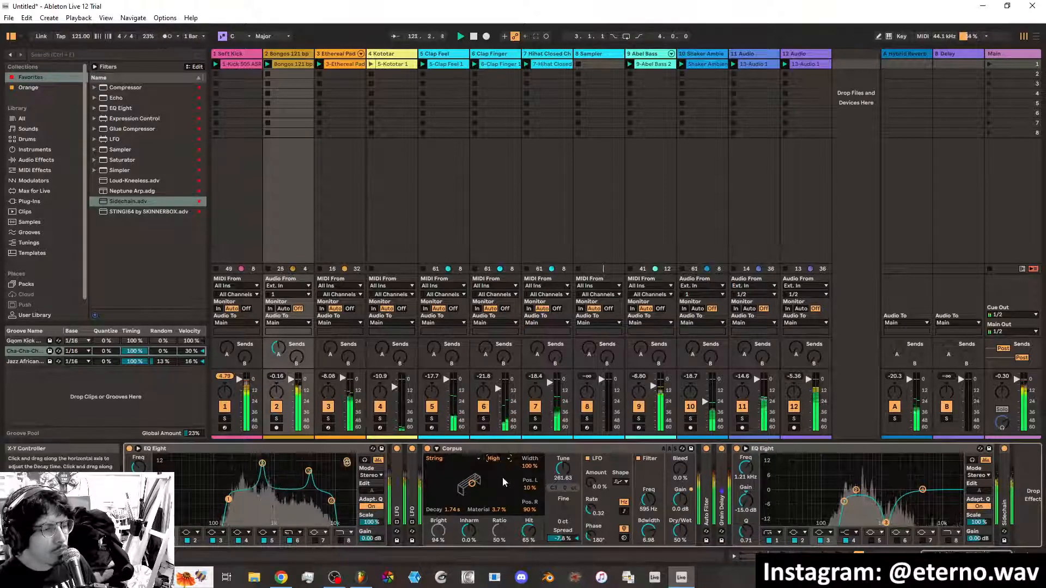
left_click(496, 458)
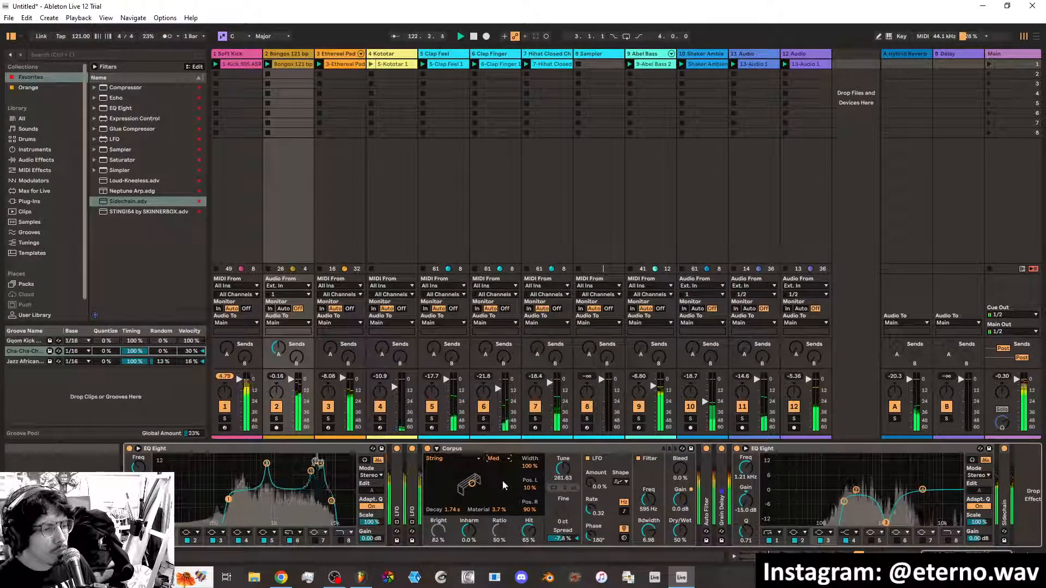
left_click(502, 479)
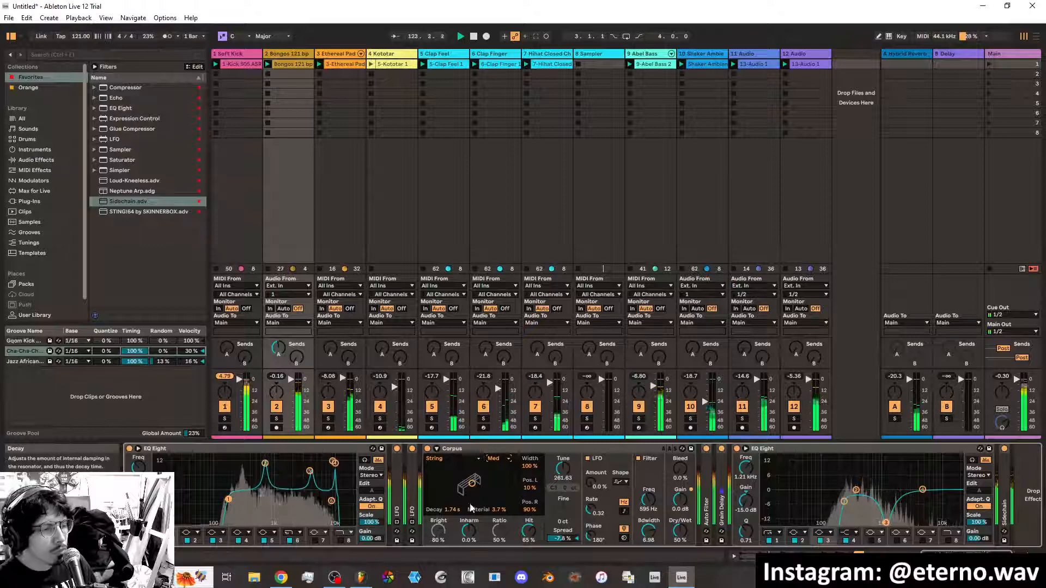
left_click_drag(472, 482, 445, 481)
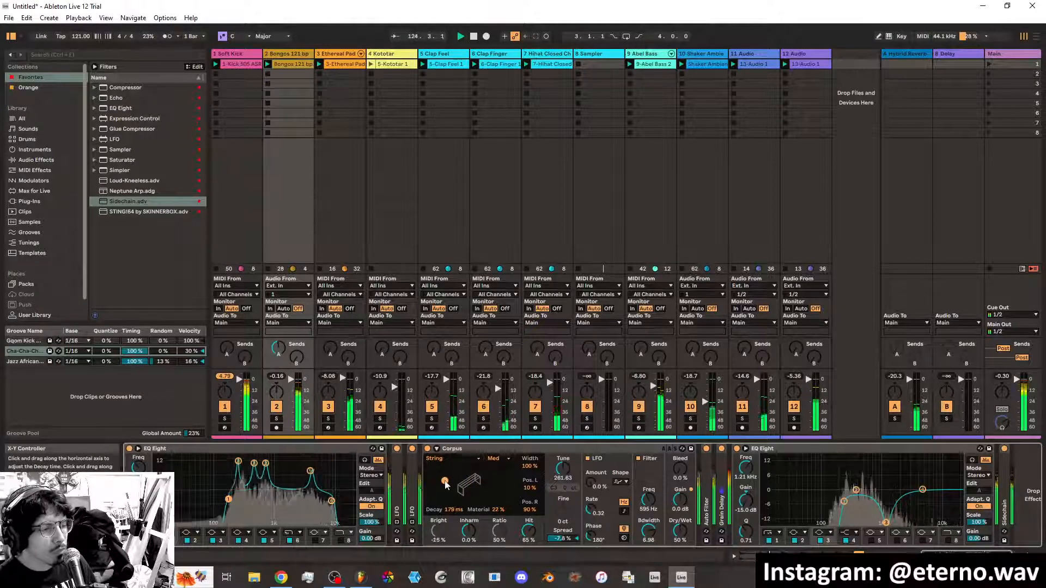
Delete the Bongos 121 bpm track and open the Shaker Ambient 80 bpm clip's settings
left_click(291, 53)
key("Delete")
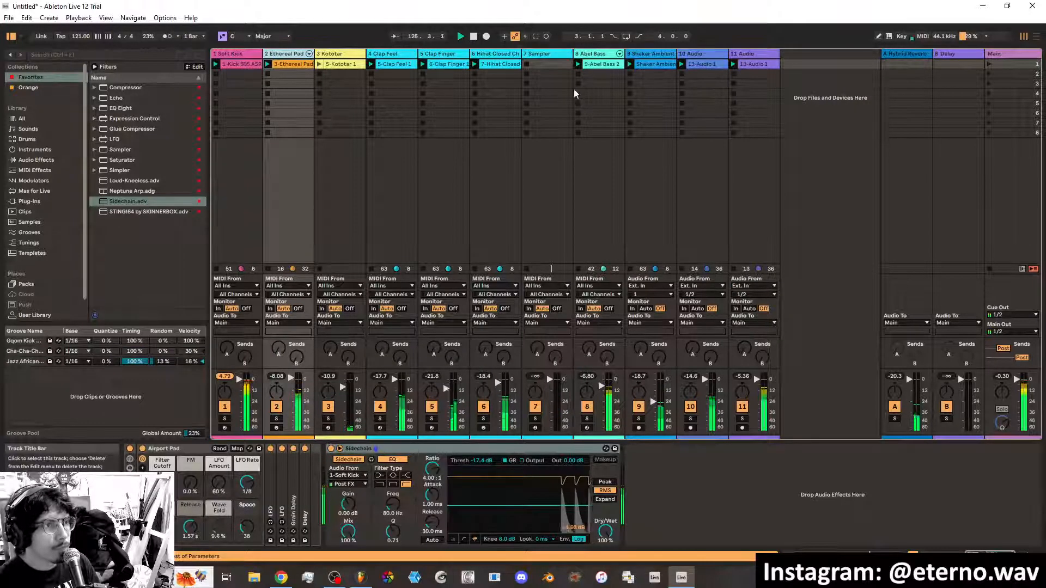
left_click(556, 55)
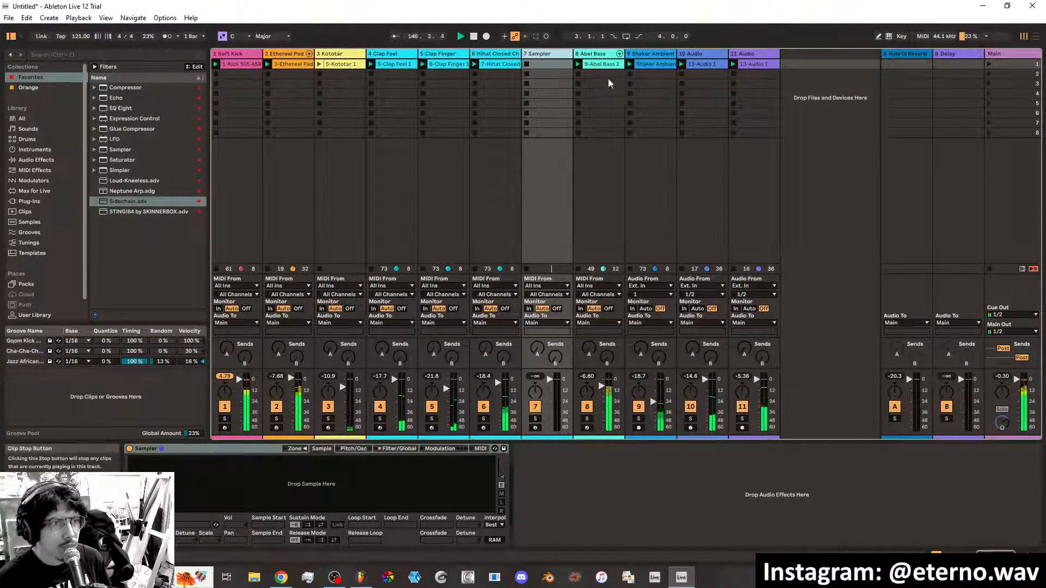
left_click(645, 54)
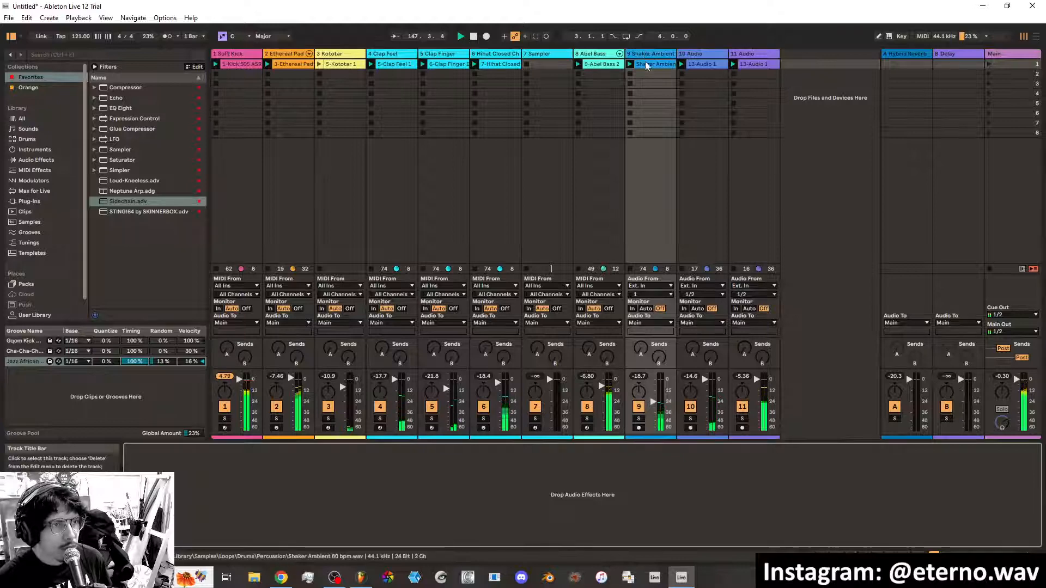
left_click(646, 64)
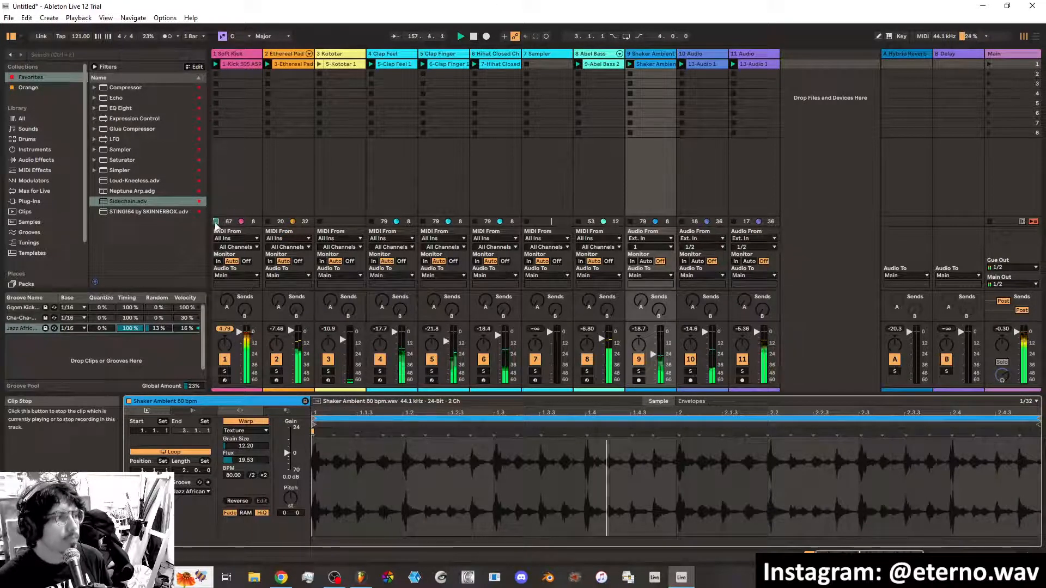
Clear the browser's Delay filter for audio effects and Bass filter for instruments, ending on the full instrument list
left_click(34, 149)
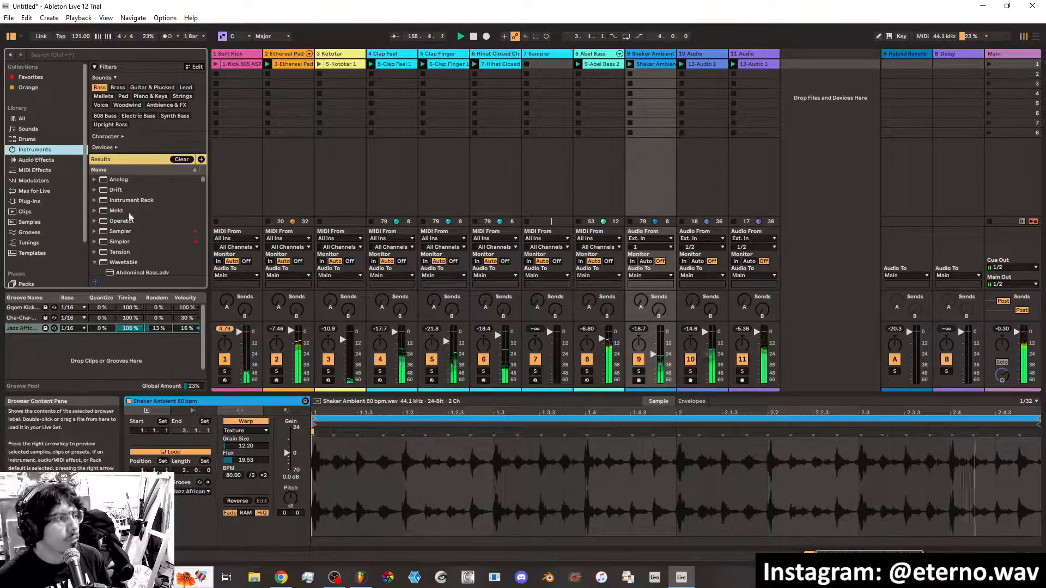
left_click(131, 230)
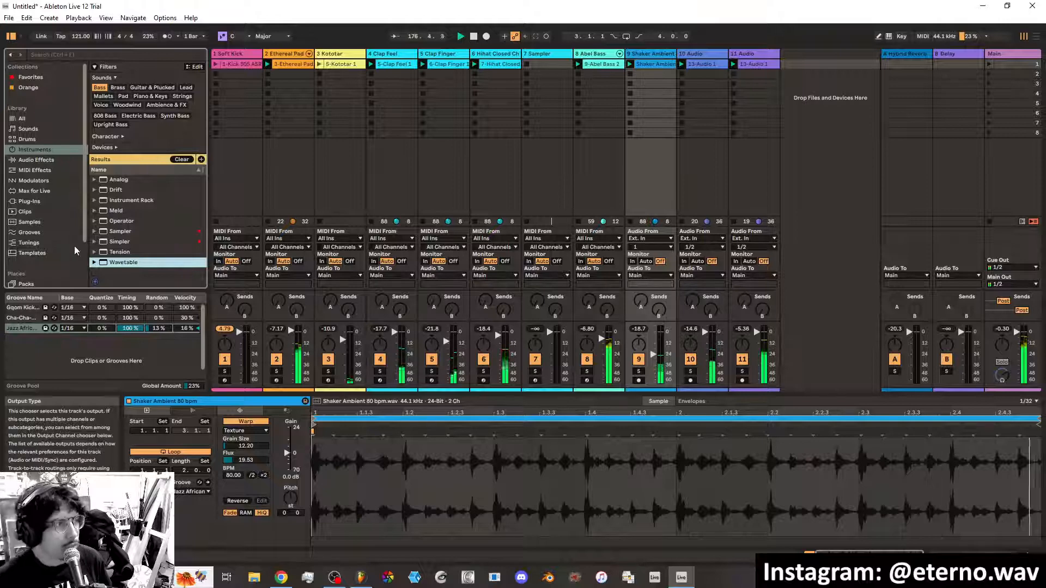
left_click(42, 151)
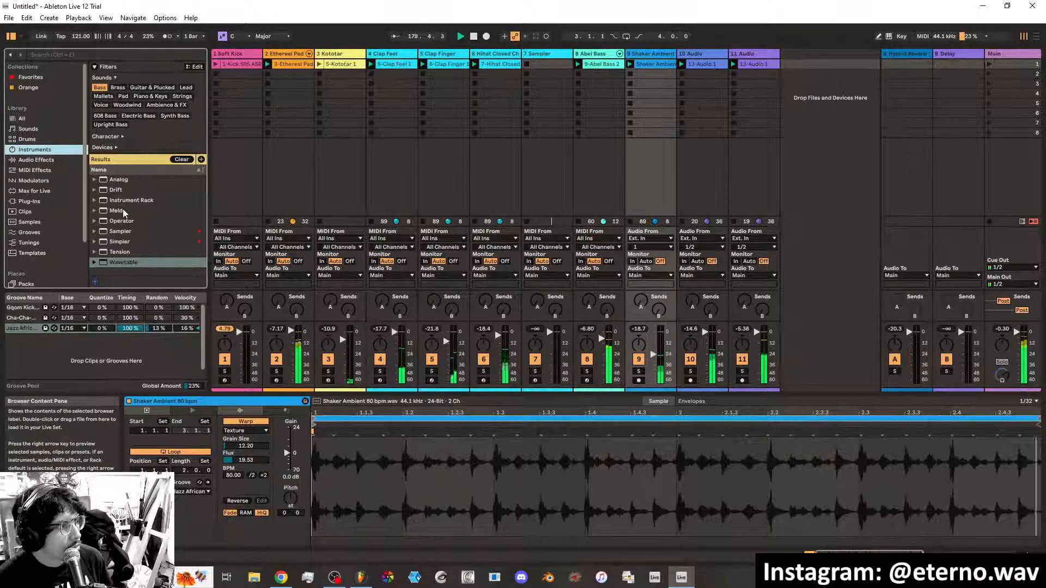
left_click(38, 160)
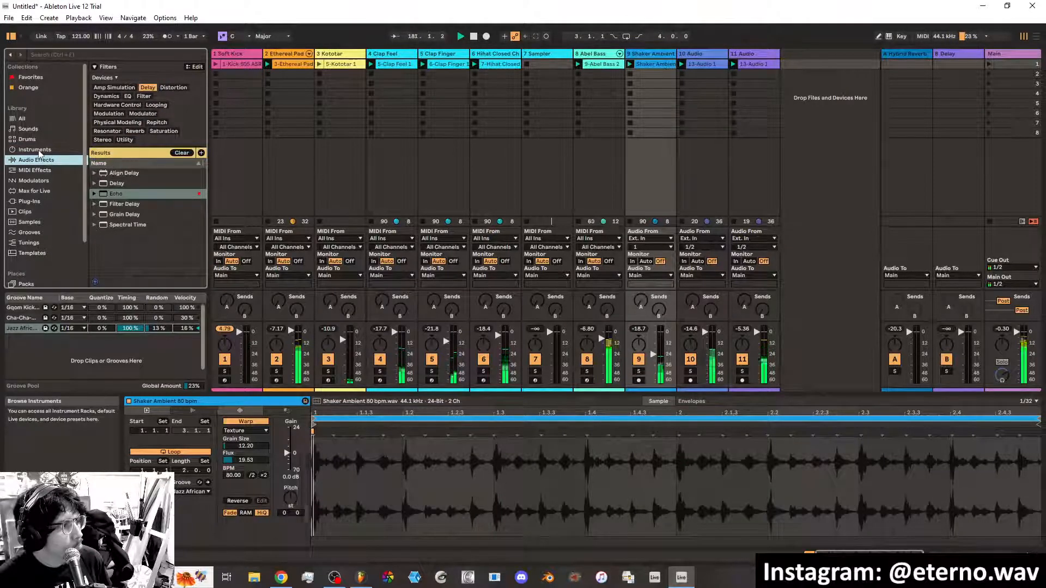
left_click(147, 87)
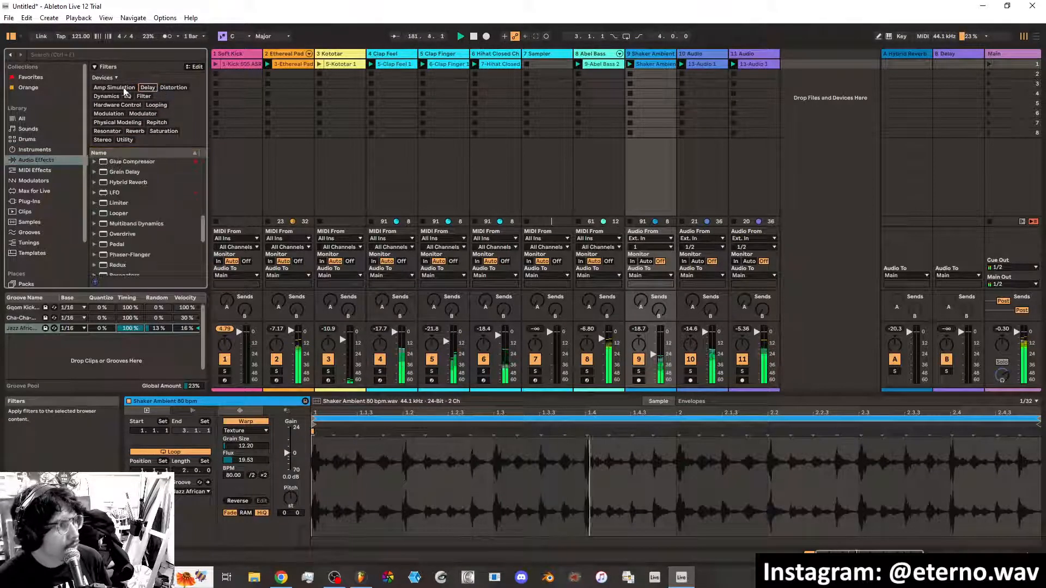
left_click(54, 150)
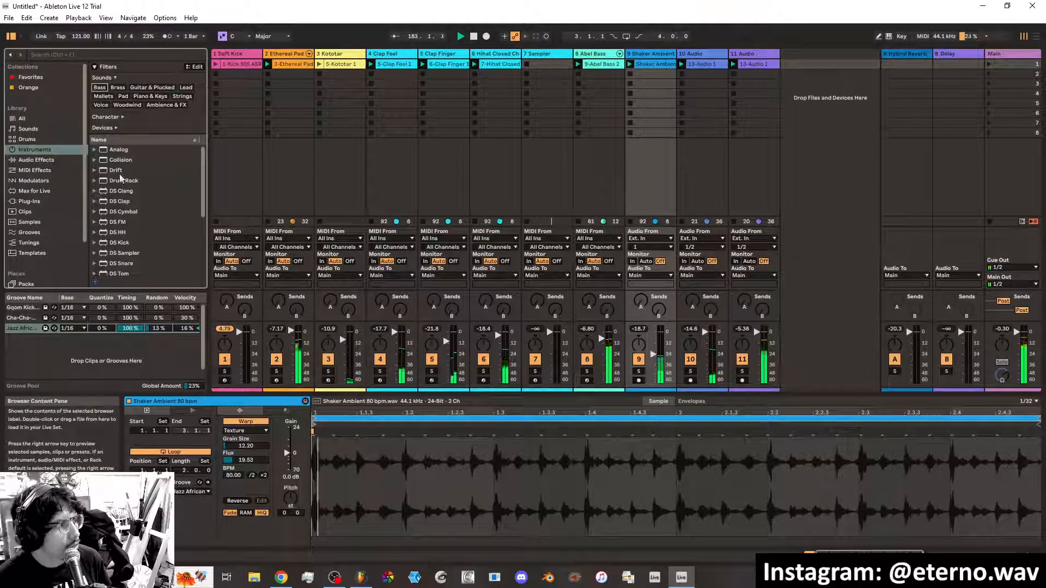
Audition the Impulse presets from Backbeat Room through Wicked Chillin, and collapse the Impulse folder
scroll(121, 179, "down", 5)
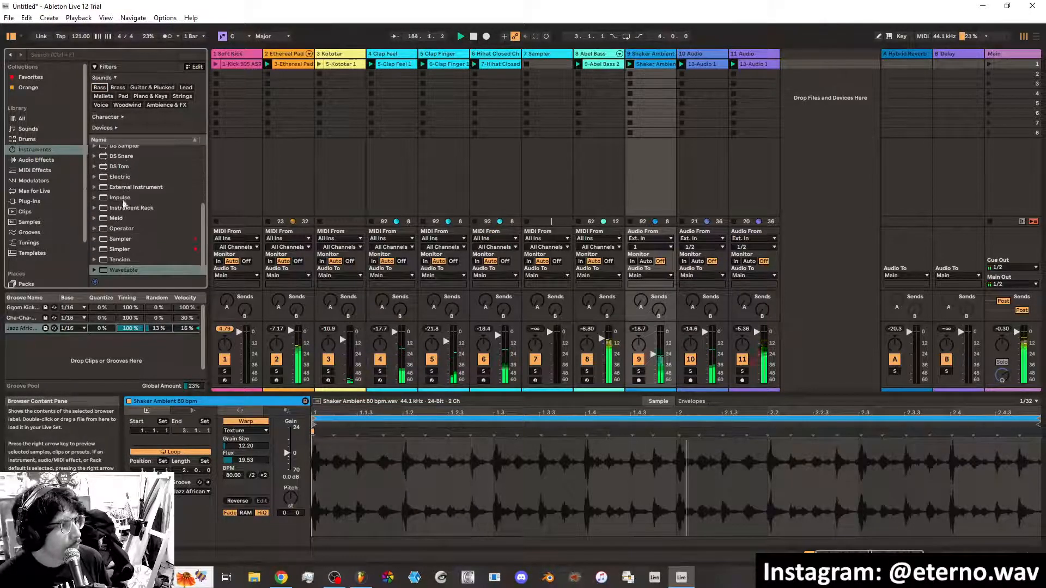
left_click(118, 198)
left_click(95, 198)
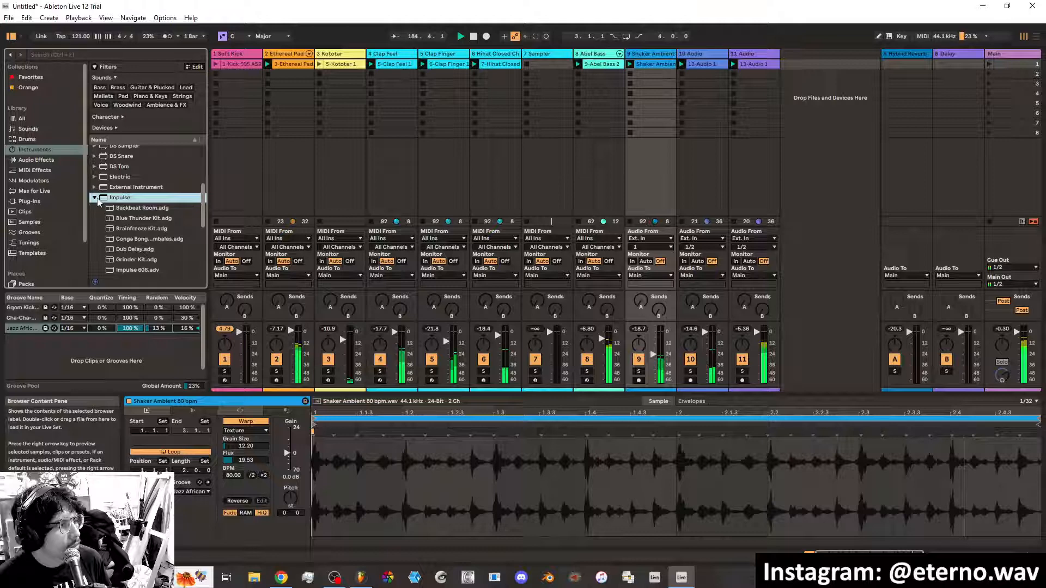
left_click(142, 207)
key("Down")
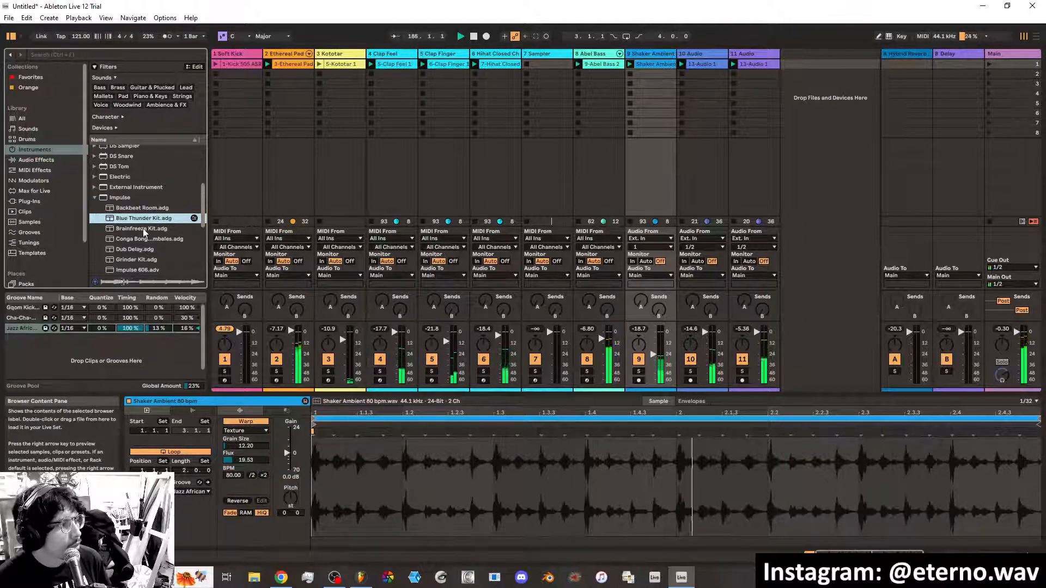
key("Down")
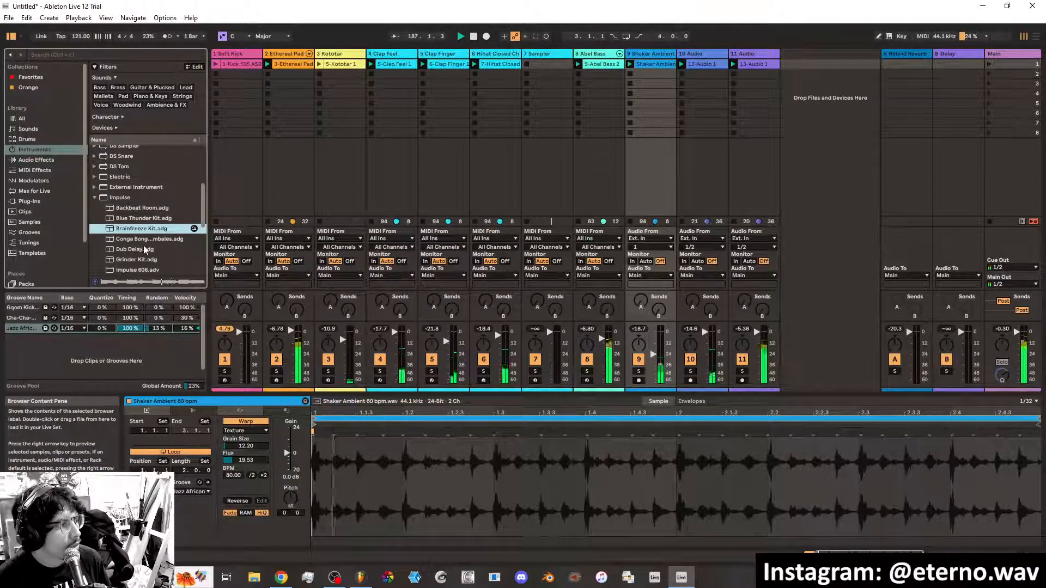
left_click(144, 248)
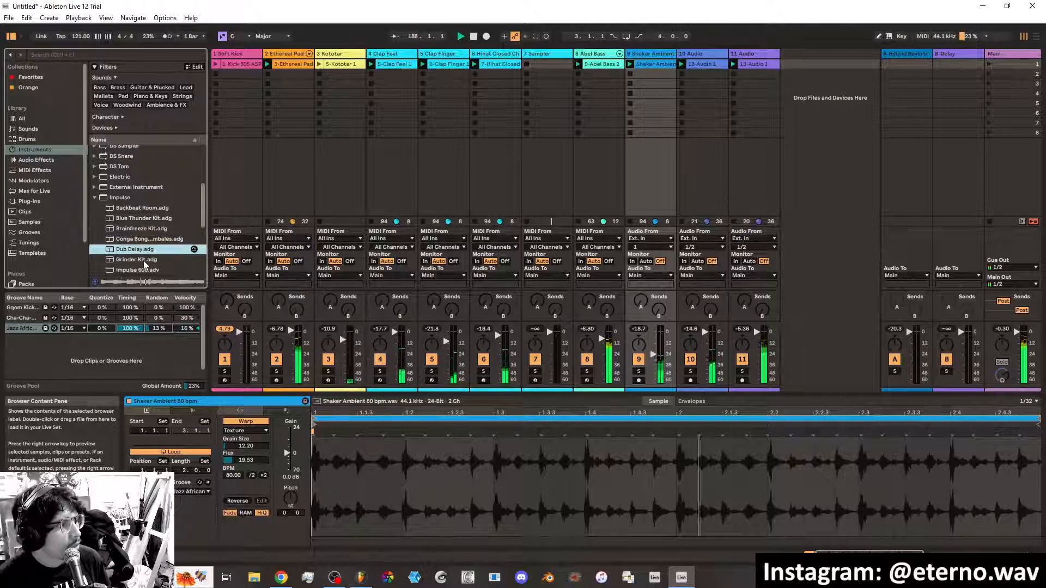
key("Down")
scroll(145, 251, "down", 2)
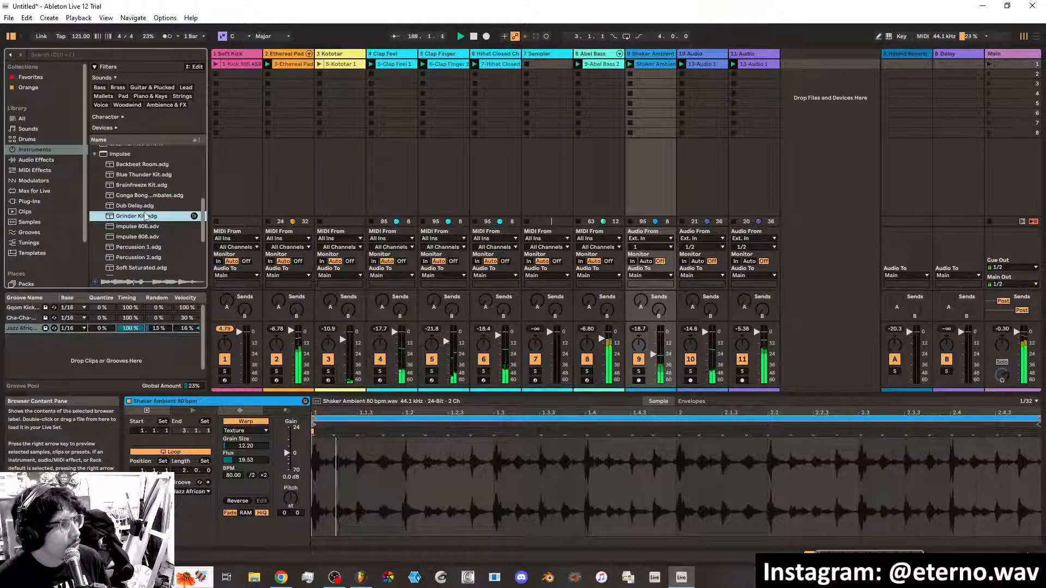
key("Down")
scroll(145, 233, "down", 1)
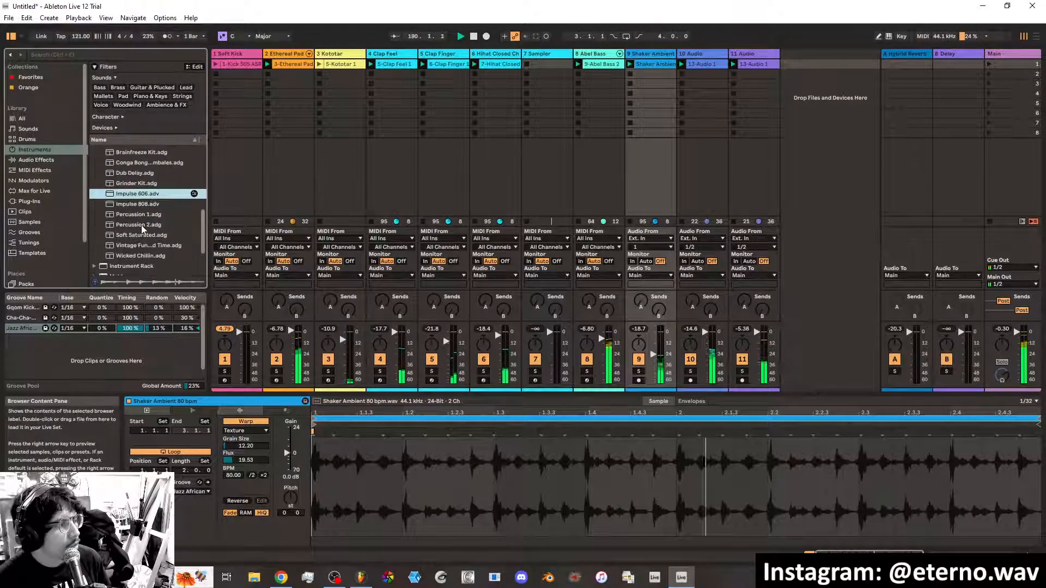
left_click(143, 227)
left_click(141, 236)
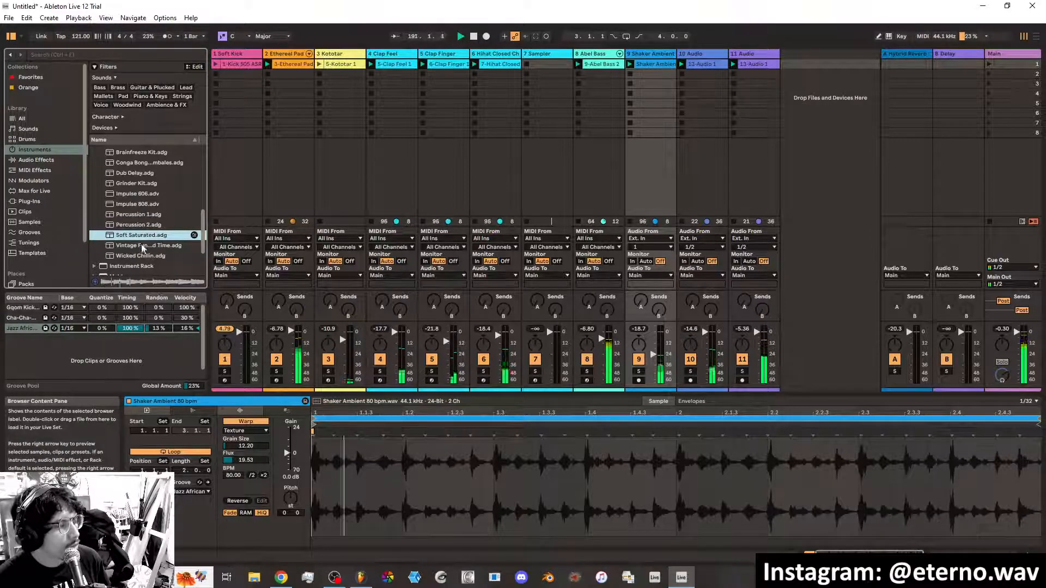
left_click(142, 246)
left_click(141, 254)
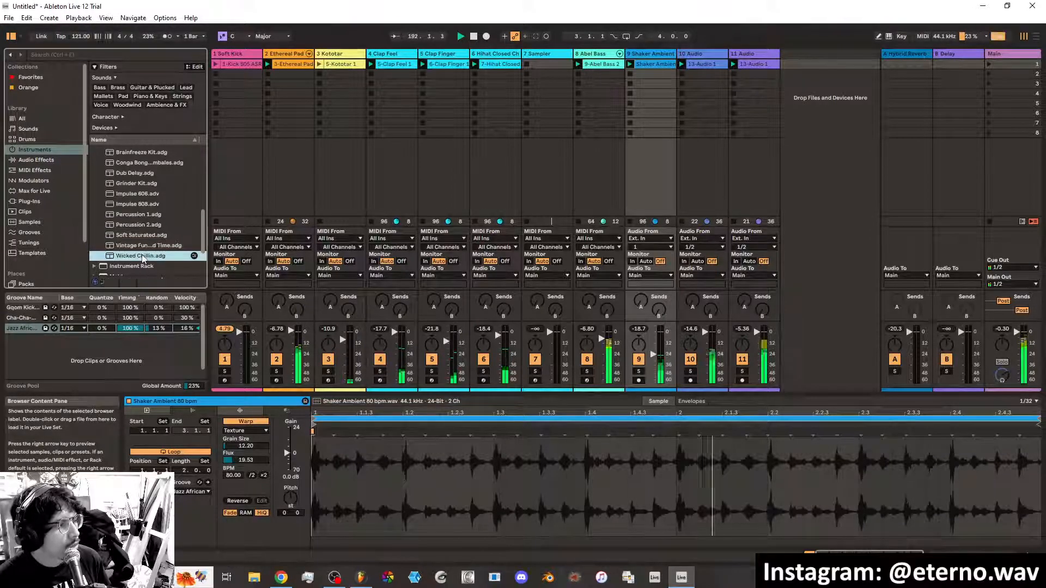
scroll(139, 259, "down", 2)
scroll(139, 224, "up", 10)
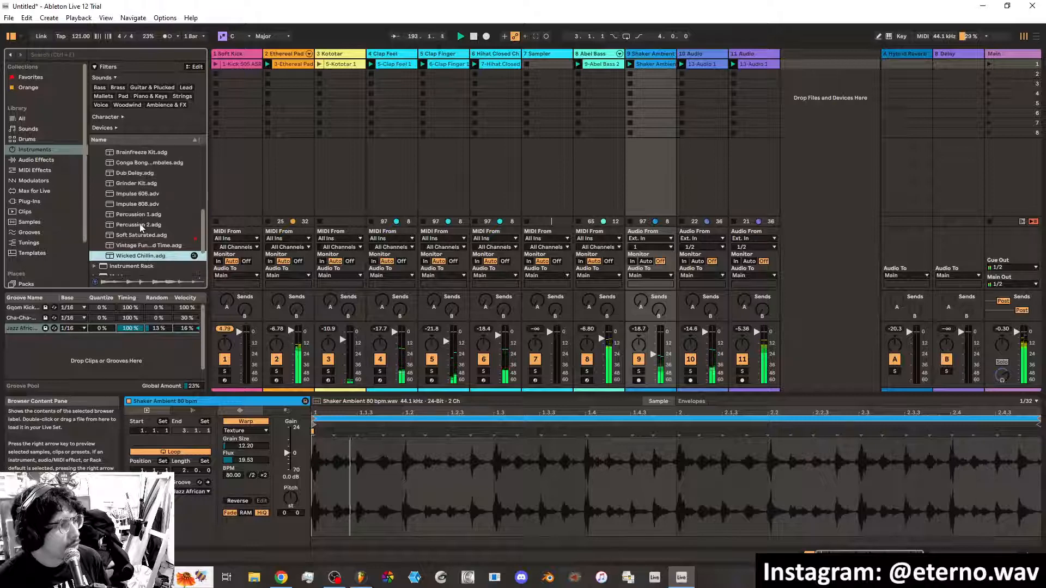
left_click(110, 209)
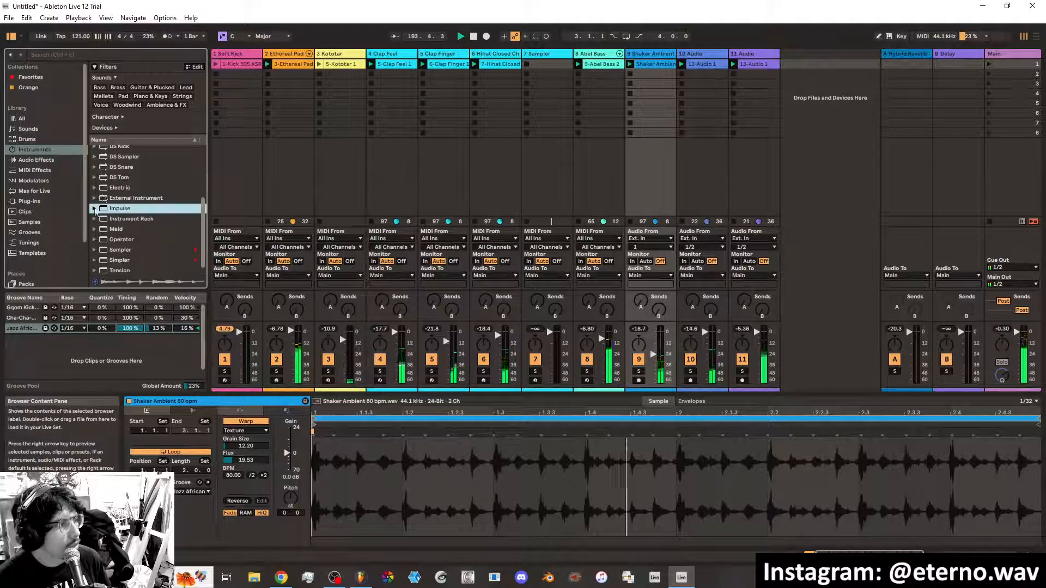
Find the Tension preset Attack Keys among the Piano & Keys instruments and load it onto a new MIDI track
left_click(159, 97)
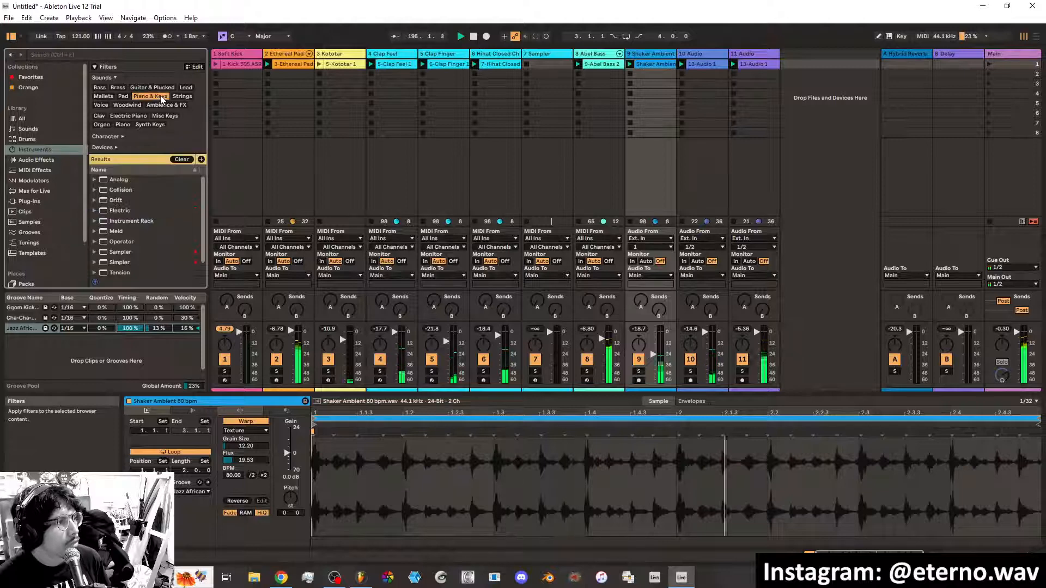
scroll(126, 207, "down", 1)
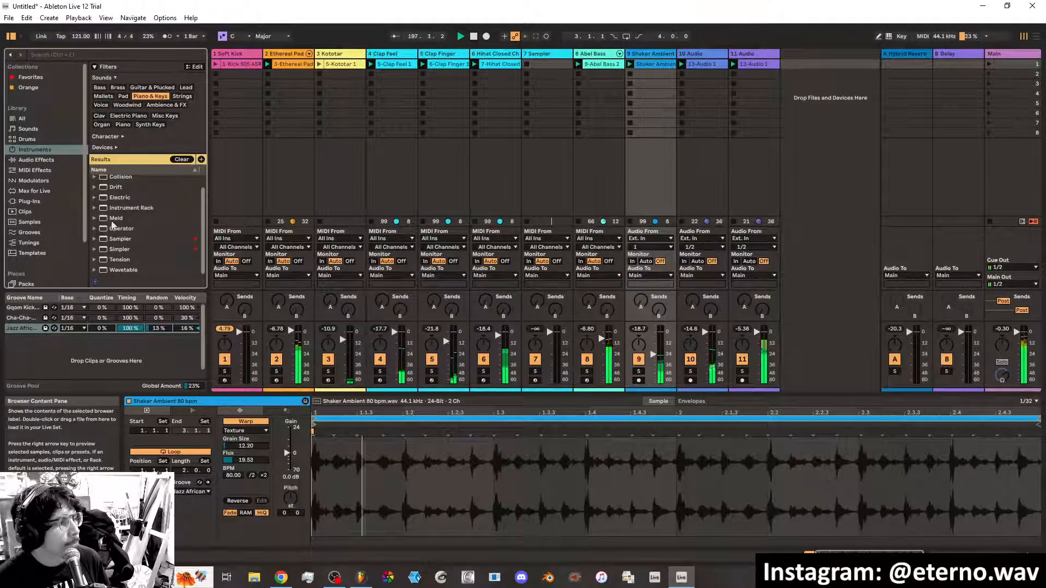
left_click(95, 261)
left_click(133, 270)
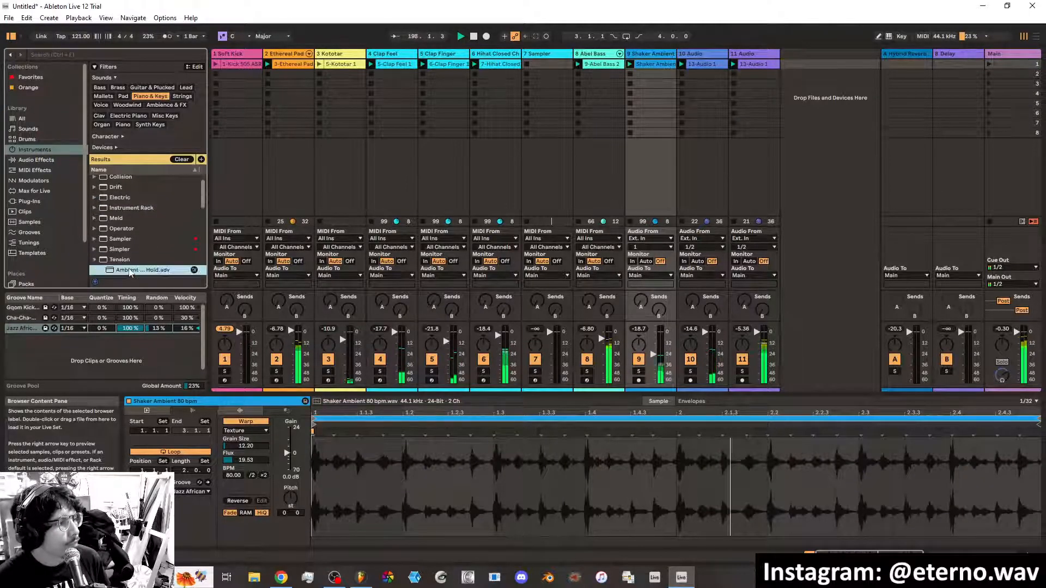
scroll(143, 238, "down", 1)
left_click(143, 237)
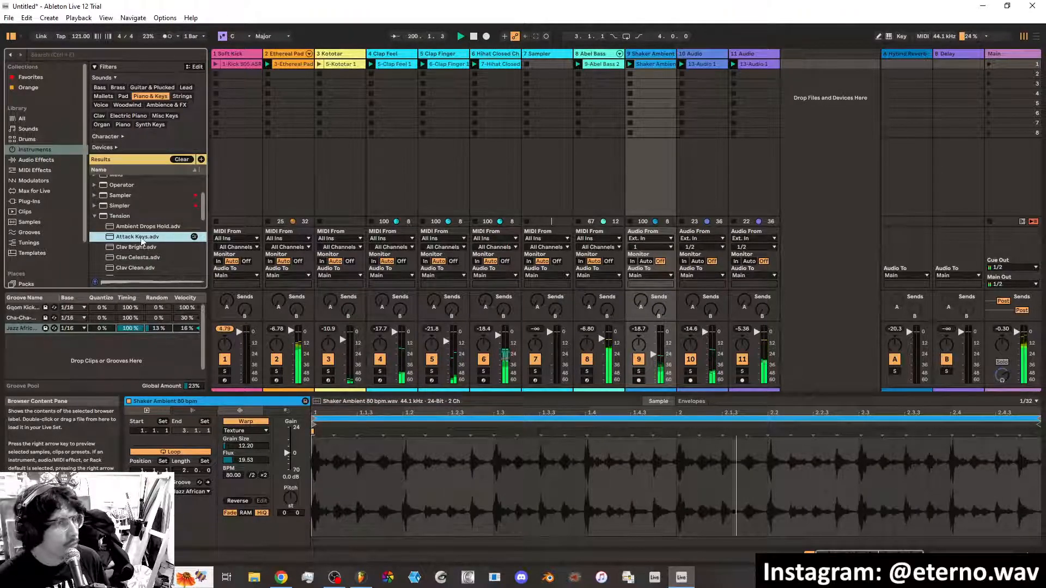
left_click_drag(141, 238, 789, 65)
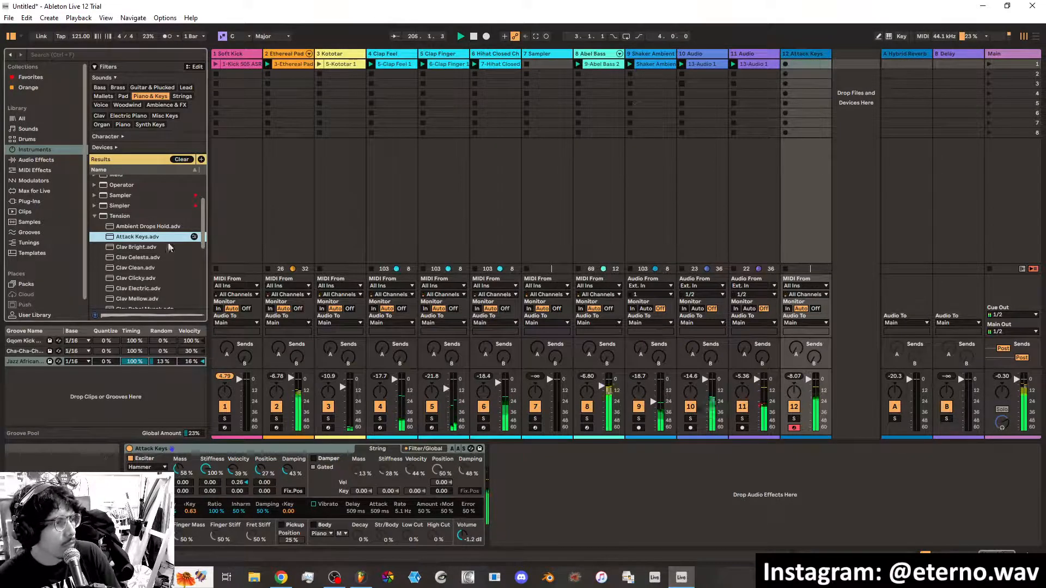
Audition the Tension clav presets from Clav Bright through Clav Clicky in the Piano & Keys instruments
left_click(148, 248)
left_click(147, 258)
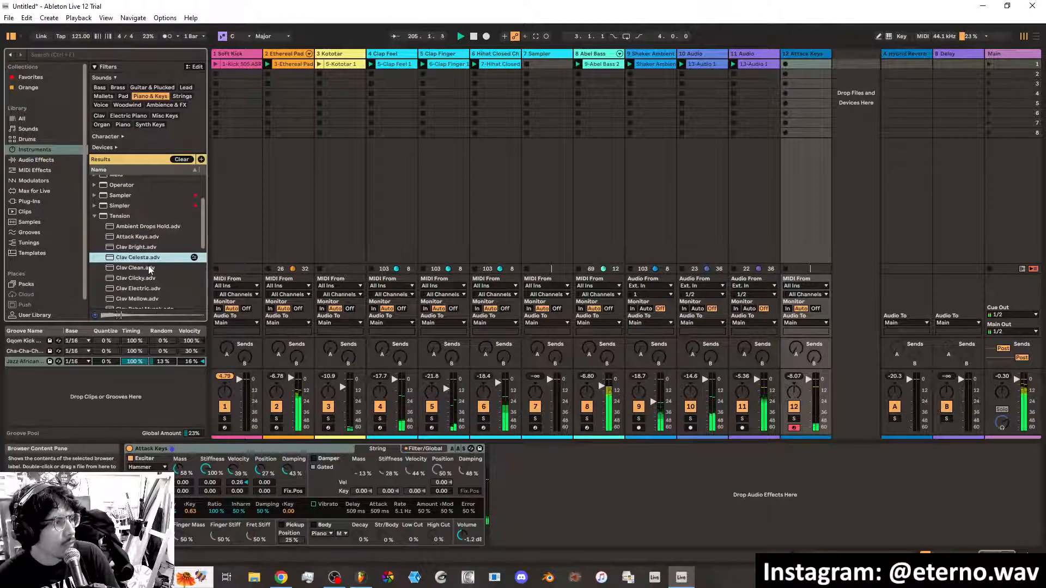
left_click(146, 268)
left_click(147, 278)
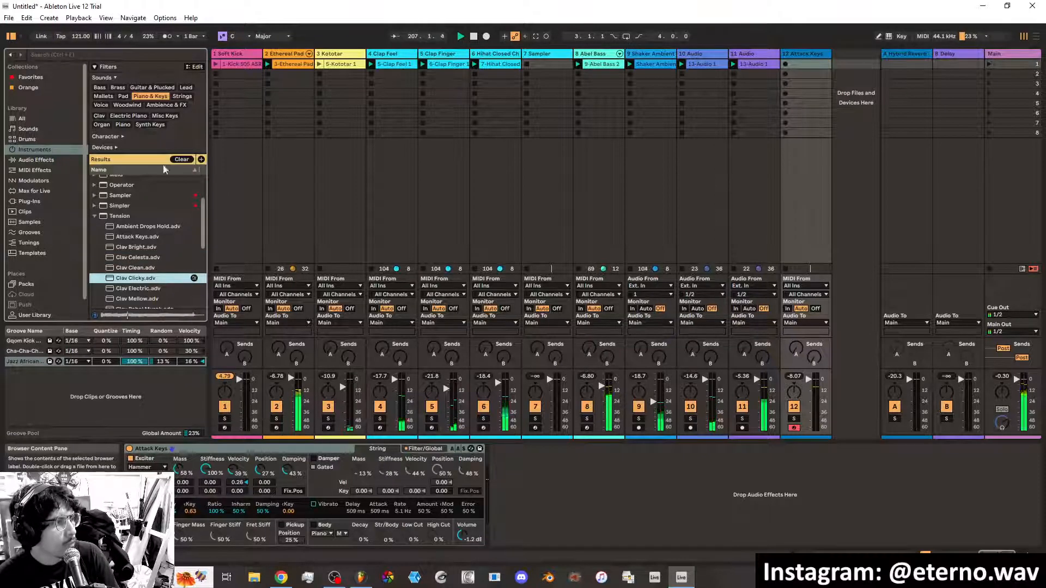
Filter the instruments to Strings, audition the Tension string presets, and load Cello Strings onto track 12
left_click(181, 97)
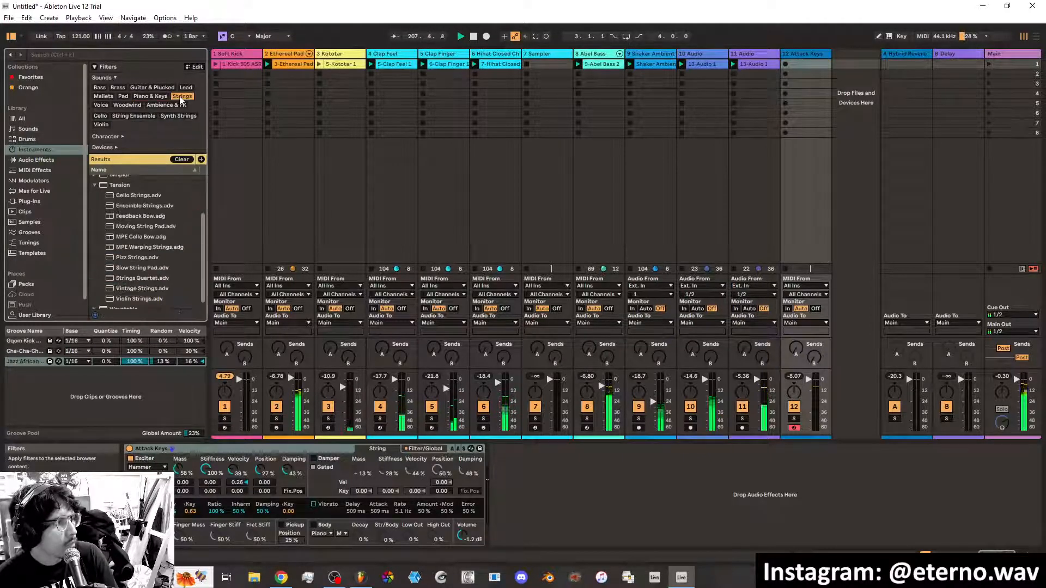
left_click(137, 227)
left_click(147, 218)
left_click(144, 207)
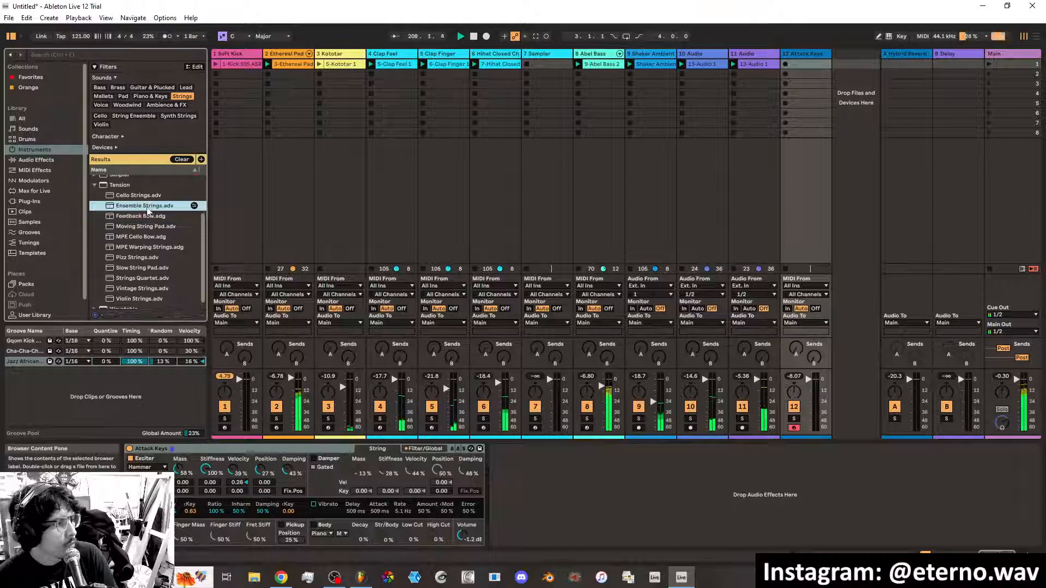
left_click(139, 197)
double_click(140, 197)
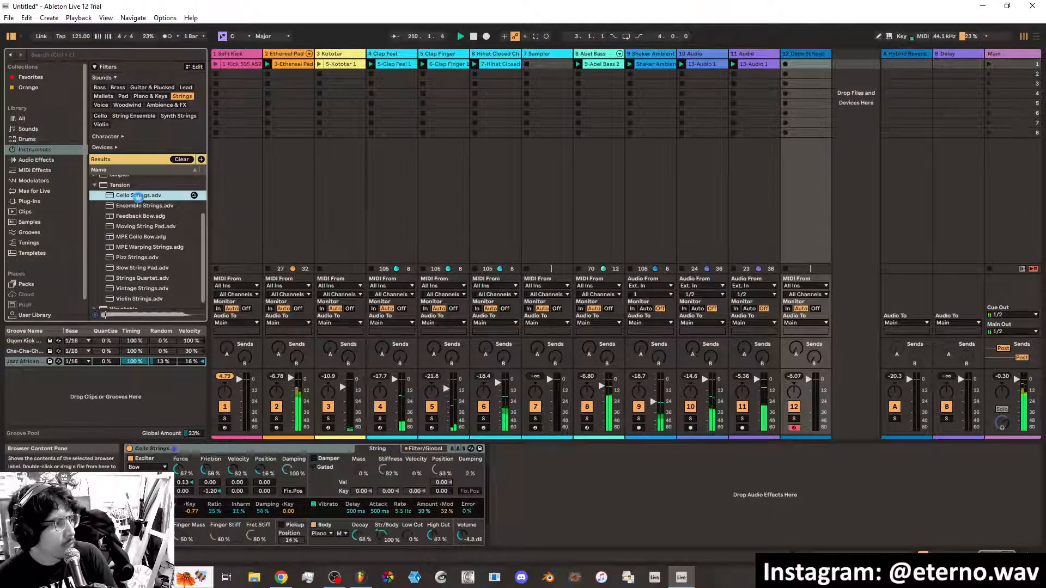
Swap track 12's instrument for MPE Warping Strings and launch the Soft Kick clip, ending with track 12 selected
left_click(140, 248)
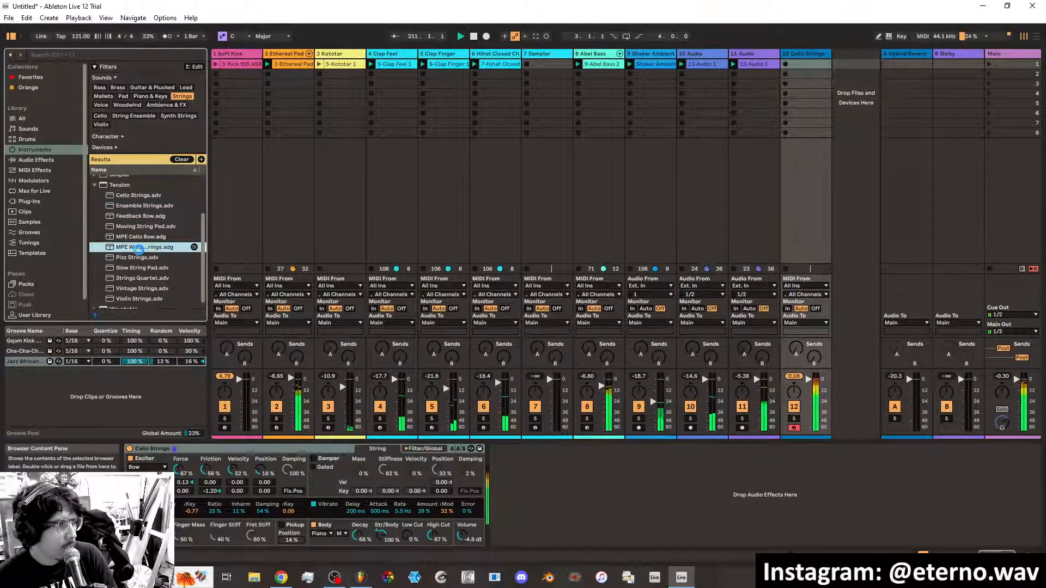
double_click(140, 248)
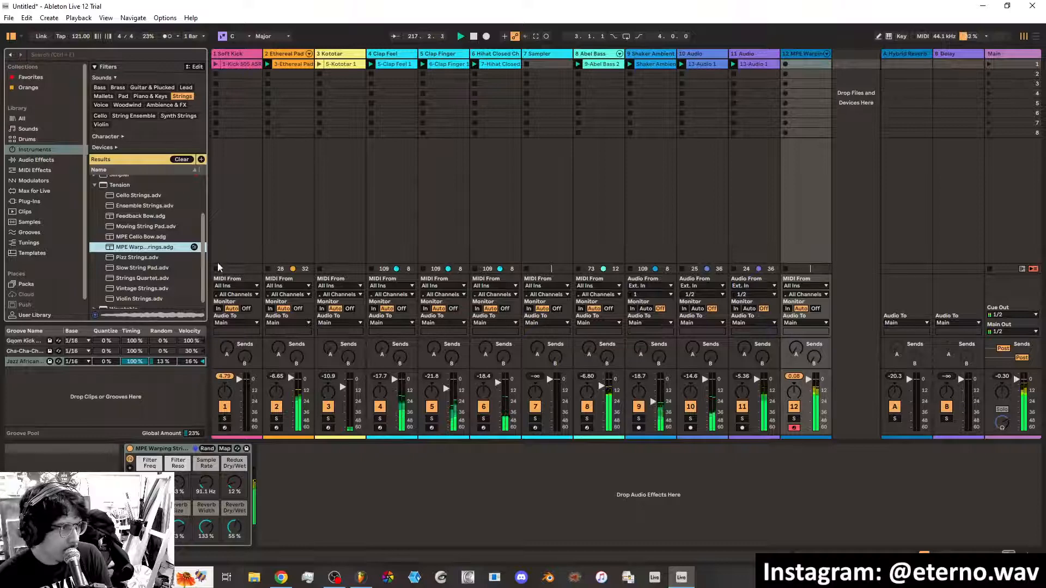
left_click(216, 64)
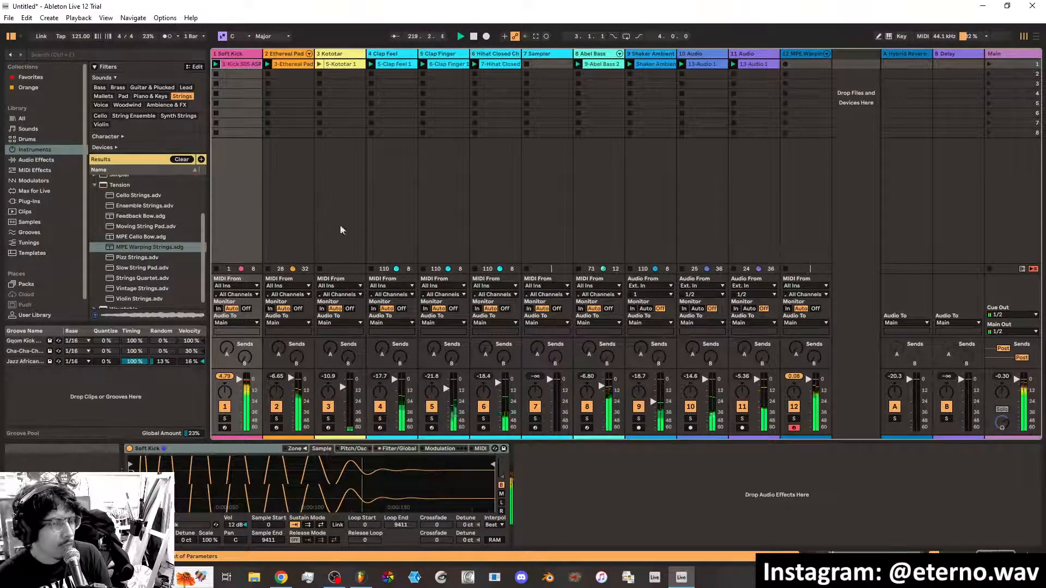
left_click(806, 57)
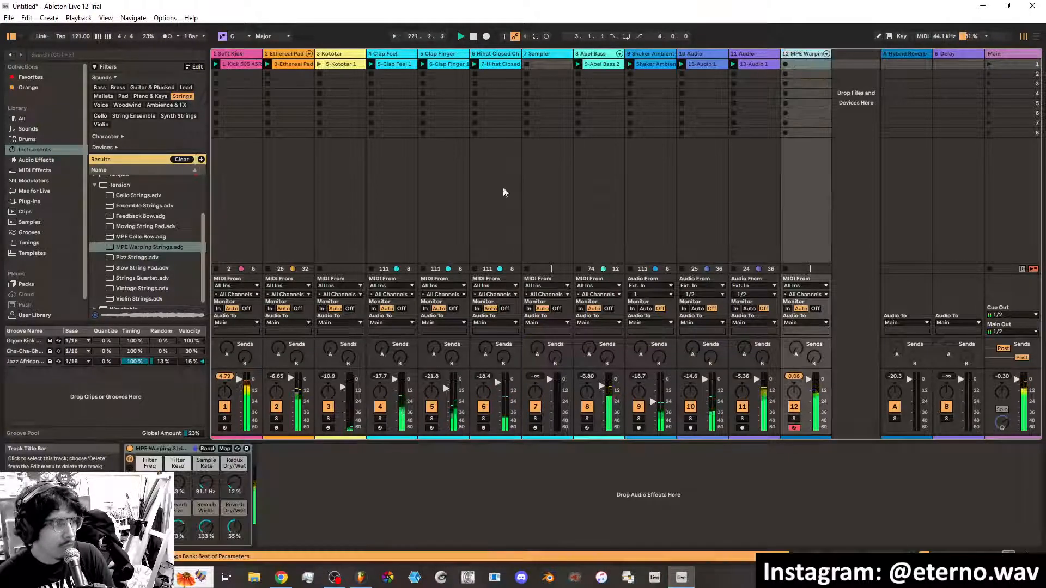
Filter the instruments to Guitar & Plucked, collapse the Tension folder, and expand the Drift folder
left_click(150, 87)
left_click(136, 235)
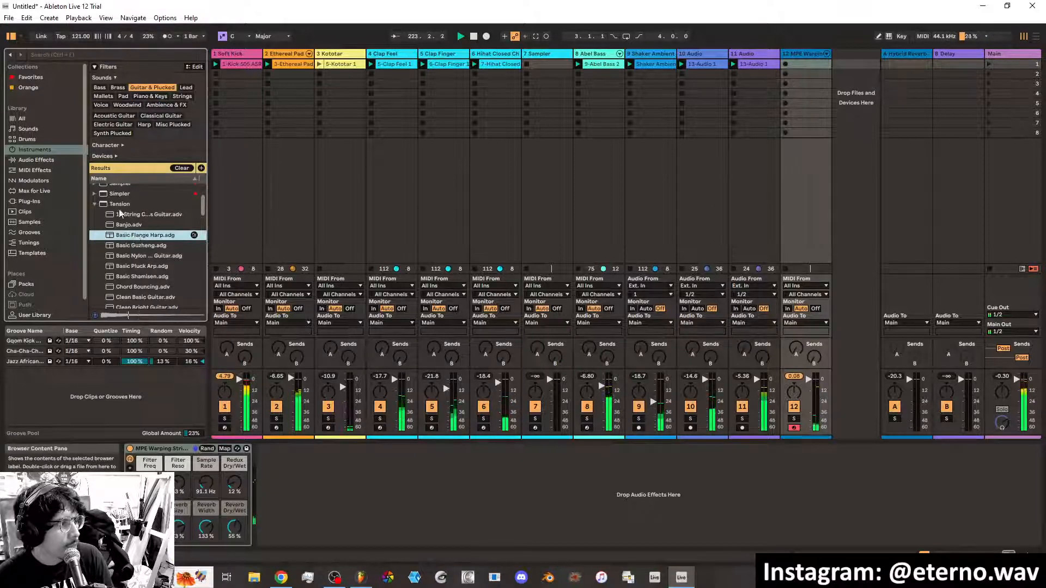
left_click(95, 205)
left_click(95, 198)
Audition the Drift pluck presets from Chord Key Stabs through Mouse Arp, and load Mouse Arp onto track 12
left_click(131, 229)
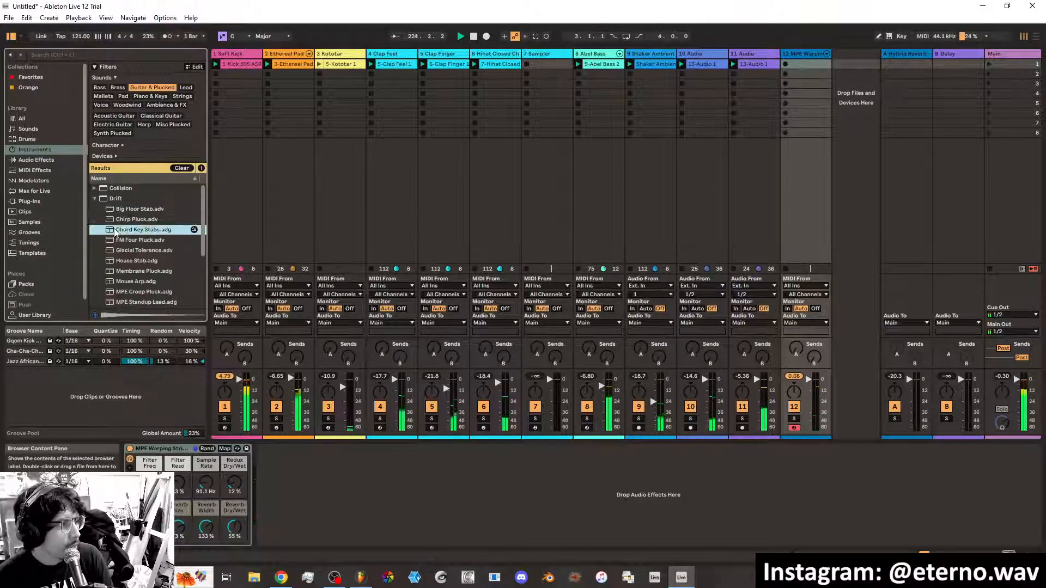
left_click(129, 251)
left_click(131, 262)
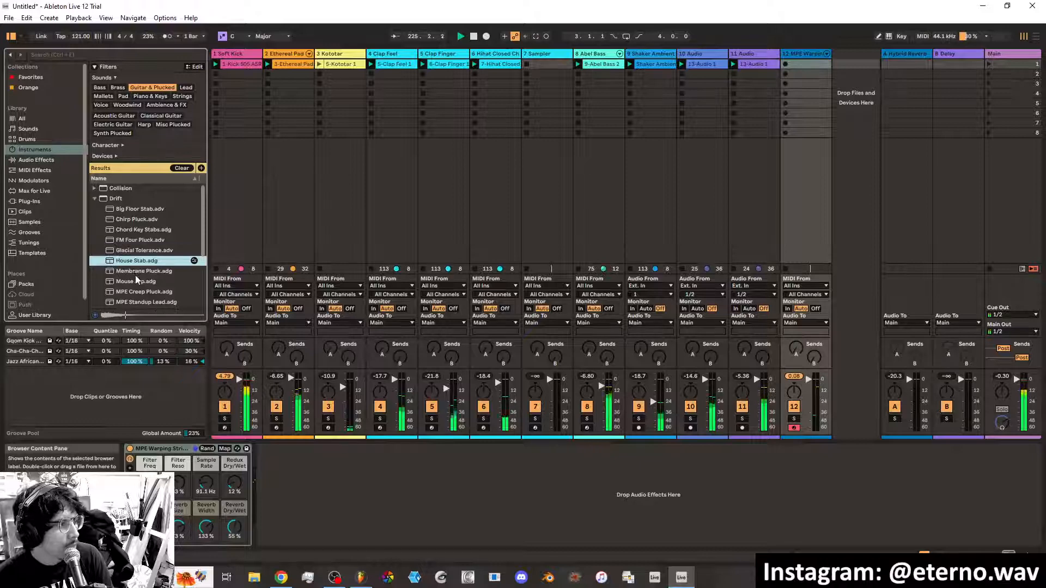
left_click(135, 271)
left_click(138, 282)
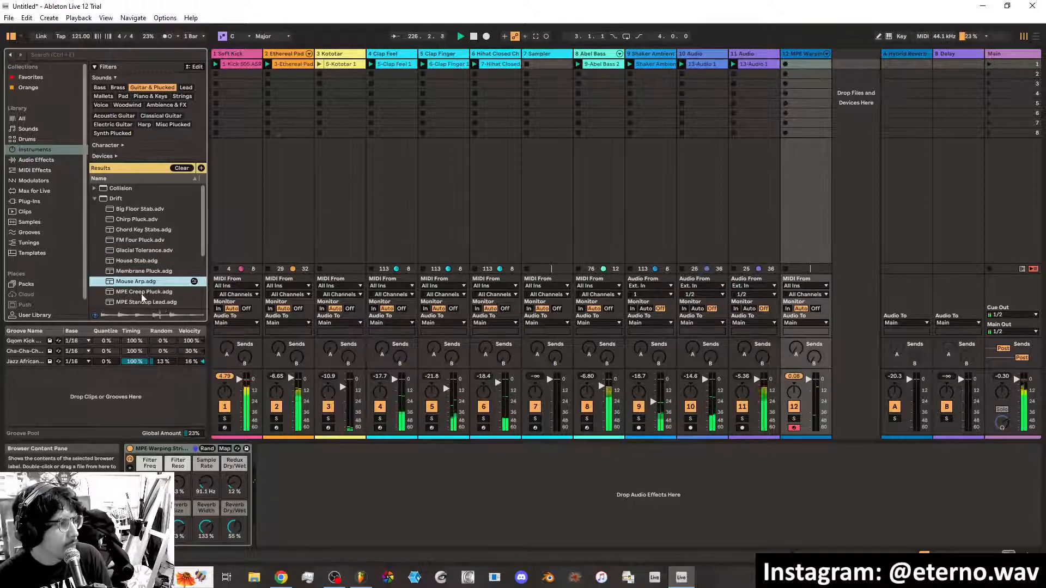
left_click(141, 281)
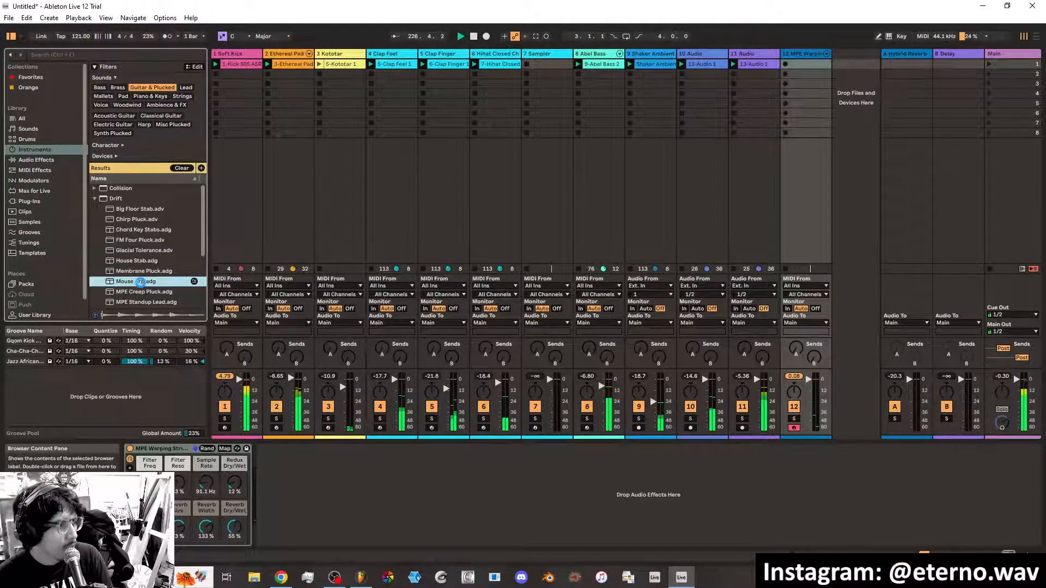
double_click(141, 281)
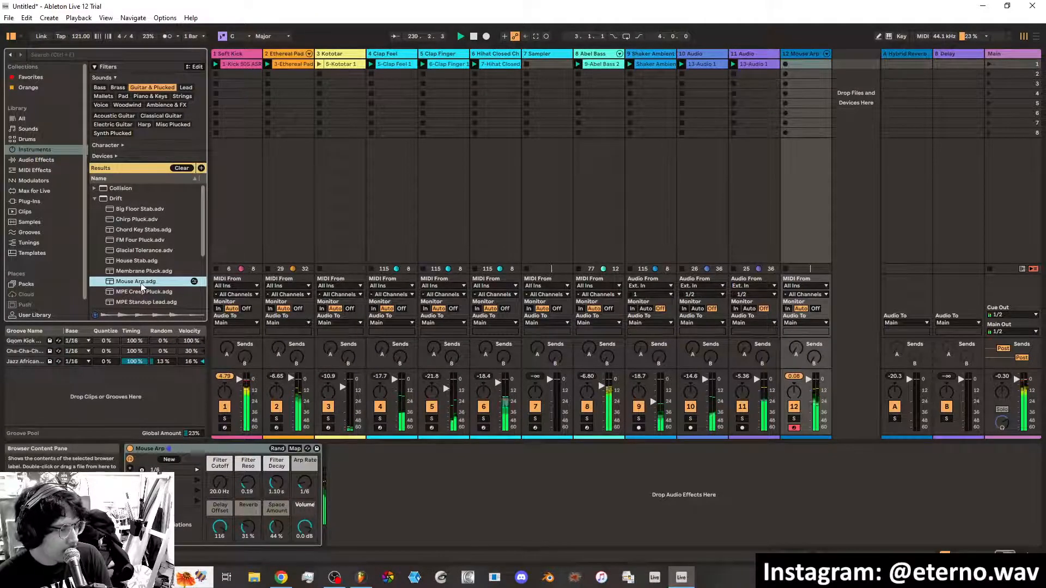
Set the Mouse Arp rack's Filter Cutoff macro to 82.3 Hz
left_click_drag(219, 482, 219, 480)
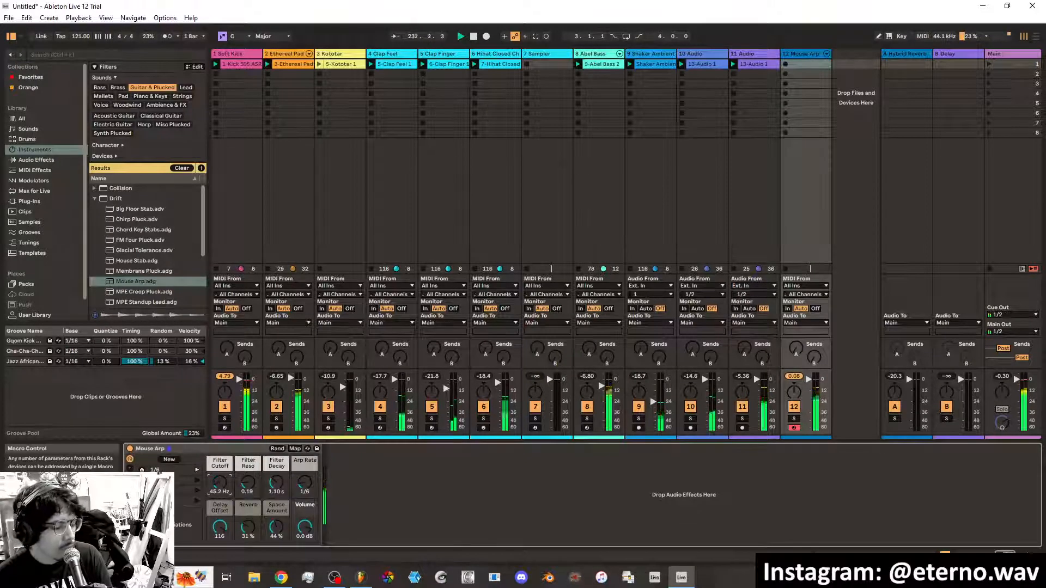
left_click_drag(219, 481, 219, 484)
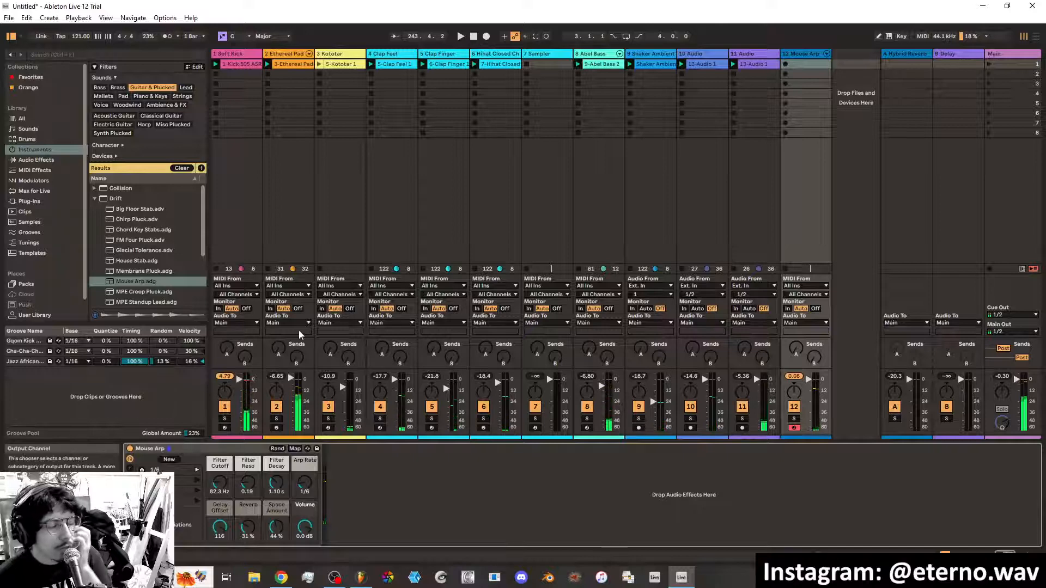
Switch to FL Studio to check the REC dry mixer track's effects chain and levels, and return to Ableton Live
left_click(361, 577)
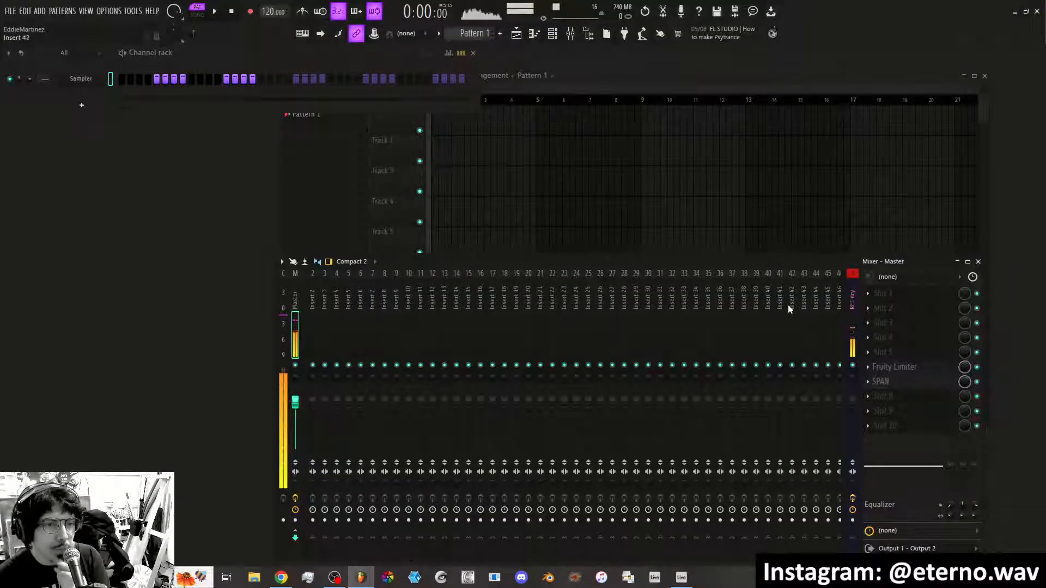
left_click(853, 326)
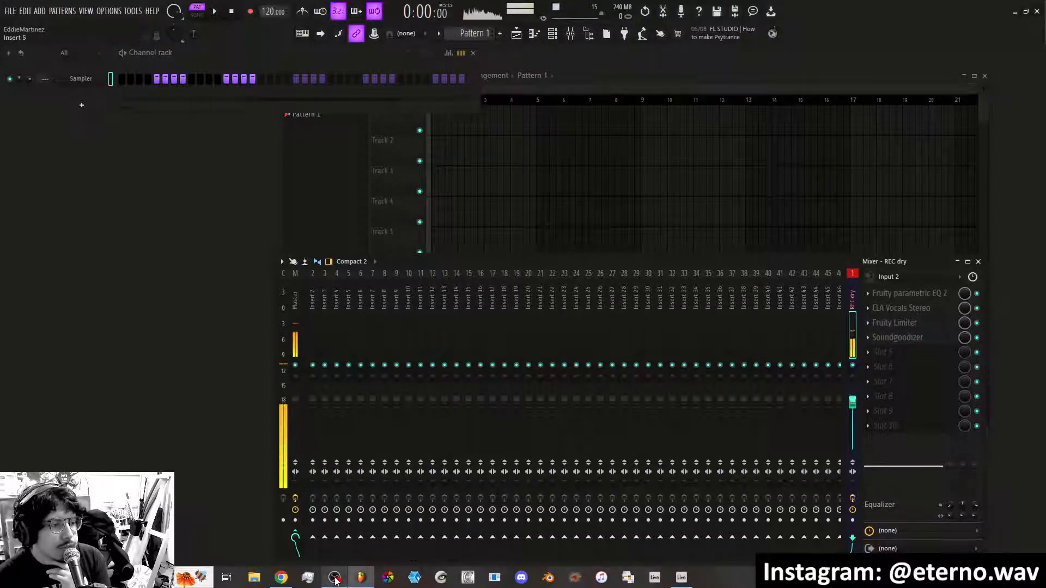
left_click(681, 579)
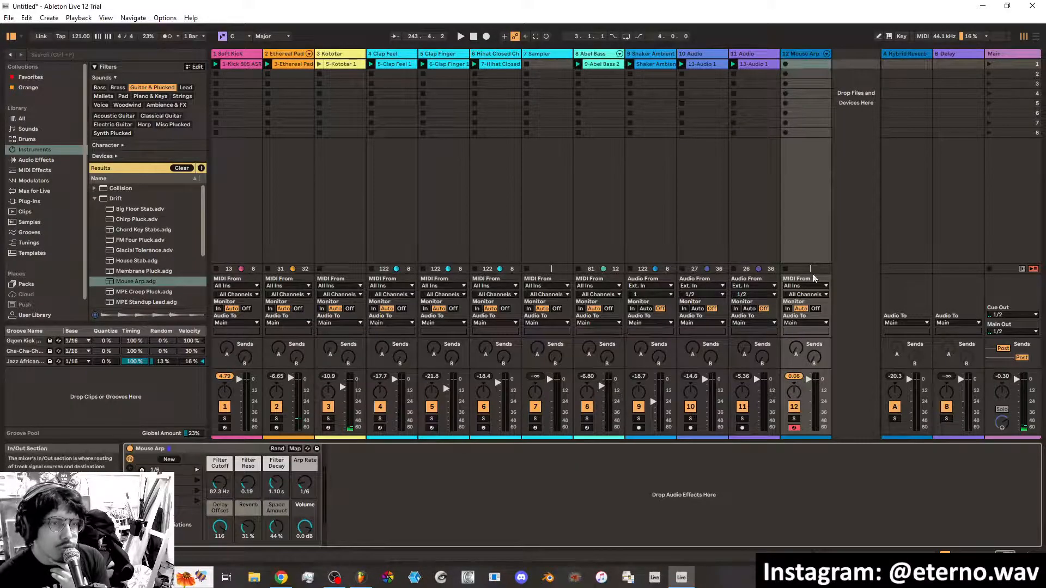
key("alt+Tab")
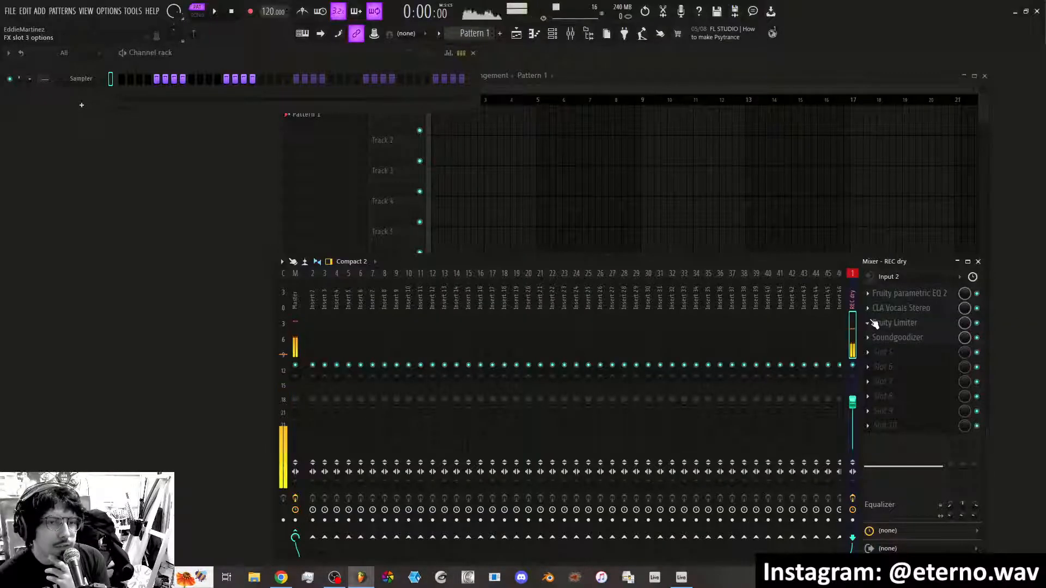
left_click(681, 577)
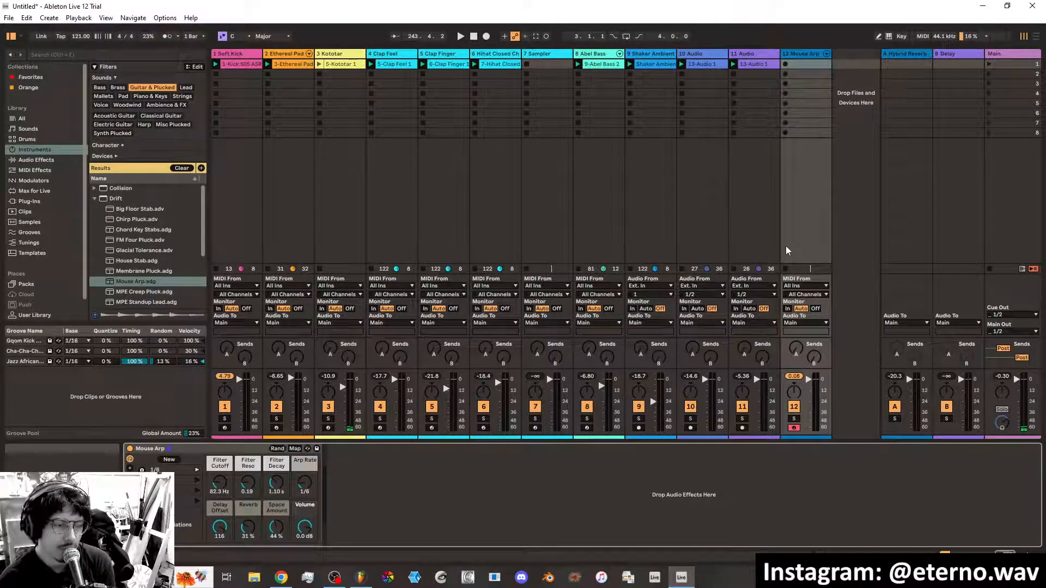
Switch to Chrome and read through the comments under the David August Boiler Room Berlin Live Set video on YouTube
key("alt+Tab")
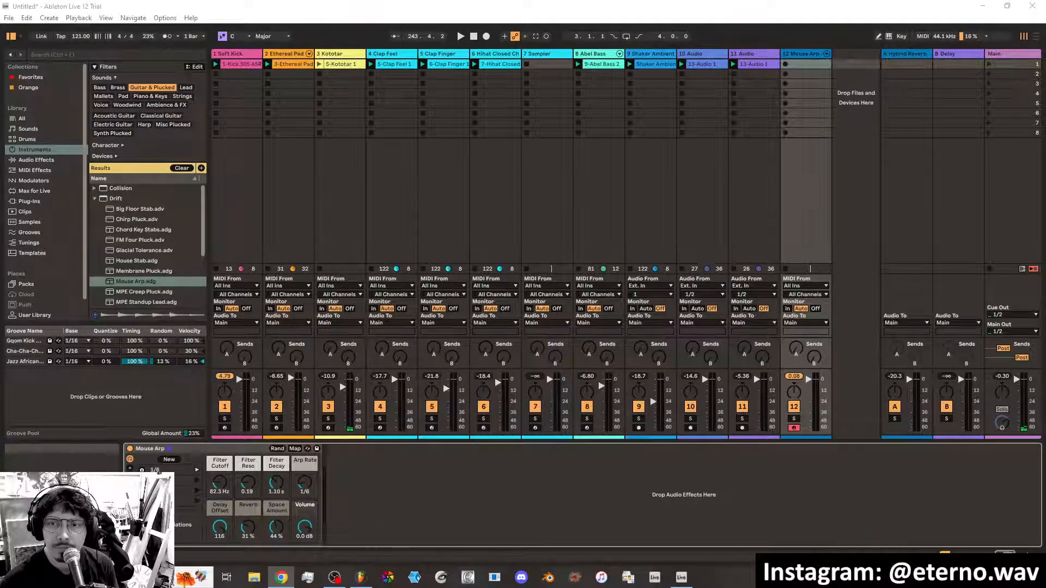
key("alt+Tab")
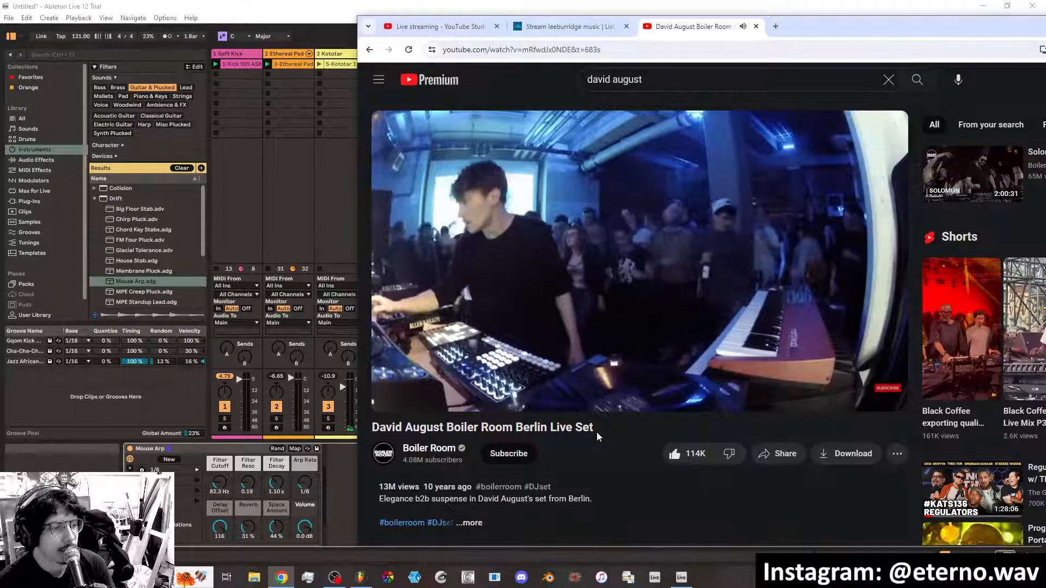
mouse_move(397, 491)
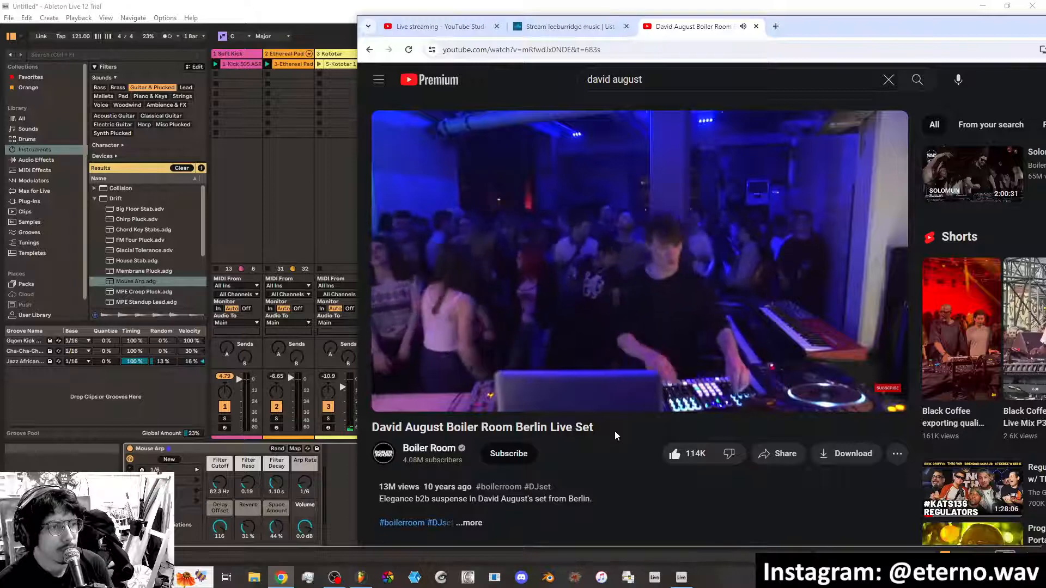
scroll(615, 430, "down", 5)
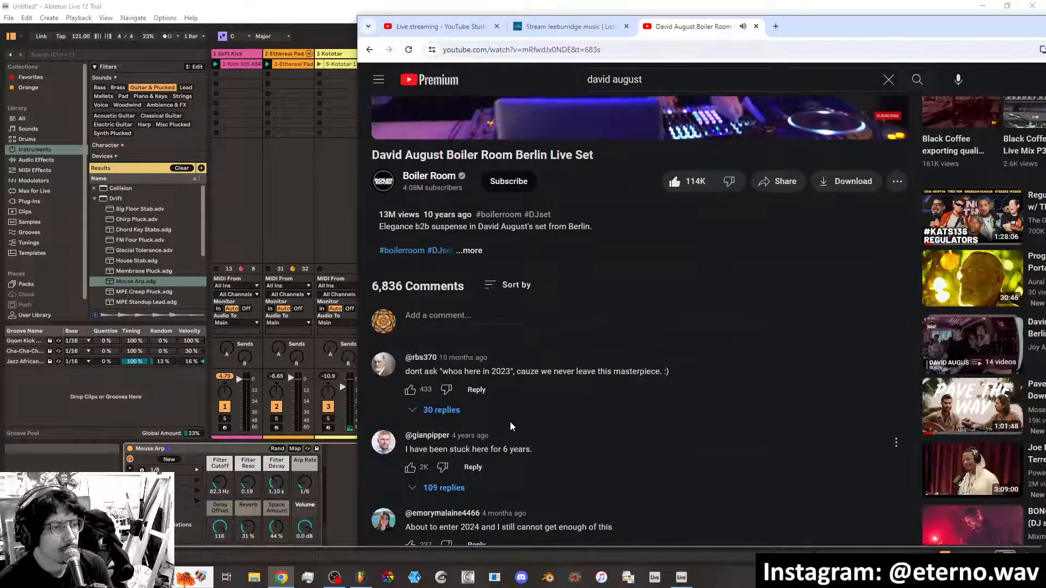
scroll(486, 400, "down", 3)
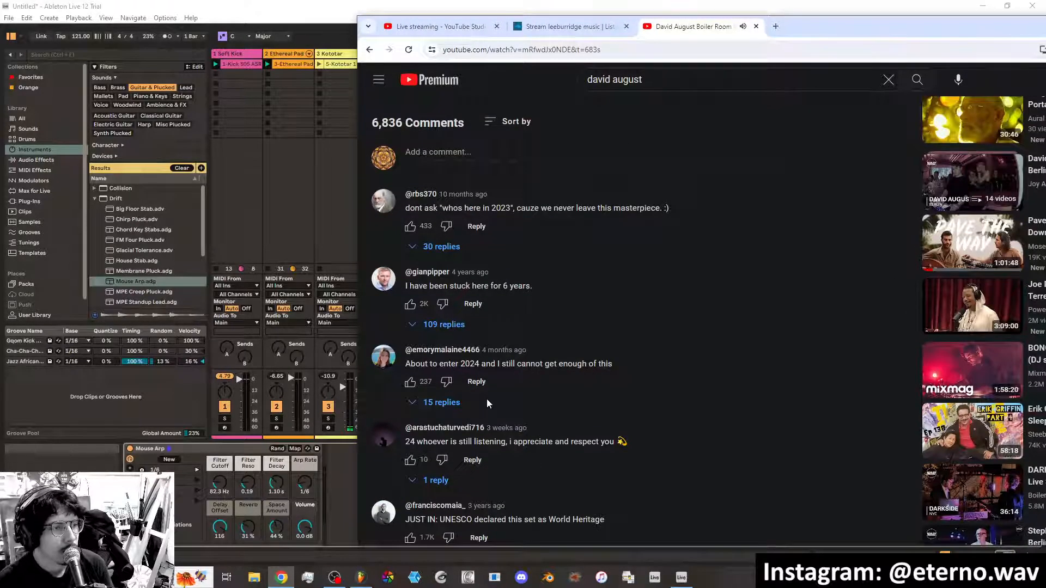
scroll(487, 403, "down", 4)
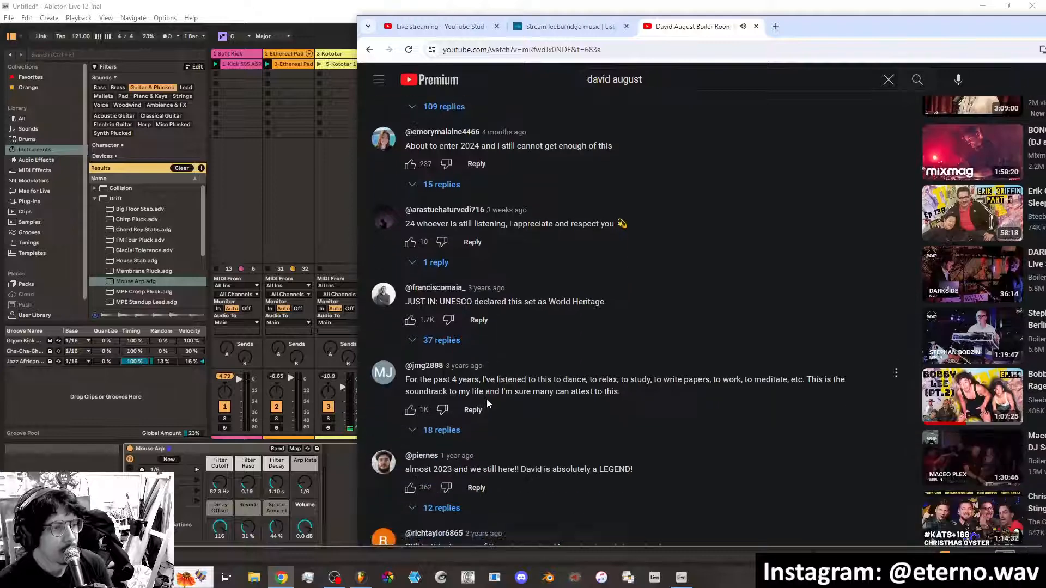
scroll(487, 403, "down", 8)
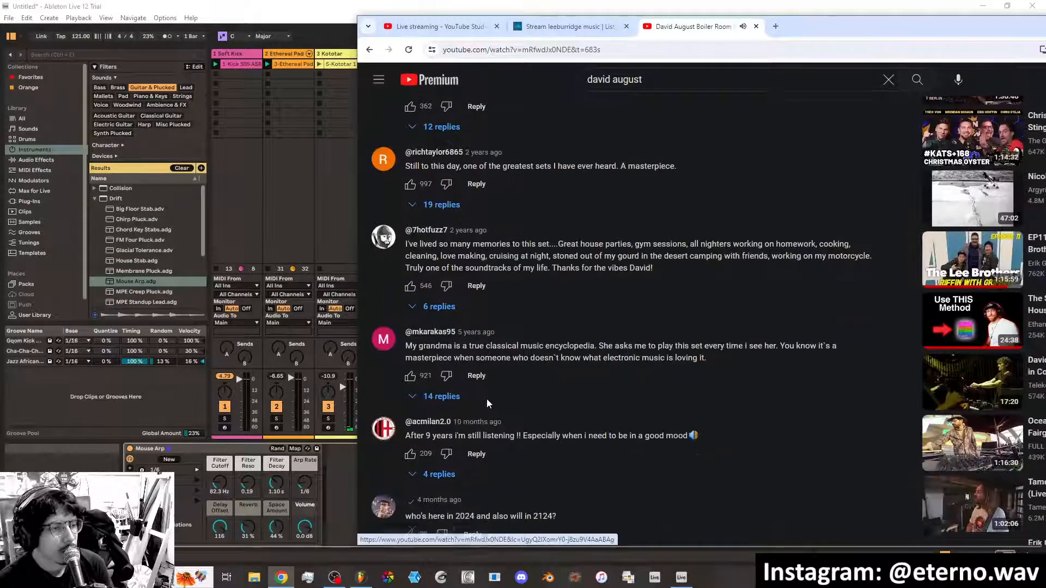
scroll(487, 404, "down", 7)
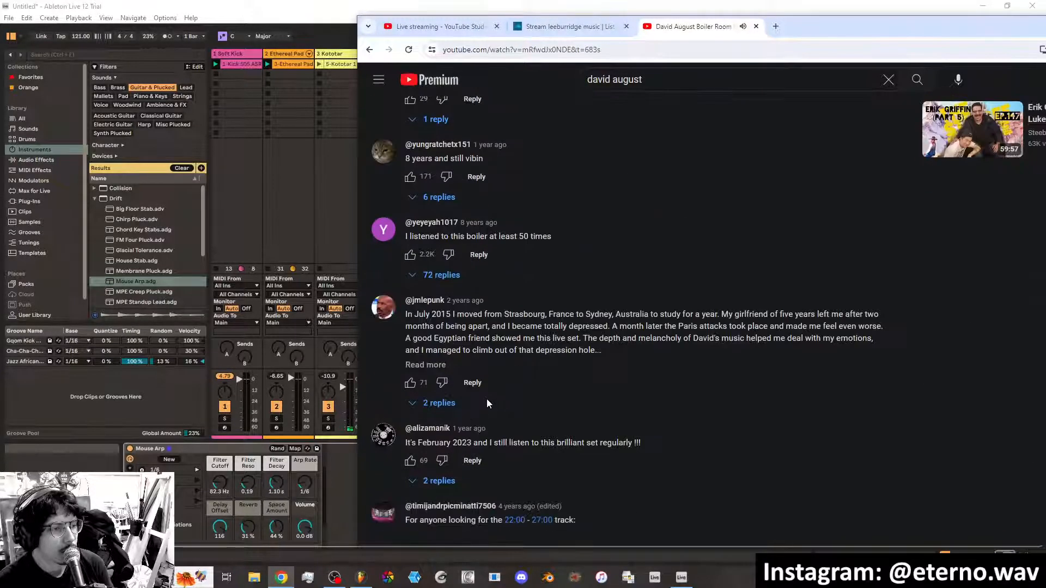
scroll(487, 404, "up", 5)
scroll(487, 404, "up", 15)
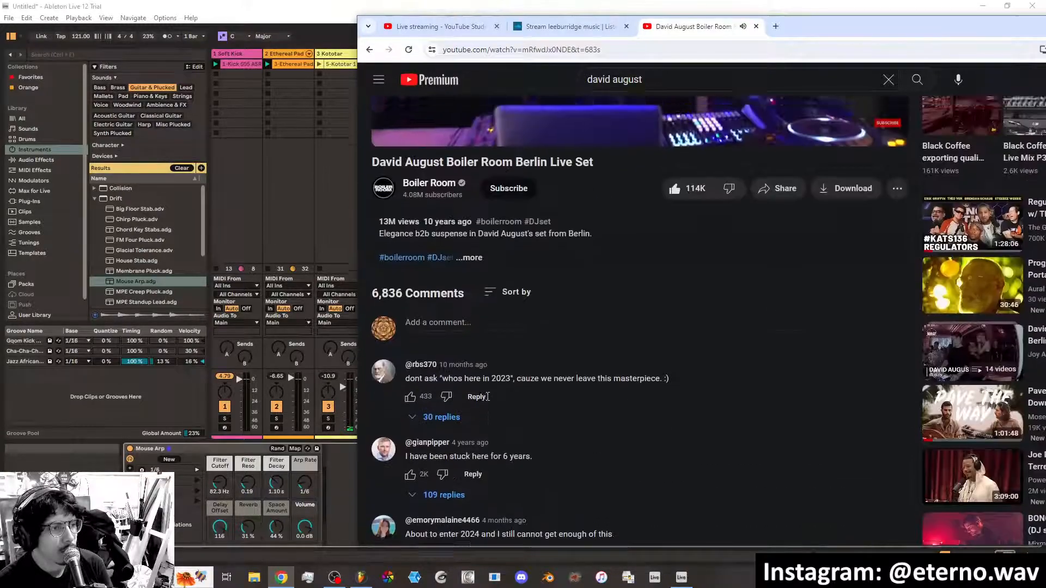
Expand the video's full description and look through its music credits and the comments for a timestamped tracklist
left_click(481, 356)
scroll(473, 362, "down", 4)
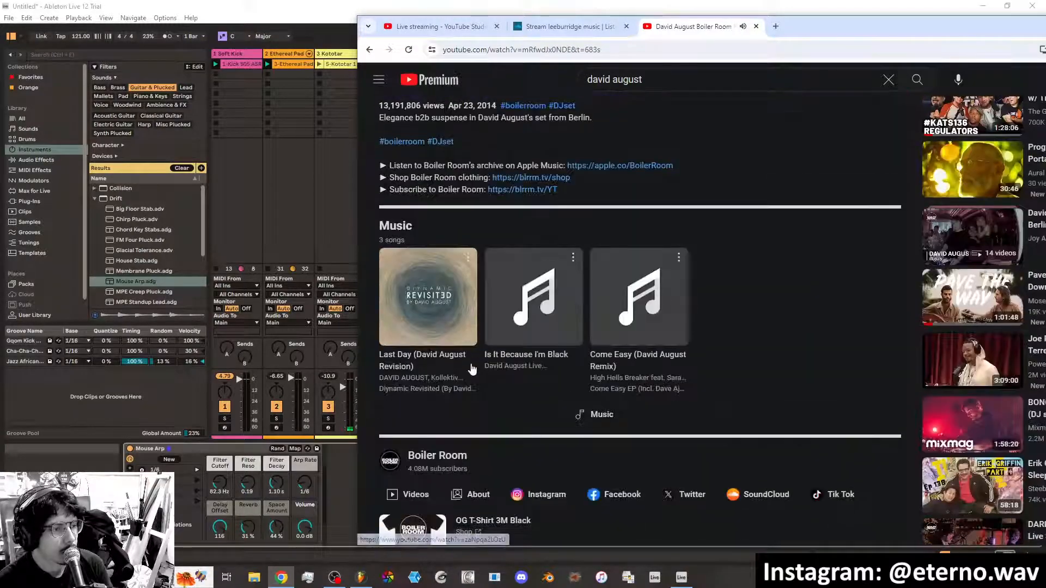
scroll(471, 369, "down", 4)
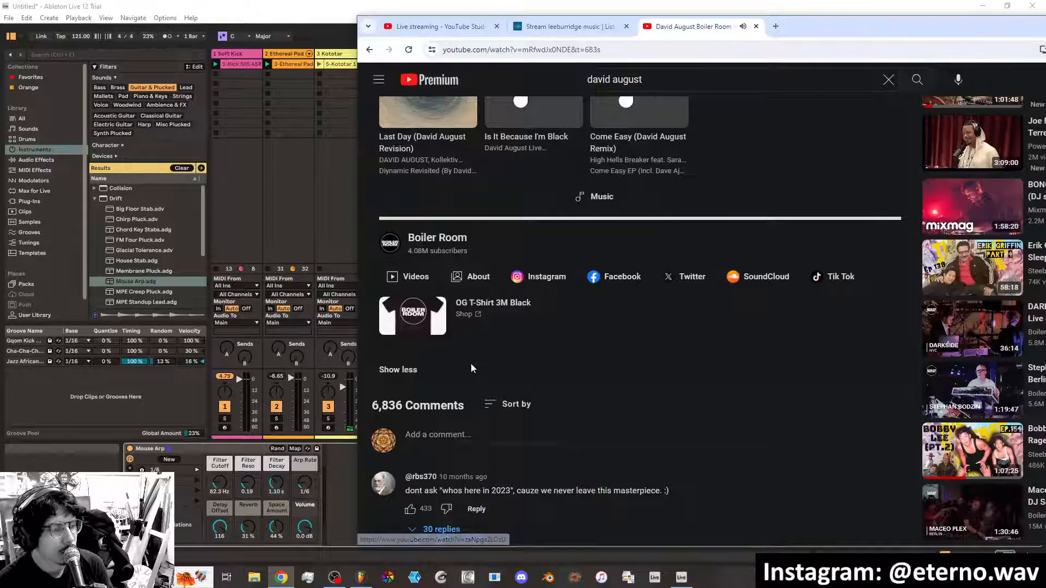
scroll(471, 366, "down", 4)
scroll(478, 349, "down", 18)
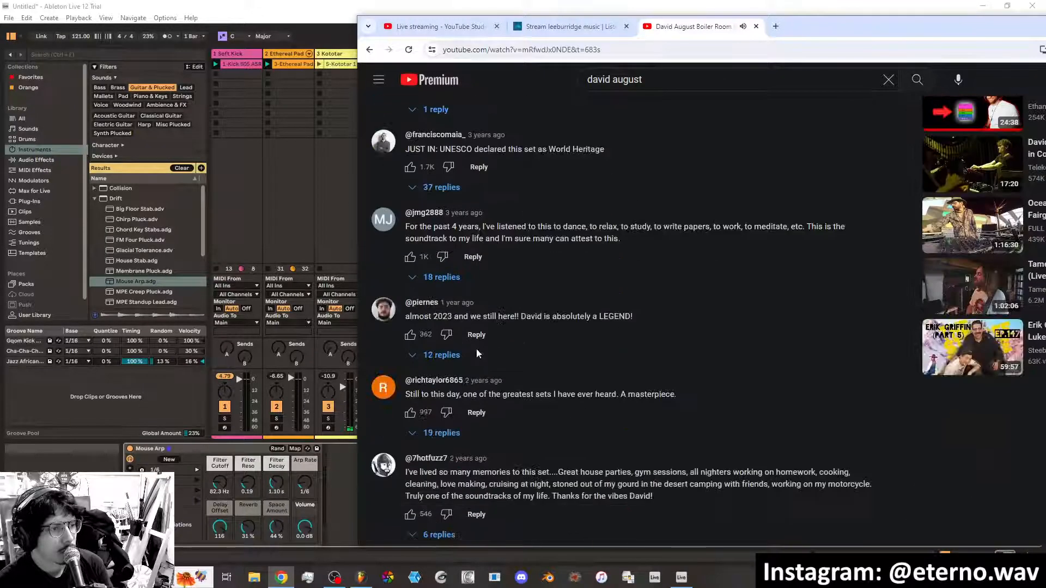
scroll(476, 348, "down", 6)
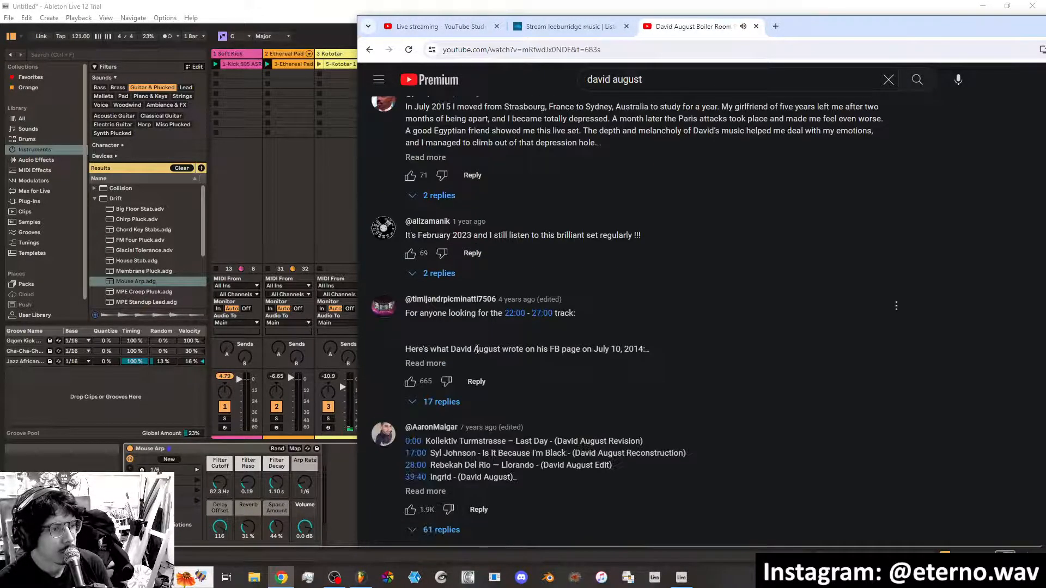
Expand the timestamped tracklist comment, jump to the 17:00 Syl Johnson reconstruction, and seek ahead to about 19:34
left_click(425, 329)
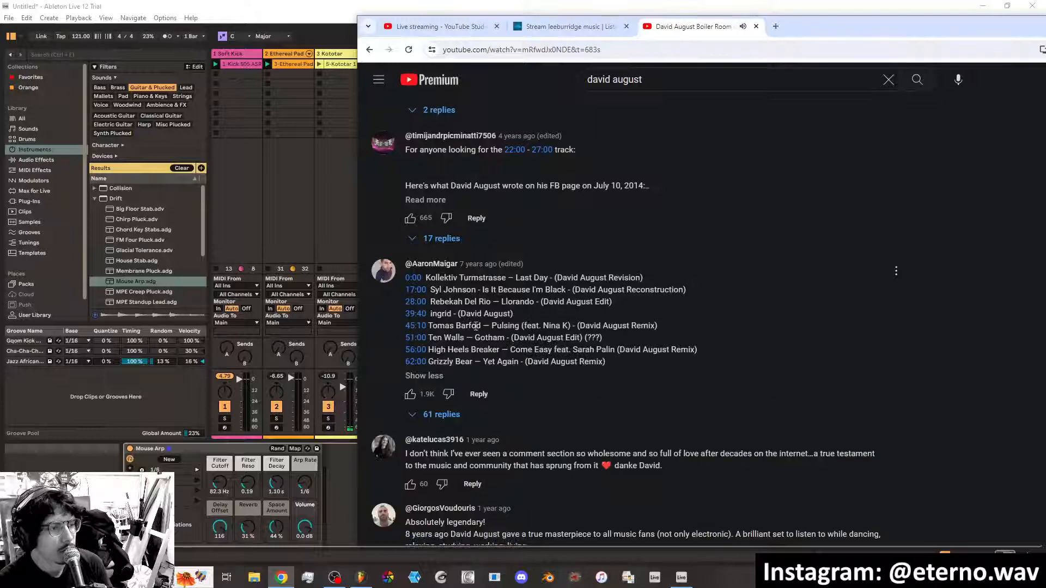
left_click(419, 292)
scroll(433, 327, "down", 4)
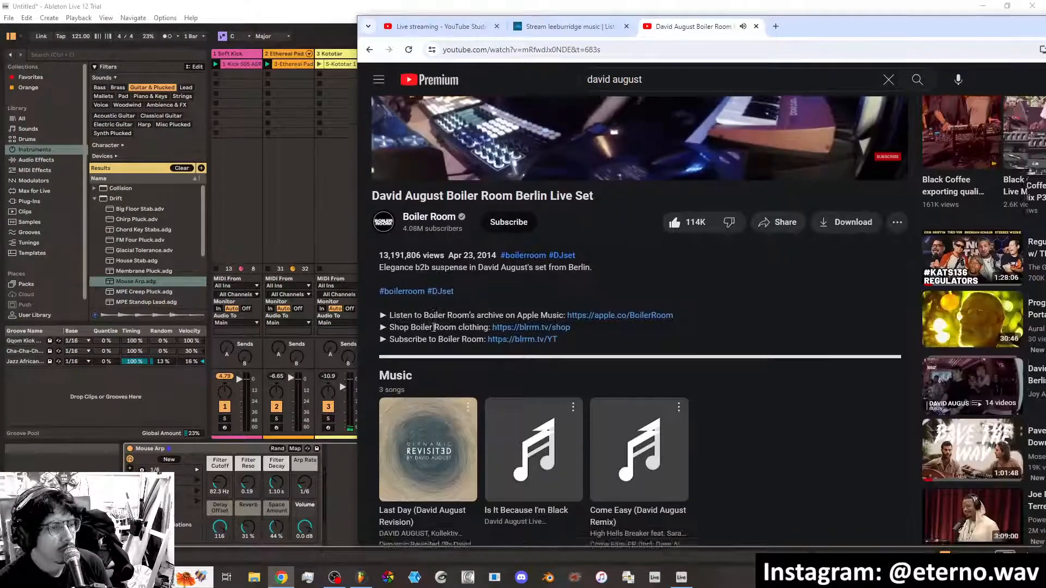
scroll(434, 328, "down", 12)
scroll(436, 326, "up", 9)
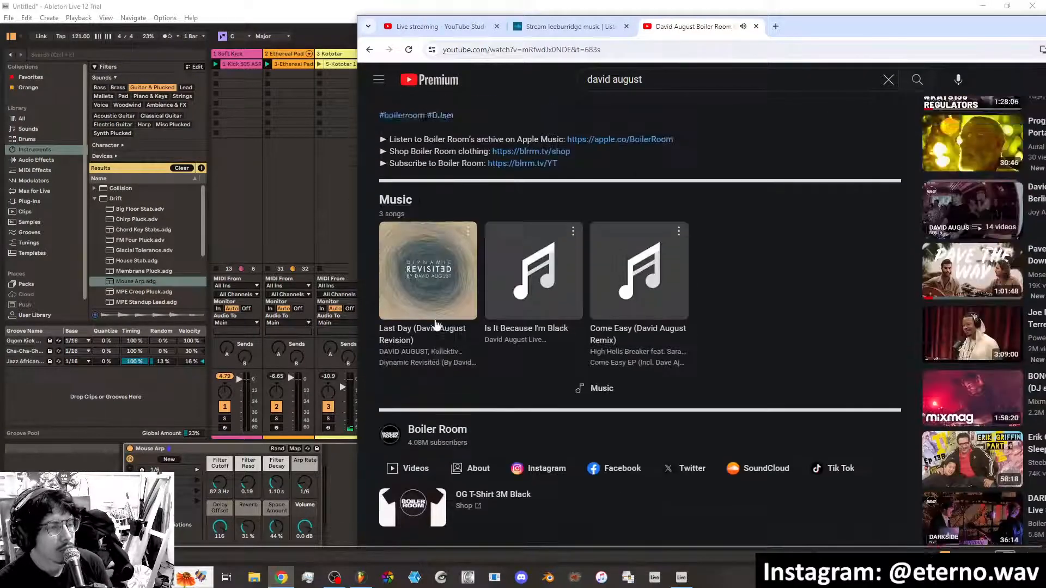
scroll(436, 325, "up", 10)
left_click_drag(519, 383, 534, 384)
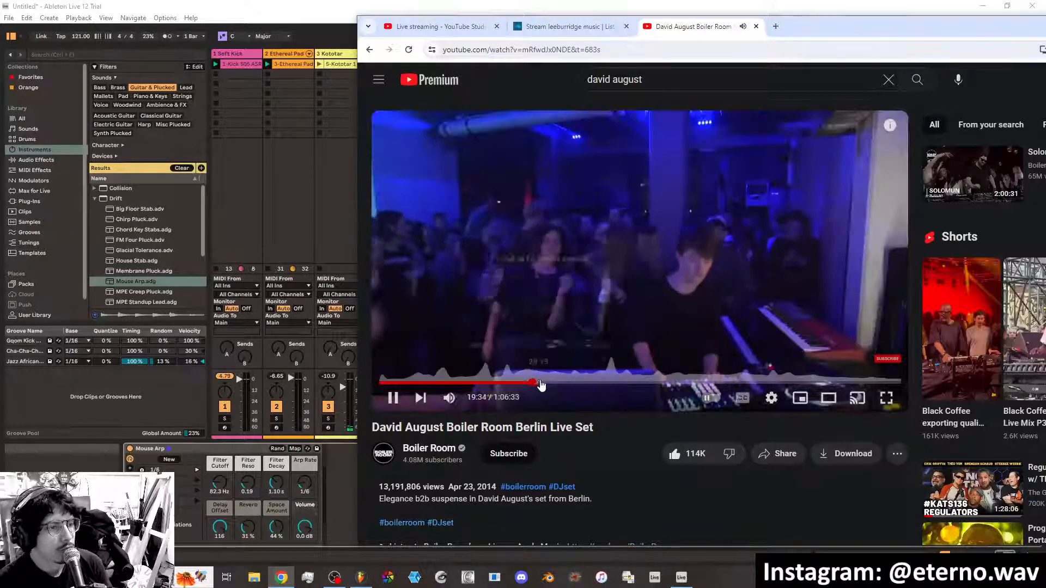
Return to the tracklist comment, jump to the 28:00 Rebekah Del Rio edit, and seek ahead past 28:49 to listen to the most replayed part
scroll(480, 376, "down", 15)
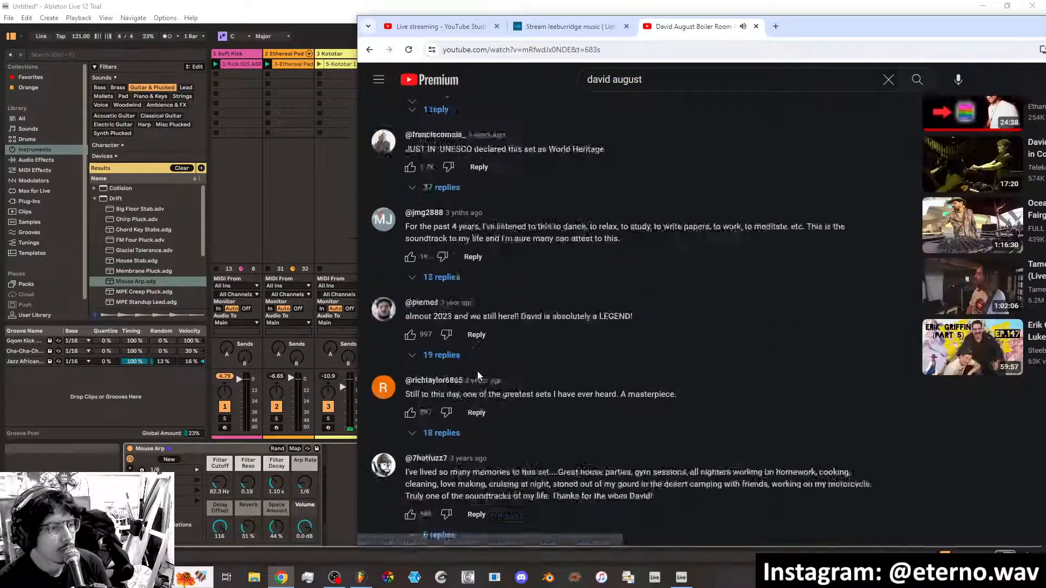
scroll(479, 376, "down", 12)
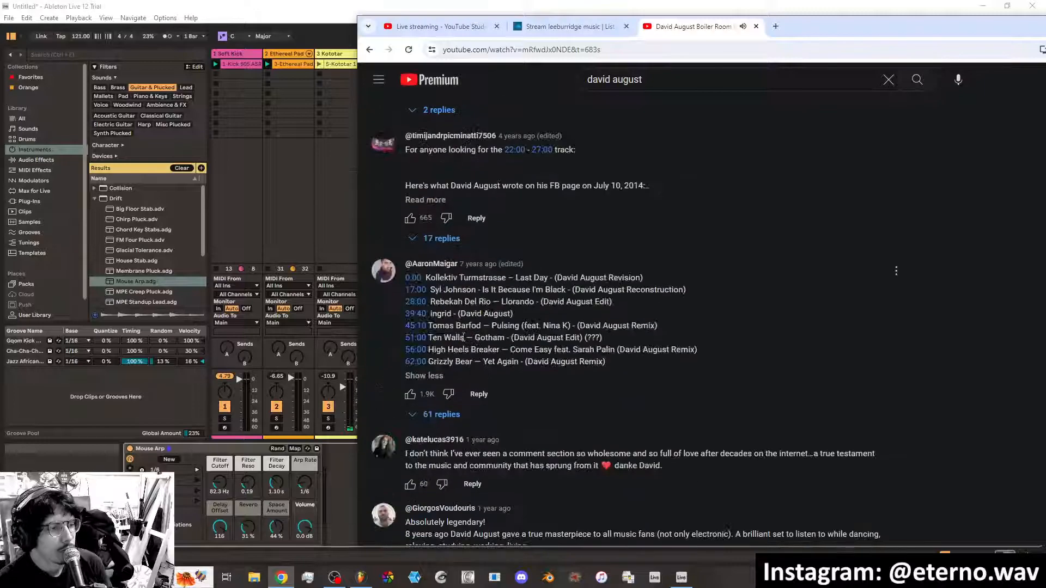
left_click(422, 302)
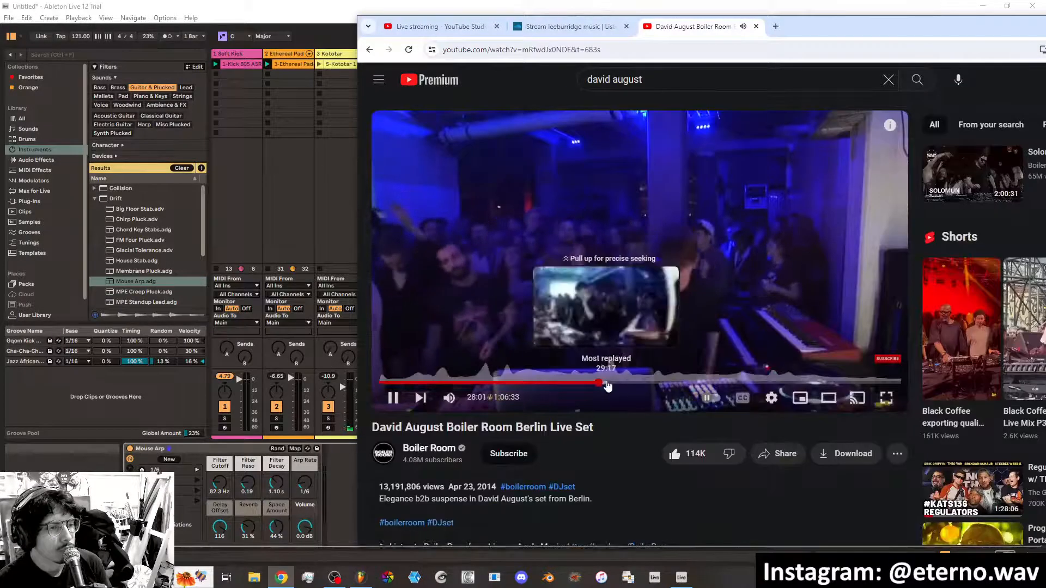
left_click(609, 383)
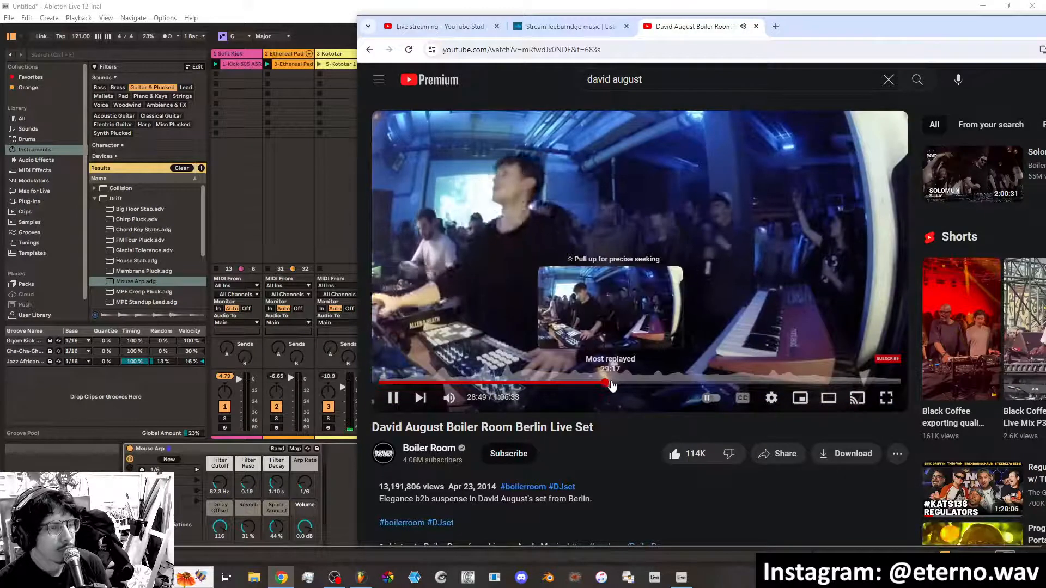
left_click(614, 384)
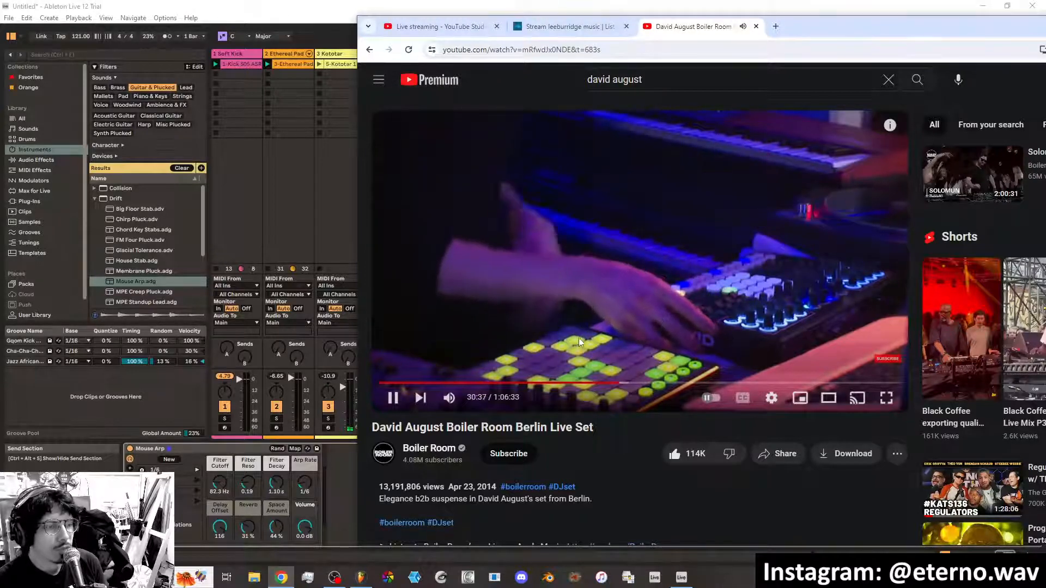
Find the tracklist comment again and replay the set from the 28:00 Llorando edit
scroll(577, 338, "down", 4)
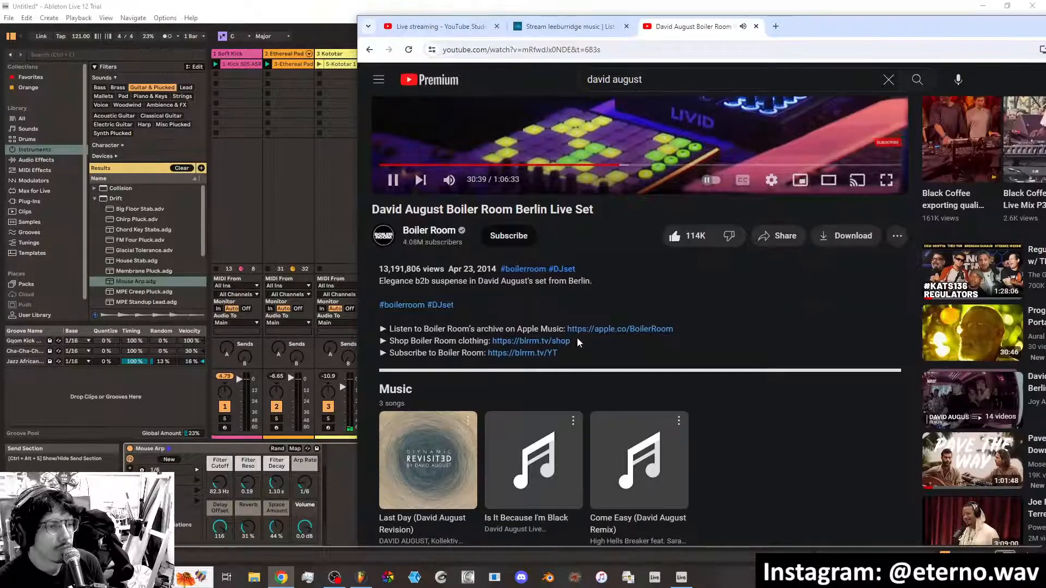
scroll(548, 337, "down", 13)
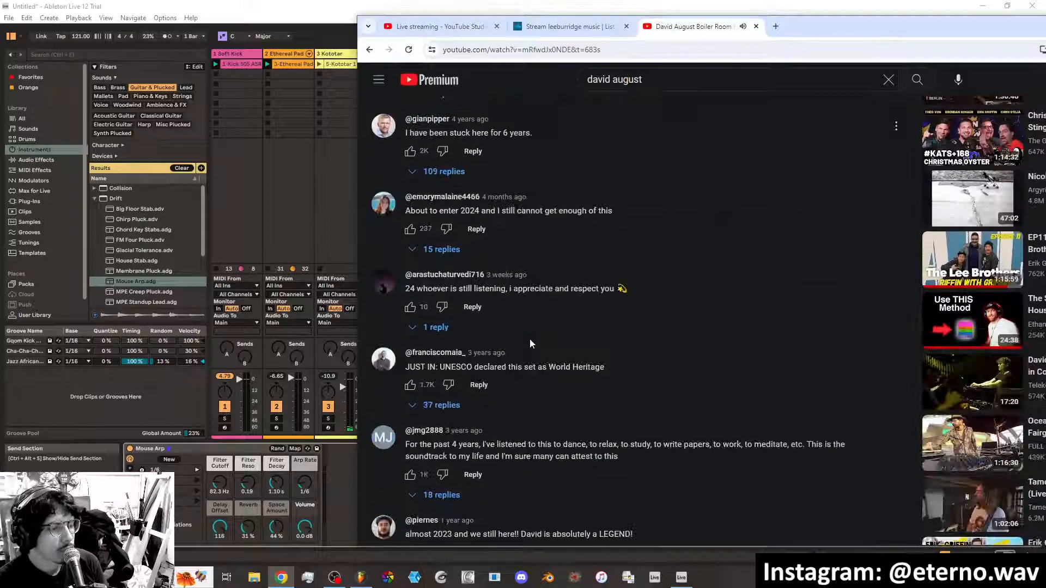
scroll(530, 338, "down", 15)
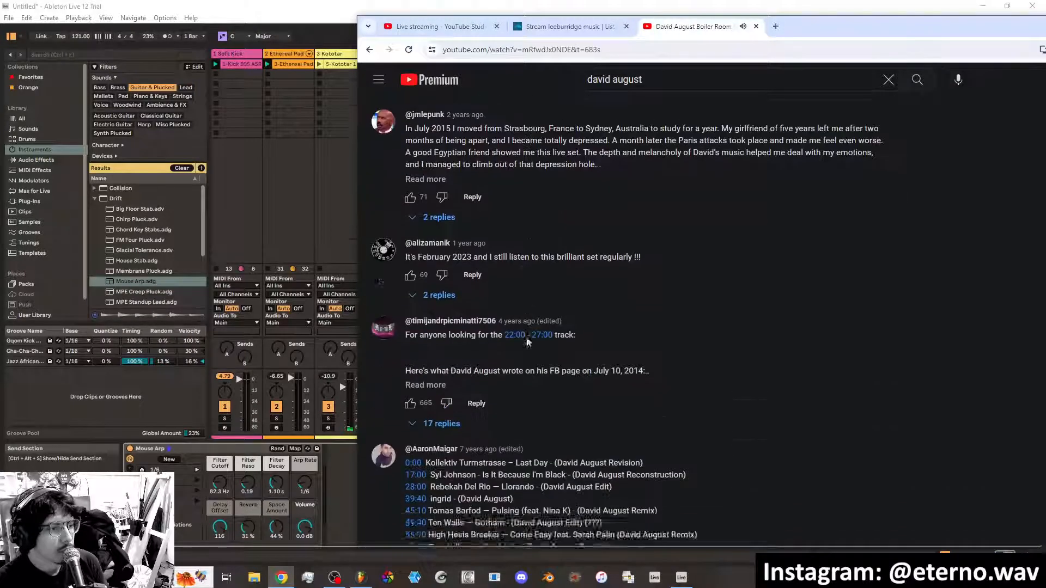
scroll(527, 342, "down", 3)
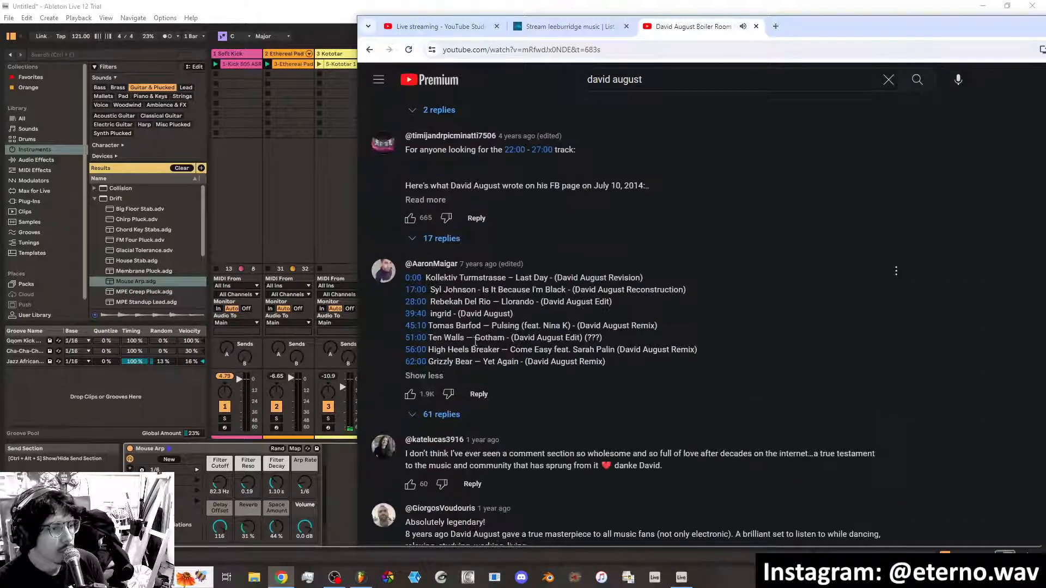
left_click(418, 303)
Go back to the tracklist, jump to ingrid at 39:40, and seek ahead to about 41:43 to listen
scroll(481, 319, "down", 4)
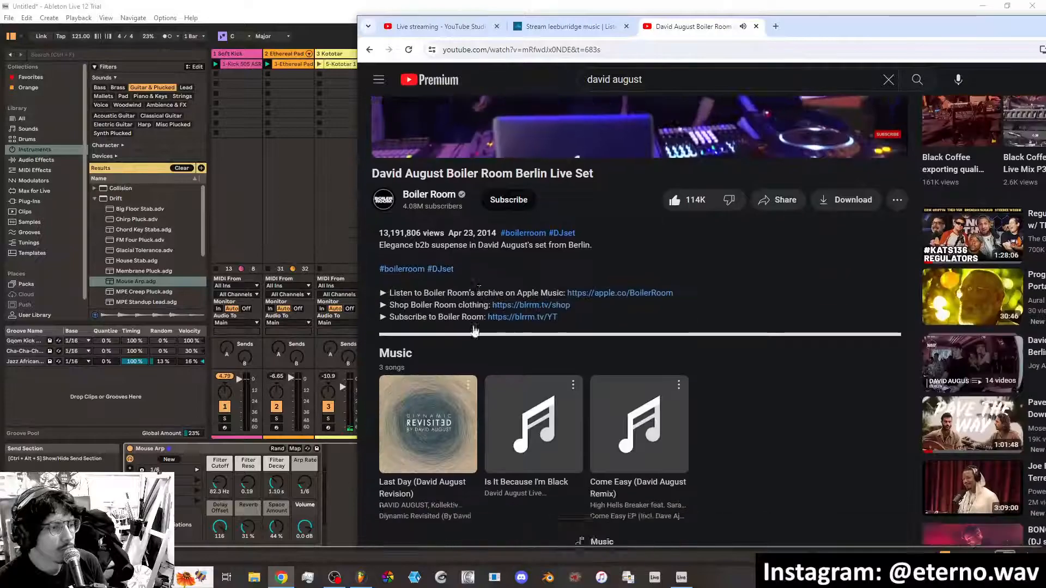
scroll(468, 327, "down", 20)
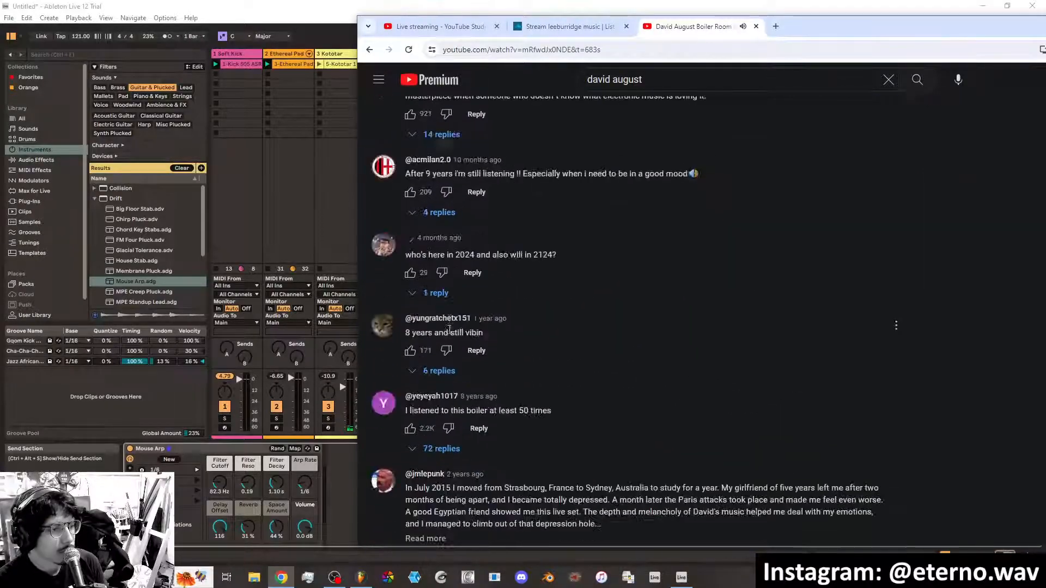
scroll(449, 329, "down", 7)
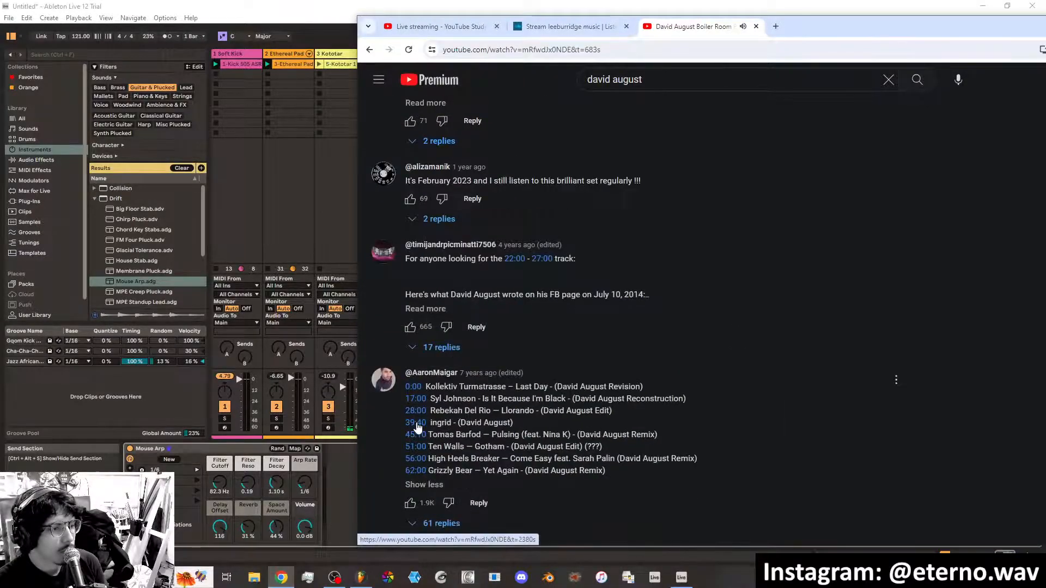
left_click(417, 424)
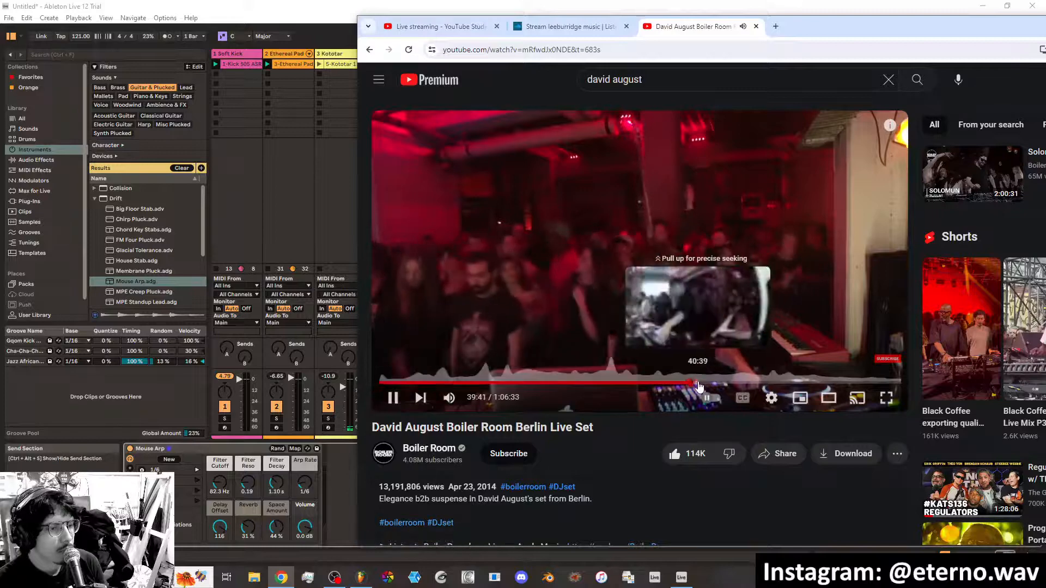
left_click(699, 383)
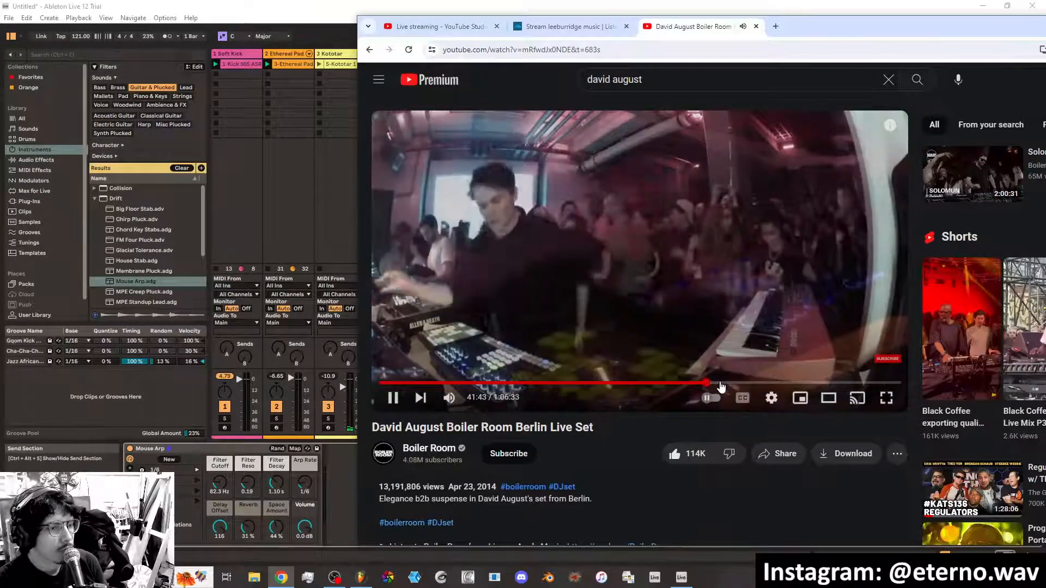
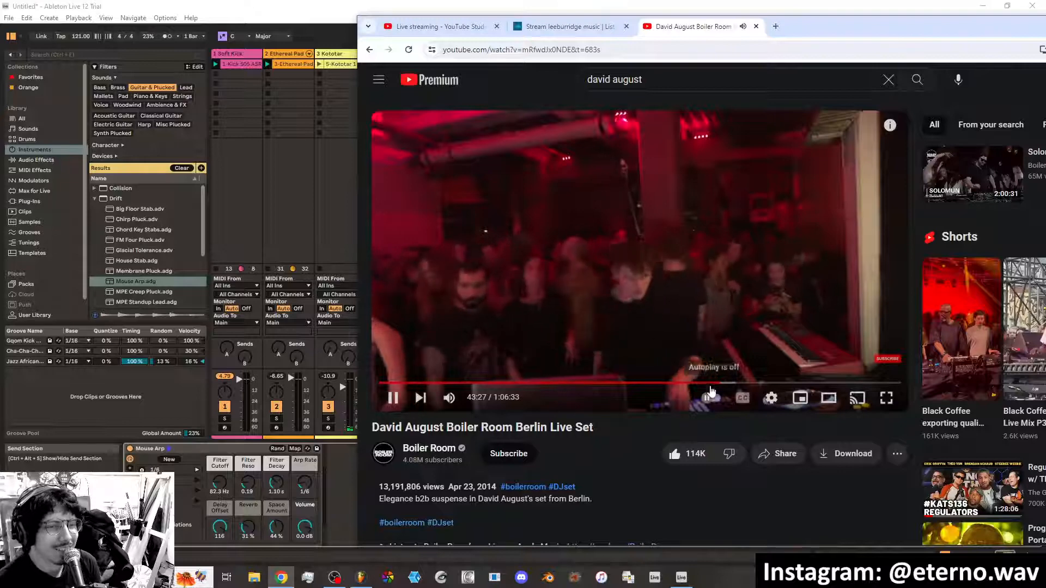
Skip through the rest of the live set from about 46:19 to 1:00:24, sampling passages along the way
left_click(742, 383)
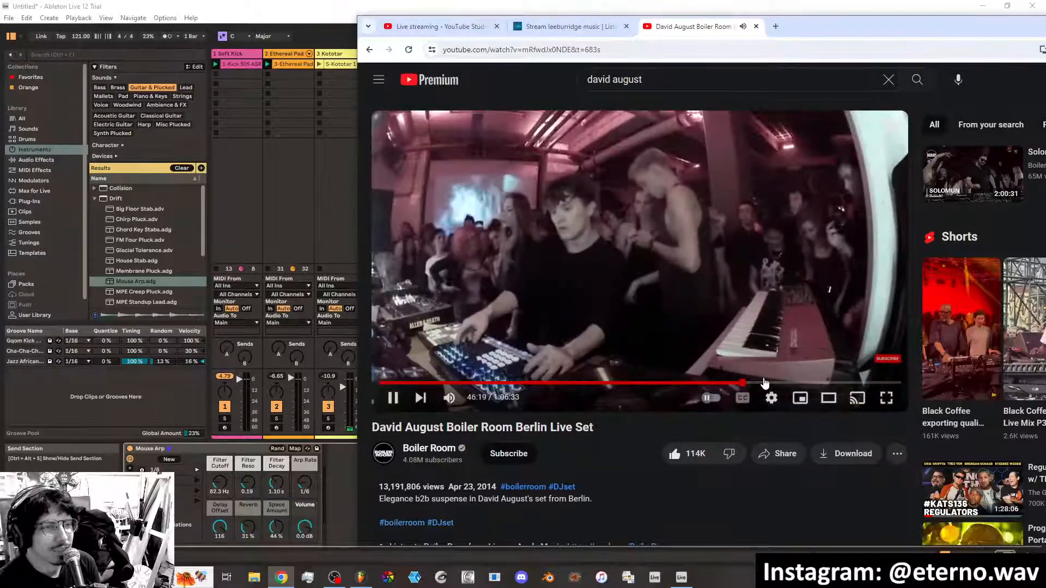
left_click(766, 385)
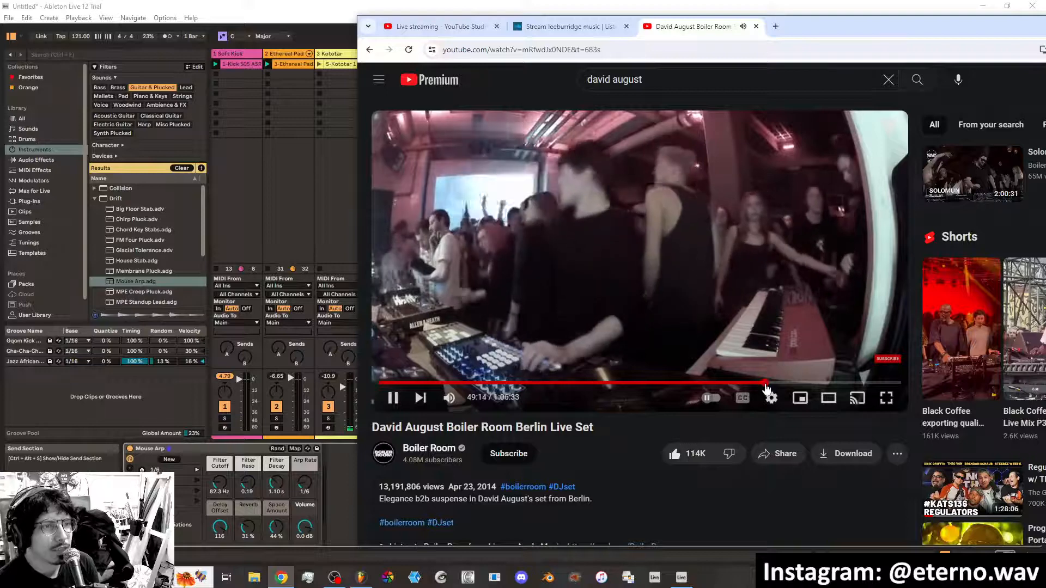
left_click(778, 384)
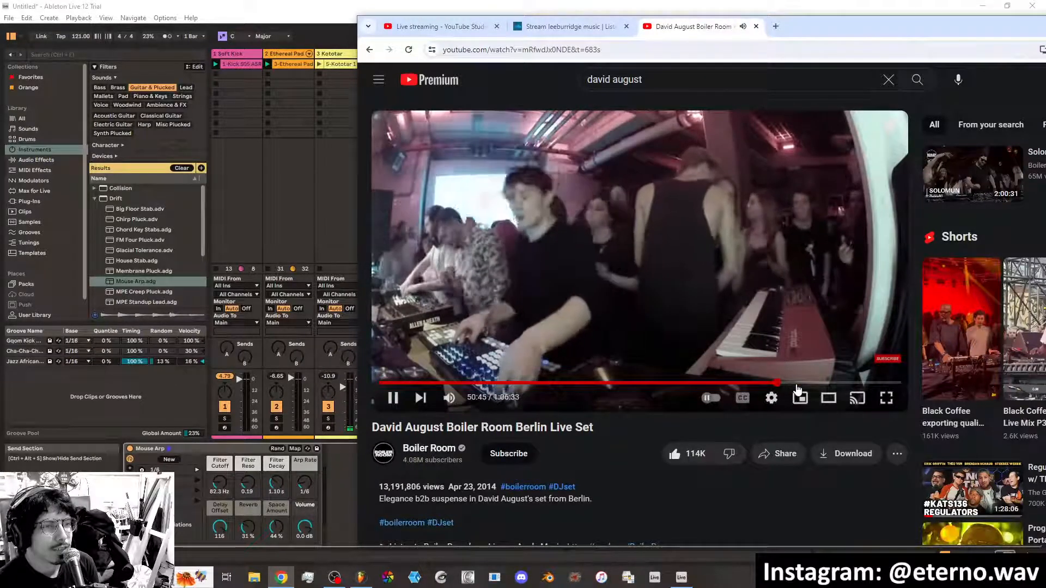
left_click(797, 384)
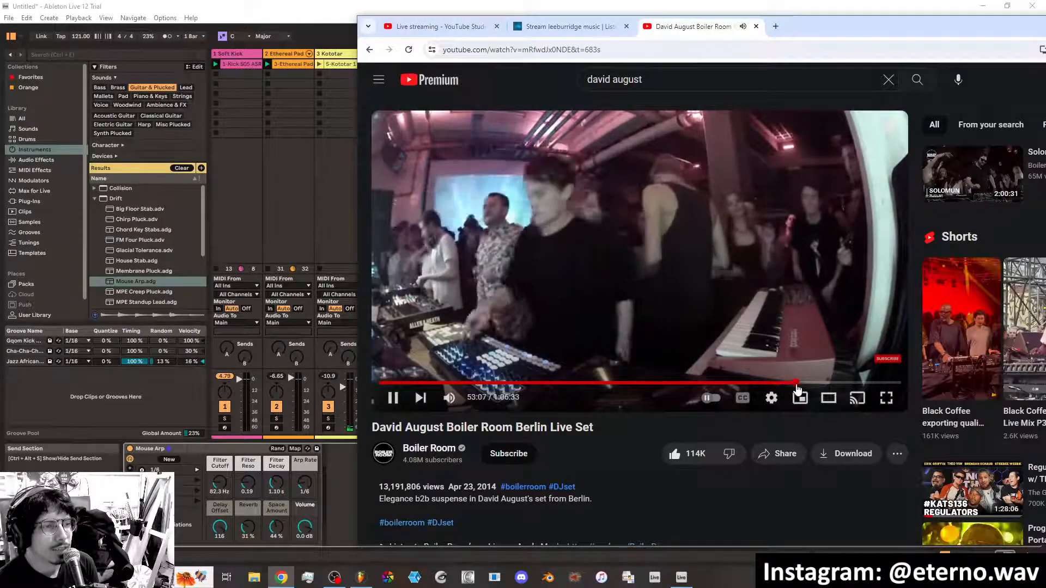
left_click_drag(797, 385, 816, 384)
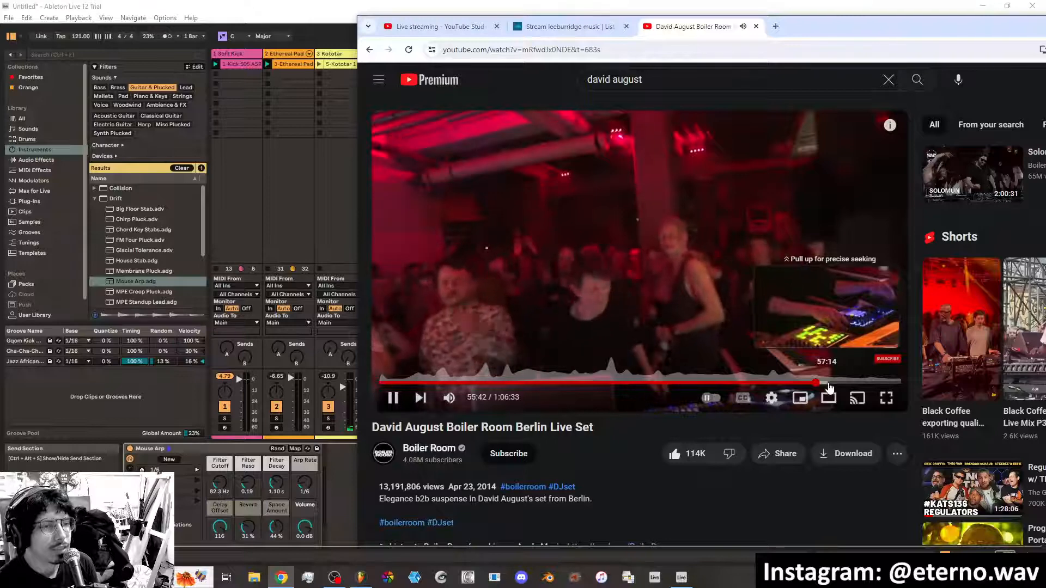
left_click(829, 385)
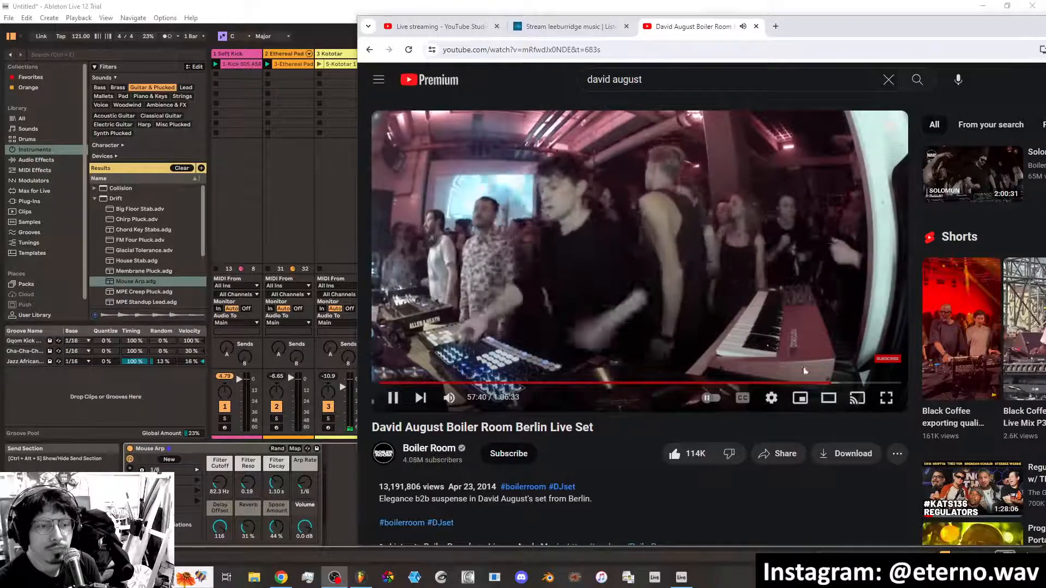
left_click(846, 383)
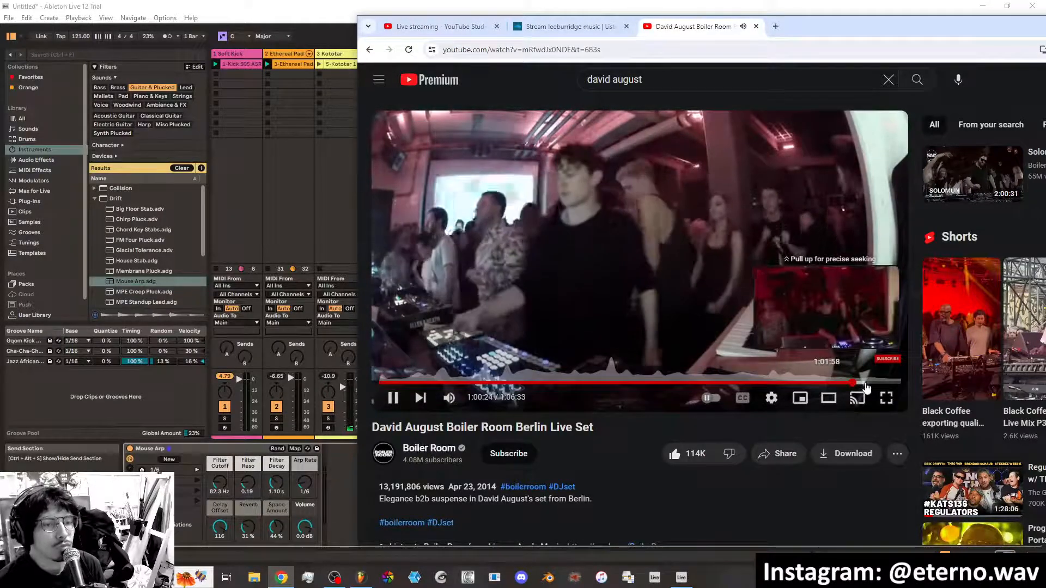
Pause the live set, close its browser tab, and move the Chrome window aside to return to Ableton Live
left_click(627, 239)
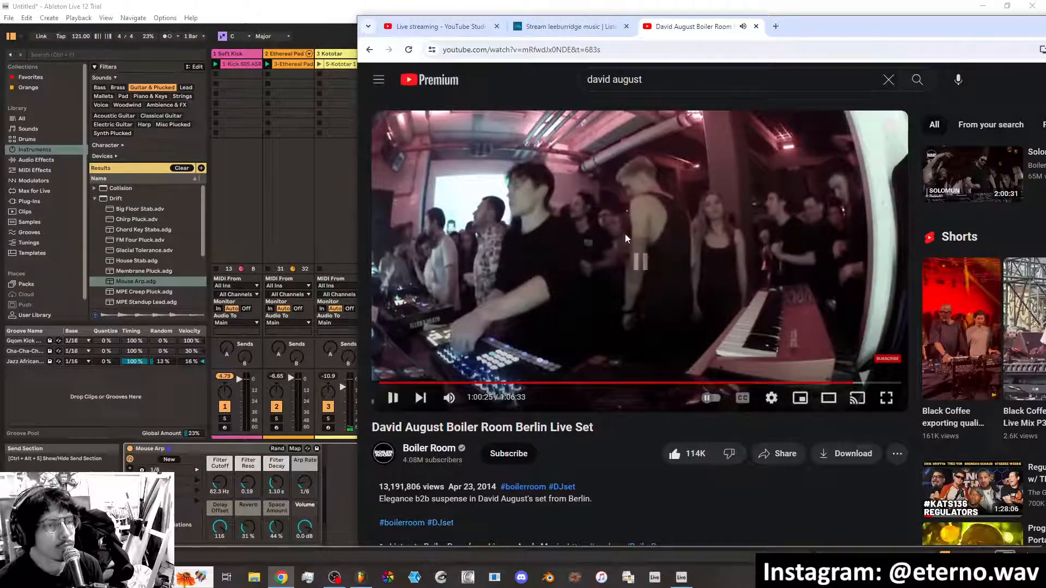
left_click(757, 27)
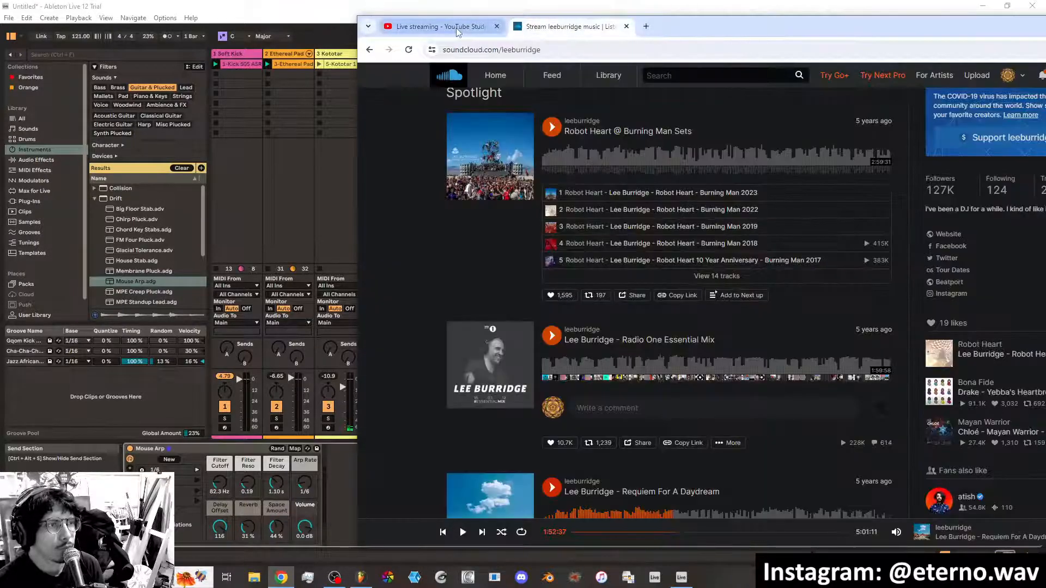
left_click(436, 27)
left_click_drag(740, 32, 1045, 90)
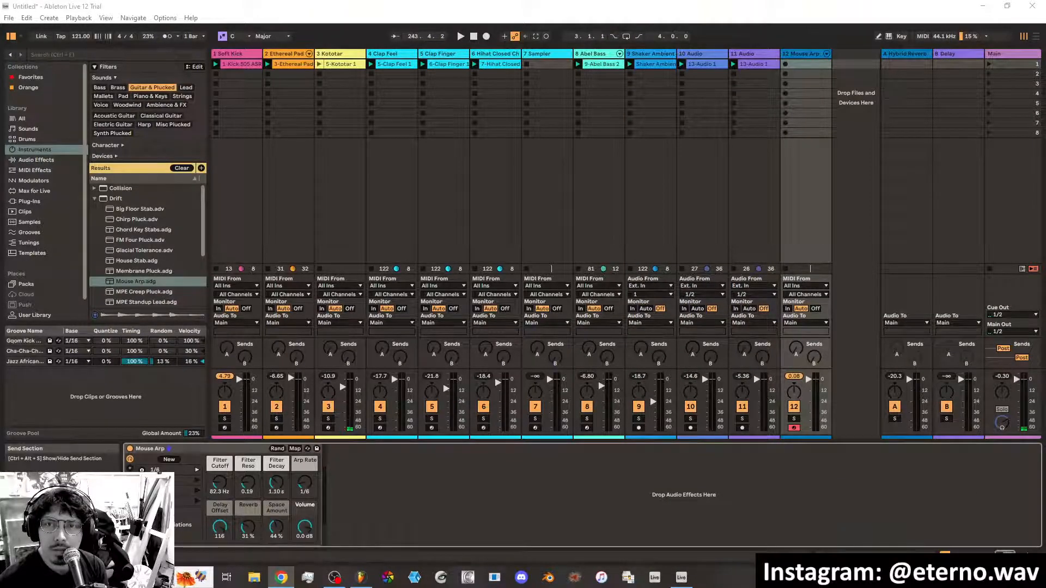
Start playback, open the Abel Bass track's devices, and set the Saturator Drive to 18.3 dB and the Wave Position macro to 62
left_click(460, 37)
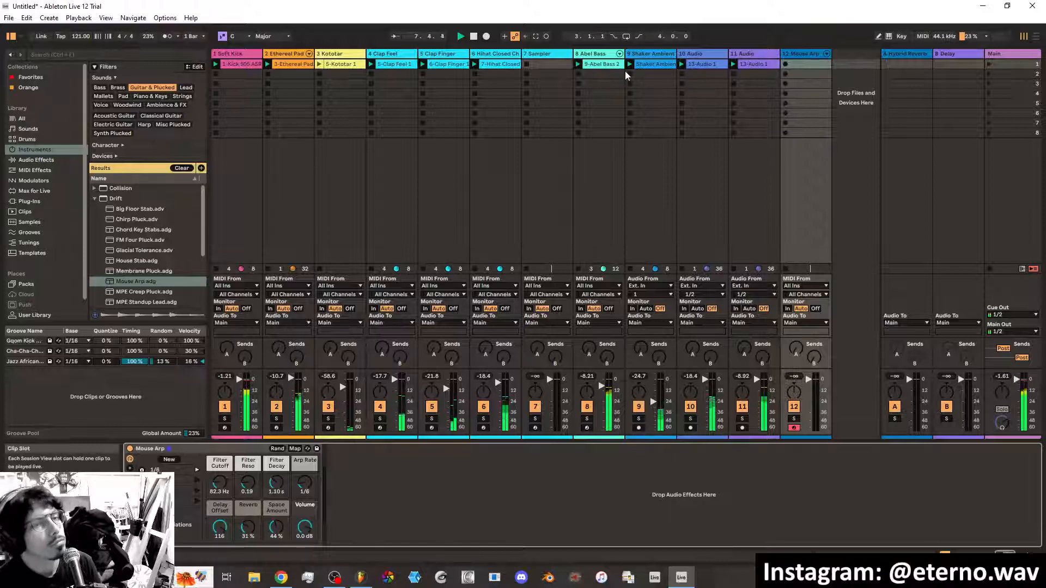
left_click(600, 65)
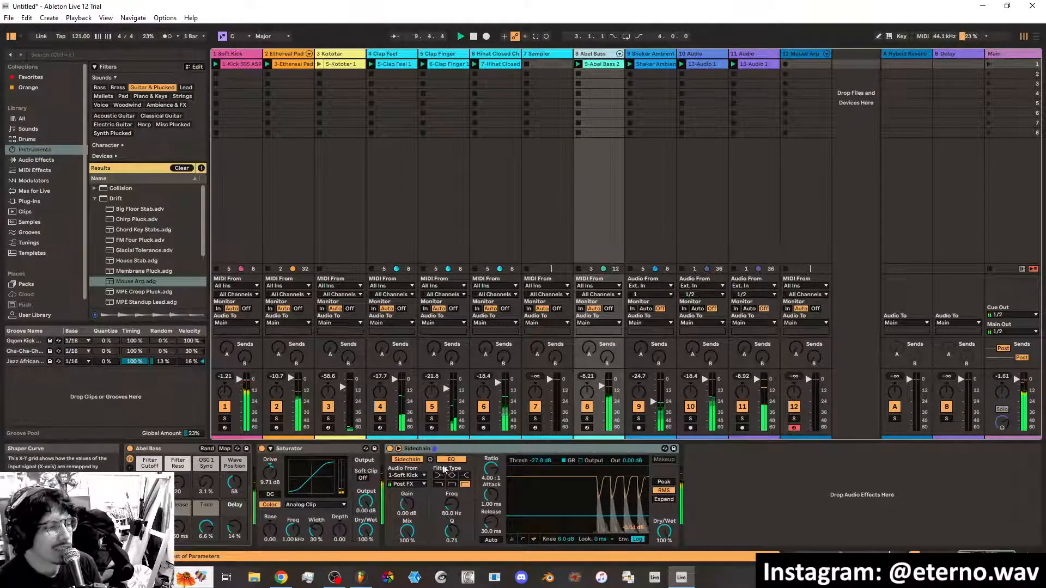
left_click_drag(270, 473, 269, 454)
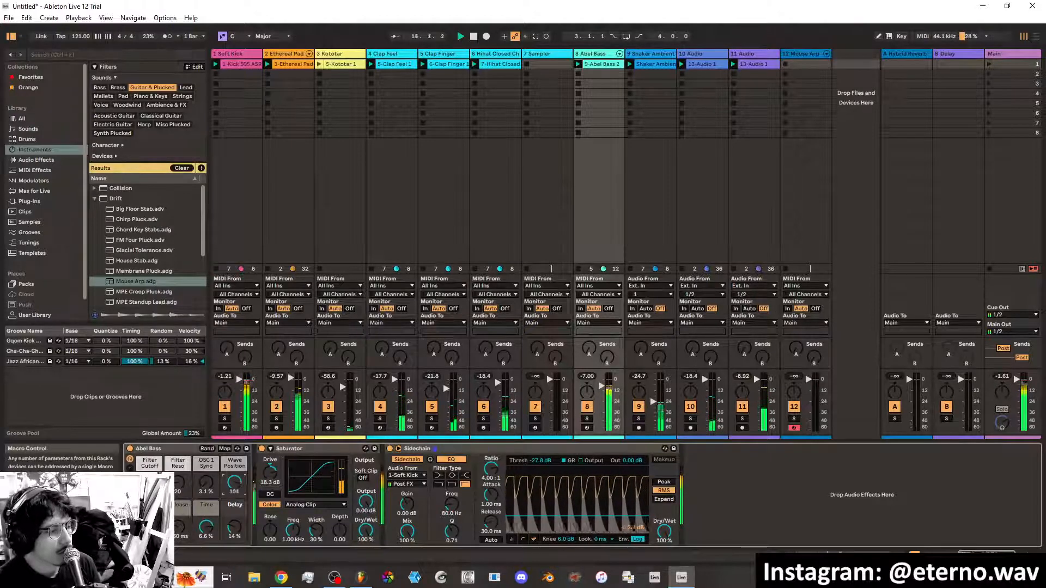
left_click_drag(234, 482, 234, 463)
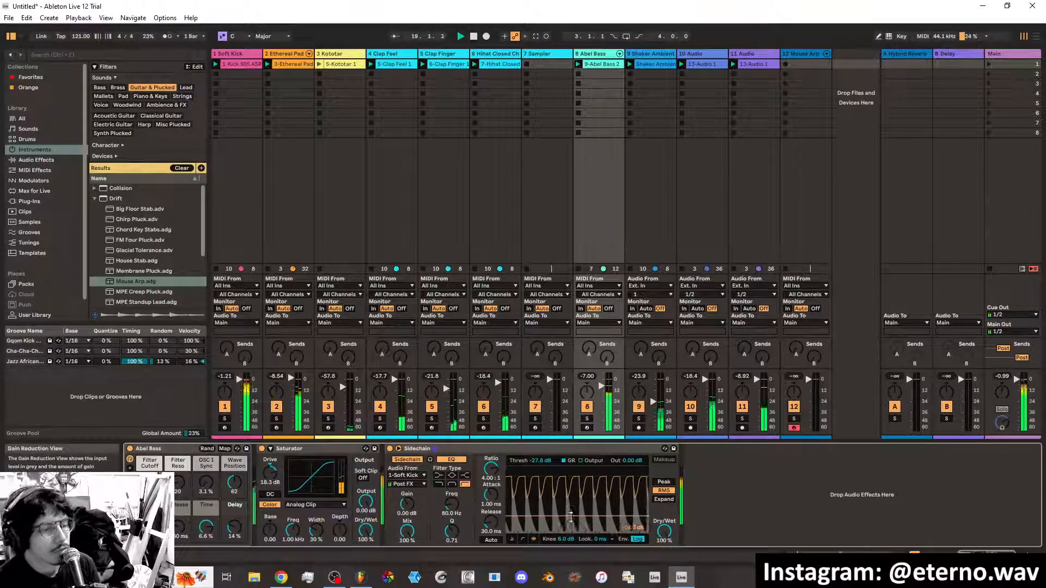
Lower the Abel Bass Sidechain compressor's threshold to -36.1 dB and its Saturator Drive to 16.0 dB
left_click_drag(578, 517, 578, 524)
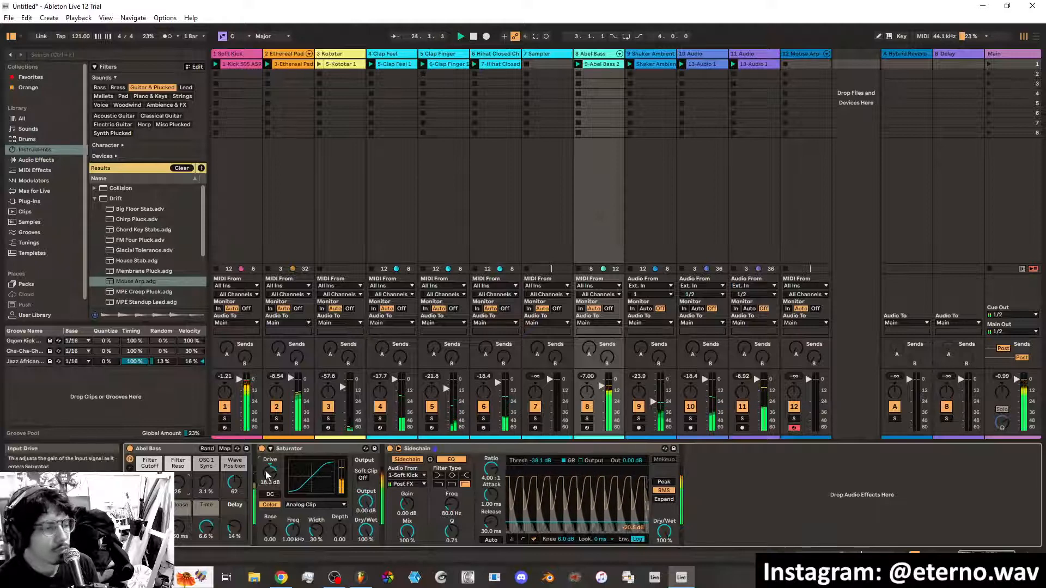
left_click_drag(267, 475, 267, 482)
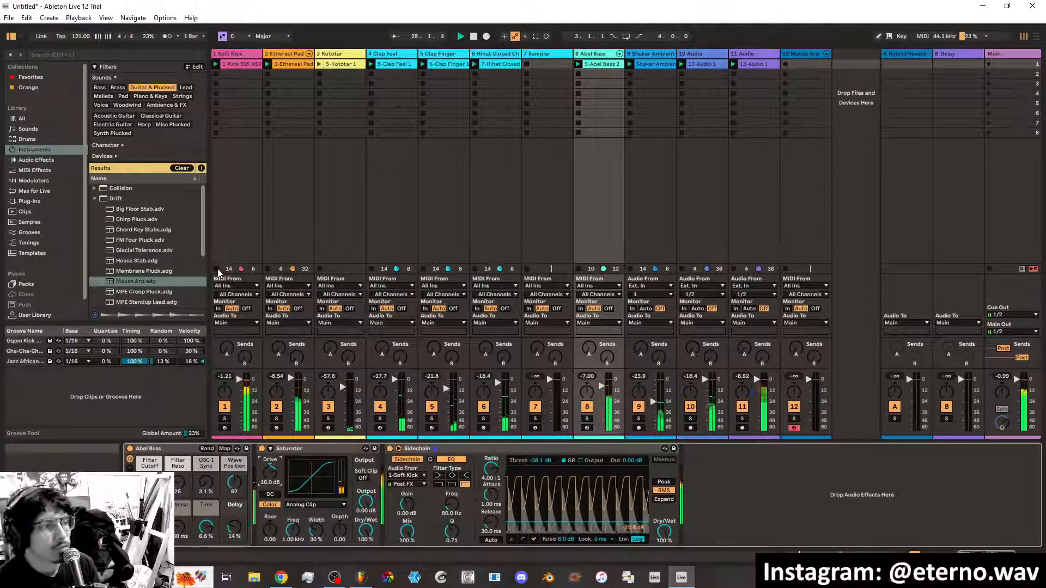
Open the Mouse Arp track's devices and sweep its Filter Cutoff macro up to 653 Hz and back to 207 Hz
left_click(806, 54)
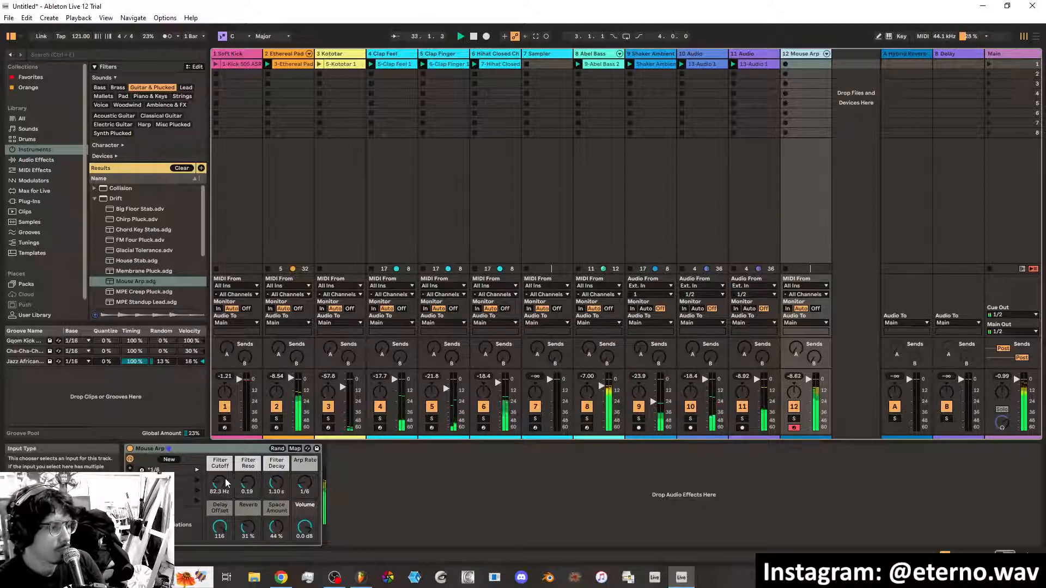
left_click_drag(227, 484, 219, 461)
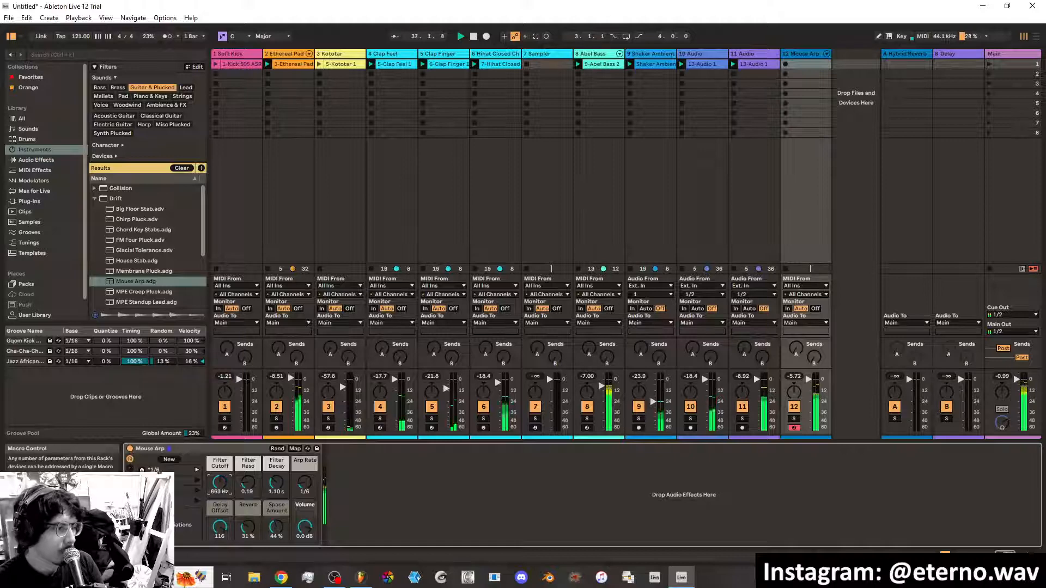
left_click_drag(220, 481, 219, 490)
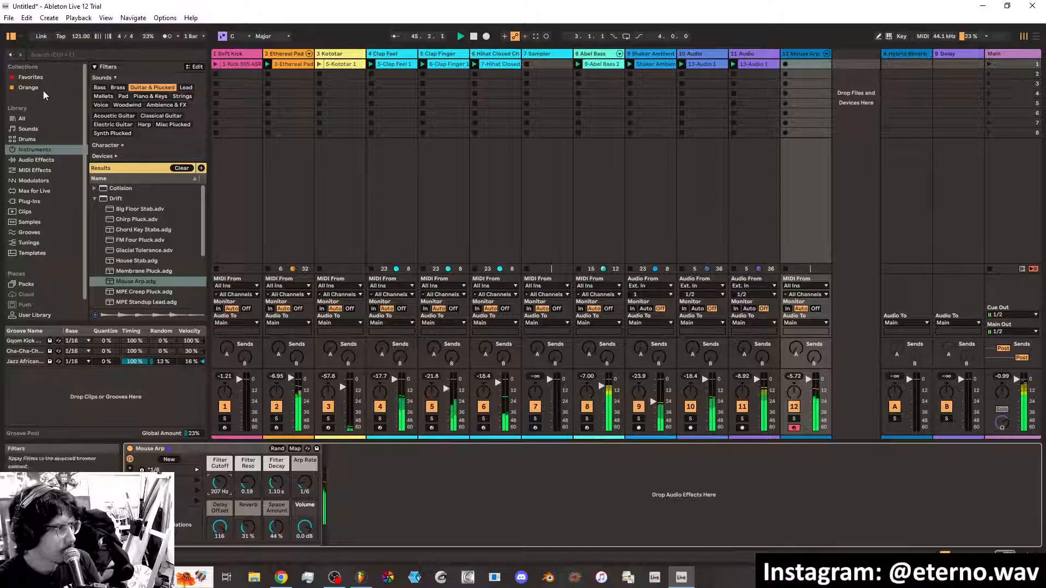
Add the favourite Sidechain preset to Mouse Arp, key it from 1-Soft Kick with a -17.7 dB threshold, and relaunch the kick clip
left_click(35, 78)
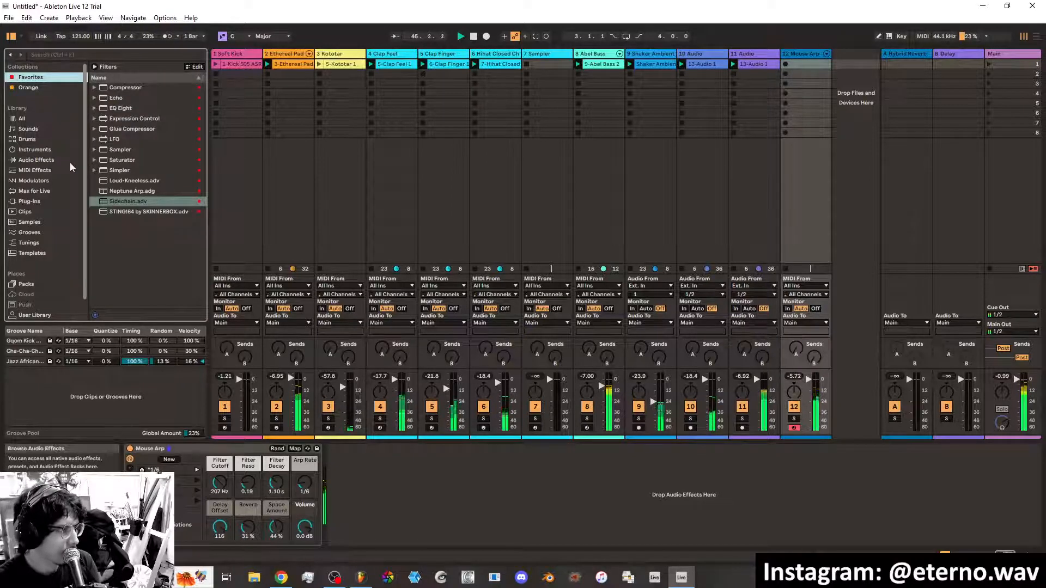
left_click_drag(134, 200, 383, 501)
left_click(355, 475)
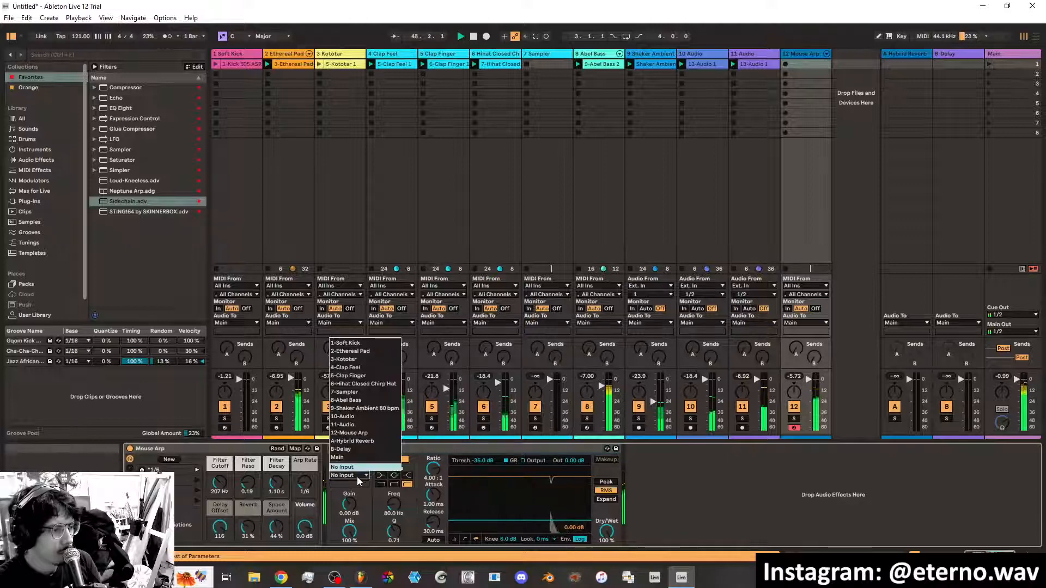
left_click(346, 344)
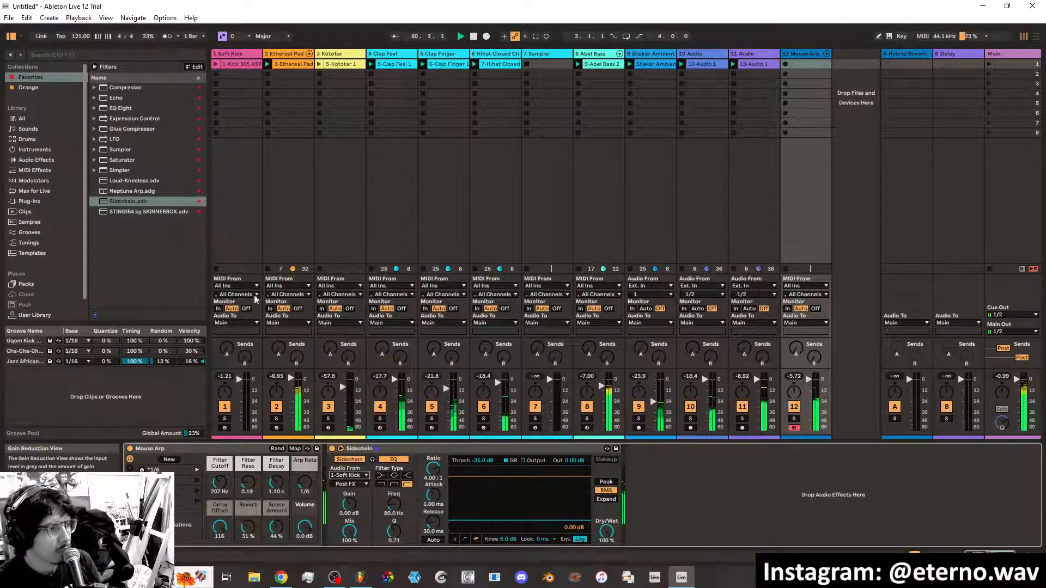
left_click_drag(514, 523, 515, 507)
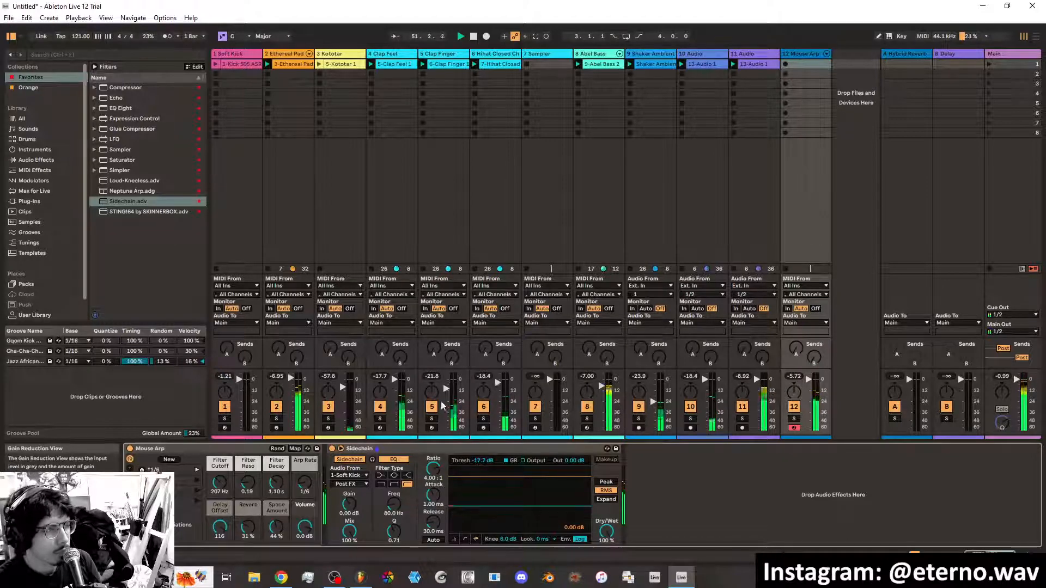
left_click(217, 64)
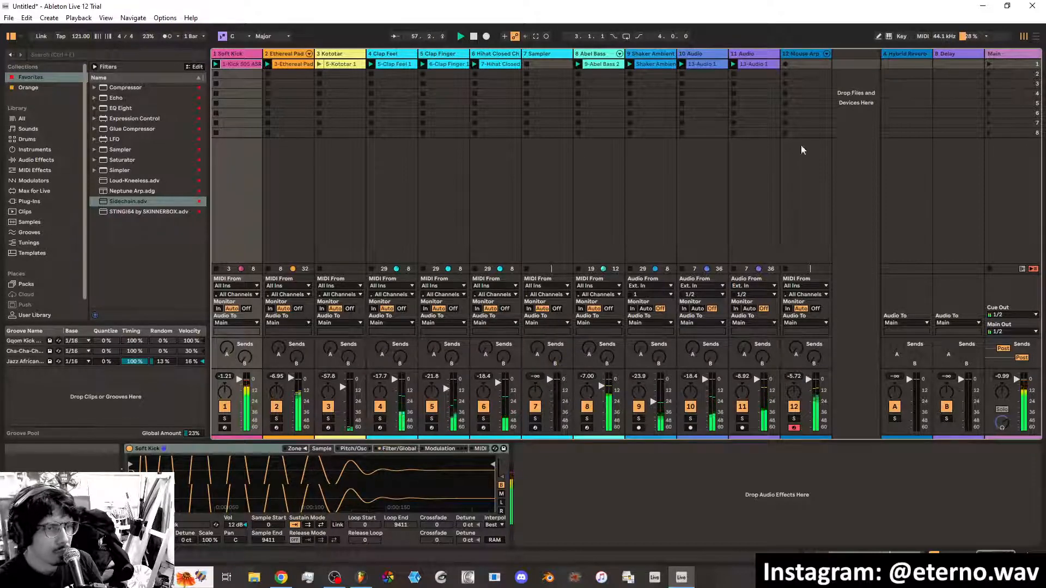
Set the Mouse Arp macros to a Filter Decay of 866 ms, an Arp Rate of 1/8 and a Filter Cutoff of 583 Hz
left_click(803, 53)
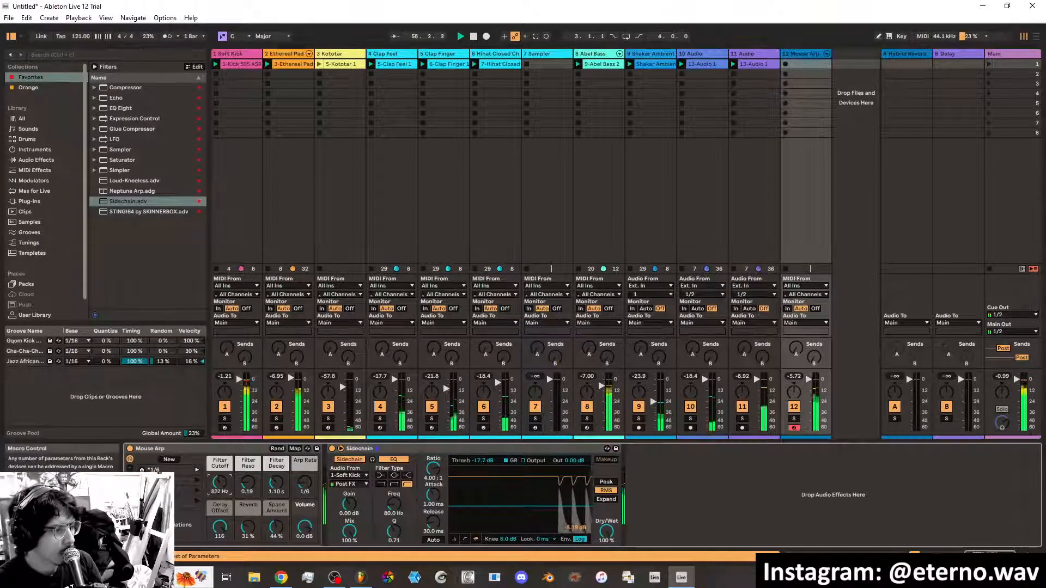
left_click_drag(220, 482, 220, 506)
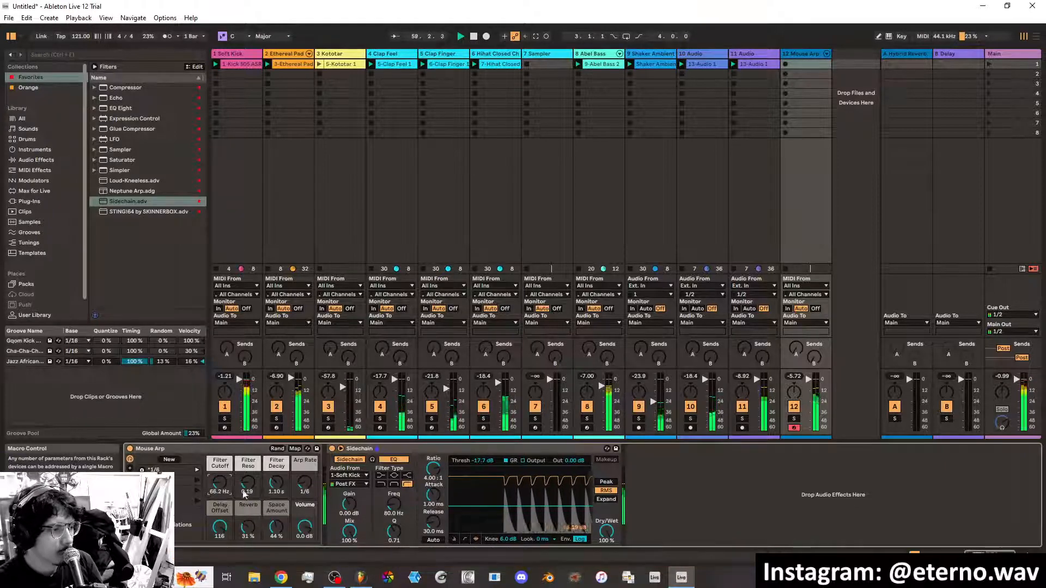
mouse_move(276, 482)
left_mouse_down()
mouse_move(276, 463)
mouse_move(276, 500)
left_mouse_up()
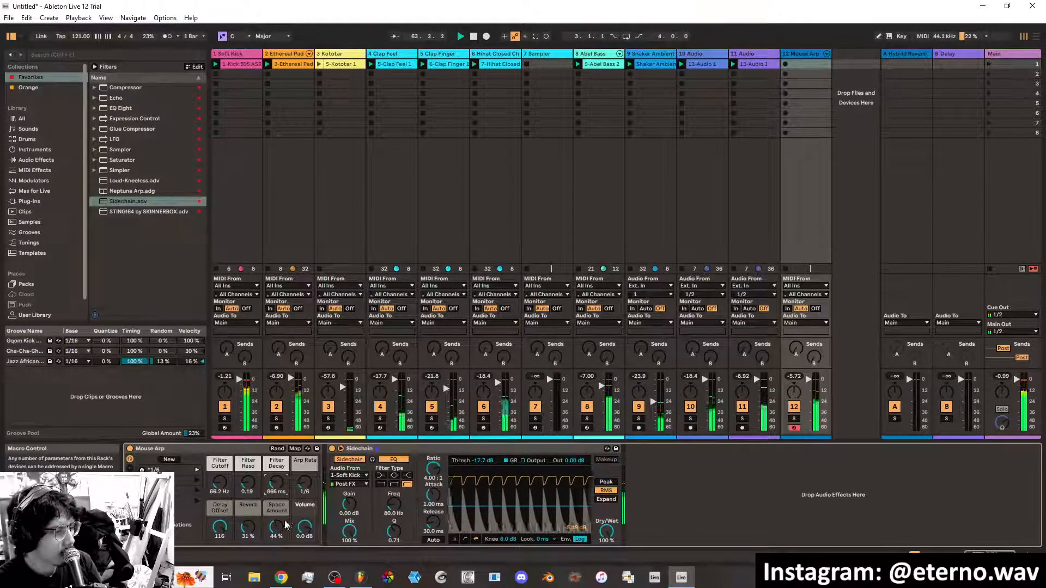
left_click(305, 479)
left_click_drag(306, 480, 305, 476)
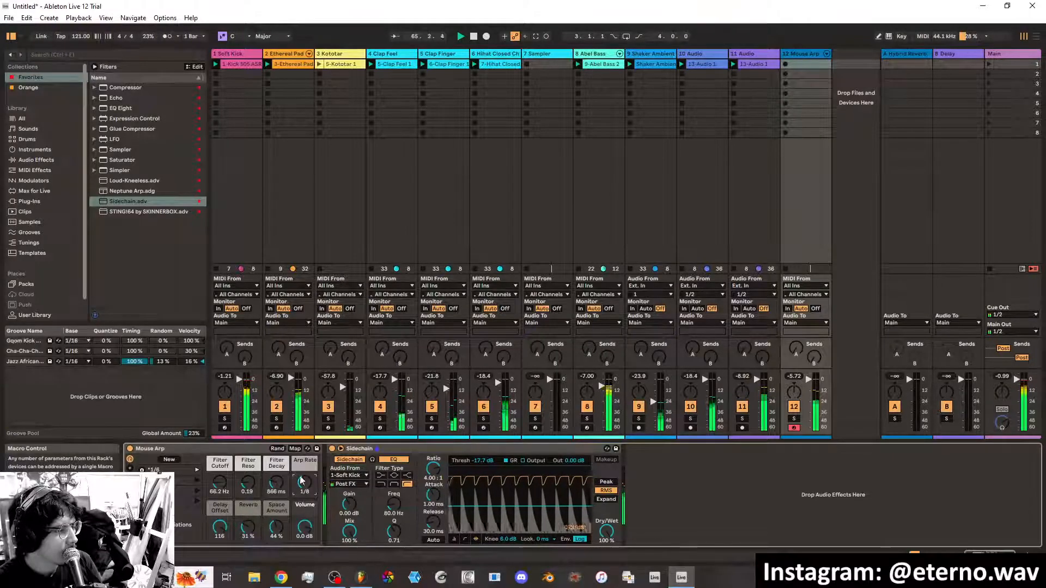
left_click_drag(219, 485, 219, 481)
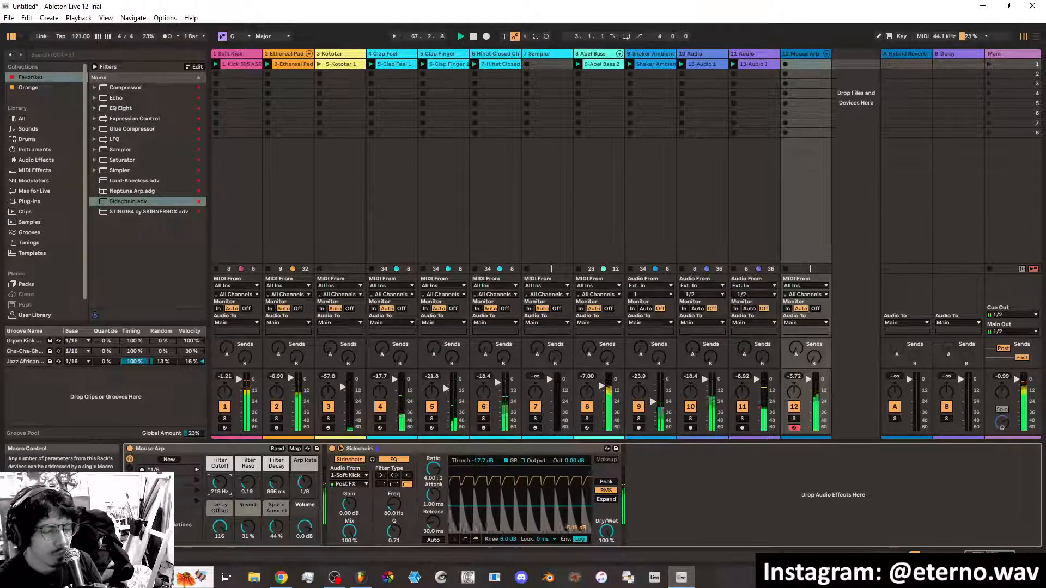
left_click_drag(218, 482, 219, 487)
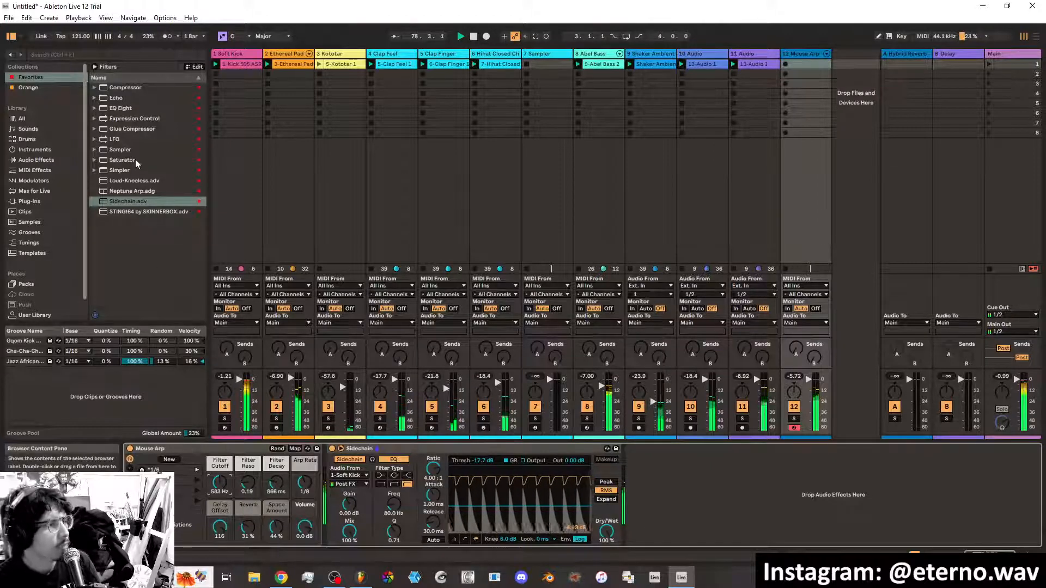
Insert a Saturator with 6.86 dB Drive ahead of Mouse Arp's Sidechain compressor and lower the Filter Cutoff macro to 26.3 Hz
left_click_drag(135, 159, 340, 463)
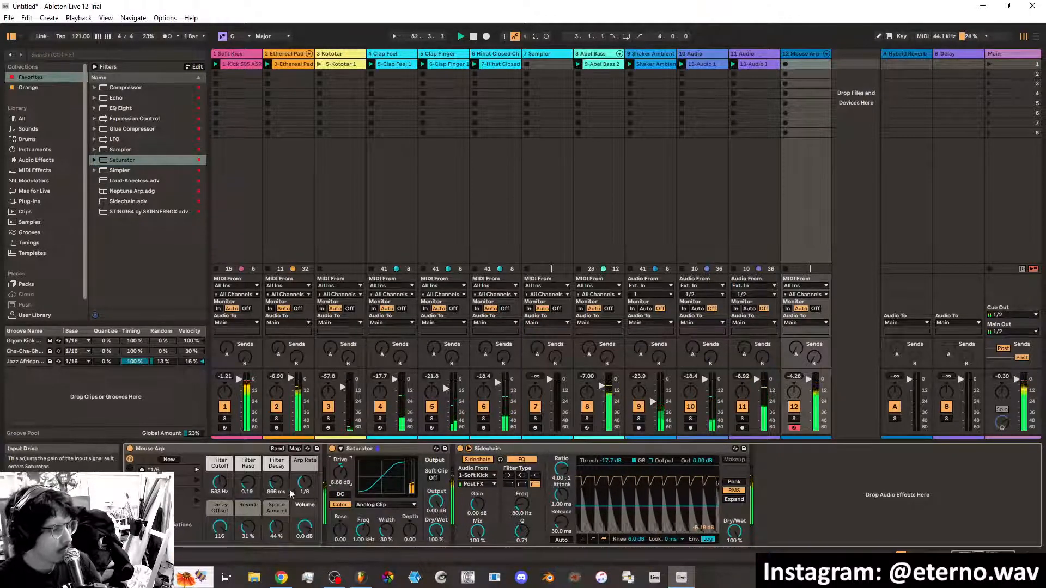
left_click_drag(228, 495, 228, 529)
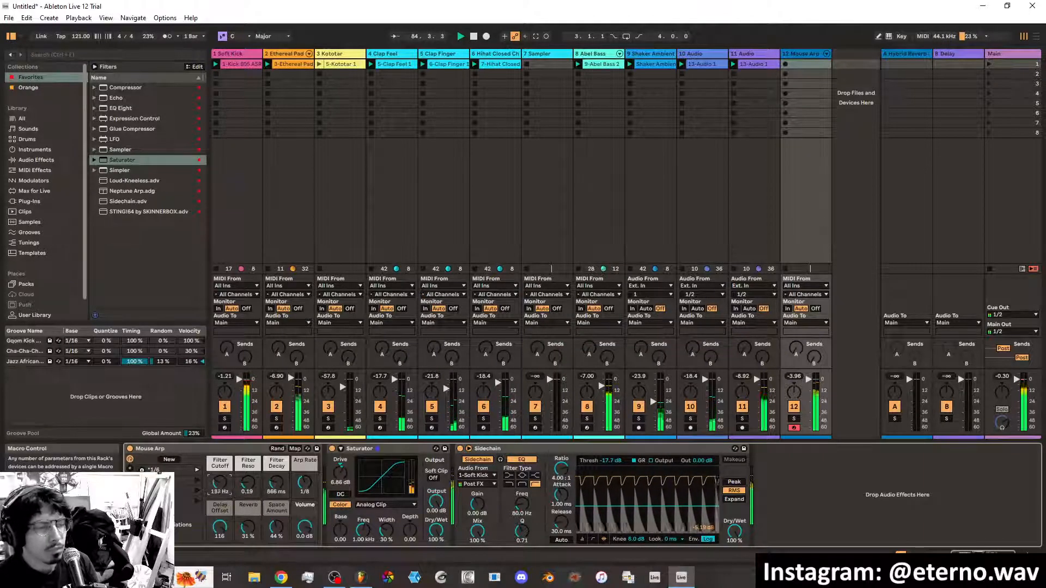
mouse_move(219, 483)
left_mouse_down()
mouse_move(219, 499)
mouse_move(219, 490)
left_mouse_up()
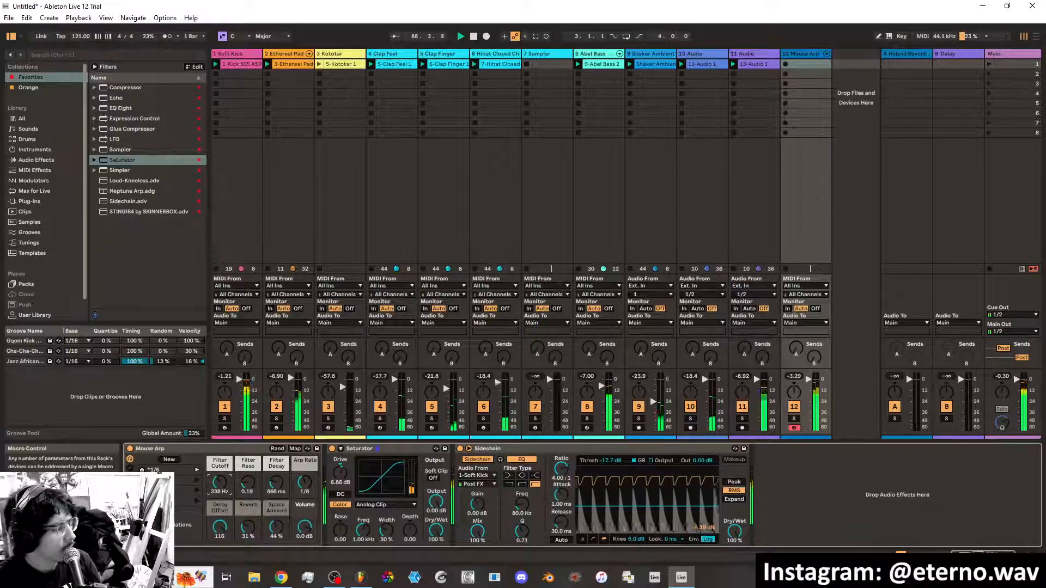
left_click_drag(220, 490, 220, 494)
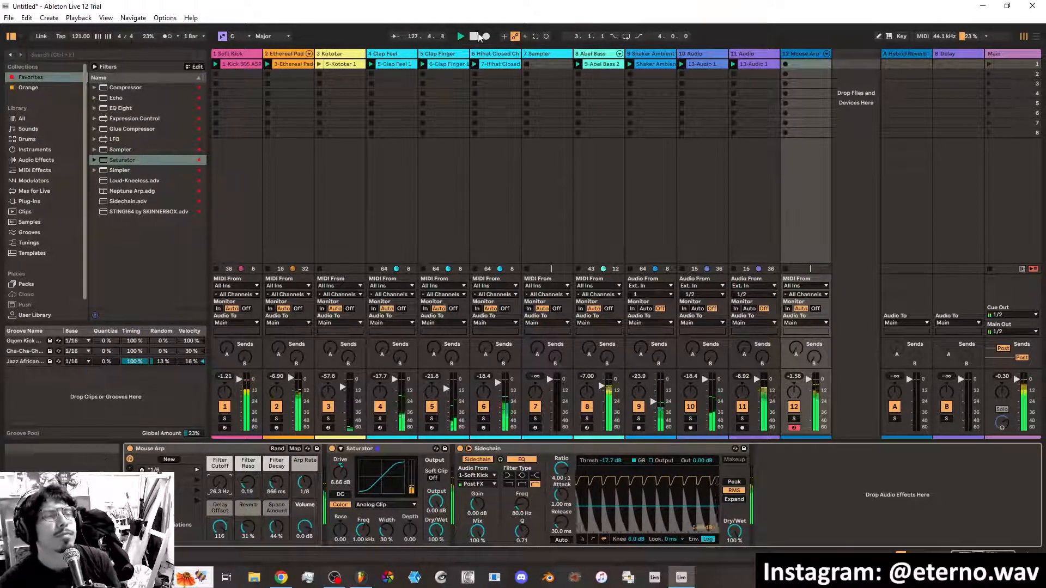
Record the arpeggio into a new session clip on the Mouse Arp track and lower its Filter Cutoff macro to 20.0 Hz
left_click(547, 37)
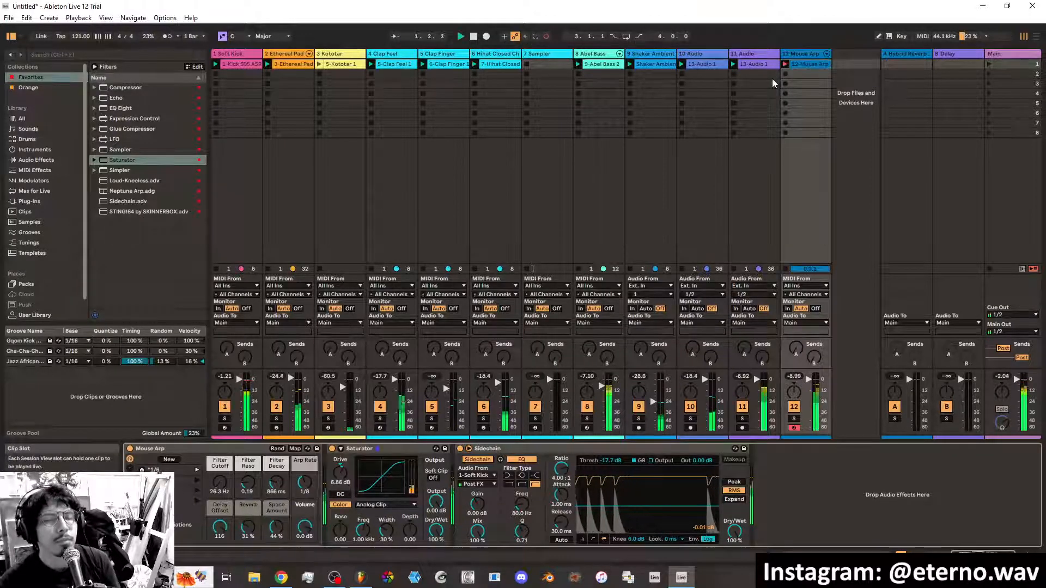
left_click(546, 37)
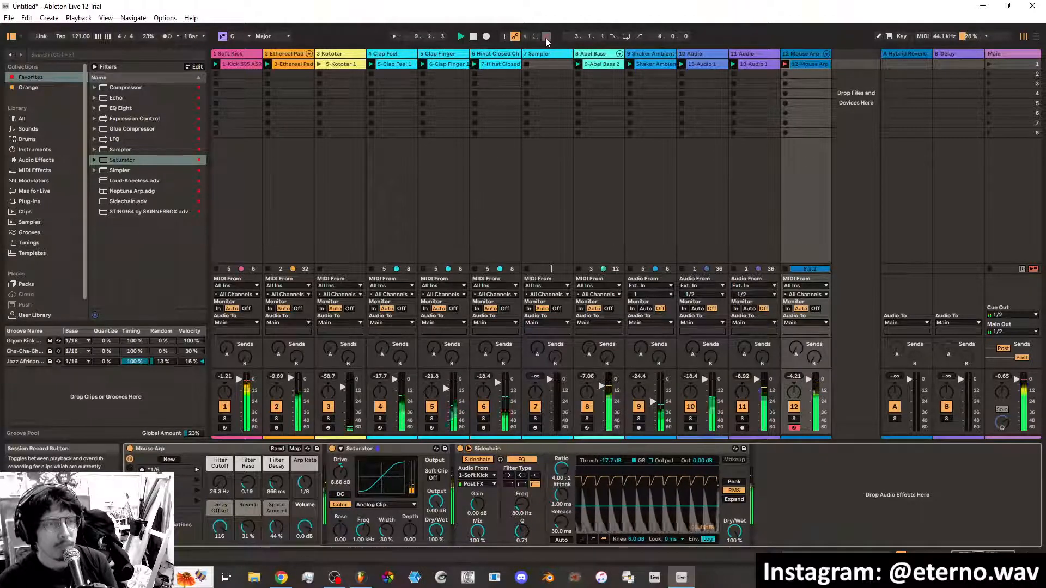
left_click(547, 36)
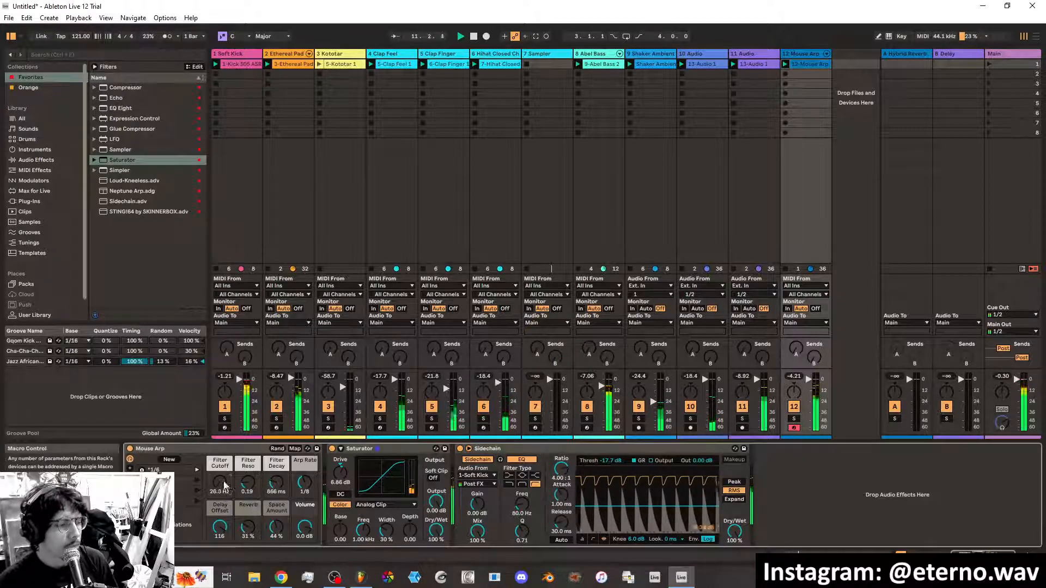
left_click_drag(226, 482, 228, 487)
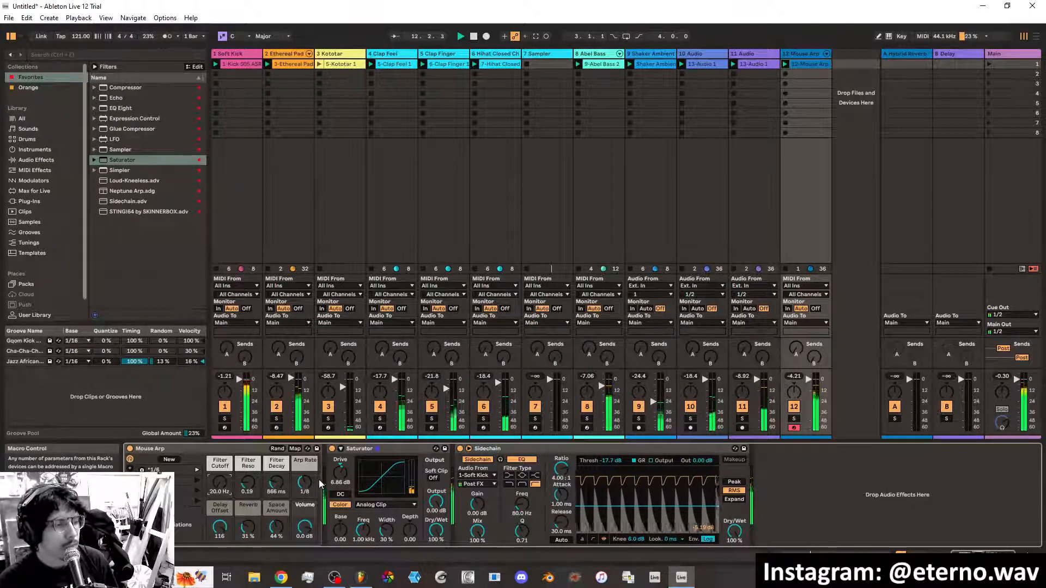
left_click_drag(305, 487, 309, 480)
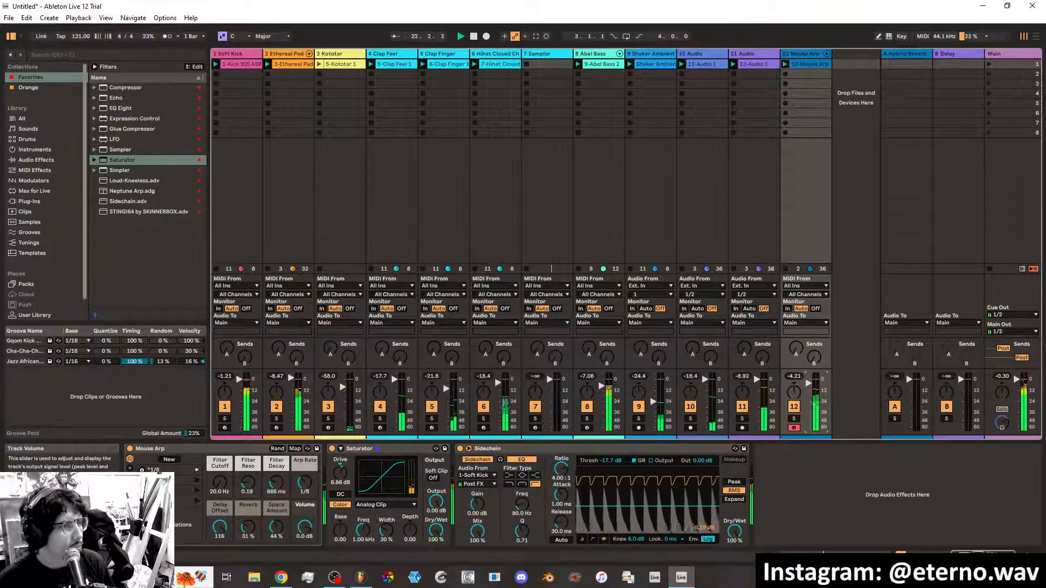
Set the Abel Bass Saturator's Output to -6.29 dB and stop the Soft Kick clip
left_click(598, 66)
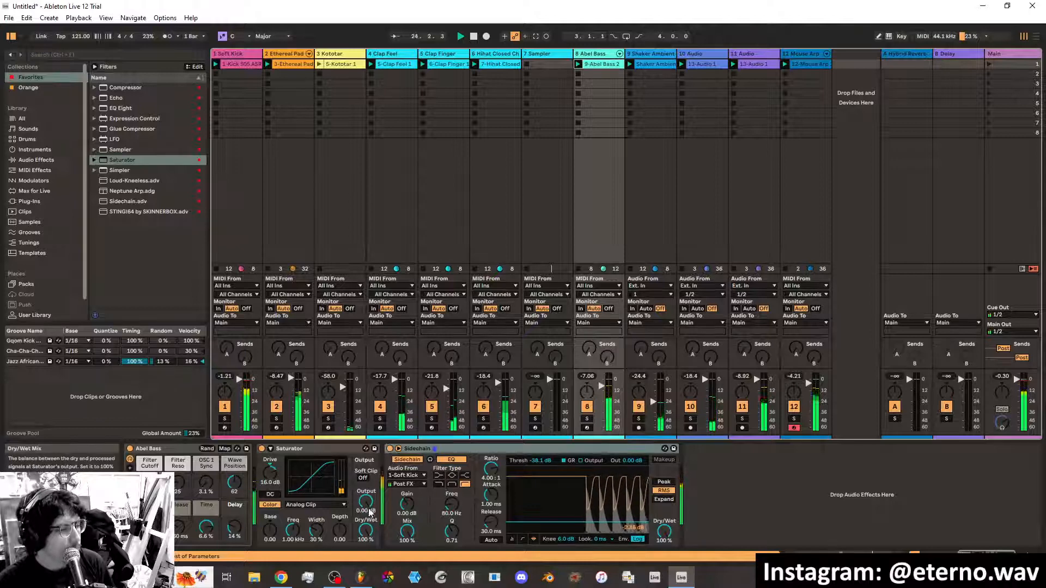
left_click_drag(370, 514, 370, 545)
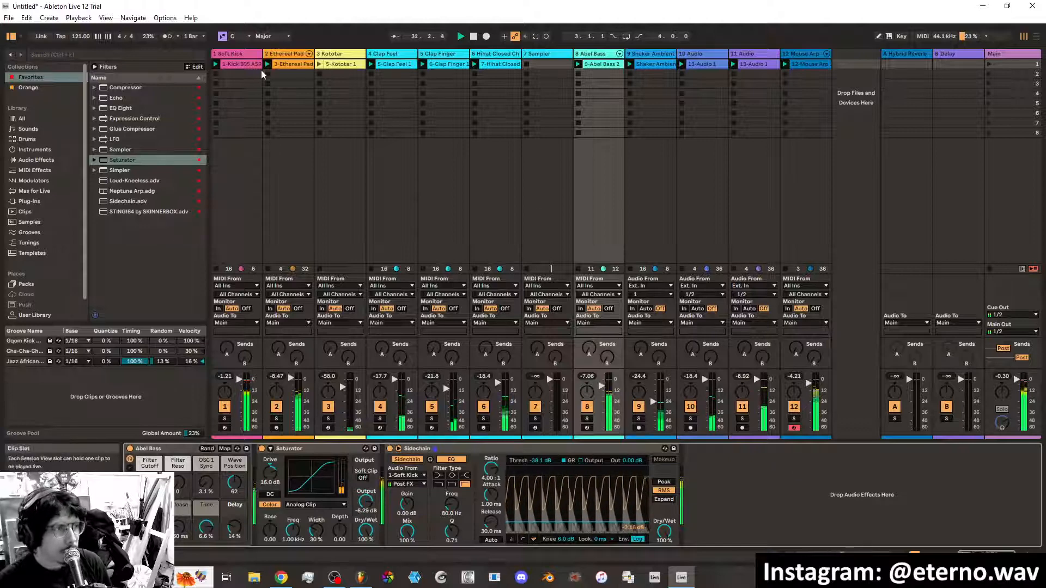
left_click(216, 269)
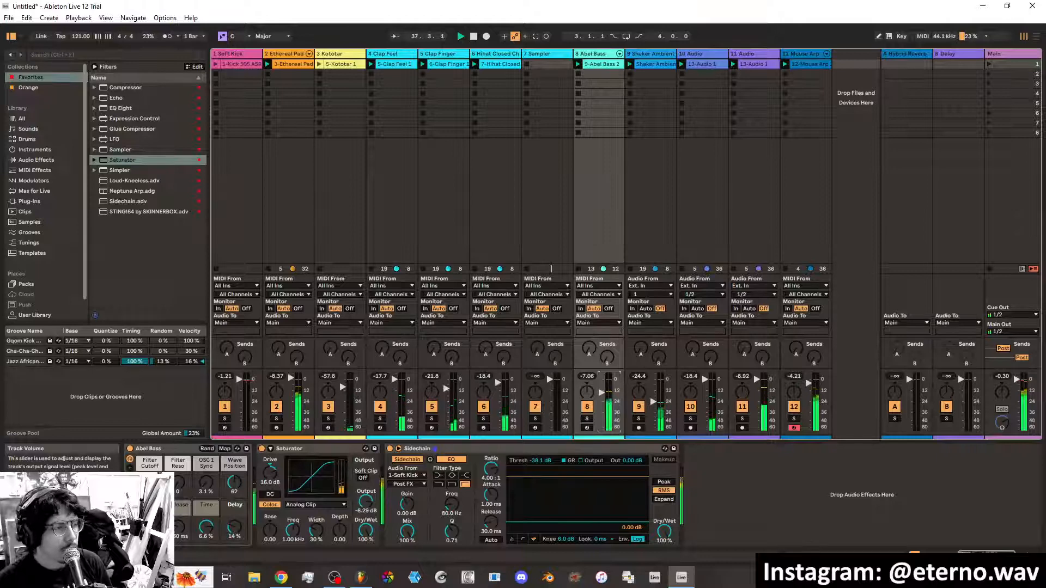
Browse the Instruments library's sound and character filters, collapse them, and search for "bell"
left_click(34, 151)
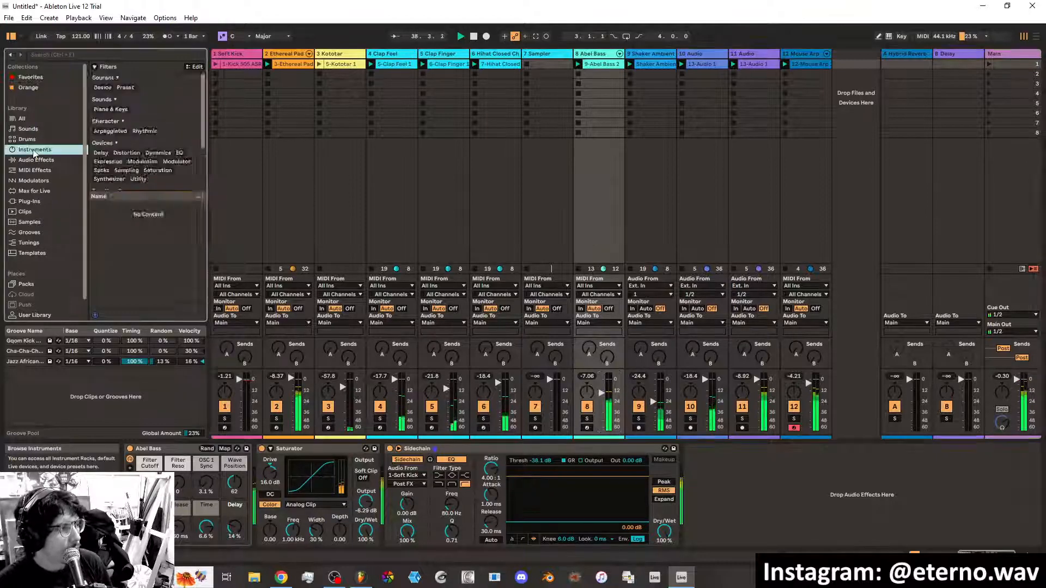
left_click(140, 88)
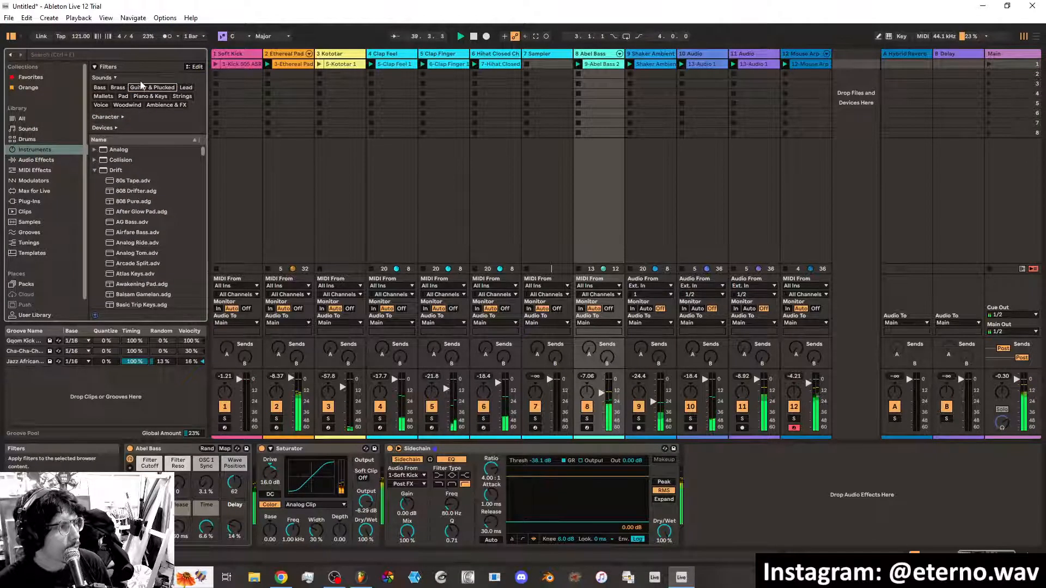
left_click(119, 120)
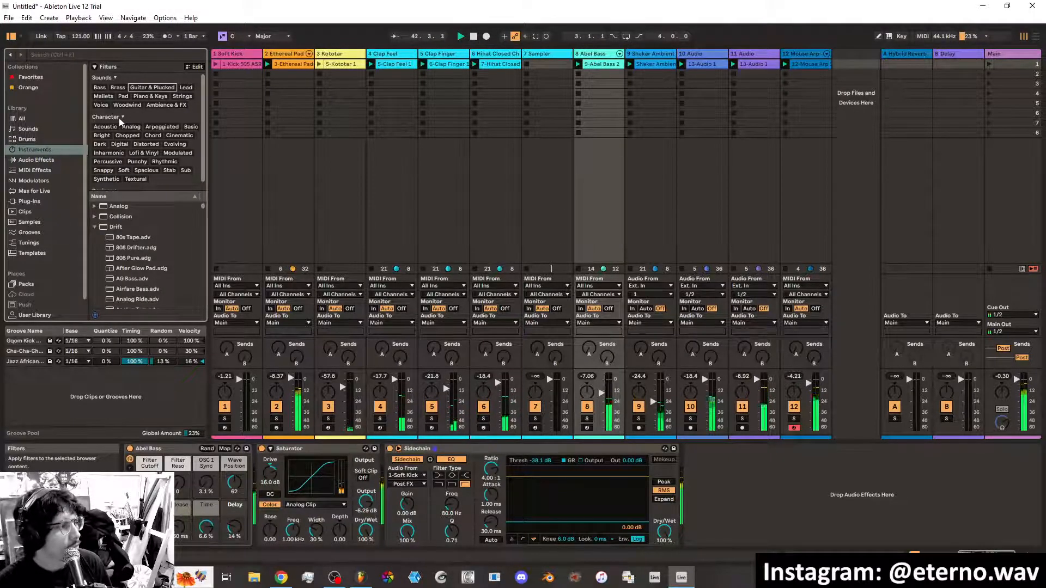
left_click(119, 116)
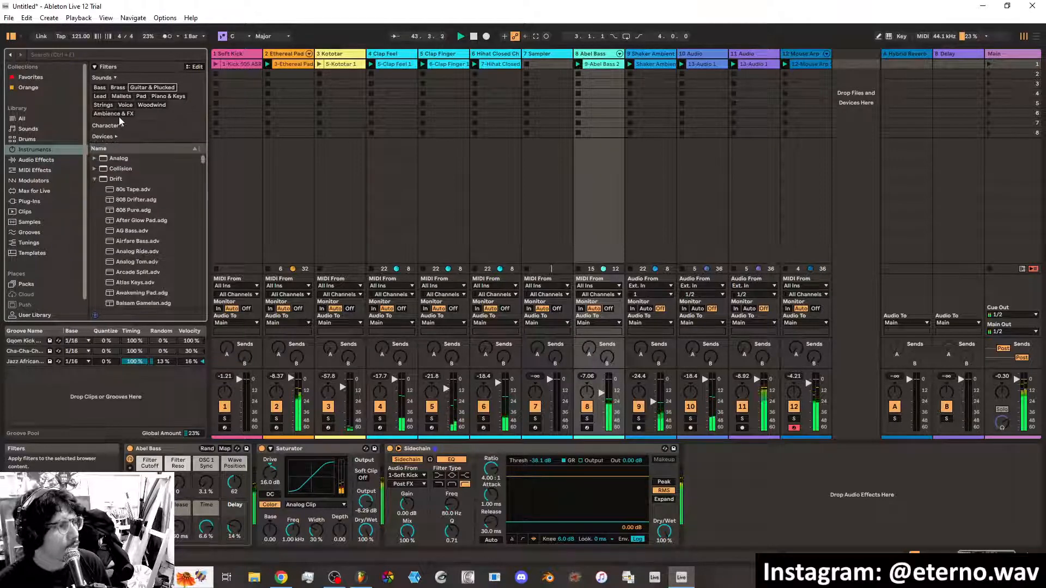
left_click(115, 77)
left_click(92, 57)
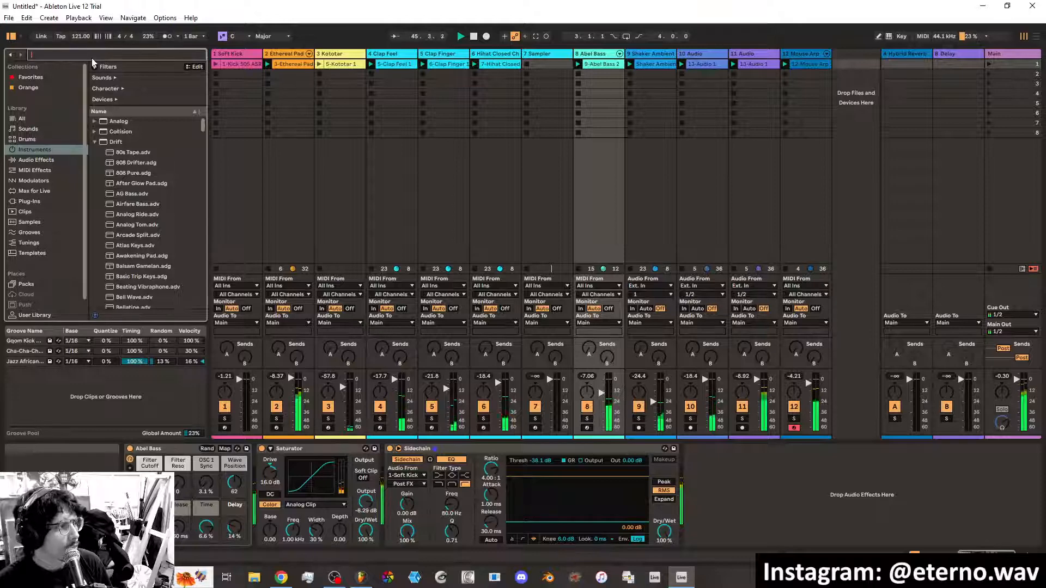
type("bell")
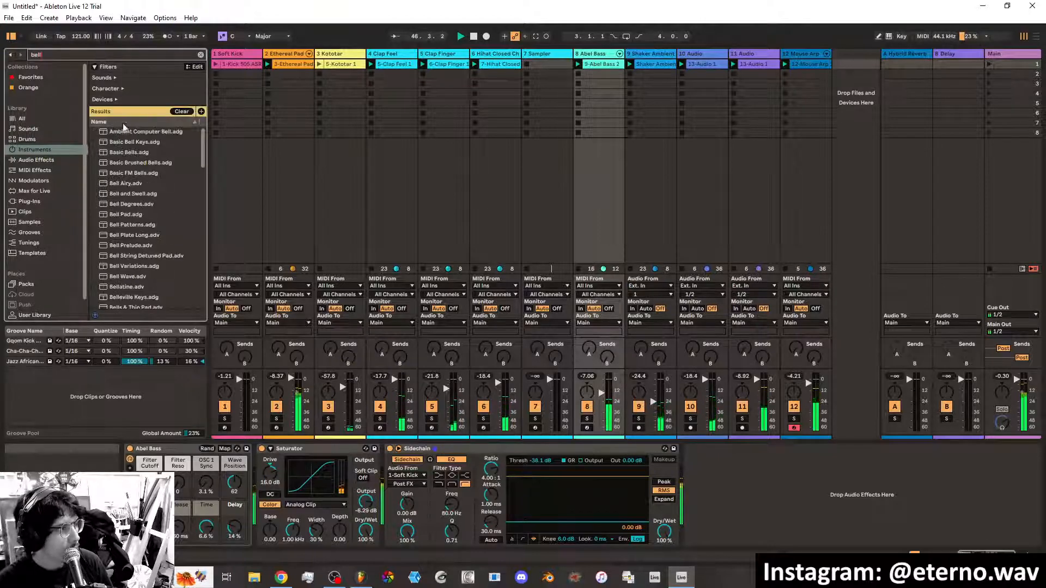
Preview Ambient Computer Bell, Basic Bell Keys and the Basic Bells presets, then load Basic Bells onto a new MIDI track
left_click(134, 133)
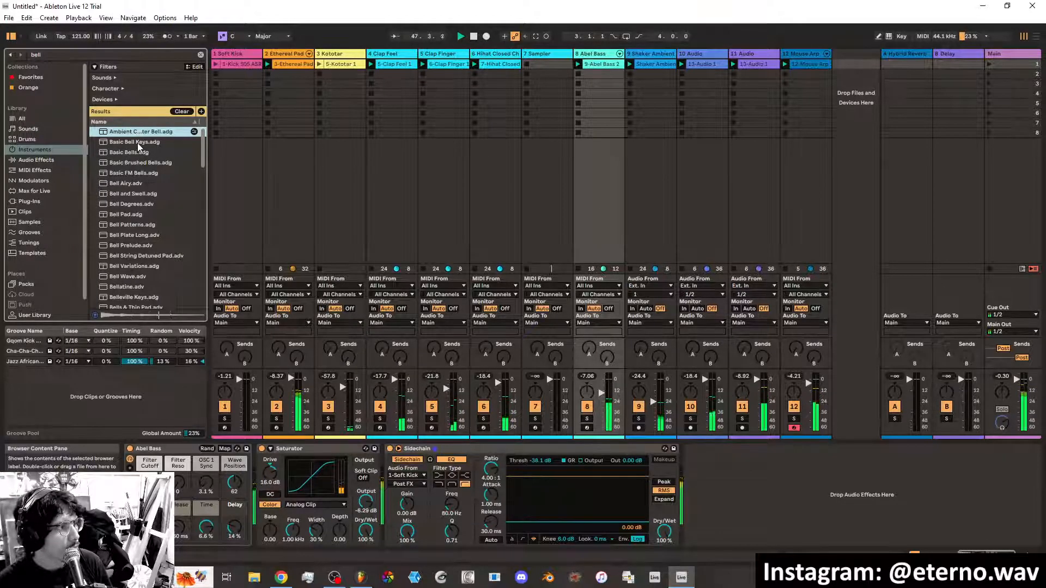
left_click(138, 144)
left_click(139, 152)
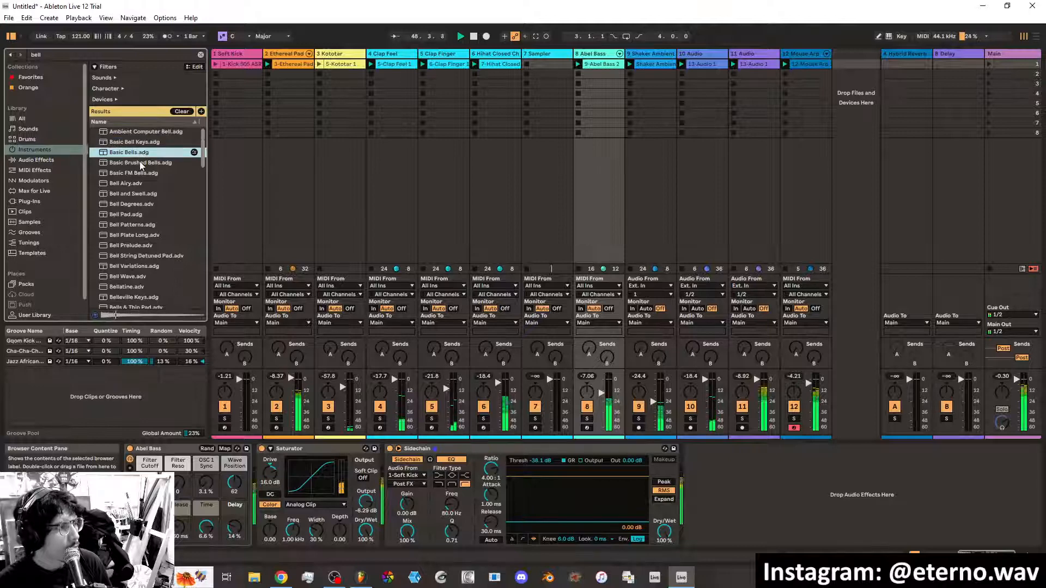
left_click(141, 164)
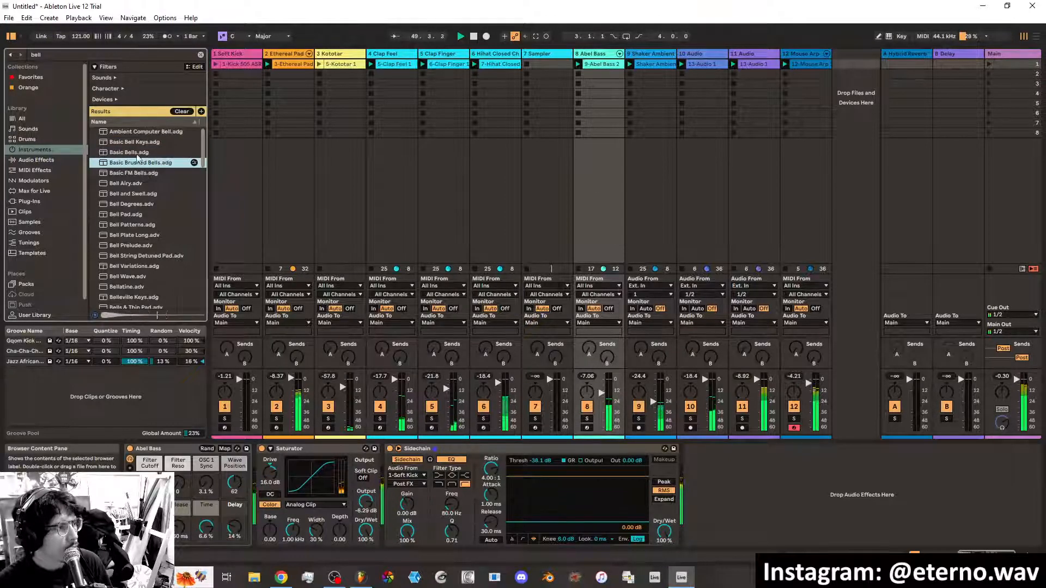
mouse_move(138, 155)
left_mouse_down()
mouse_move(670, 146)
mouse_move(842, 67)
left_mouse_up()
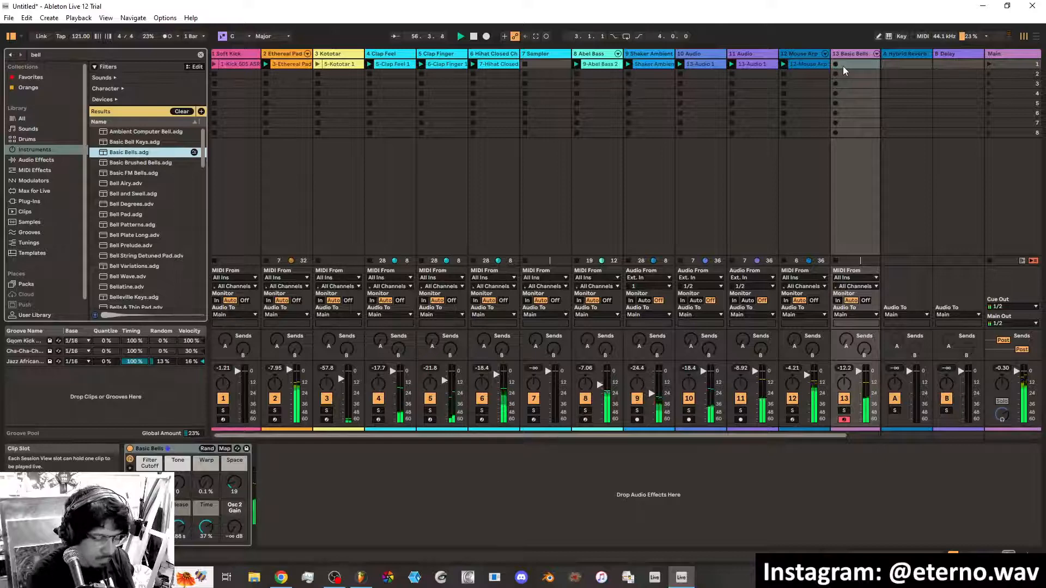
Try Basic Brushed Bells on the bell track with its Volume macro raised to 6.0 dB
left_click(138, 164)
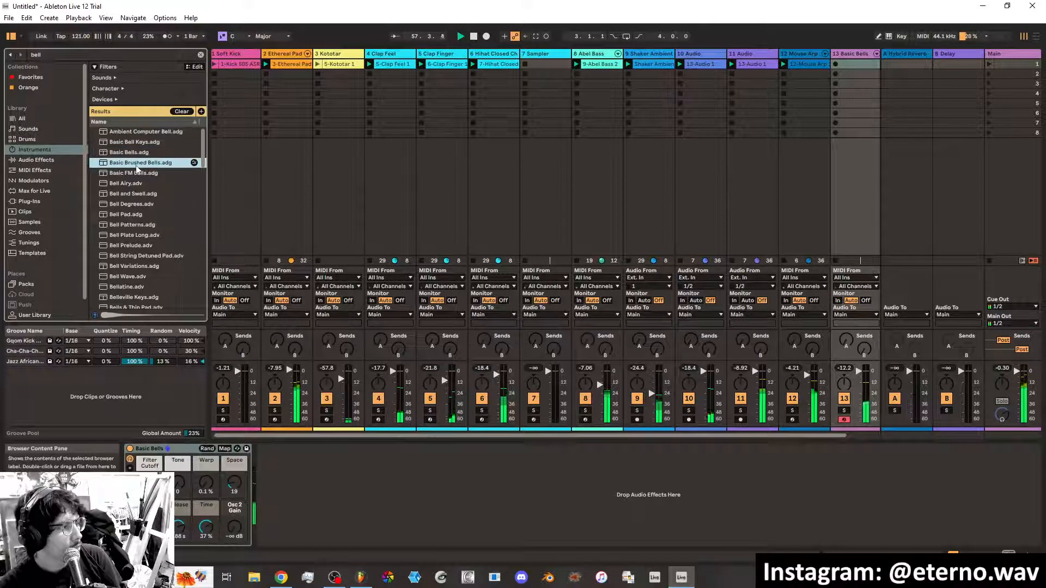
double_click(139, 166)
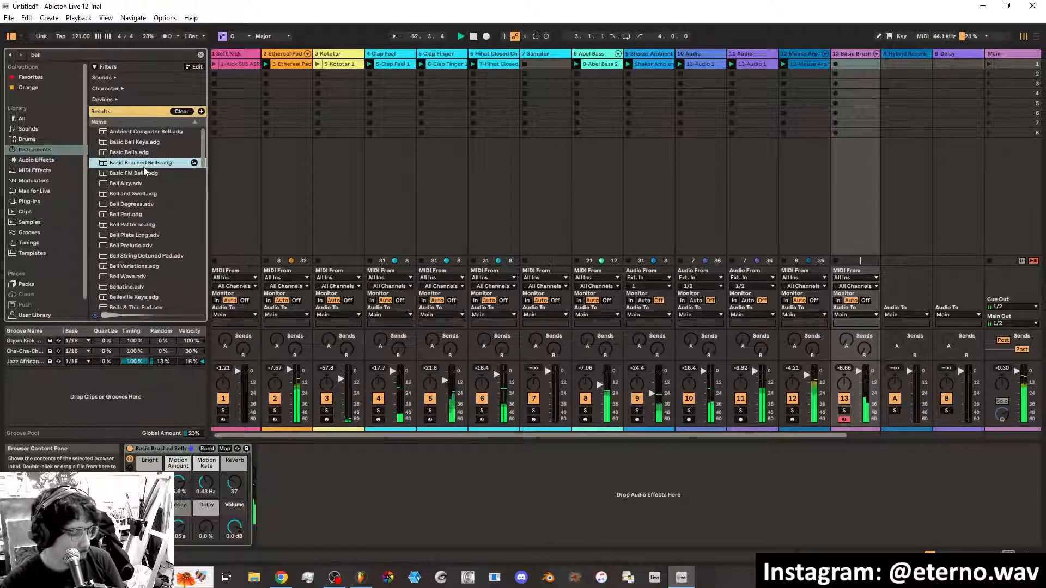
left_click_drag(228, 525, 232, 533)
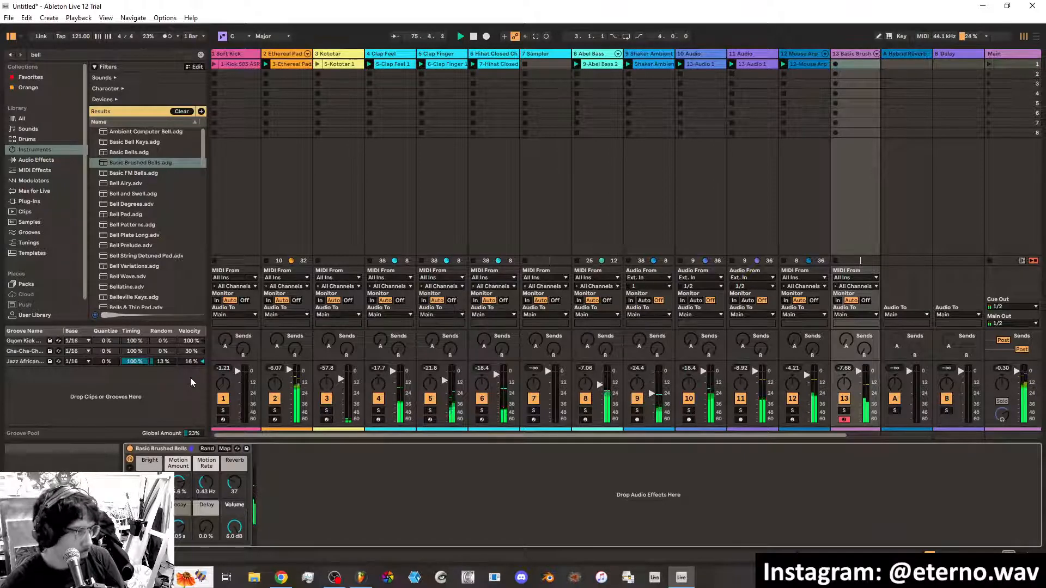
Preview the bell presets from Basic FM Bells to Bell Plate Long and try Bell Plate Long on the bell track
left_click(136, 173)
left_click(136, 183)
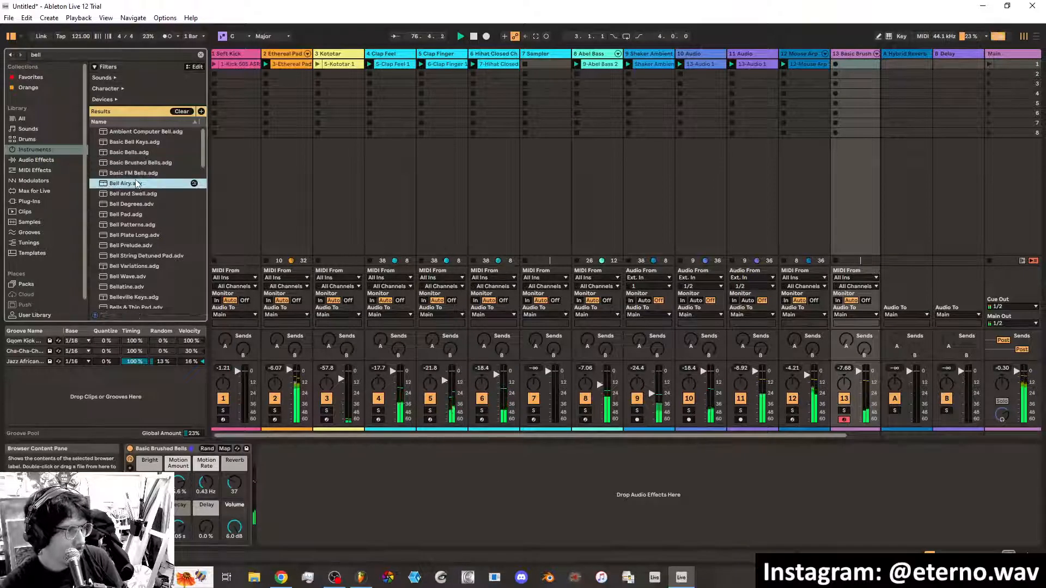
left_click(137, 194)
left_click(137, 204)
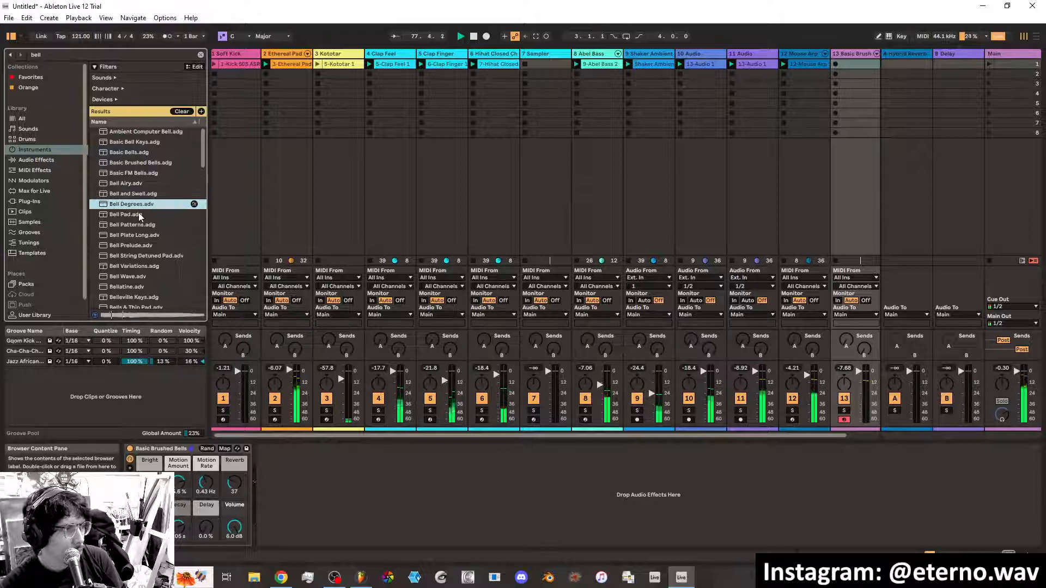
left_click(138, 215)
left_click(138, 227)
left_click(139, 237)
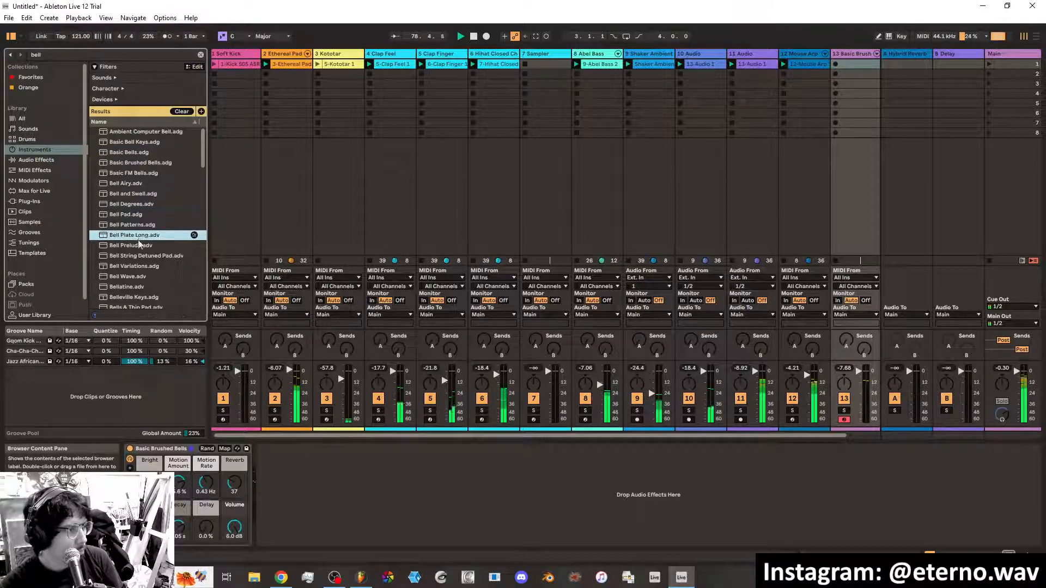
double_click(136, 237)
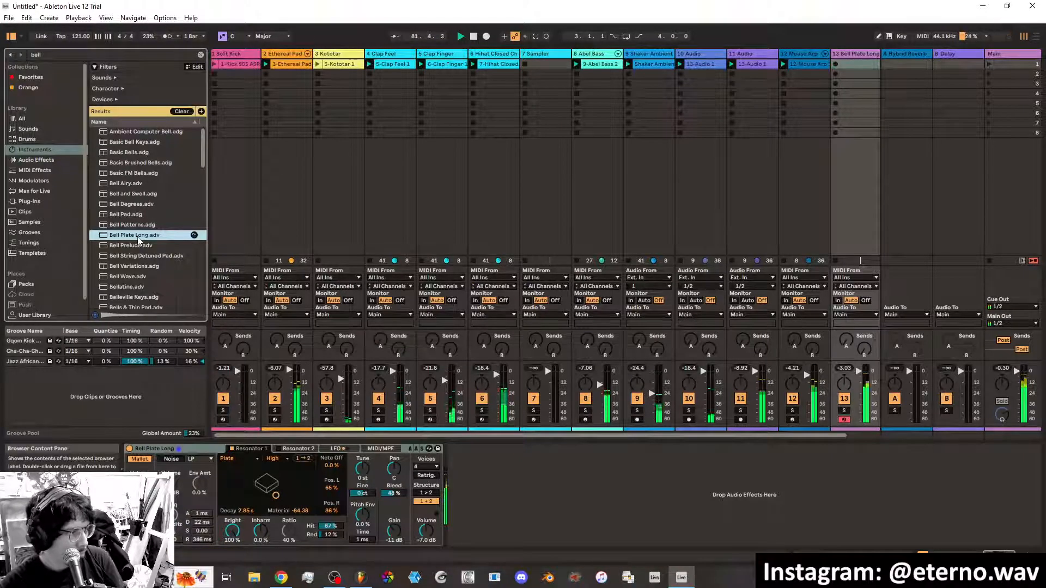
Try Bell Prelude, Bell Variations, Bell Wave and Bellatine in turn as the bell track's instrument
left_click(140, 247)
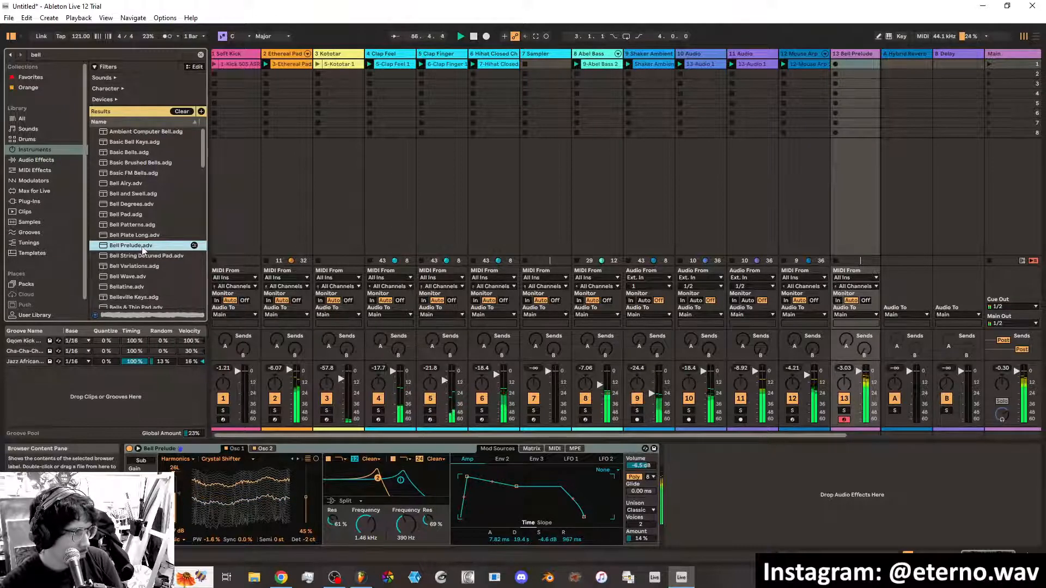
left_click(143, 255)
left_click(142, 266)
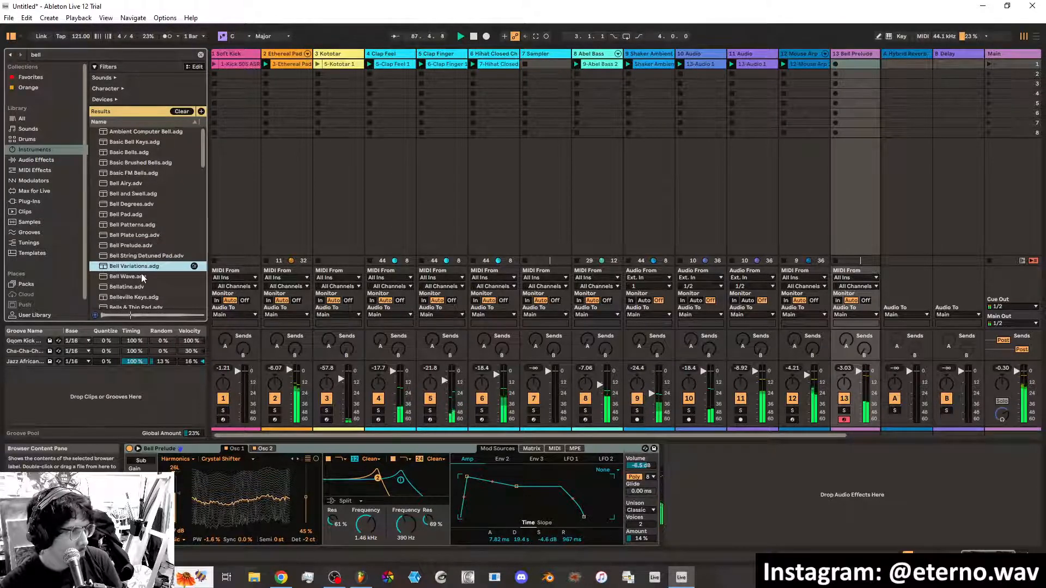
double_click(141, 269)
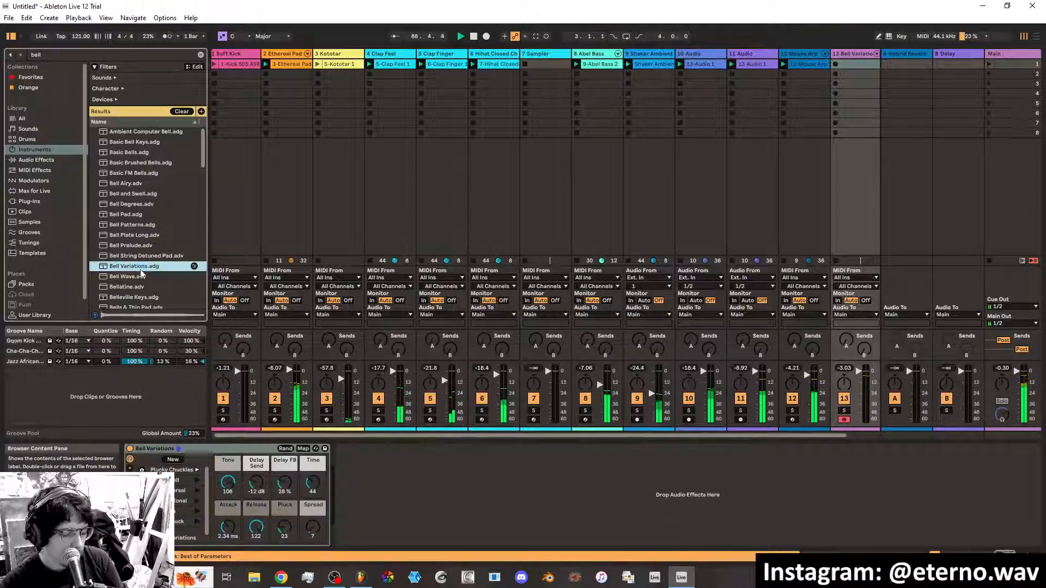
double_click(140, 277)
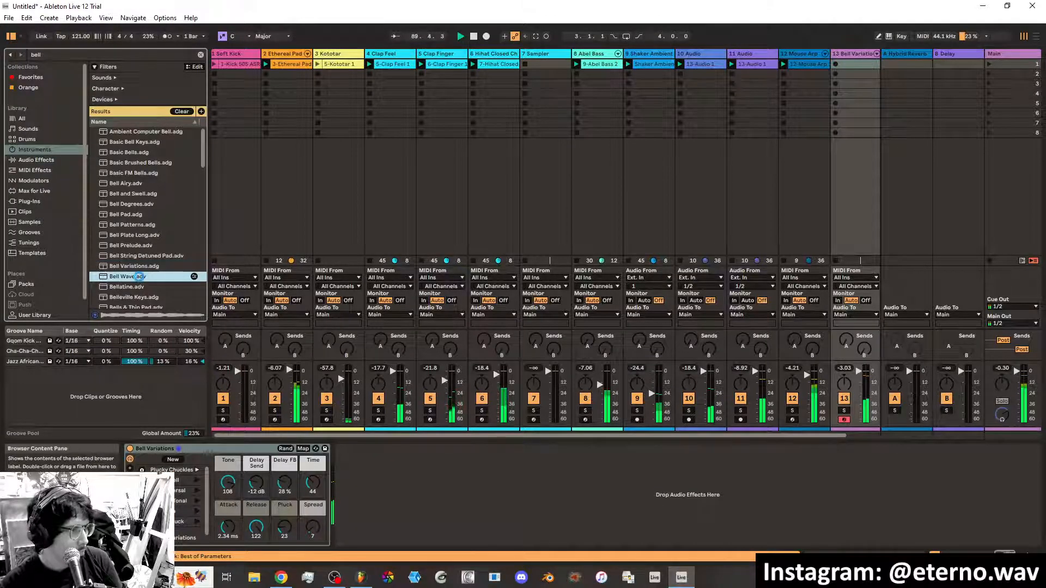
double_click(140, 287)
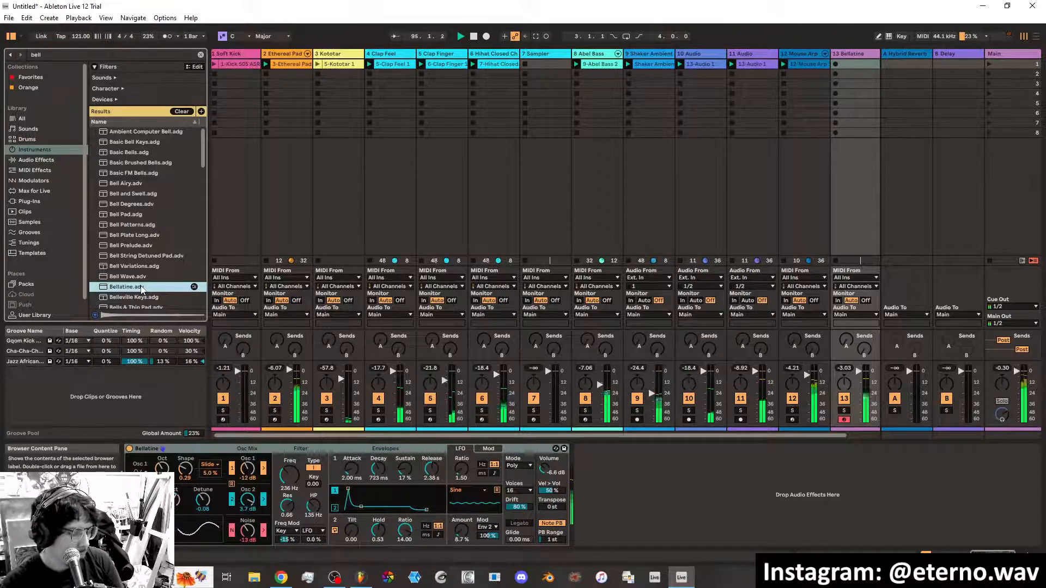
Preview the presets following Bellatine and load Bells Attack as the bell track's instrument
key("Down")
key("Down")
key("Down")
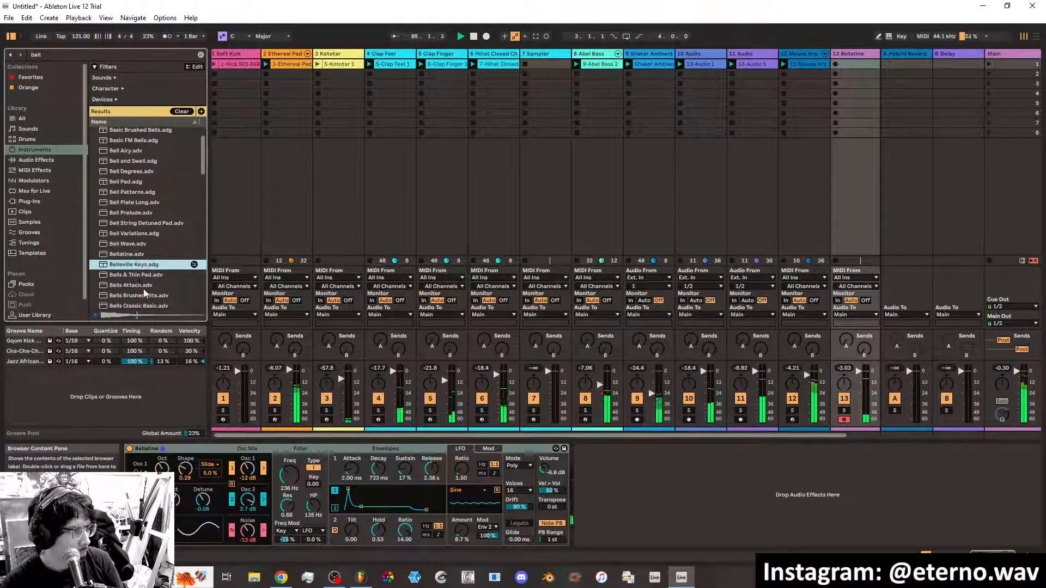
scroll(139, 287, "down", 1)
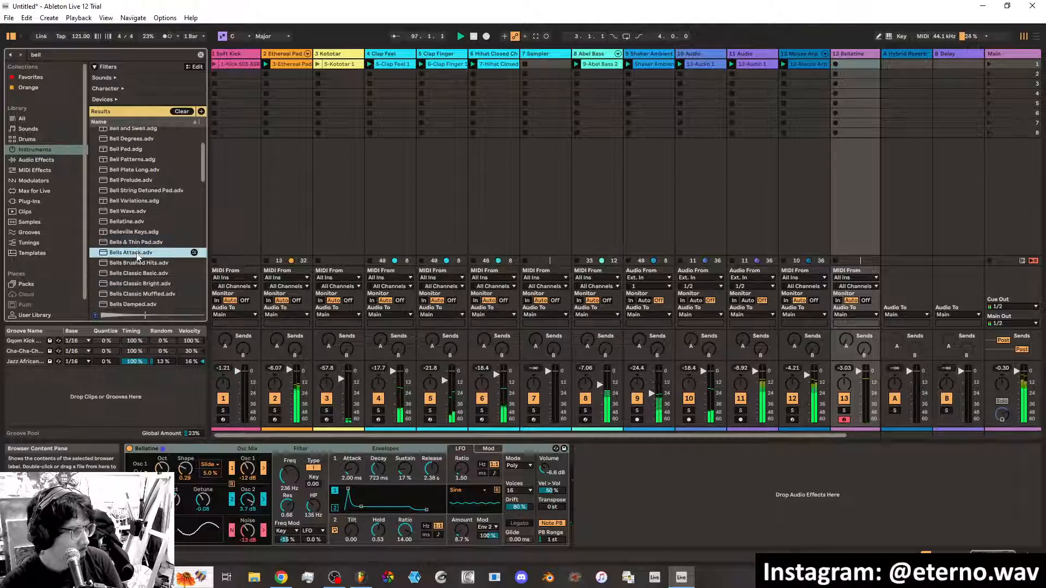
double_click(137, 255)
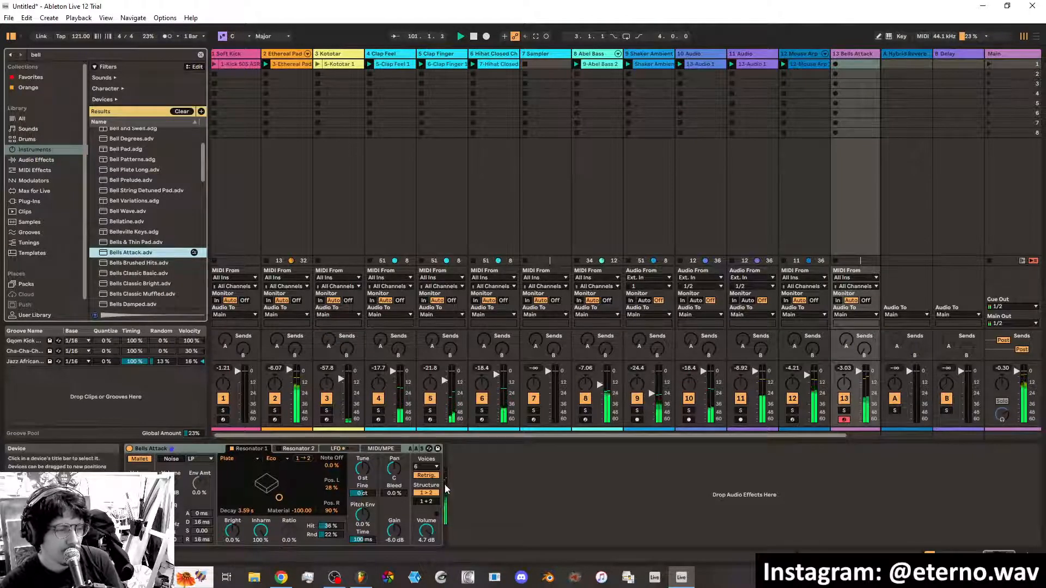
Raise the Bells Attack track's send A and set Resonator 1's Decay to about 3.1 s with Material at -80.39
left_click_drag(846, 347, 844, 342)
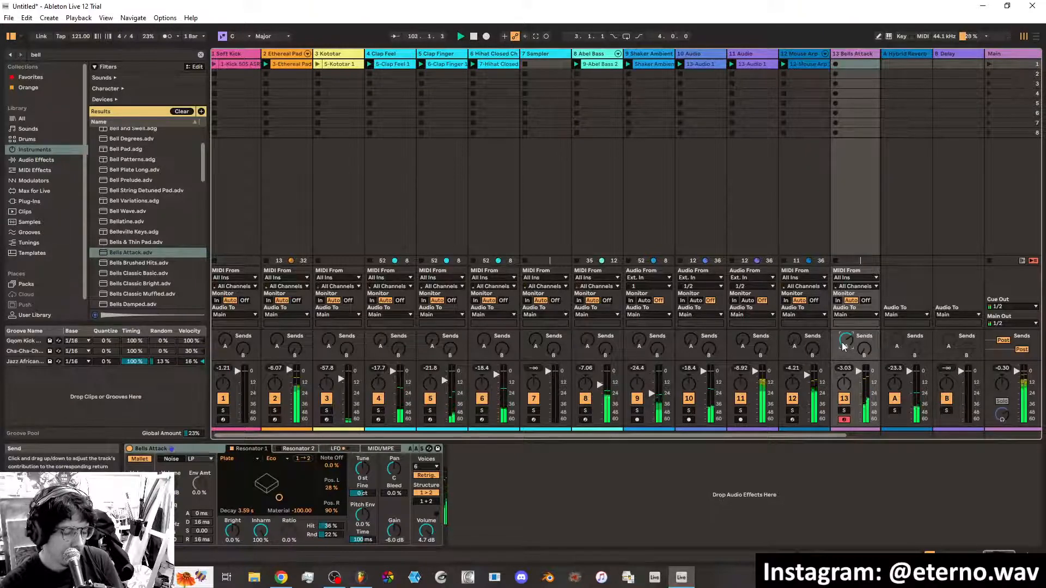
left_click_drag(843, 343, 843, 332)
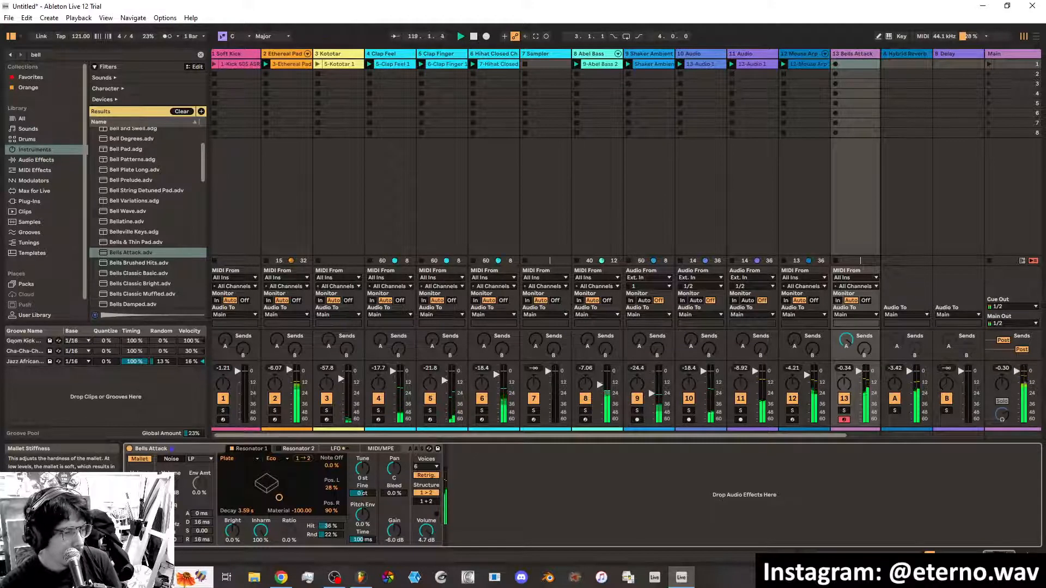
mouse_move(279, 498)
left_mouse_down()
mouse_move(259, 472)
mouse_move(287, 497)
mouse_move(270, 488)
left_mouse_up()
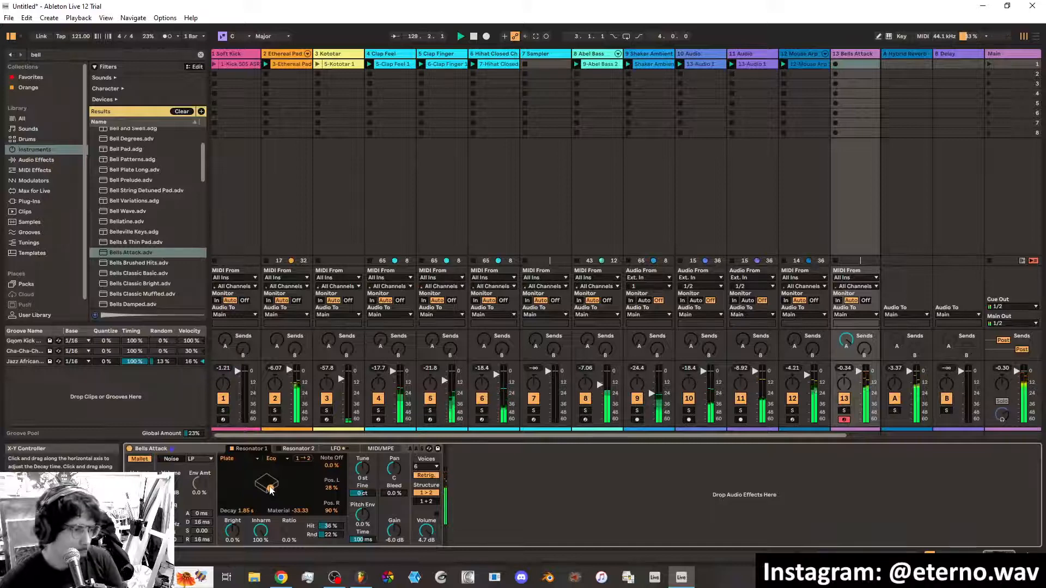
left_click_drag(270, 489, 278, 499)
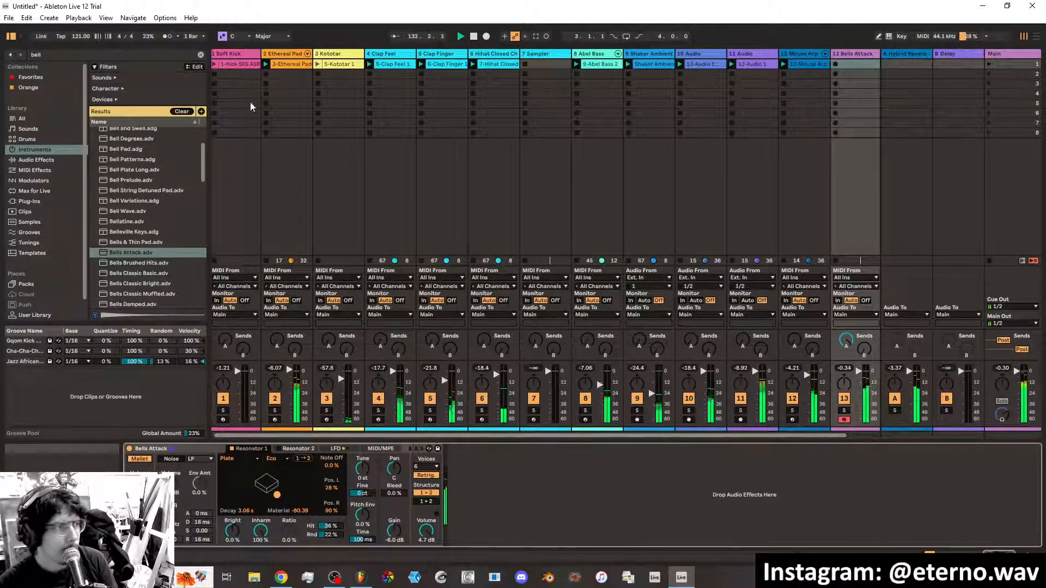
Launch the Soft Kick clip and stop the Abel Bass clip
left_click(214, 63)
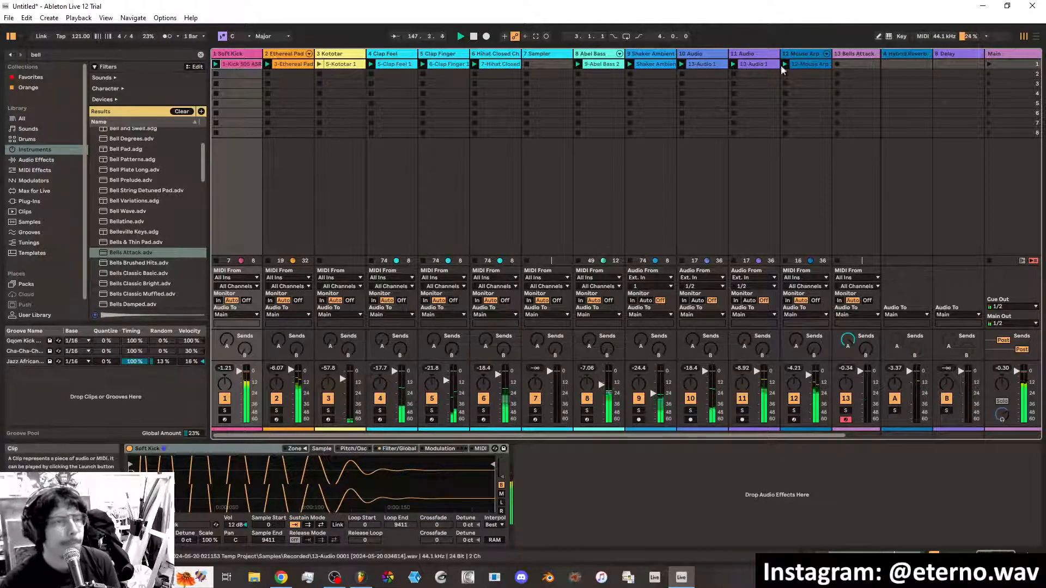
left_click(593, 54)
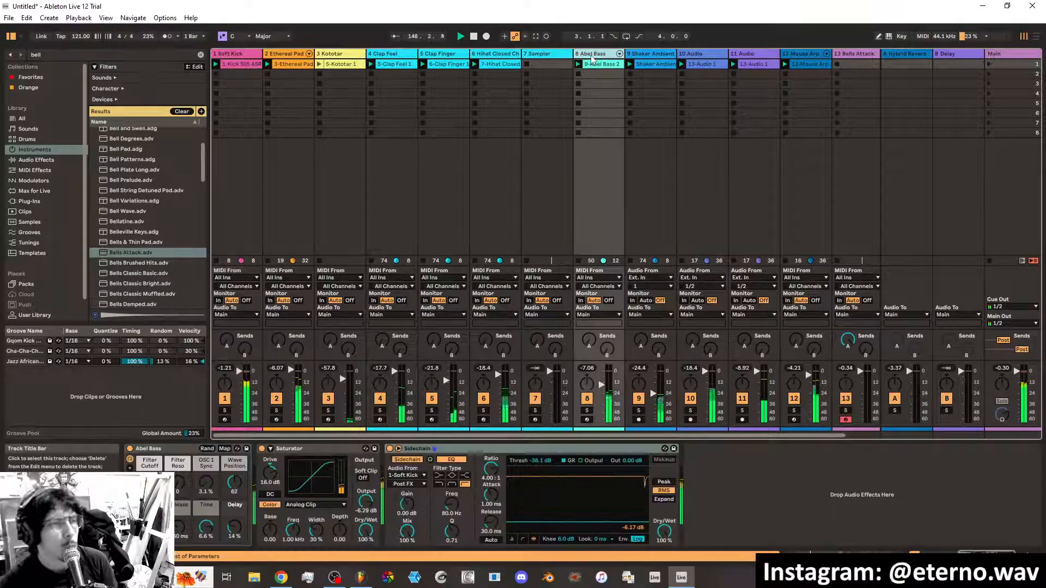
left_click(579, 261)
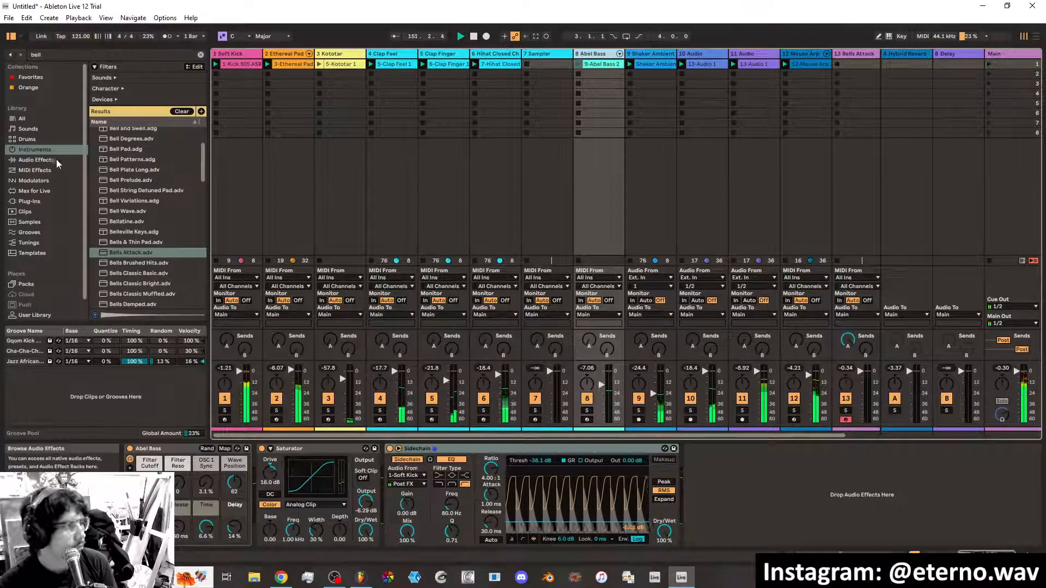
Clear the bell search and Bass filter in the Instruments library and load Drift's 808 Pure preset onto a new MIDI track
left_click(44, 151)
left_click(109, 78)
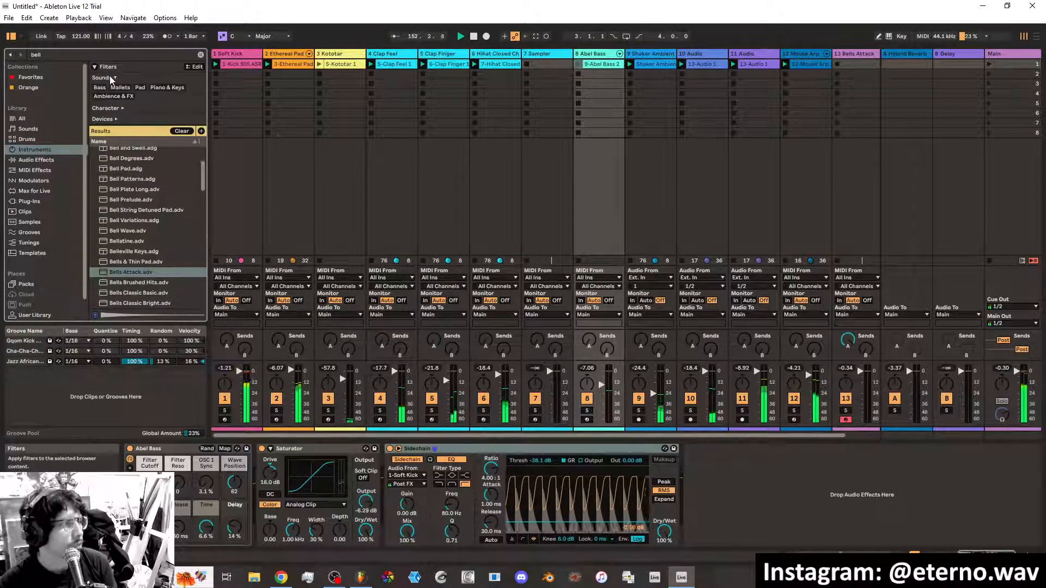
left_click(100, 87)
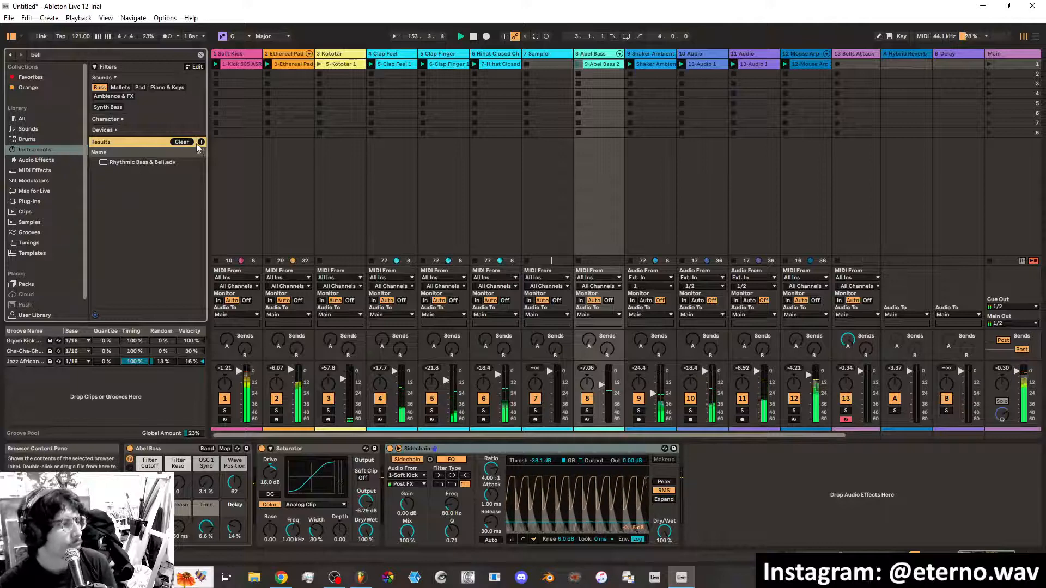
left_click(182, 142)
left_click(131, 184)
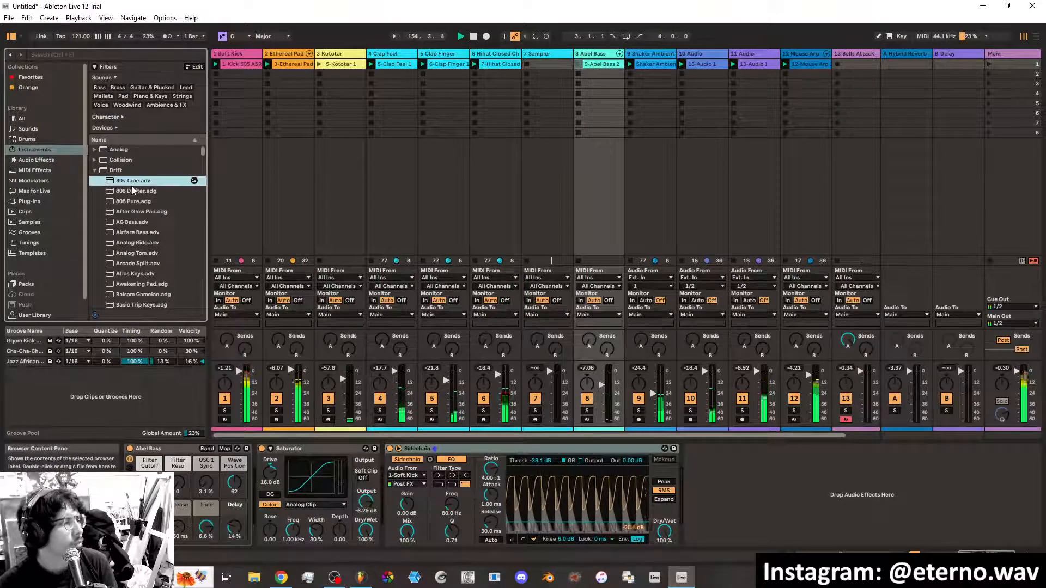
left_click(133, 201)
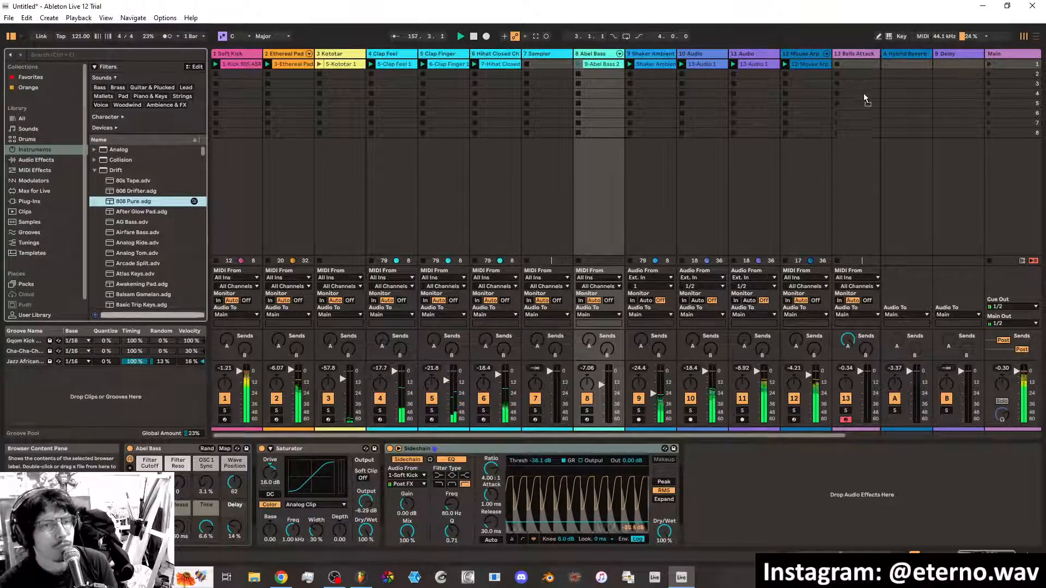
scroll(864, 94, "right", 1)
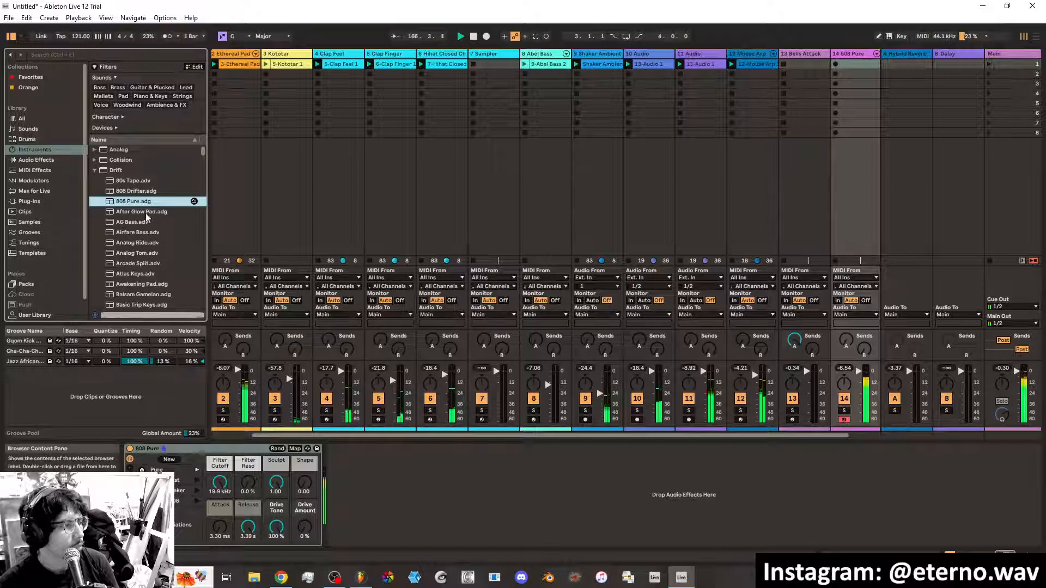
Filter the Instruments library by Bass, audition Drift's bass presets and load Dub Techno Bass onto track 14
left_click(100, 87)
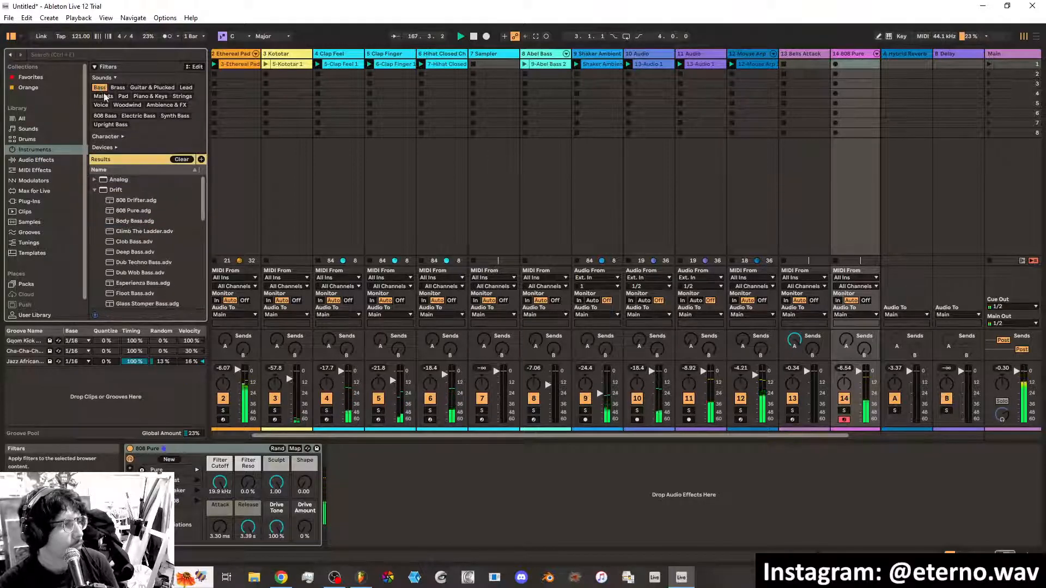
left_click(130, 200)
left_click(135, 241)
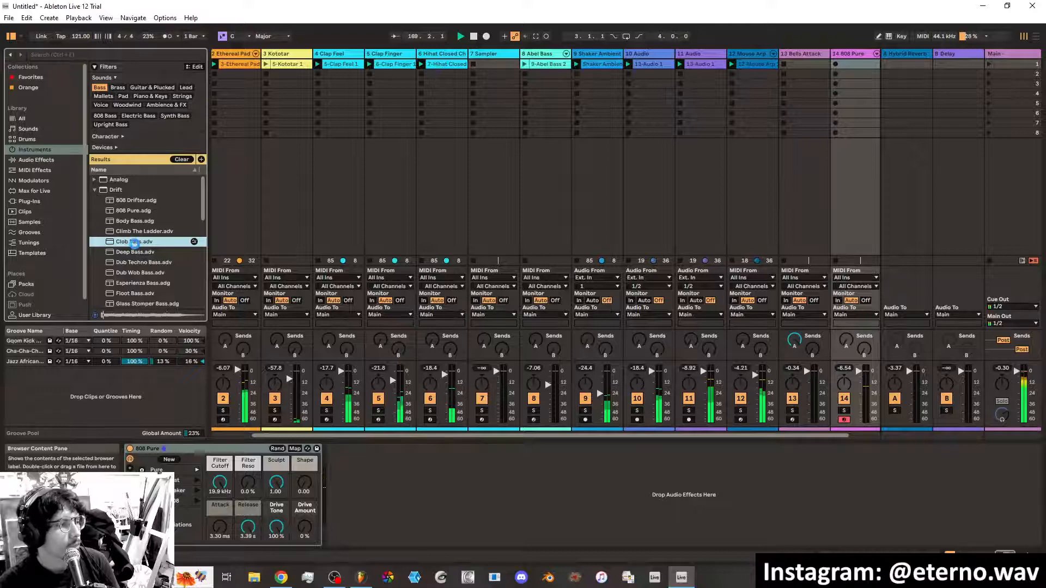
double_click(134, 242)
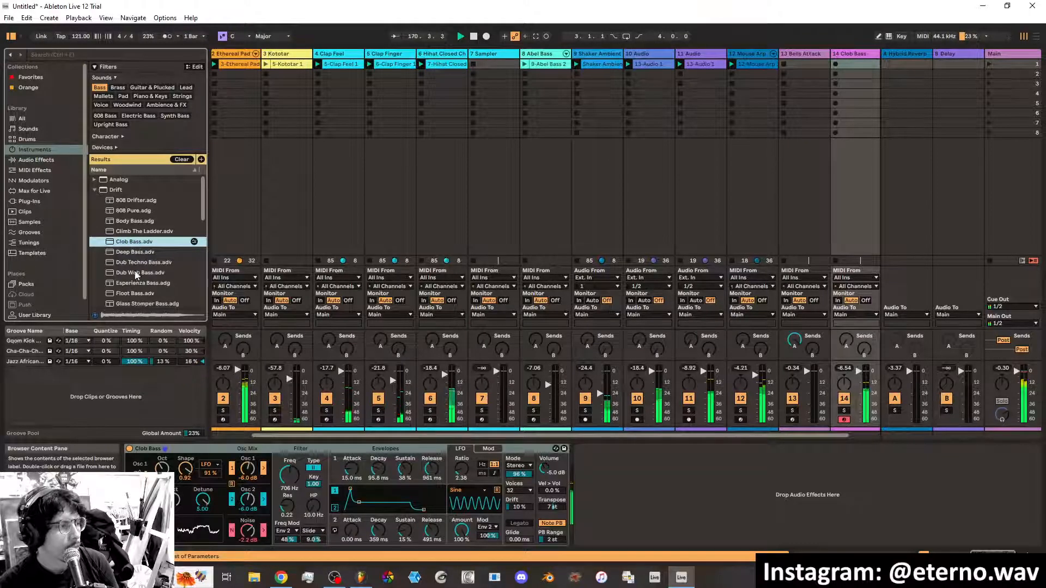
left_click(135, 272)
left_click(136, 266)
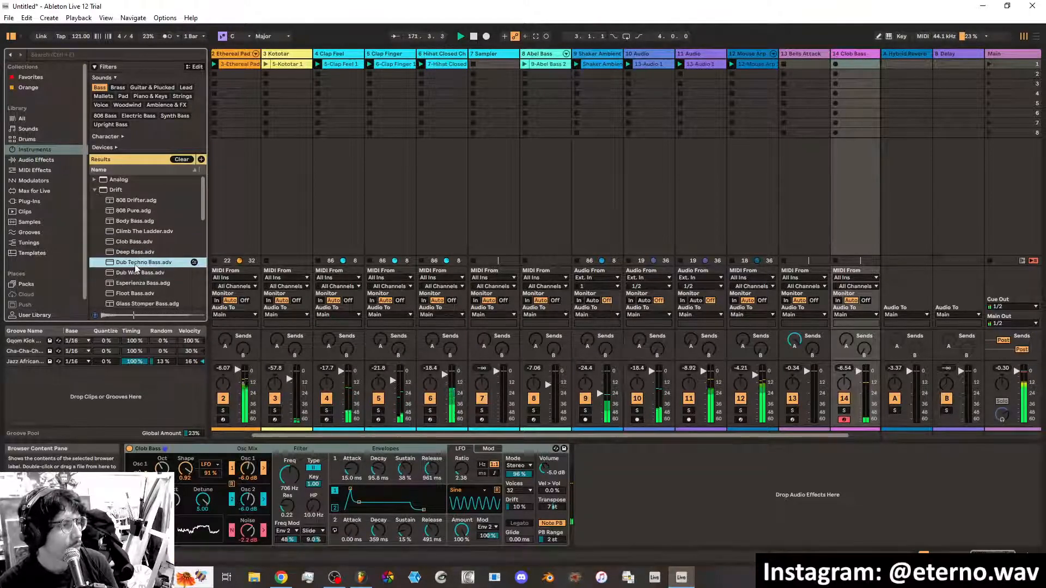
double_click(136, 262)
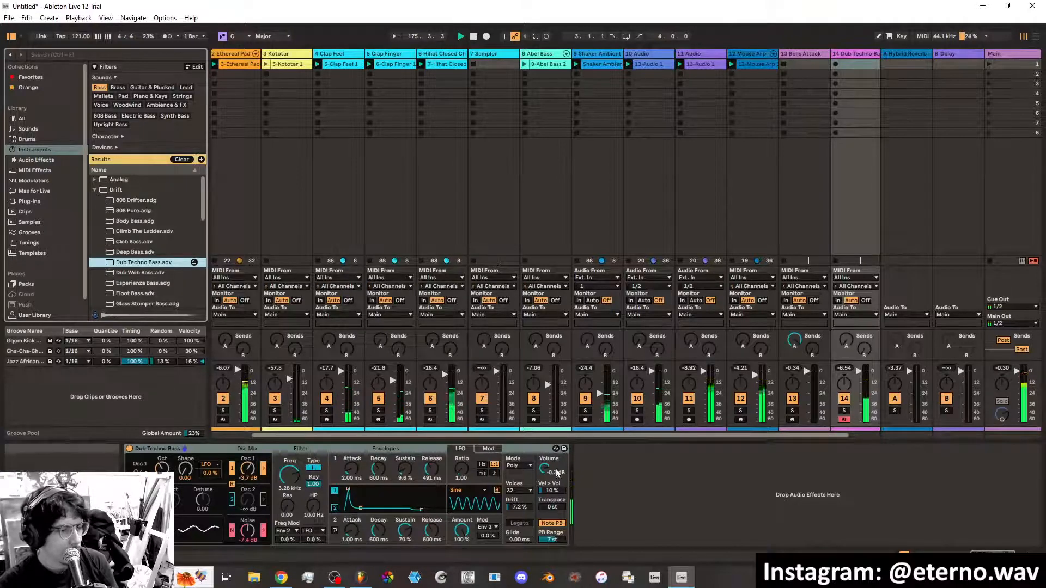
Boost the Dub Techno Bass by setting its Volume to 0.0 dB and Osc 1 level to 6.0 dB, with a higher track fader
left_click_drag(544, 469, 544, 460)
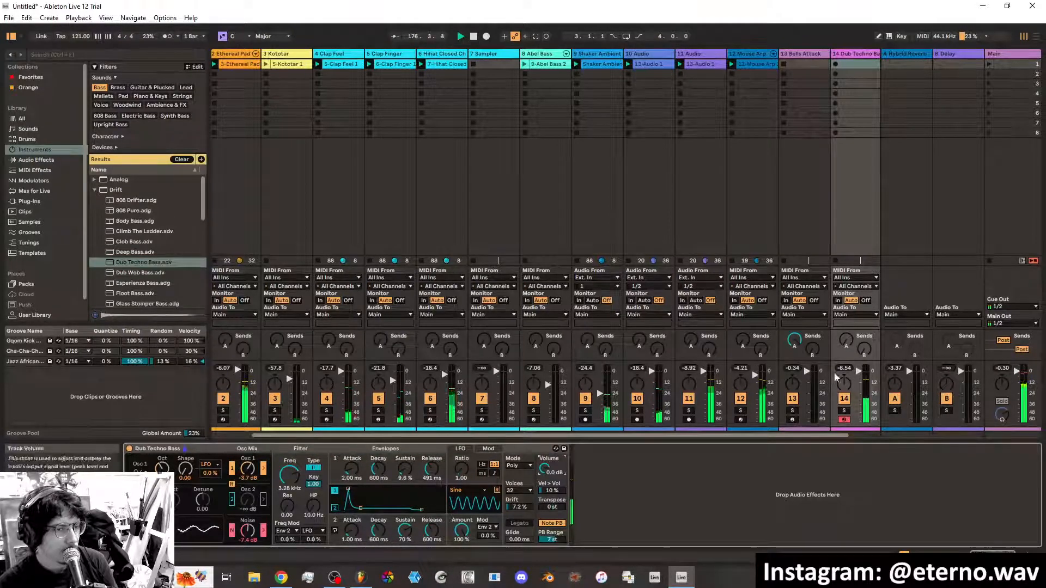
left_click(858, 367)
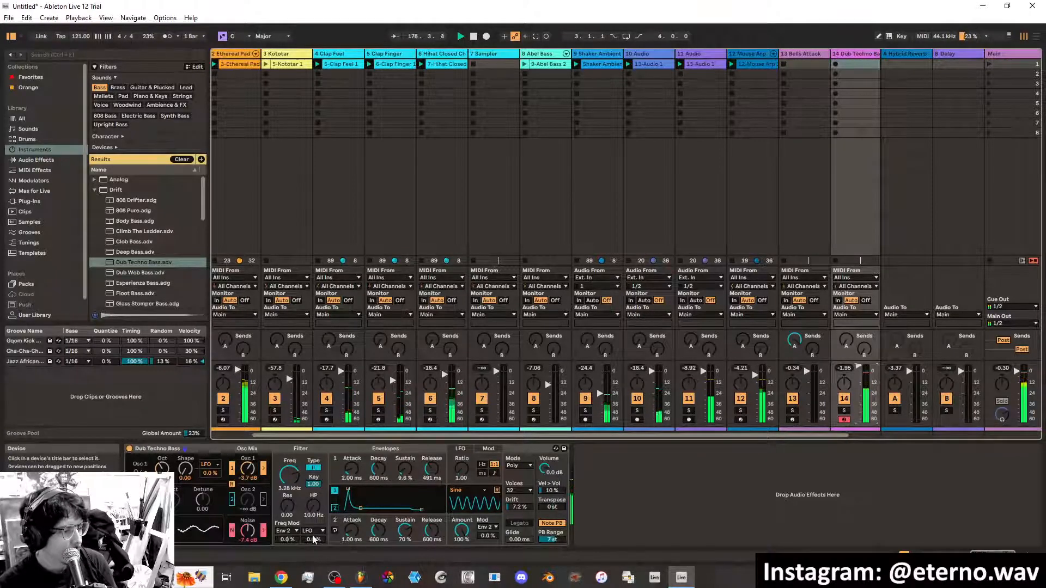
mouse_move(248, 470)
left_mouse_down()
mouse_move(247, 442)
mouse_move(249, 487)
left_mouse_up()
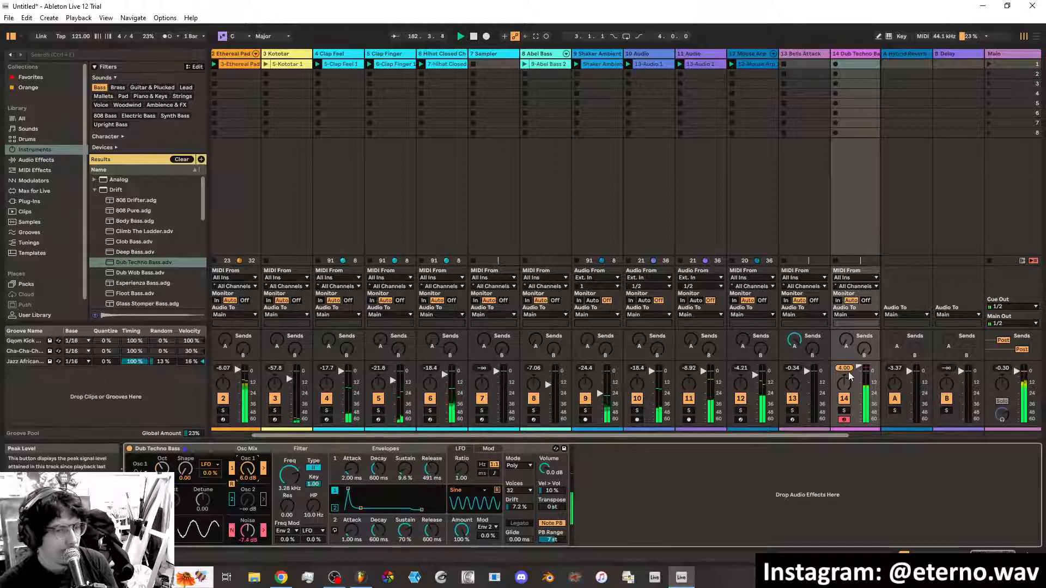
Add the favorite Saturator after Dub Techno Bass and set its Drive to 14.9 dB
left_click(32, 76)
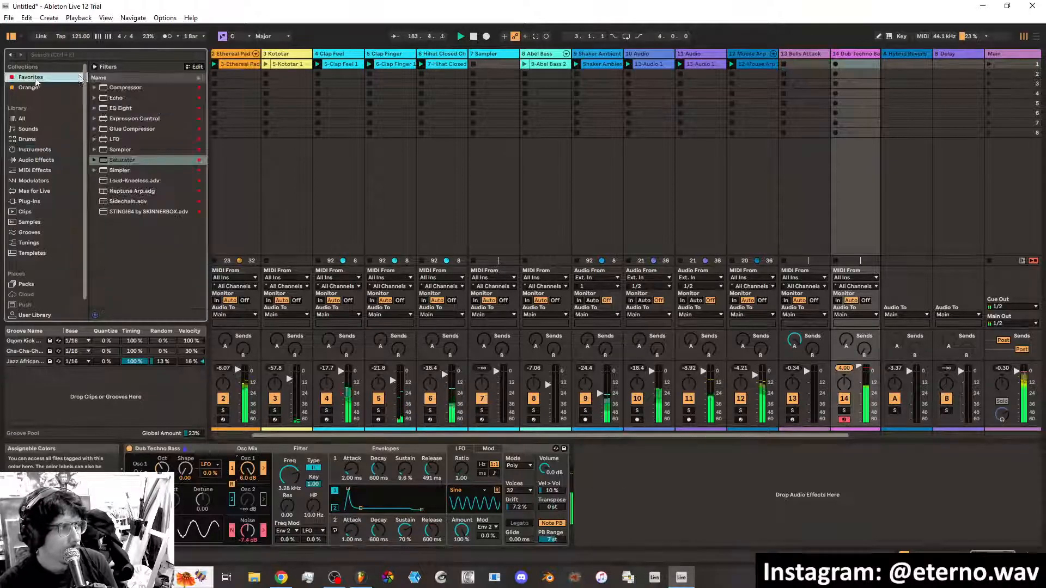
left_click(132, 161)
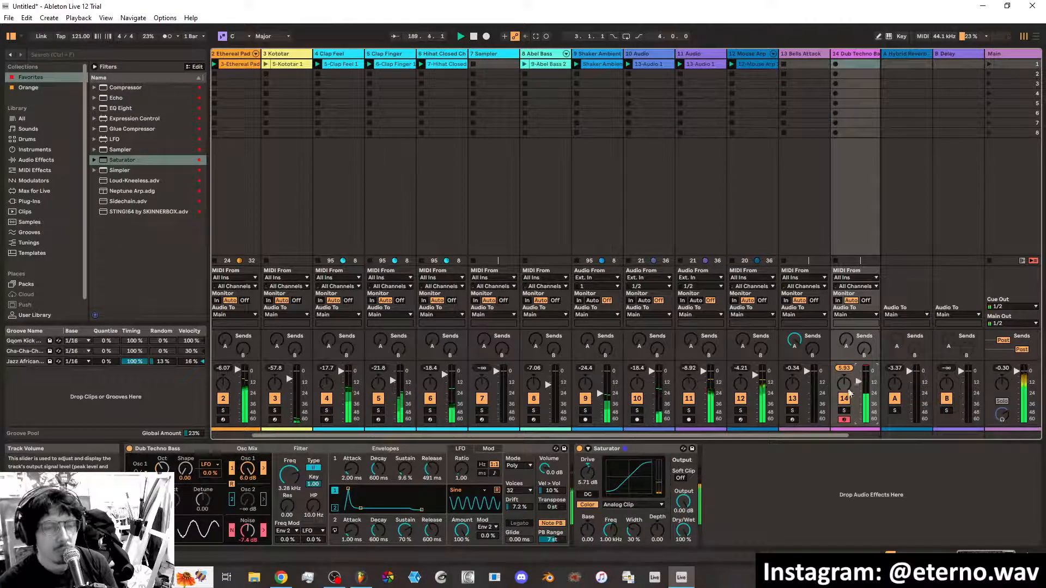
mouse_move(588, 473)
left_mouse_down()
mouse_move(588, 453)
mouse_move(588, 494)
left_mouse_up()
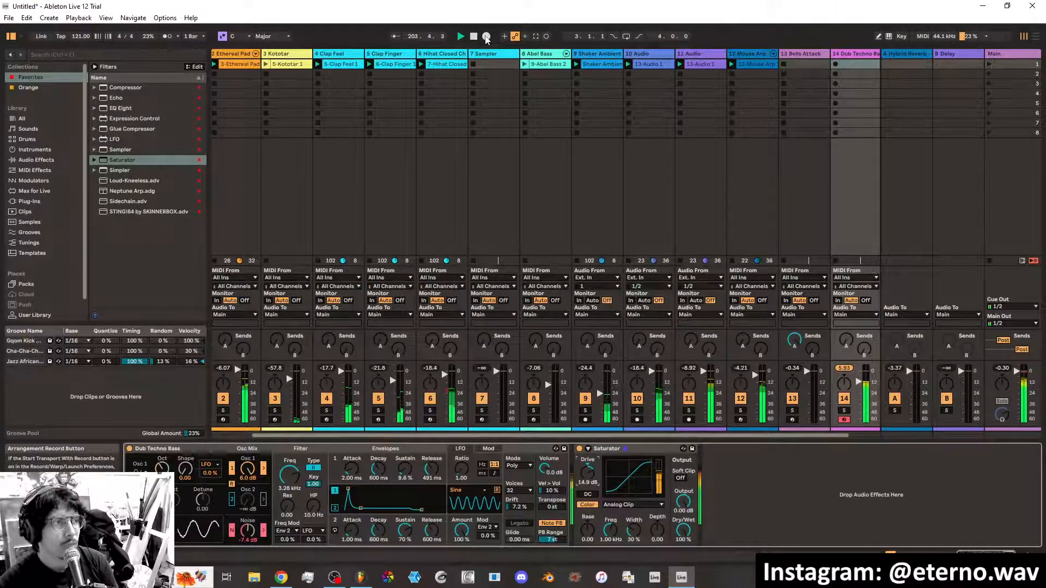
Stop playback and record a bass clip in the first slot of the Dub Techno Bass track
key("space")
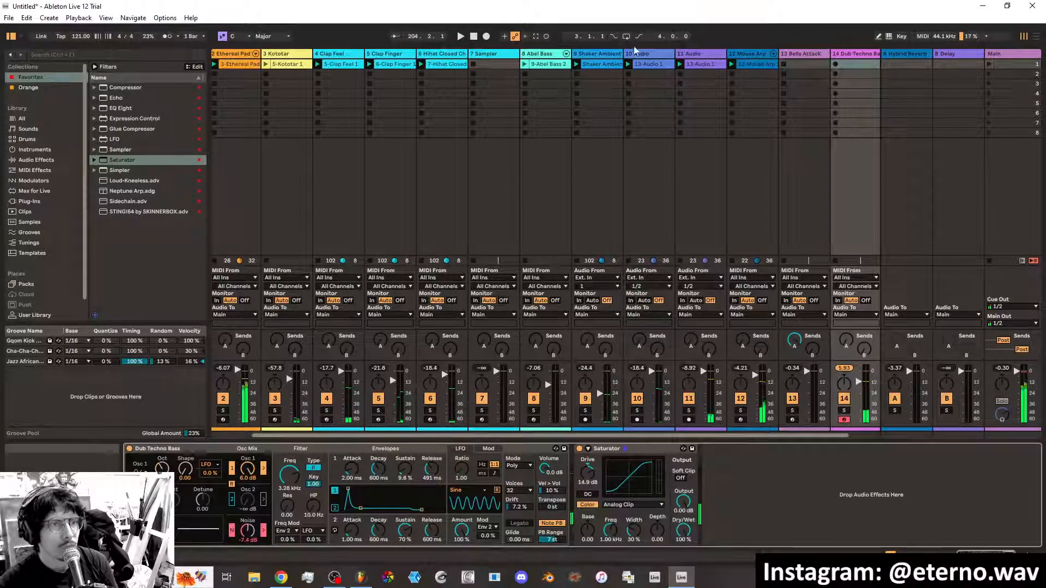
left_click(548, 36)
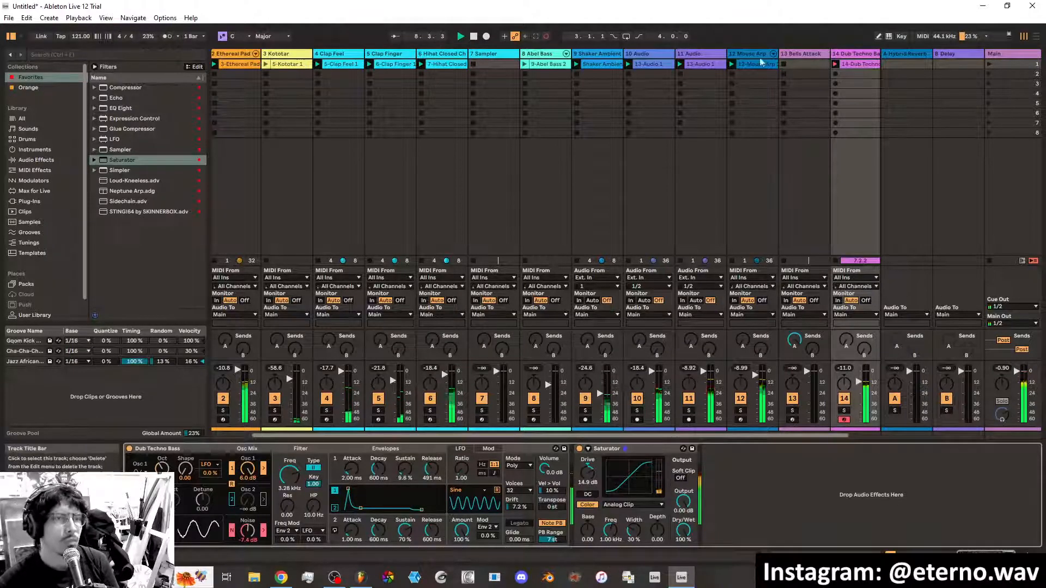
left_click(548, 38)
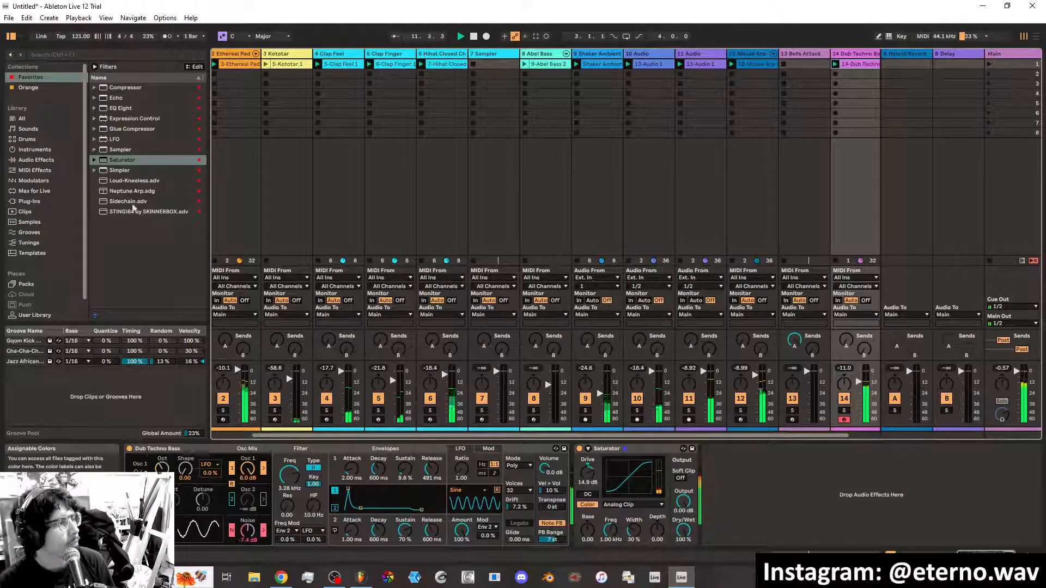
Add the Sidechain preset after Saturator, with Audio From set to 1-Soft Kick and threshold at -16.4 dB
left_click(136, 201)
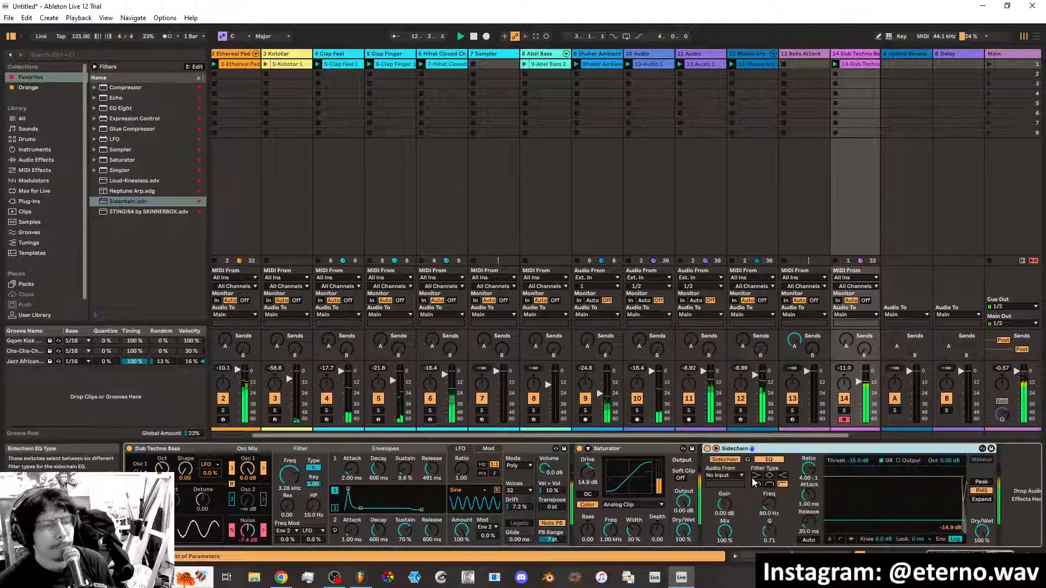
left_click_drag(139, 202, 739, 478)
left_click(739, 476)
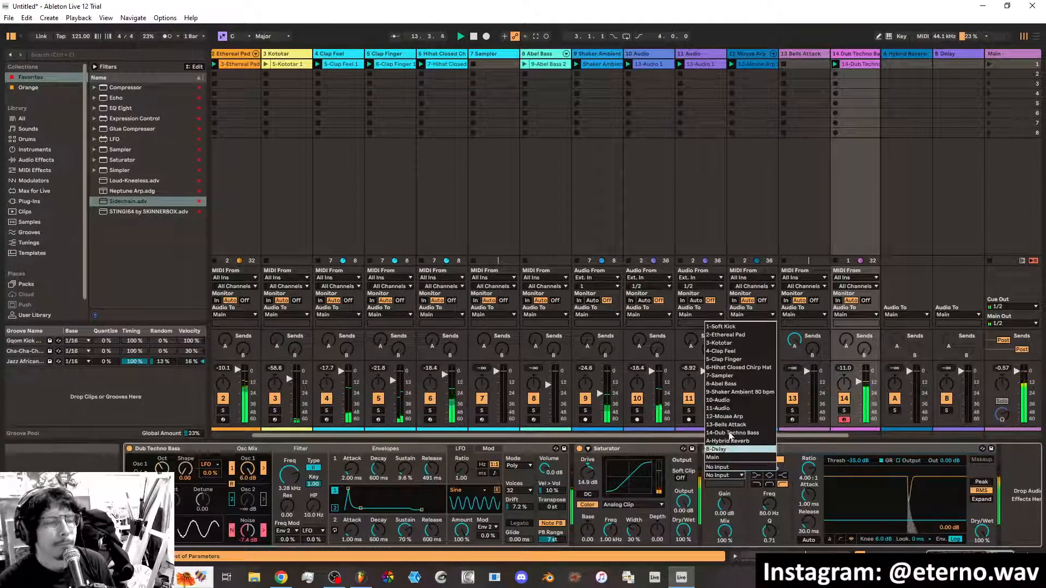
left_click(736, 327)
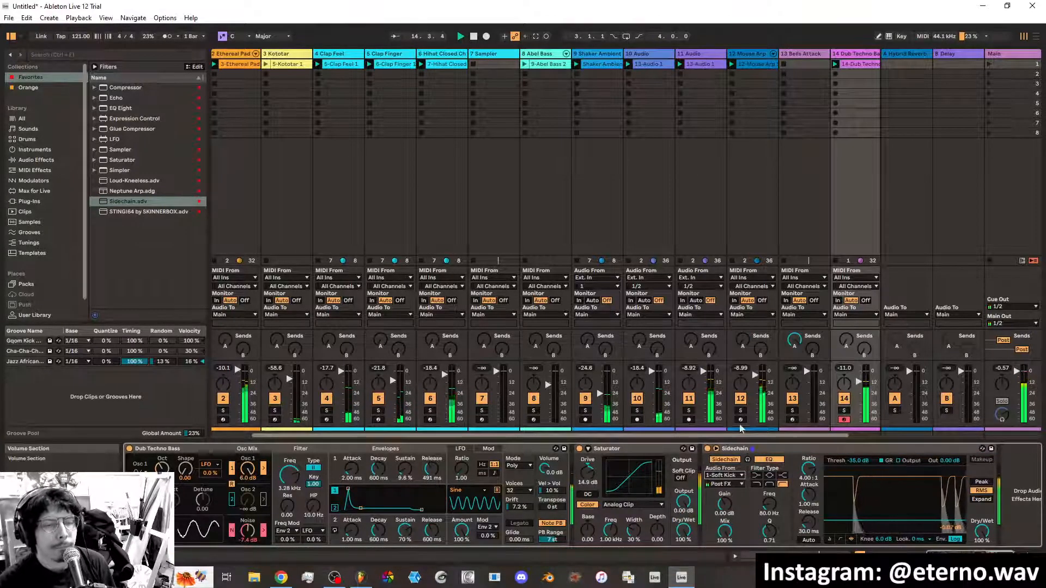
left_click_drag(910, 529, 910, 515)
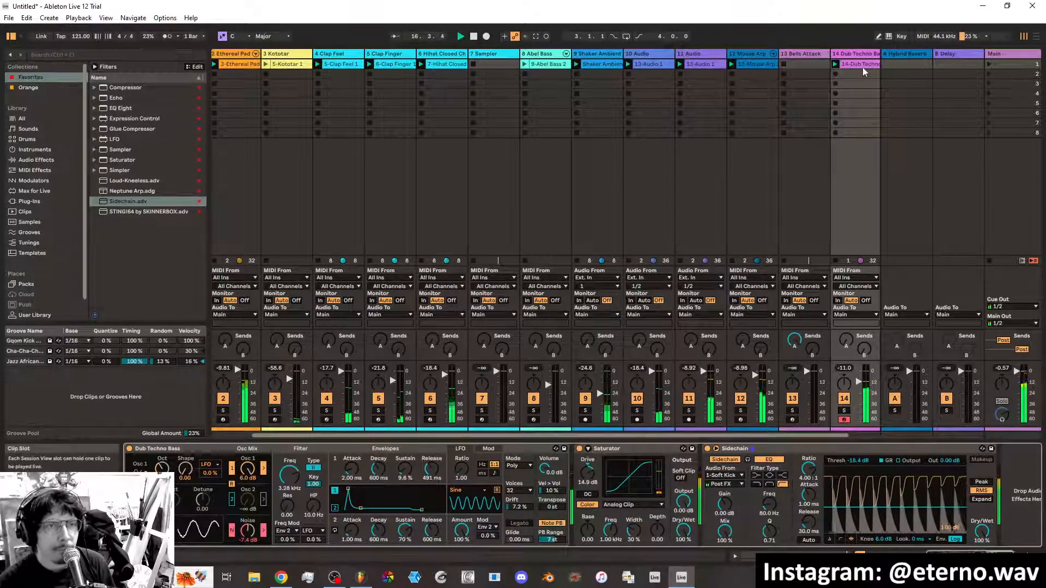
Open the recorded Dub Techno Bass clip and set its loop length to 7 bars
left_click(863, 65)
scroll(373, 459, "down", 3)
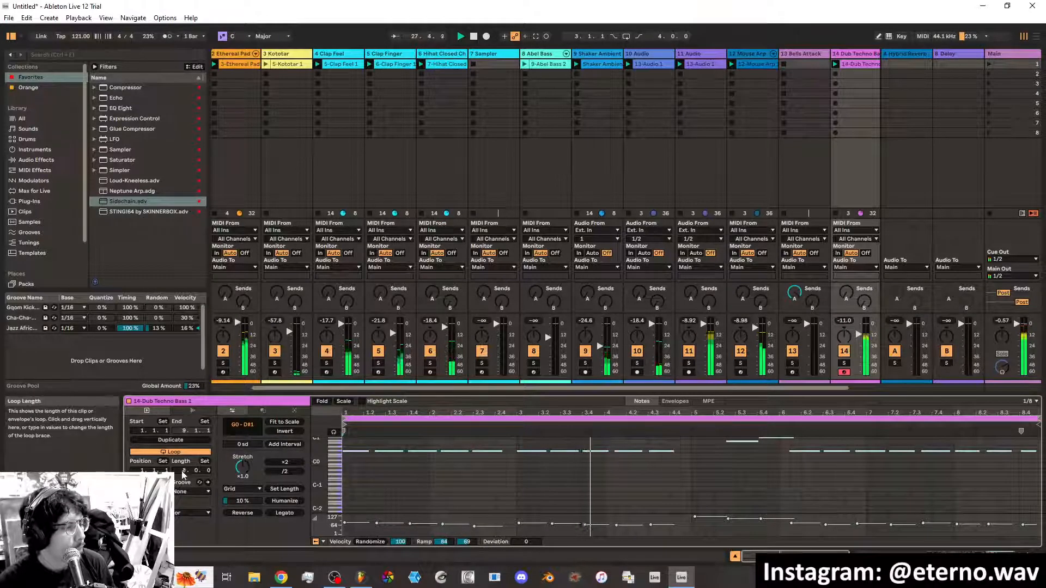
mouse_move(188, 470)
left_mouse_down()
mouse_move(188, 482)
mouse_move(184, 460)
left_mouse_up()
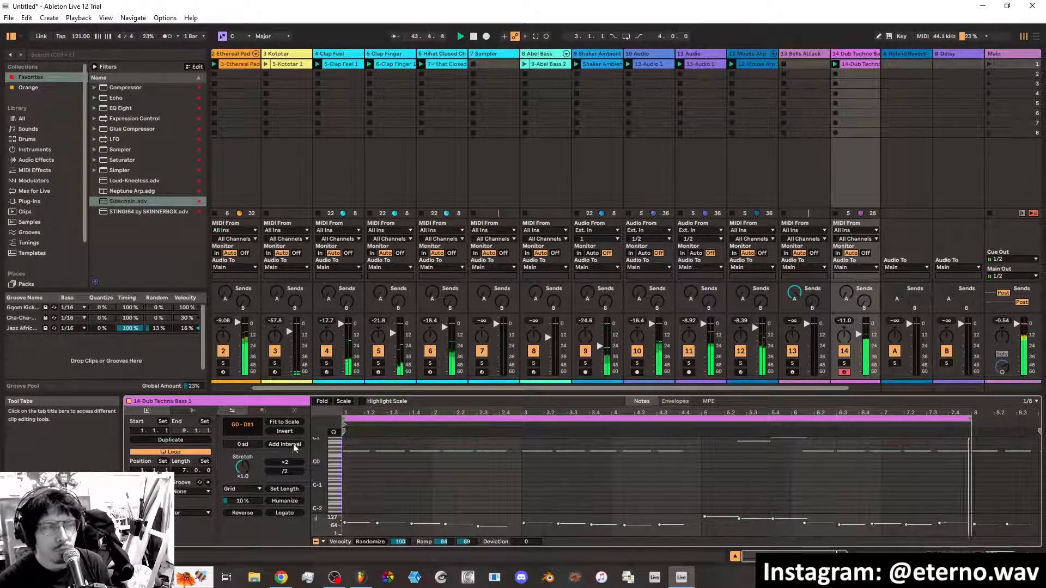
Arm the Bells Attack track to play along and delete the recorded Dub Techno Bass clip
left_click(817, 55)
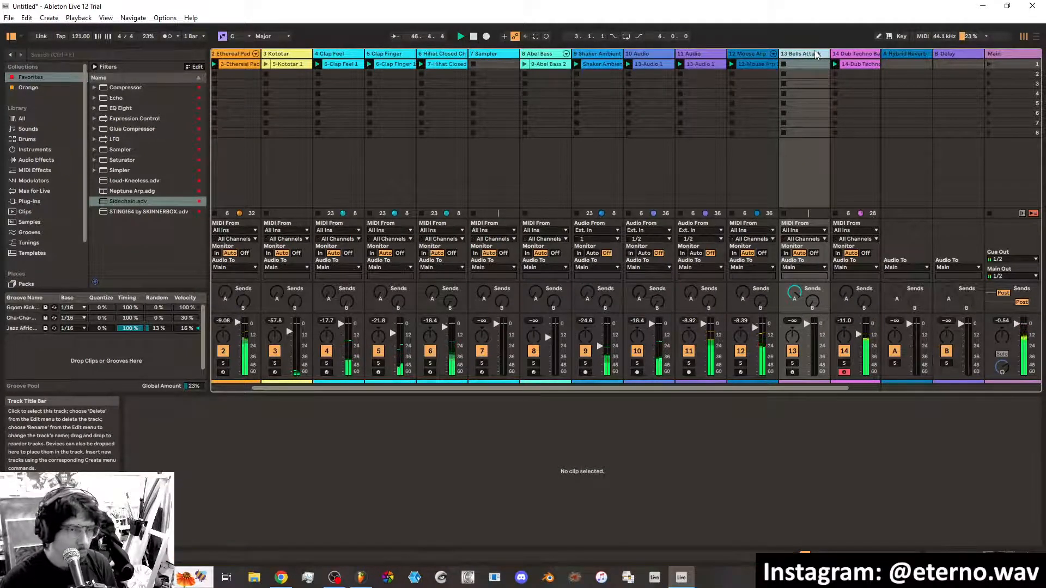
left_click(793, 373)
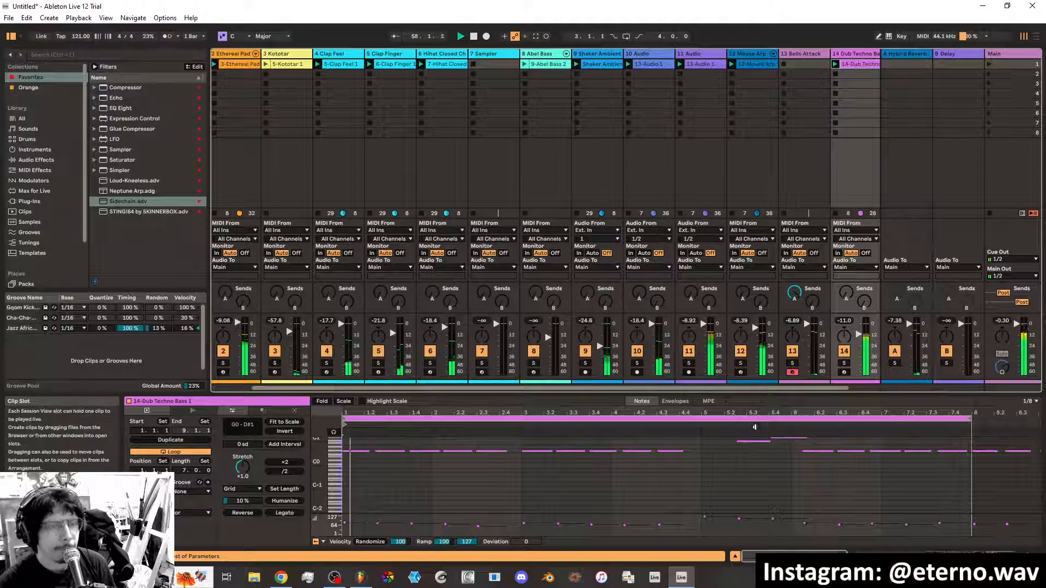
key("Delete")
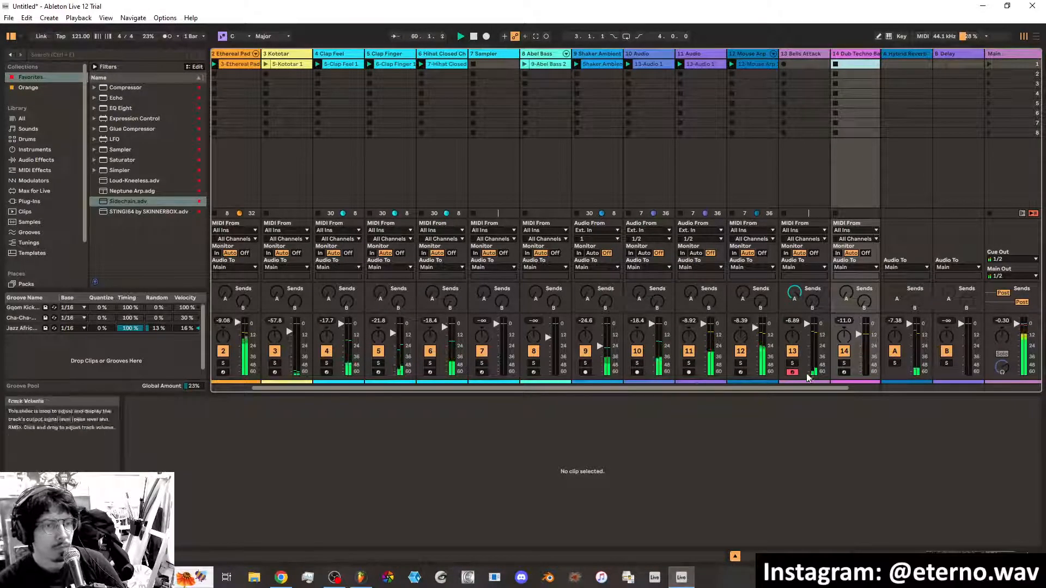
Arm the Dub Techno Bass track and record a new bass clip in its first slot
left_click(844, 372)
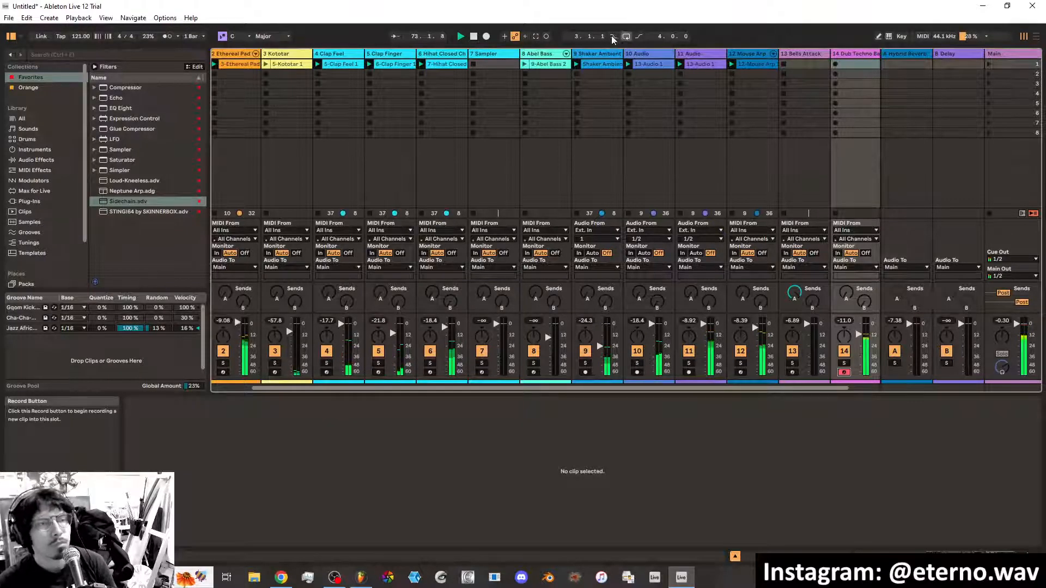
left_click(547, 36)
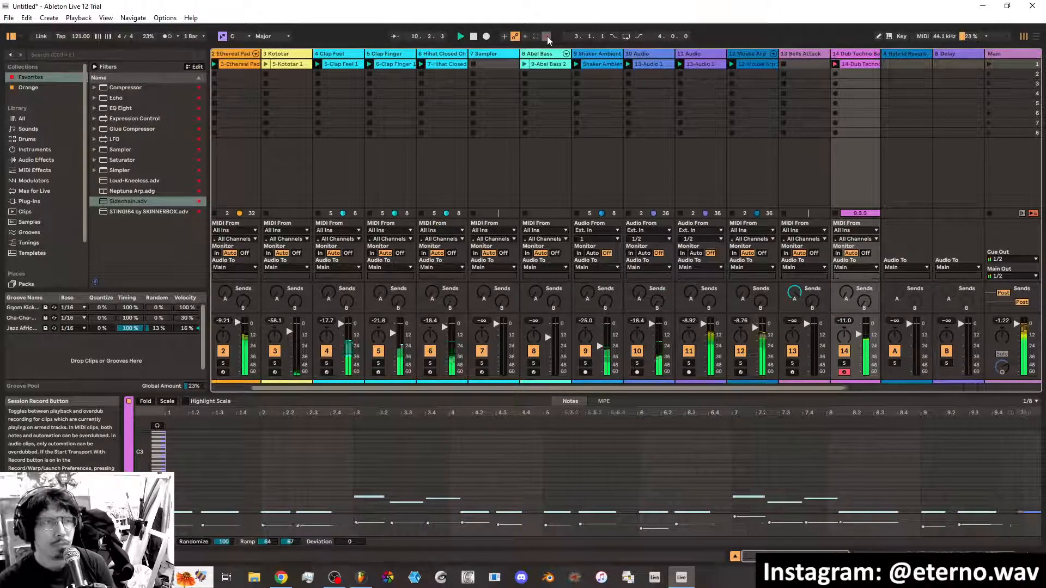
left_click(547, 36)
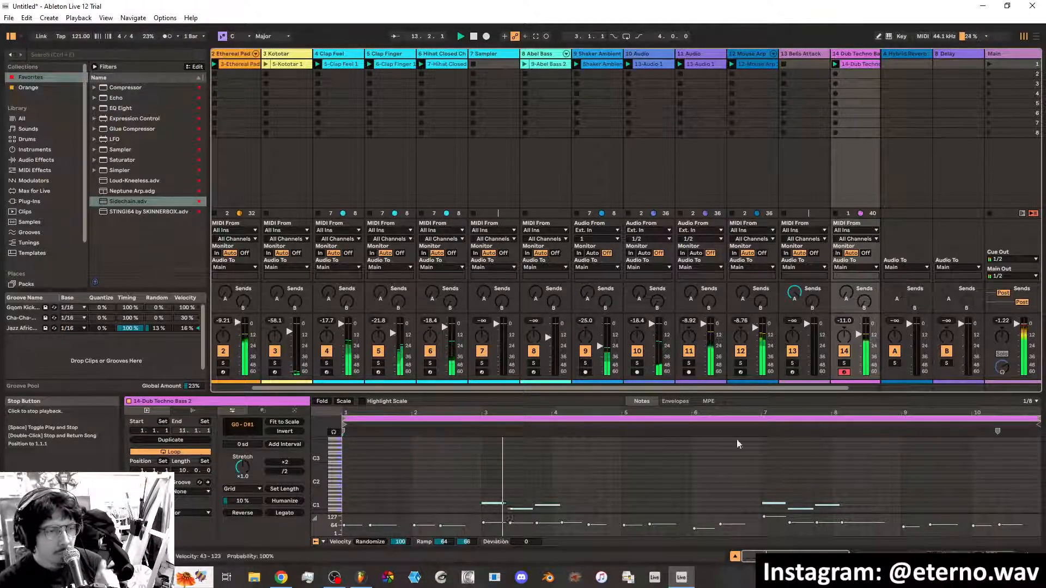
Set the new Dub Techno Bass clip's loop length to 8 bars
scroll(743, 453, "down", 3)
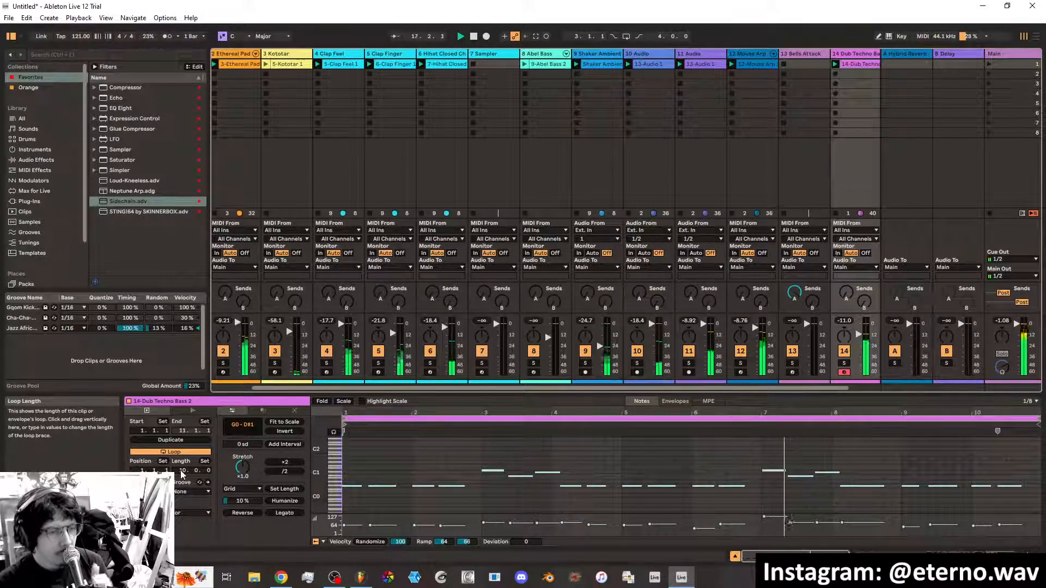
left_click_drag(182, 473, 181, 480)
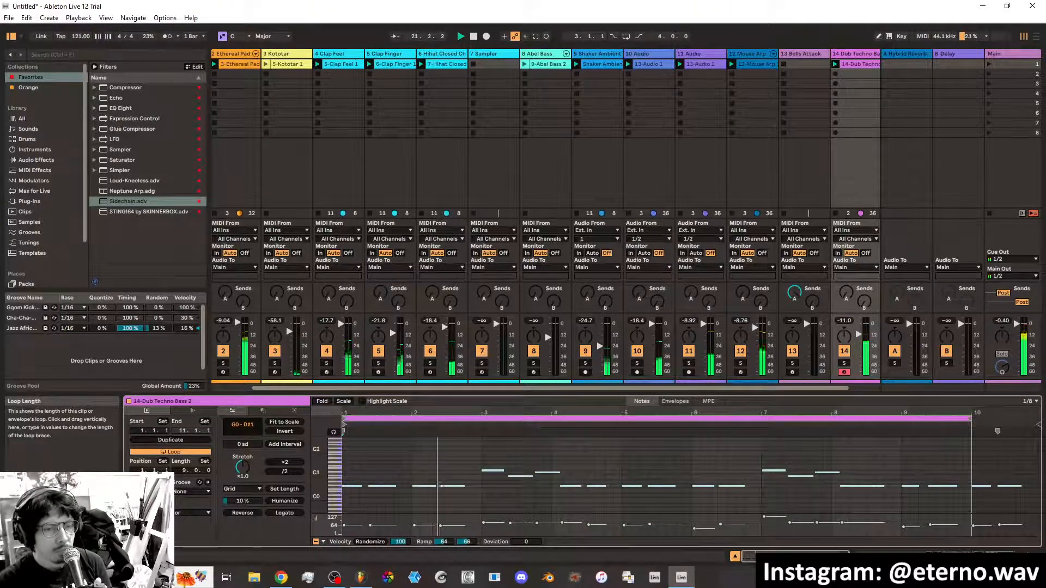
left_click_drag(183, 473, 183, 479)
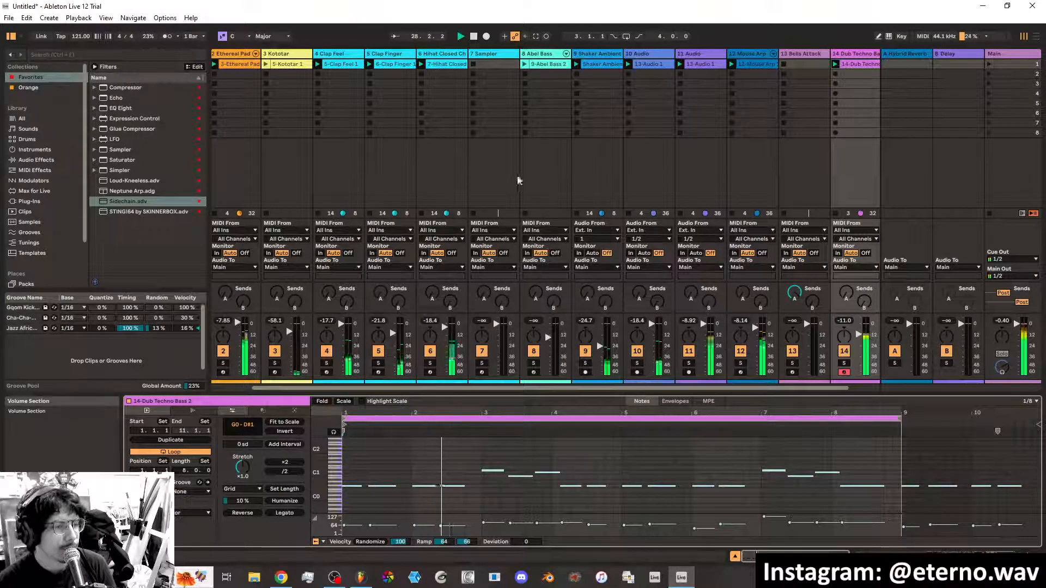
Select the Mouse Arp track and arm it for live playing
left_click(799, 52)
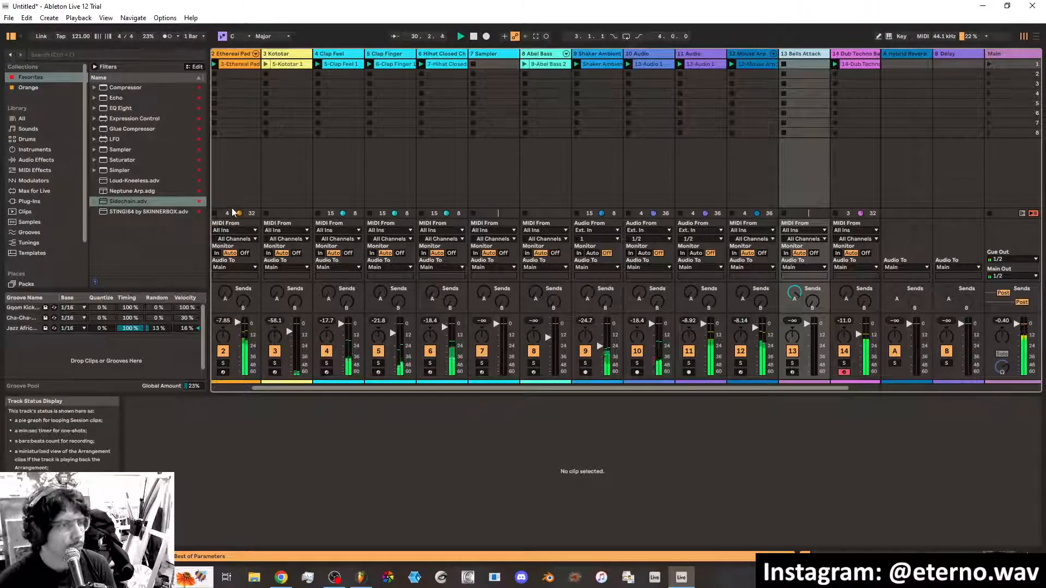
left_click(757, 54)
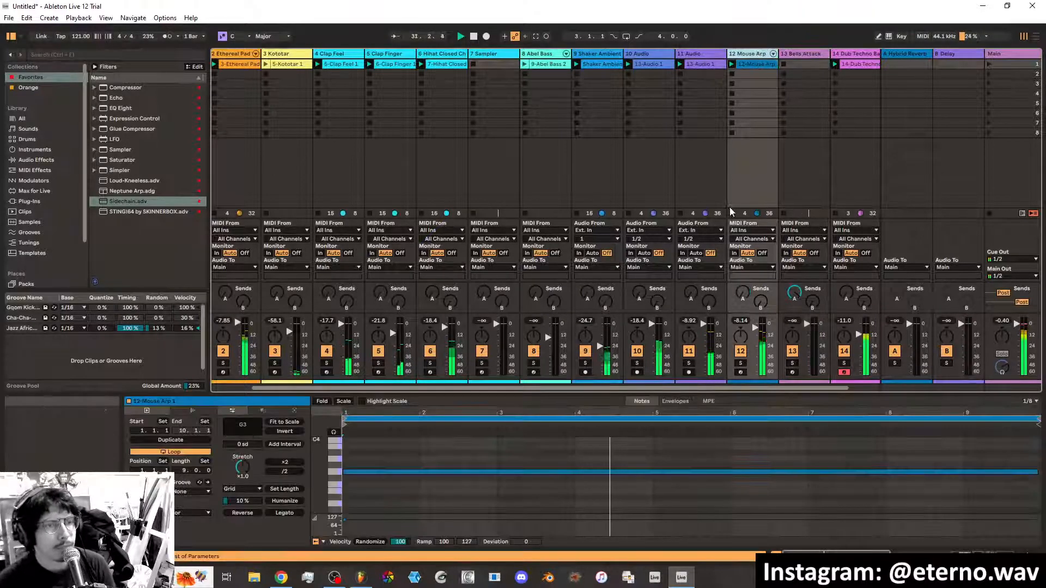
left_click(741, 372)
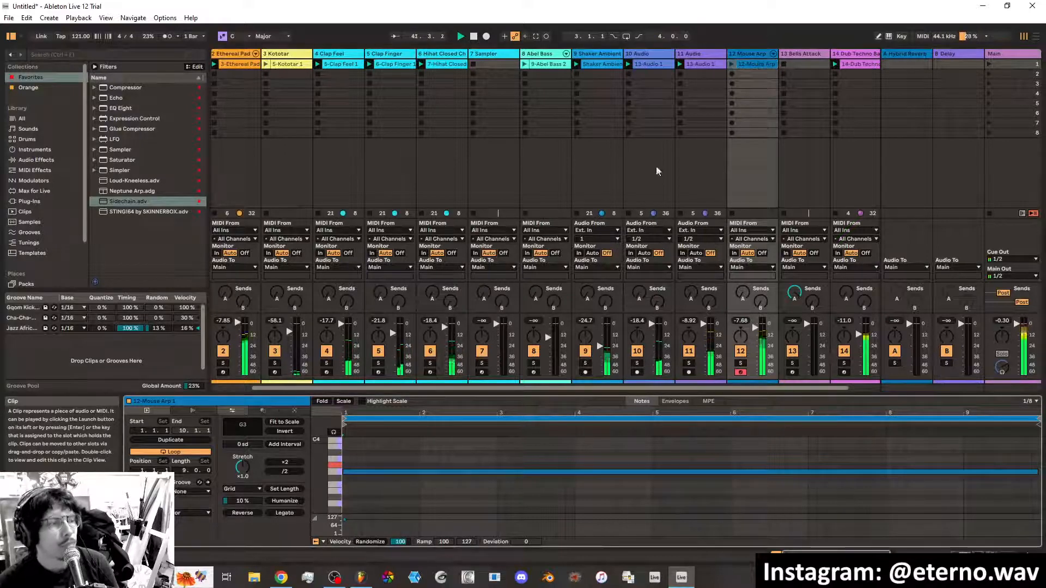
Show the Mouse Arp track's devices, relaunch its clip and set the rack's Filter Cutoff to 20.0 Hz
key("shift+Tab")
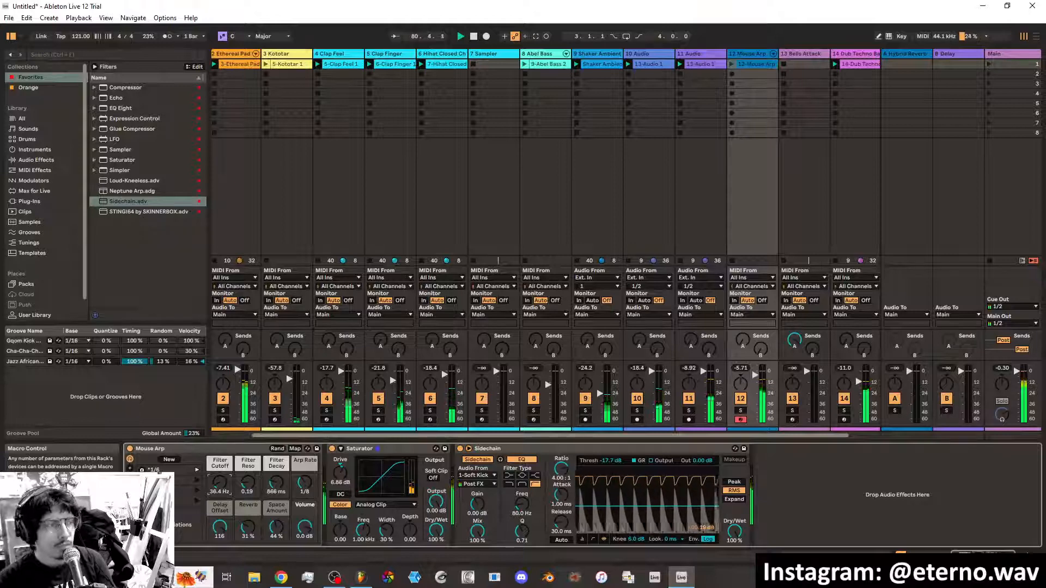
left_click(732, 65)
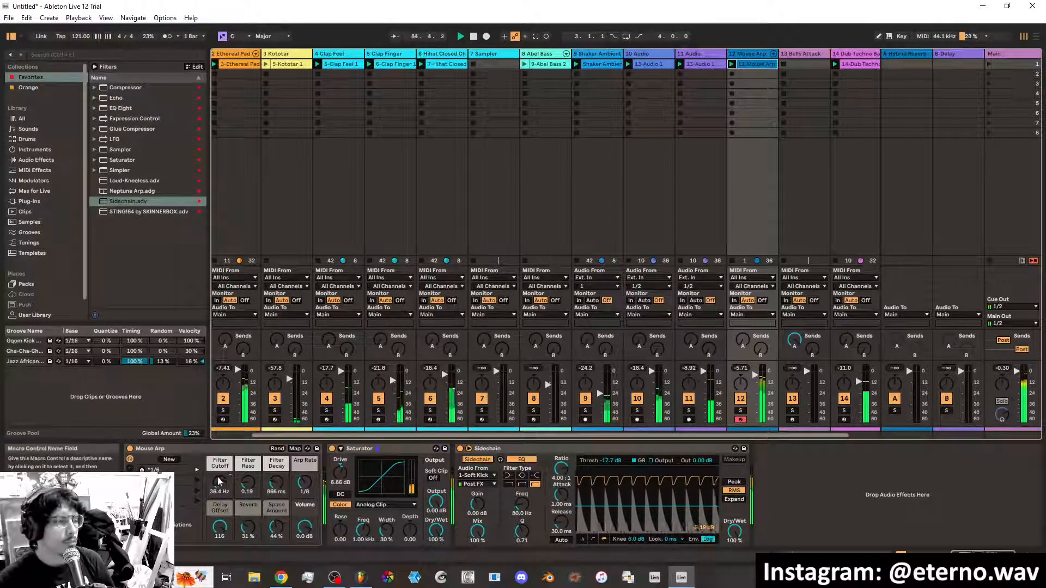
left_click_drag(219, 481, 220, 493)
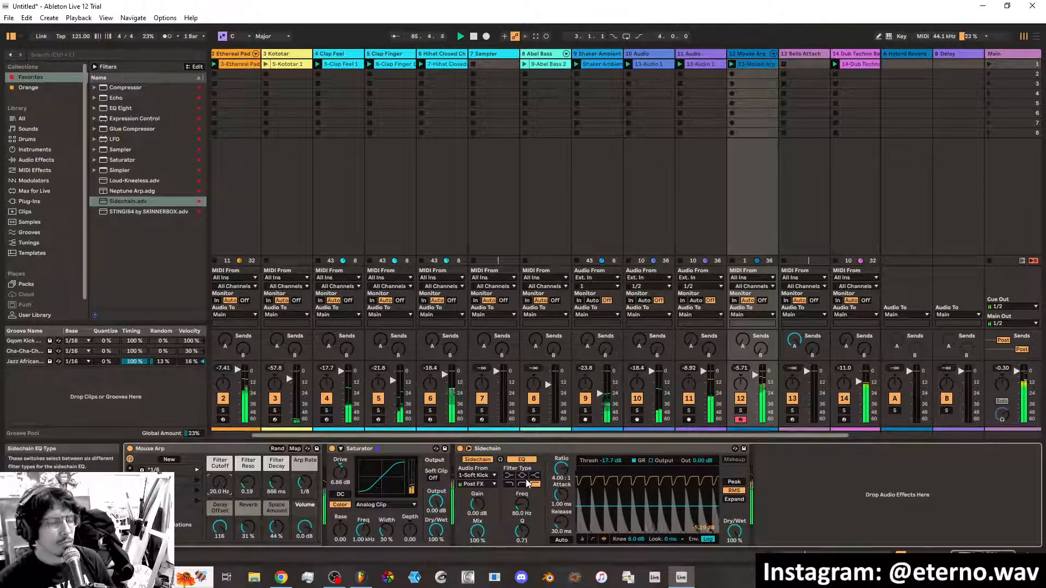
Stop the Clap Feel, Dub Techno Bass and Shaker Ambient clips to thin out the groove
left_click(319, 260)
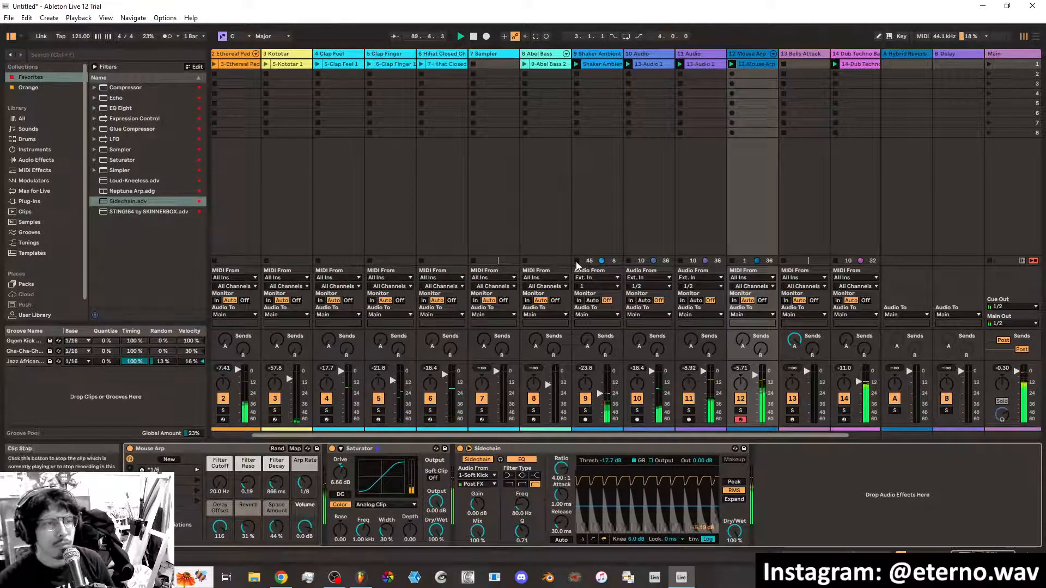
left_click(836, 260)
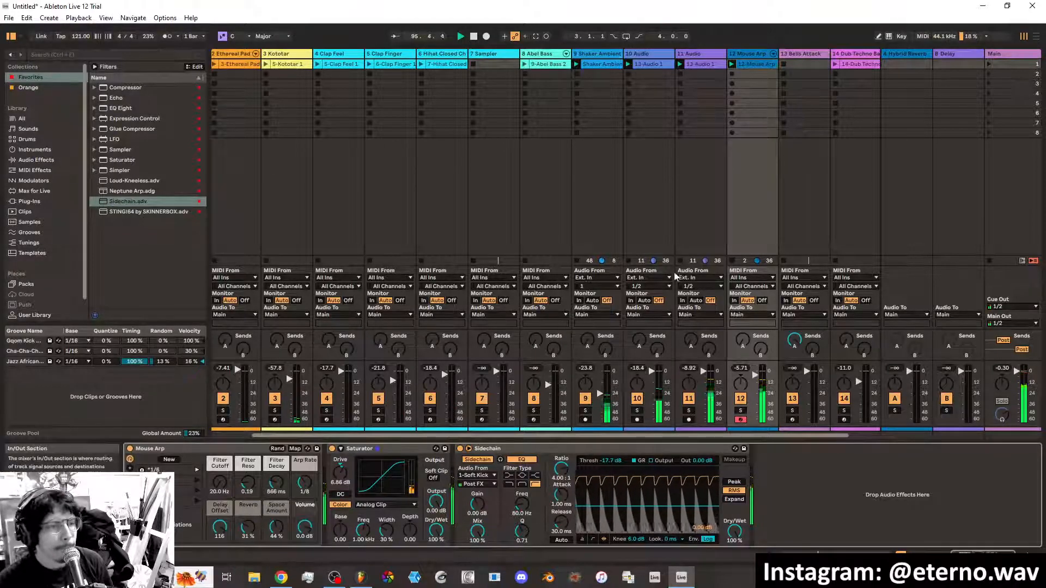
left_click(577, 262)
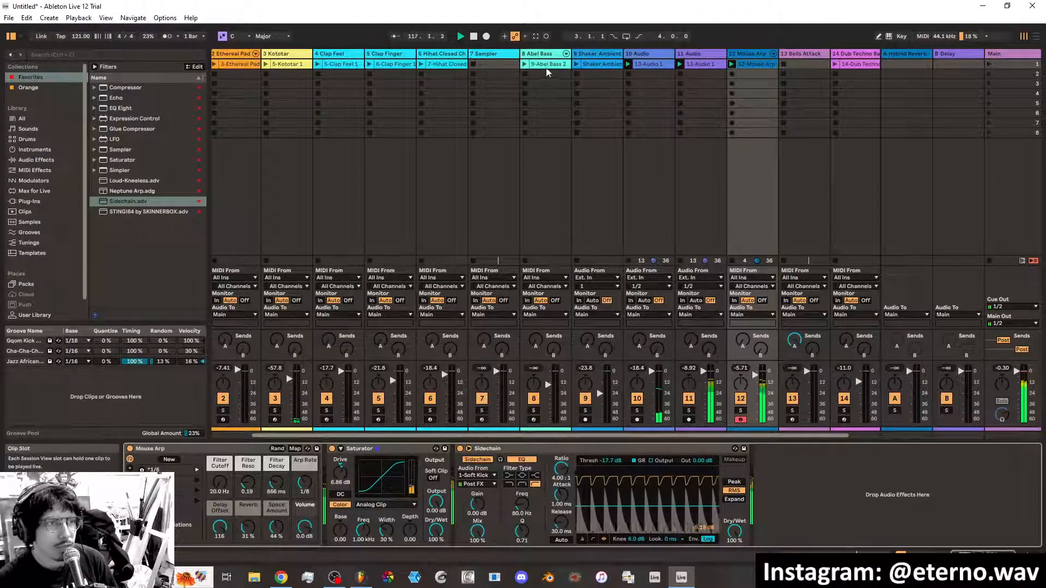
Move the Abel Bass and Kototar clips down to the second scene row and relaunch scene 1
left_click_drag(546, 67, 545, 74)
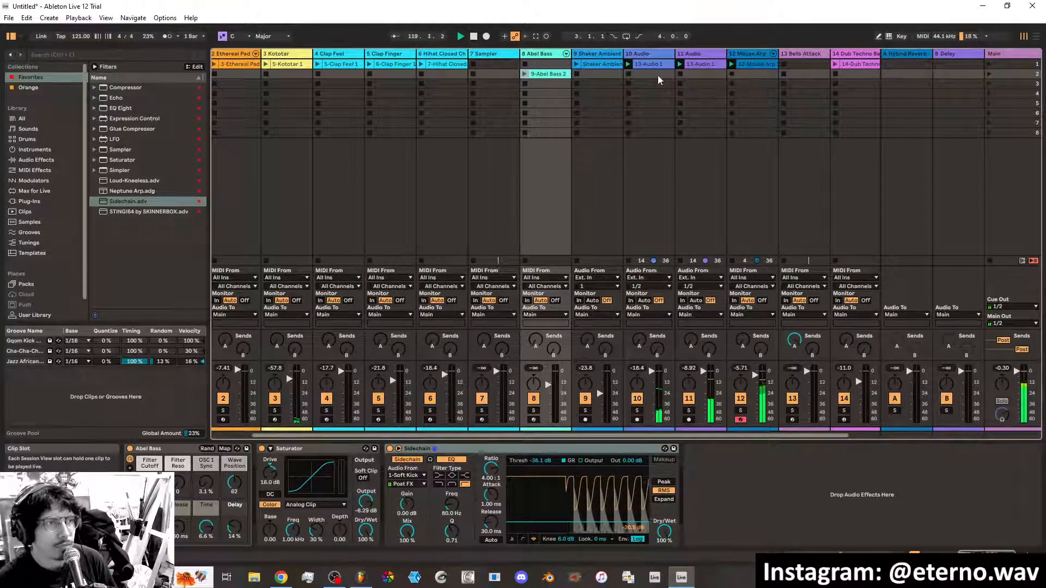
left_click(989, 64)
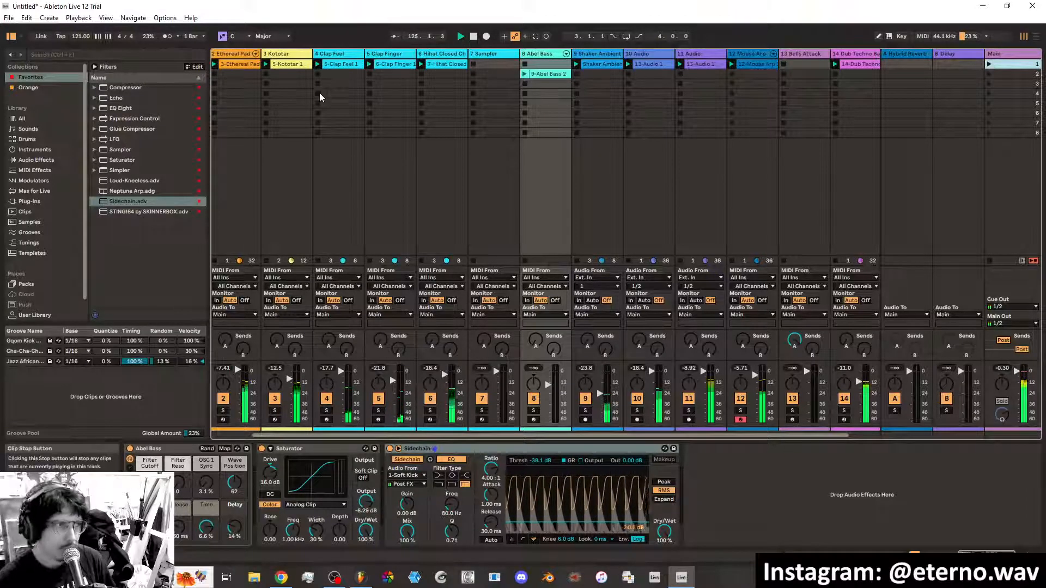
left_click_drag(293, 69, 292, 73)
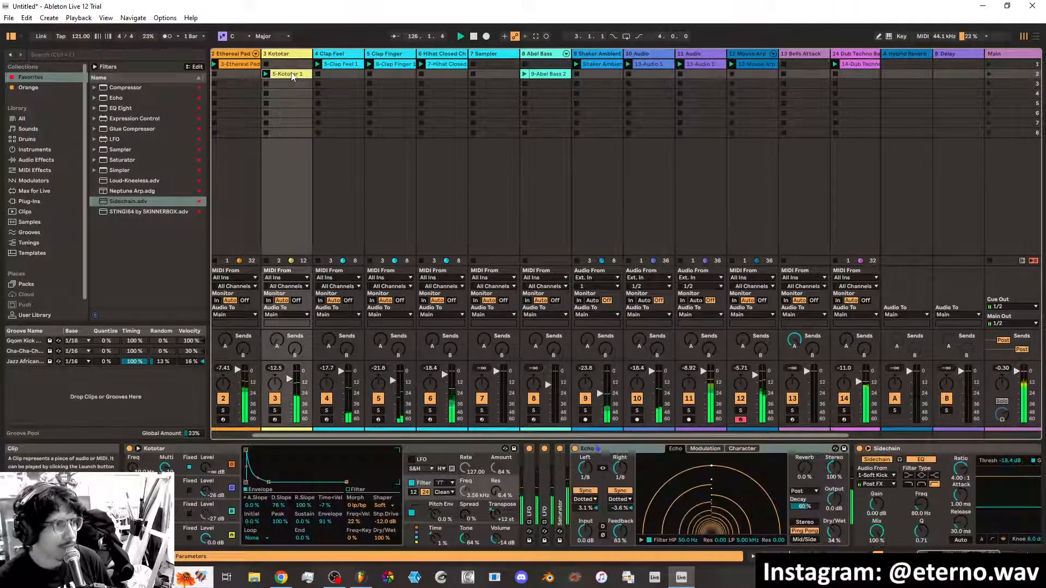
left_click(989, 64)
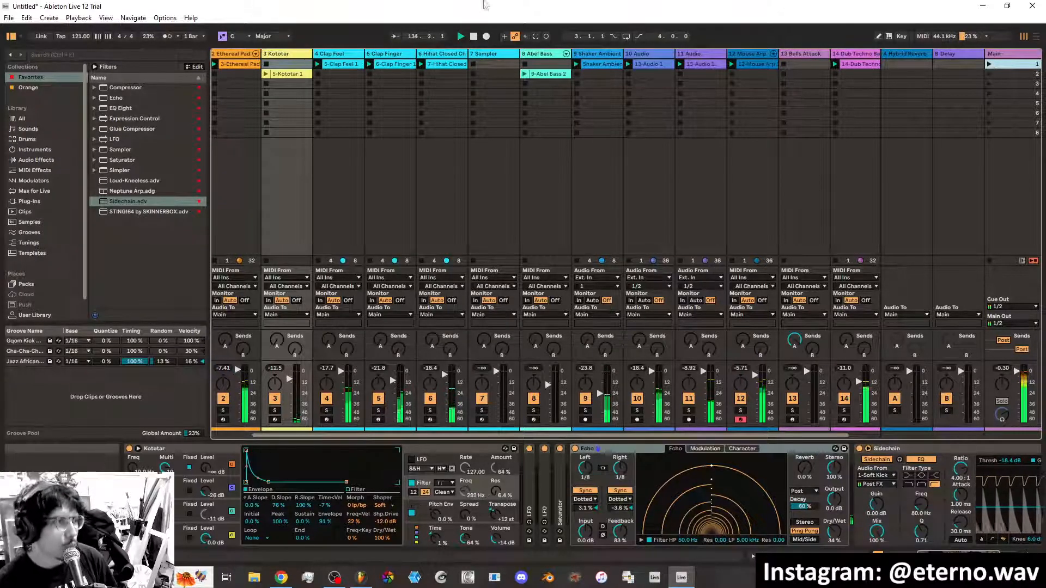
Group the percussion by moving the Clap Feel, Clap Finger, Hihat Closed and Shaker Ambient tracks, in that order, ahead of Kototar
left_click_drag(333, 67, 275, 57)
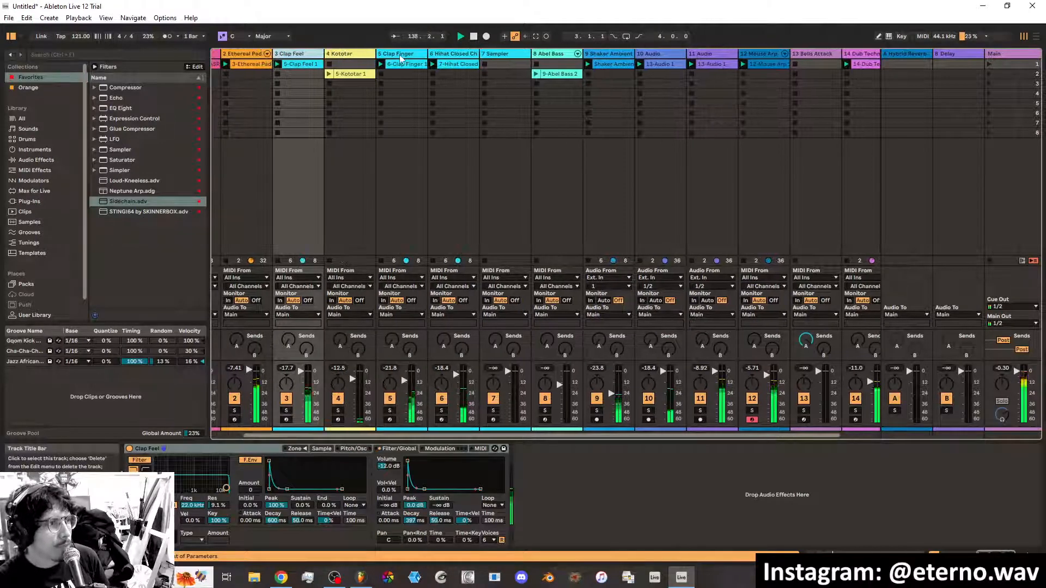
left_click_drag(387, 55, 329, 56)
left_click_drag(442, 59, 386, 56)
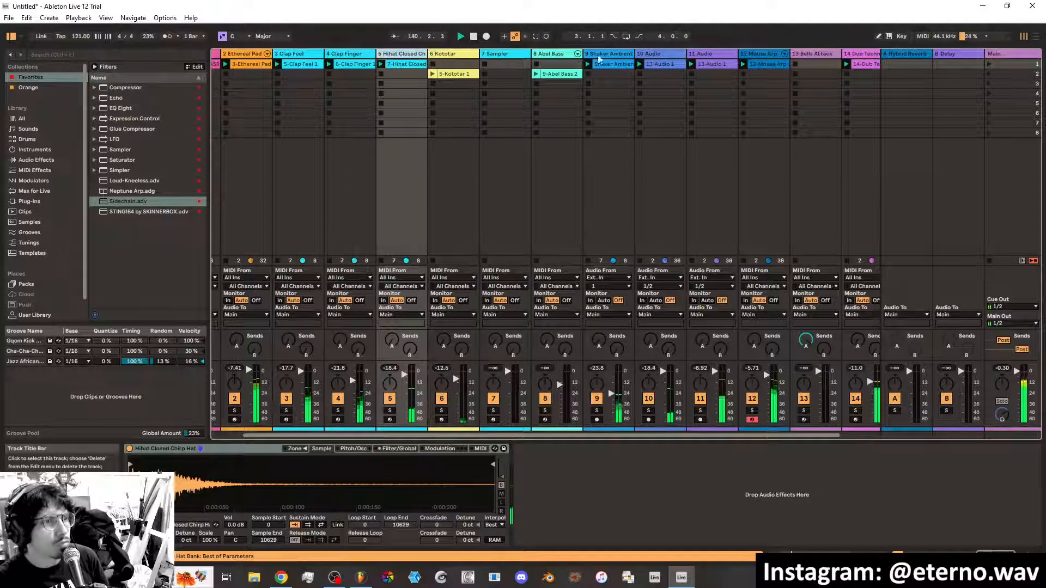
left_click_drag(607, 55, 443, 55)
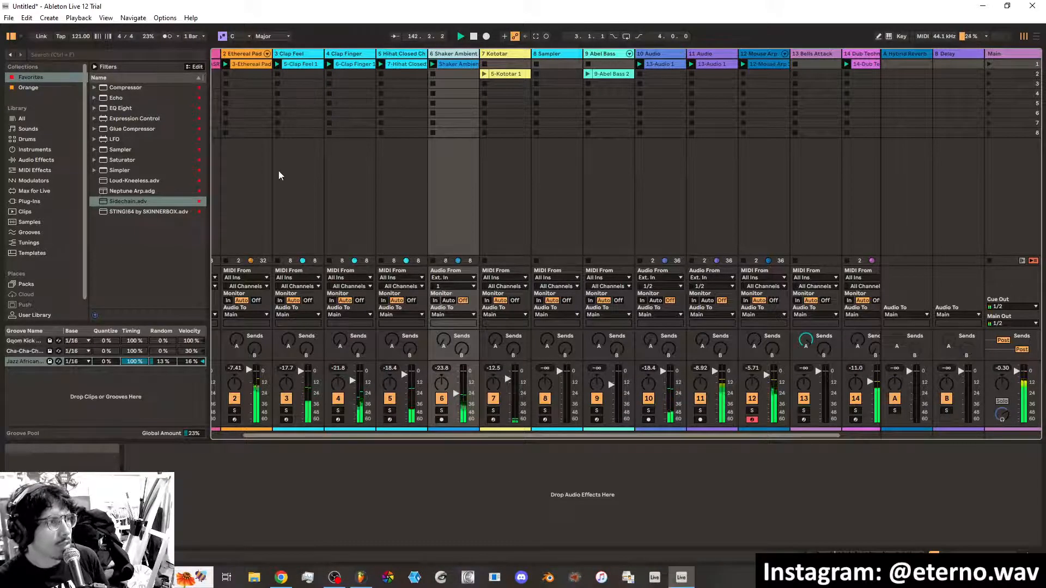
Move the Ethereal Pad track between the Shaker Ambient and Kototar tracks
left_click_drag(363, 439, 334, 436)
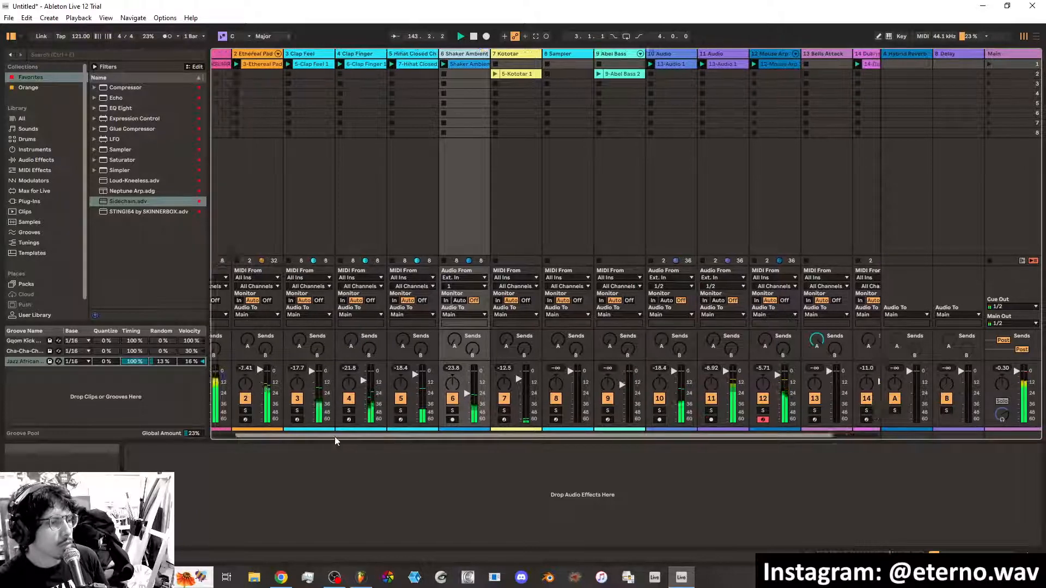
left_click(294, 55)
left_click_drag(294, 54, 522, 56)
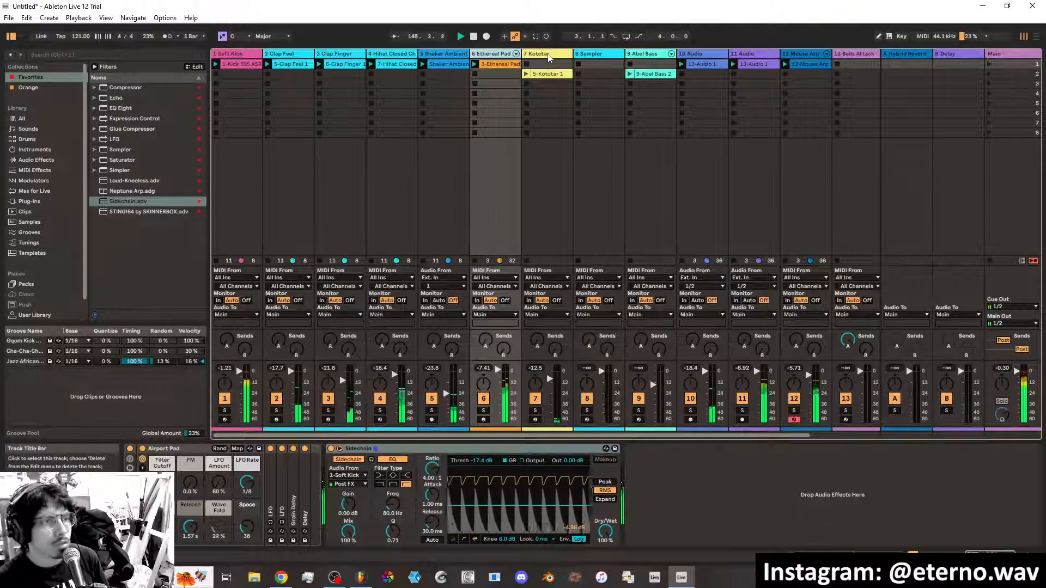
Delete the empty Sampler track and move the Abel Bass track next to Dub Techno Bass
right_click(603, 56)
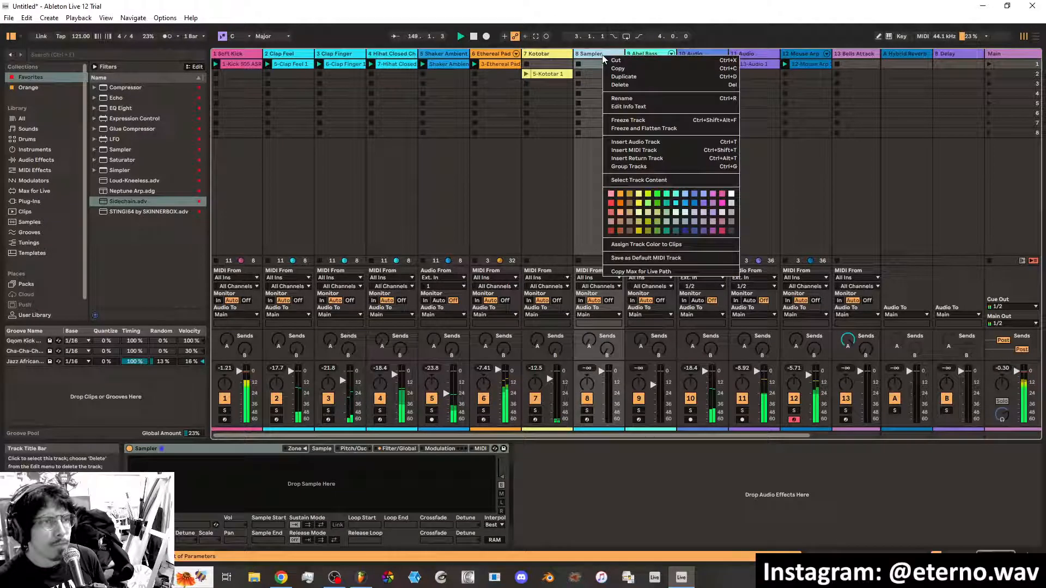
left_click(618, 85)
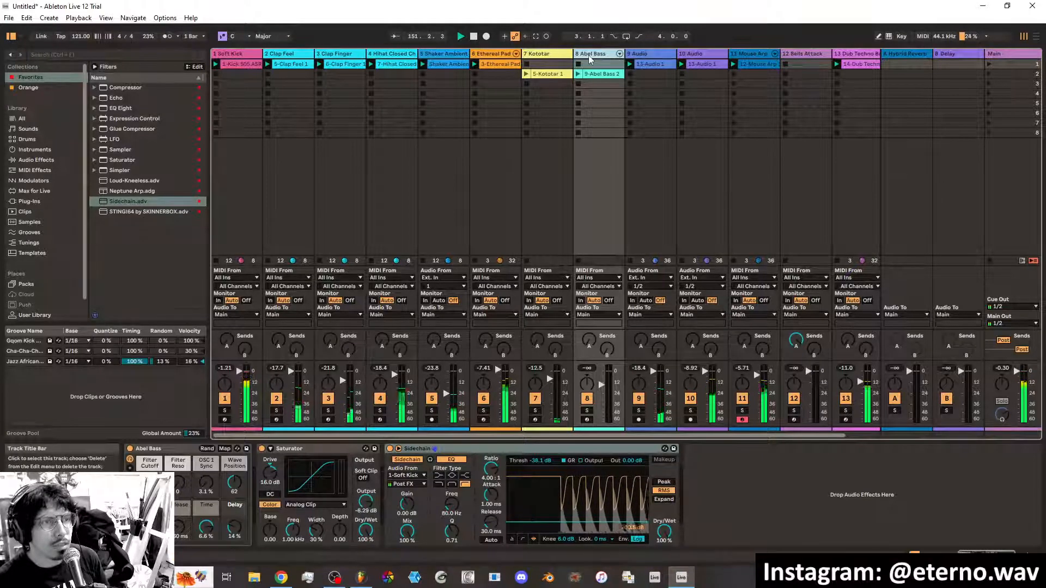
left_click_drag(854, 57, 807, 57)
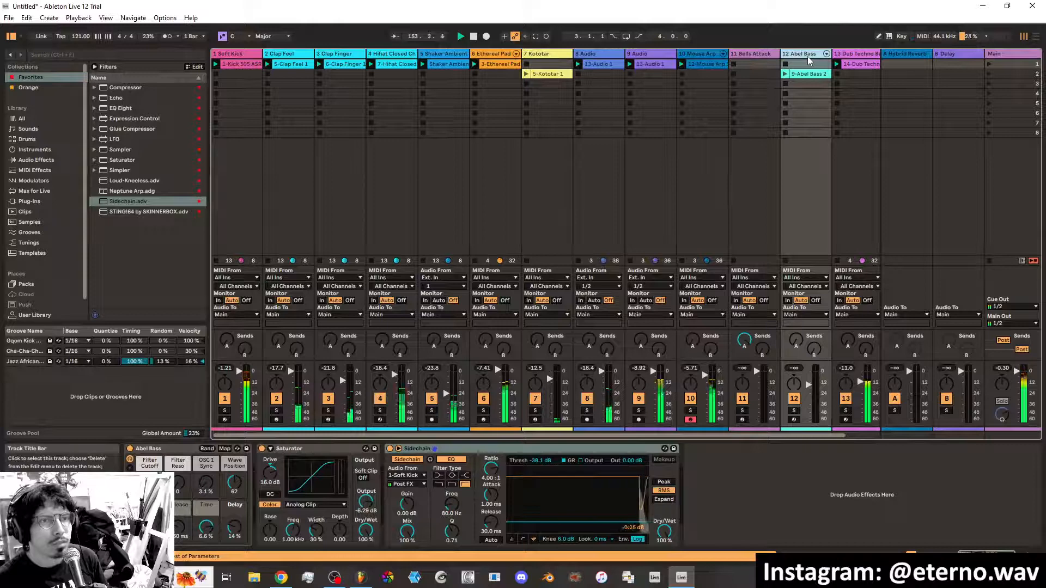
Solo the first Audio track, after Kototar, and rename its clip and the track "bell groove"
left_click(591, 57)
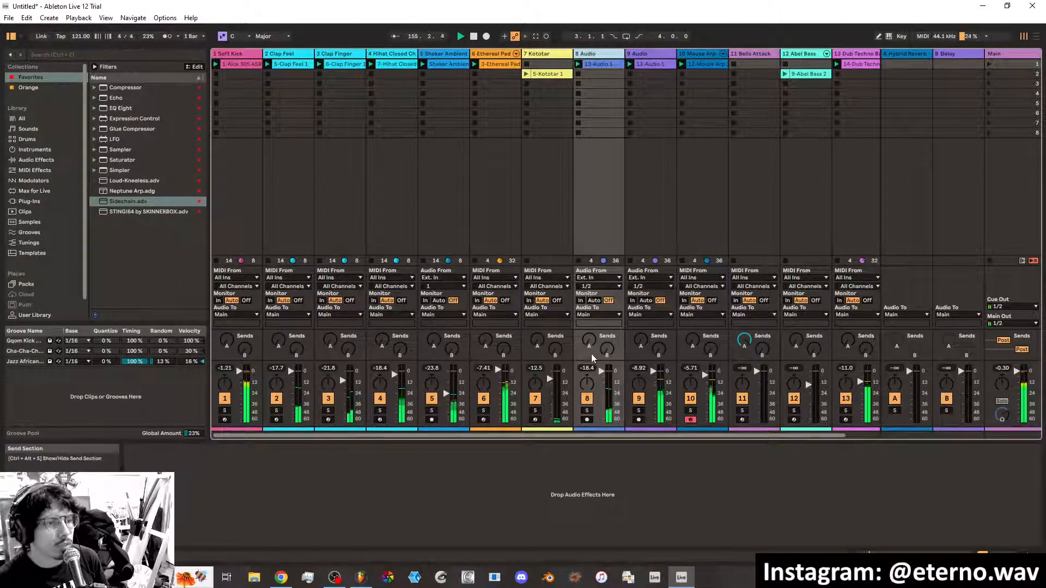
left_click(587, 411)
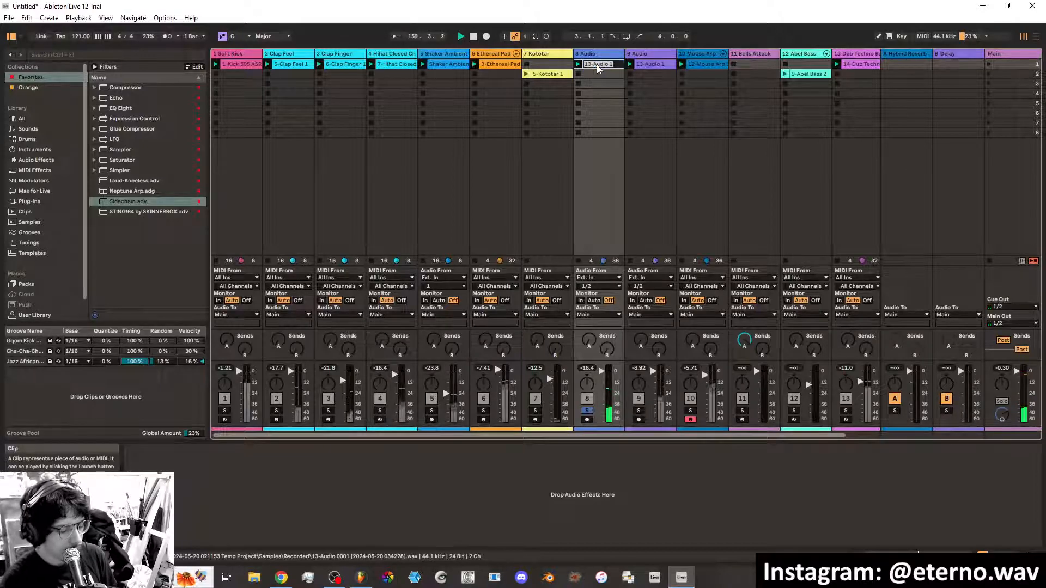
key("ctrl+r")
type("bell arp")
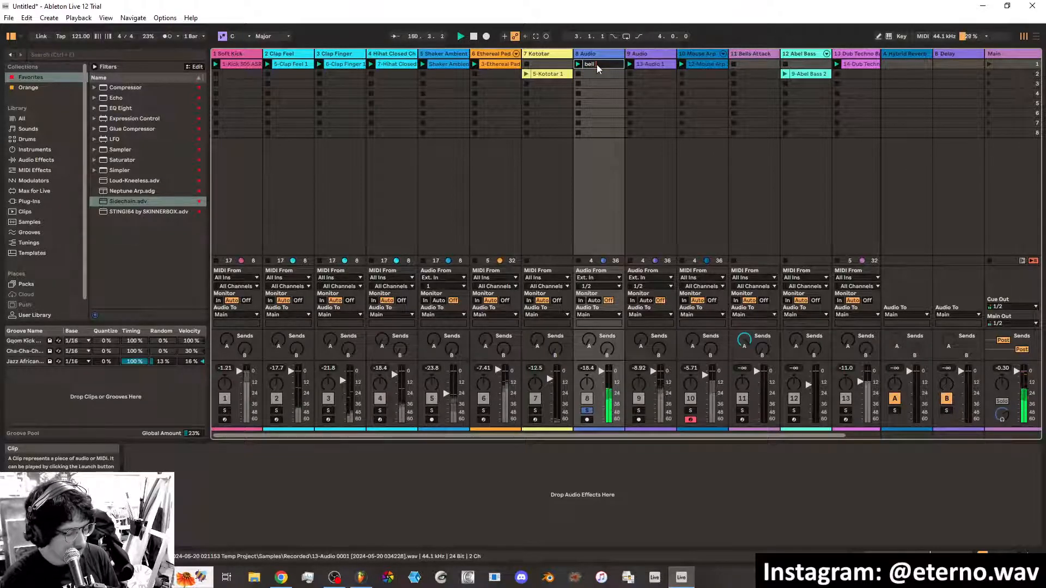
type("ove")
key("Return")
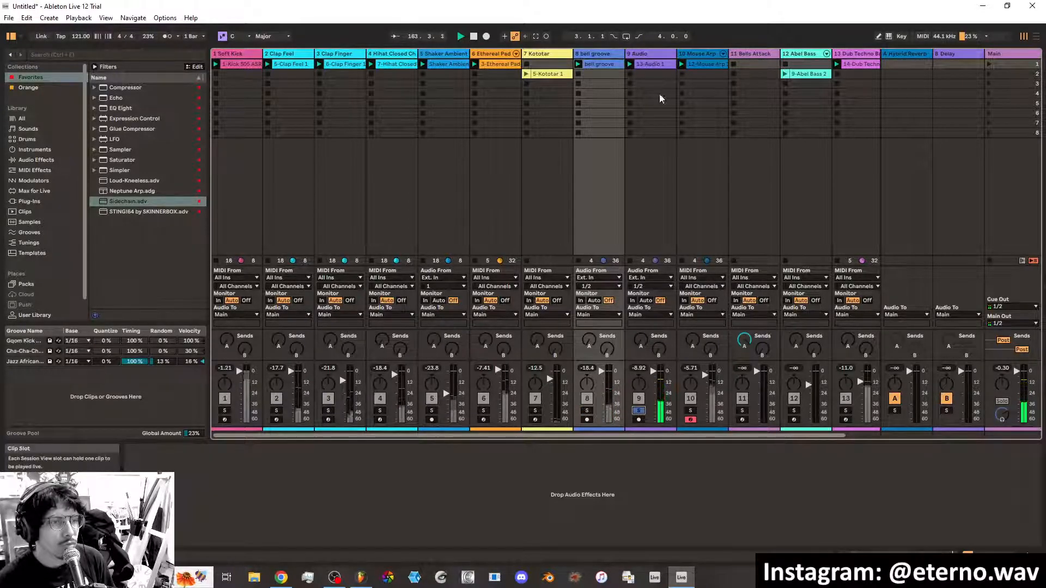
Rename the remaining soloed Audio track "high bongo groove"
left_click(652, 65)
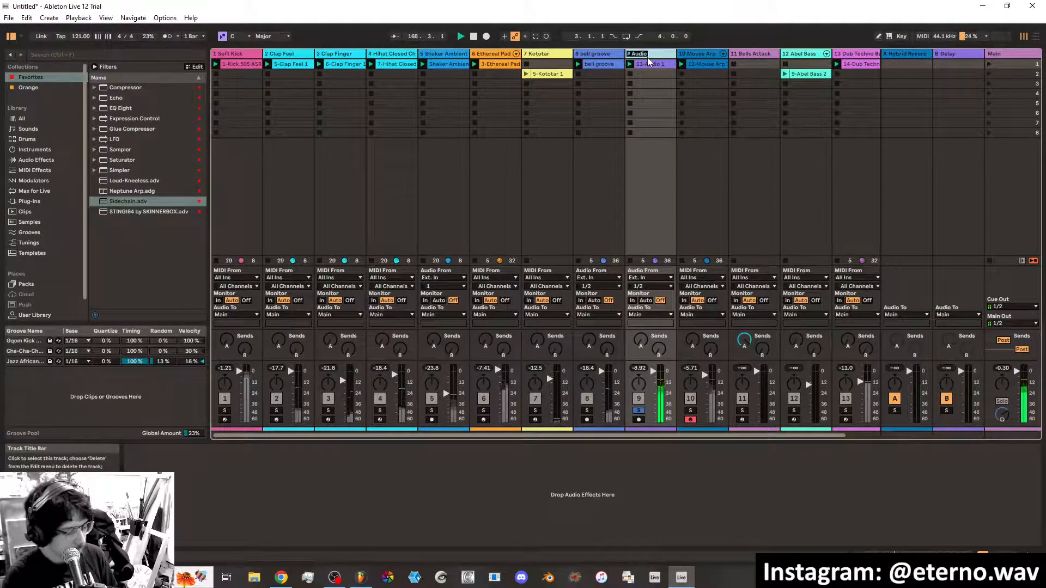
type("high")
key("Return")
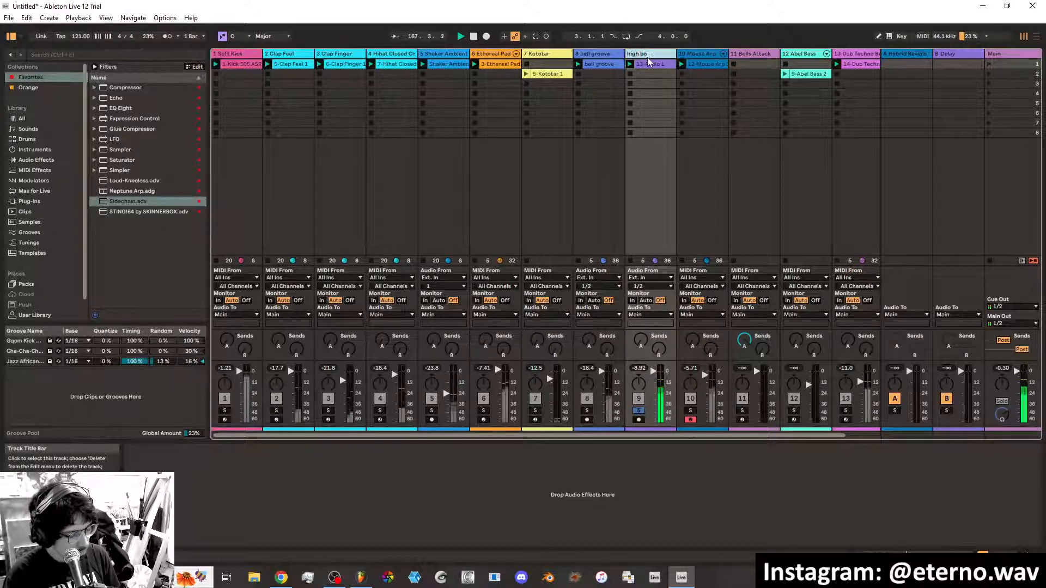
type("bongo groove")
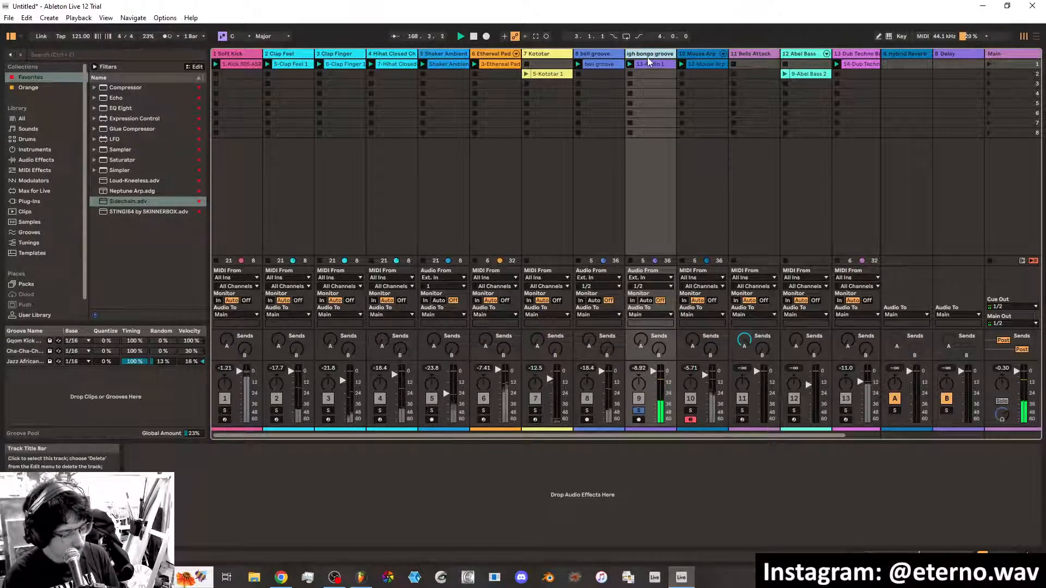
key("Return")
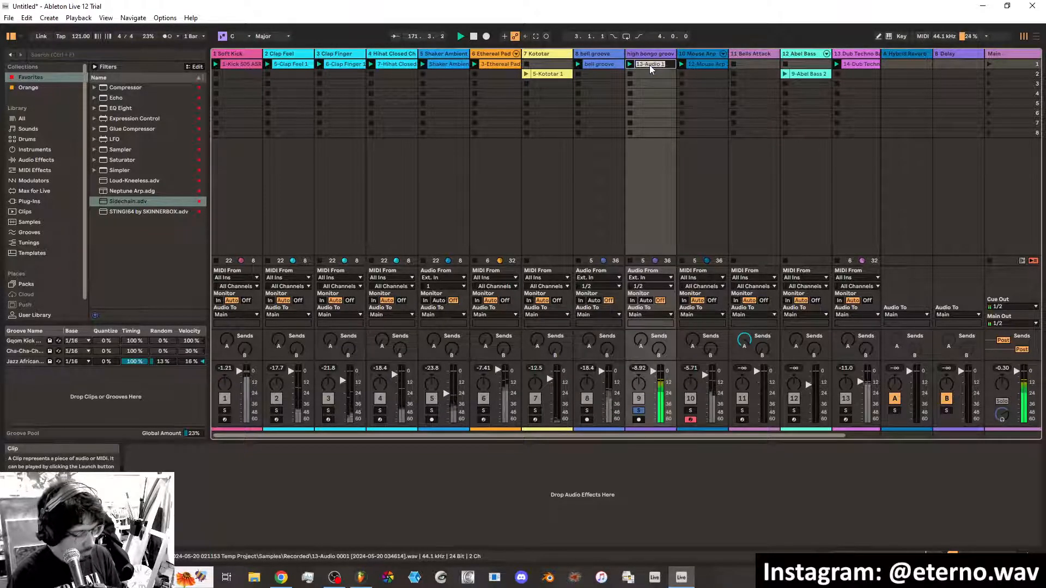
Rename the bongo track's clip and the track itself "hi bongo groove"
type("hi bongo")
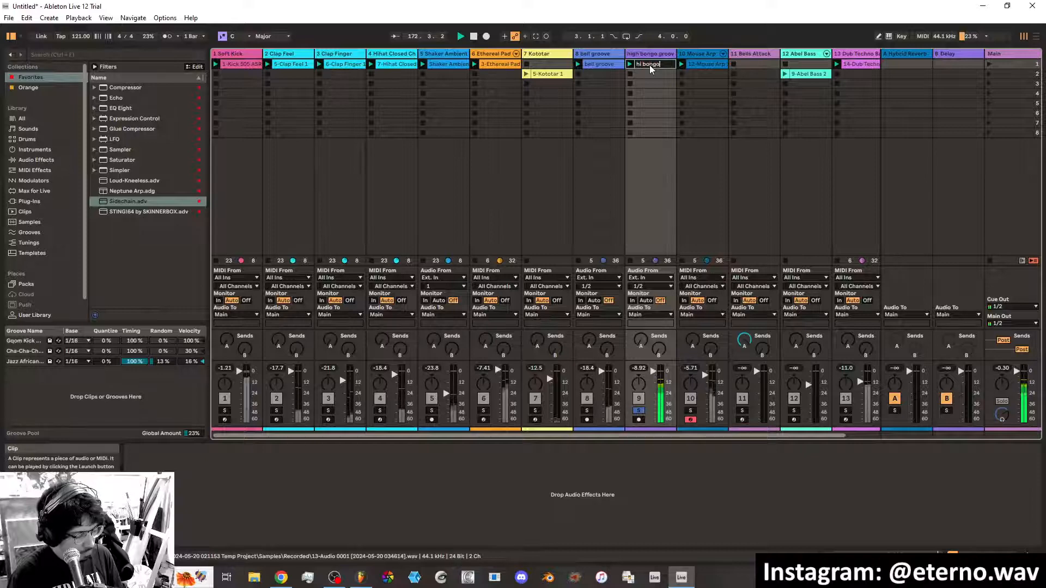
type(" groove")
key("Return")
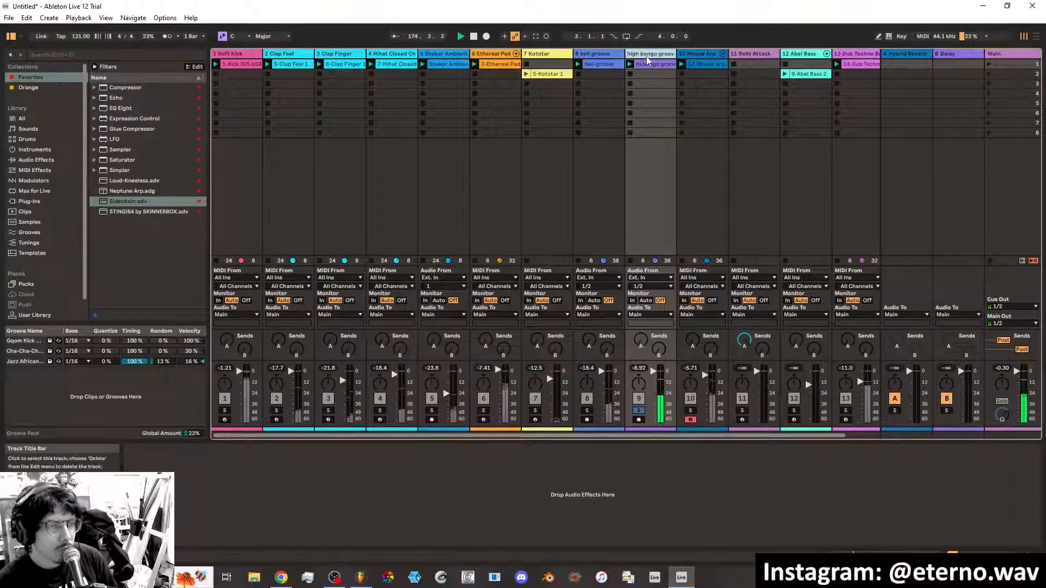
left_click(648, 55)
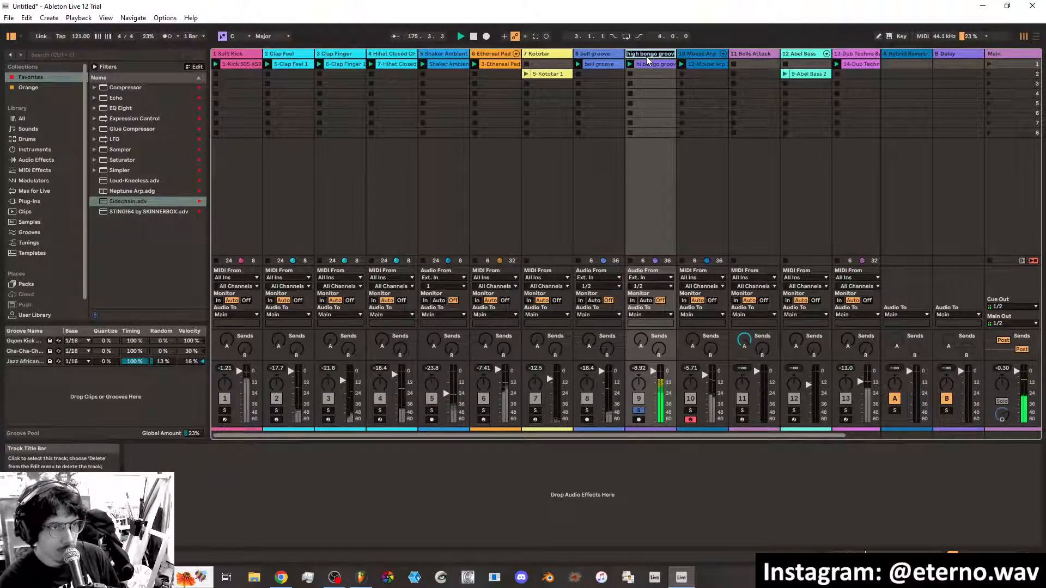
type("hi b")
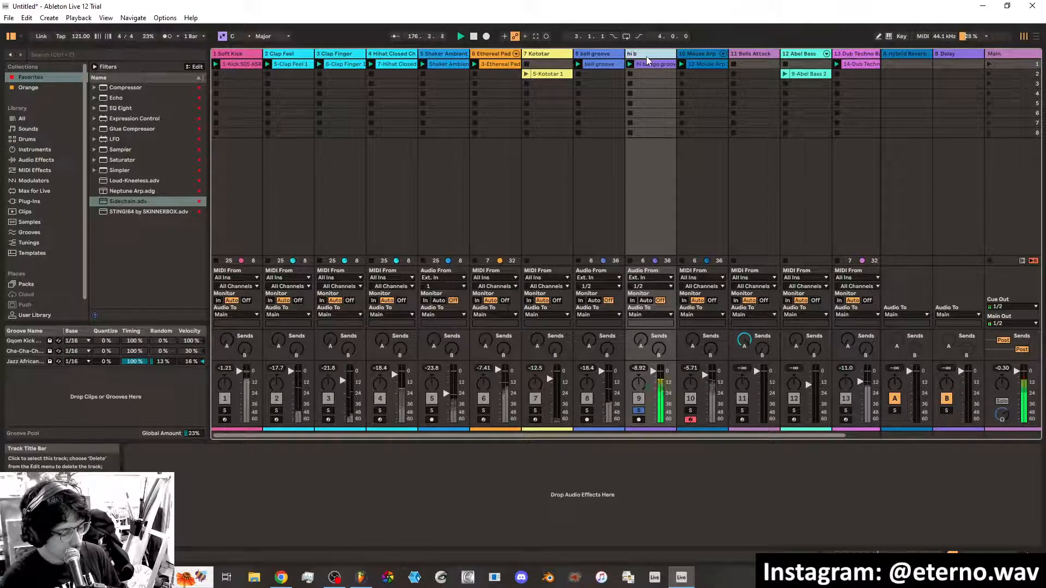
type("ongo groove")
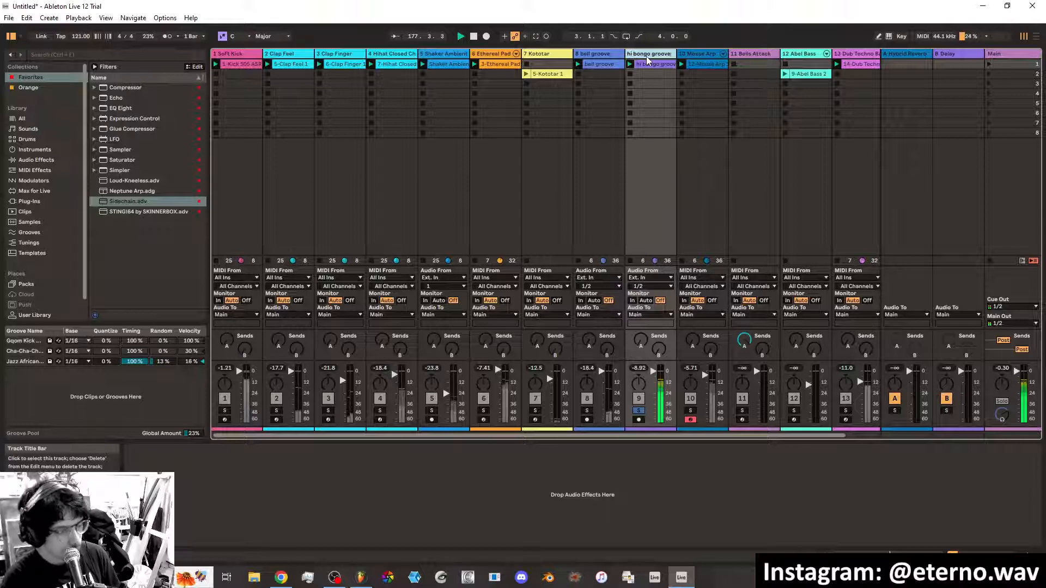
Rename the Soft Kick track's clip "kick"
left_click(703, 64)
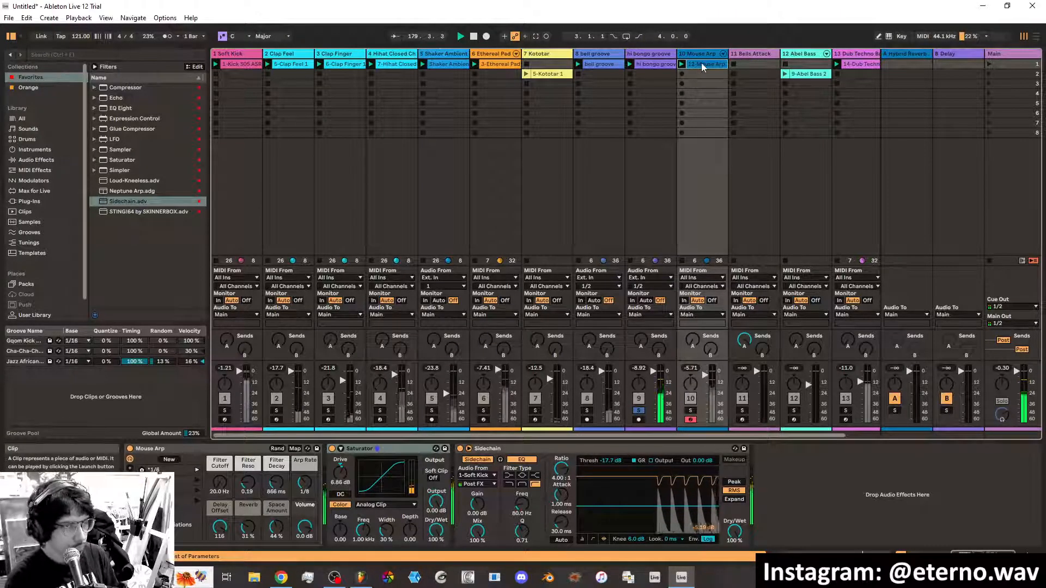
left_click(246, 65)
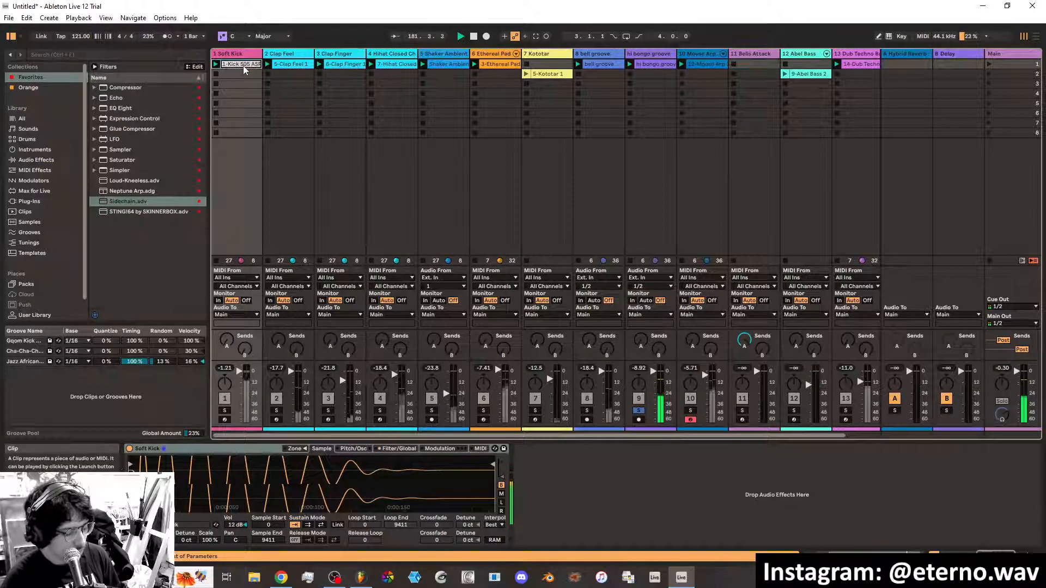
type("kick")
key("Return")
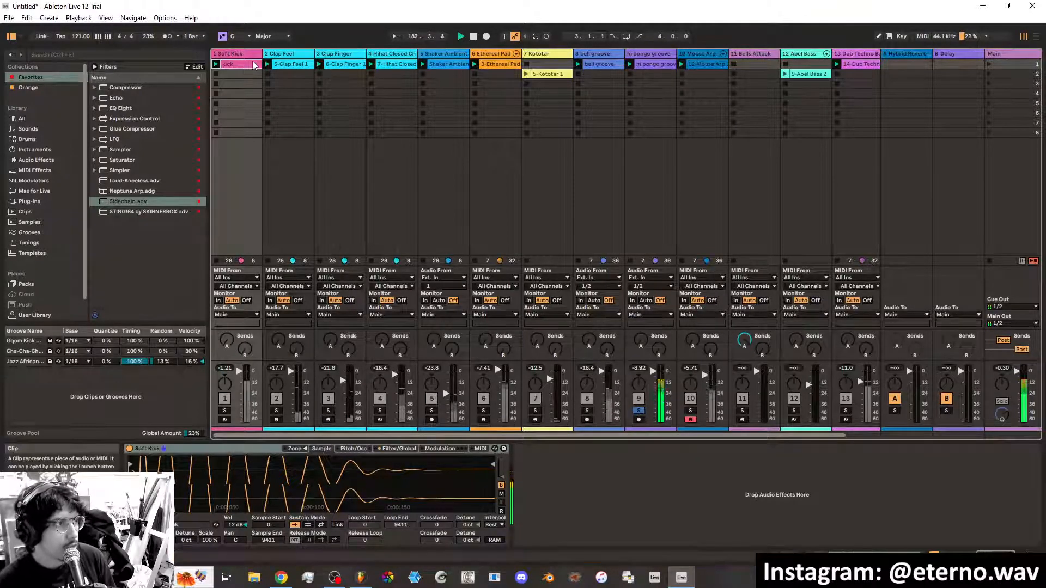
left_click(281, 54)
left_click(236, 54)
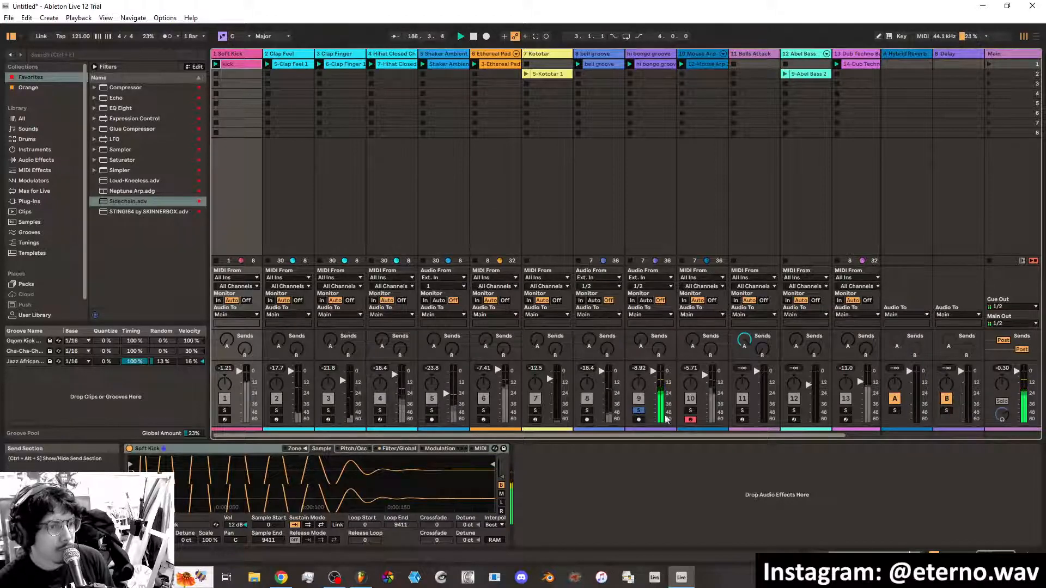
Turn off solo on the hi bongo groove track and arm the Bells Attack track for live playing
left_click(639, 410)
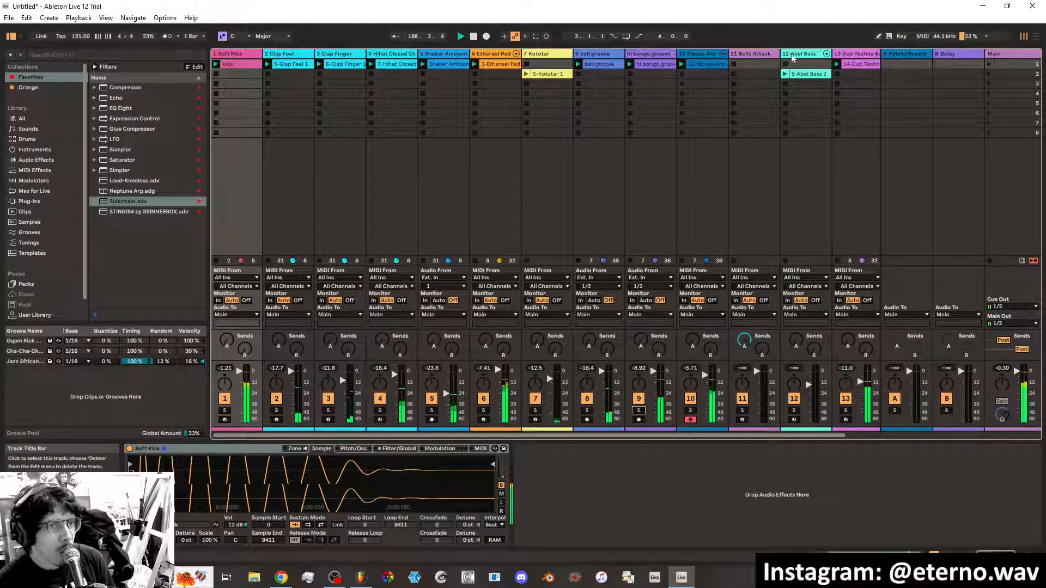
left_click(762, 55)
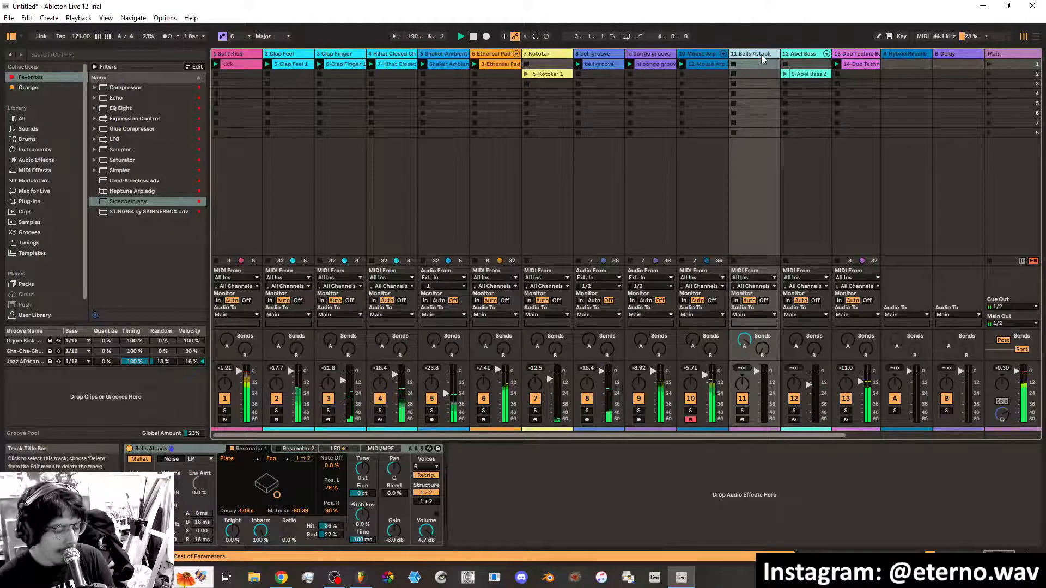
left_click(743, 419)
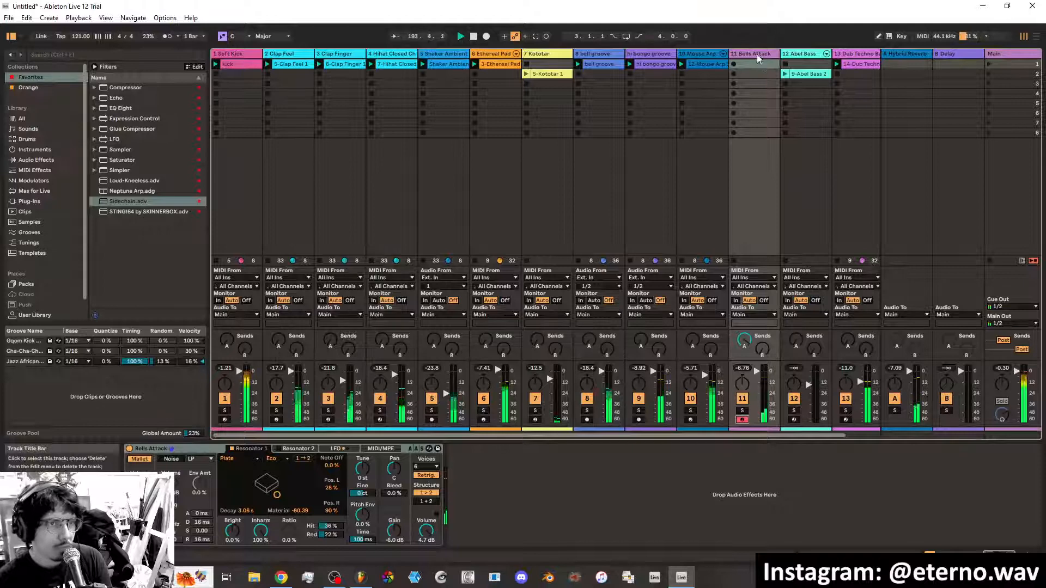
Reorder the tracks so Dub Techno Bass comes before Abel Bass and Bells Attack comes after it
left_click_drag(757, 54, 817, 56)
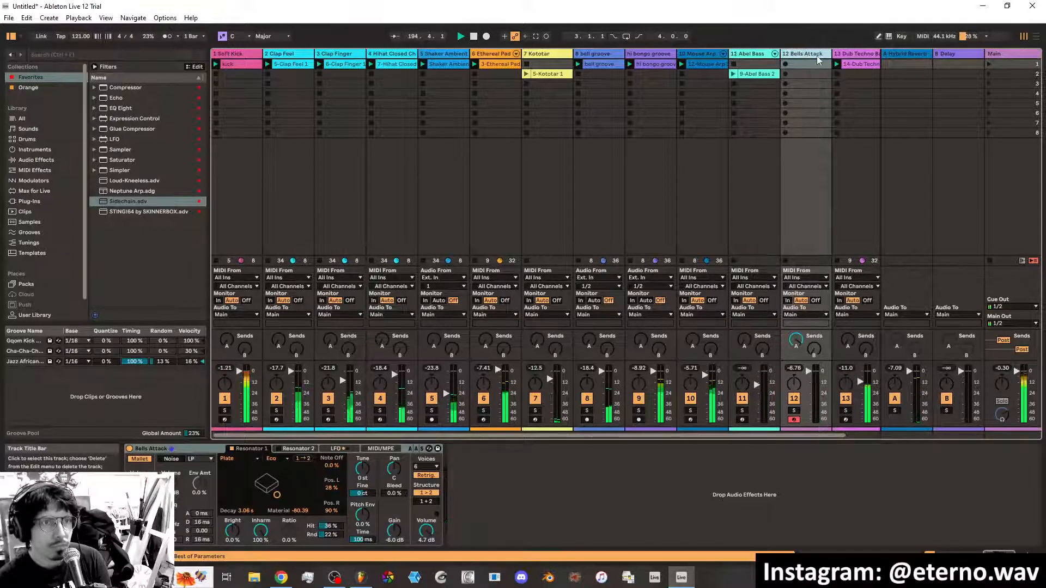
left_click(862, 57)
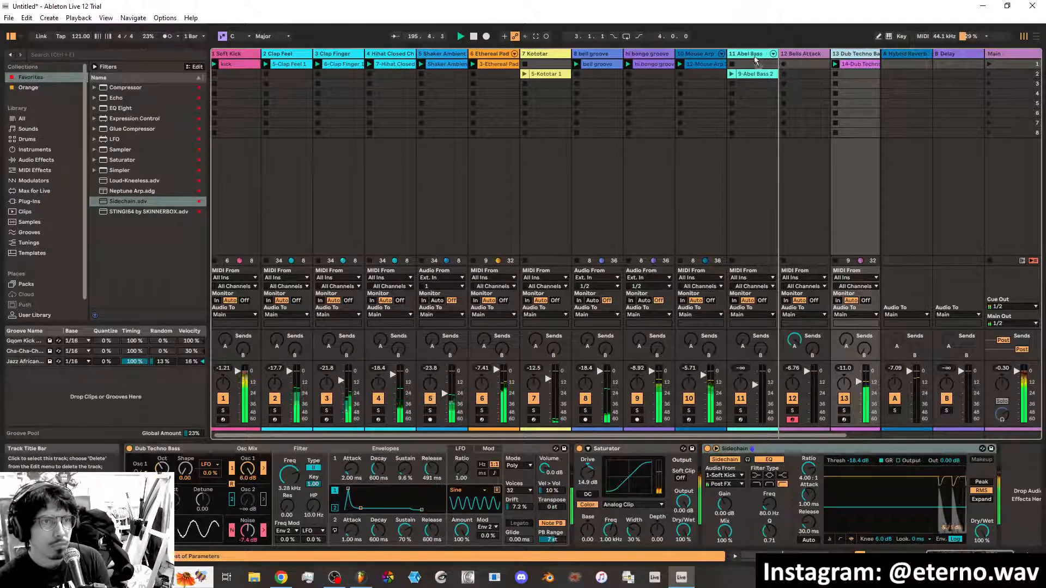
left_click_drag(756, 58, 735, 56)
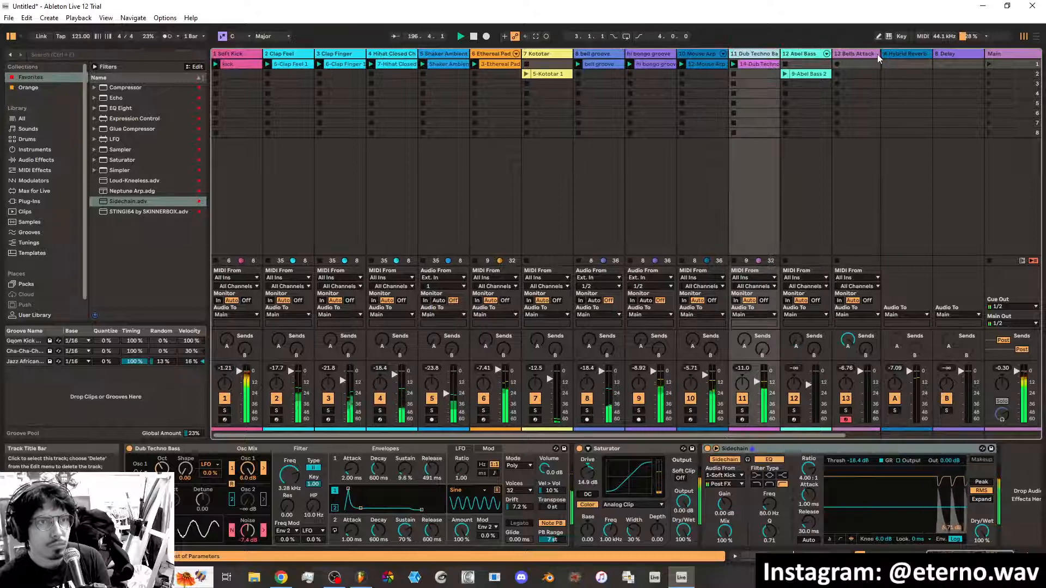
Audition the Abel Bass clip and delete the Abel Bass track
left_click(785, 75)
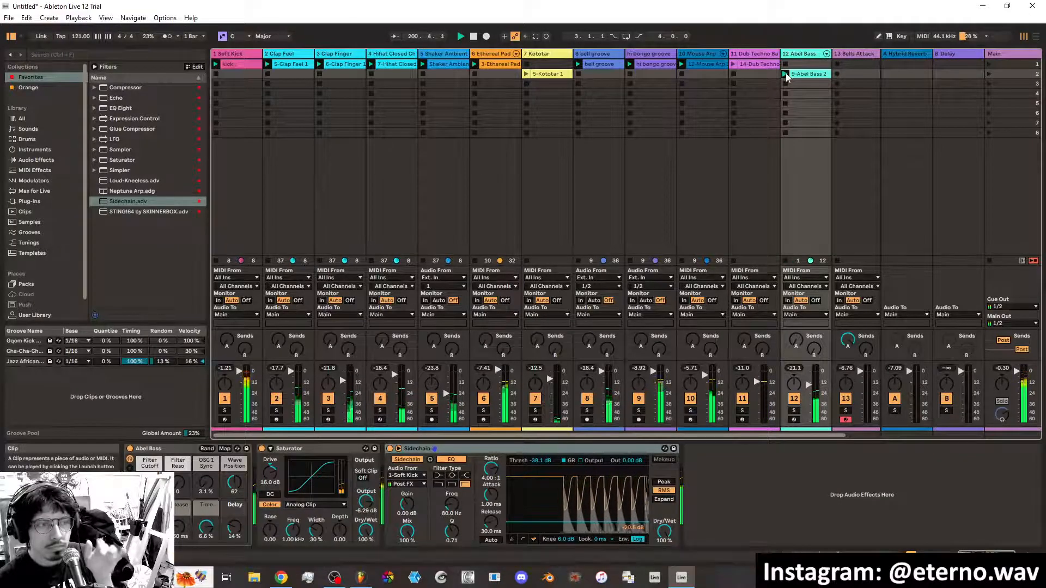
right_click(807, 56)
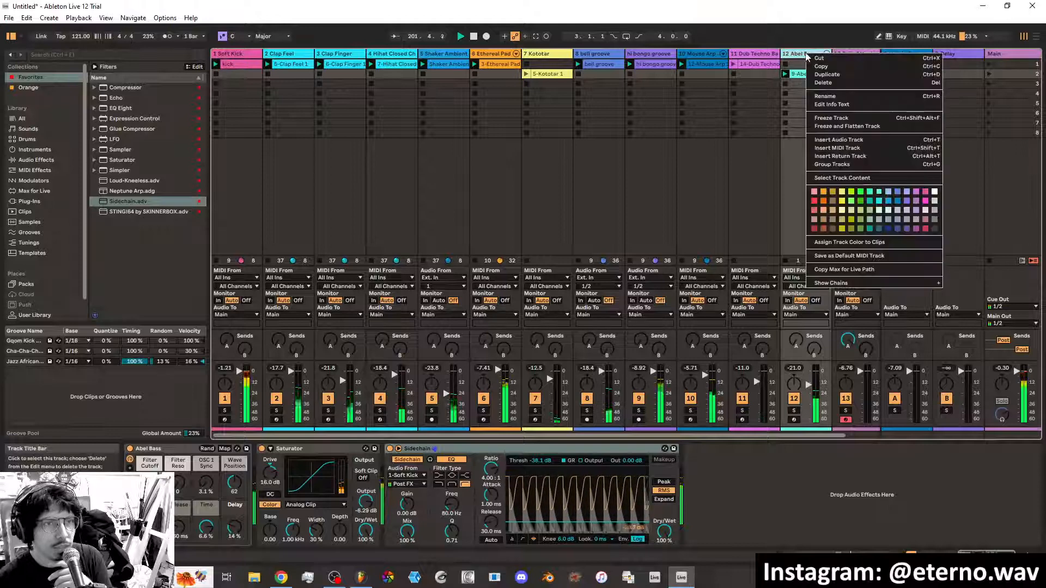
left_click(823, 83)
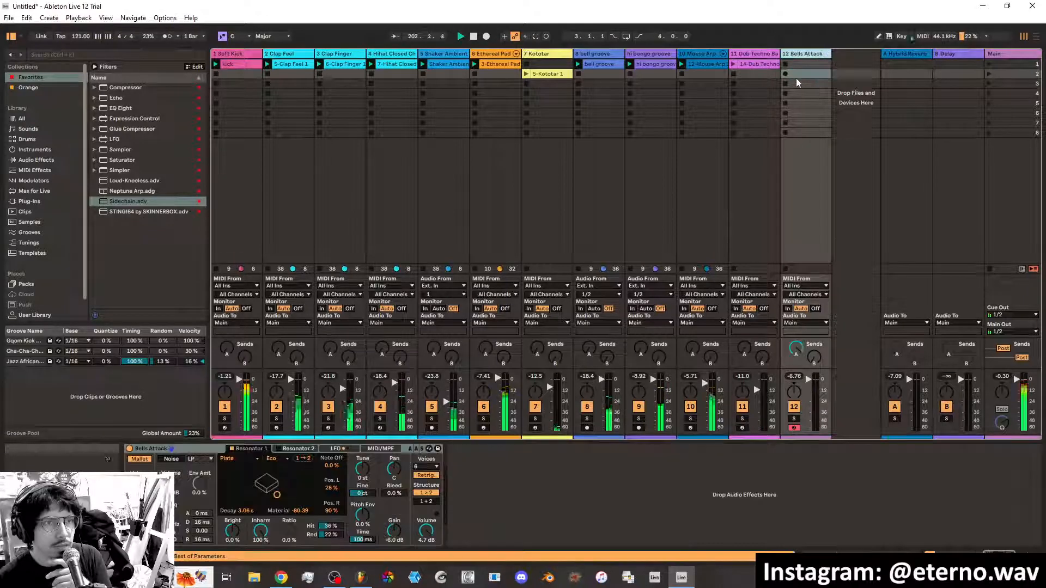
Launch the Dub Techno Bass clip and group its instrument, Saturator and Sidechain devices into an Instrument Rack
left_click(733, 64)
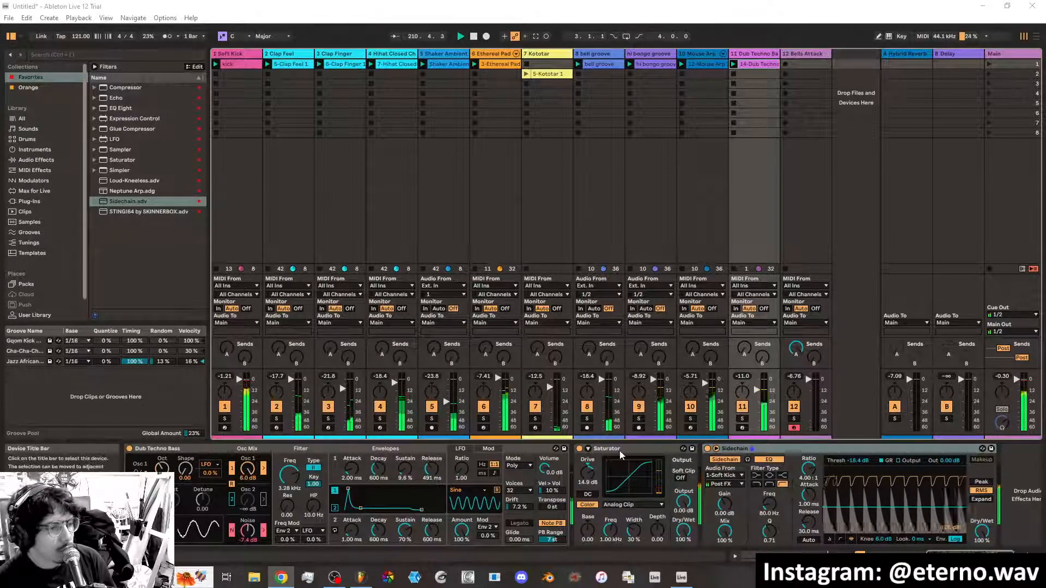
left_click(785, 453)
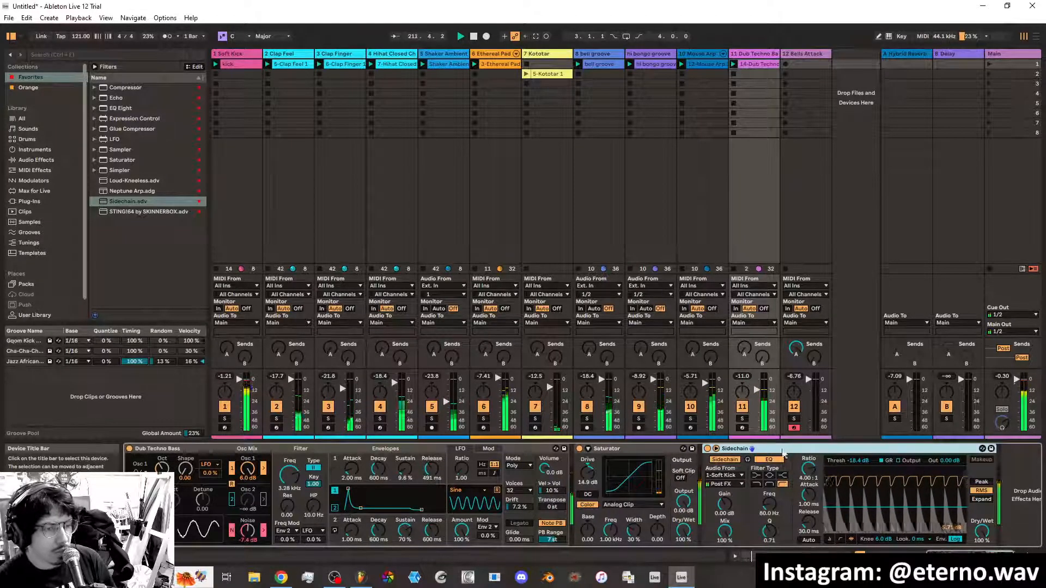
left_click(674, 455)
left_click(238, 451)
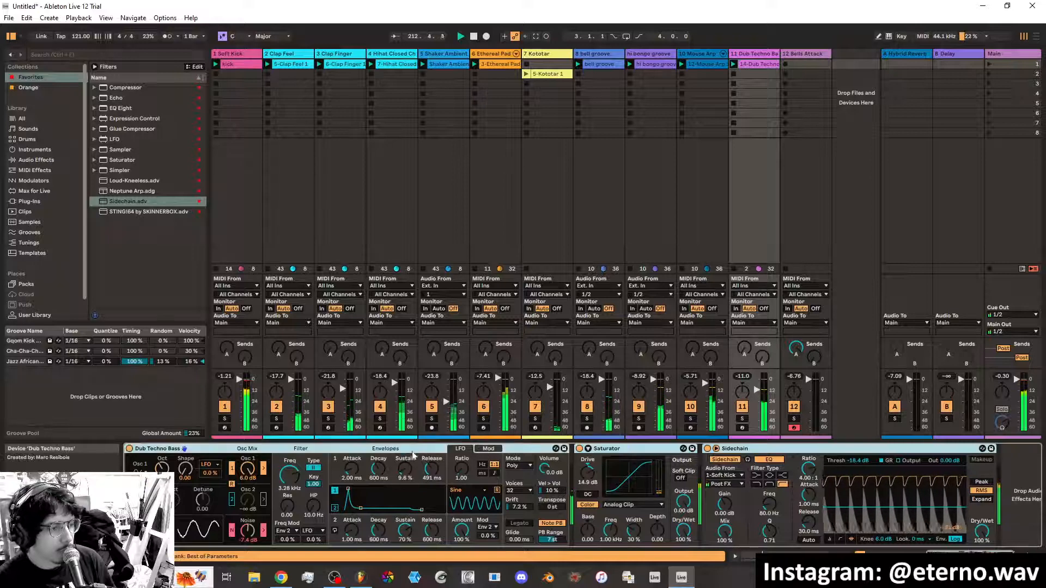
right_click(216, 448)
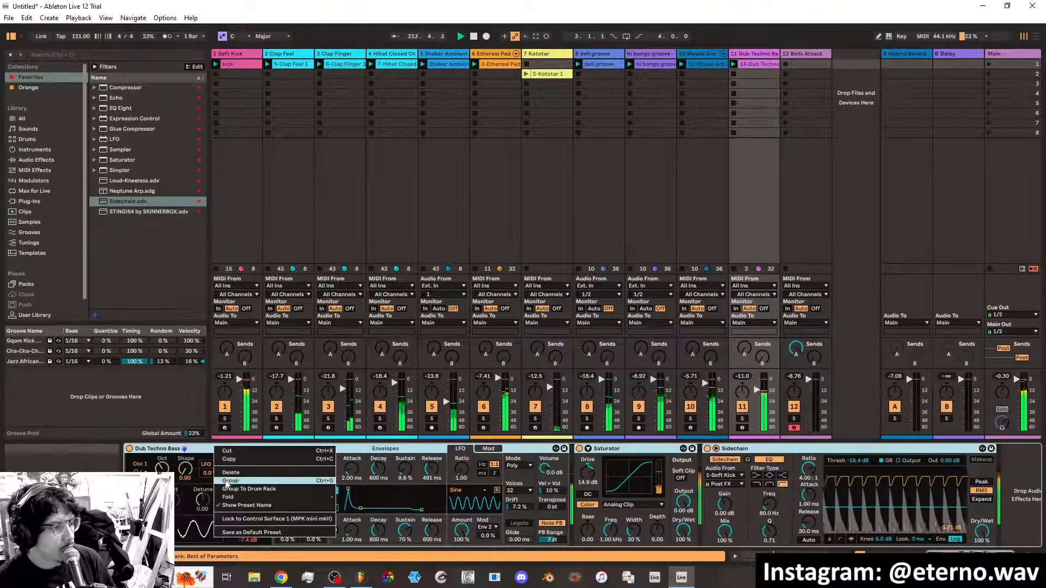
left_click(216, 483)
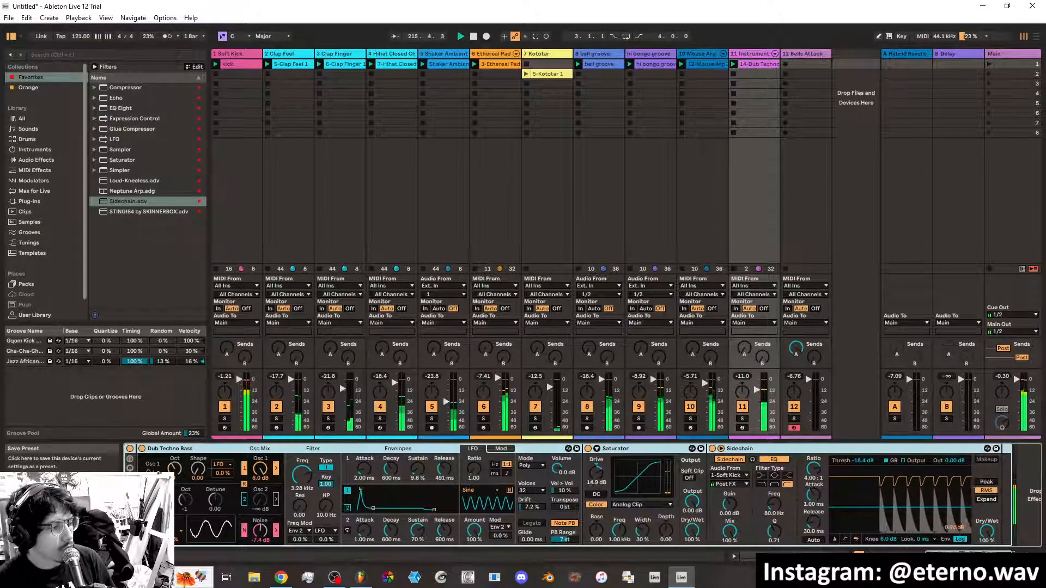
Save the bass rack to the User Library as the preset "Nice Bass" and collapse the Instrument Rack folder
left_click(130, 541)
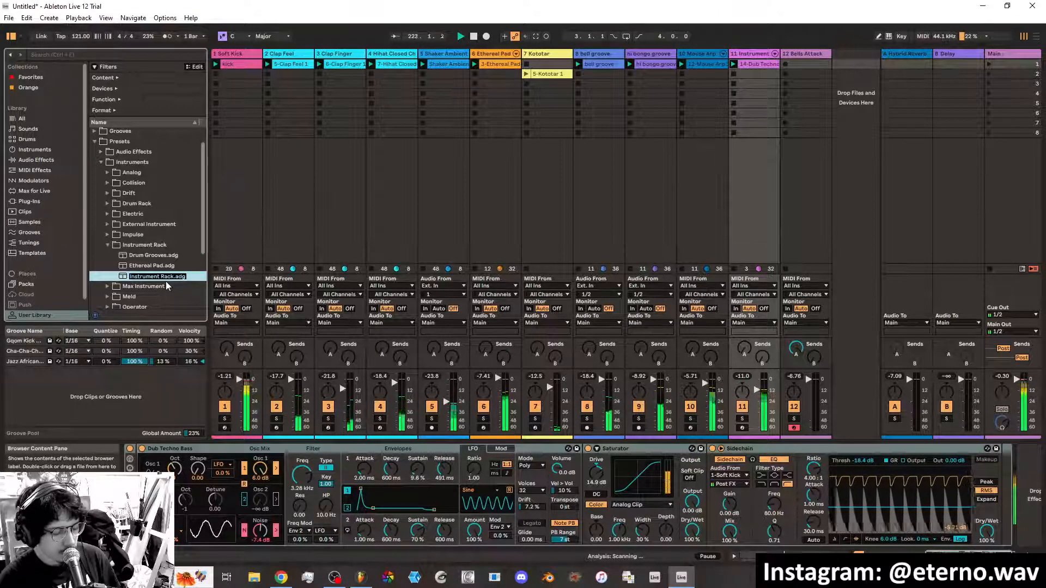
type("Nice B")
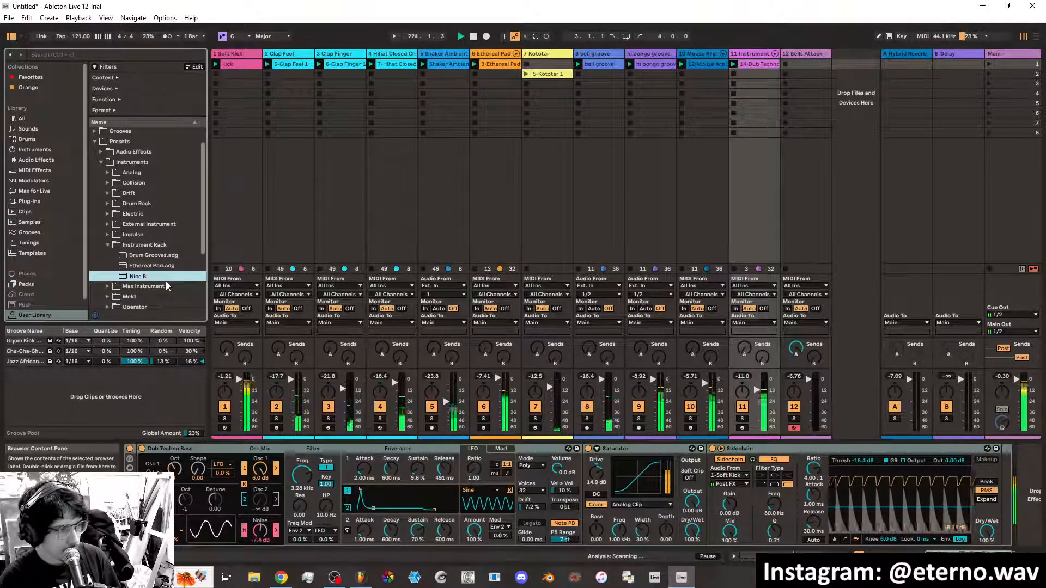
type("ass")
key("Return")
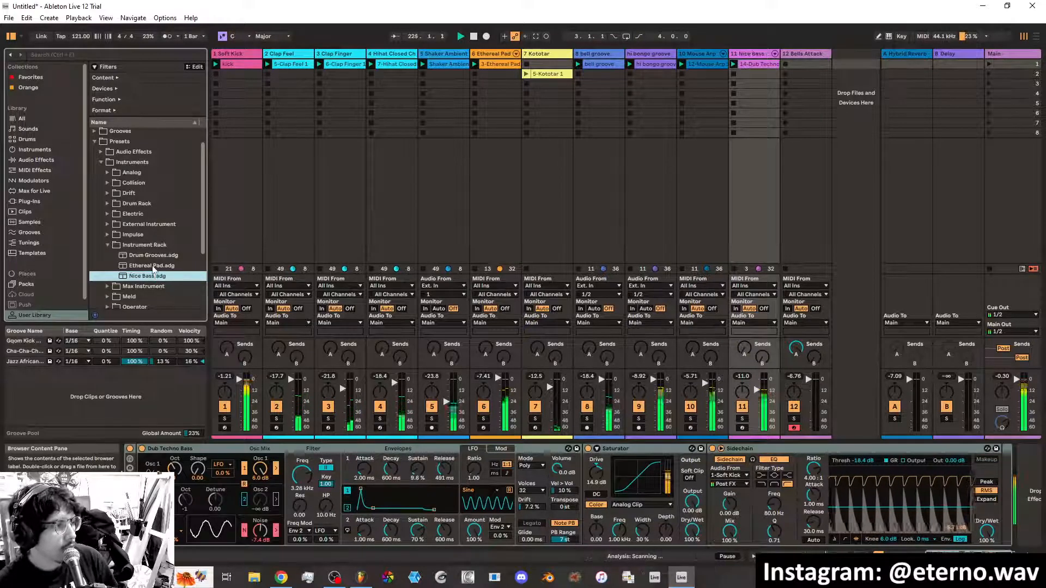
left_click(108, 246)
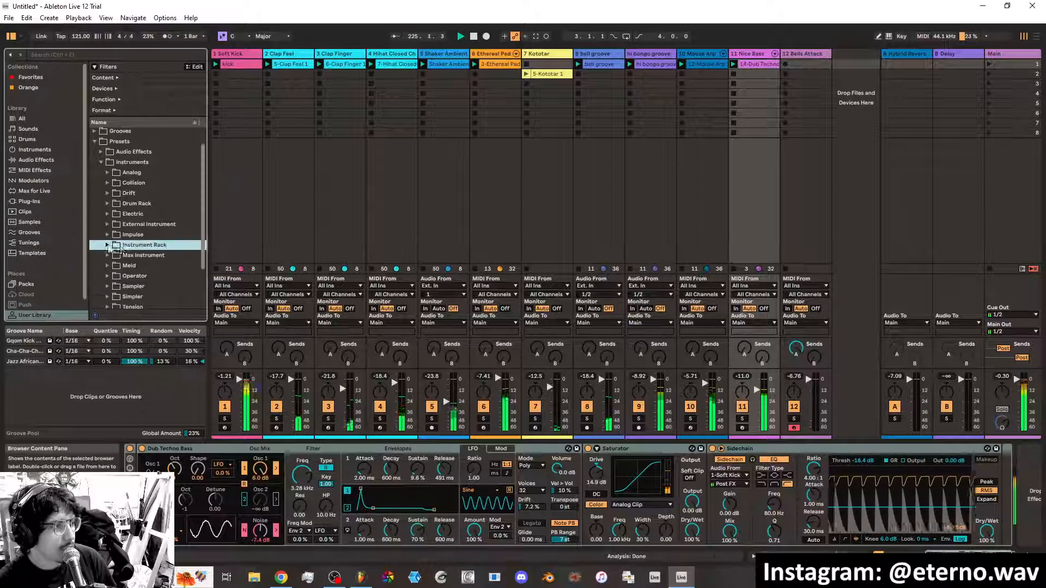
Launch the Kototar clip and sweep the Mouse Arp's Filter Cutoff up and down, ending at 20.0 Hz
left_click(934, 448)
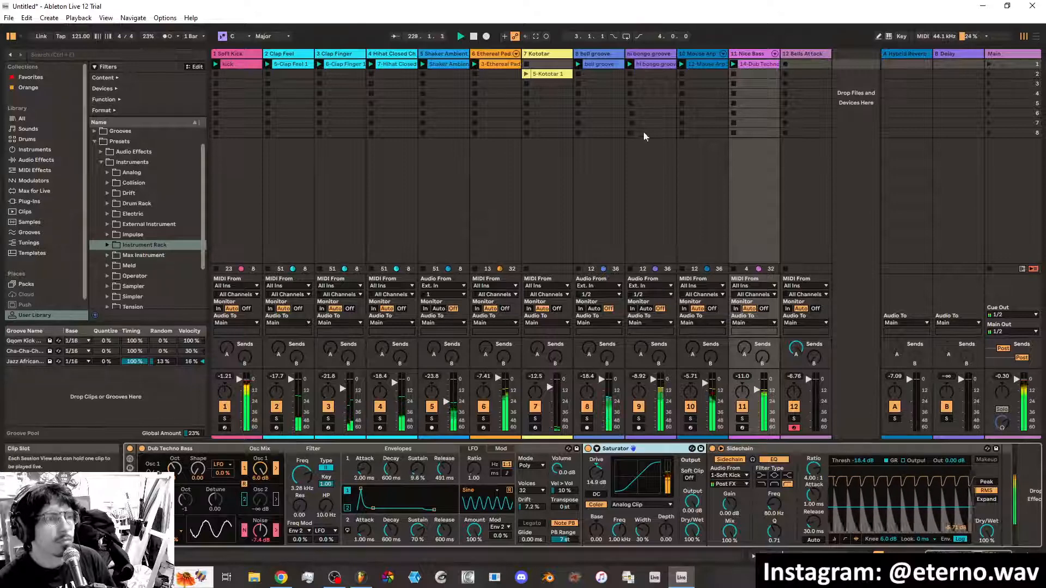
left_click(527, 74)
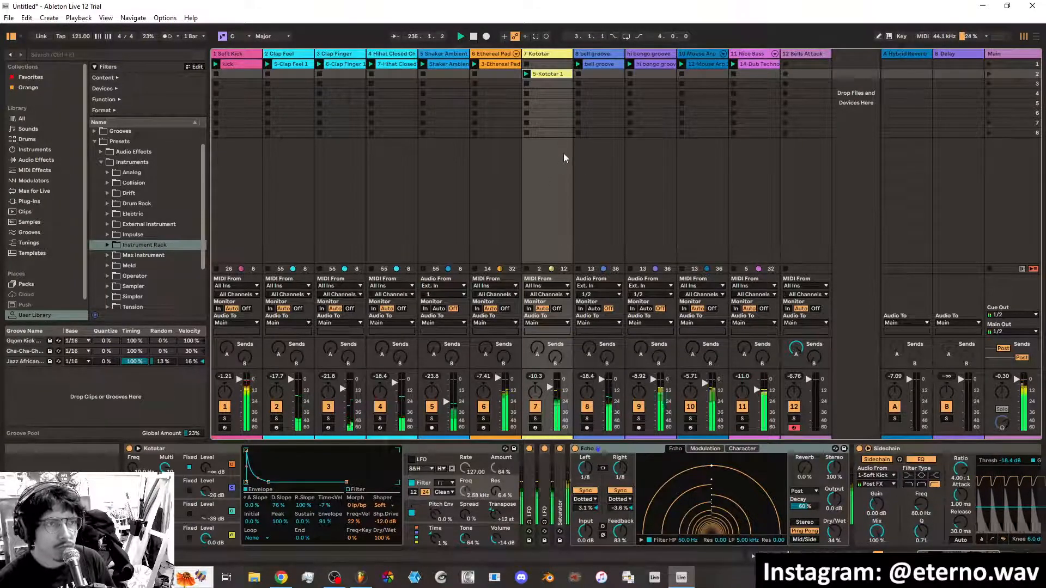
left_click(708, 64)
mouse_move(220, 483)
left_mouse_down()
mouse_move(220, 447)
mouse_move(220, 485)
left_mouse_up()
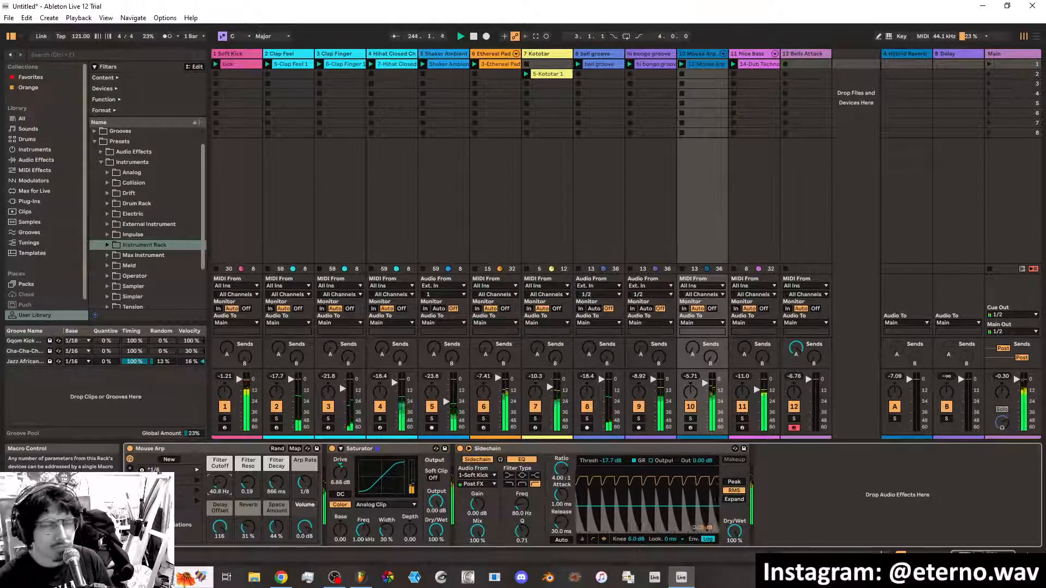
left_click_drag(219, 484, 220, 479)
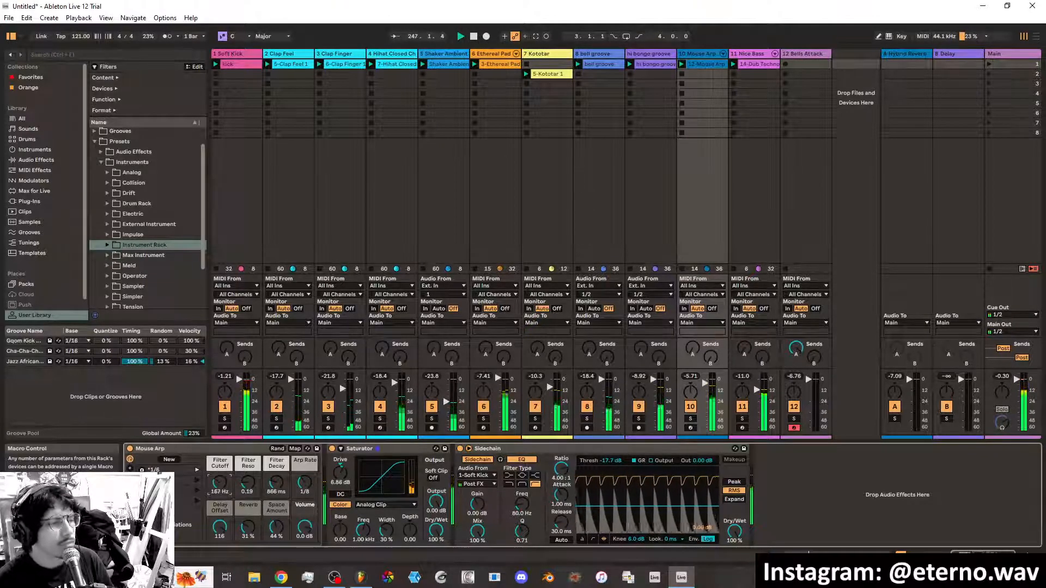
left_click_drag(219, 484, 219, 482)
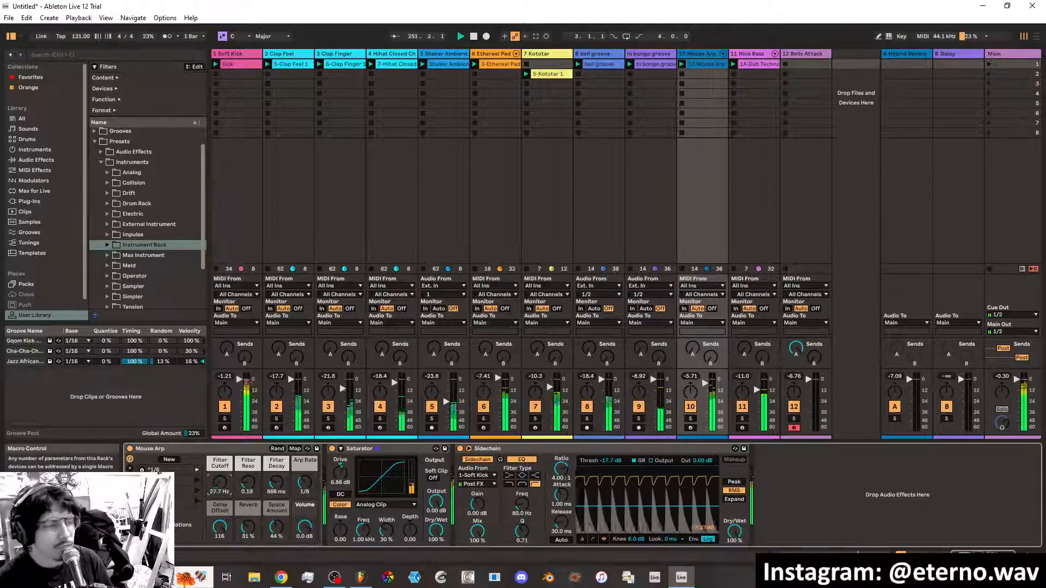
left_click_drag(219, 483, 220, 480)
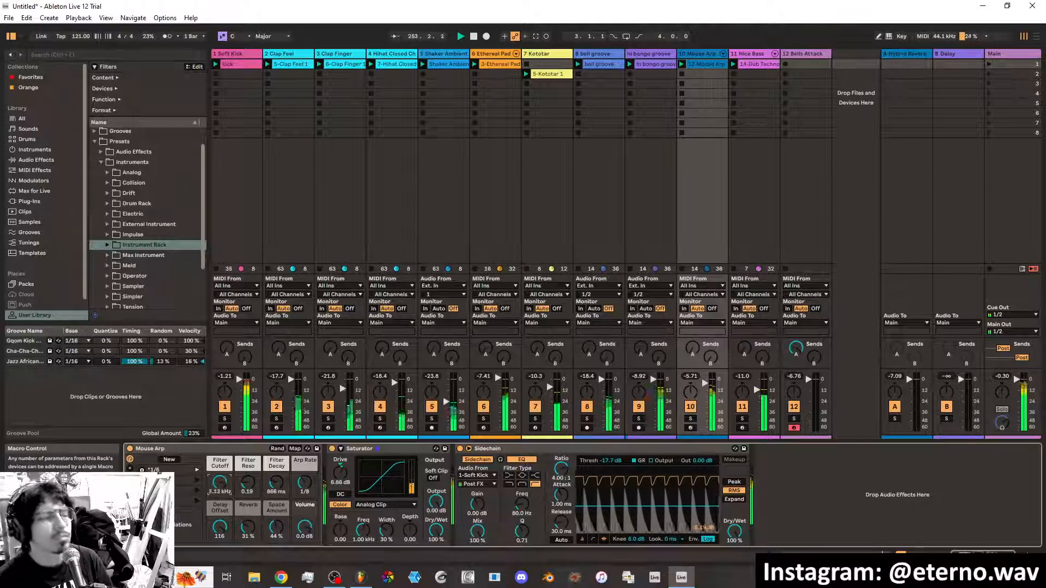
left_click_drag(219, 480, 219, 474)
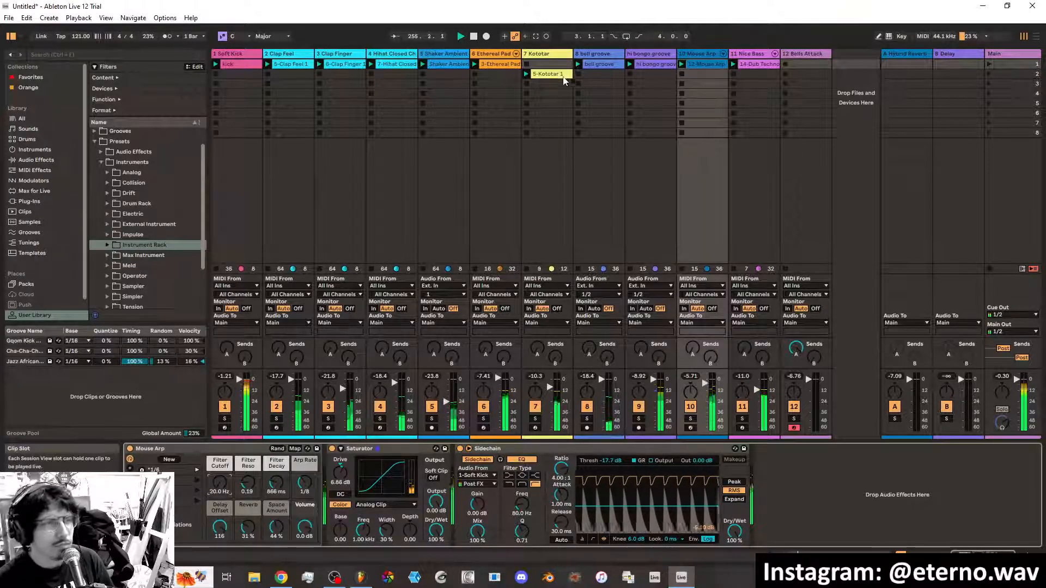
Move the Kototar clip to scene 5 and the bass, Mouse Arp, clap, hi-hat and kick clips to scene 2
left_click_drag(560, 80, 558, 103)
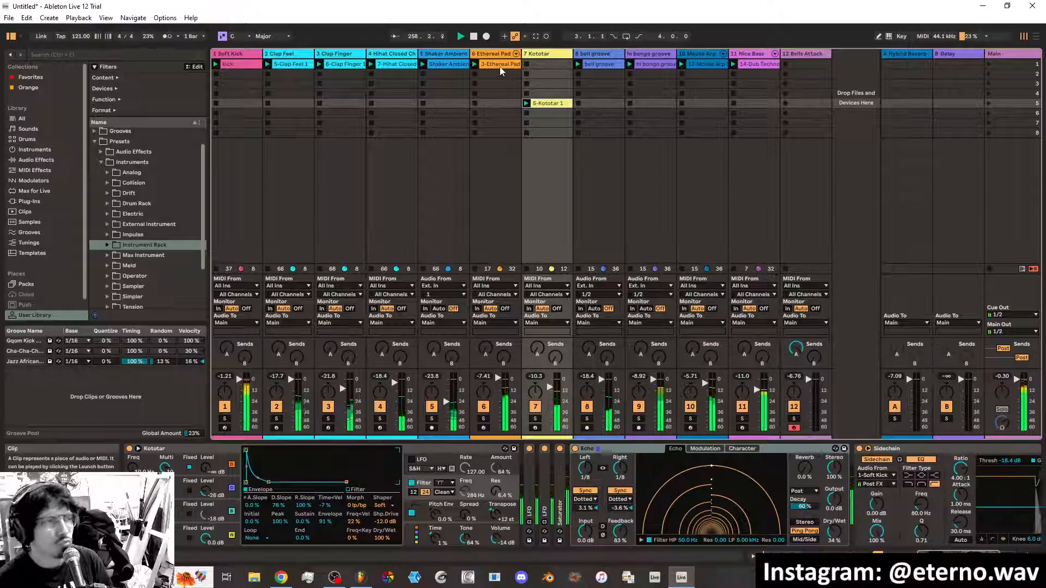
left_click_drag(600, 64, 600, 64)
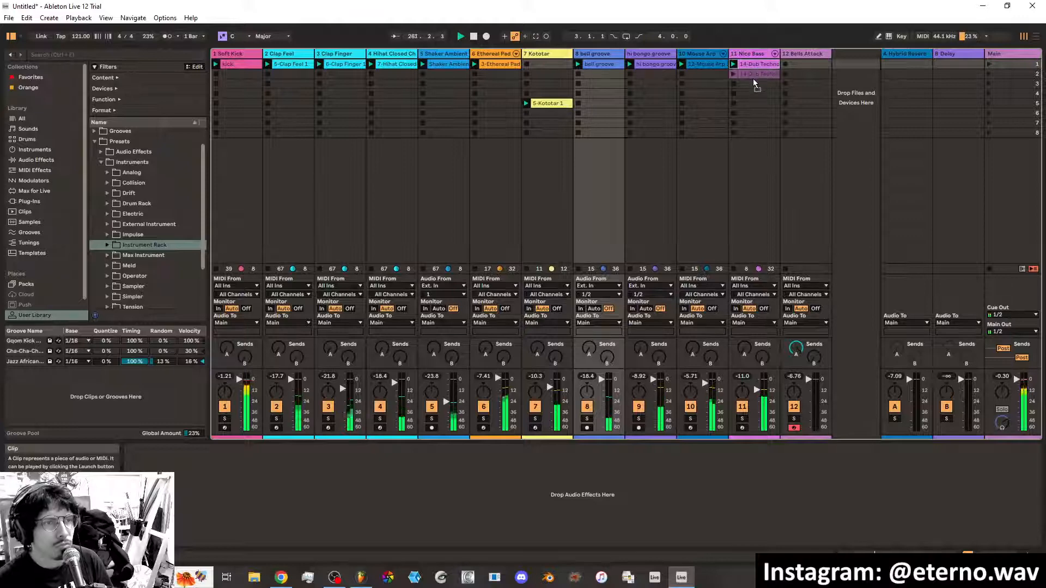
left_click_drag(753, 79, 704, 74)
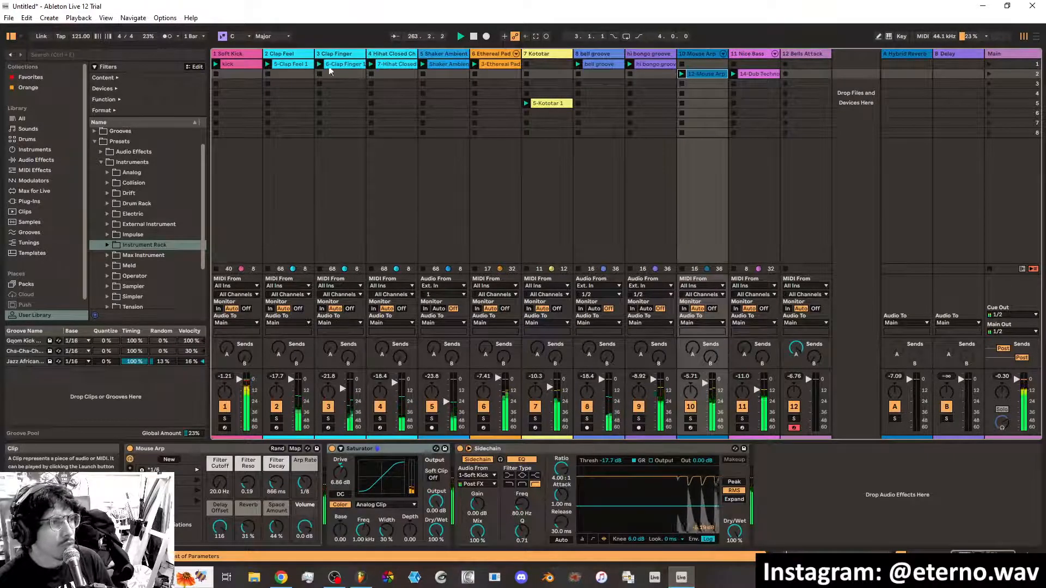
left_click_drag(289, 65, 394, 75)
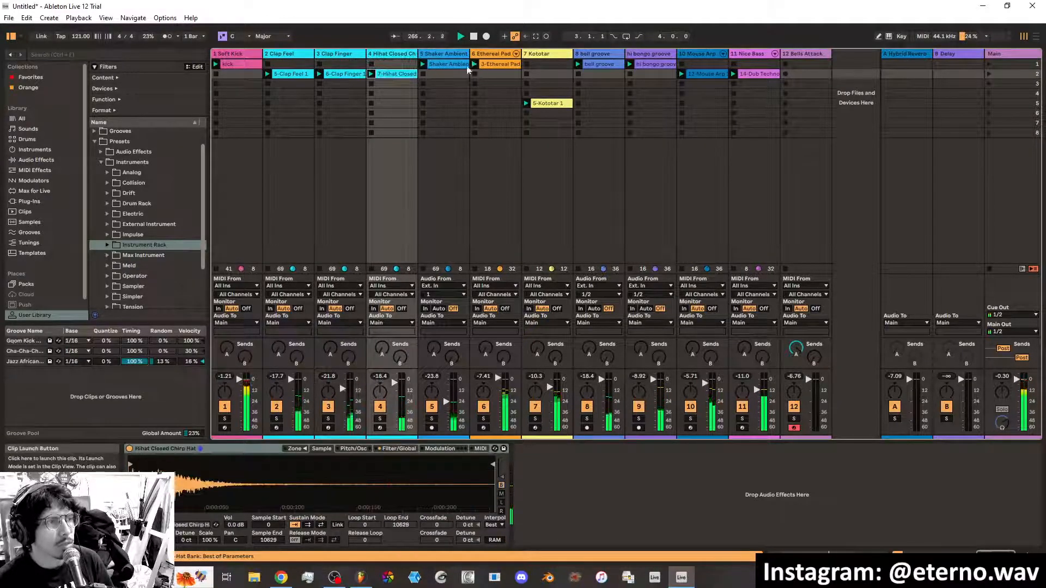
left_click_drag(244, 70, 243, 74)
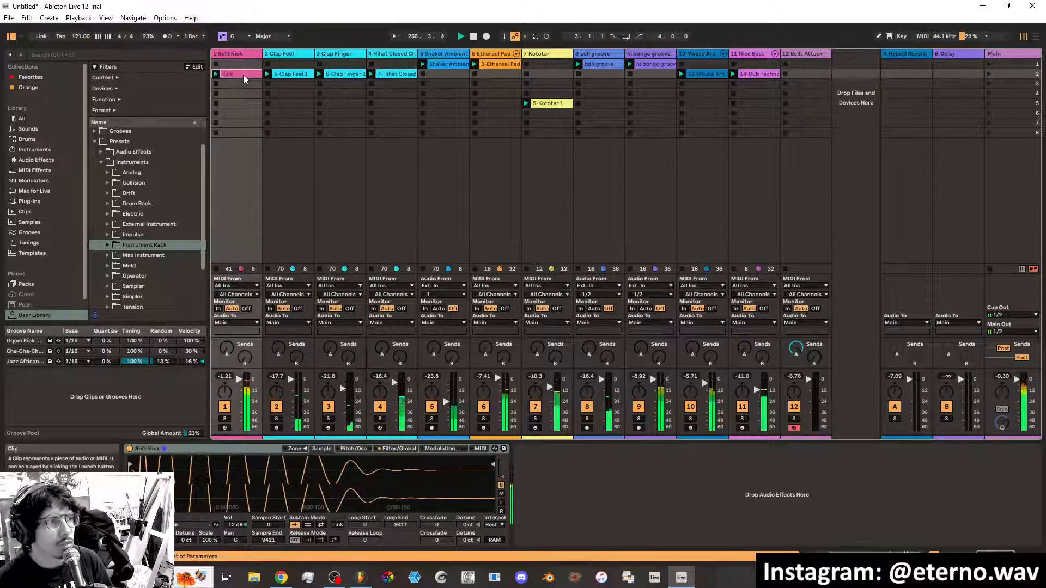
Move the hi bongo groove, bell groove and shaker clips to scene 2, launching scene 1 to stop the moved parts
left_click(987, 64)
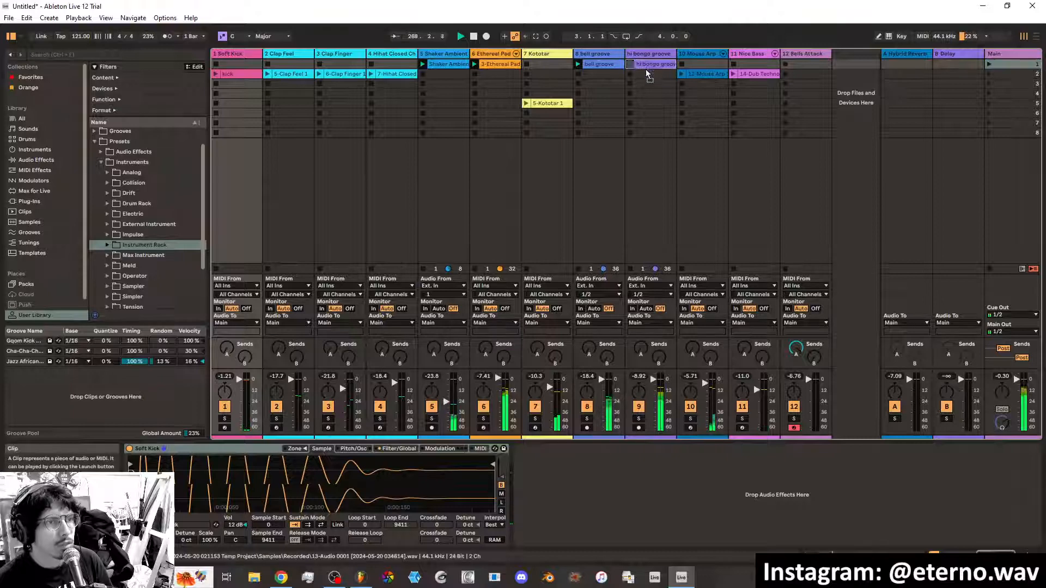
left_click_drag(646, 65, 602, 74)
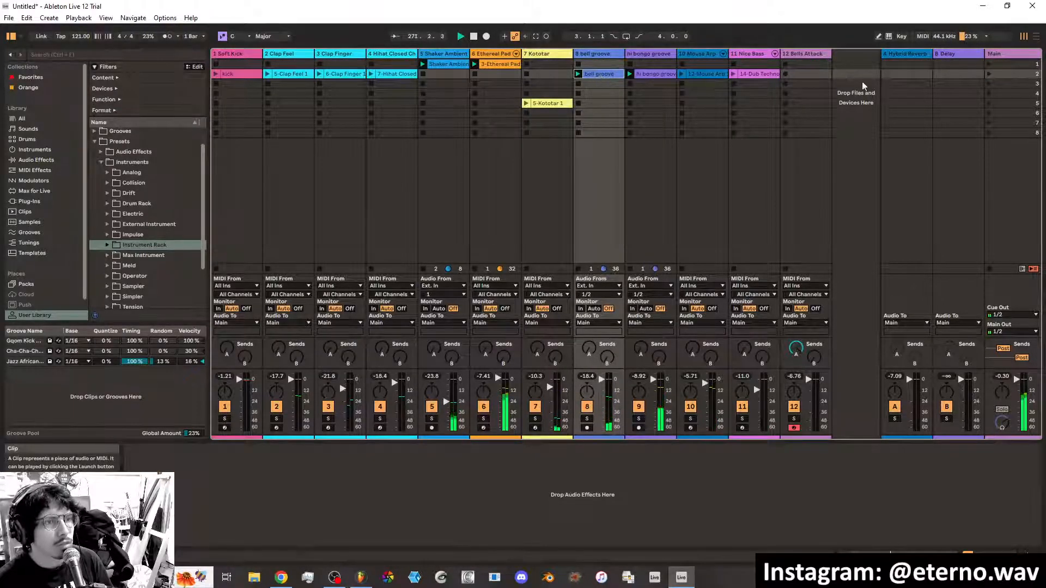
left_click(989, 65)
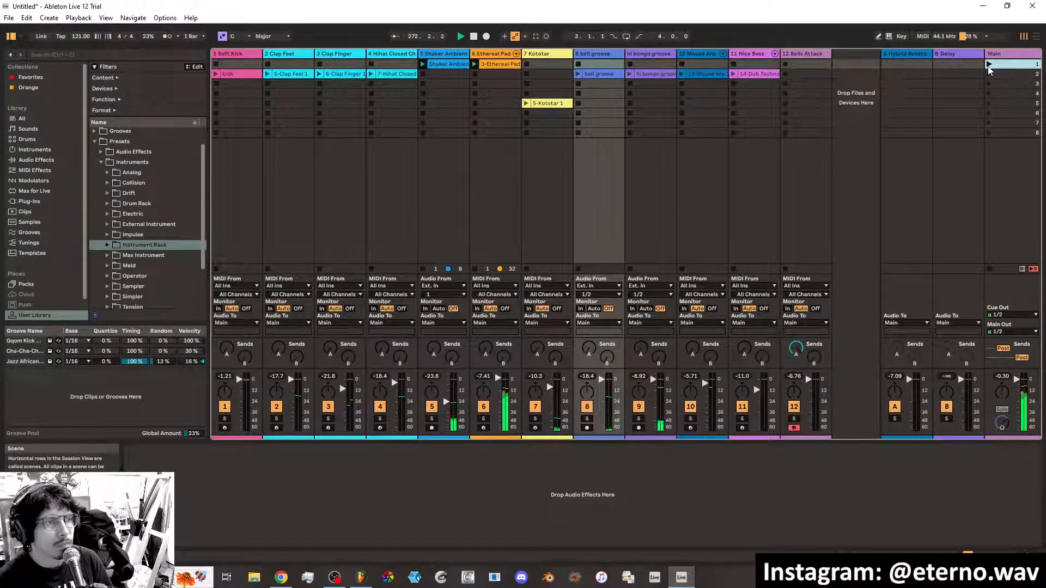
left_click_drag(444, 64, 444, 73)
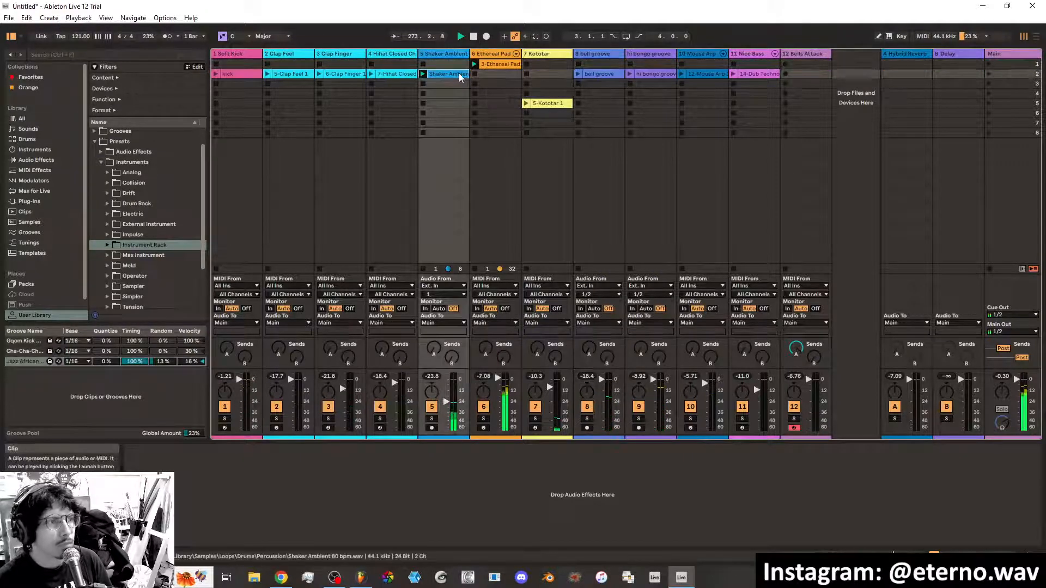
left_click(989, 65)
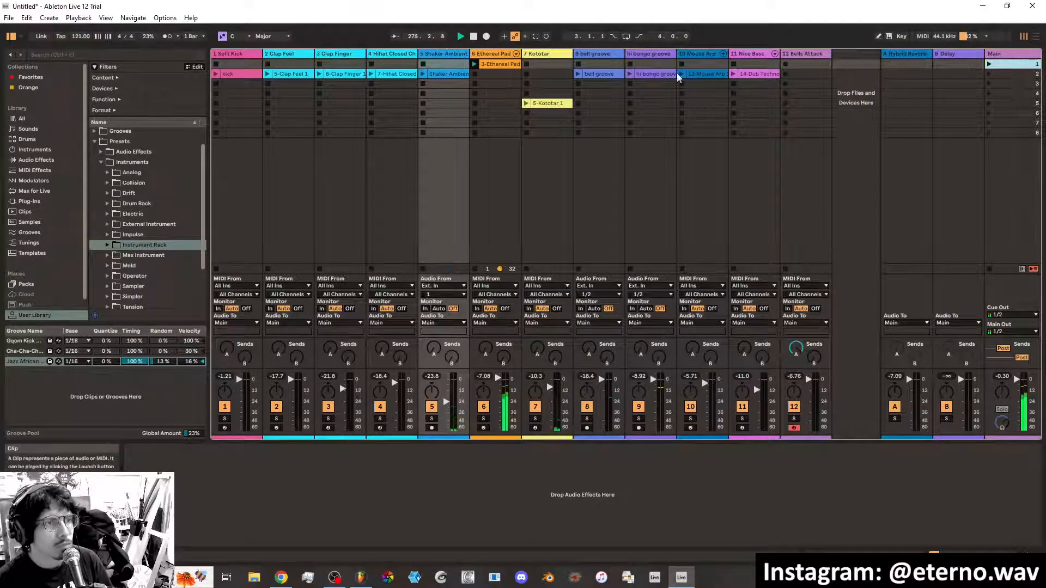
Try to duplicate the scene 2 clips together, from the kick and percussion through to the bass
left_click(402, 76, "shift")
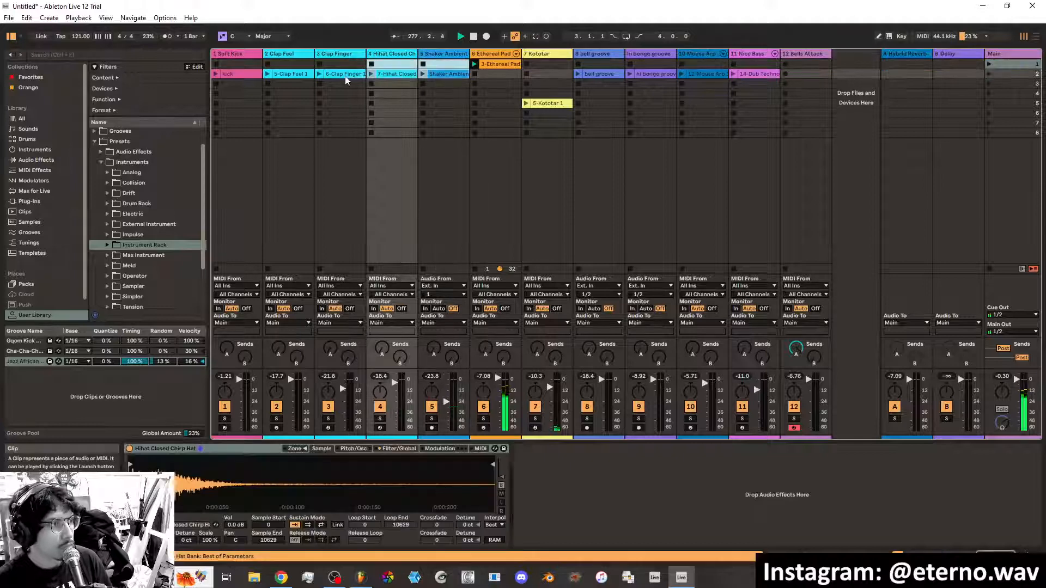
left_click(346, 75, "shift")
left_click(293, 75, "shift")
left_click(248, 78, "shift")
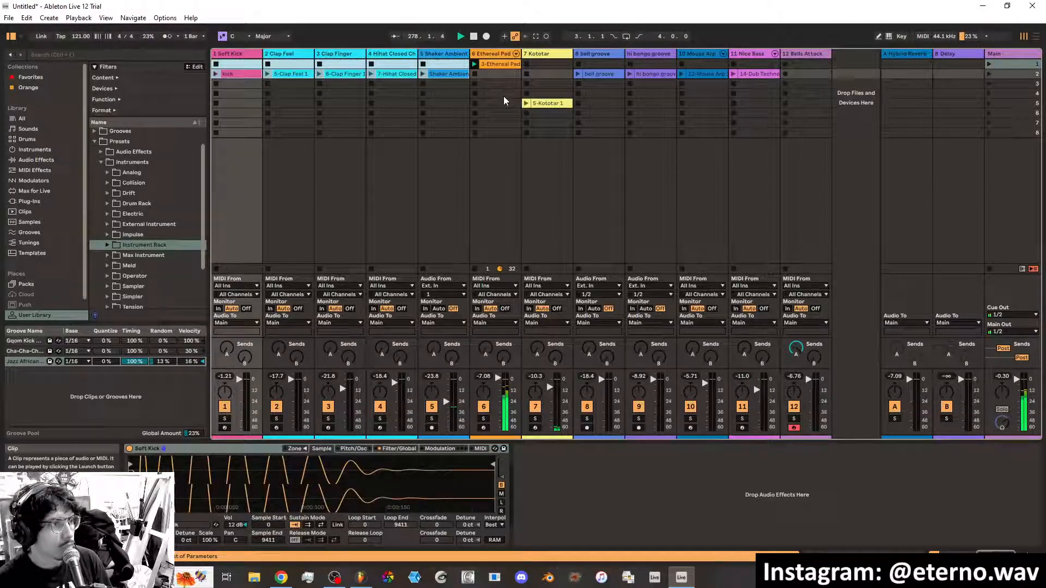
left_click(597, 77, "shift")
left_click(647, 77, "shift")
left_click(706, 74, "shift")
left_click(754, 74, "shift")
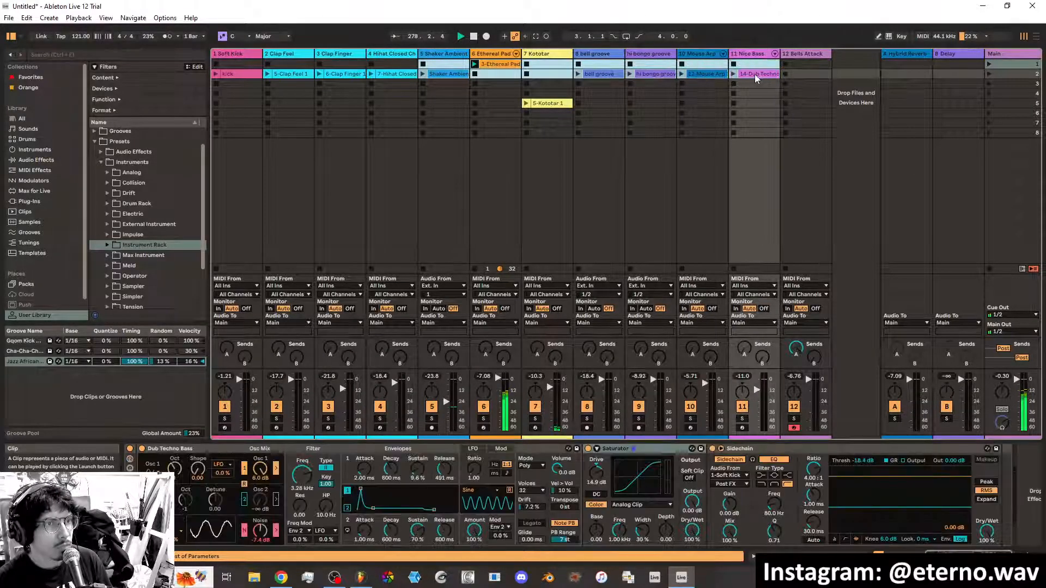
right_click(754, 74)
left_click(779, 99)
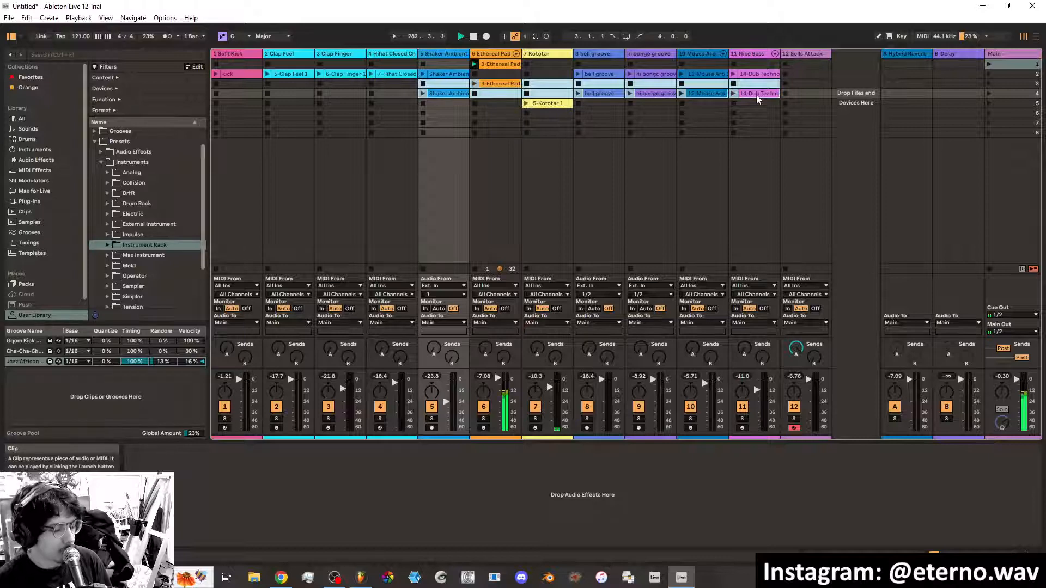
Remove the duplicated clips from scenes 3 and 4 and undo the last change to the shaker clip
key("Delete")
key("ctrl+z")
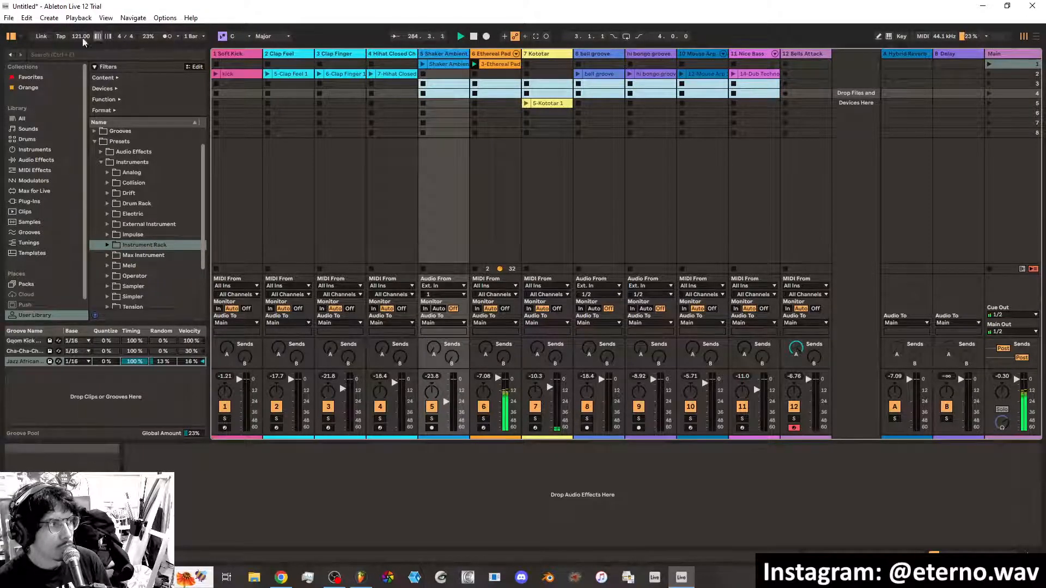
left_click(26, 18)
left_click(55, 41)
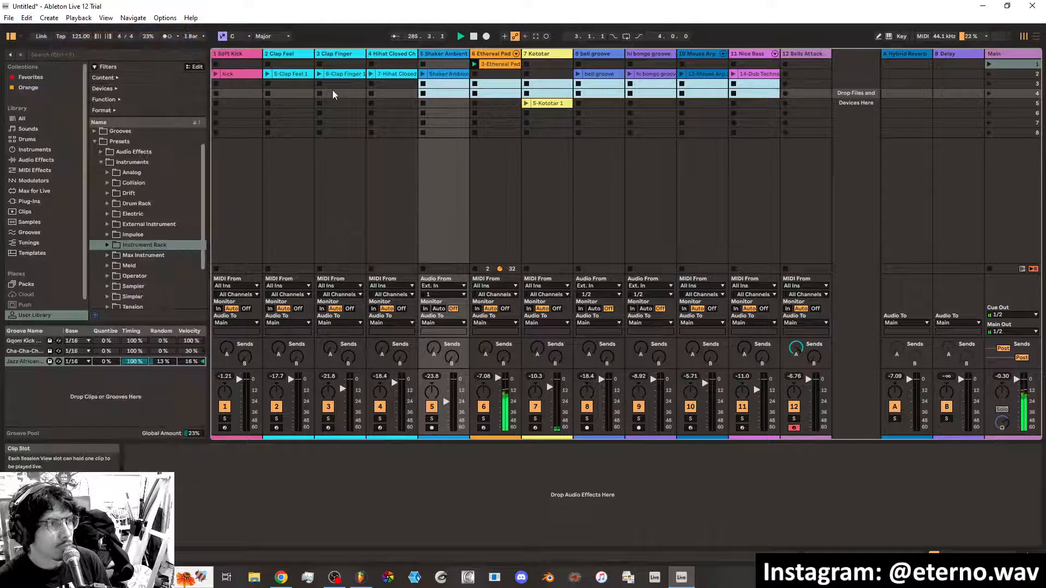
left_click(244, 74)
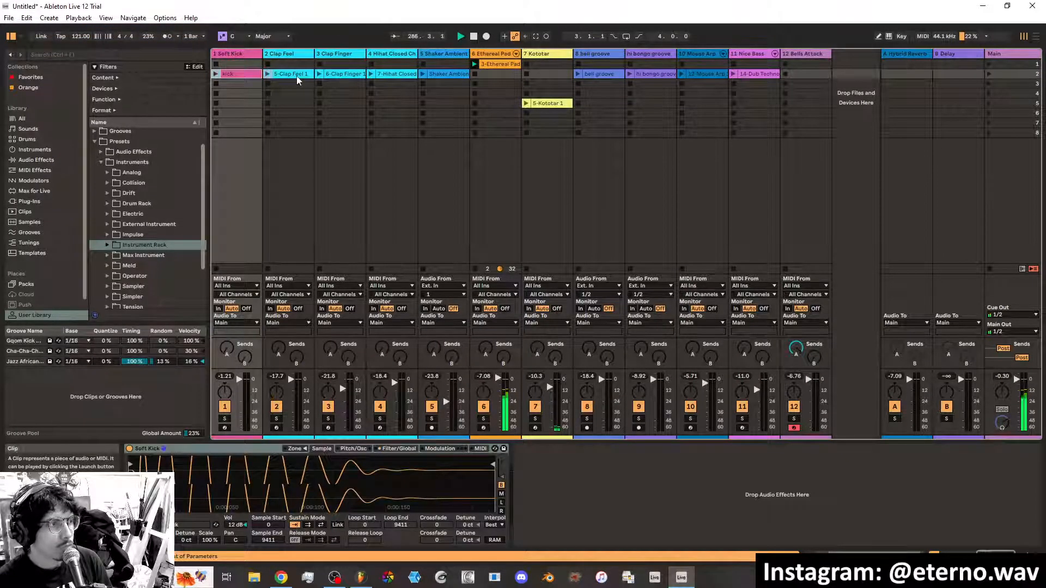
left_click(297, 78)
left_click(344, 78)
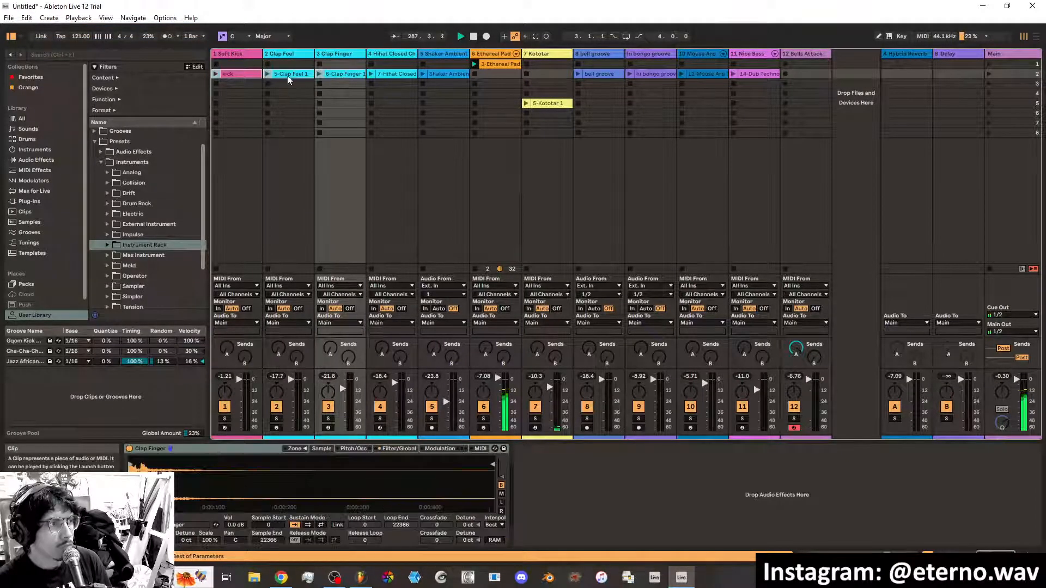
left_click(242, 75)
left_click(288, 76)
left_click(336, 77)
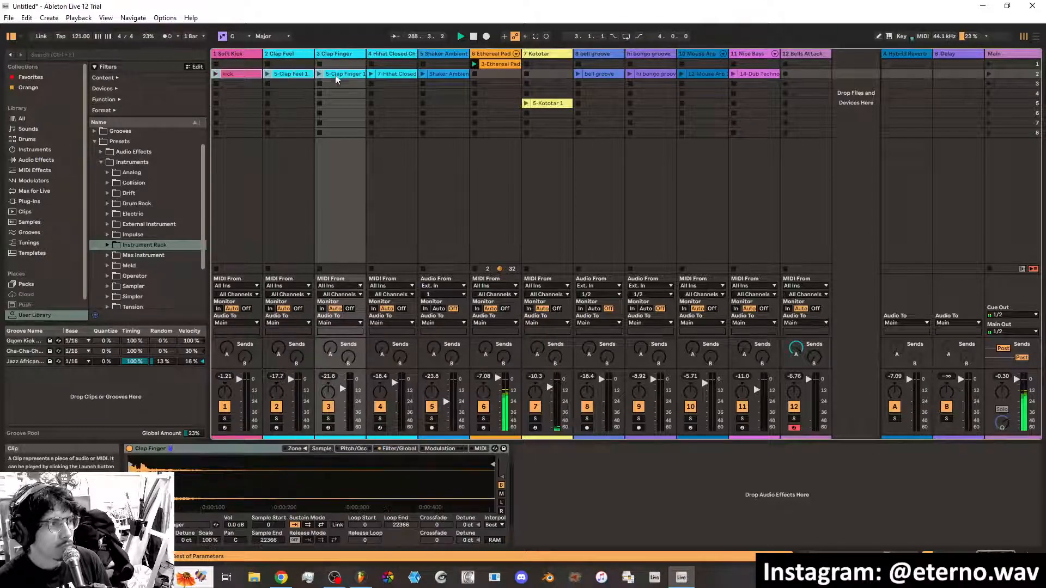
left_click(249, 76)
left_click(298, 77)
left_click(336, 76)
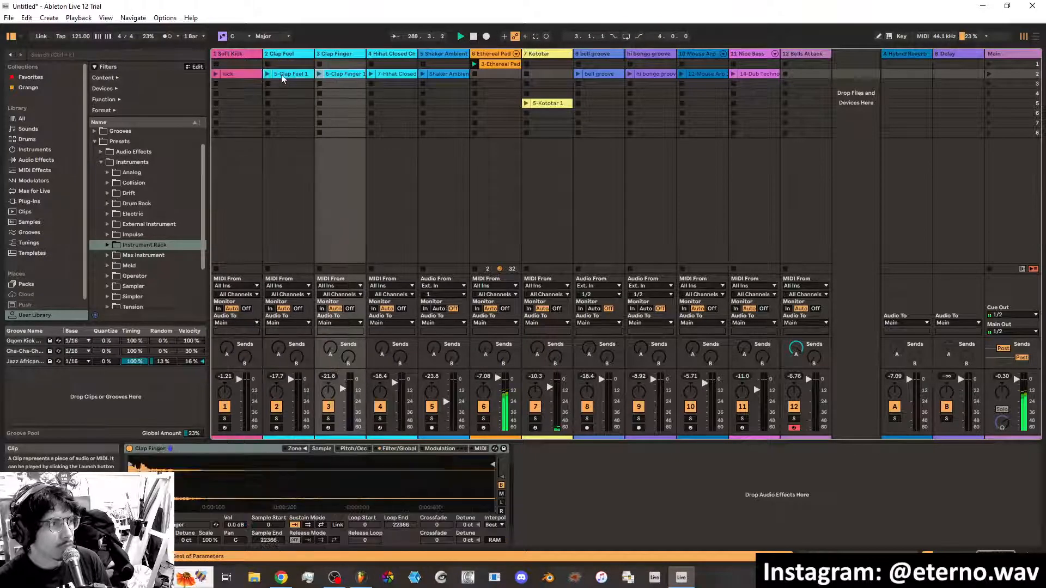
Duplicate the kick, both clap, hi-hat and shaker clips from scene 2 into scenes 3 and 4
left_click(247, 76)
left_click(293, 76)
left_click(344, 78)
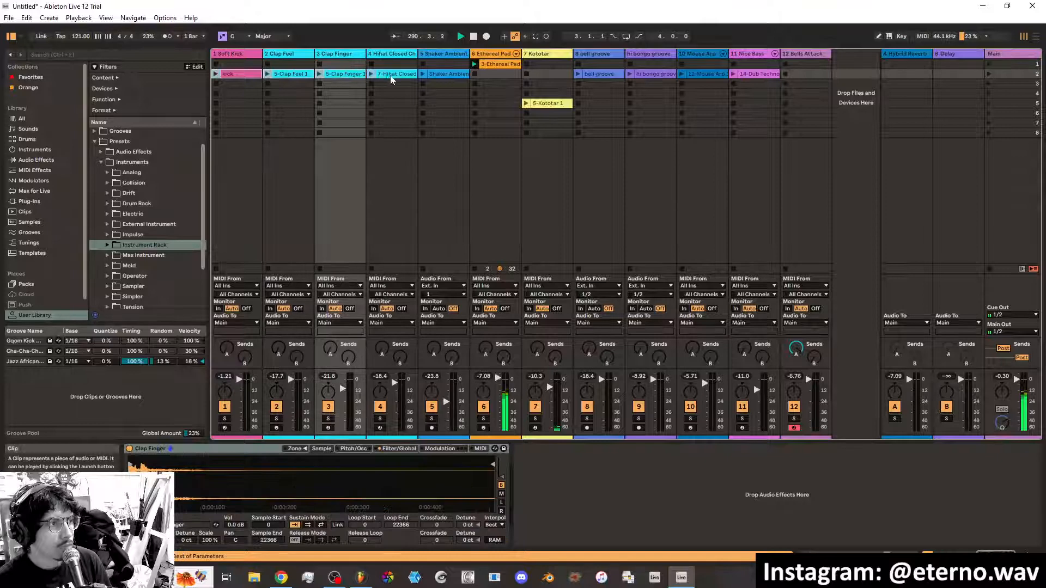
left_click(392, 76)
left_click(442, 79)
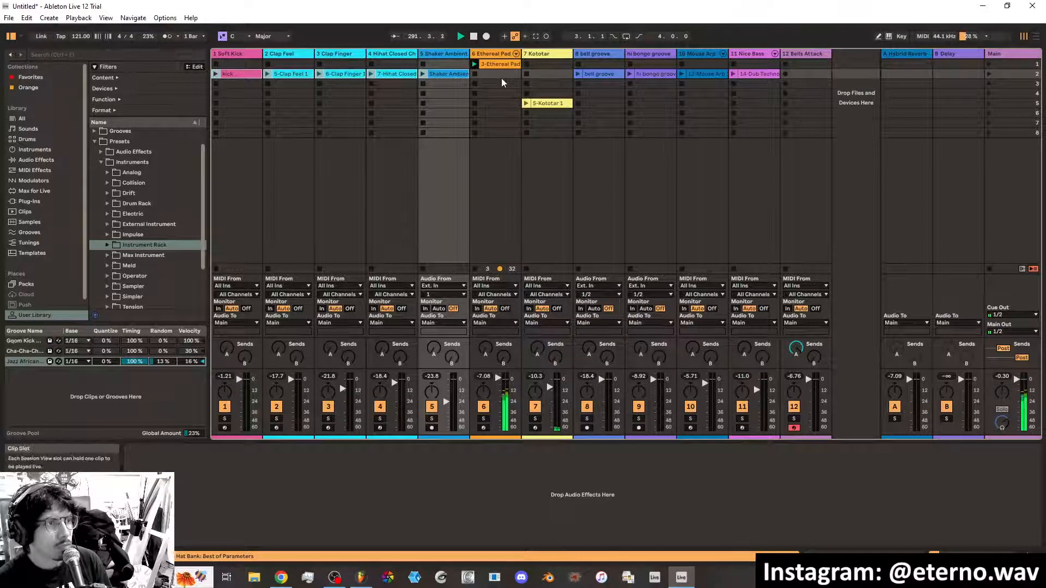
right_click(450, 77)
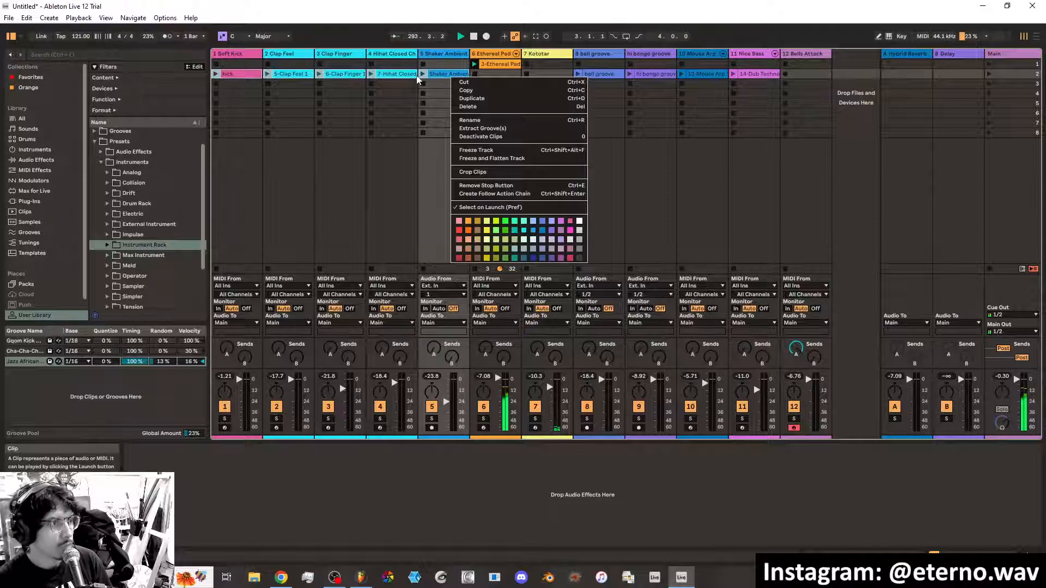
left_click(395, 79)
key("ctrl+d")
key("ctrl+d")
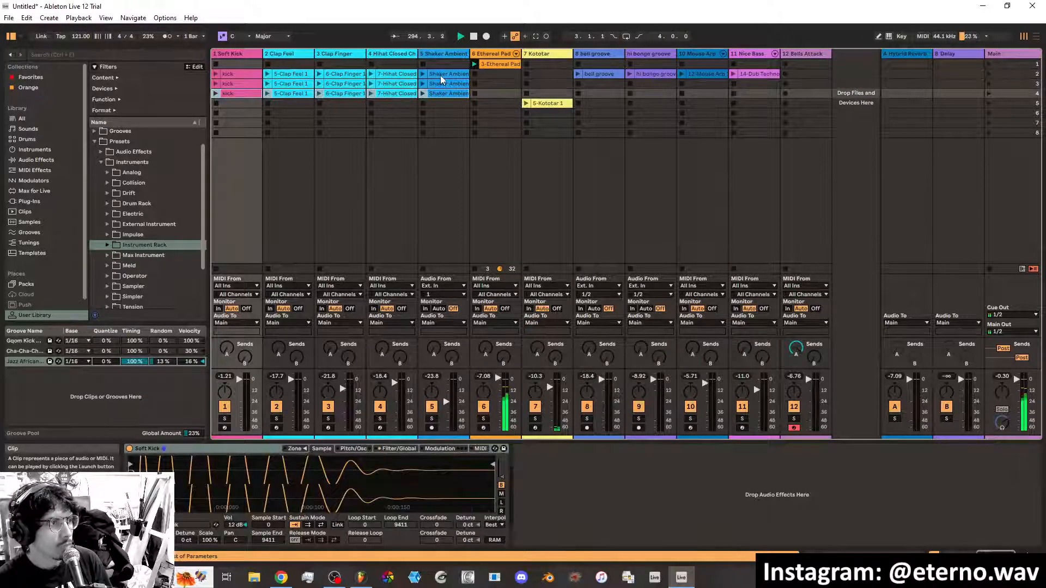
Duplicate the kick, clap, hihat, shaker, bell groove, hi bongo groove, Mouse Arp and Nice Bass clips down through scene 6
key("ctrl+d")
key("ctrl+d")
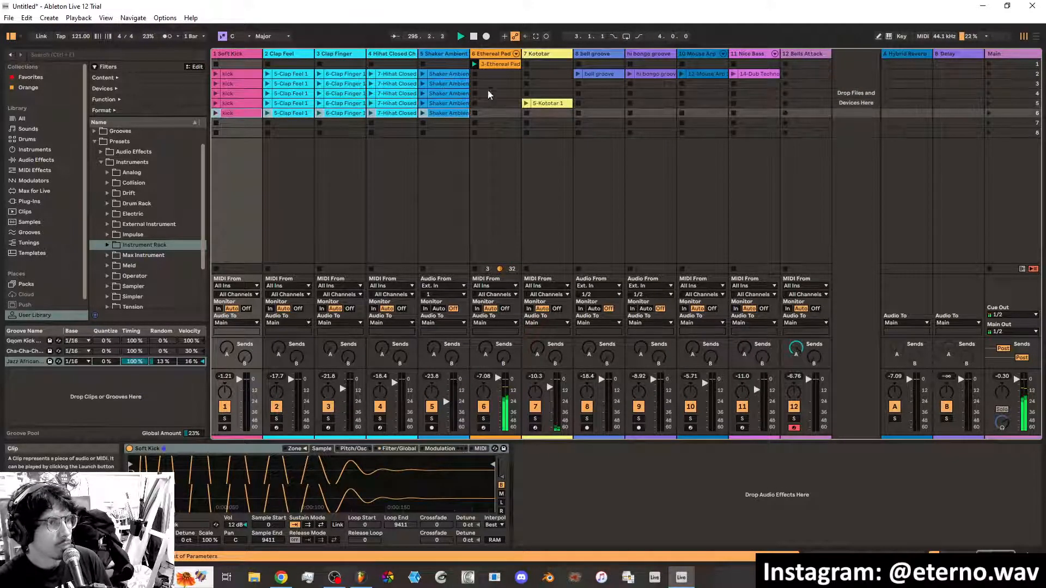
left_click(606, 75)
left_click(658, 74, "shift")
left_click(704, 75, "shift")
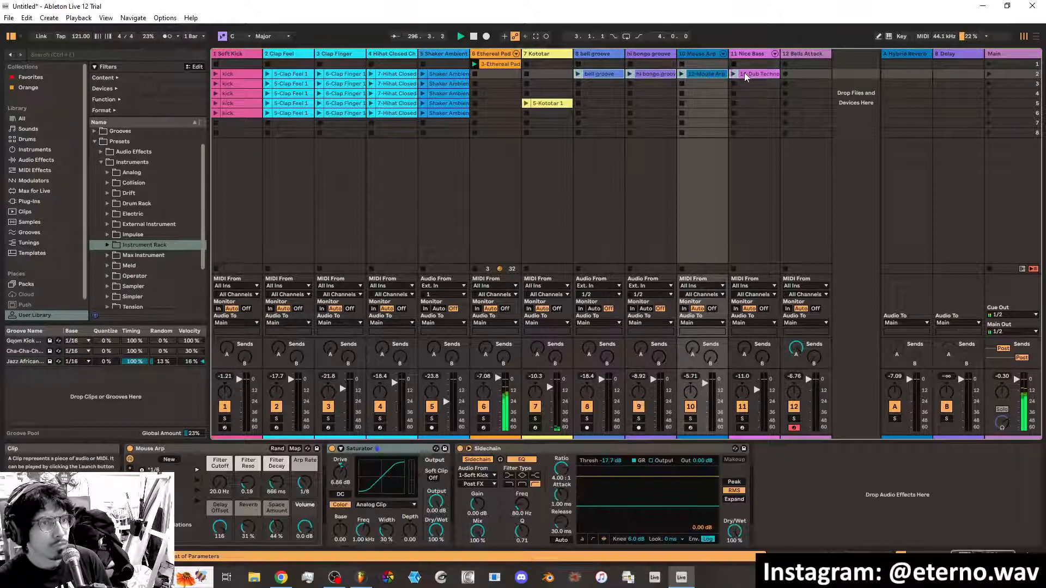
left_click(744, 74, "shift")
key("ctrl+d")
key("ctrl+d")
key("ctrl+d")
key("ctrl+d")
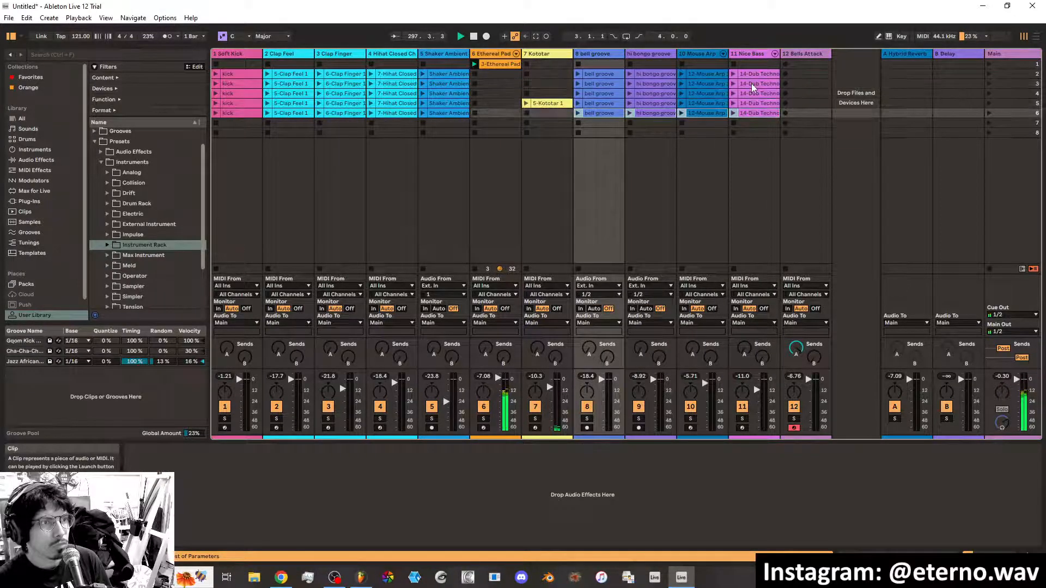
Duplicate the Ethereal Pad clip from scene 1 down through scene 6
left_click(499, 66)
key("ctrl+d")
key("ctrl+d")
key("ctrl+d")
key("ctrl+d")
key("ctrl+d")
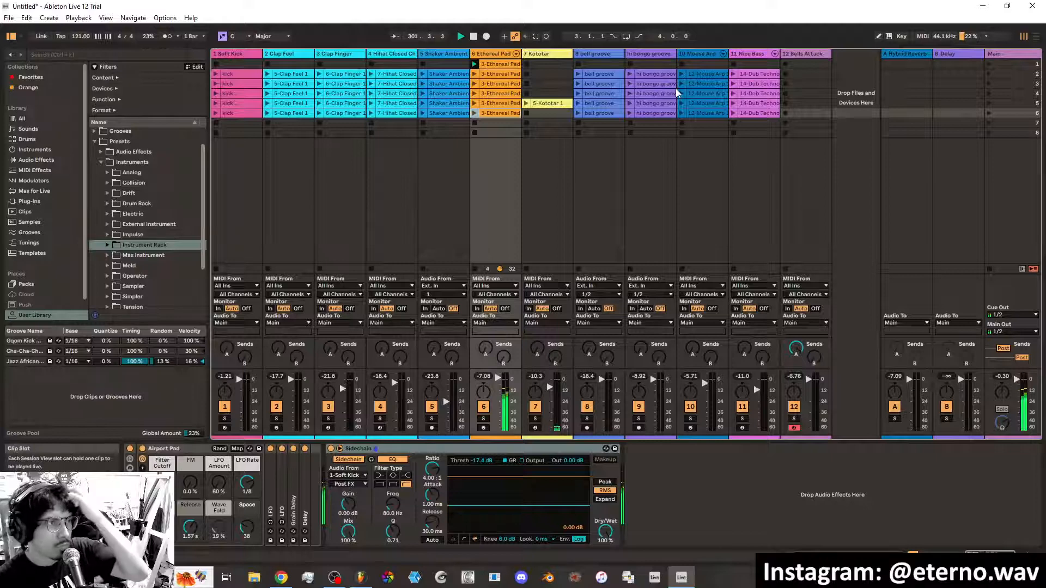
Rename scene 1 as Intro
left_click(999, 65)
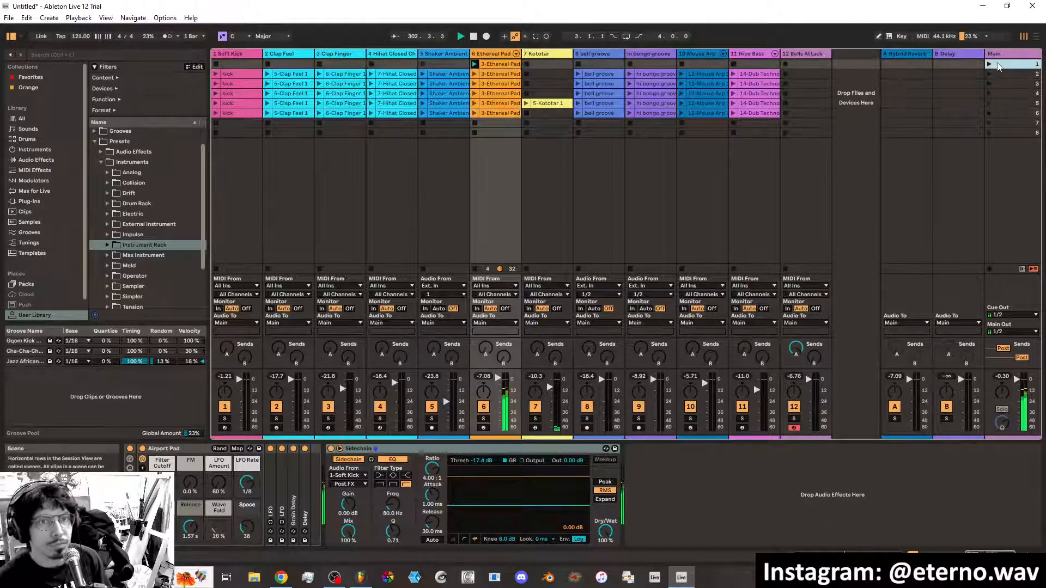
key("ctrl+r")
type("intro")
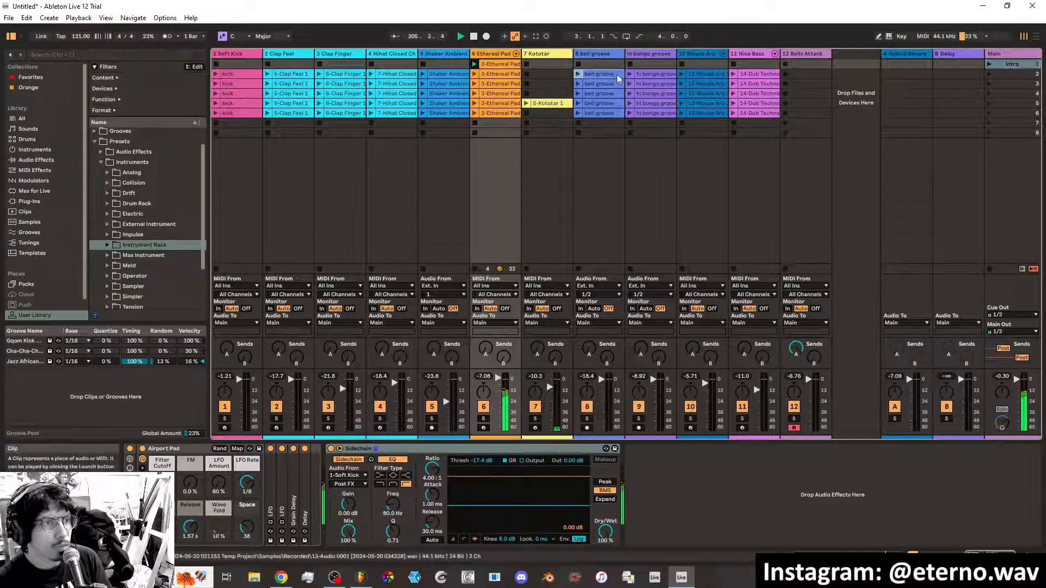
Move the bell groove and hi bongo groove clips from scene 2 up to the Intro scene and launch them
left_click_drag(622, 80, 618, 68)
key("Return")
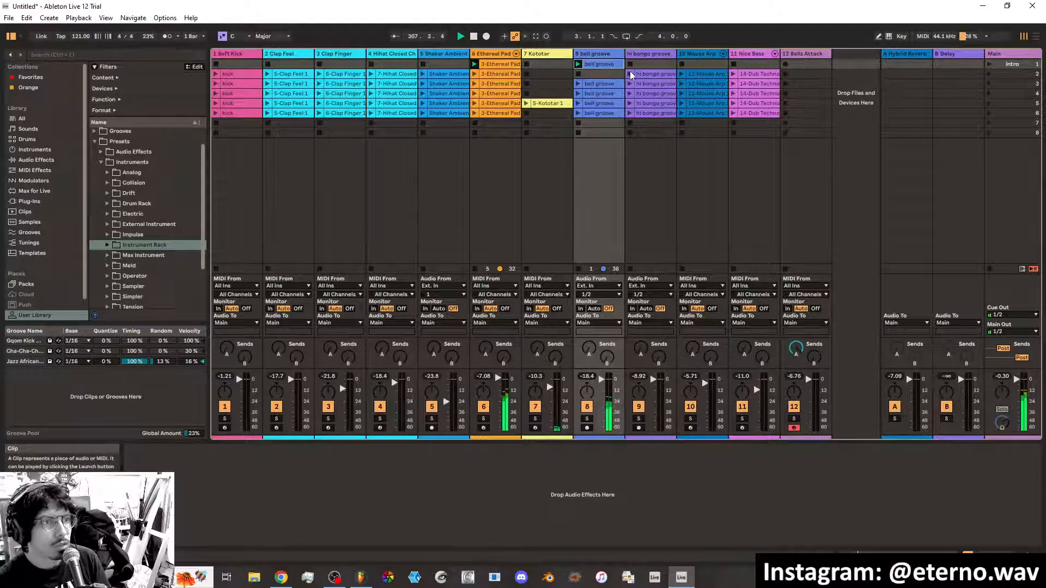
mouse_move(649, 73)
left_mouse_down()
mouse_move(650, 62)
mouse_move(632, 68)
left_mouse_up()
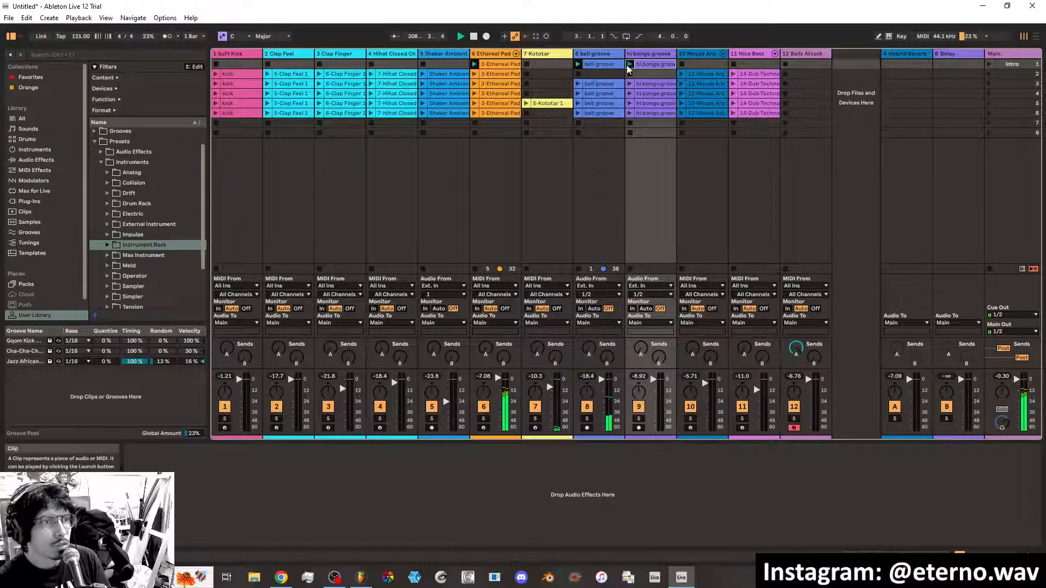
left_click(630, 64)
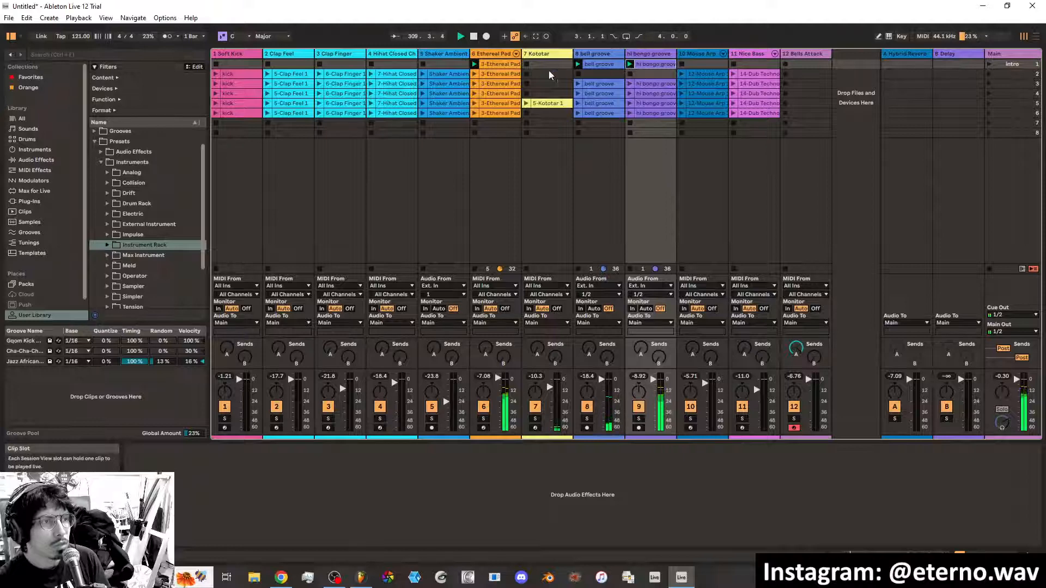
Move the Shaker Ambient clip from scene 2 up to the Intro scene and duplicate it back into scene 2
left_click_drag(440, 73, 434, 67)
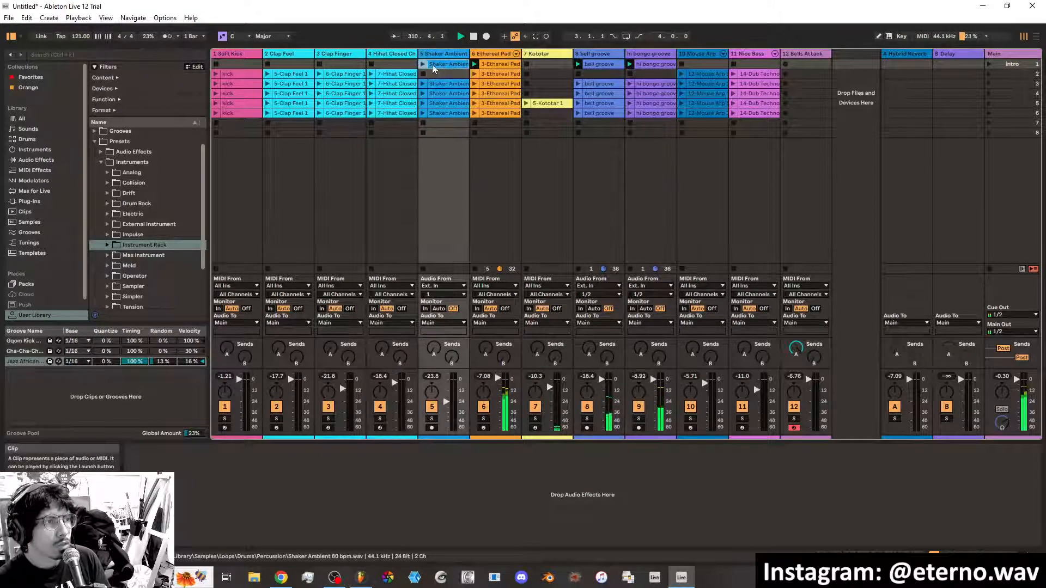
right_click(435, 67)
left_click(460, 88)
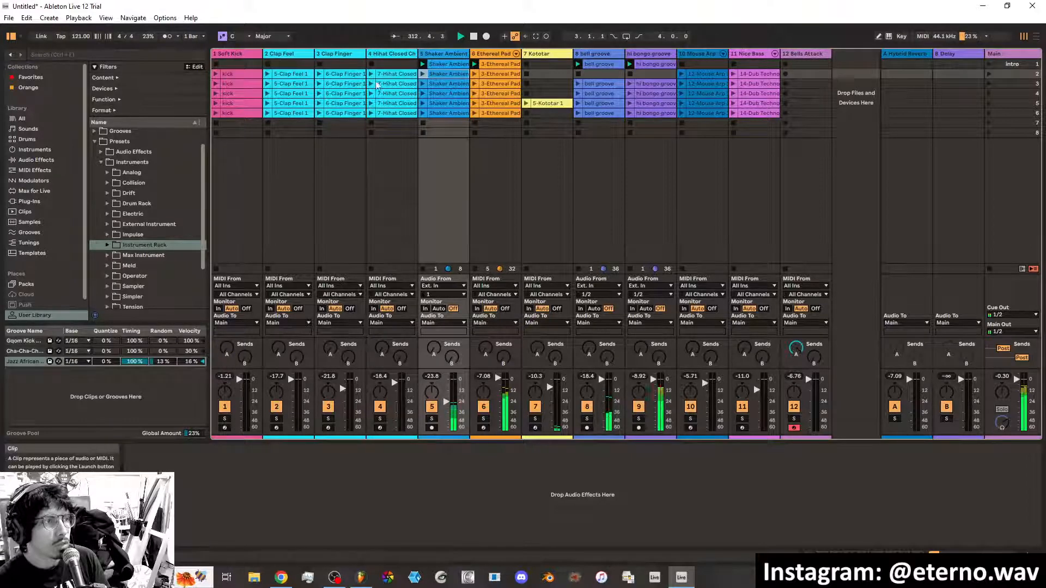
Move the kick clip from scene 2 up to the Intro scene and duplicate it back into scene 2
left_click(230, 70)
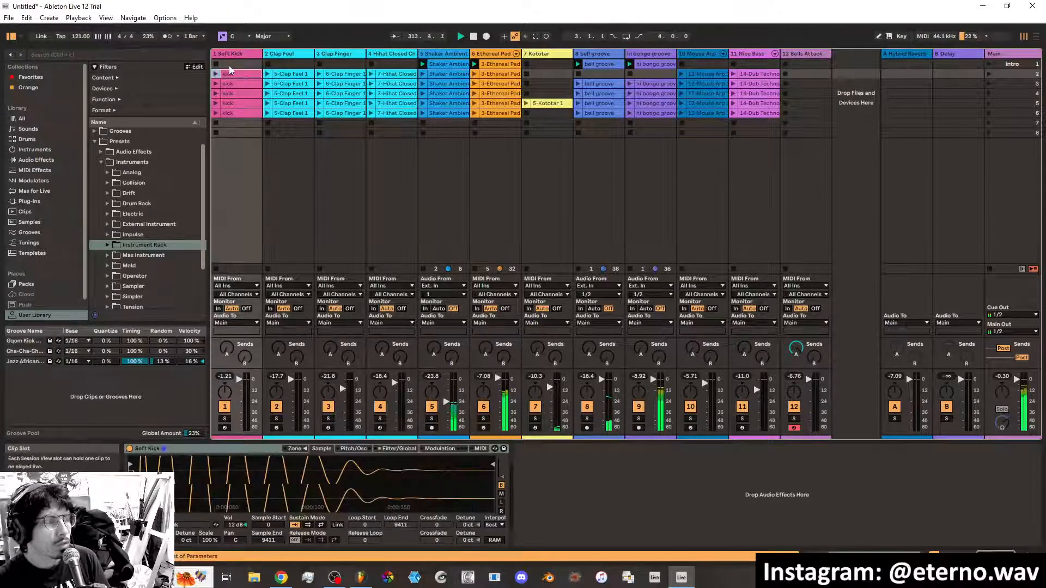
left_click_drag(230, 70, 232, 65)
right_click(236, 67)
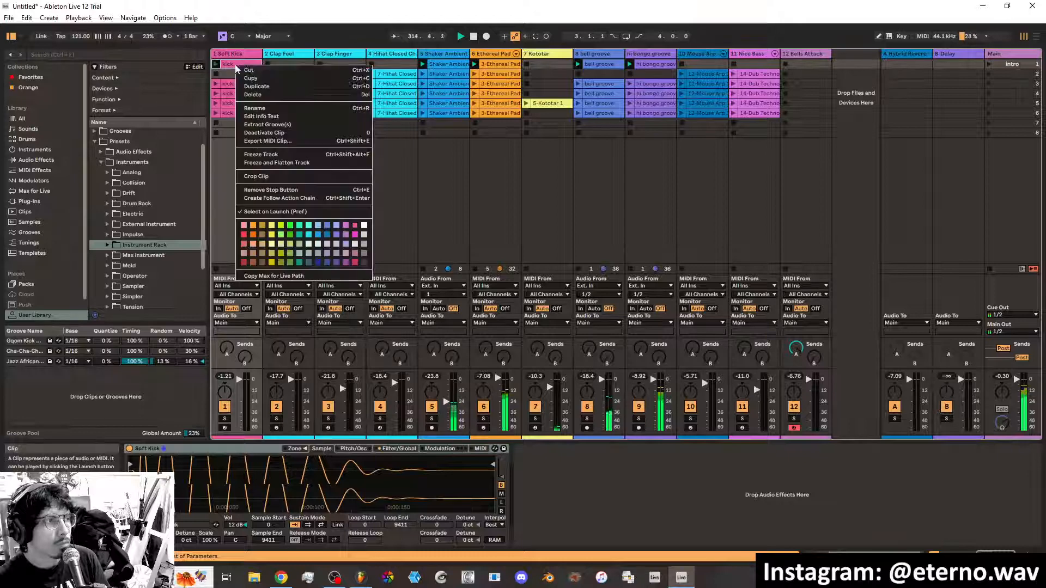
left_click(257, 86)
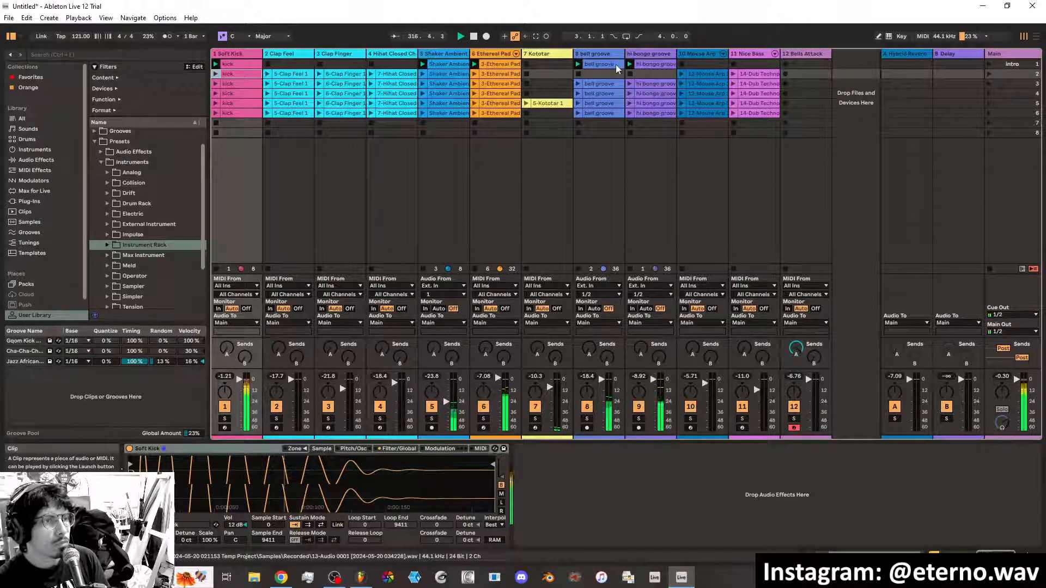
Try the hi bongo groove clip in scene 2, stopping and relaunching it to hear the Intro without it
left_click_drag(649, 65, 652, 73)
left_click(630, 74)
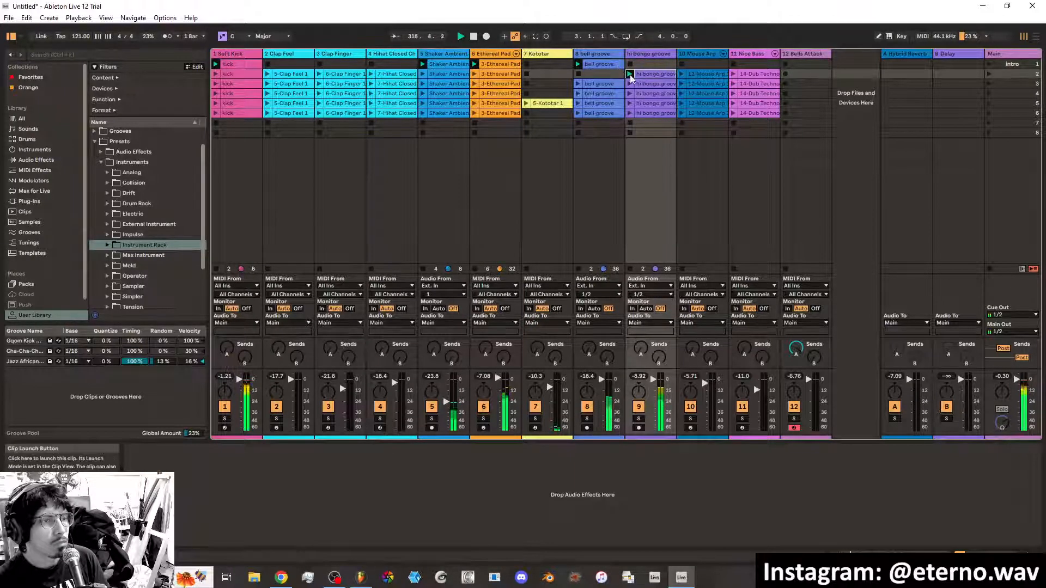
left_click(631, 133)
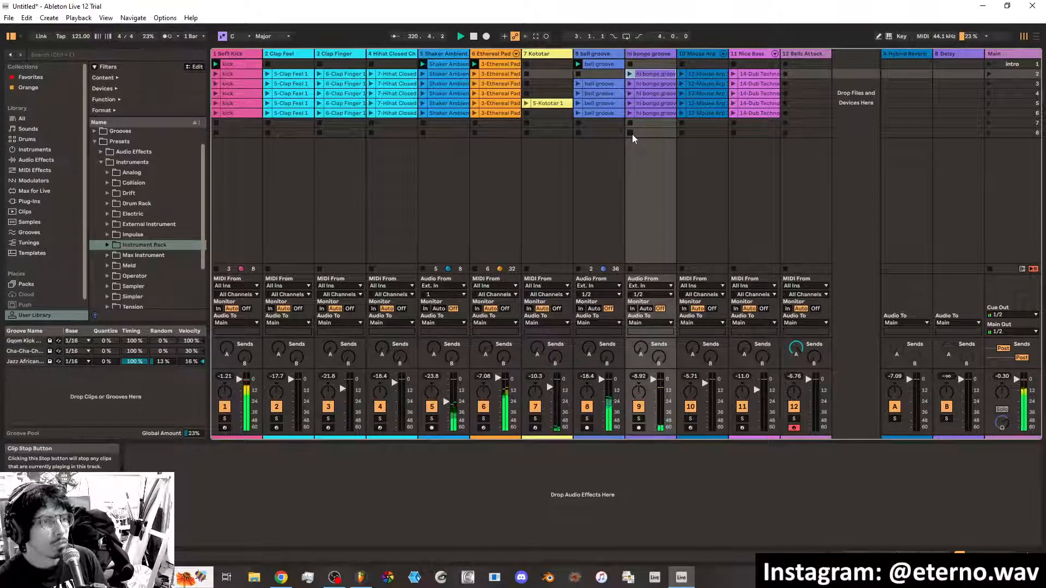
left_click(630, 74)
Move the bell groove clip down to scene 2 and the hi bongo groove clip up to the Intro scene
left_click_drag(588, 64, 589, 74)
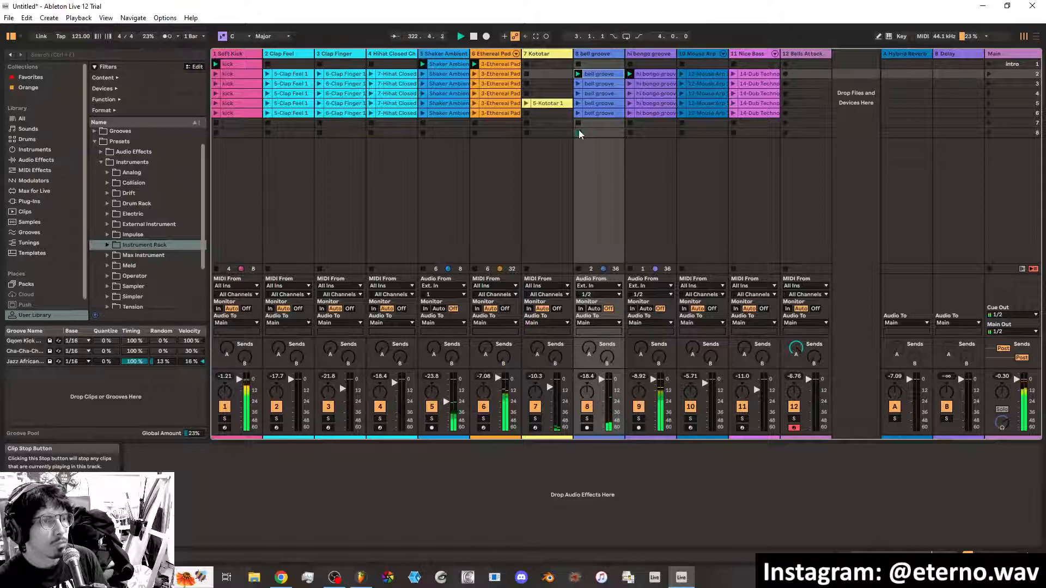
left_click_drag(647, 74, 645, 64)
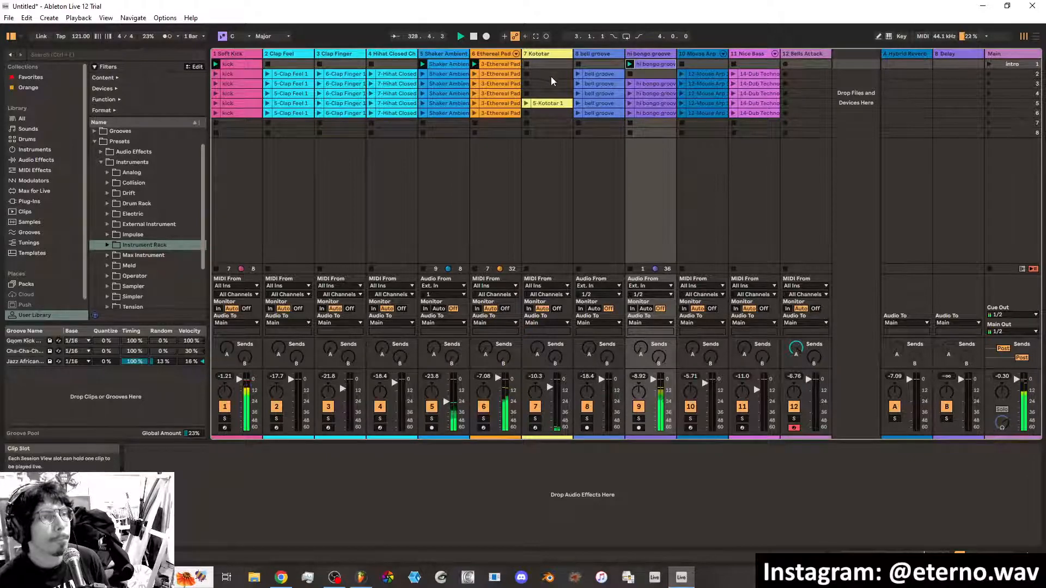
Cut the Mouse Arp clip from scene 2 and duplicate the Intro's hi bongo groove clip into scene 2
right_click(705, 75)
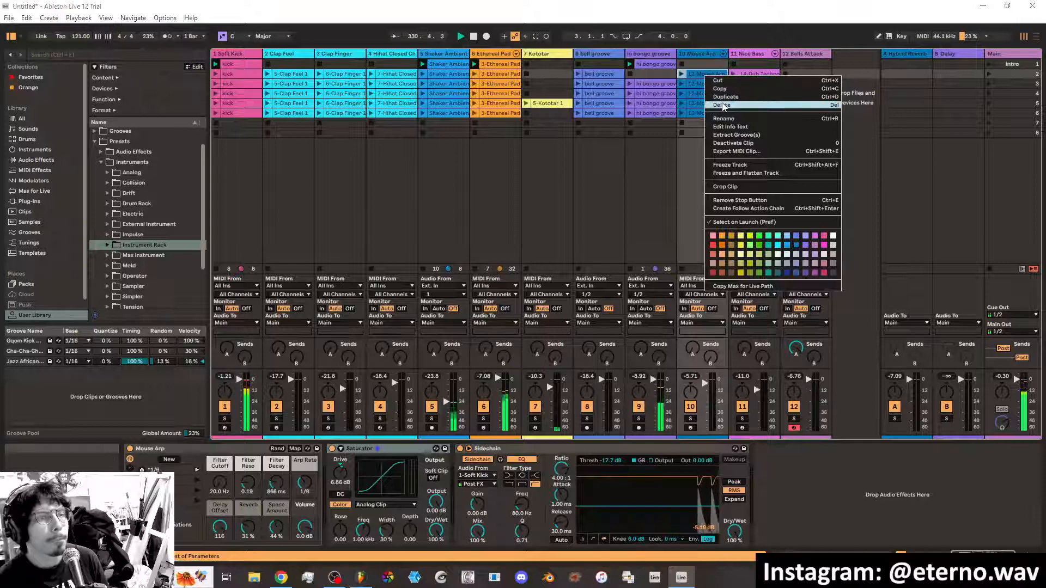
left_click(718, 81)
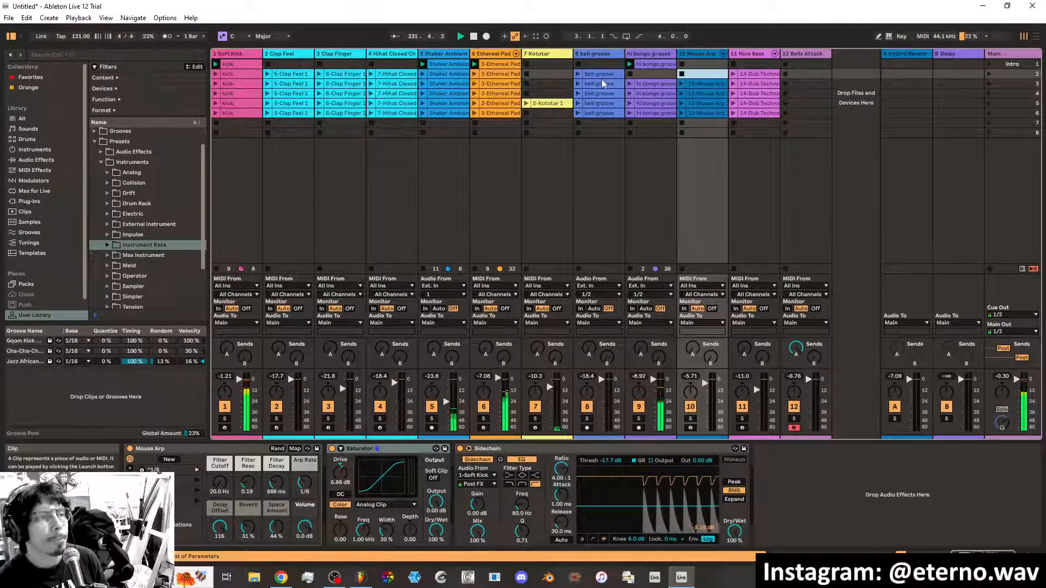
right_click(653, 65)
left_click(668, 95)
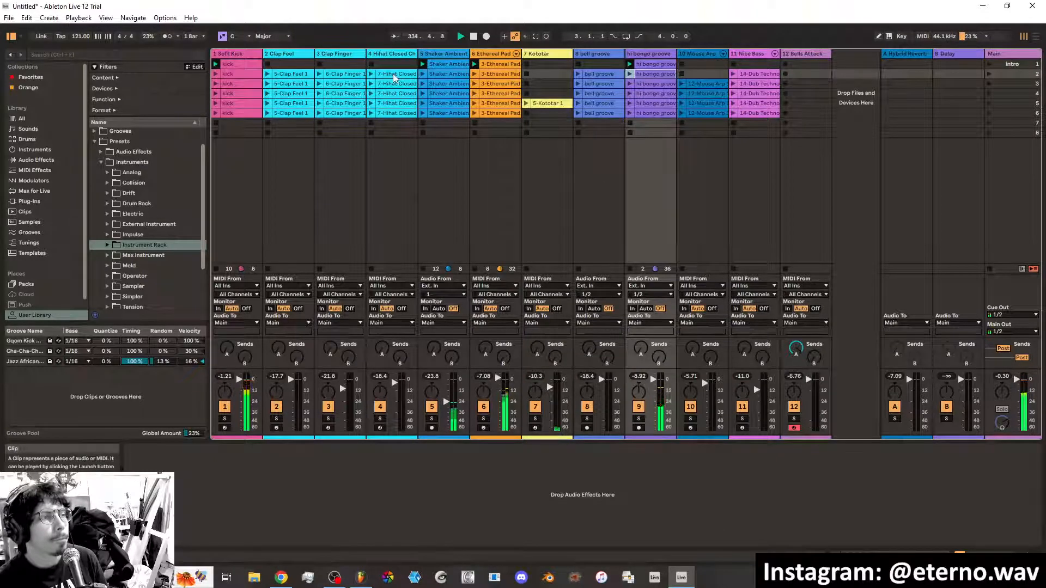
Delete the Clap Feel and Clap Finger clips from scene 2 and launch the scene
right_click(298, 78)
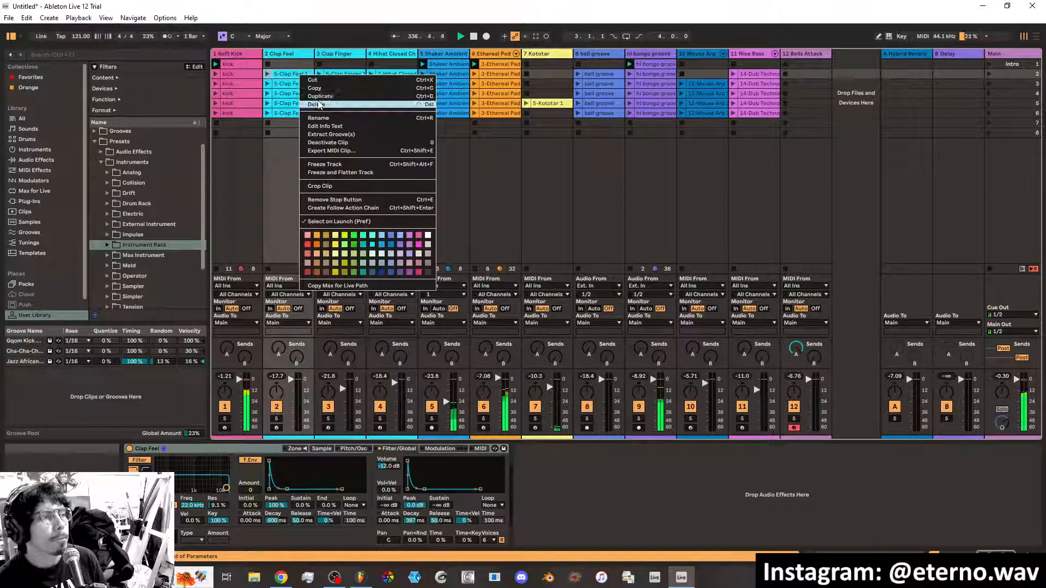
left_click(319, 105)
right_click(343, 74)
left_click(364, 103)
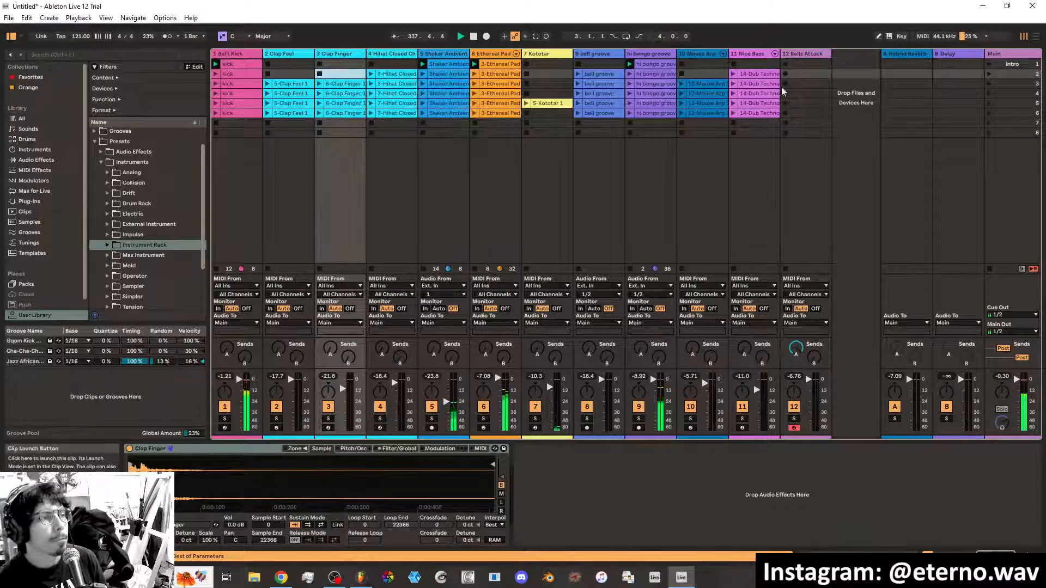
left_click(988, 74)
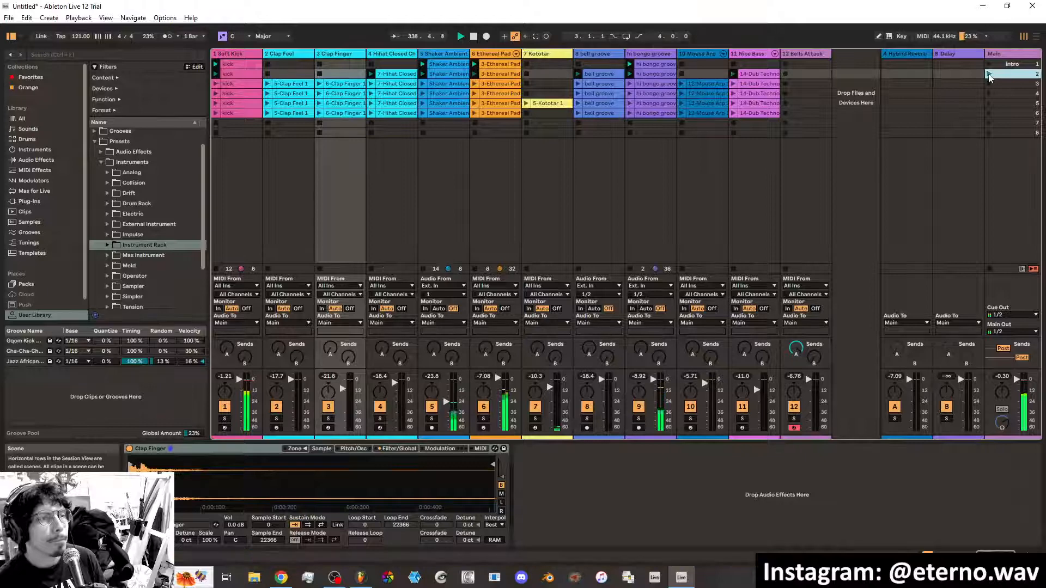
Cut the Nice Bass track's clip from scene 2 and launch scene 3
right_click(765, 80)
left_click(769, 84)
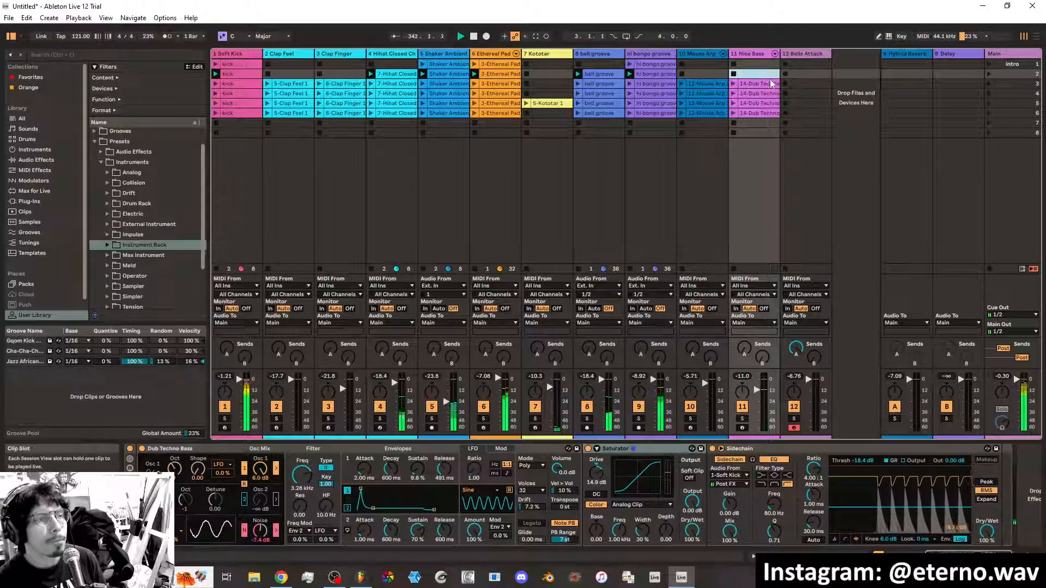
left_click(989, 83)
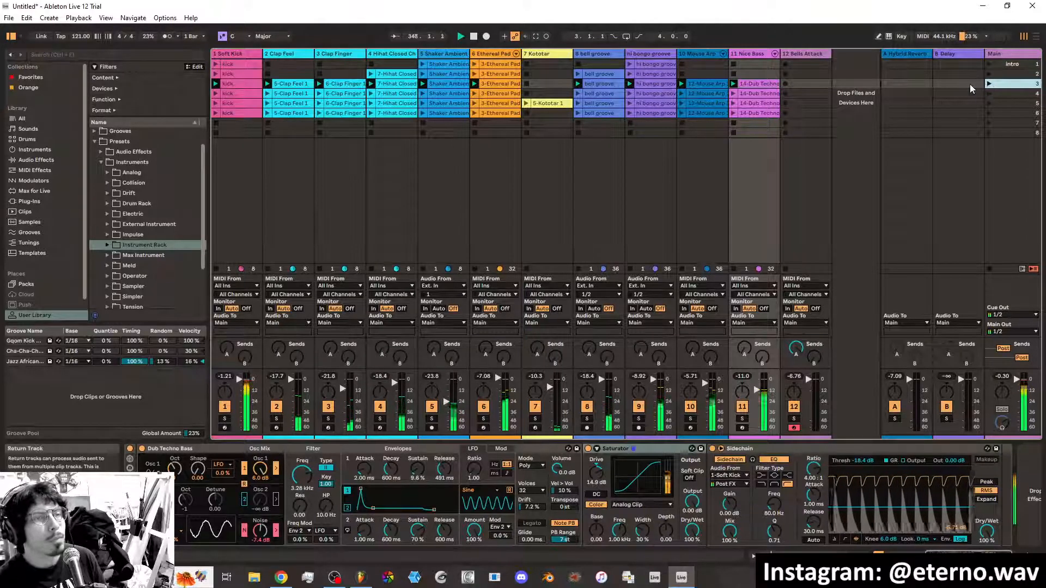
Delete the Nice Bass track's clip in scene 3, arm the track and record a new bass clip in its place
left_click(755, 86)
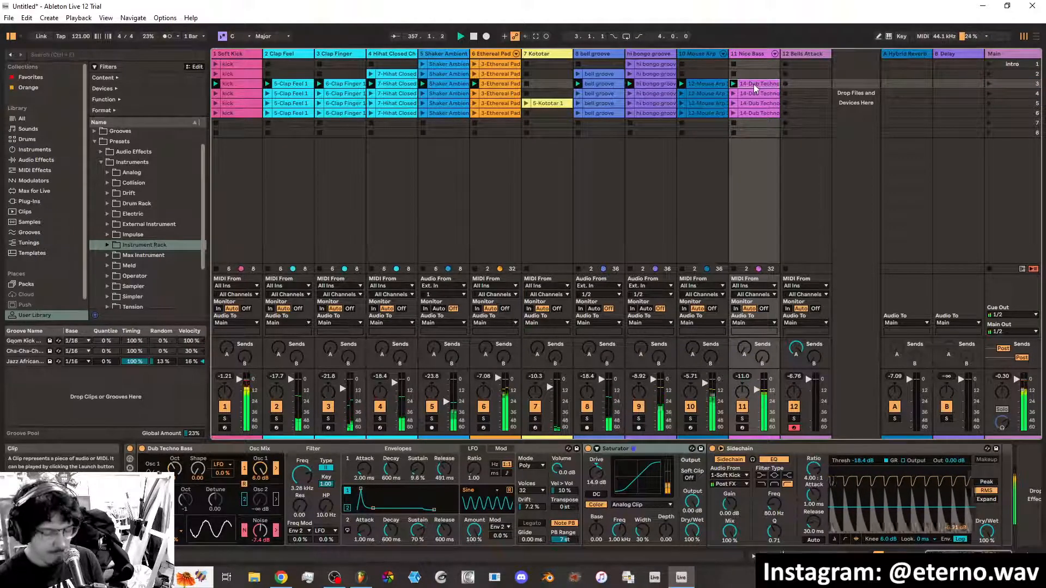
key("Delete")
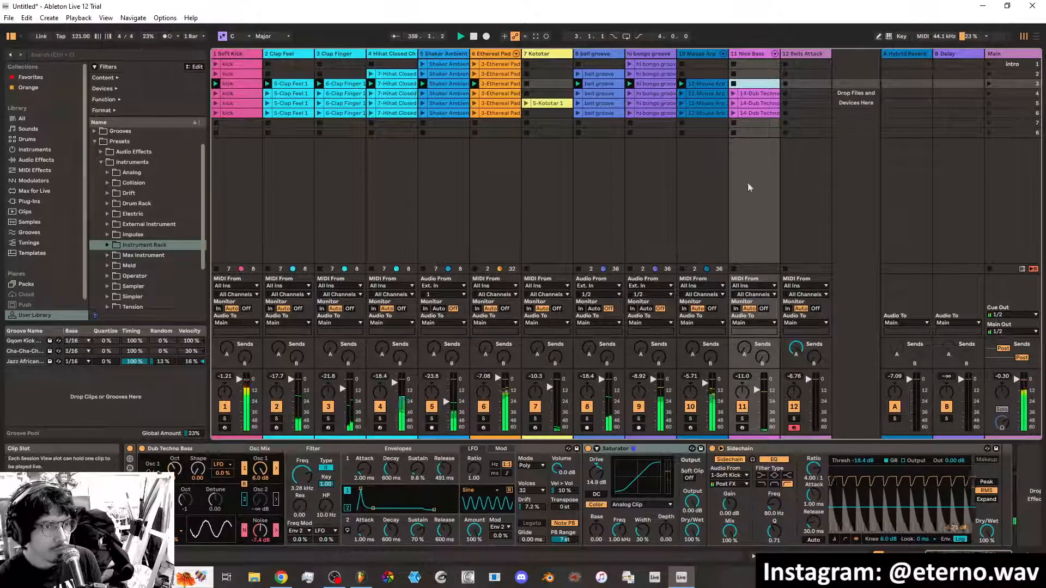
left_click(744, 428)
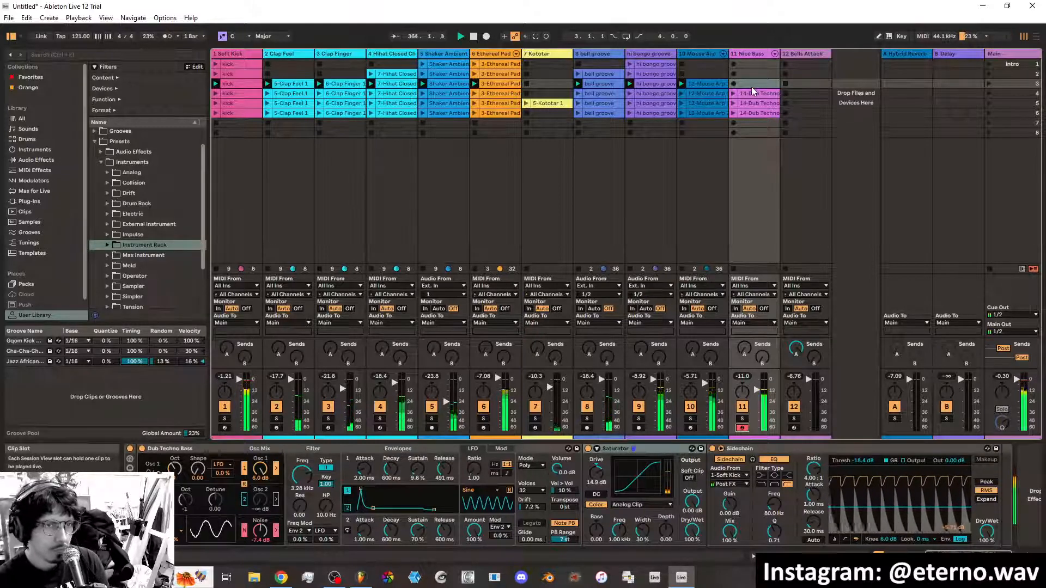
left_click(547, 35)
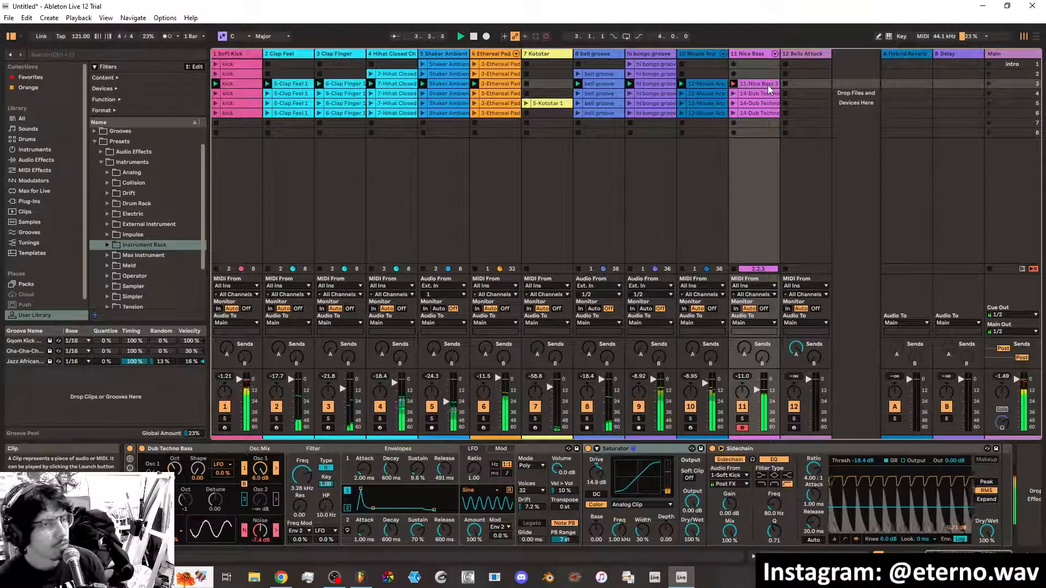
left_click(548, 39)
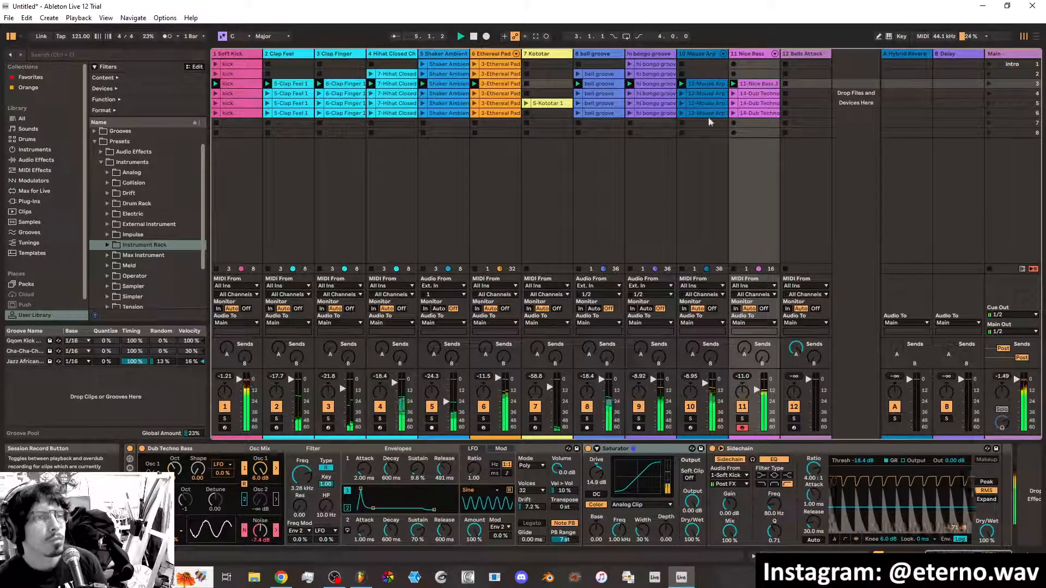
Open the newly recorded bass clip in scene 3 and quantize its notes to a 1/16 grid
double_click(757, 85)
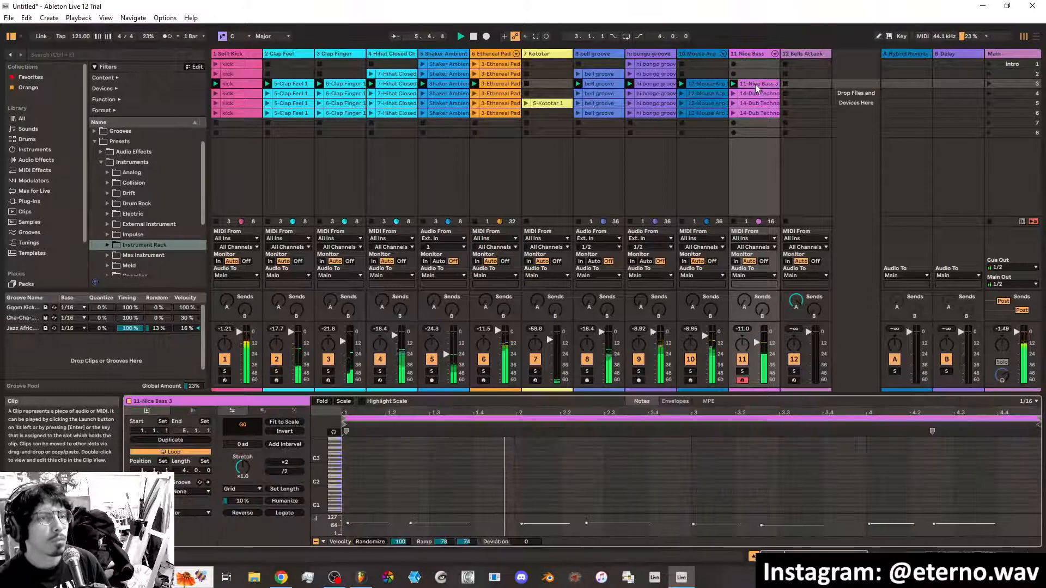
left_click(262, 411)
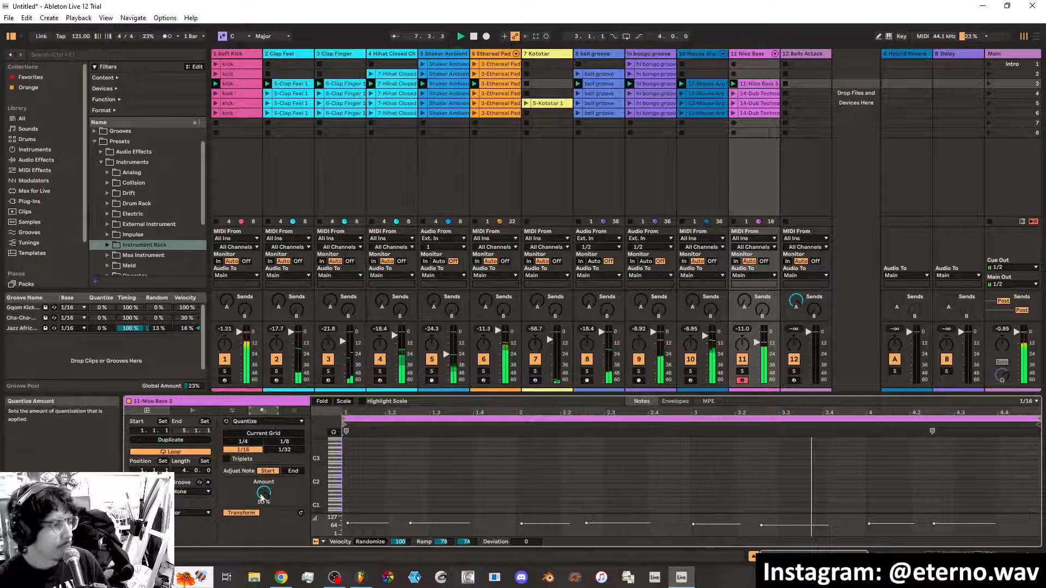
left_click(253, 442)
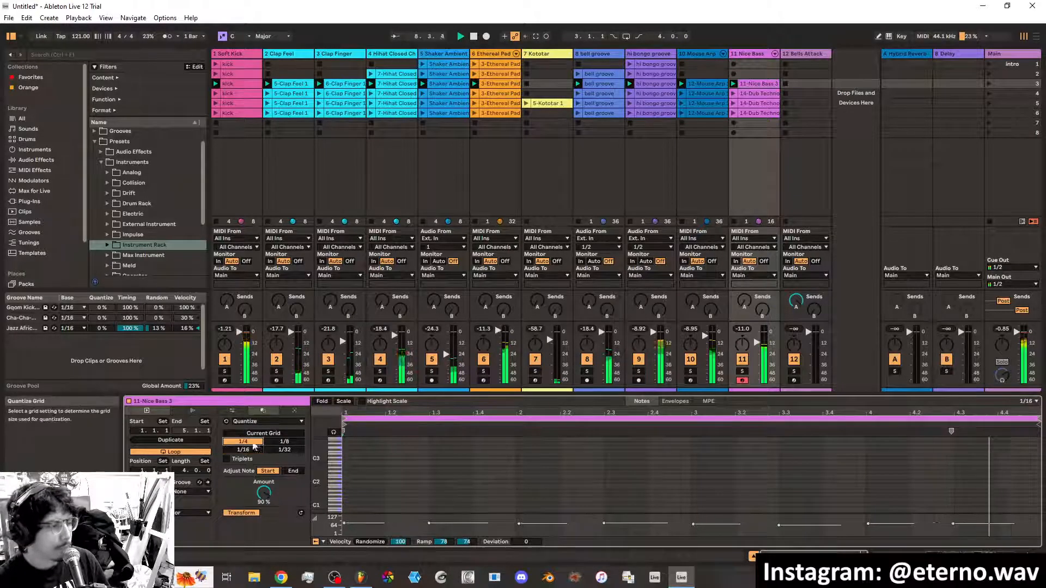
left_click(256, 451)
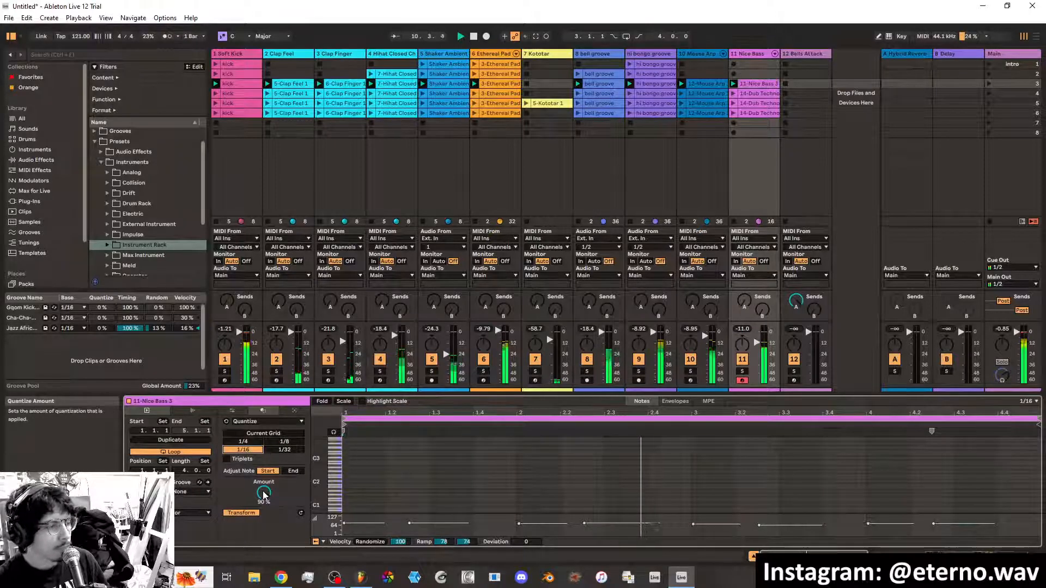
Set the quantize amount to 79% and rename the newly recorded bass clip in scene 3 as bass1
left_click_drag(264, 494, 265, 495)
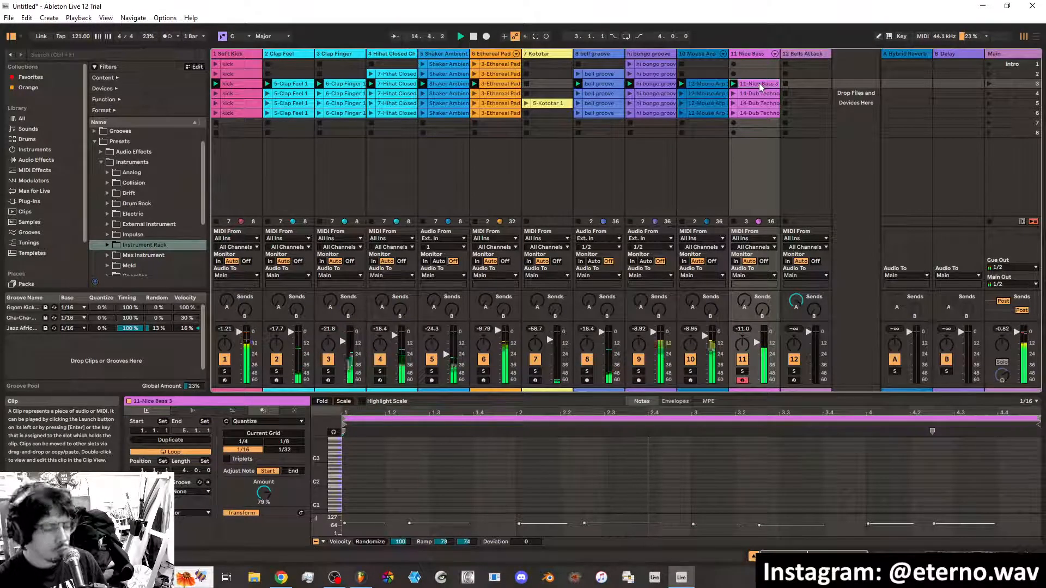
key("ctrl+r")
type("bass")
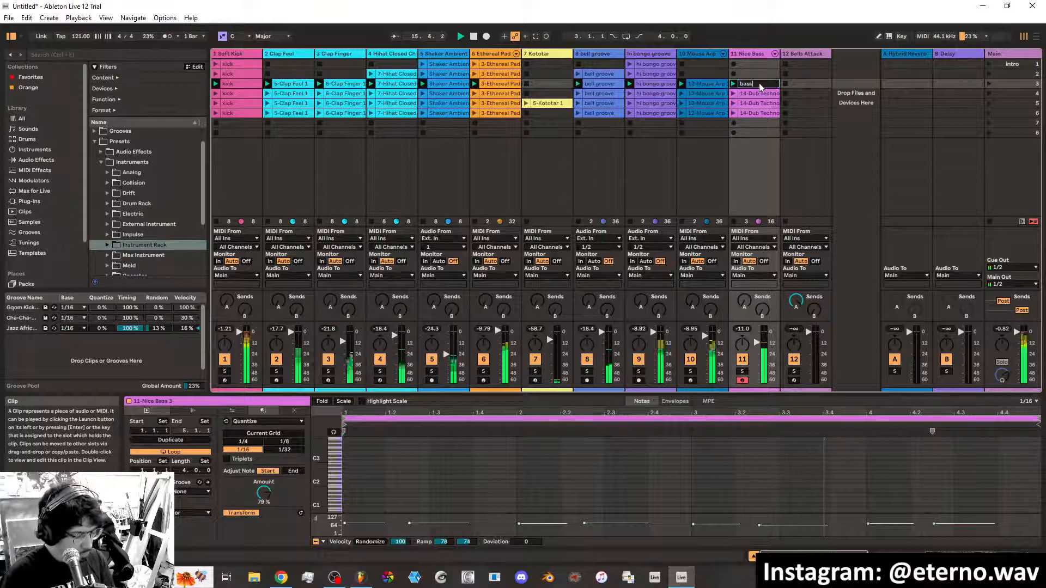
type("1")
Move the bass1 clip up to scene 2 and duplicate it into scene 3
left_click(761, 94)
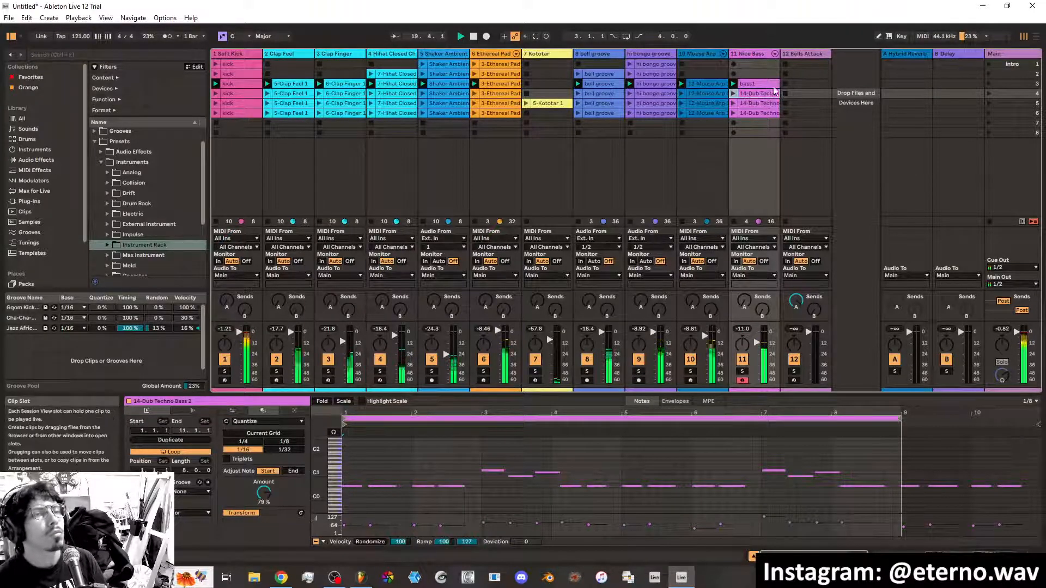
left_click(762, 85)
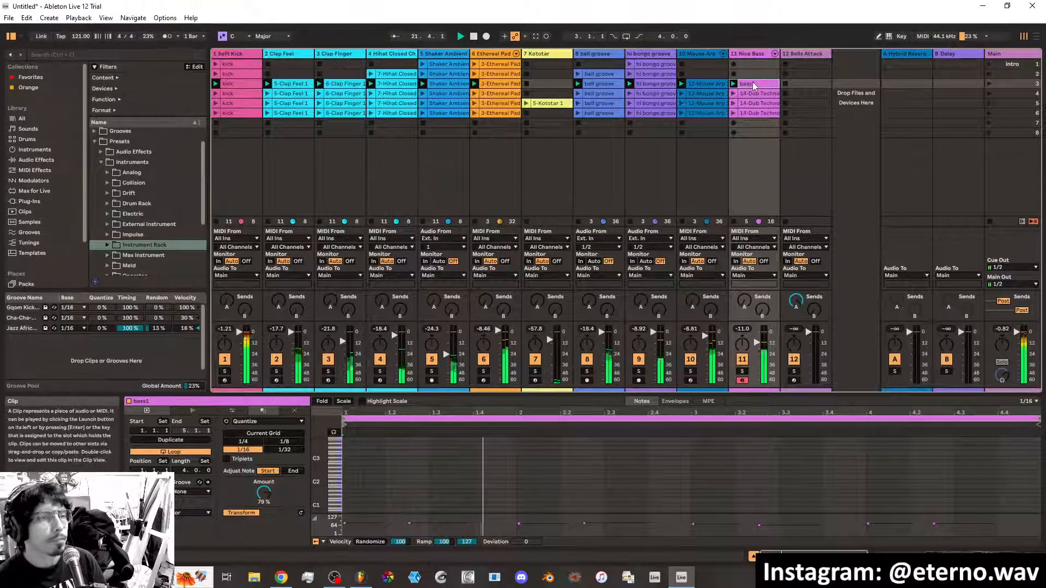
left_click_drag(754, 85, 753, 77)
right_click(753, 78)
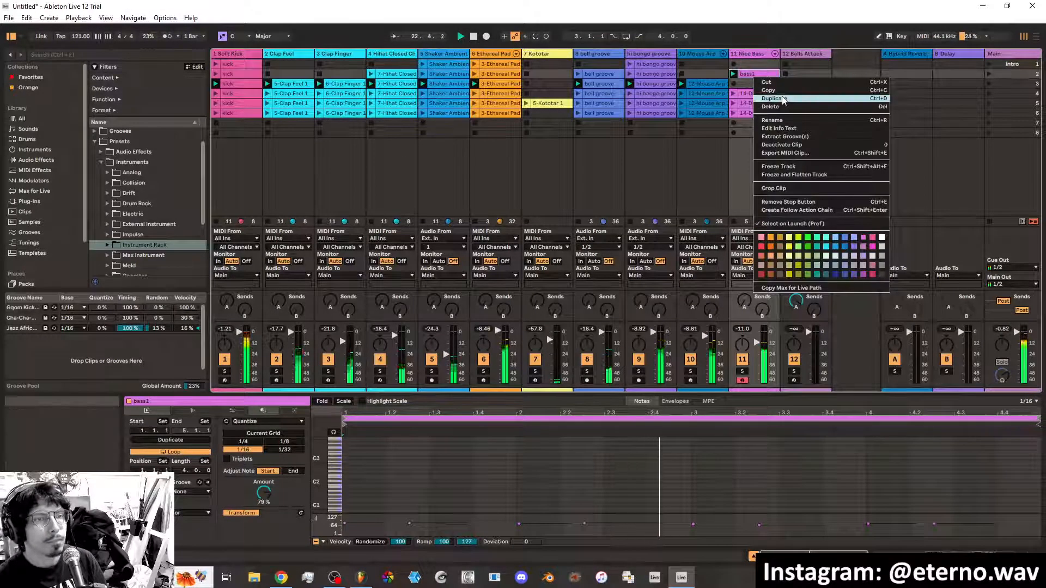
left_click(768, 98)
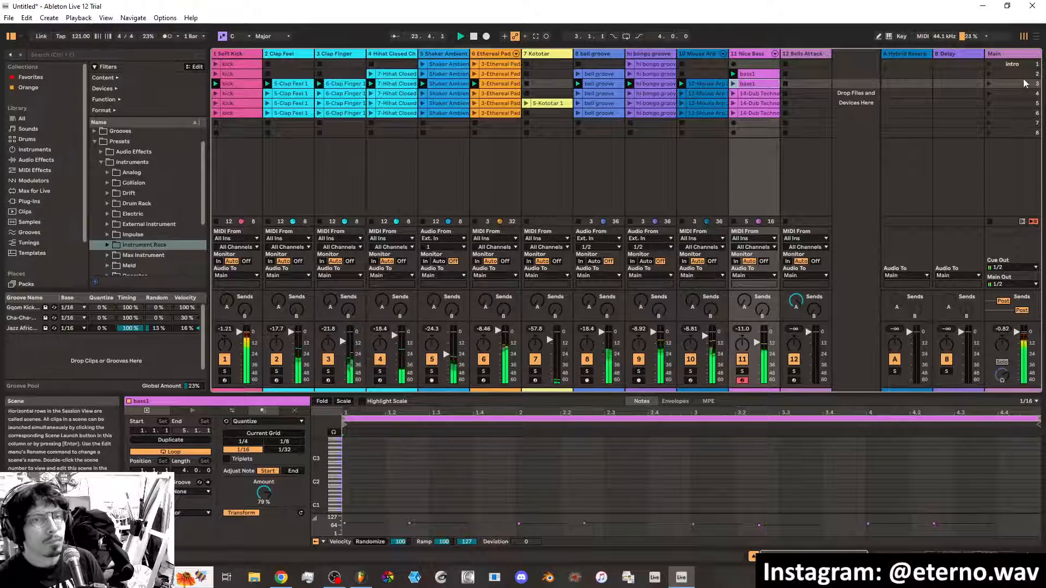
Play through the scenes from the intro up to scene 5 and arm the Bells Attack track to play along
left_click(990, 75)
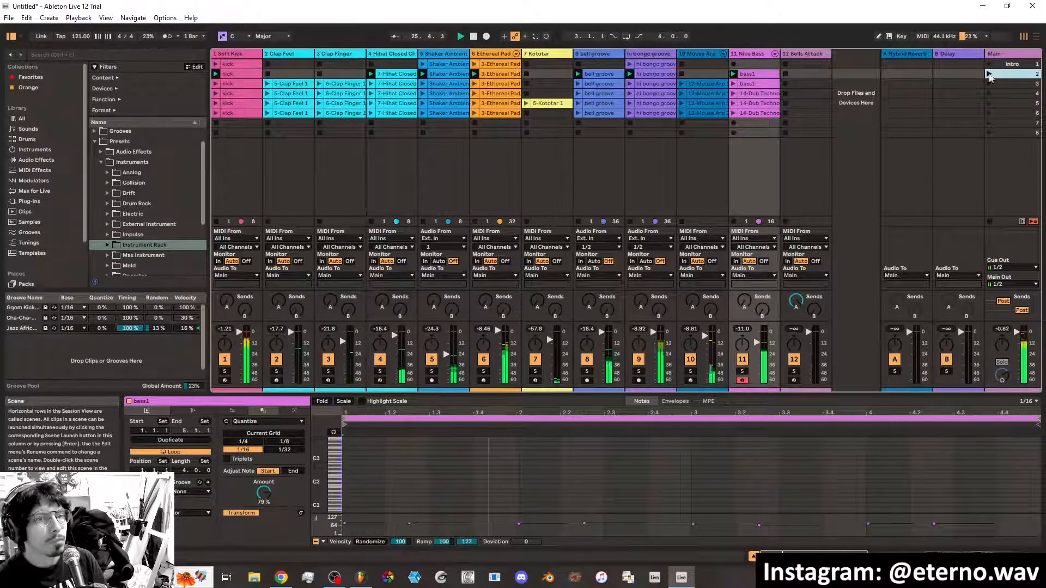
left_click(990, 65)
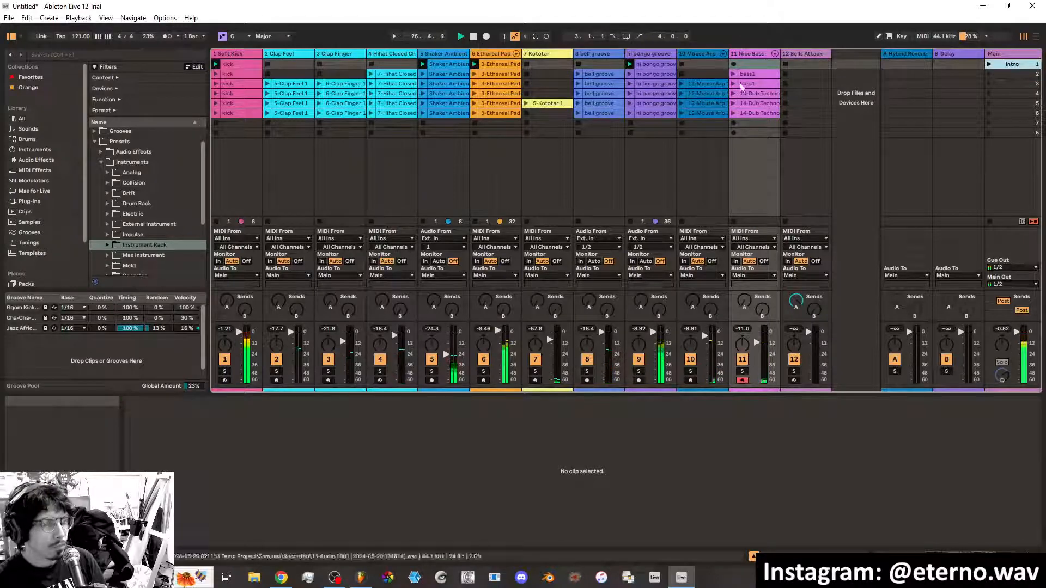
left_click(990, 73)
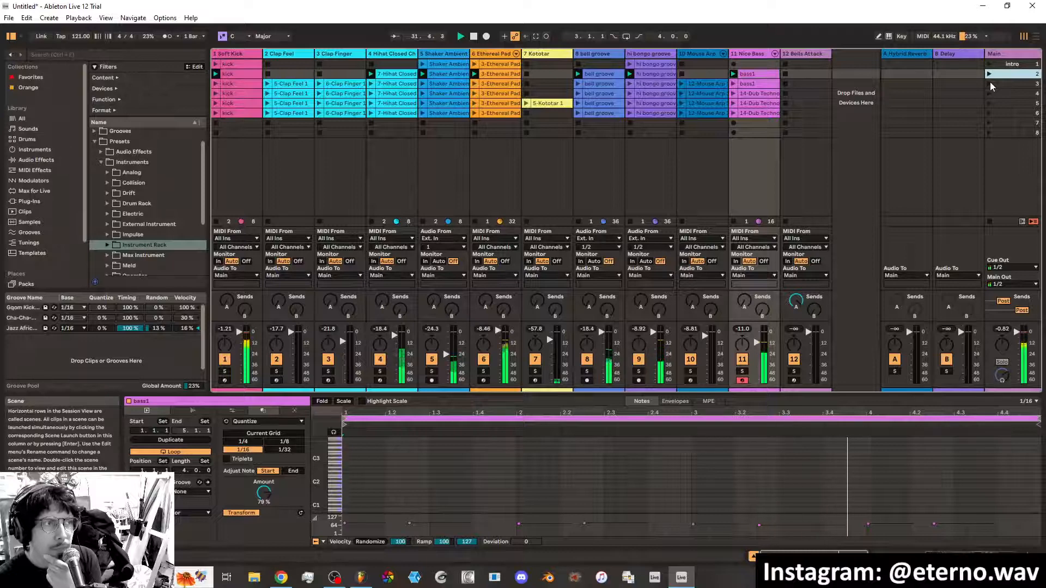
left_click(990, 83)
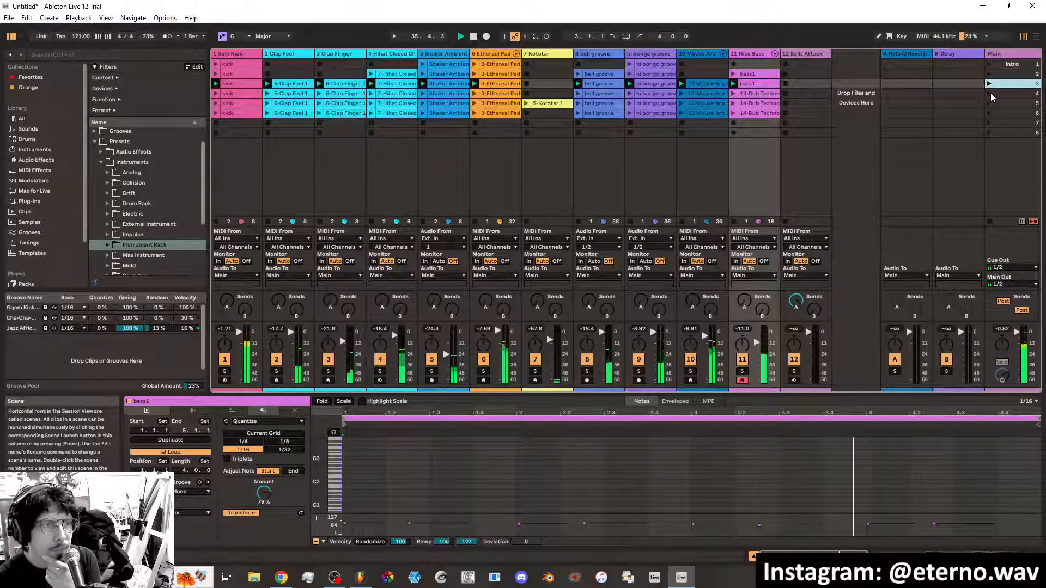
left_click(990, 93)
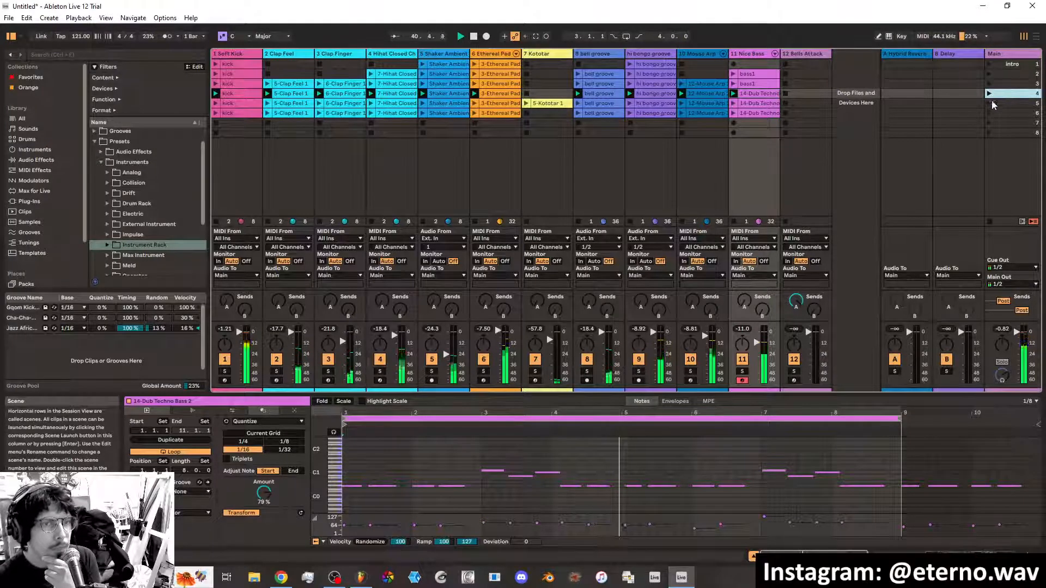
left_click(989, 103)
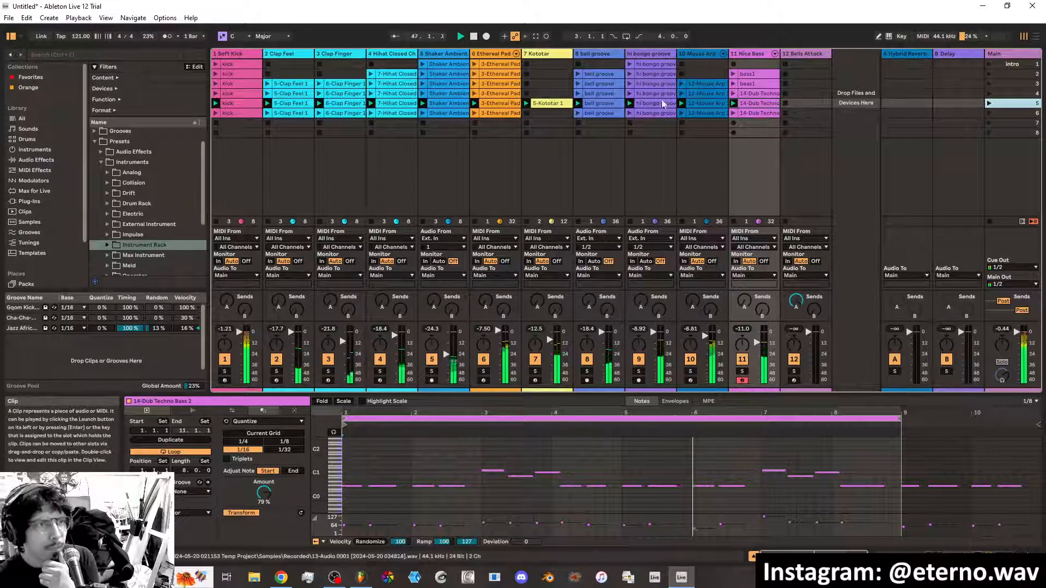
left_click(794, 380)
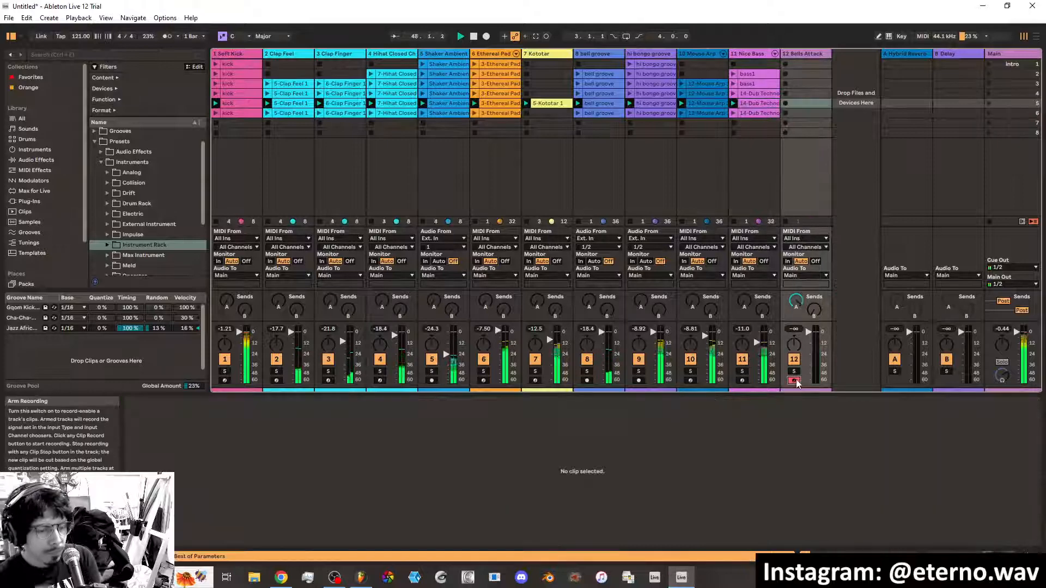
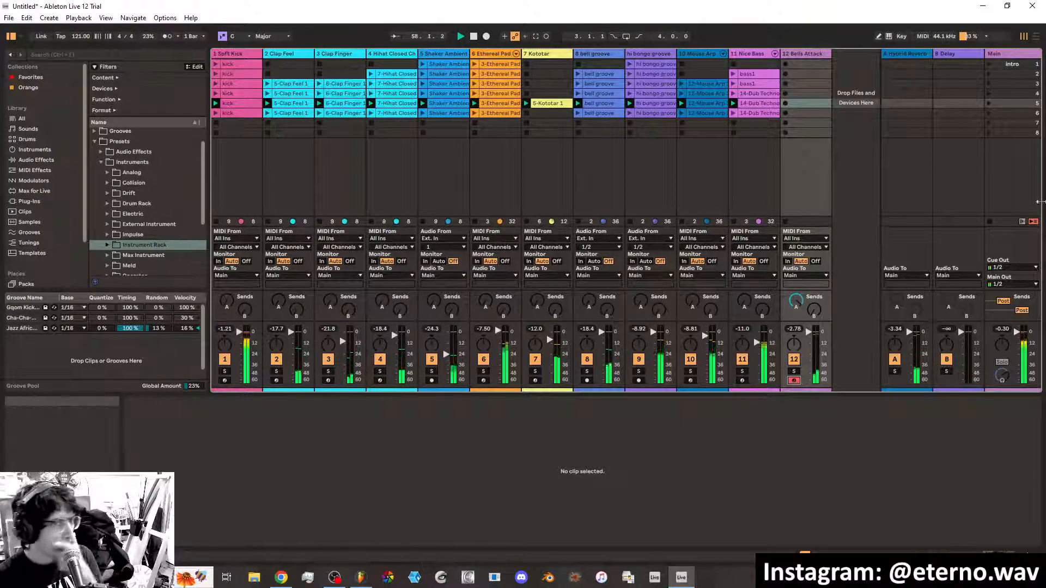
Launch the intro and scene 2, name scene 2 "bass intro", and move the Kototar clip from scene 5 to scene 4
left_click(989, 64)
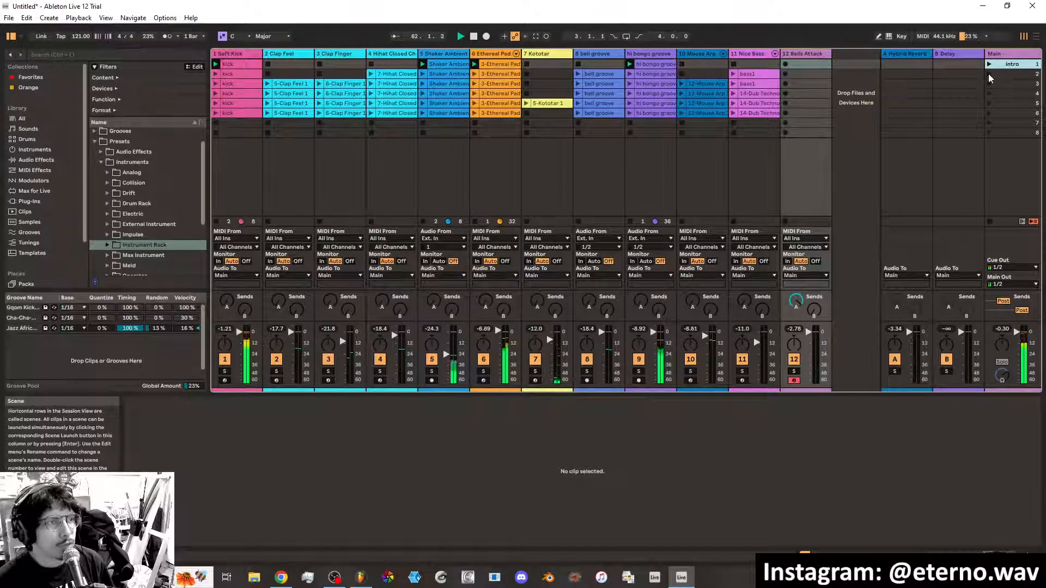
left_click(989, 74)
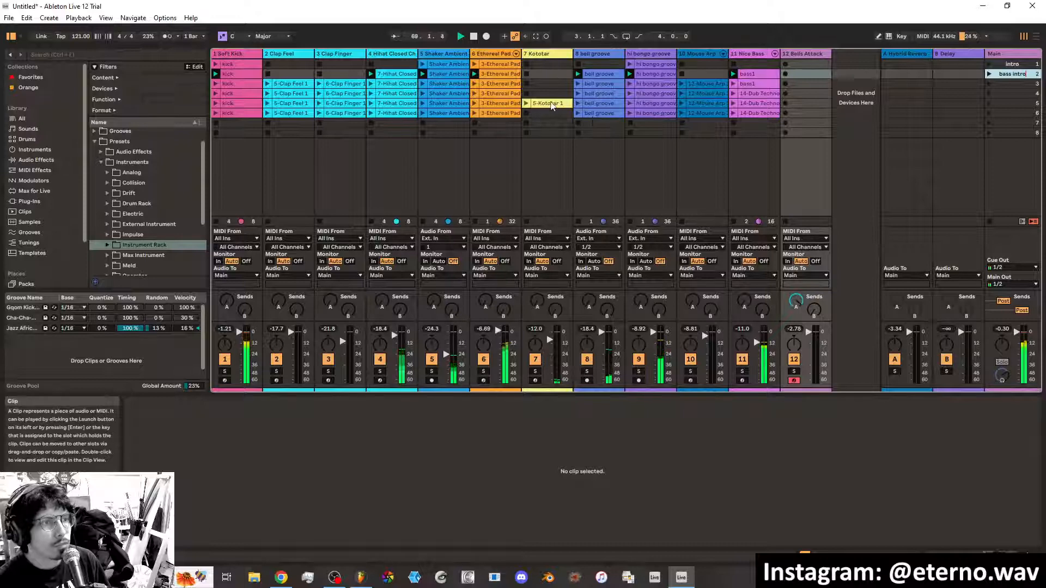
left_click_drag(547, 103, 550, 98)
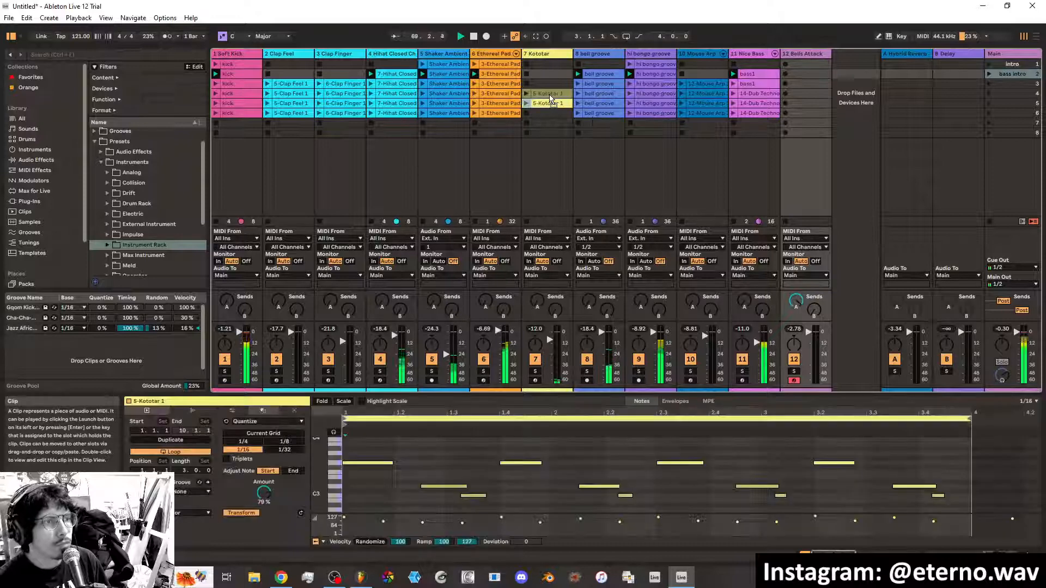
Launch scene 3 and name it "intro arp", and name scene 4 "main"
left_click(990, 83)
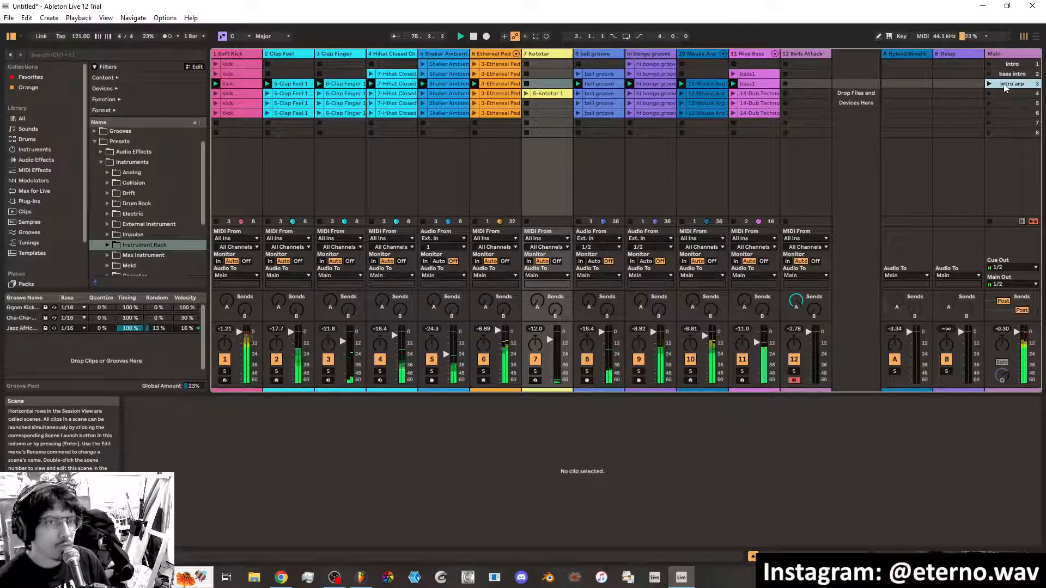
left_click(1008, 93)
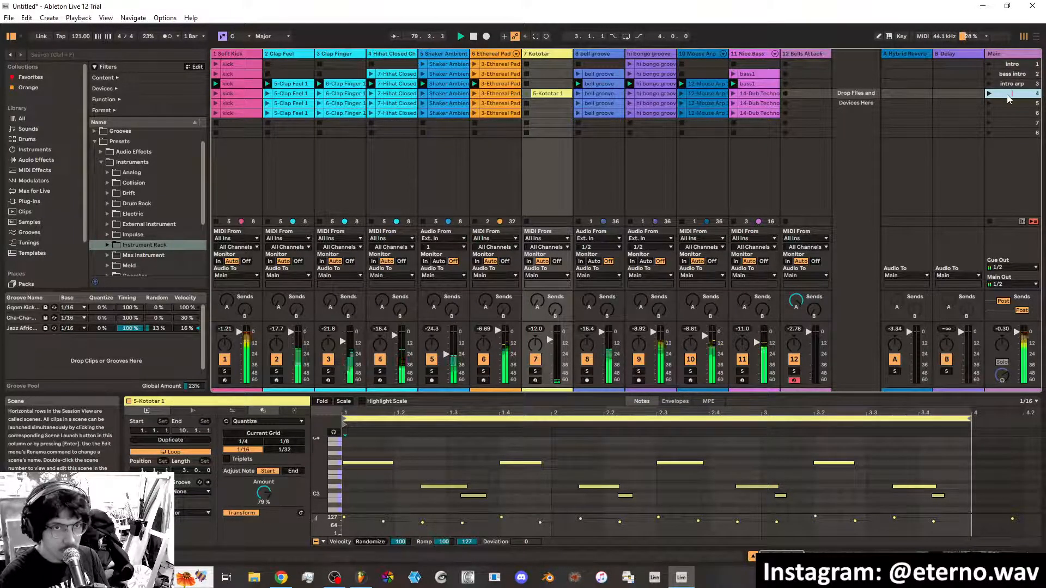
key("ctrl+r")
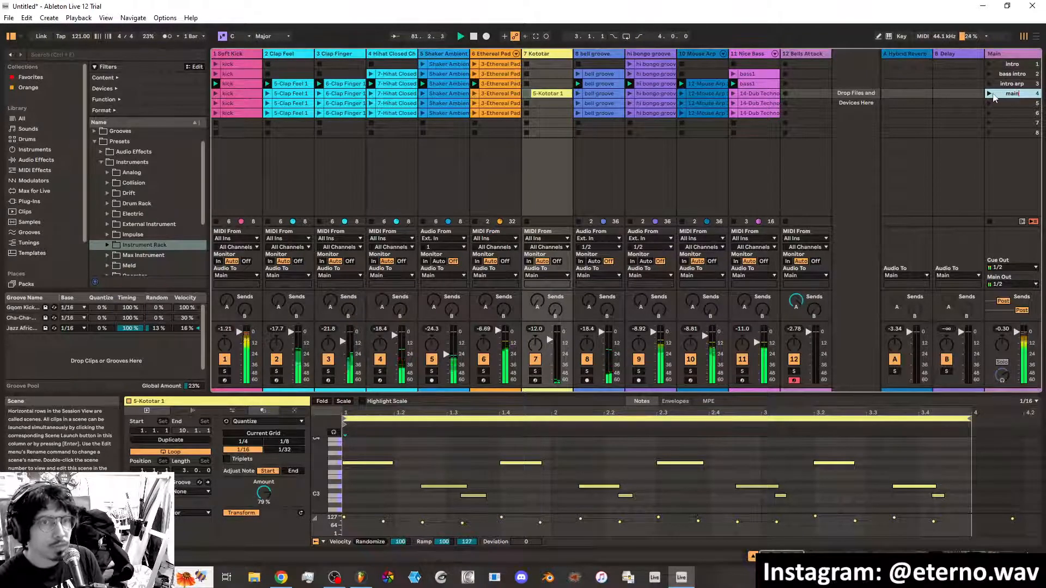
key("Return")
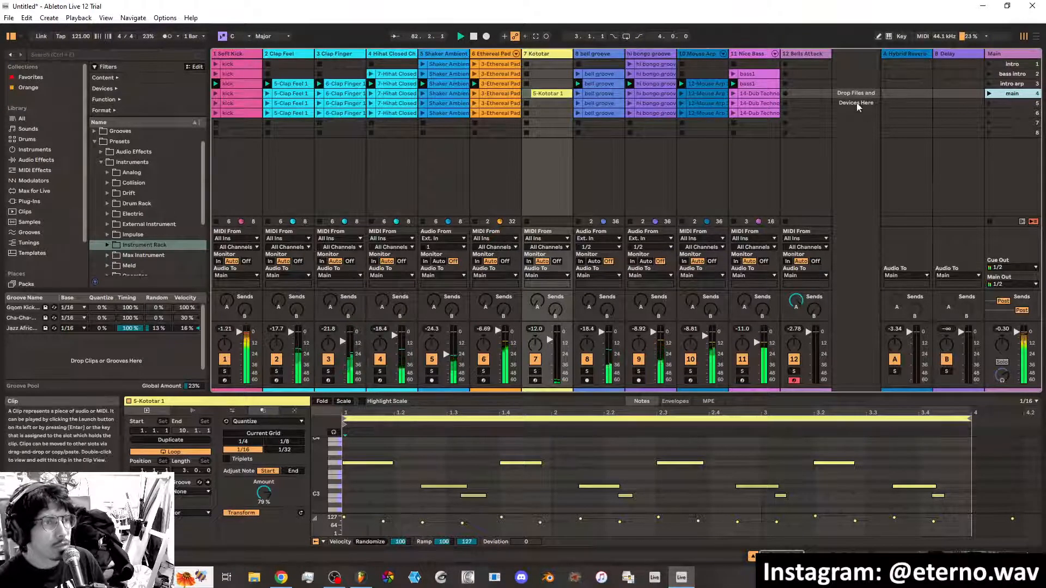
Play the intro, bass intro, intro arp and main scenes in order, returning to intro arp
left_click(990, 65)
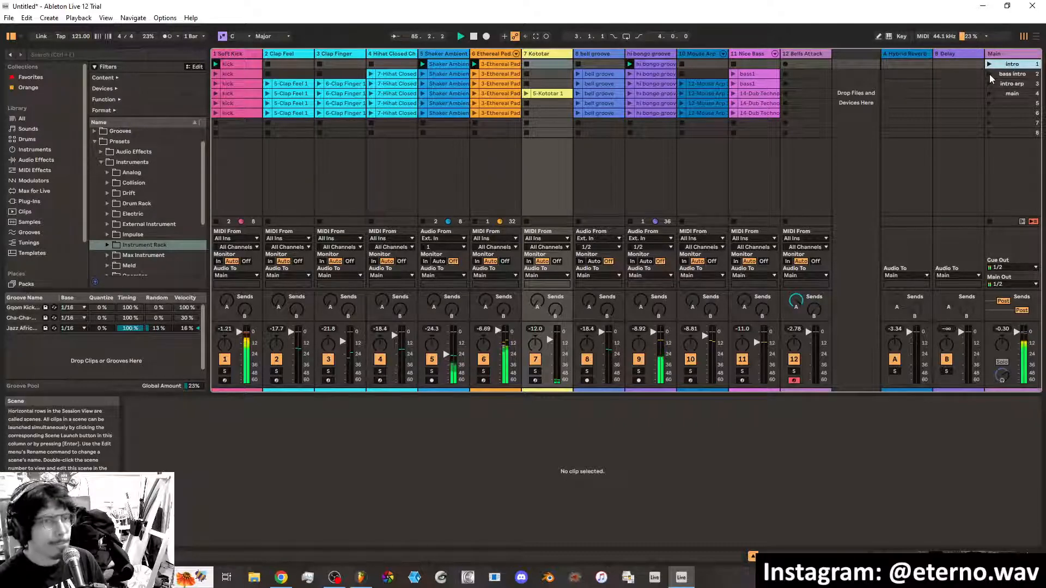
left_click(990, 74)
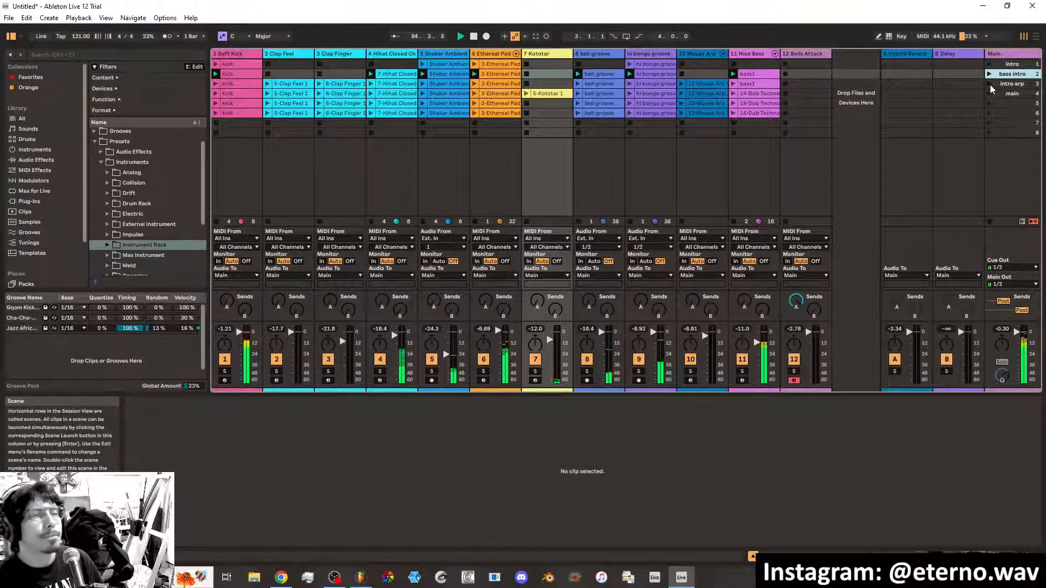
left_click(989, 84)
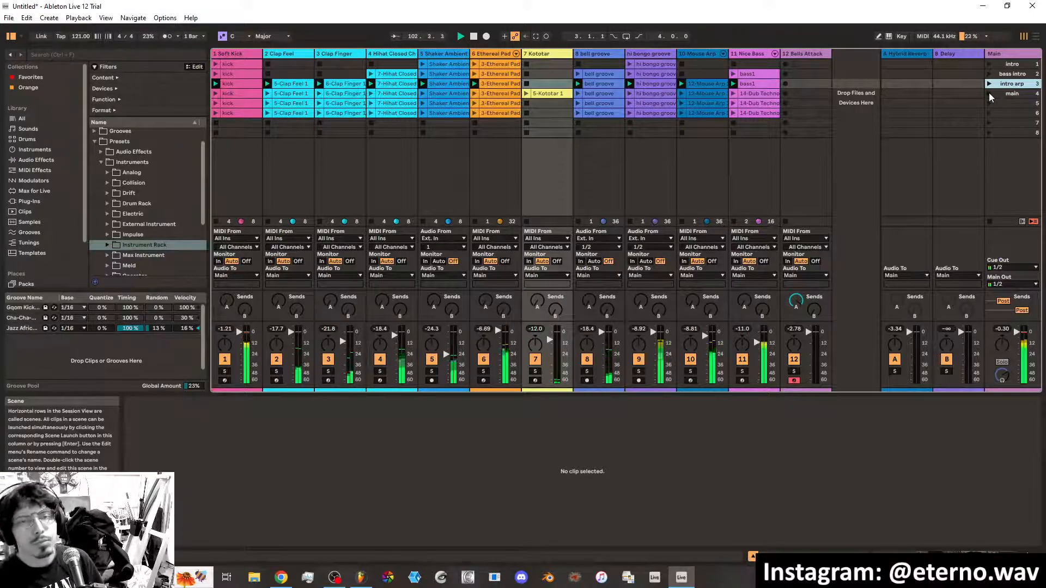
left_click(989, 92)
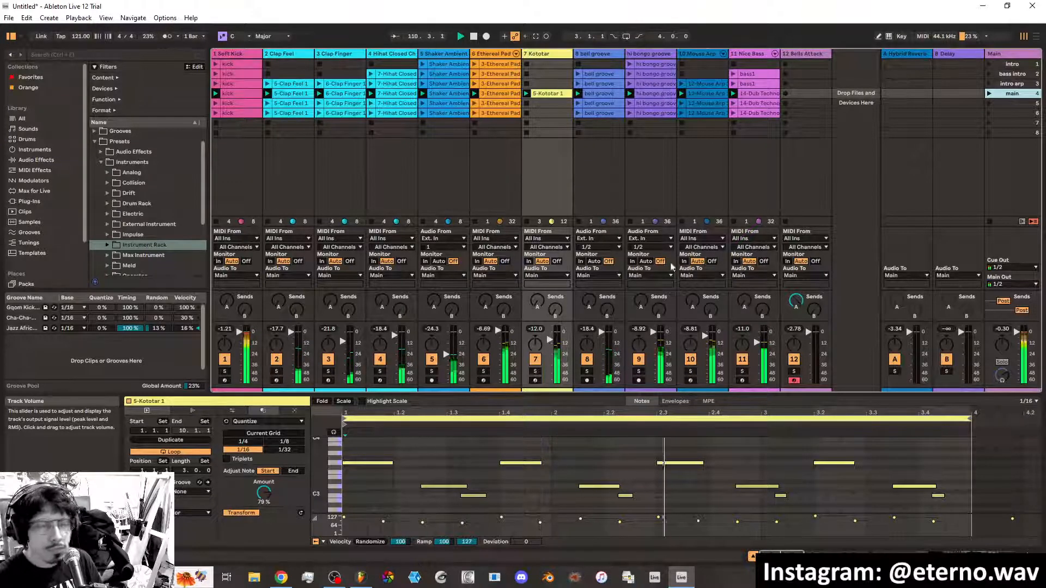
left_click(990, 84)
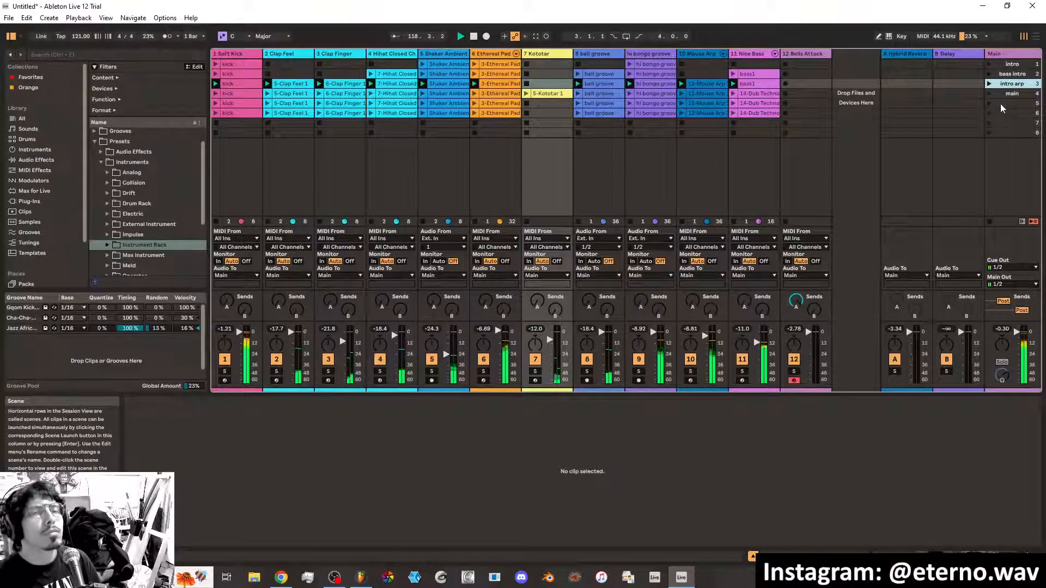
Name scene 5 "intro arp" and launch scenes 2 through 5 in turn to check the transitions
left_click(1001, 103)
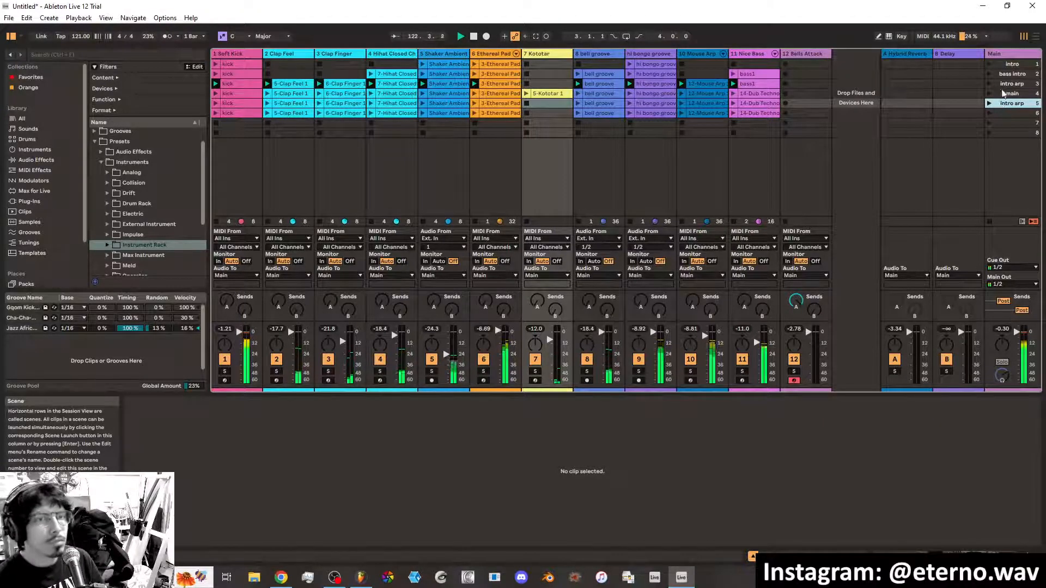
left_click(990, 74)
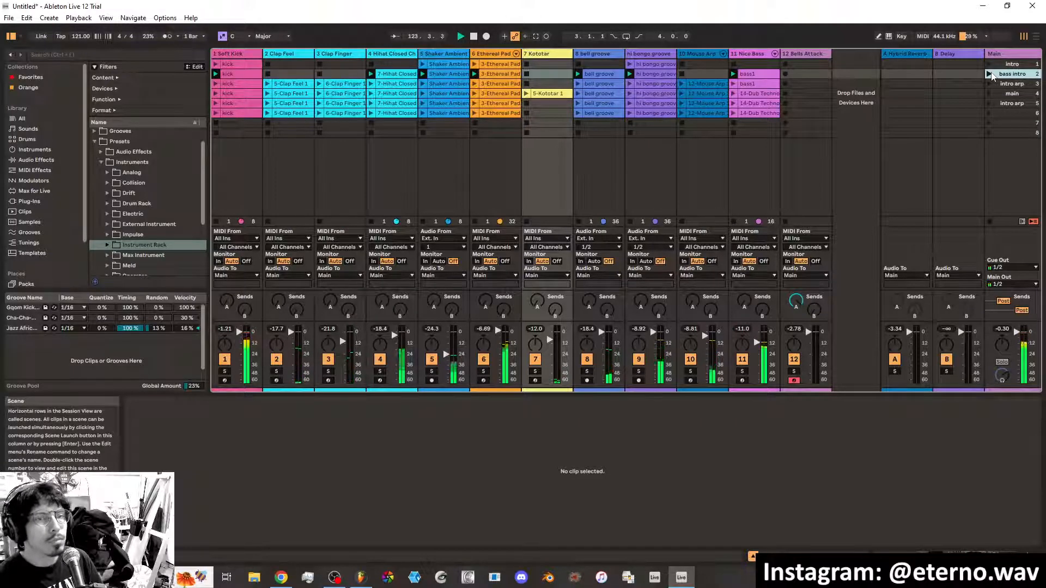
left_click(990, 84)
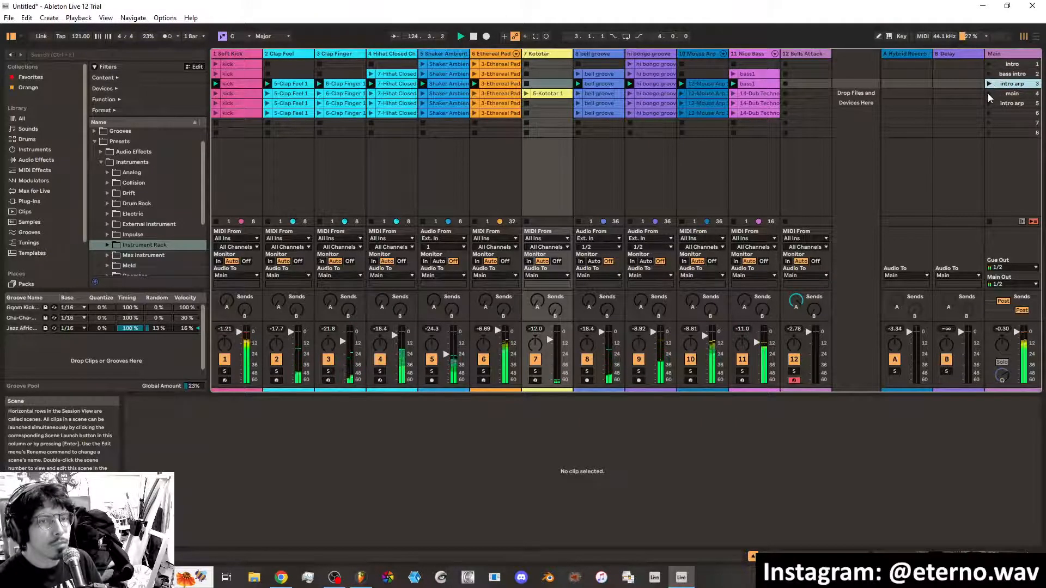
left_click(990, 96)
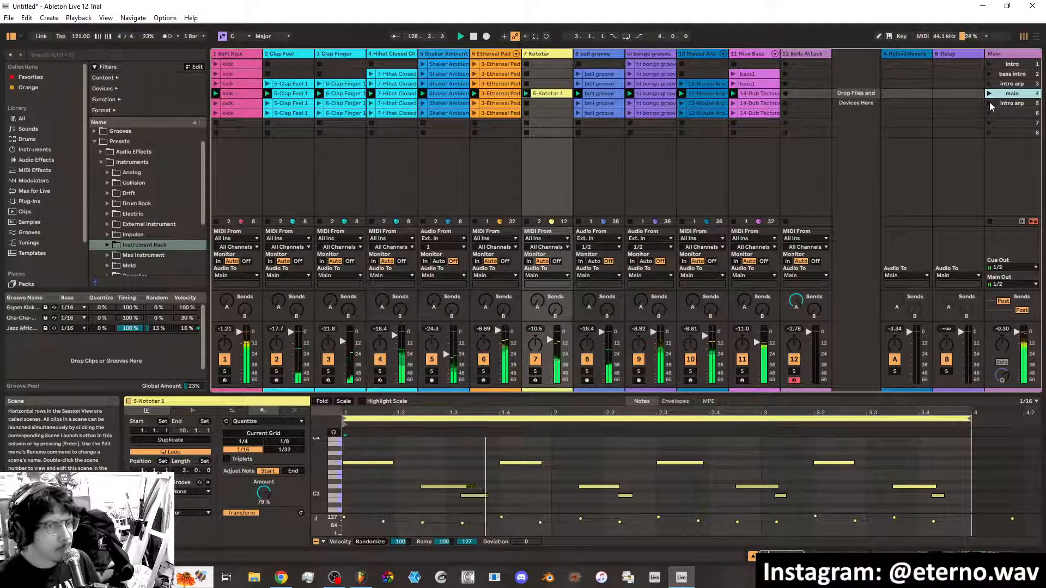
left_click(989, 103)
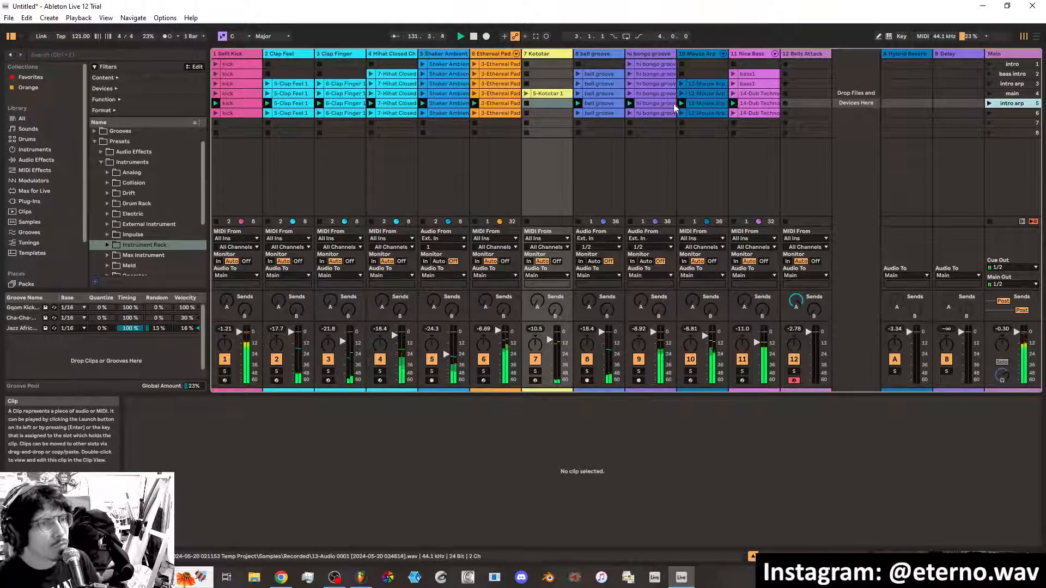
Delete the Mouse Arp clip in scene 5, arm the track and record a new arp clip in its place
left_click(713, 104)
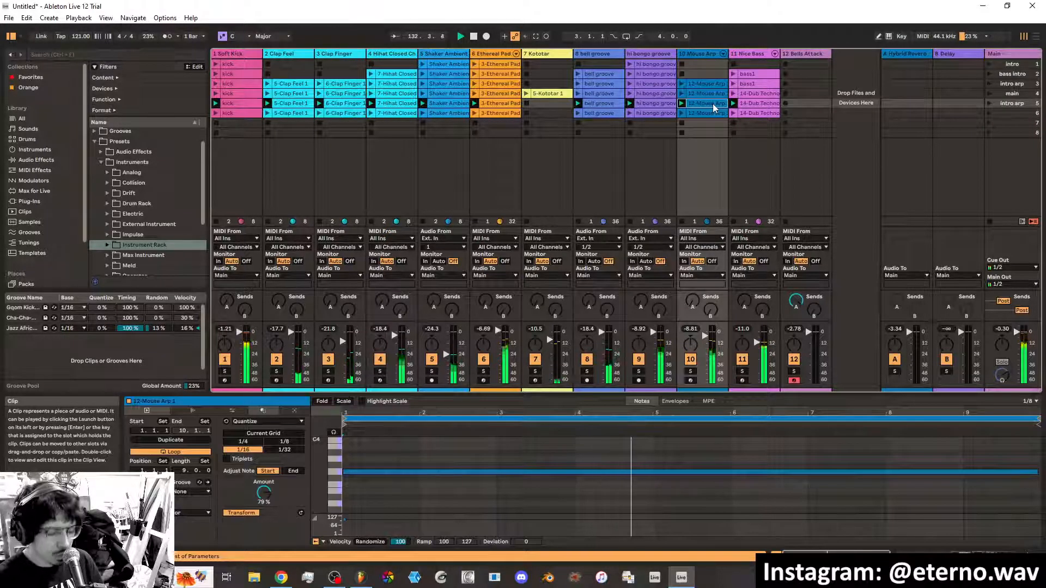
key("Delete")
left_click(690, 379)
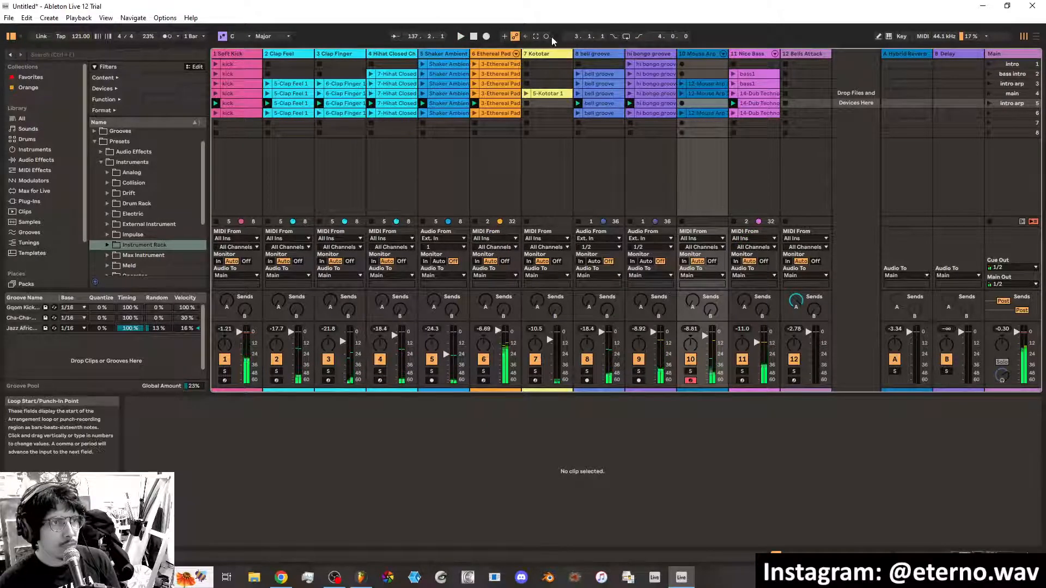
left_click(682, 103)
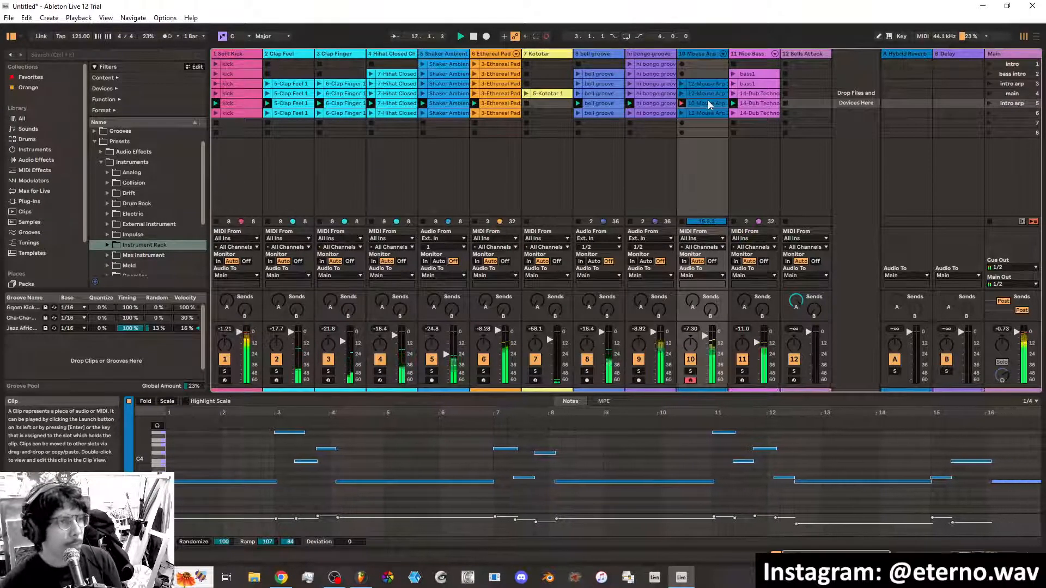
left_click(547, 37)
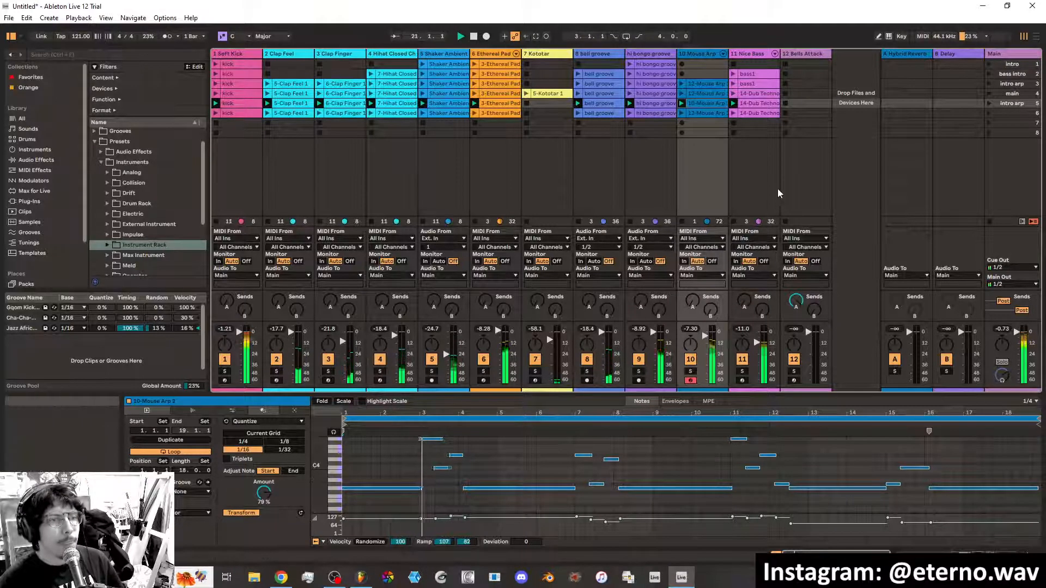
Check the notes of scene 5's bass and arp clips, and rename the new Mouse Arp clip as "2nd arp"
left_click(757, 104)
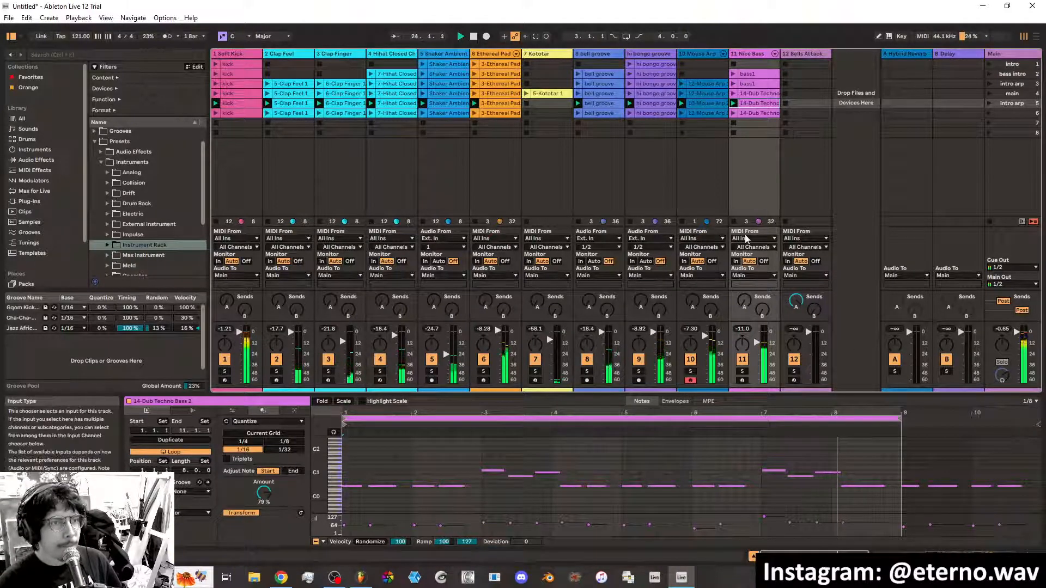
left_click(664, 105)
left_click(706, 103)
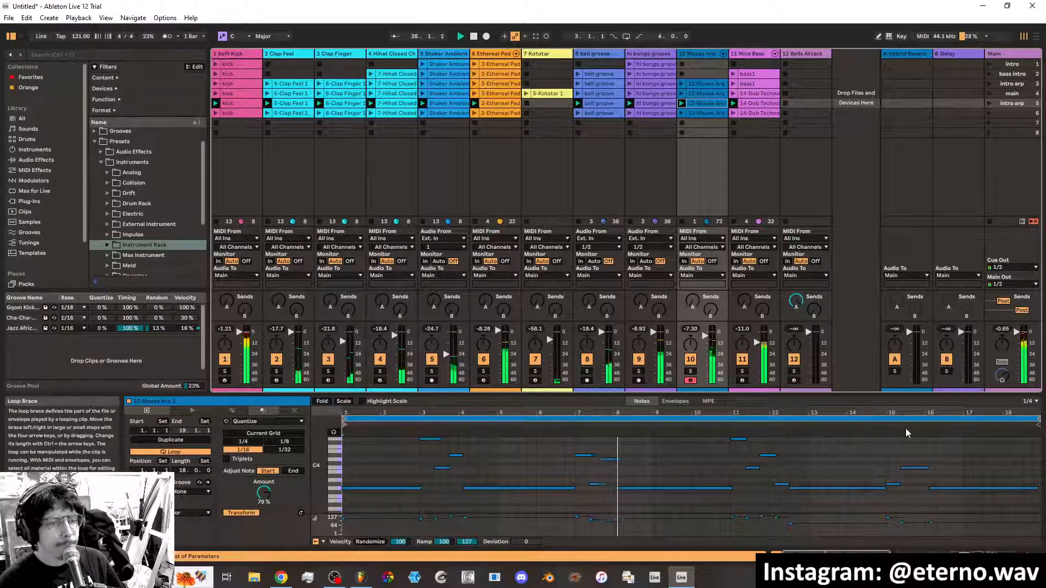
key("shift+Tab")
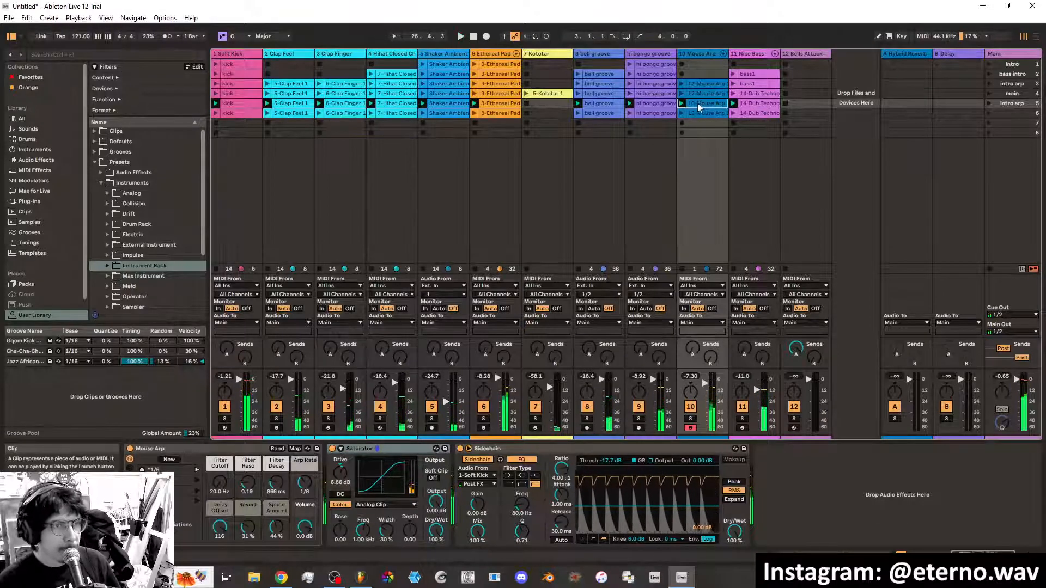
key("space")
left_click(682, 103)
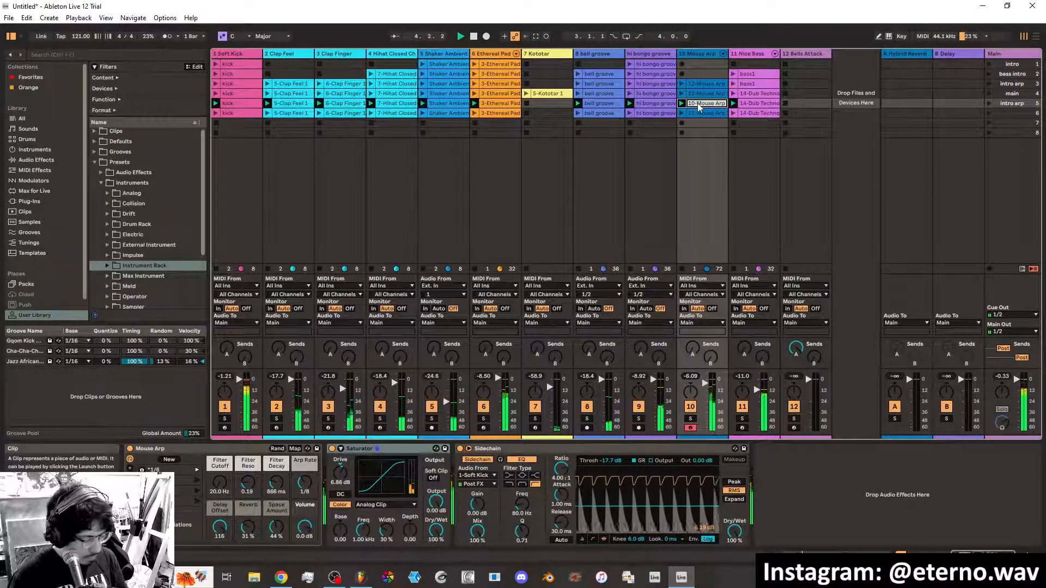
type("2nd a")
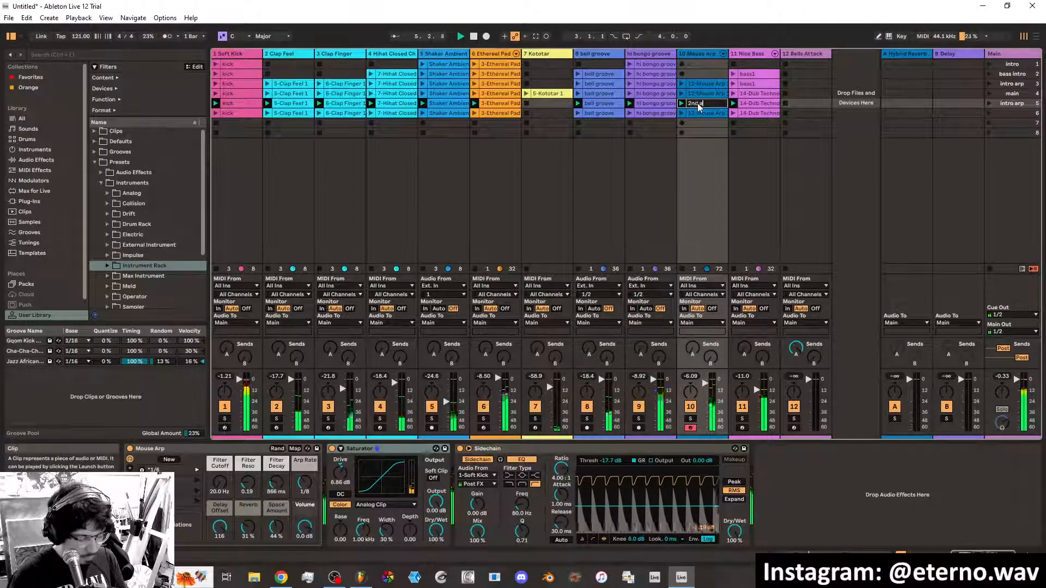
type("rp")
key("Return")
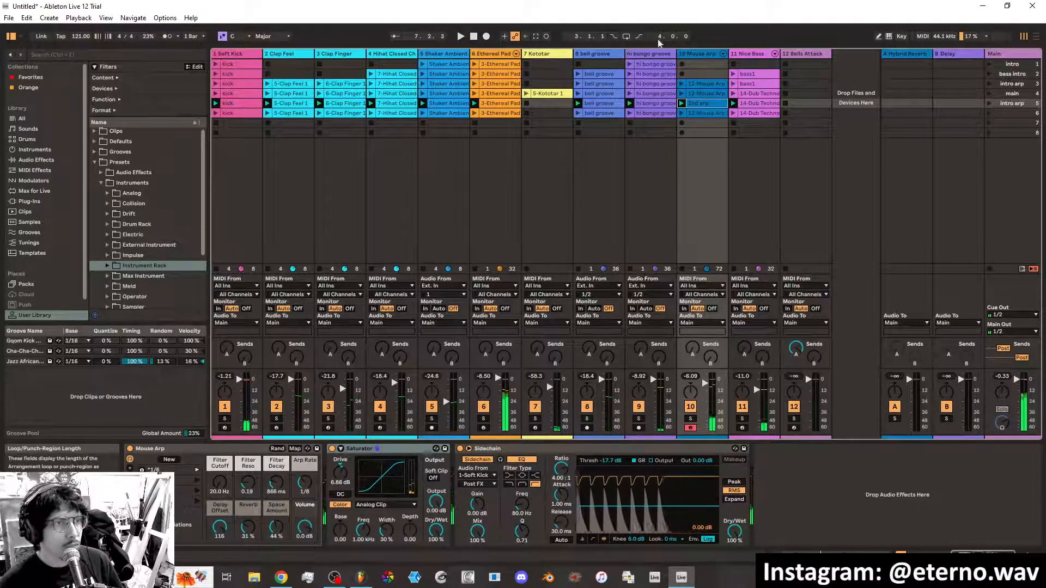
Record Filter Cutoff automation from the Mouse Arp rack into the 2nd arp clip by sweeping the cutoff up and down
left_click(546, 36)
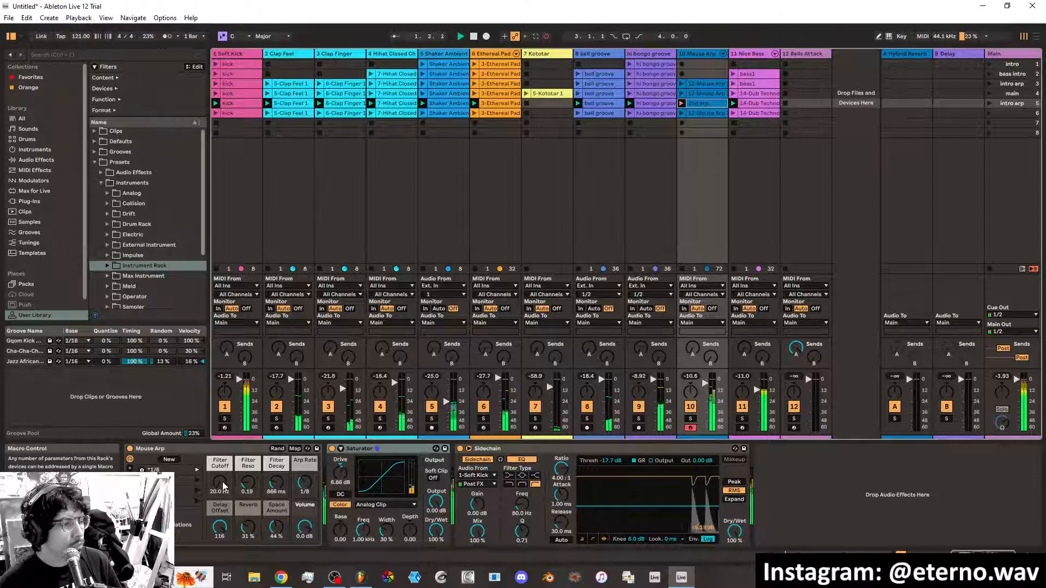
mouse_move(223, 487)
left_mouse_down()
mouse_move(223, 458)
mouse_move(223, 468)
left_mouse_up()
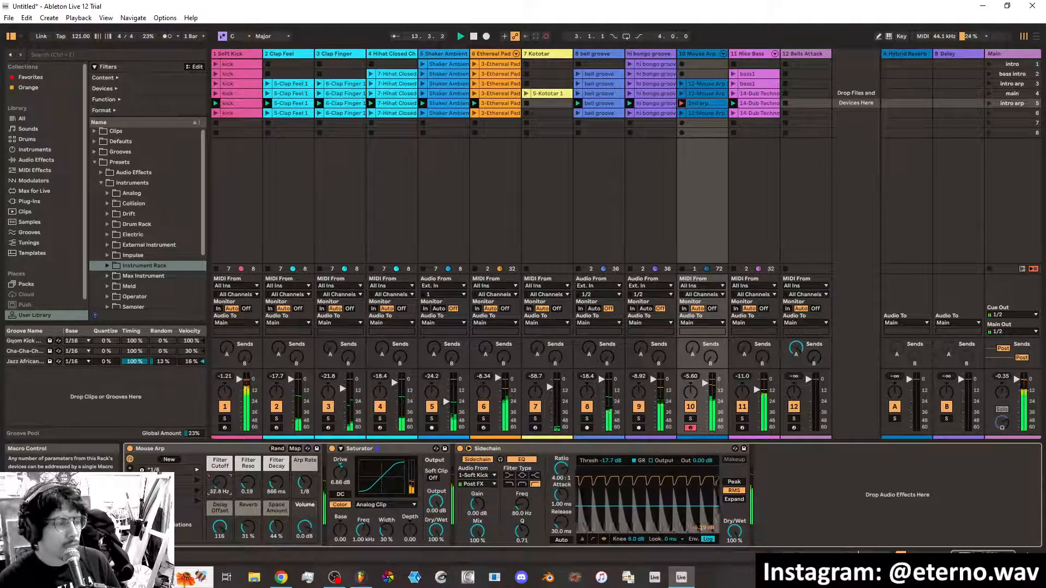
left_click_drag(219, 483, 220, 486)
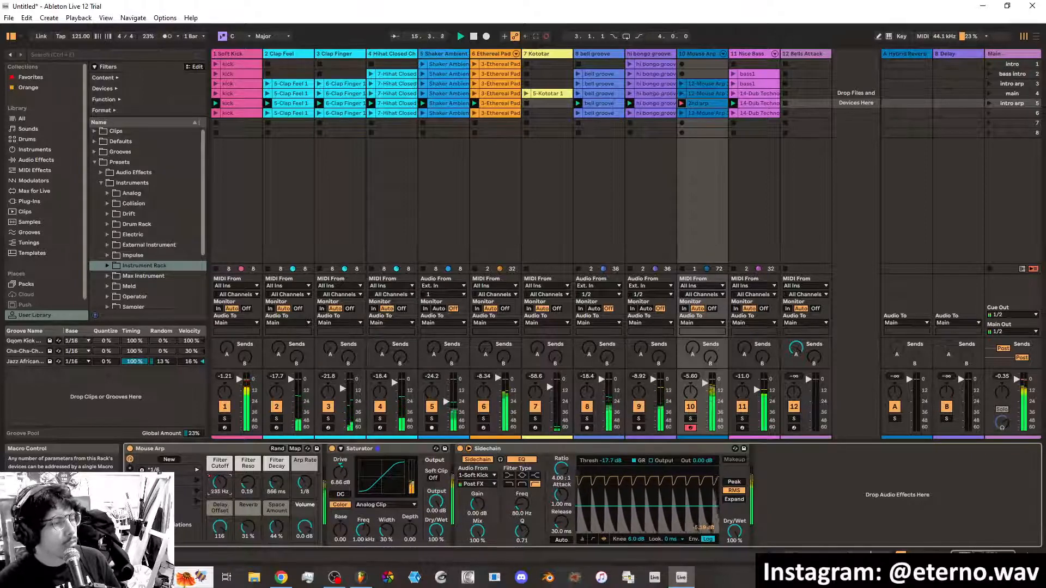
left_click_drag(220, 483, 220, 484)
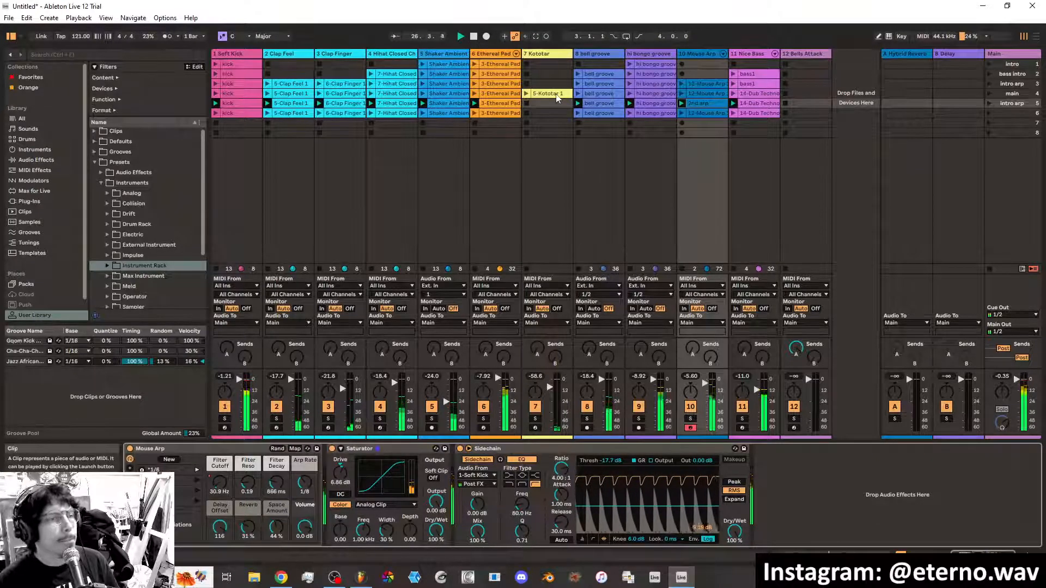
Delete the Mouse Arp clip in scene 6
left_click(703, 114)
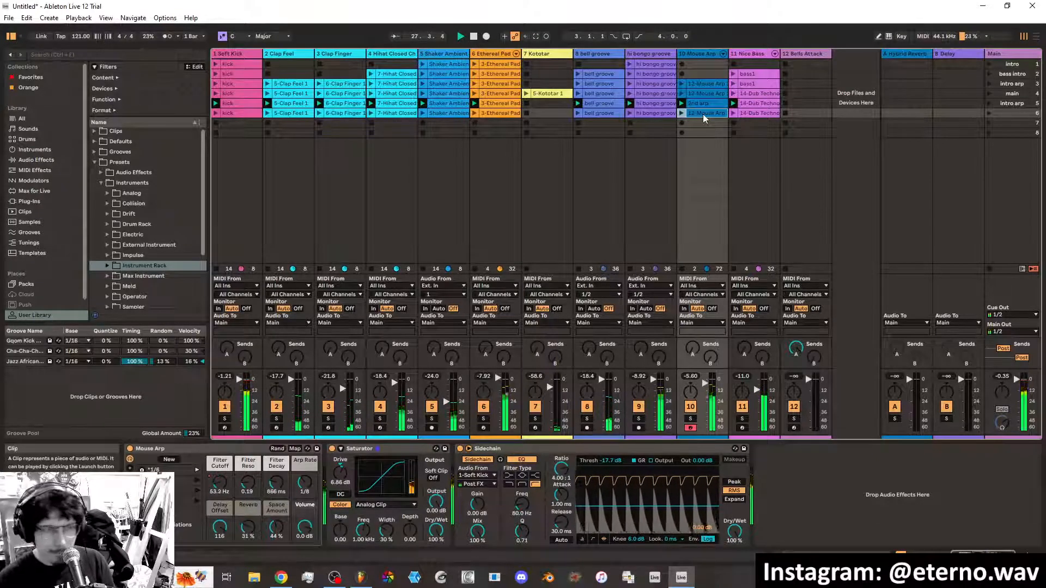
key("Delete")
Try the Kototar clip in scene 6 by copying it there from scene 4, playing the scene and deleting the copy
left_click(544, 113)
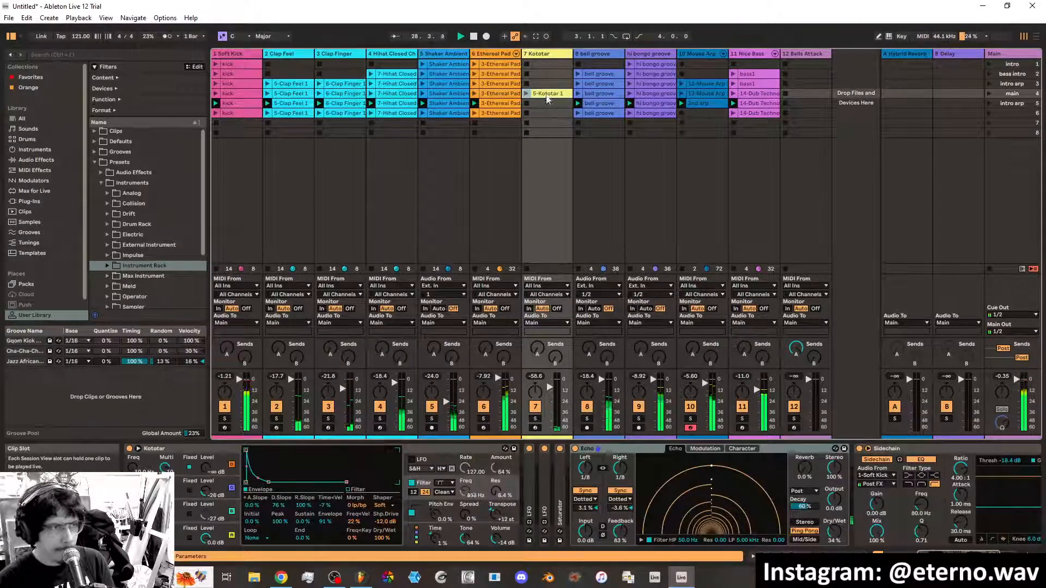
right_click(547, 97)
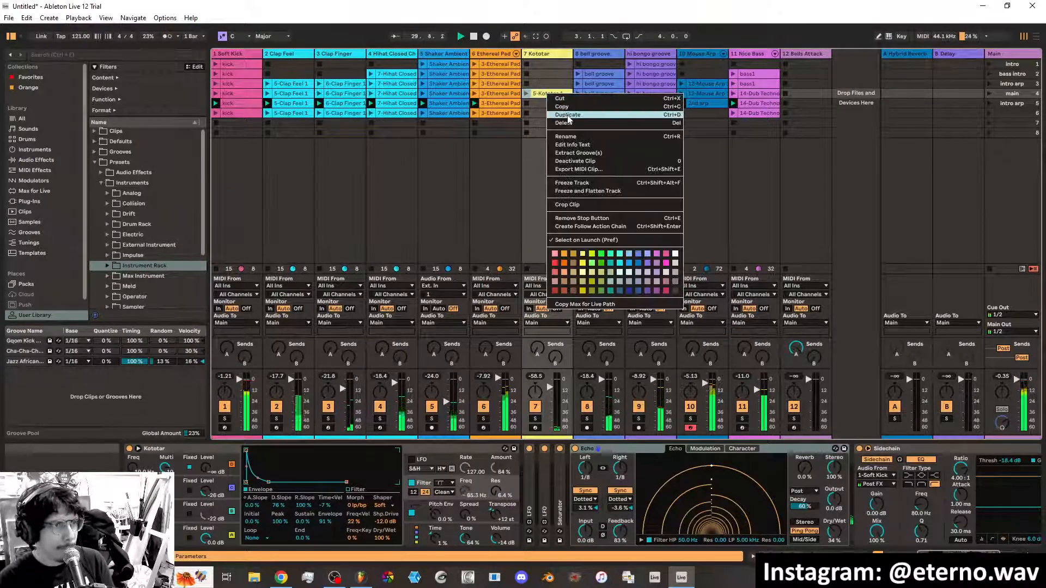
left_click(548, 109)
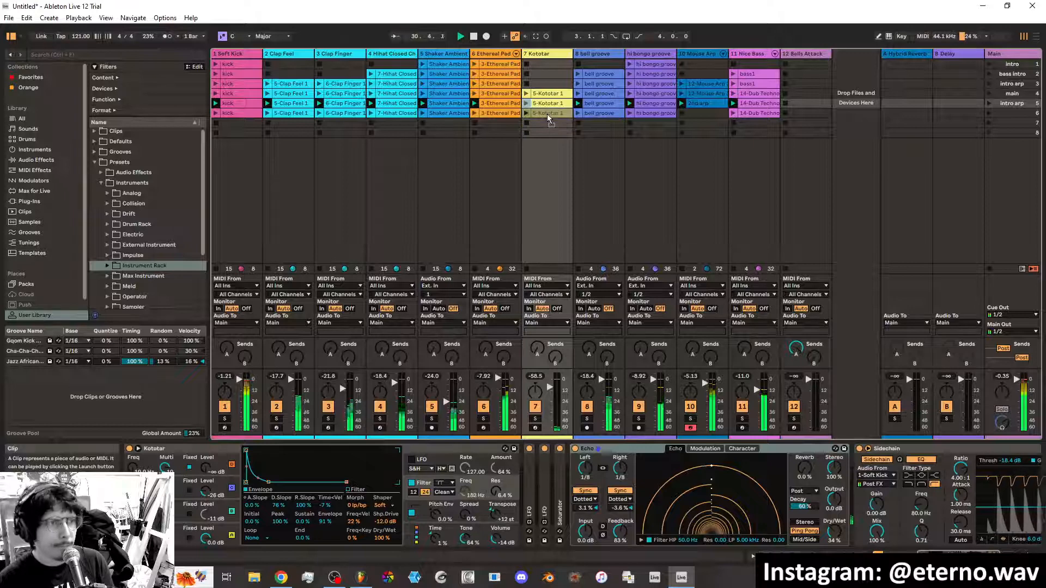
left_click_drag(548, 116, 547, 114)
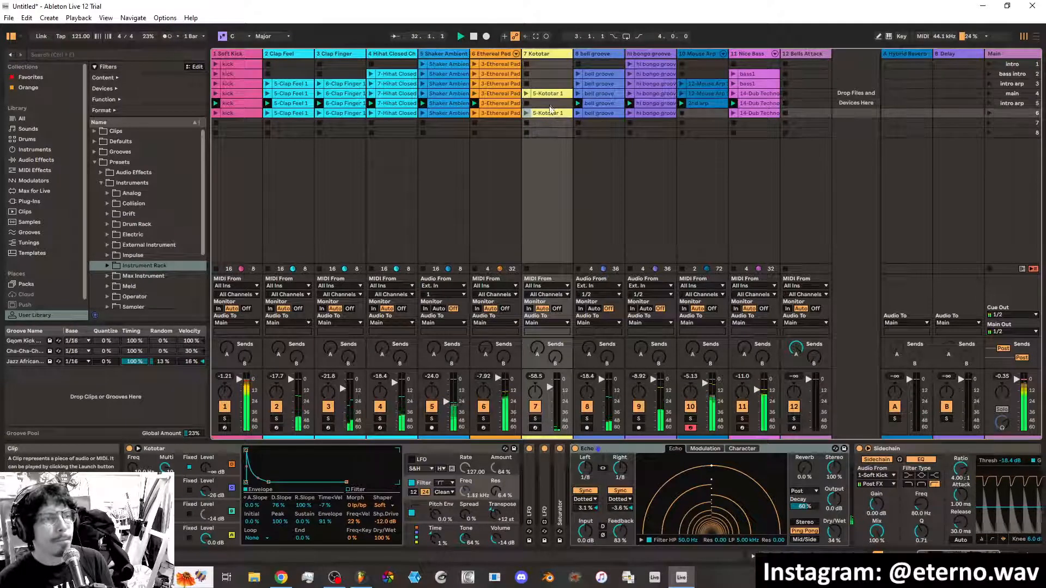
left_click(990, 114)
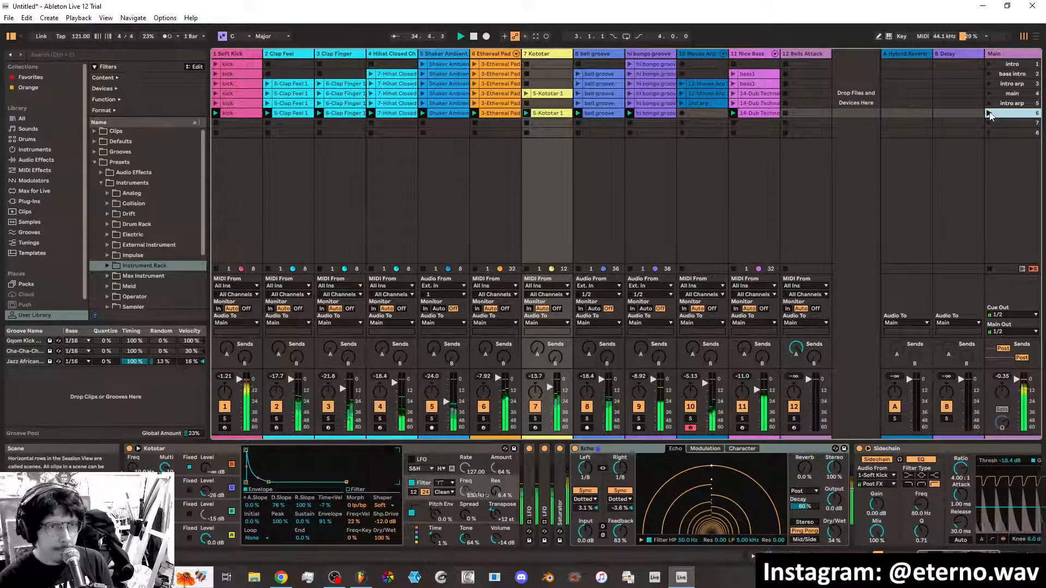
left_click(563, 114)
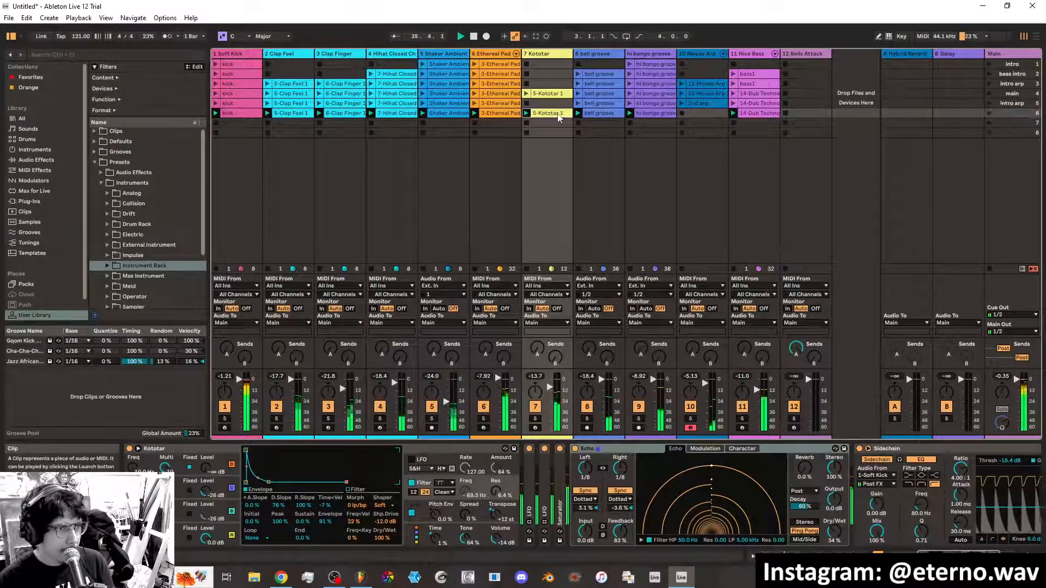
key("Delete")
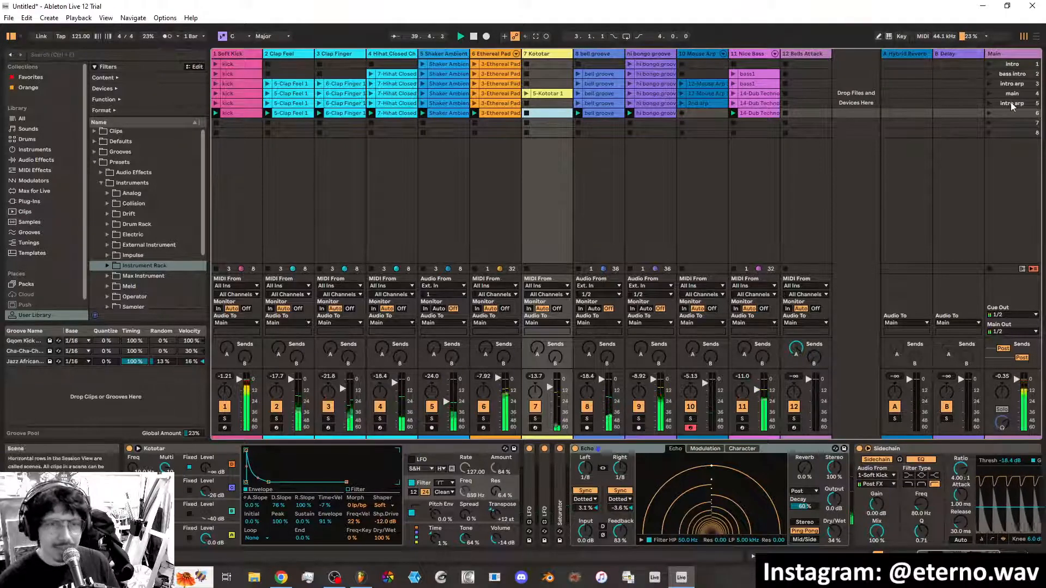
Name scene 6 "no leads"
left_click(1006, 115)
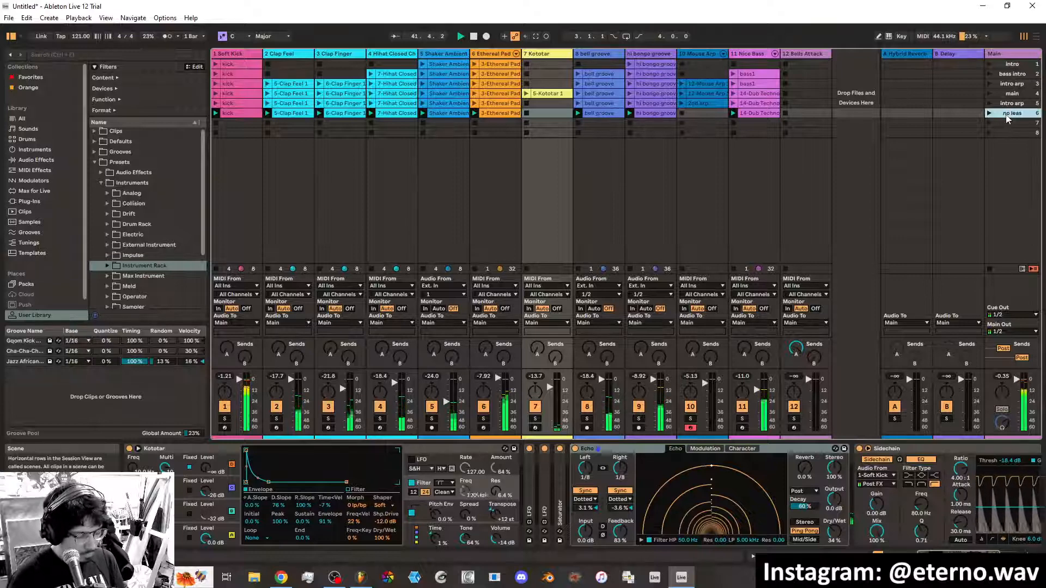
type("da")
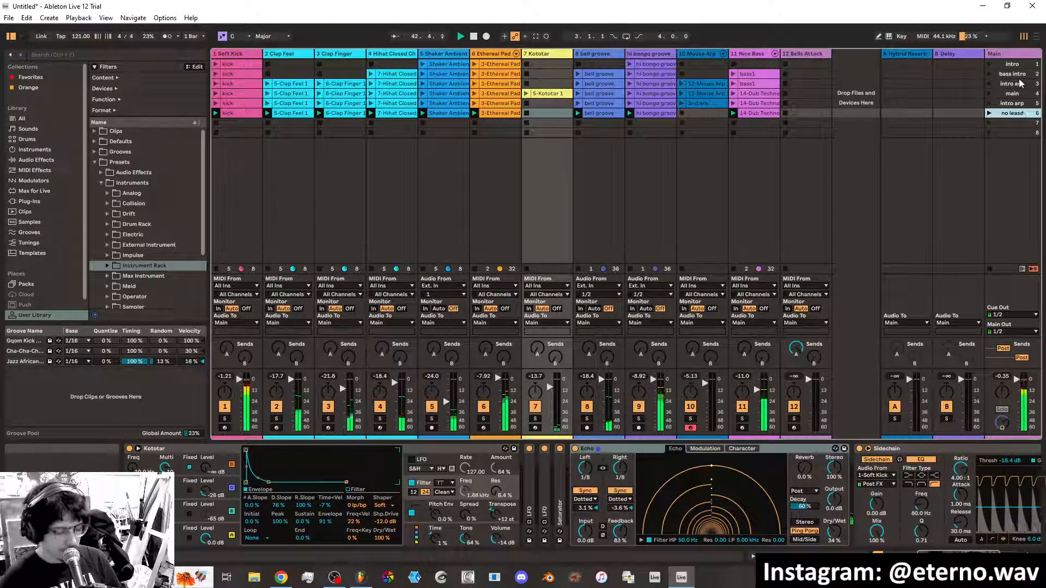
key("Return")
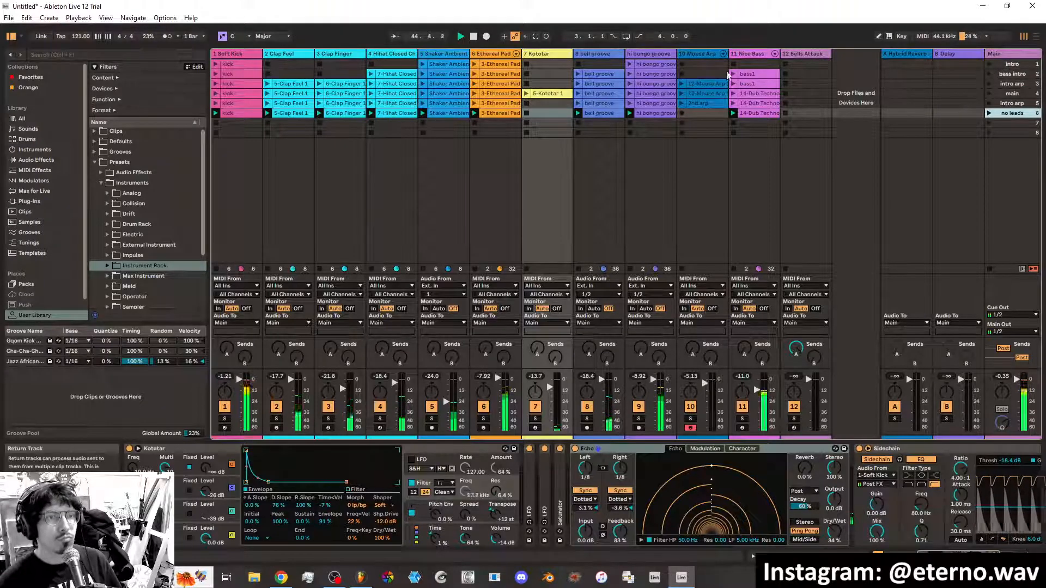
Play scenes 1 through 5 in order, from intro to the second intro arp, to check the progression
left_click(990, 63)
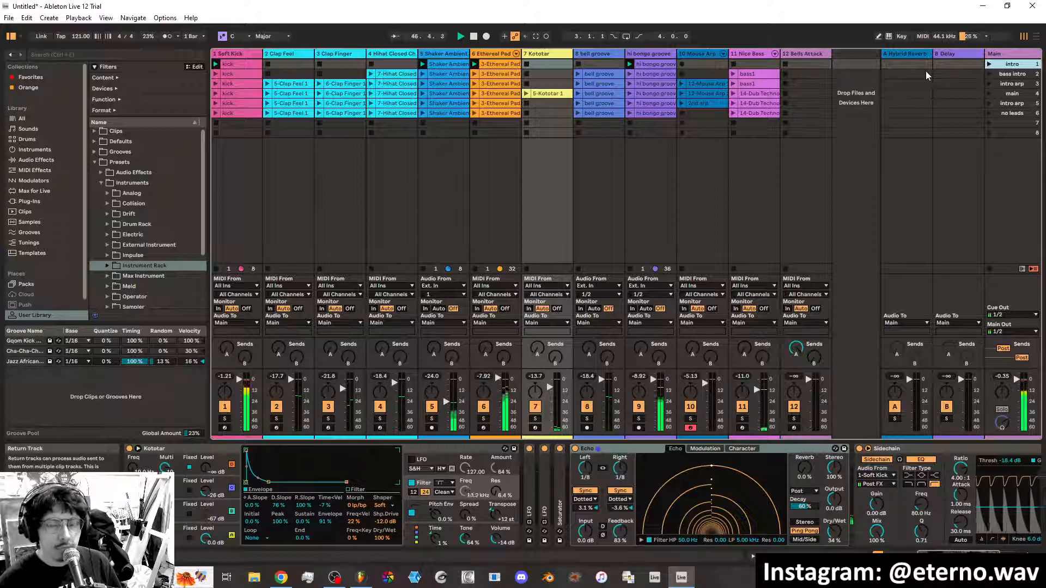
left_click(990, 74)
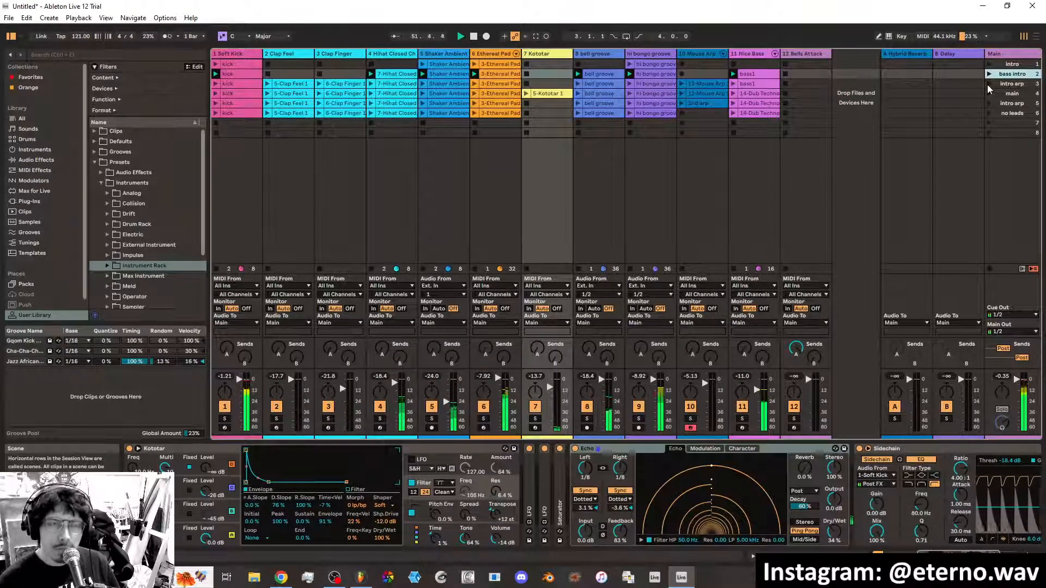
left_click(987, 84)
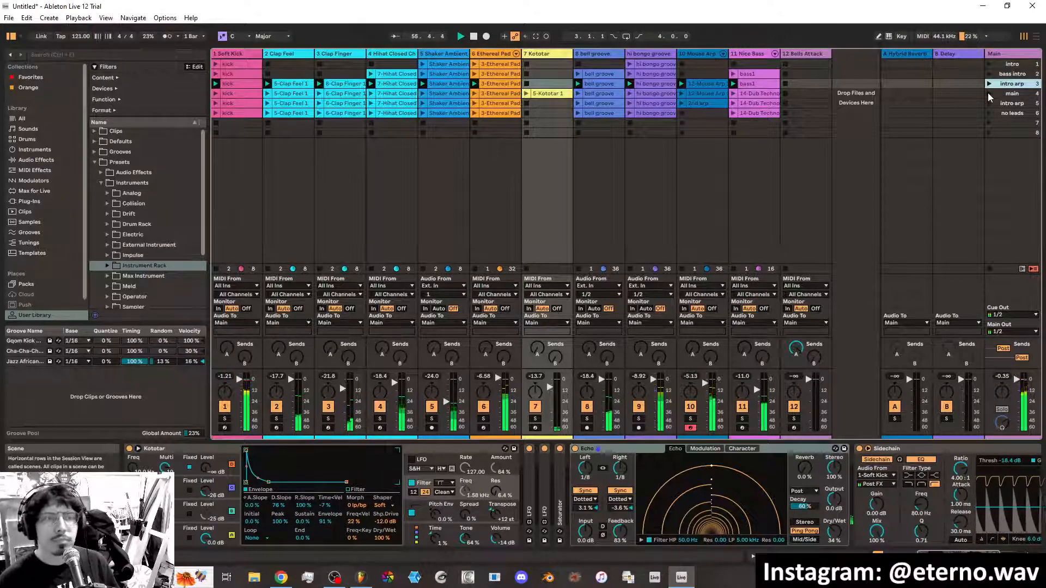
left_click(988, 94)
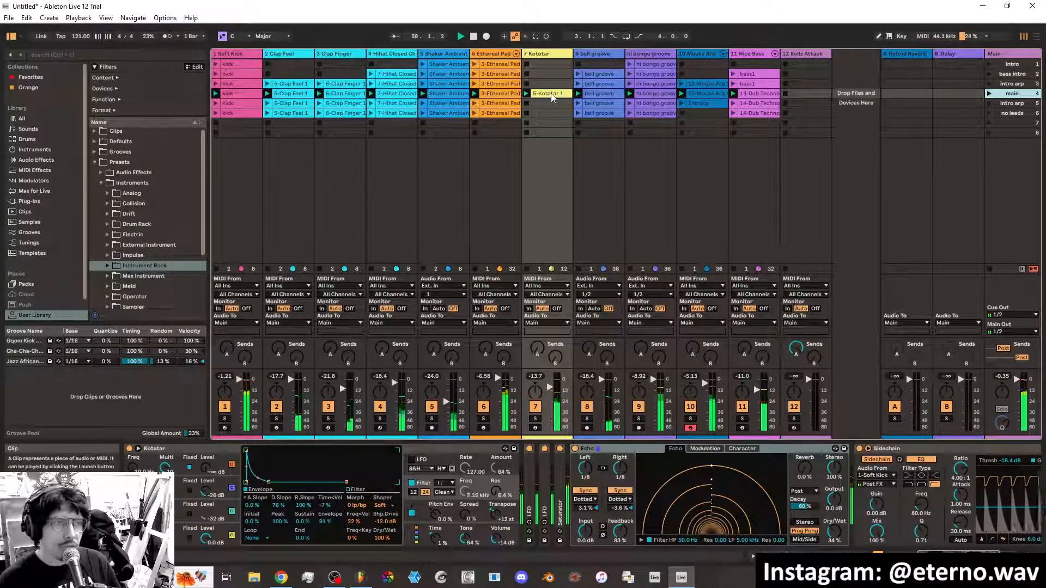
left_click(990, 103)
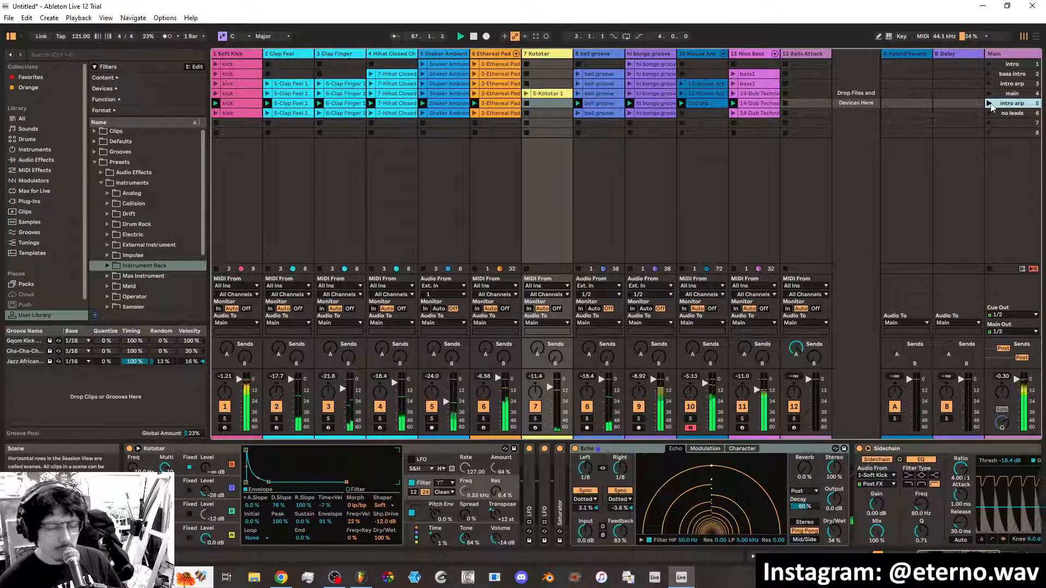
Arm the Bells Attack track to play along with the running scene, and launch the no leads scene
left_click(806, 54)
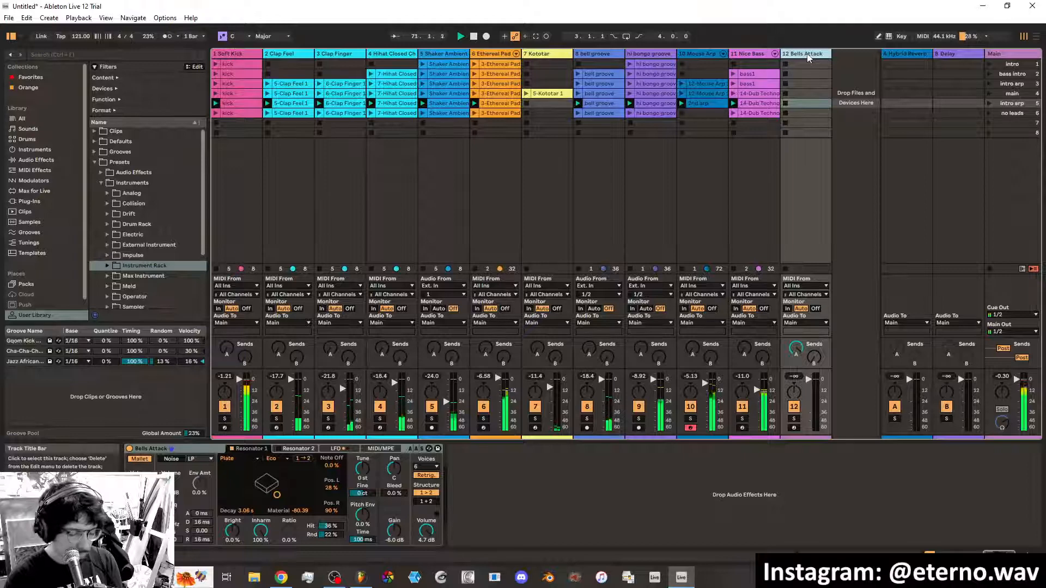
left_click(795, 428)
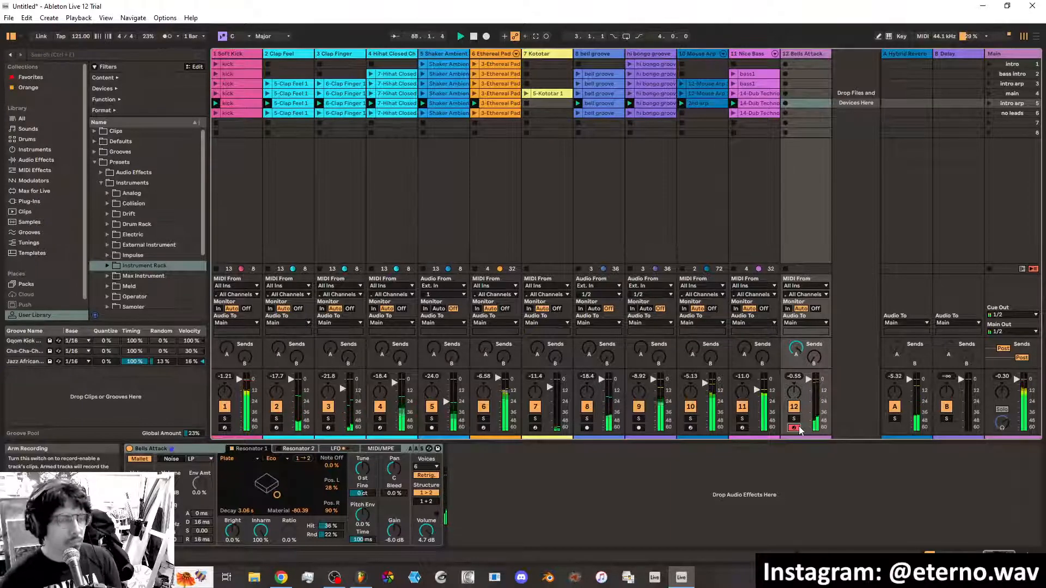
left_click(995, 114)
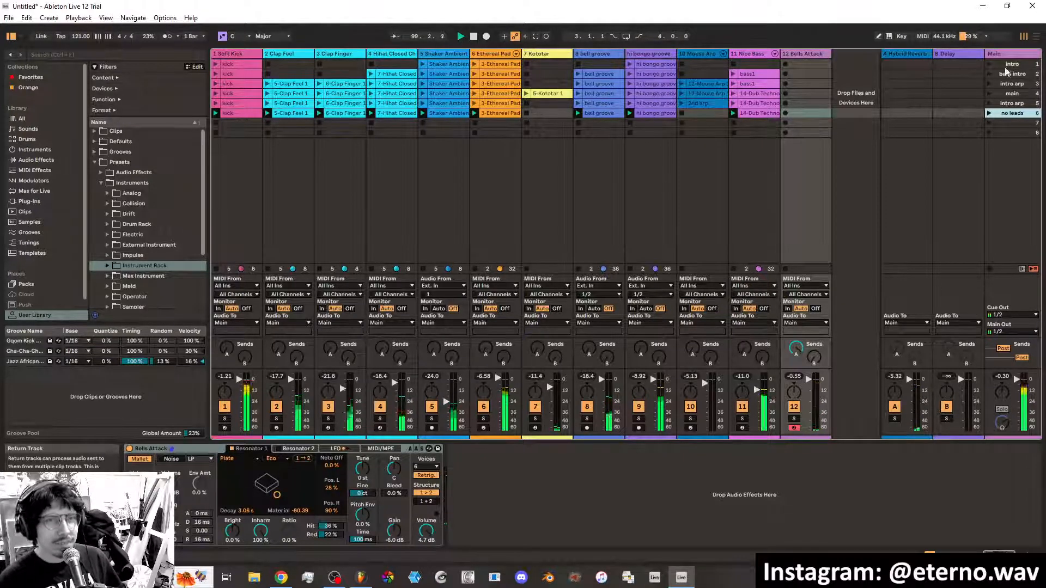
Return playback to the intro scene and filter the browser's instrument presets to Lead sounds
left_click(989, 64)
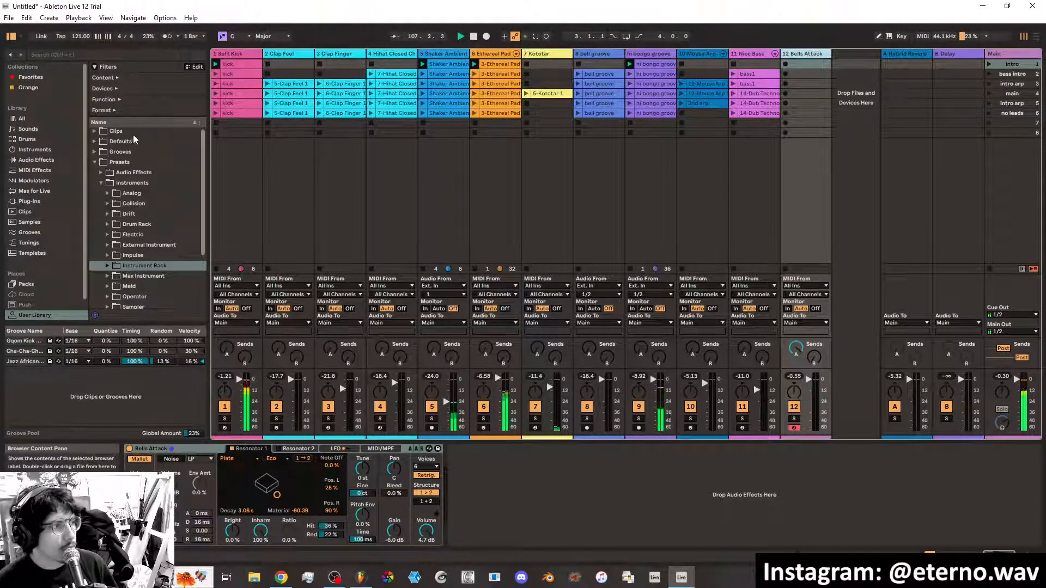
left_click(34, 150)
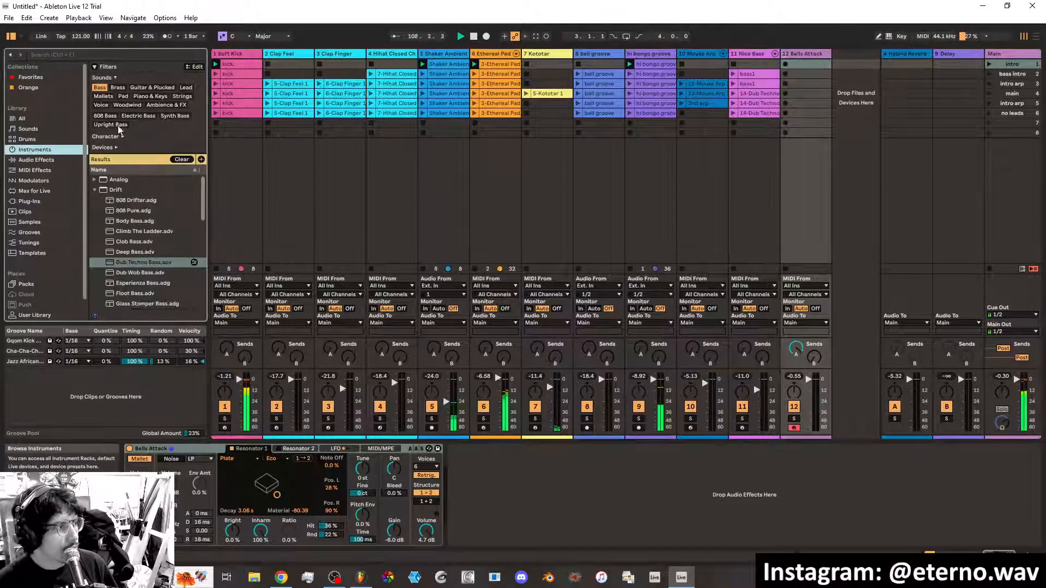
left_click(183, 88)
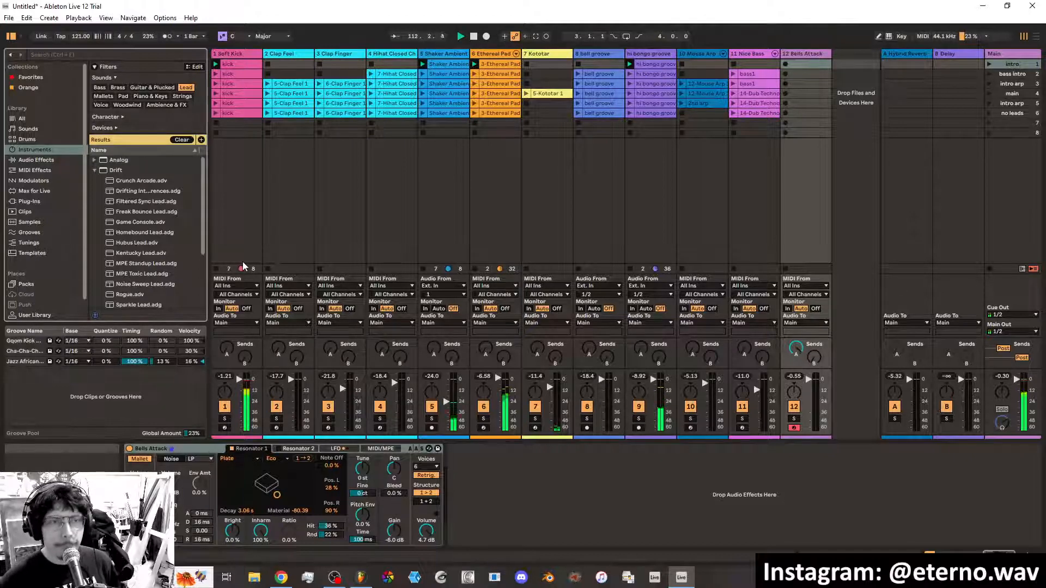
Play the main scene followed by scene 5, and rename scene 5 "arp automation"
left_click(989, 94)
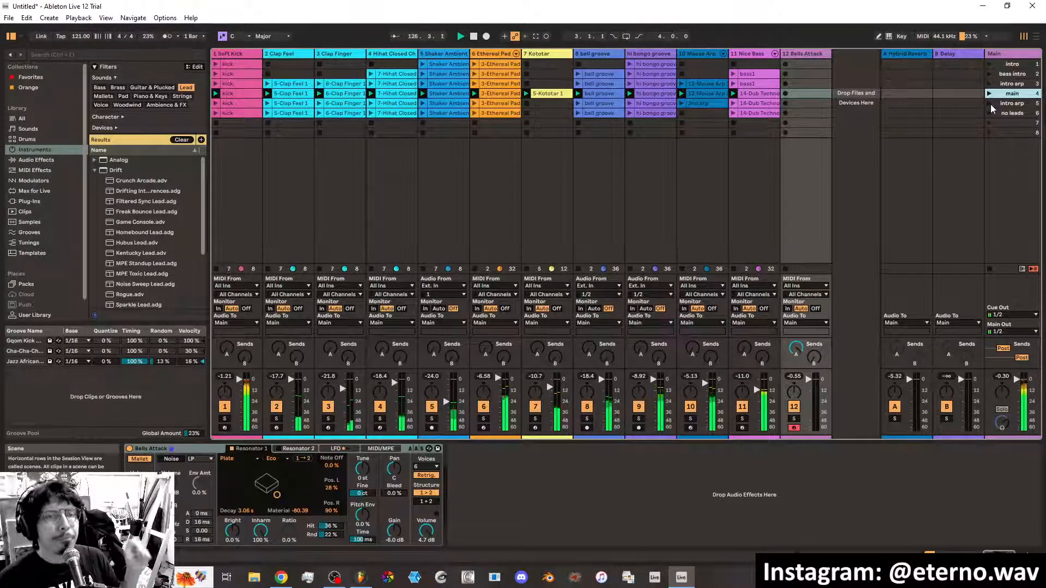
left_click(990, 104)
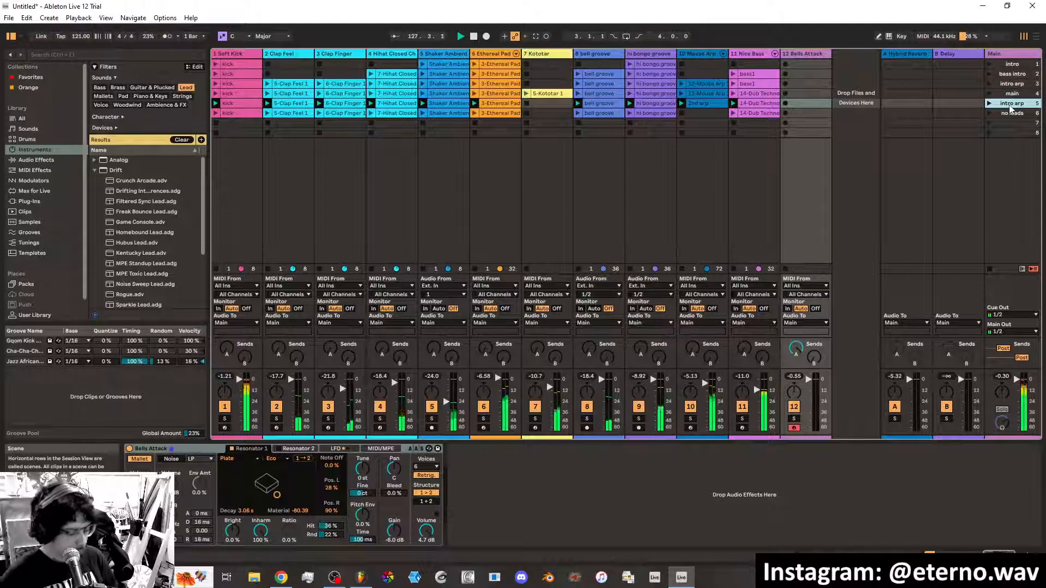
key("ctrl+r")
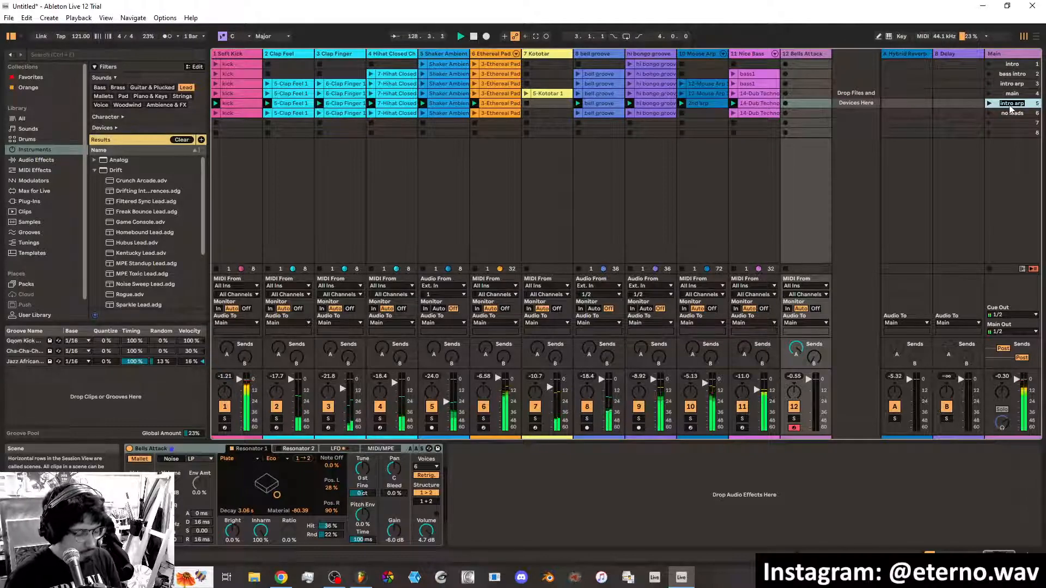
key("BackSpace")
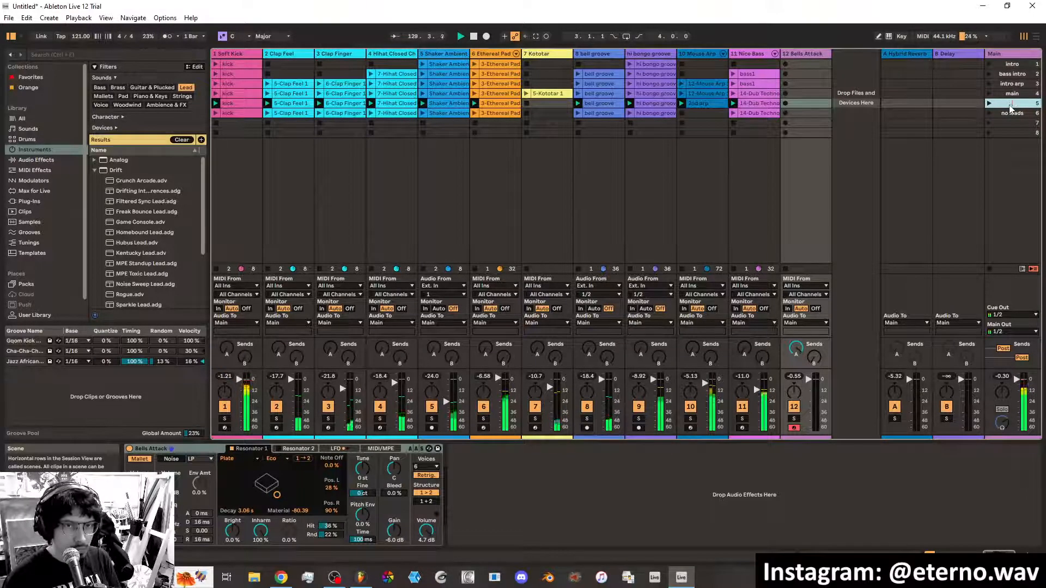
type("arp aut")
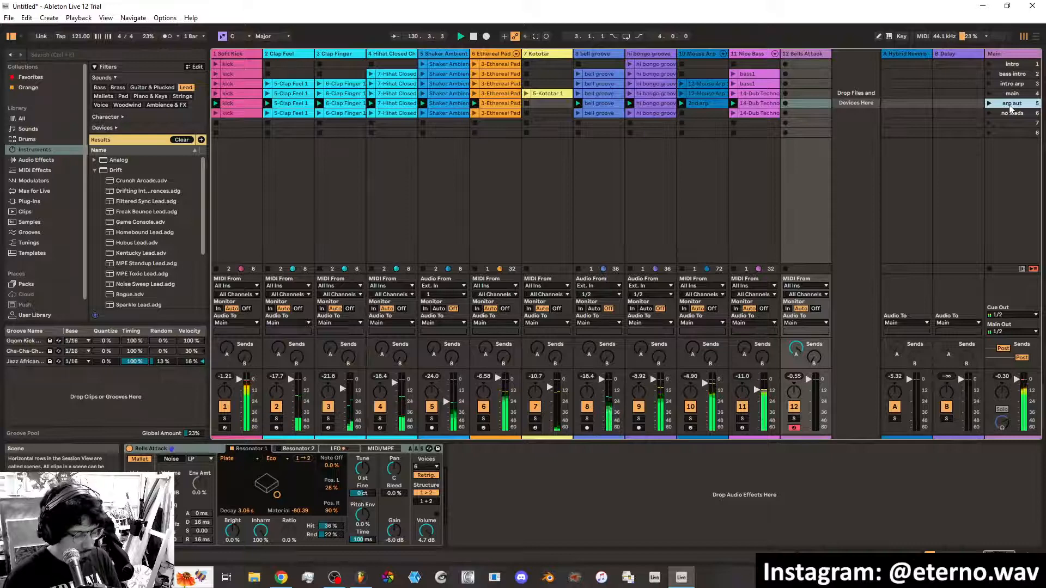
type("omation")
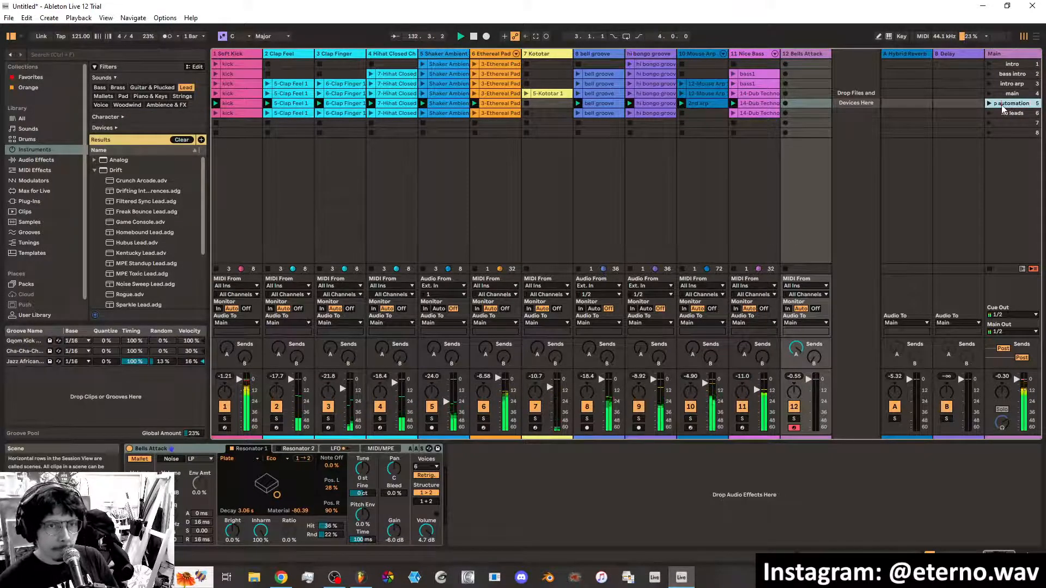
key("Return")
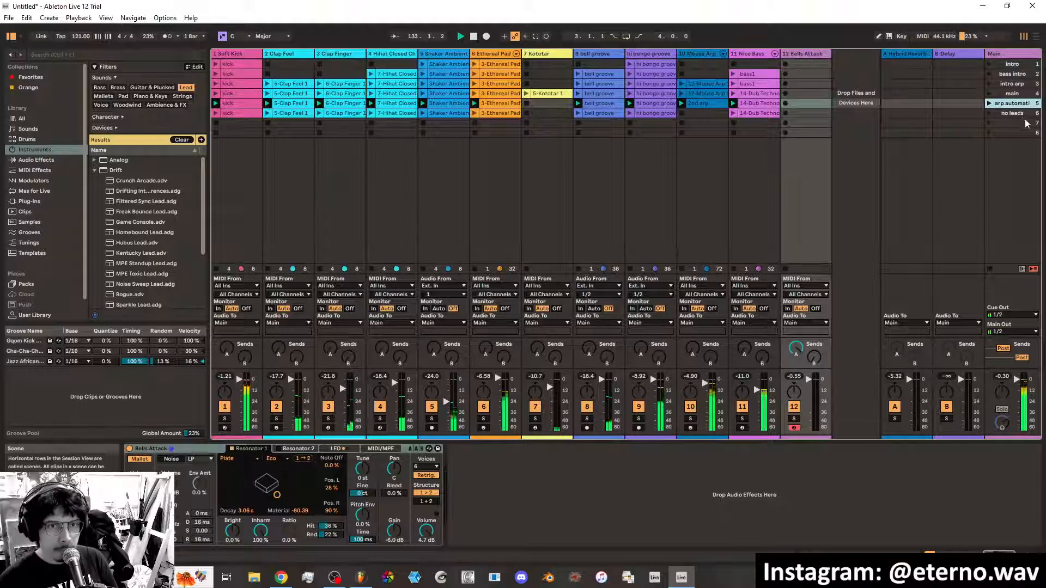
Launch the no leads scene and add an Auto Pan effect to the Bells Attack track
left_click(991, 113)
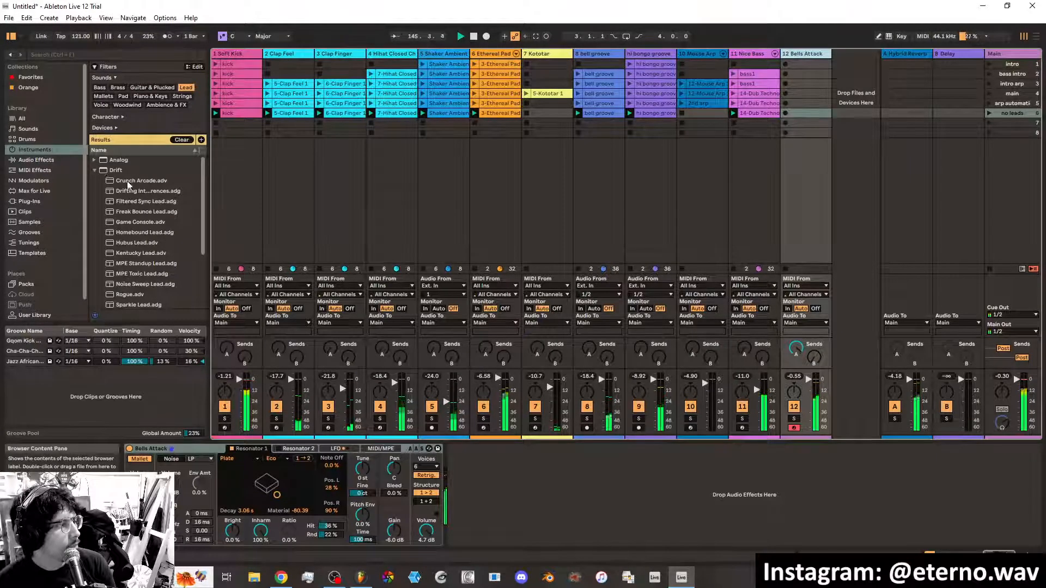
left_click(37, 160)
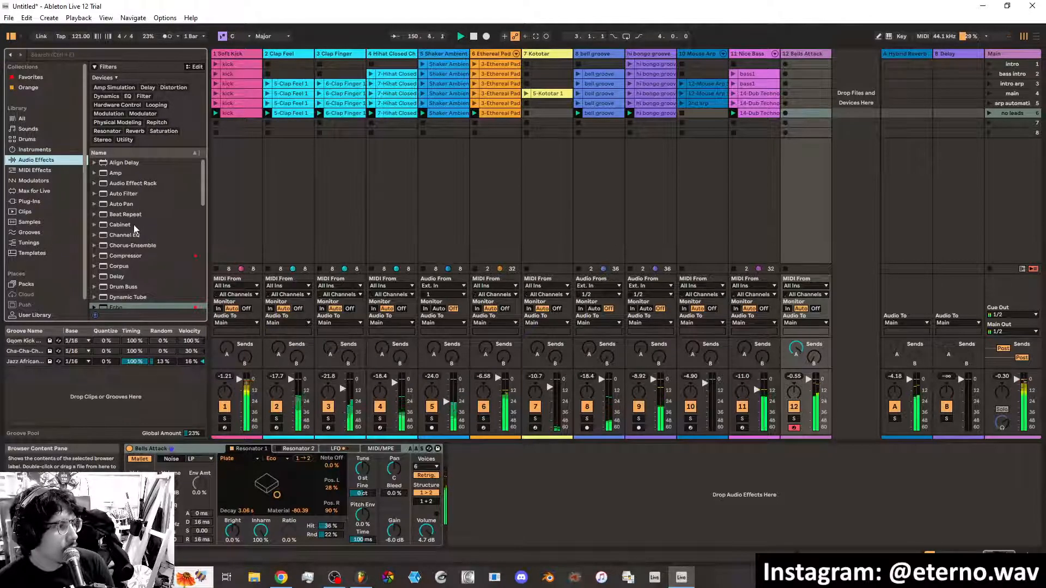
left_click_drag(122, 204, 462, 473)
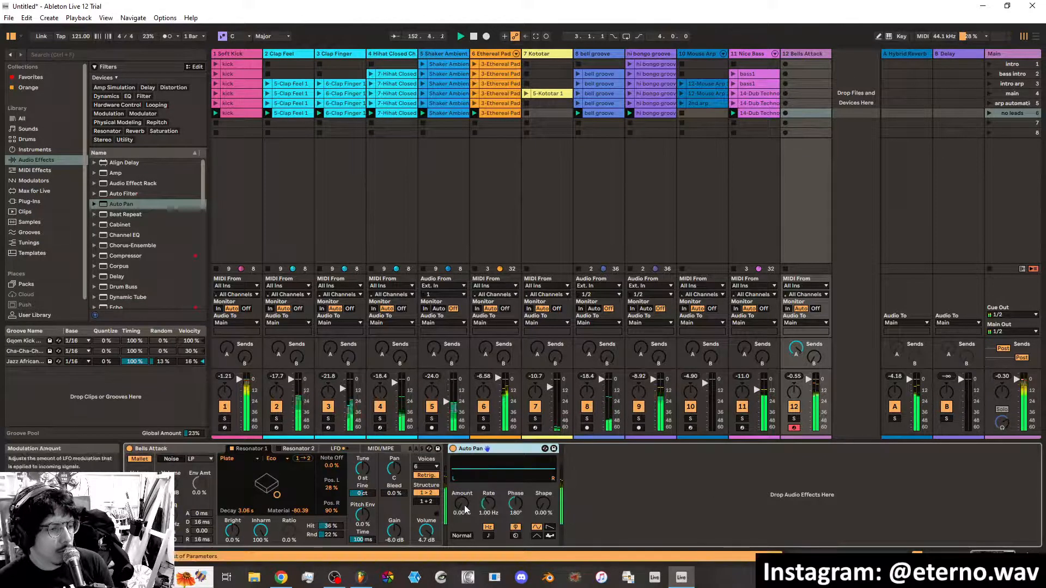
Try Auto Pan on Bells Attack with 41.3% amount, 0.36 Hz rate and 27.8% shape, and compare its normal and inverted waveforms
left_click_drag(465, 510, 490, 524)
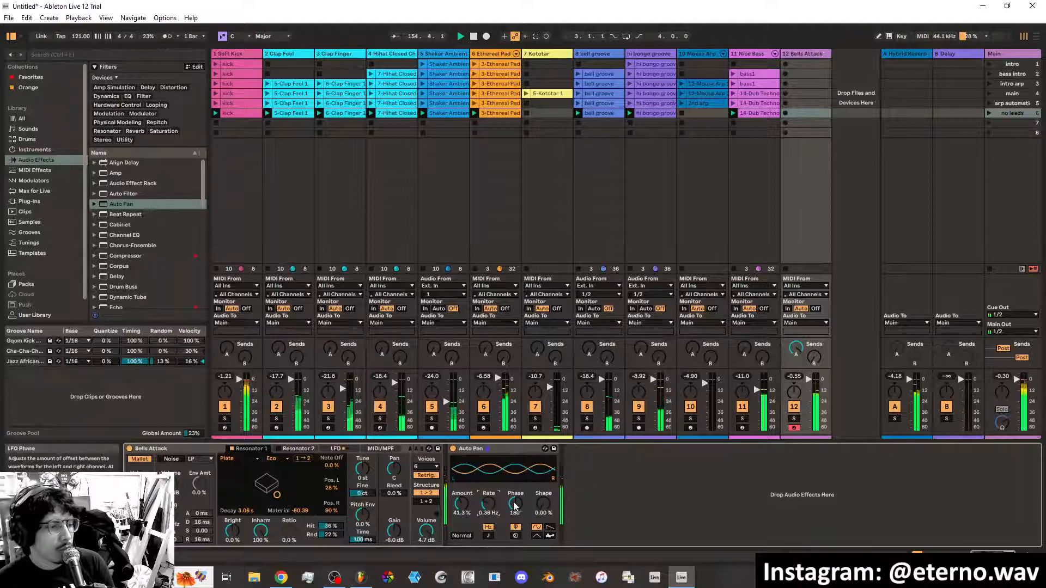
mouse_move(543, 504)
left_mouse_down()
mouse_move(543, 483)
mouse_move(543, 495)
left_mouse_up()
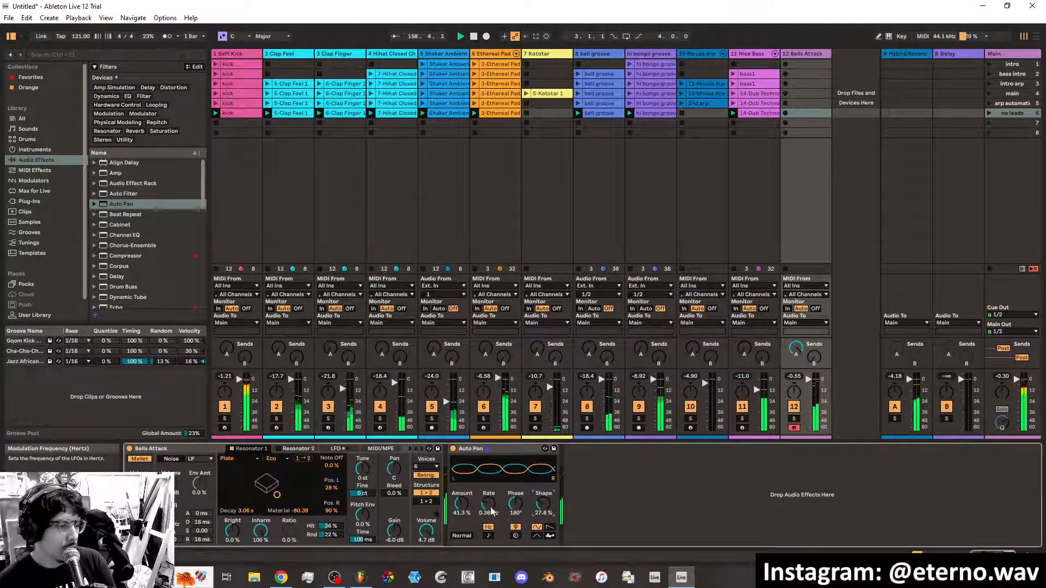
left_click(464, 537)
left_click(468, 538)
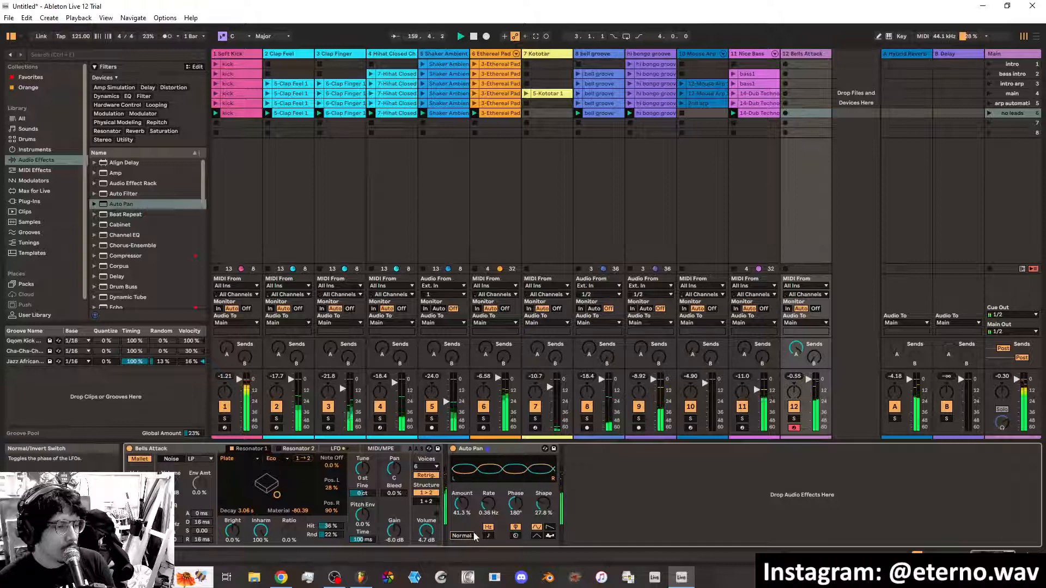
Set Bells Attack's Auto Pan to 98.4% amount, 0.65 Hz rate, 180° phase and 40.5% shape, trying faster and in-phase modulation along the way
left_click_drag(489, 508, 518, 567)
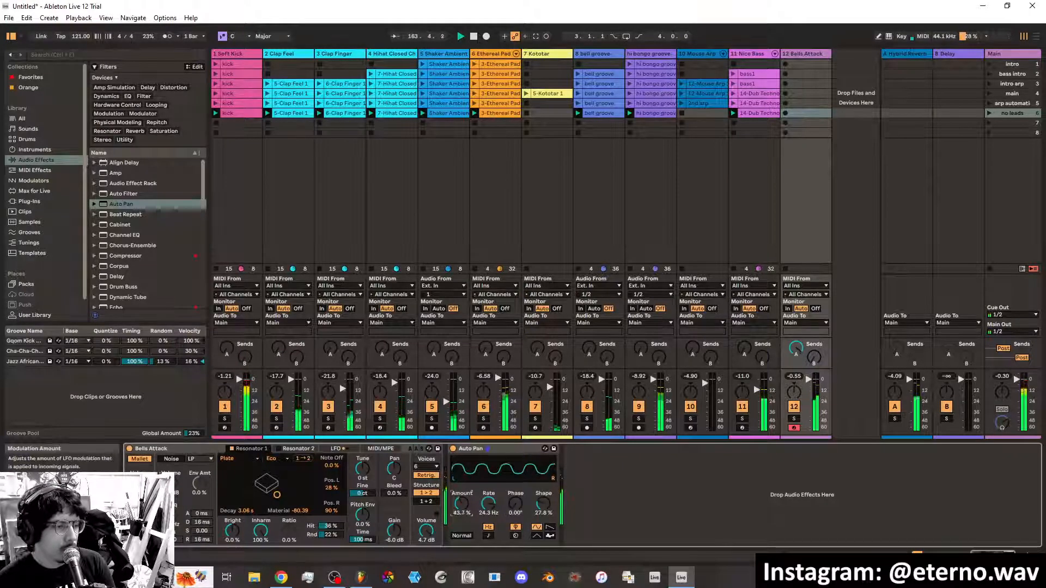
left_click_drag(464, 507, 488, 522)
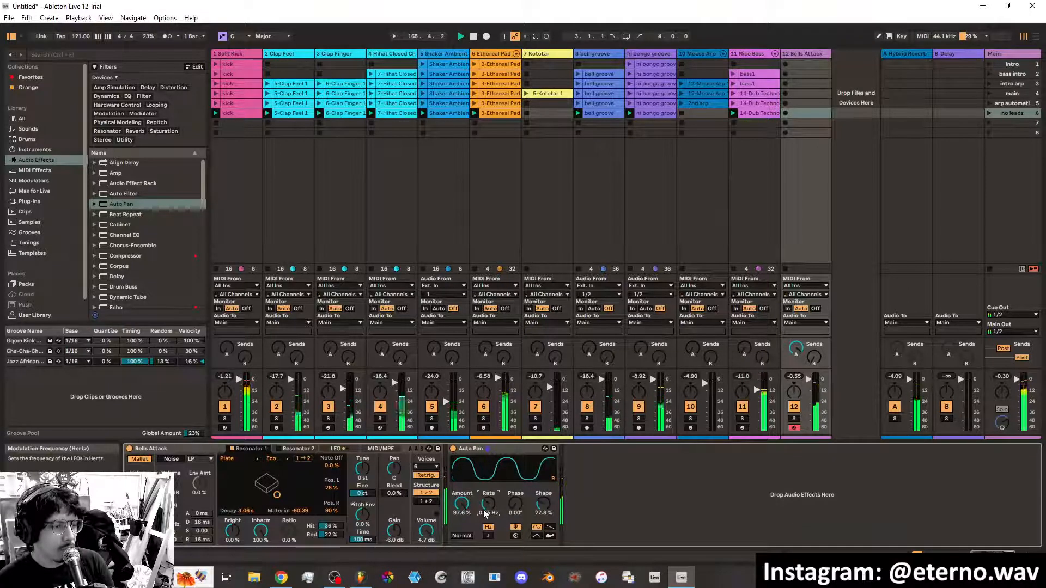
left_click_drag(518, 505, 519, 490)
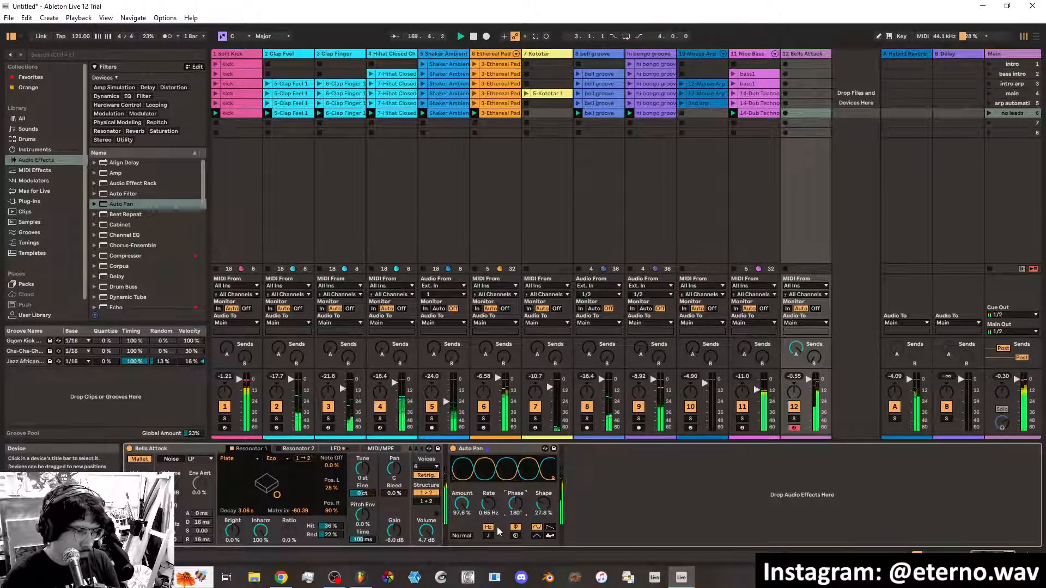
left_click_drag(461, 504, 467, 513)
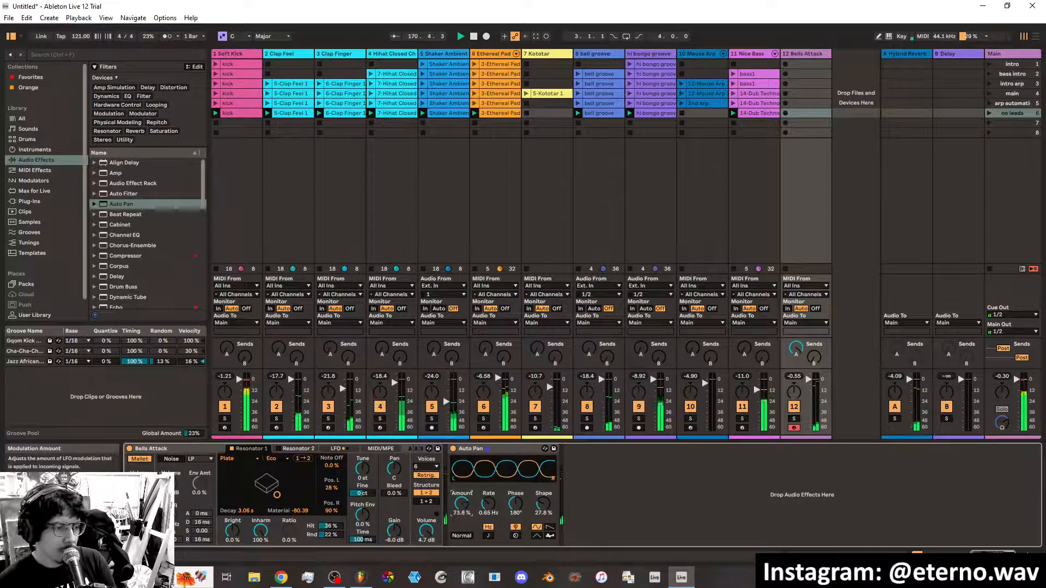
left_click_drag(543, 504, 543, 529)
left_click_drag(460, 511, 459, 490)
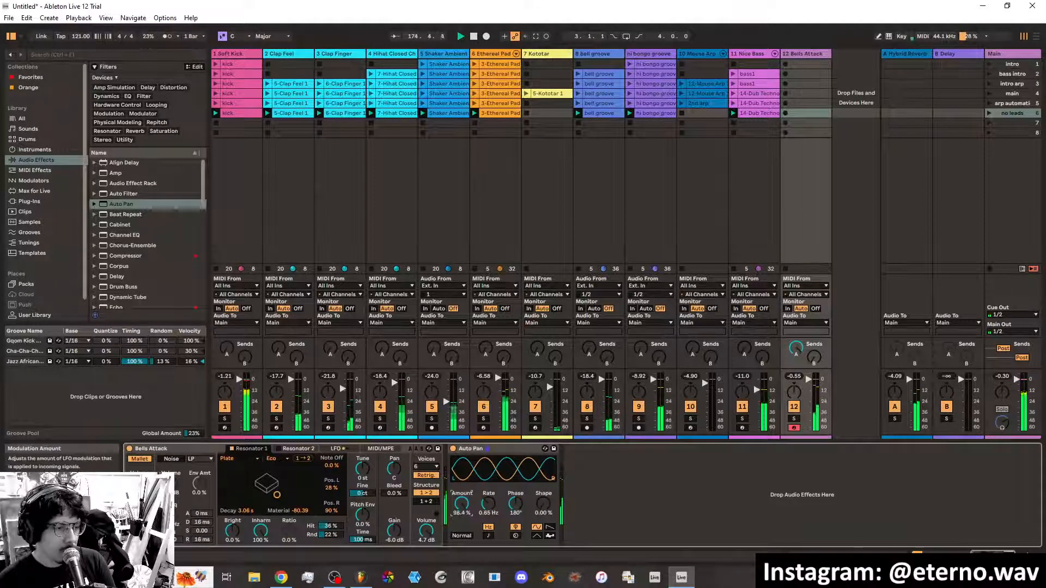
left_click_drag(543, 509, 545, 507)
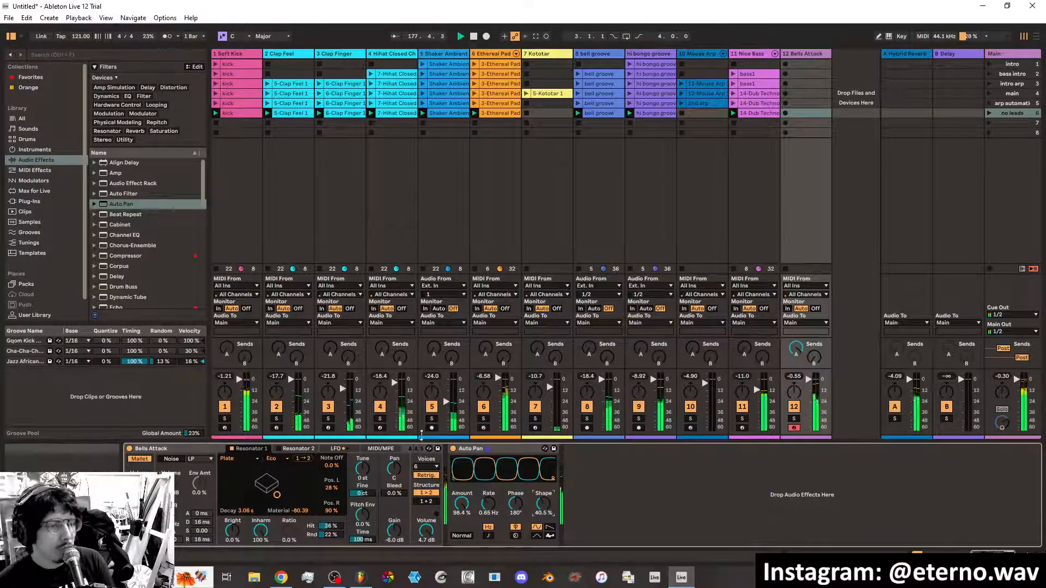
Try an Erosion effect after Auto Pan on the Bells Attack track and delete it
scroll(136, 232, "down", 1)
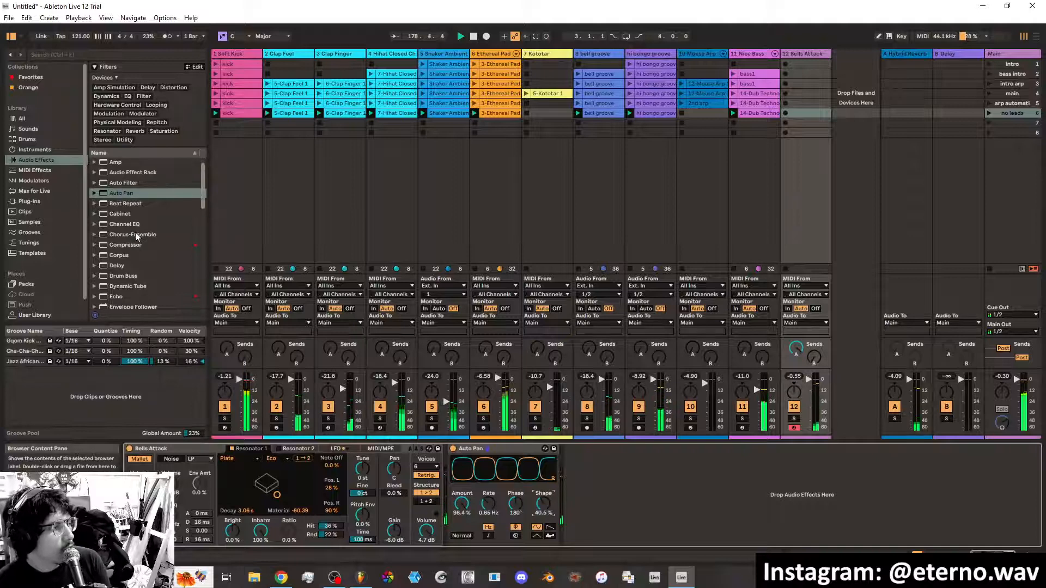
scroll(139, 213, "down", 1)
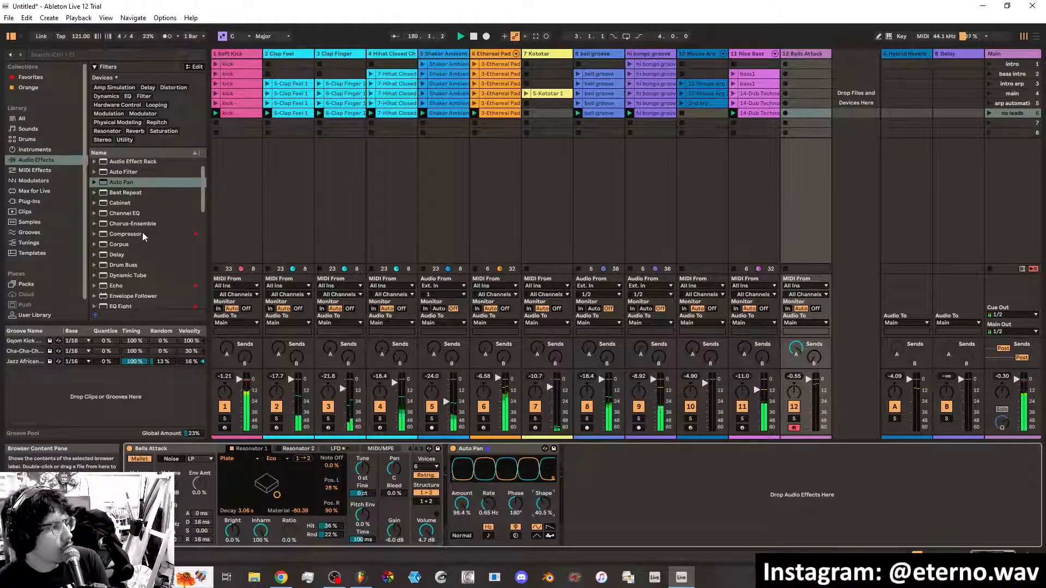
scroll(142, 232, "down", 2)
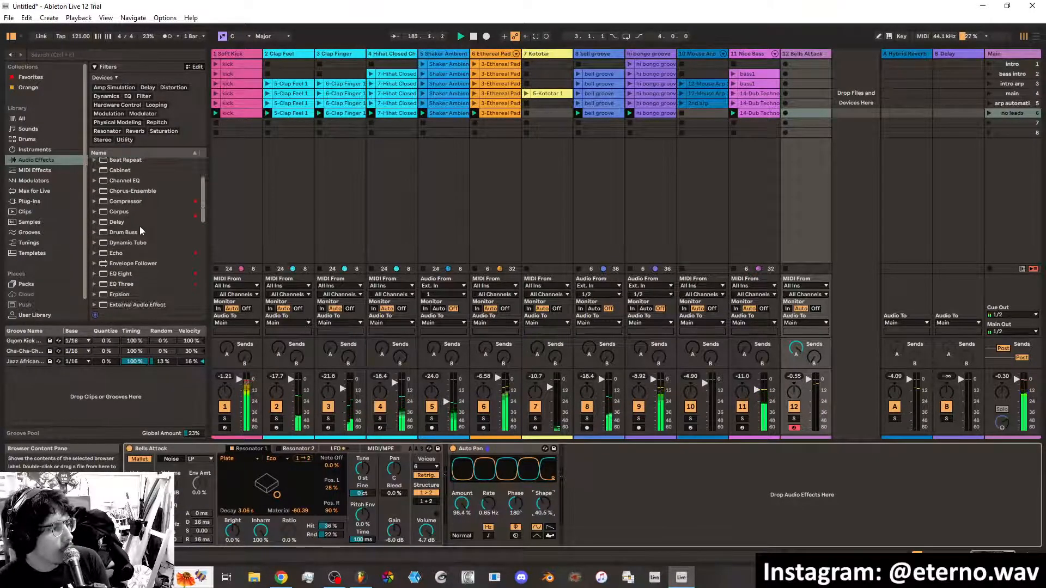
scroll(140, 230, "down", 1)
scroll(140, 228, "down", 3)
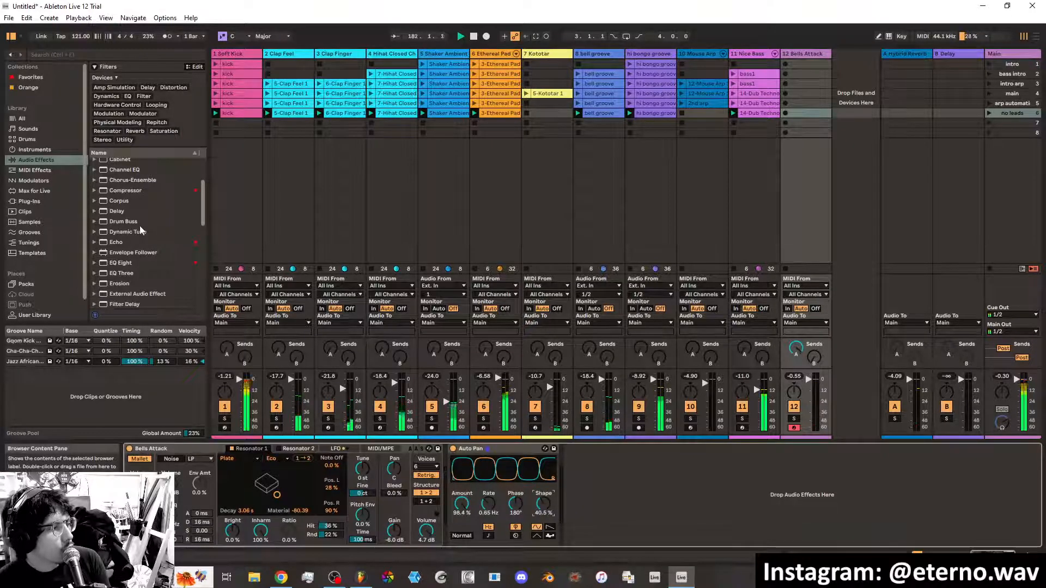
scroll(138, 231, "down", 2)
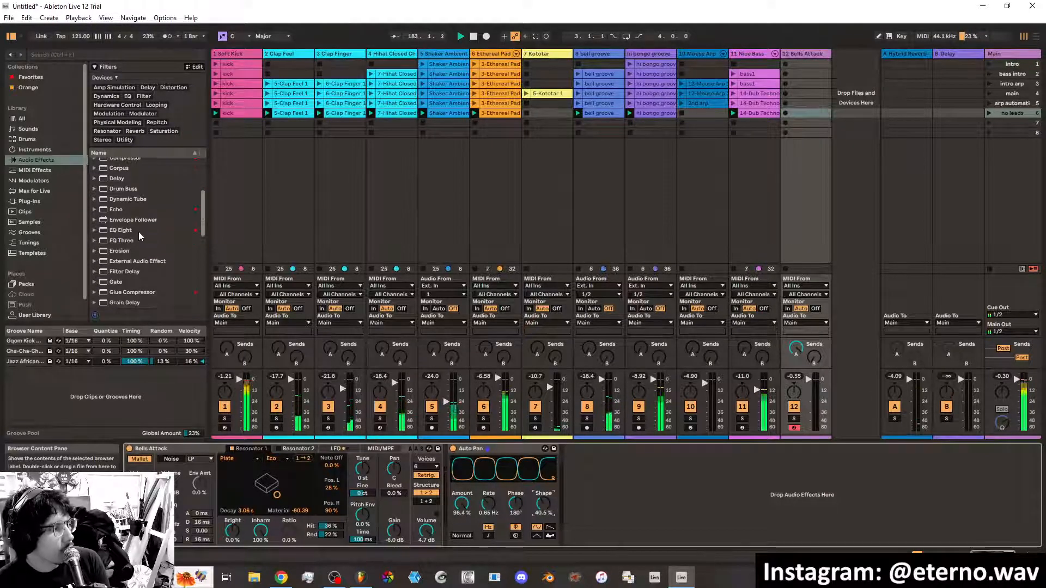
left_click(125, 243)
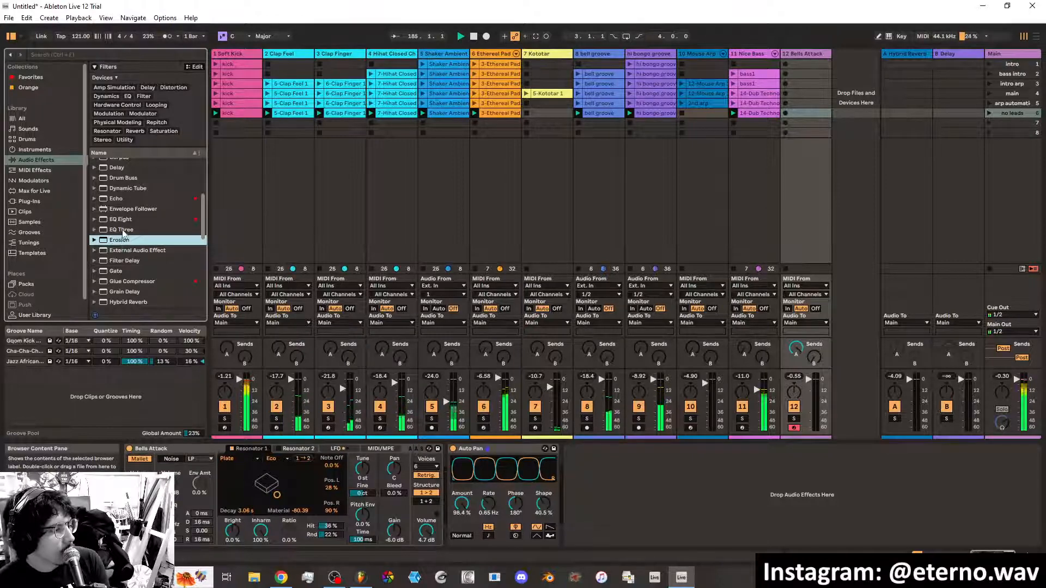
left_click_drag(124, 243, 605, 472)
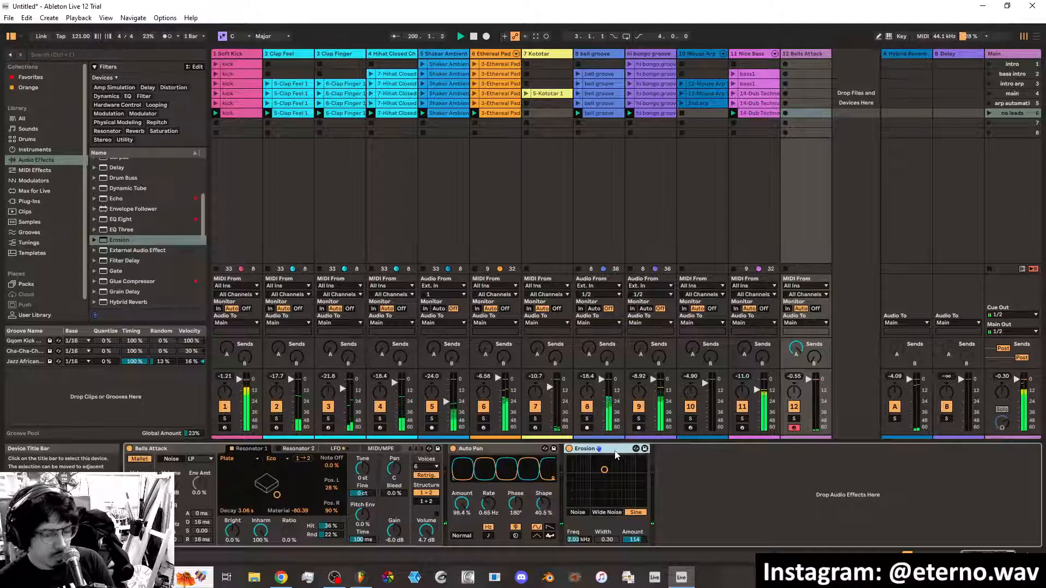
key("Delete")
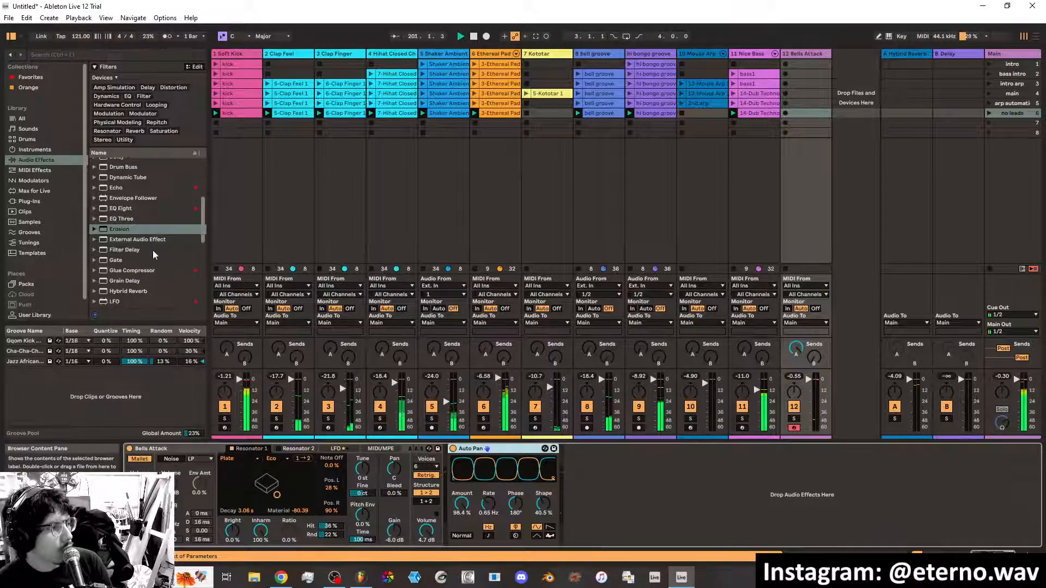
Add a Looper effect after Auto Pan on the Bells Attack track
scroll(154, 251, "down", 2)
scroll(153, 251, "down", 1)
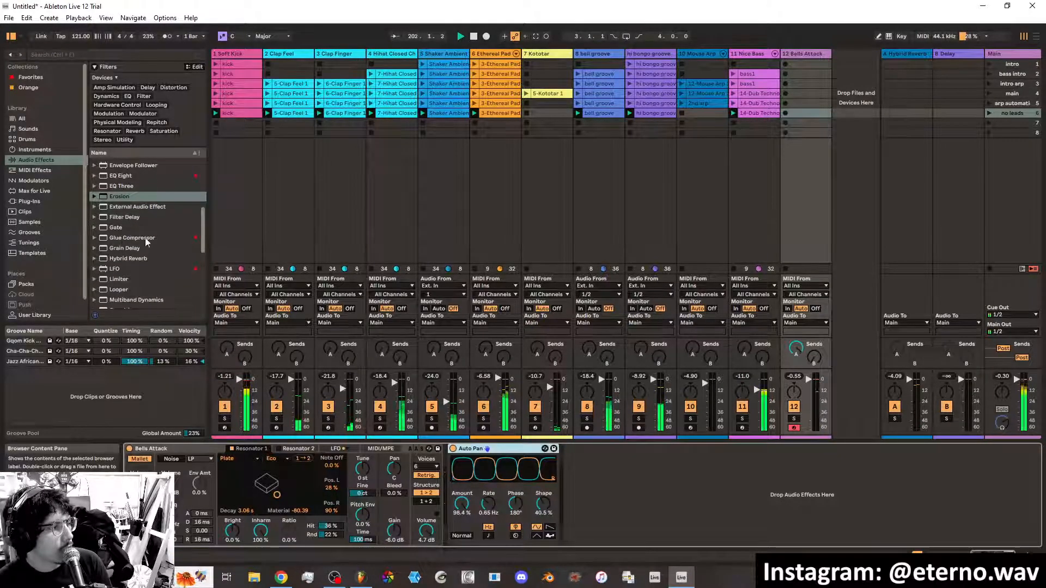
scroll(145, 238, "down", 2)
scroll(146, 237, "down", 2)
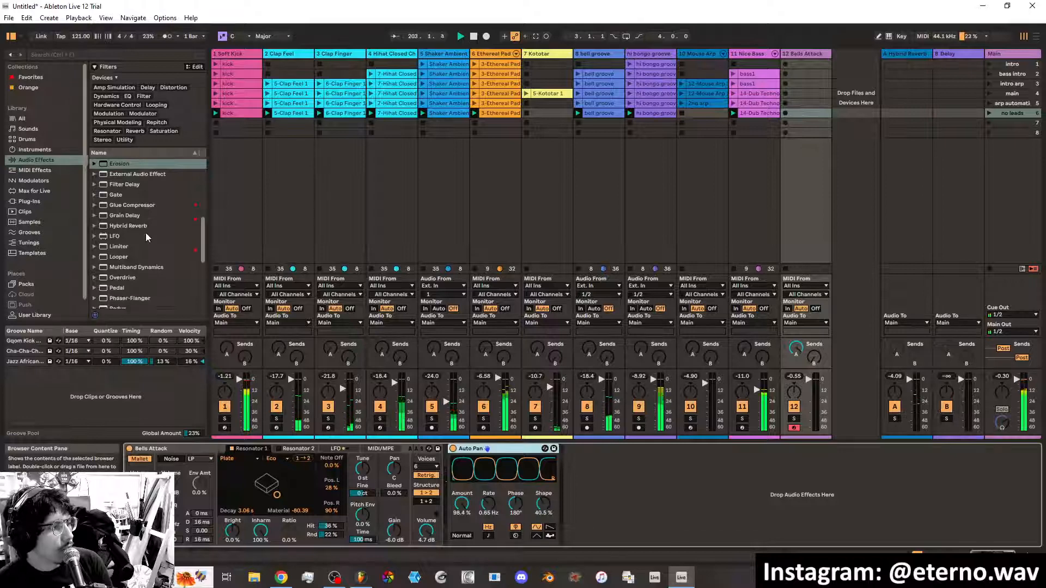
scroll(146, 233, "down", 1)
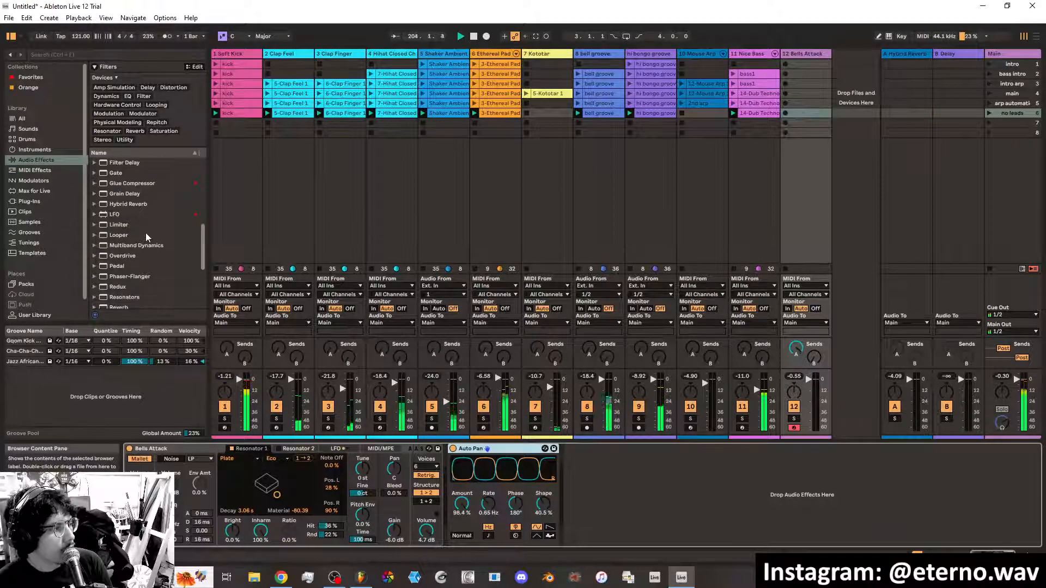
left_click(121, 238)
left_click_drag(121, 237, 572, 455)
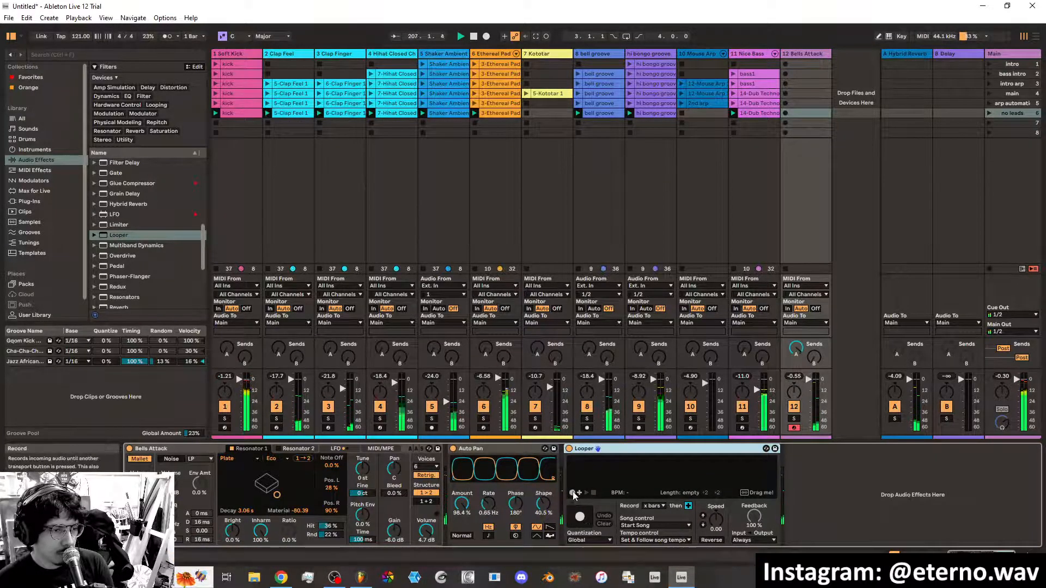
Record a three-bar loop of the Bells Attack part in Looper, overdub onto it and play it back
left_click(580, 515)
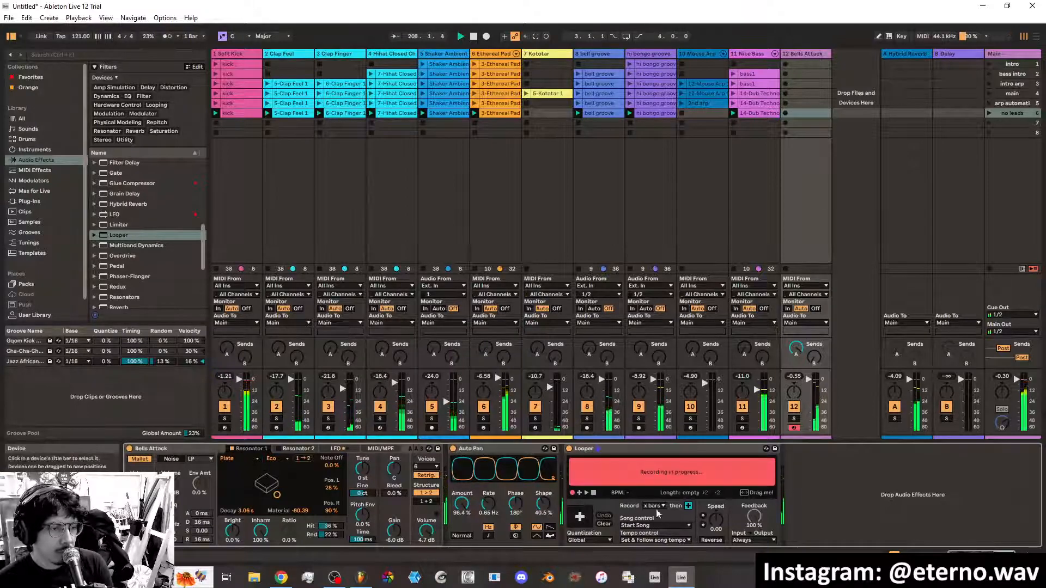
left_click(582, 516)
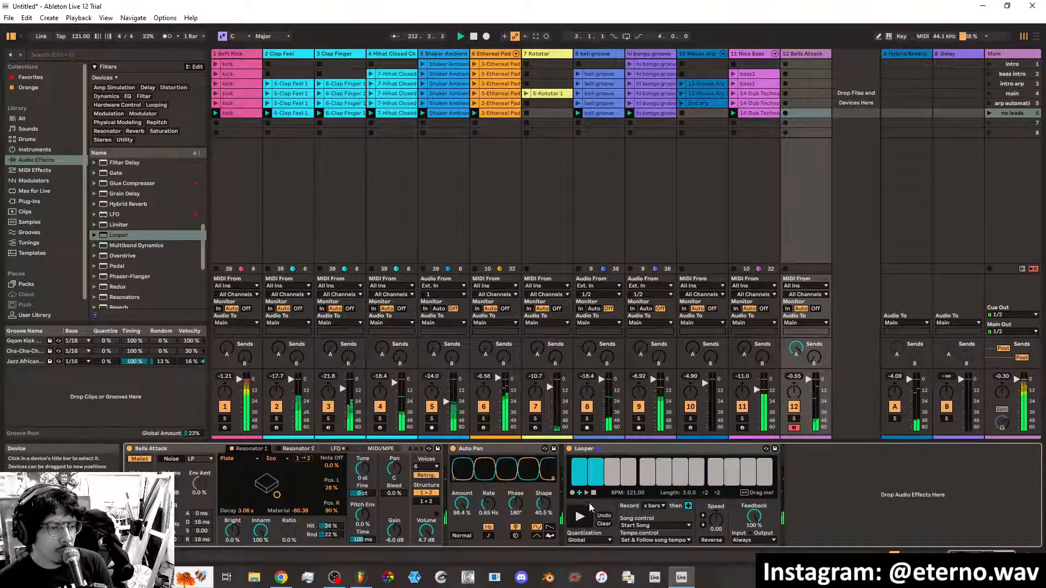
left_click(587, 493)
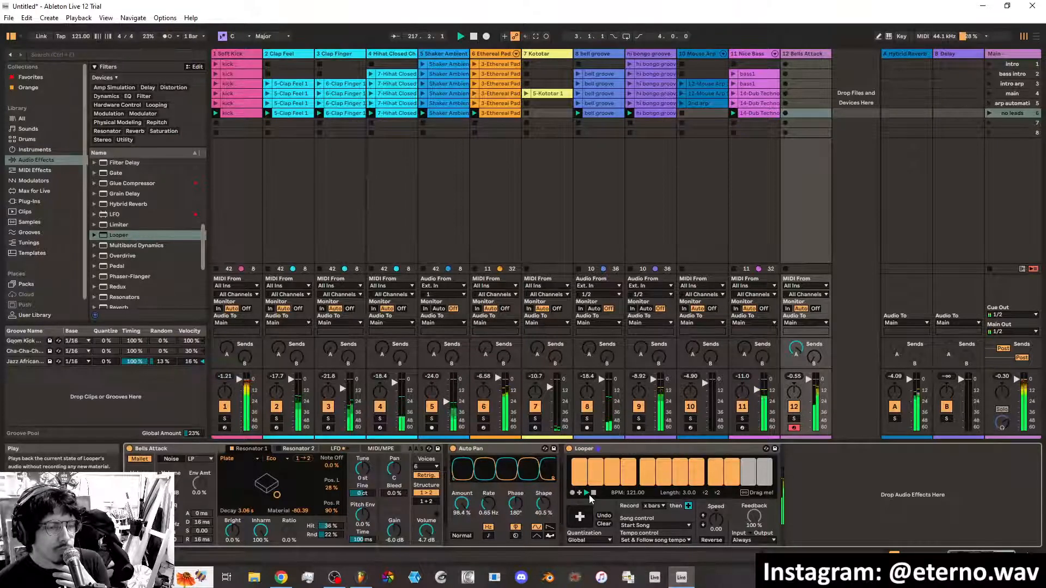
left_click(661, 449)
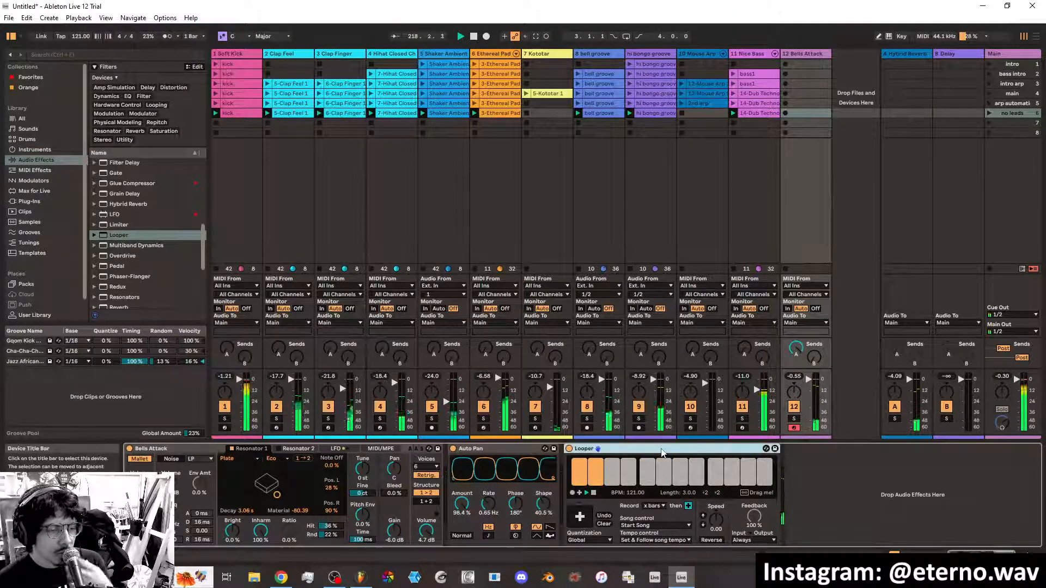
Delete the Looper from the Bells Attack track and mark Multiband Dynamics as a favorite
key("Delete")
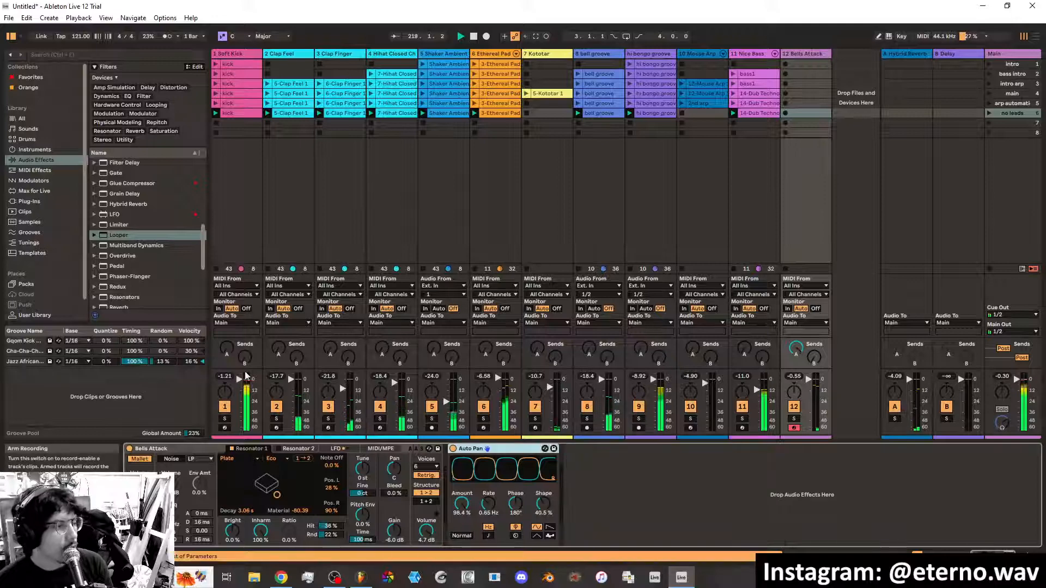
left_click(137, 247)
scroll(136, 248, "down", 1)
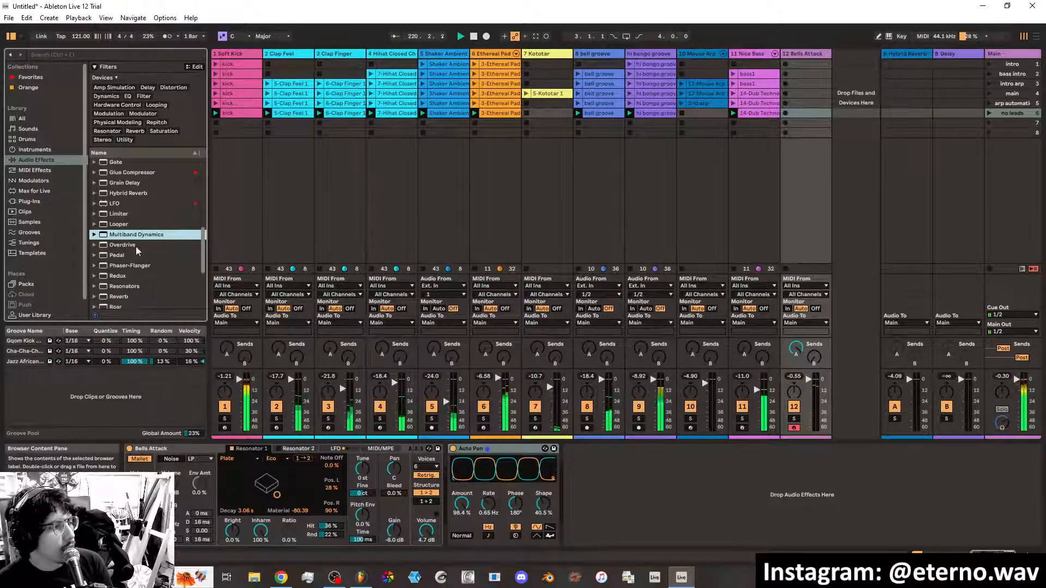
right_click(142, 239)
left_click(165, 244)
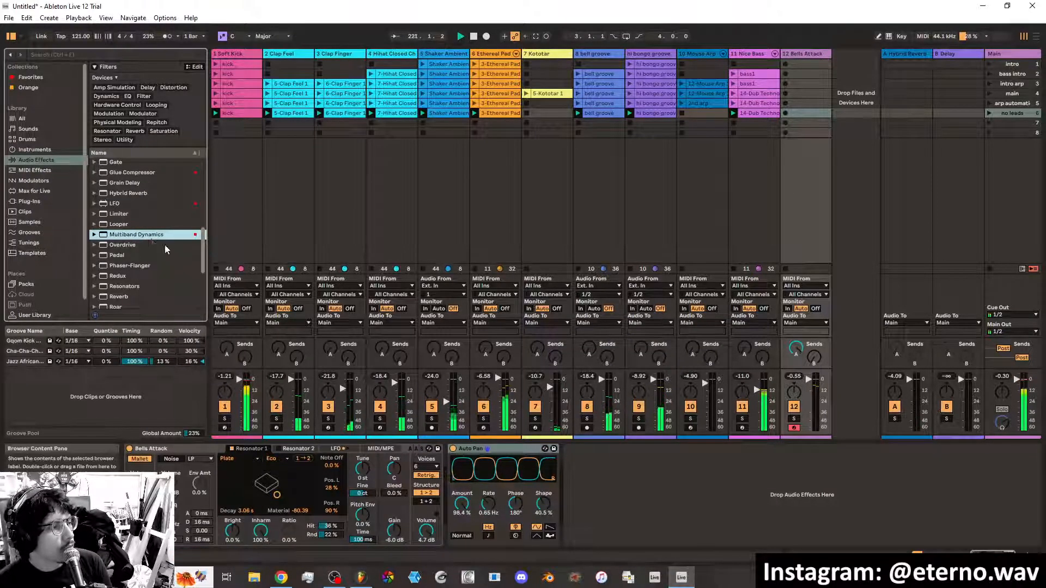
Add an Overdrive effect to the Bells Attack track and place it before Auto Pan
left_click(129, 246)
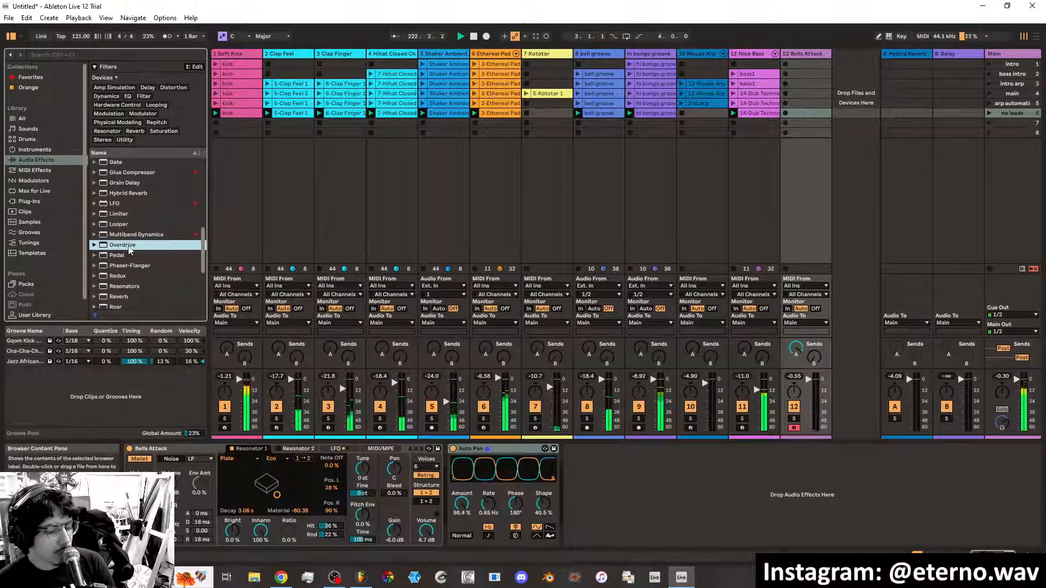
left_click_drag(130, 250, 592, 502)
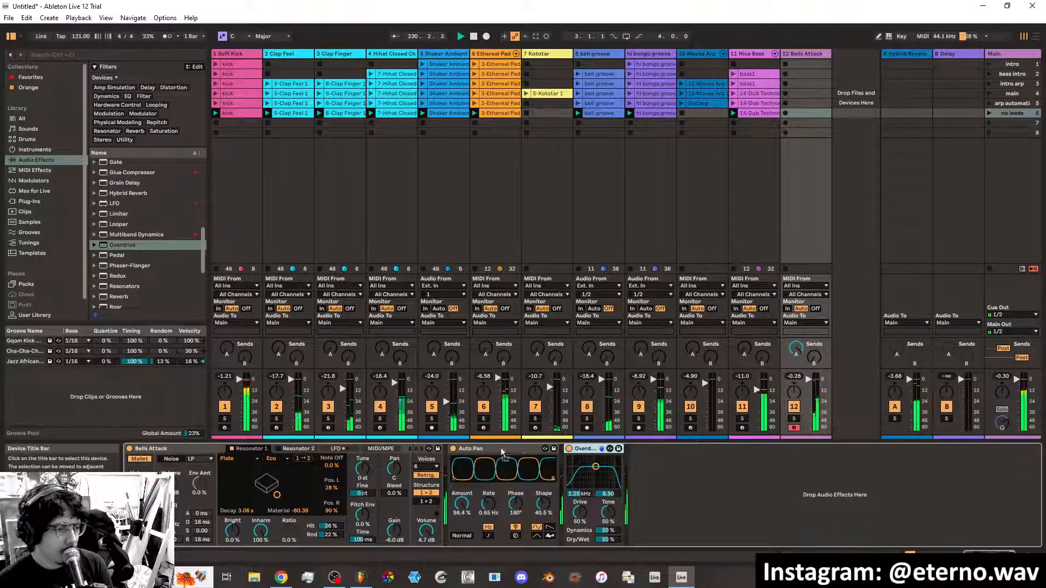
left_click_drag(586, 449, 462, 452)
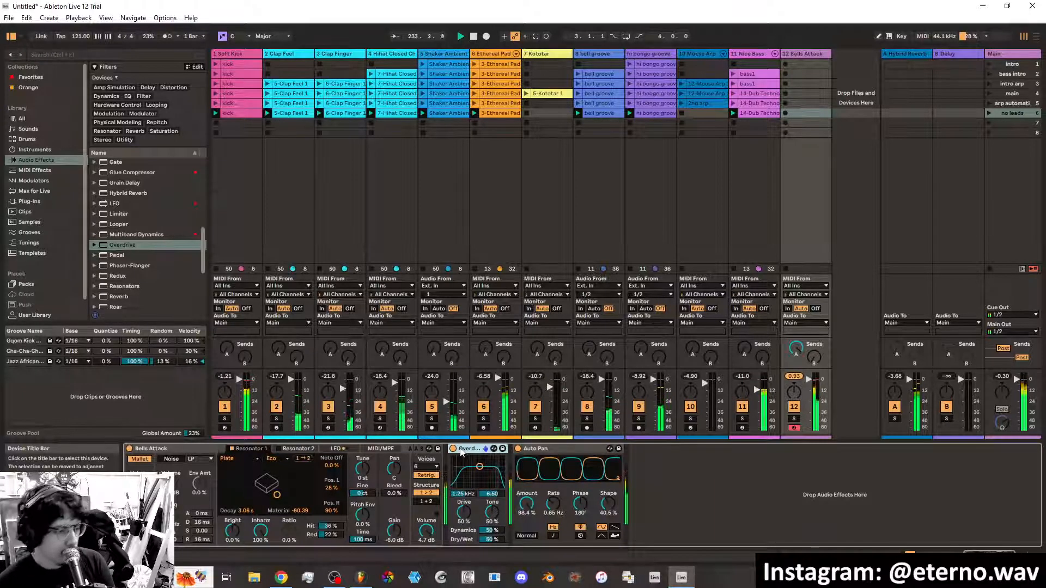
Set Overdrive to 100% drive, 52% tone and 50% dynamics, with its band-pass at 2.06 kHz and 4.22 width
left_click_drag(463, 514, 463, 509)
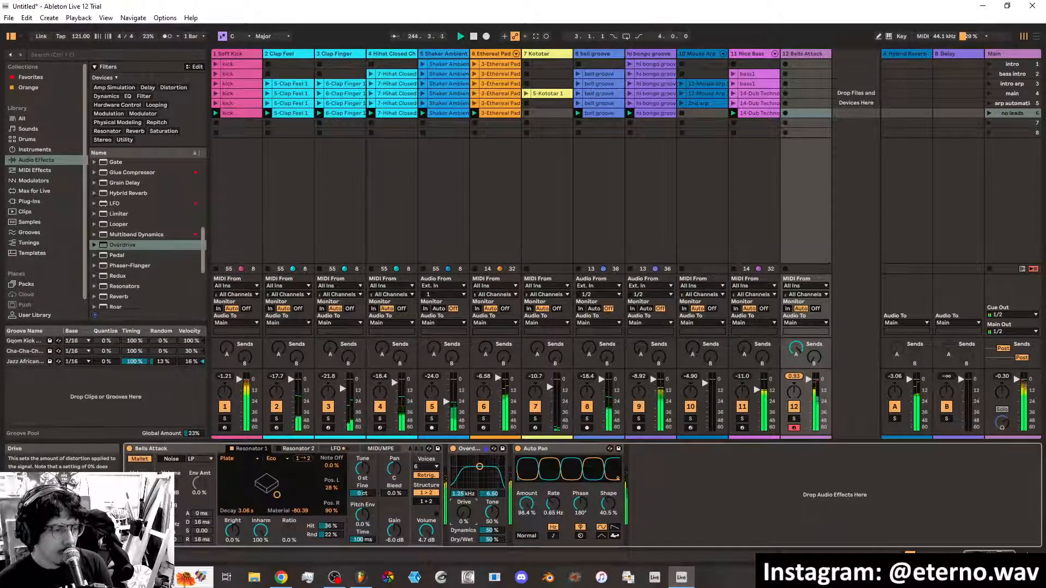
left_click_drag(464, 513, 493, 534)
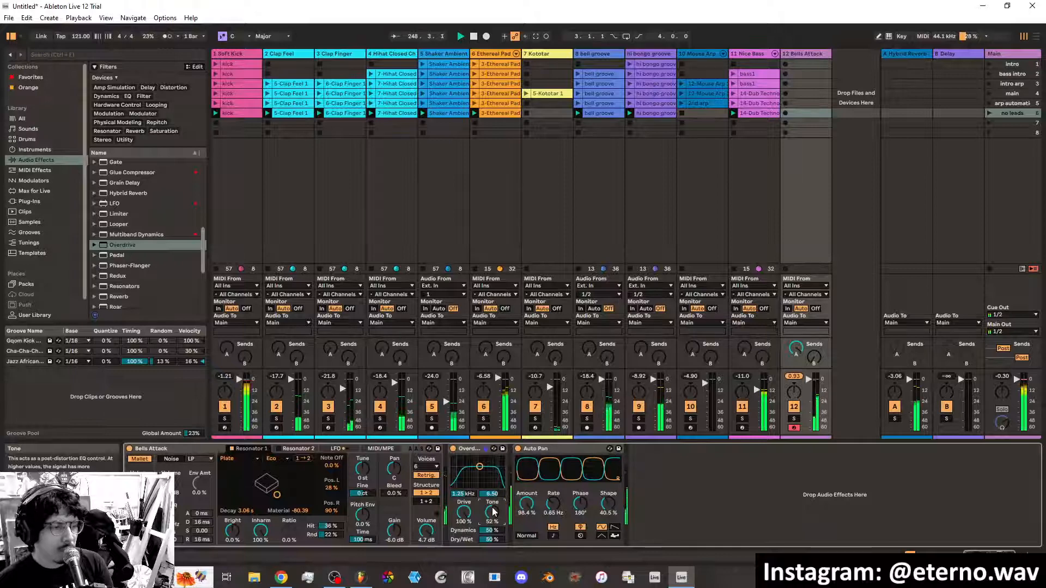
left_click_drag(487, 533, 488, 489)
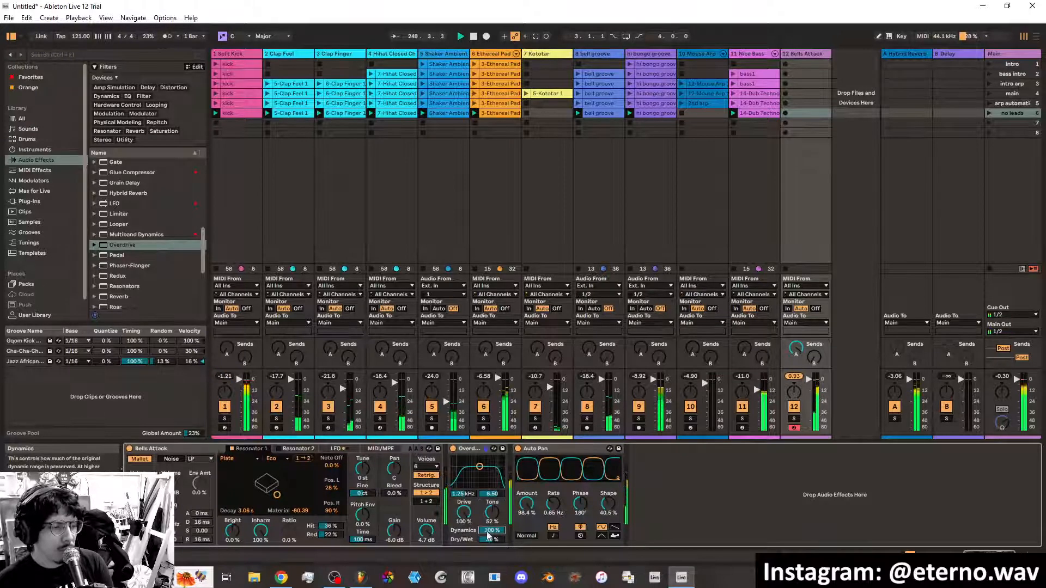
double_click(488, 532)
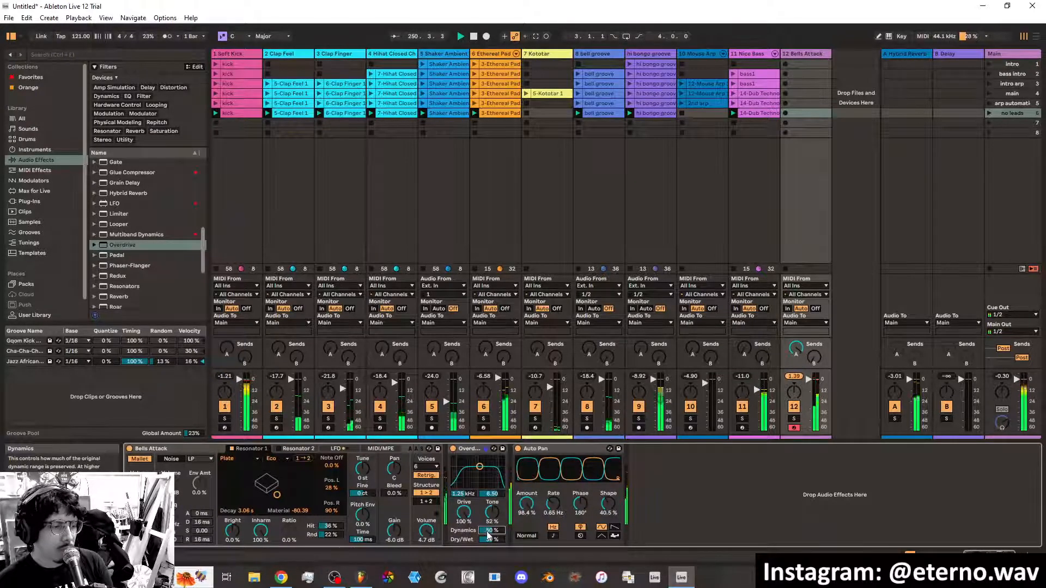
left_click_drag(483, 469, 477, 488)
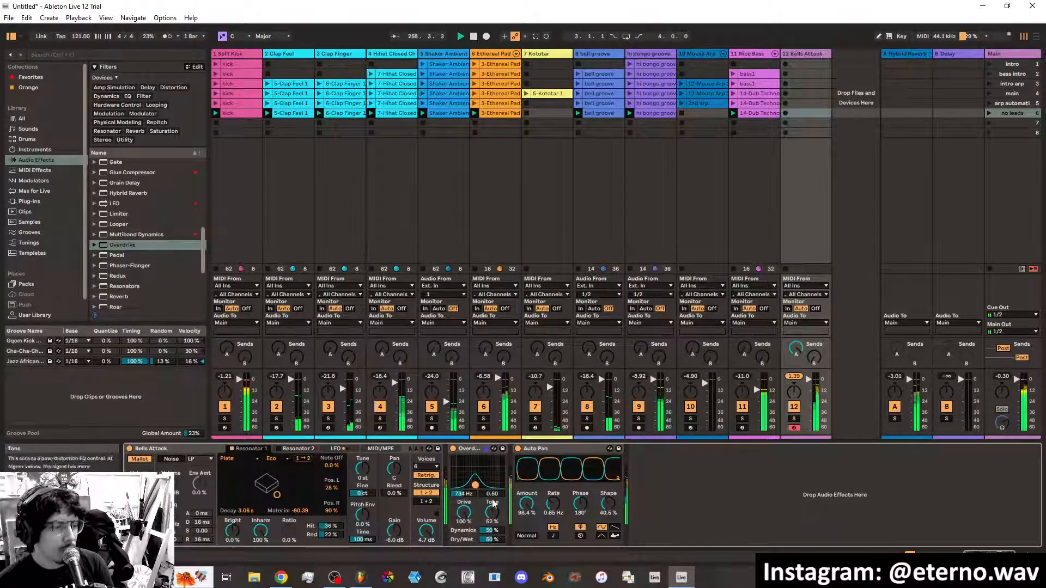
left_click_drag(475, 485, 484, 475)
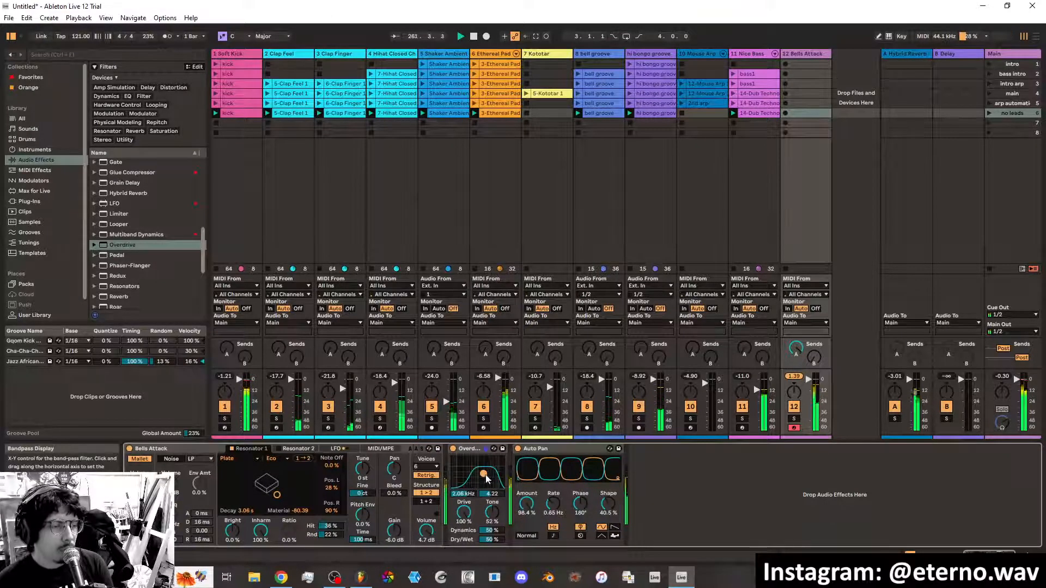
Set Bells Attack's Auto Pan to 70.6% amount and 3.41 Hz rate, and Overdrive's band-pass to 2.21 kHz and 3.69 width
left_click(797, 349)
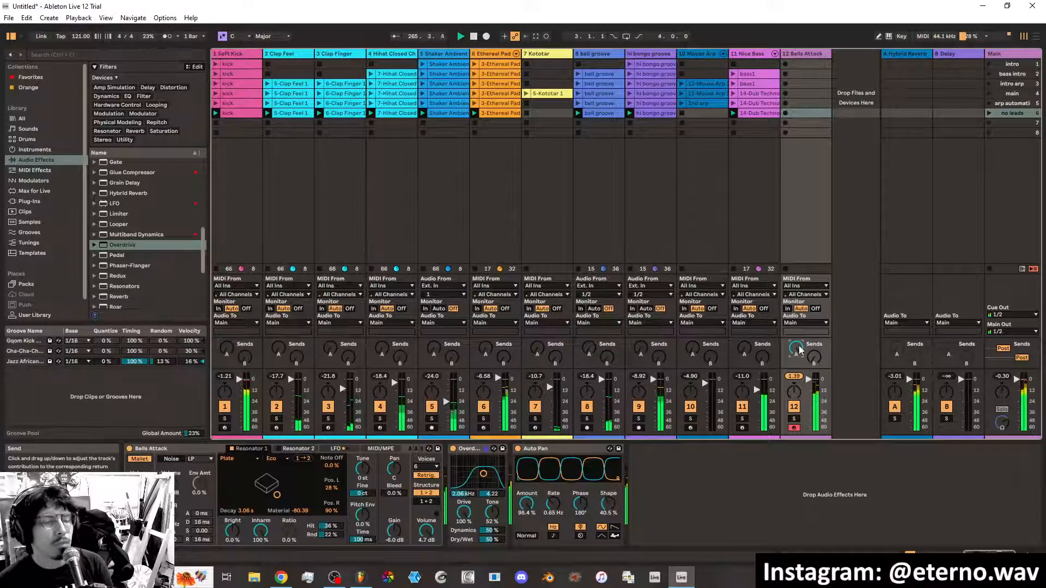
left_click_drag(526, 502, 552, 507)
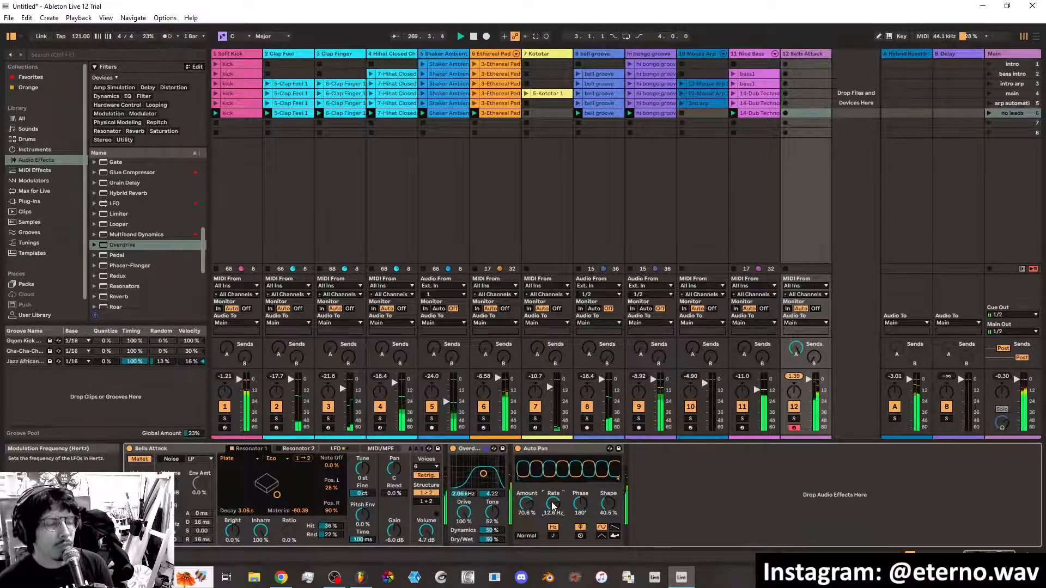
left_click_drag(552, 507, 553, 519)
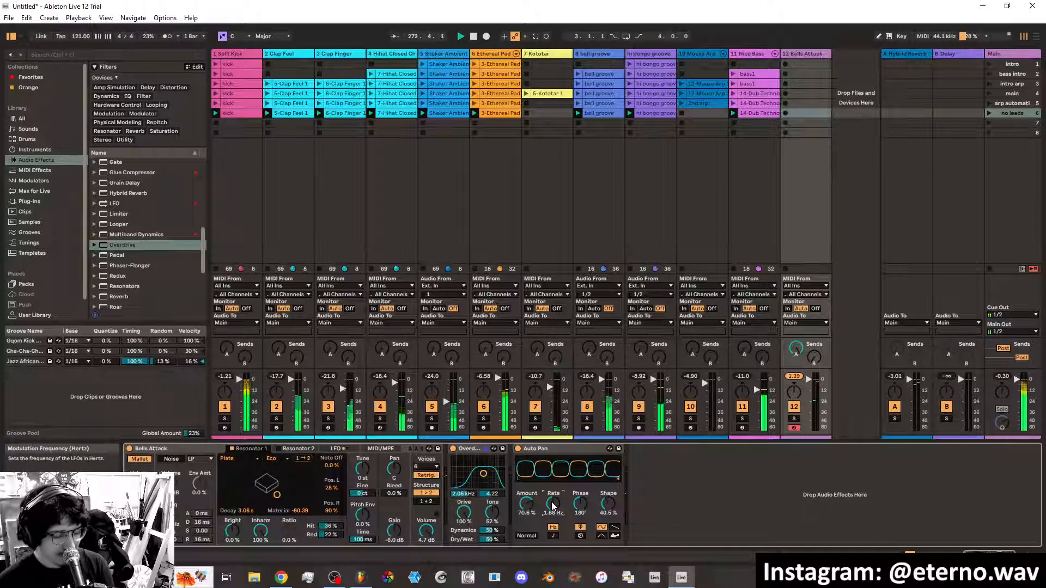
left_click_drag(553, 506, 553, 466)
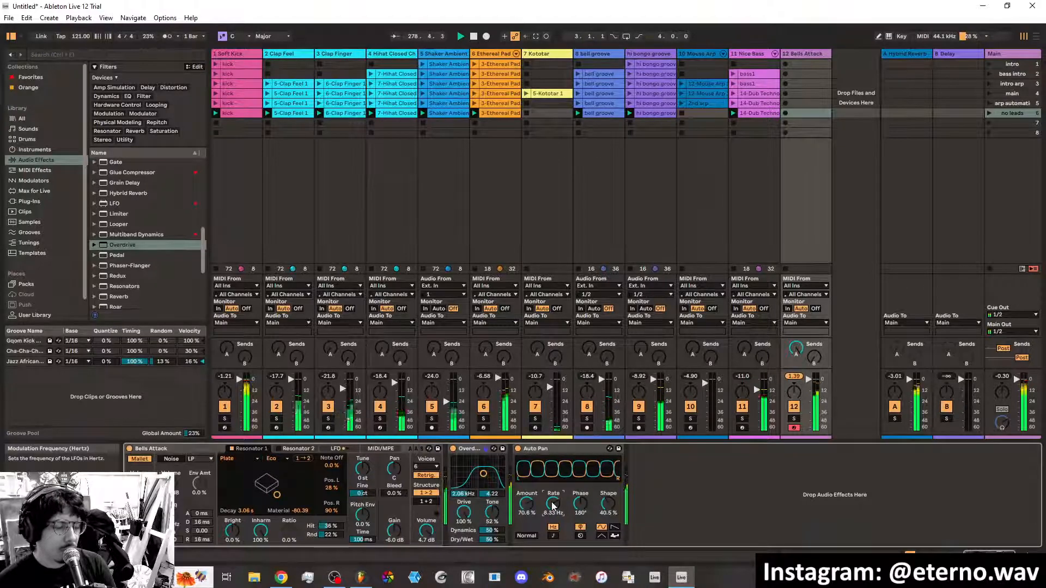
scroll(553, 506, "down", 5)
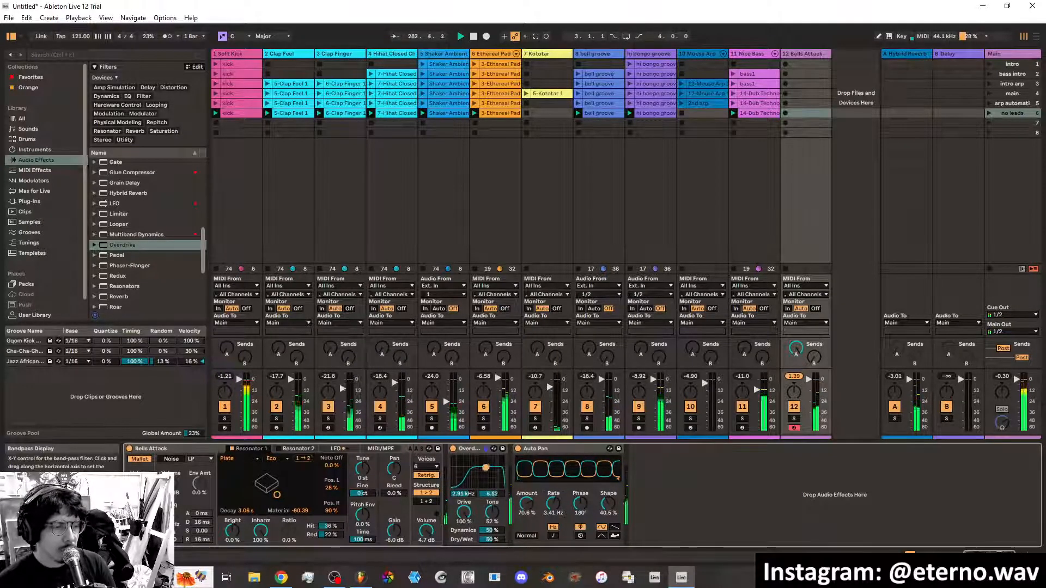
left_click_drag(484, 474, 485, 479)
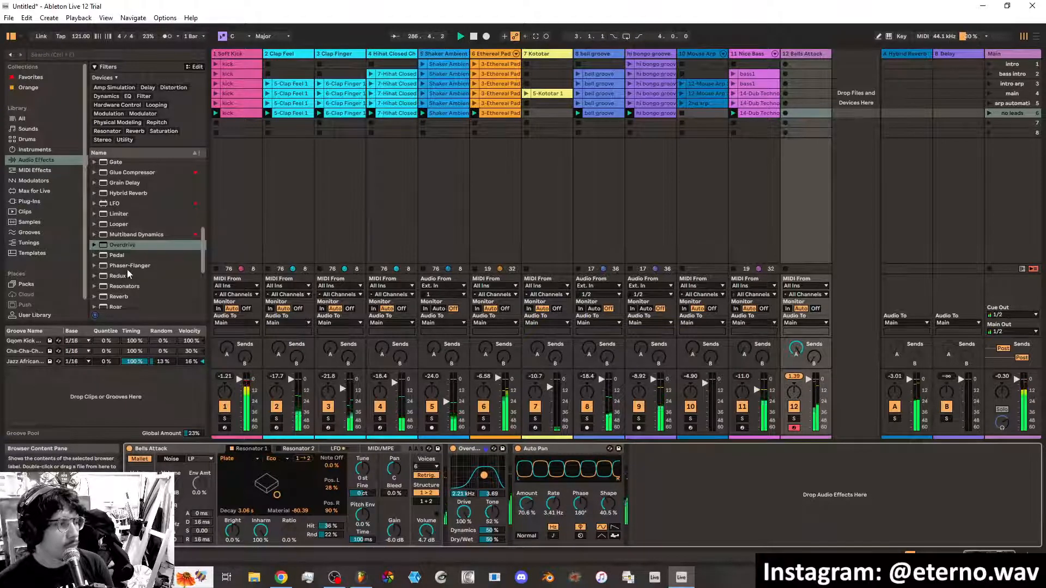
Add a Roar effect between Overdrive and Auto Pan on the Bells Attack track
scroll(127, 273, "down", 2)
left_click(120, 286)
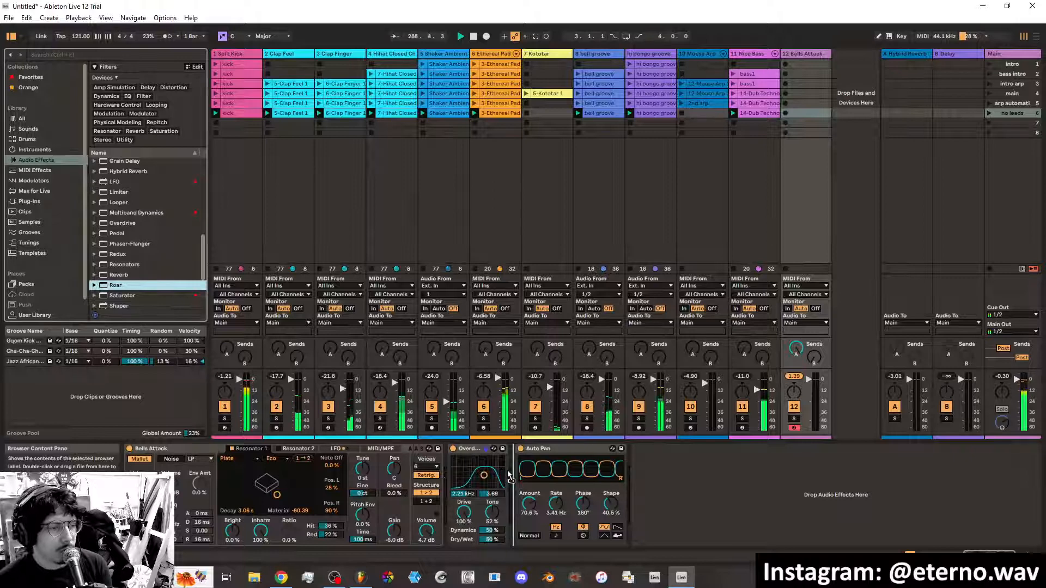
key("Return")
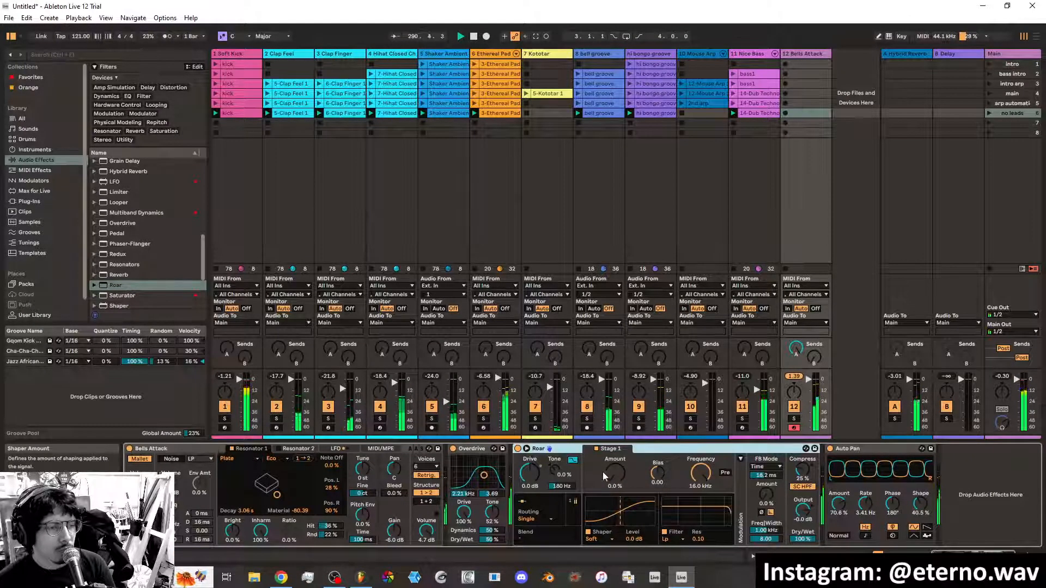
Set Roar to 62% shaper amount, -2.3 dB drive, -0.13 bias and 7.88 kHz filter frequency, trying a 200 Hz cutoff along the way
left_click_drag(615, 472, 616, 429)
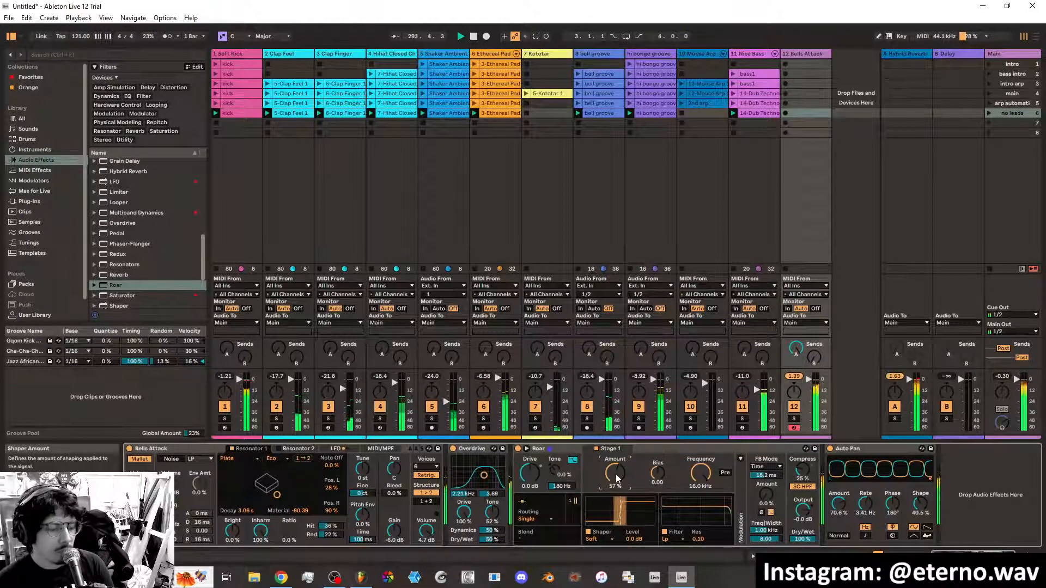
mouse_move(616, 474)
left_mouse_down()
mouse_move(615, 441)
mouse_move(617, 504)
mouse_move(619, 482)
left_mouse_up()
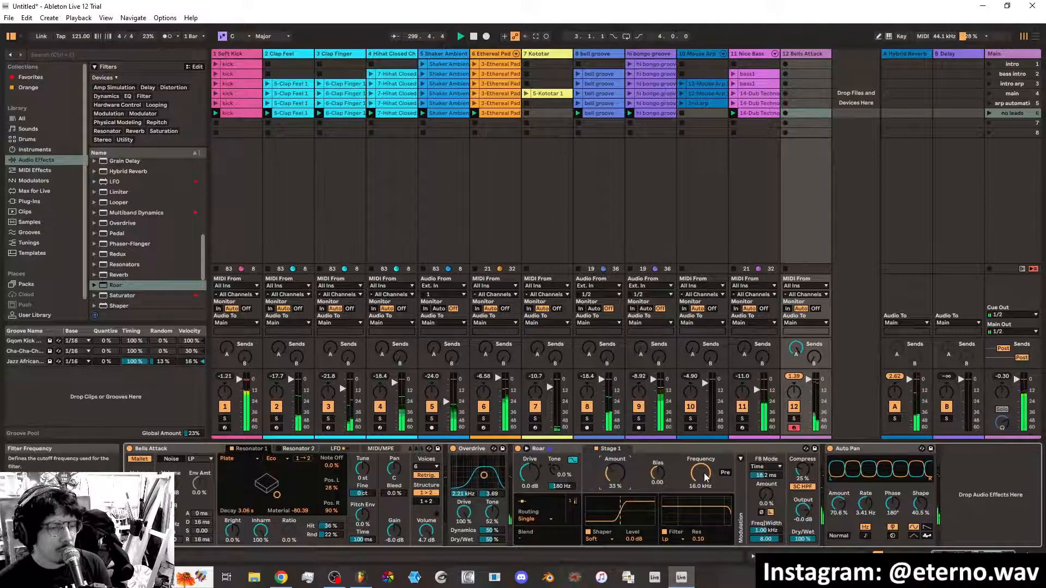
mouse_move(537, 473)
left_mouse_down()
mouse_move(537, 463)
mouse_move(538, 473)
left_mouse_up()
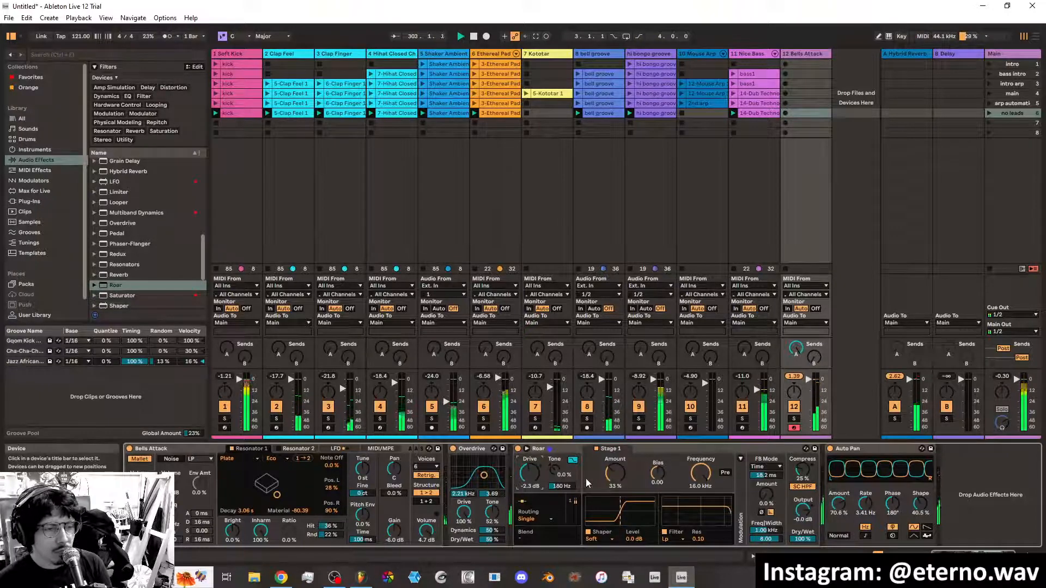
left_click_drag(701, 472, 702, 512)
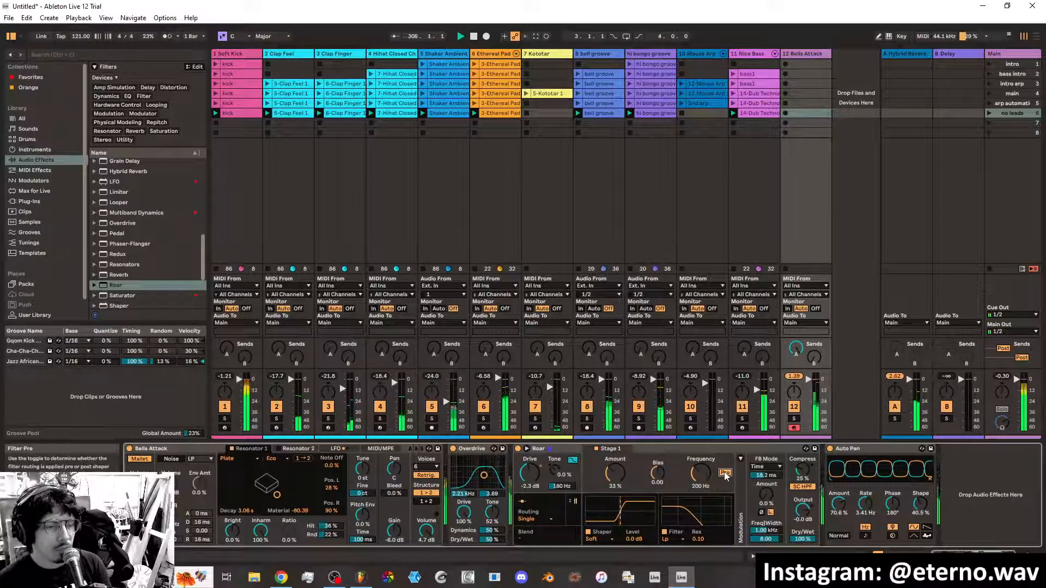
left_click_drag(702, 476, 702, 444)
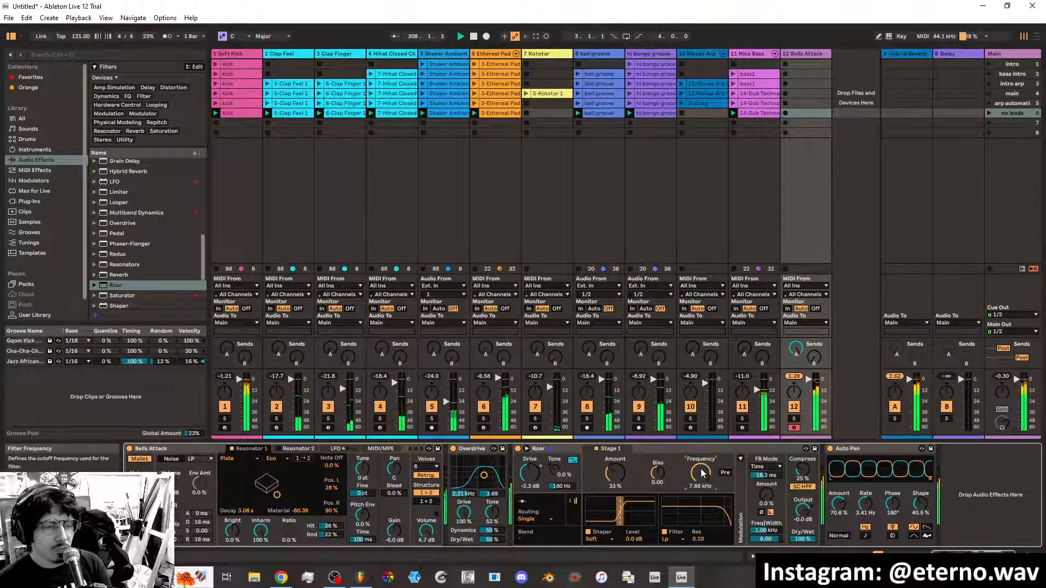
left_click_drag(614, 479, 659, 486)
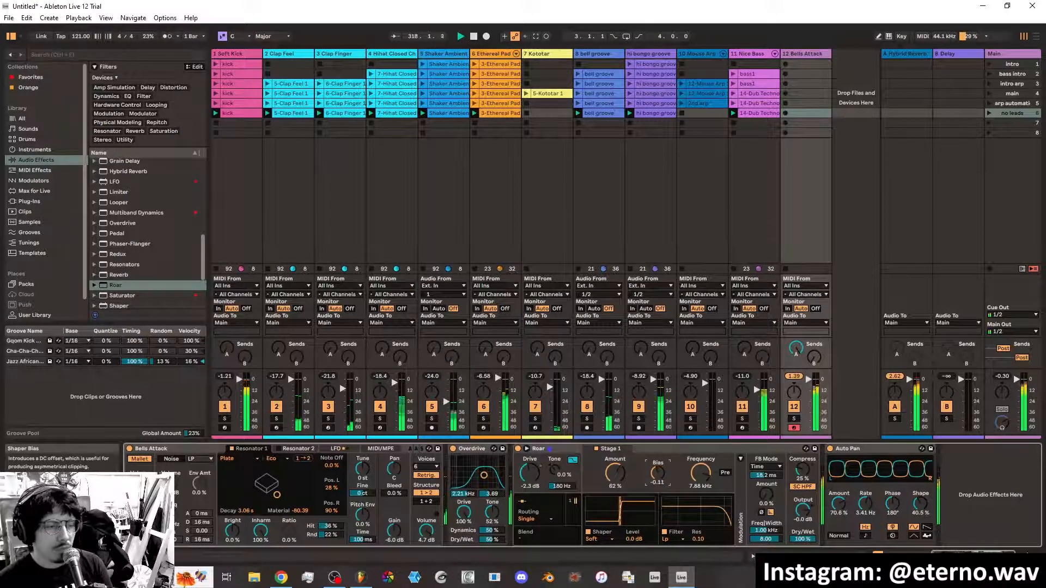
left_click_drag(658, 475, 658, 476)
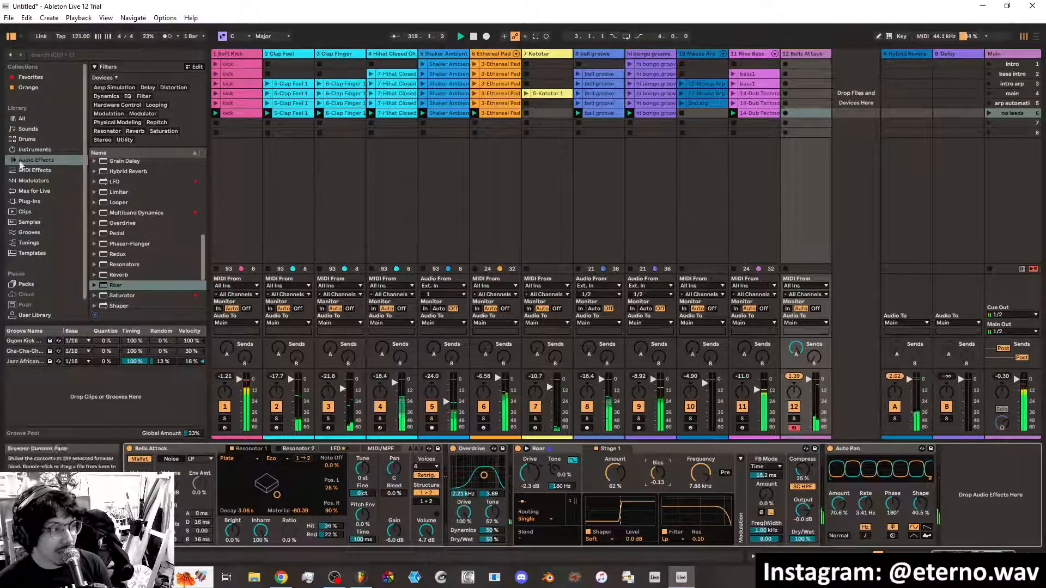
Add the favorite Sidechain.adv preset after Auto Pan with 1-Soft Kick as its sidechain source, and collapse the device
left_click(32, 80)
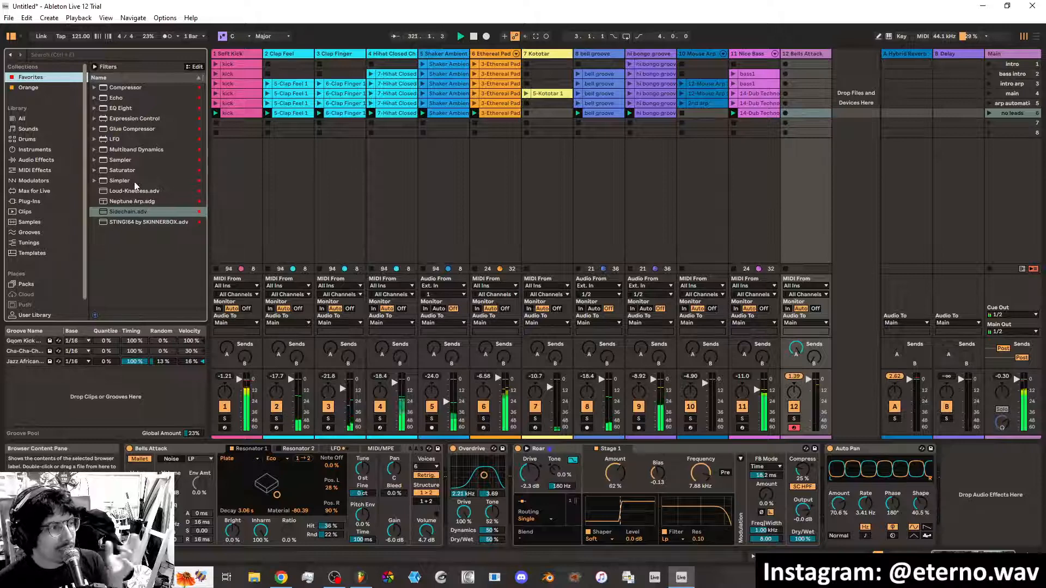
left_click(136, 211)
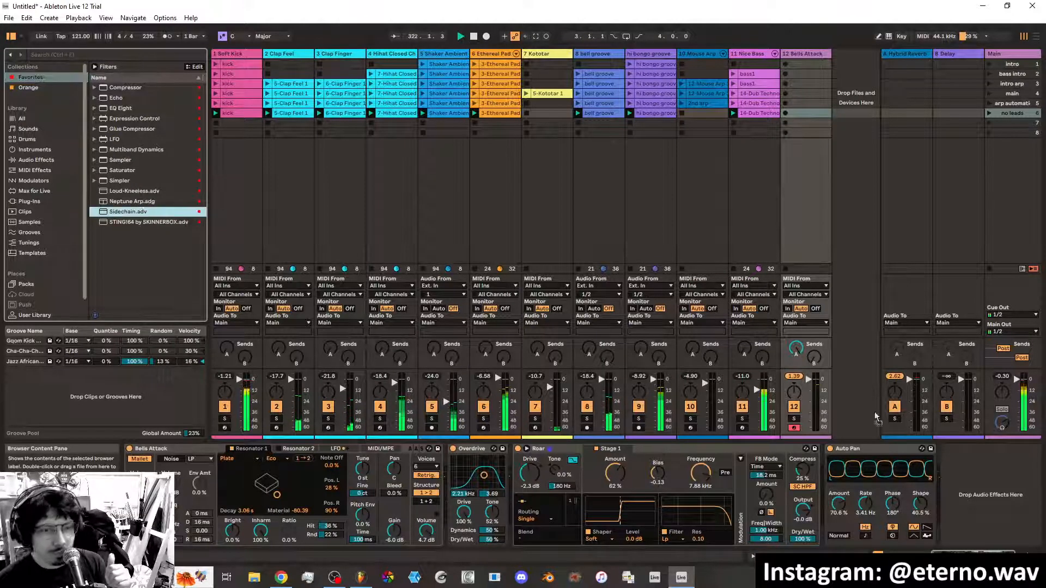
left_click_drag(878, 419, 956, 465)
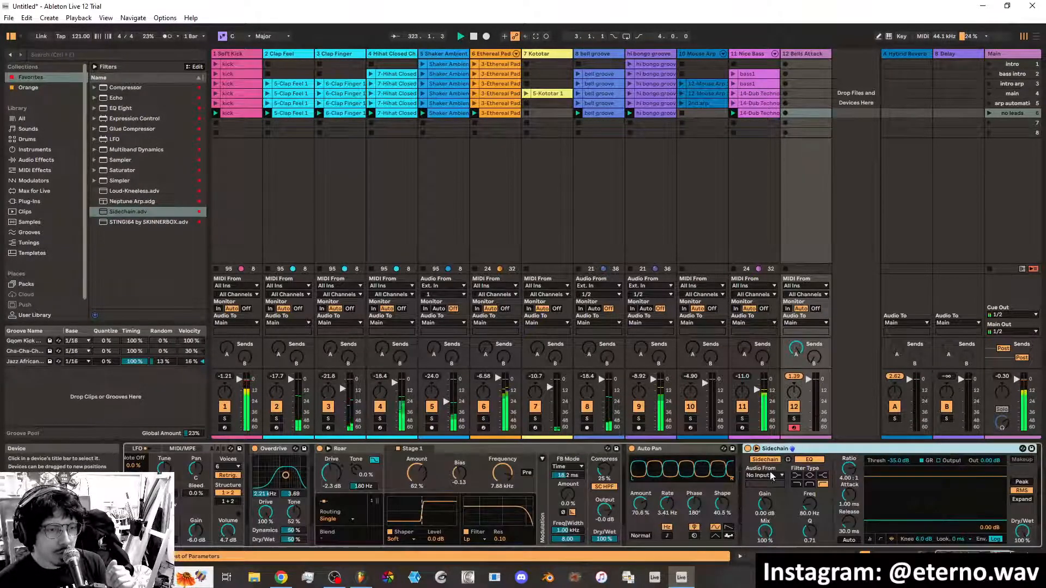
left_click(769, 474)
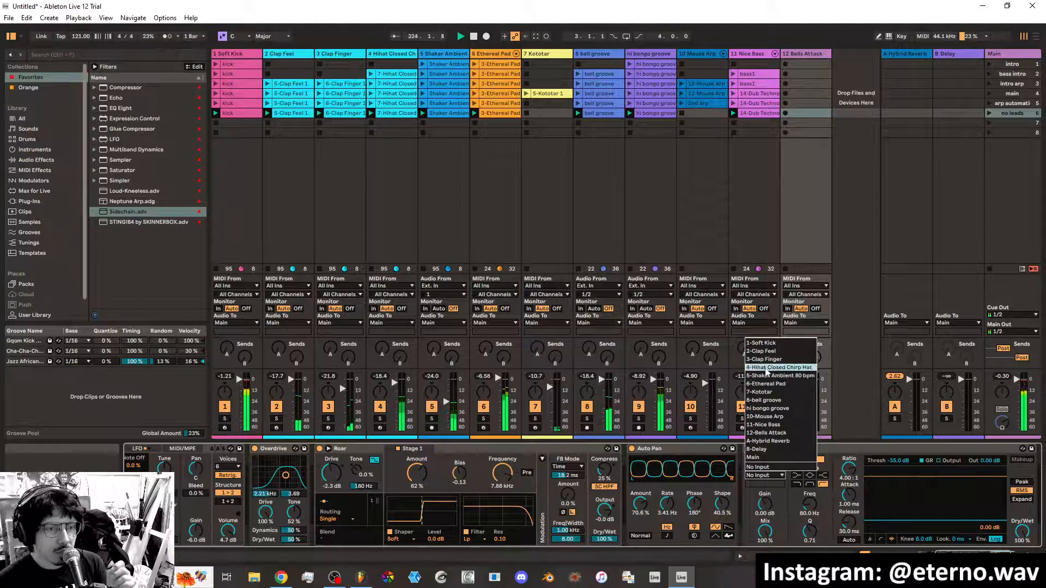
left_click(774, 343)
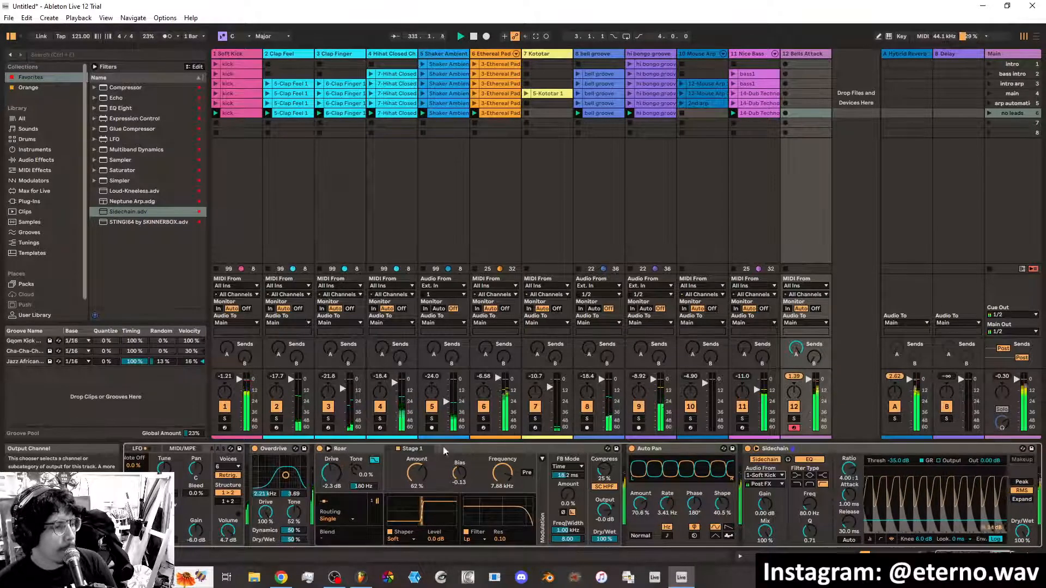
left_click(890, 450)
key("Delete")
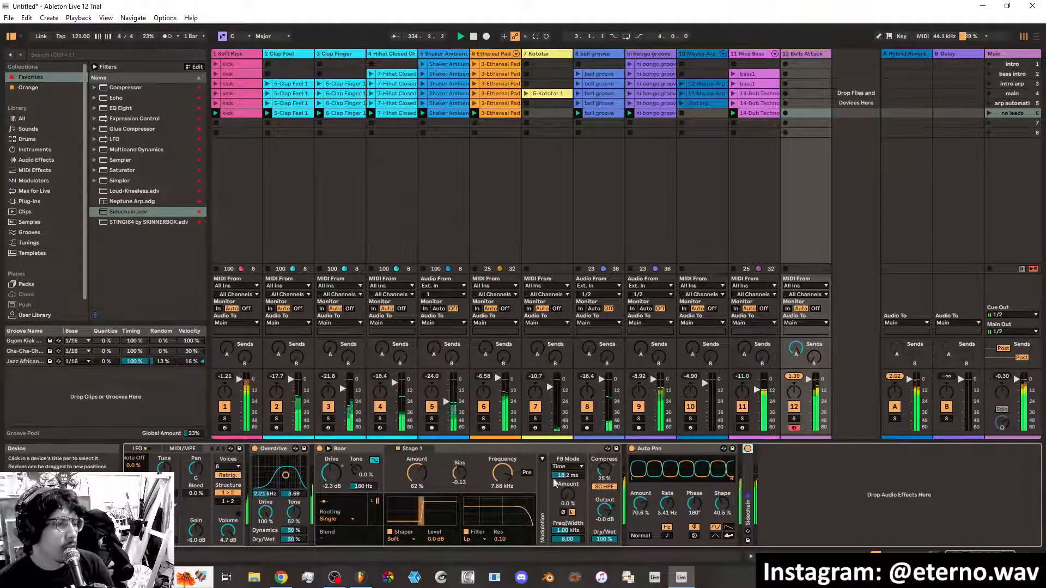
Set Bells Attack's Auto Pan amount to 73.0%, trying 97.6% along the way
left_click_drag(641, 508, 641, 487)
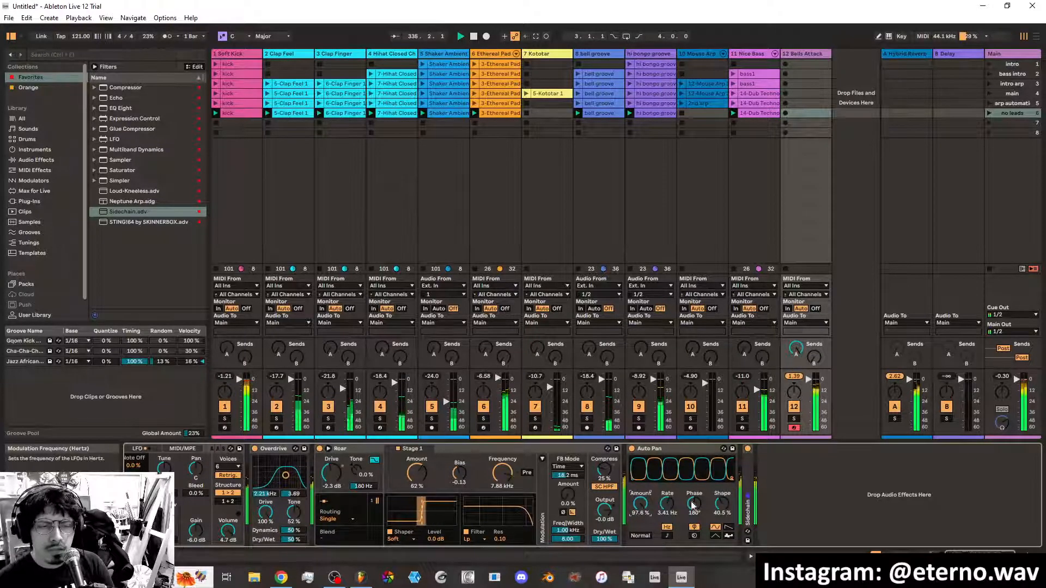
left_click_drag(641, 506, 637, 514)
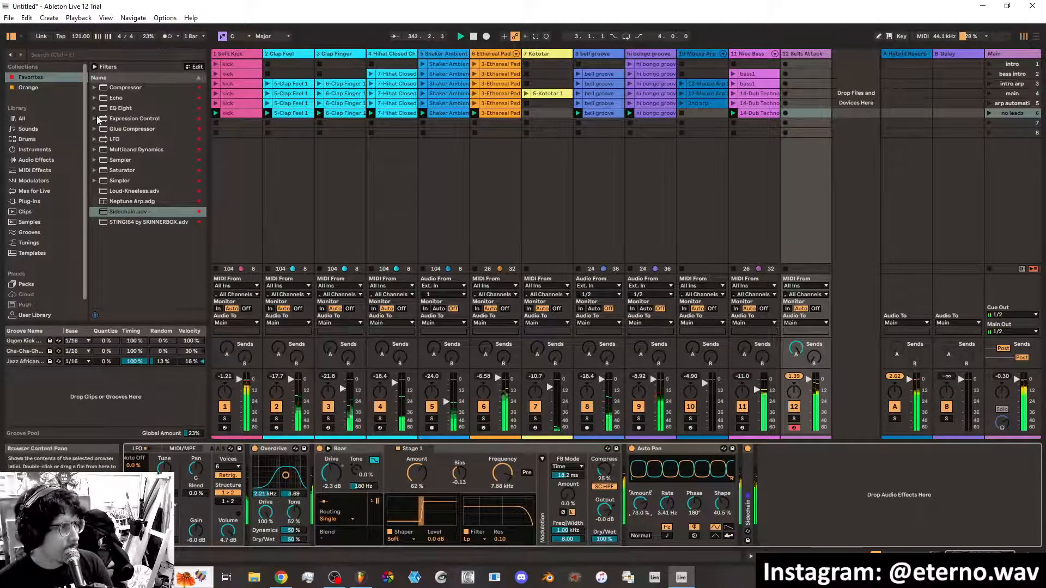
Try an Echo effect after Sidechain on the Bells Attack track at 18% dry/wet, and remove it again
left_click_drag(115, 98, 786, 489)
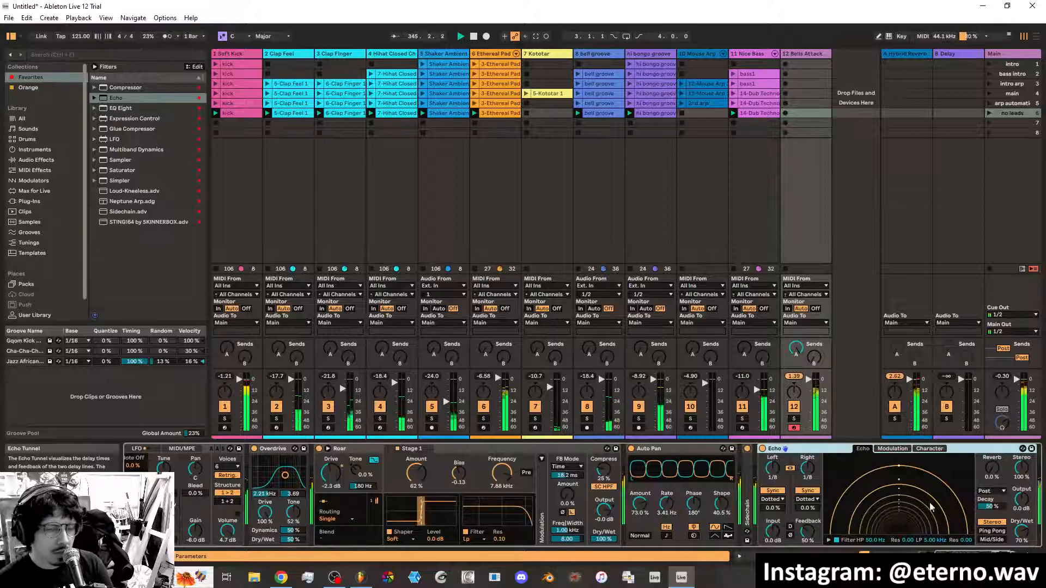
mouse_move(1022, 532)
left_mouse_down()
mouse_move(1022, 545)
mouse_move(1022, 532)
left_mouse_up()
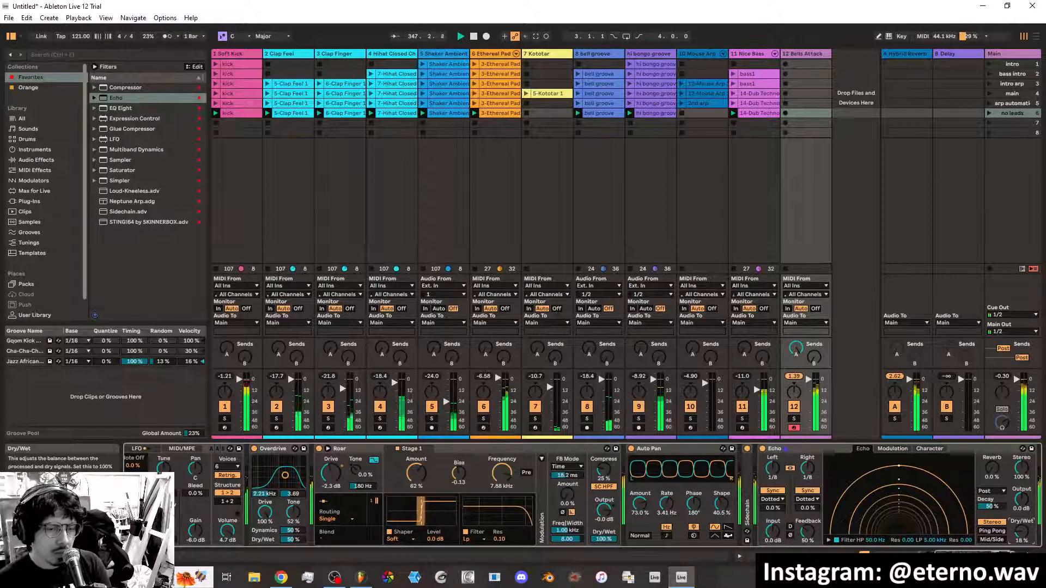
left_click(839, 452)
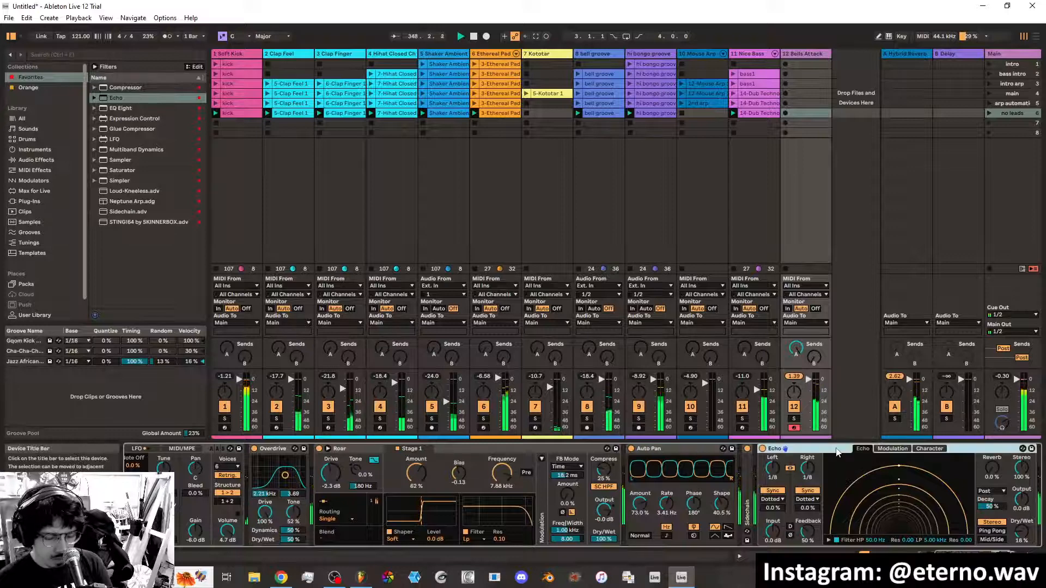
key("Delete")
left_click(963, 54)
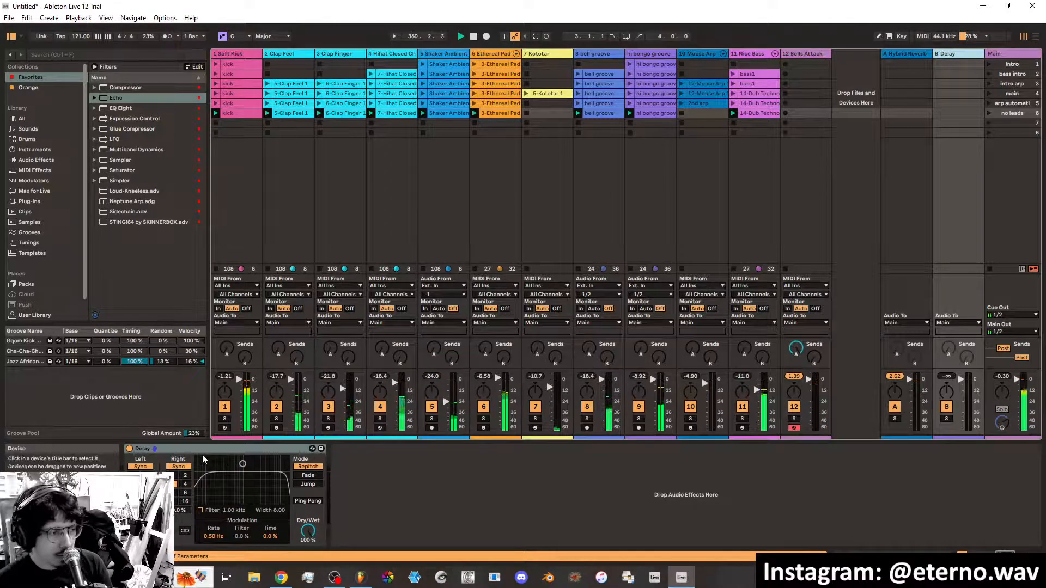
key("Delete")
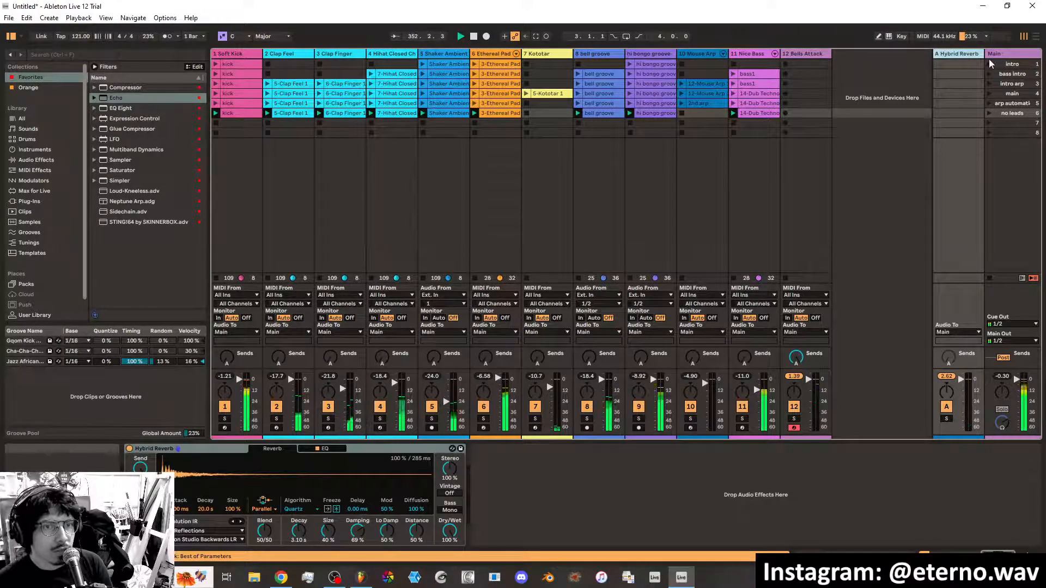
left_click(26, 18)
left_click(38, 28)
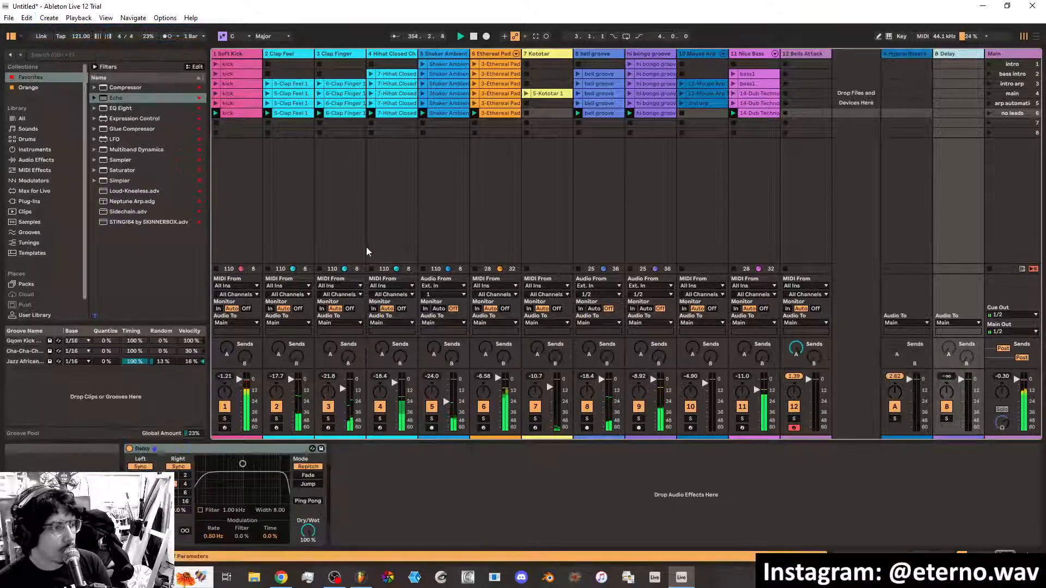
Replace the Delay on return track B with Echo, set to 100% dry/wet, unlinked left and right delays and Ping Pong mode
left_click_drag(115, 98, 349, 490)
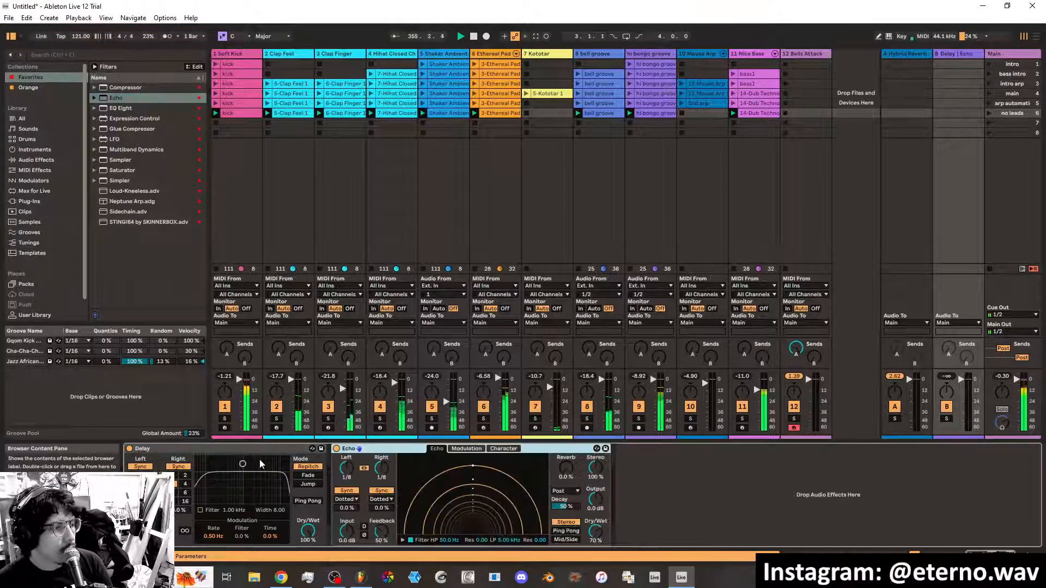
left_click(234, 448)
key("Delete")
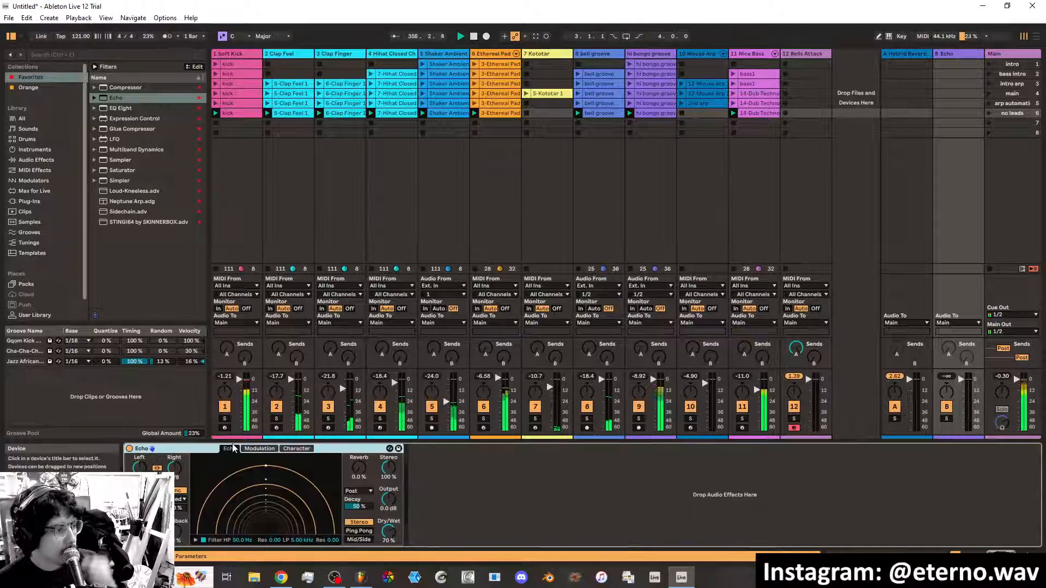
left_click_drag(388, 532, 390, 534)
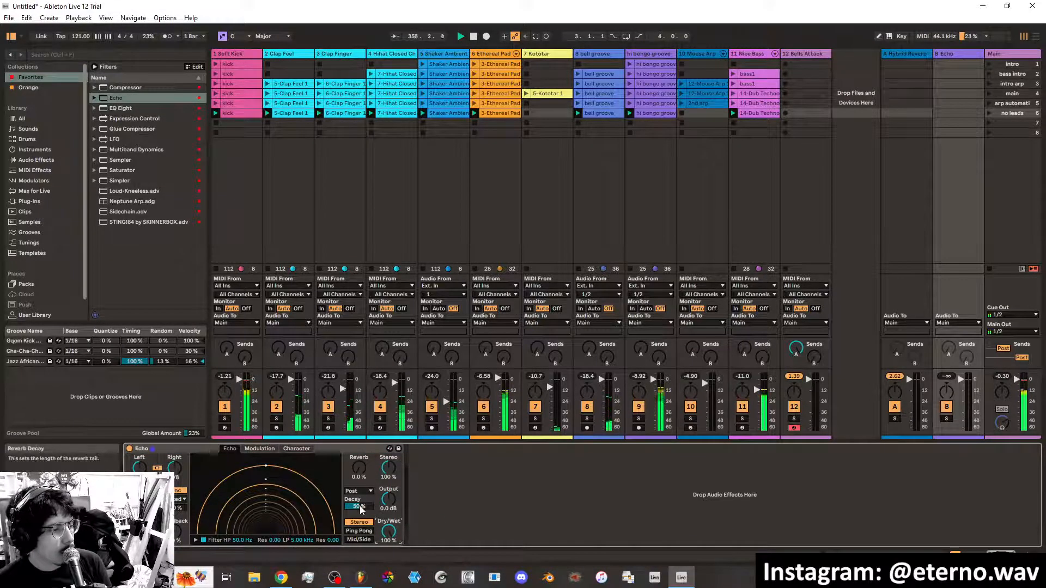
left_click(157, 469)
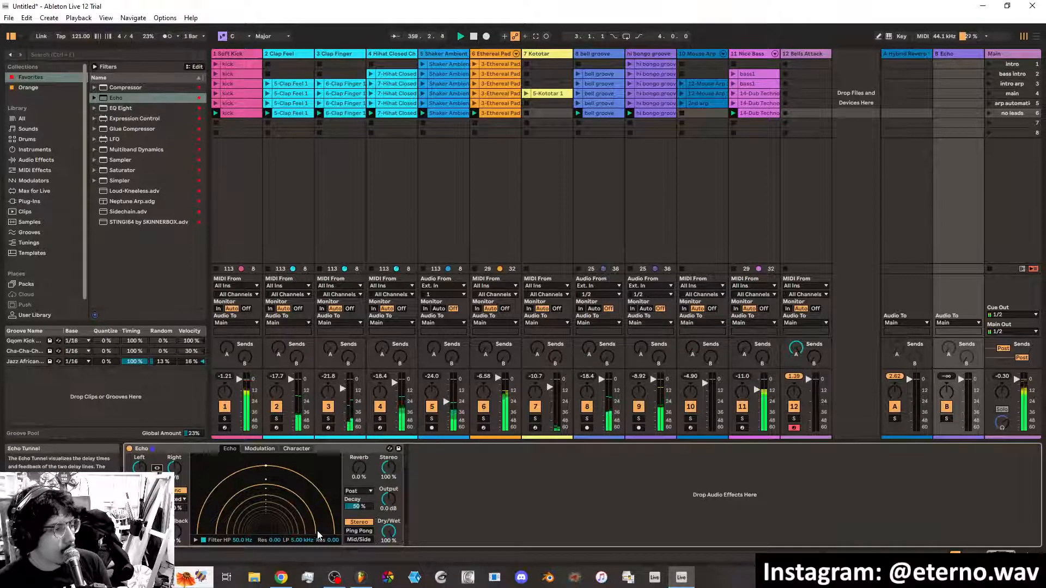
left_click(359, 530)
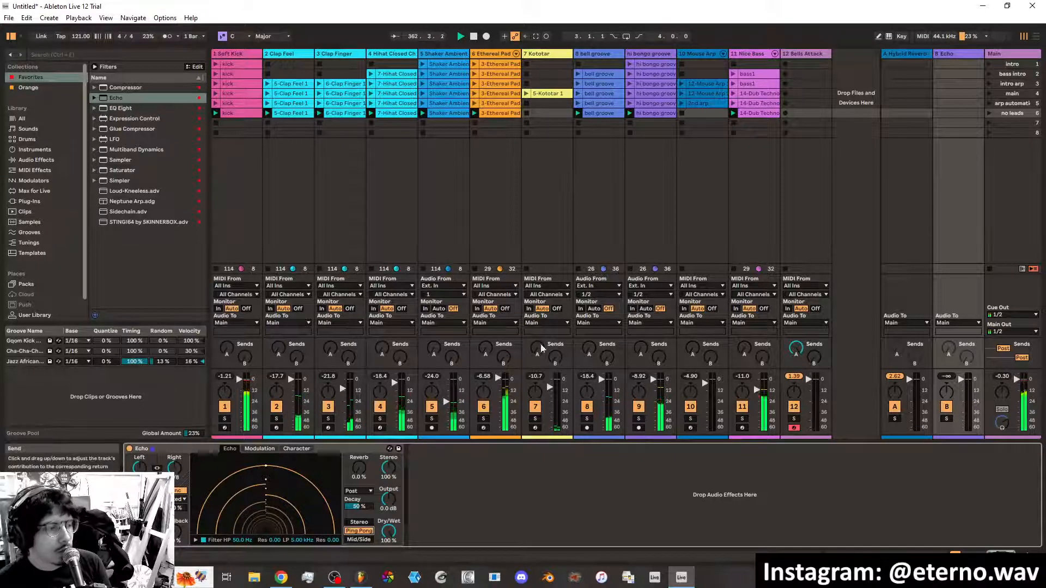
Raise Bells Attack's send to the Echo return and adjust Echo's right-channel delay division
left_click(801, 54)
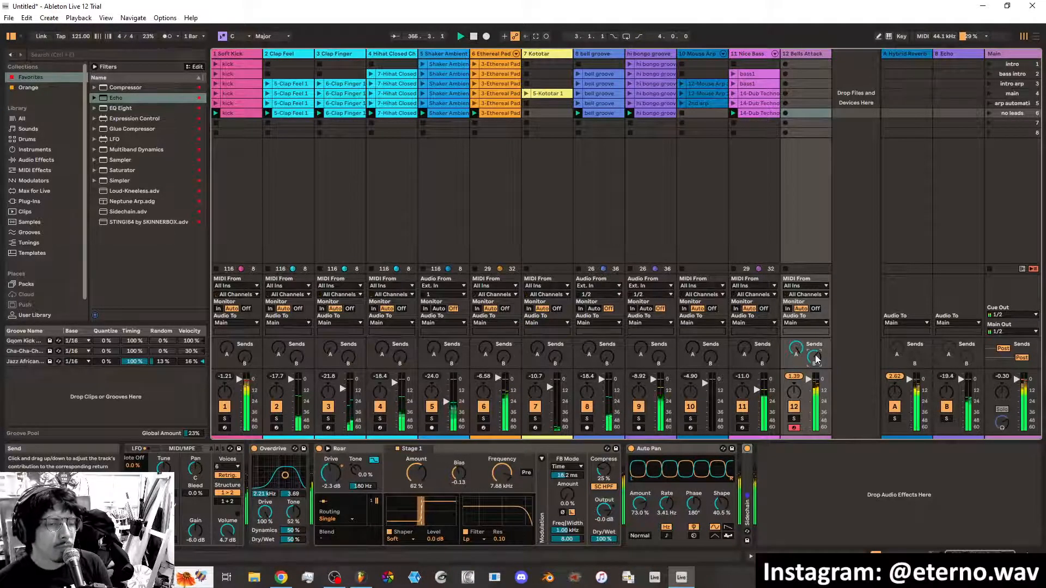
left_click(964, 63)
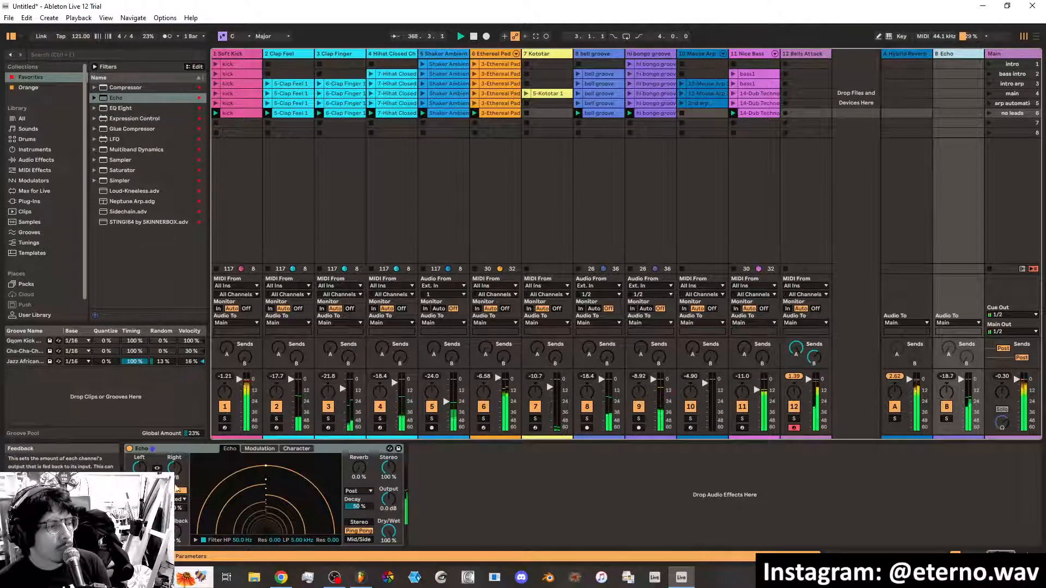
left_click_drag(176, 478, 175, 476)
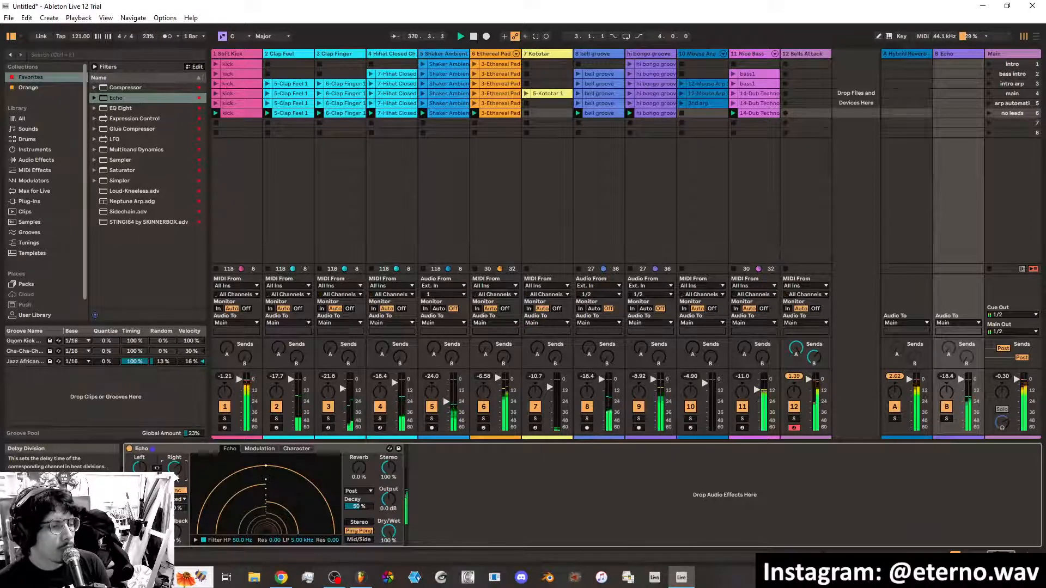
left_click(815, 357)
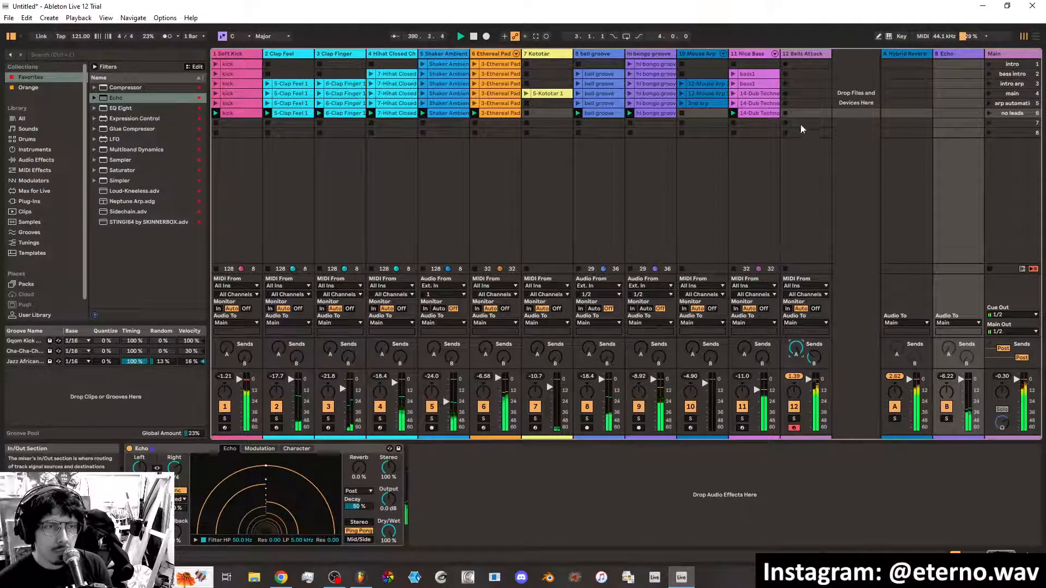
Set Bells Attack's Roar drive to 1.5 dB with 0.0% tone, trying 24 dB drive and tone amounts of 82% and -89% along the way
left_click(800, 54)
left_click_drag(416, 473, 416, 489)
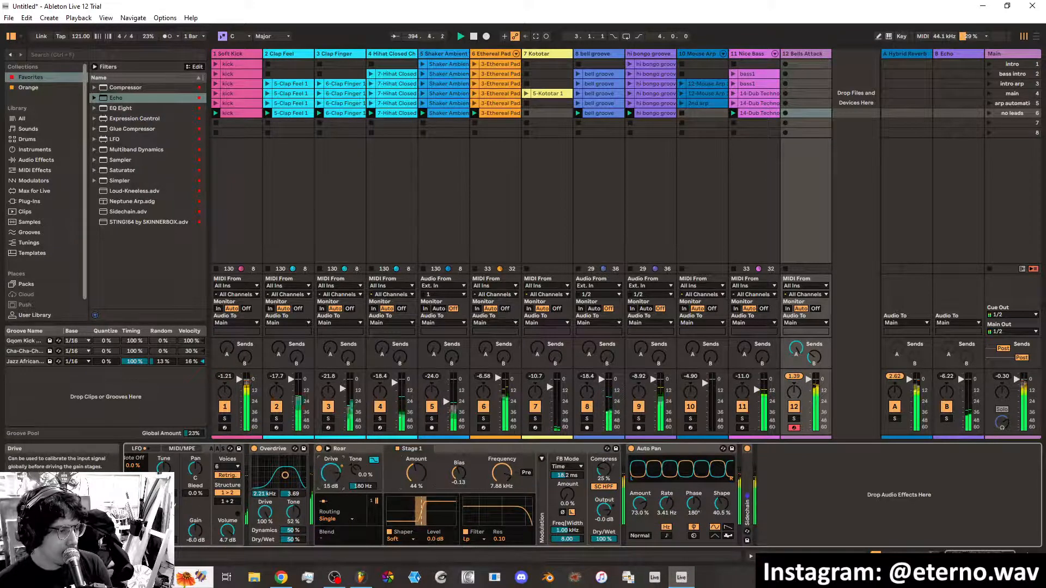
mouse_move(335, 485)
left_mouse_down()
mouse_move(335, 469)
mouse_move(335, 482)
left_mouse_up()
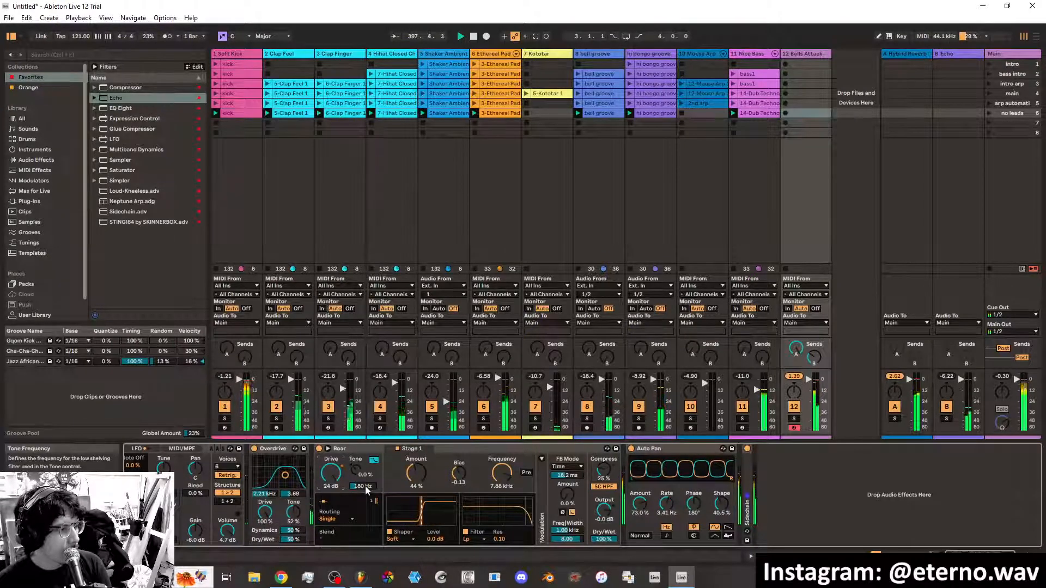
left_click_drag(366, 490, 366, 466)
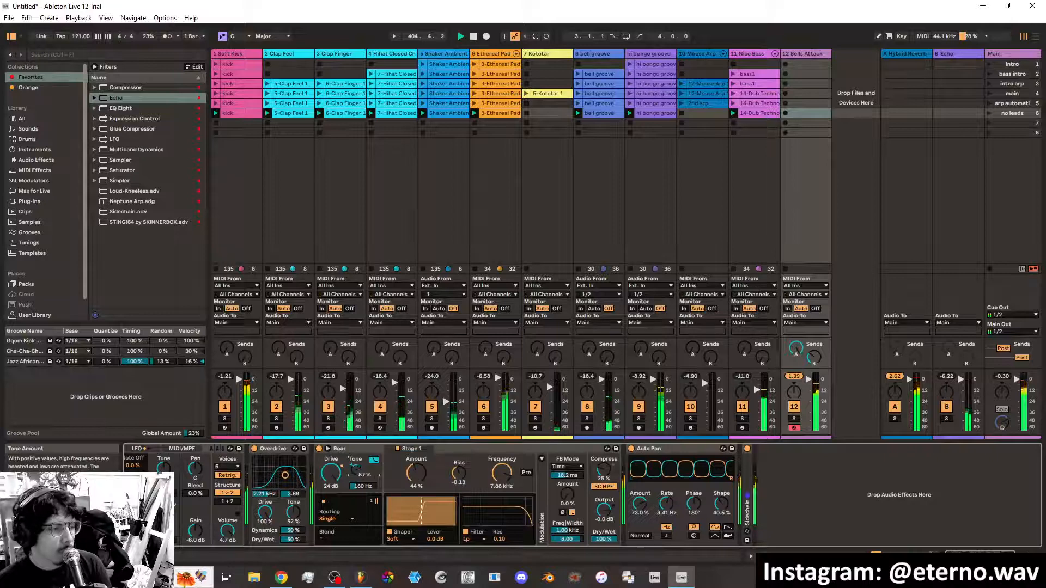
left_click_drag(355, 470, 355, 517)
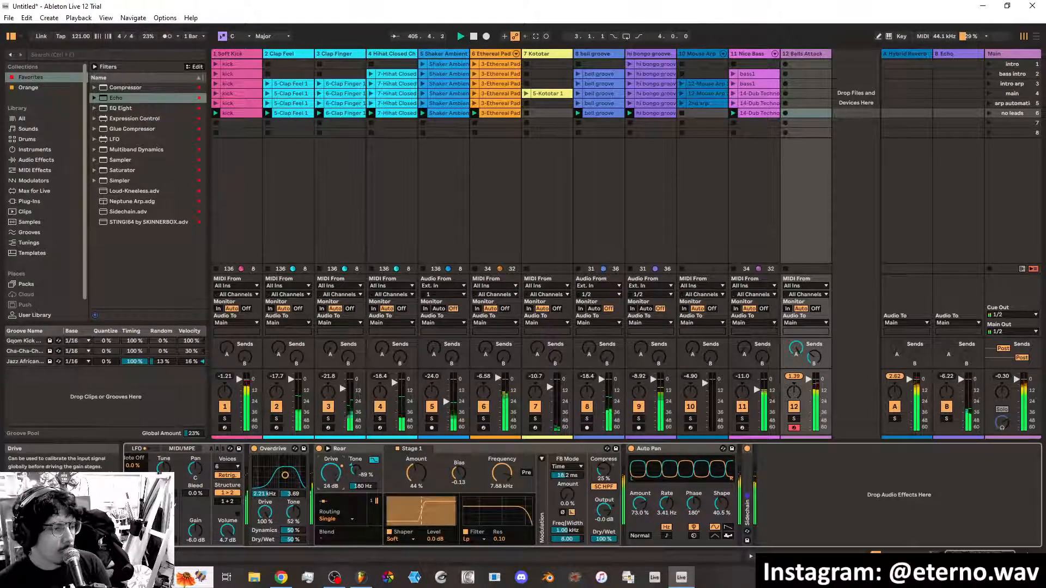
left_click_drag(331, 473, 331, 516)
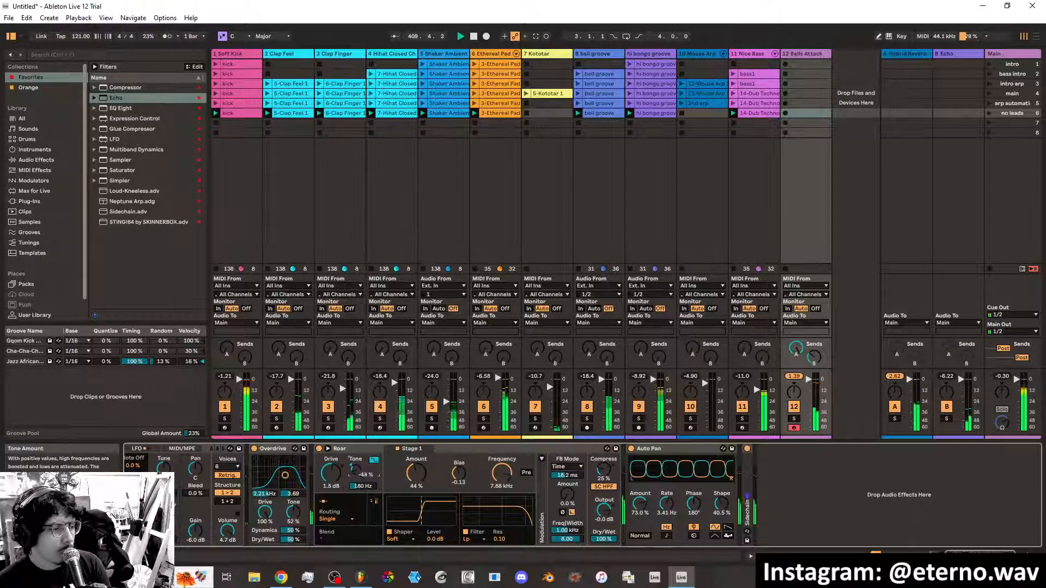
left_click_drag(357, 468, 417, 436)
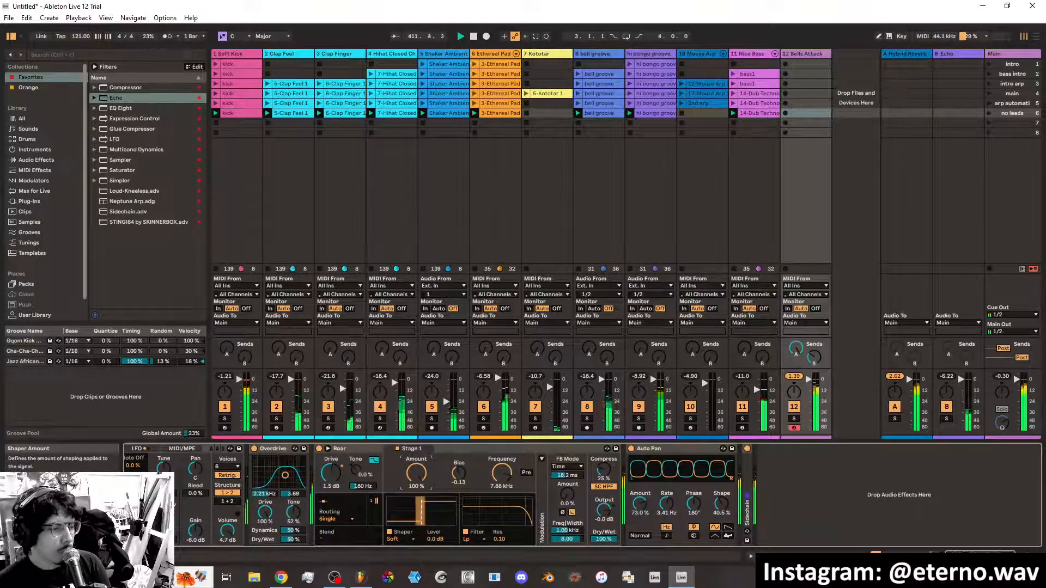
Set Roar to 56% shaper amount, 0.00 bias and 16.0 kHz filter frequency, trying 1.44 kHz and 100% amount along the way
left_click_drag(416, 473, 458, 444)
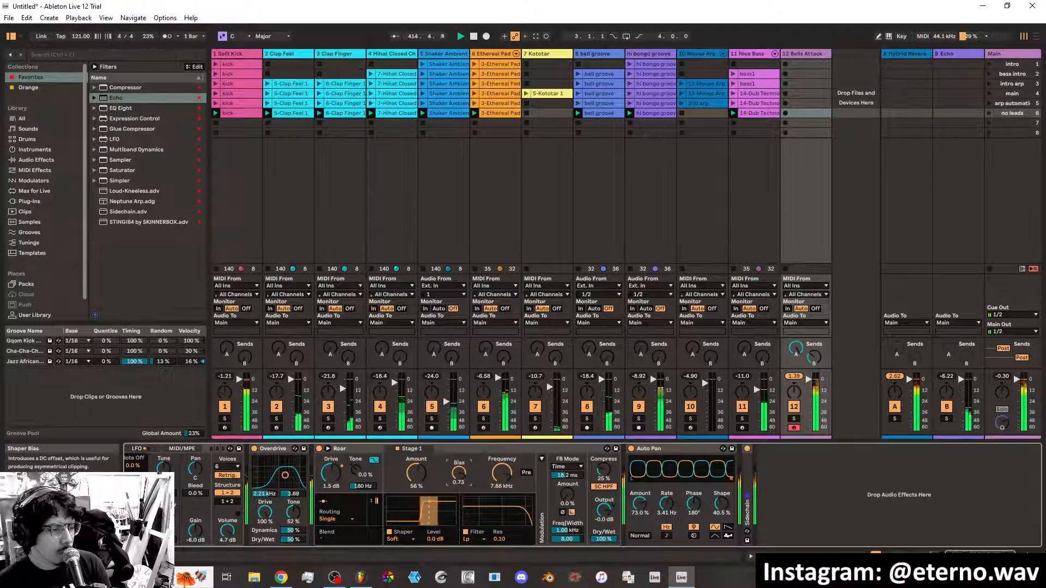
left_click_drag(501, 473, 502, 494)
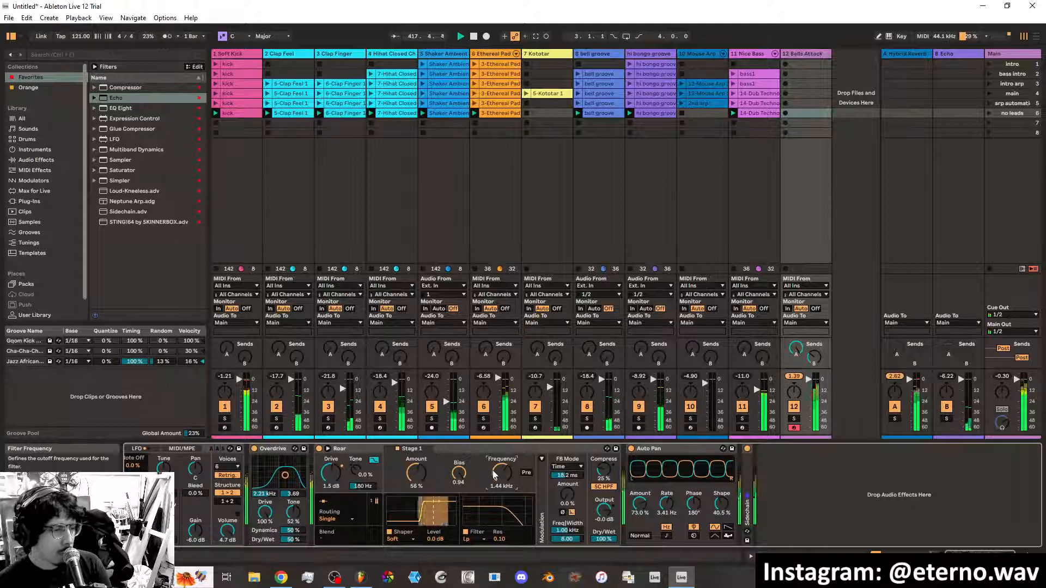
left_click_drag(493, 474, 459, 501)
left_click_drag(416, 473, 417, 446)
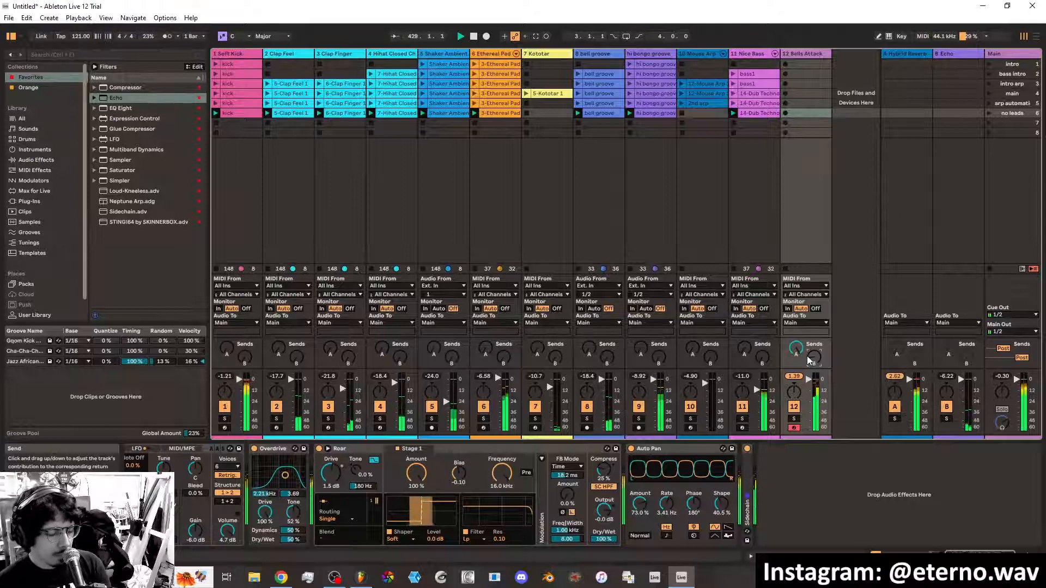
left_click_drag(459, 477, 426, 478)
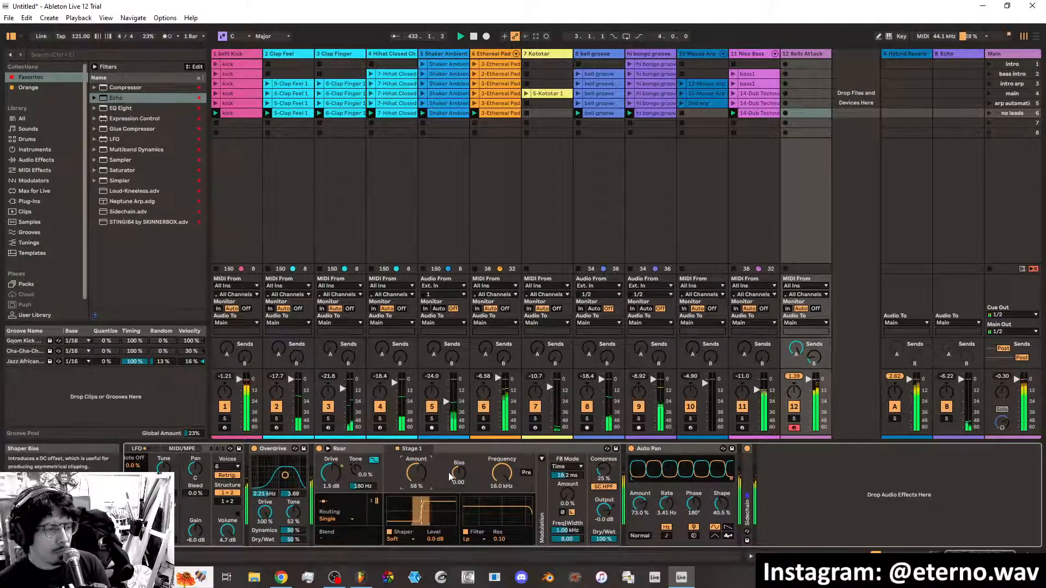
Switch Roar's routing to Multi Band and set the Mid band's filter frequency to 20.0 kHz, trying 1.16 kHz and 41% shaper amount along the way
left_click(351, 520)
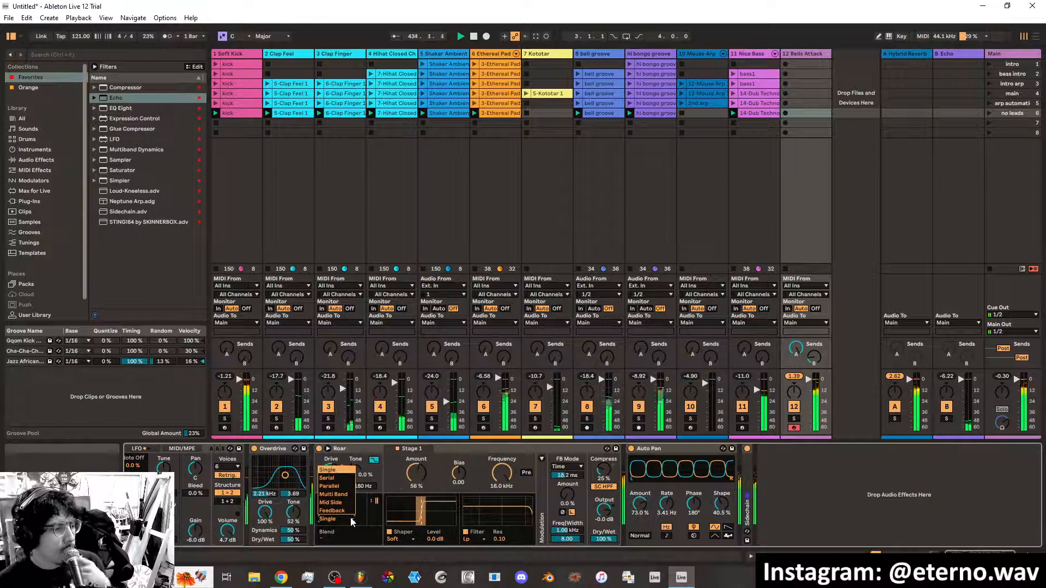
left_click(333, 495)
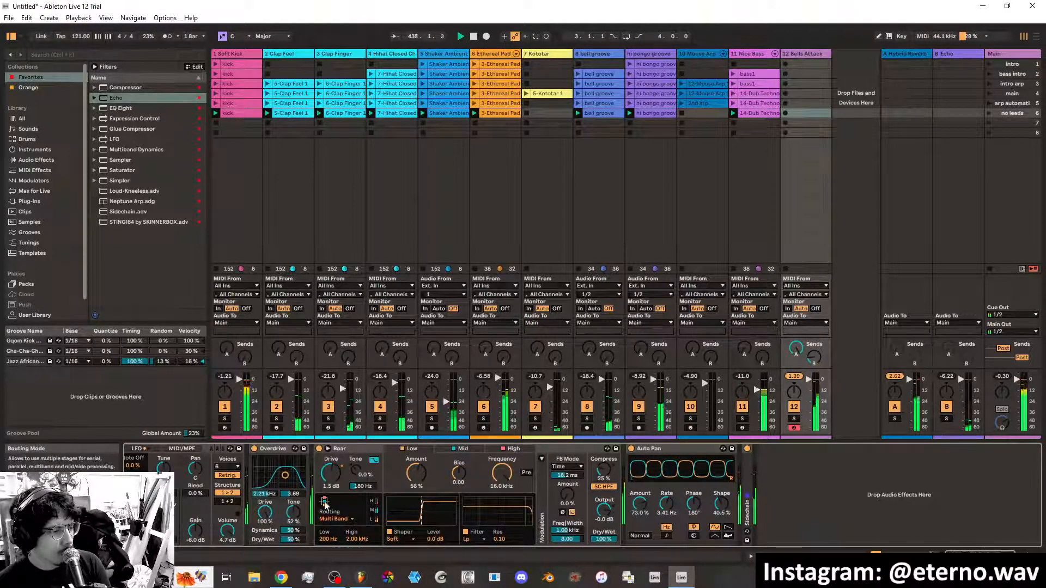
left_click(472, 449)
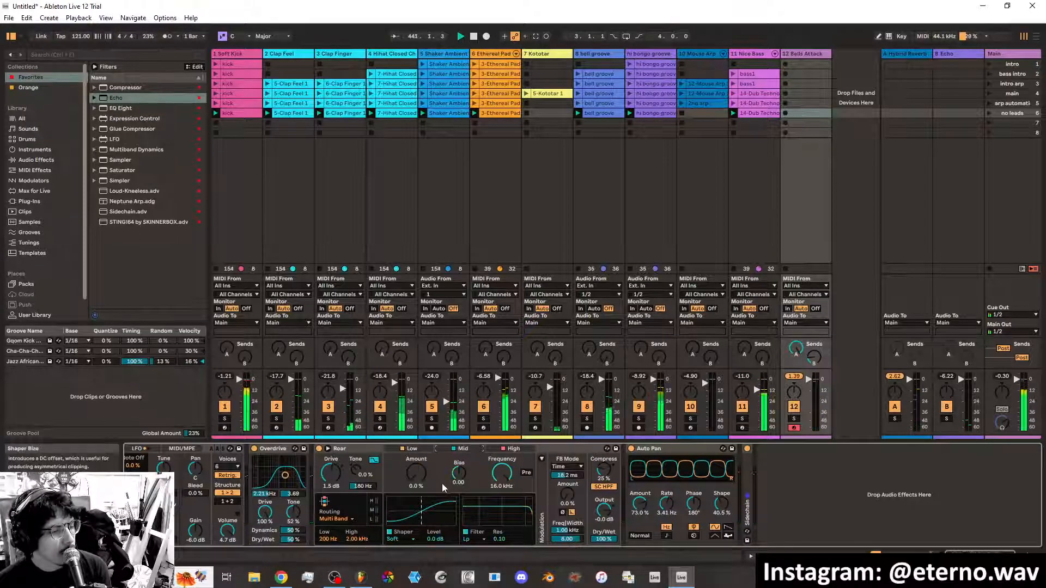
mouse_move(416, 472)
left_mouse_down()
mouse_move(416, 441)
mouse_move(416, 453)
left_mouse_up()
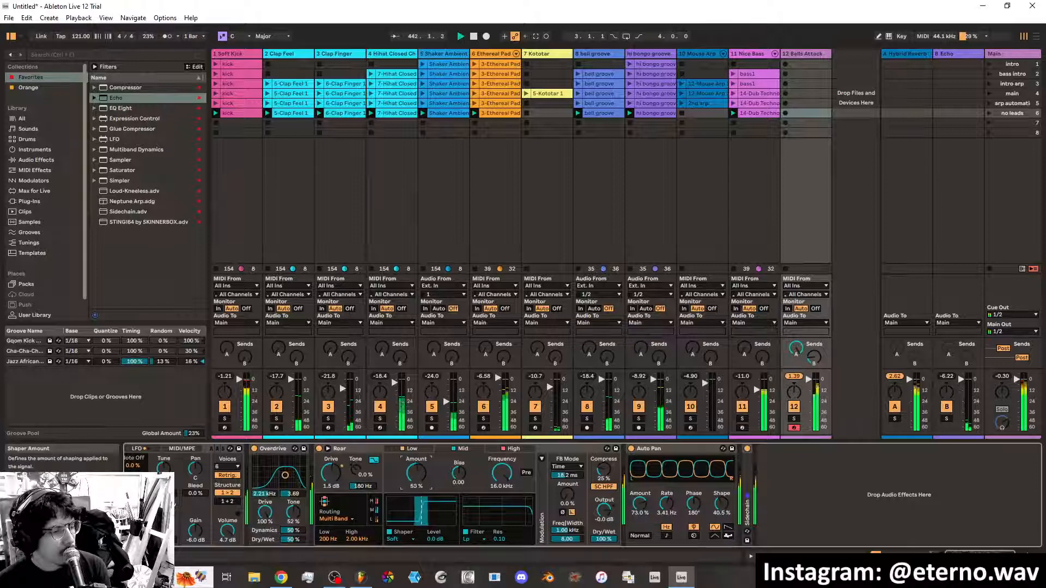
left_click_drag(502, 479, 503, 466)
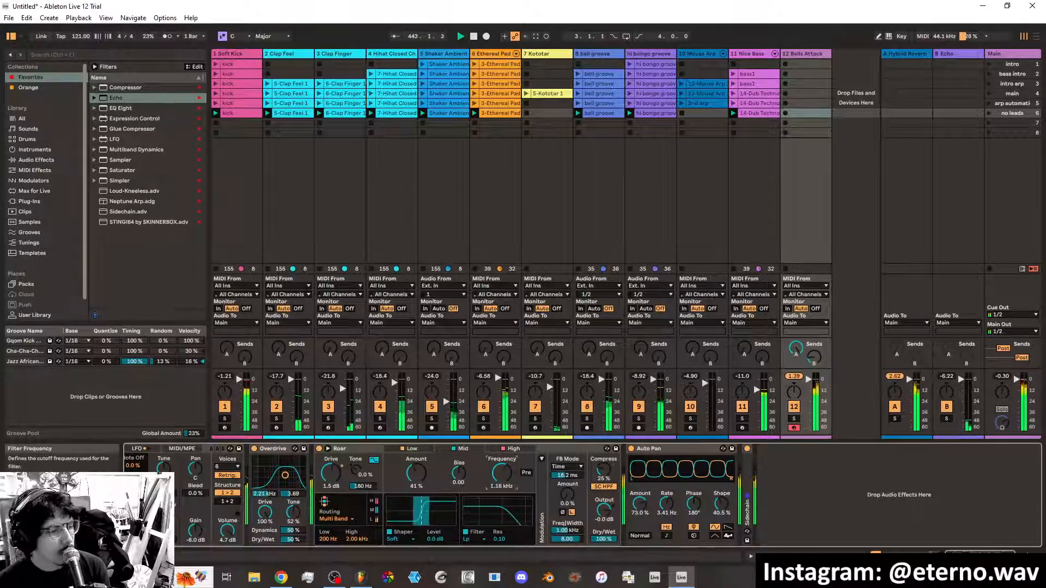
mouse_move(416, 473)
left_mouse_down()
mouse_move(416, 444)
mouse_move(417, 473)
left_mouse_up()
Try the Tube Preamp shaper at 88% amount, then Noise Injection and Tri Fold up to 100% amount, on Roar's Mid band
left_click(407, 539)
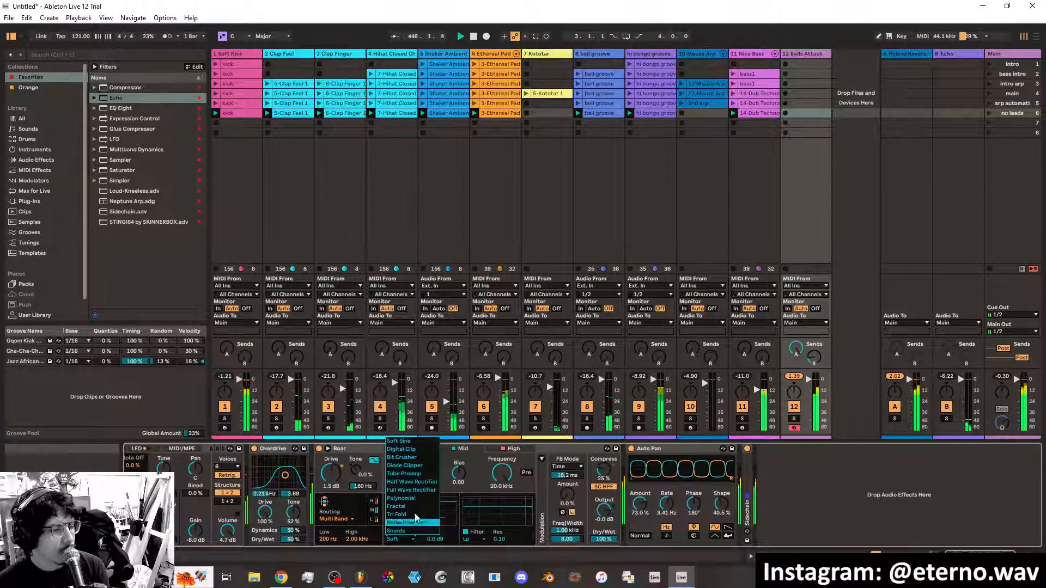
left_click(420, 478)
left_click_drag(420, 478, 420, 470)
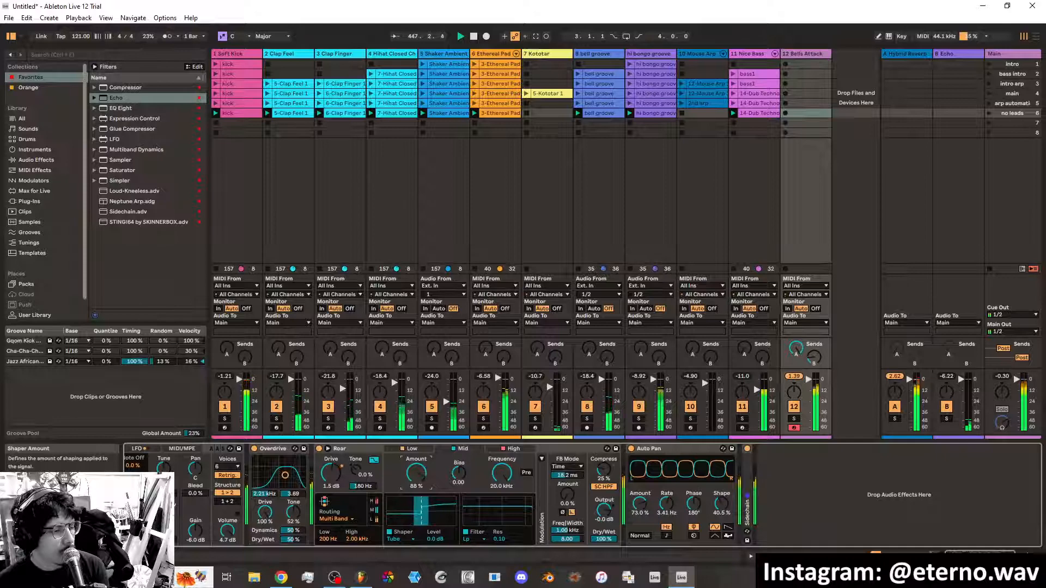
left_click(412, 539)
left_click(410, 523)
left_click(413, 538)
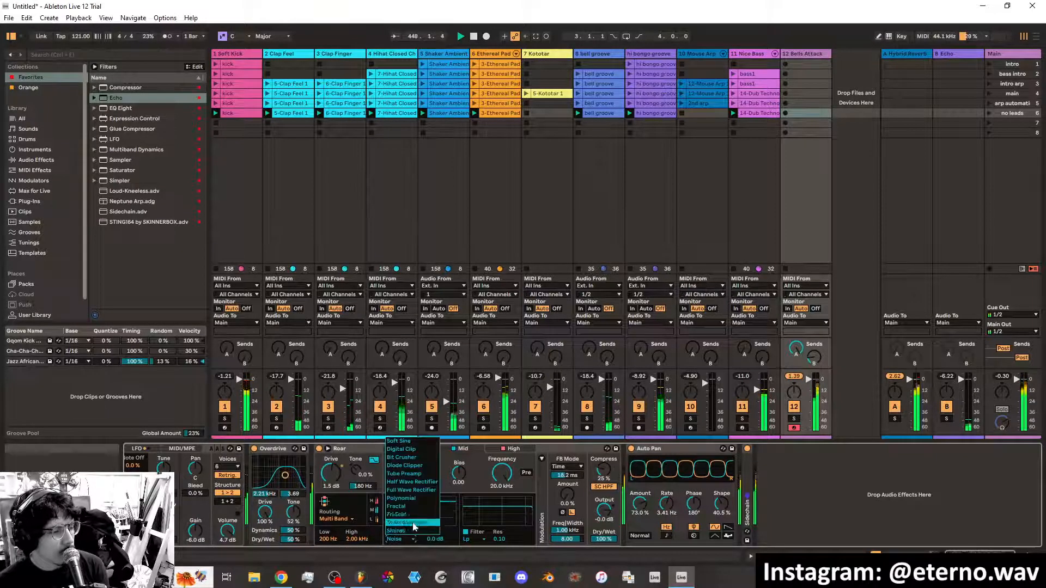
left_click(404, 515)
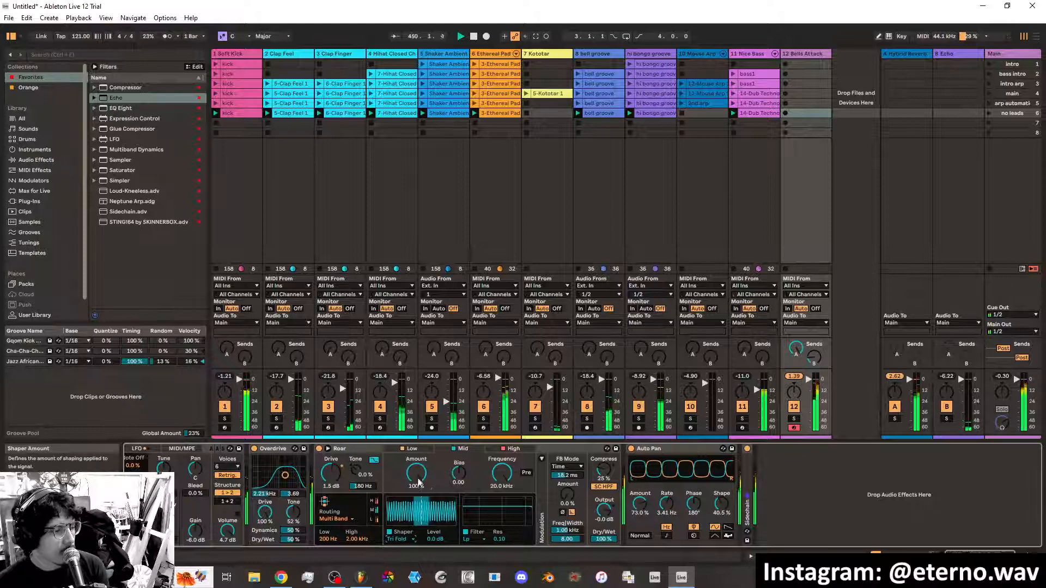
mouse_move(417, 473)
left_mouse_down()
mouse_move(417, 497)
mouse_move(417, 472)
left_mouse_up()
Try the Fractal and Polynomial shapers on Roar's Mid band, with the Polynomial amount at 86%
left_click(410, 539)
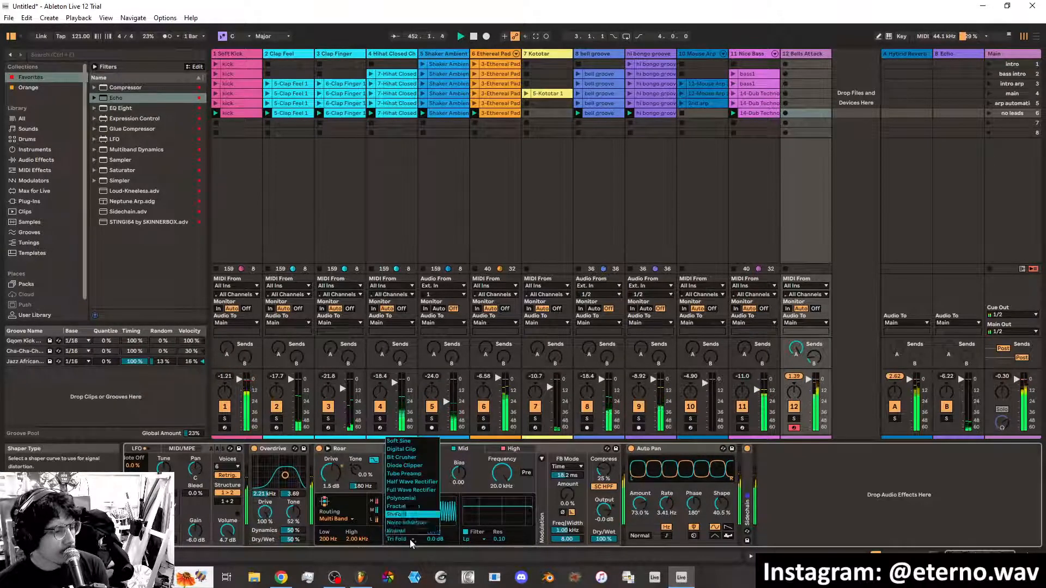
left_click(413, 509)
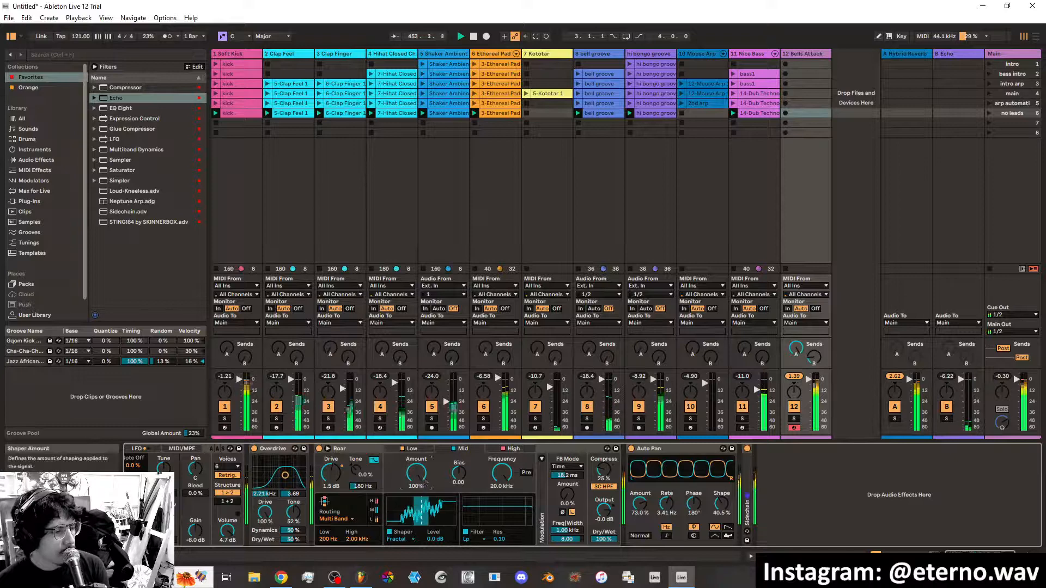
left_click(410, 539)
left_click(412, 498)
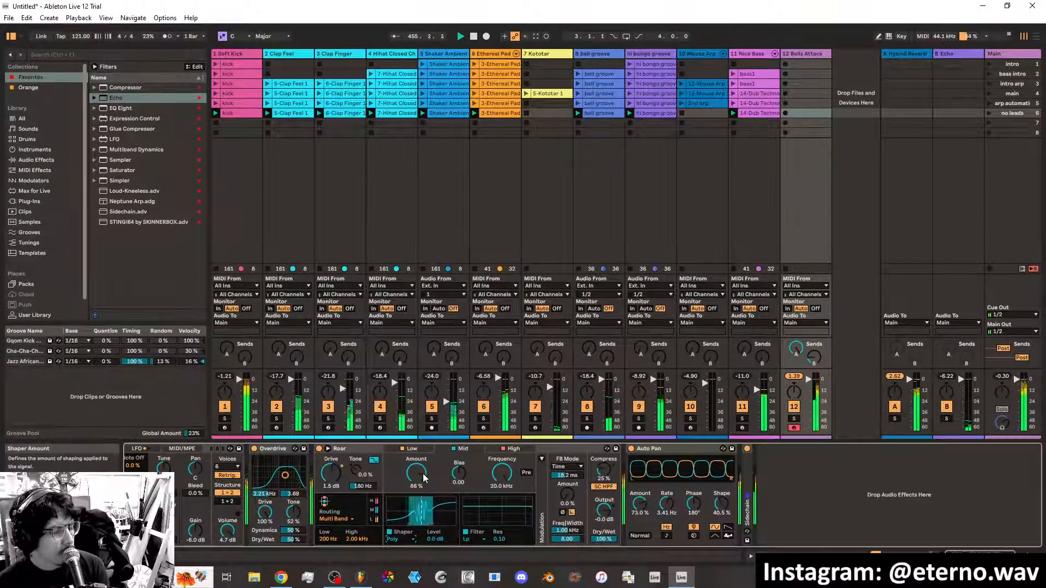
Switch Roar's routing to Single and try Noise Injection and Shards on Stage 1, raising the shaper amount to 84%
left_click(349, 519)
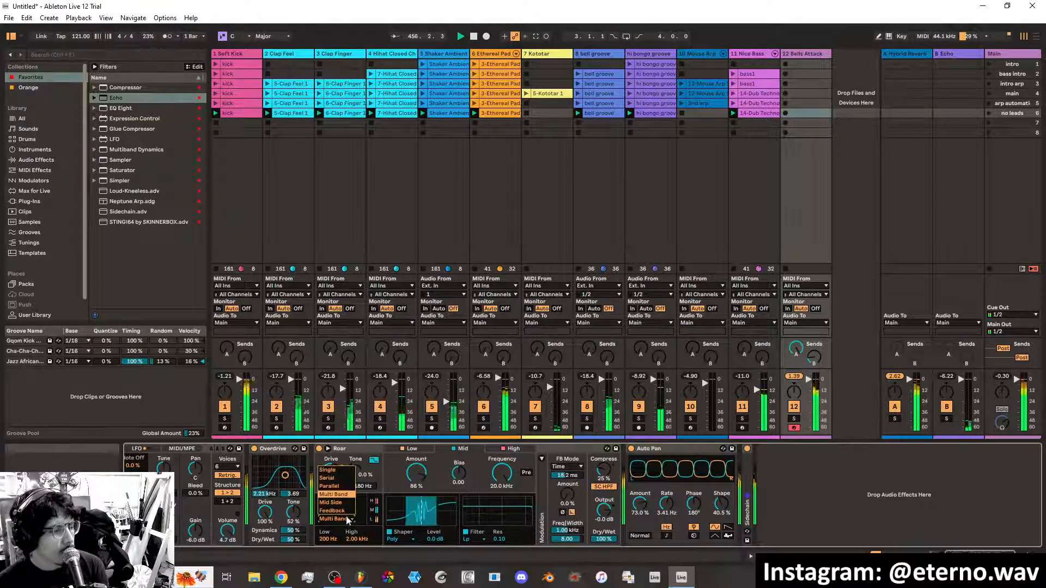
left_click(340, 473)
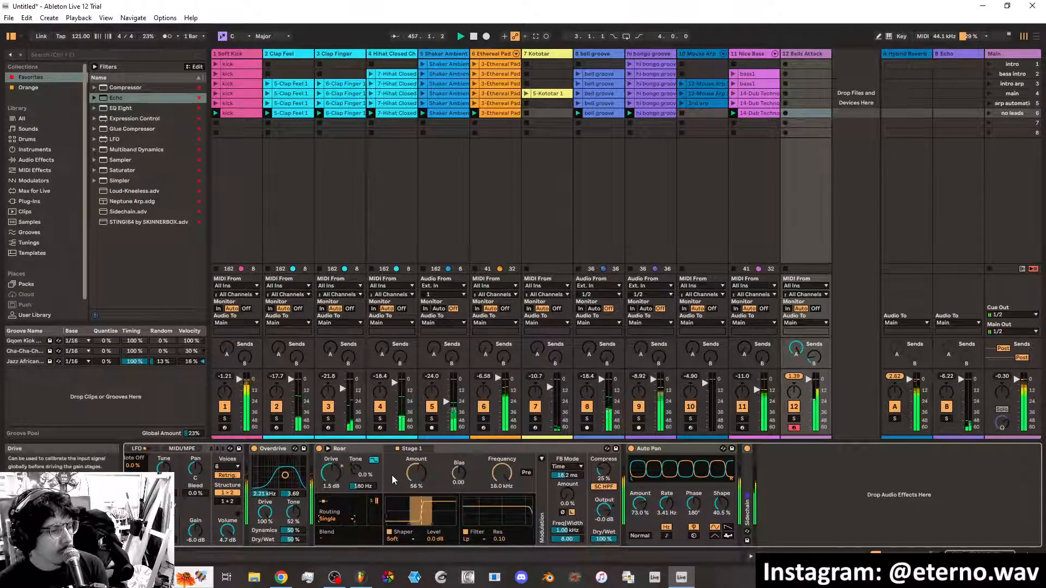
left_click(410, 539)
left_click(412, 524)
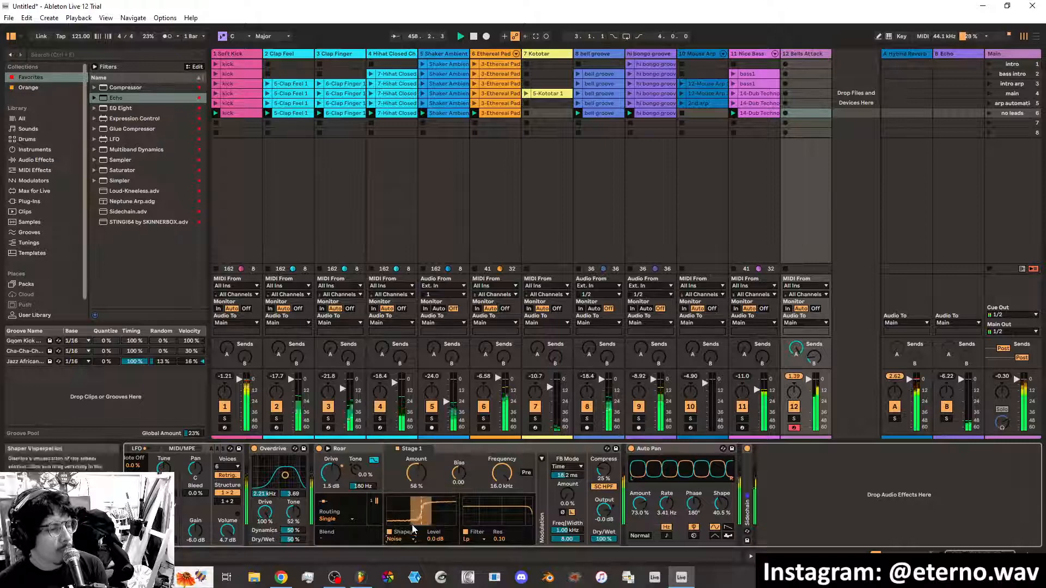
left_click(412, 538)
left_click(411, 531)
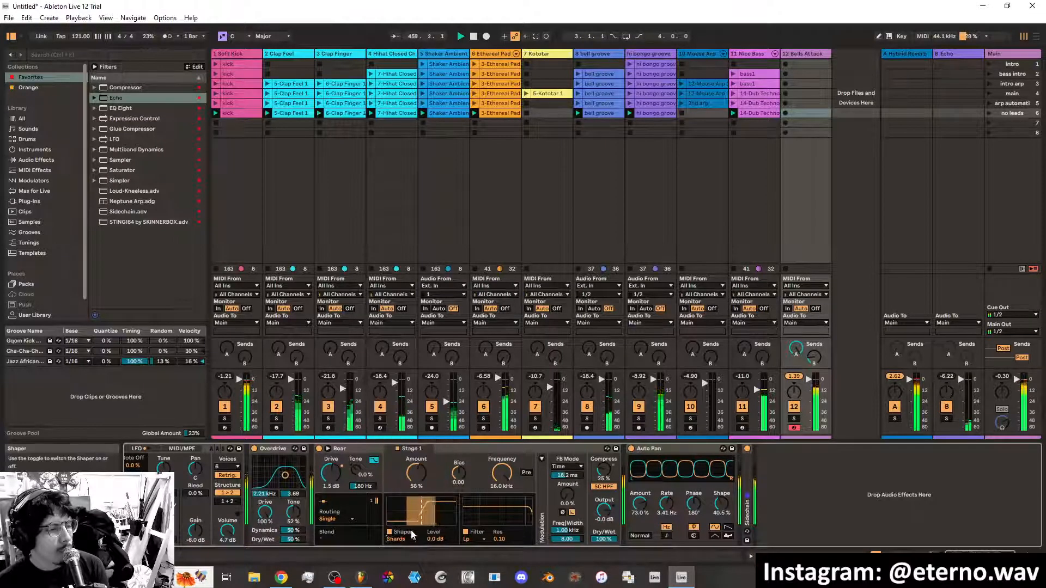
left_click_drag(416, 473, 417, 449)
Try the Tri Fold, Polynomial and Half Wave Rectifier shapers on Roar's Stage 1
left_click(414, 539)
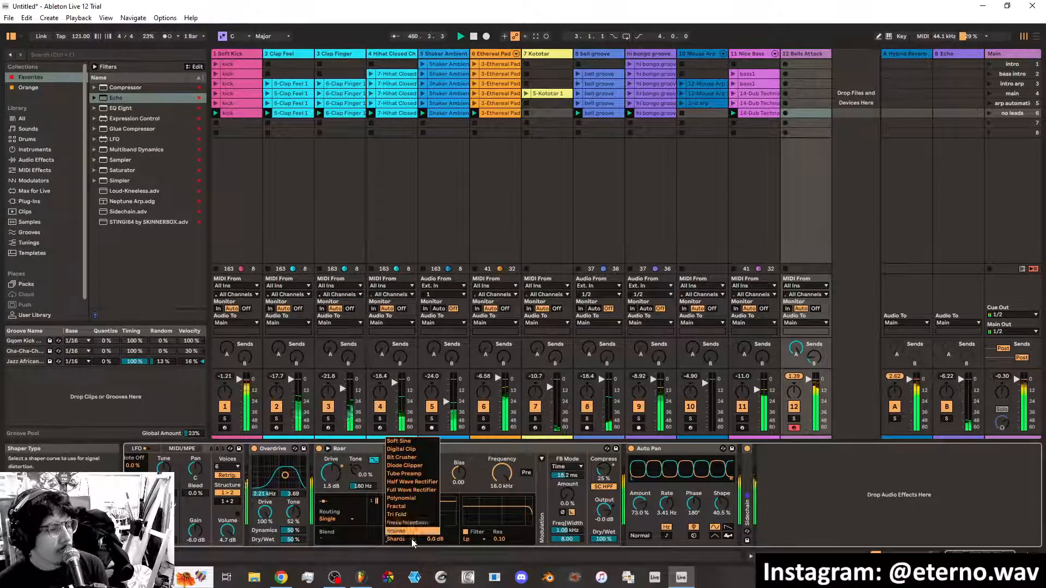
left_click(410, 515)
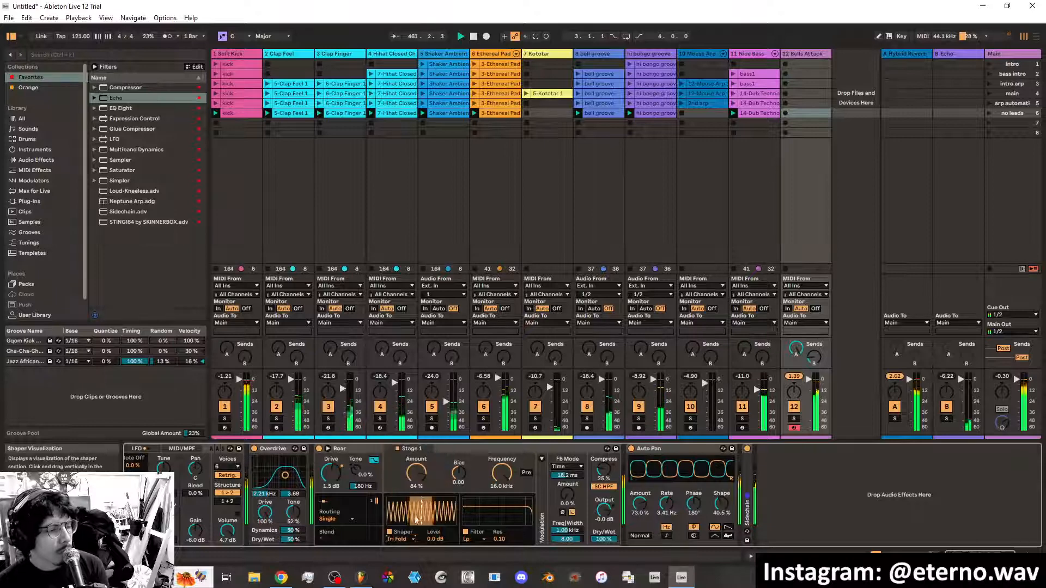
left_click(412, 538)
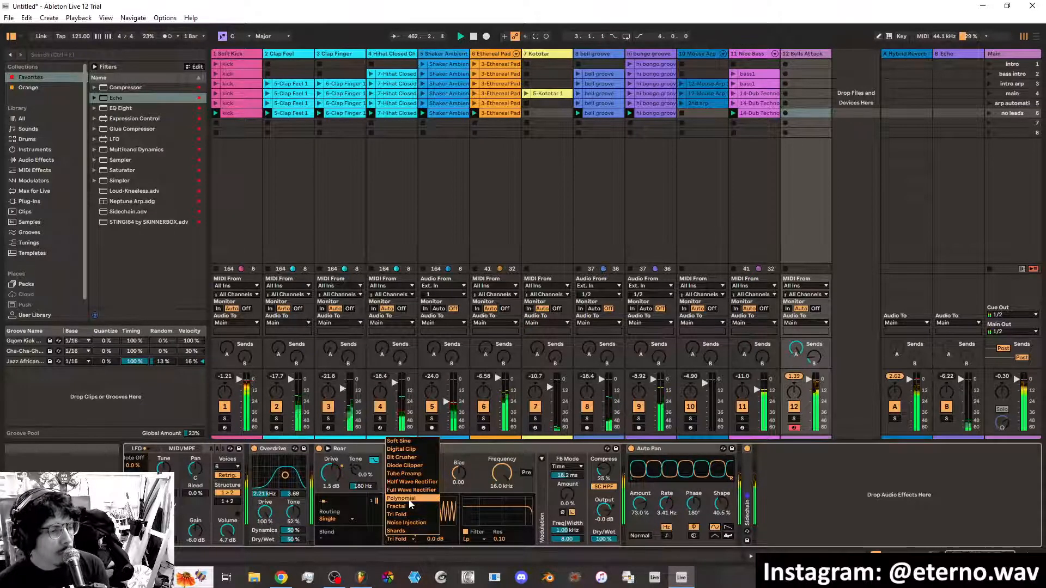
left_click(410, 500)
left_click(413, 539)
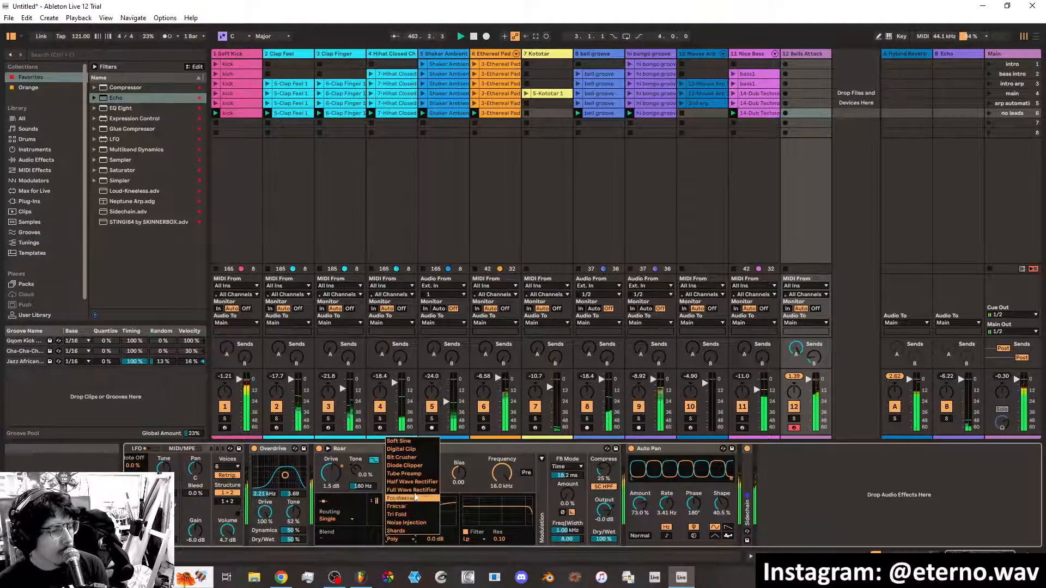
left_click(418, 527)
Try the Tube Preamp, Diode Clipper and Bit Crusher shapers on Roar's Stage 1, lowering the Bit Crusher amount to about 54%
left_click(415, 540)
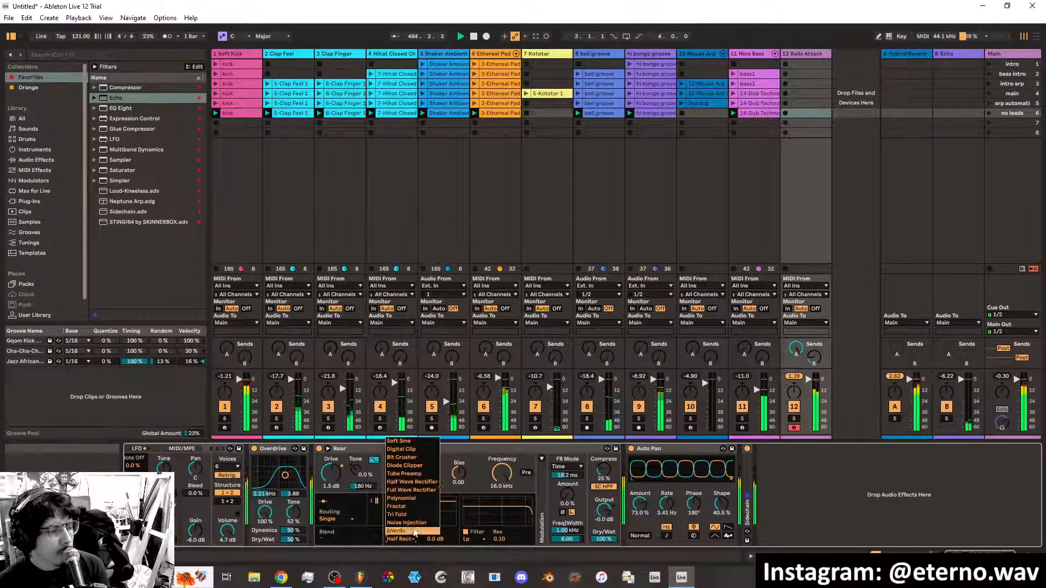
left_click(413, 534)
left_click(413, 540)
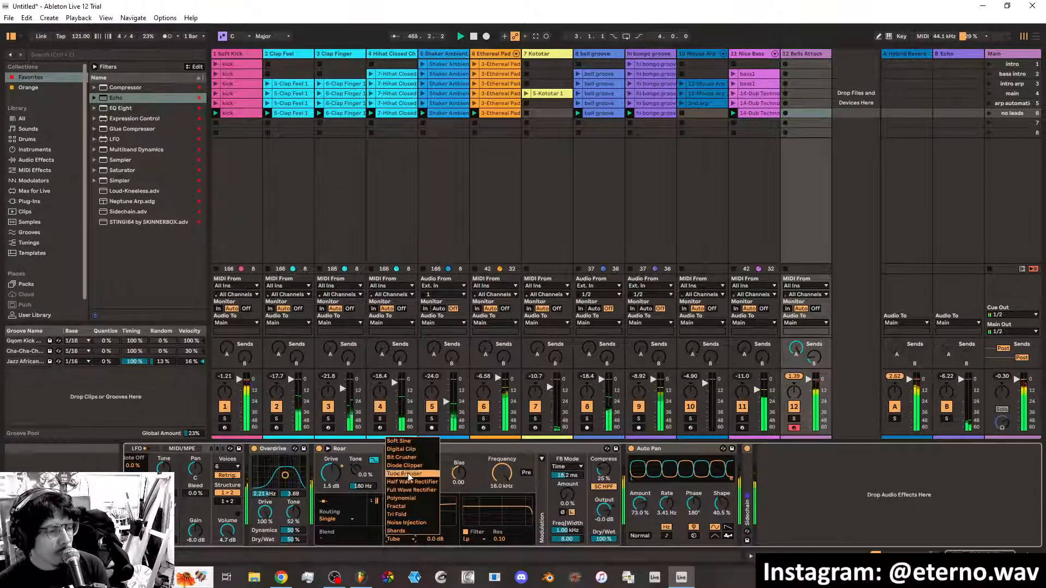
left_click(404, 466)
left_click(414, 540)
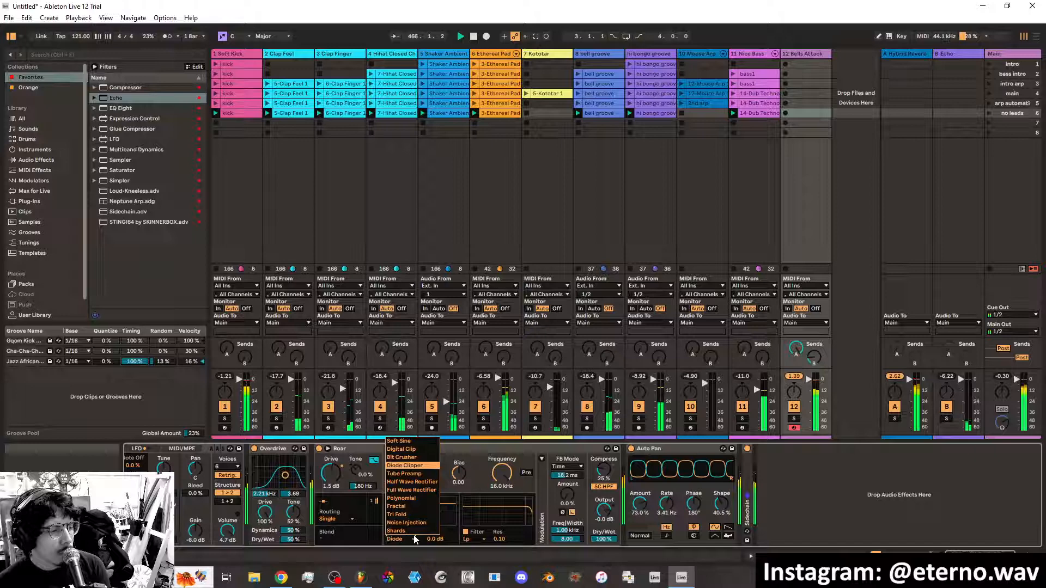
left_click(402, 457)
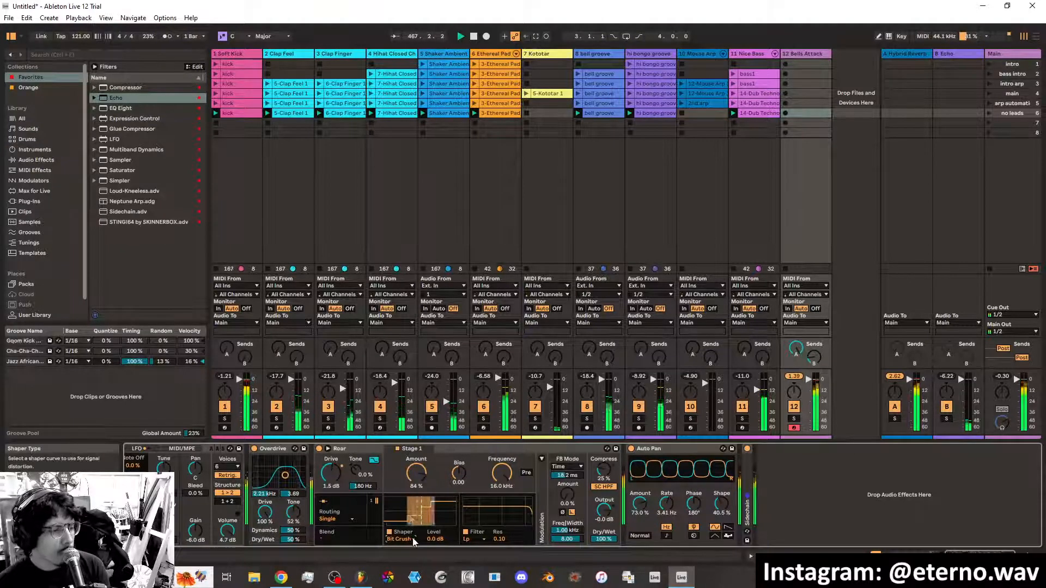
left_click_drag(417, 473, 420, 499)
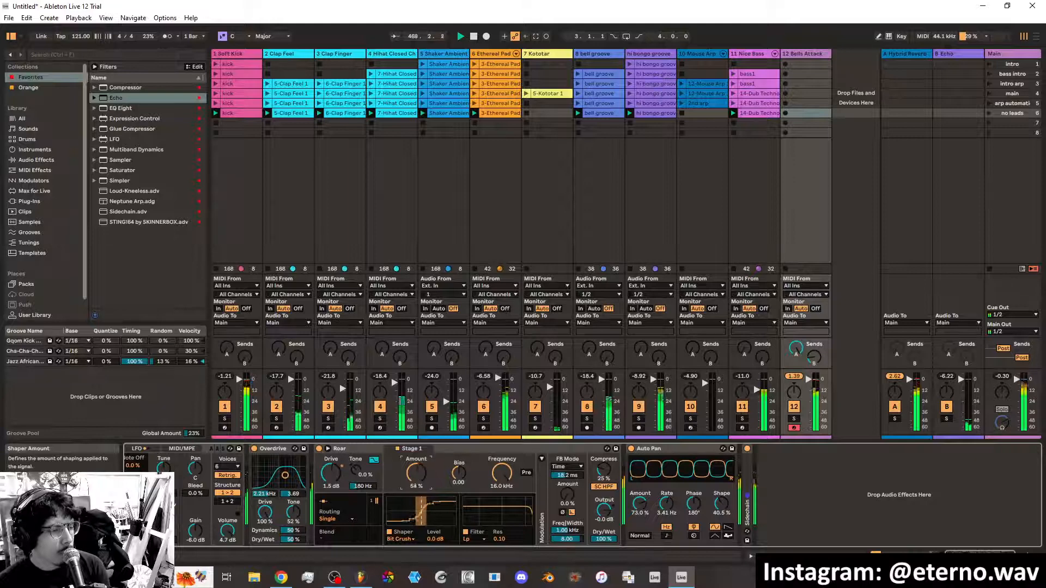
Try the Digital Clip, Soft Sine and Shards shapers on Roar's Stage 1
left_click(407, 539)
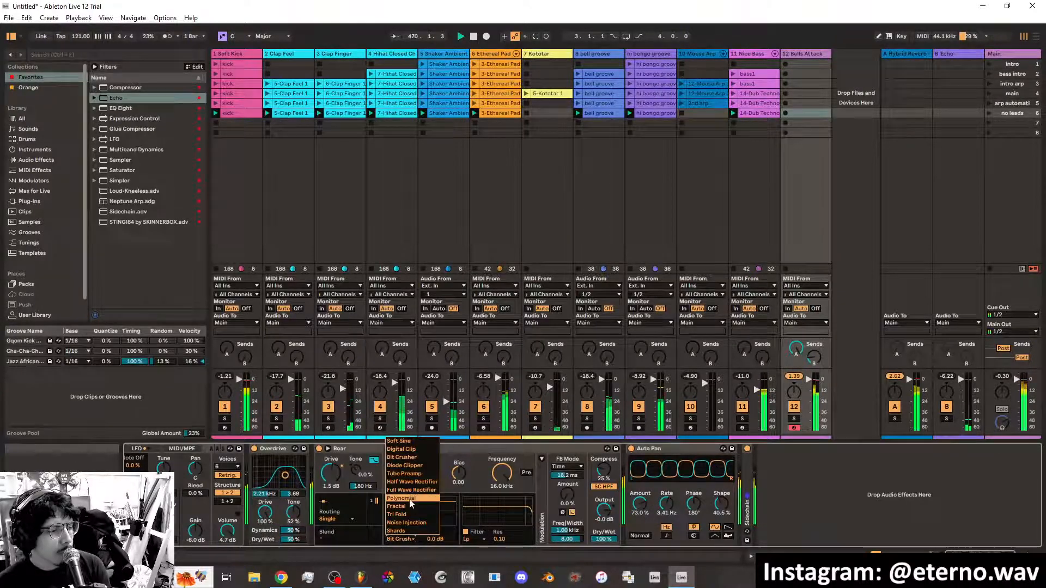
left_click(401, 449)
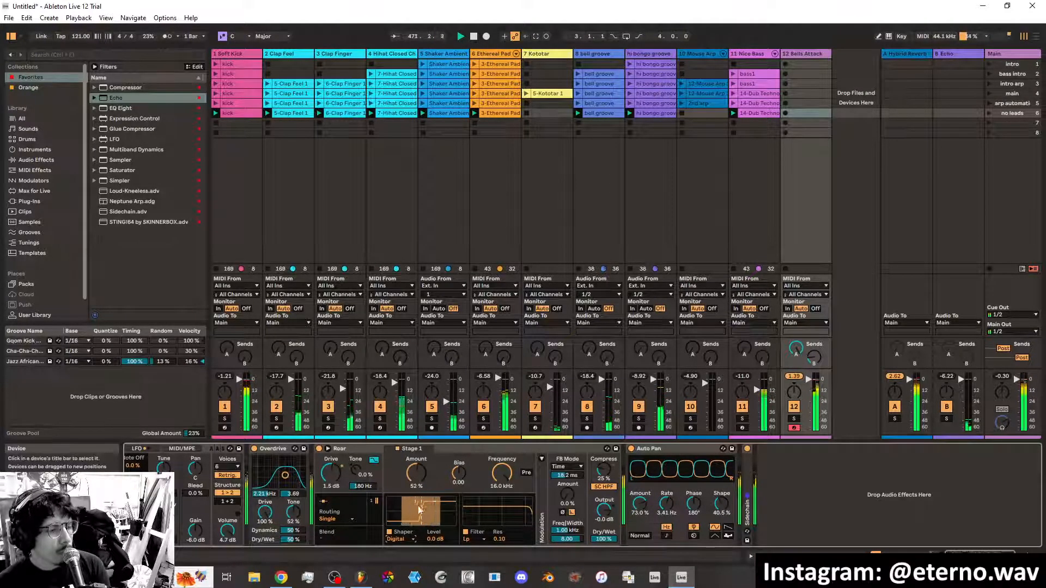
left_click(398, 539)
left_click(403, 440)
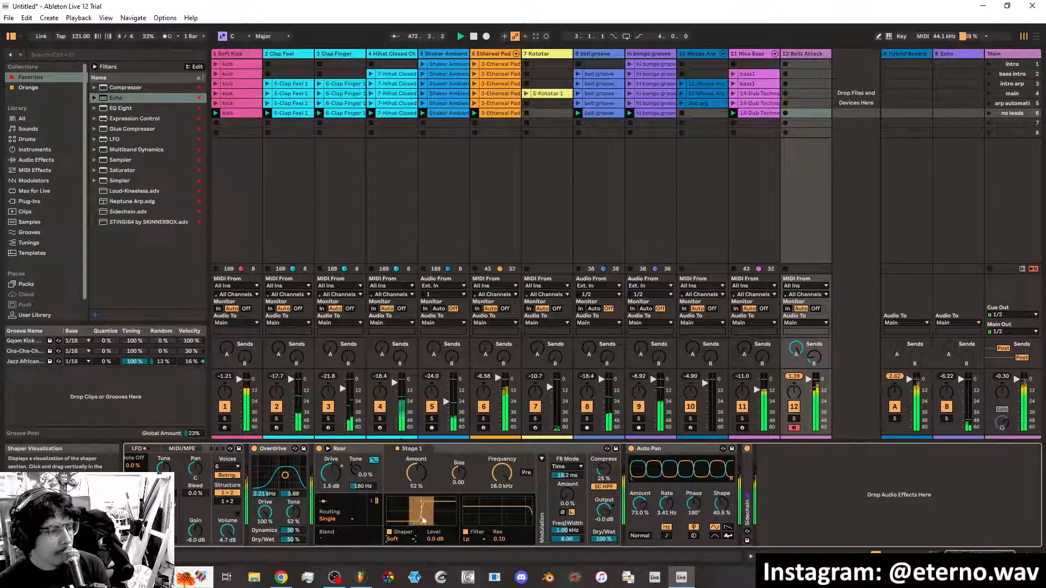
left_click(410, 538)
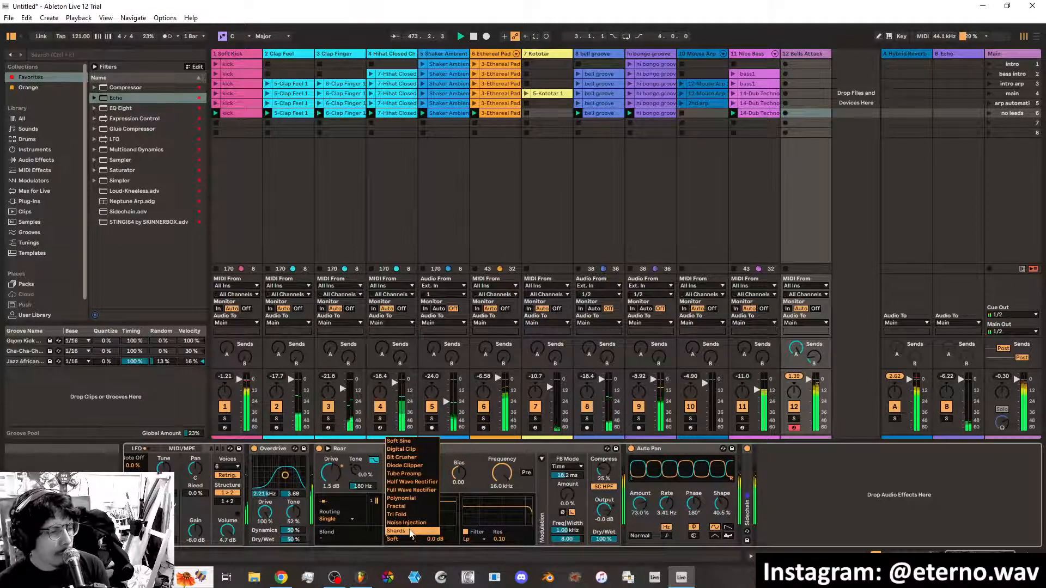
left_click(410, 531)
left_click(414, 540)
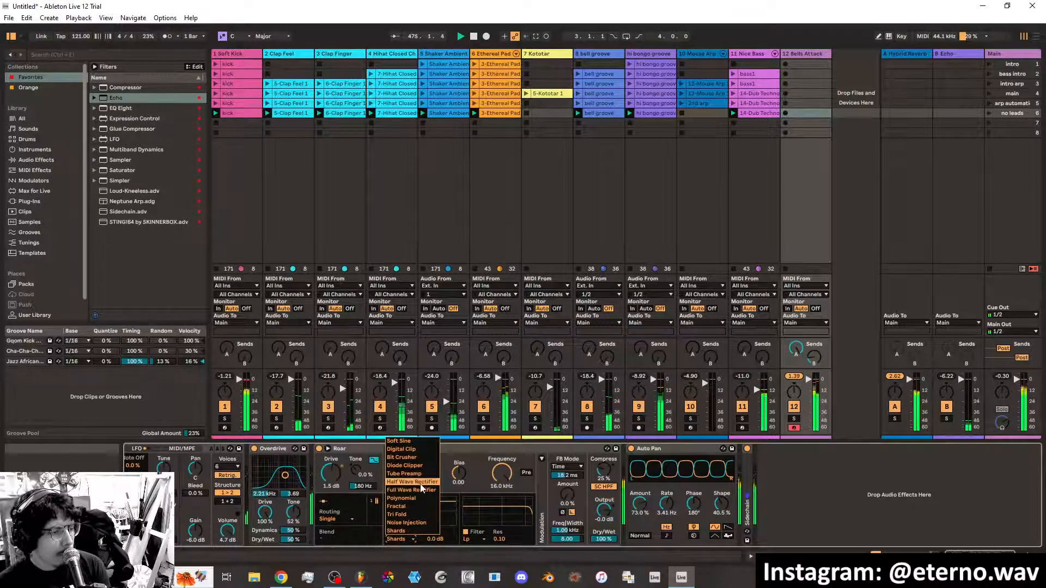
left_click(410, 540)
left_click(410, 540)
left_click(410, 540)
Set Roar's Stage 1 shaper to Soft Sine with 64% amount and stop playback
left_click(411, 540)
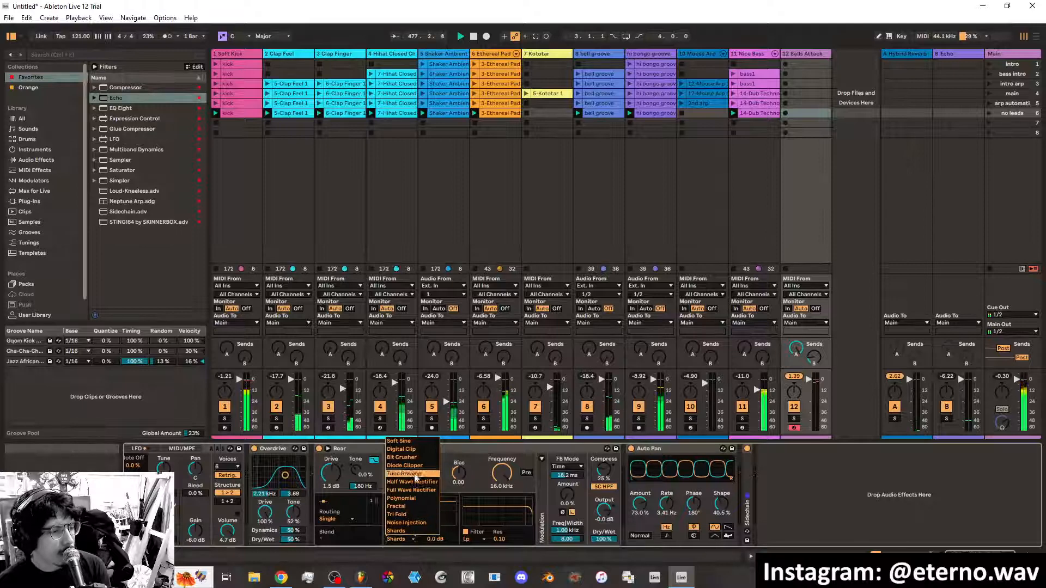
left_click(403, 442)
left_click_drag(423, 515, 422, 506)
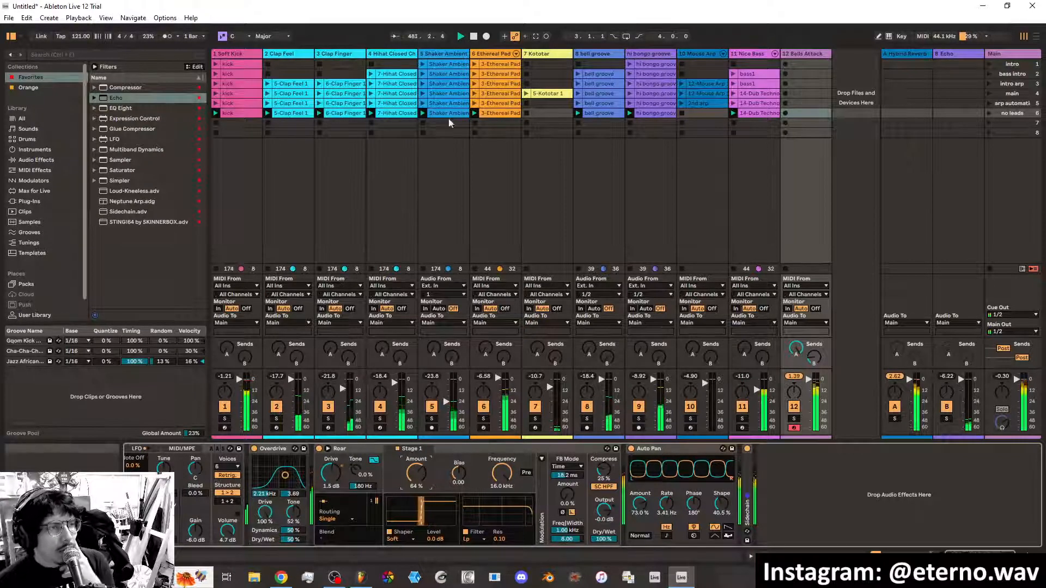
left_click(473, 36)
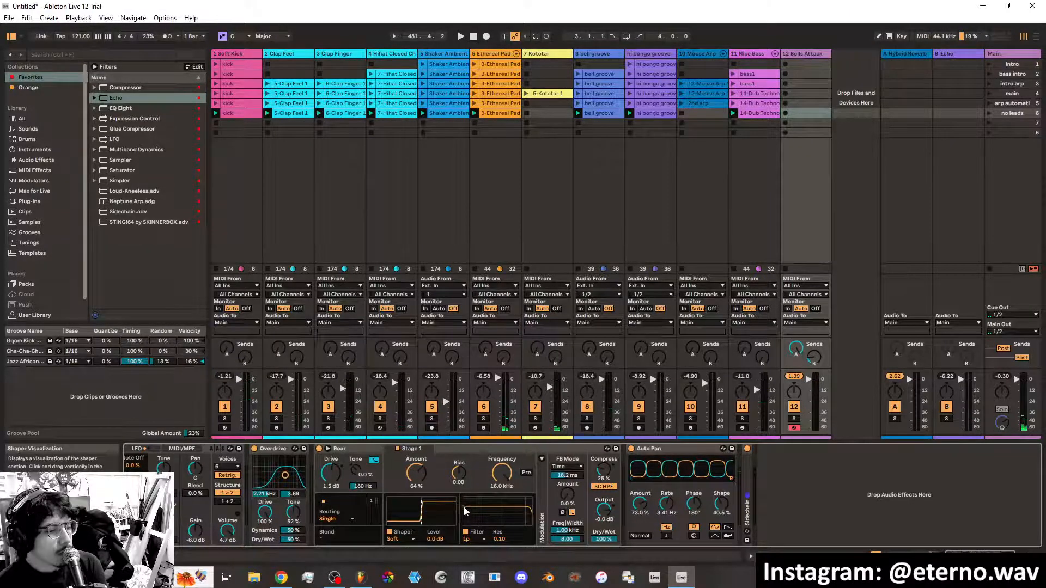
left_click(576, 471)
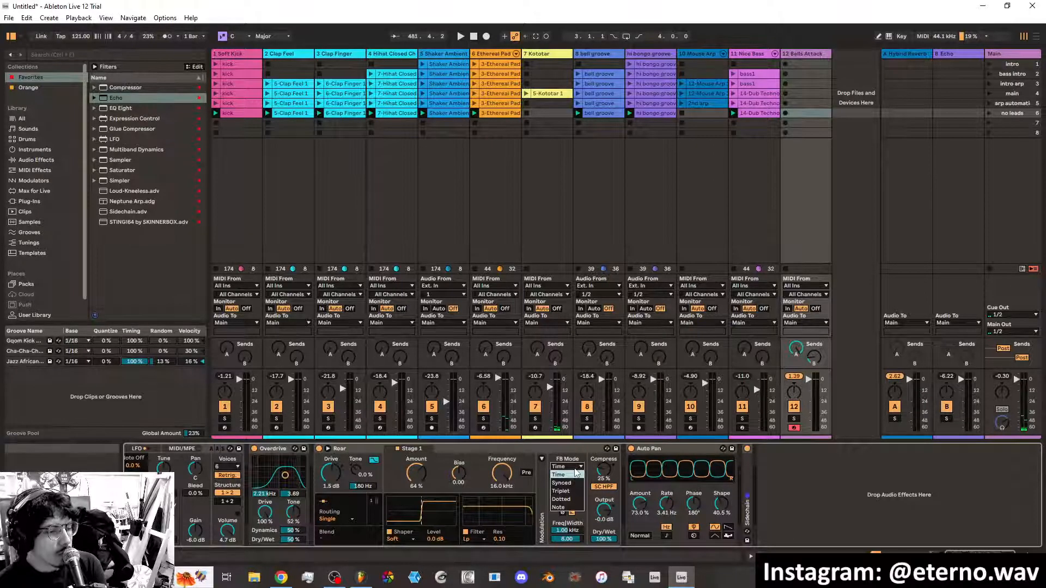
left_click(575, 474)
double_click(329, 450)
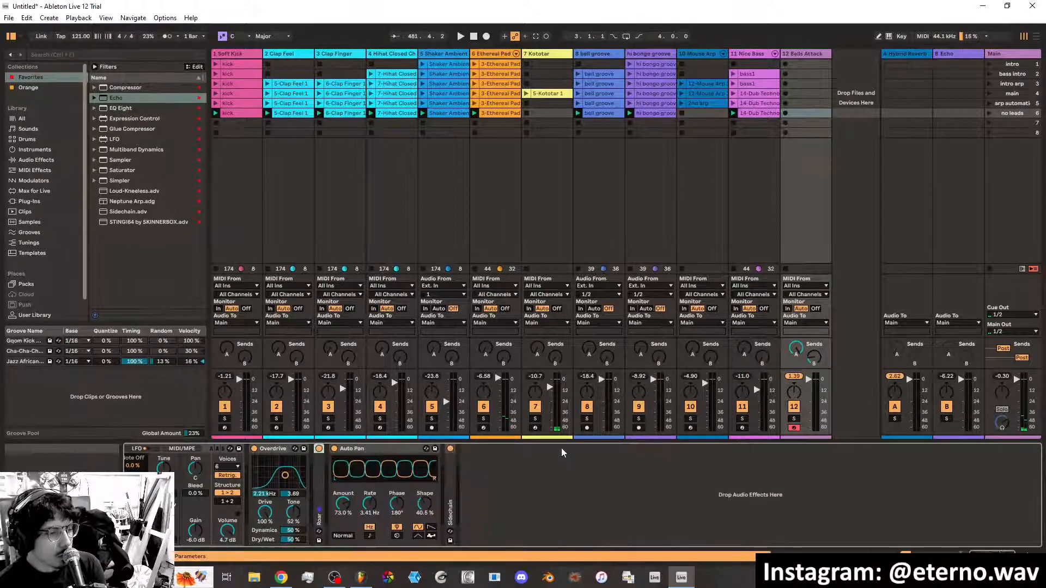
double_click(319, 469)
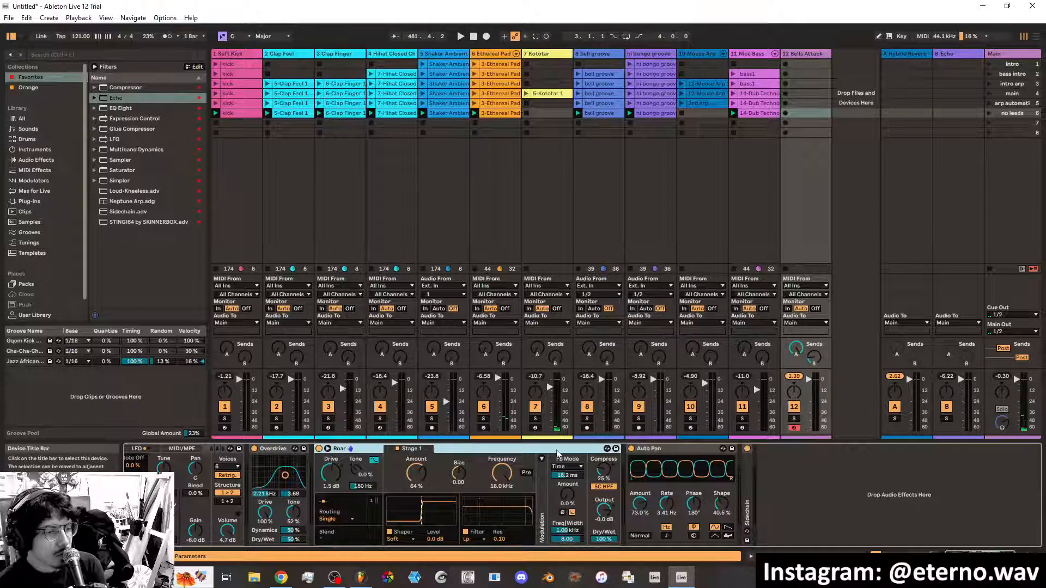
left_click(571, 468)
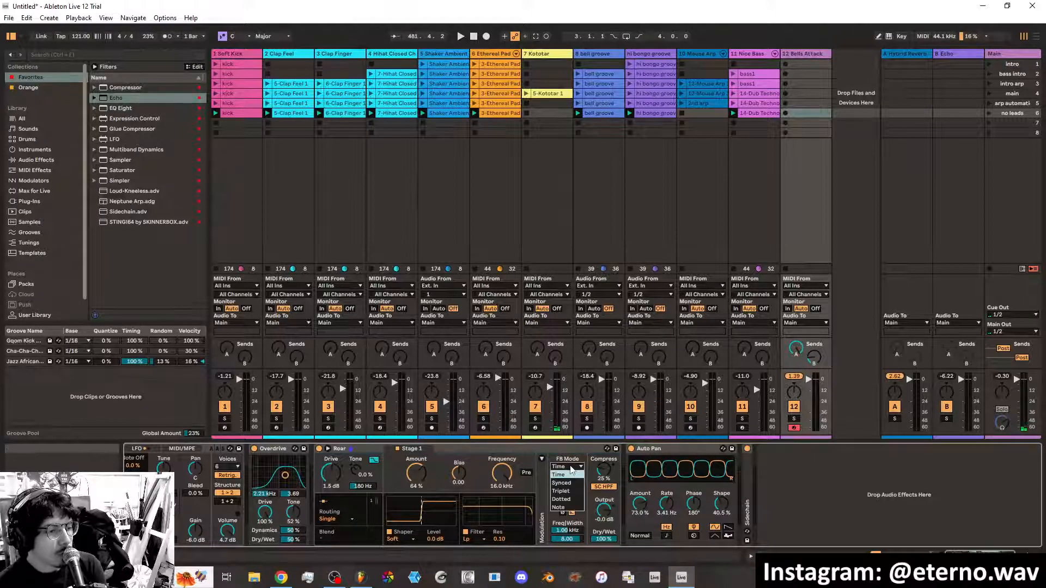
left_click(571, 468)
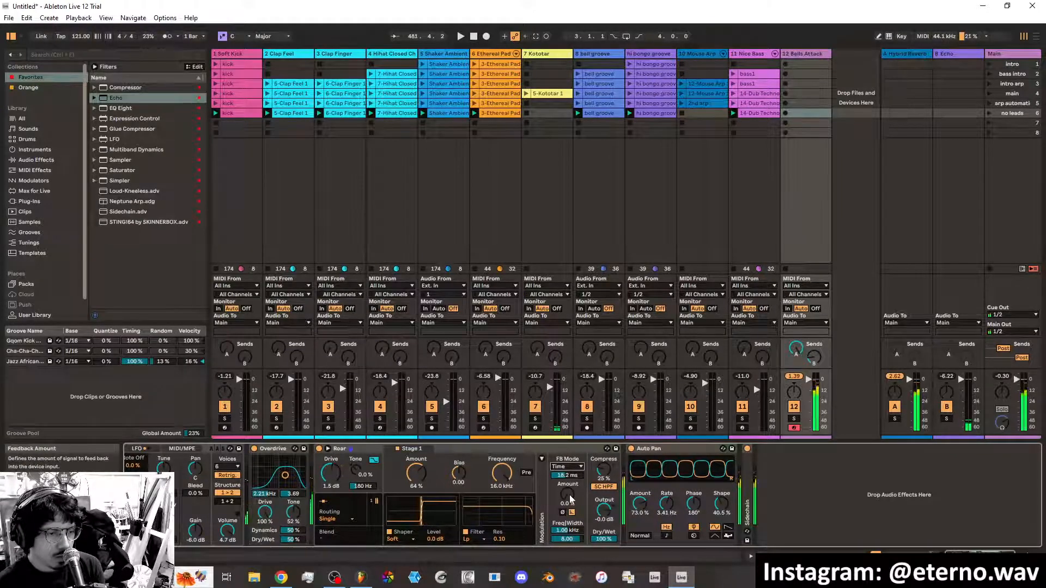
Turn Bells Attack's send to the Echo return fully down and raise Roar's feedback amount to about 26%
left_click_drag(814, 356, 813, 365)
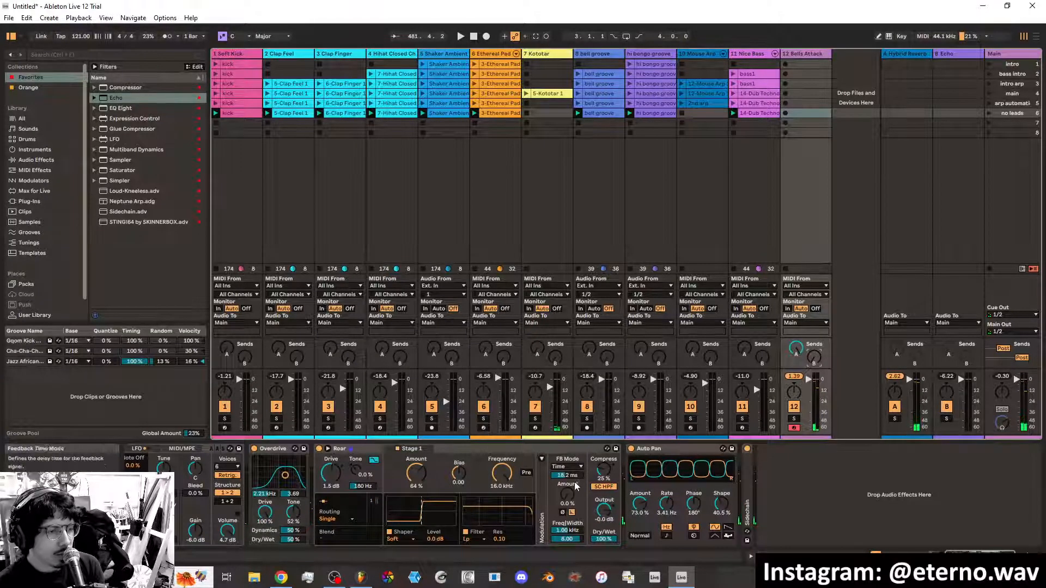
left_click_drag(570, 505, 569, 498)
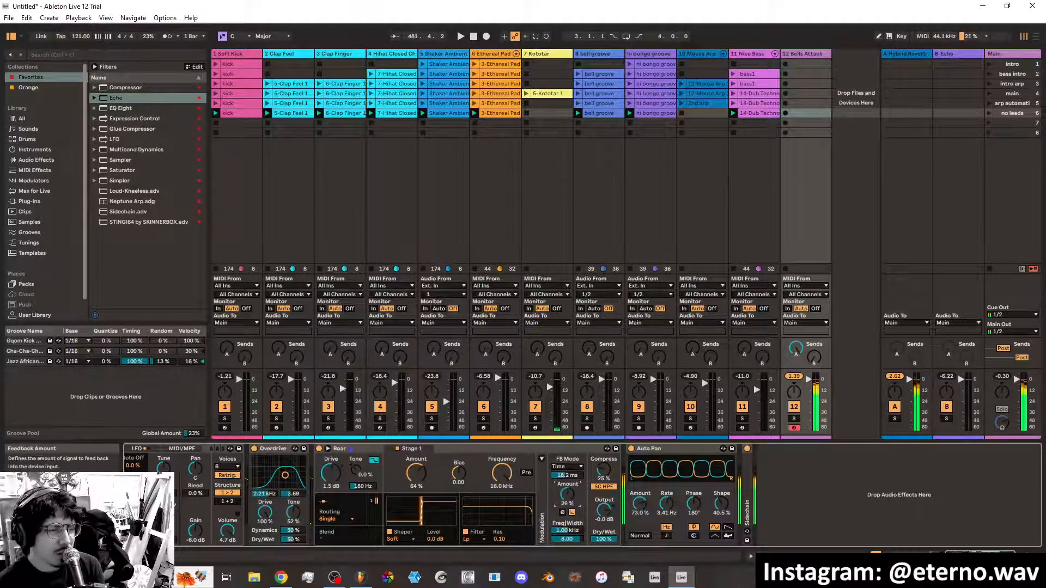
Try Roar feedback delay times between 1.30 and 26.7 ms with feedback amounts from about 11% to 80%
mouse_move(567, 496)
left_mouse_down()
mouse_move(568, 504)
mouse_move(568, 493)
left_mouse_up()
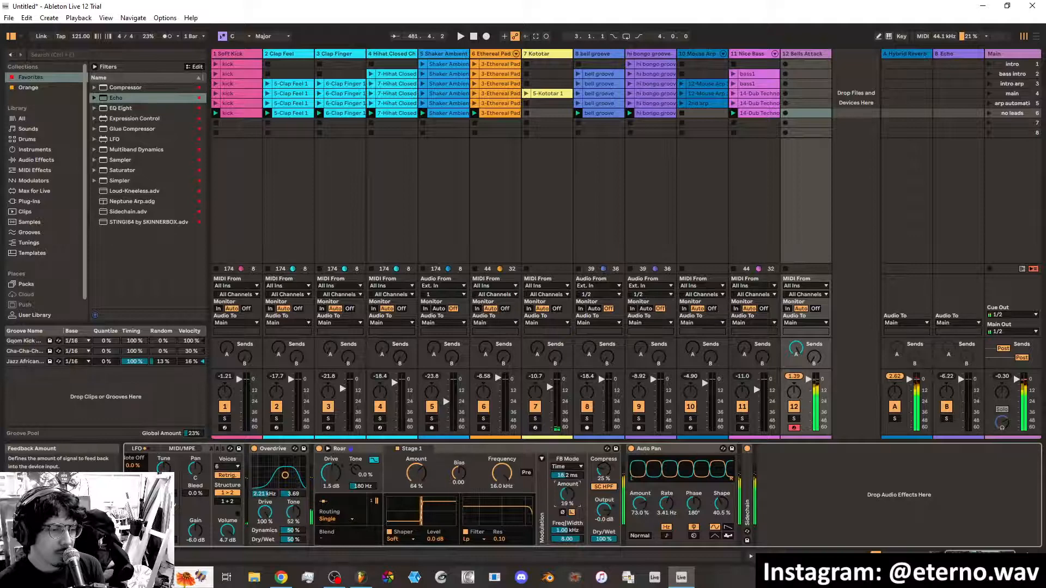
mouse_move(568, 494)
left_mouse_down()
mouse_move(568, 473)
mouse_move(569, 490)
left_mouse_up()
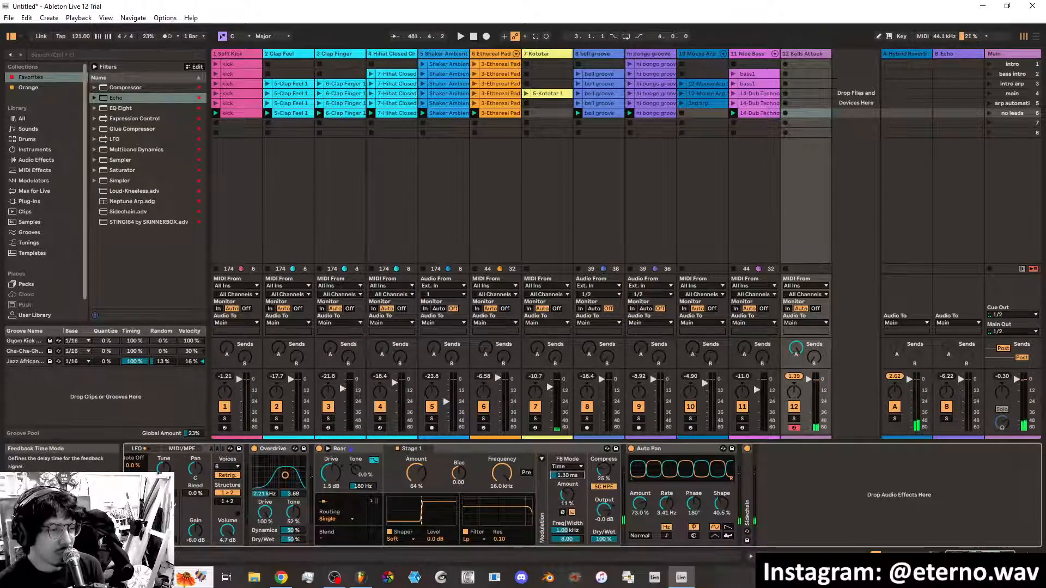
mouse_move(568, 494)
left_mouse_down()
mouse_move(568, 464)
mouse_move(567, 476)
left_mouse_up()
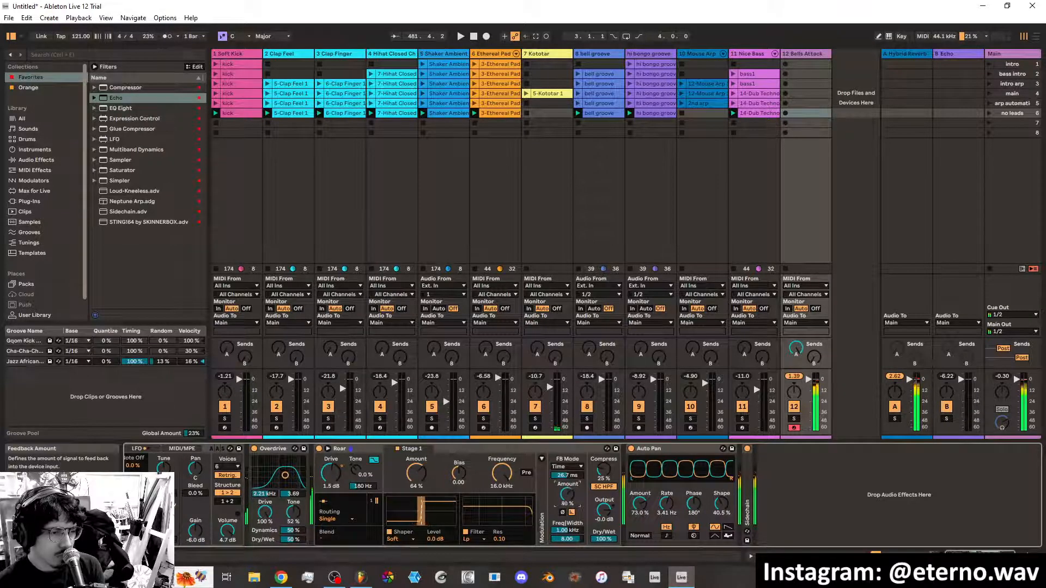
mouse_move(567, 493)
left_mouse_down()
mouse_move(567, 507)
mouse_move(567, 490)
left_mouse_up()
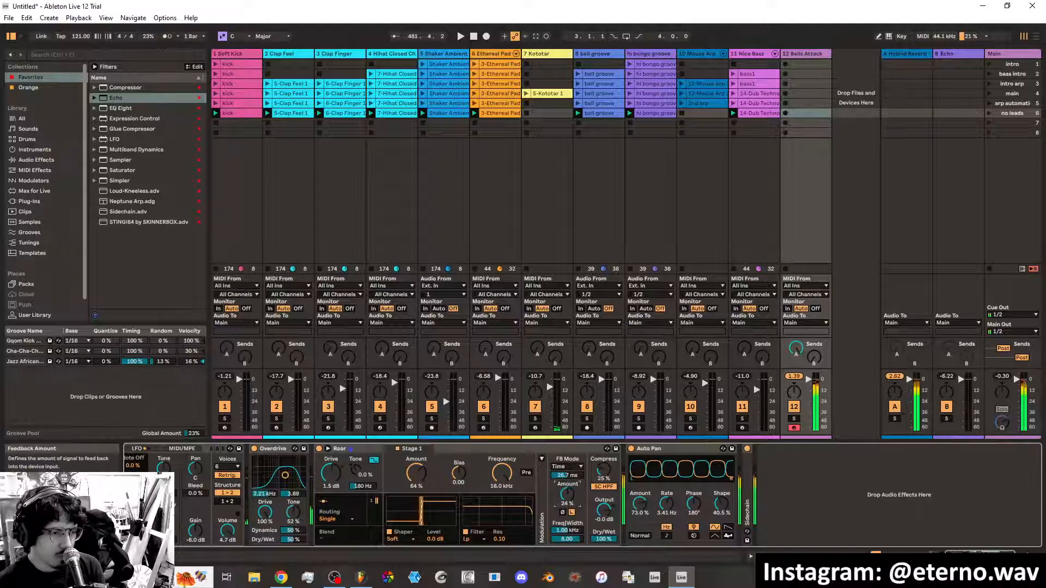
Switch Roar's feedback mode to Synced and try a 1/32 rate with the feedback amount at about 48%
left_click(569, 468)
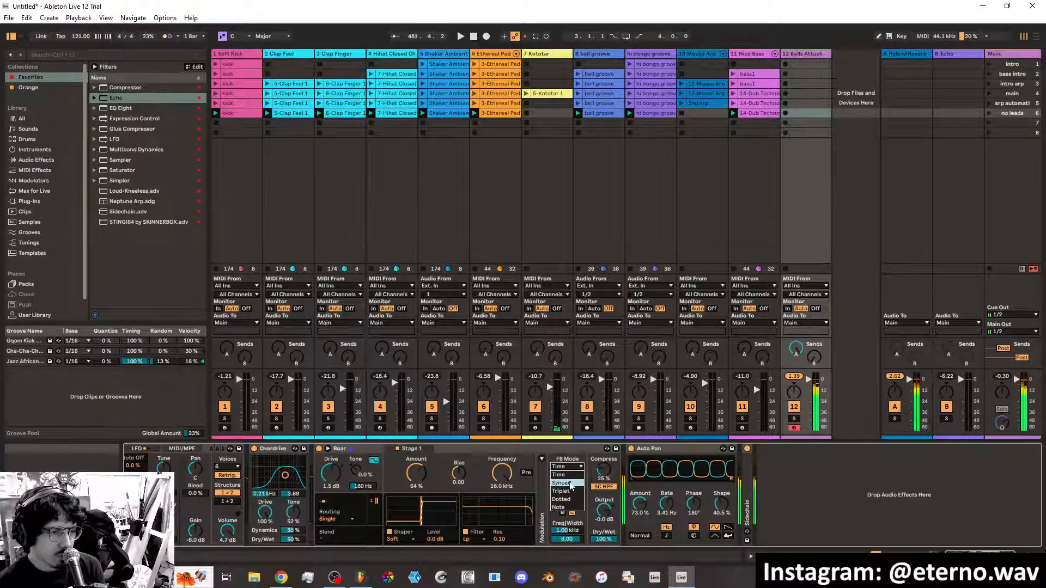
left_click(570, 483)
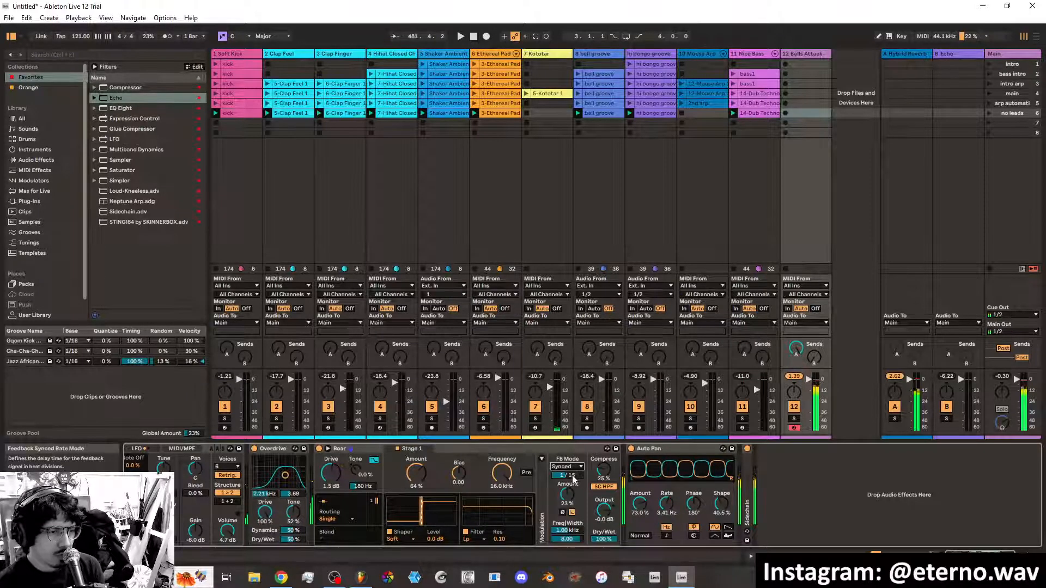
left_click_drag(572, 477, 572, 485)
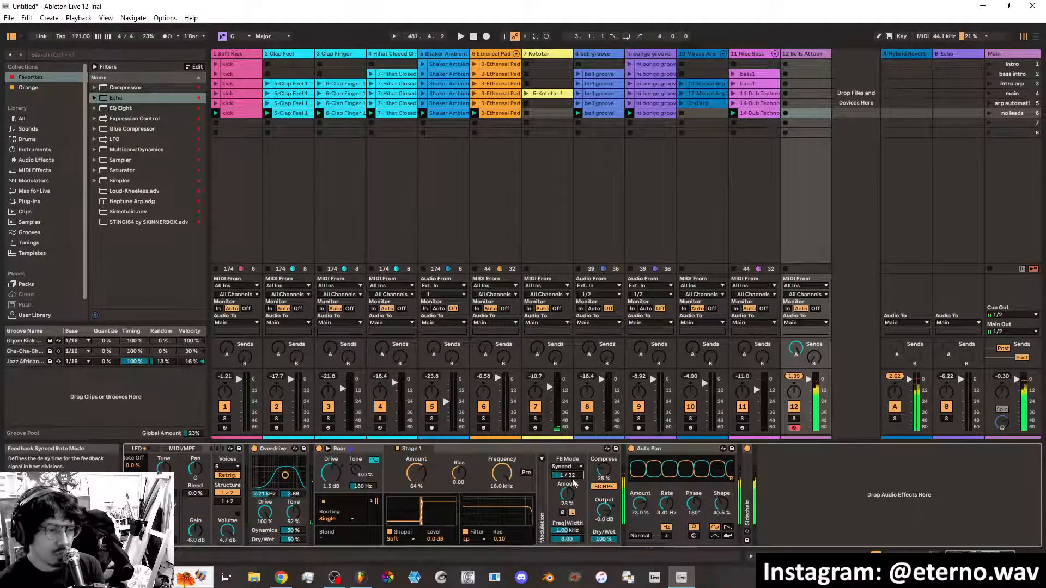
left_click_drag(567, 494, 568, 485)
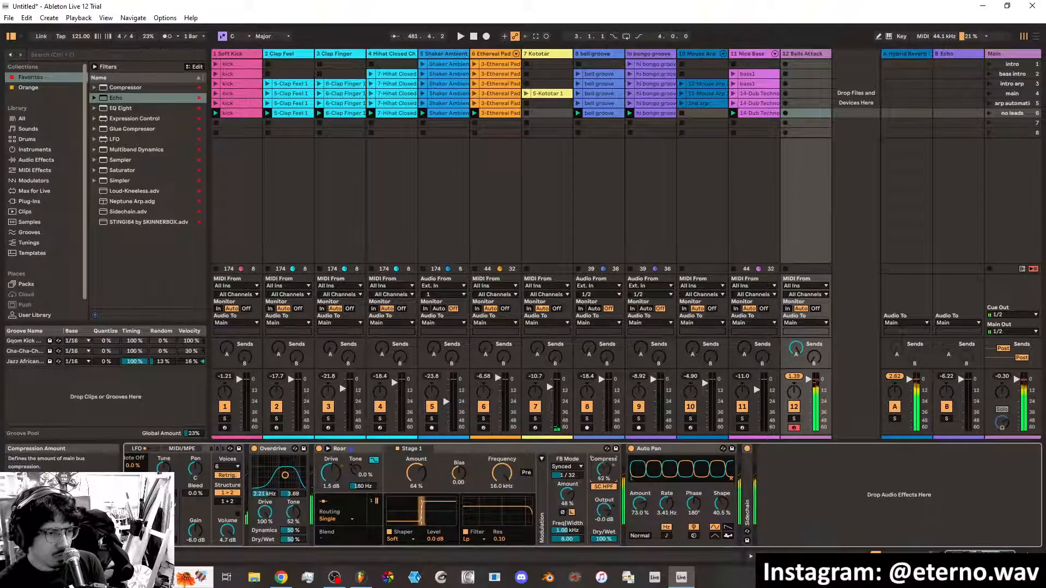
Set Roar's compression to 18% and try synced feedback rates of 1/64 and 1/128 at different feedback amounts
left_click_drag(604, 470, 567, 500)
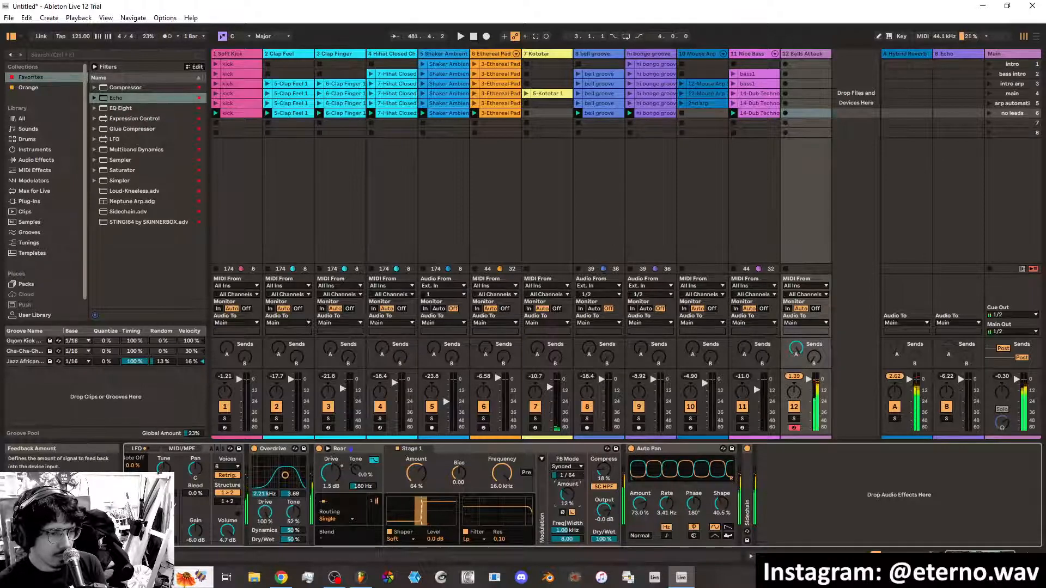
left_click_drag(567, 494, 568, 484)
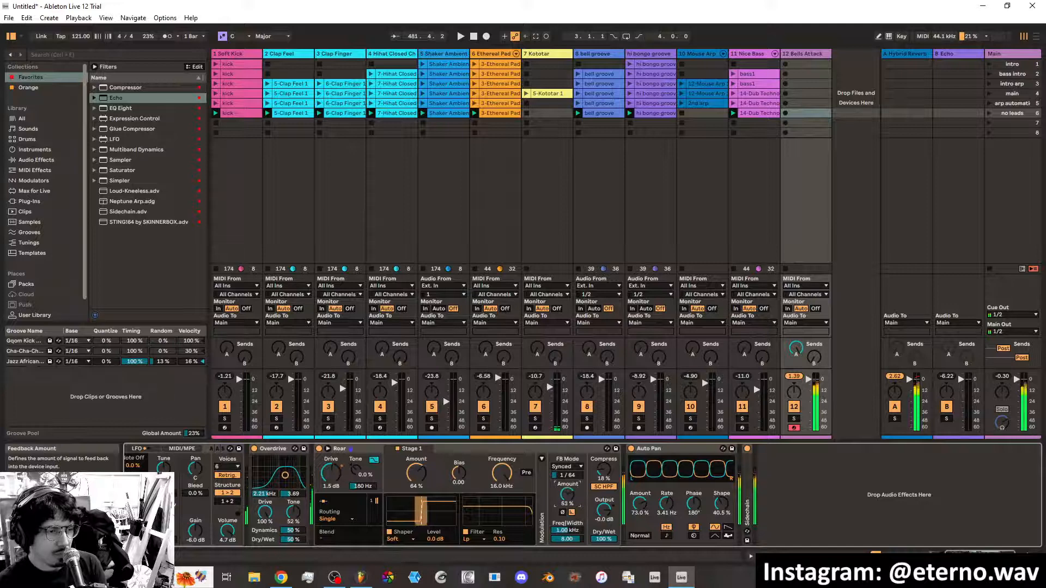
mouse_move(568, 494)
left_mouse_down()
mouse_move(567, 507)
mouse_move(567, 495)
left_mouse_up()
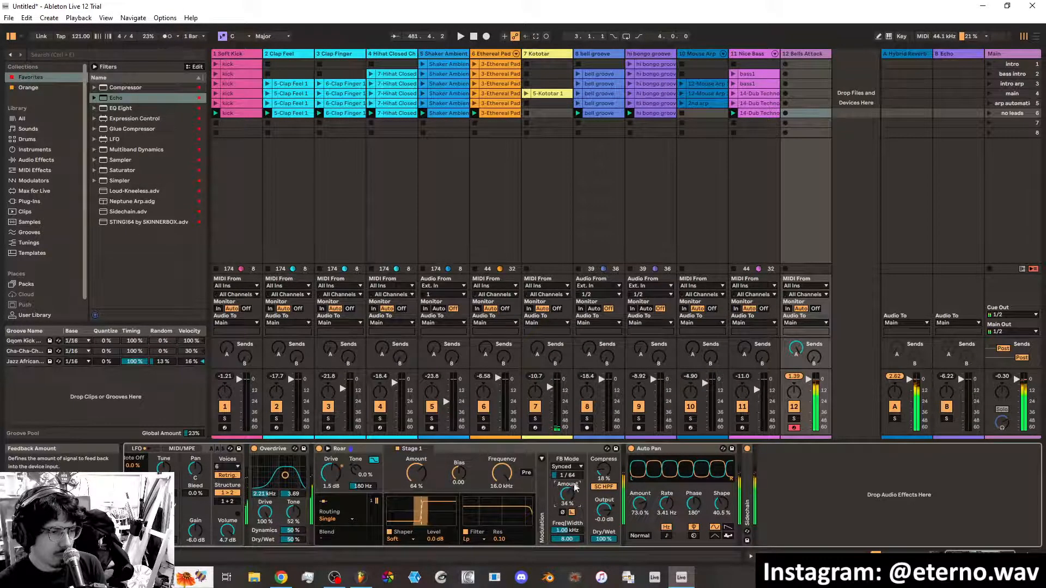
left_click_drag(567, 495, 567, 489)
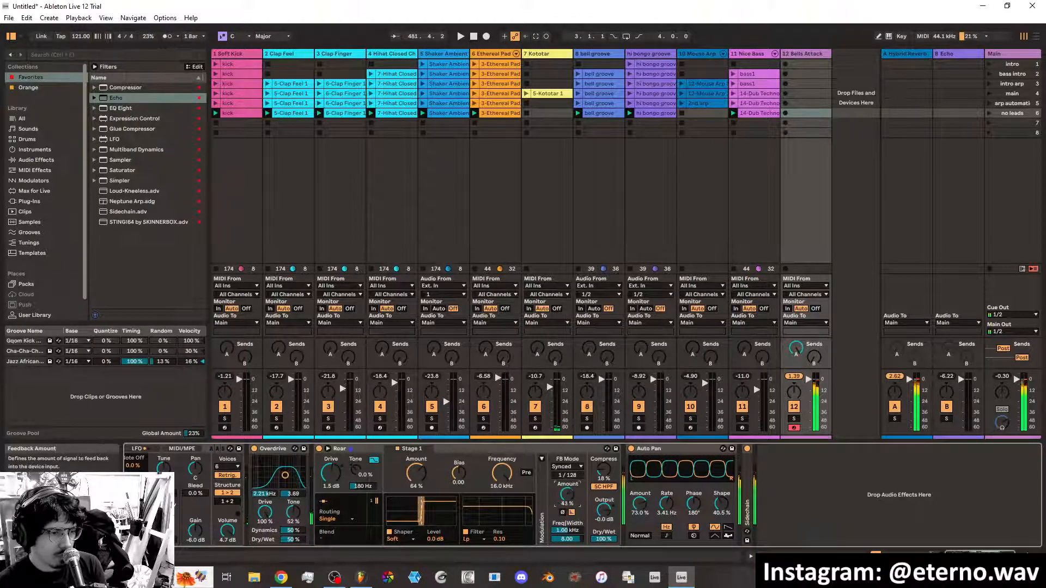
Set Roar's feedback to Dotted 1/8 with a 36% amount and raise Stage 1's shaper amount to 76%
left_click(572, 469)
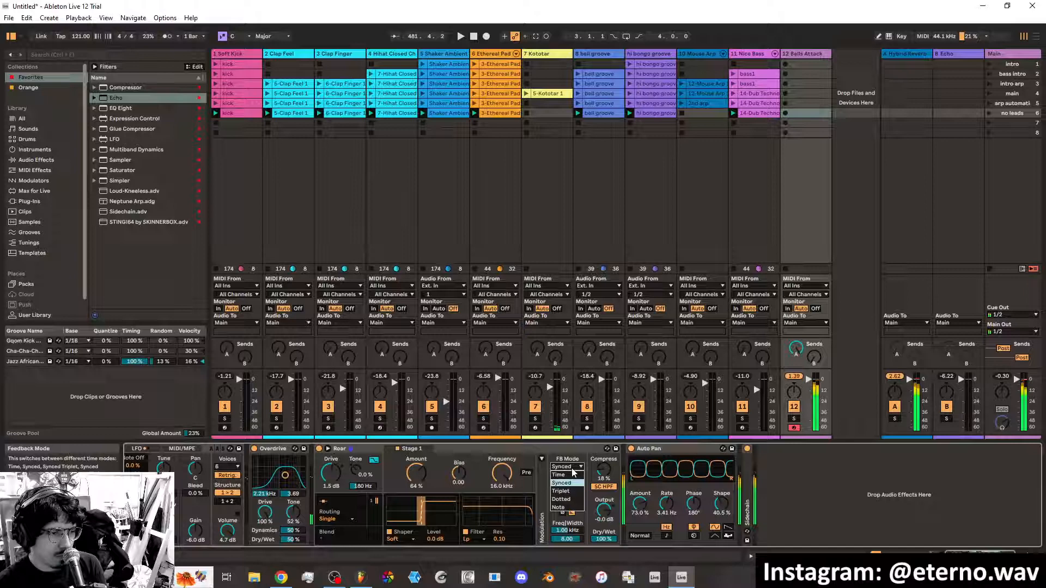
left_click(572, 499)
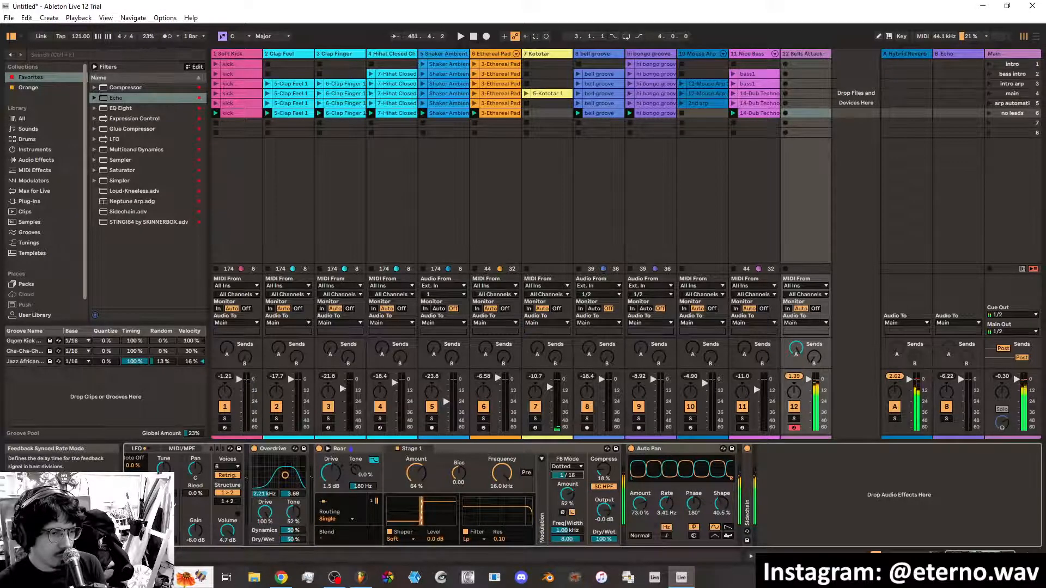
left_click_drag(570, 479, 567, 497)
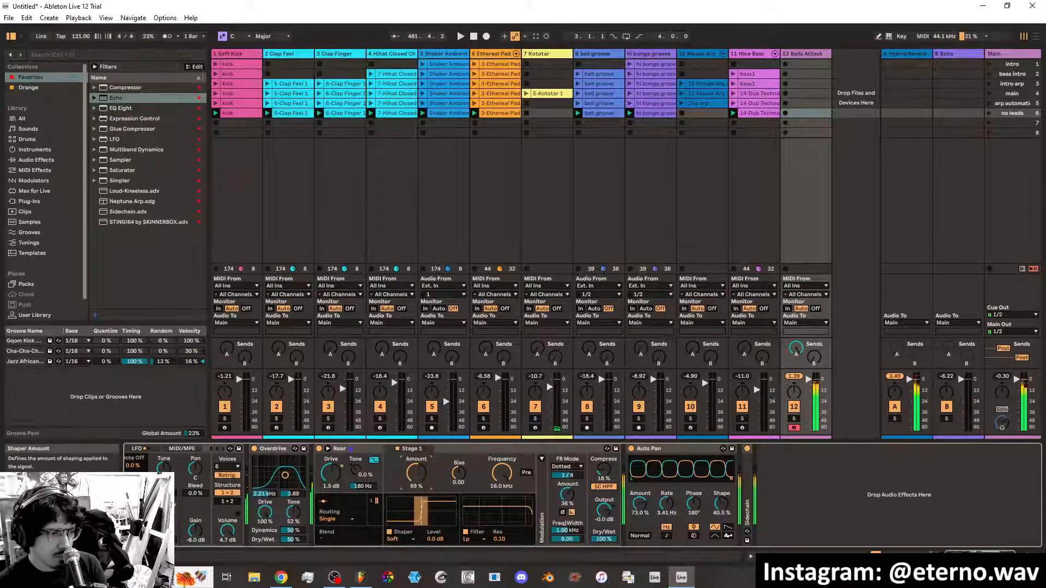
left_click_drag(417, 473, 416, 485)
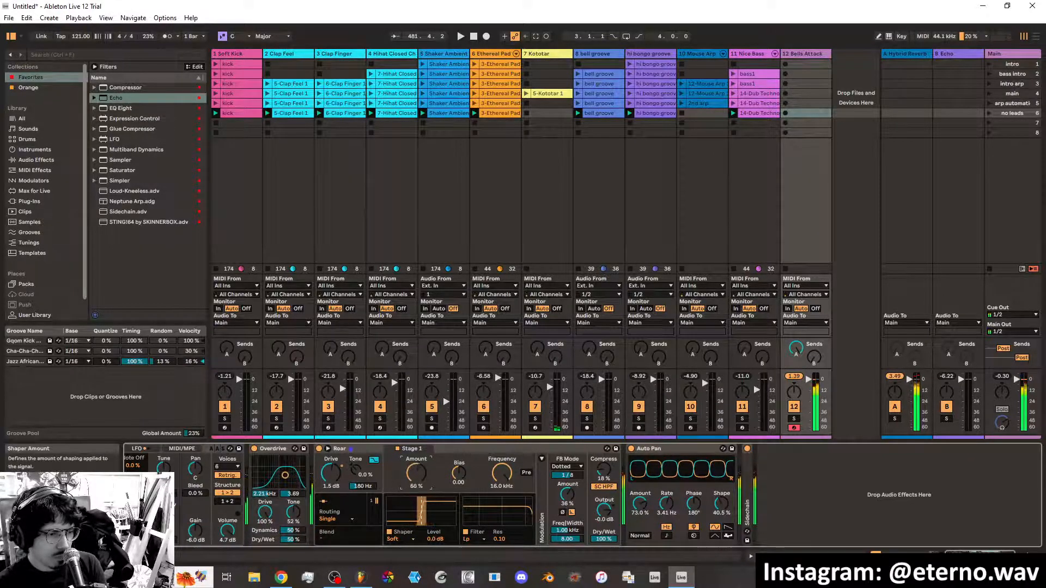
left_click_drag(417, 473, 416, 469)
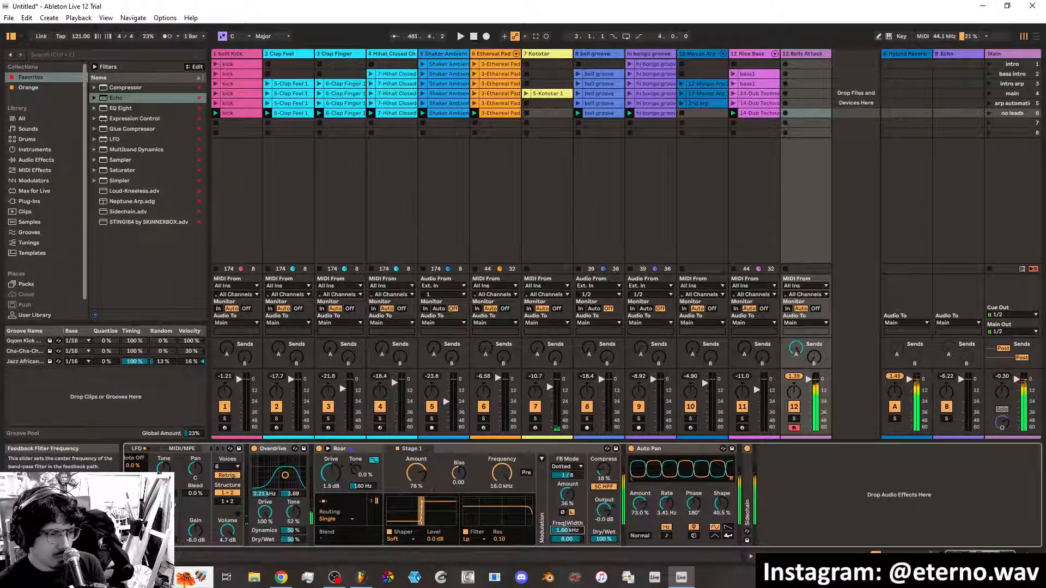
Set Roar's feedback filter frequency to 627 Hz and its width to 7.74
left_click_drag(567, 530, 566, 524)
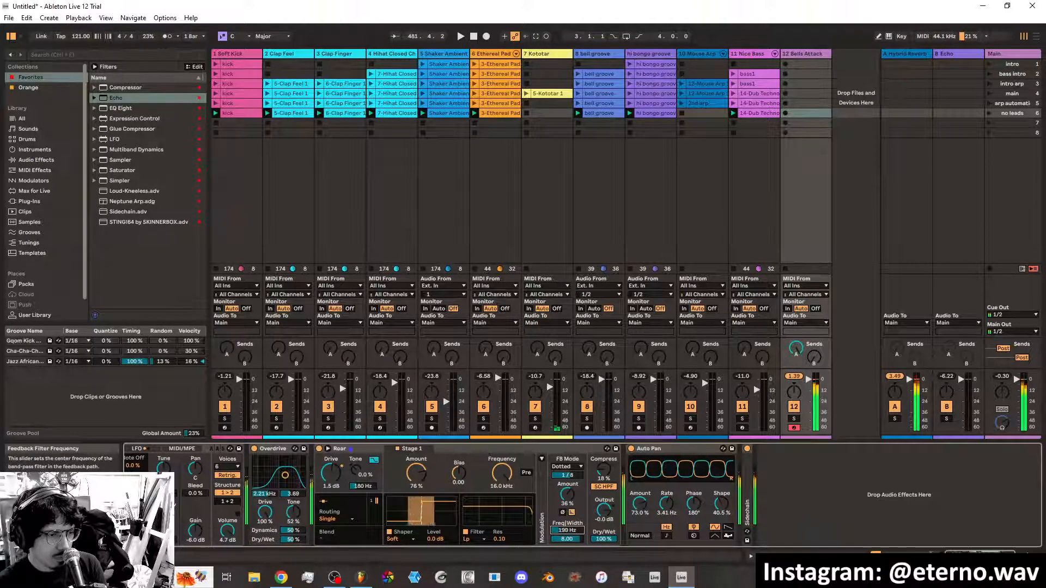
mouse_move(570, 540)
left_mouse_down()
mouse_move(570, 552)
mouse_move(567, 532)
mouse_move(566, 553)
left_mouse_up()
left_click(566, 530)
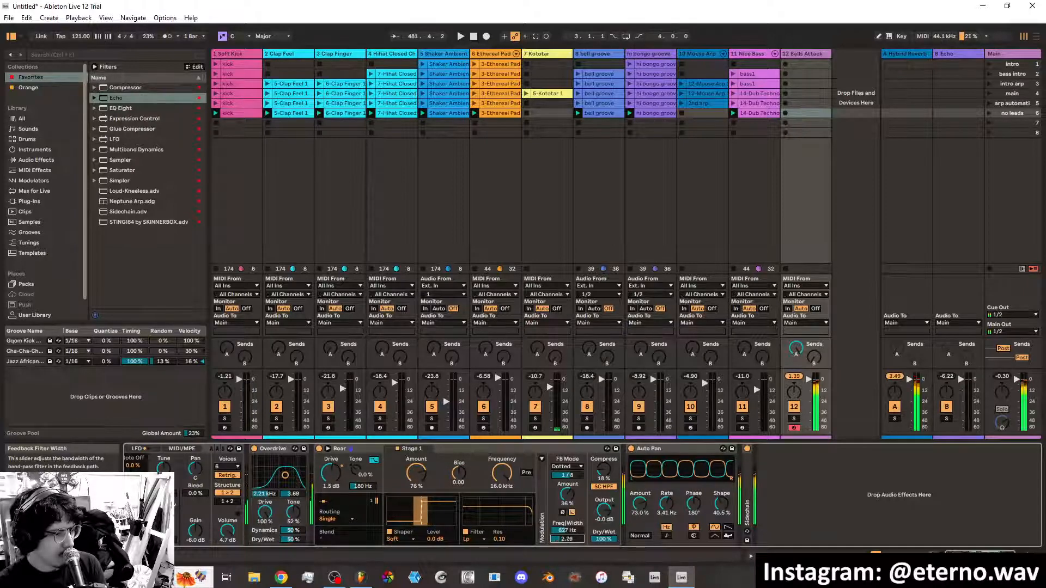
left_click_drag(567, 539, 604, 558)
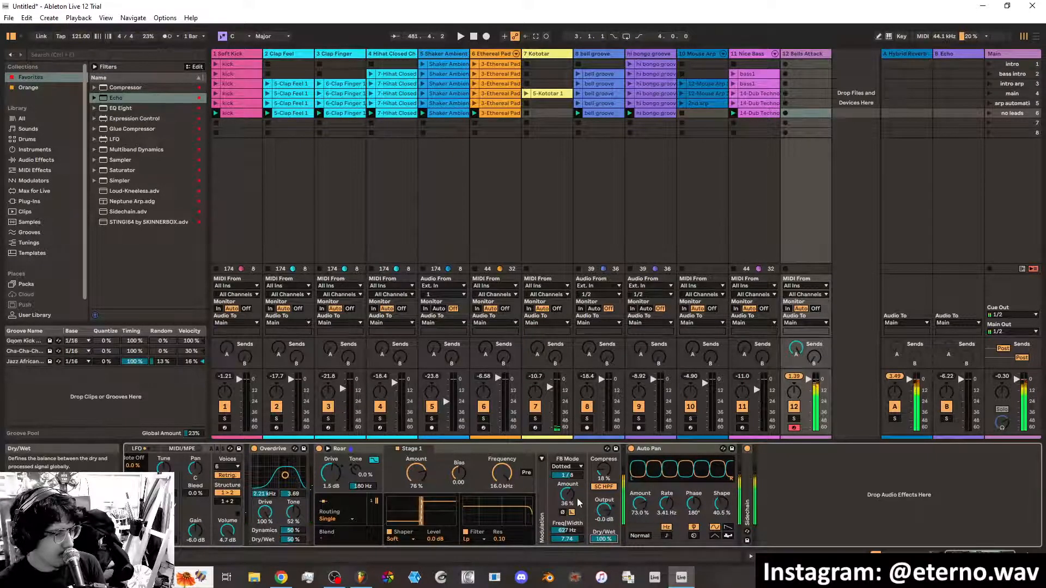
Lower Roar's feedback amount to 2.8% and Stage 1's shaper amount to 52%, comparing the dry signal with 100% wet
left_click_drag(567, 494, 567, 499)
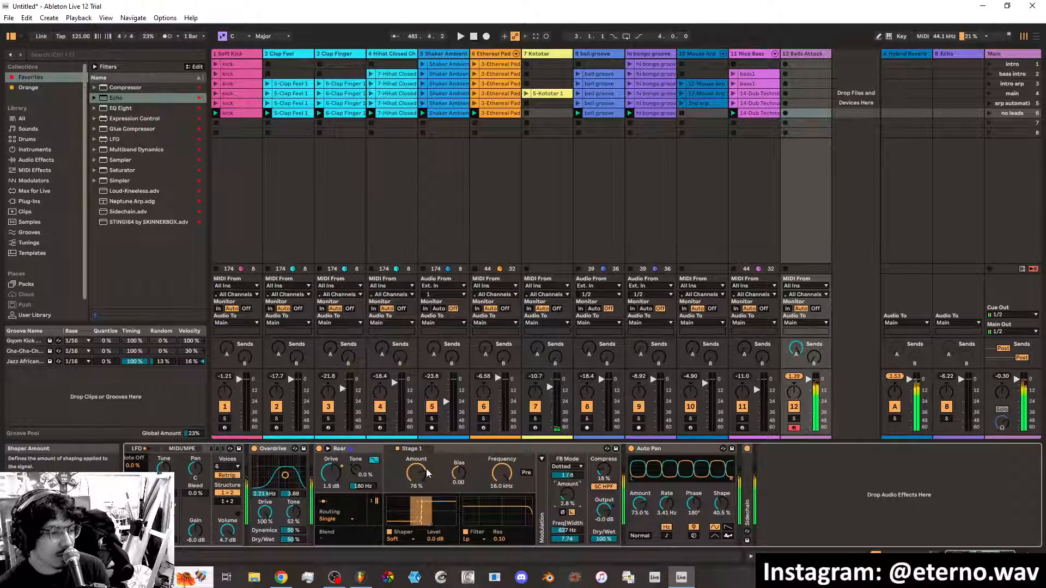
left_click_drag(428, 473, 428, 497)
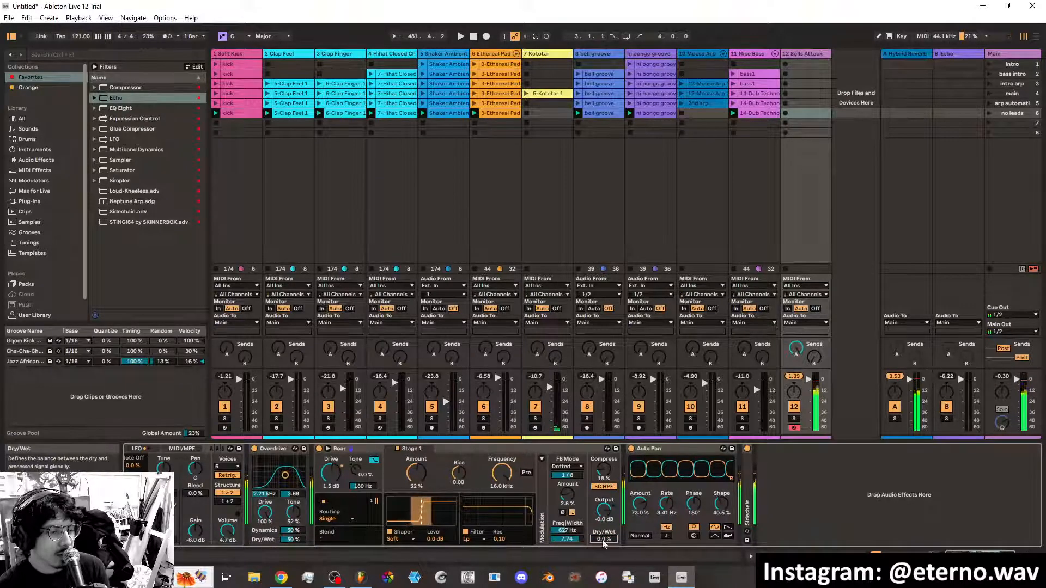
left_click_drag(604, 539, 604, 506)
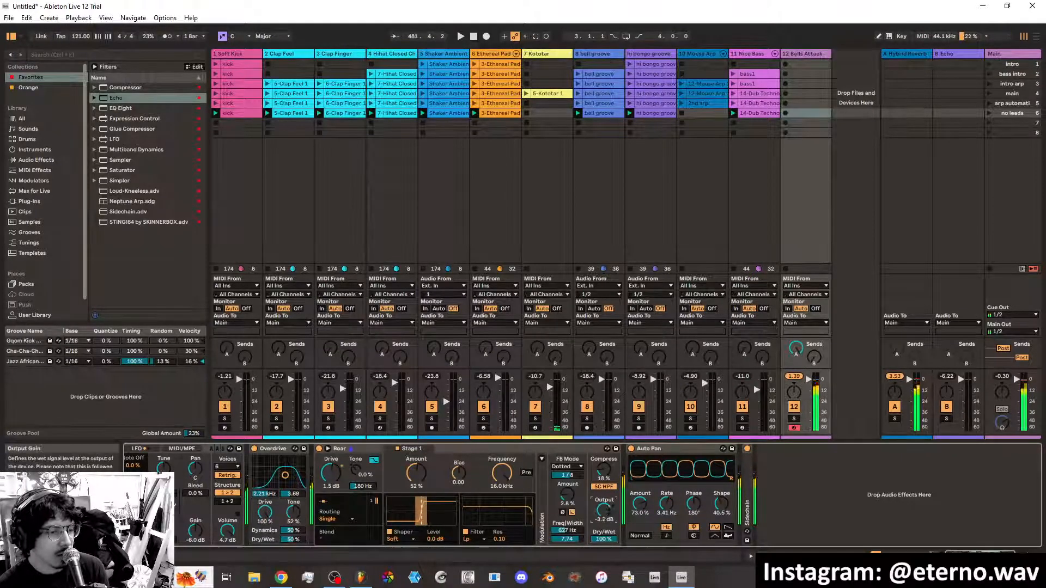
Lower Roar's output gain to -12 dB and launch the "no leads" scene to hear the lead in context
mouse_move(604, 511)
left_mouse_down()
mouse_move(604, 540)
mouse_move(610, 511)
left_mouse_up()
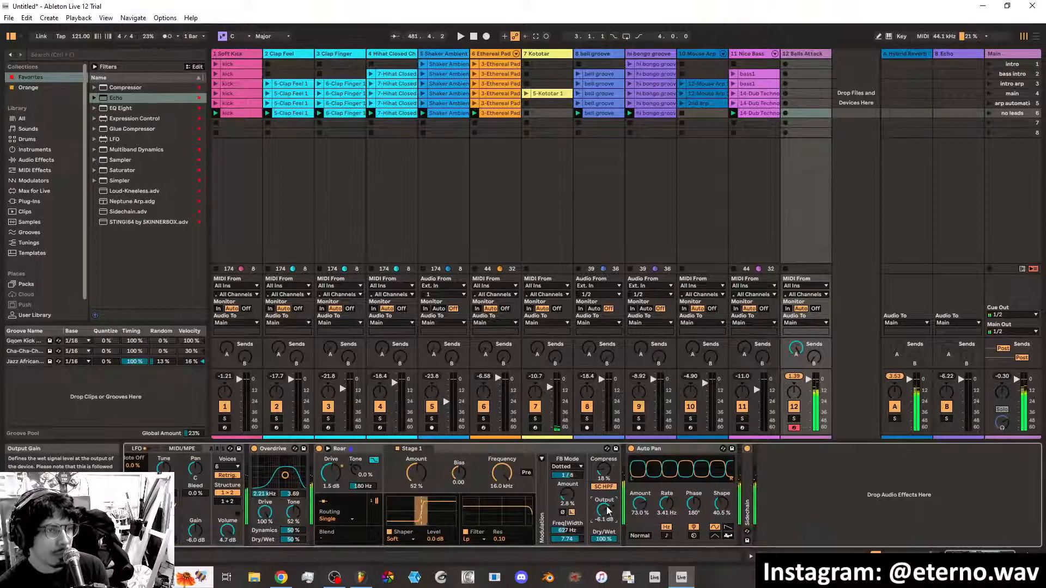
left_click(990, 112)
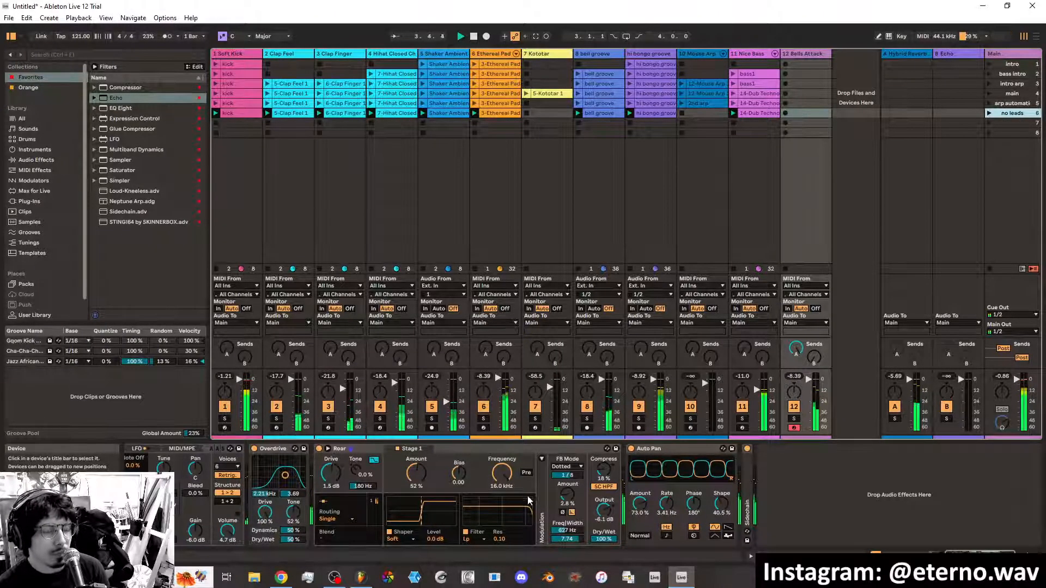
left_click_drag(604, 510, 607, 515)
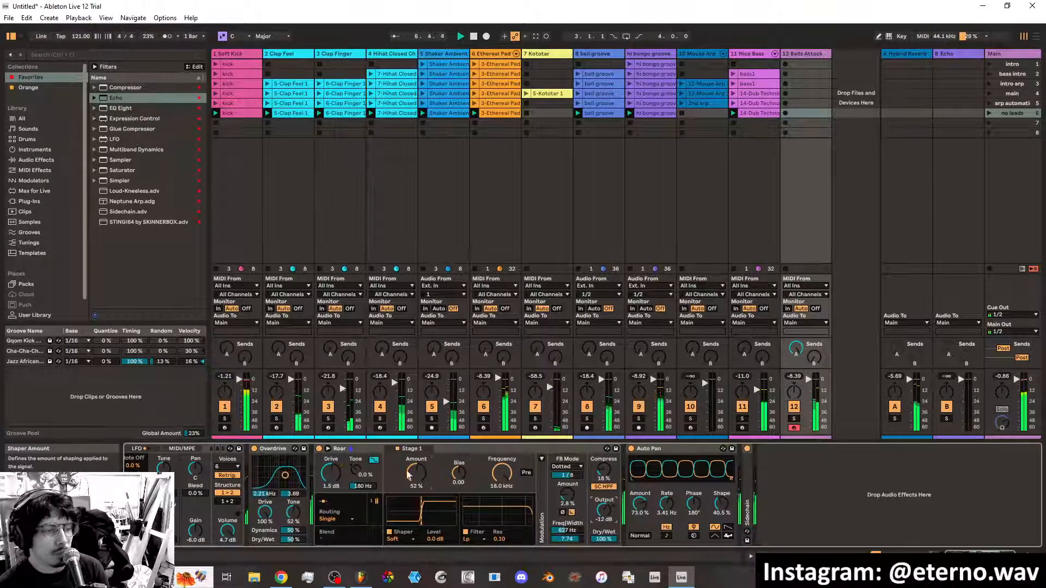
Try Stage 1's shaper amount at 32% and Overdrive's band at 3.12 kHz with 8.47 width, with Overdrive bypassed
left_click_drag(408, 475, 419, 471)
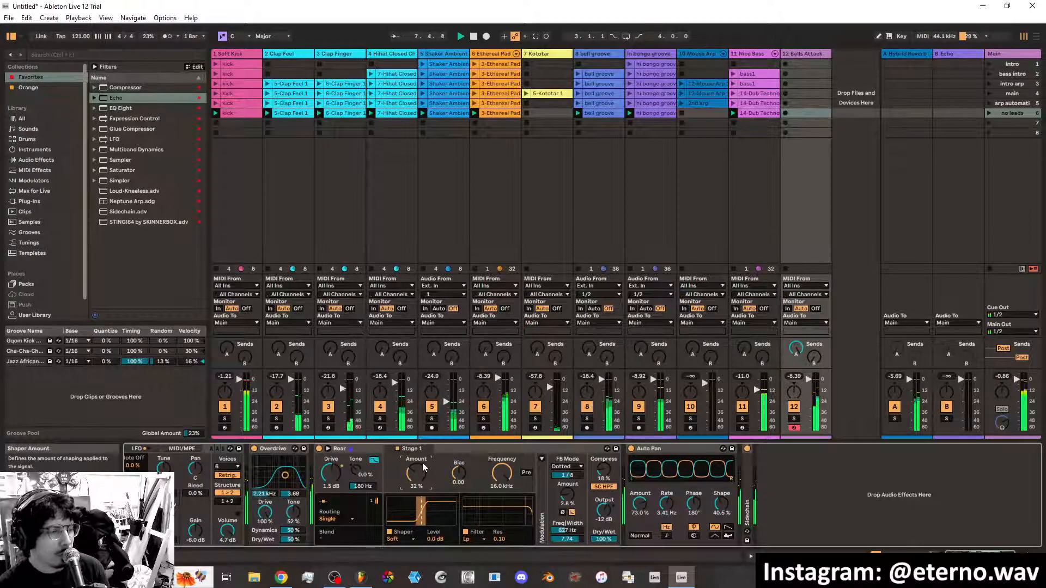
left_click_drag(284, 476, 287, 461)
left_click(254, 449)
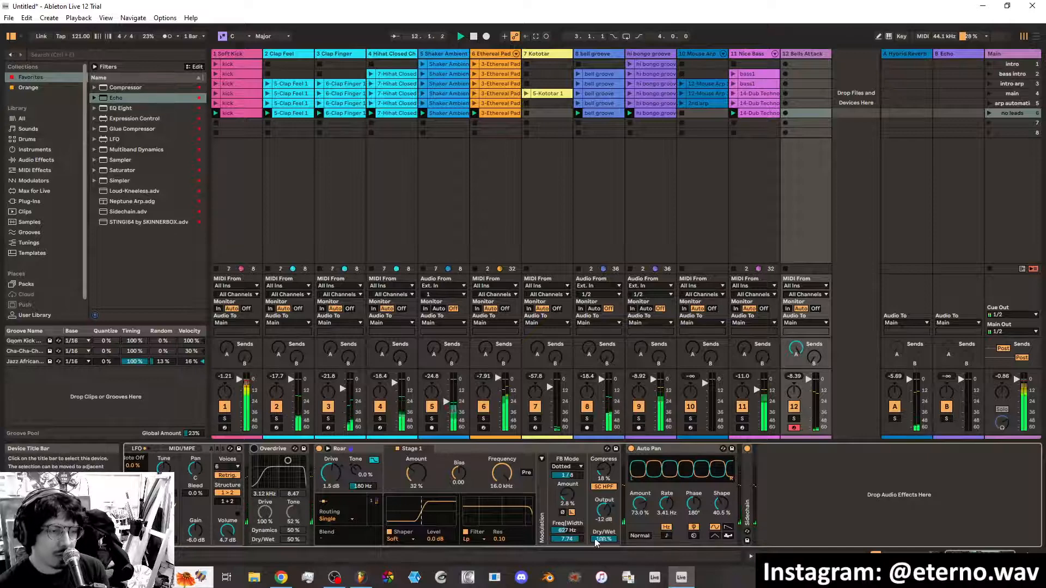
Try Roar's Stage 1 shaper amount at 100%, settling on 64%
mouse_move(416, 473)
left_mouse_down()
mouse_move(416, 452)
mouse_move(417, 464)
left_mouse_up()
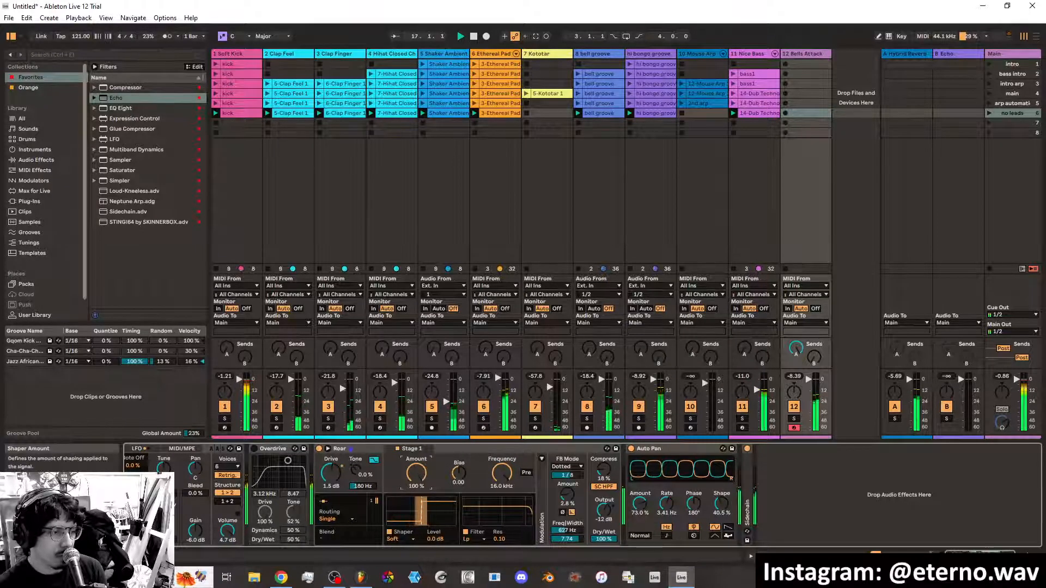
left_click_drag(416, 473, 417, 485)
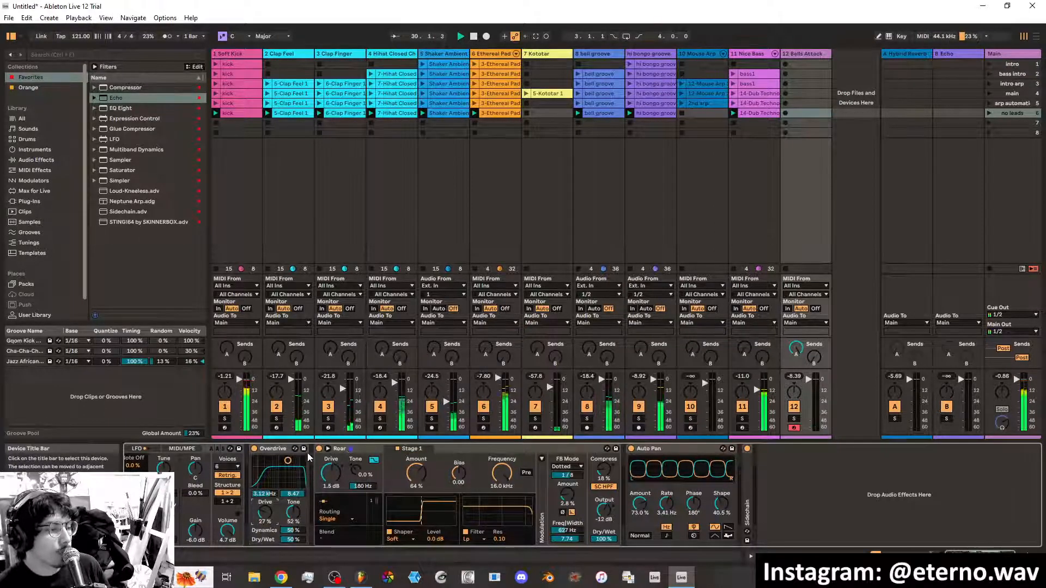
Reduce Overdrive's drive to 0%, bypass the device and delete it from the Bells Attack chain
left_click_drag(265, 512, 265, 540)
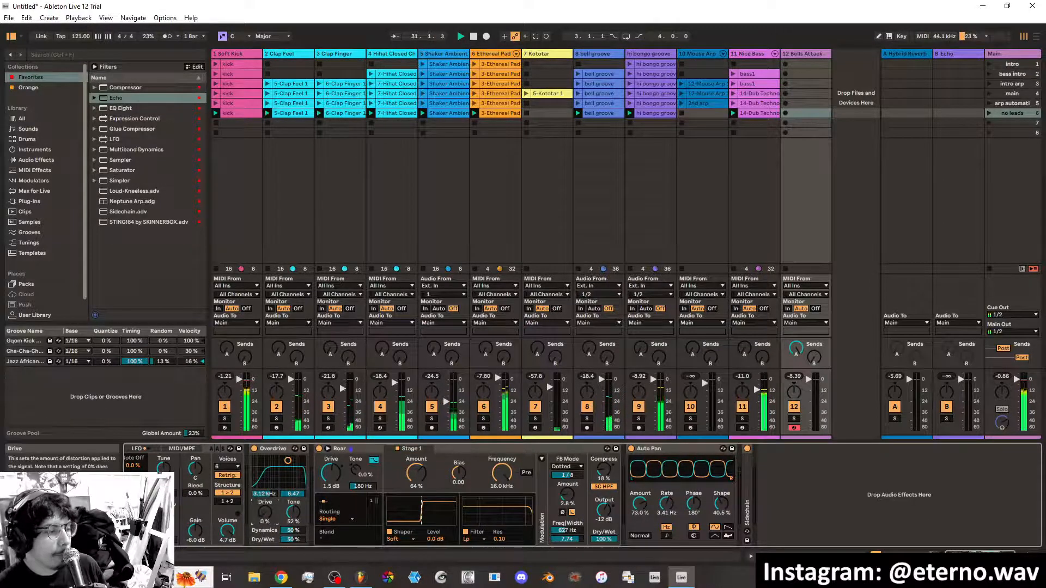
left_click(254, 448)
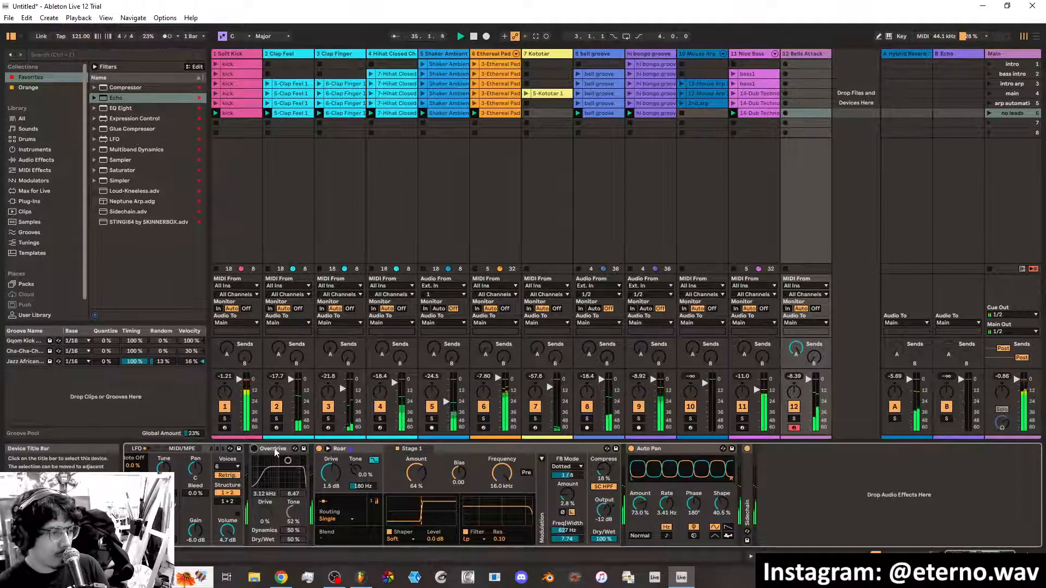
left_click(276, 449)
key("Delete")
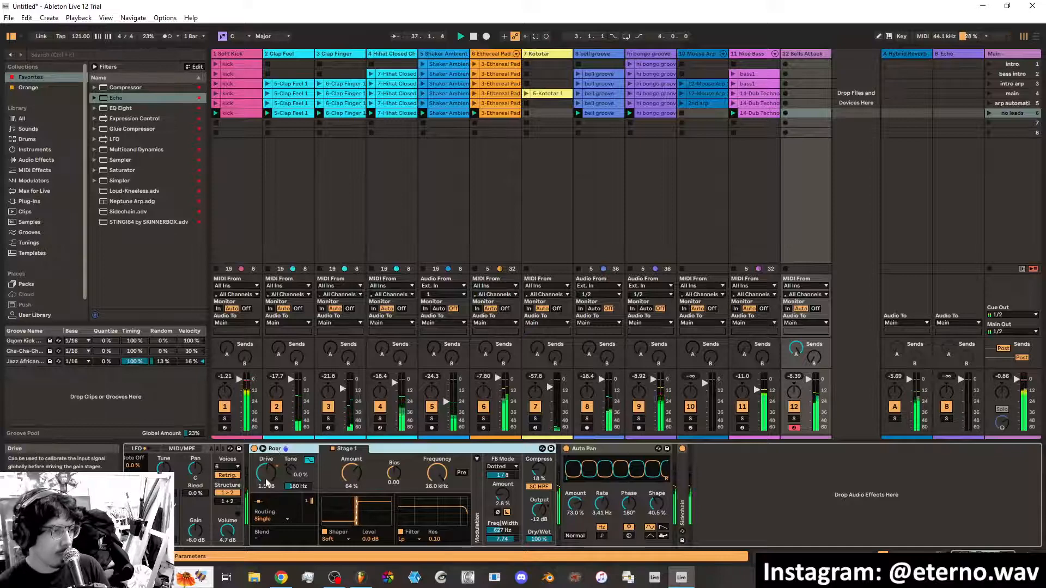
Lower Roar's drive to -3.4 dB and switch its routing to Multi Band
left_click_drag(267, 482, 267, 504)
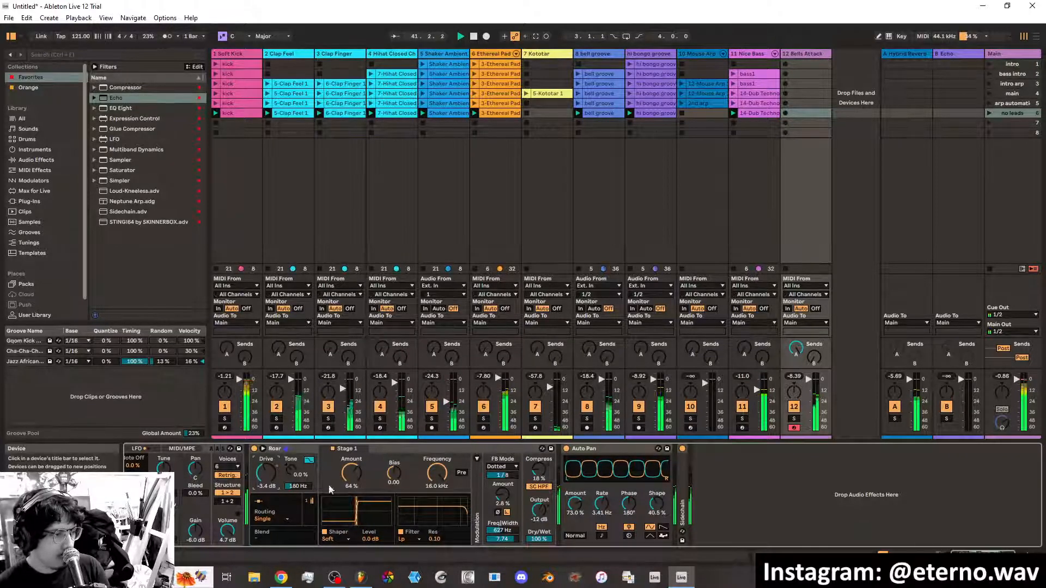
left_click(269, 519)
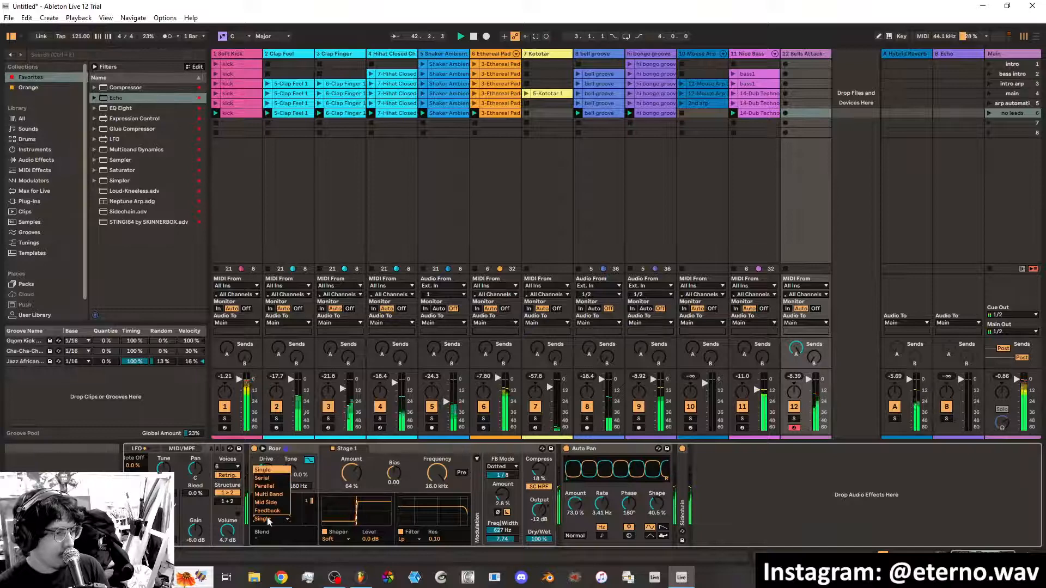
left_click(269, 495)
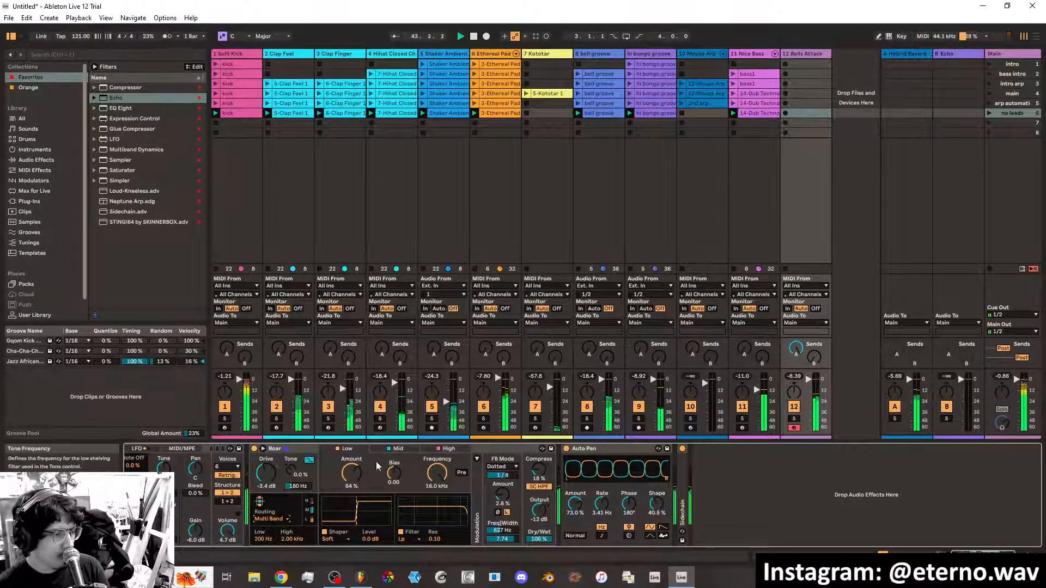
left_click(269, 519)
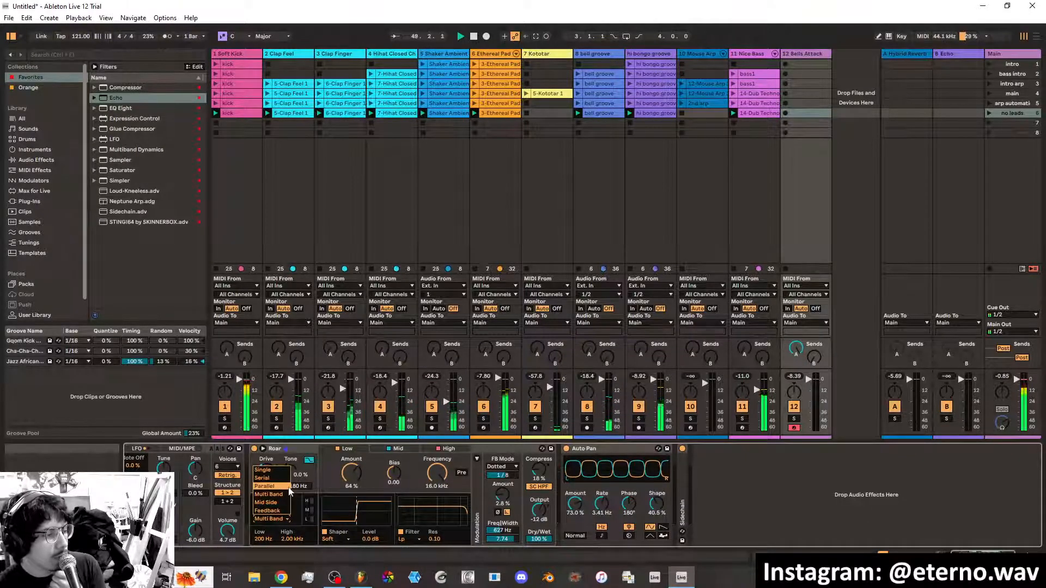
left_click(287, 521)
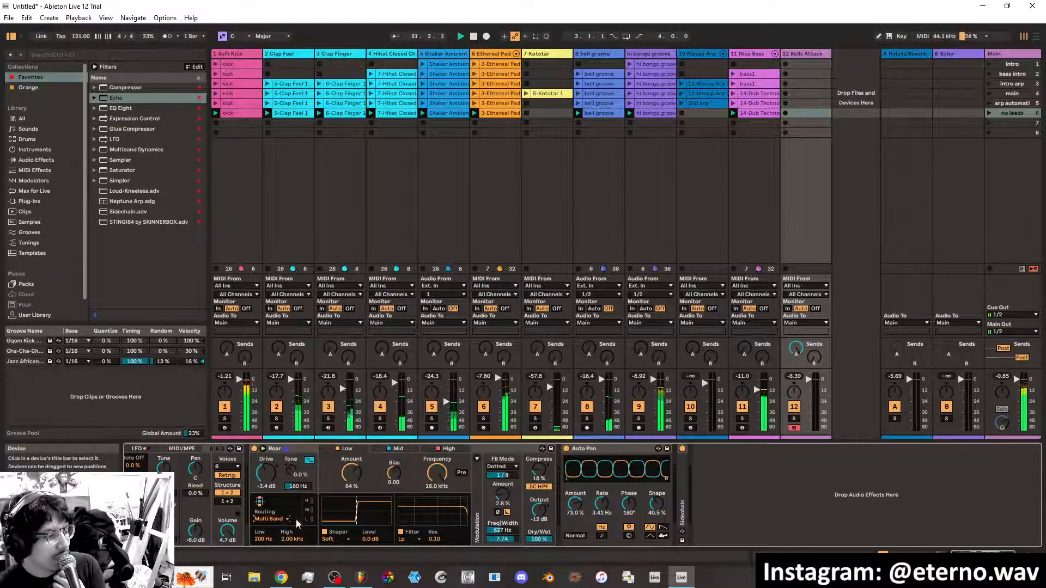
Set the shaper amount of Roar's Mid band to 79% and its High band to 51%
left_click(408, 448)
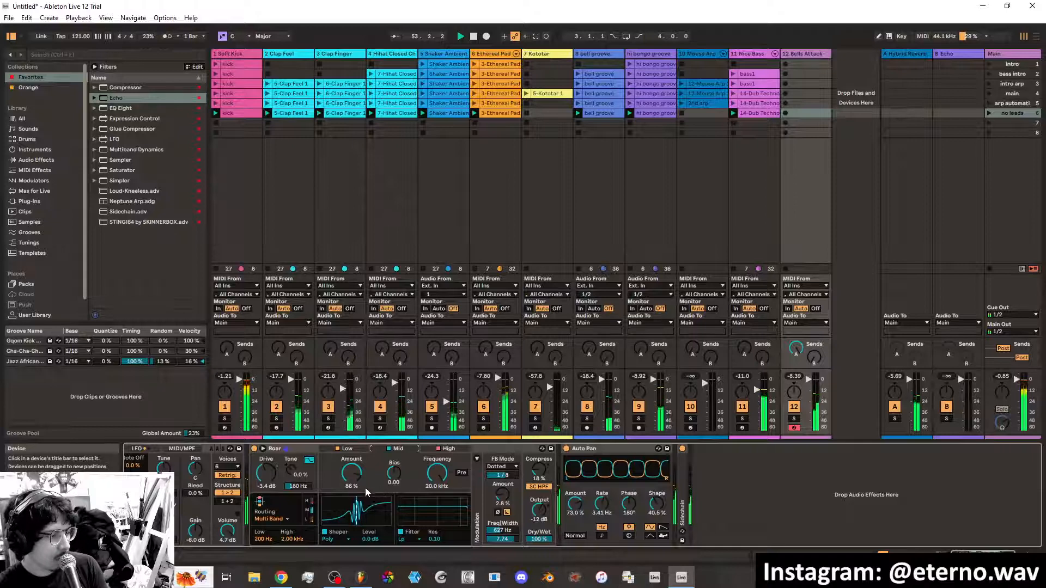
mouse_move(364, 487)
left_mouse_down()
mouse_move(364, 470)
mouse_move(364, 526)
mouse_move(359, 475)
left_mouse_up()
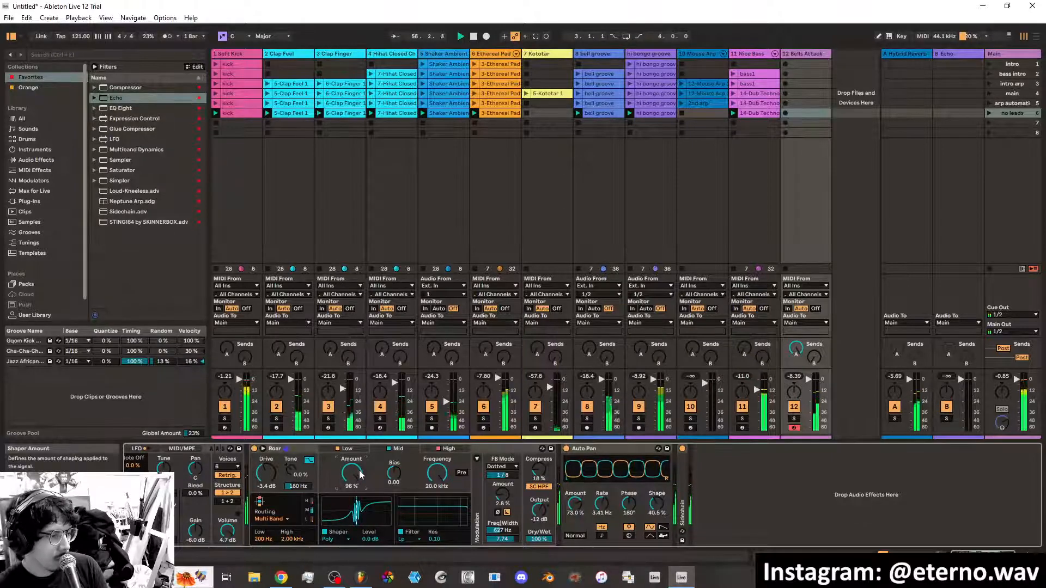
left_click(359, 453)
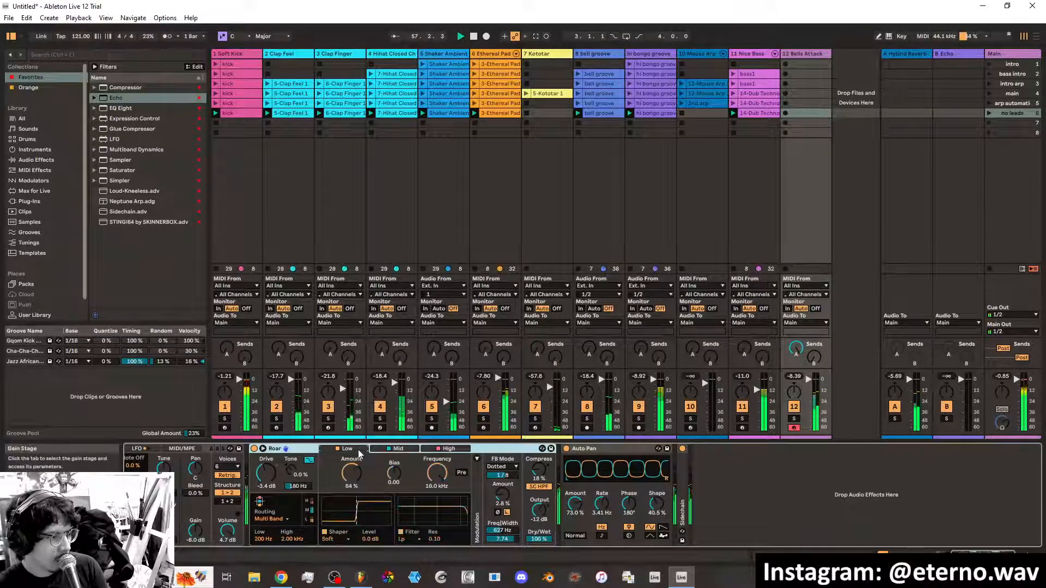
left_click(402, 450)
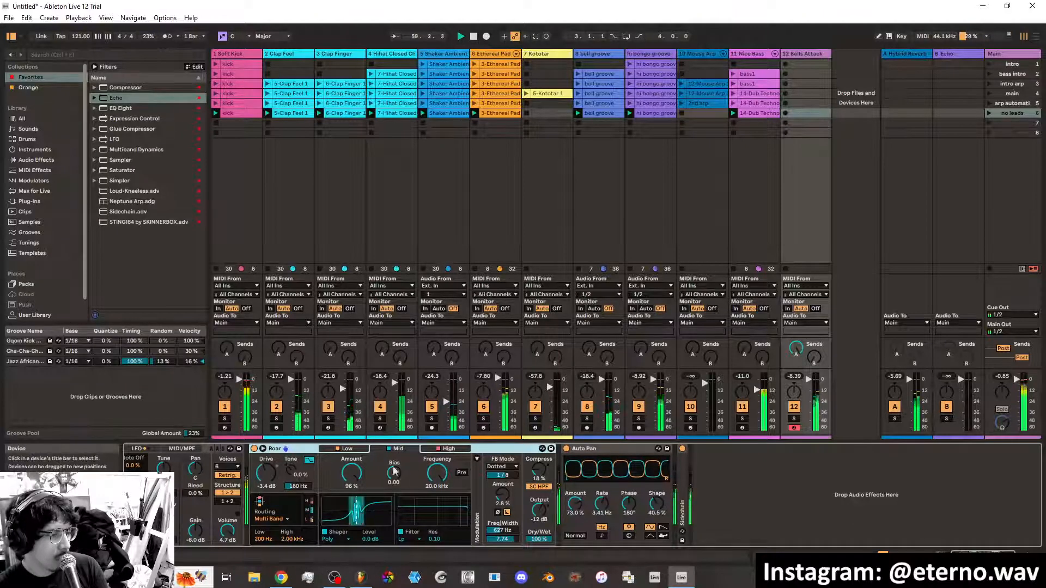
left_click_drag(352, 473, 351, 485)
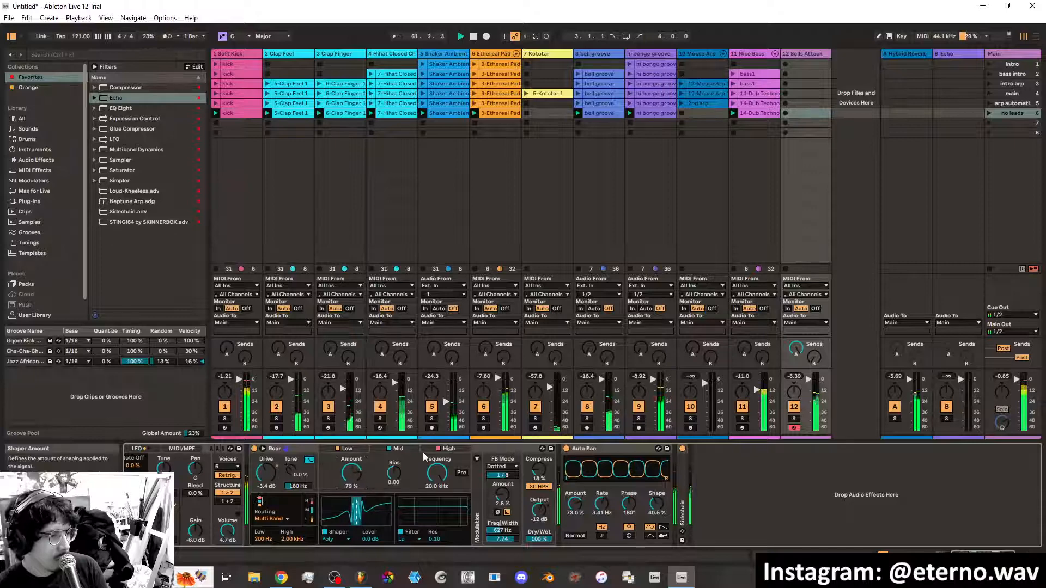
left_click(449, 449)
mouse_move(357, 496)
left_mouse_down()
mouse_move(357, 476)
mouse_move(358, 490)
left_mouse_up()
left_click(395, 451)
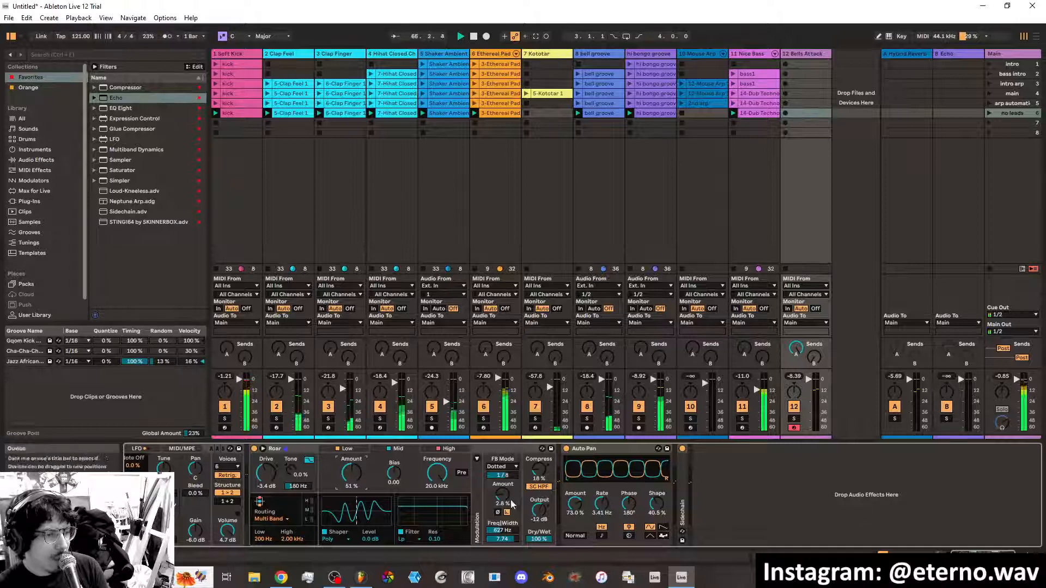
Set Roar's dotted feedback to a 1/16 time and 34% amount, filtered at 1.50 kHz with a width of 2.03
left_click_drag(507, 502, 507, 490)
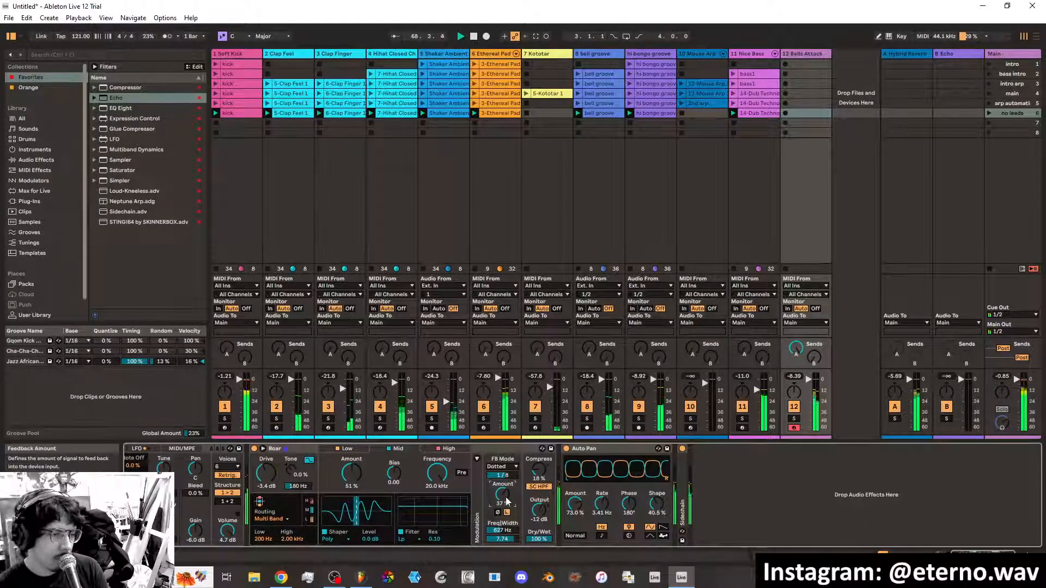
mouse_move(507, 531)
left_mouse_down()
mouse_move(507, 517)
mouse_move(508, 548)
left_mouse_up()
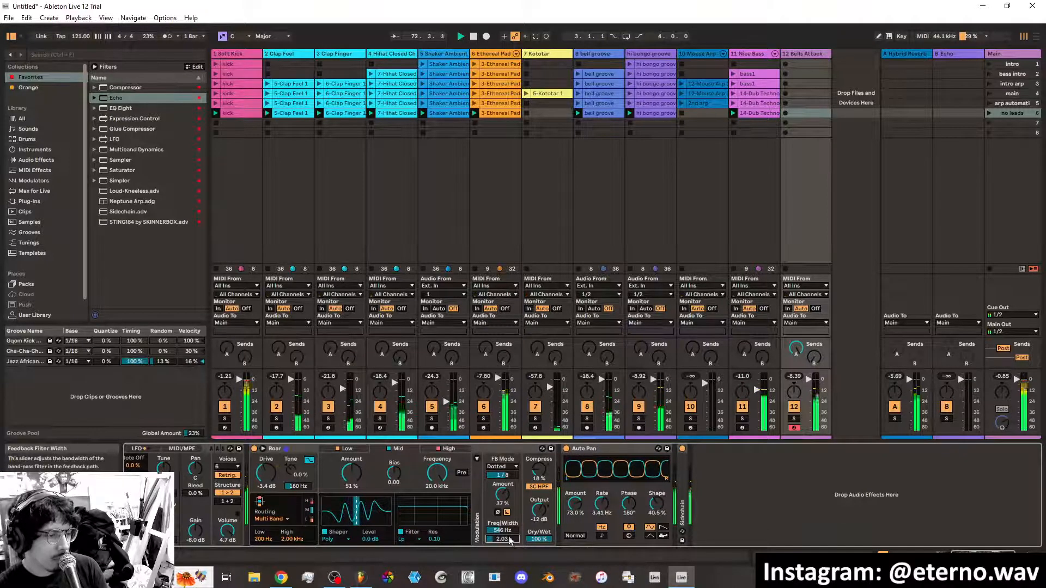
left_click(509, 480)
key("Up")
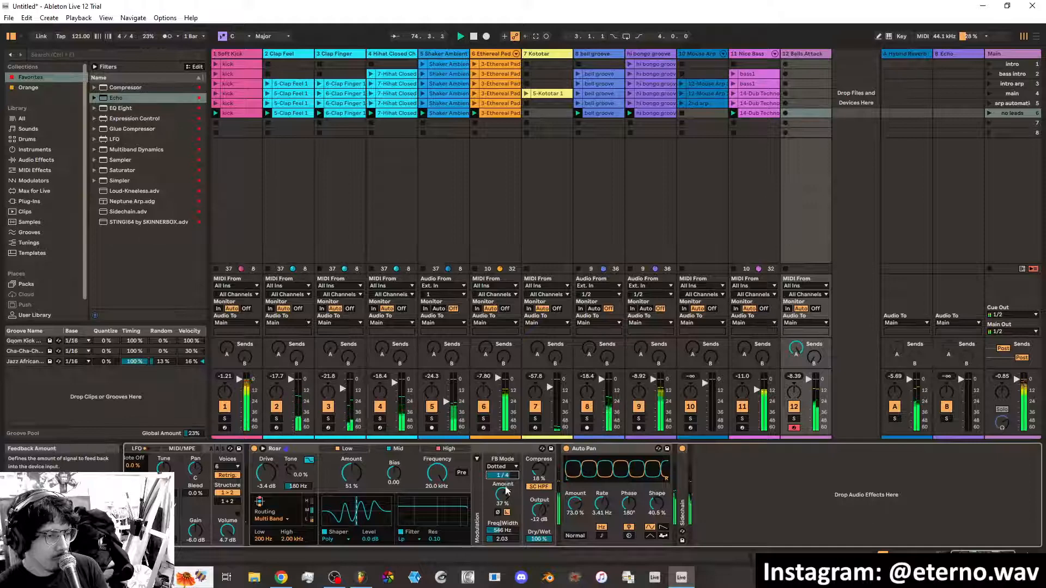
left_click_drag(506, 474, 505, 488)
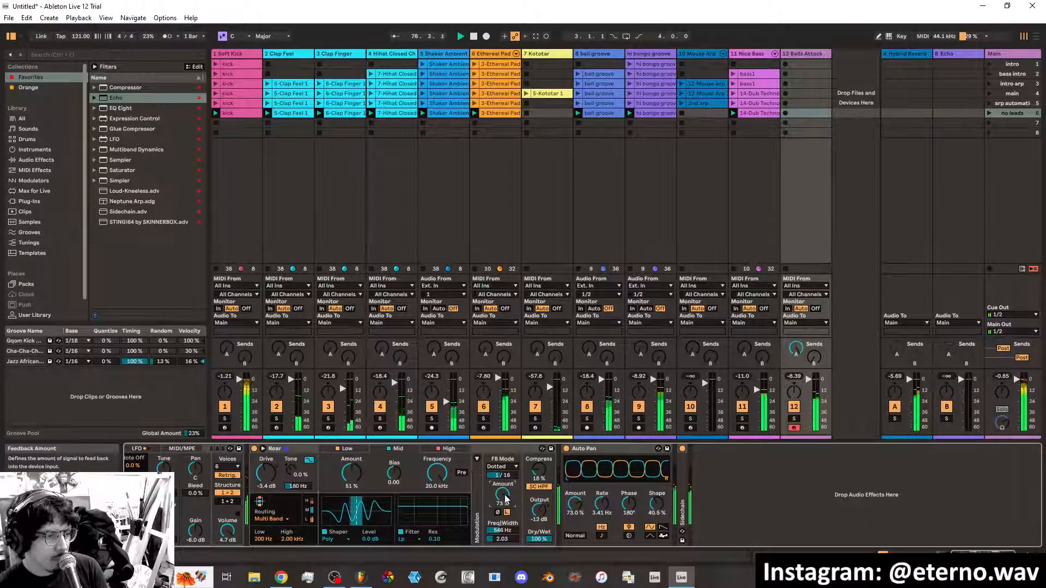
left_click_drag(501, 530, 503, 512)
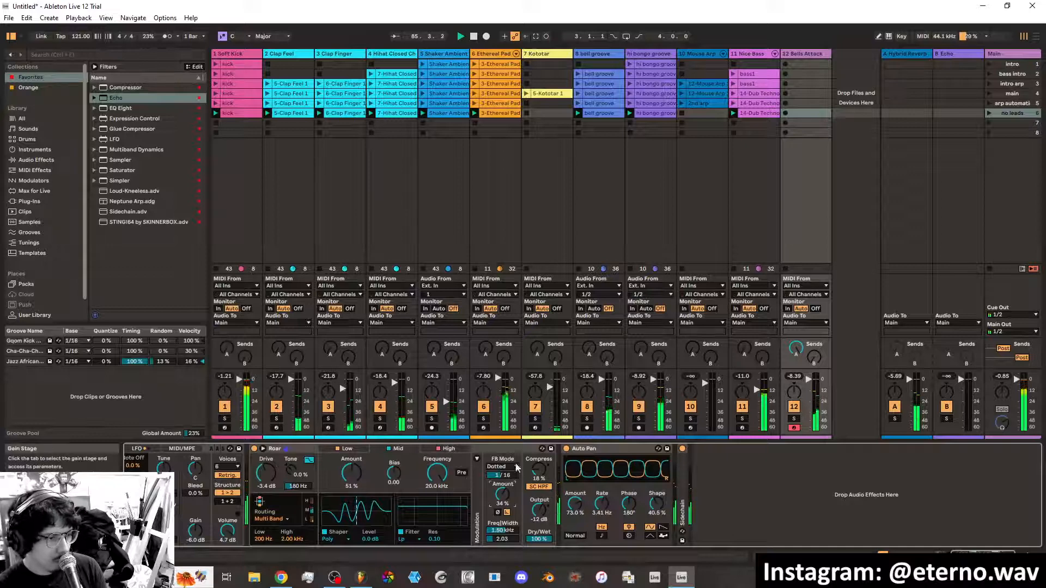
Raise Roar's compression to 36% and its output gain to 0 dB
mouse_move(539, 471)
left_mouse_down()
mouse_move(539, 416)
mouse_move(543, 476)
left_mouse_up()
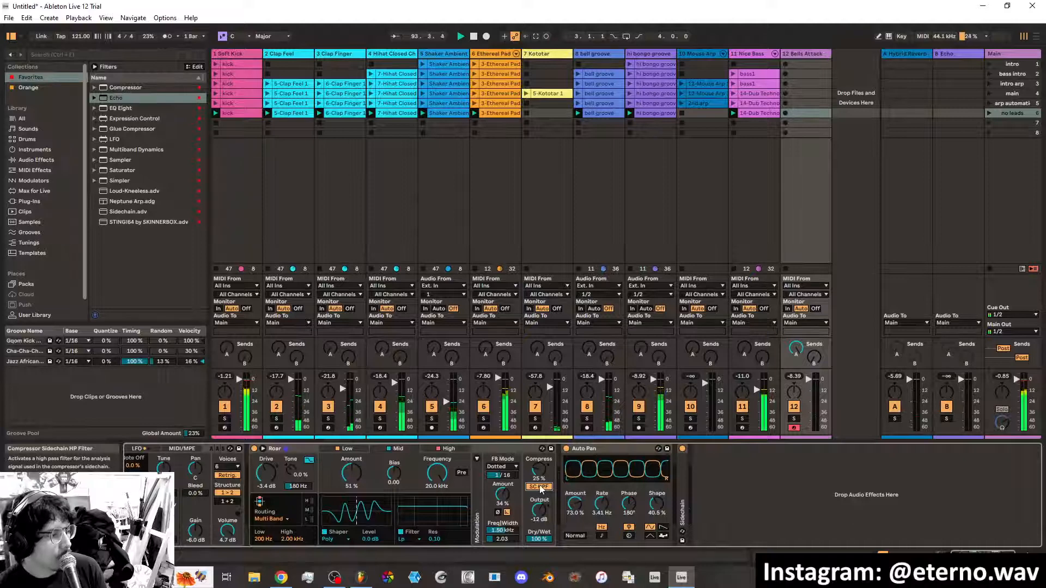
left_click_drag(538, 470, 539, 462)
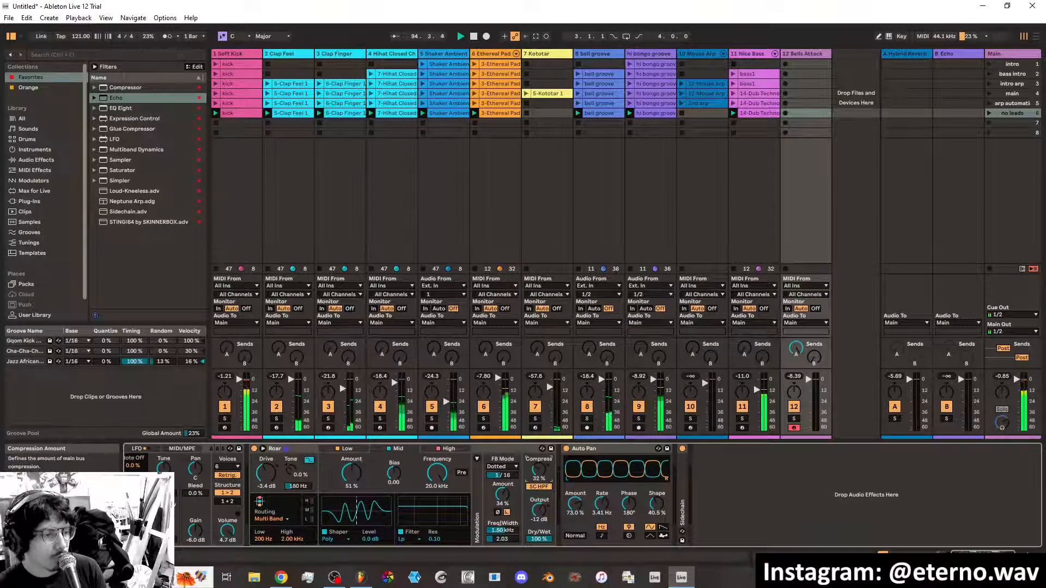
left_click_drag(540, 511, 540, 491)
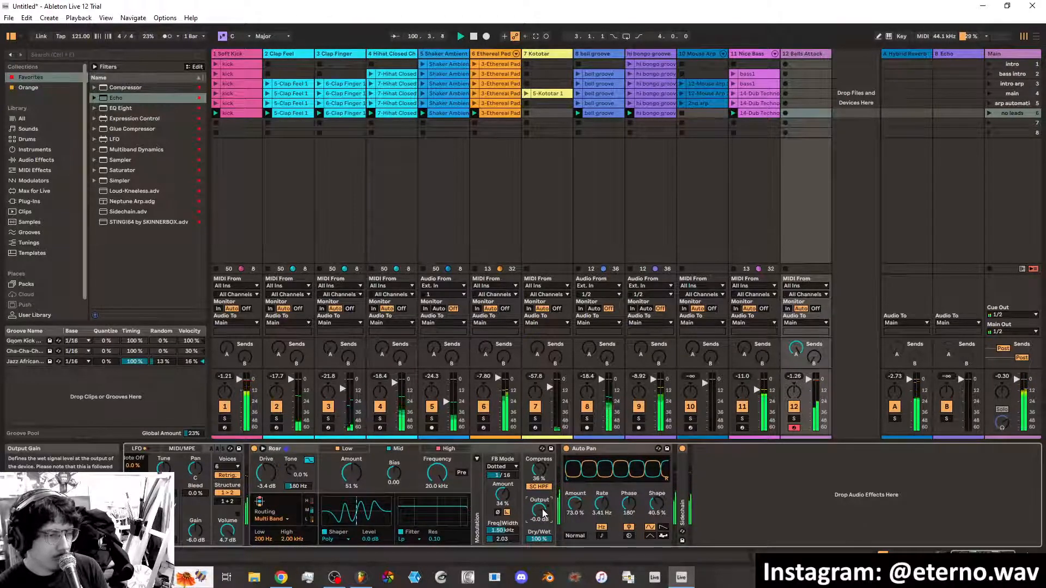
Try Roar's feedback amount at 56%, adjust the Low band's shaper amount, and settle on 13% feedback
mouse_move(501, 495)
left_mouse_down()
mouse_move(502, 468)
mouse_move(501, 503)
left_mouse_up()
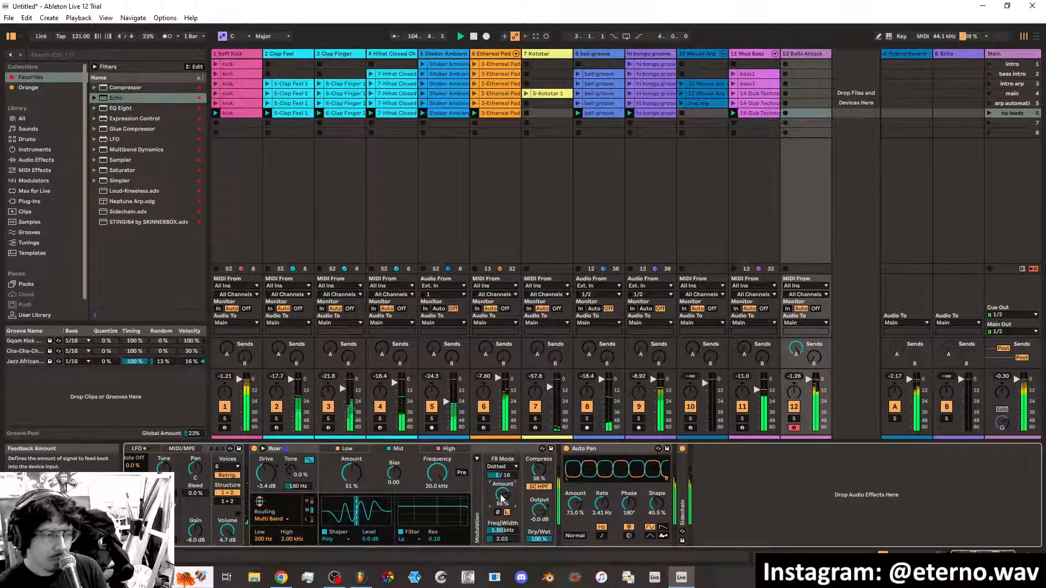
left_click(349, 448)
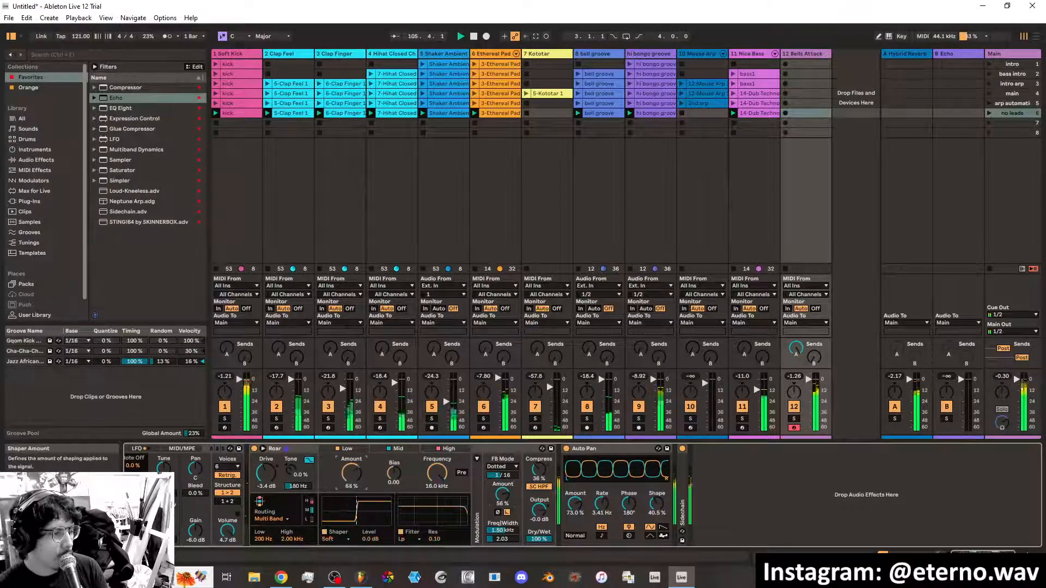
left_click_drag(351, 473, 352, 464)
left_click(397, 450)
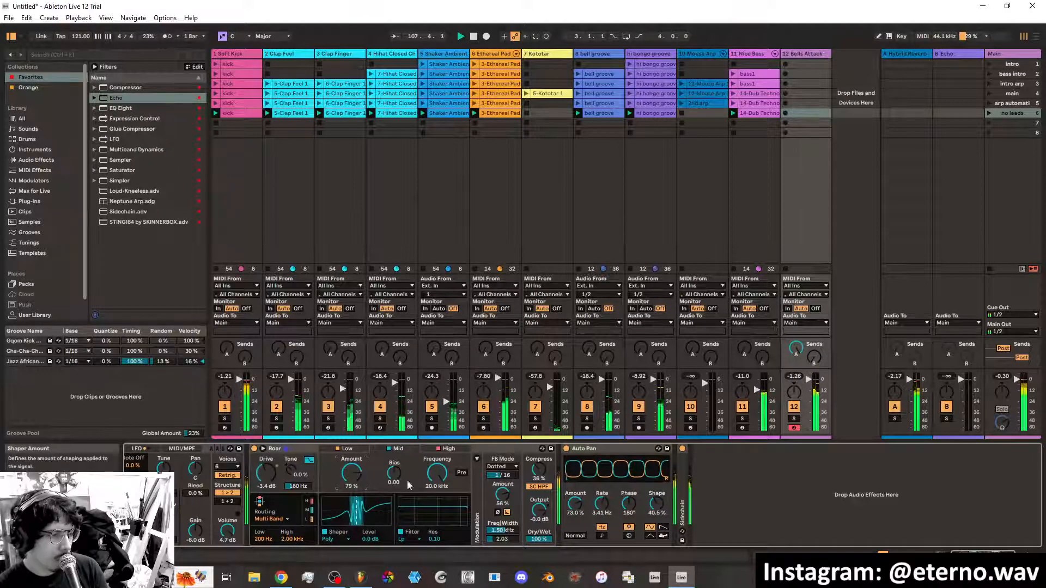
mouse_move(502, 495)
left_mouse_down()
mouse_move(502, 515)
mouse_move(505, 494)
left_mouse_up()
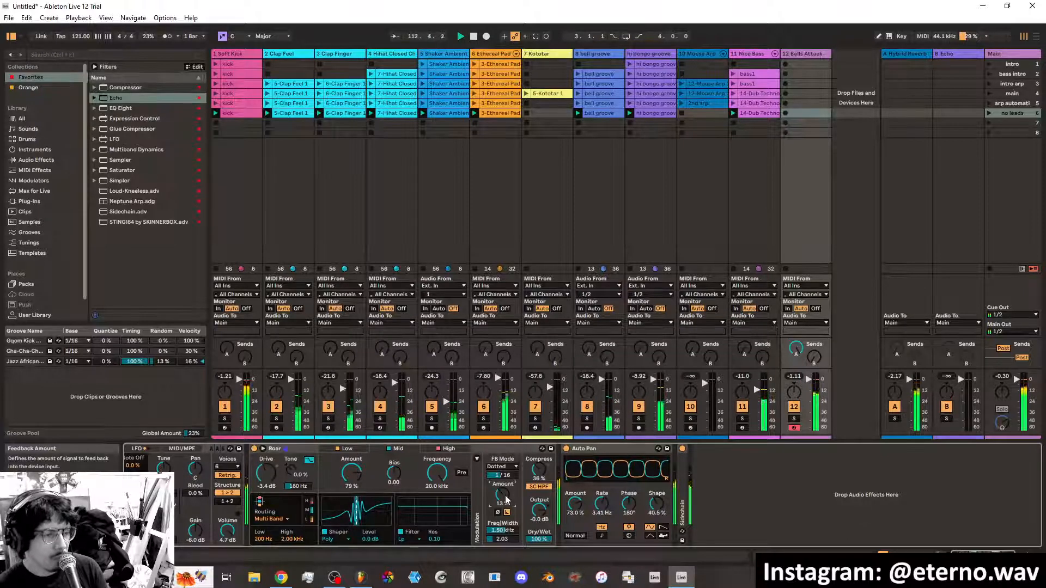
Set the Mid band's shaper amount to 60% and the Low band's to 58%, and lower Roar's drive to -7.2 dB
left_click_drag(359, 460, 360, 481)
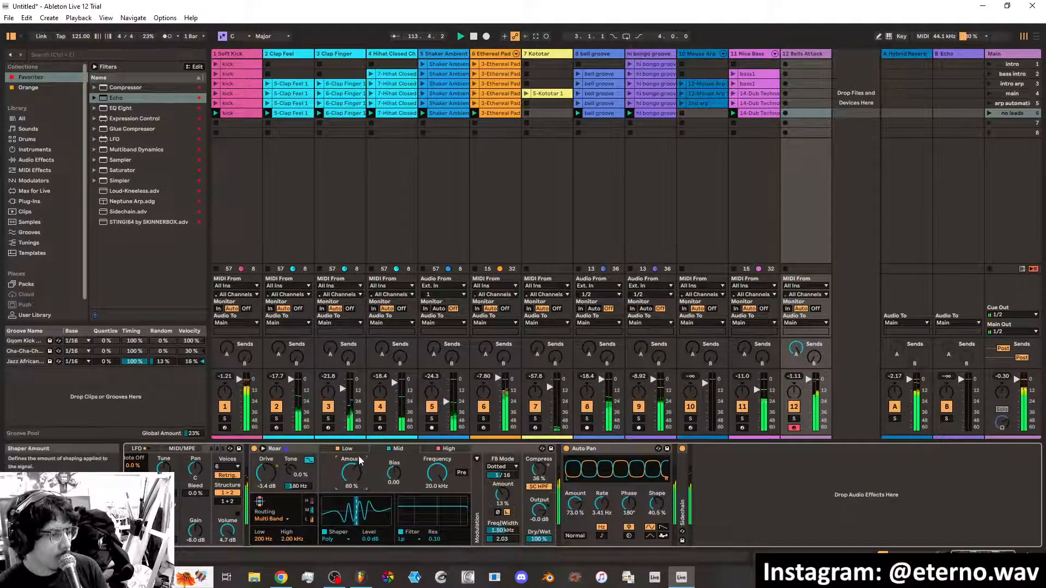
left_click(354, 449)
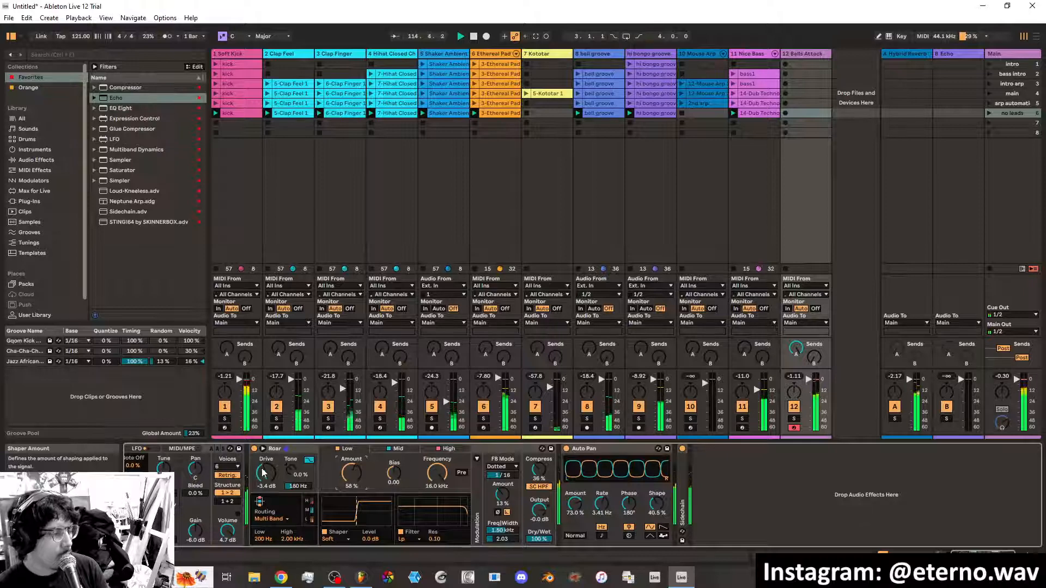
mouse_move(263, 473)
left_mouse_down()
mouse_move(263, 452)
mouse_move(263, 478)
left_mouse_up()
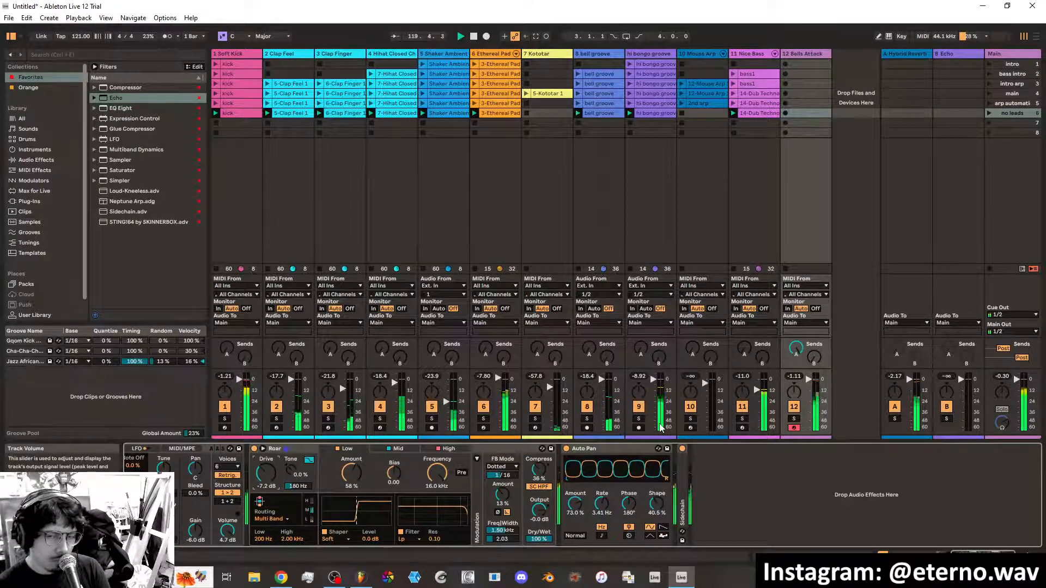
Launch the arp automation scene, and return to the "no leads" scene to compare the two
left_click(989, 103)
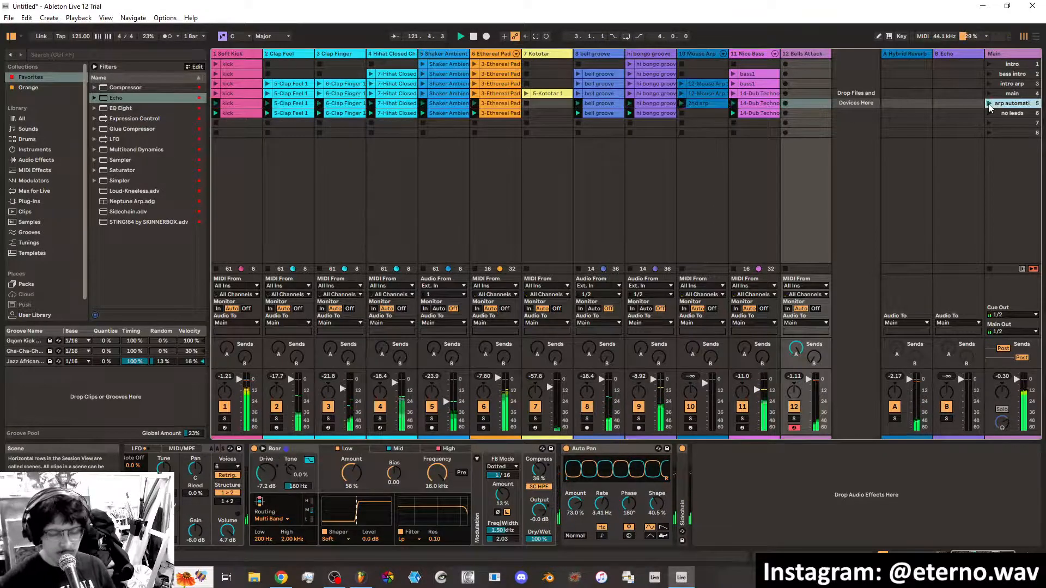
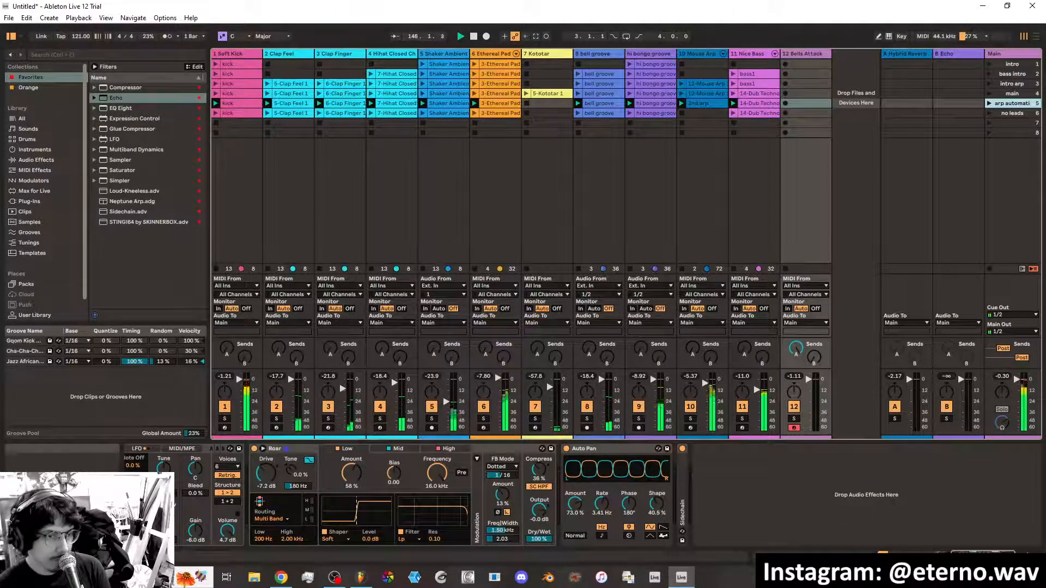
left_click(989, 113)
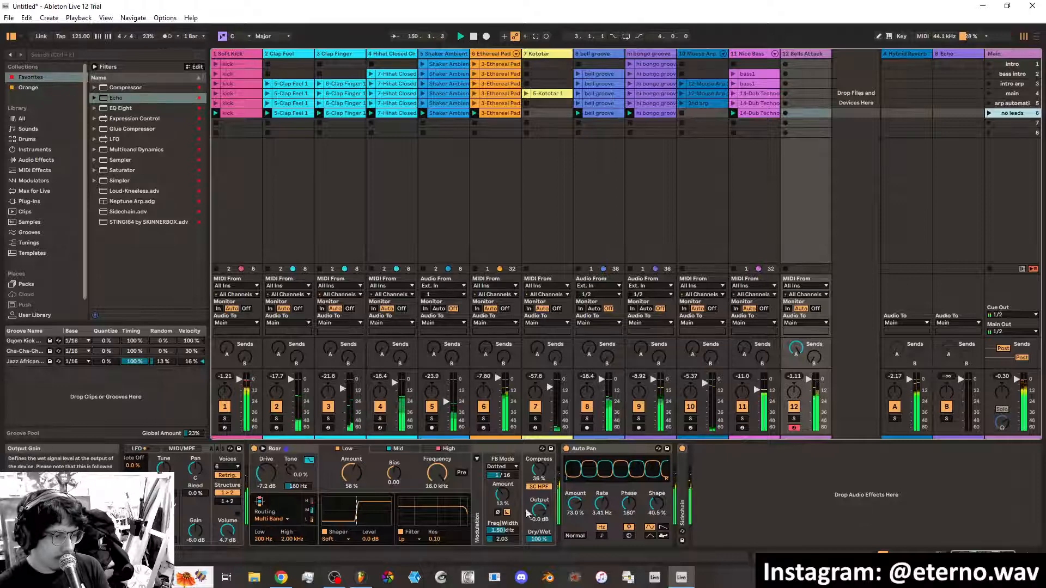
Raise the Low band's shaper amount to 71% and Roar's drive to 6.9 dB
left_click_drag(356, 480, 356, 457)
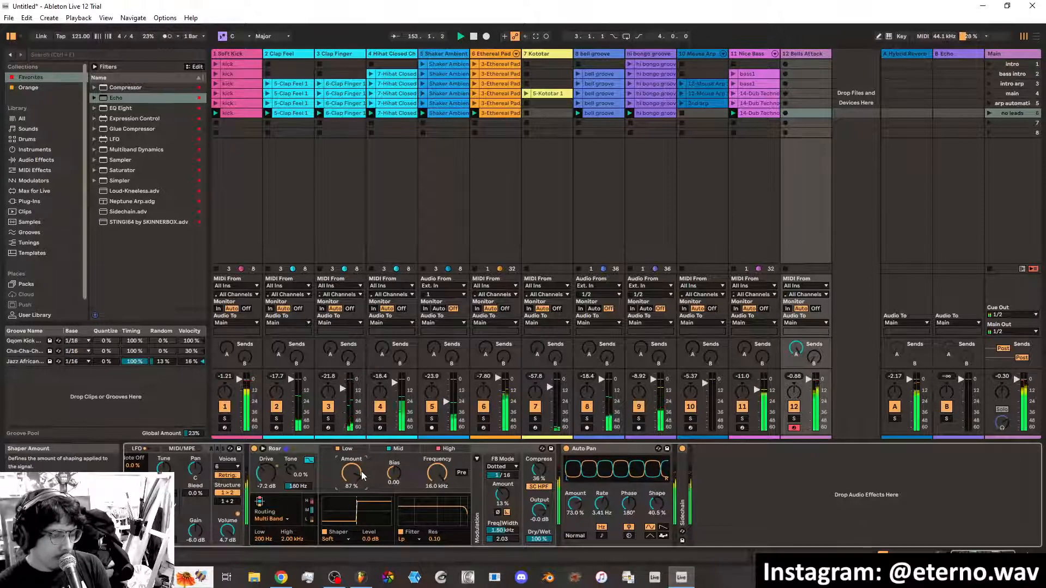
left_click_drag(351, 473, 352, 486)
mouse_move(266, 473)
left_mouse_down()
mouse_move(266, 444)
mouse_move(274, 475)
left_mouse_up()
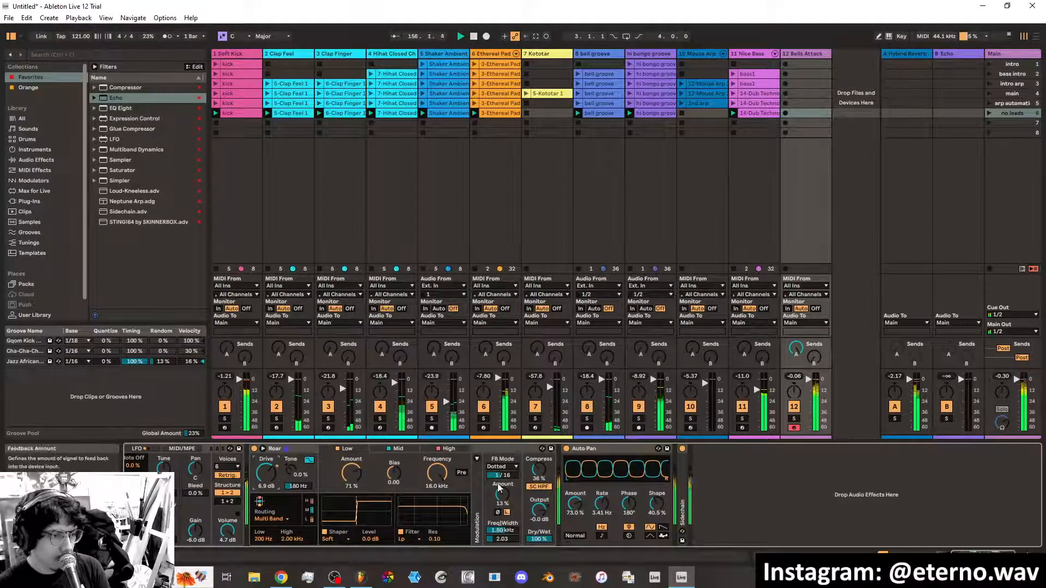
Set Roar's feedback amount to 41%, toggle its phase inversion, and set the feedback filter frequency to 720 Hz
left_click_drag(504, 496, 504, 480)
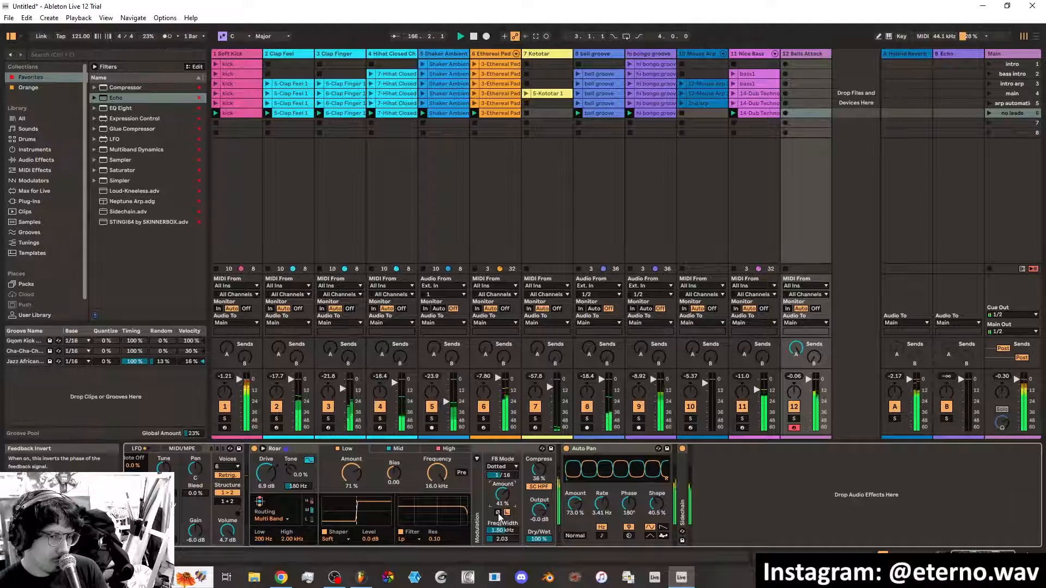
left_click(498, 513)
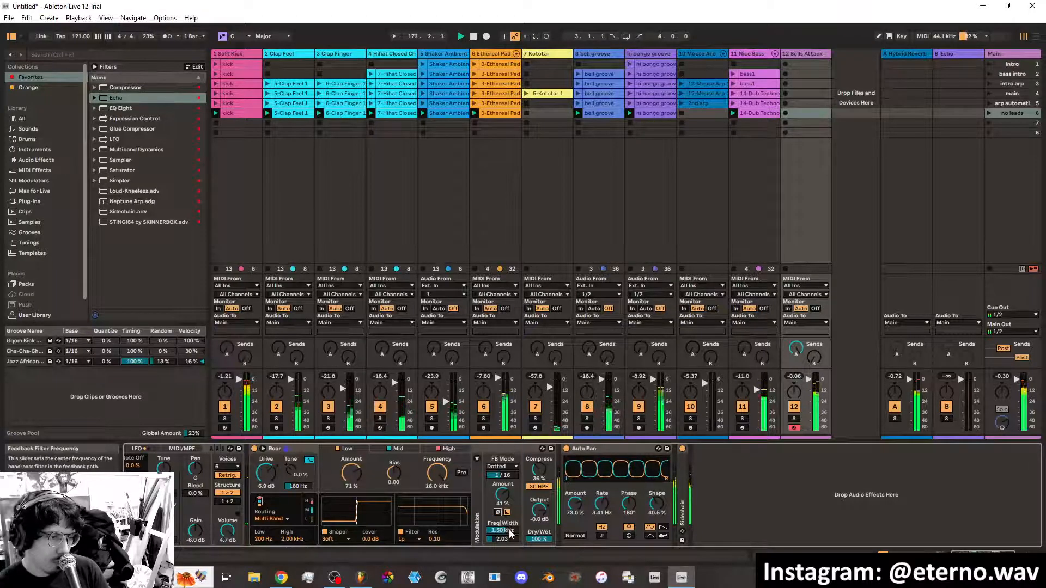
left_click_drag(510, 531, 510, 555)
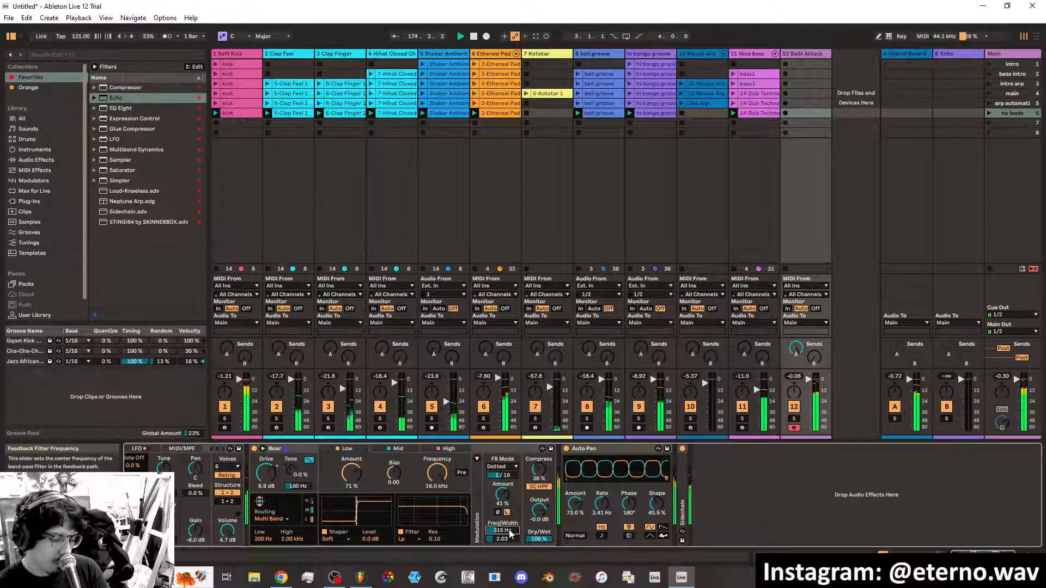
left_click_drag(510, 531, 502, 531)
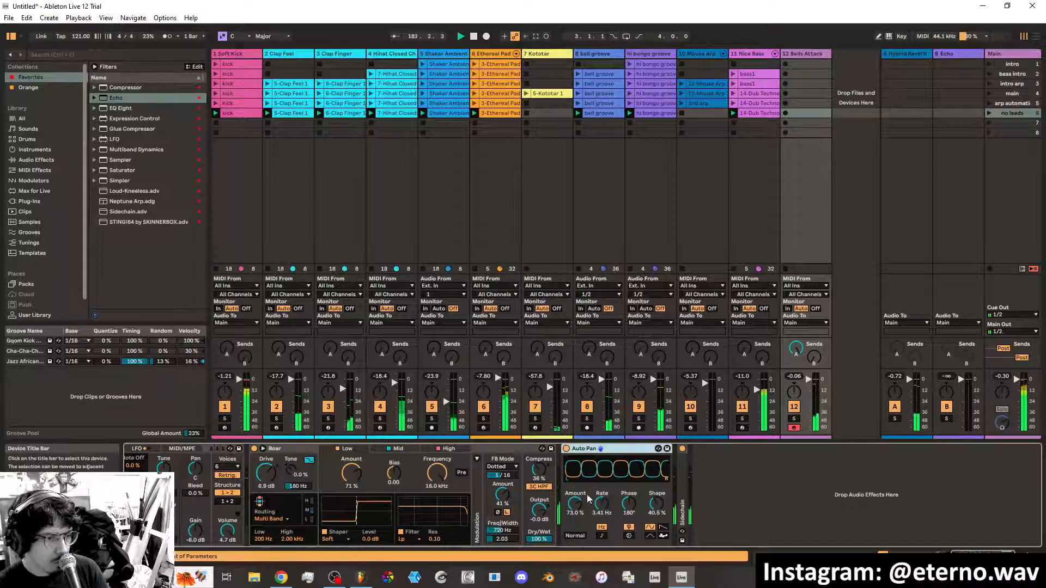
Slightly raise the Bells Attack track's Echo send, set Auto Pan's amount to 59.5%, and compare the sound with Auto Pan off and on
mouse_move(578, 503)
left_mouse_down()
mouse_move(577, 485)
mouse_move(580, 501)
left_mouse_up()
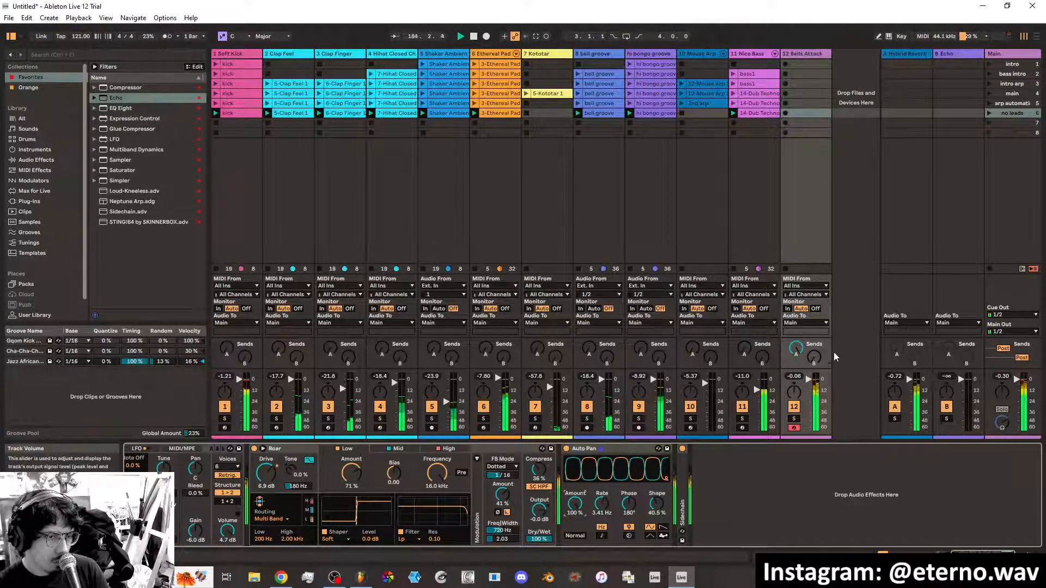
left_click_drag(815, 359, 816, 348)
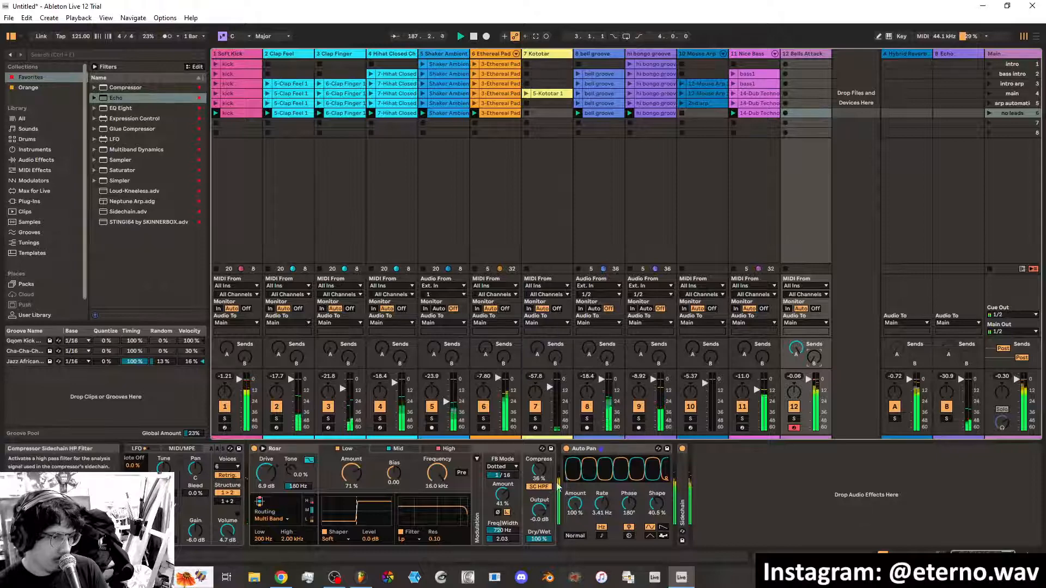
mouse_move(576, 502)
left_mouse_down()
mouse_move(577, 526)
mouse_move(574, 506)
left_mouse_up()
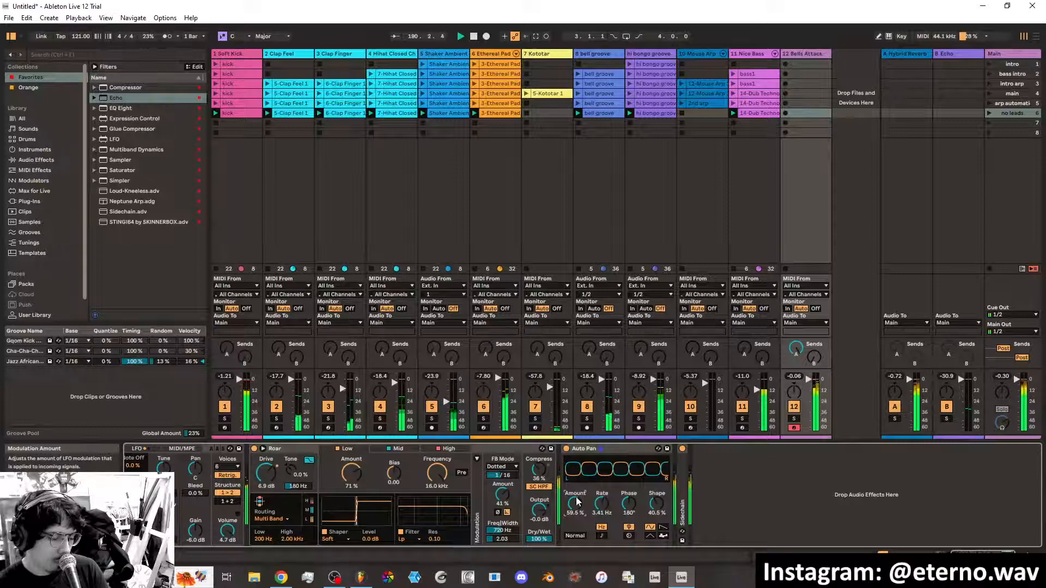
left_click(567, 450)
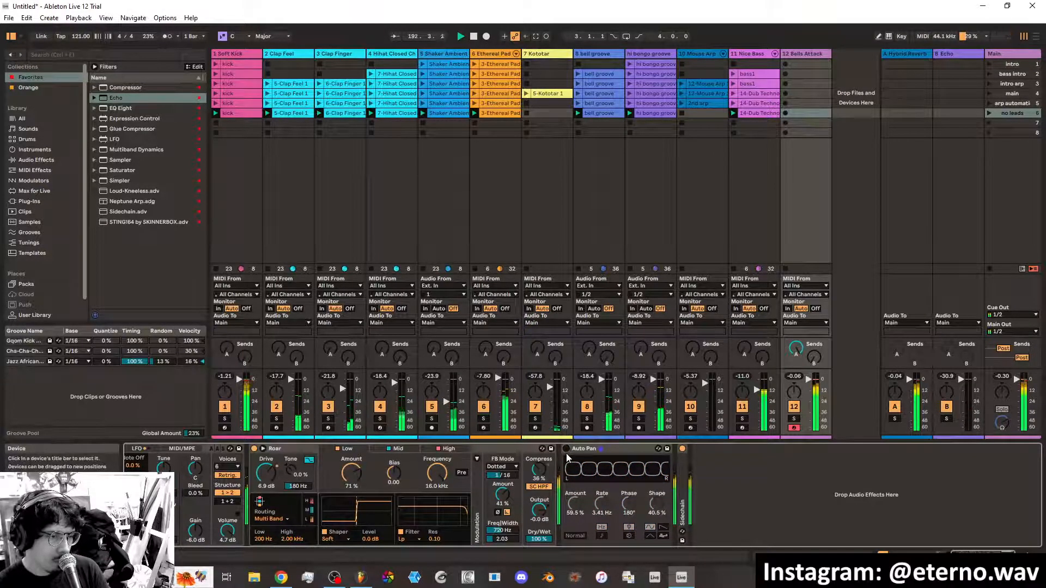
left_click(567, 449)
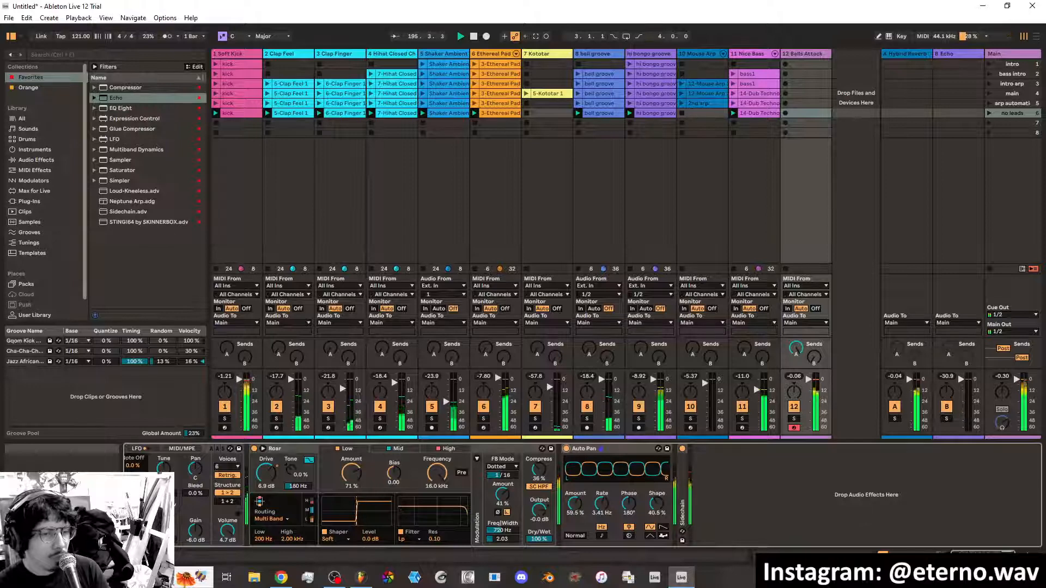
Try the String type for Resonator 1 of Bells Attack, and settle on Membrane with a 1.44 s decay and material 5.68
scroll(273, 482, "left", 4)
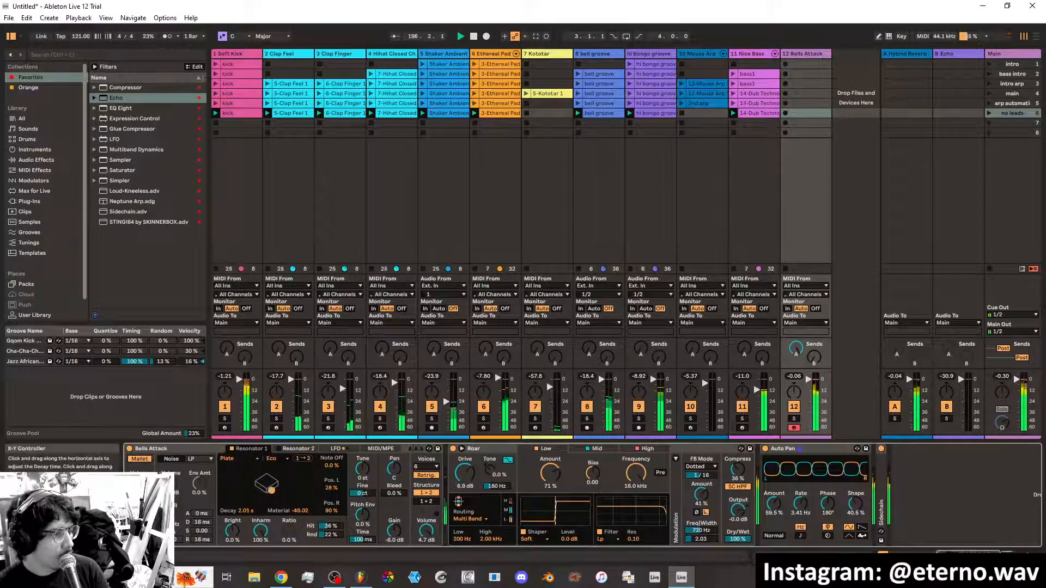
left_click_drag(271, 490, 254, 474)
left_click(257, 459)
left_click(252, 484)
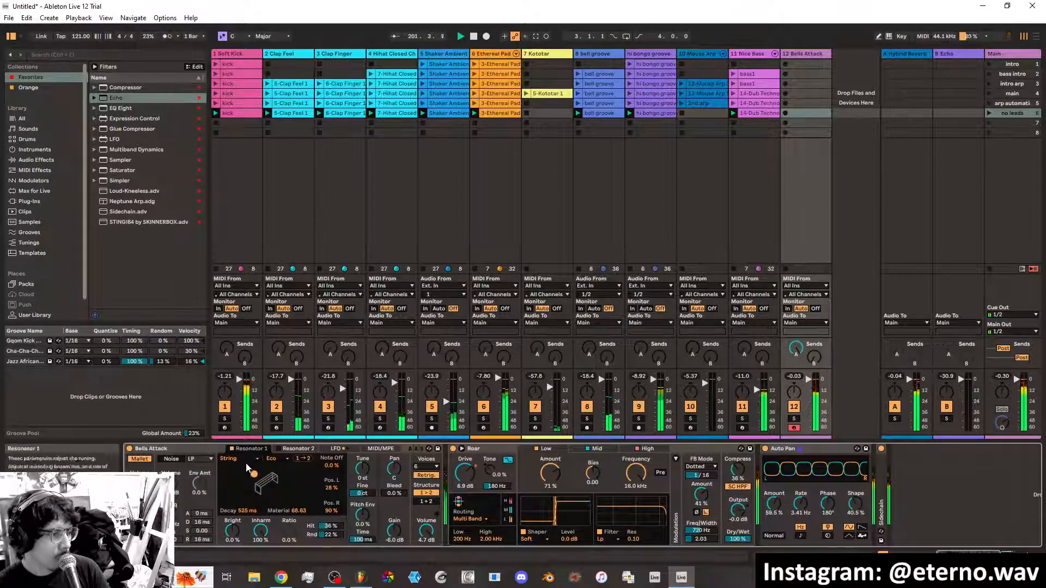
left_click(247, 460)
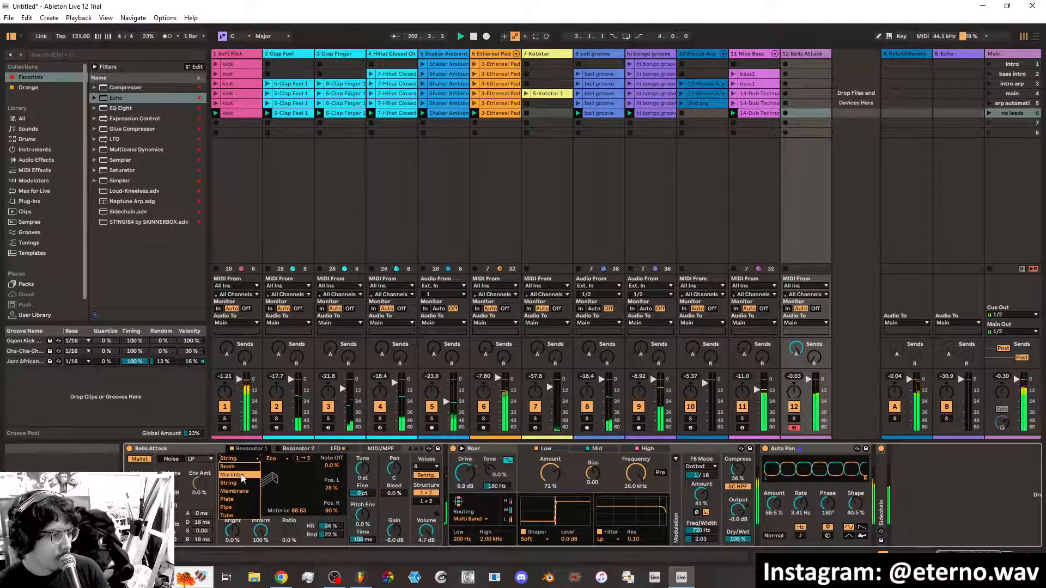
left_click(275, 477)
mouse_move(255, 476)
left_mouse_down()
mouse_move(243, 489)
mouse_move(259, 472)
mouse_move(304, 477)
mouse_move(262, 497)
mouse_move(268, 484)
left_mouse_up()
left_click(242, 461)
left_click(235, 491)
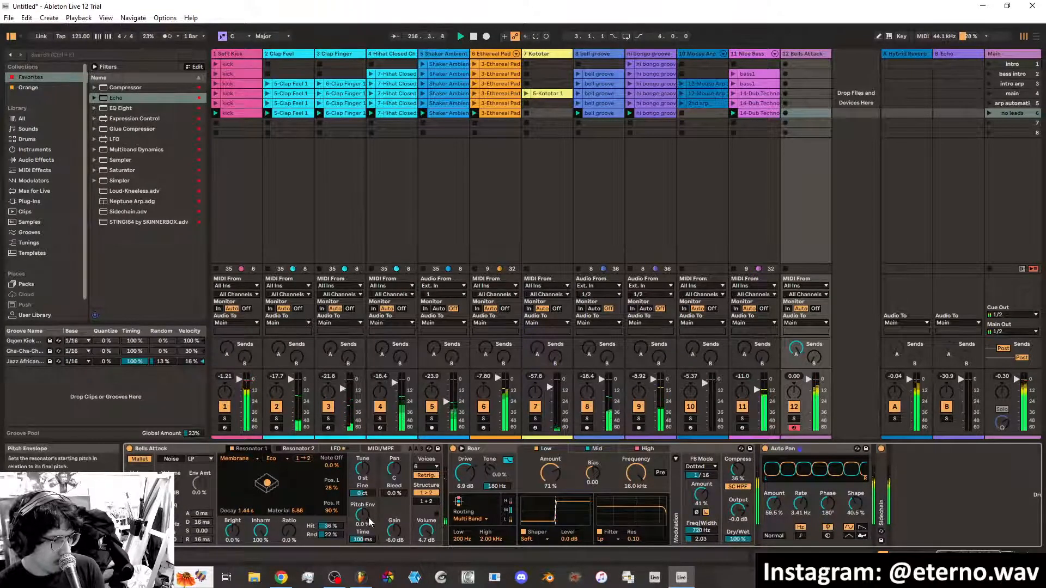
Adjust Resonator 1's pitch envelope, set its inharmonics to 100%, ratio to 0.0% and brightness to 14%, and show the LFO settings
left_click_drag(361, 518, 363, 545)
left_click_drag(260, 532, 289, 501)
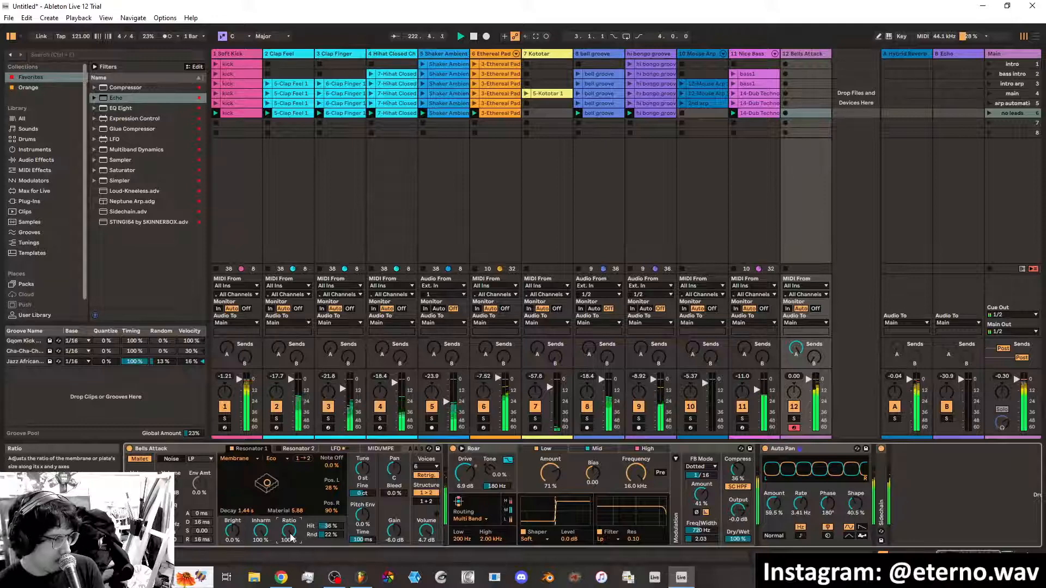
left_click_drag(291, 539, 292, 561)
mouse_move(232, 531)
left_mouse_down()
mouse_move(233, 561)
mouse_move(233, 512)
left_mouse_up()
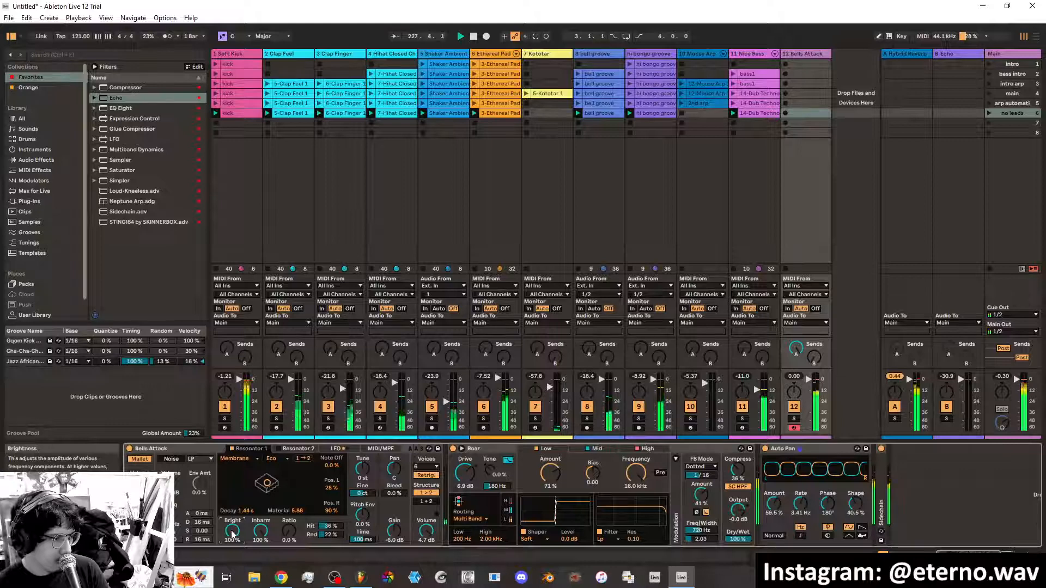
left_click_drag(232, 532, 232, 531)
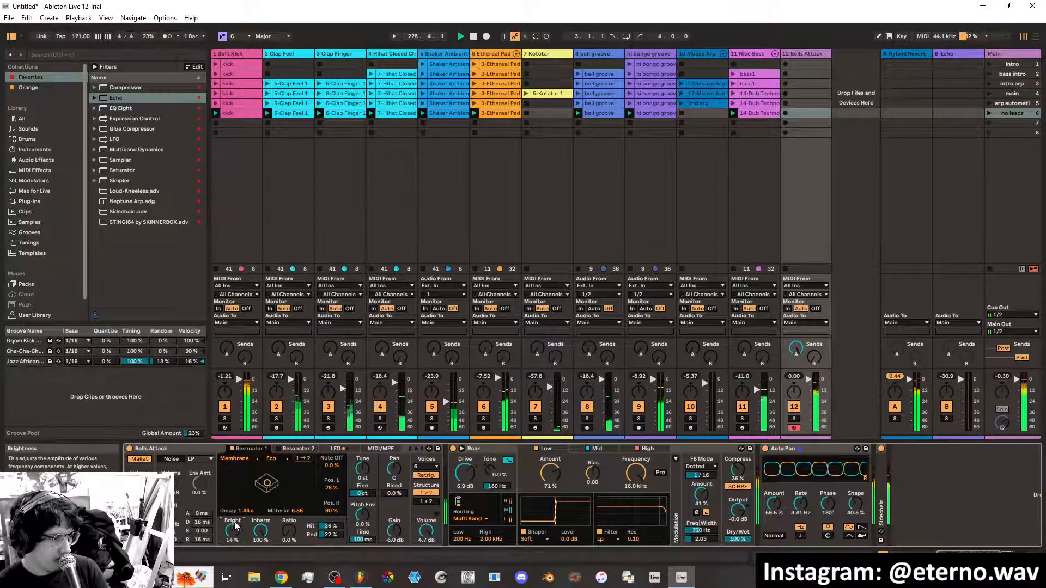
left_click(335, 450)
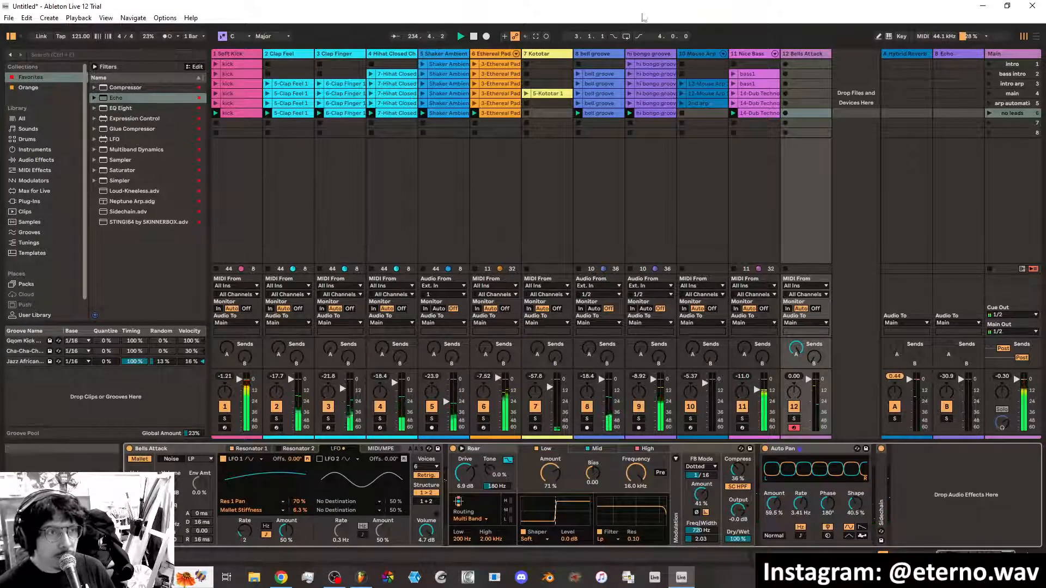
Launch the intro scene, and set Roar's compression to 41% and feedback amount to 24%
left_click(990, 64)
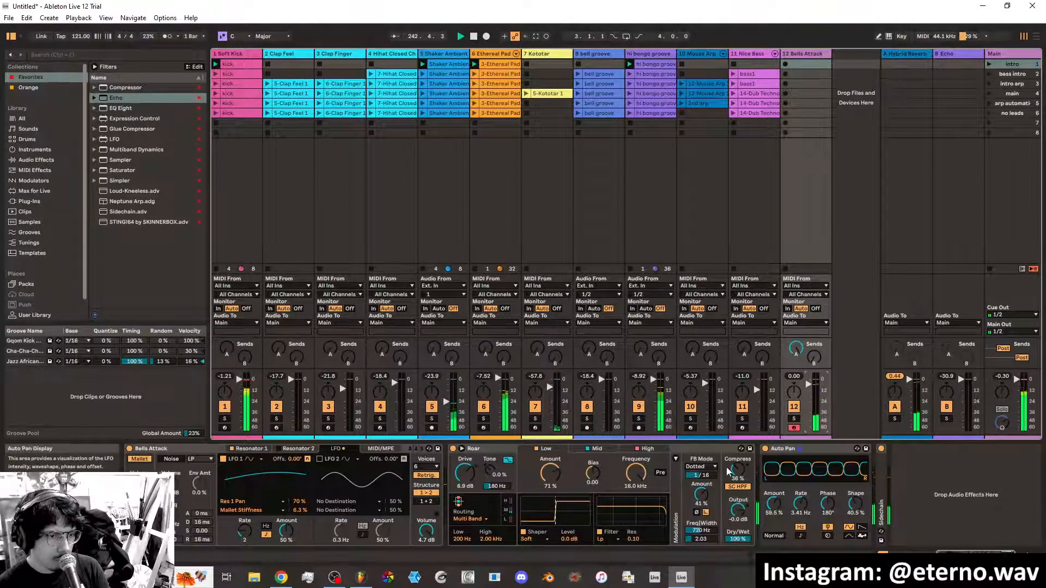
left_click_drag(741, 471, 741, 460)
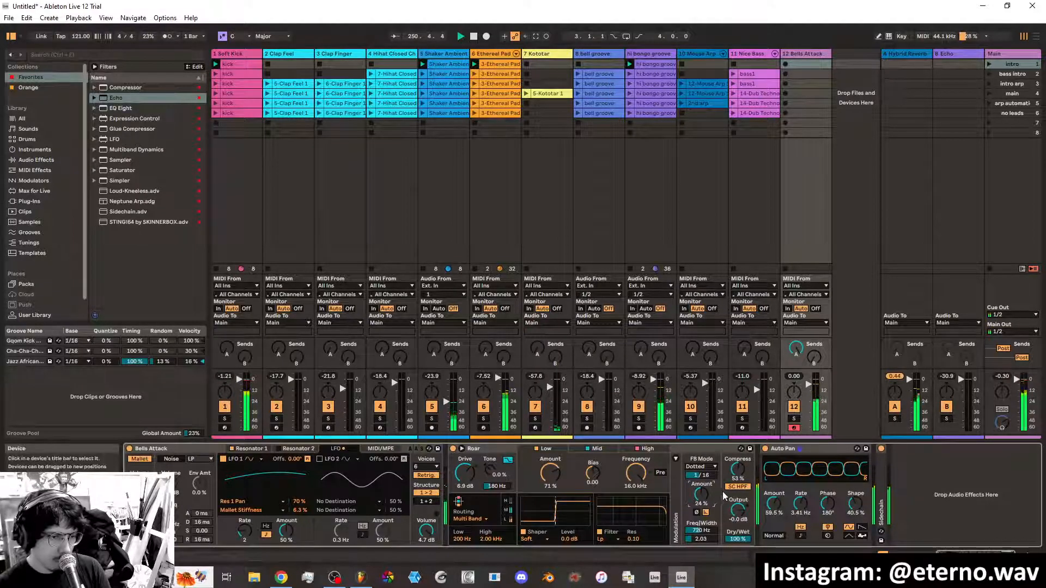
left_click_drag(741, 471, 743, 476)
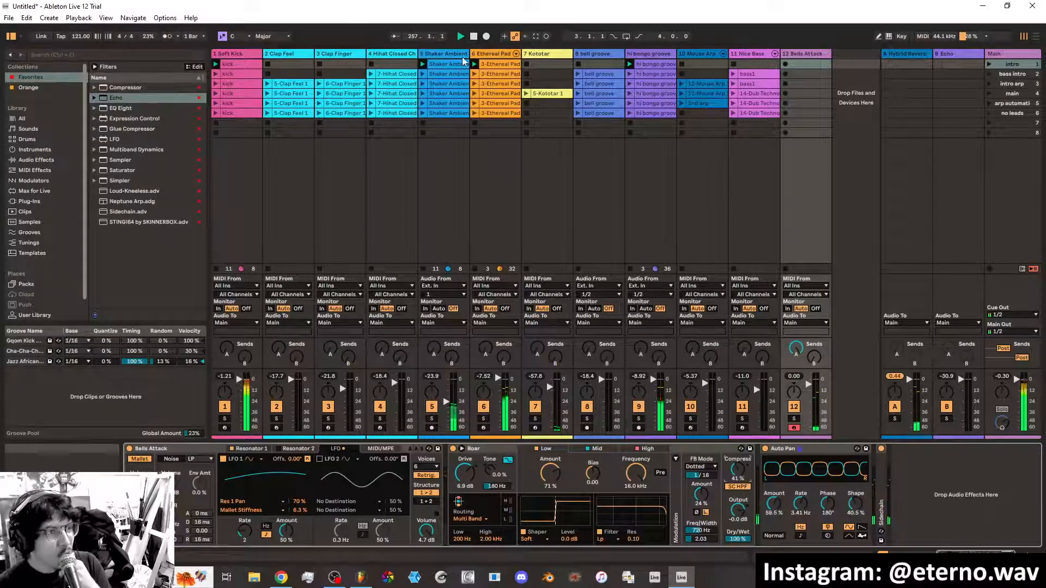
Restart playback from the beginning, and stop the kick, shaker and bongo clips one after another
left_click(478, 39)
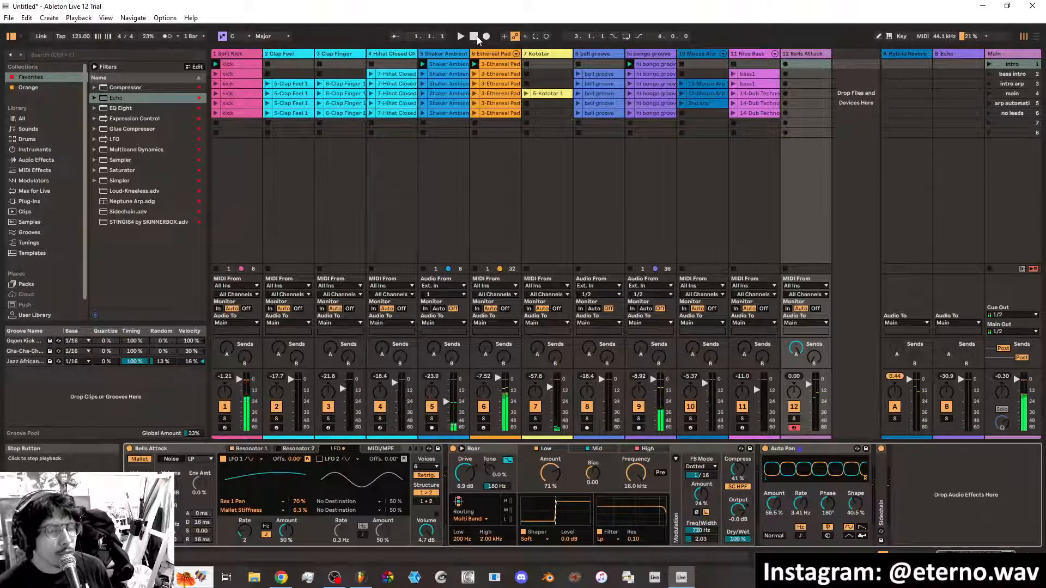
left_click(462, 38)
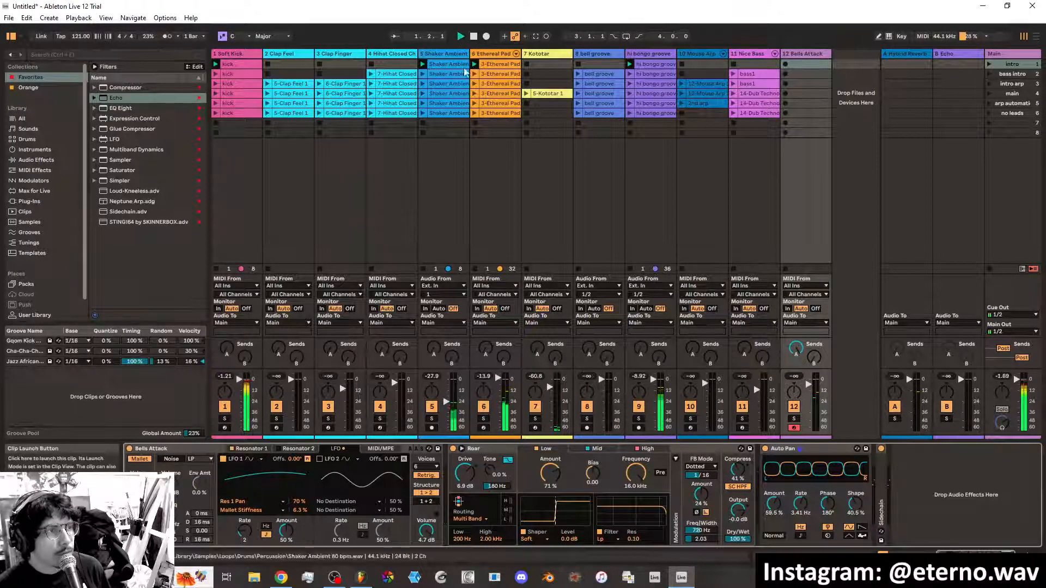
left_click(216, 64)
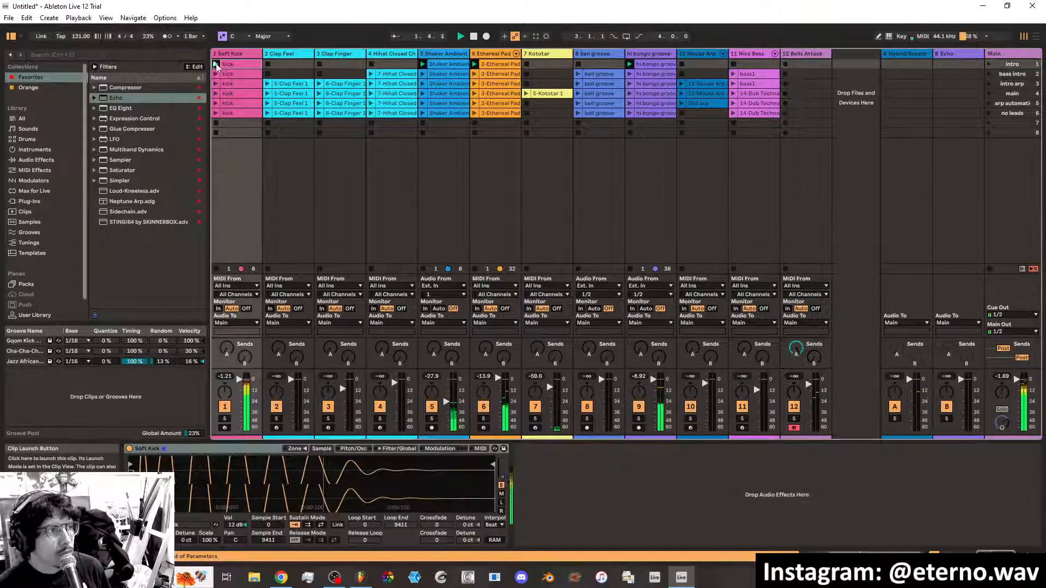
left_click(217, 132)
left_click(424, 134)
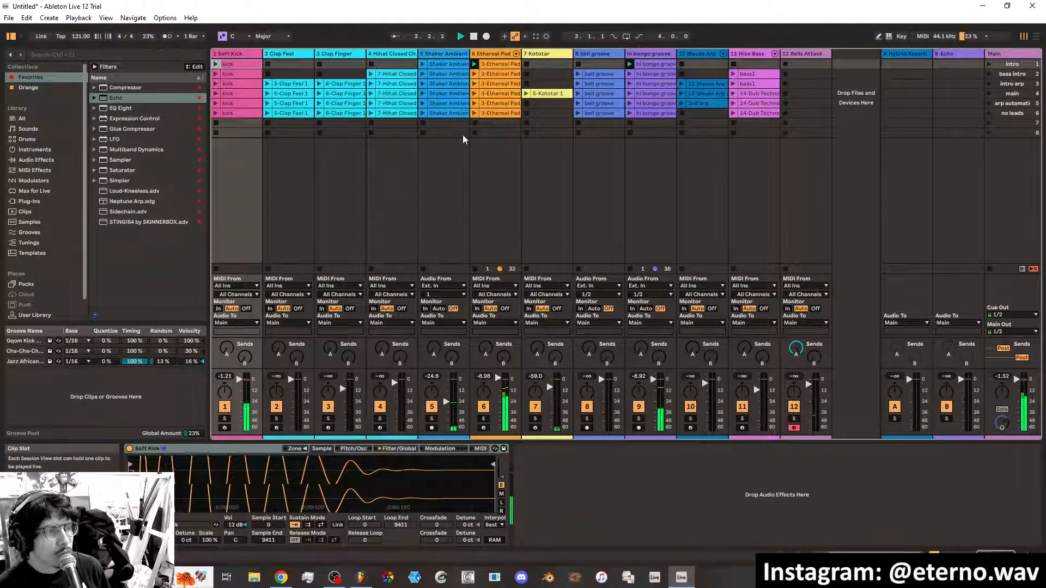
left_click(633, 132)
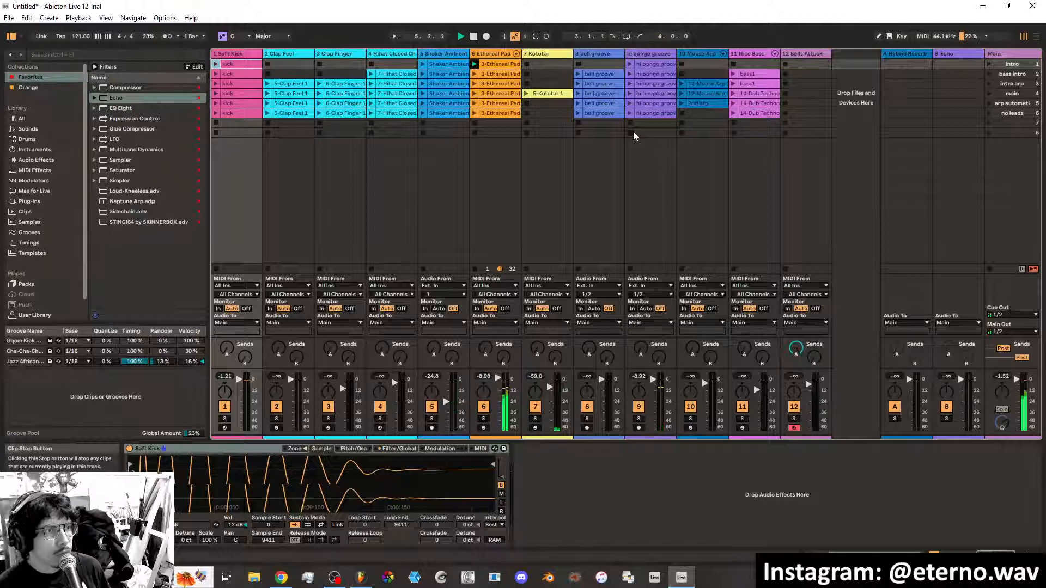
Relaunch the intro scene, stop playback, and start recording the session performance into the arrangement from the beginning
left_click(988, 64)
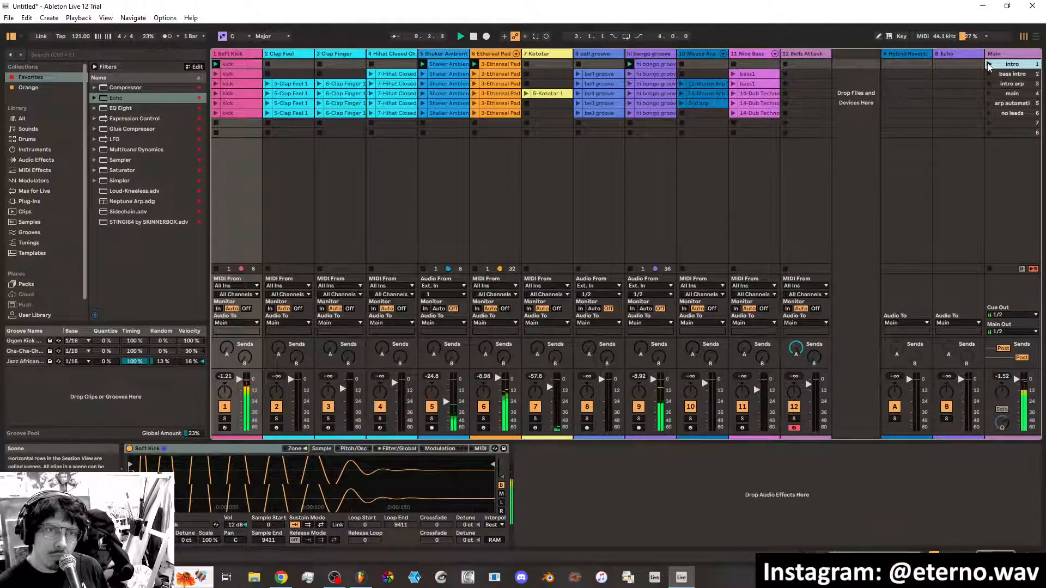
left_click(478, 37)
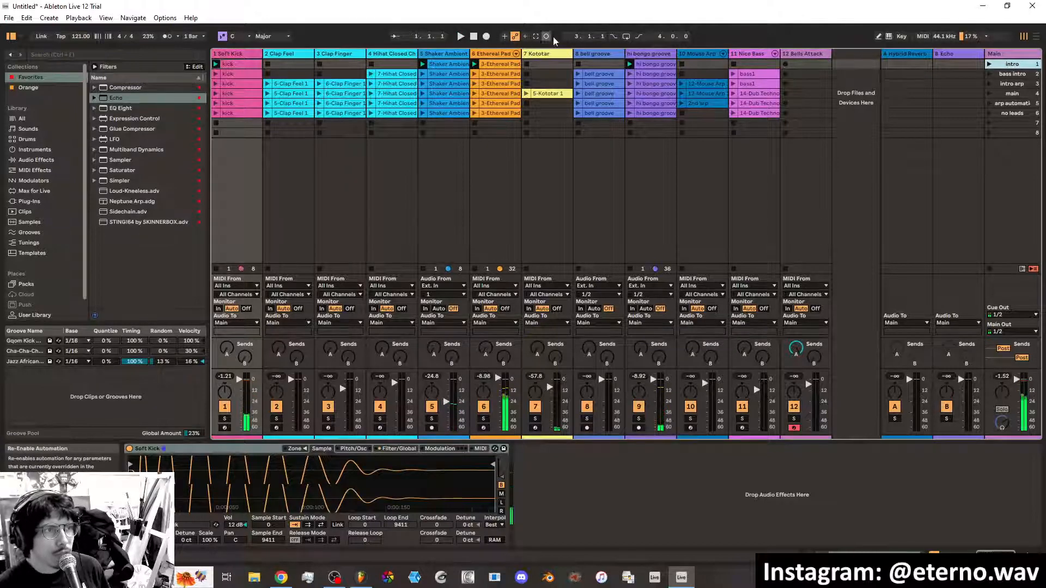
left_click(489, 36)
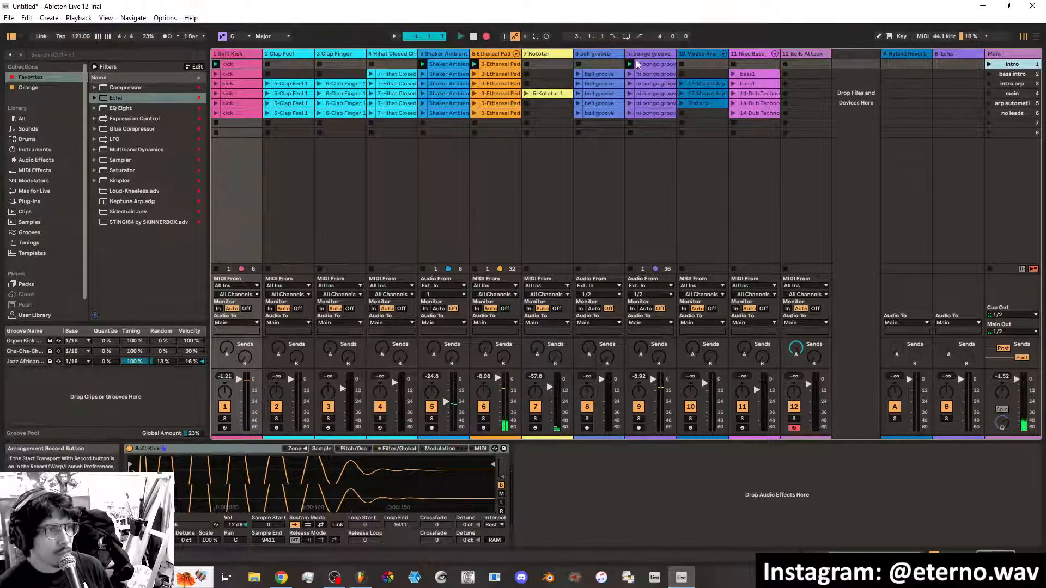
Launch the bass intro, intro arp, main and arp automation scenes in turn during the arrangement recording
left_click(989, 75)
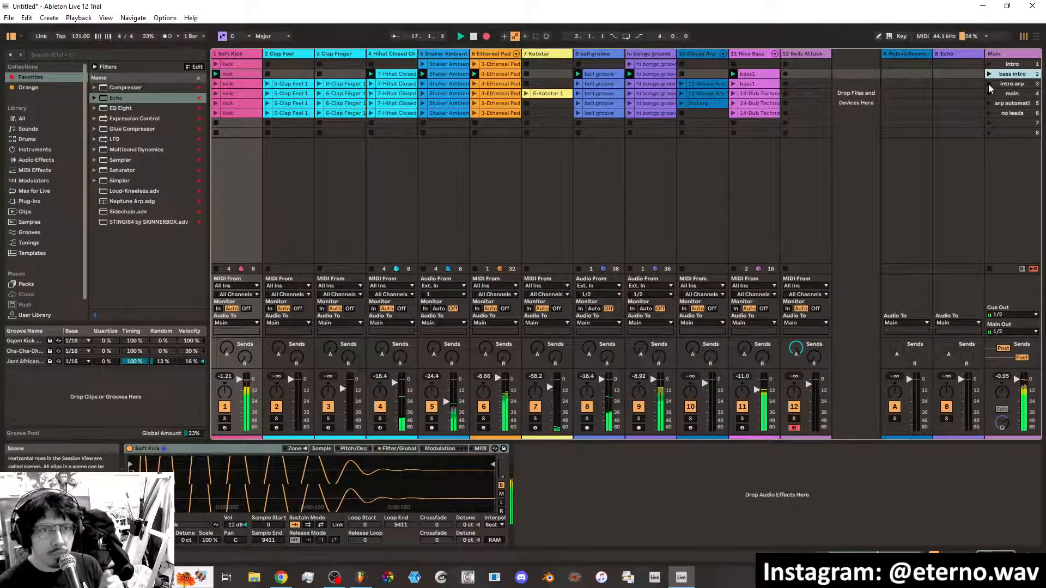
left_click(989, 84)
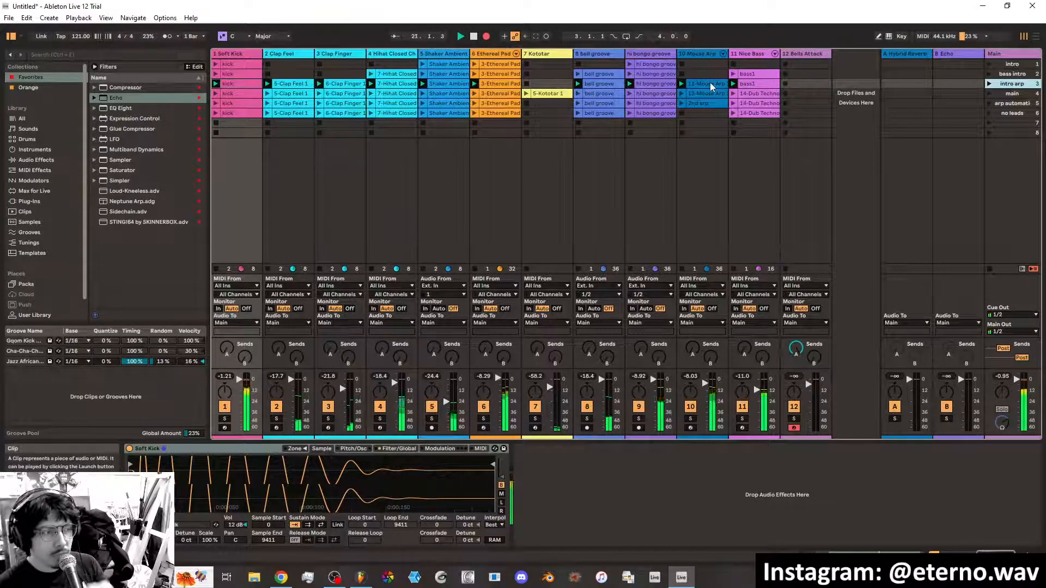
left_click(989, 93)
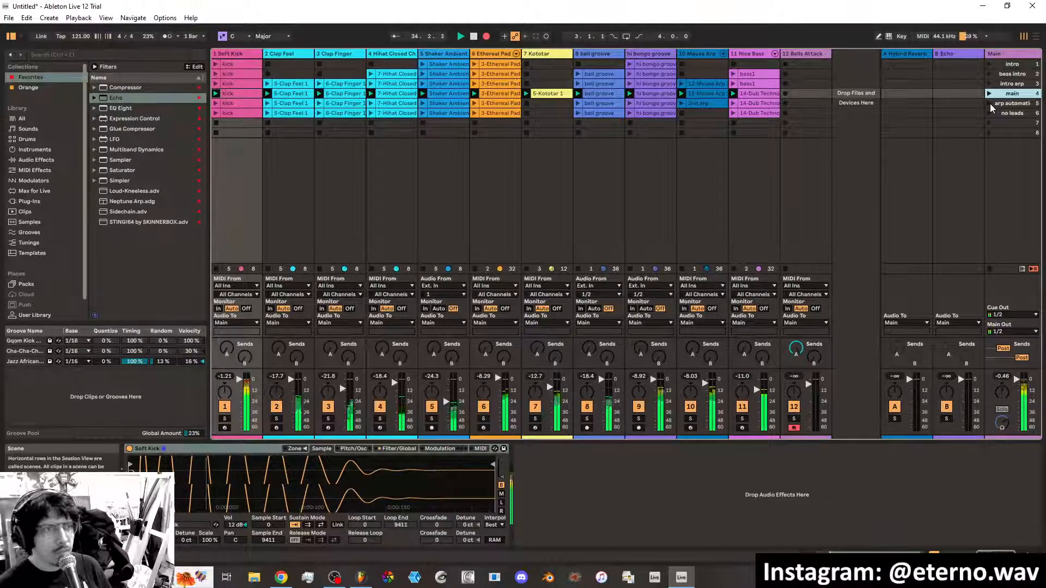
left_click(990, 104)
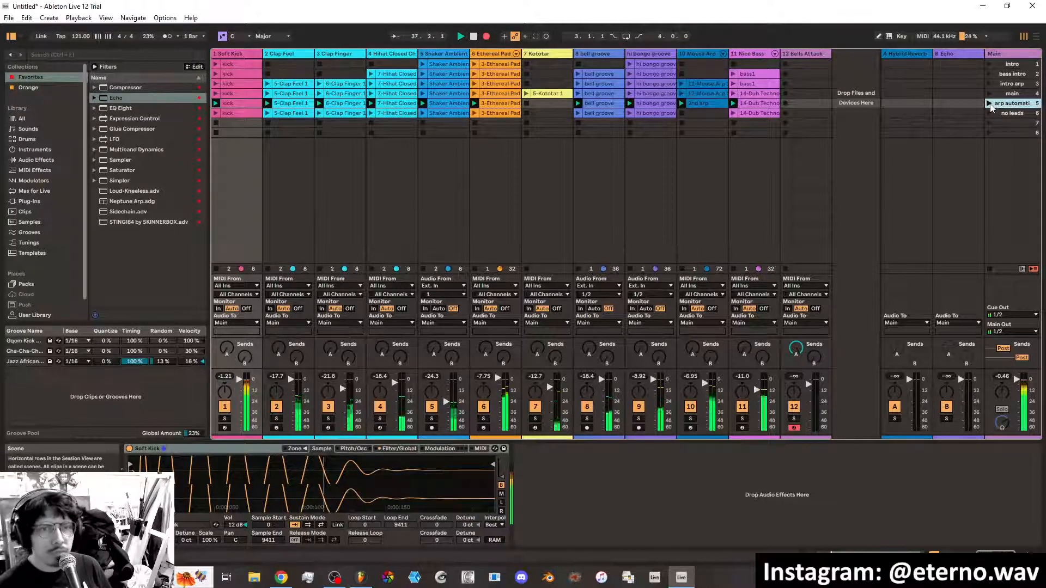
Duplicate the Kototar clip from the main scene into the arp automation scene, and launch the copy
right_click(543, 94)
left_click(567, 113)
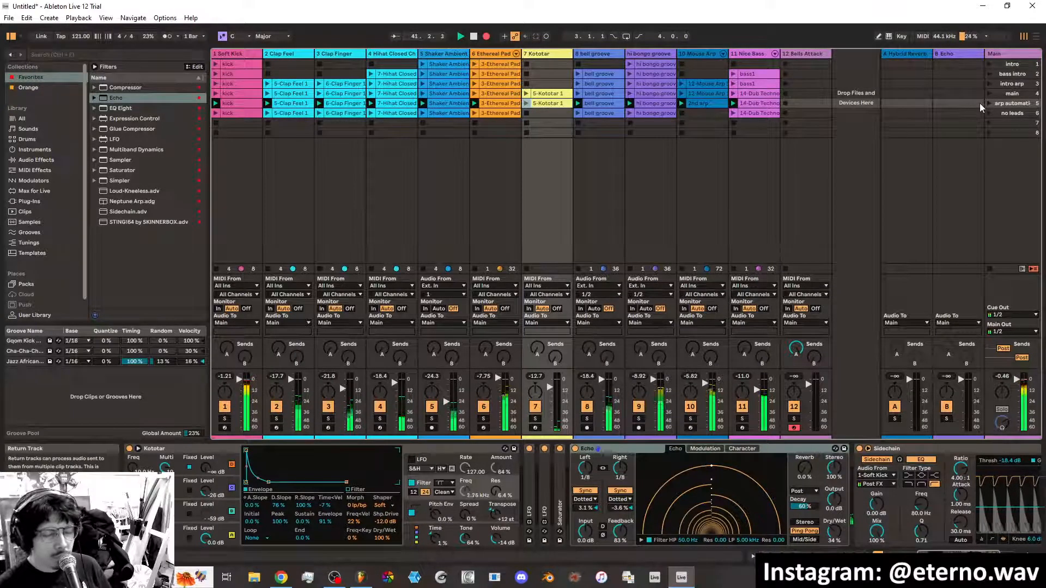
left_click(527, 104)
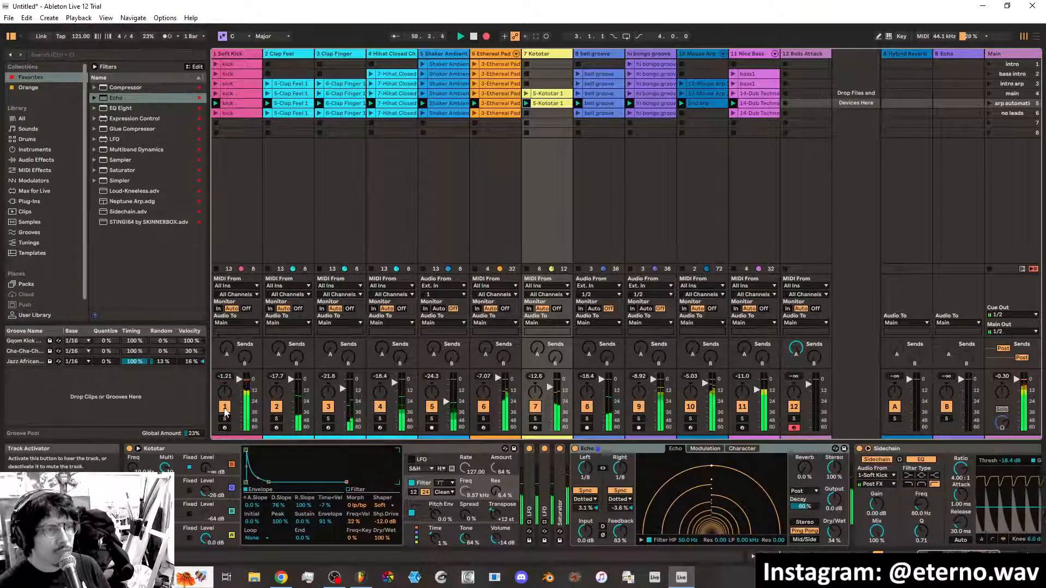
Launch the "no leads" scene for the live Bells Attack part, and mute the Soft Kick track
left_click(988, 112)
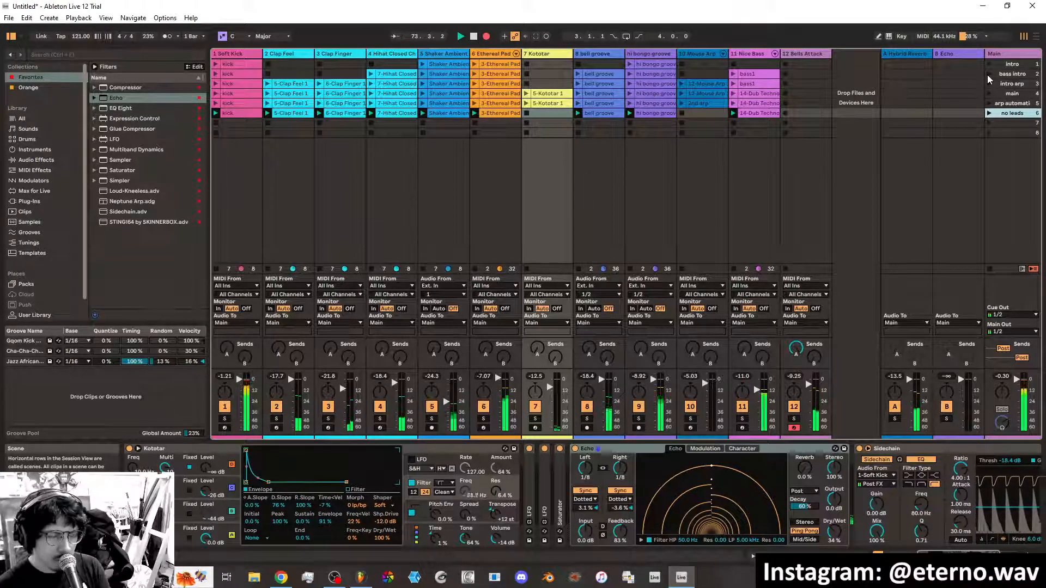
left_click(224, 408)
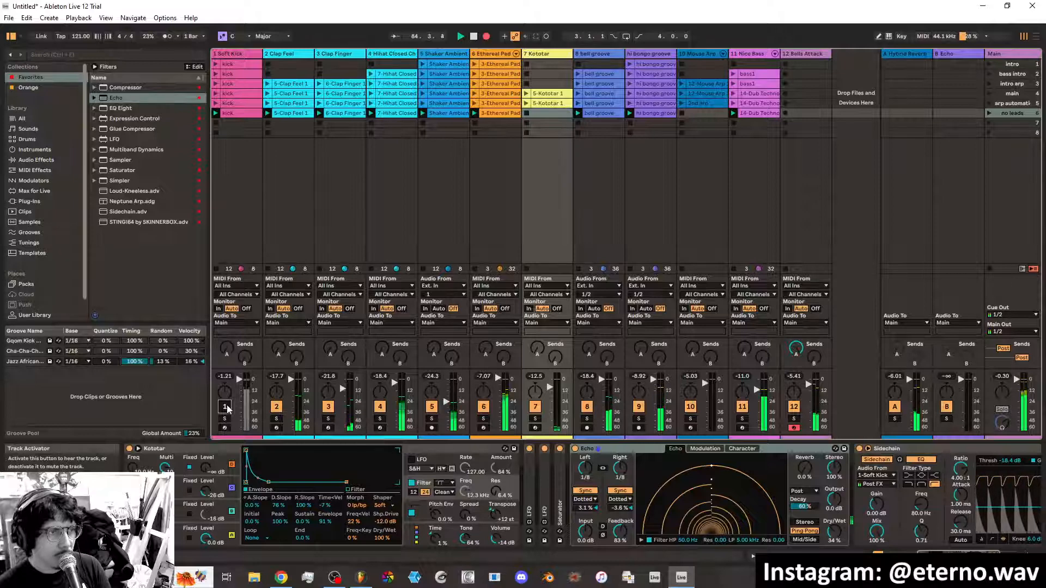
Launch the main scene and switch on to the arp automation scene, bringing the kick back in by unmuting the Soft Kick track
left_click(989, 93)
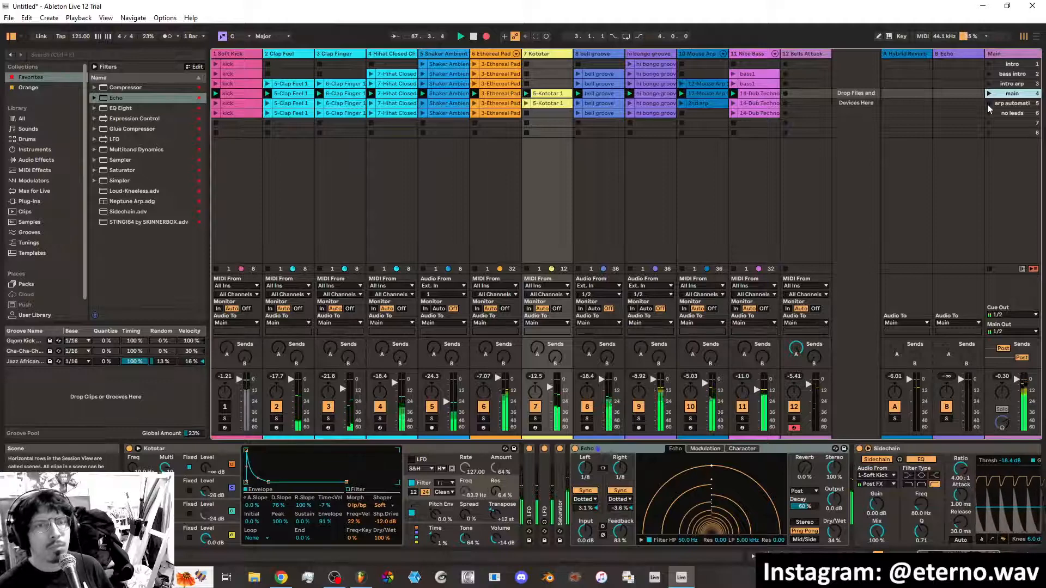
left_click(987, 104)
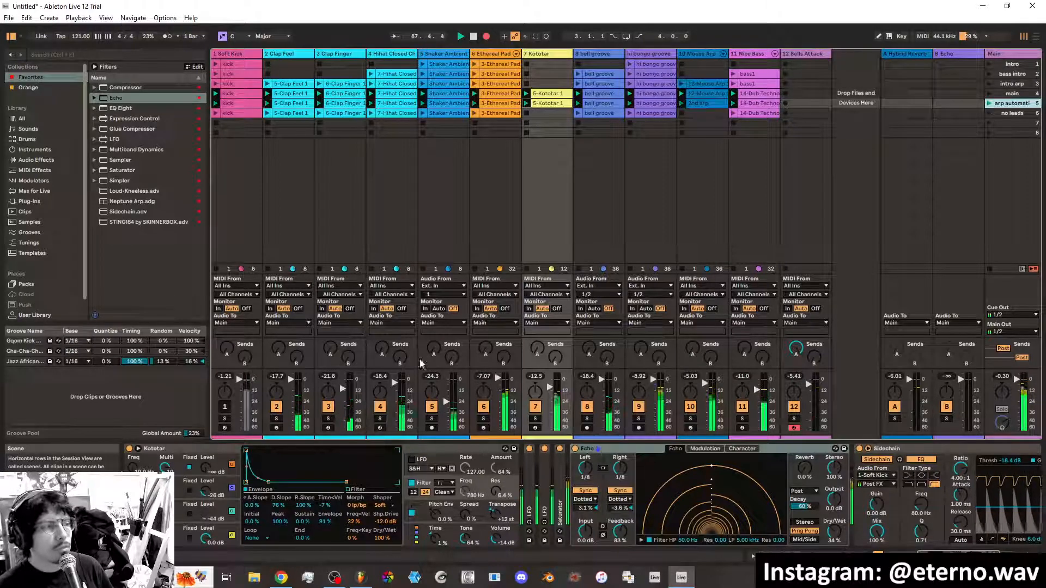
left_click(224, 408)
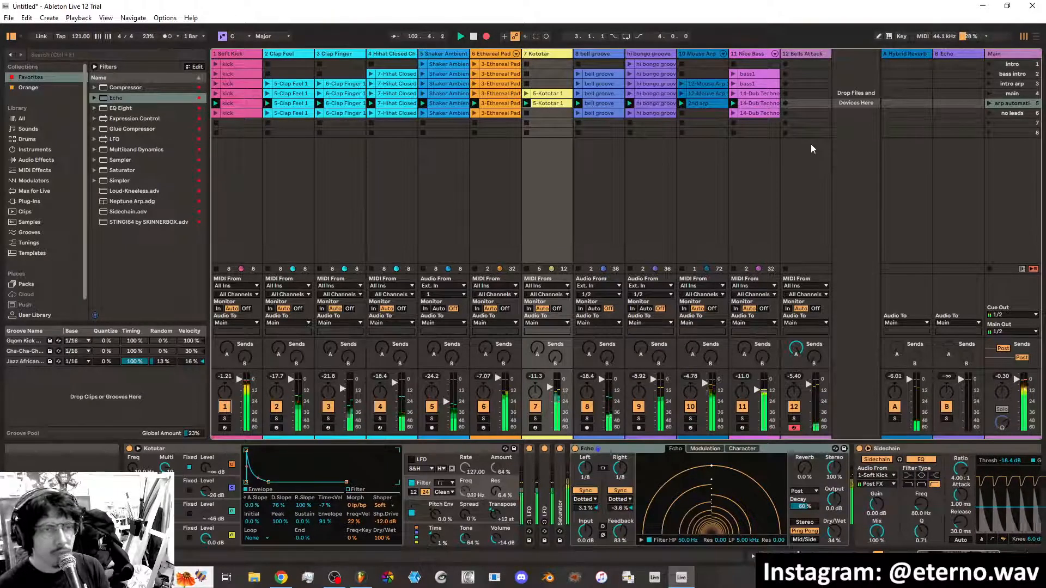
Launch the bass intro scene and the intro scene in turn to thin out the track for its ending
left_click(989, 74)
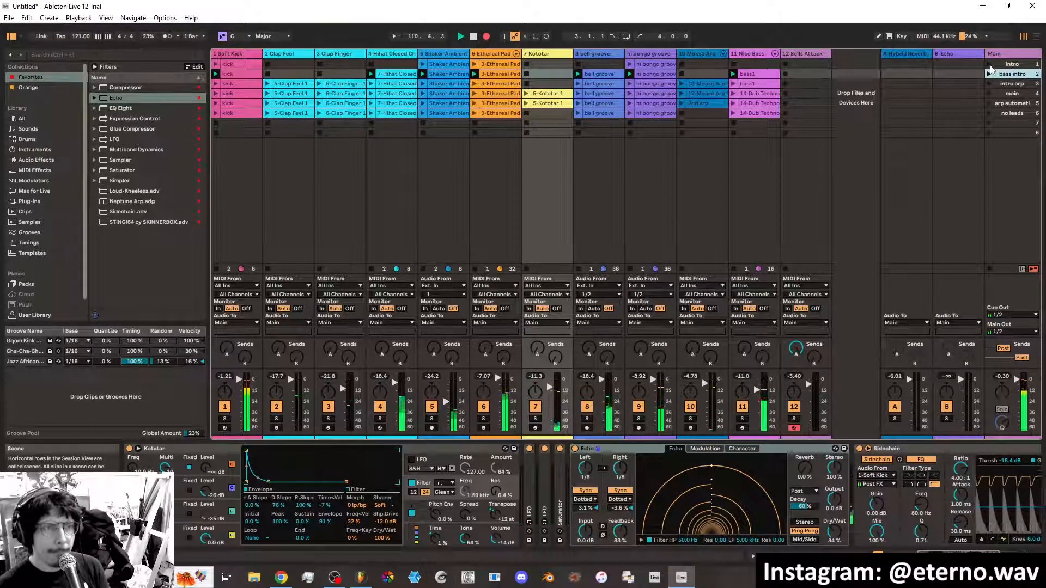
left_click(990, 65)
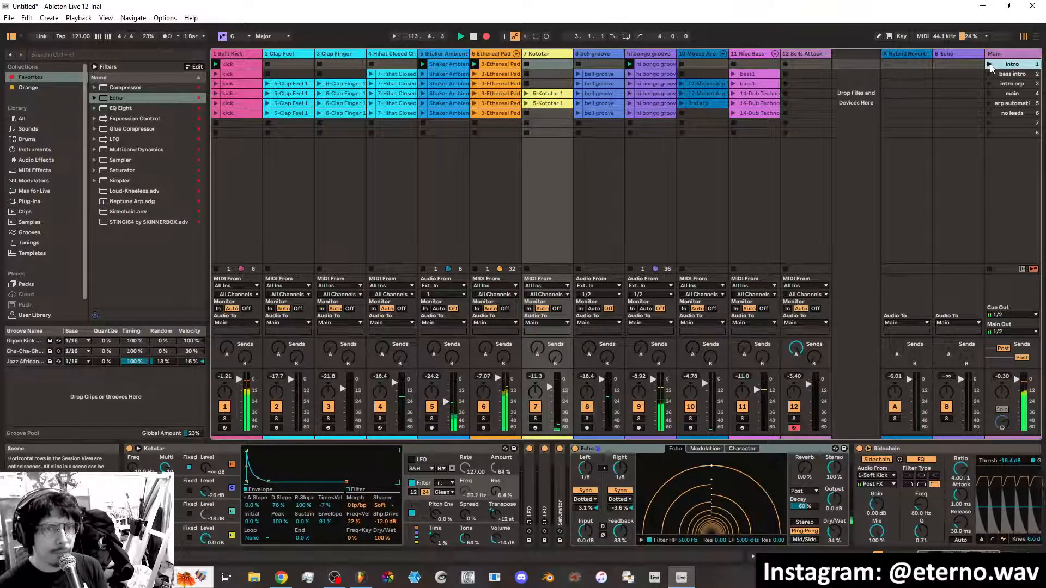
Stop the hi bongo groove, Shaker Ambient, Soft Kick and Ethereal Pad clips in turn, and end the arrangement recording
left_click(630, 133)
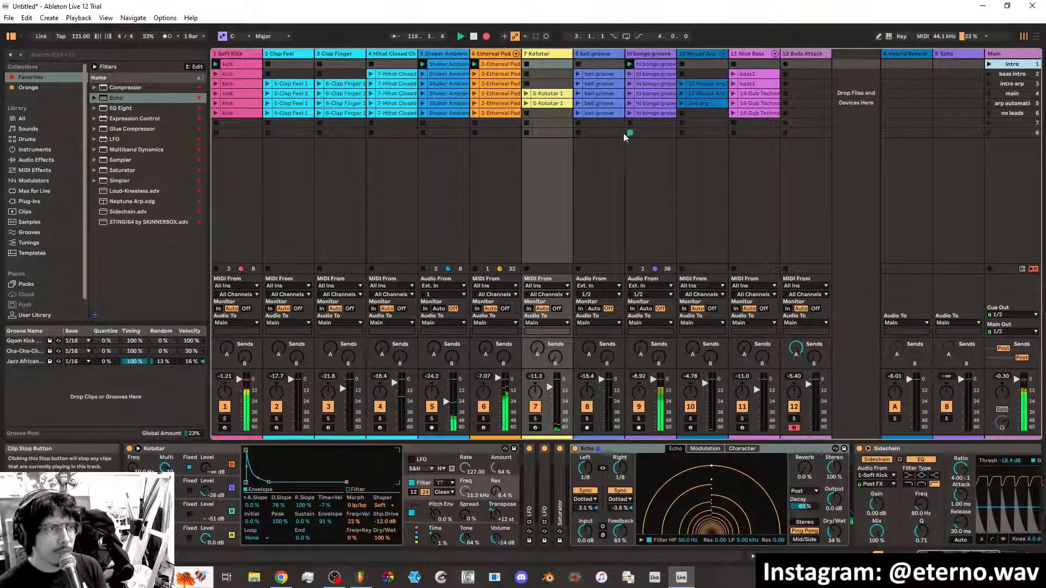
left_click(423, 133)
left_click(217, 133)
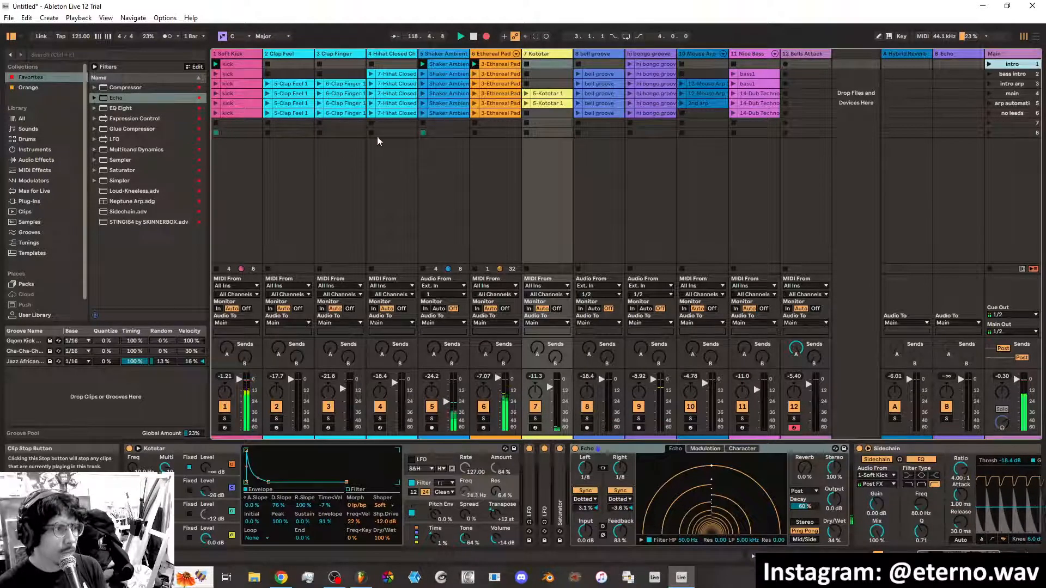
left_click(476, 133)
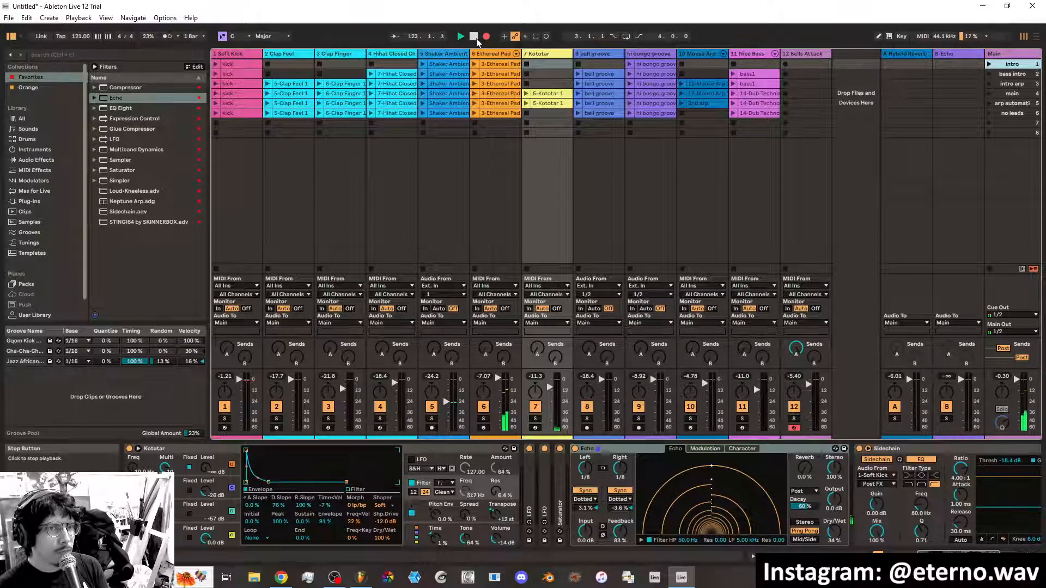
left_click(475, 37)
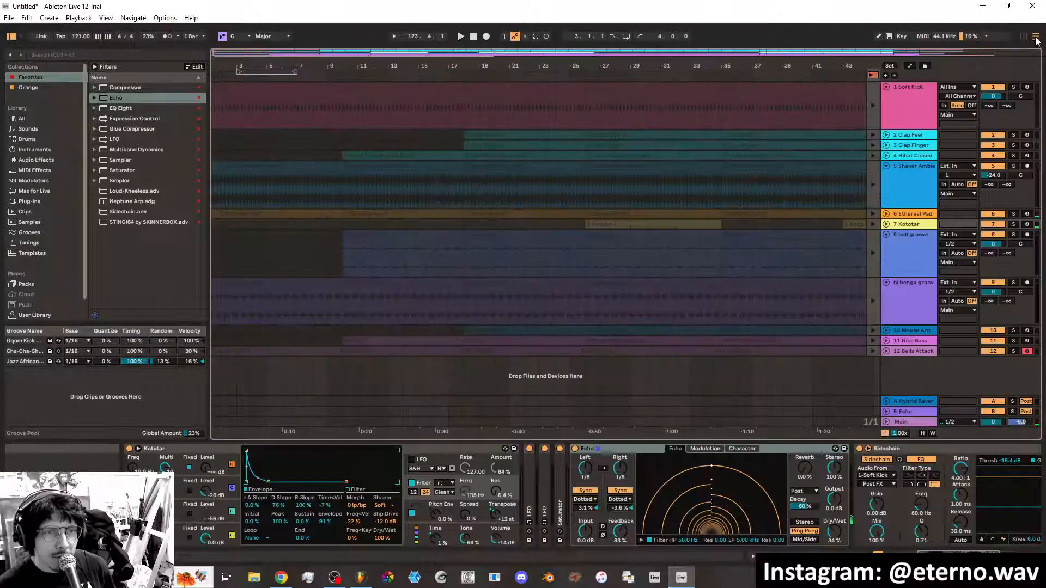
Show the recorded arrangement and switch all tracks from session clips back to arrangement playback
left_click(1036, 37)
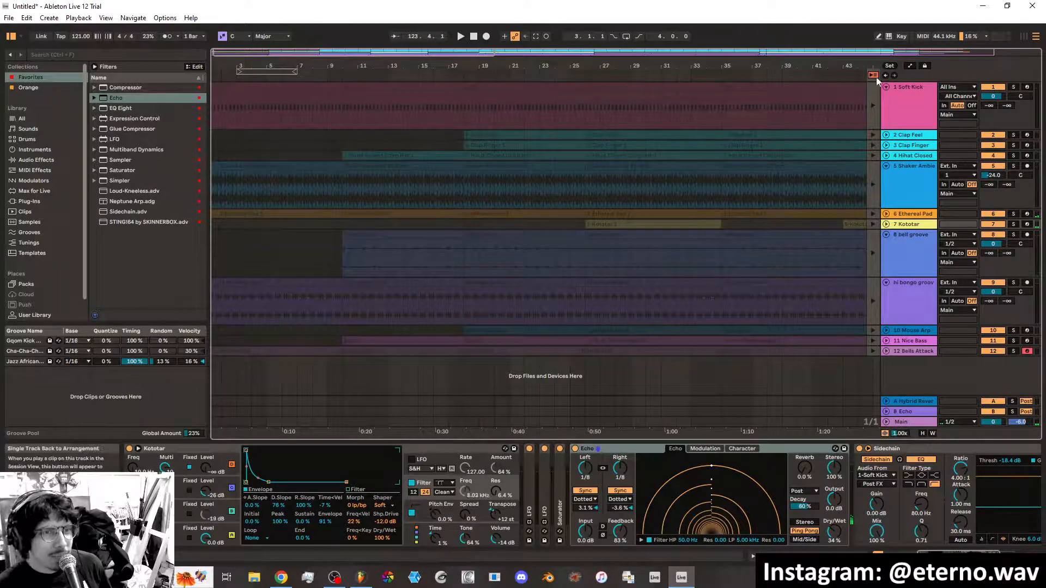
left_click(873, 75)
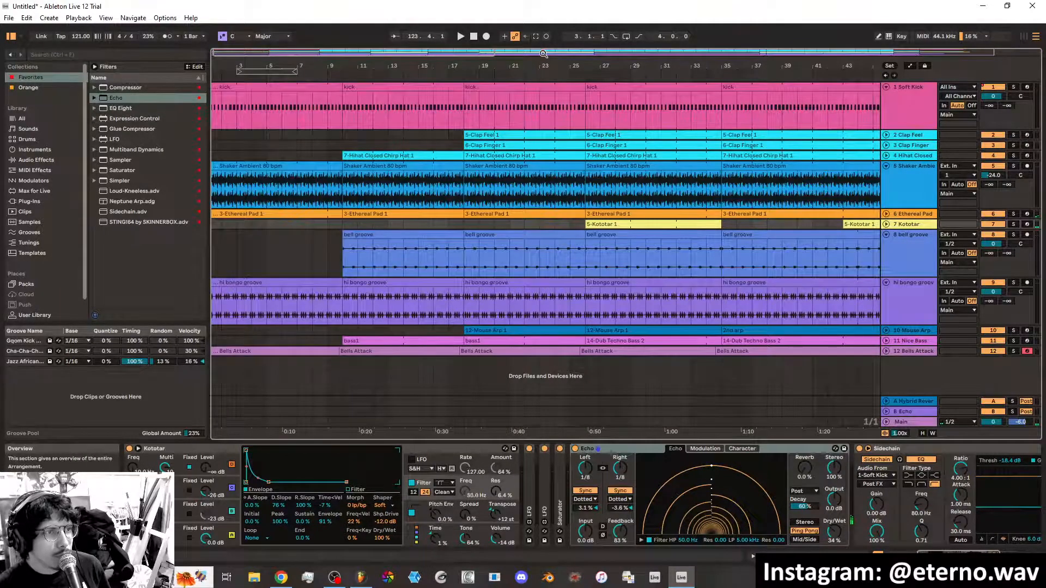
mouse_move(543, 54)
left_mouse_down()
mouse_move(543, 69)
mouse_move(542, 51)
left_mouse_up()
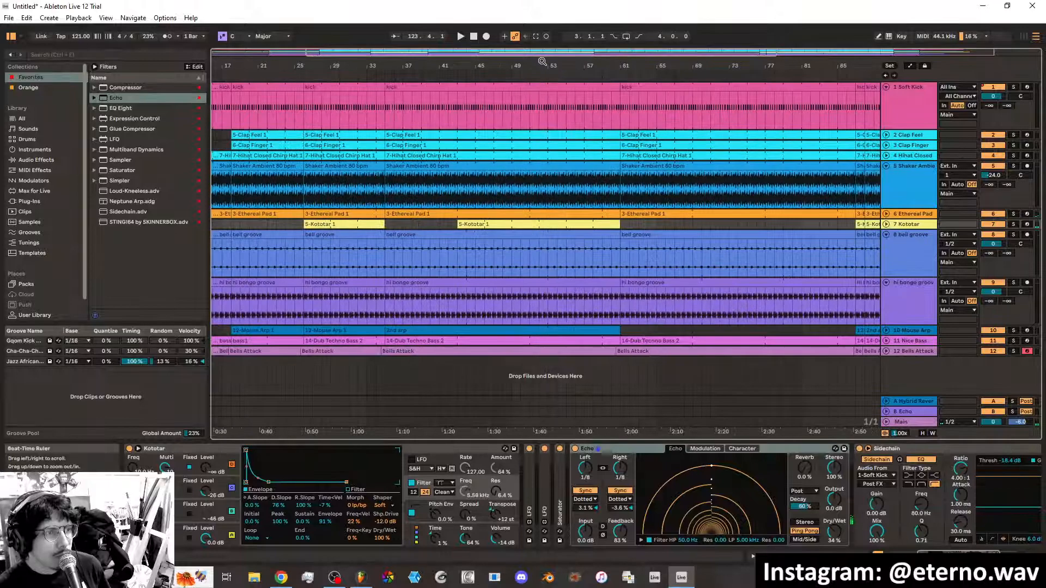
key("minus")
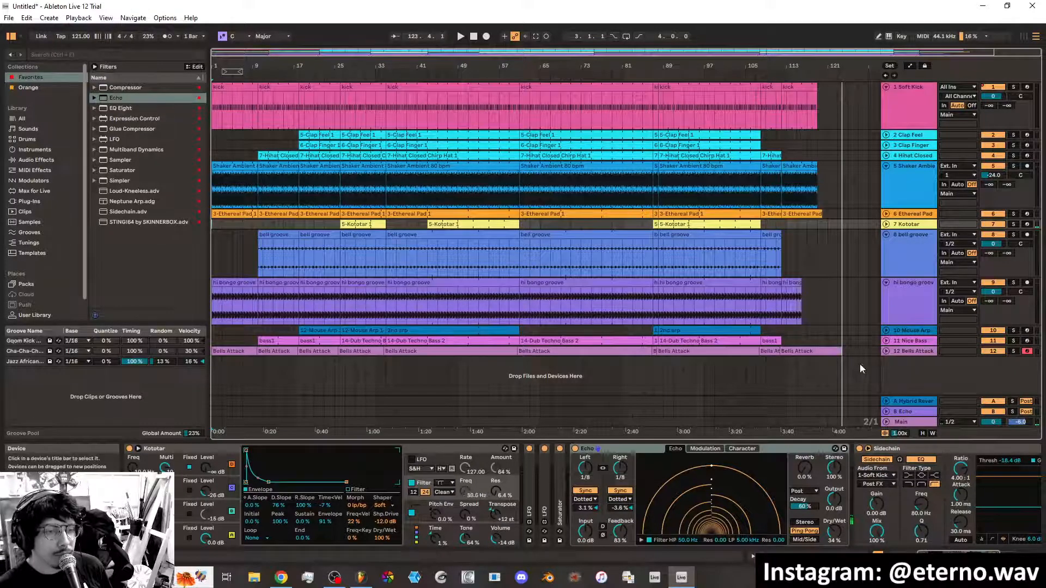
left_click(1024, 37)
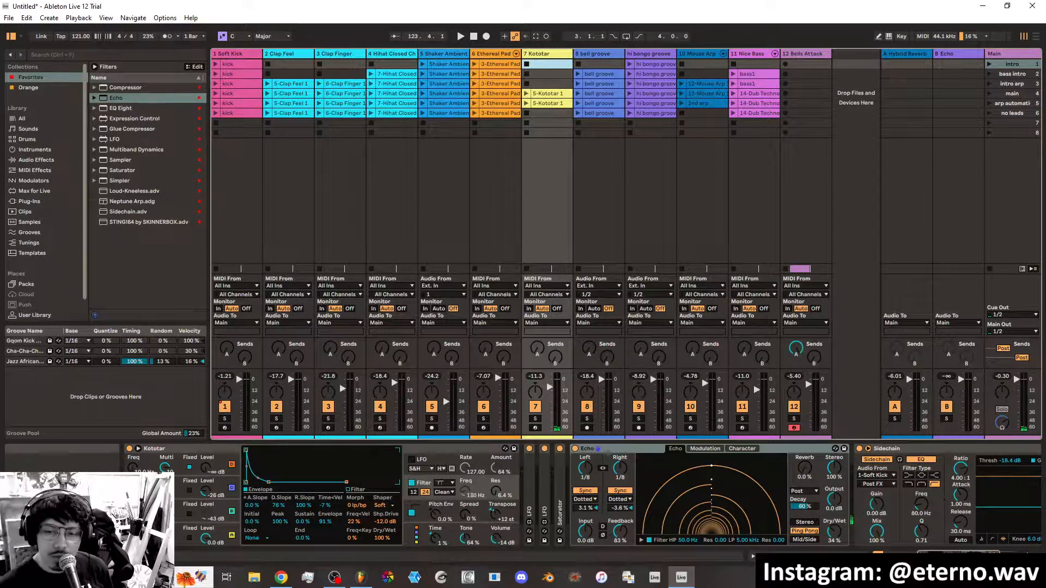
key("alt+Tab")
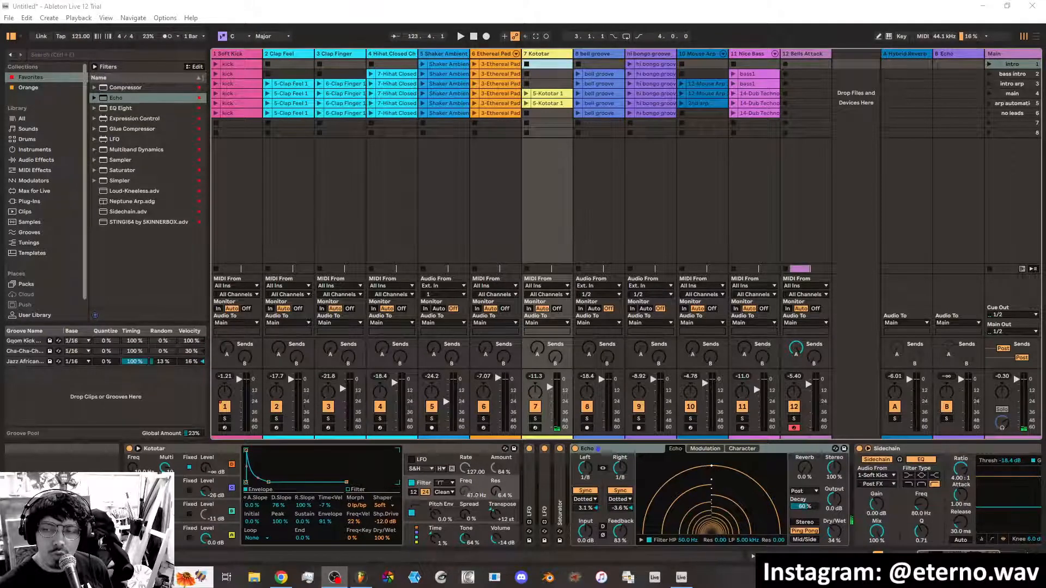
key("alt+Tab")
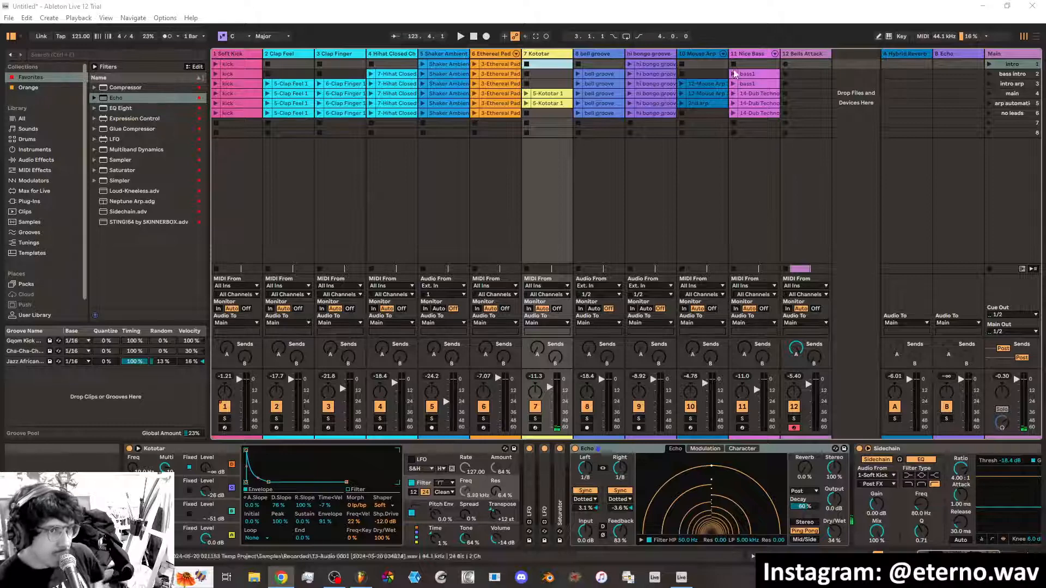
Examine the recorded clips in the arrangement, closely around bars 87 and 88 and across the full song length
left_click(1037, 37)
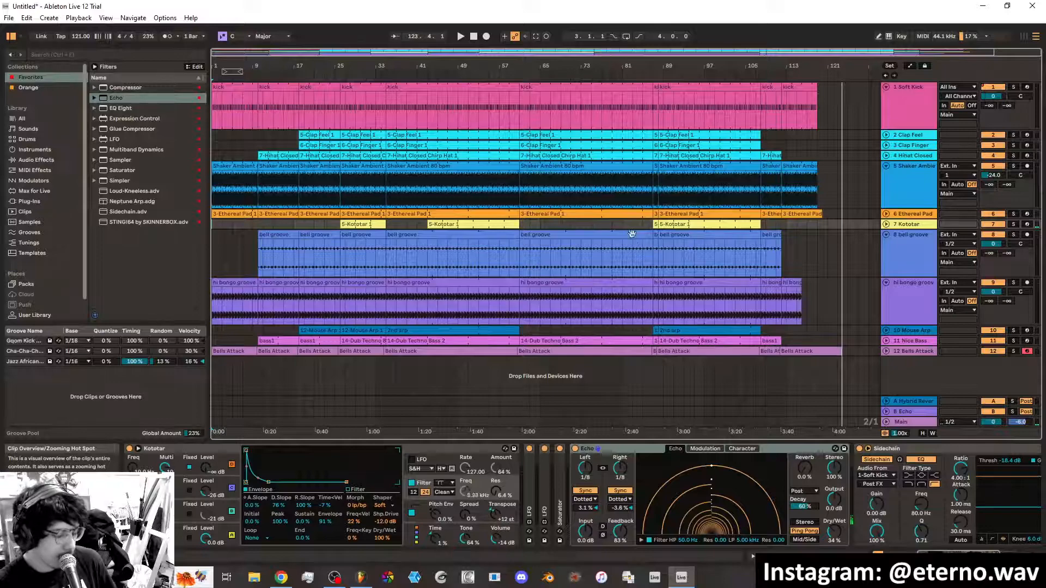
scroll(674, 252, "up", 10)
scroll(674, 251, "down", 8)
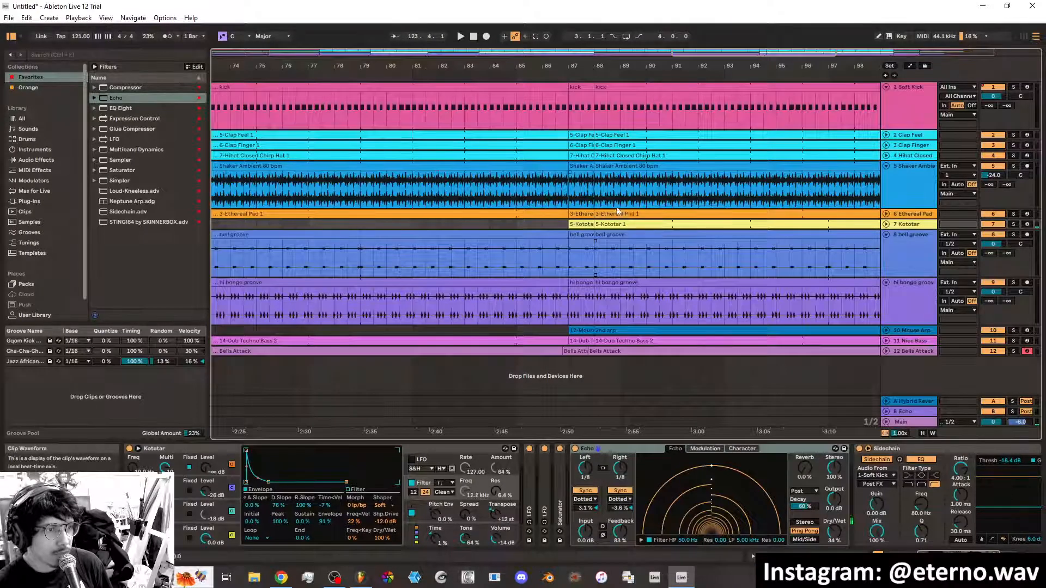
scroll(570, 208, "up", 4)
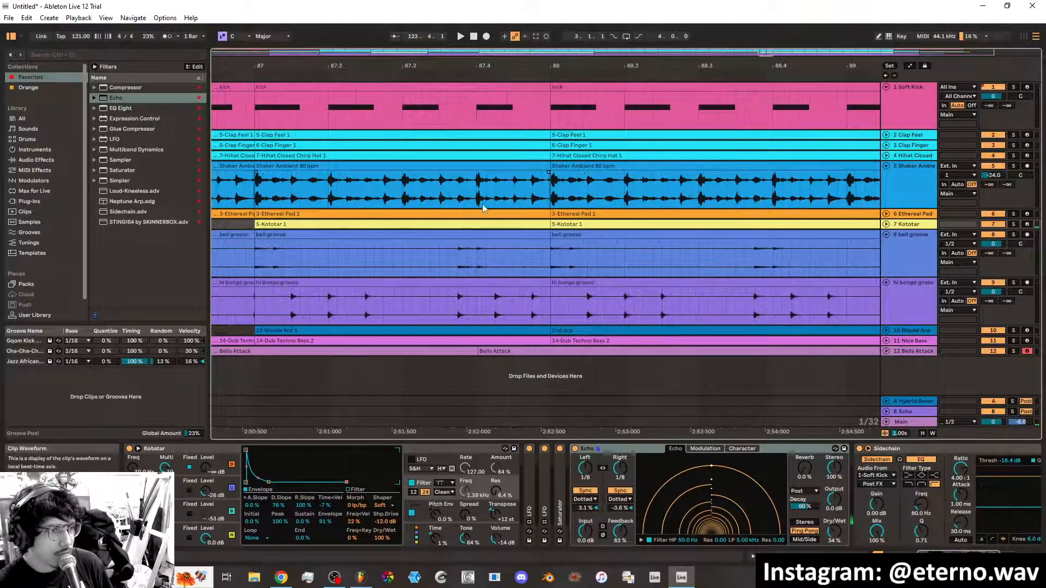
scroll(482, 204, "down", 6)
scroll(482, 204, "down", 3)
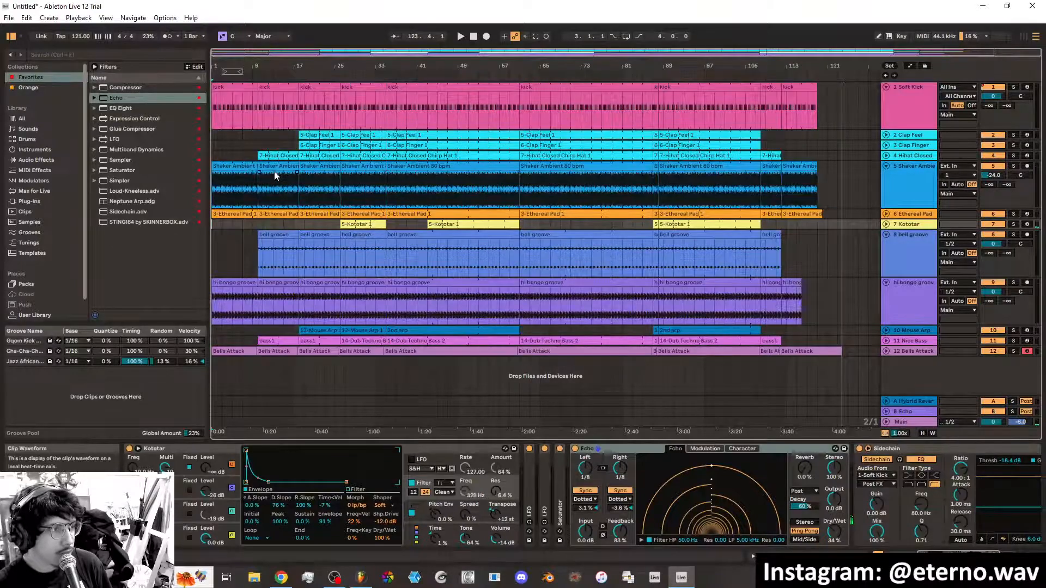
scroll(259, 155, "up", 2)
scroll(259, 155, "down", 2)
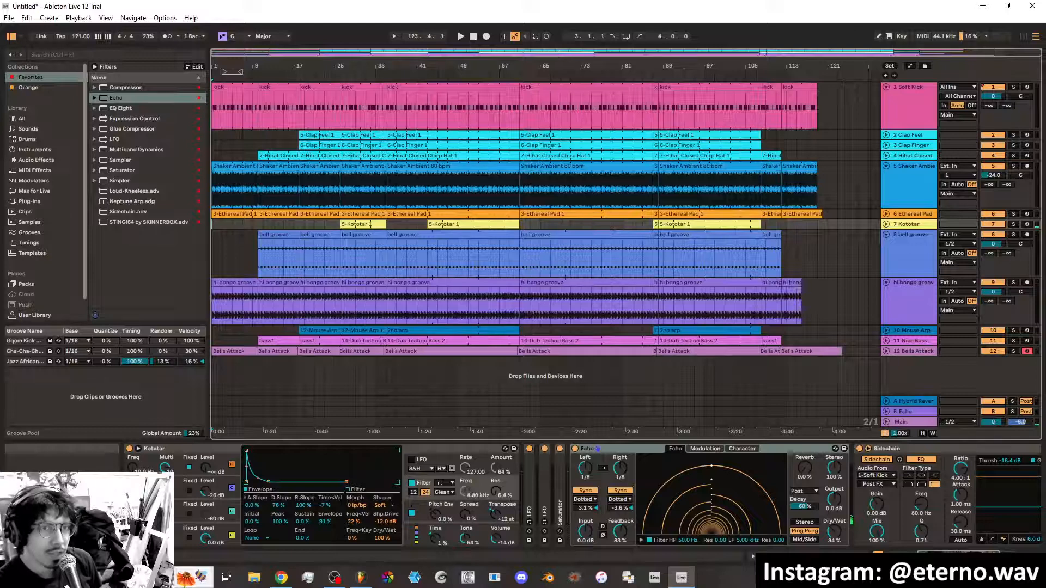
left_click(1024, 36)
left_click(1035, 36)
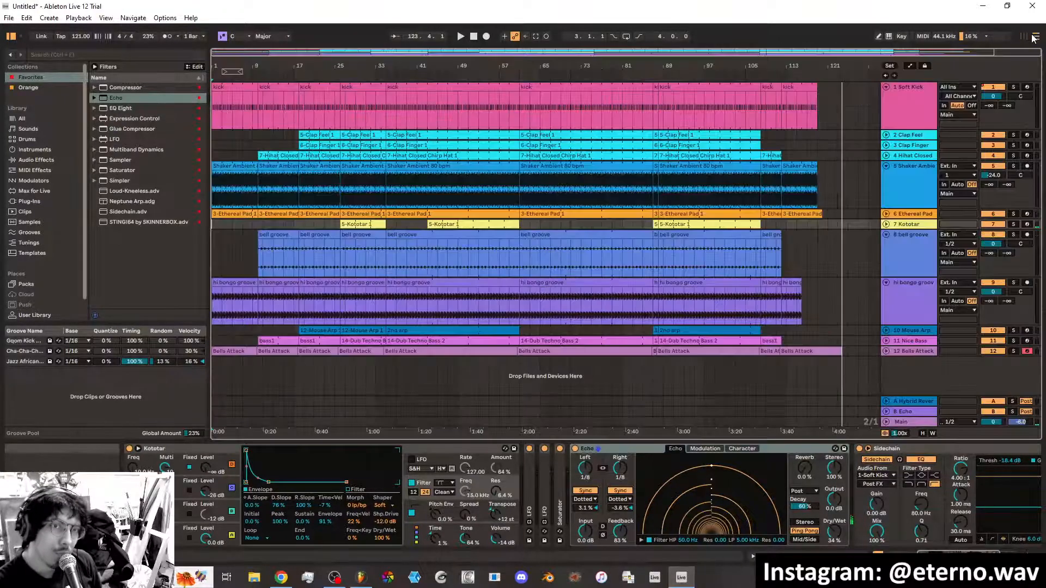
left_click(1024, 37)
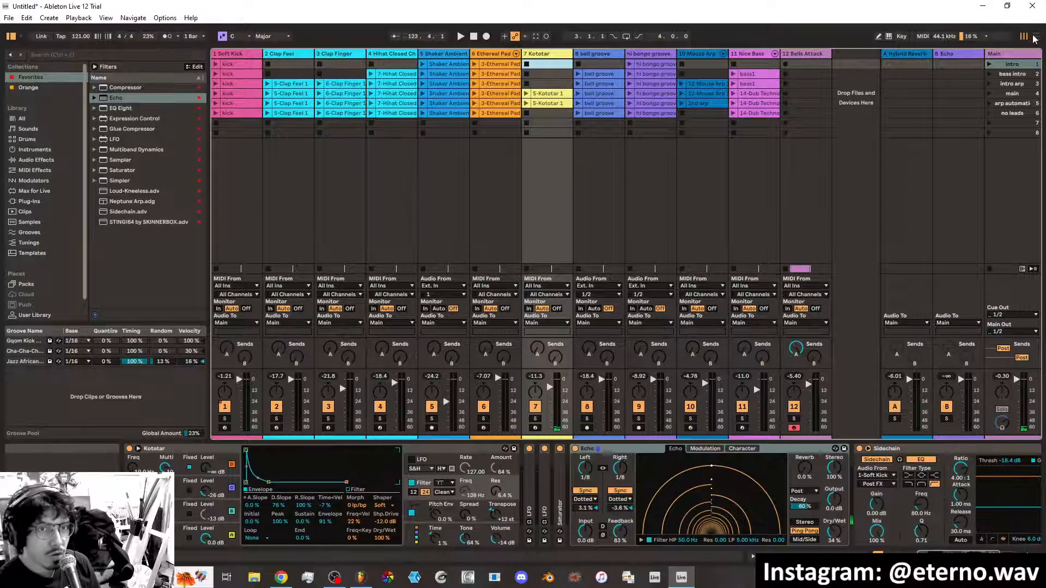
key("Tab")
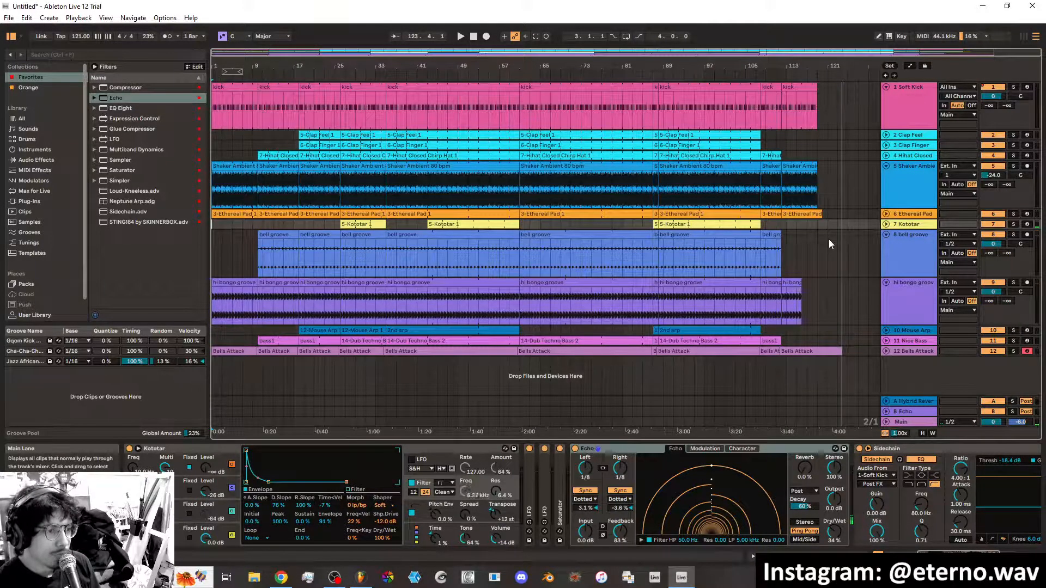
left_click(1024, 36)
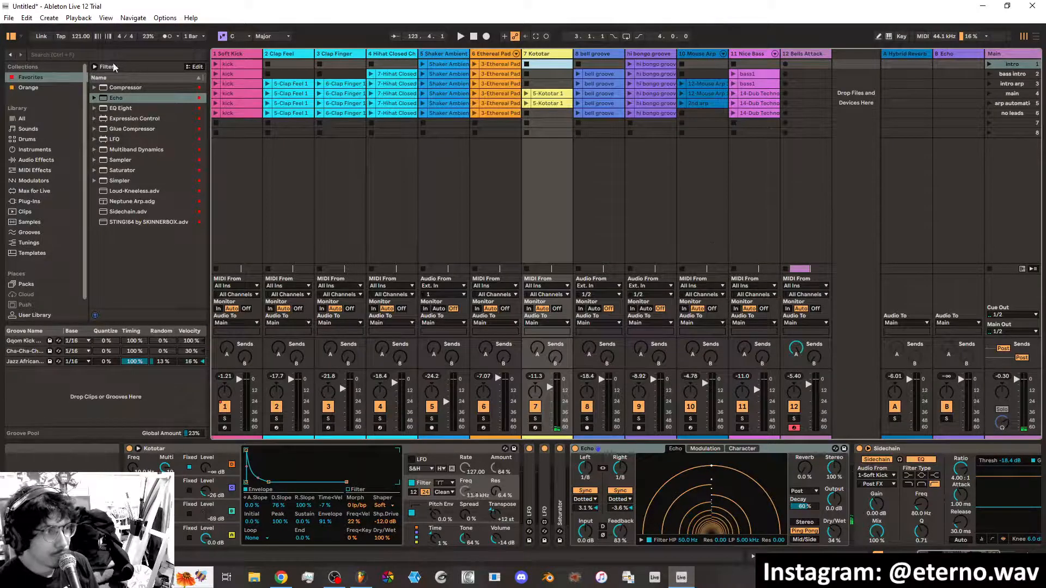
Save the Live Set as "Day 5 David august vibes" in the FIRST ABLETON TRACK Project folder
left_click(26, 18)
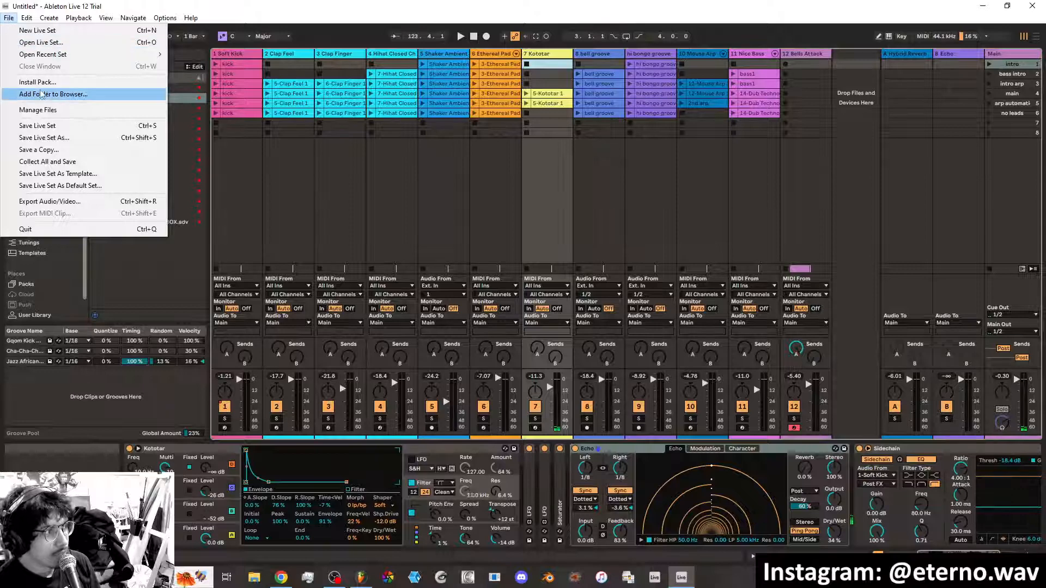
left_click(40, 126)
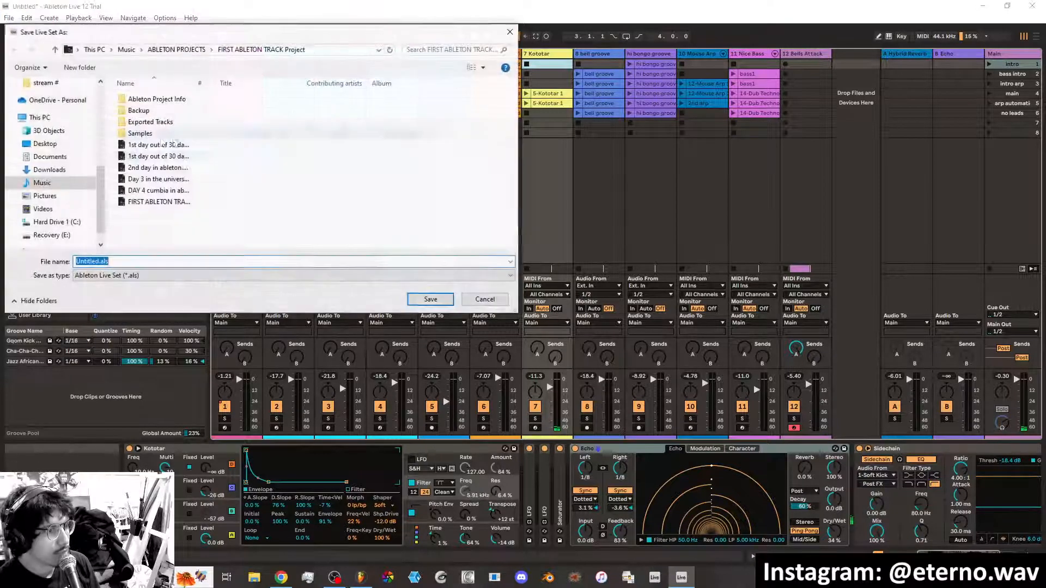
left_click_drag(280, 32, 599, 80)
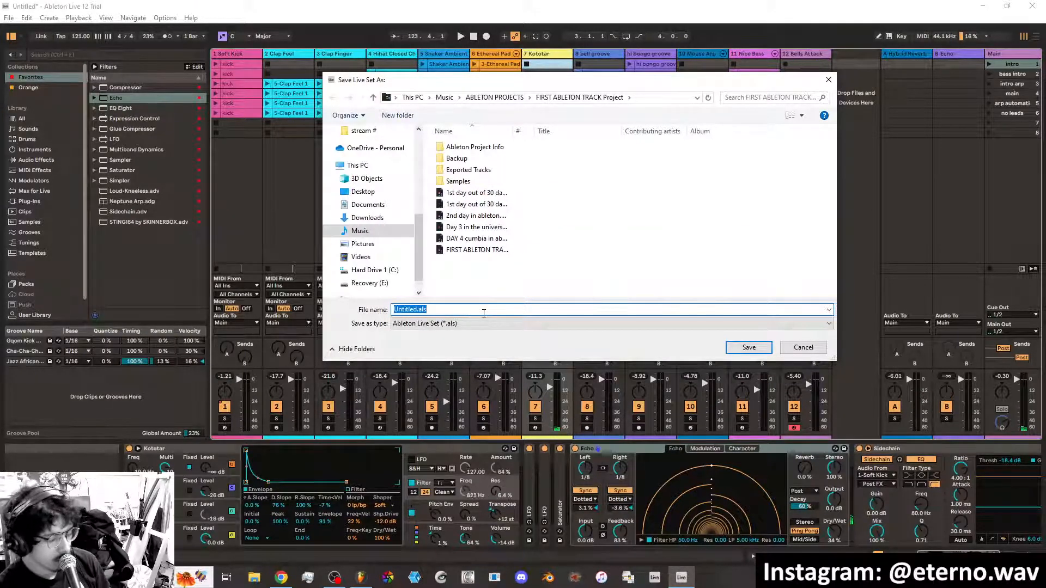
type("Day 5")
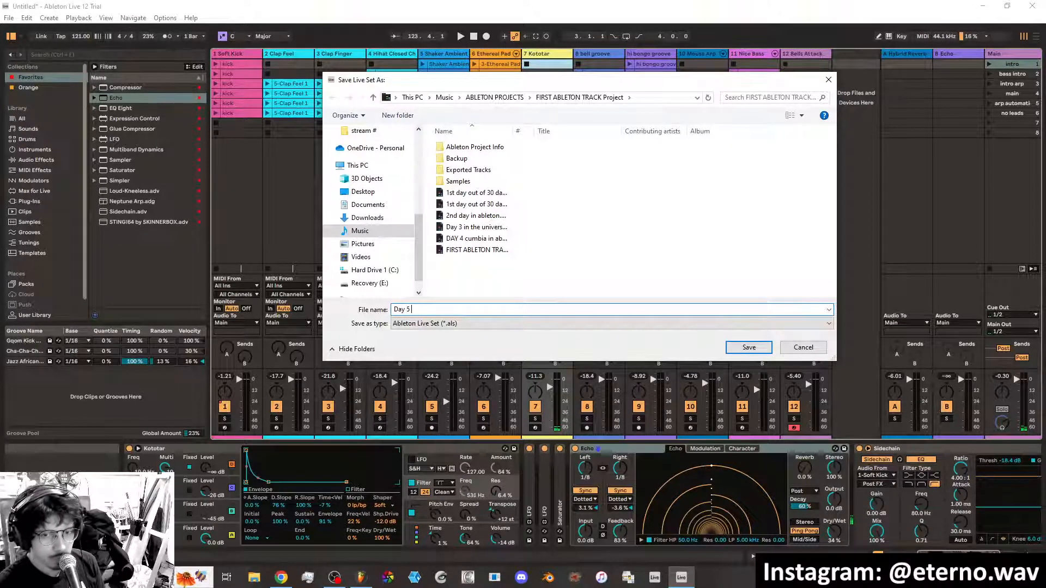
type("Davi")
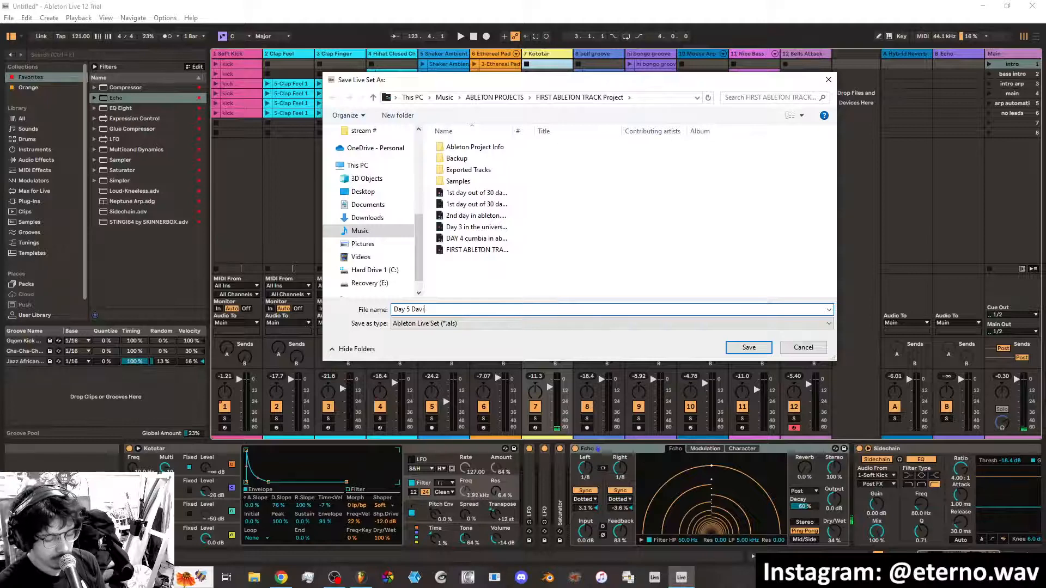
type("d august vibes")
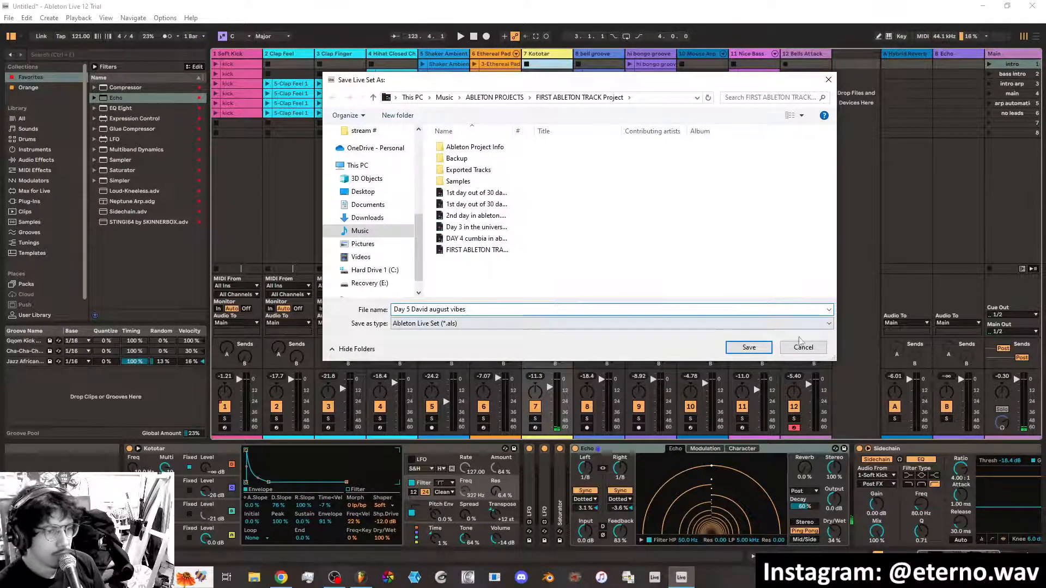
left_click(762, 349)
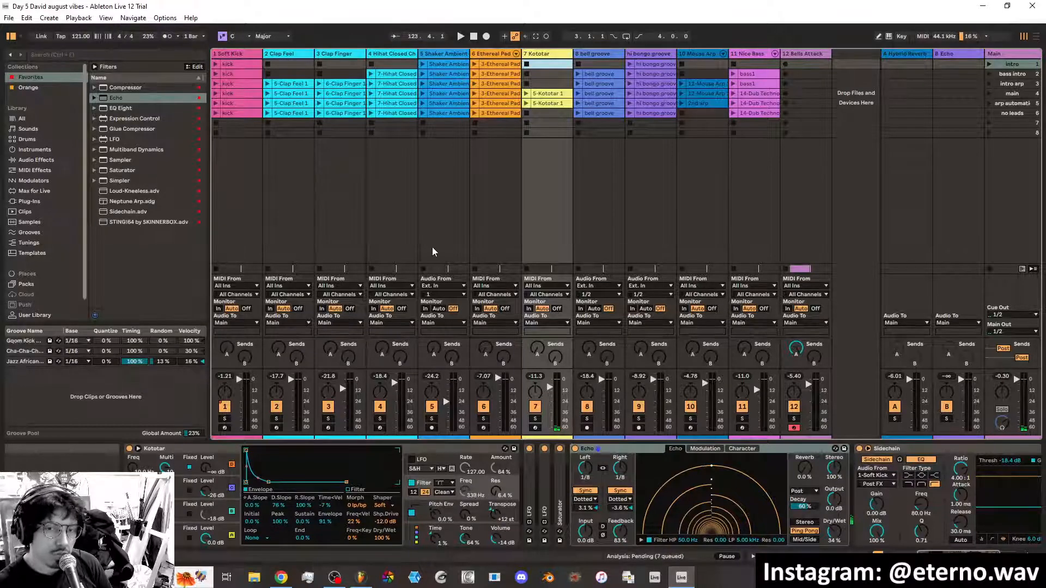
left_click(9, 18)
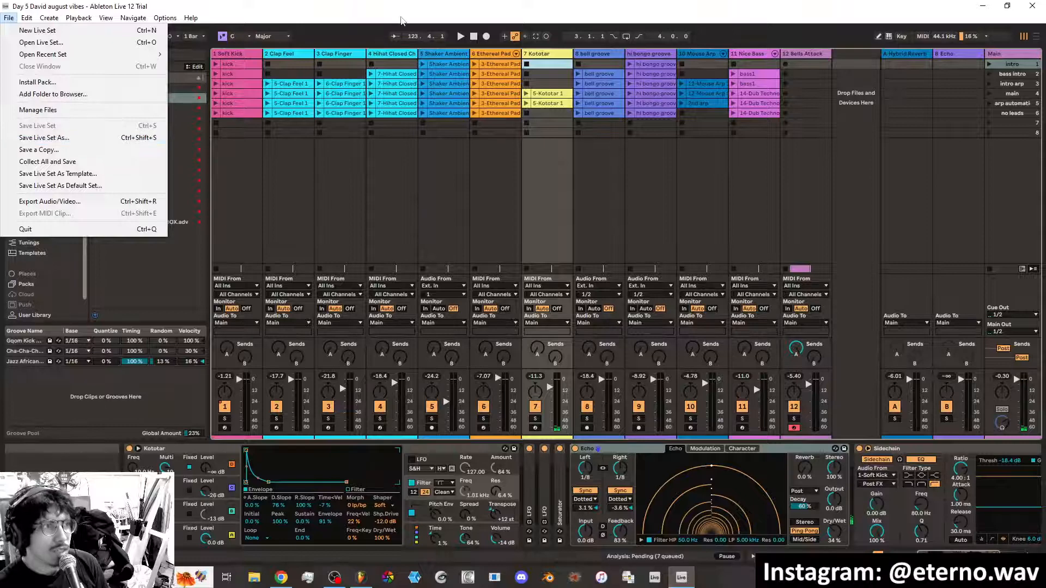
left_click(401, 20)
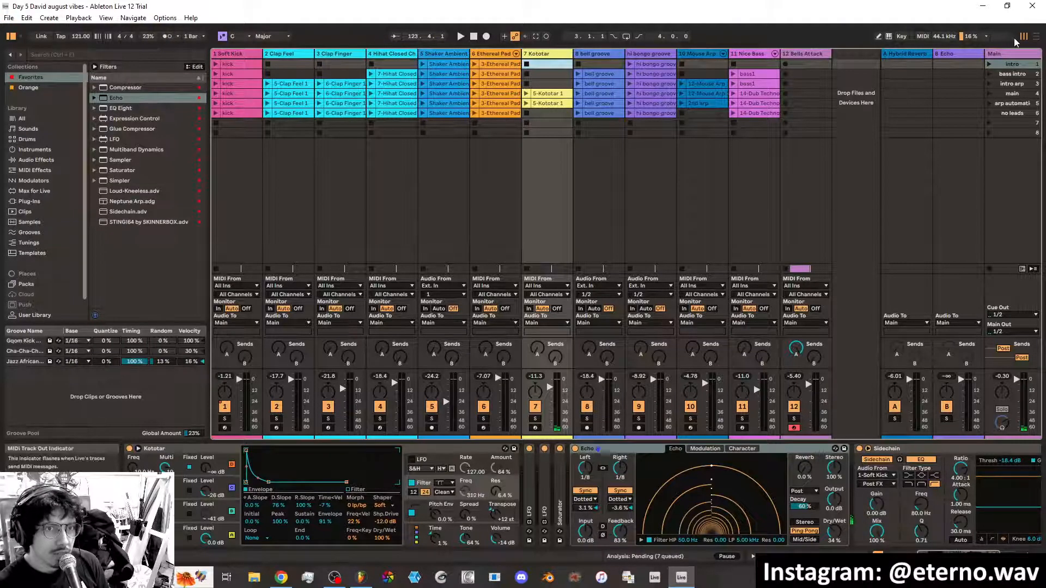
left_click(1037, 38)
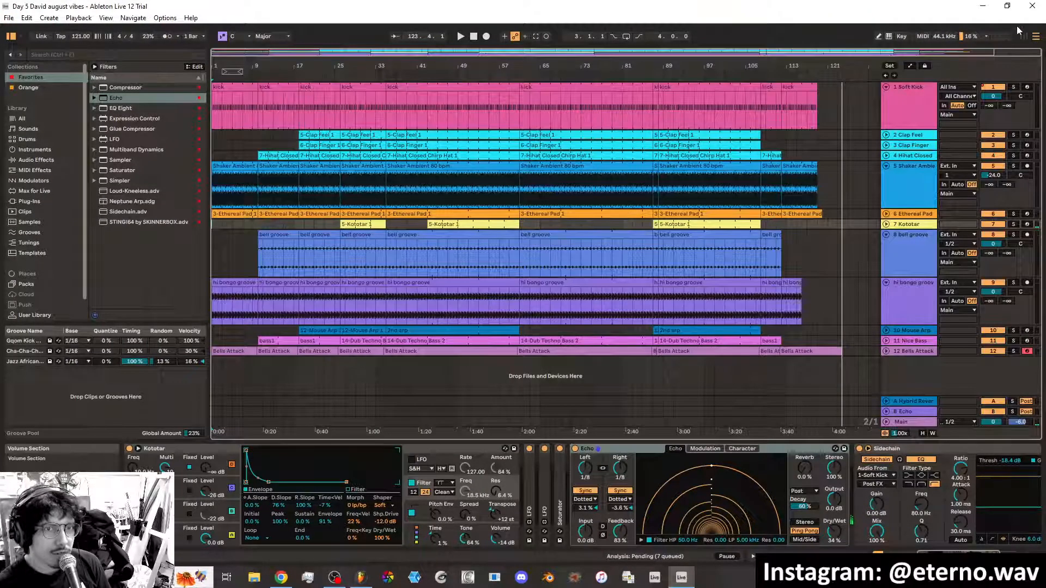
left_click(1024, 37)
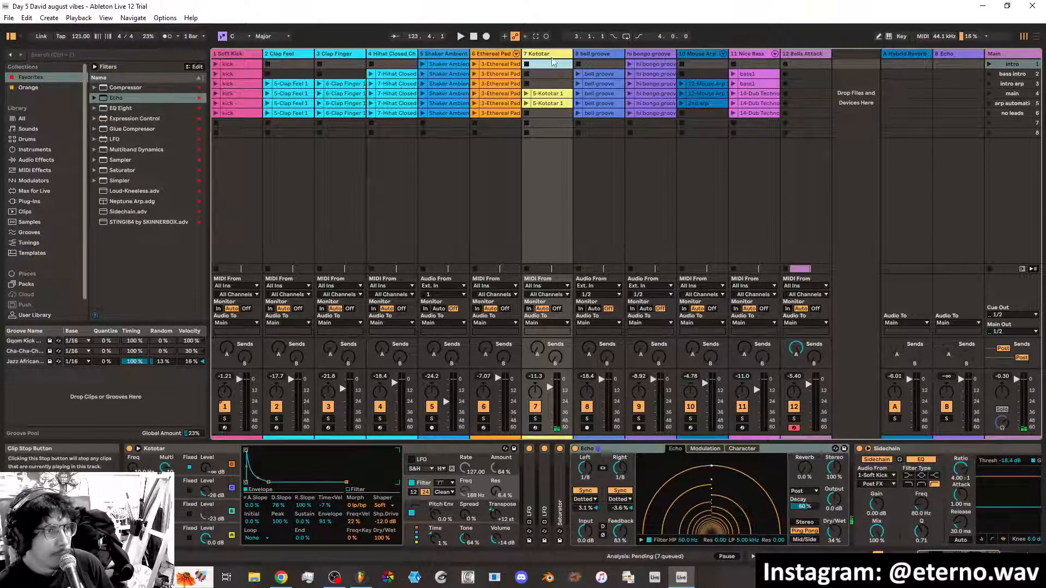
left_click(1034, 37)
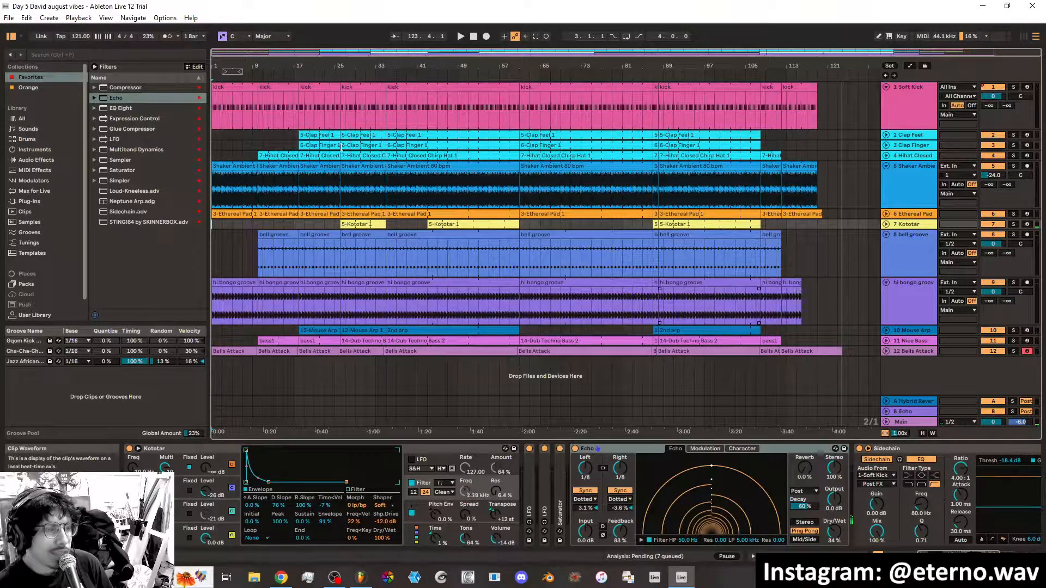
key("Tab")
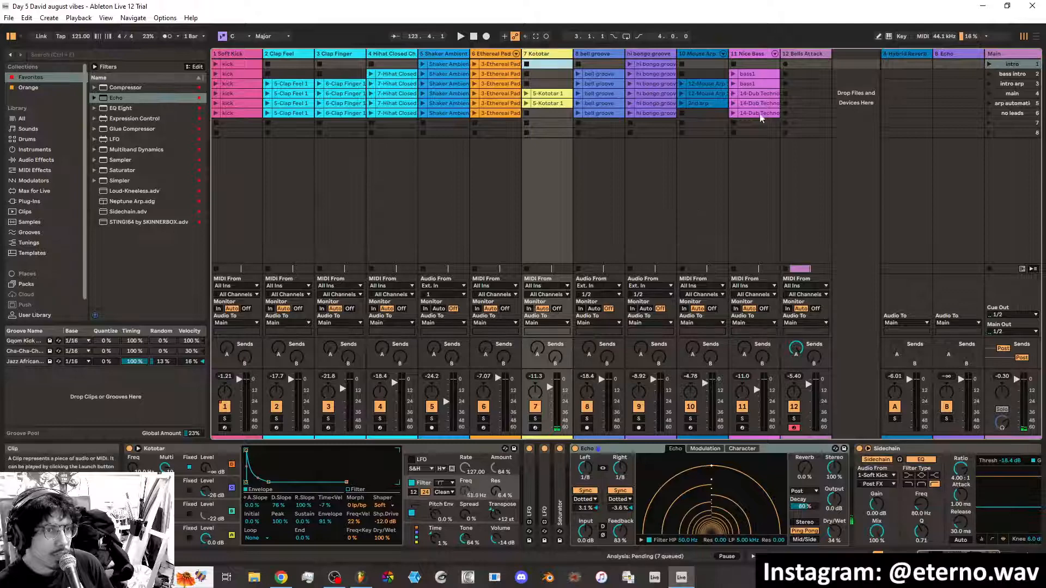
Return to the arrangement and inspect its recorded clips, closely around bars 62 to 64 and across the full song length
left_click(1034, 37)
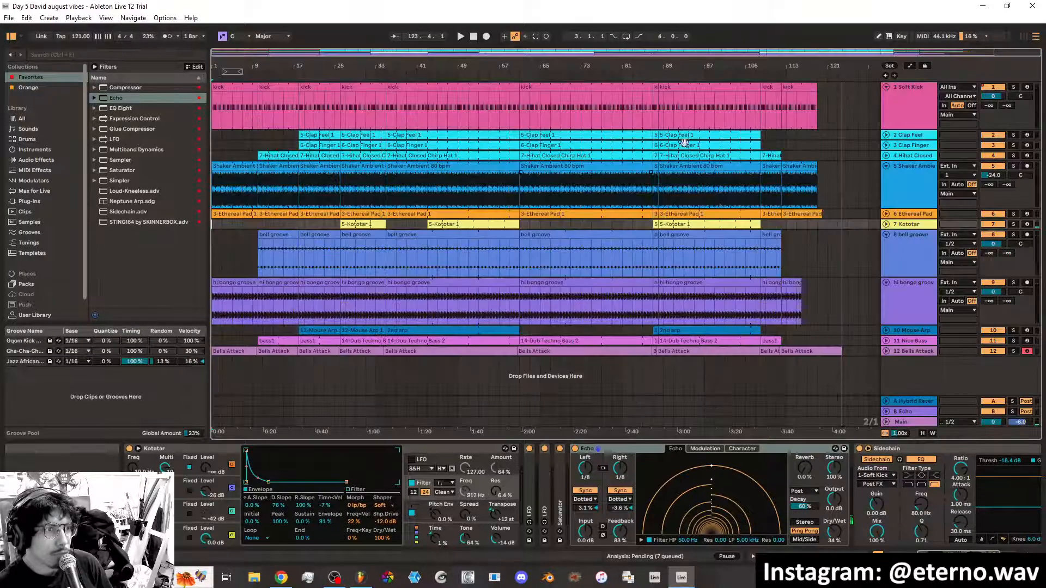
scroll(528, 219, "up", 10)
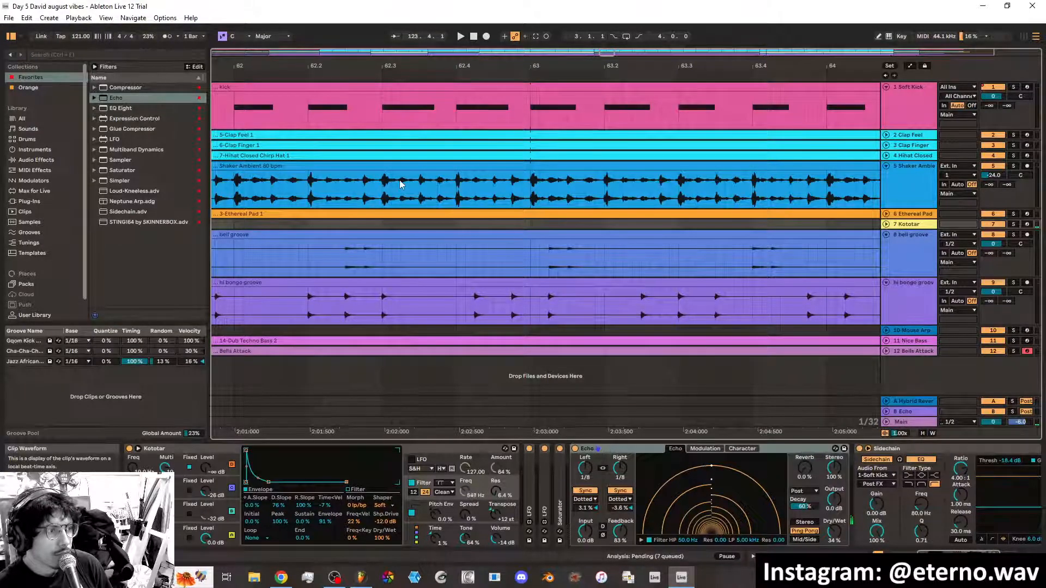
scroll(481, 191, "down", 10)
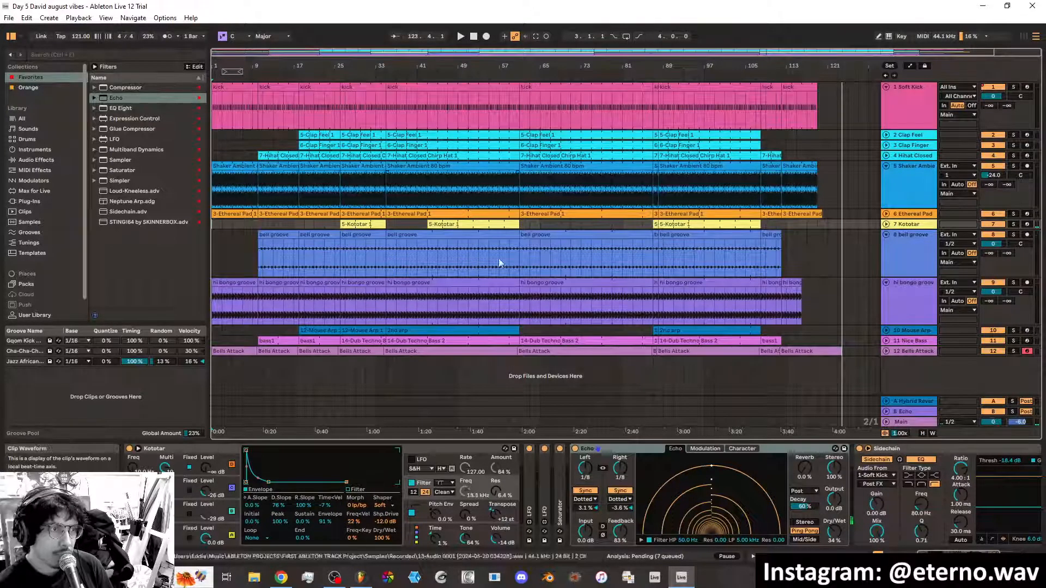
Play the arrangement from the beginning, restart playback from around bar 54 on the closed hi-hat track, and stop it
left_click(461, 36)
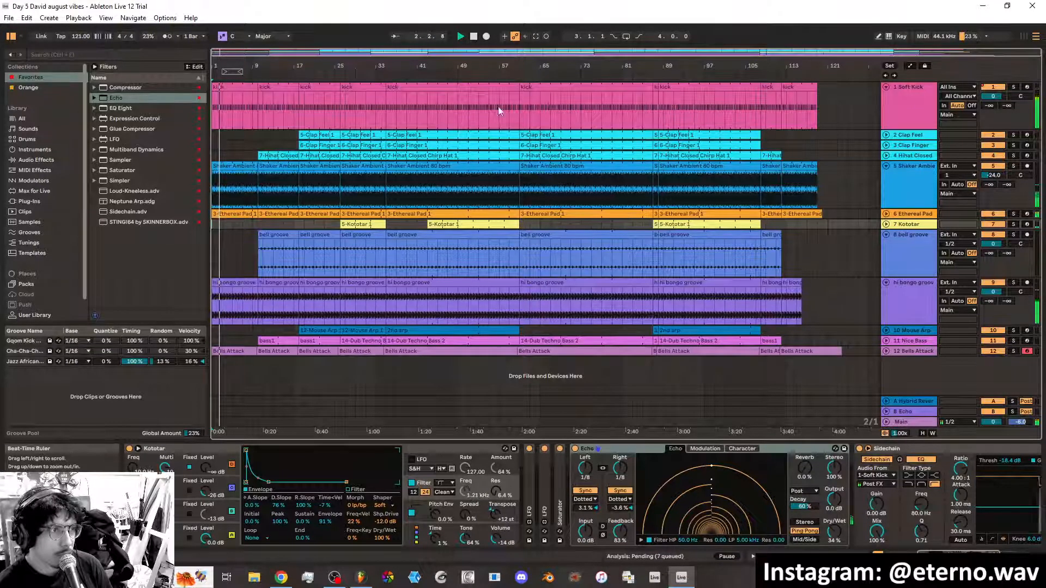
left_click(490, 156)
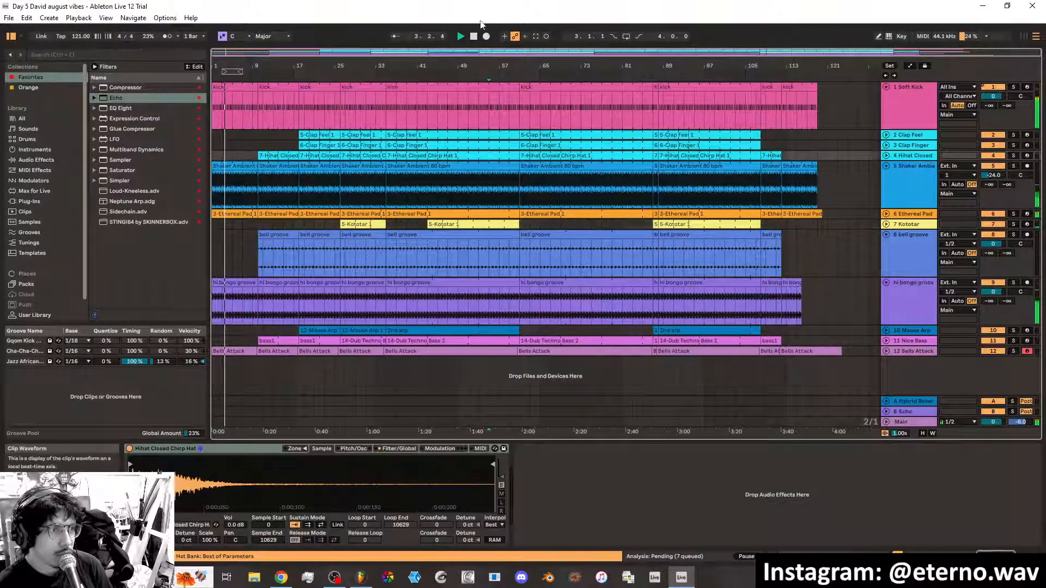
left_click(463, 37)
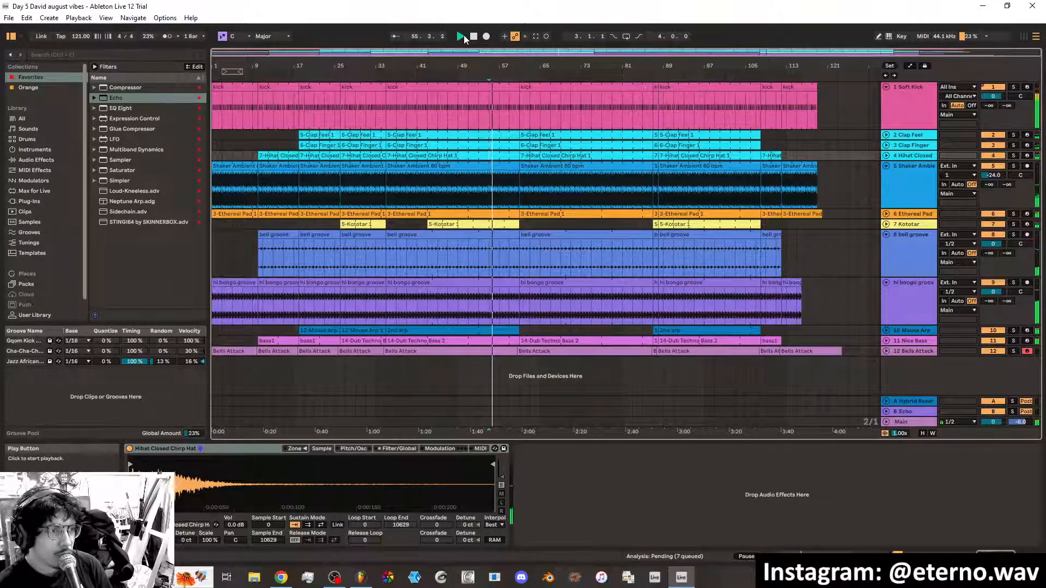
left_click(474, 37)
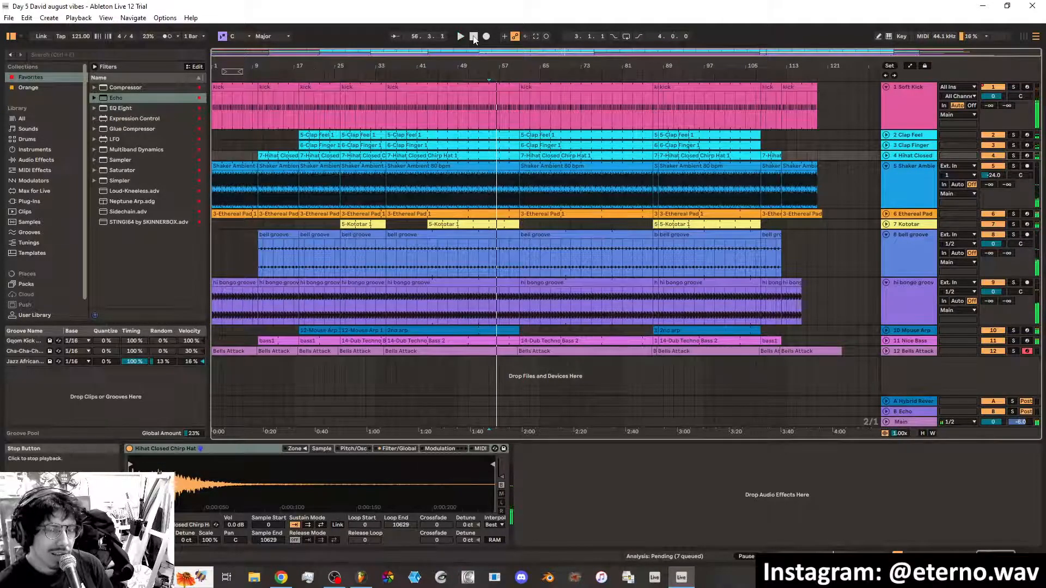